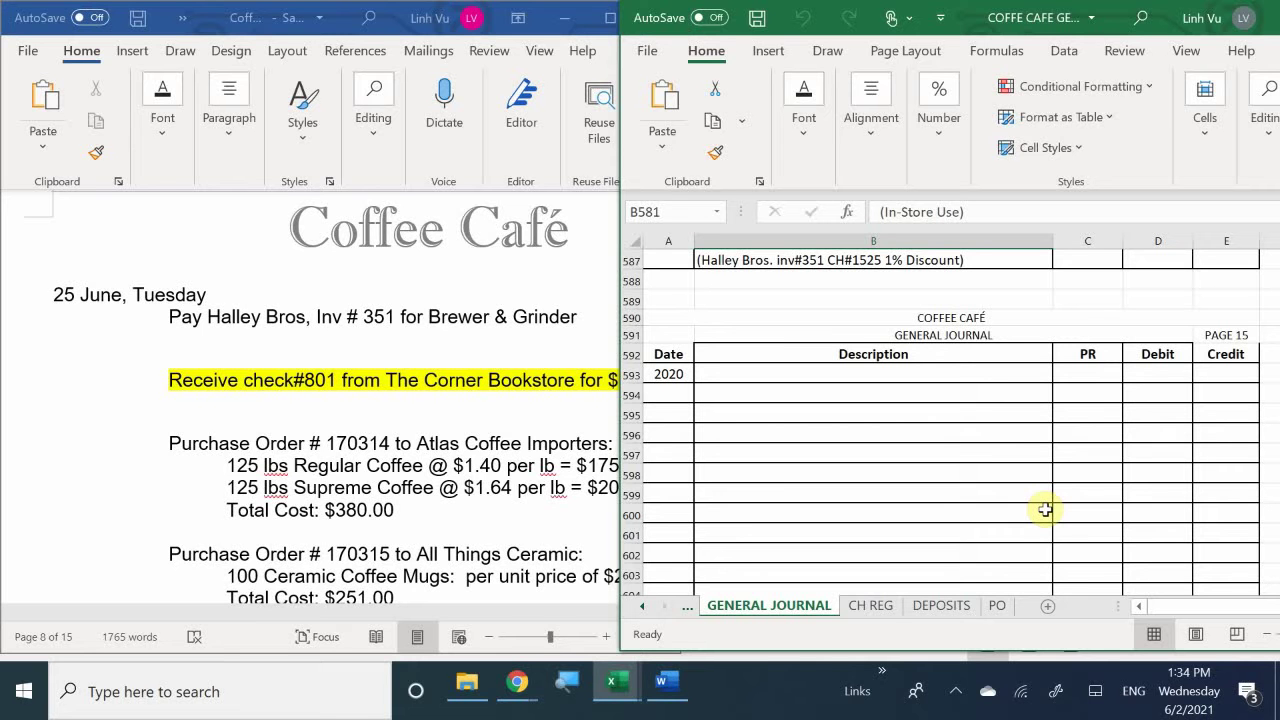
Examine the highlighted 25 June check receipt from The Corner Bookstore in the Word document and the preceding entries in the general journal.
{"action": "left_click", "coordinate": [281, 372]}
{"action": "scroll", "coordinate": [310, 370], "scroll_direction": "up", "scroll_amount": 3}
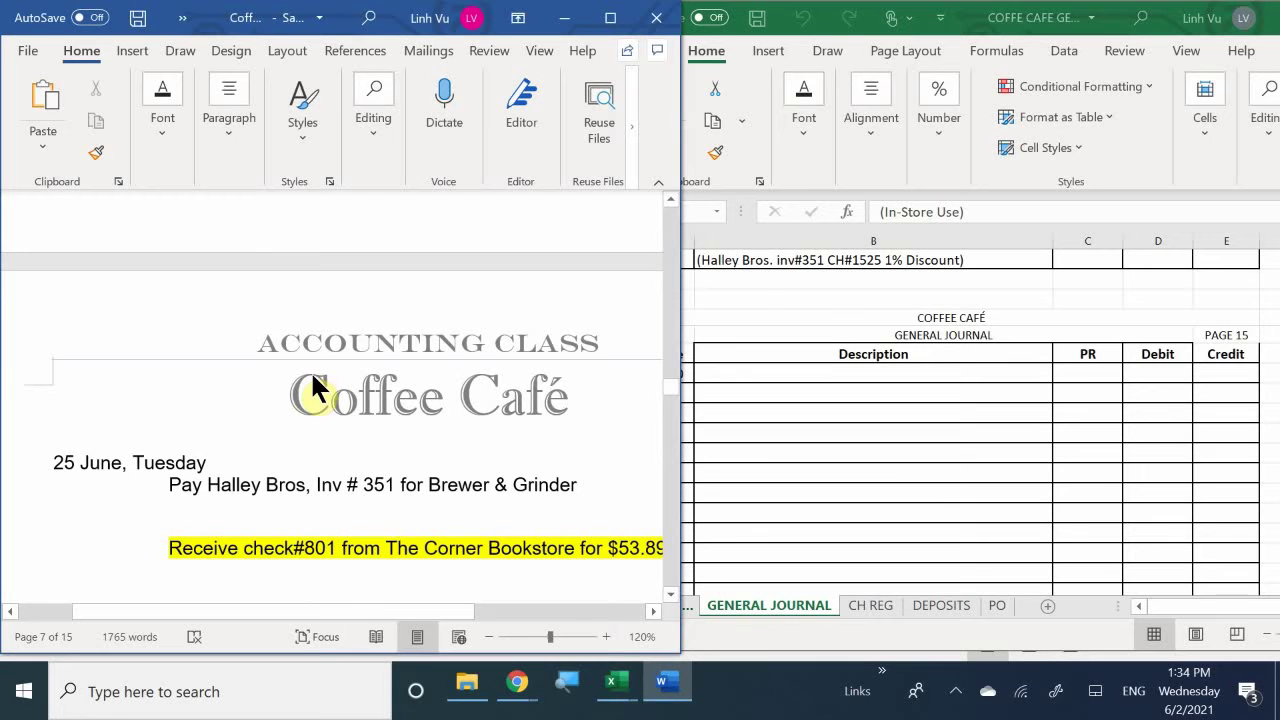
{"action": "left_click", "coordinate": [903, 449]}
{"action": "scroll", "coordinate": [949, 424], "scroll_direction": "up", "scroll_amount": 3}
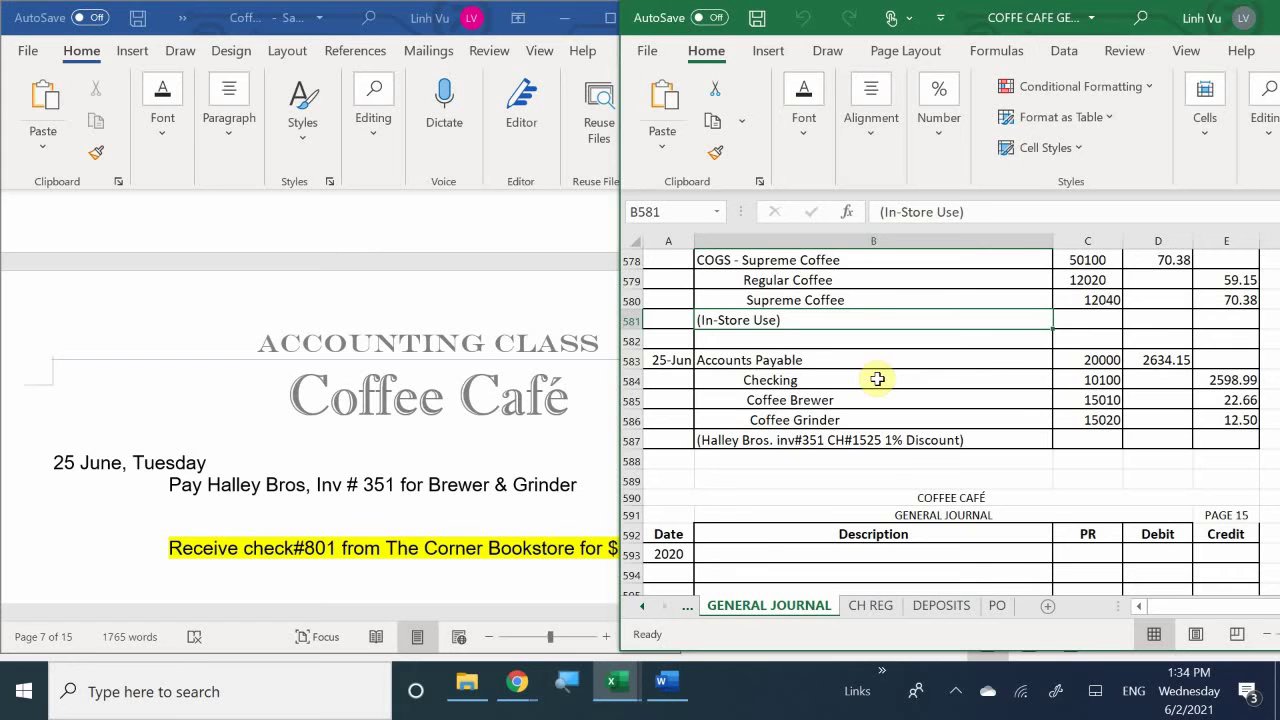
{"action": "scroll", "coordinate": [877, 380], "scroll_direction": "down", "scroll_amount": 3}
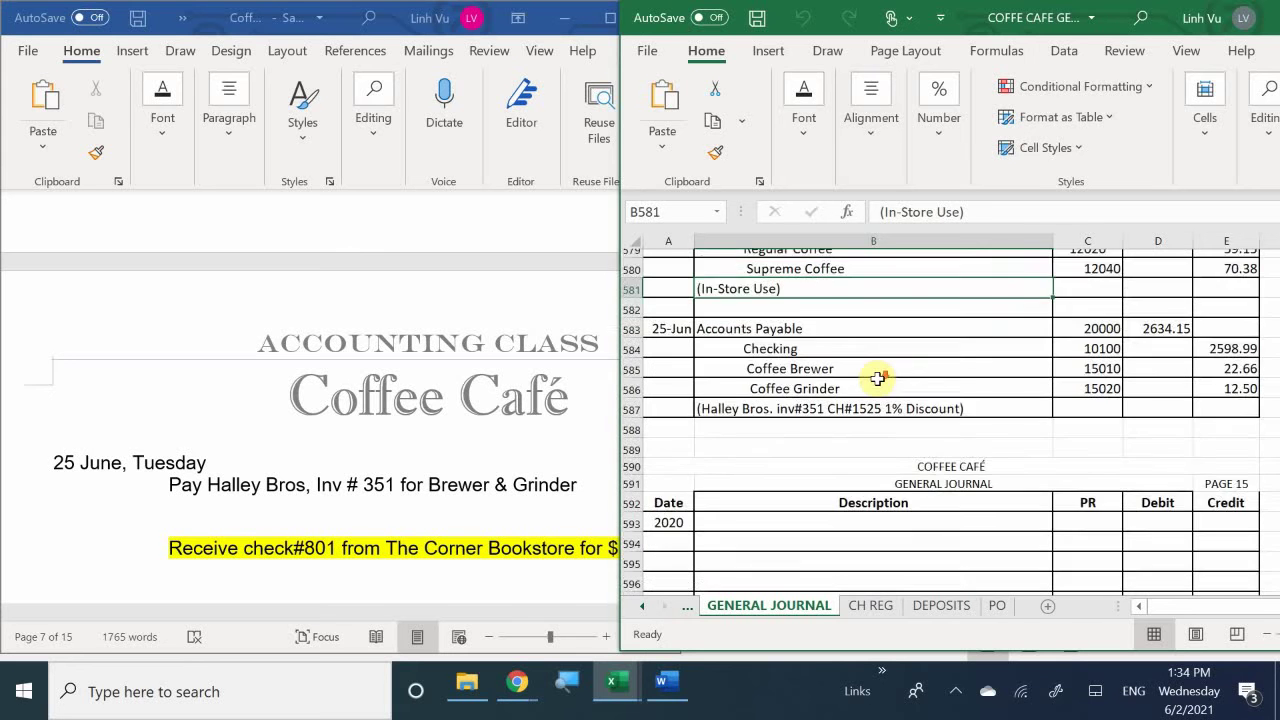
{"action": "scroll", "coordinate": [877, 383], "scroll_direction": "down", "scroll_amount": 1}
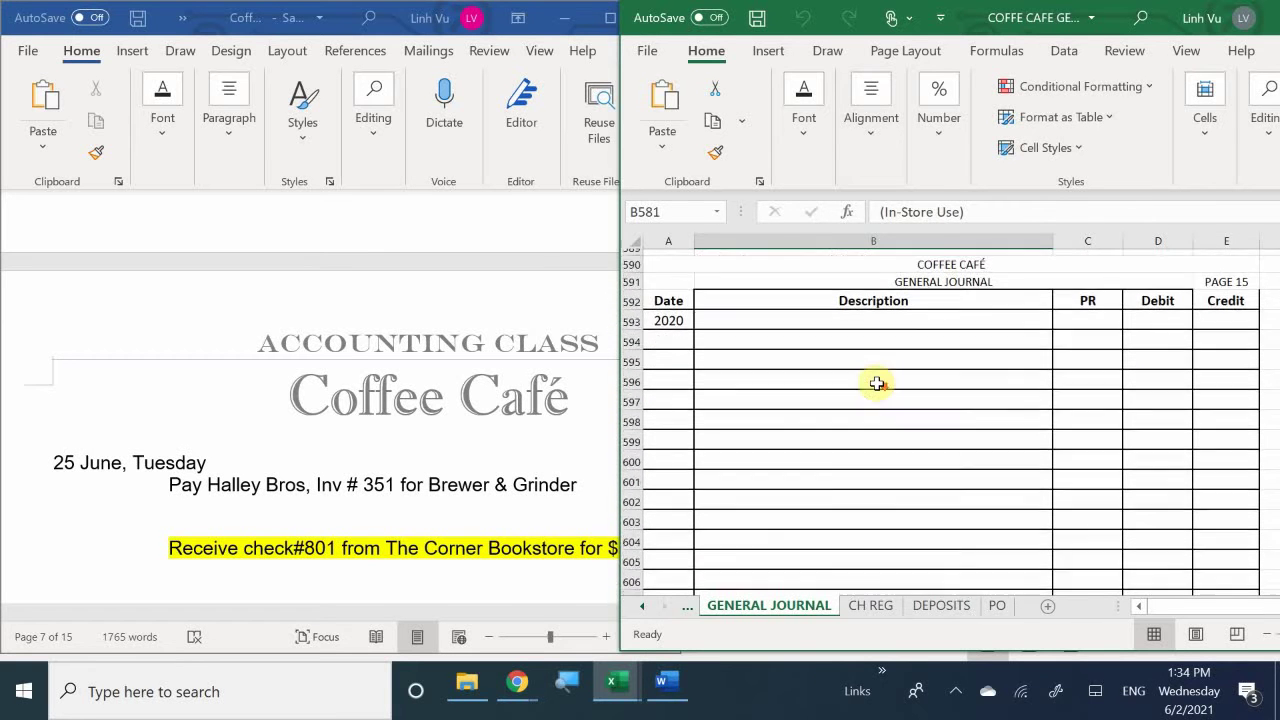
{"action": "left_click", "coordinate": [215, 540]}
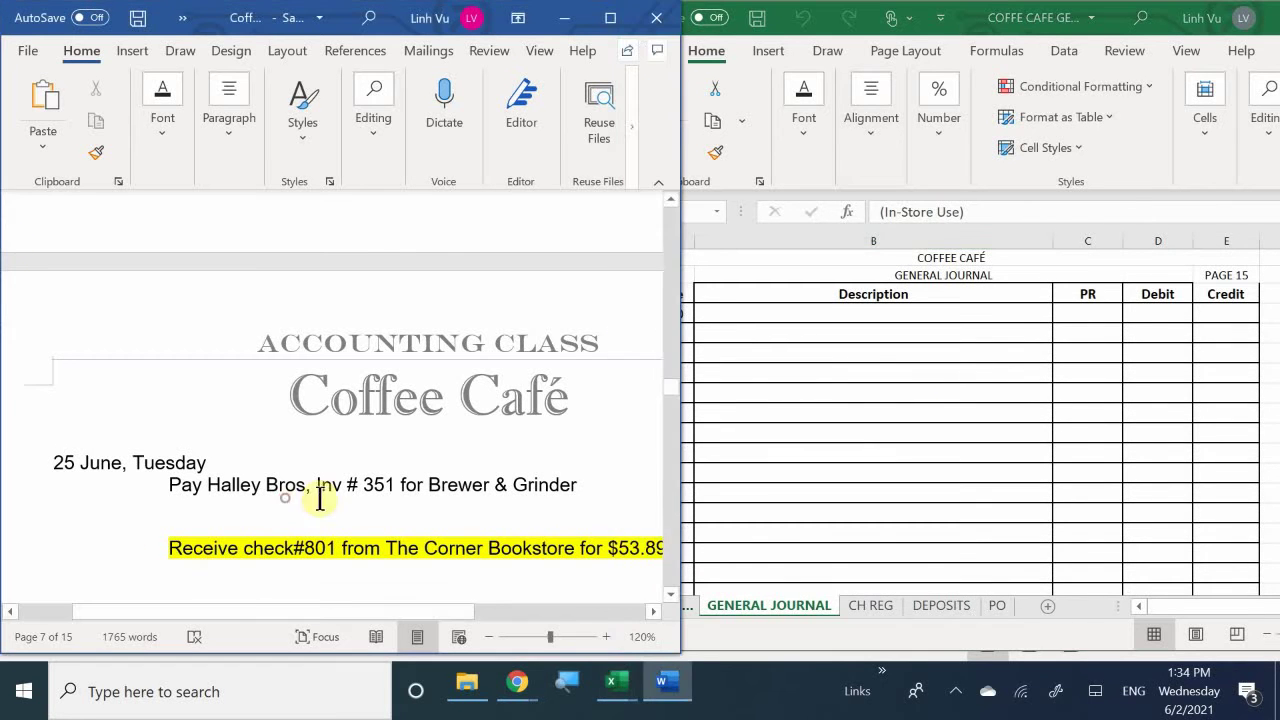
{"action": "scroll", "coordinate": [443, 491], "scroll_direction": "down", "scroll_amount": 1}
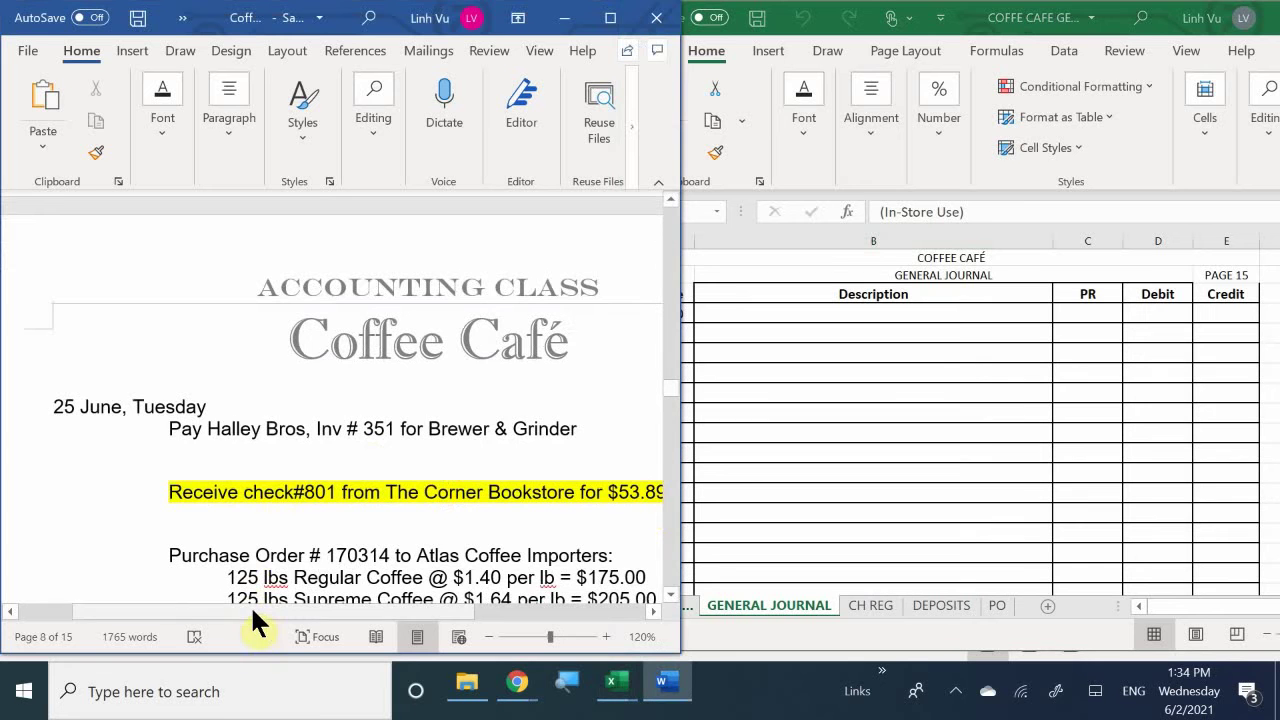
{"action": "left_click_drag", "start_coordinate": [250, 605], "coordinate": [332, 605]}
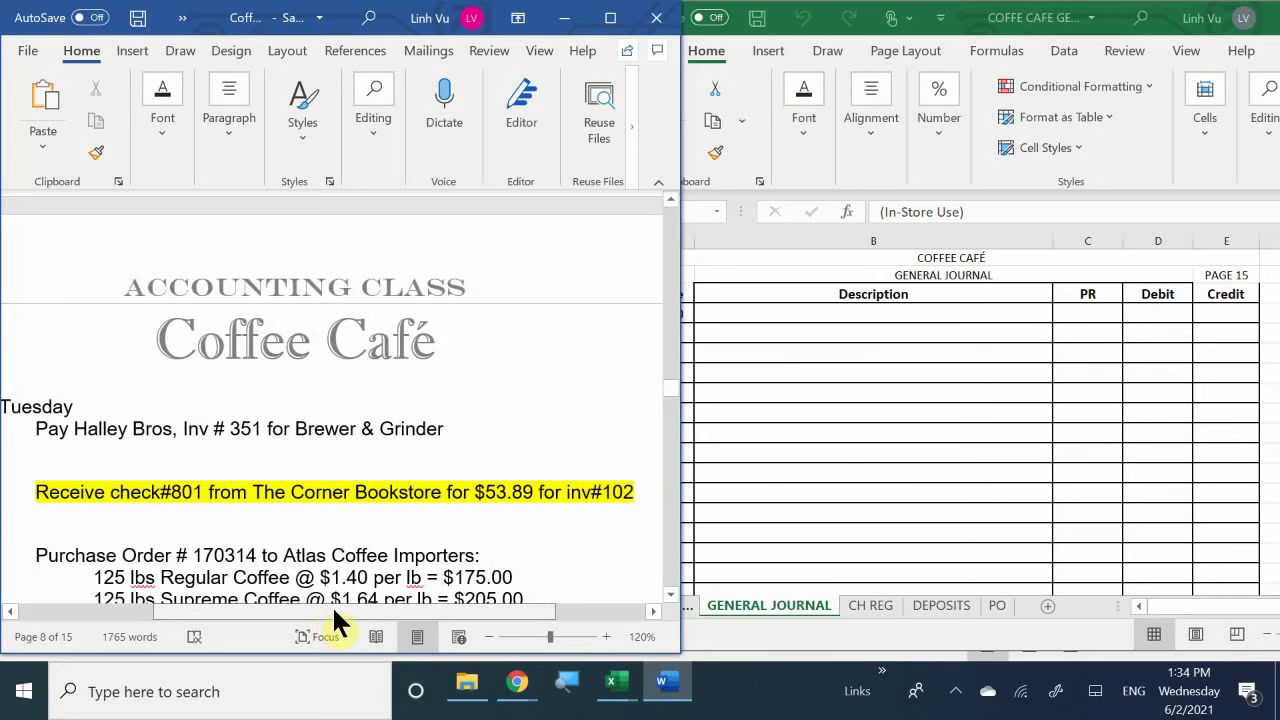
{"action": "left_click_drag", "start_coordinate": [332, 605], "coordinate": [318, 617]}
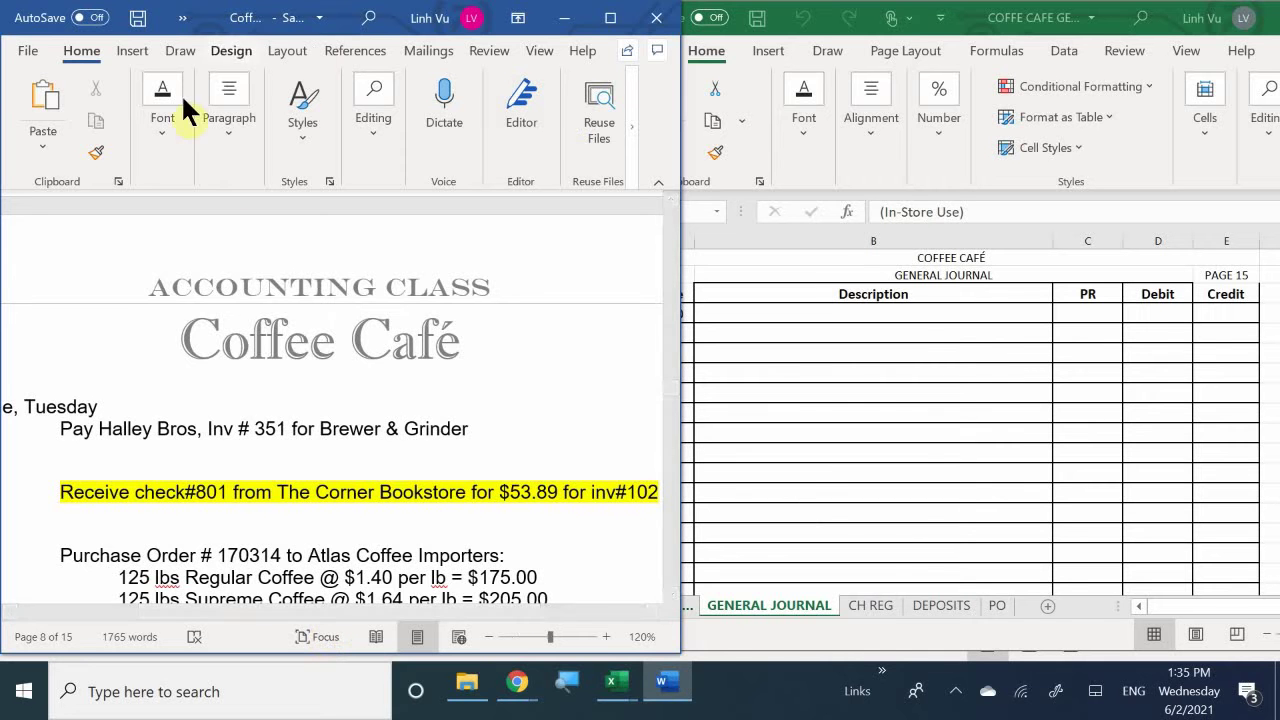
In the Excel general journal, enter the date 6/25 in cell A594, below the 2020 row of page 15.
{"action": "left_click", "coordinate": [776, 313]}
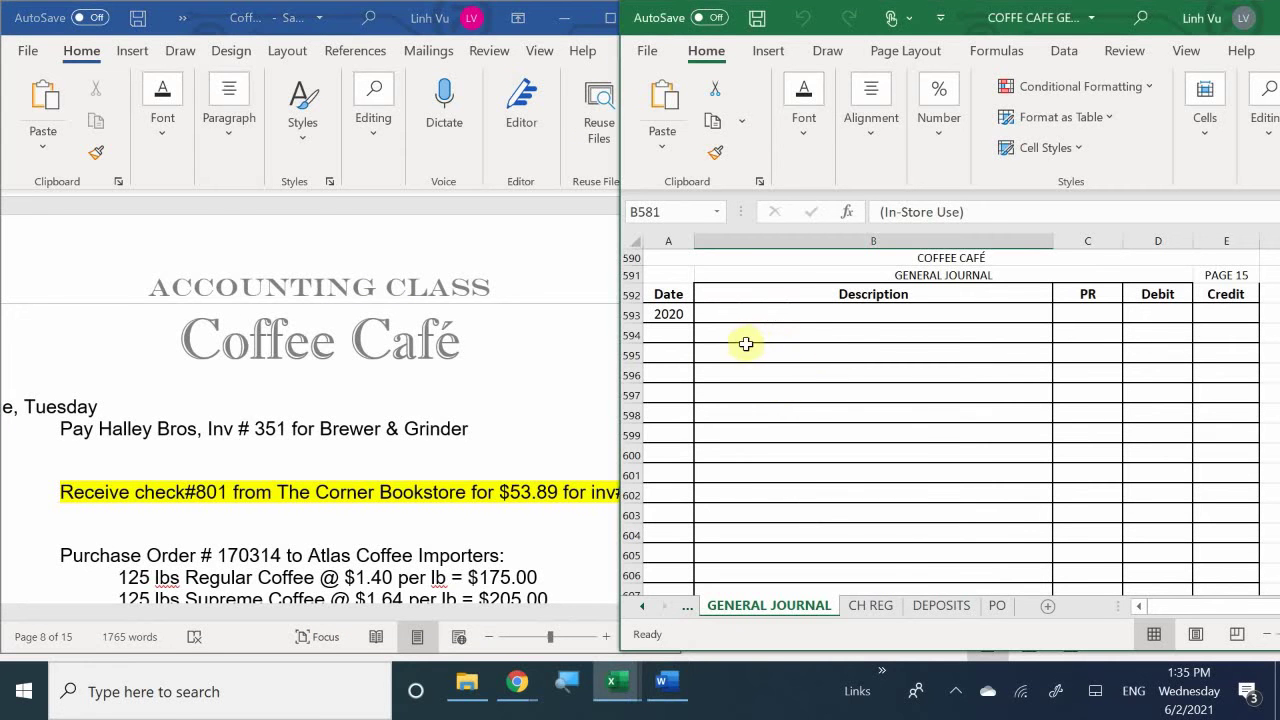
{"action": "left_click", "coordinate": [735, 318]}
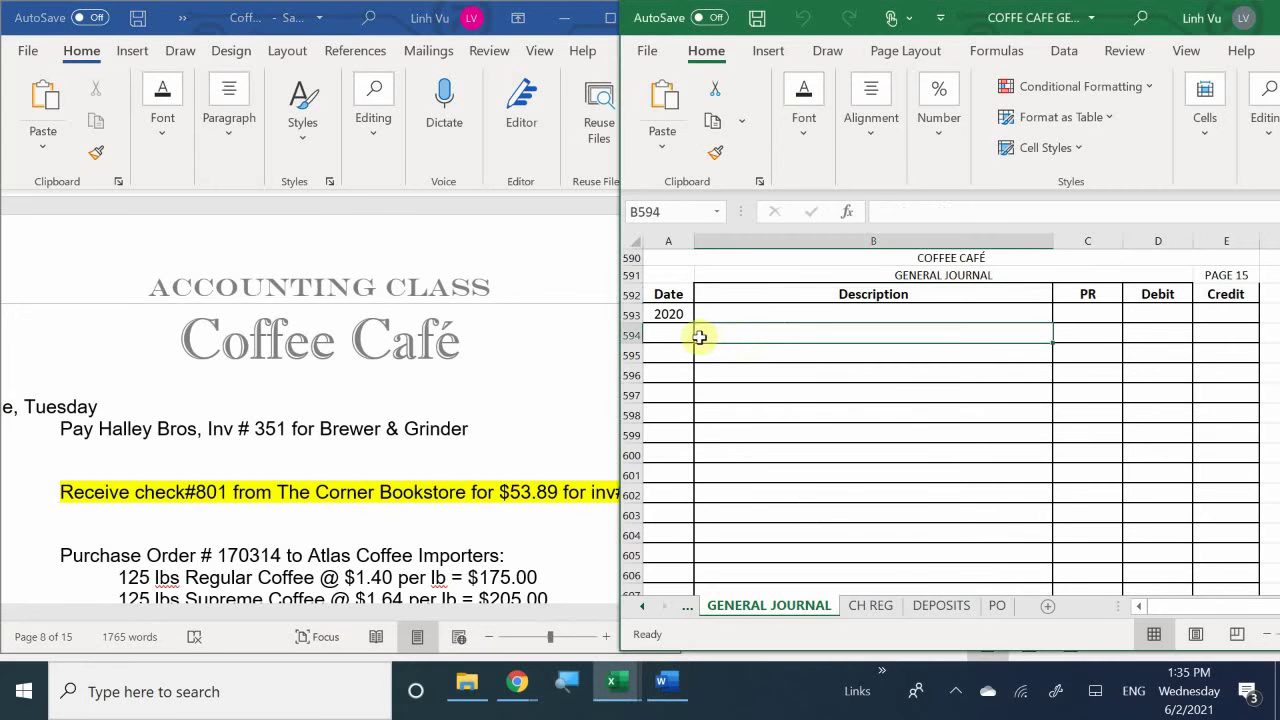
{"action": "left_click", "coordinate": [670, 334]}
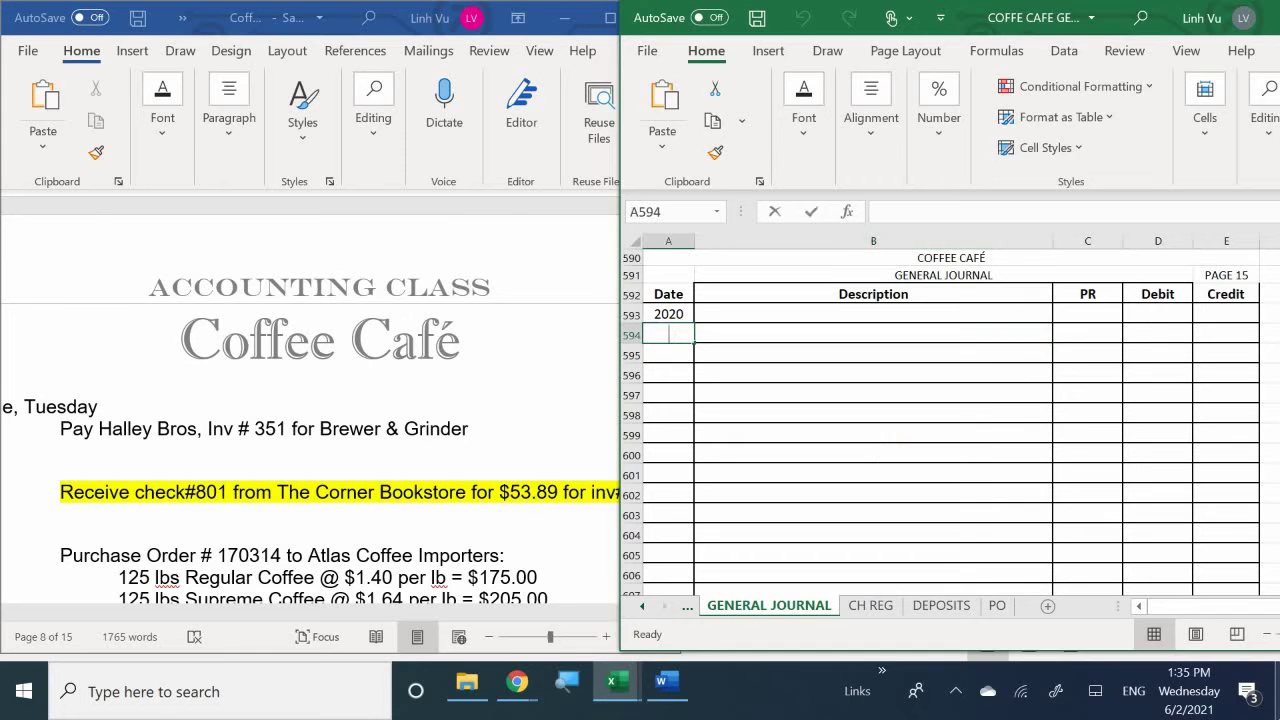
{"action": "type", "text": "6/"}
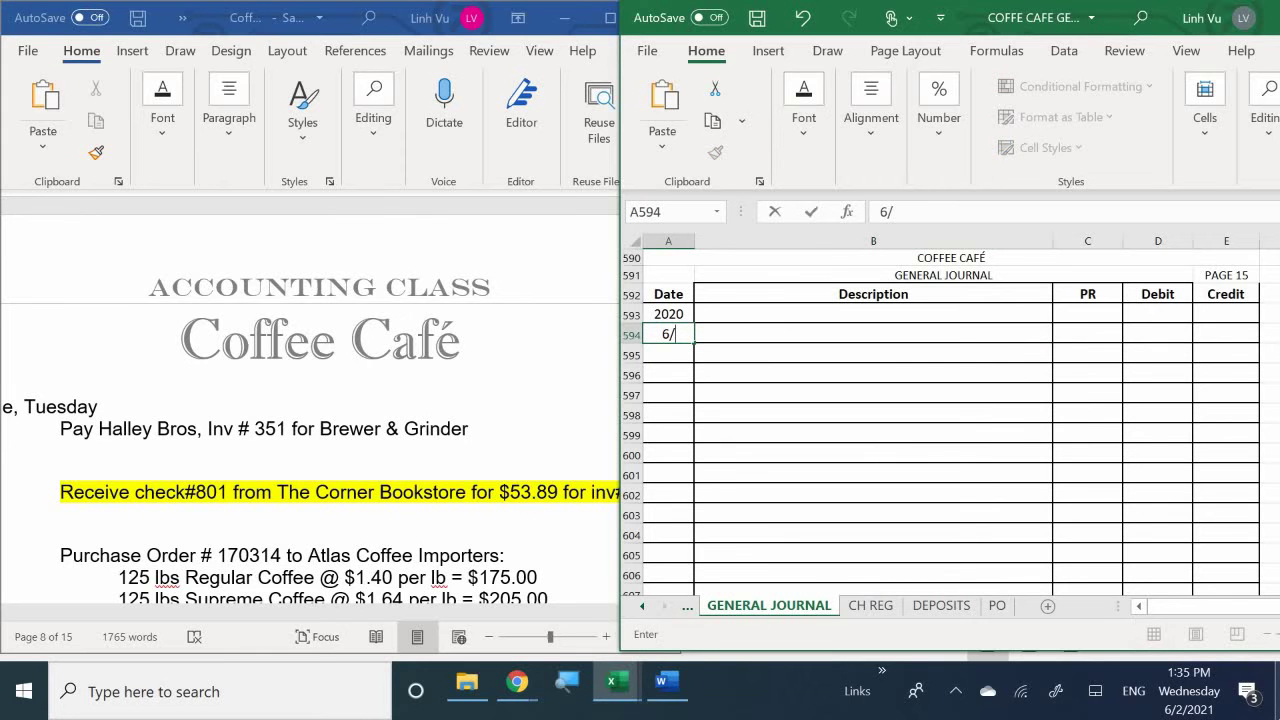
{"action": "type", "text": "25"}
{"action": "key", "text": "Return"}
{"action": "key", "text": "Right"}
{"action": "key", "text": "Up"}
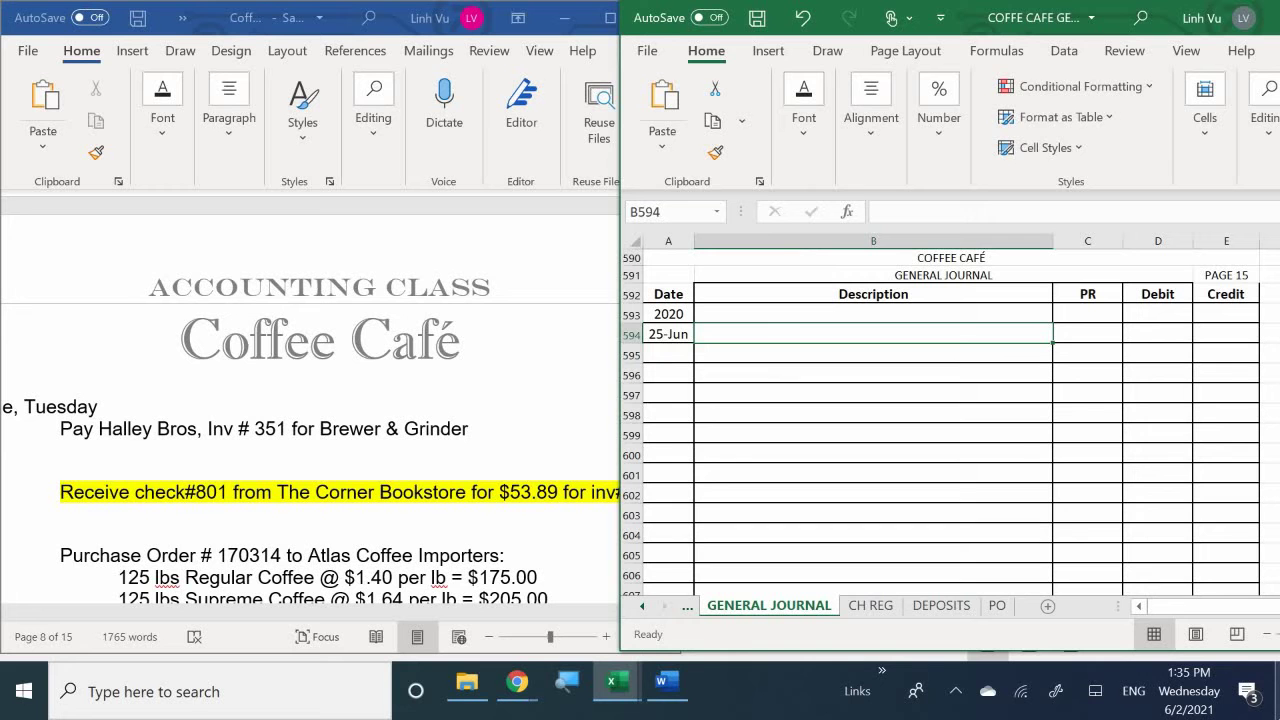
Enter Checking as the description in B594 with posting reference 10100 in C594.
{"action": "type", "text": "A"}
{"action": "key", "text": "BackSpace"}
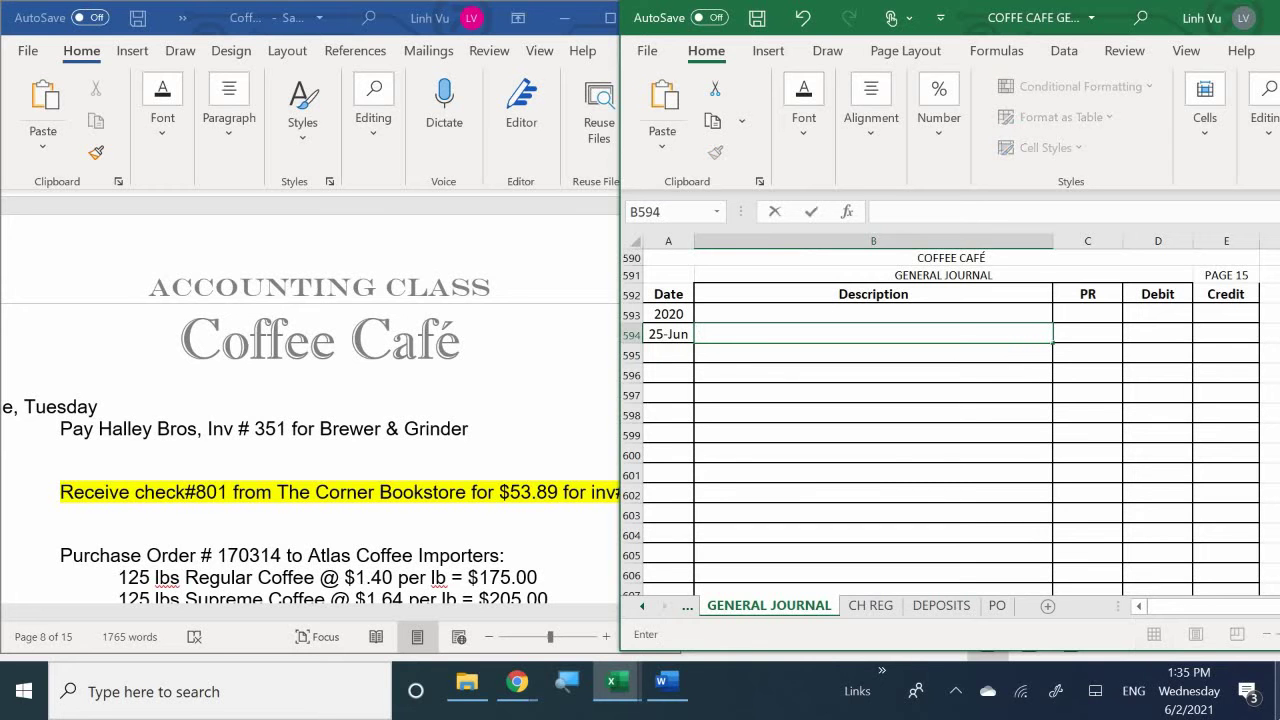
{"action": "type", "text": "Checking"}
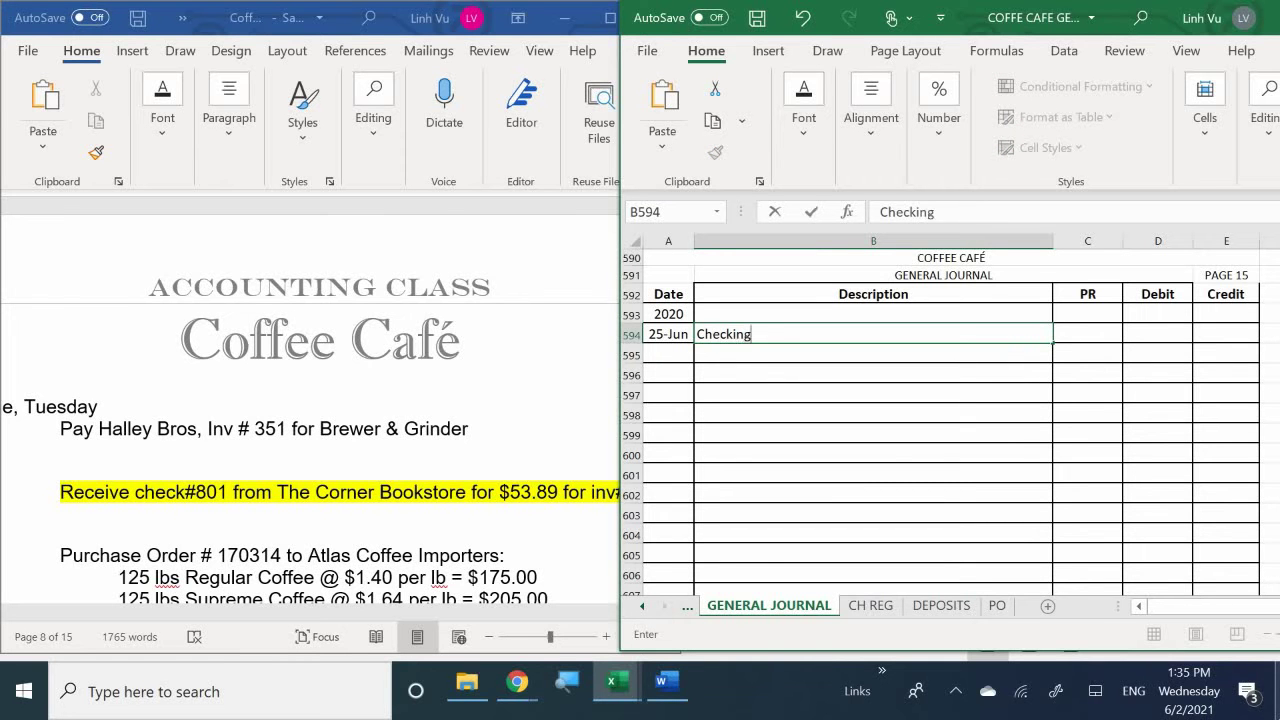
{"action": "key", "text": "Tab"}
{"action": "type", "text": "10100"}
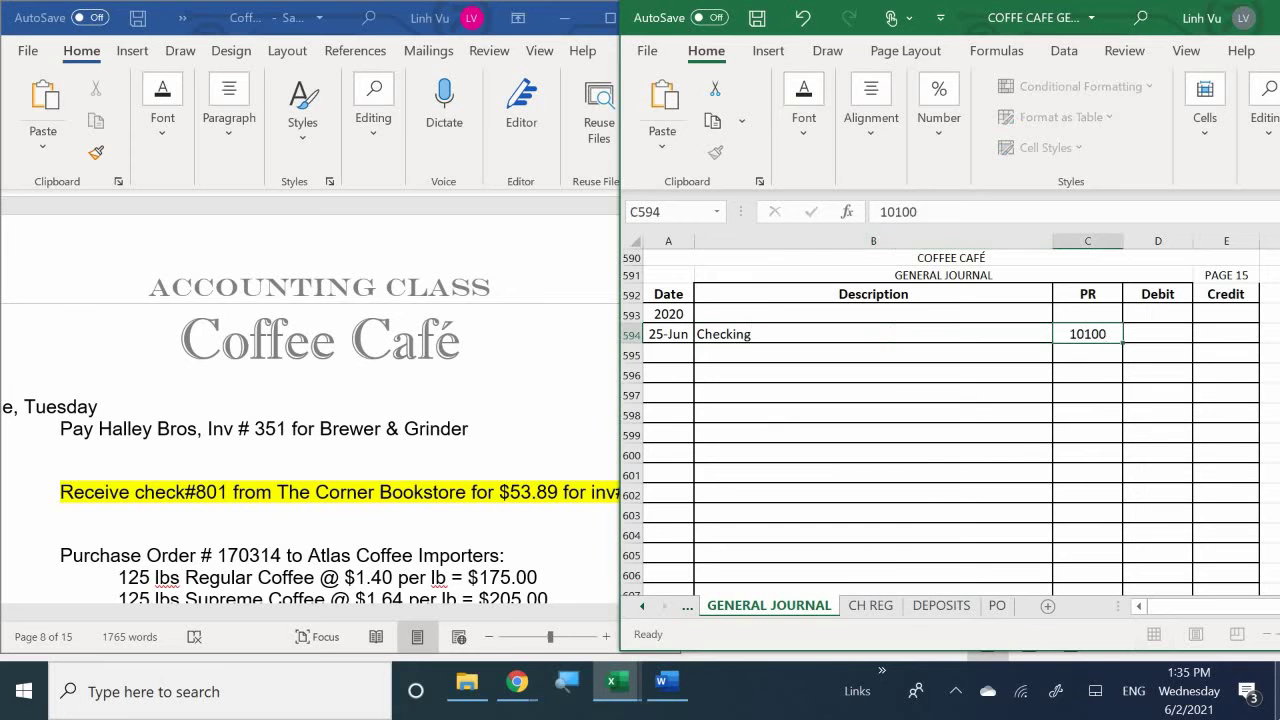
{"action": "key", "text": "Return"}
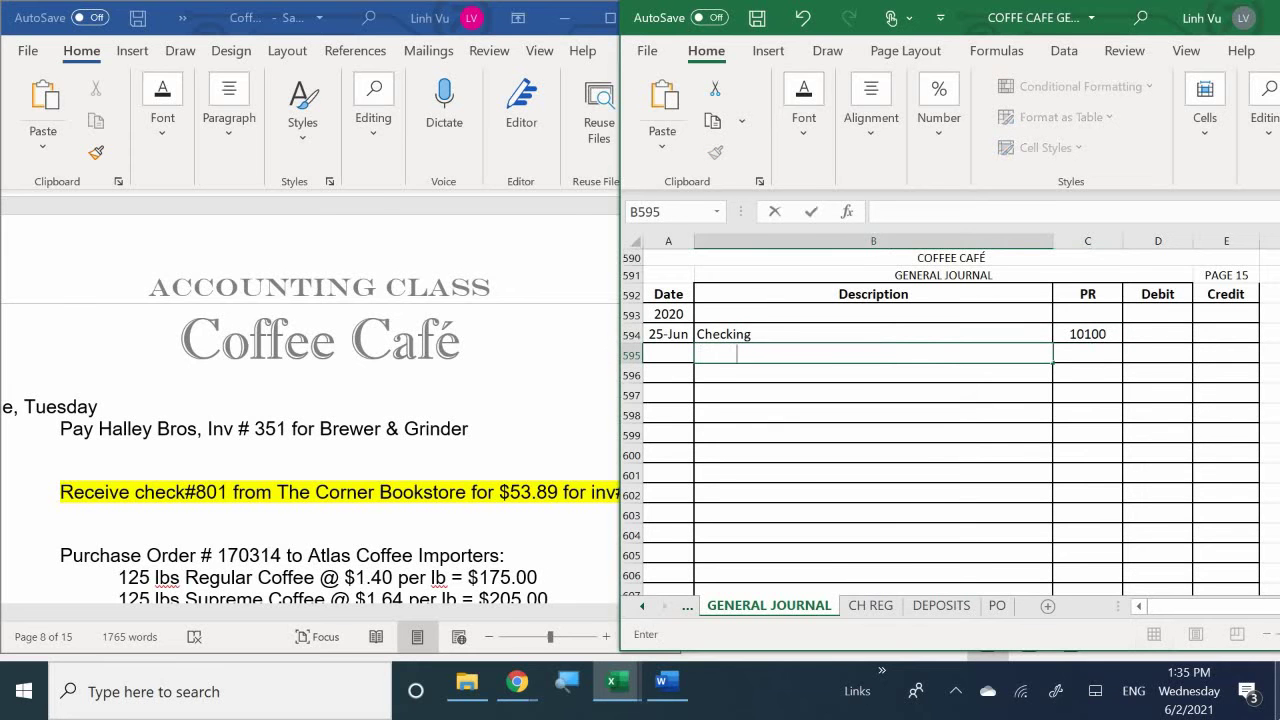
Enter an indented Accounts Receivable line in B595 with posting reference 11000 in C595.
{"action": "type", "text": "a"}
{"action": "key", "text": "BackSpace"}
{"action": "type", "text": "Accou"}
{"action": "key", "text": "BackSpace"}
{"action": "type", "text": "im"}
{"action": "key", "text": "BackSpace"}
{"action": "key", "text": "BackSpace"}
{"action": "type", "text": "im"}
{"action": "key", "text": "BackSpace"}
{"action": "key", "text": "BackSpace"}
{"action": "type", "text": "unts Re"}
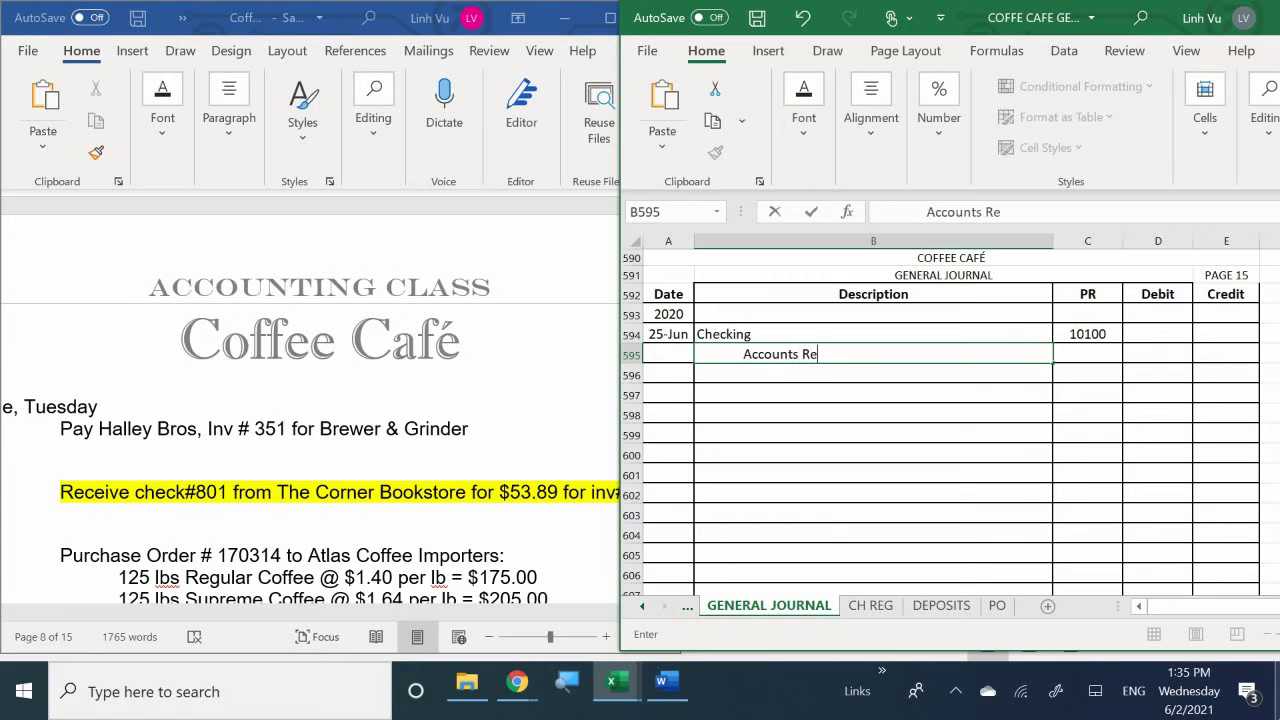
{"action": "type", "text": "cei"}
{"action": "type", "text": "ba"}
{"action": "key", "text": "BackSpace"}
{"action": "key", "text": "BackSpace"}
{"action": "type", "text": "vable"}
{"action": "key", "text": "ctrl+Return"}
{"action": "key", "text": "Right"}
{"action": "type", "text": "11000"}
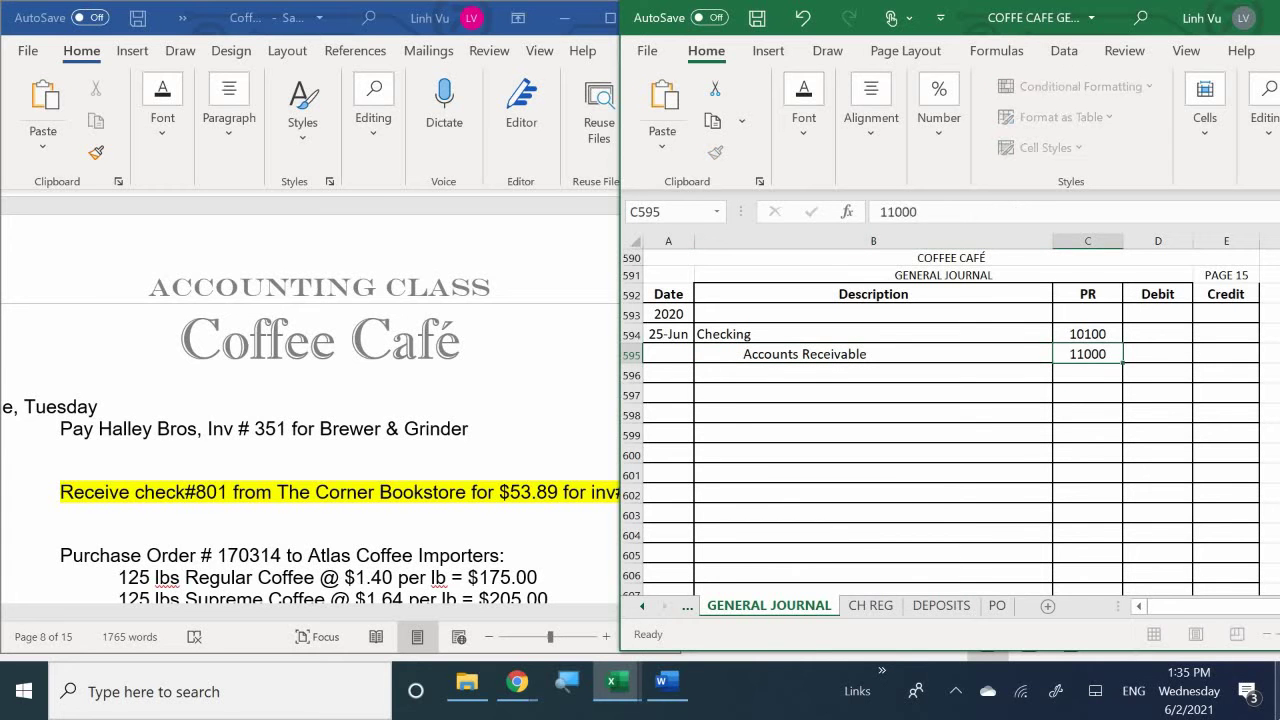
{"action": "key", "text": "Return"}
Enter a 53.89 debit for Checking in D594 and make the Accounts Receivable credit in E595 a formula referencing that debit.
{"action": "left_click", "coordinate": [1157, 334]}
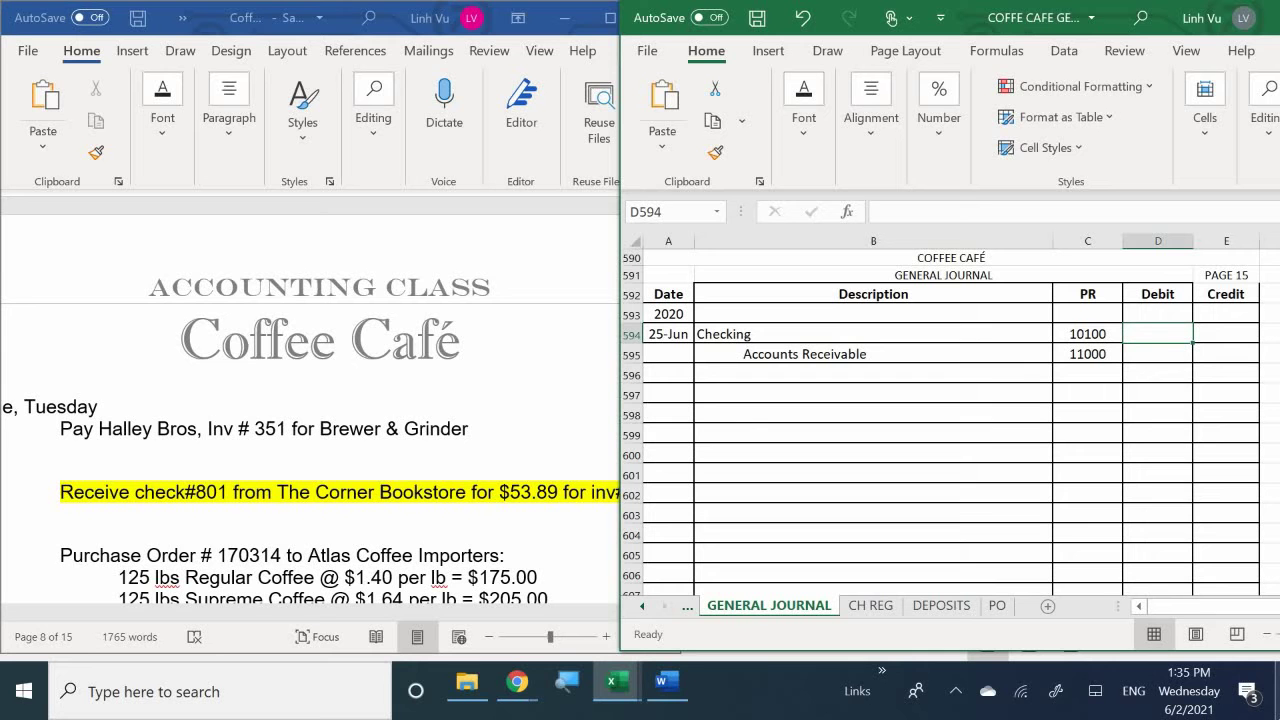
{"action": "type", "text": "53."}
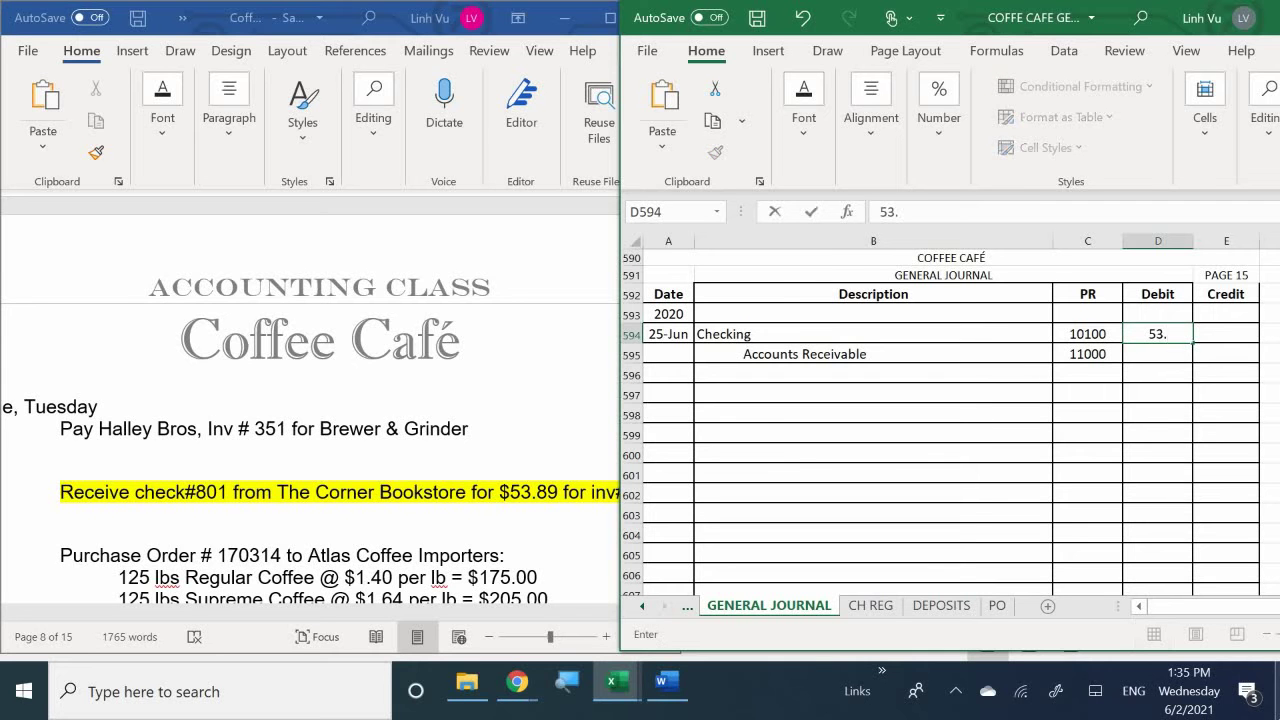
{"action": "type", "text": "89"}
{"action": "key", "text": "Return"}
{"action": "key", "text": "Right"}
{"action": "type", "text": "="}
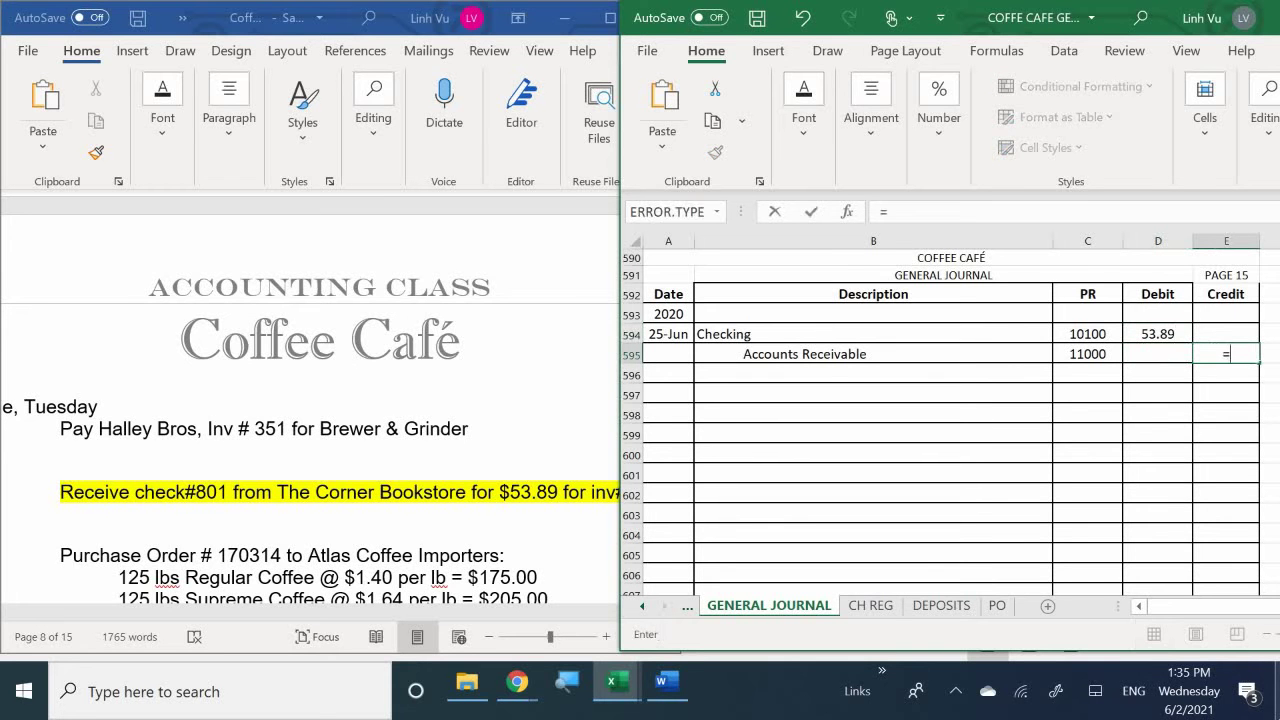
{"action": "key", "text": "Up"}
{"action": "key", "text": "Left"}
{"action": "key", "text": "Return"}
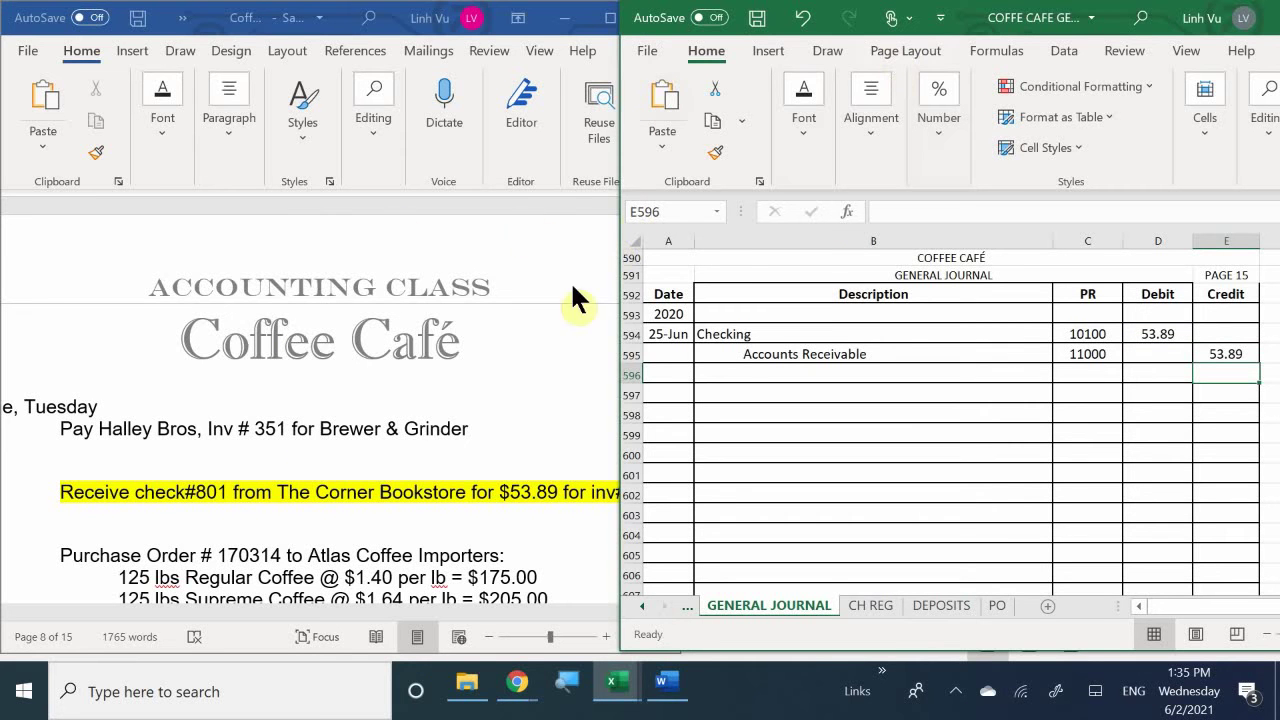
Switch to the subsidiary ledger workbook and check The Corner Bookstore's invoice 102 amounts and balance on the CUSTOMERS sheet.
{"action": "left_click", "coordinate": [721, 373]}
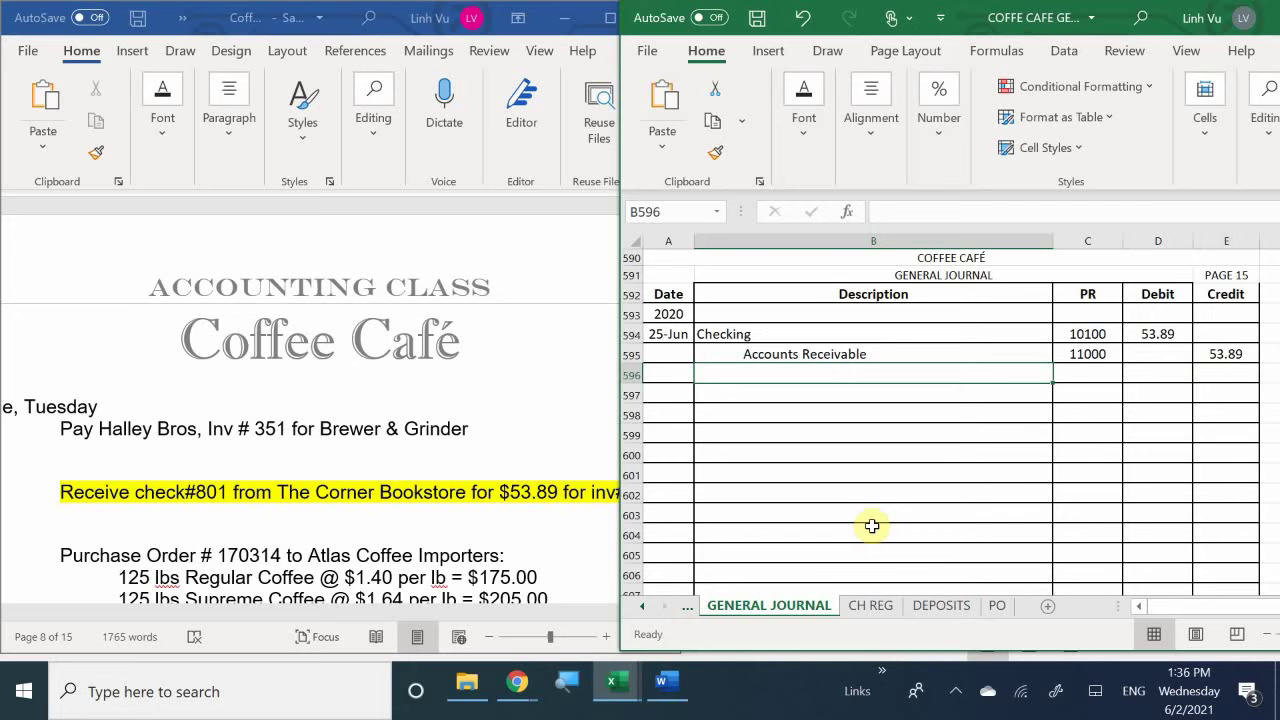
{"action": "scroll", "coordinate": [872, 526], "scroll_direction": "up", "scroll_amount": 4}
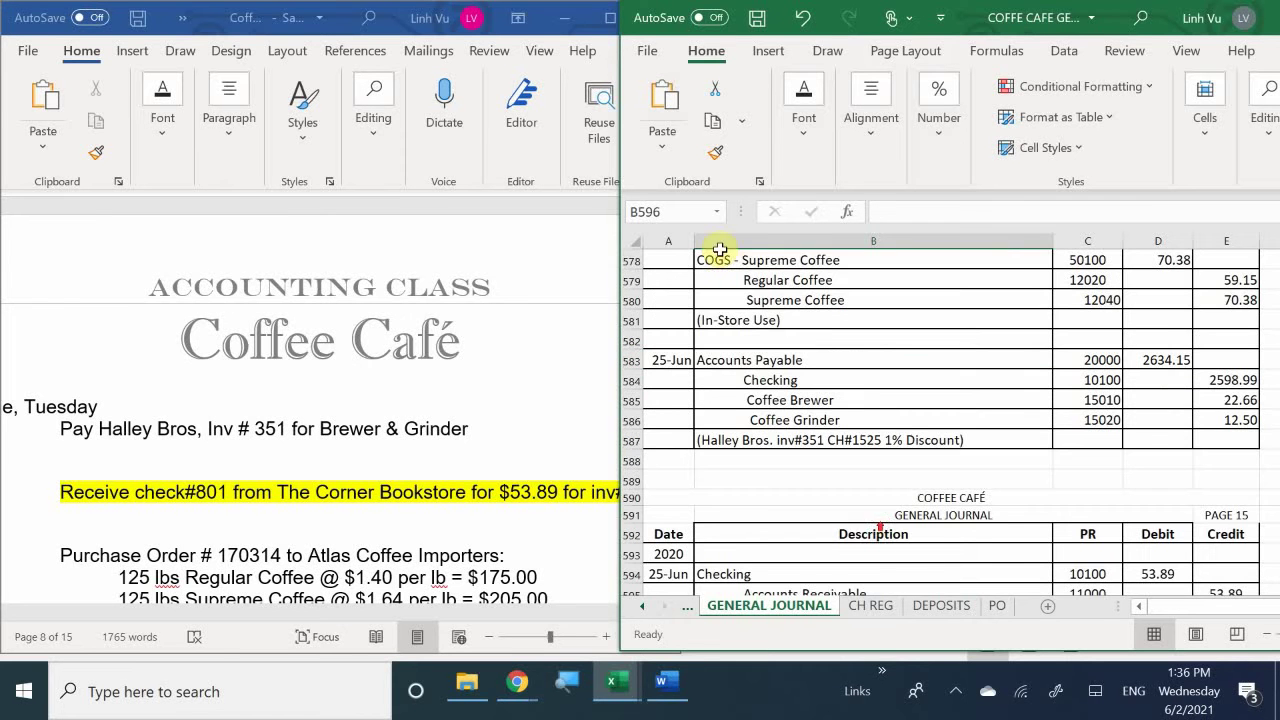
{"action": "mouse_move", "coordinate": [622, 690]}
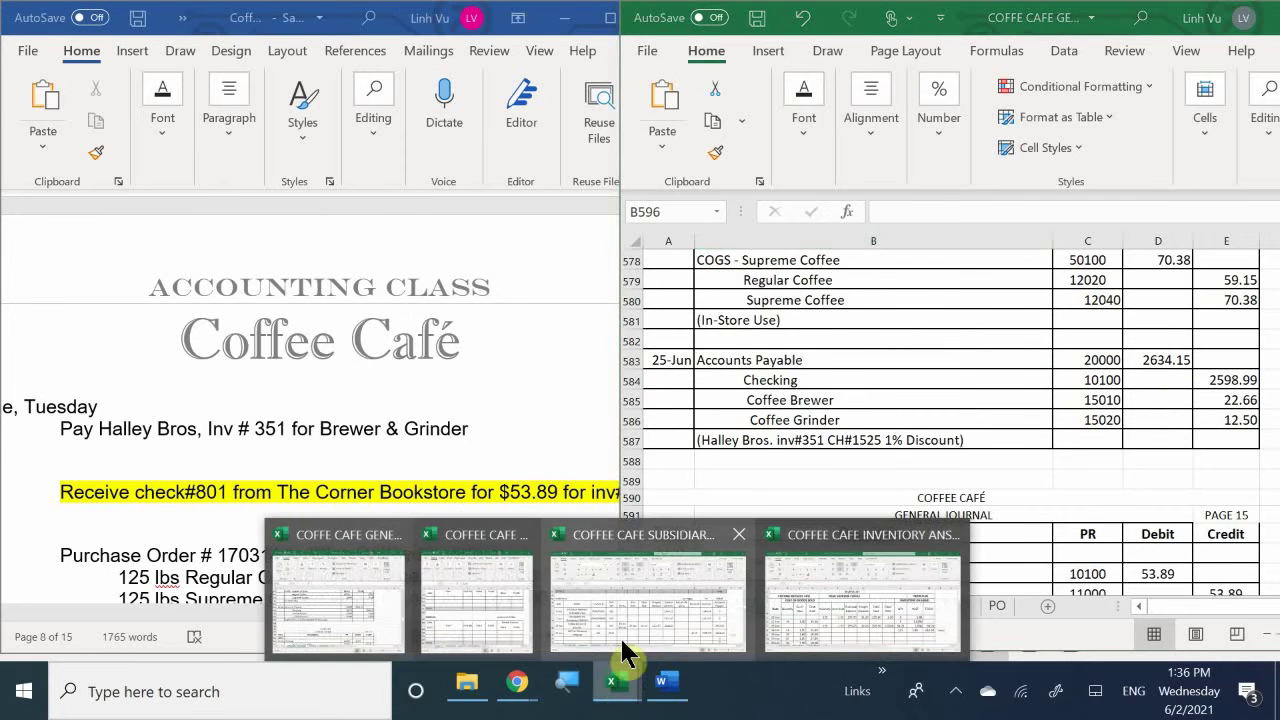
{"action": "left_click", "coordinate": [620, 636]}
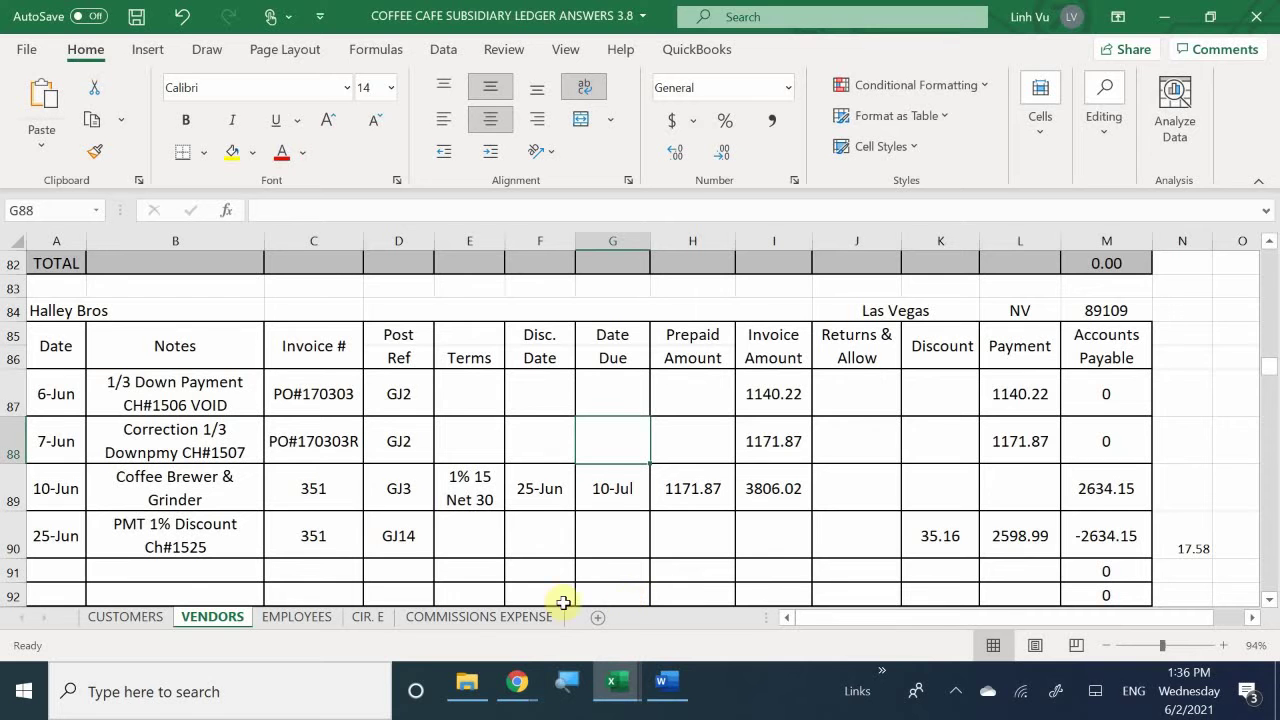
{"action": "left_click", "coordinate": [110, 616]}
{"action": "scroll", "coordinate": [130, 490], "scroll_direction": "down", "scroll_amount": 2}
{"action": "scroll", "coordinate": [136, 494], "scroll_direction": "down", "scroll_amount": 5}
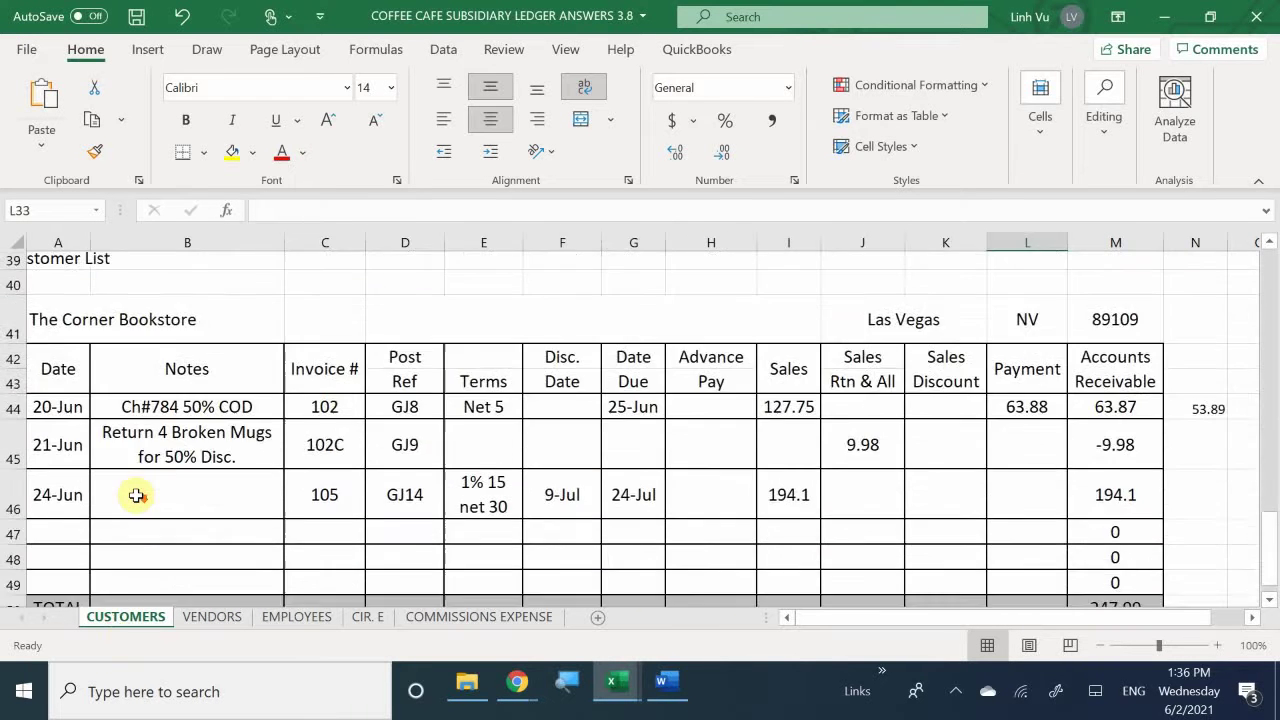
{"action": "scroll", "coordinate": [136, 494], "scroll_direction": "up", "scroll_amount": 4}
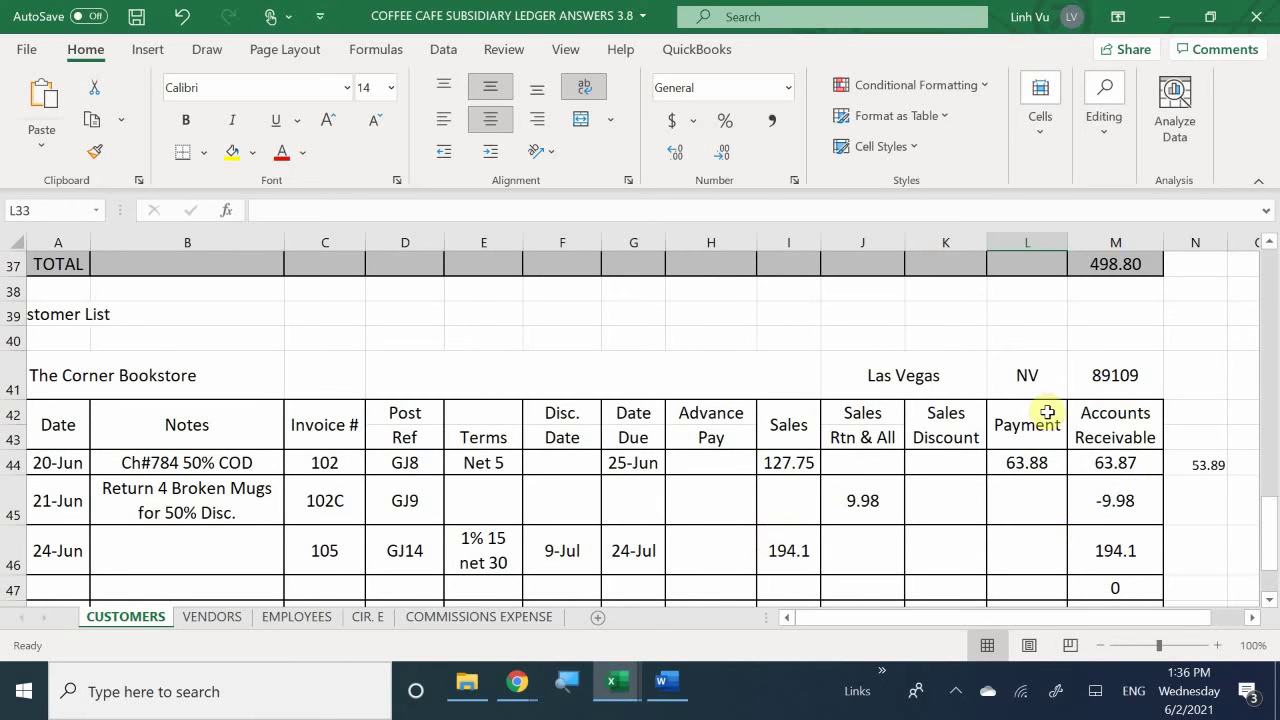
{"action": "left_click", "coordinate": [1208, 500]}
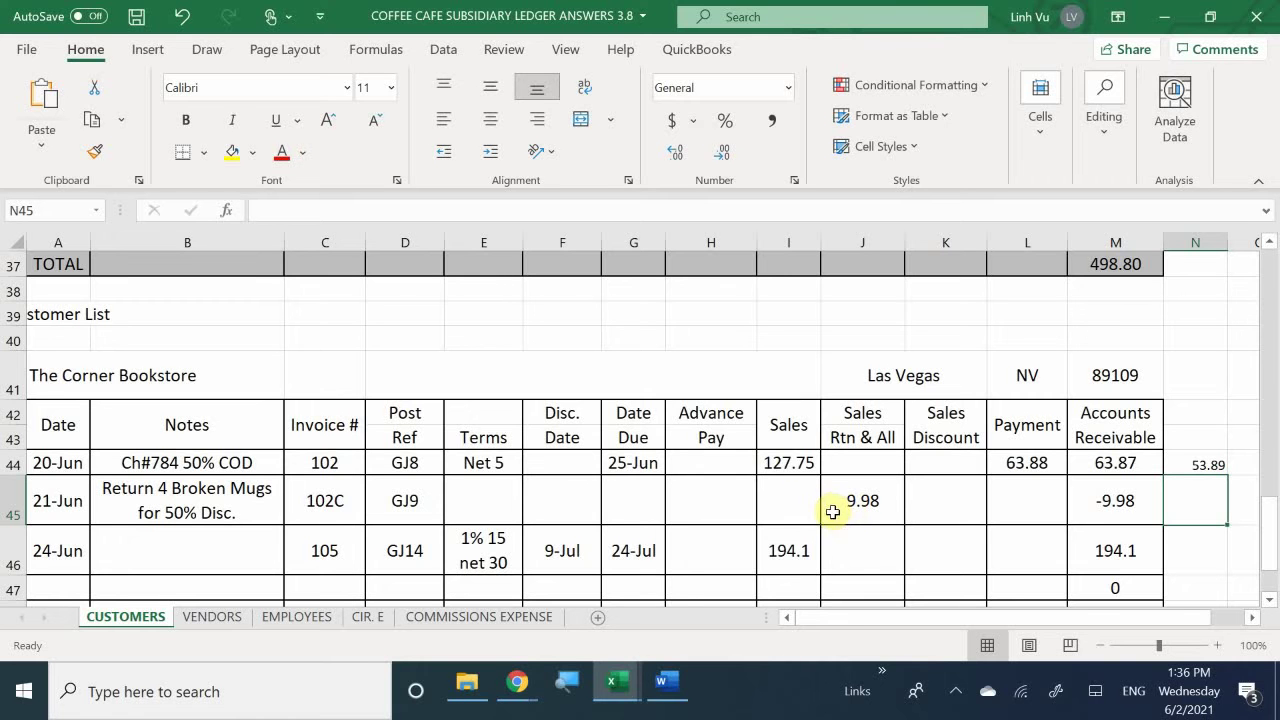
{"action": "left_click", "coordinate": [1195, 466]}
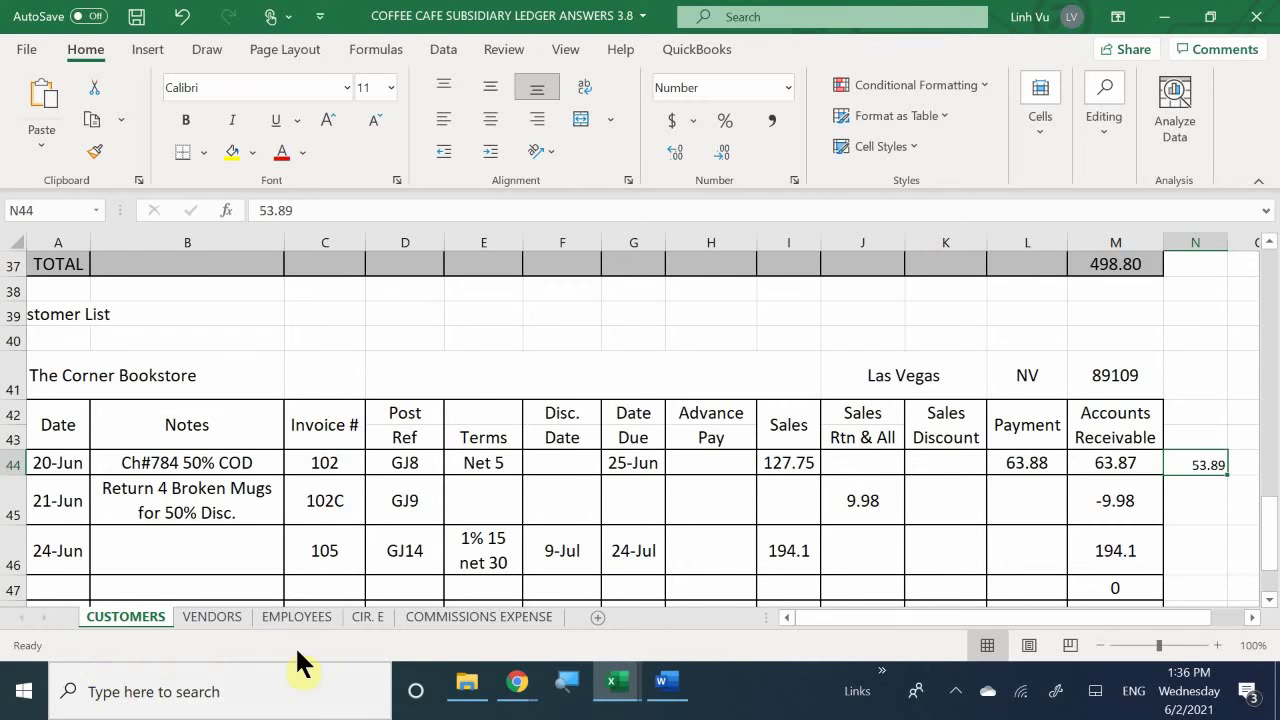
Return to the general journal workbook and show the Word transaction list beside it to compare the check receipt.
{"action": "mouse_move", "coordinate": [617, 700]}
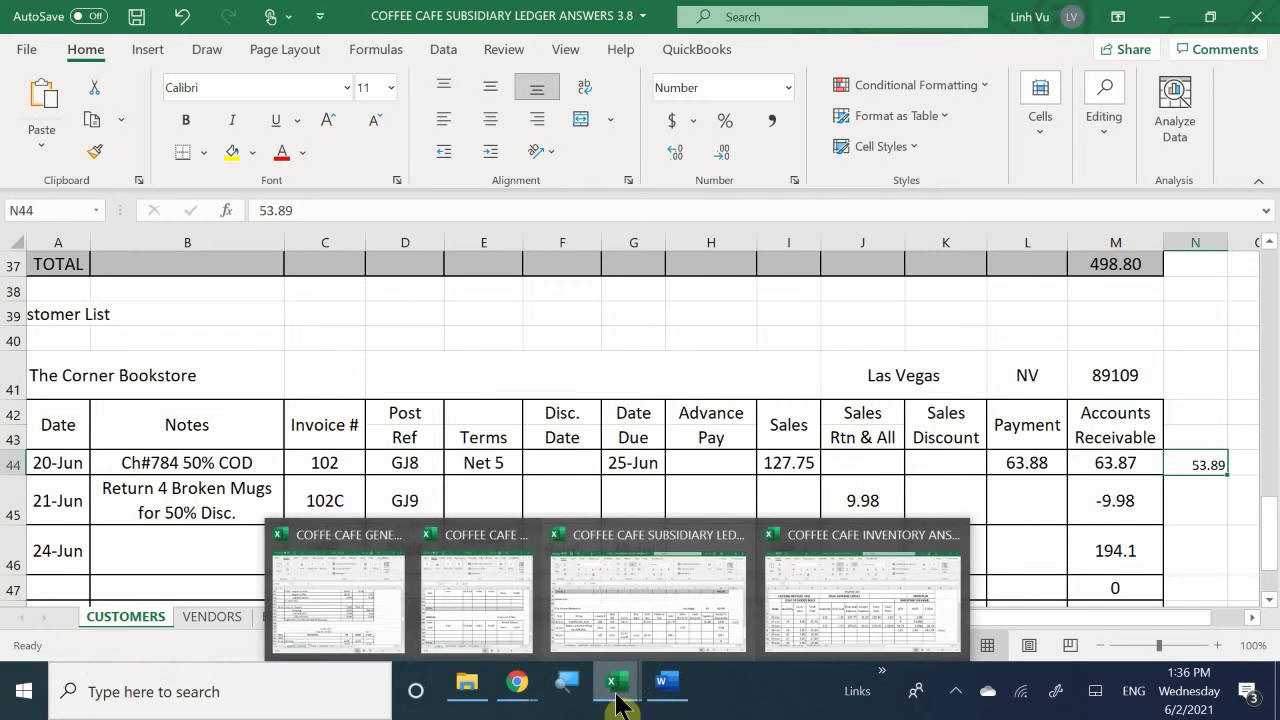
{"action": "left_click", "coordinate": [344, 600]}
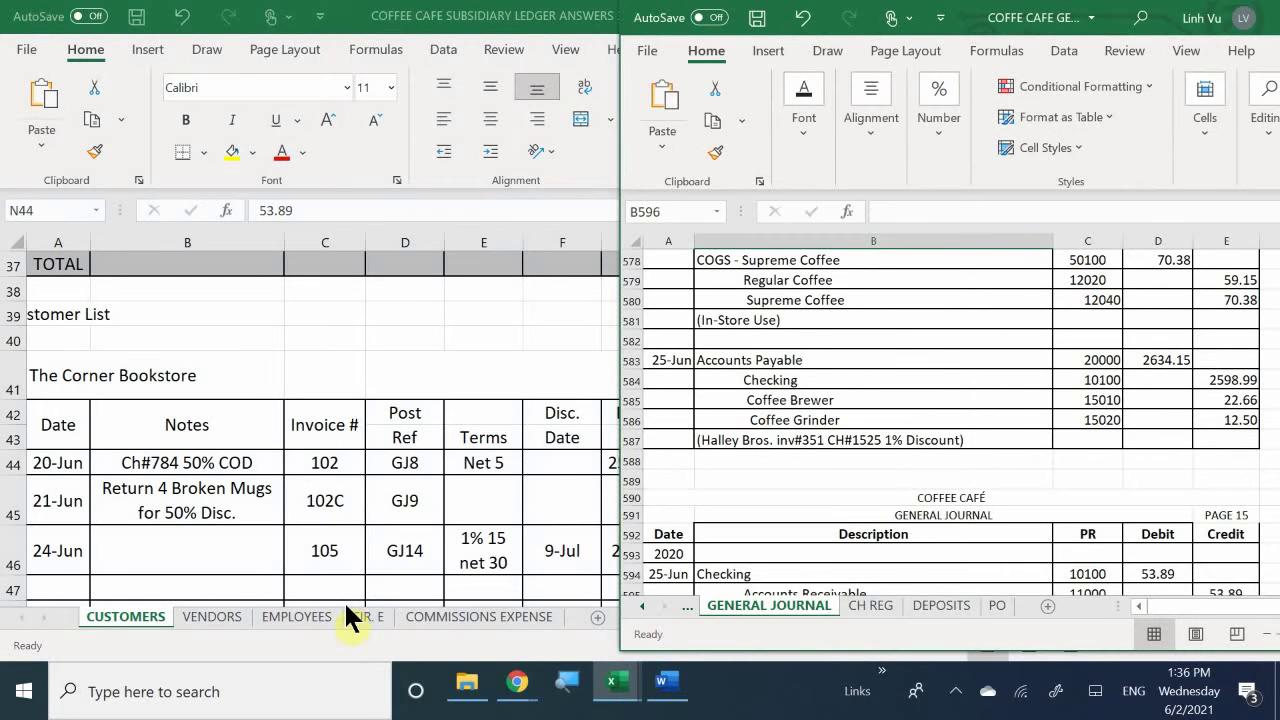
{"action": "left_click", "coordinate": [665, 690]}
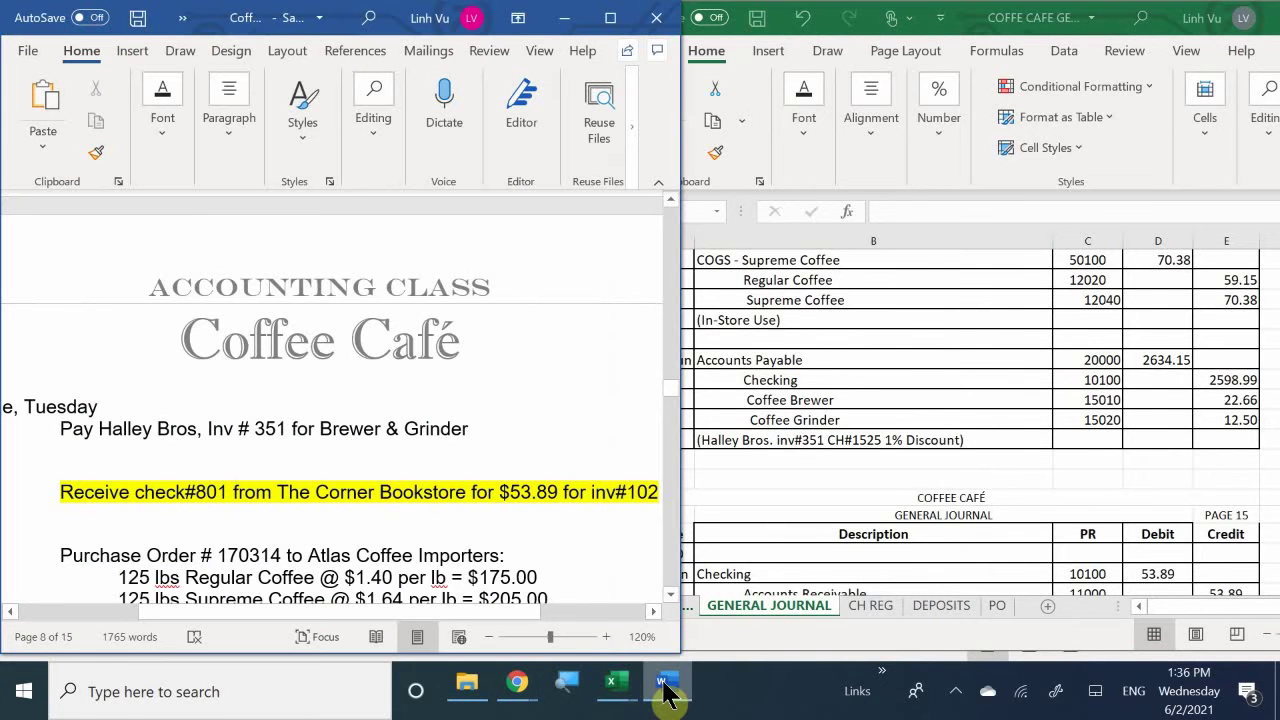
{"action": "left_click", "coordinate": [912, 463]}
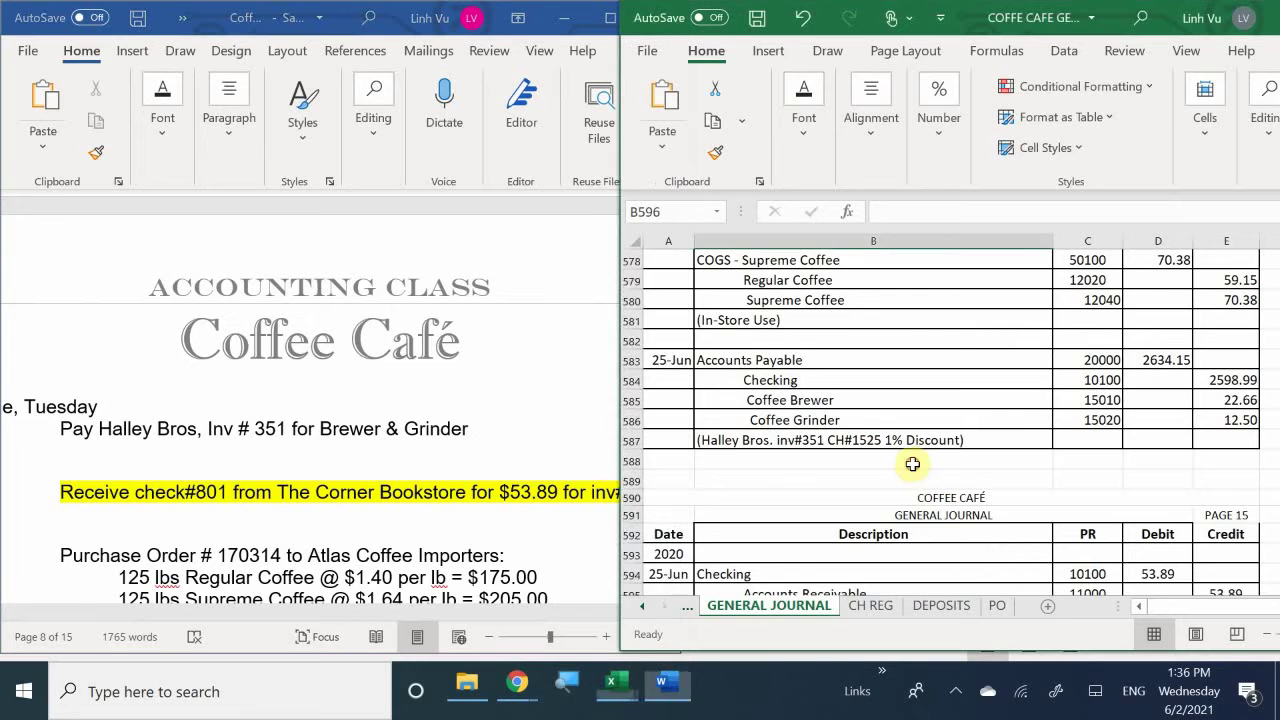
Enter the explanation "(The Corner Bookstore, inv#102. Ch#801)" in B596, below the Accounts Receivable line of the general journal entry.
{"action": "scroll", "coordinate": [912, 463], "scroll_direction": "down", "scroll_amount": 2}
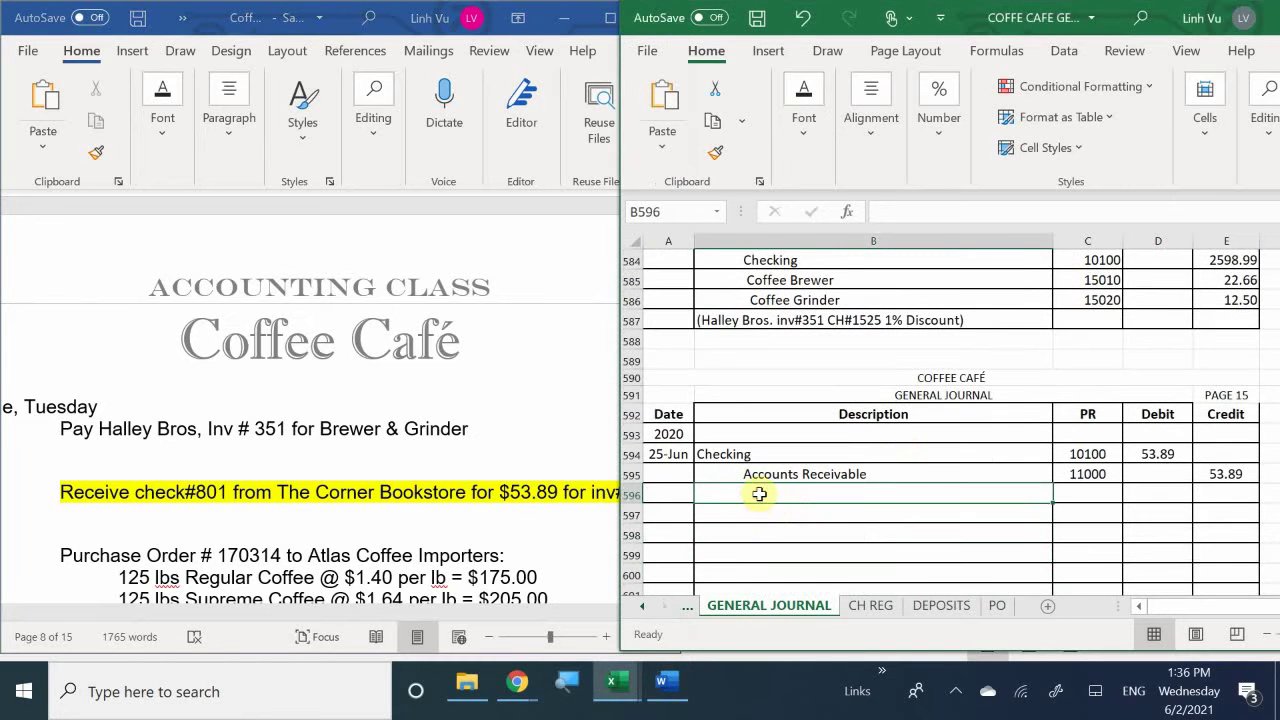
{"action": "type", "text": "("}
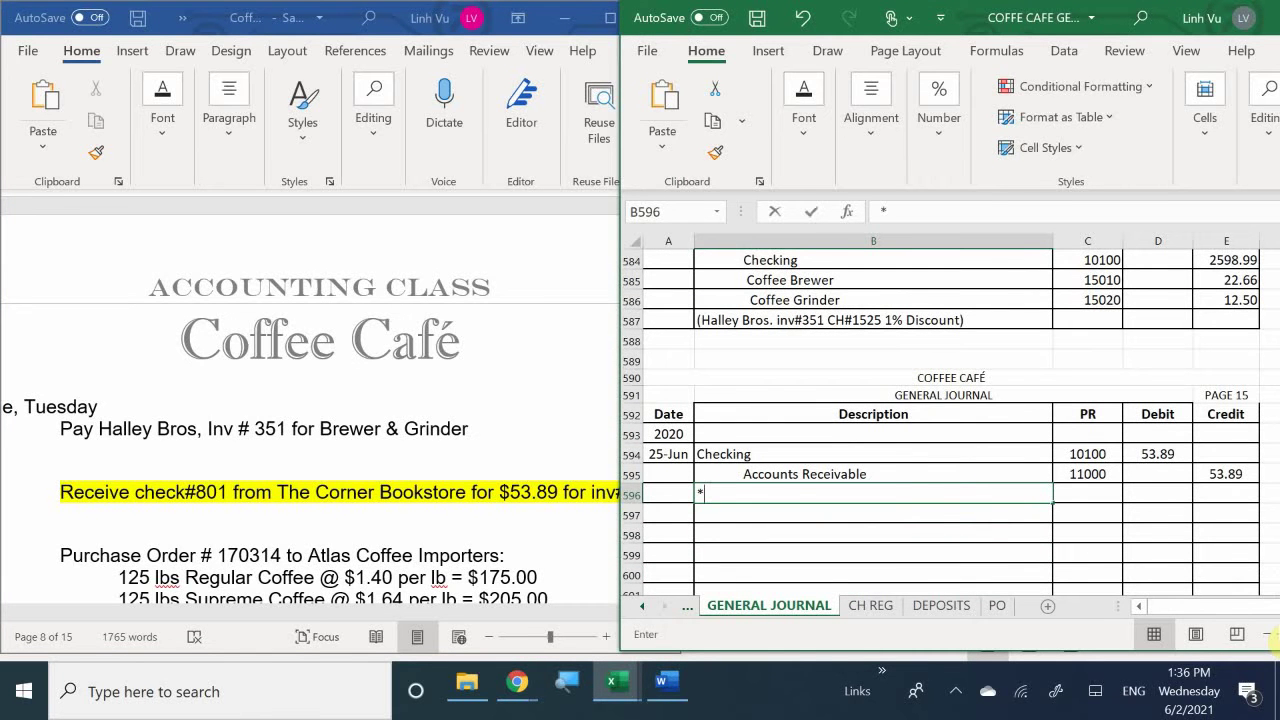
{"action": "type", "text": "T"}
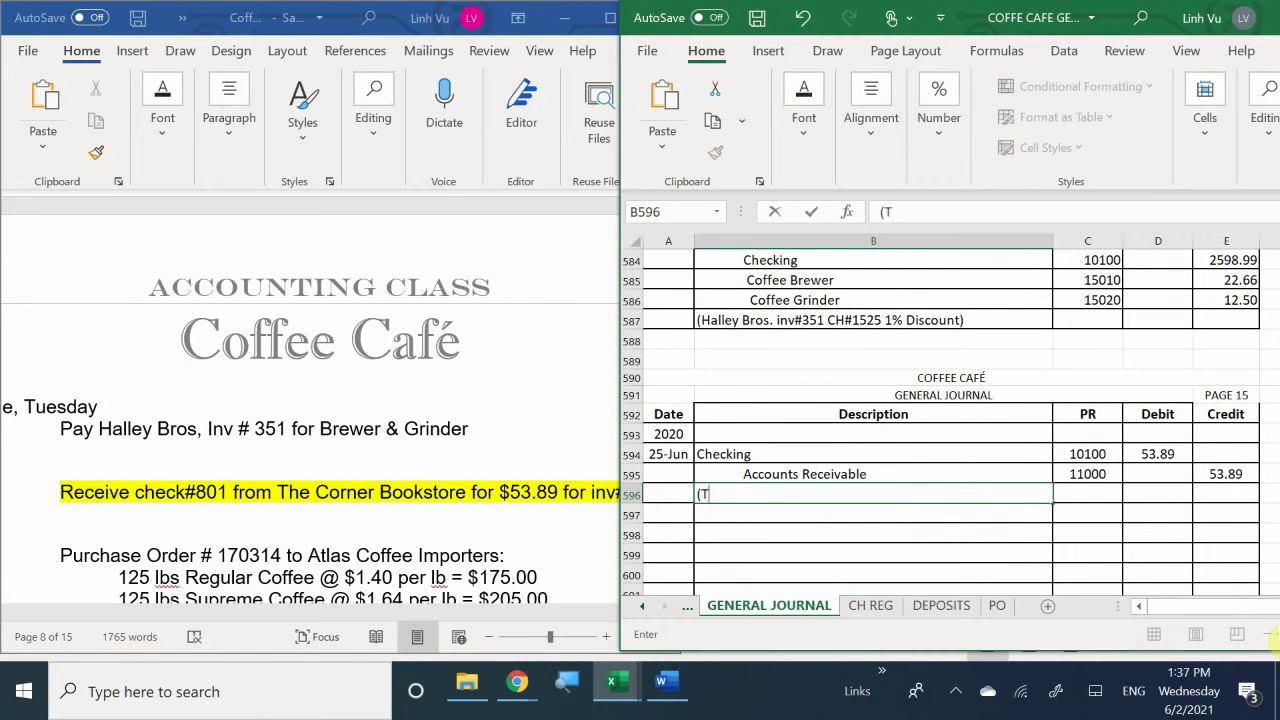
{"action": "type", "text": "he Corner Booksto"}
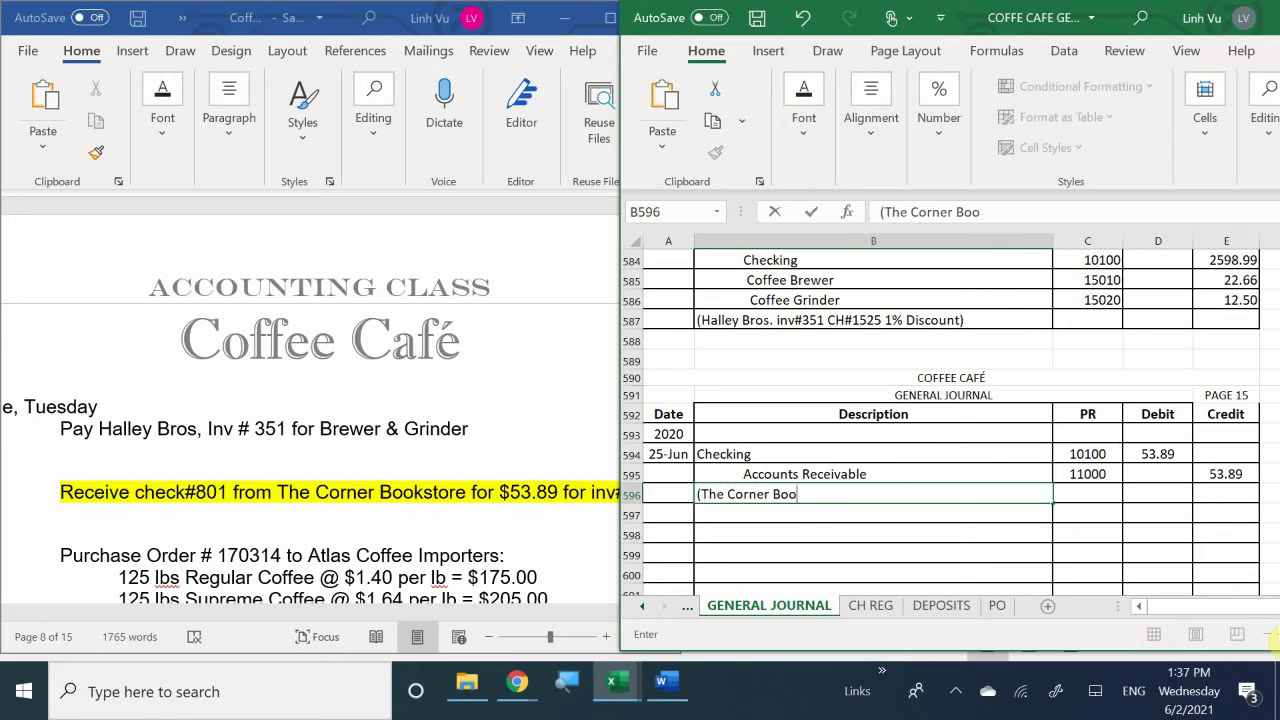
{"action": "key", "text": "BackSpace"}
{"action": "type", "text": "ore, invA23"}
{"action": "key", "text": "BackSpace"}
{"action": "key", "text": "BackSpace"}
{"action": "key", "text": "BackSpace"}
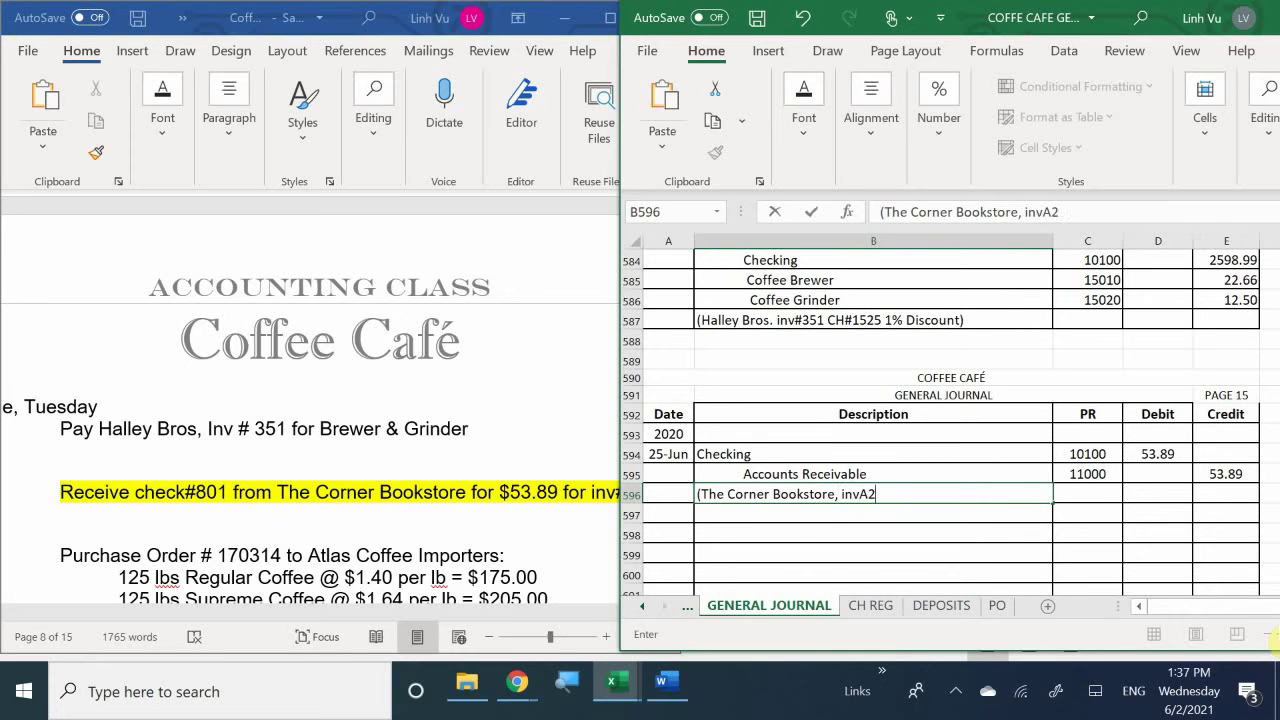
{"action": "type", "text": "#"}
{"action": "type", "text": "801m"}
{"action": "key", "text": "BackSpace"}
{"action": "type", "text": ". inb"}
{"action": "key", "text": "BackSpace"}
{"action": "type", "text": "vo"}
{"action": "key", "text": "BackSpace"}
{"action": "type", "text": "!"}
{"action": "key", "text": "BackSpace"}
{"action": "type", "text": "$"}
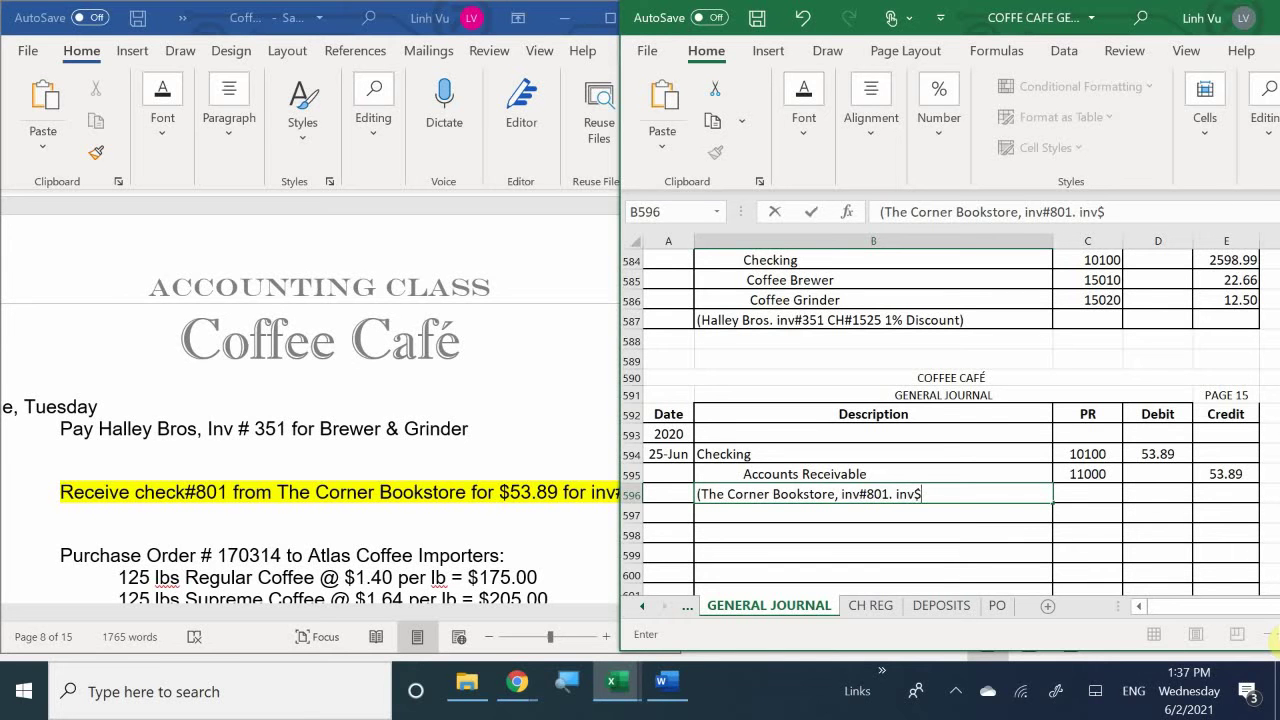
{"action": "key", "text": "BackSpace"}
{"action": "type", "text": "#102"}
{"action": "key", "text": "BackSpace"}
{"action": "key", "text": "BackSpace"}
{"action": "key", "text": "BackSpace"}
{"action": "key", "text": "BackSpace"}
{"action": "key", "text": "BackSpace"}
{"action": "key", "text": "BackSpace"}
{"action": "key", "text": "BackSpace"}
{"action": "key", "text": "BackSpace"}
{"action": "key", "text": "BackSpace"}
{"action": "key", "text": "BackSpace"}
{"action": "key", "text": "BackSpace"}
{"action": "key", "text": "BackSpace"}
{"action": "key", "text": "BackSpace"}
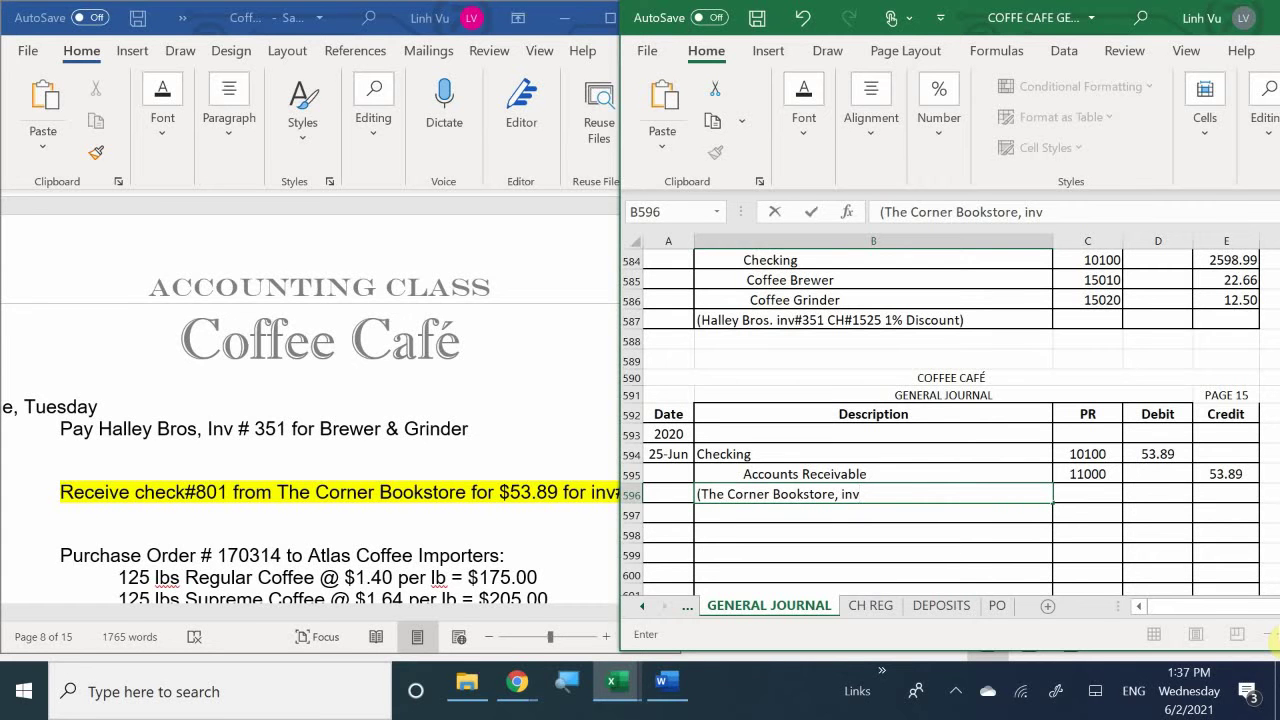
{"action": "type", "text": "$"}
{"action": "key", "text": "BackSpace"}
{"action": "type", "text": "#"}
{"action": "type", "text": "102. CH"}
{"action": "key", "text": "BackSpace"}
{"action": "type", "text": "h#"}
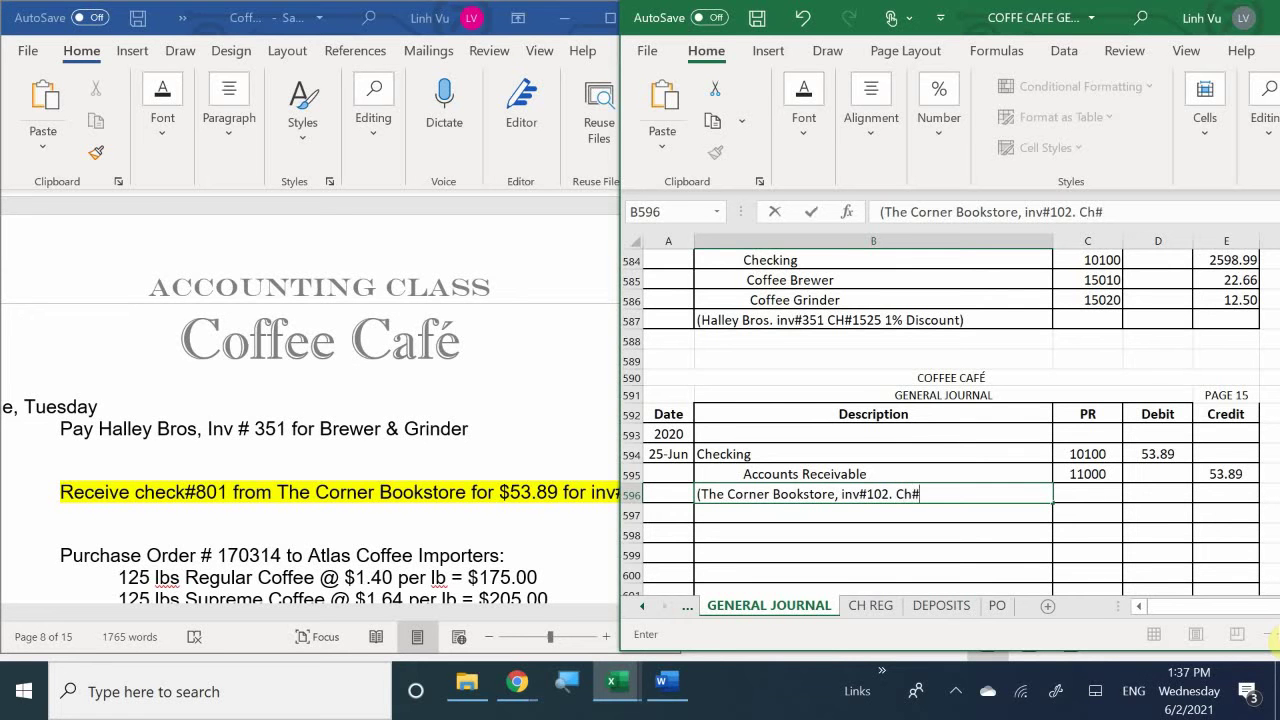
{"action": "type", "text": "801)"}
{"action": "key", "text": "Return"}
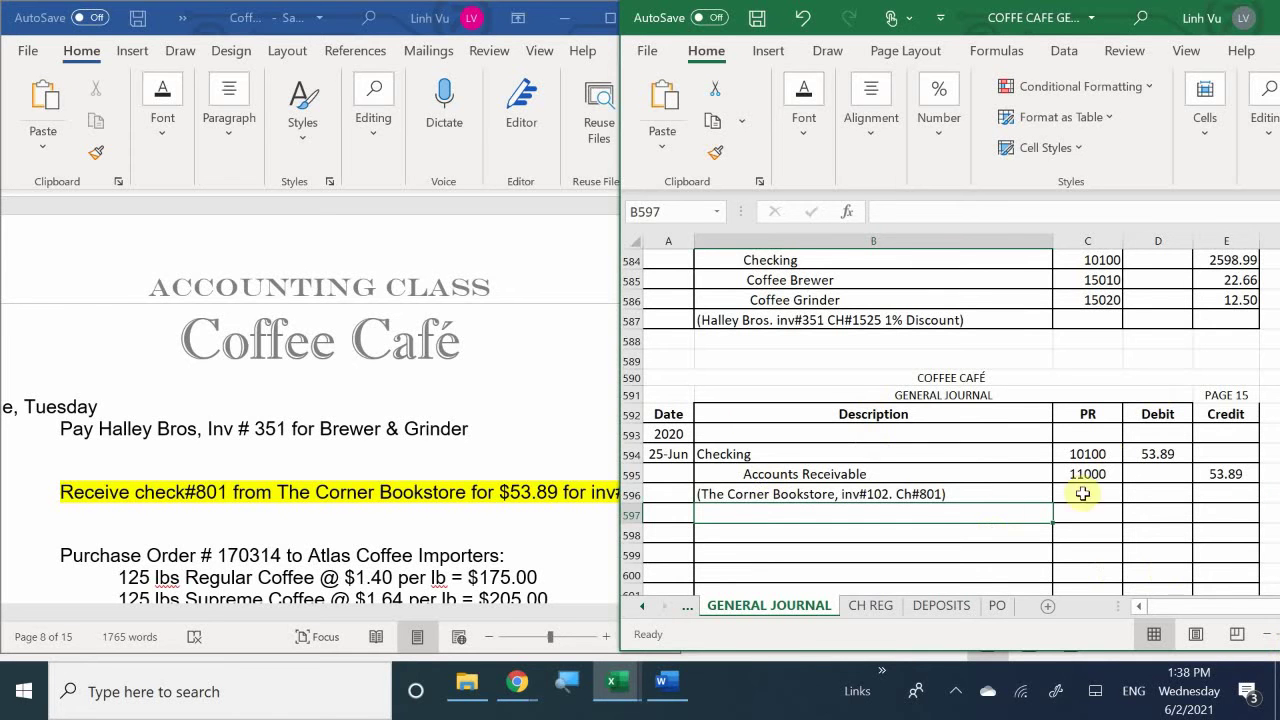
{"action": "left_click", "coordinate": [744, 531]}
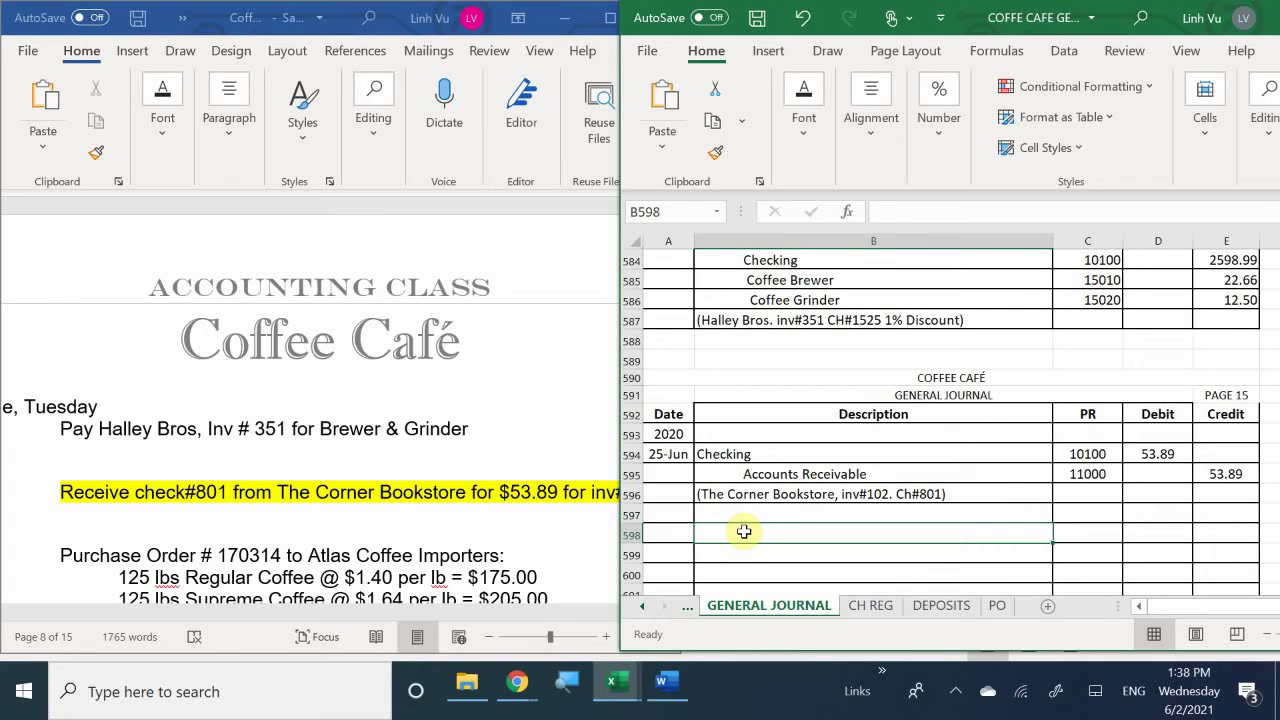
Record the 53.89 check receipt in A18, the next free row of the DEPOSITS sheet.
{"action": "left_click", "coordinate": [929, 605]}
{"action": "scroll", "coordinate": [731, 467], "scroll_direction": "down", "scroll_amount": 1}
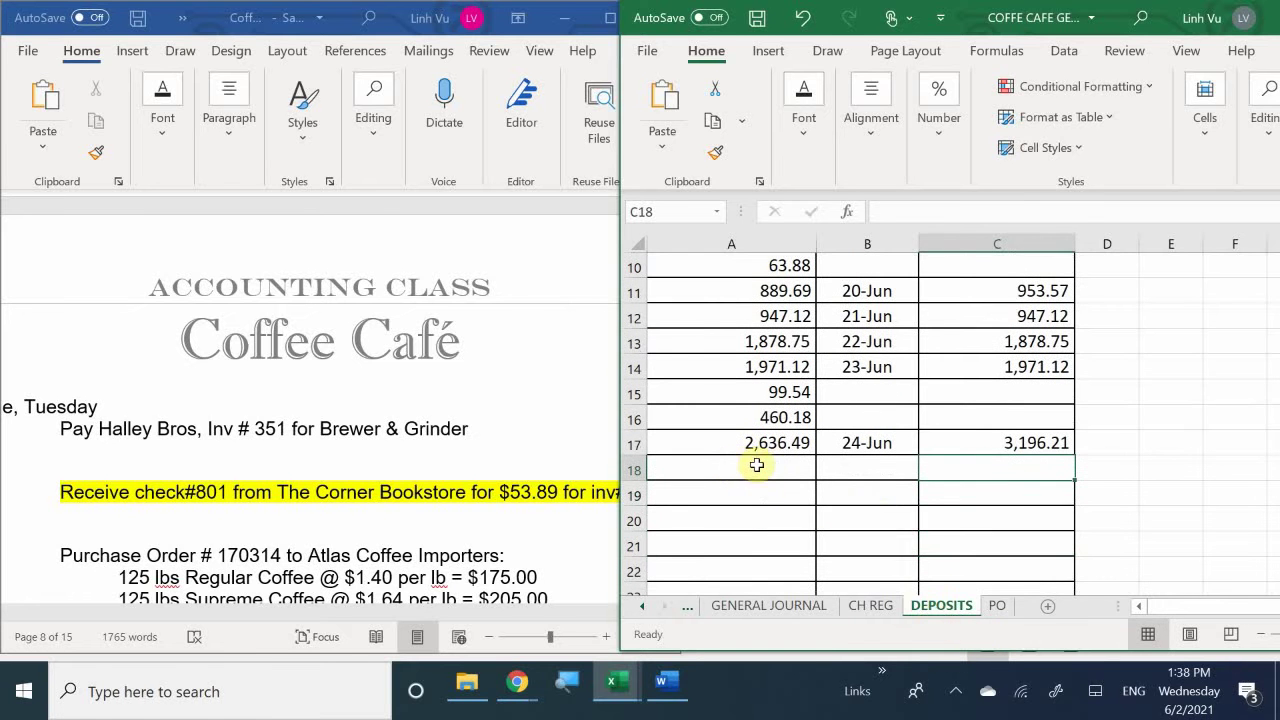
{"action": "left_click", "coordinate": [751, 470]}
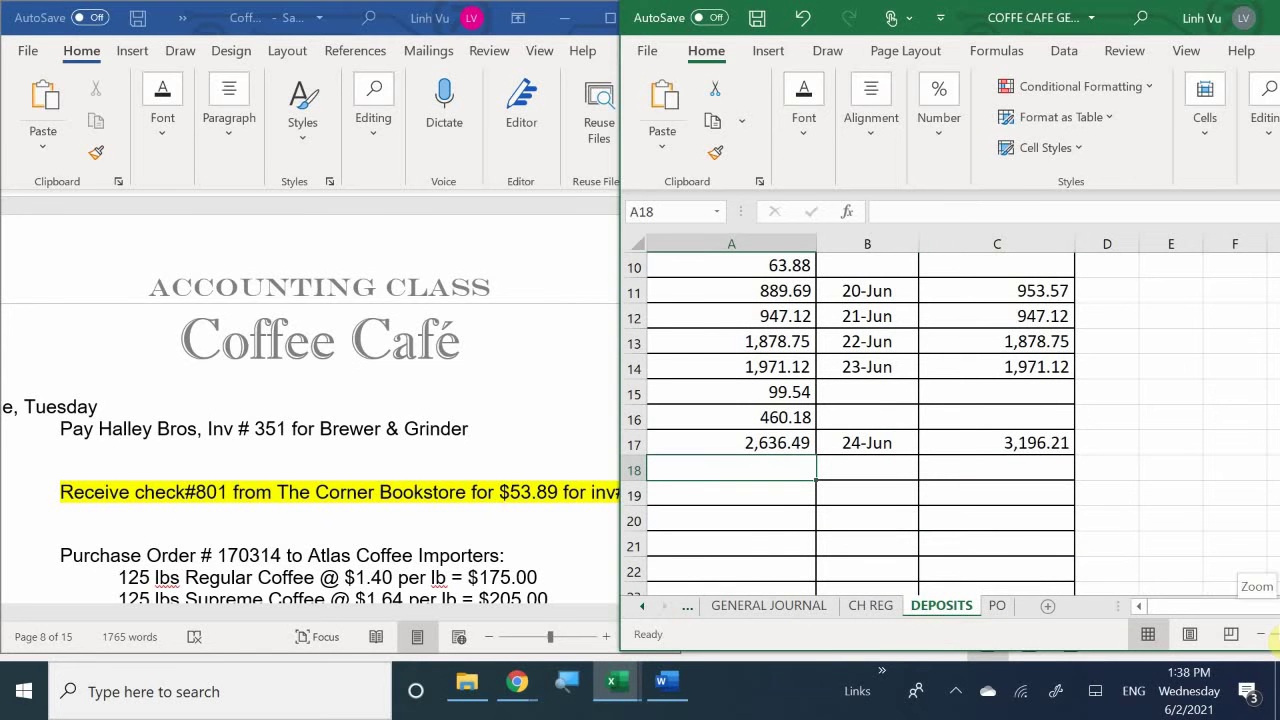
{"action": "type", "text": "53.89"}
{"action": "key", "text": "Return"}
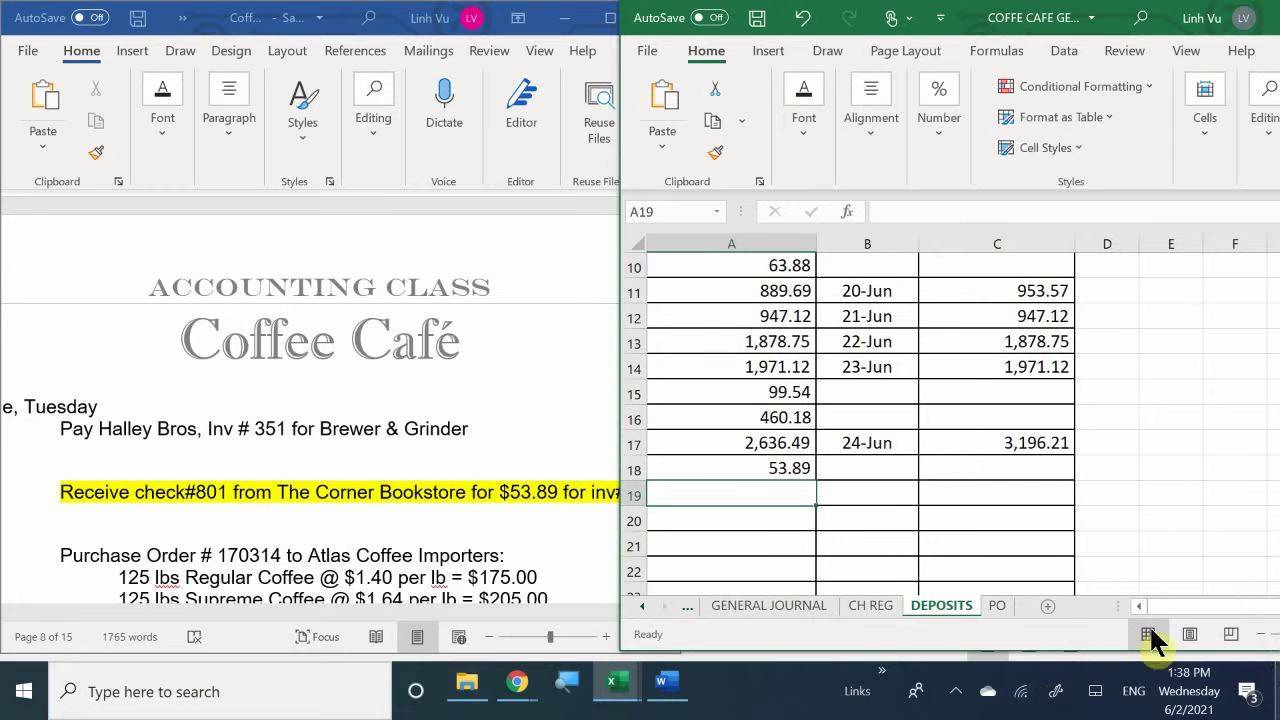
Return to the GENERAL JOURNAL sheet.
{"action": "left_click", "coordinate": [640, 607]}
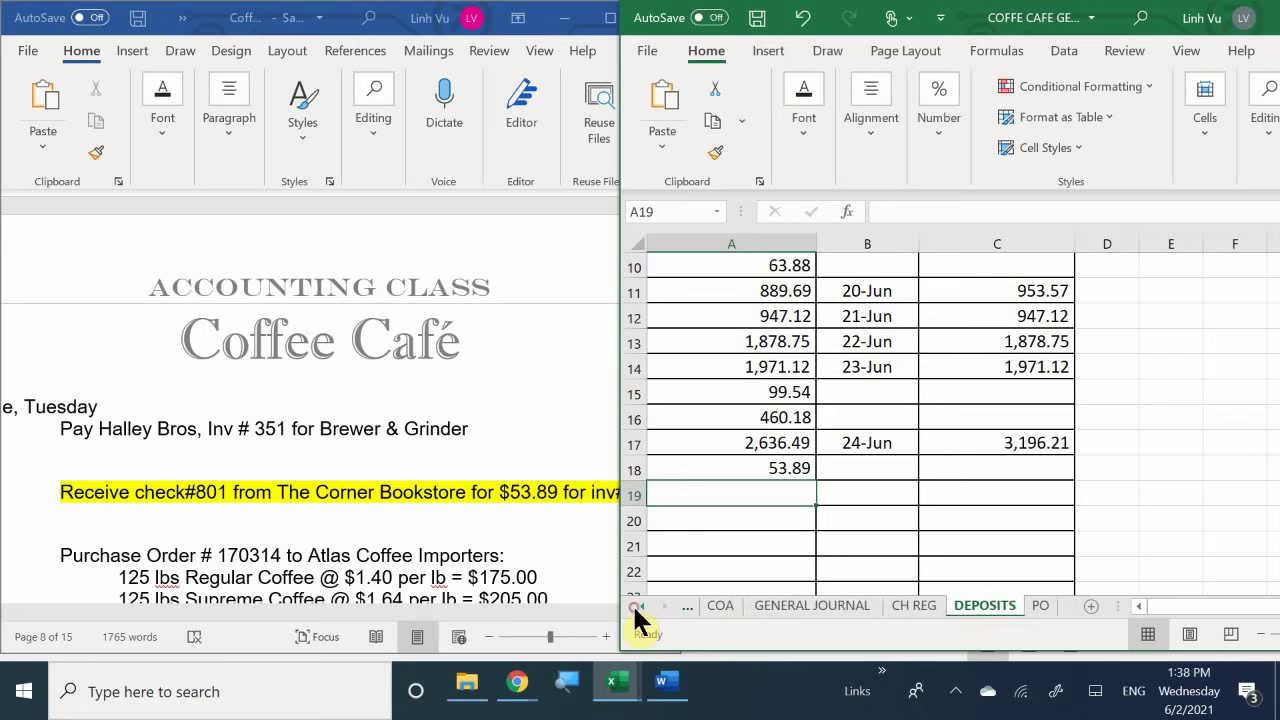
{"action": "left_click", "coordinate": [640, 607]}
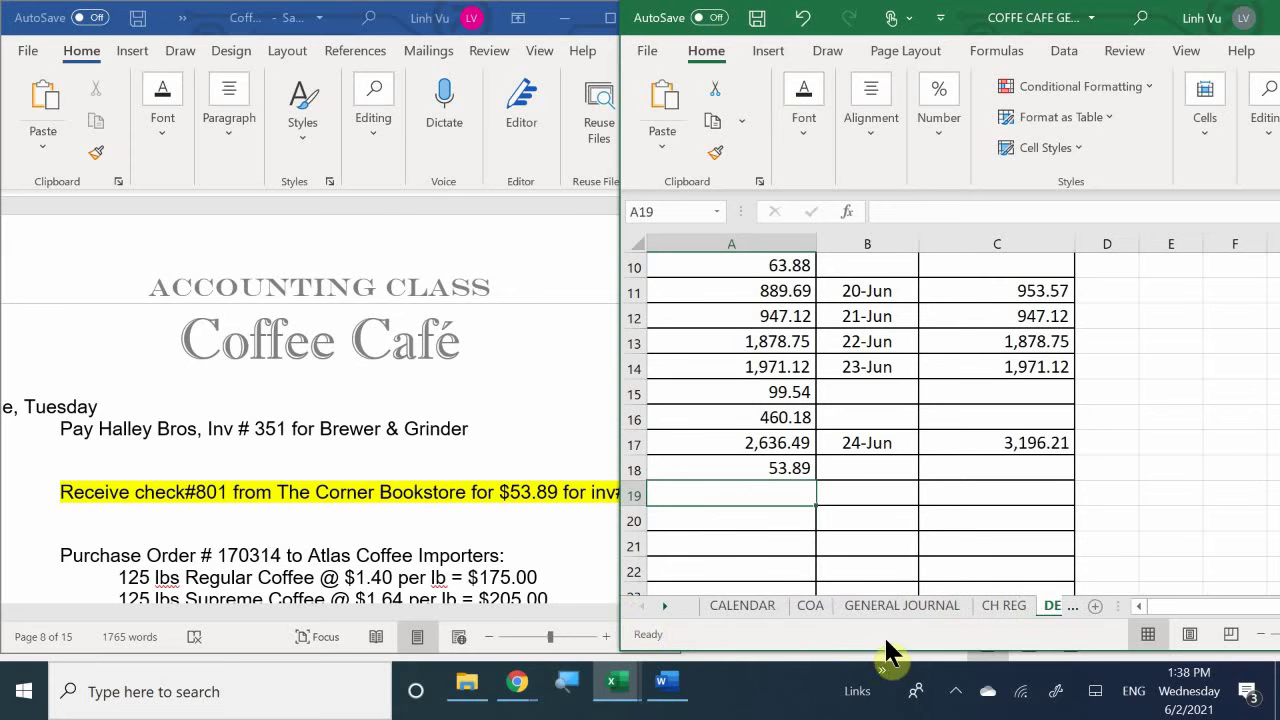
{"action": "left_click", "coordinate": [852, 606]}
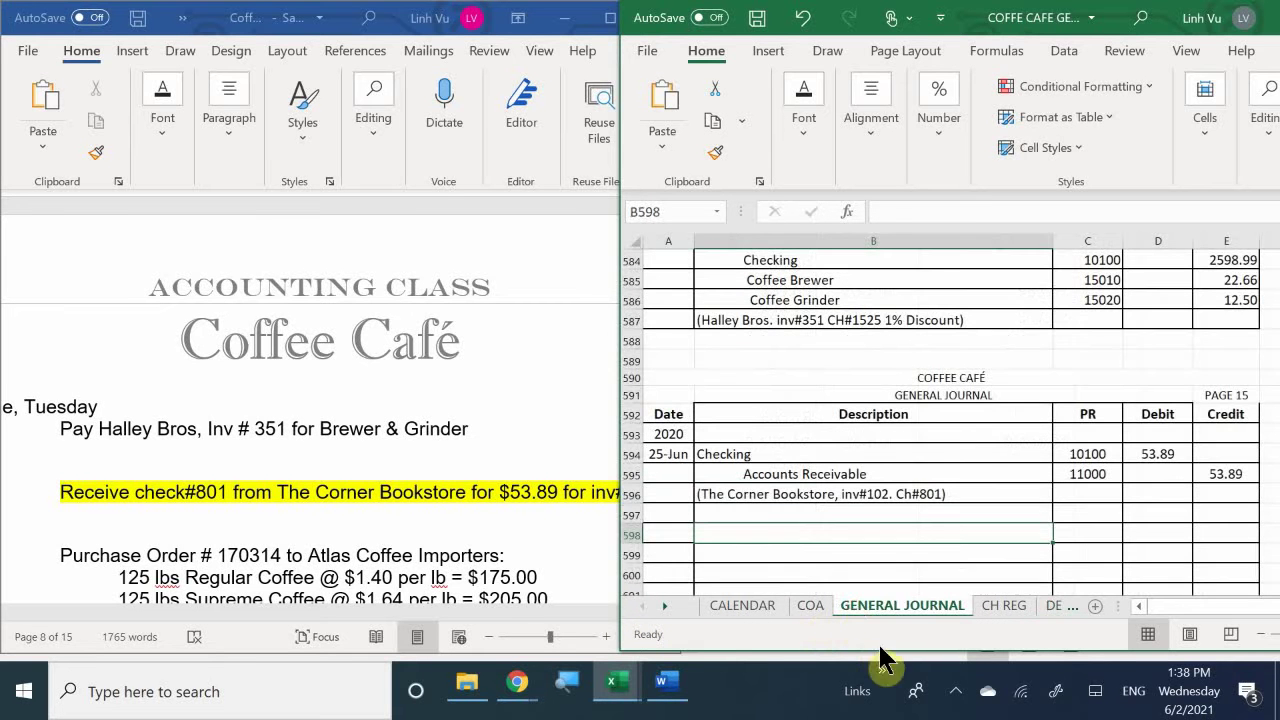
{"action": "left_click", "coordinate": [955, 691]}
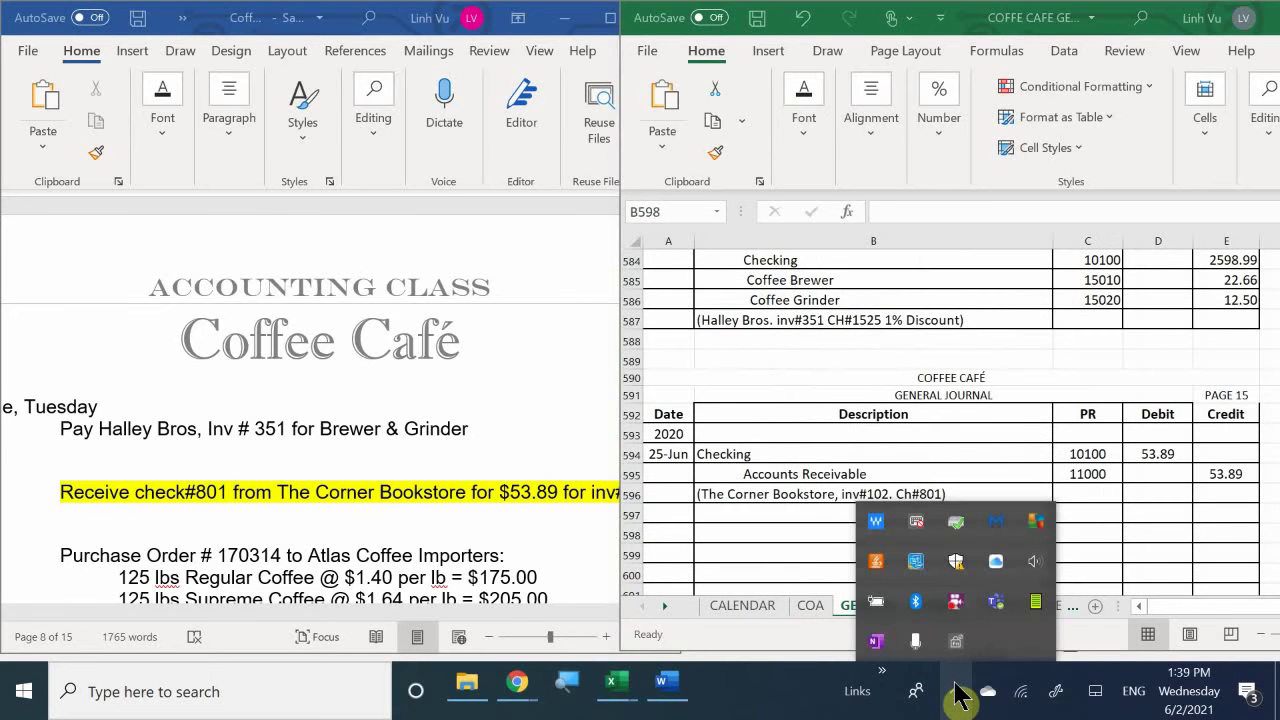
{"action": "left_click", "coordinate": [955, 691]}
{"action": "left_click", "coordinate": [955, 691]}
{"action": "left_click", "coordinate": [955, 691]}
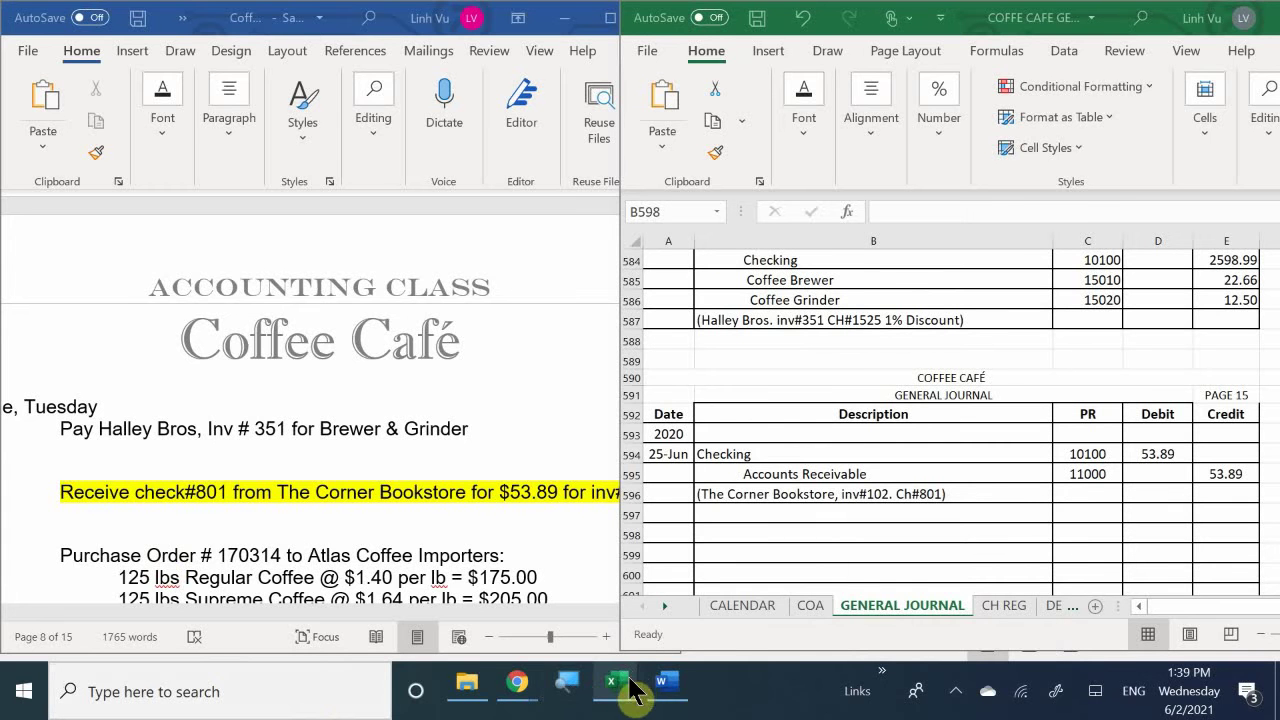
Switch to the ledger workbook and enter the date 6/25 in A111, the next free Accounts Receivable row on the ASSETS sheet.
{"action": "mouse_move", "coordinate": [632, 690]}
{"action": "left_click", "coordinate": [514, 600]}
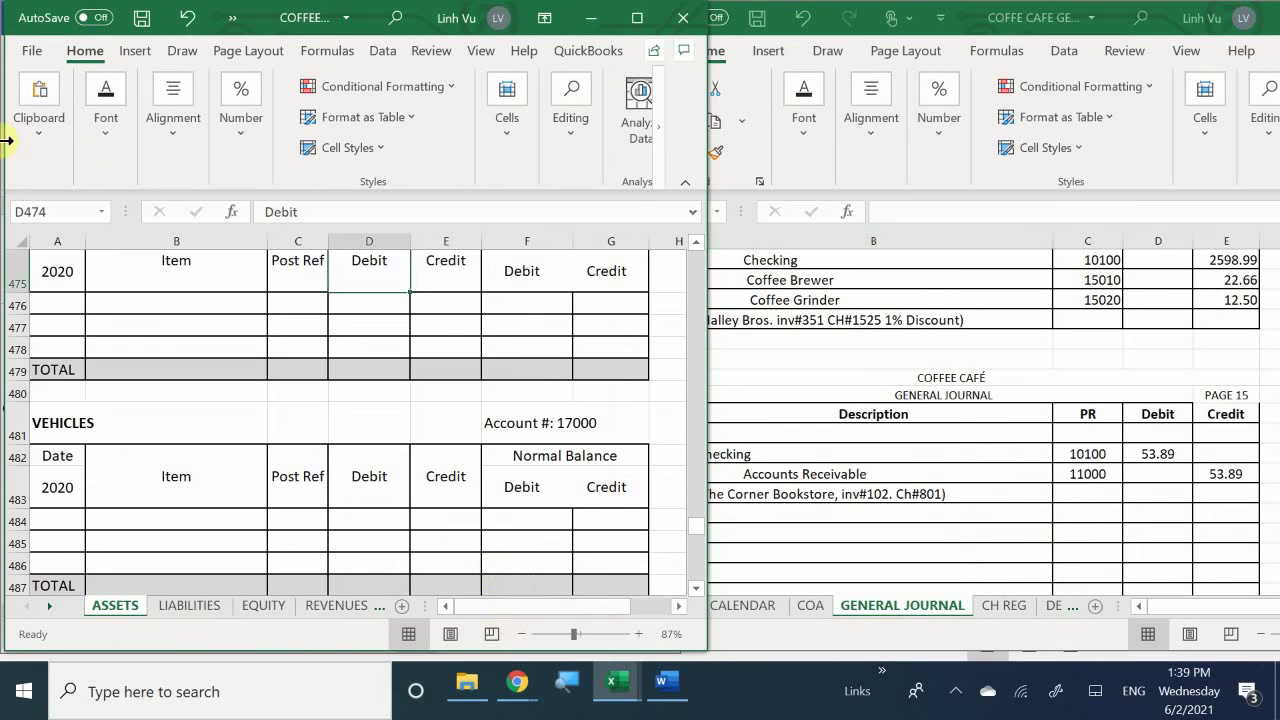
{"action": "left_click", "coordinate": [104, 526]}
{"action": "scroll", "coordinate": [104, 522], "scroll_direction": "up", "scroll_amount": 20}
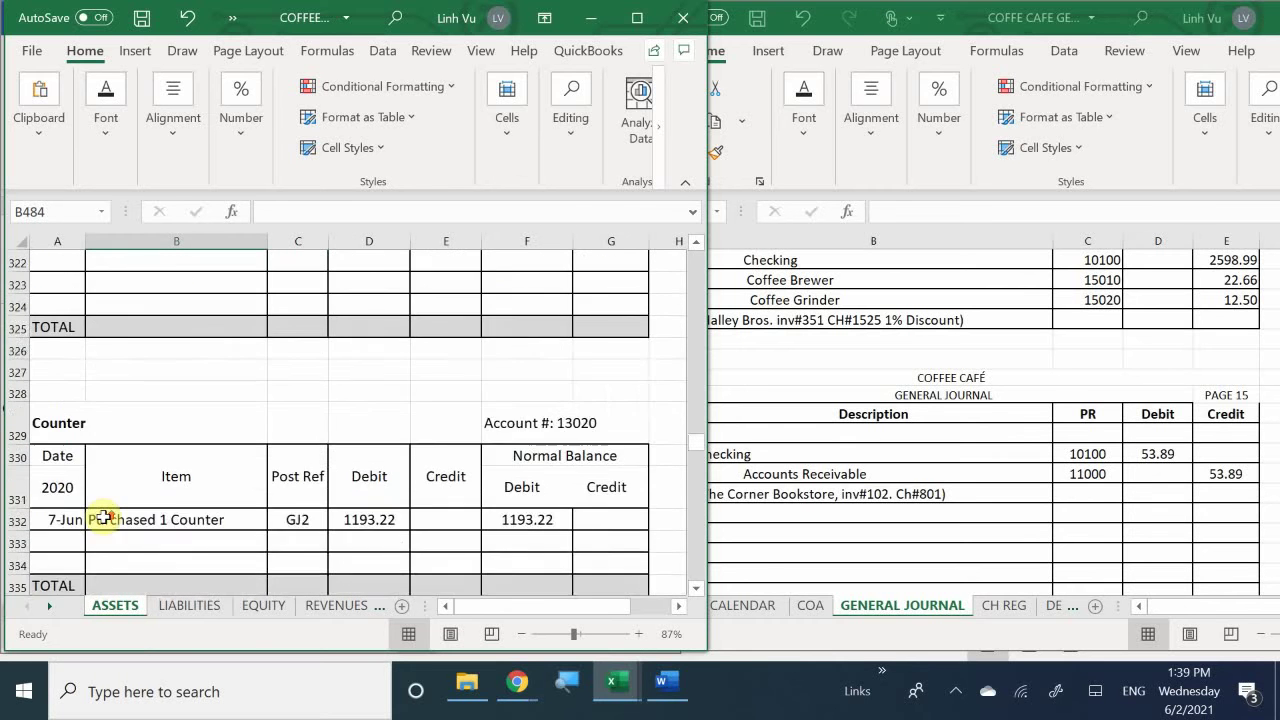
{"action": "scroll", "coordinate": [104, 518], "scroll_direction": "up", "scroll_amount": 20}
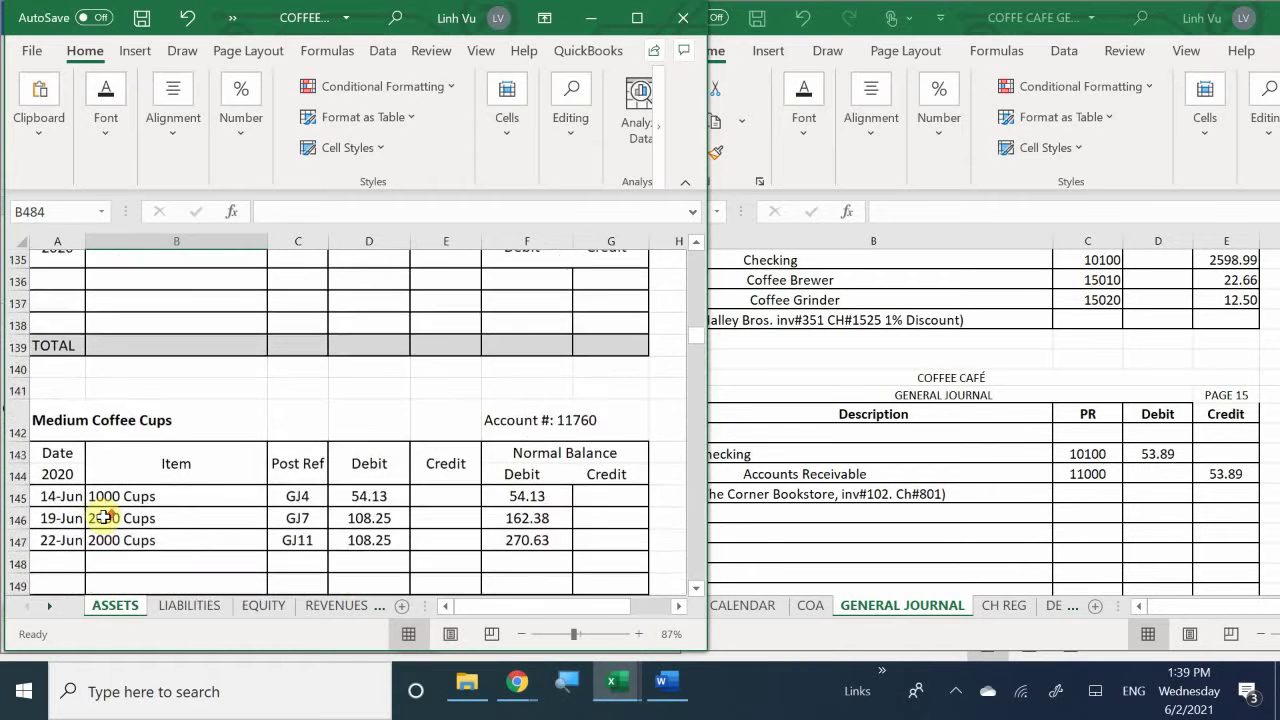
{"action": "scroll", "coordinate": [104, 518], "scroll_direction": "up", "scroll_amount": 20}
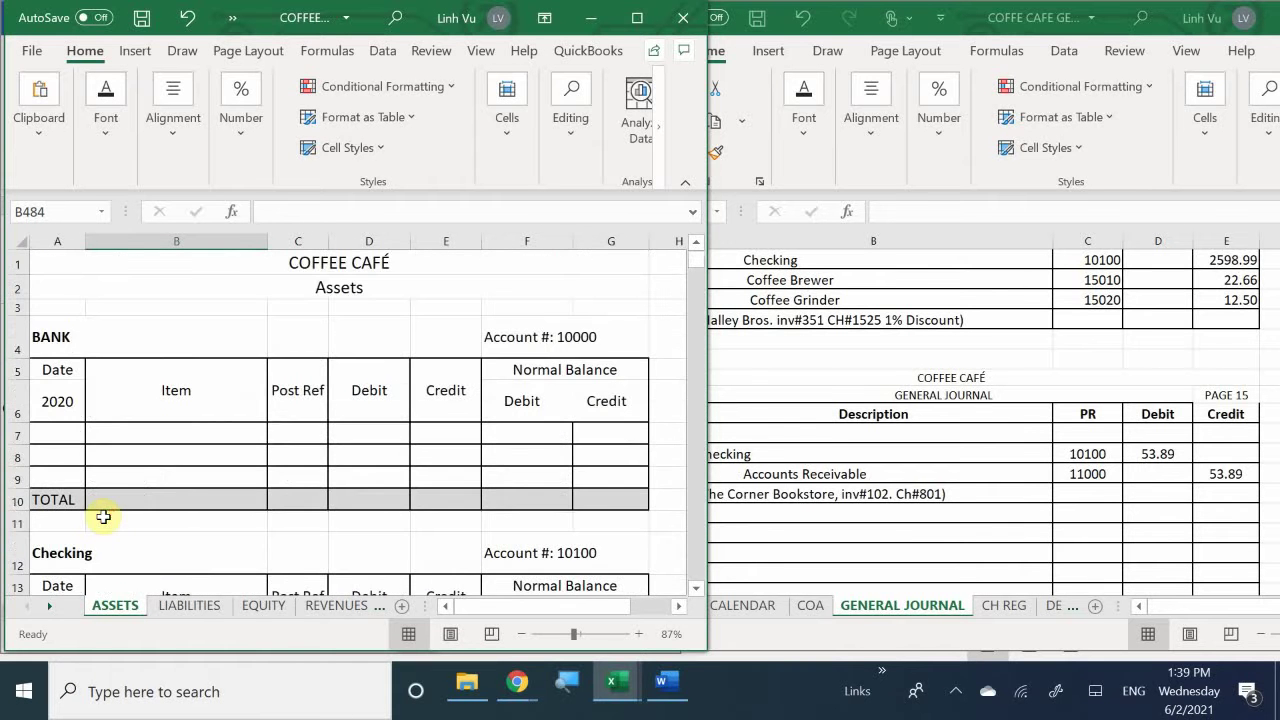
{"action": "scroll", "coordinate": [104, 517], "scroll_direction": "down", "scroll_amount": 12}
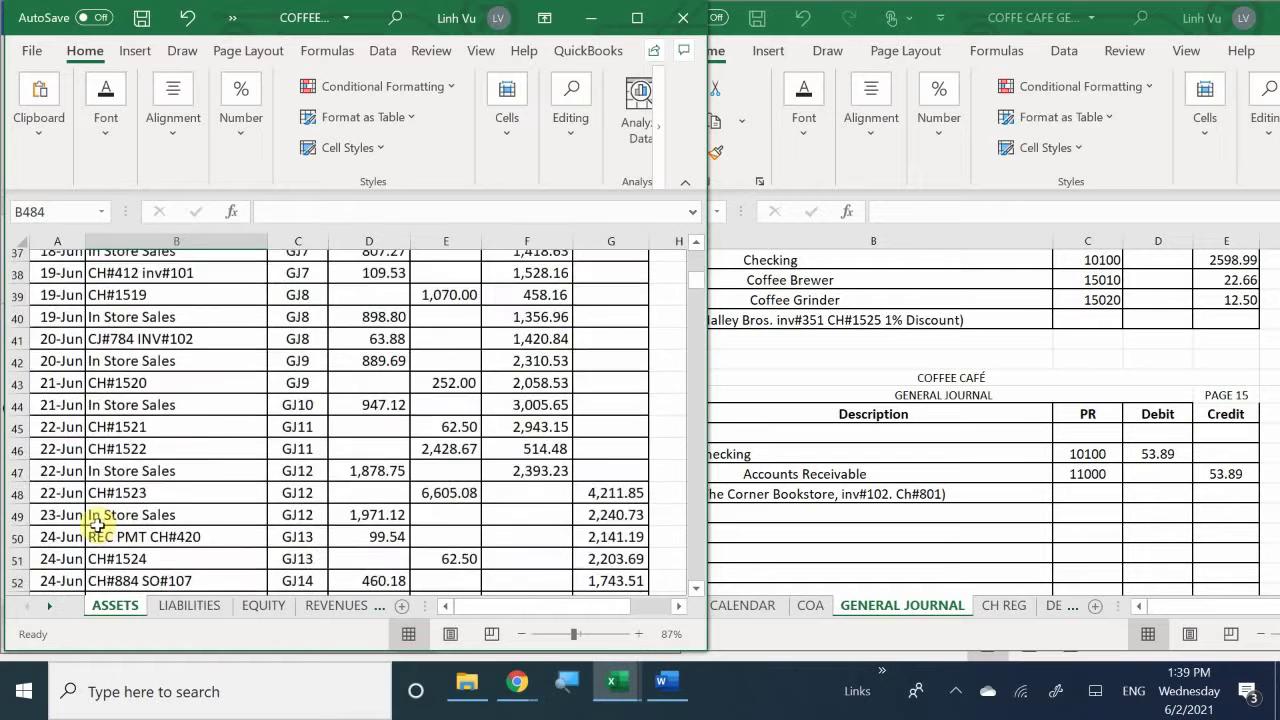
{"action": "scroll", "coordinate": [97, 525], "scroll_direction": "down", "scroll_amount": 13}
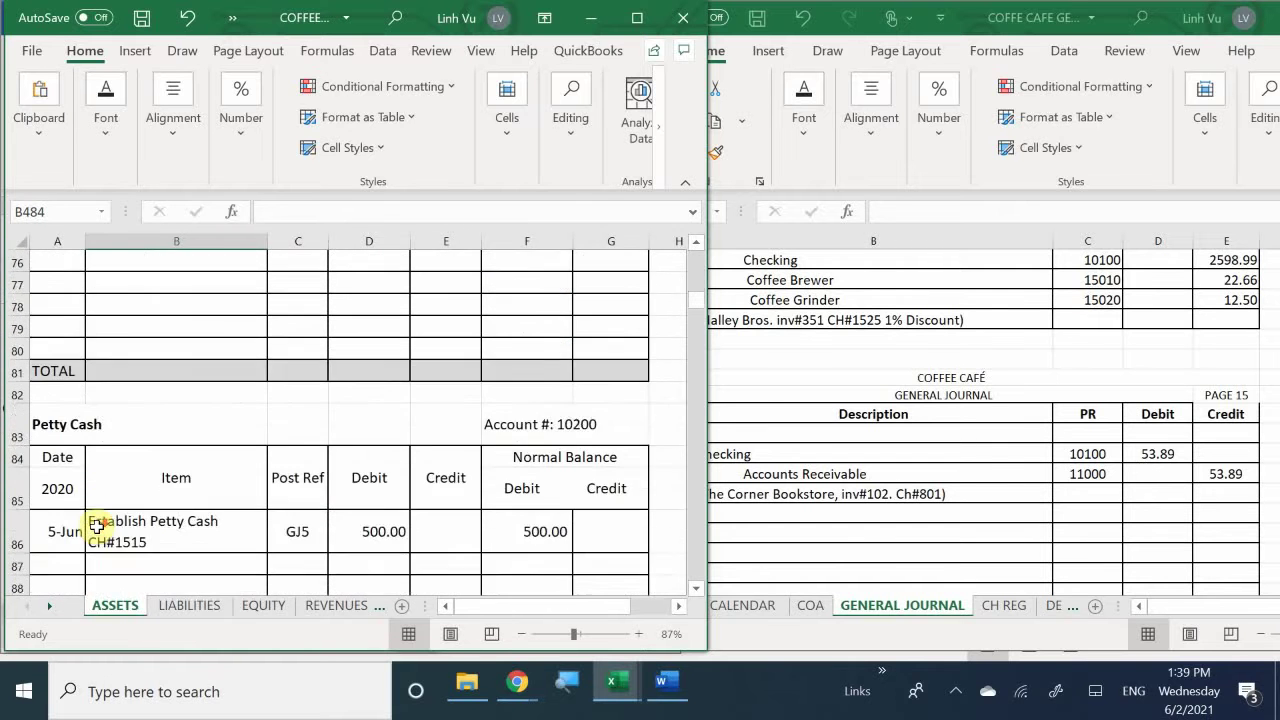
{"action": "scroll", "coordinate": [96, 525], "scroll_direction": "down", "scroll_amount": 6}
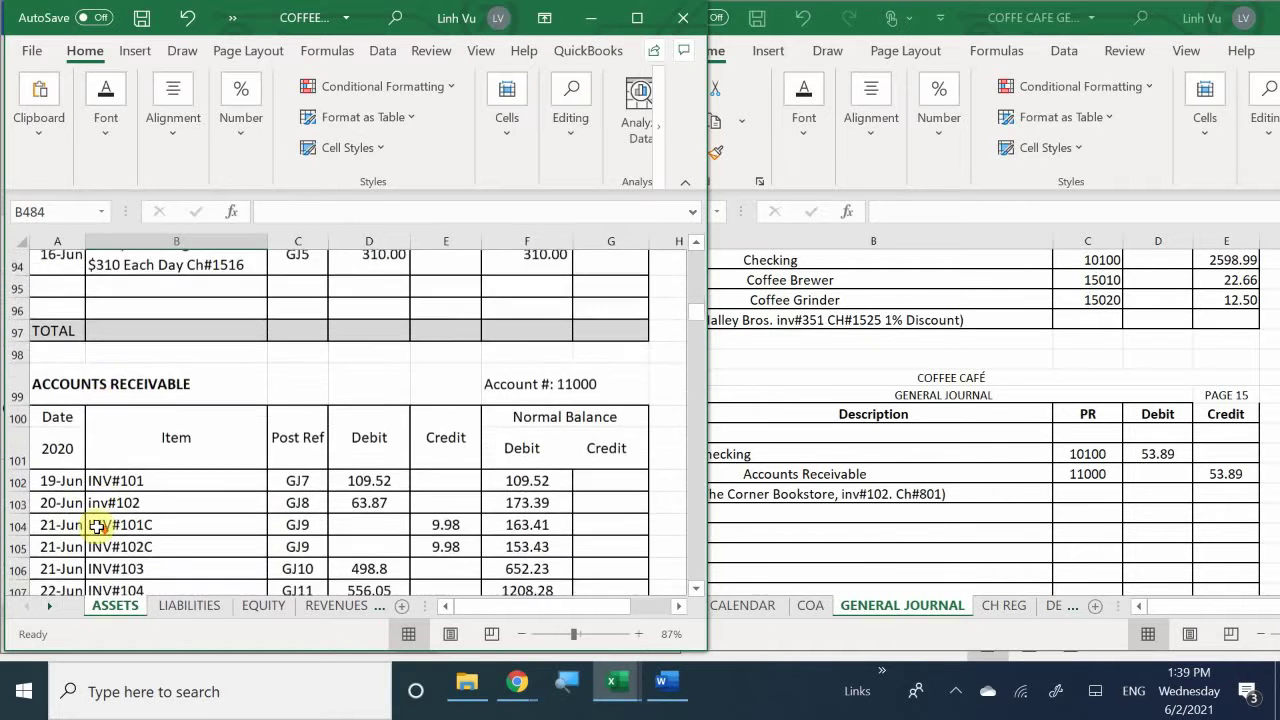
{"action": "scroll", "coordinate": [96, 525], "scroll_direction": "down", "scroll_amount": 3}
{"action": "scroll", "coordinate": [96, 525], "scroll_direction": "up", "scroll_amount": 1}
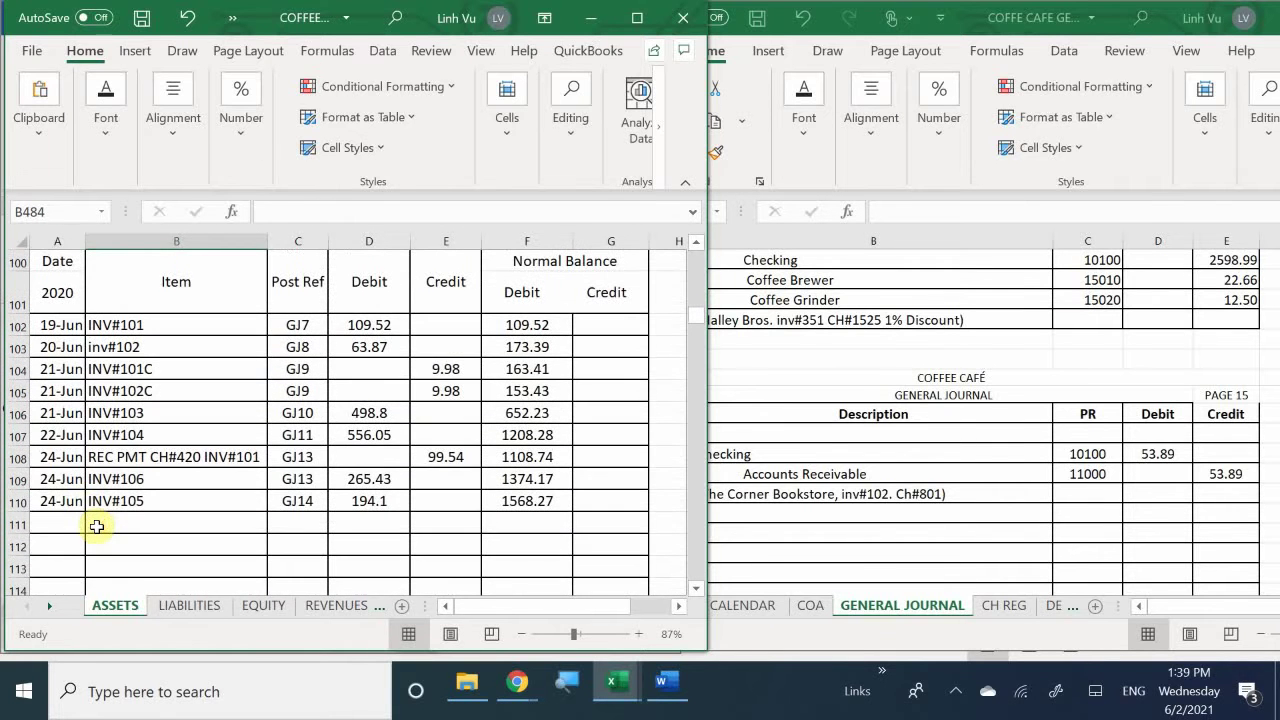
{"action": "left_click", "coordinate": [55, 520]}
{"action": "type", "text": "6/2"}
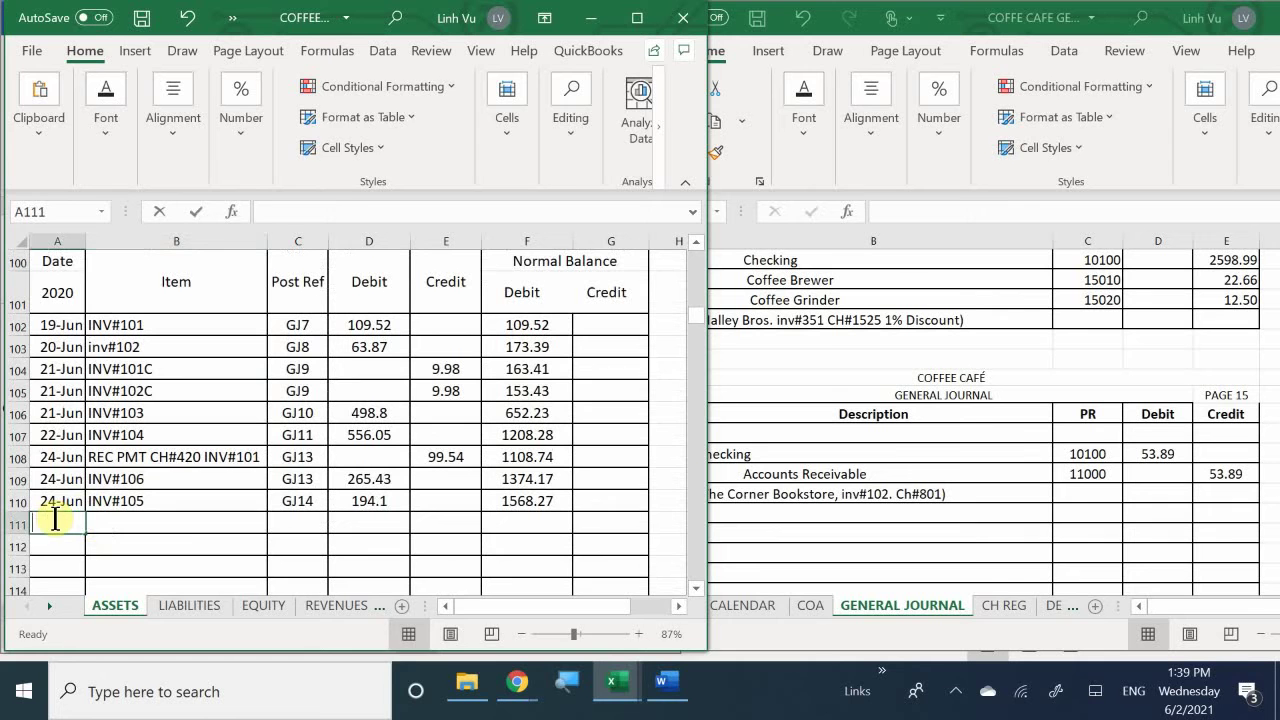
{"action": "type", "text": "5"}
{"action": "key", "text": "Return"}
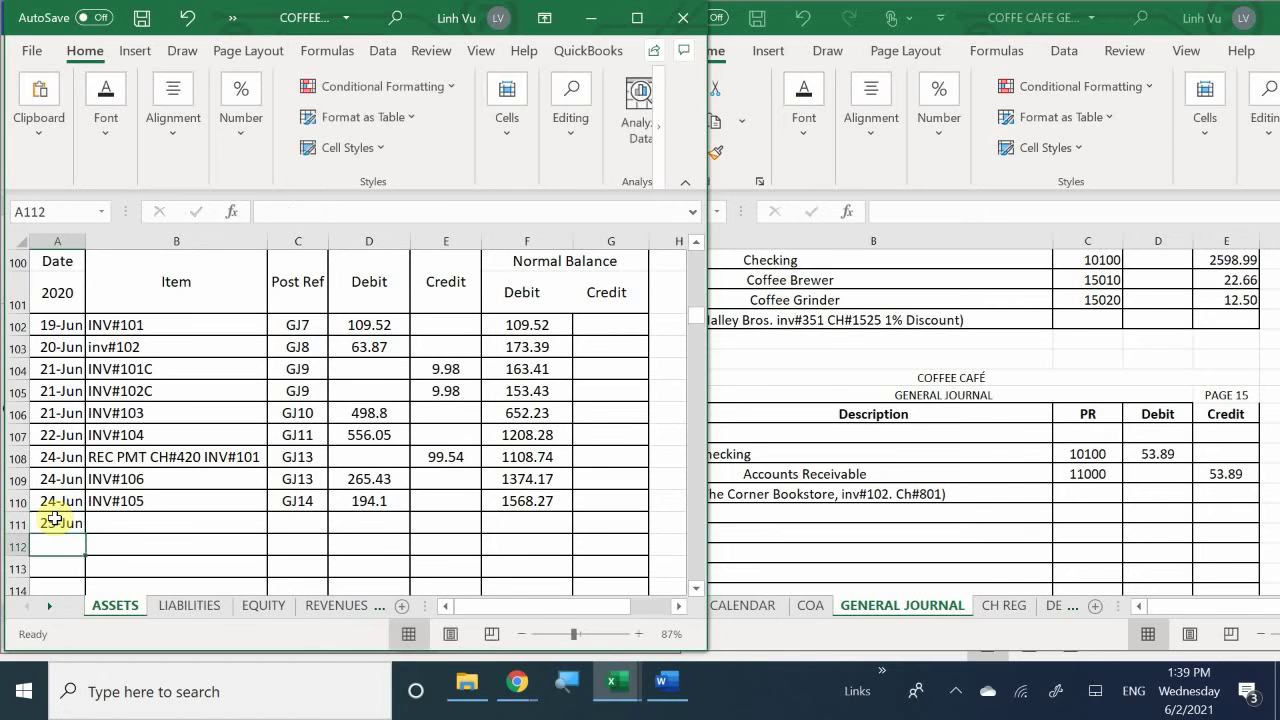
Enter the item description "INV#102 REC PMT CH#801" in B111 for the 25 June Accounts Receivable posting.
{"action": "key", "text": "Up"}
{"action": "key", "text": "Right"}
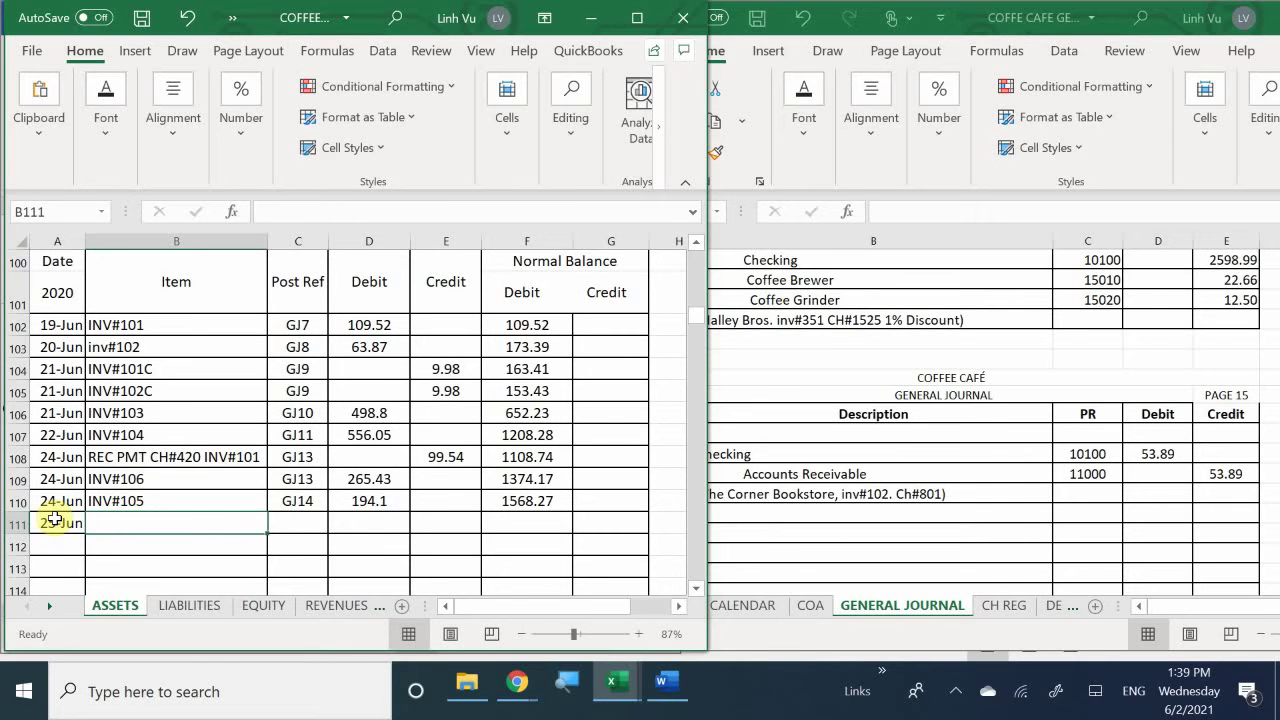
{"action": "type", "text": "INV#10"}
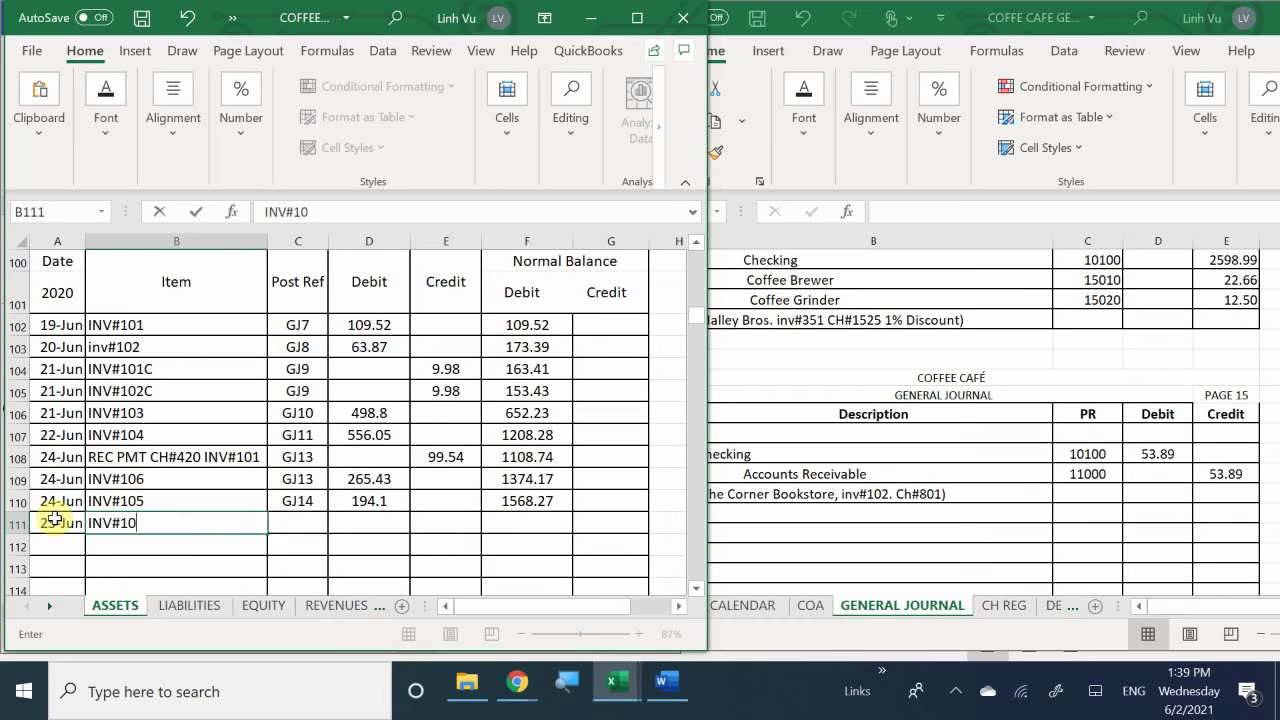
{"action": "type", "text": "22"}
{"action": "key", "text": "BackSpace"}
{"action": "type", "text": "R"}
{"action": "key", "text": "BackSpace"}
{"action": "type", "text": "REC PMT"}
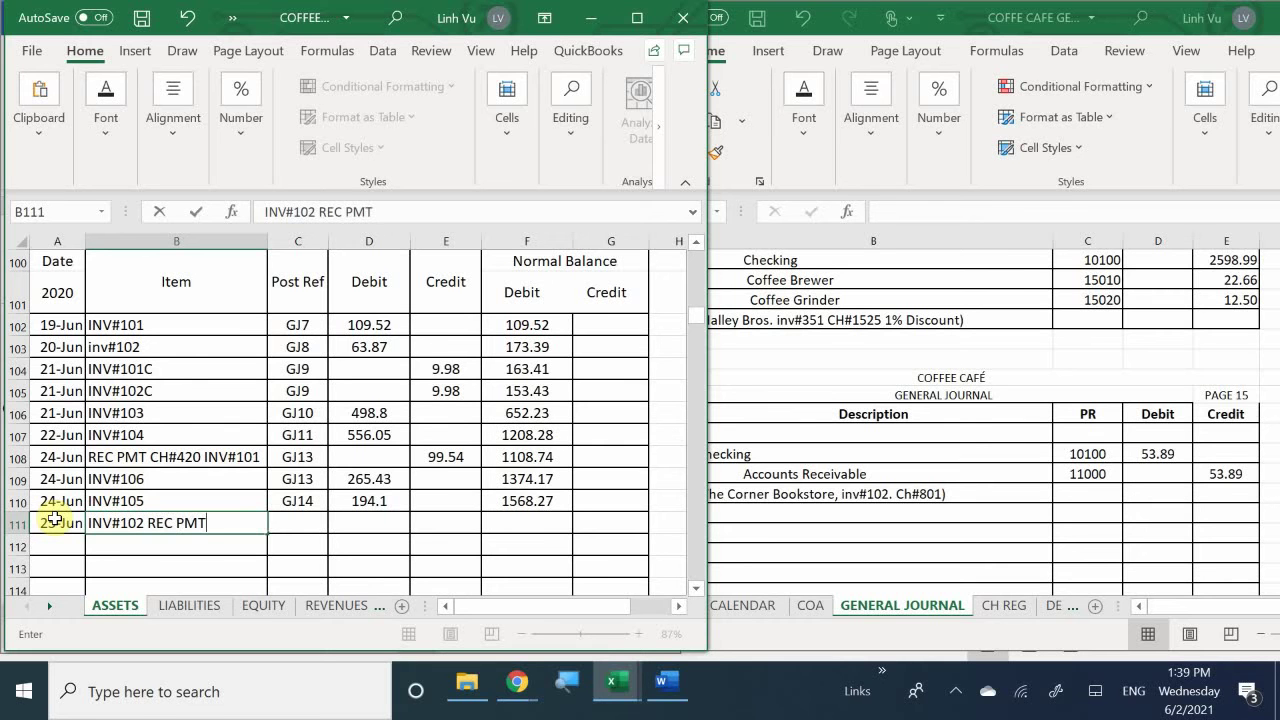
{"action": "type", "text": " CH#801"}
{"action": "key", "text": "Tab"}
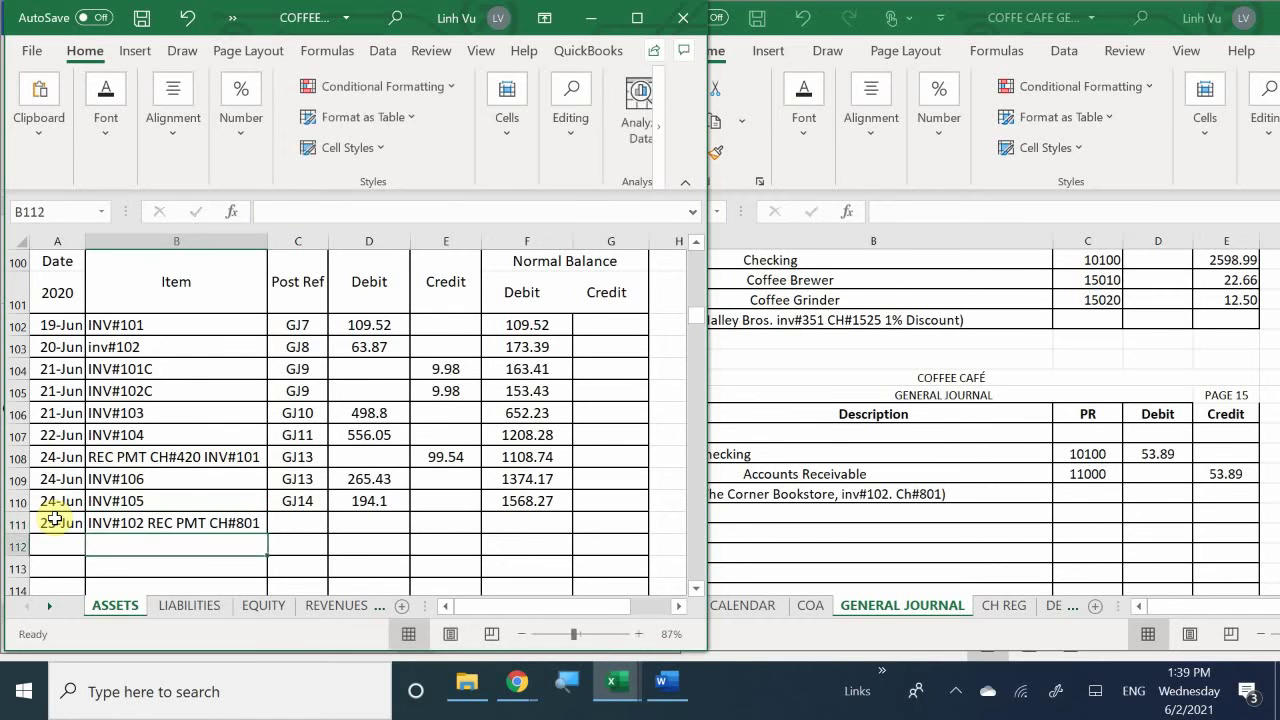
Enter the posting reference GJ15 in C111 for the invoice 102 payment.
{"action": "type", "text": "GH"}
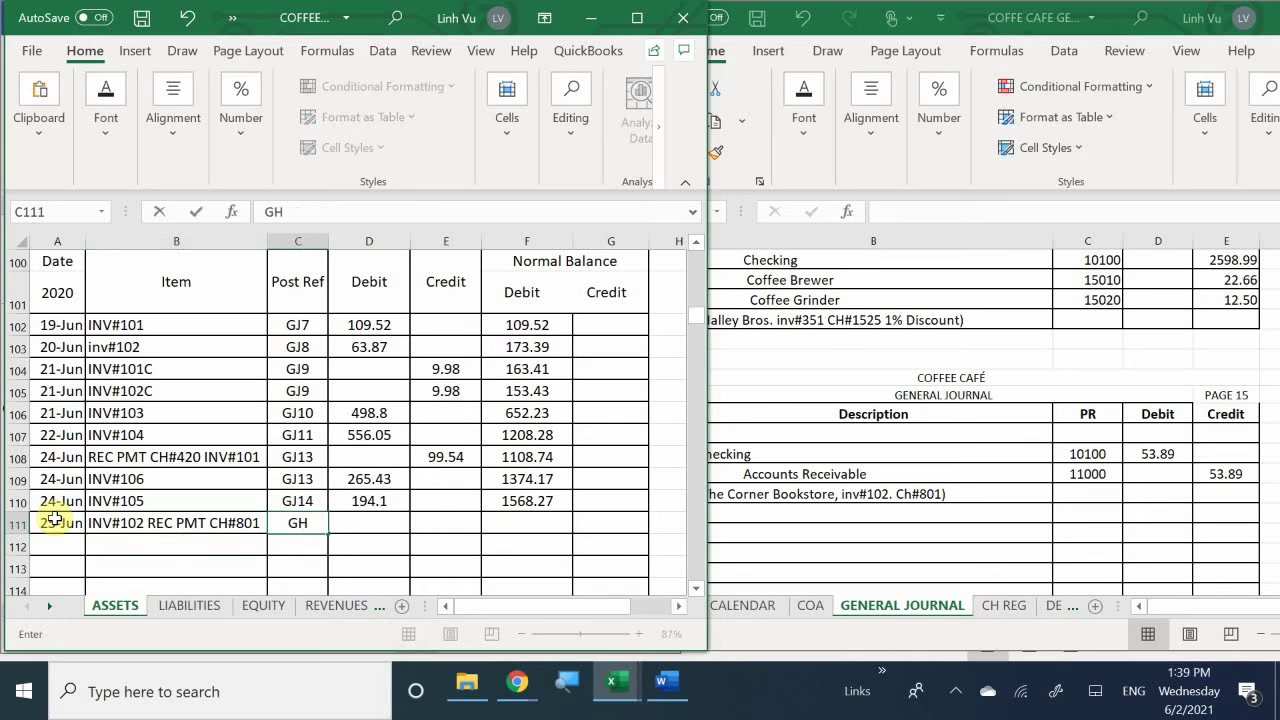
{"action": "key", "text": "BackSpace"}
{"action": "type", "text": "J15"}
{"action": "key", "text": "Return"}
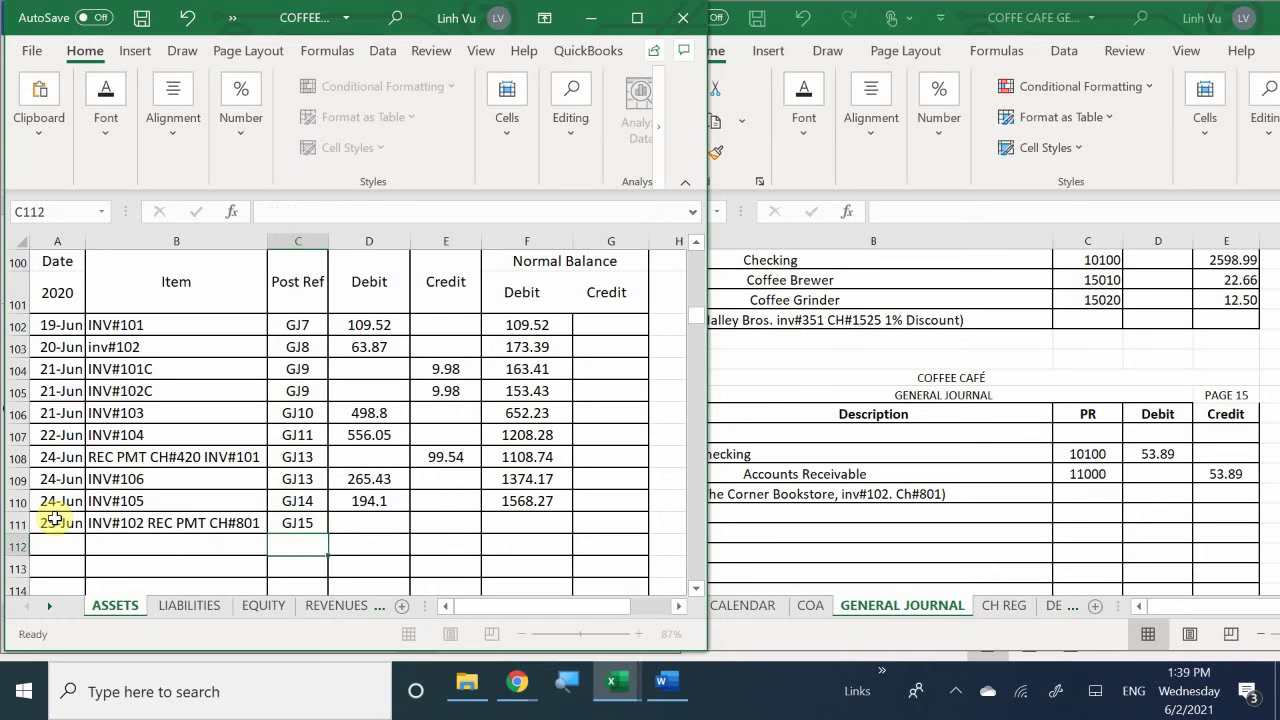
{"action": "key", "text": "Up"}
{"action": "key", "text": "Right"}
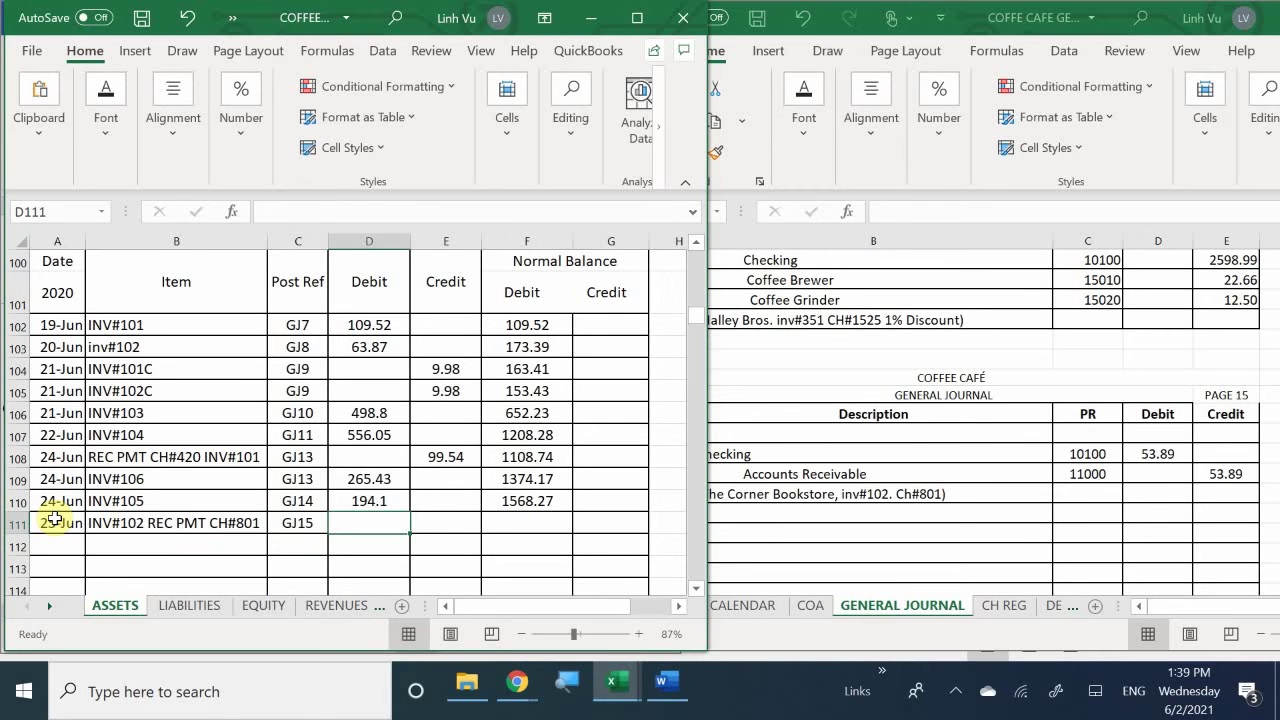
Enter the 53.89 credit in E111 and fill the running balance formula from F110 down to F111.
{"action": "key", "text": "Right"}
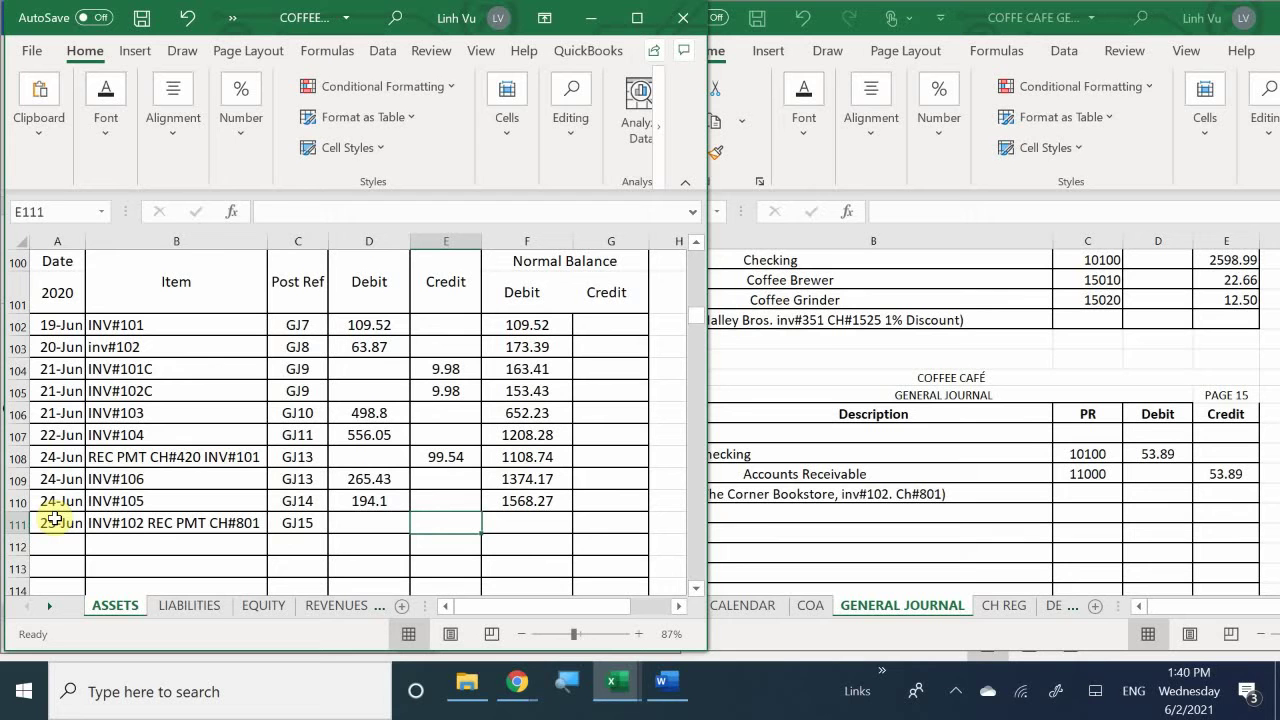
{"action": "type", "text": "53."}
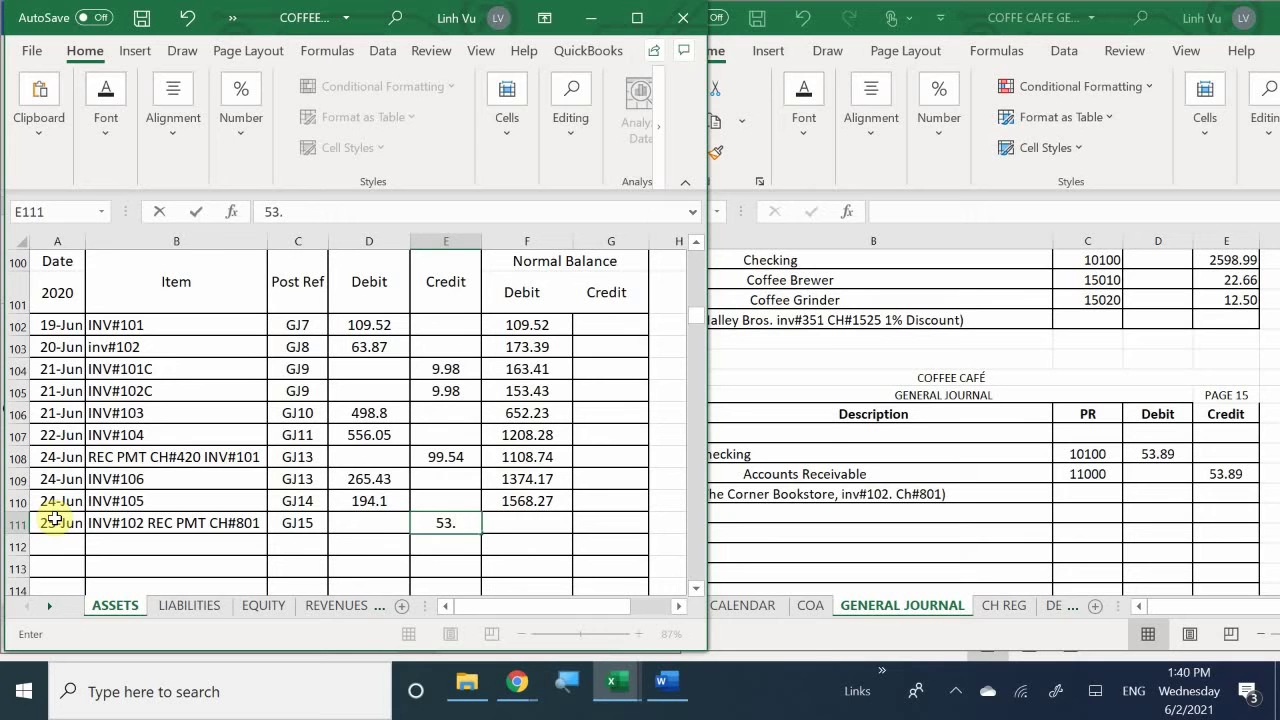
{"action": "type", "text": "89"}
{"action": "key", "text": "Return"}
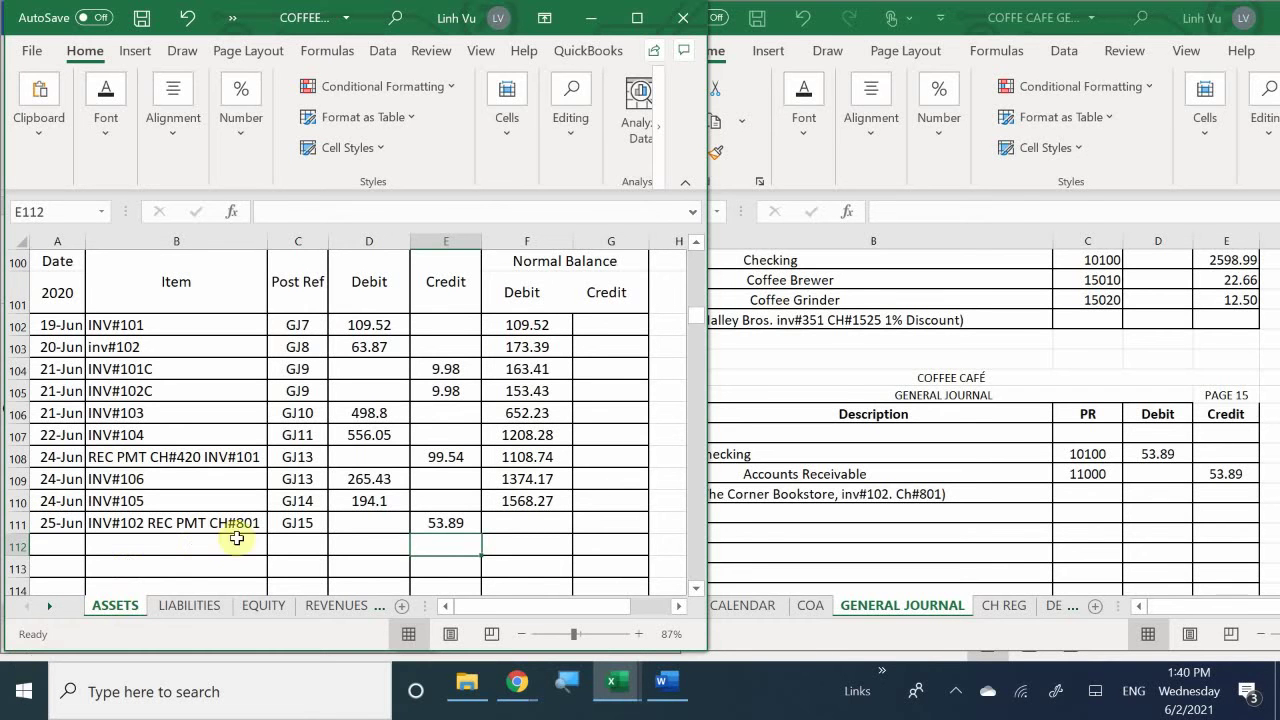
{"action": "left_click", "coordinate": [556, 503]}
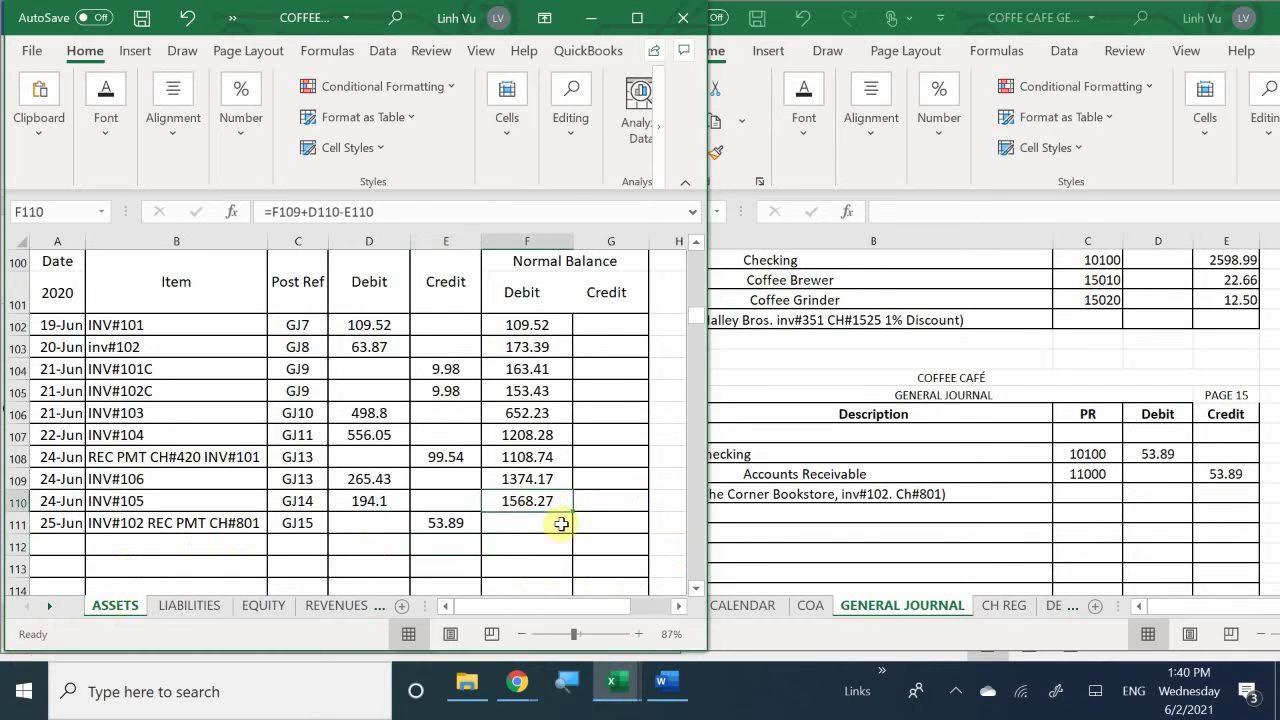
{"action": "left_click_drag", "start_coordinate": [571, 511], "coordinate": [574, 526]}
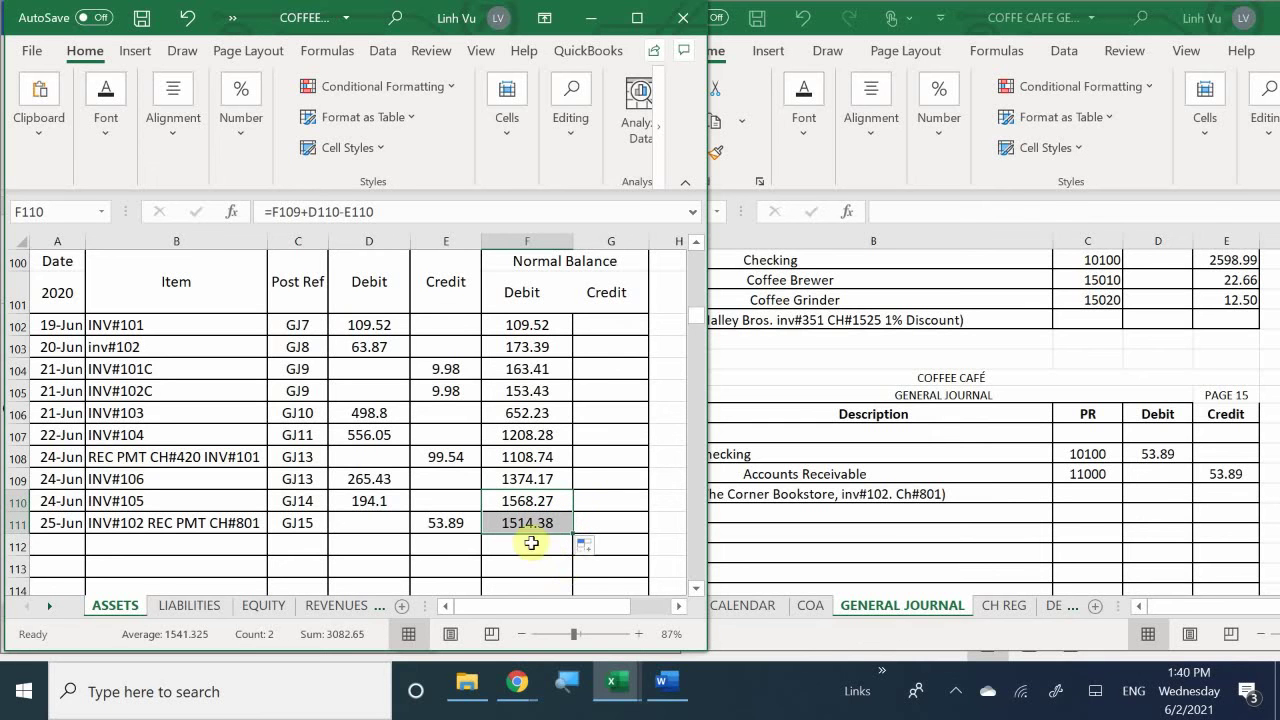
Enter the date 6/25 in A55, the next free row of the Checking account on the ASSETS sheet.
{"action": "left_click", "coordinate": [186, 520]}
{"action": "scroll", "coordinate": [183, 505], "scroll_direction": "up", "scroll_amount": 10}
{"action": "scroll", "coordinate": [179, 499], "scroll_direction": "up", "scroll_amount": 20}
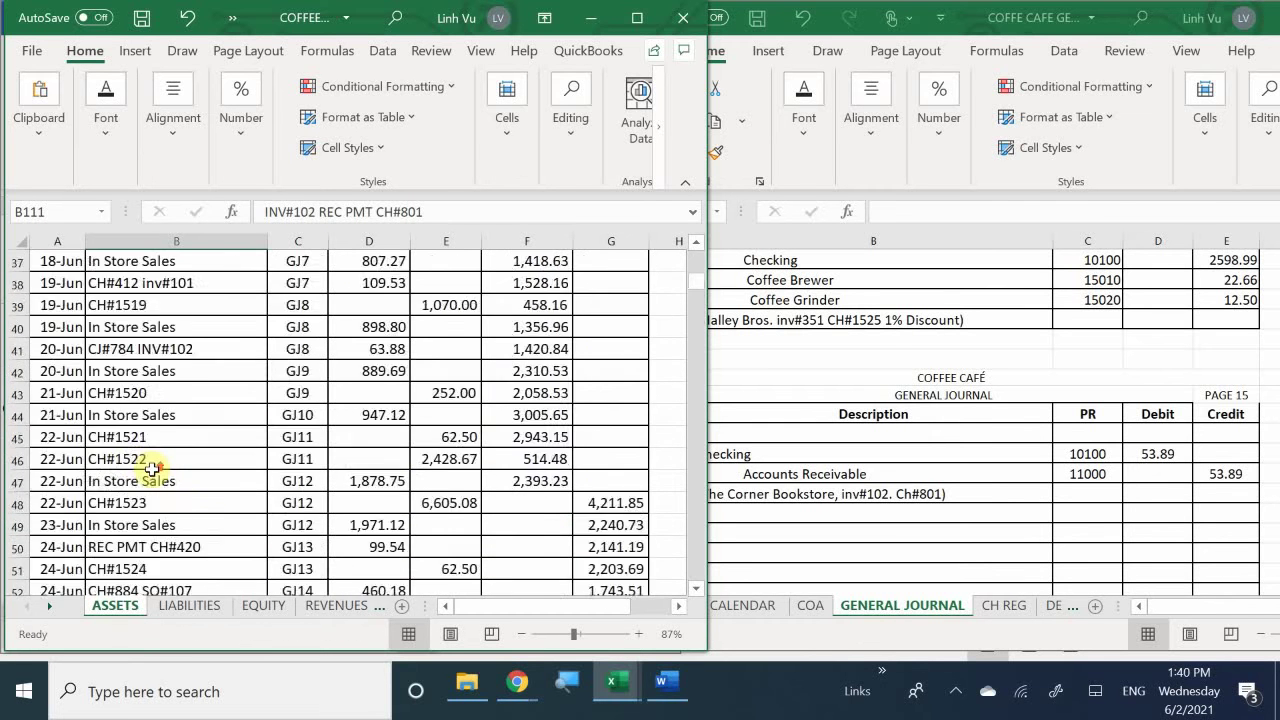
{"action": "scroll", "coordinate": [128, 461], "scroll_direction": "down", "scroll_amount": 7}
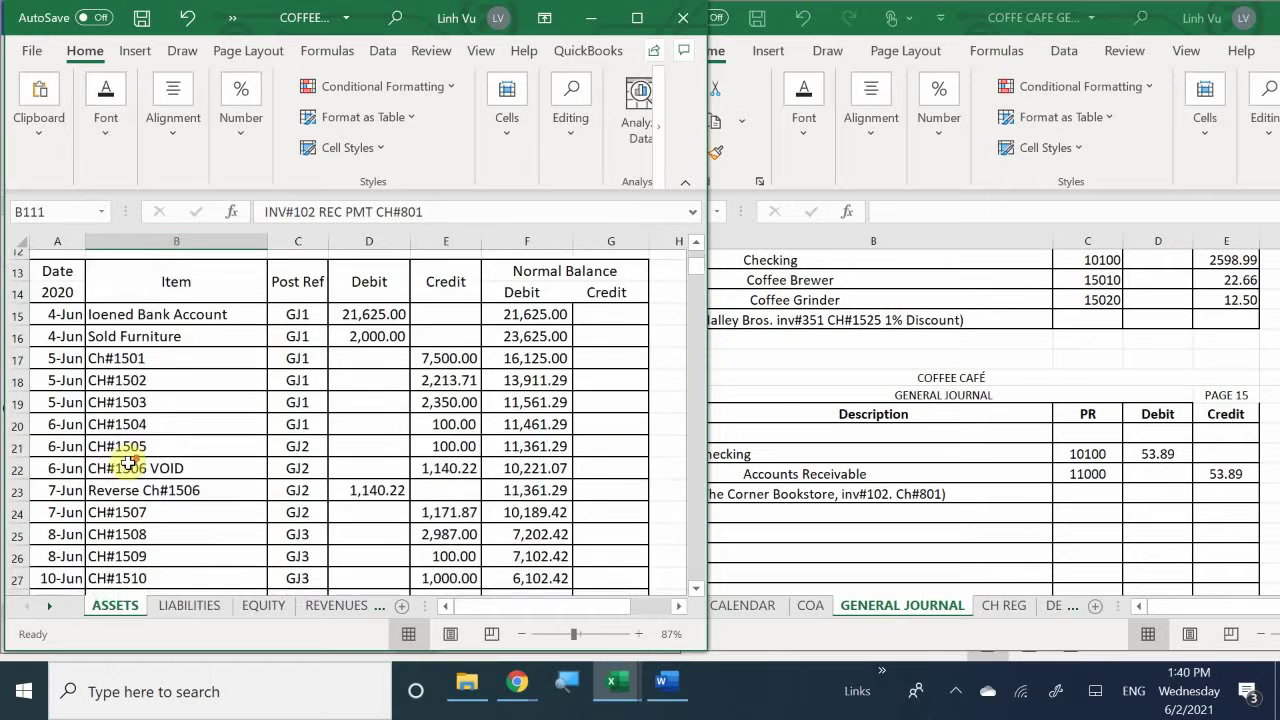
{"action": "scroll", "coordinate": [128, 461], "scroll_direction": "down", "scroll_amount": 5}
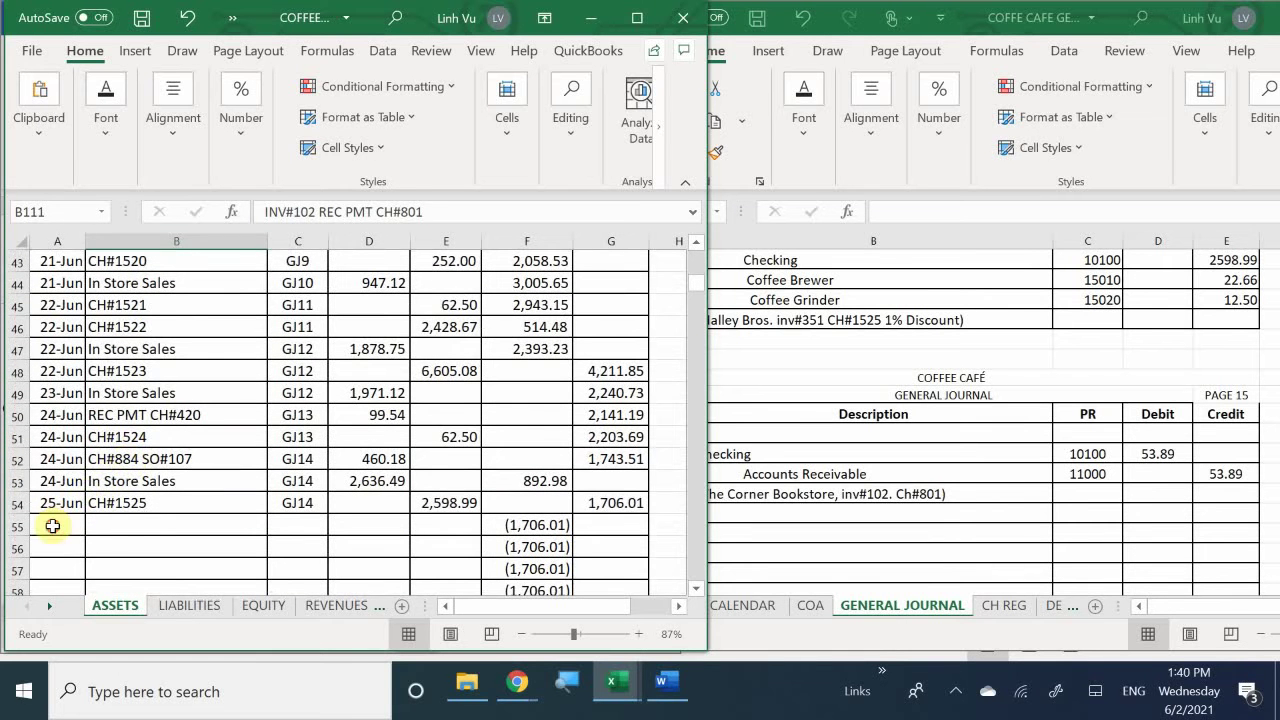
{"action": "left_click", "coordinate": [50, 525]}
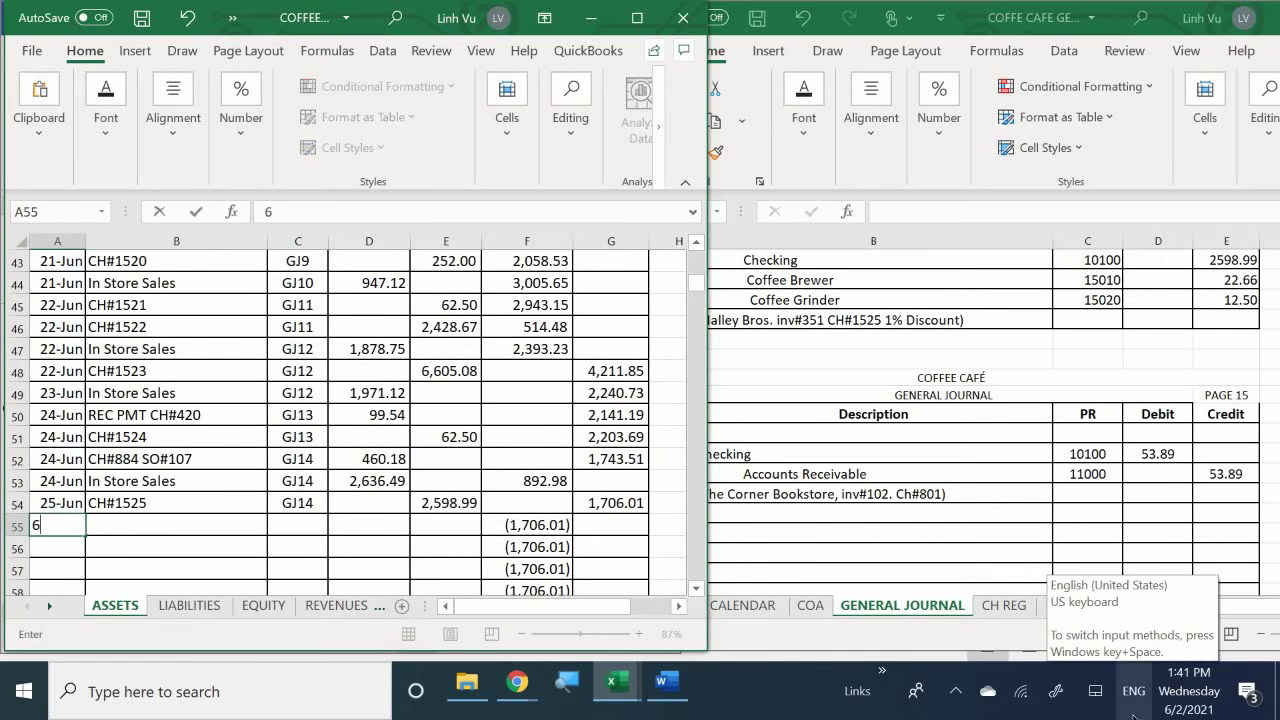
{"action": "type", "text": "6/25"}
{"action": "key", "text": "Return"}
Enter the item description "REC PMT CH#801 INV#102" in B55 for the 25 June Checking posting.
{"action": "key", "text": "Right"}
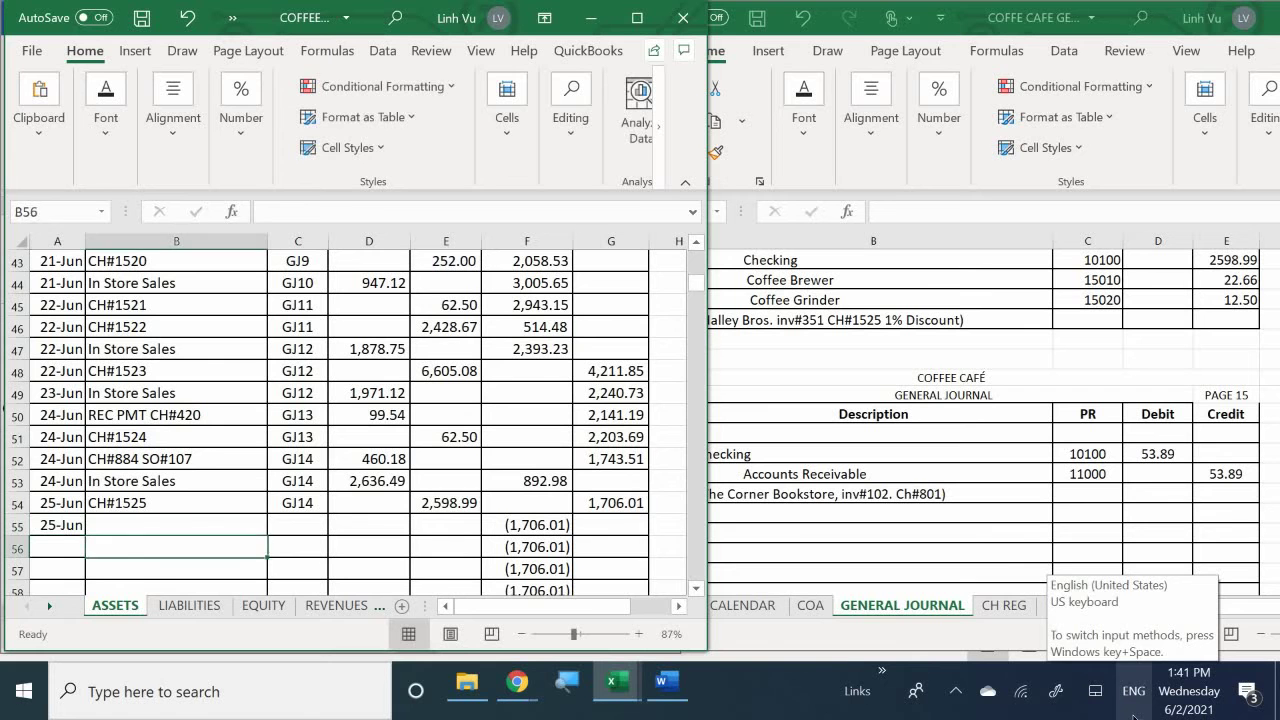
{"action": "key", "text": "Up"}
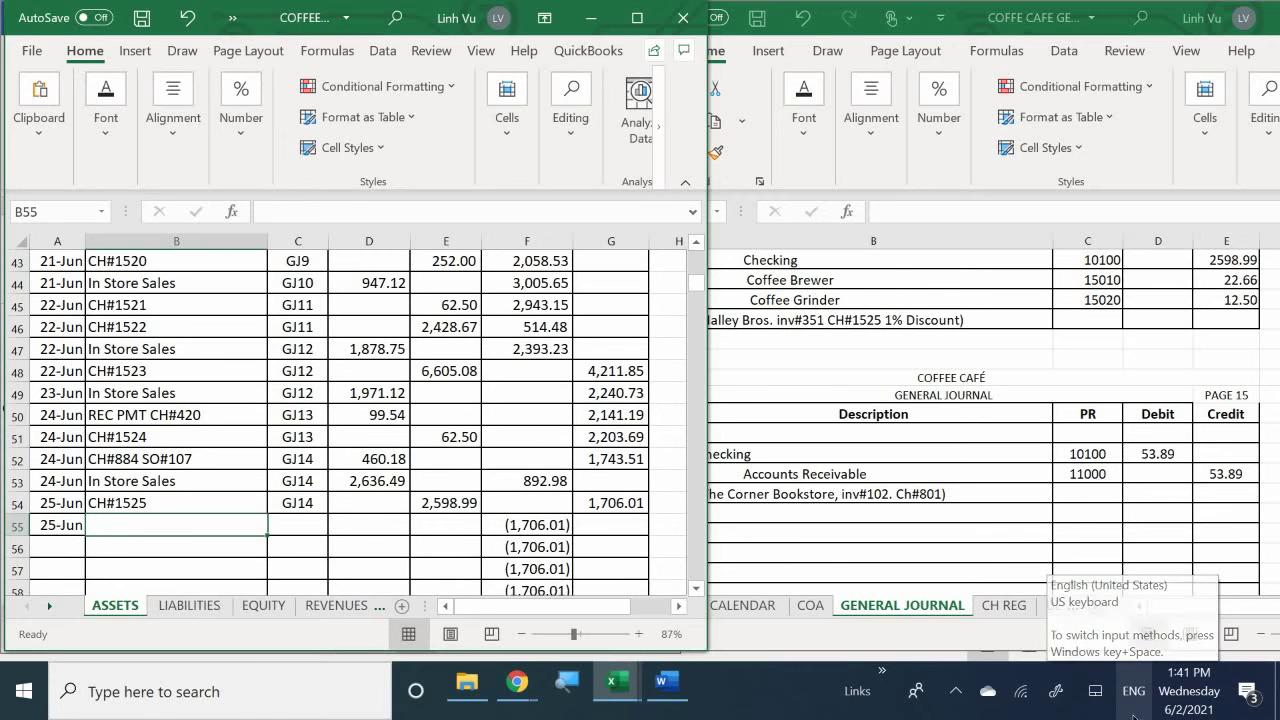
{"action": "type", "text": "CG#"}
{"action": "key", "text": "BackSpace"}
{"action": "key", "text": "BackSpace"}
{"action": "key", "text": "BackSpace"}
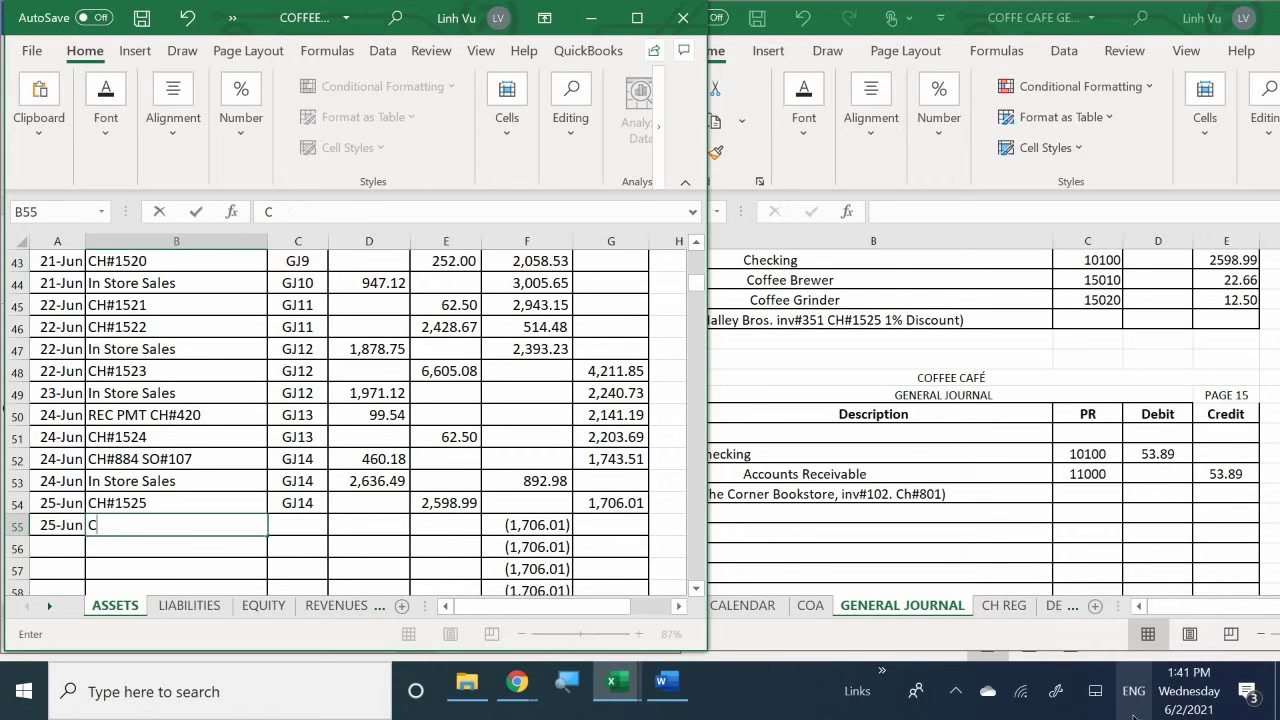
{"action": "type", "text": "Re"}
{"action": "key", "text": "BackSpace"}
{"action": "key", "text": "BackSpace"}
{"action": "type", "text": "EC "}
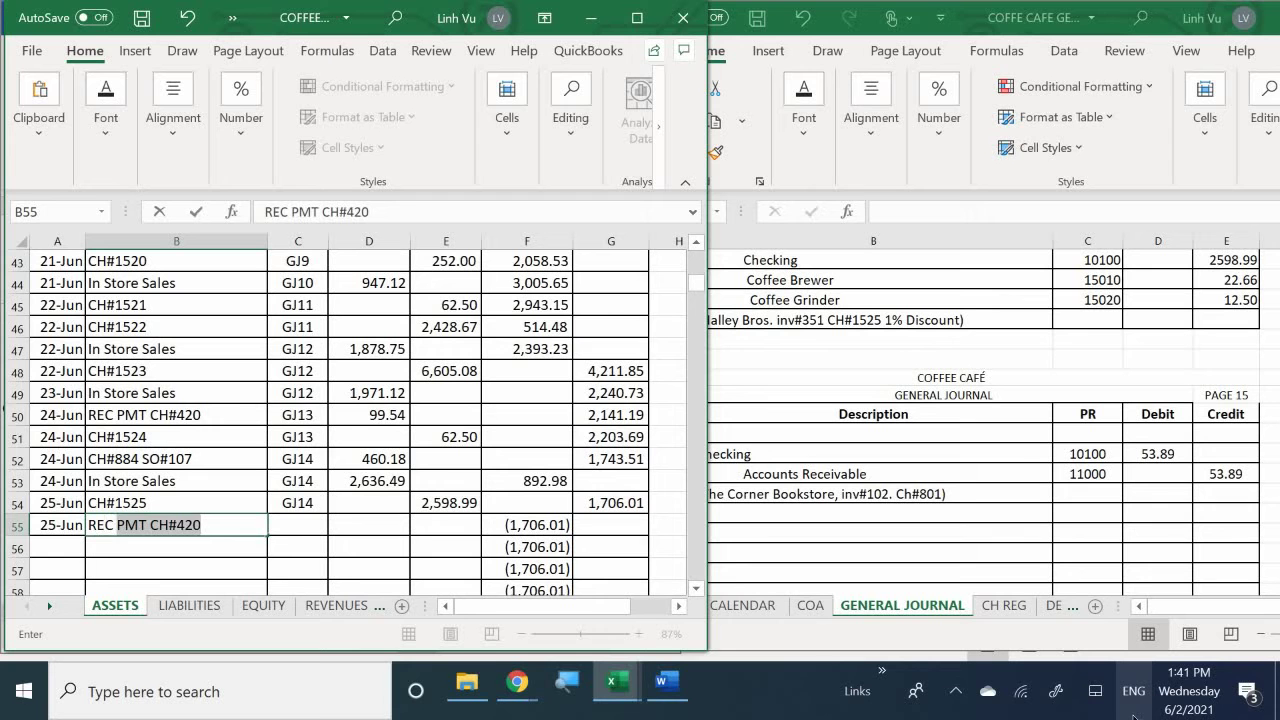
{"action": "type", "text": "P<"}
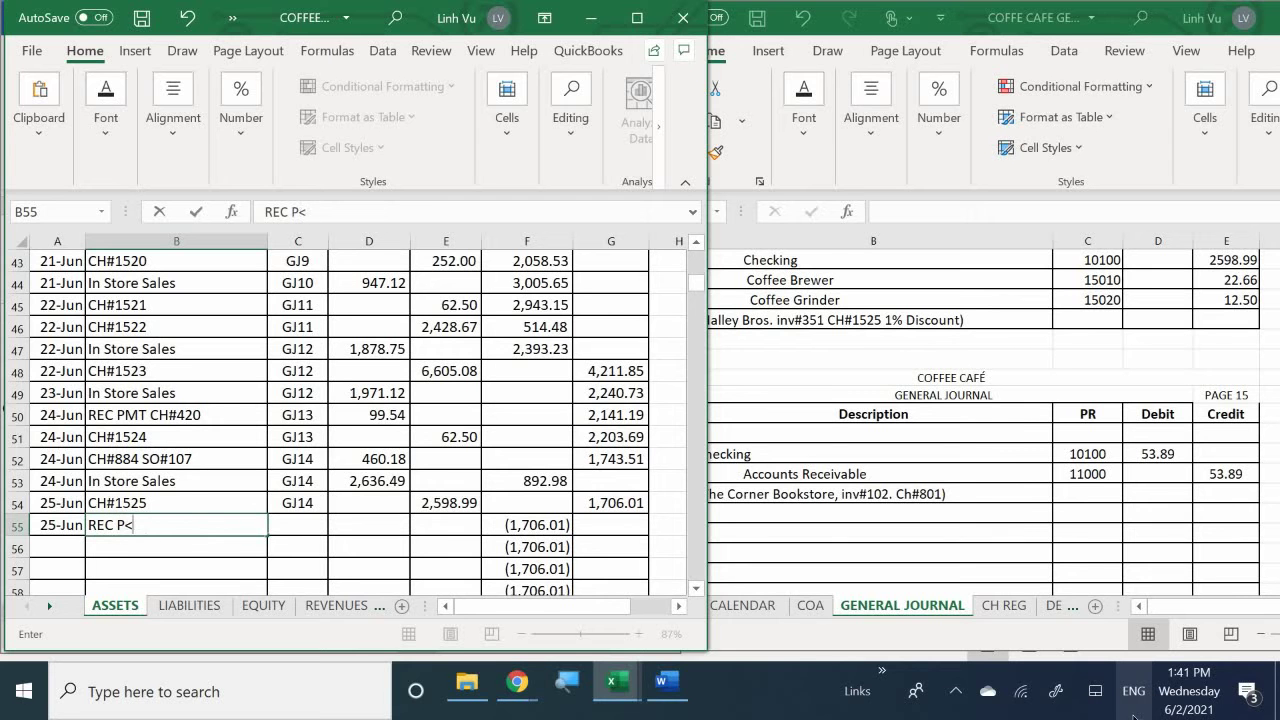
{"action": "key", "text": "BackSpace"}
{"action": "type", "text": "MT"}
{"action": "key", "text": "BackSpace"}
{"action": "key", "text": "BackSpace"}
{"action": "type", "text": "<"}
{"action": "key", "text": "BackSpace"}
{"action": "type", "text": "MT"}
{"action": "key", "text": "BackSpace"}
{"action": "key", "text": "BackSpace"}
{"action": "type", "text": "U"}
{"action": "key", "text": "BackSpace"}
{"action": "type", "text": "T"}
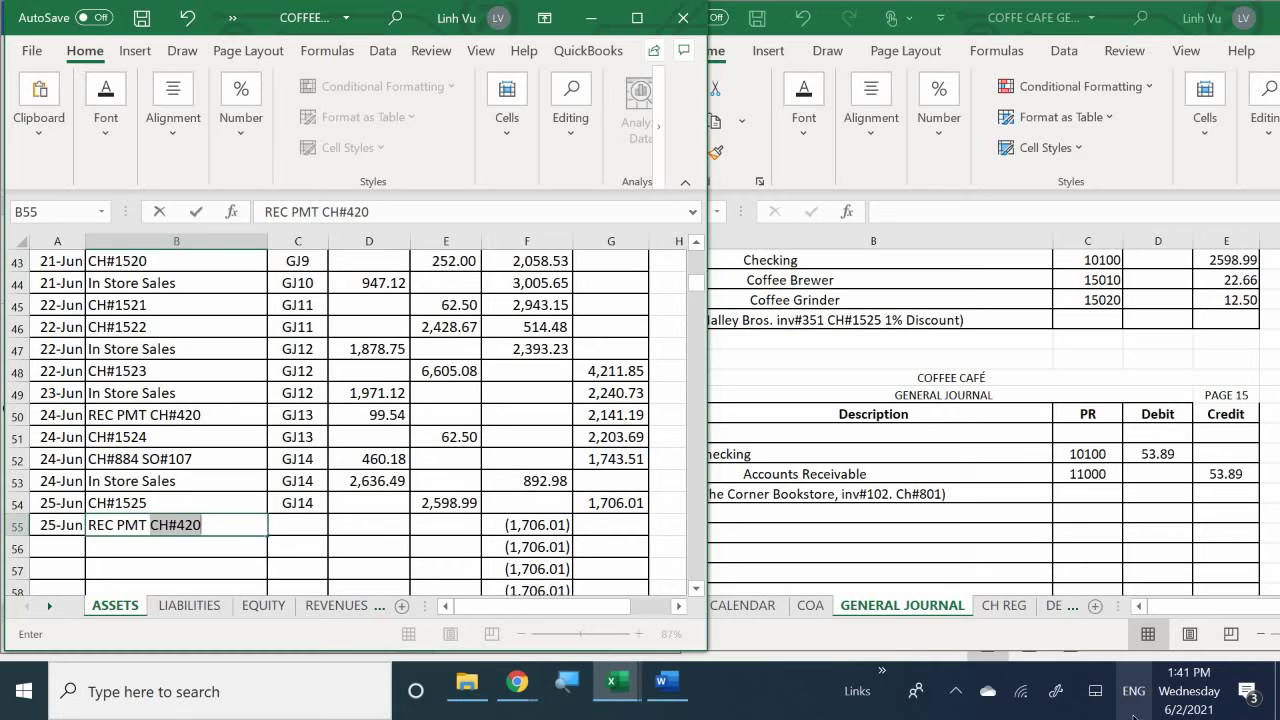
{"action": "type", "text": "CH#801"}
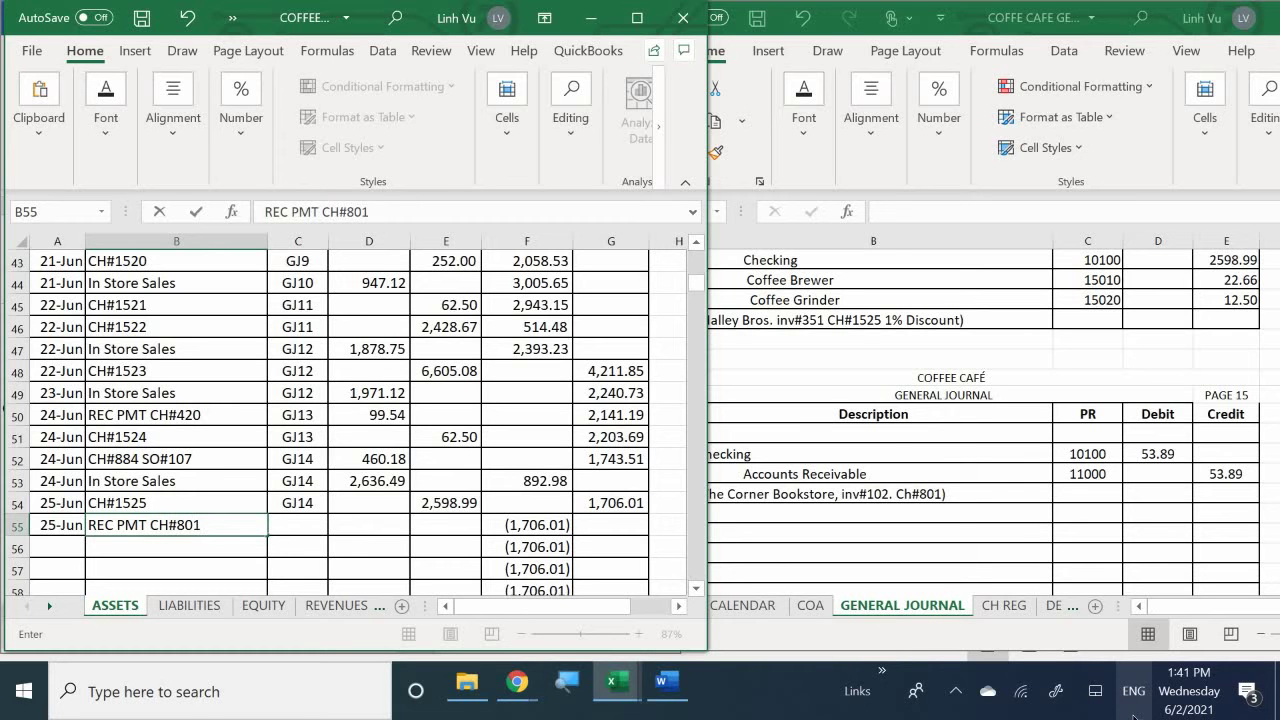
{"action": "type", "text": " INV#102"}
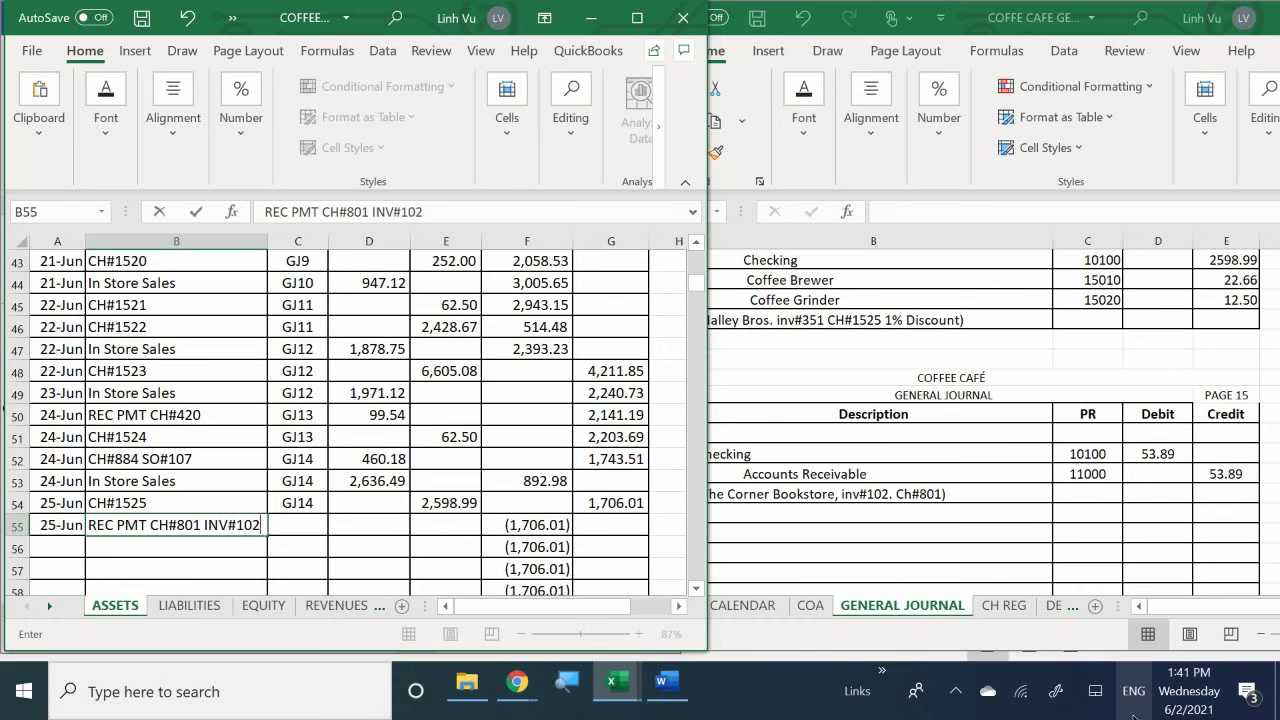
Enter the posting reference GJ415 in C55 and the debit amount 53.89 in D55.
{"action": "key", "text": "Tab"}
{"action": "type", "text": "GJ"}
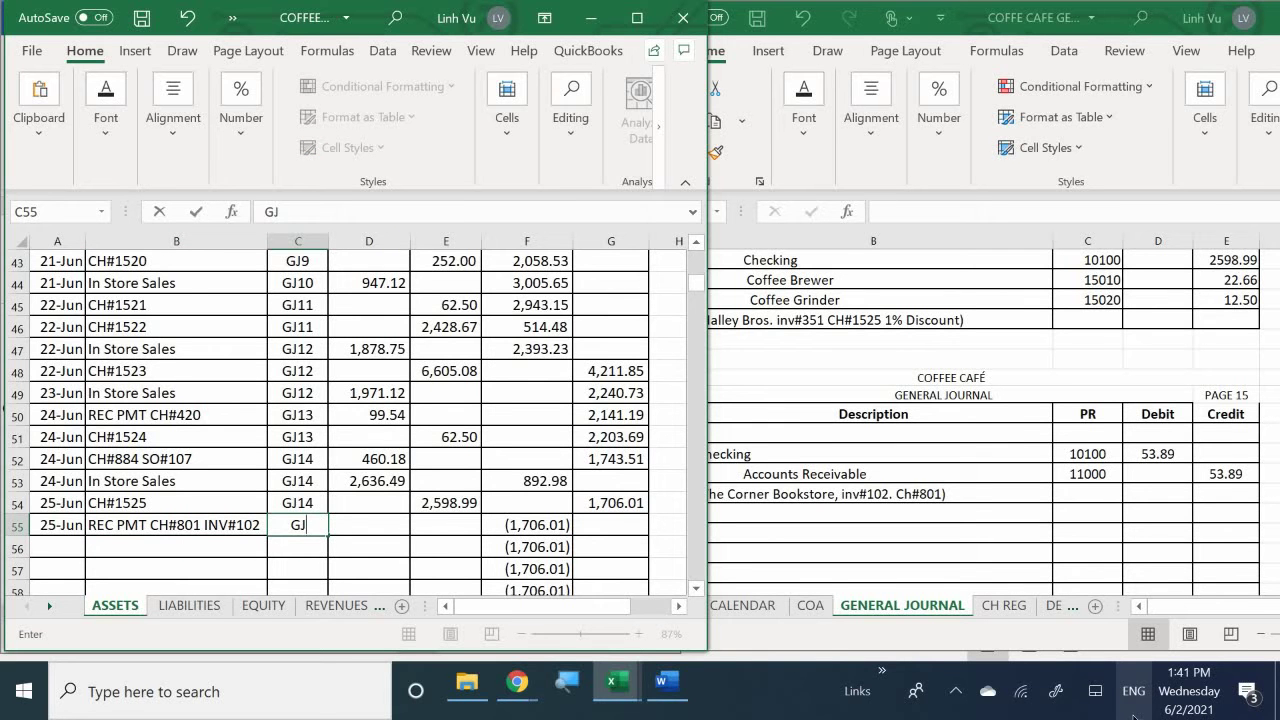
{"action": "type", "text": "415"}
{"action": "key", "text": "Return"}
{"action": "key", "text": "Right"}
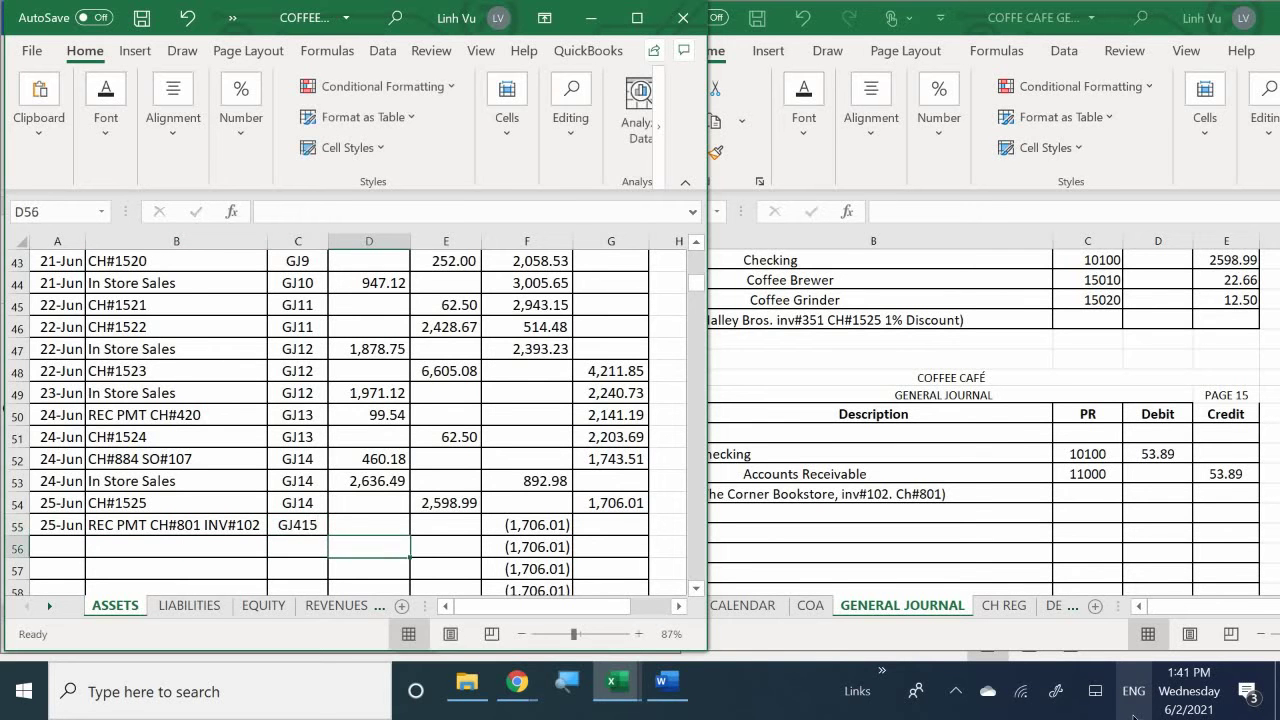
{"action": "key", "text": "Up"}
{"action": "type", "text": "53."}
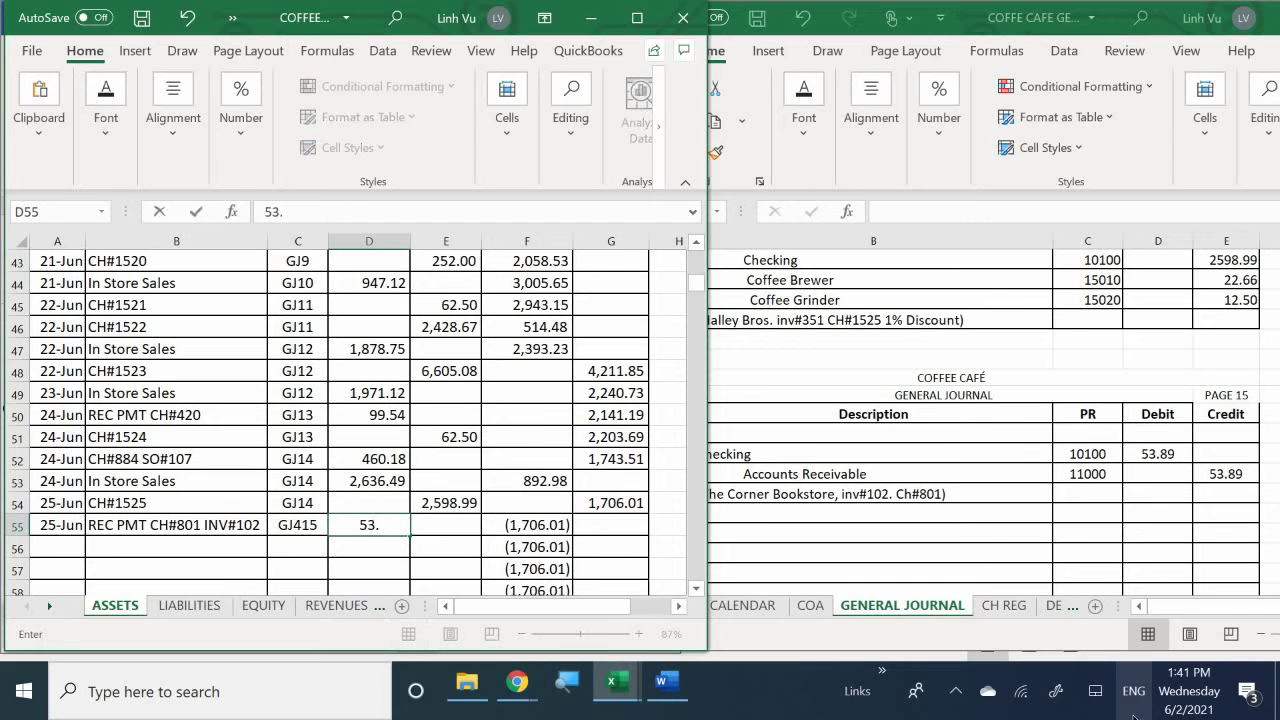
{"action": "type", "text": "89"}
{"action": "key", "text": "Return"}
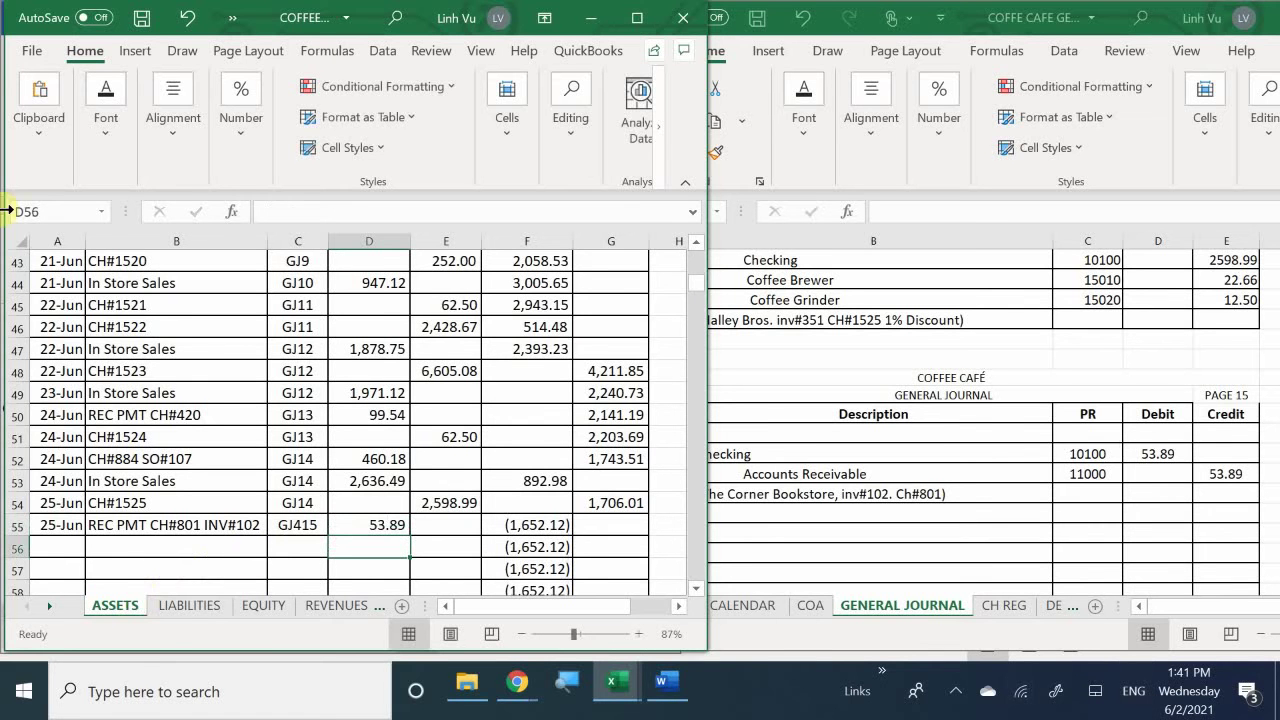
Enter 1652.12 as the credit balance in G55 of the Checking account.
{"action": "left_click", "coordinate": [610, 522]}
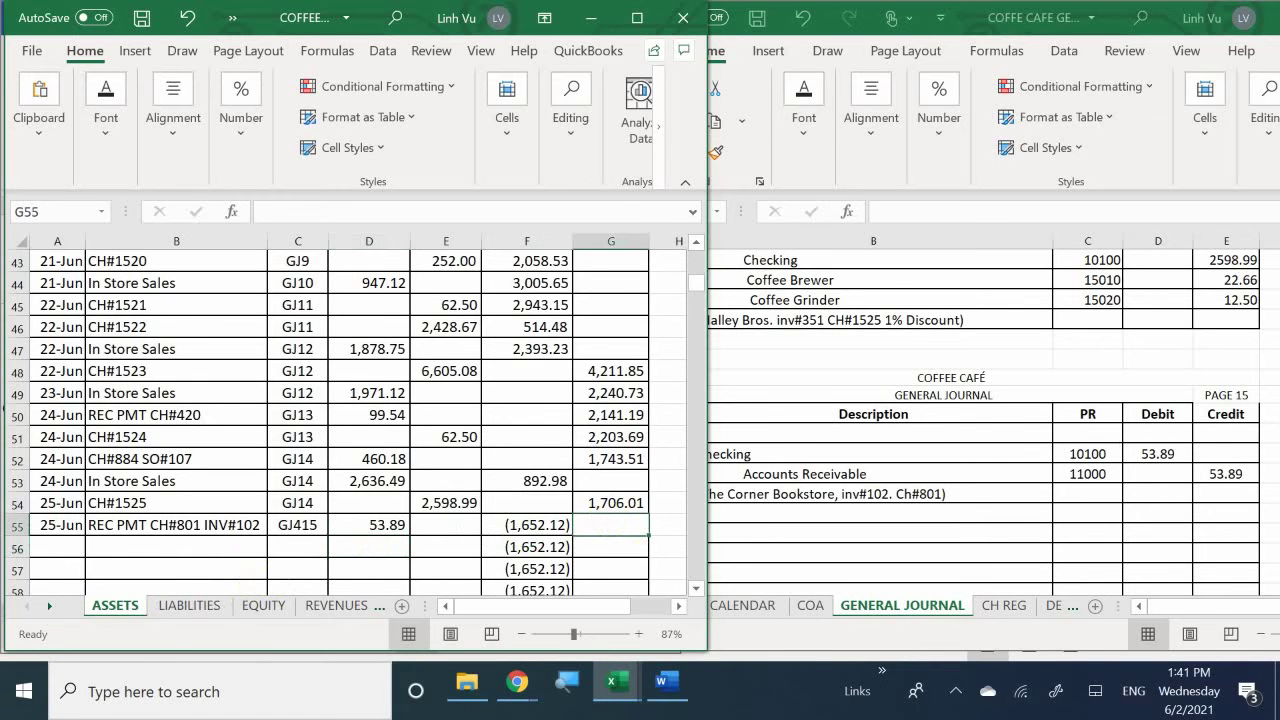
{"action": "type", "text": "1652.22"}
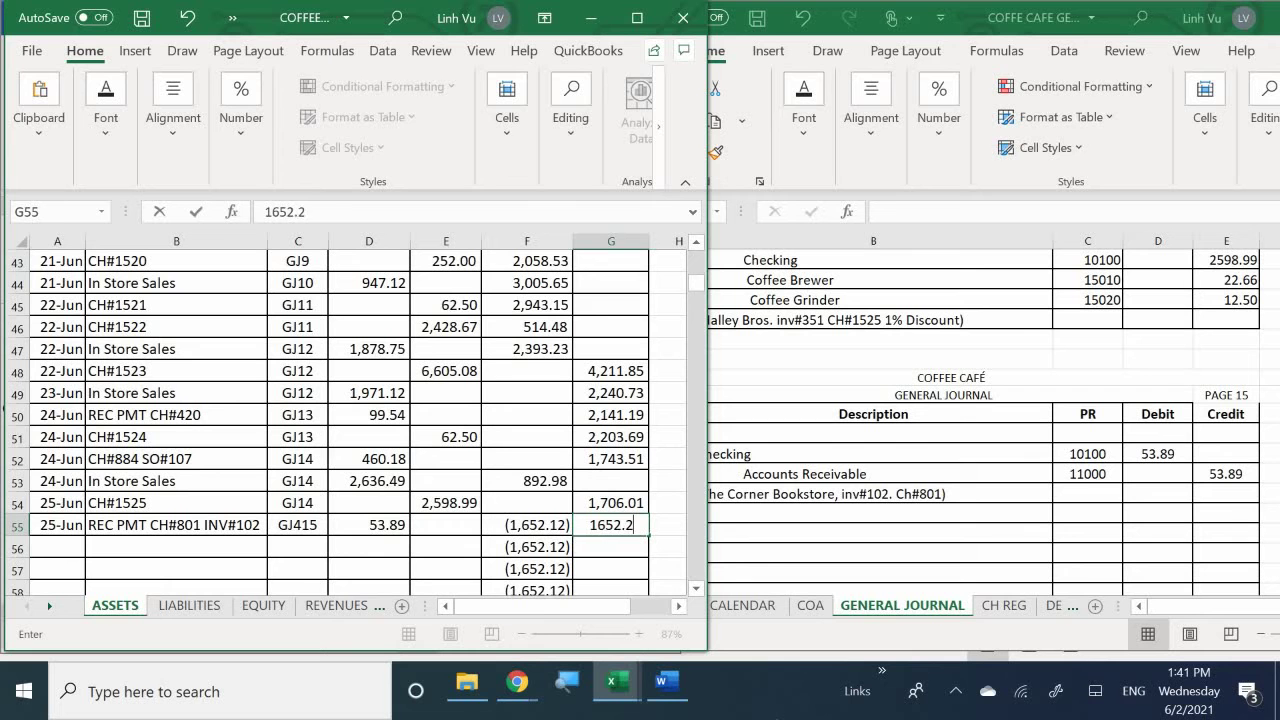
{"action": "key", "text": "BackSpace"}
{"action": "key", "text": "BackSpace"}
{"action": "type", "text": "12"}
{"action": "key", "text": "Return"}
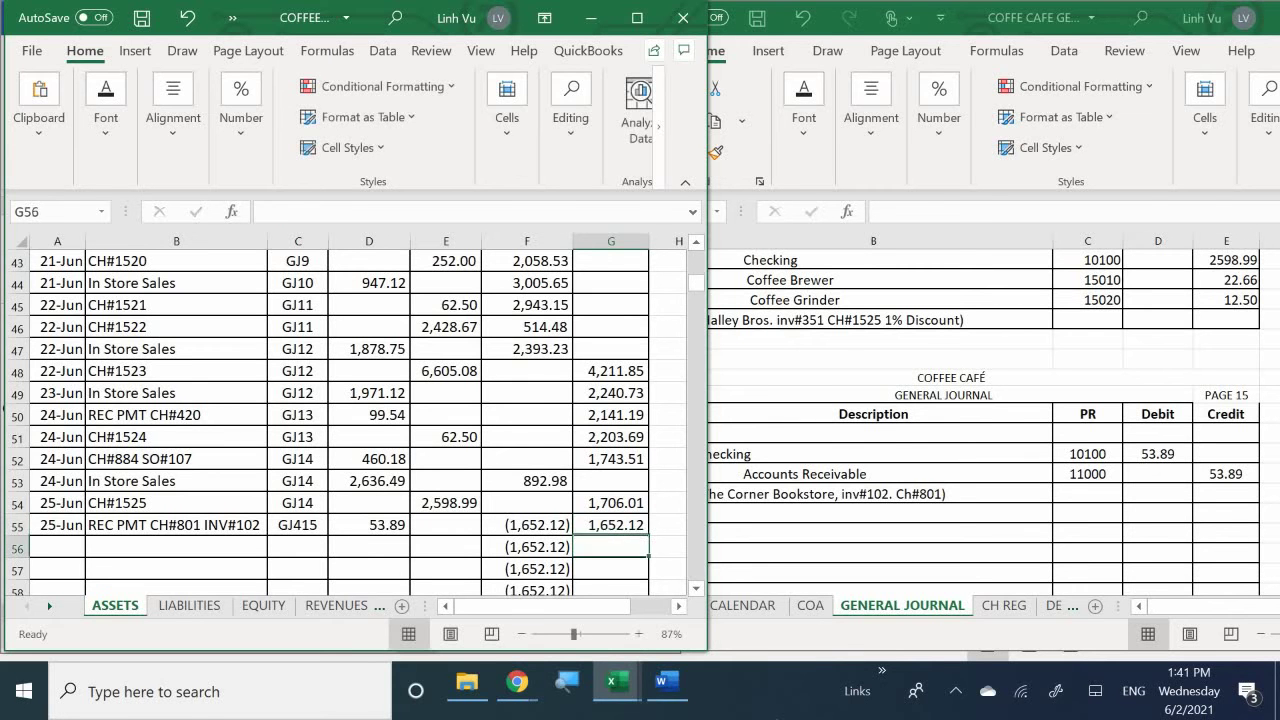
Set the font color of the debit balance in F55 to white to hide it.
{"action": "left_click", "coordinate": [503, 522]}
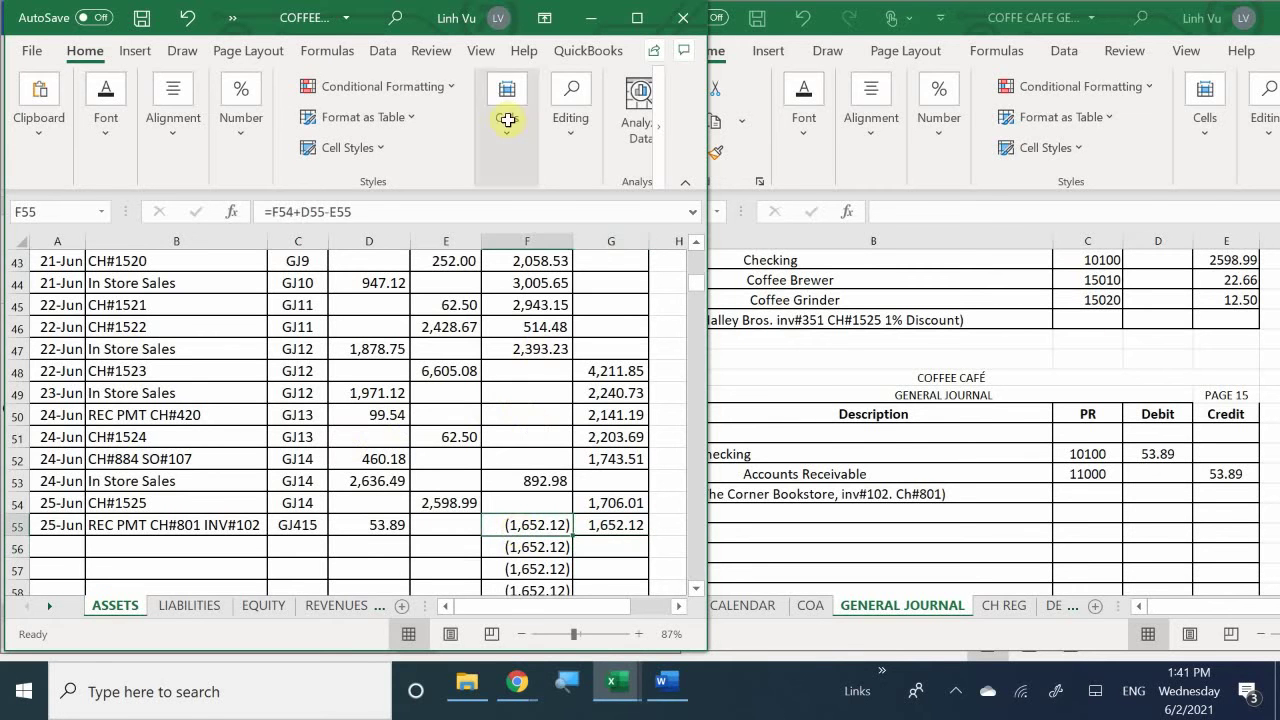
{"action": "left_click", "coordinate": [120, 142]}
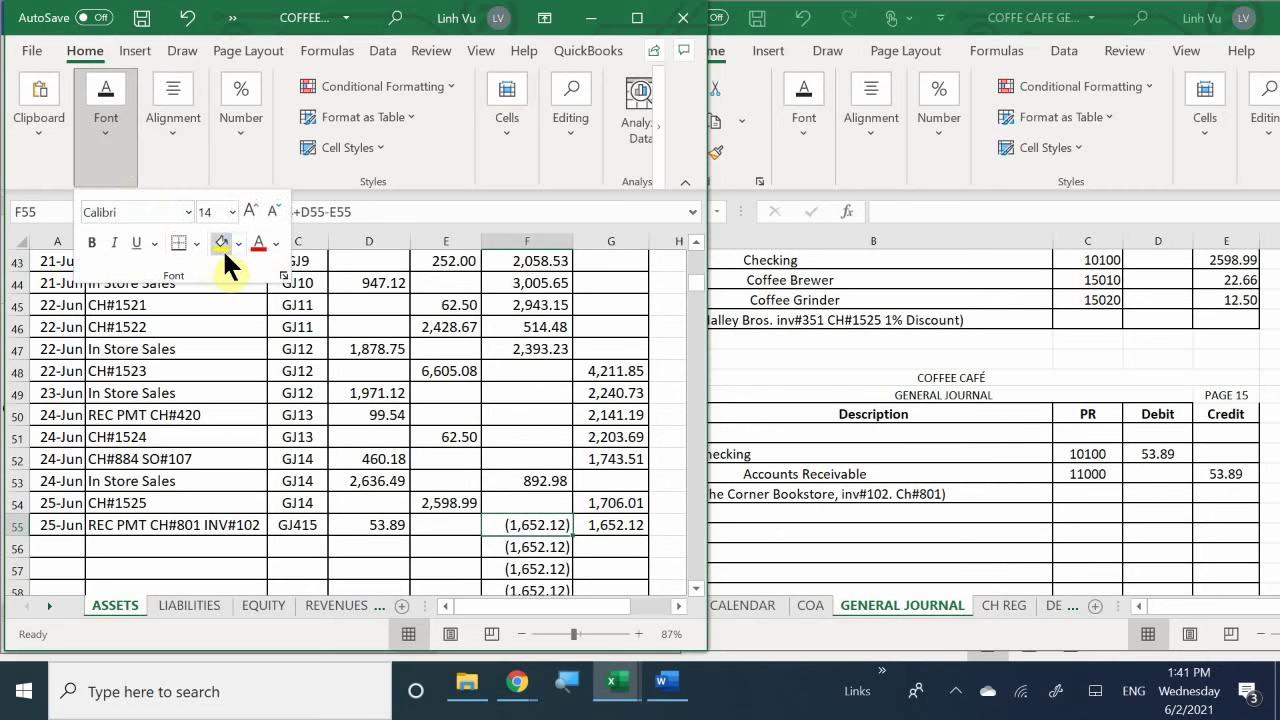
{"action": "left_click", "coordinate": [274, 244]}
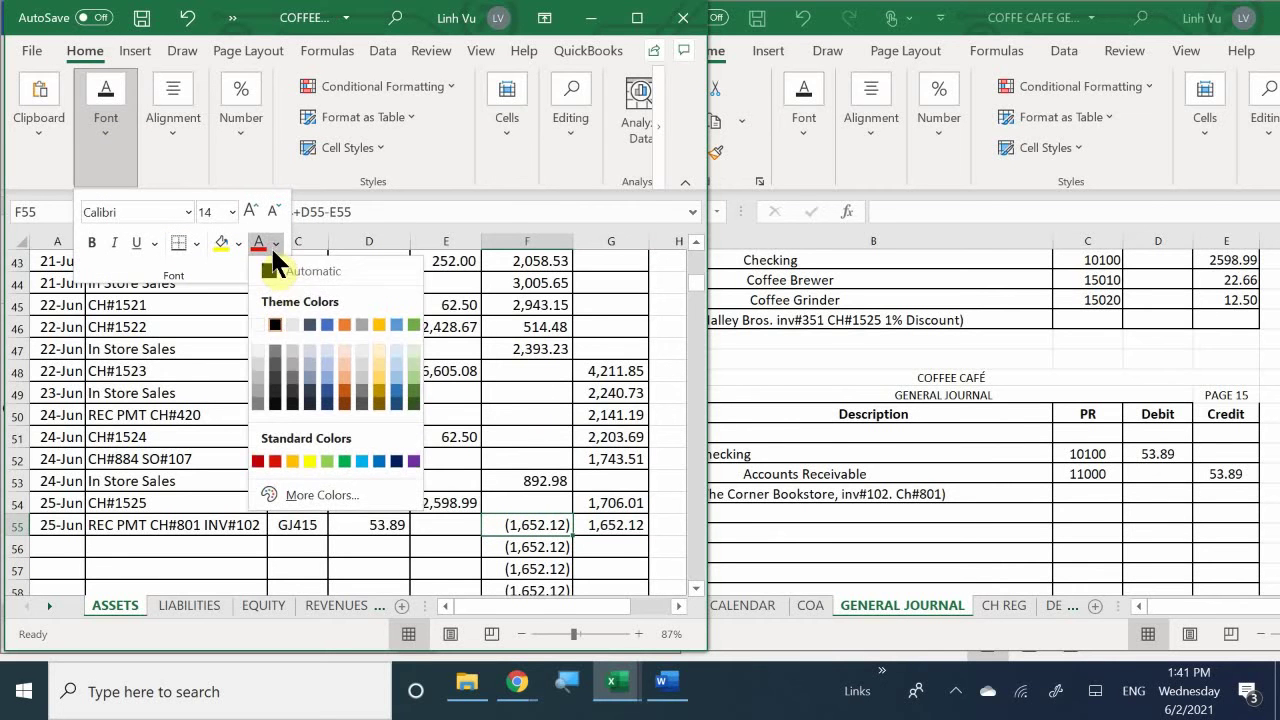
{"action": "left_click", "coordinate": [256, 324]}
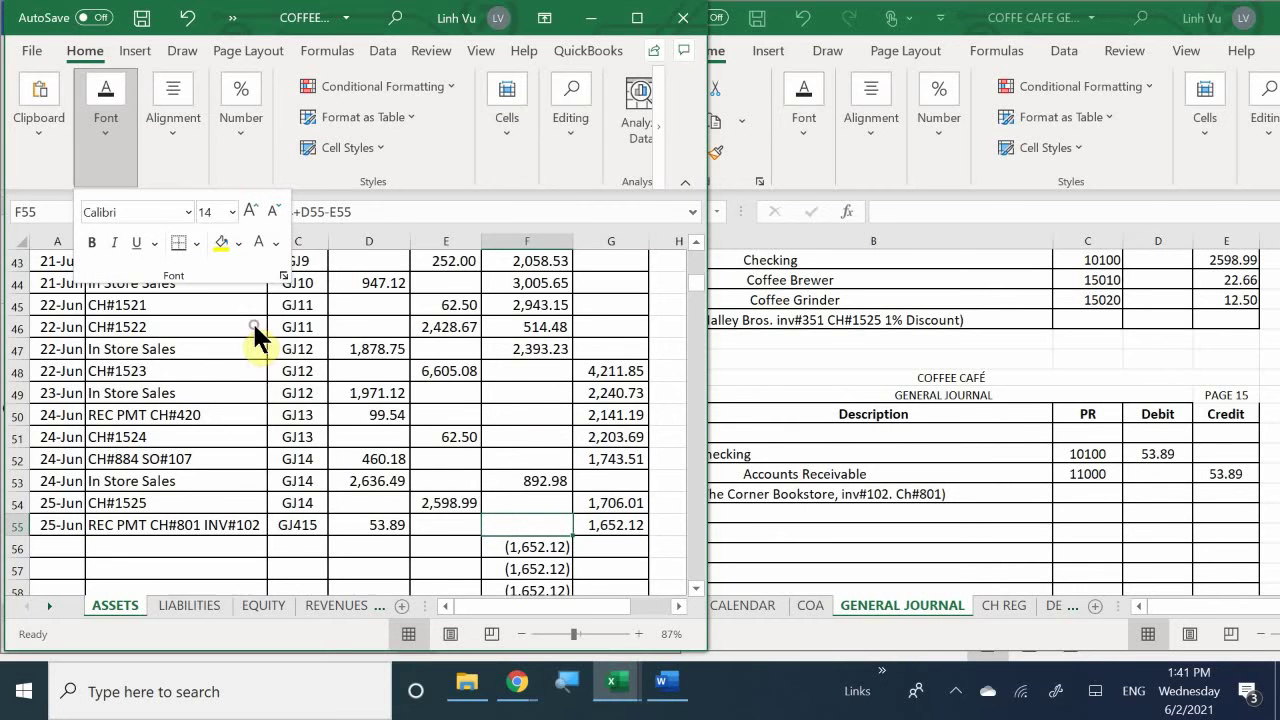
{"action": "left_click", "coordinate": [385, 551]}
{"action": "scroll", "coordinate": [371, 543], "scroll_direction": "down", "scroll_amount": 1}
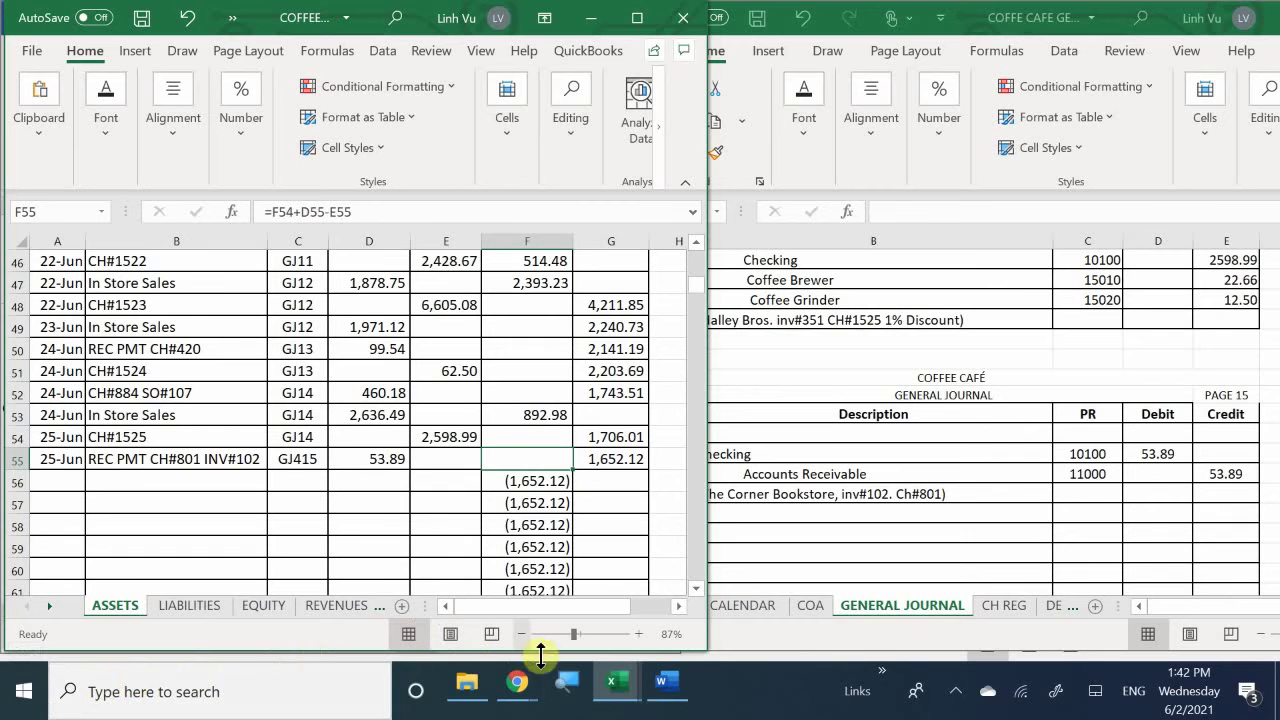
Switch to the subsidiary ledger workbook and enter the date 6/25 in A47 of The Corner Bookstore account on the CUSTOMERS sheet.
{"action": "mouse_move", "coordinate": [628, 690]}
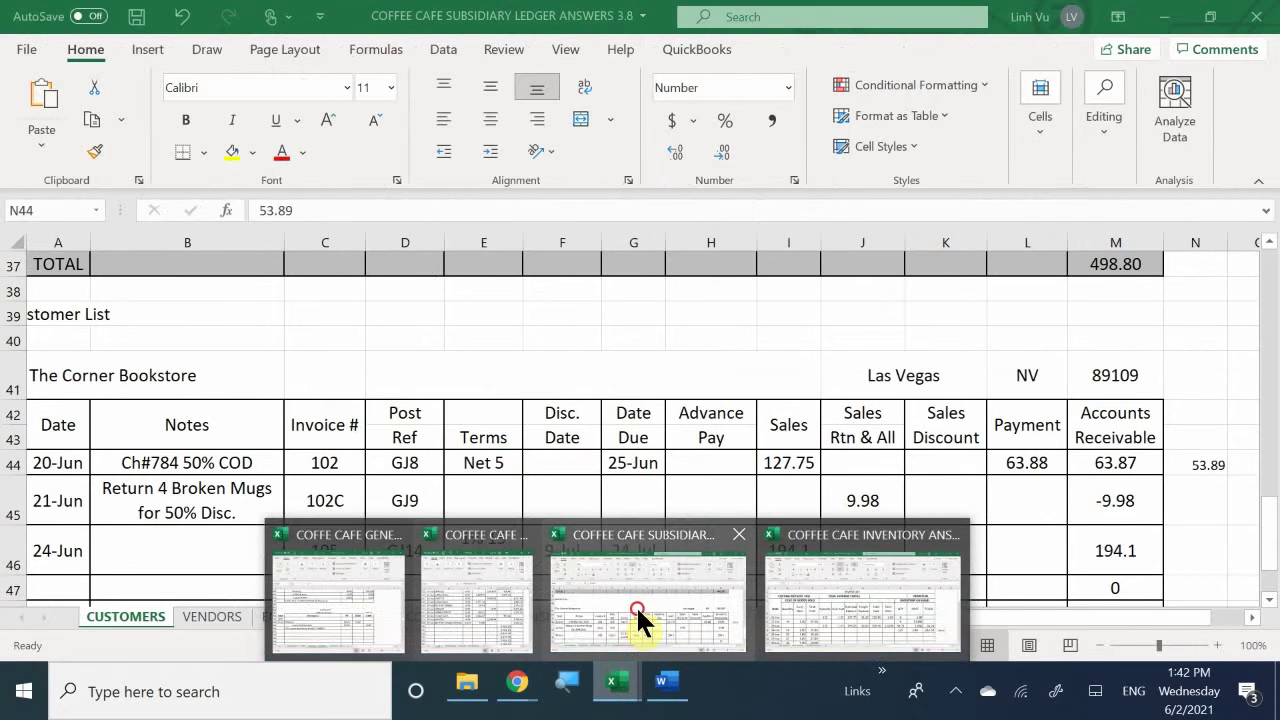
{"action": "left_click", "coordinate": [636, 605]}
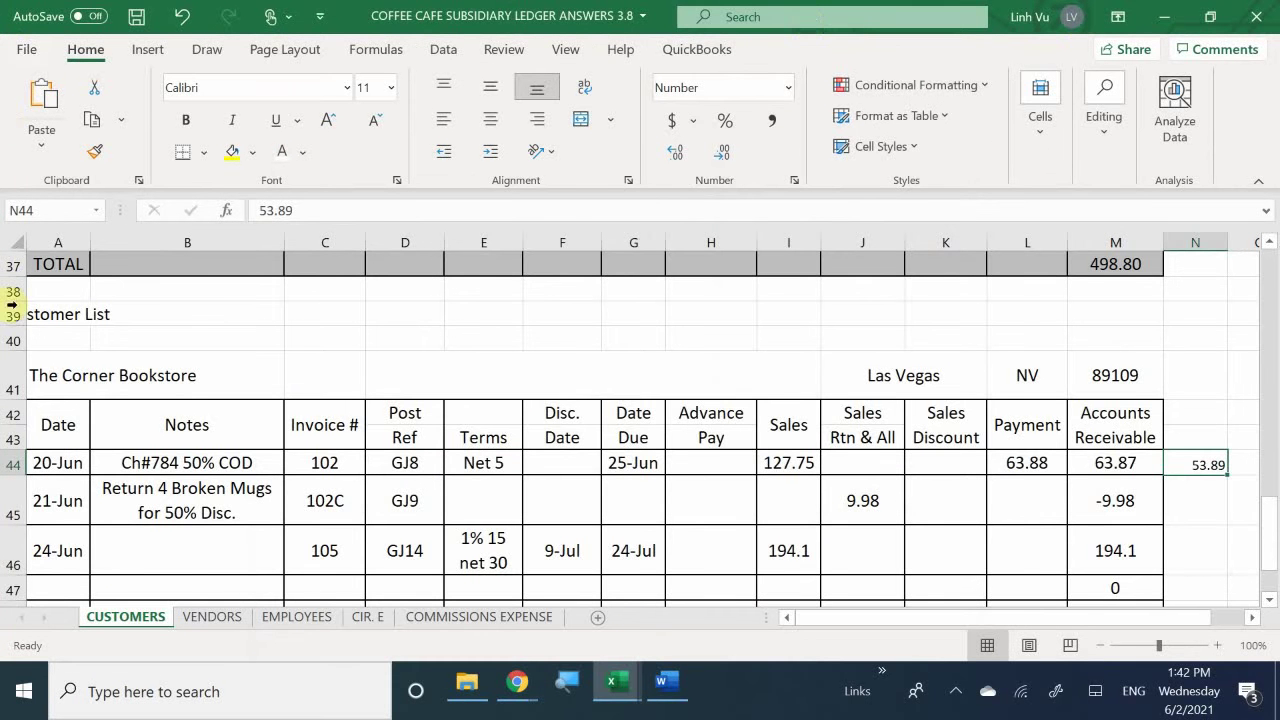
{"action": "left_click", "coordinate": [55, 490]}
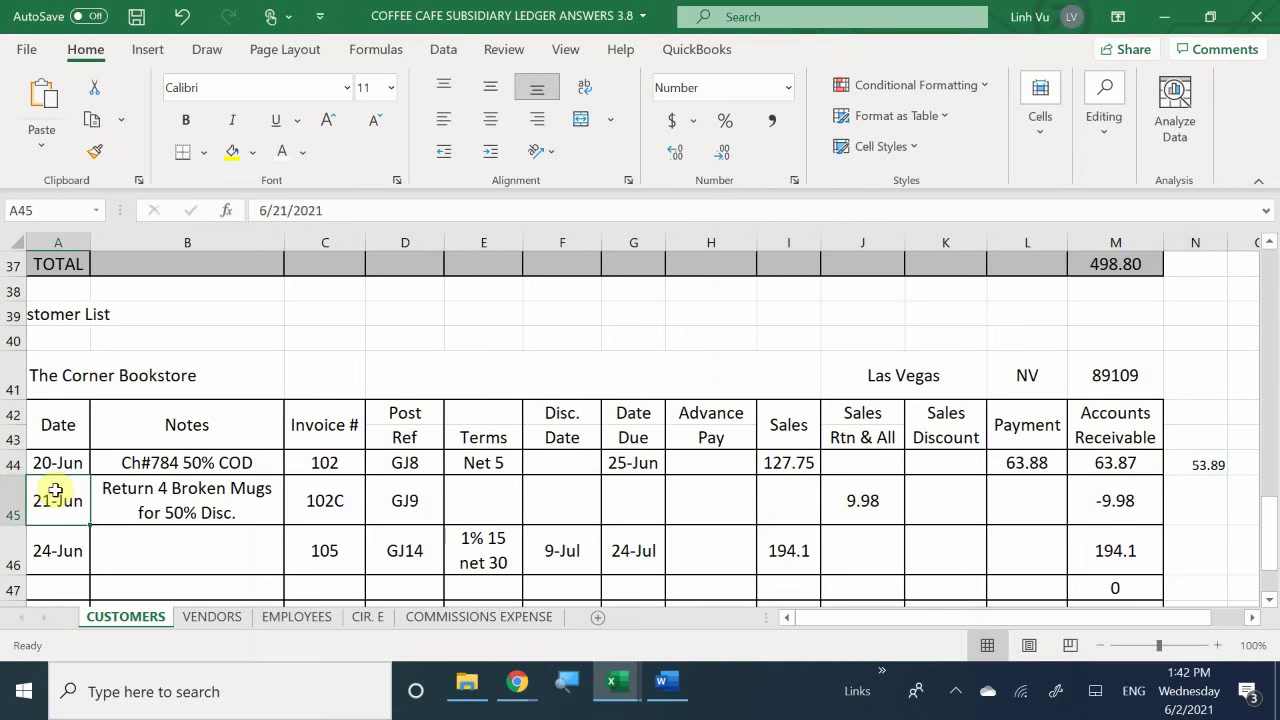
{"action": "scroll", "coordinate": [49, 494], "scroll_direction": "down", "scroll_amount": 1}
{"action": "left_click", "coordinate": [40, 514]}
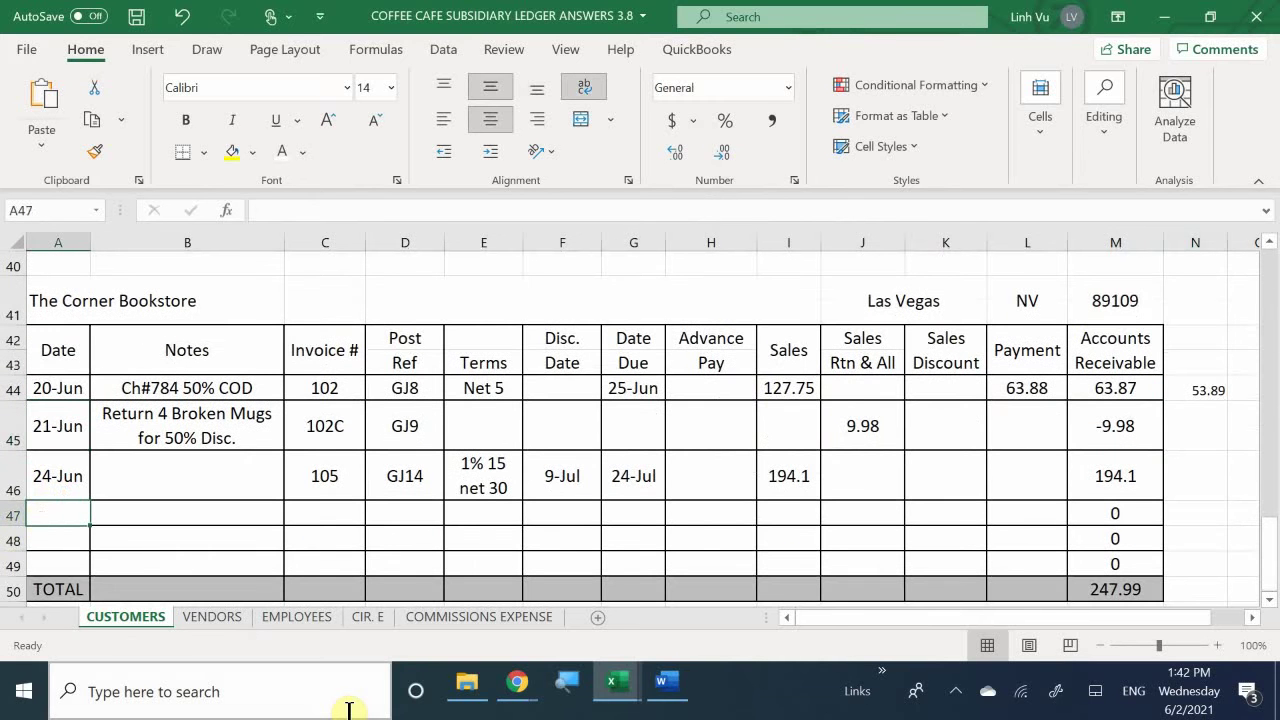
{"action": "type", "text": "6/25"}
{"action": "key", "text": "Return"}
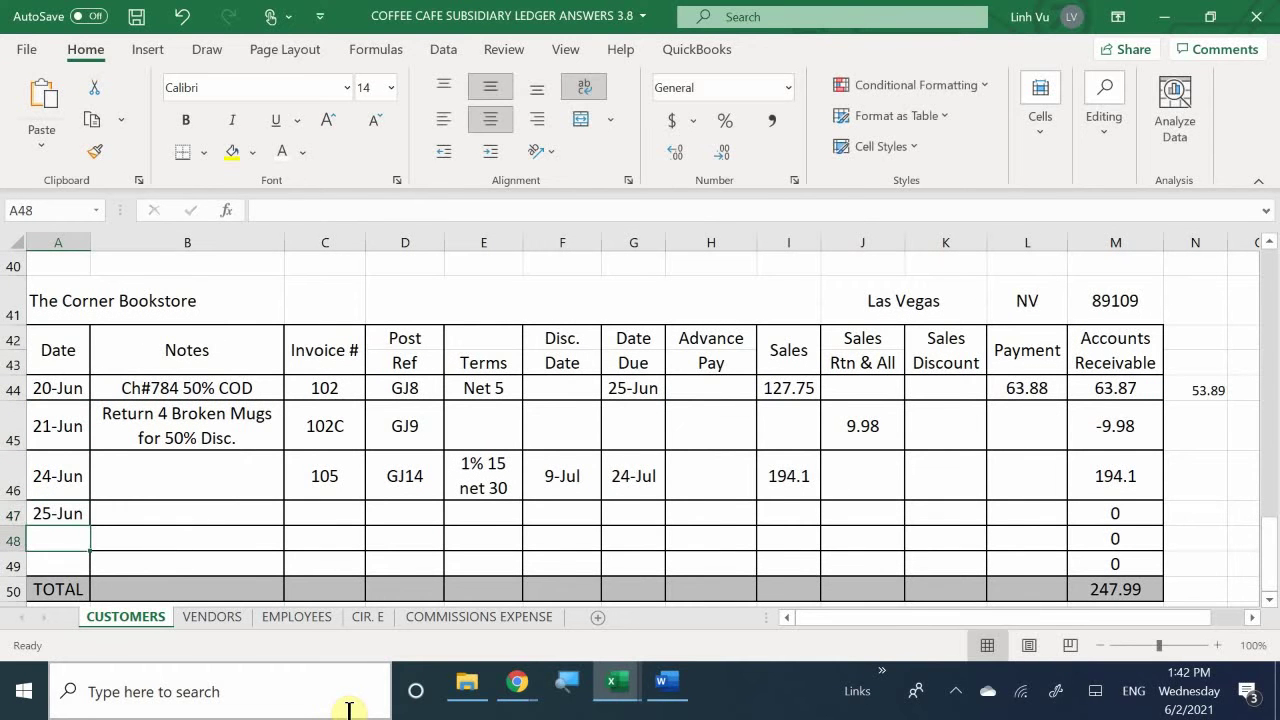
{"action": "key", "text": "Right"}
{"action": "key", "text": "Up"}
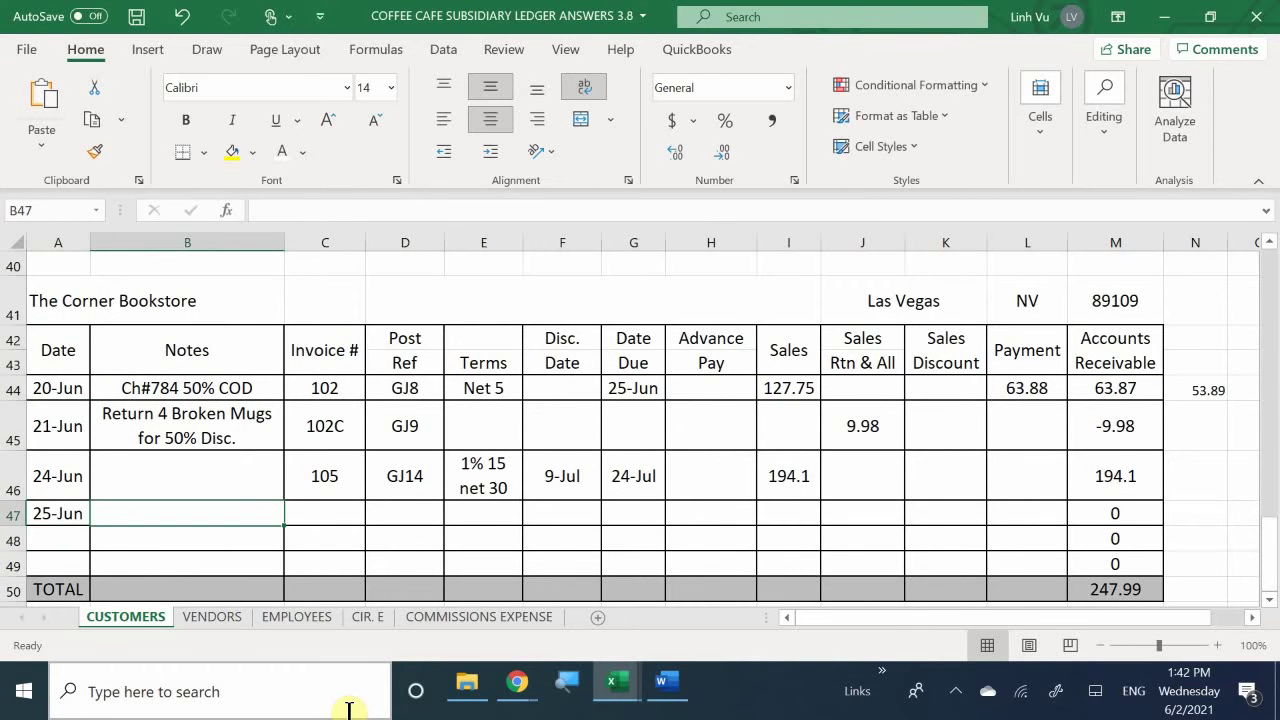
Enter the note PMT CH#801 in B47 and invoice number 102 in C47 of The Corner Bookstore account.
{"action": "type", "text": "C"}
{"action": "key", "text": "BackSpace"}
{"action": "key", "text": "BackSpace"}
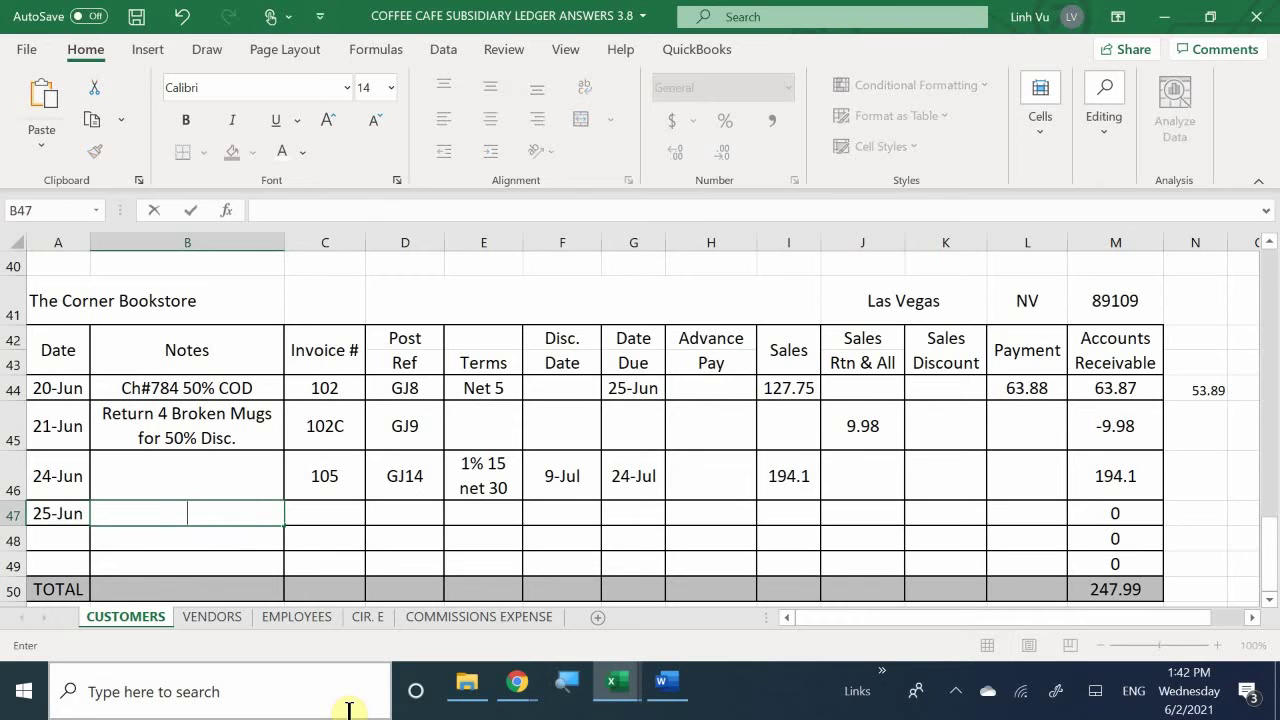
{"action": "type", "text": "PMT CH#"}
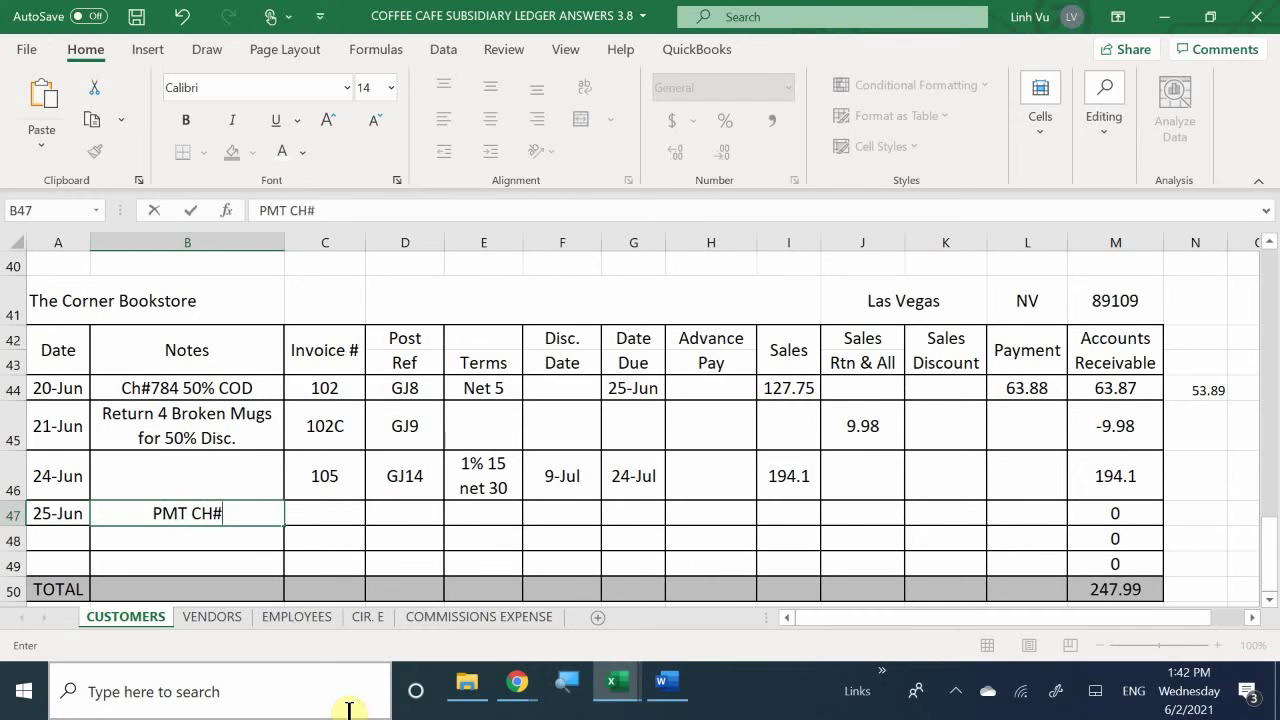
{"action": "type", "text": "801"}
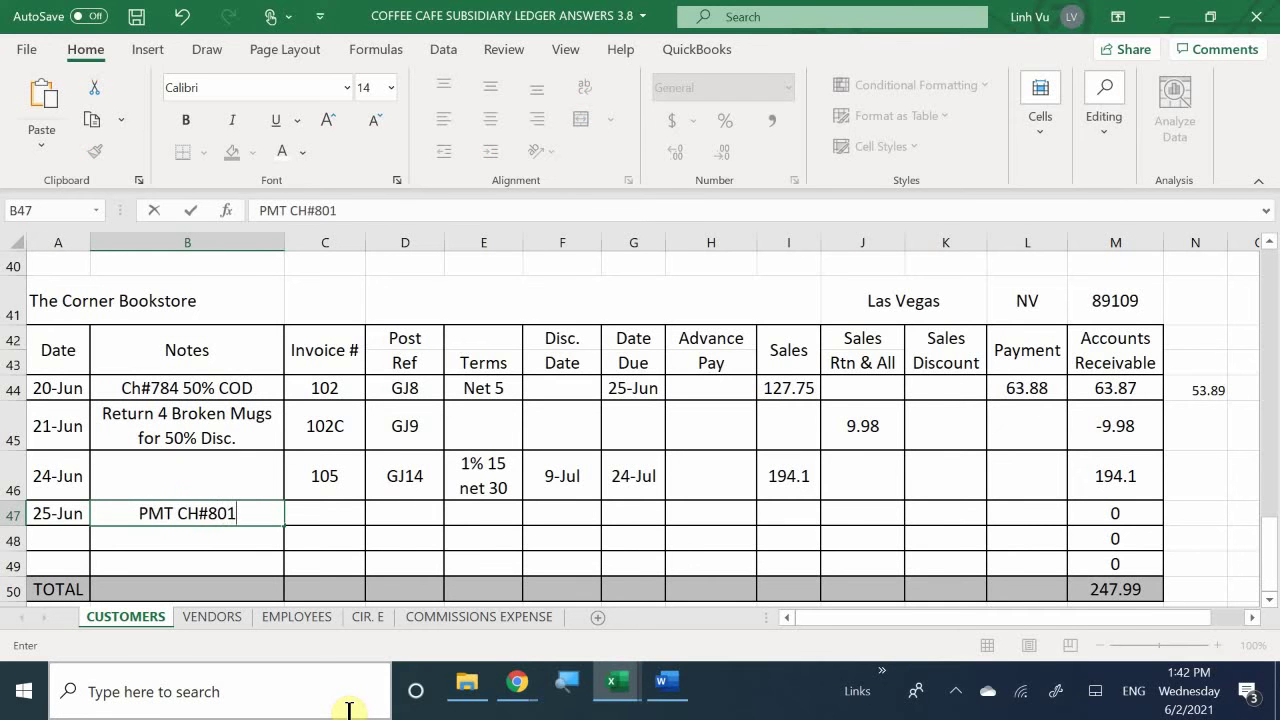
{"action": "key", "text": "Tab"}
{"action": "type", "text": "102"}
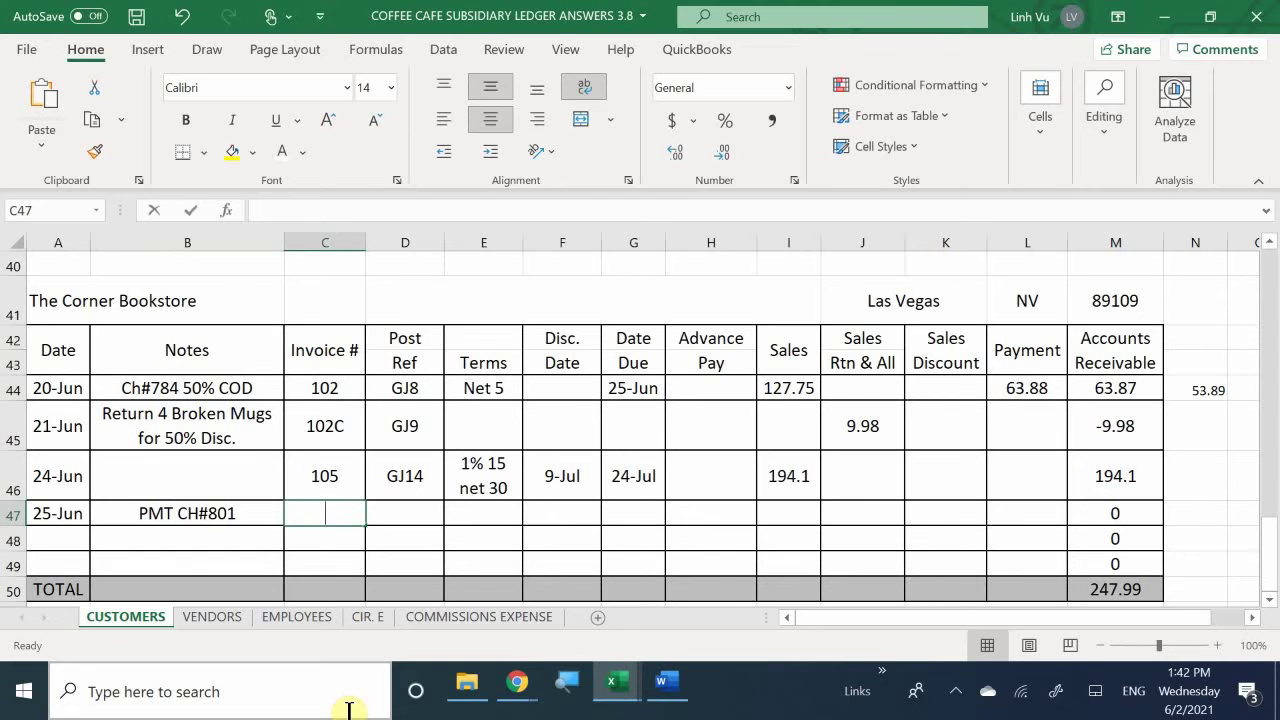
{"action": "key", "text": "Return"}
Enter the posting reference GJ15 in D47 for the 25-Jun payment row.
{"action": "key", "text": "Up"}
{"action": "key", "text": "Right"}
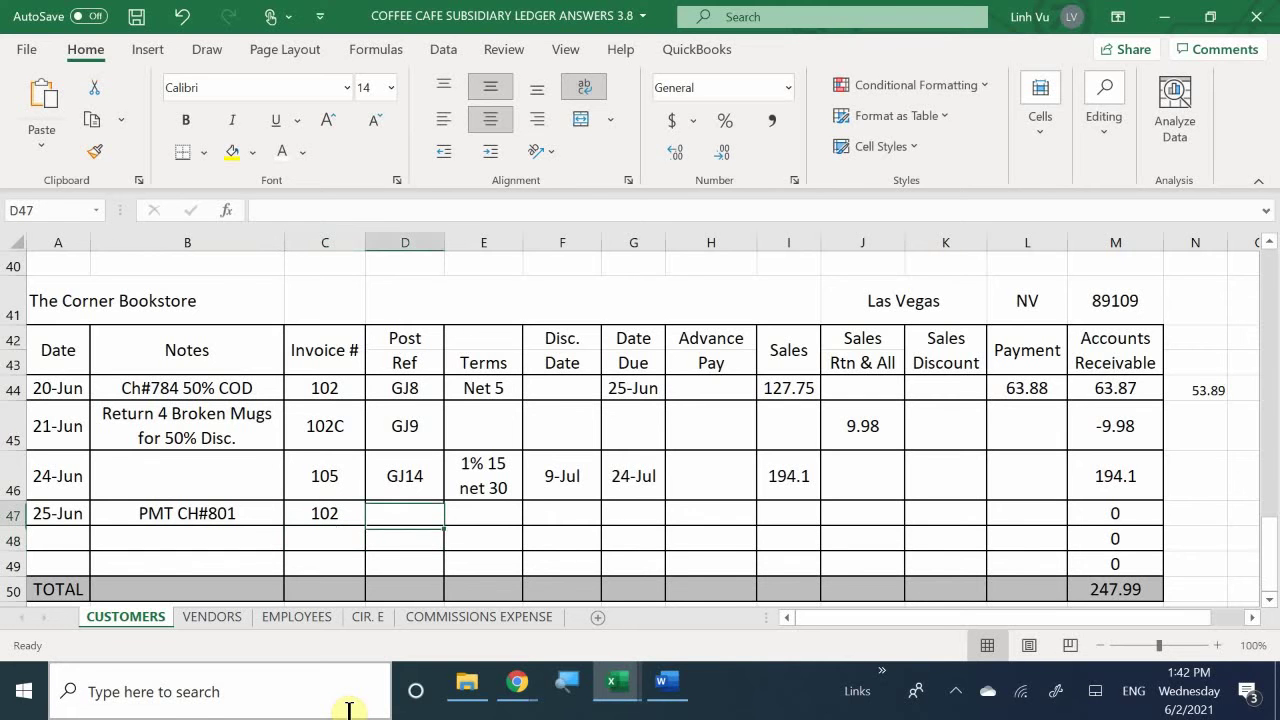
{"action": "key", "text": "Right"}
{"action": "key", "text": "Right"}
{"action": "key", "text": "Right"}
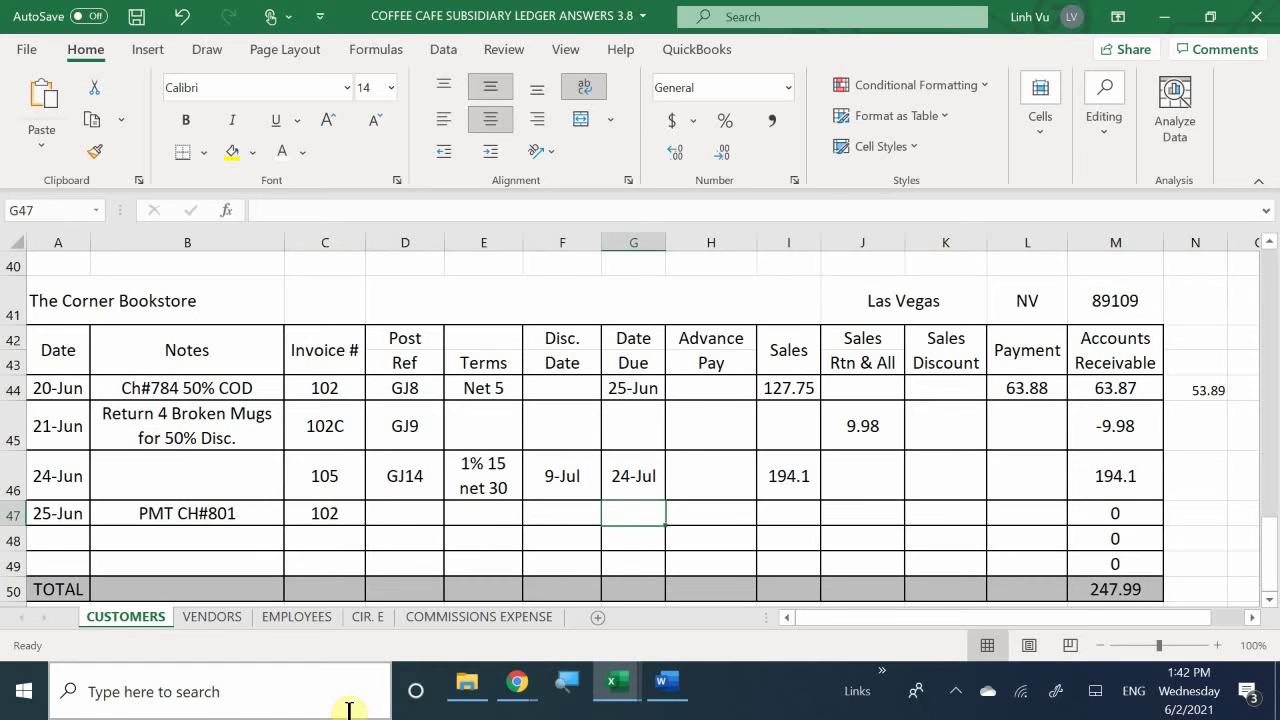
{"action": "key", "text": "Left"}
{"action": "key", "text": "Left"}
{"action": "key", "text": "Left"}
{"action": "type", "text": "GJ15"}
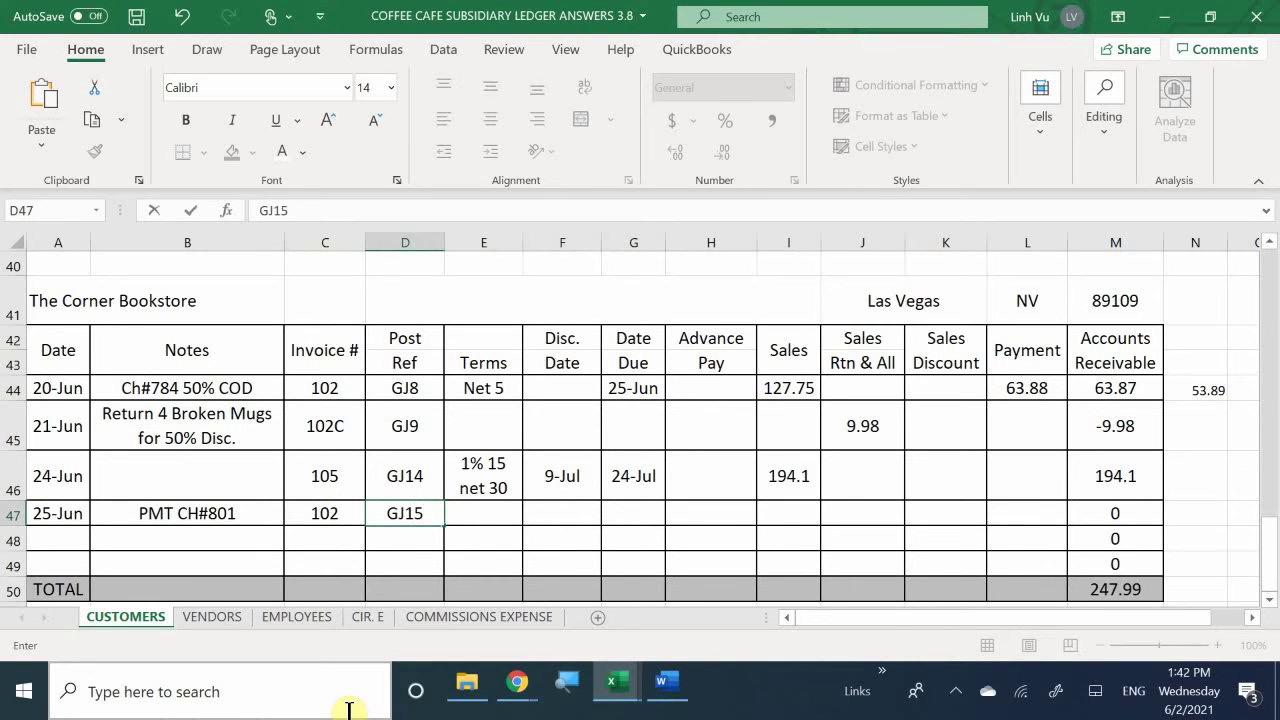
{"action": "key", "text": "Return"}
Enter the payment amount 53.89 in L47 of The Corner Bookstore account.
{"action": "key", "text": "Right"}
{"action": "key", "text": "Up"}
{"action": "key", "text": "Right"}
{"action": "key", "text": "Right"}
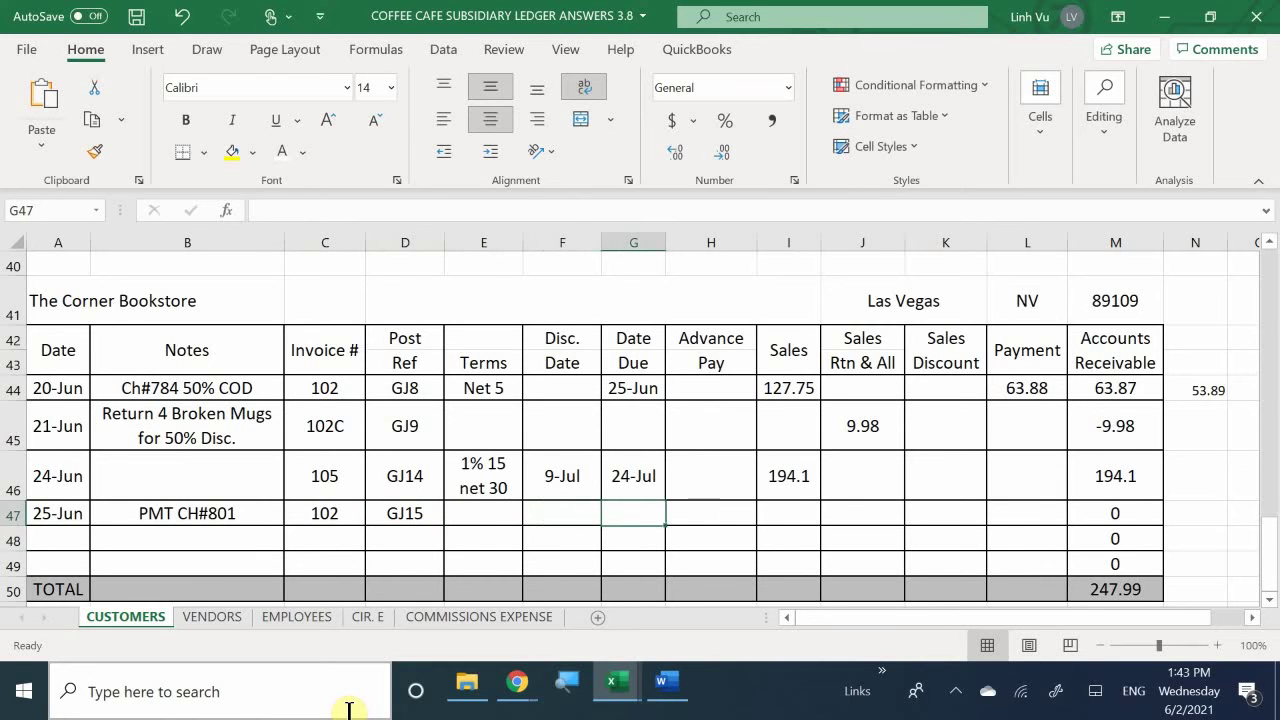
{"action": "key", "text": "Right"}
{"action": "key", "text": "Right"}
{"action": "key", "text": "Right"}
{"action": "key", "text": "Right"}
{"action": "key", "text": "Right"}
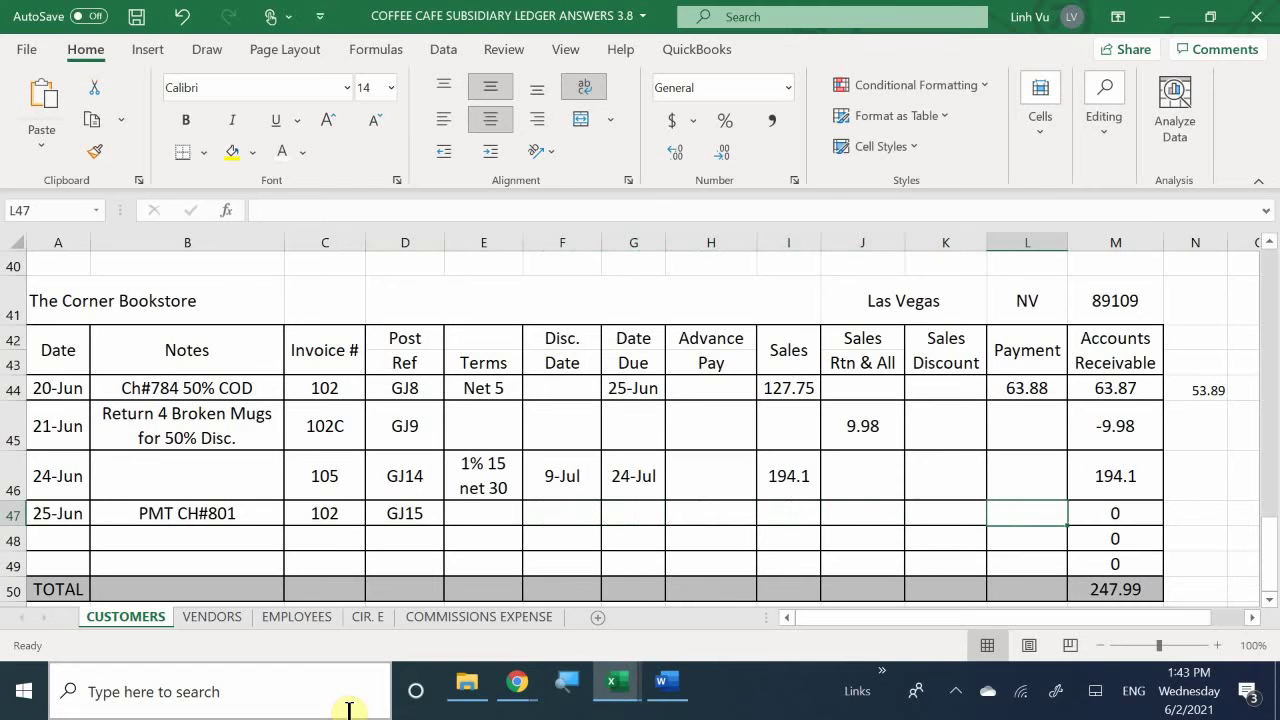
{"action": "type", "text": "53.89"}
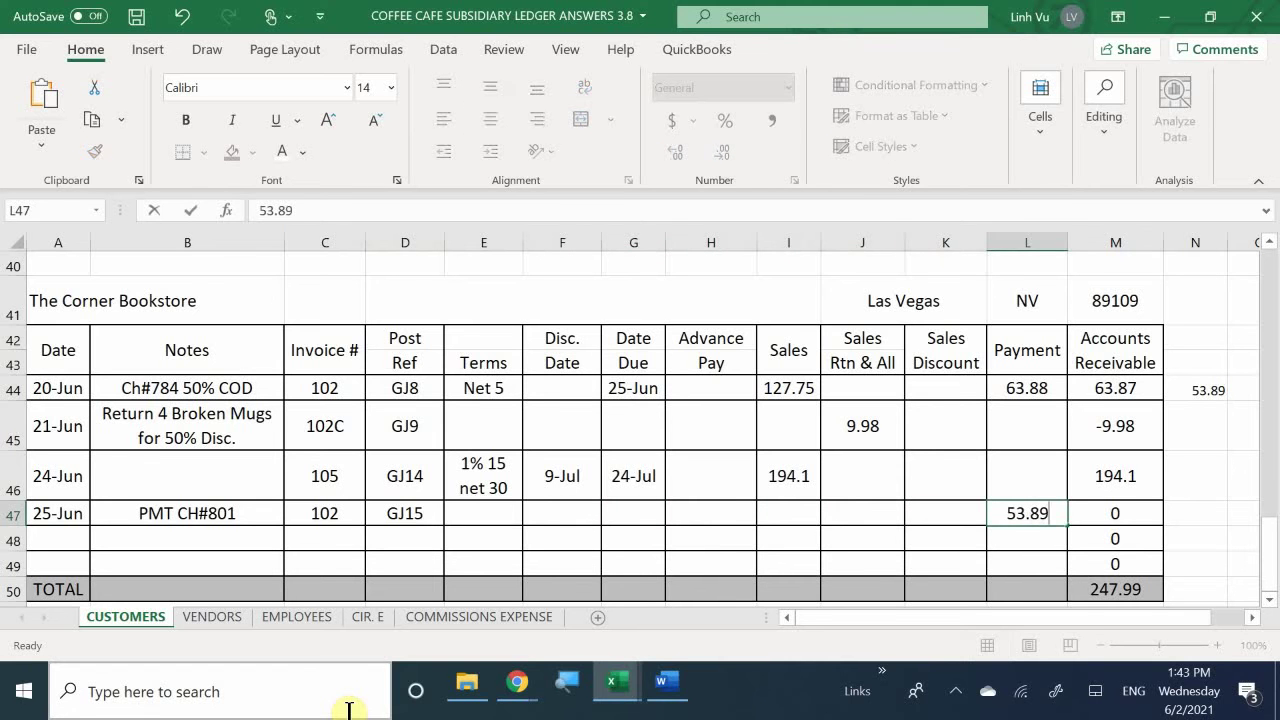
{"action": "key", "text": "Return"}
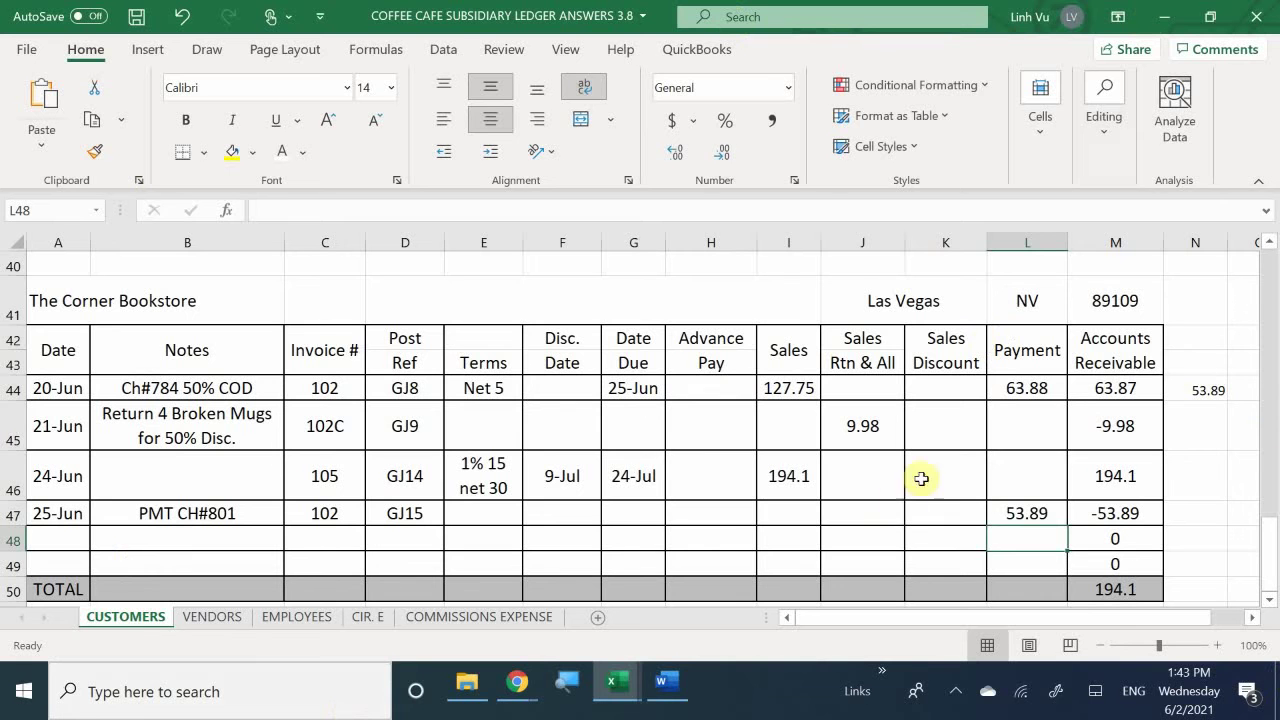
Apply the comma number style to the amount cells I45:M50 of The Corner Bookstore account.
{"action": "left_click_drag", "start_coordinate": [815, 445], "coordinate": [1086, 585]}
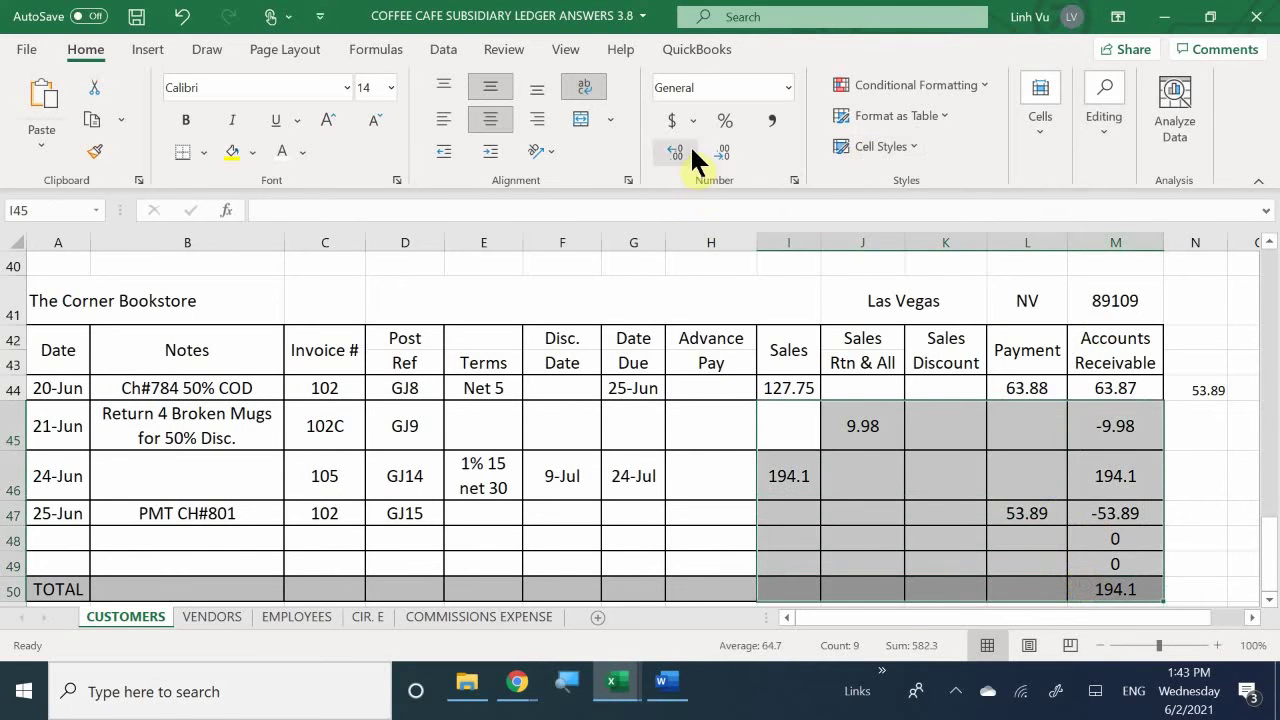
{"action": "left_click", "coordinate": [771, 121]}
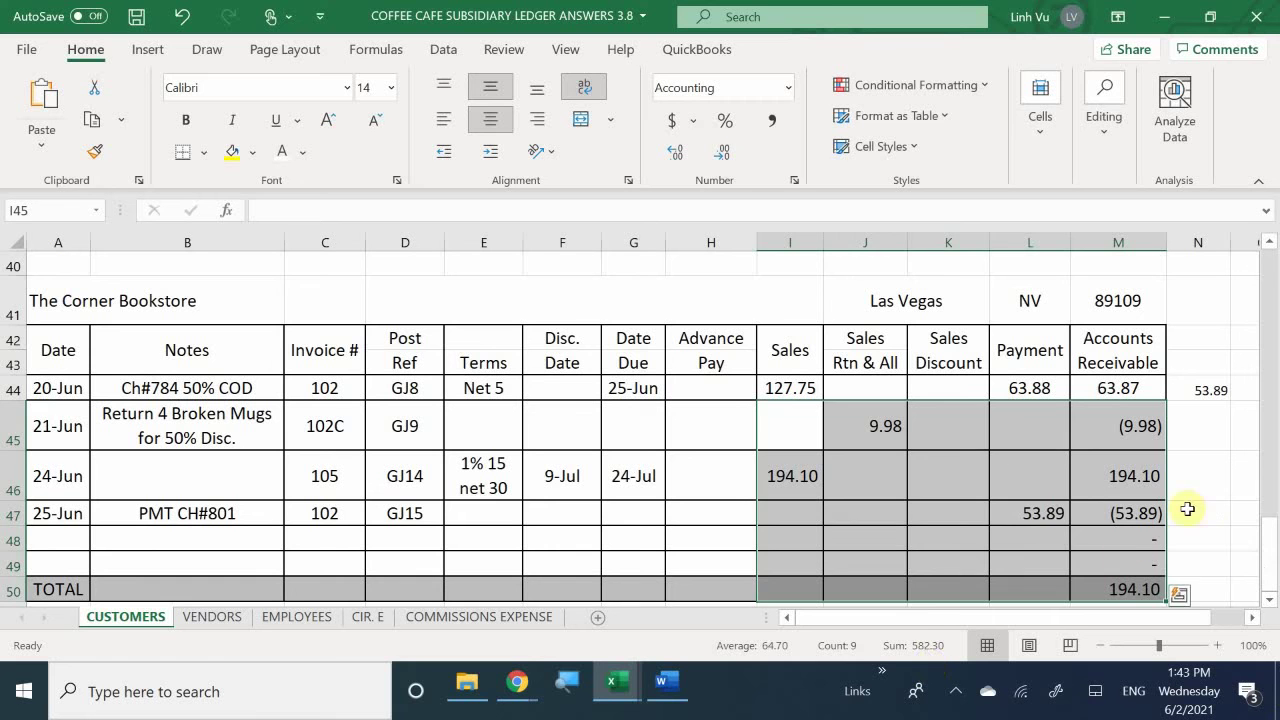
{"action": "left_click", "coordinate": [1062, 548]}
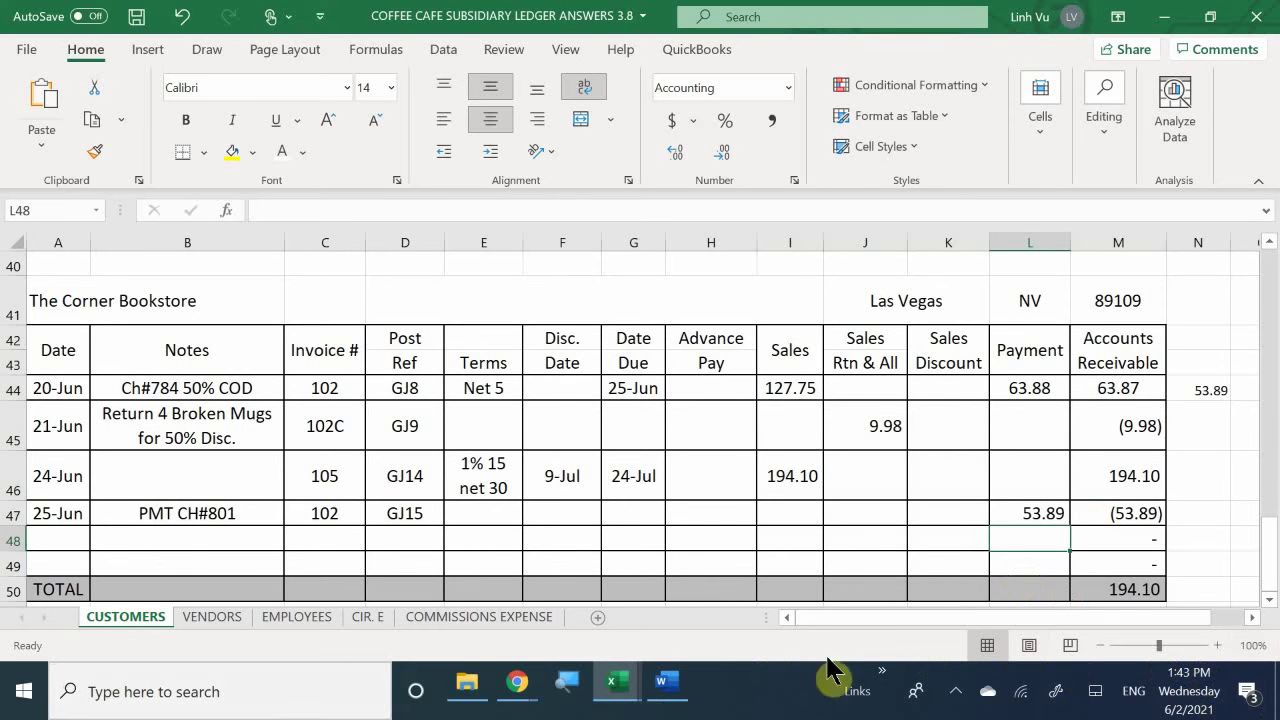
Bring up the Word assignment beside the general journal workbook and show the purchase orders for Atlas Coffee Importers and All Things Ceramic.
{"action": "mouse_move", "coordinate": [680, 690]}
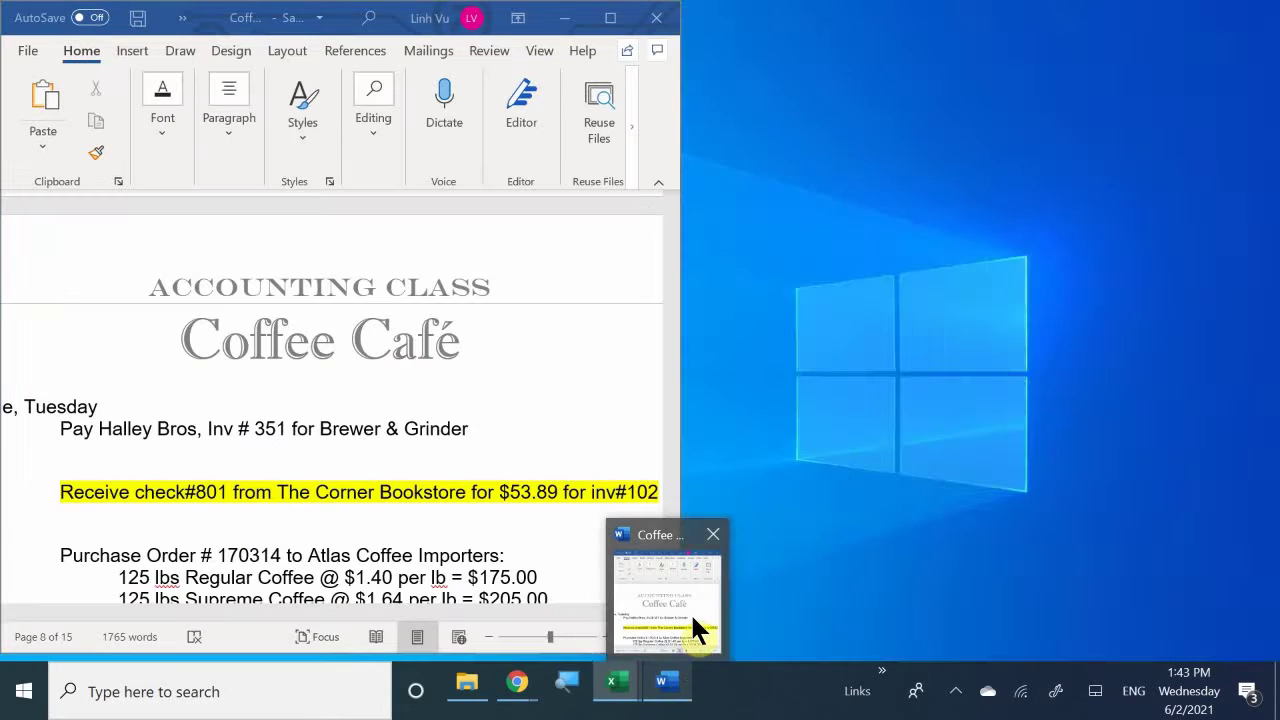
{"action": "left_click", "coordinate": [690, 612]}
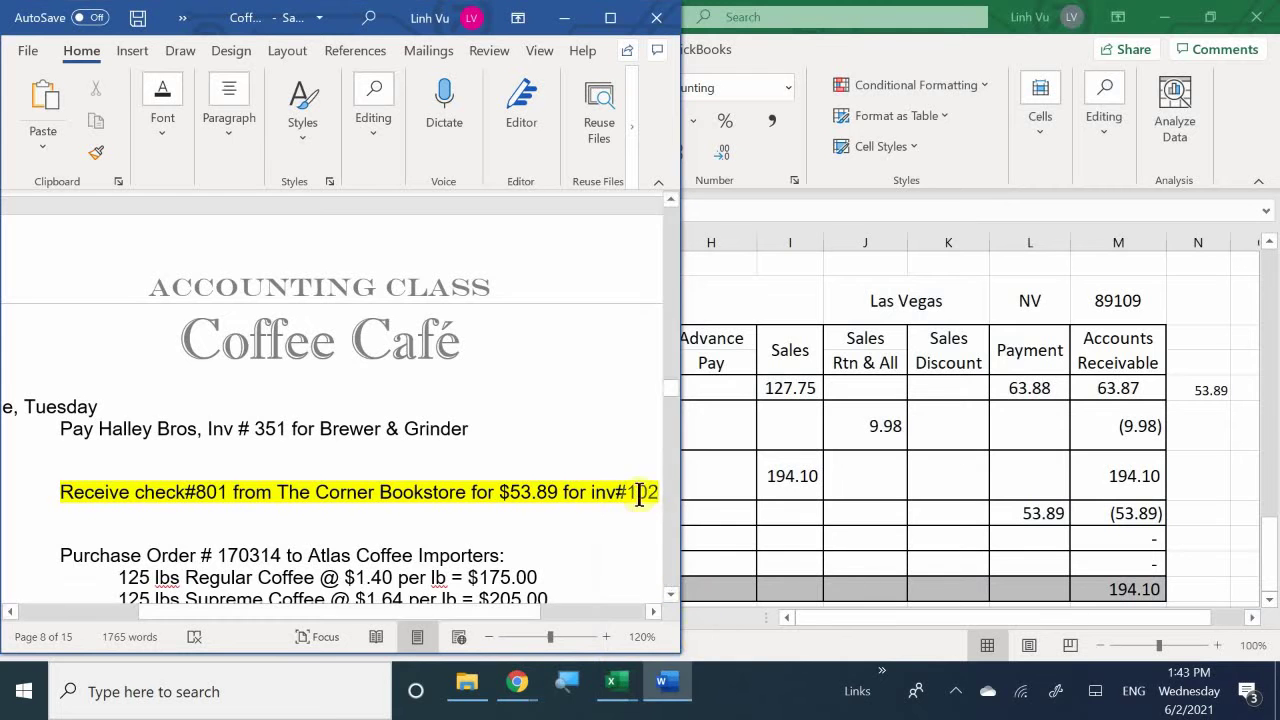
{"action": "mouse_move", "coordinate": [618, 686]}
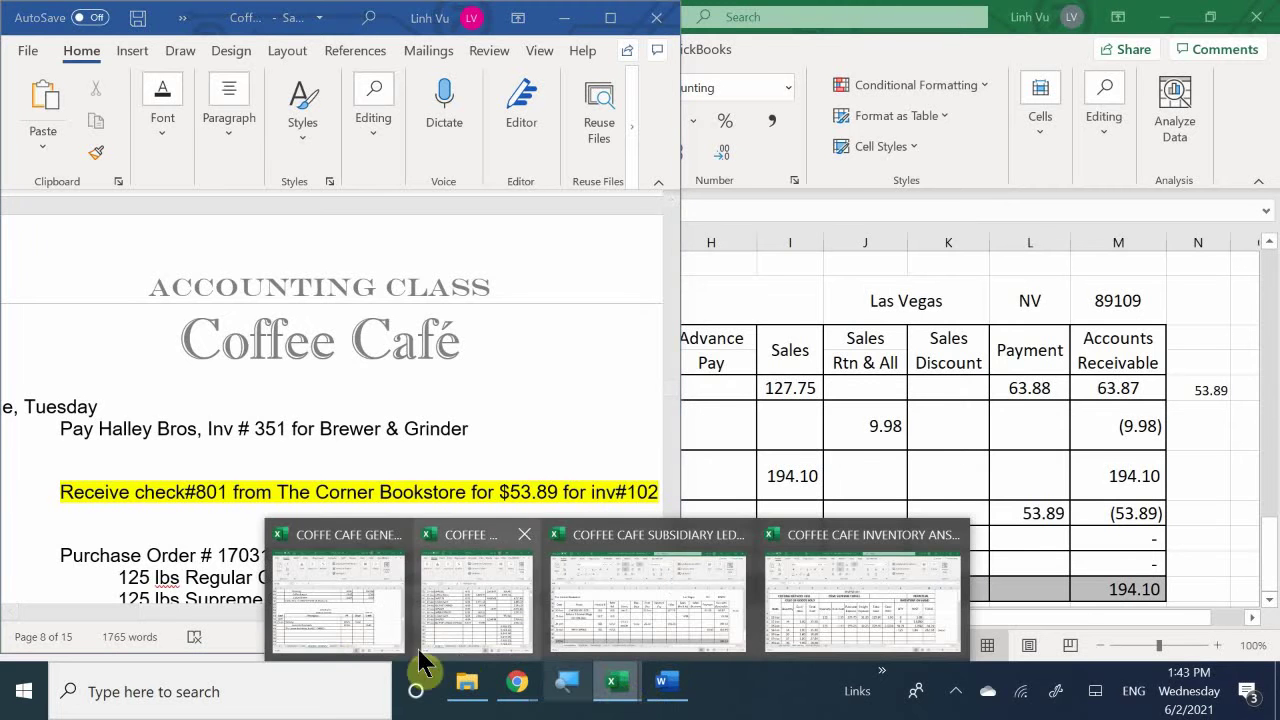
{"action": "left_click", "coordinate": [324, 635]}
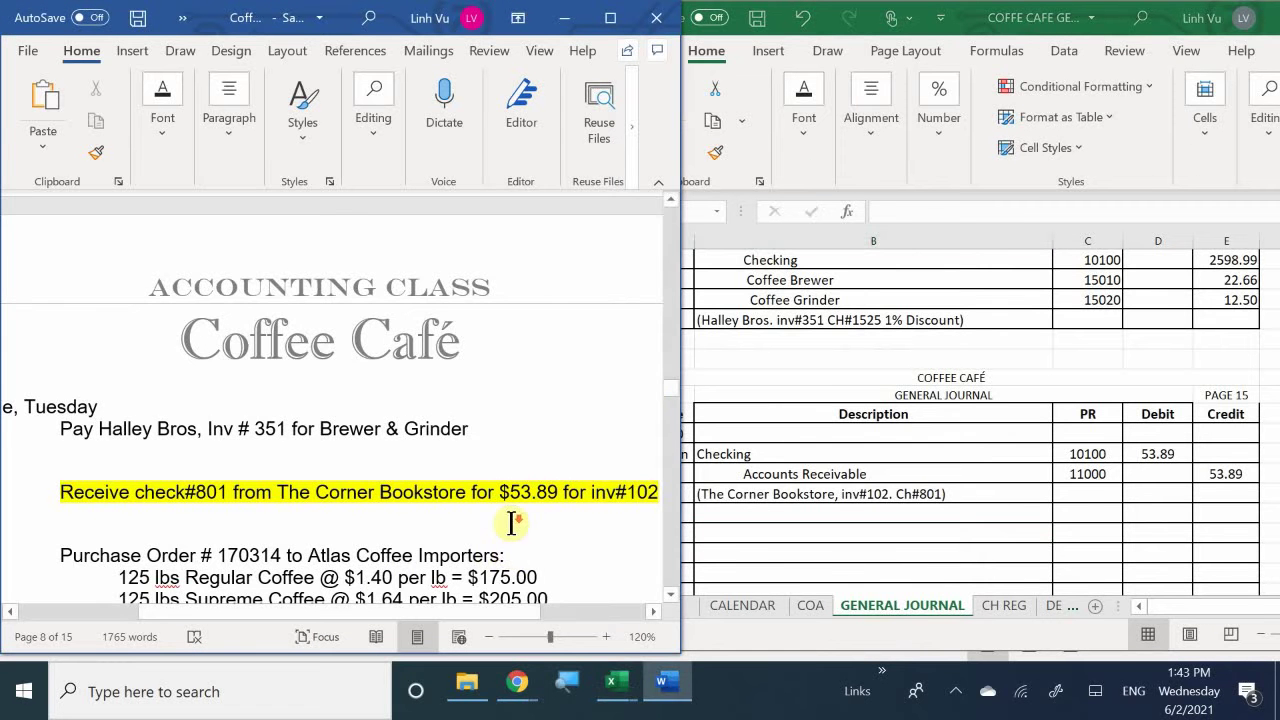
{"action": "scroll", "coordinate": [505, 527], "scroll_direction": "down", "scroll_amount": 4}
{"action": "scroll", "coordinate": [511, 521], "scroll_direction": "down", "scroll_amount": 1}
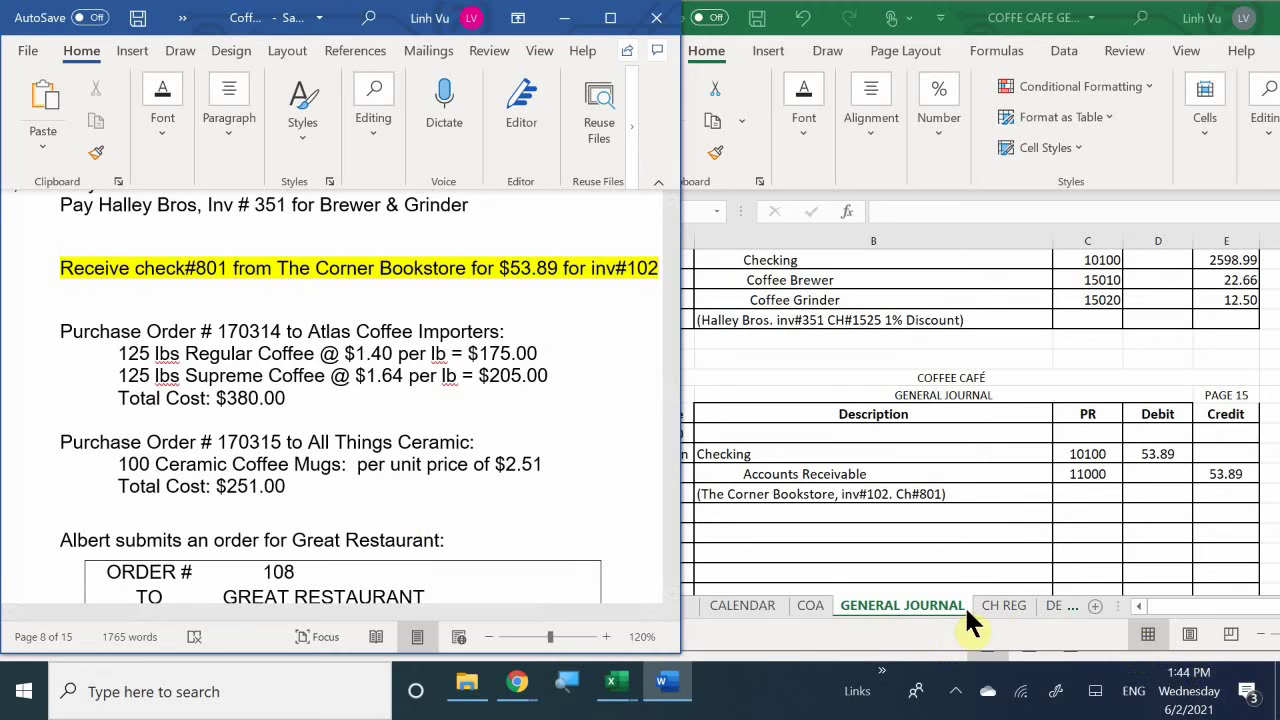
Open the PO sheet and enter the date 6/25 in A18 for the Atlas Coffee Importers order.
{"action": "left_click", "coordinate": [1058, 607]}
{"action": "left_click", "coordinate": [1058, 604]}
{"action": "left_click", "coordinate": [1040, 605]}
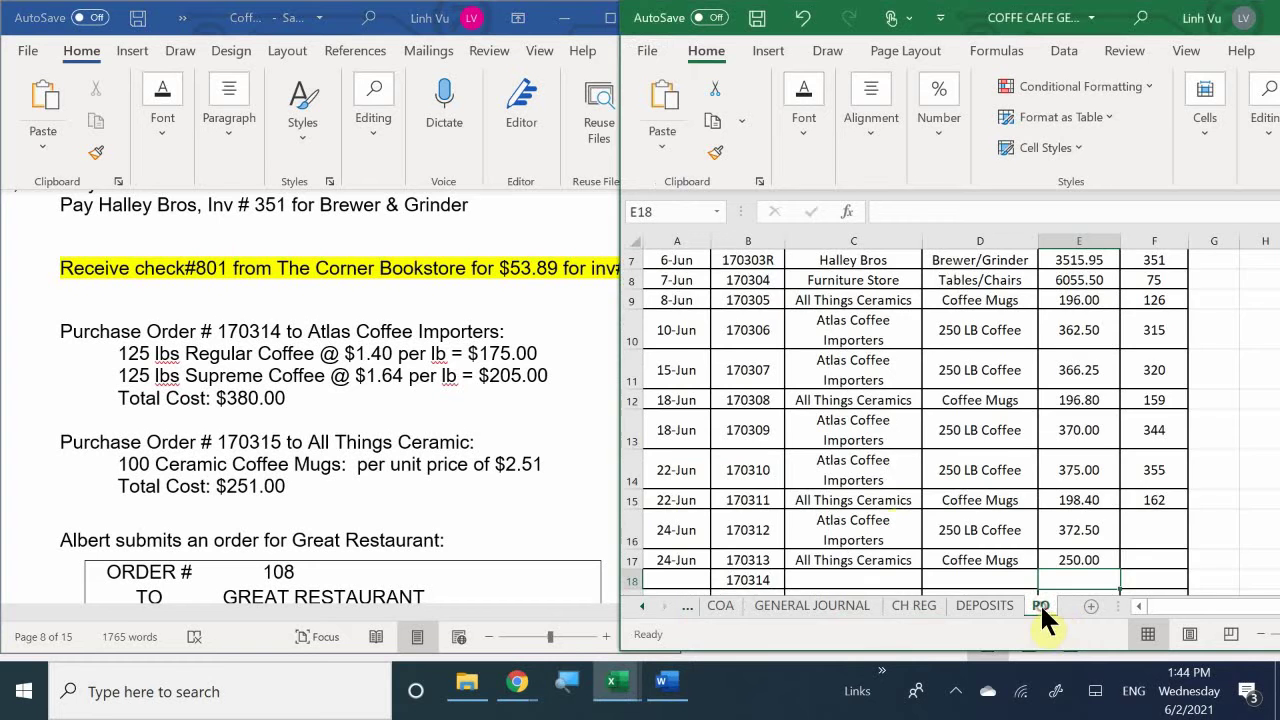
{"action": "scroll", "coordinate": [895, 480], "scroll_direction": "down", "scroll_amount": 2}
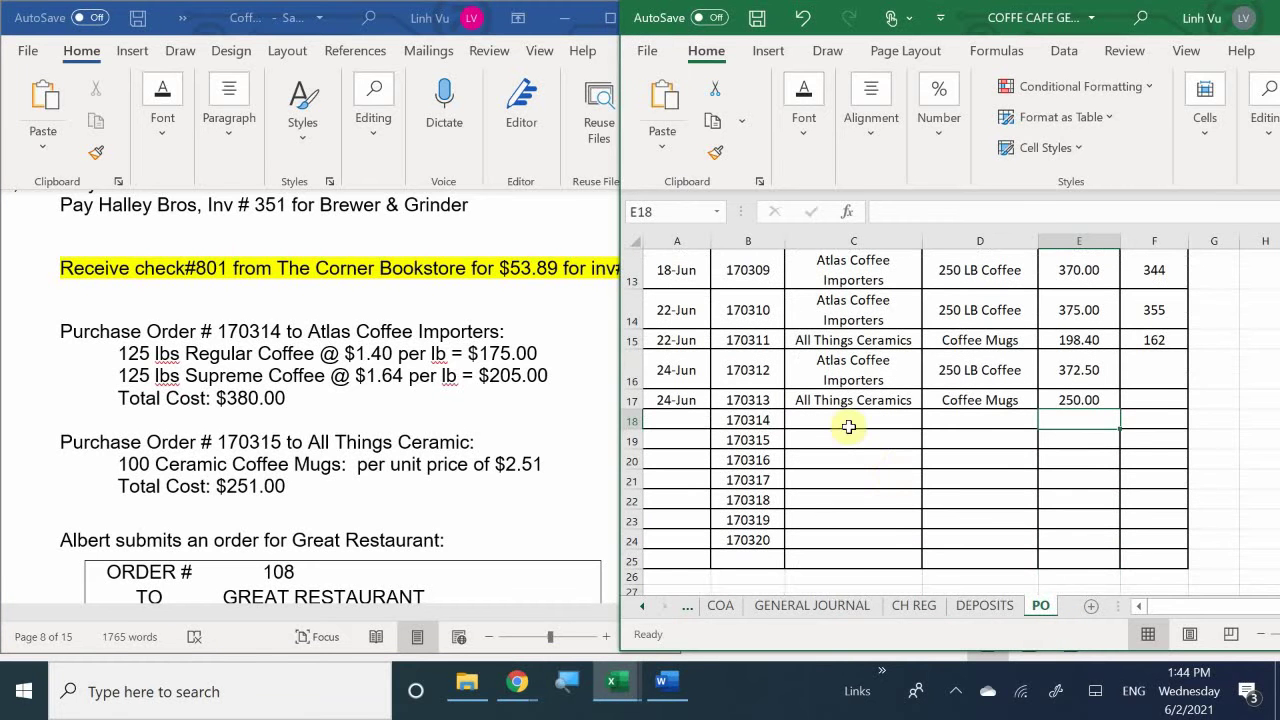
{"action": "left_click", "coordinate": [690, 420]}
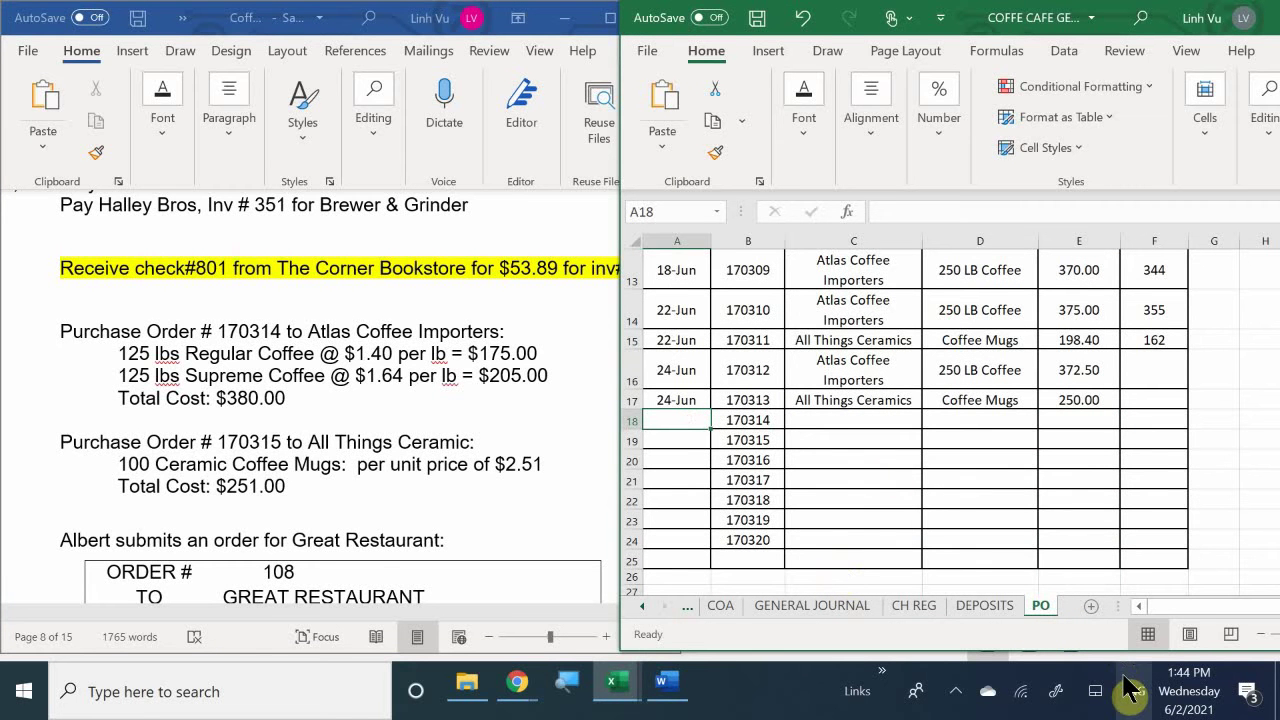
{"action": "type", "text": "6"}
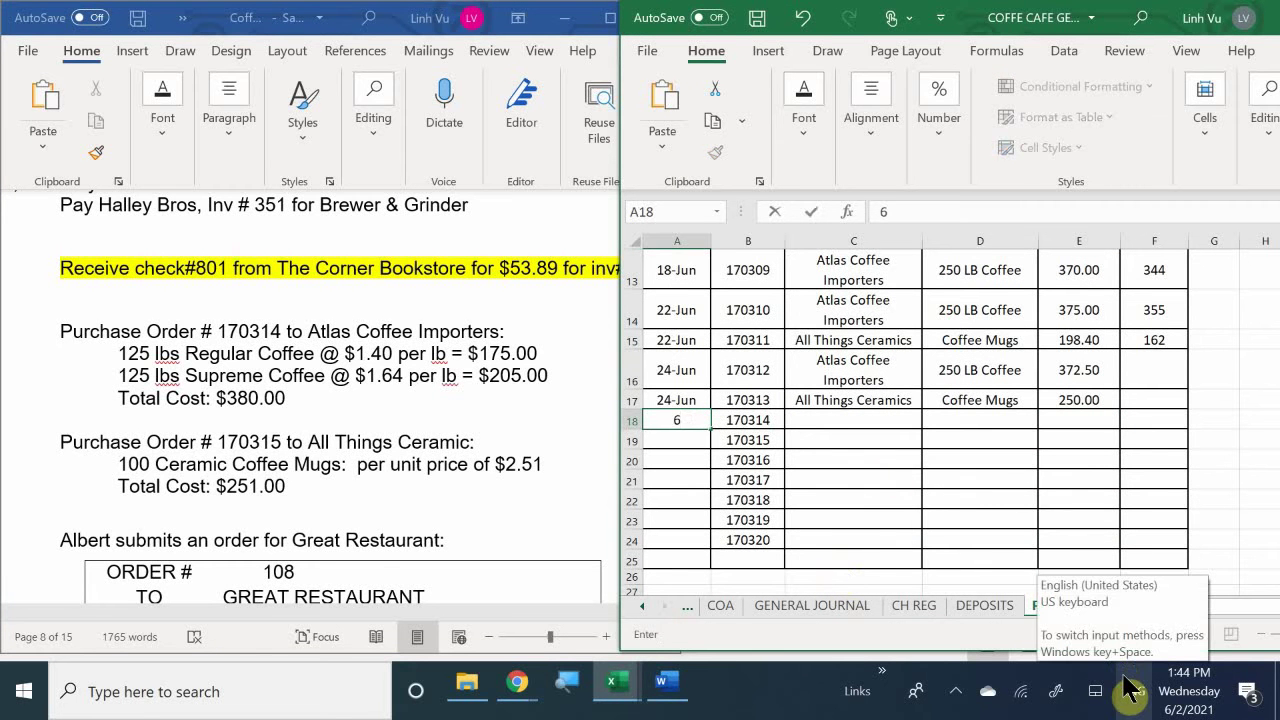
{"action": "type", "text": "/25"}
{"action": "key", "text": "Return"}
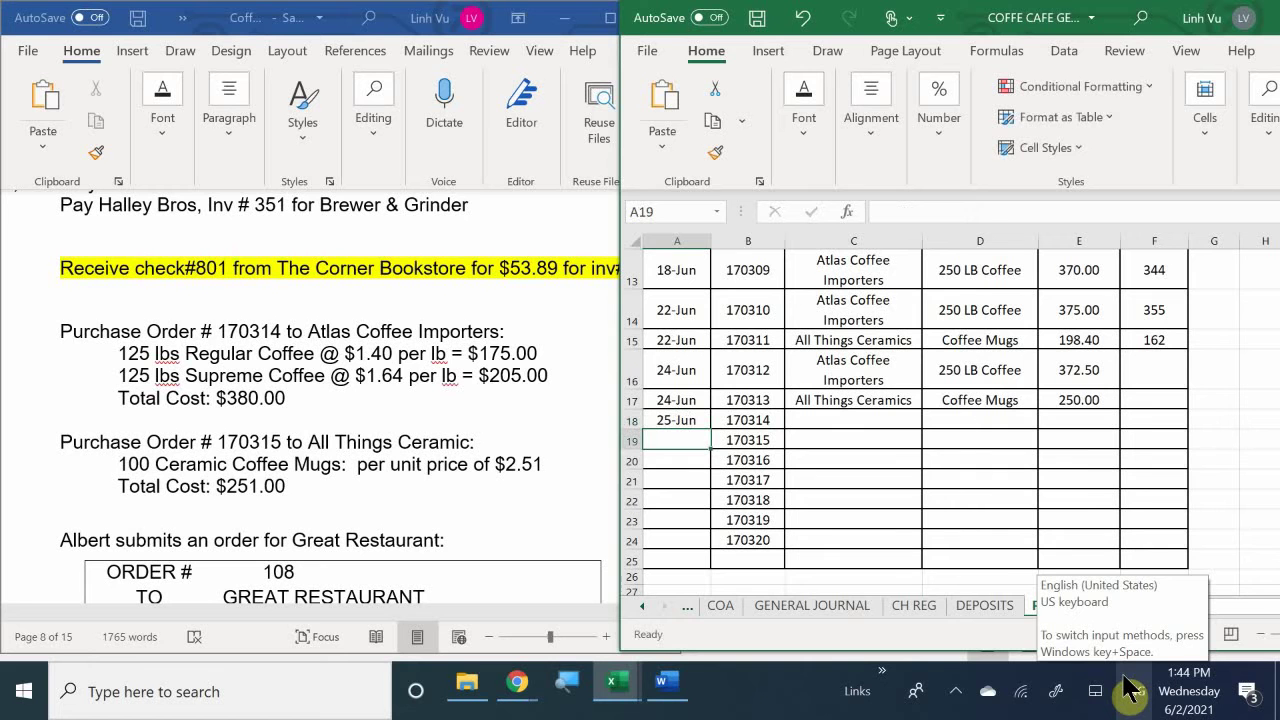
Fill the vendor cell C18 with a formula referencing Atlas Coffee Importers in C16.
{"action": "key", "text": "Right"}
{"action": "key", "text": "Right"}
{"action": "key", "text": "Up"}
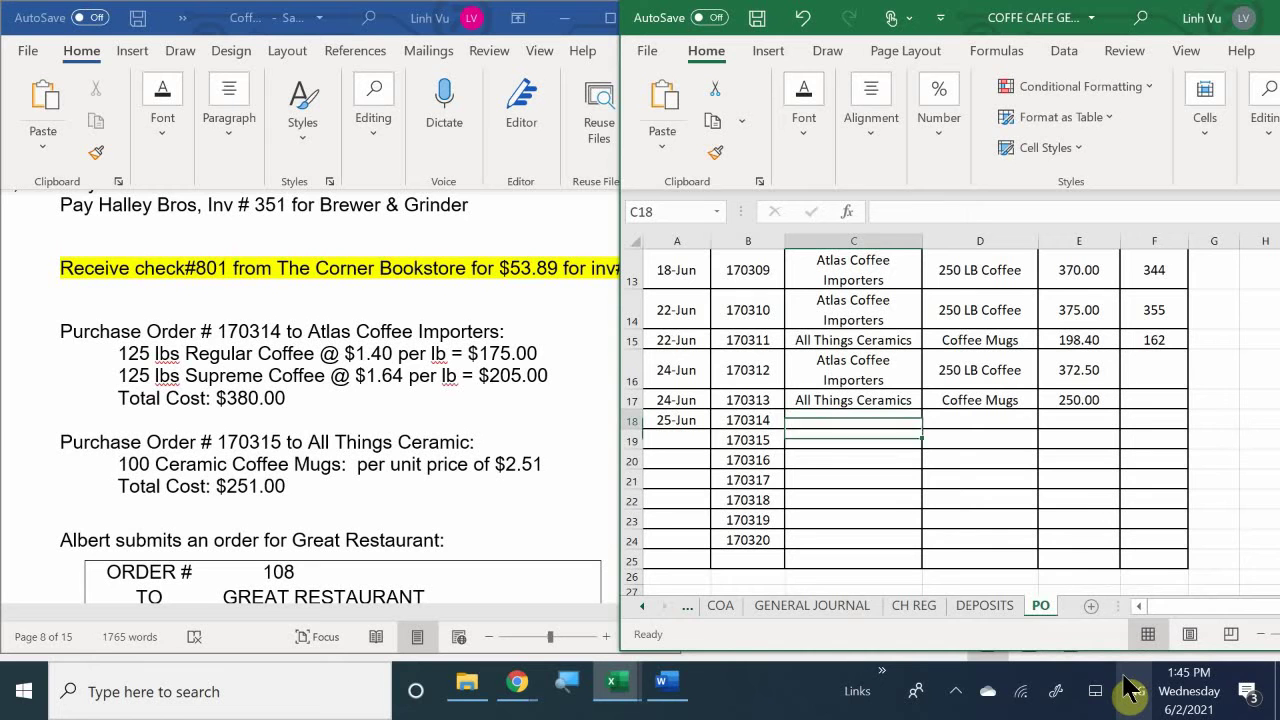
{"action": "type", "text": "="}
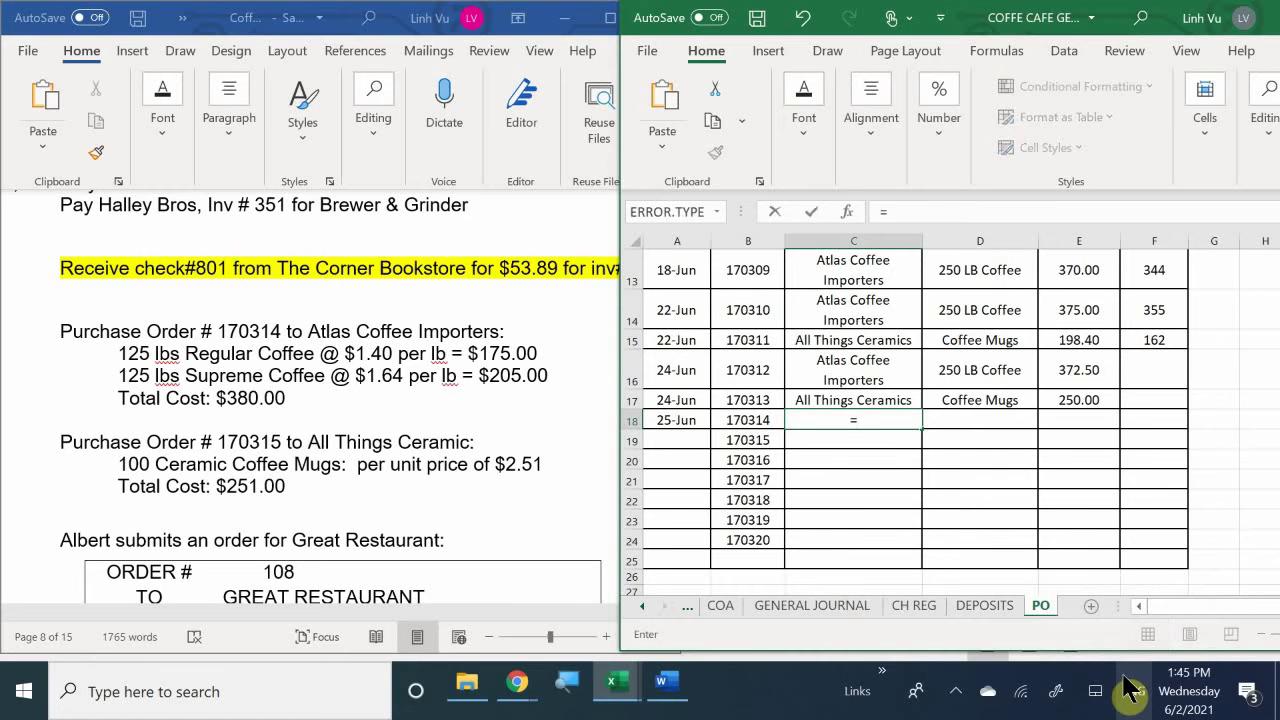
{"action": "key", "text": "Up"}
{"action": "key", "text": "Up"}
{"action": "key", "text": "Return"}
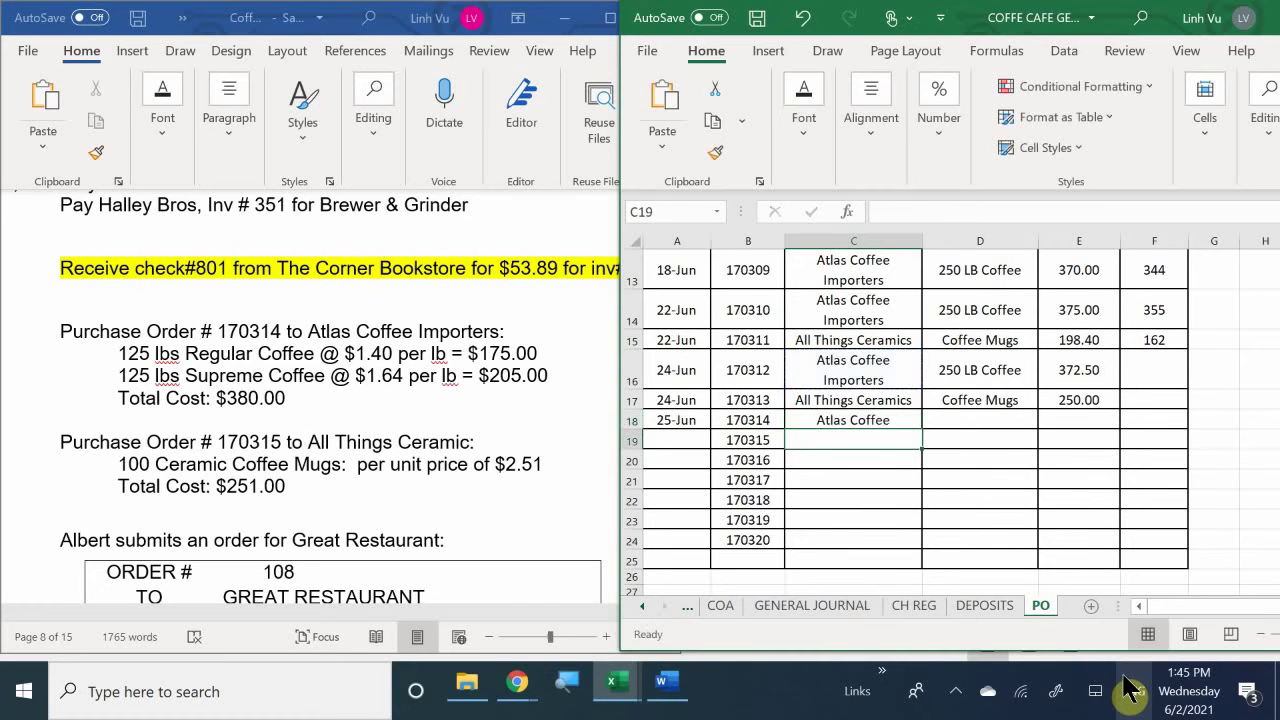
Fill D18 with a formula referencing 250 LB Coffee in D16 and enter the order amount 380 in E18.
{"action": "key", "text": "Right"}
{"action": "key", "text": "Up"}
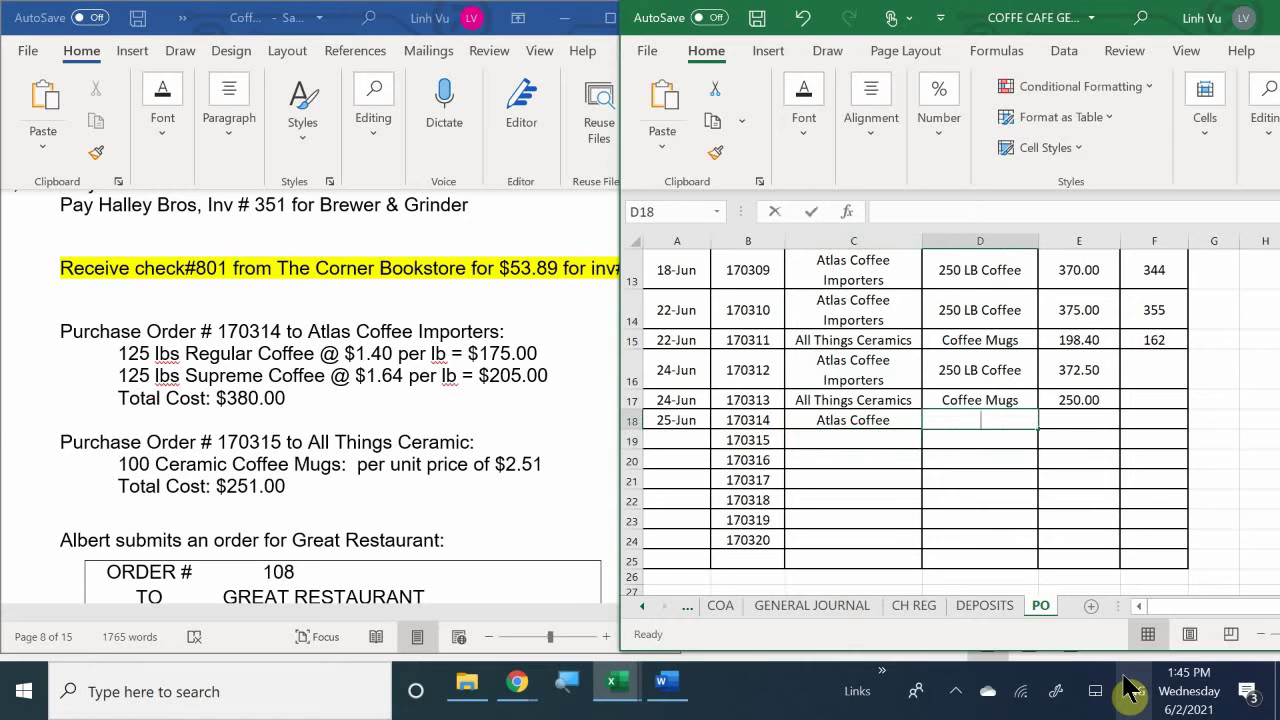
{"action": "type", "text": "="}
{"action": "key", "text": "Up"}
{"action": "key", "text": "Up"}
{"action": "key", "text": "Return"}
{"action": "key", "text": "Right"}
{"action": "key", "text": "Up"}
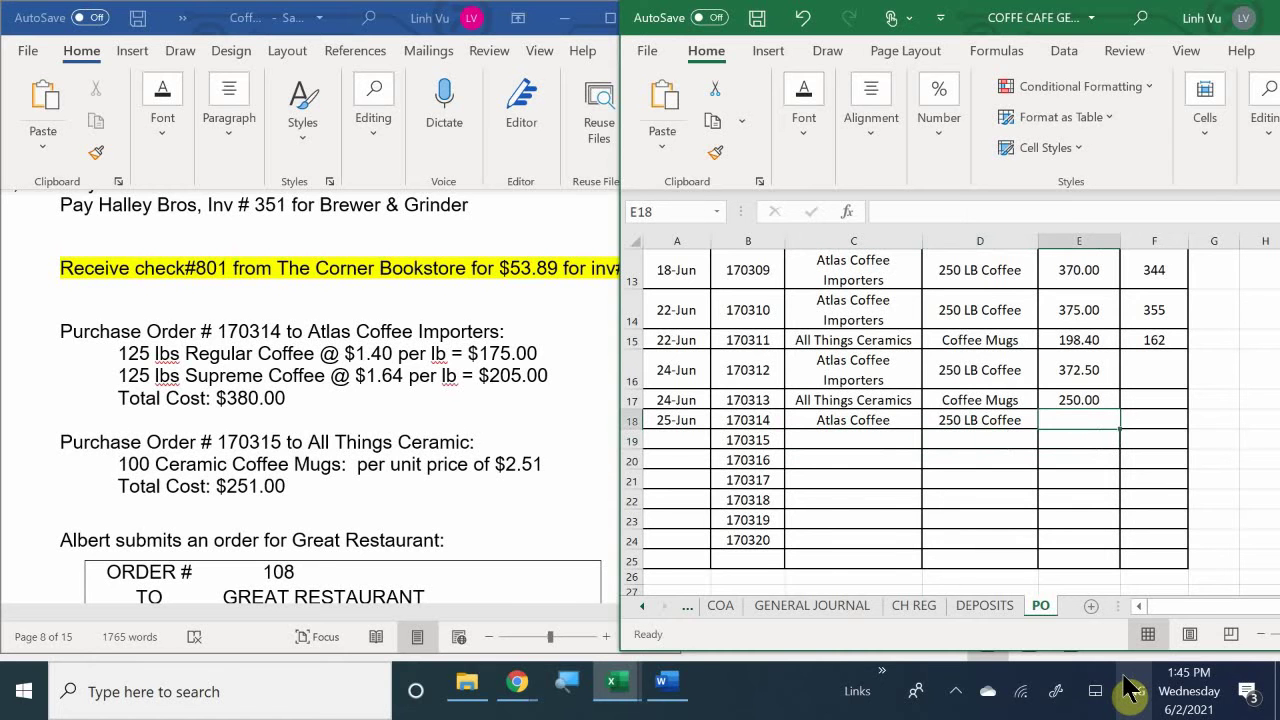
{"action": "type", "text": "380"}
{"action": "key", "text": "Return"}
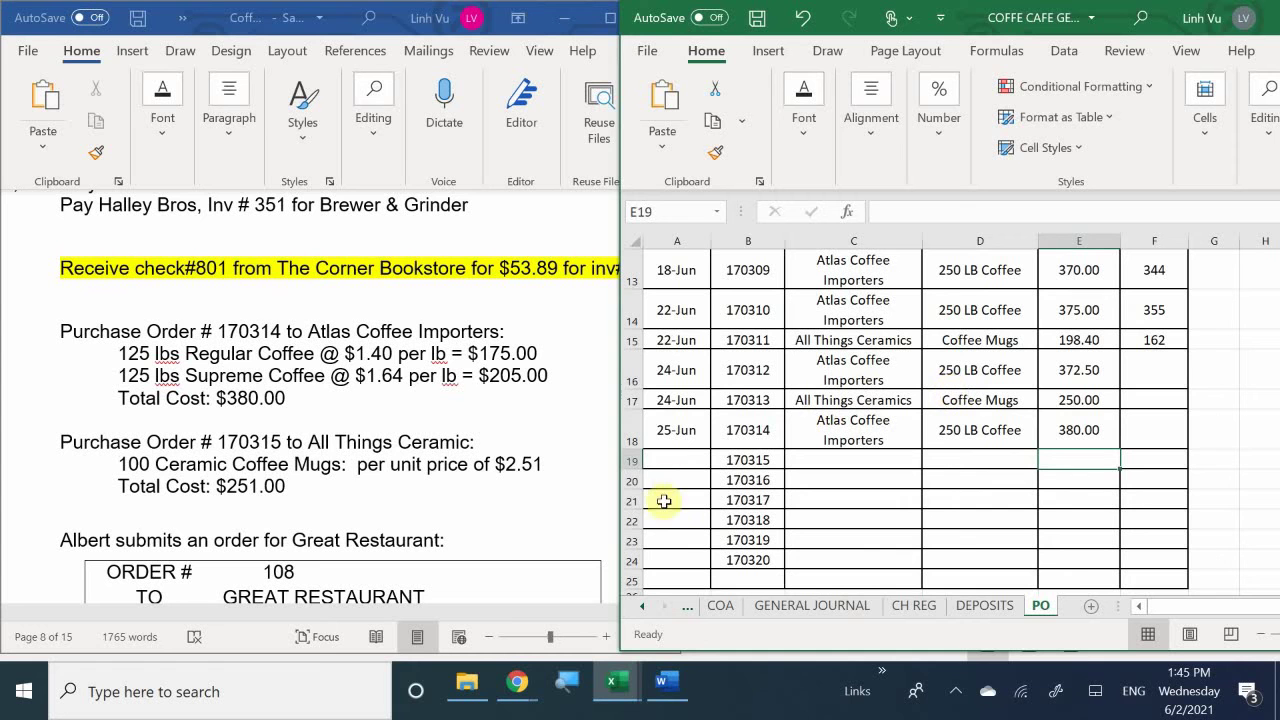
Enter the date 6/25 in A19 for the second purchase order.
{"action": "left_click", "coordinate": [684, 460]}
{"action": "type", "text": "6/"}
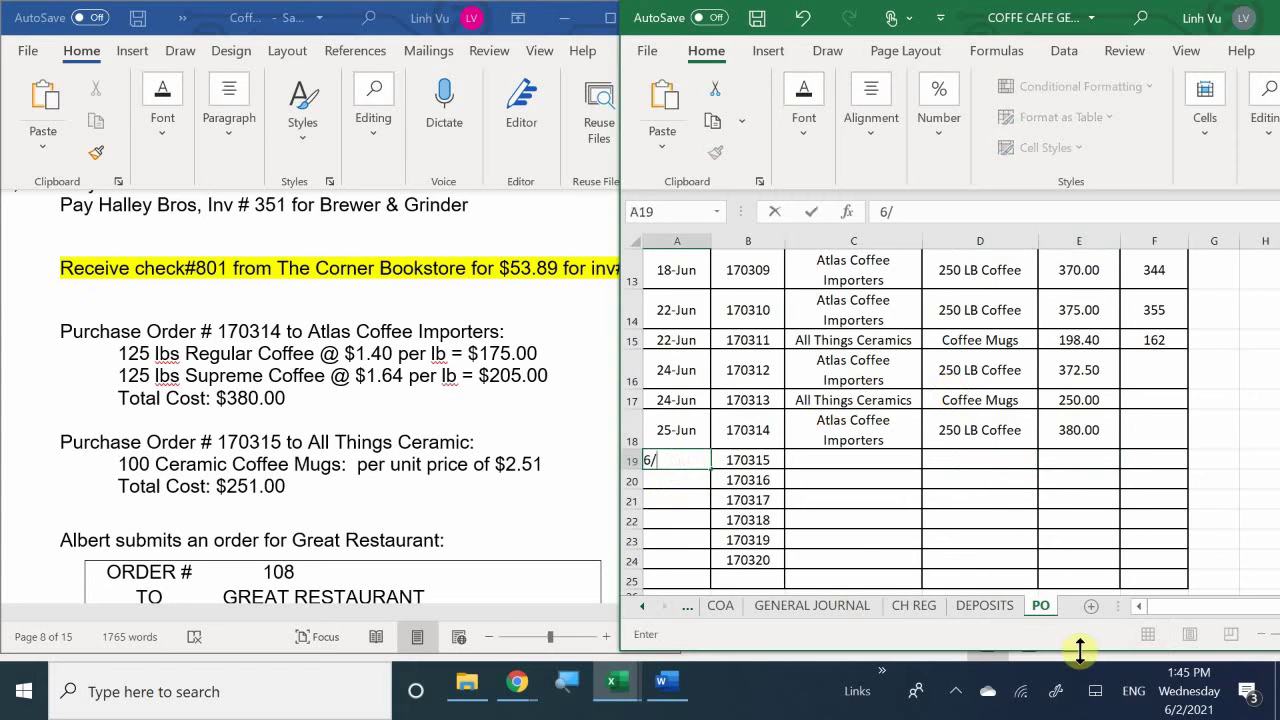
{"action": "type", "text": "25-Jun"}
{"action": "key", "text": "Return"}
{"action": "key", "text": "Right"}
{"action": "key", "text": "Up"}
Fill the vendor cell C19 with the formula =C17 for All Things Ceramics.
{"action": "key", "text": "Right"}
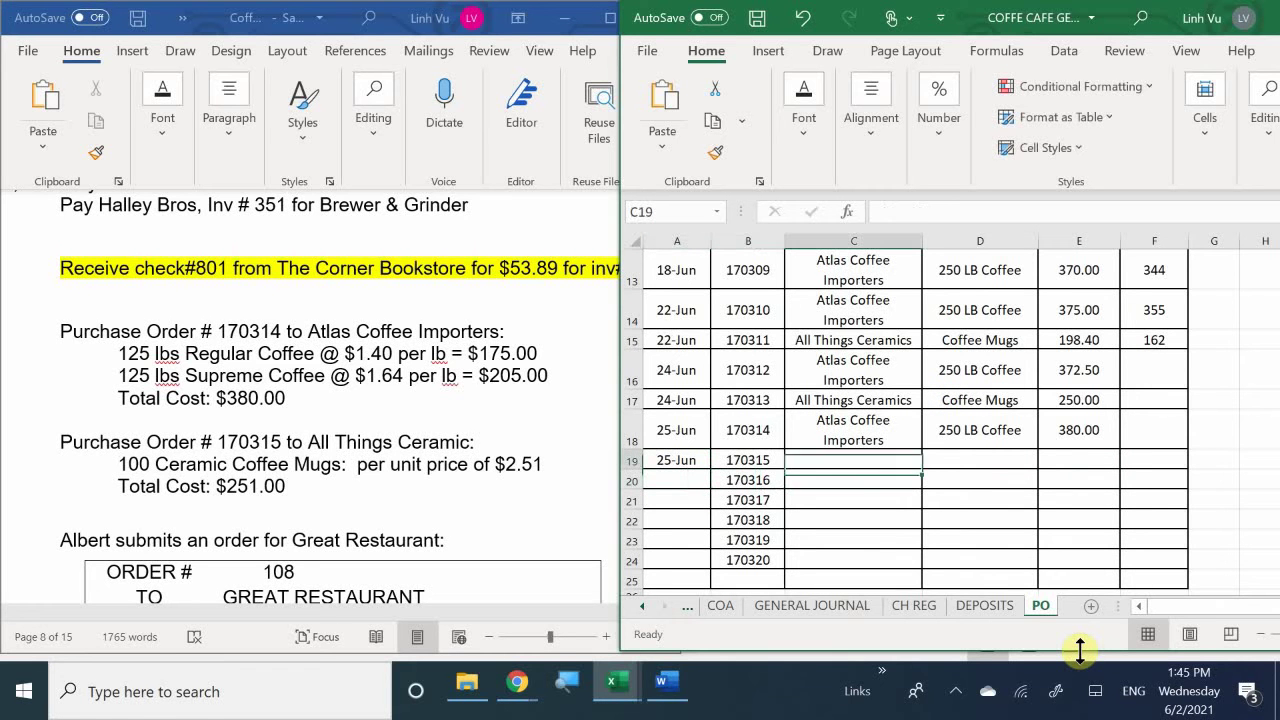
{"action": "type", "text": "="}
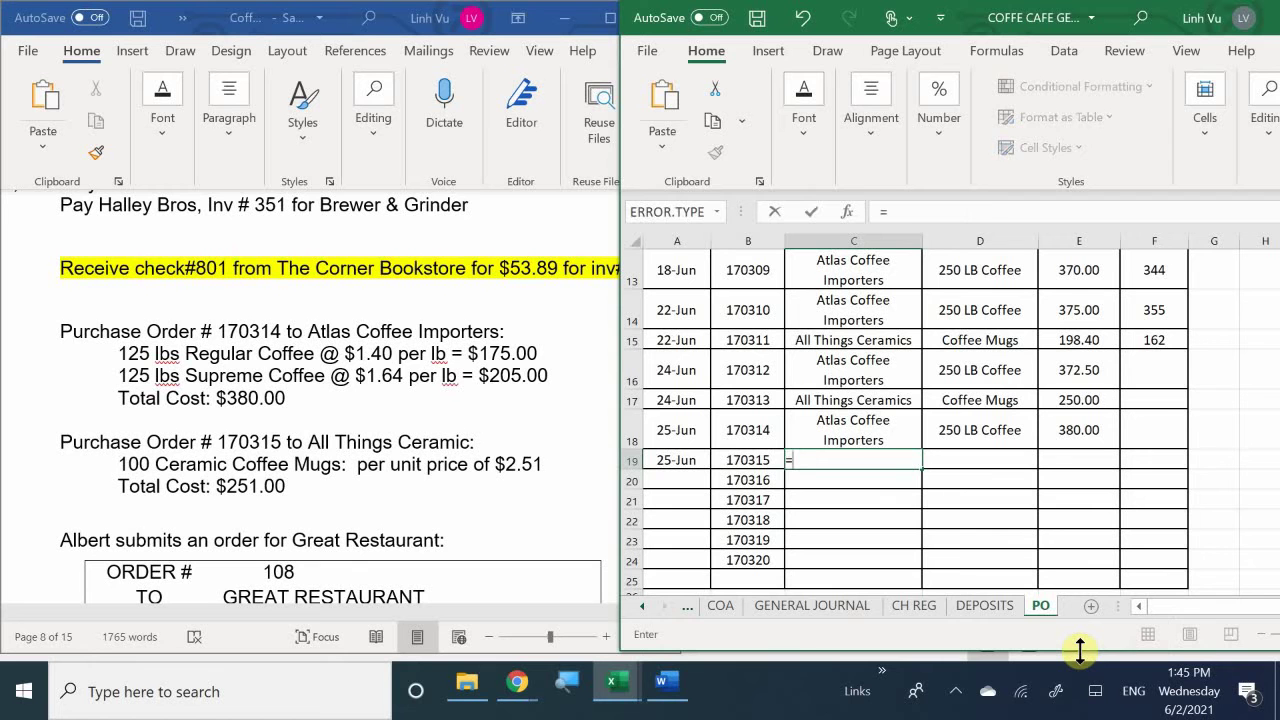
{"action": "key", "text": "Up"}
{"action": "key", "text": "Up"}
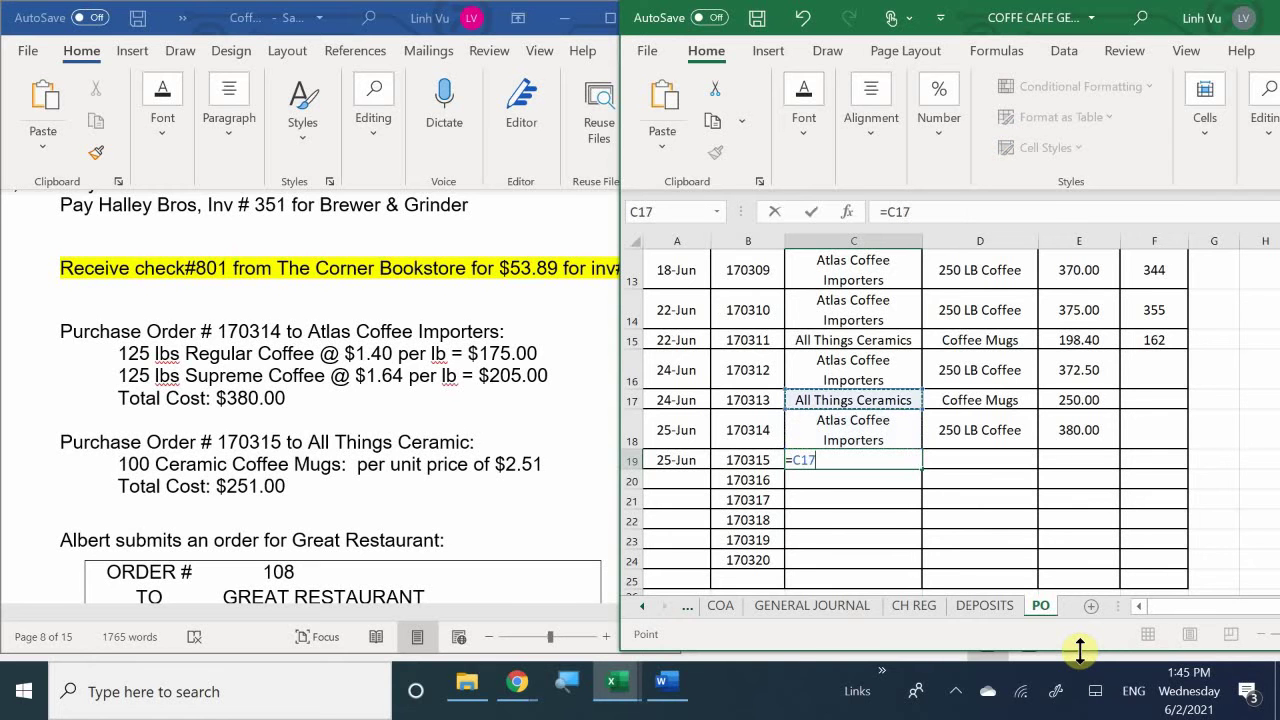
{"action": "key", "text": "Return"}
{"action": "key", "text": "Up"}
{"action": "key", "text": "Right"}
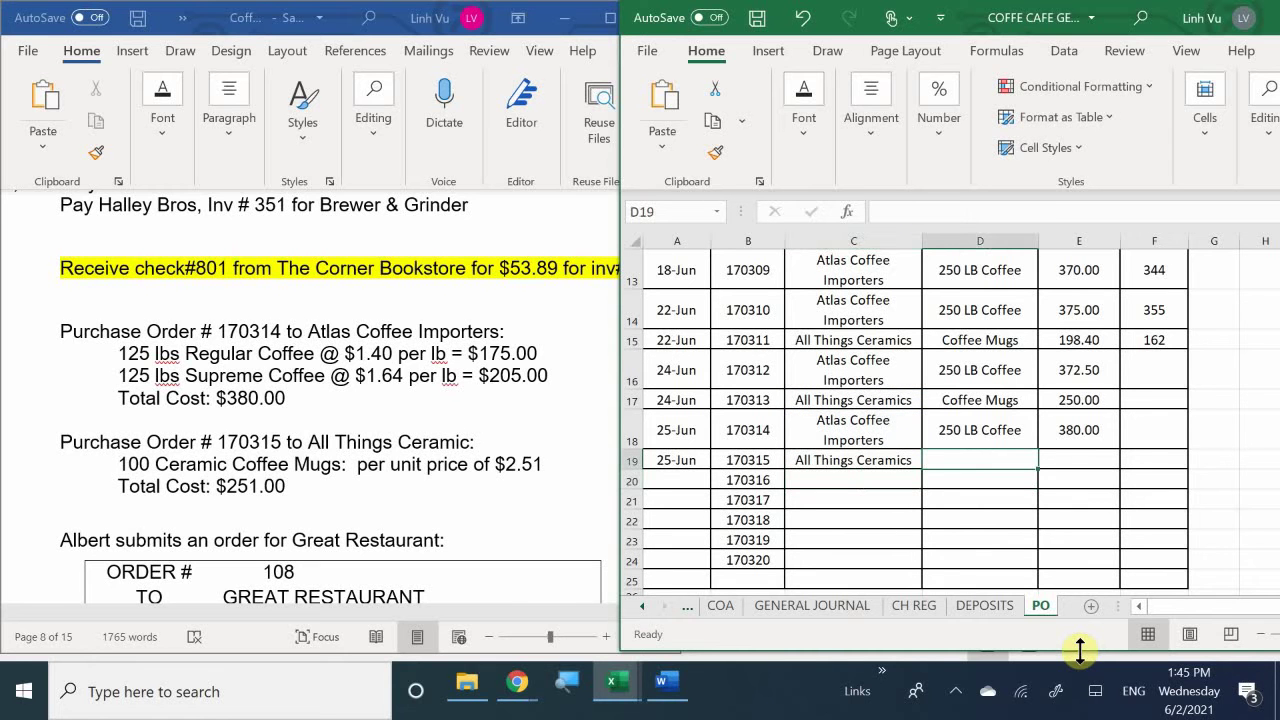
Fill D19 with the formula =D17 for Coffee Mugs and enter the order amount 251 in E19.
{"action": "type", "text": "="}
{"action": "key", "text": "Up"}
{"action": "key", "text": "Up"}
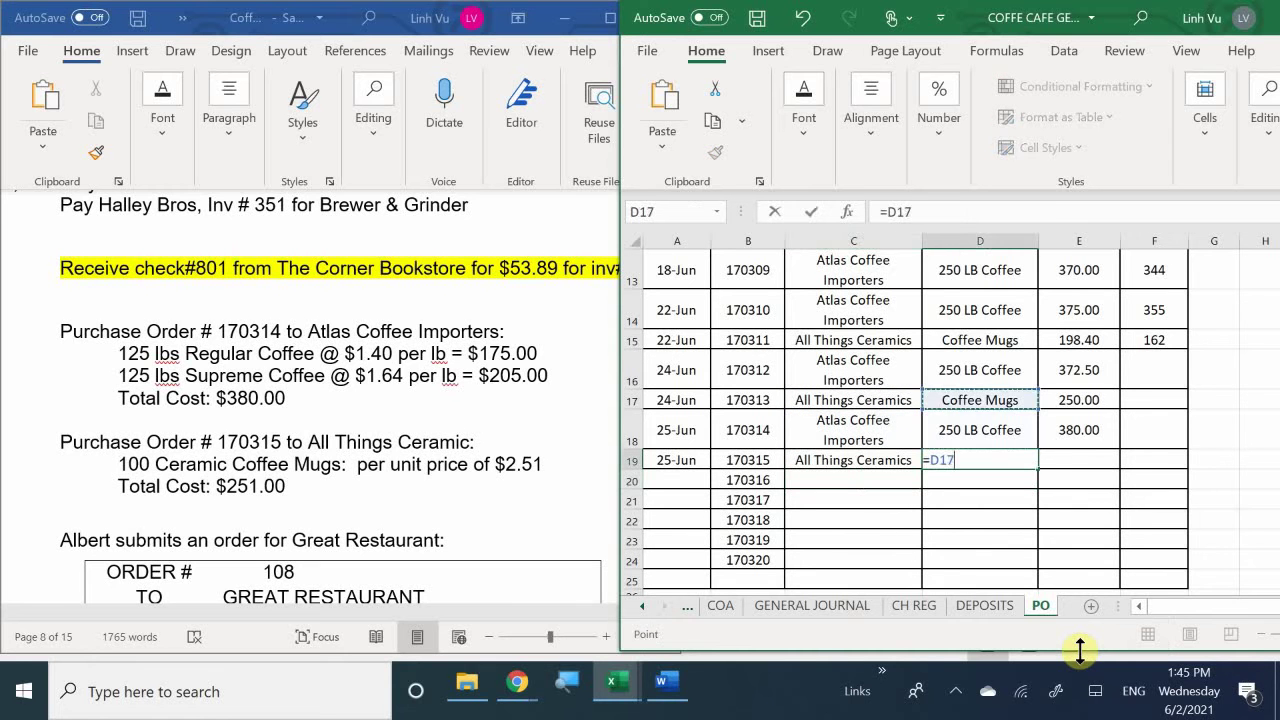
{"action": "key", "text": "Return"}
{"action": "key", "text": "Right"}
{"action": "key", "text": "Up"}
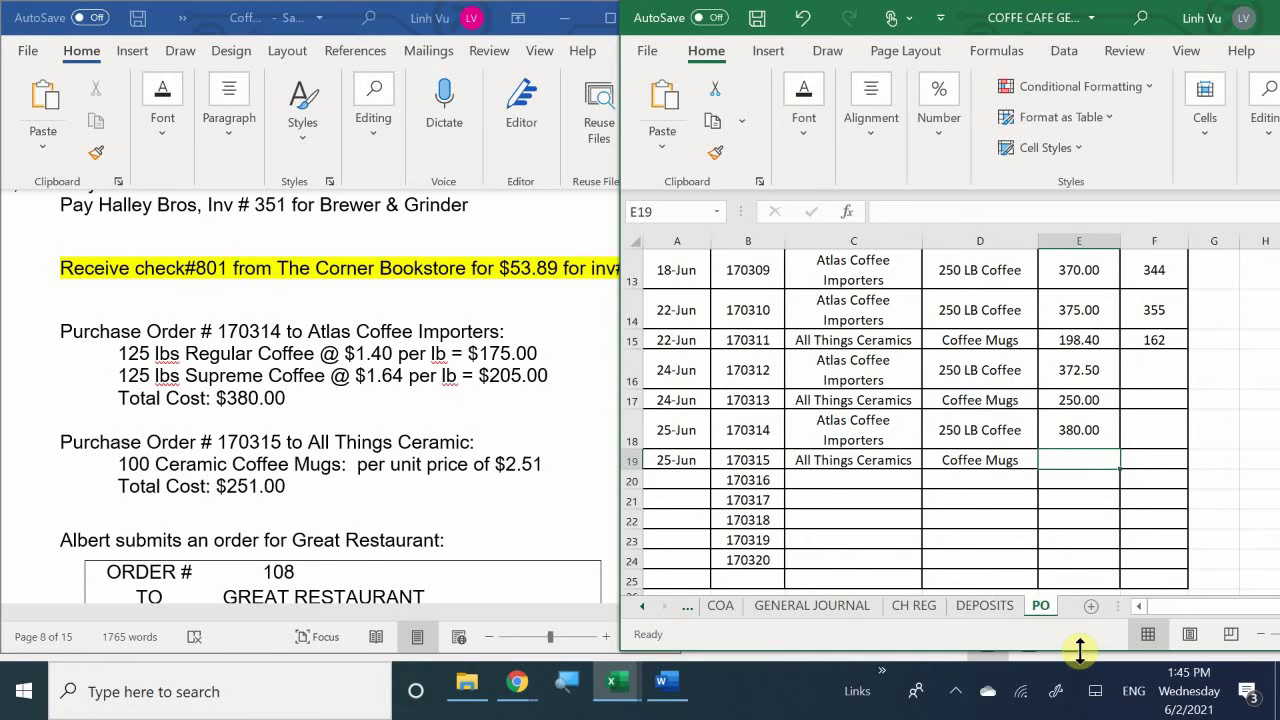
{"action": "type", "text": "251"}
{"action": "key", "text": "Return"}
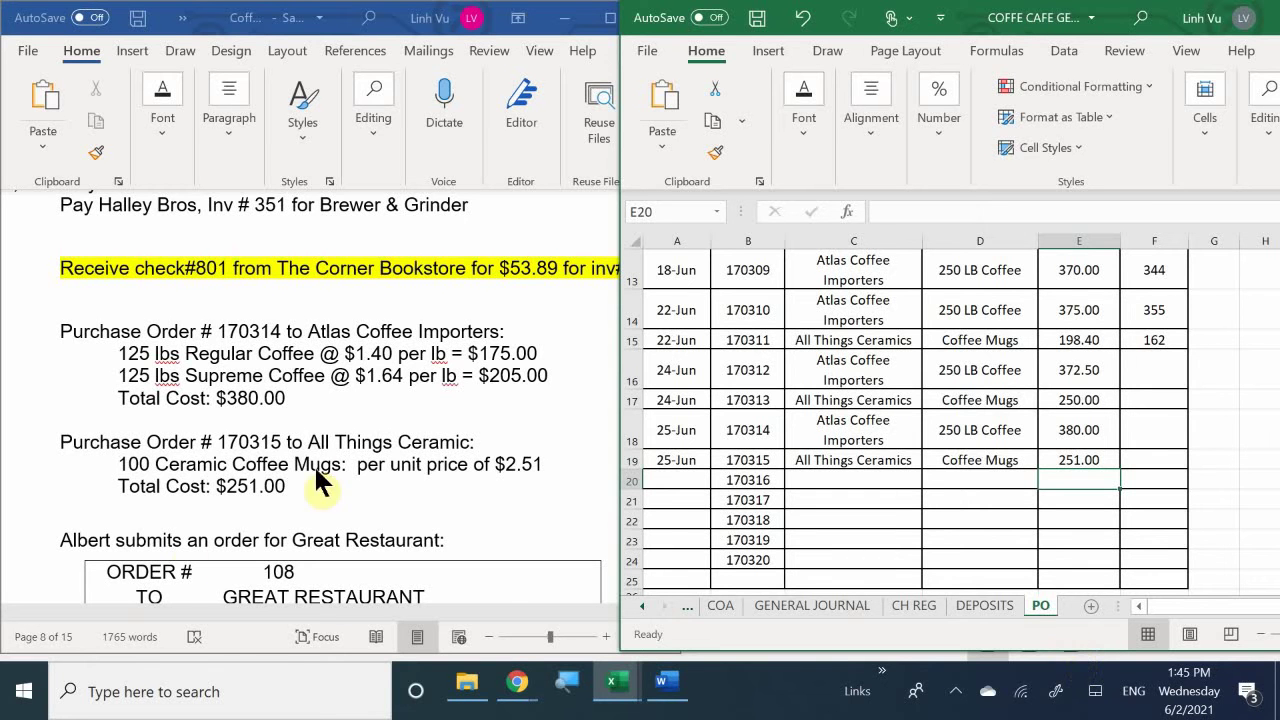
Examine order #108 for Great Restaurant in the Word instructions, including its items, terms, delivery and estimated total due.
{"action": "left_click", "coordinate": [356, 443]}
{"action": "scroll", "coordinate": [356, 443], "scroll_direction": "down", "scroll_amount": 3}
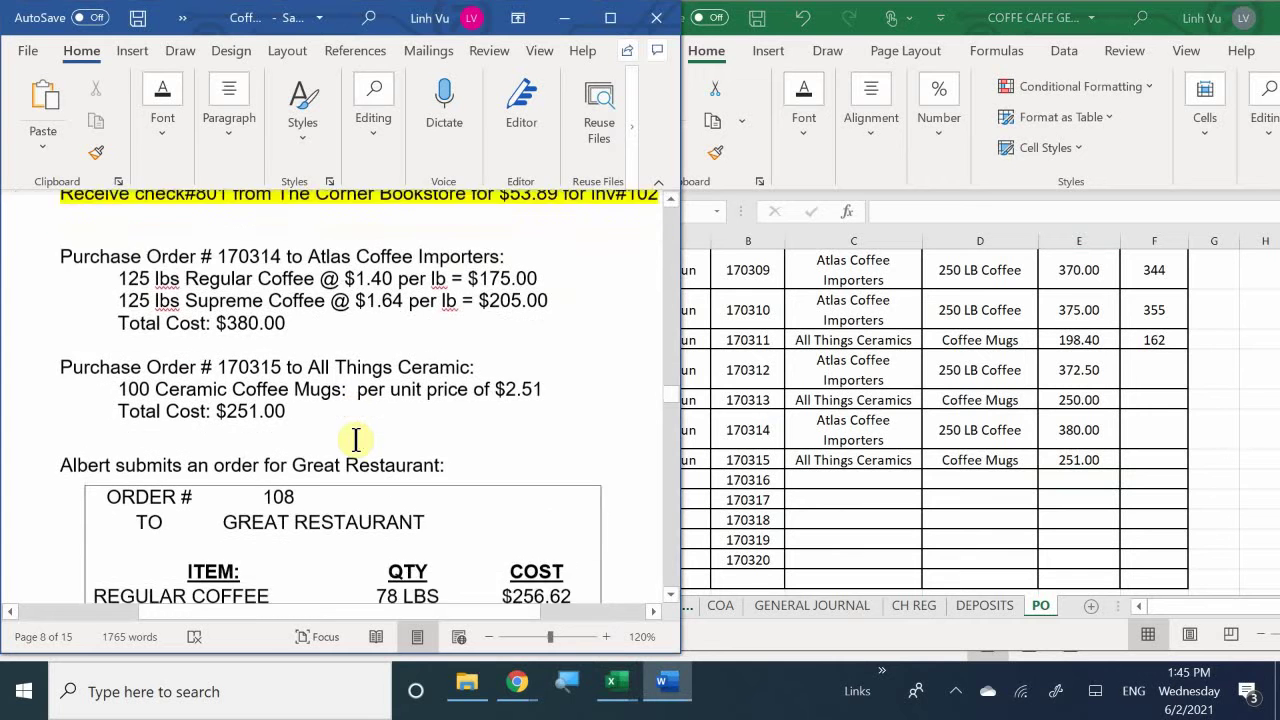
{"action": "scroll", "coordinate": [356, 440], "scroll_direction": "down", "scroll_amount": 5}
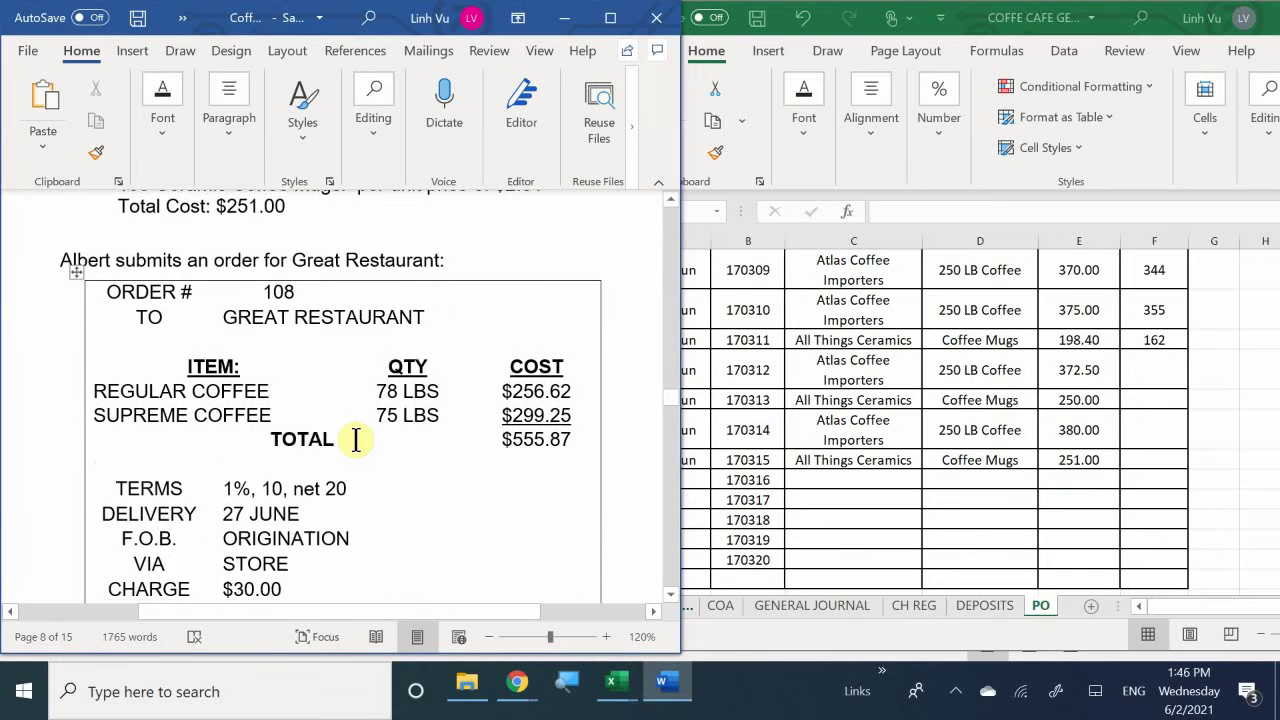
{"action": "scroll", "coordinate": [357, 440], "scroll_direction": "down", "scroll_amount": 1}
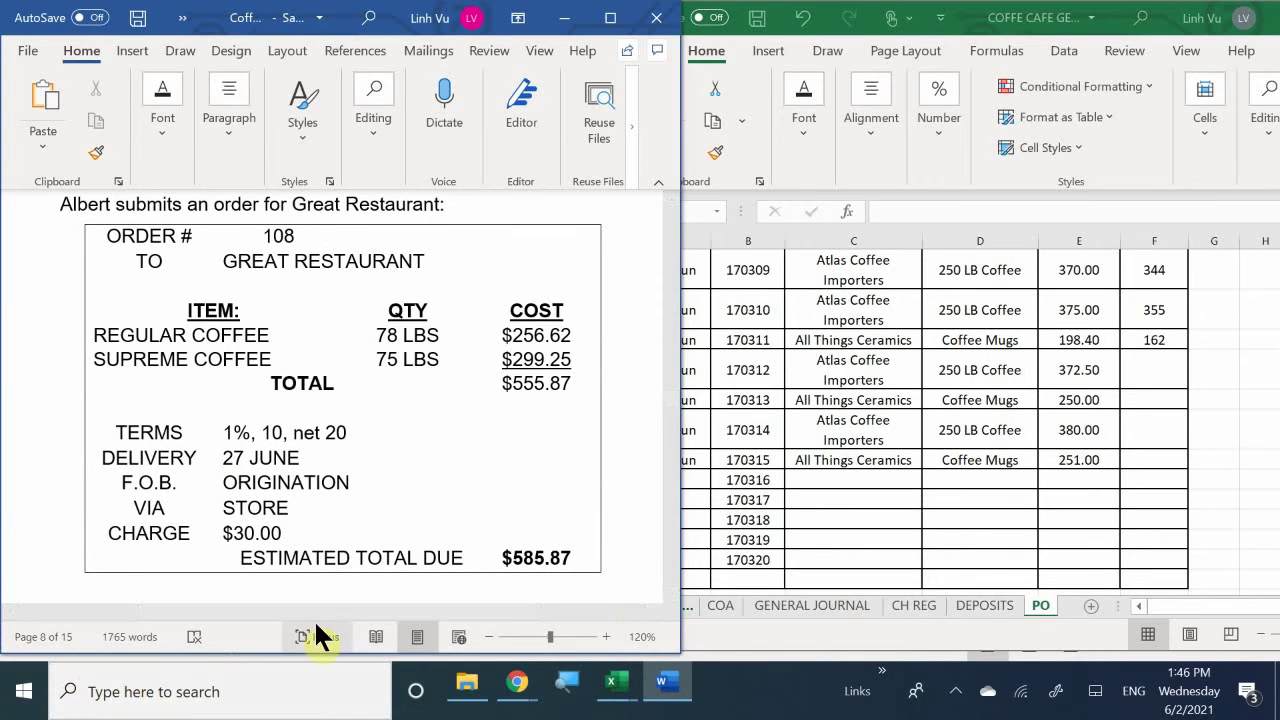
{"action": "left_click_drag", "start_coordinate": [259, 611], "coordinate": [283, 619]}
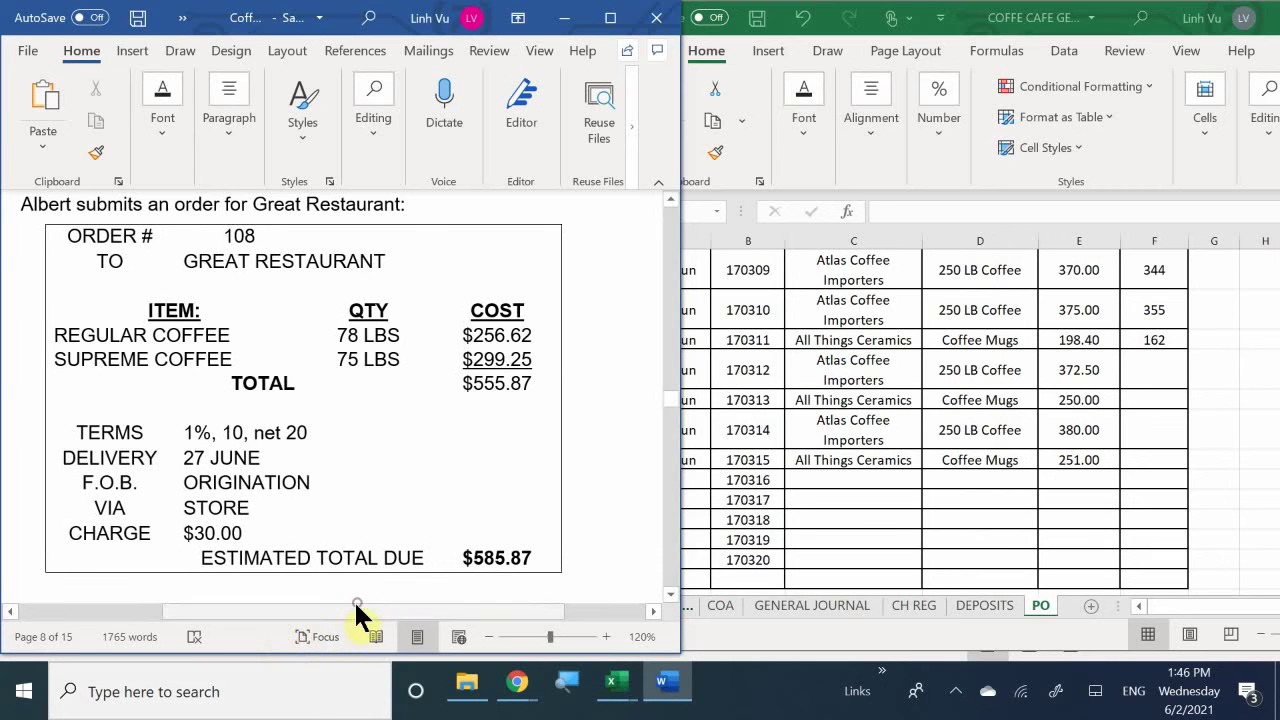
{"action": "left_click_drag", "start_coordinate": [351, 612], "coordinate": [332, 614]}
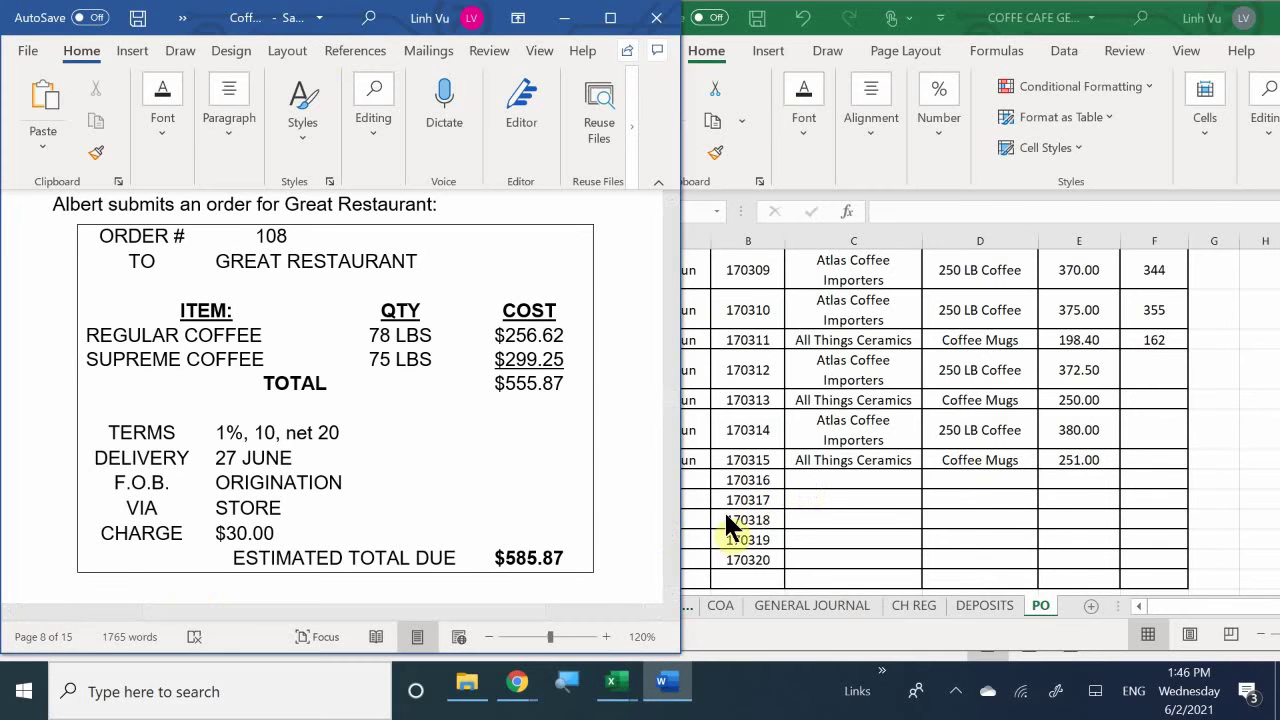
On the Commissions Expense sheet of the subsidiary ledger workbook, fill B12 with a formula referencing the Great Restaurant customer name in B8.
{"action": "mouse_move", "coordinate": [615, 685]}
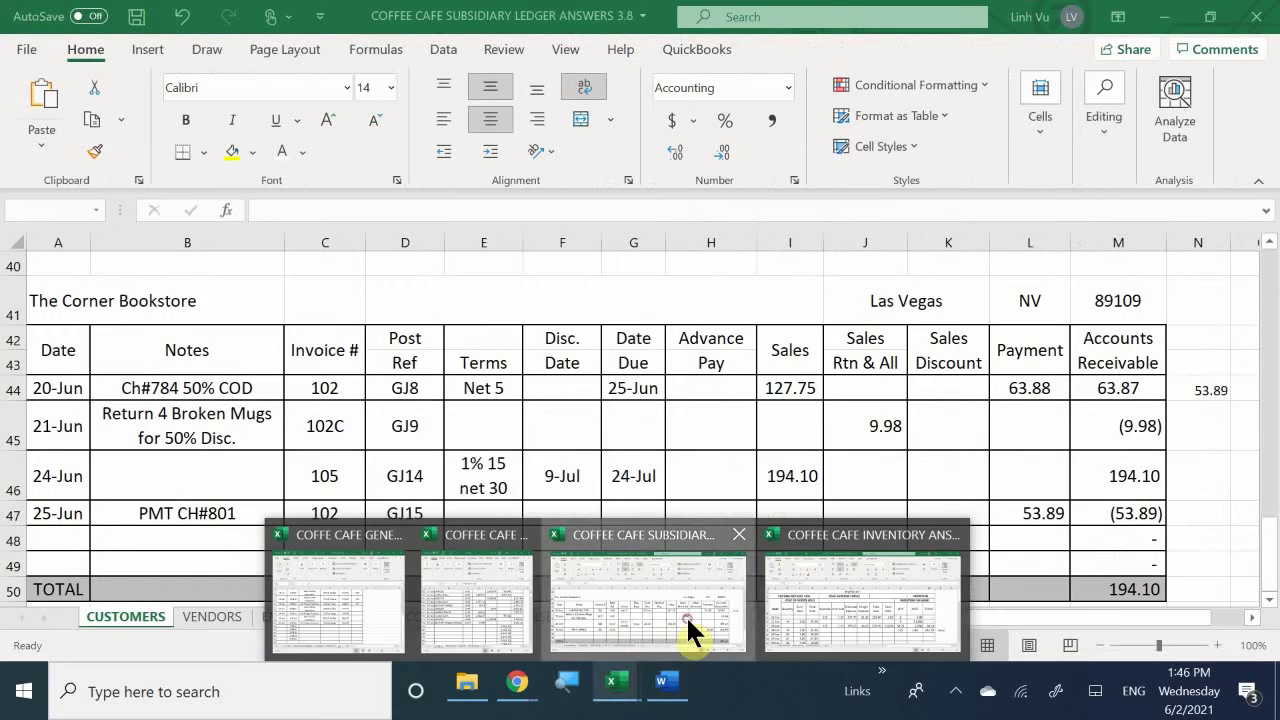
{"action": "left_click", "coordinate": [686, 617]}
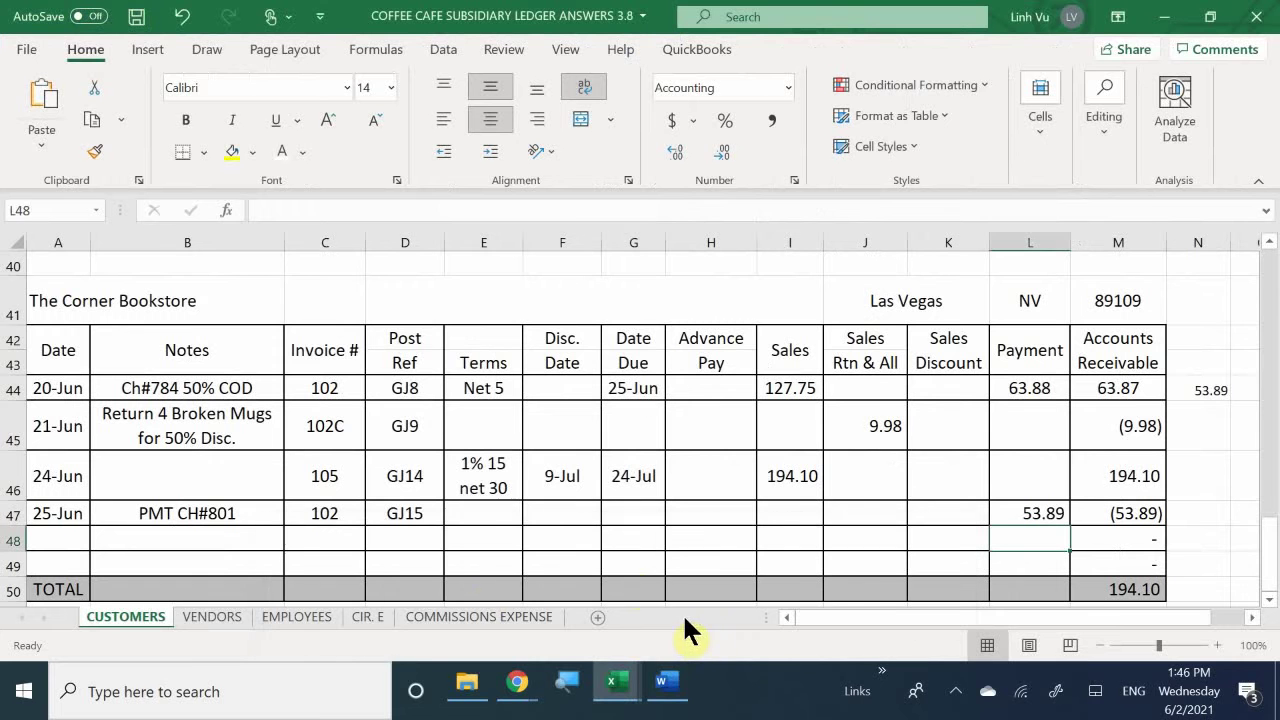
{"action": "left_click", "coordinate": [442, 617]}
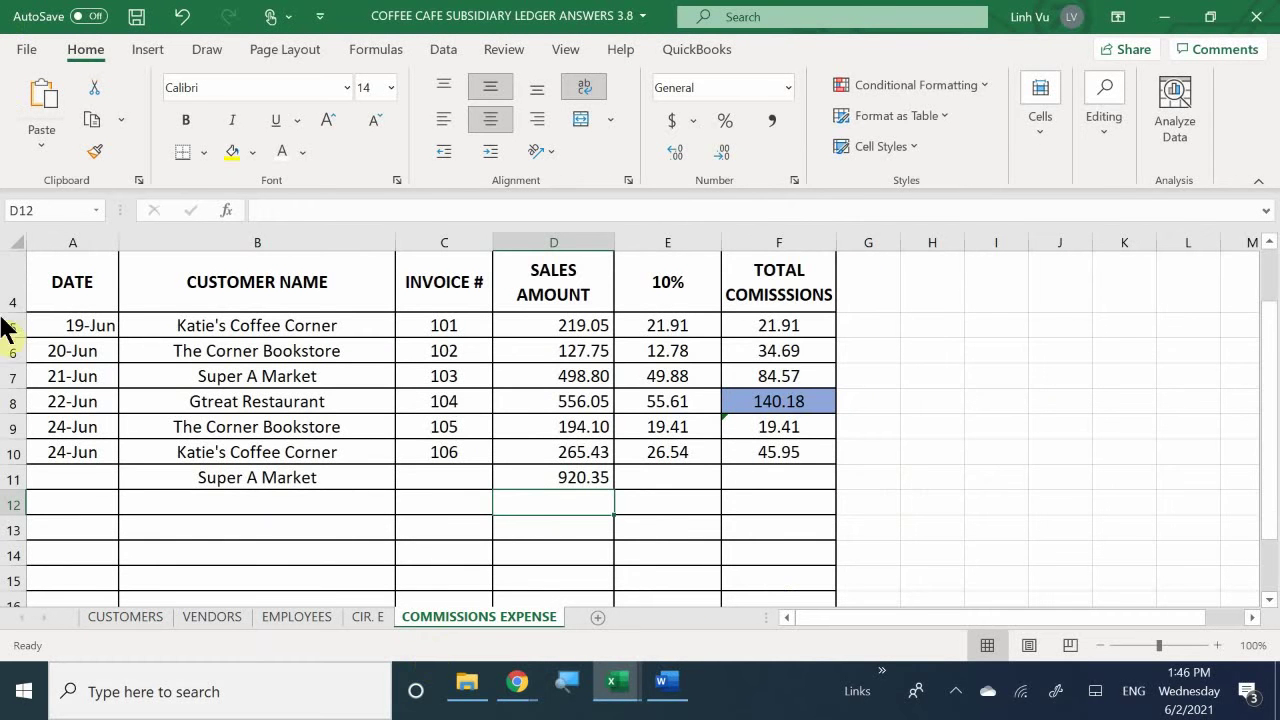
{"action": "left_click", "coordinate": [214, 496]}
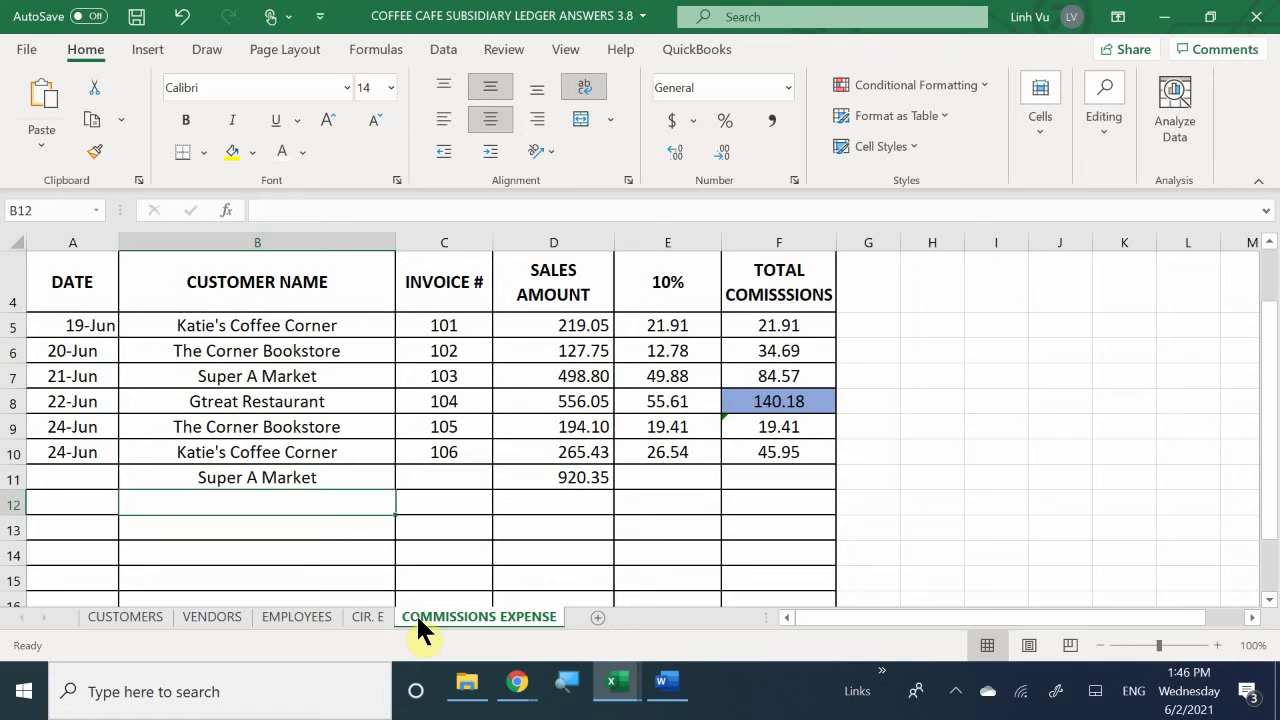
{"action": "type", "text": "Gr"}
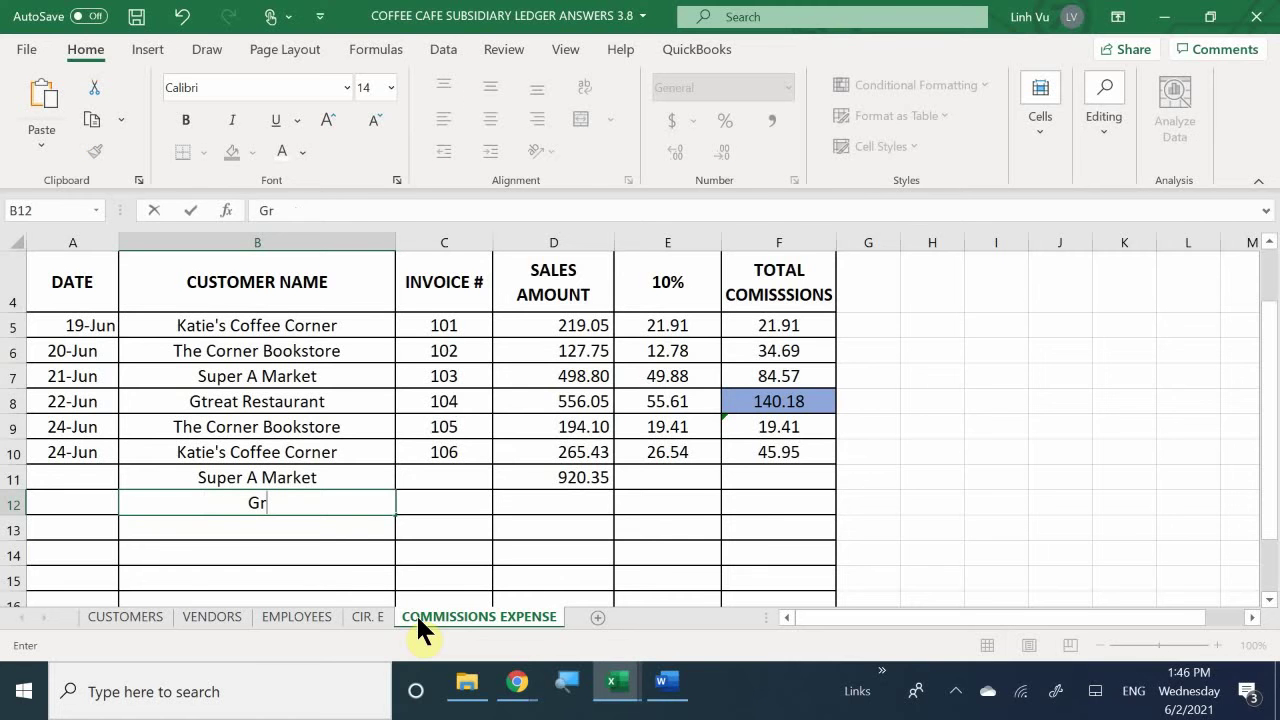
{"action": "key", "text": "BackSpace"}
{"action": "key", "text": "BackSpace"}
{"action": "type", "text": "="}
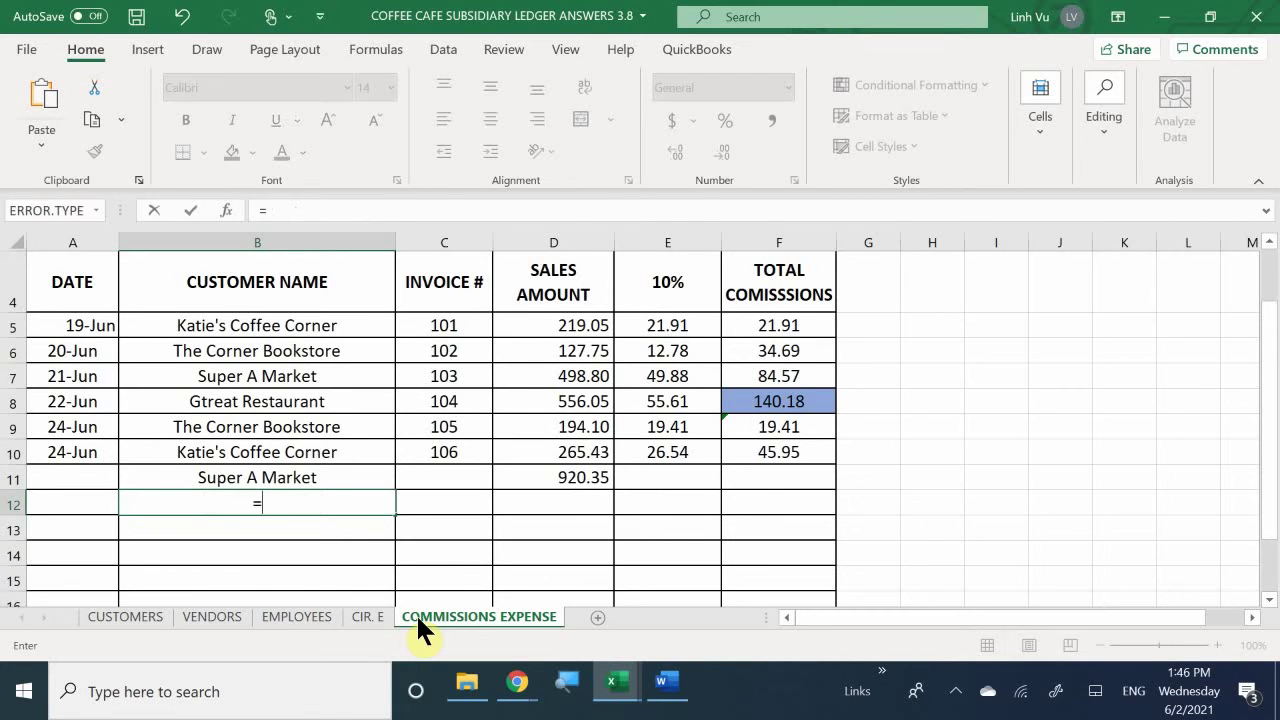
{"action": "key", "text": "Up"}
{"action": "key", "text": "Up"}
{"action": "key", "text": "Up"}
{"action": "key", "text": "Up"}
{"action": "key", "text": "Return"}
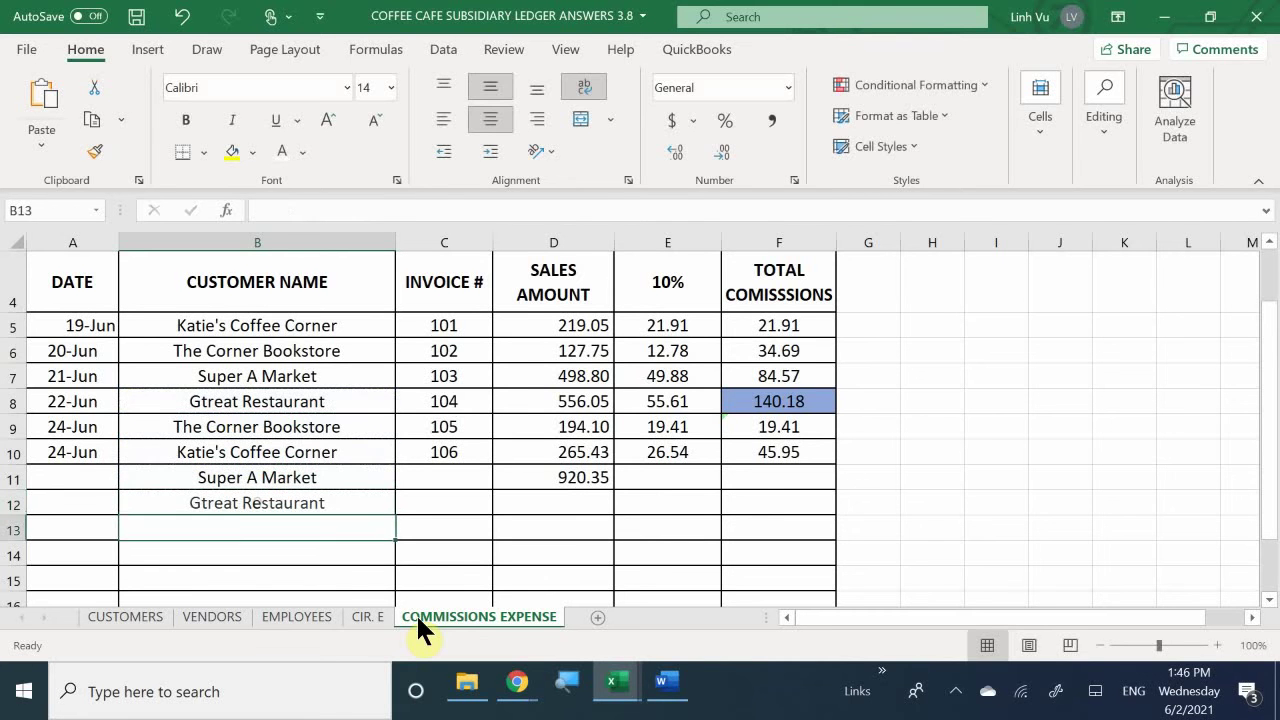
Enter the sales amount 585.87 in D12 and apply comma number style to the amount and commission columns from row 12 down.
{"action": "key", "text": "Right"}
{"action": "key", "text": "Up"}
{"action": "key", "text": "Right"}
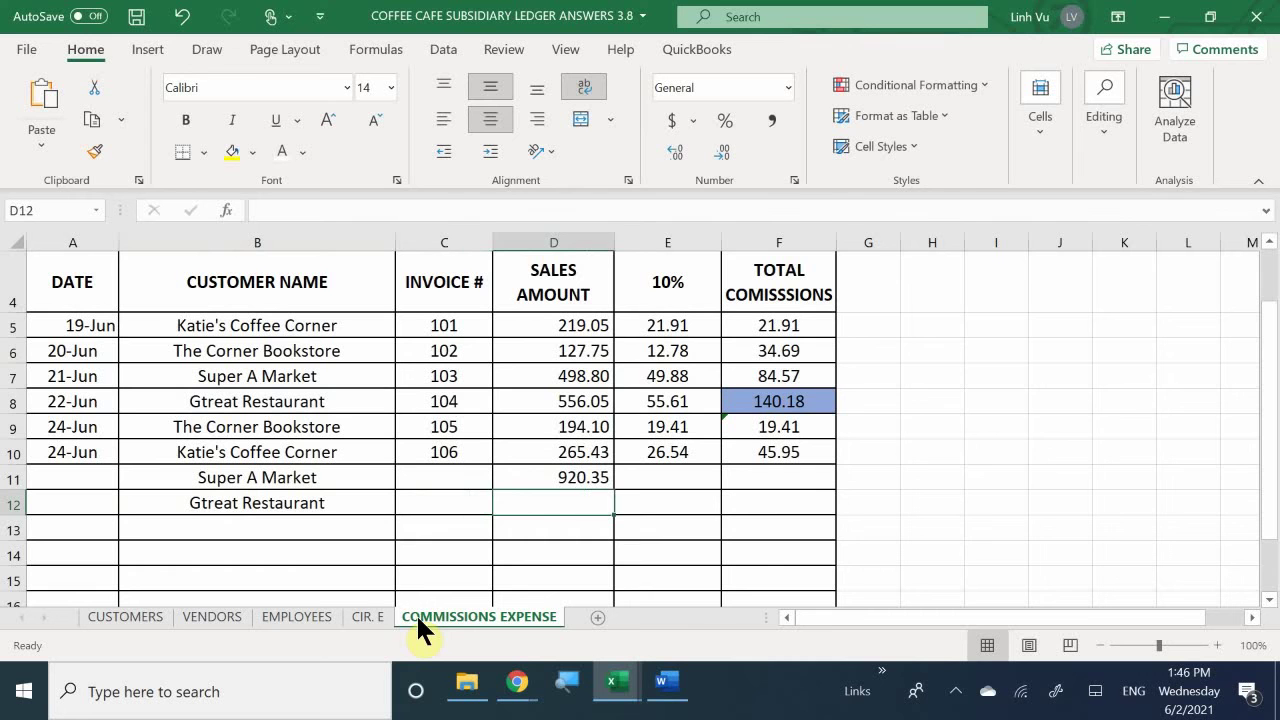
{"action": "type", "text": "585."}
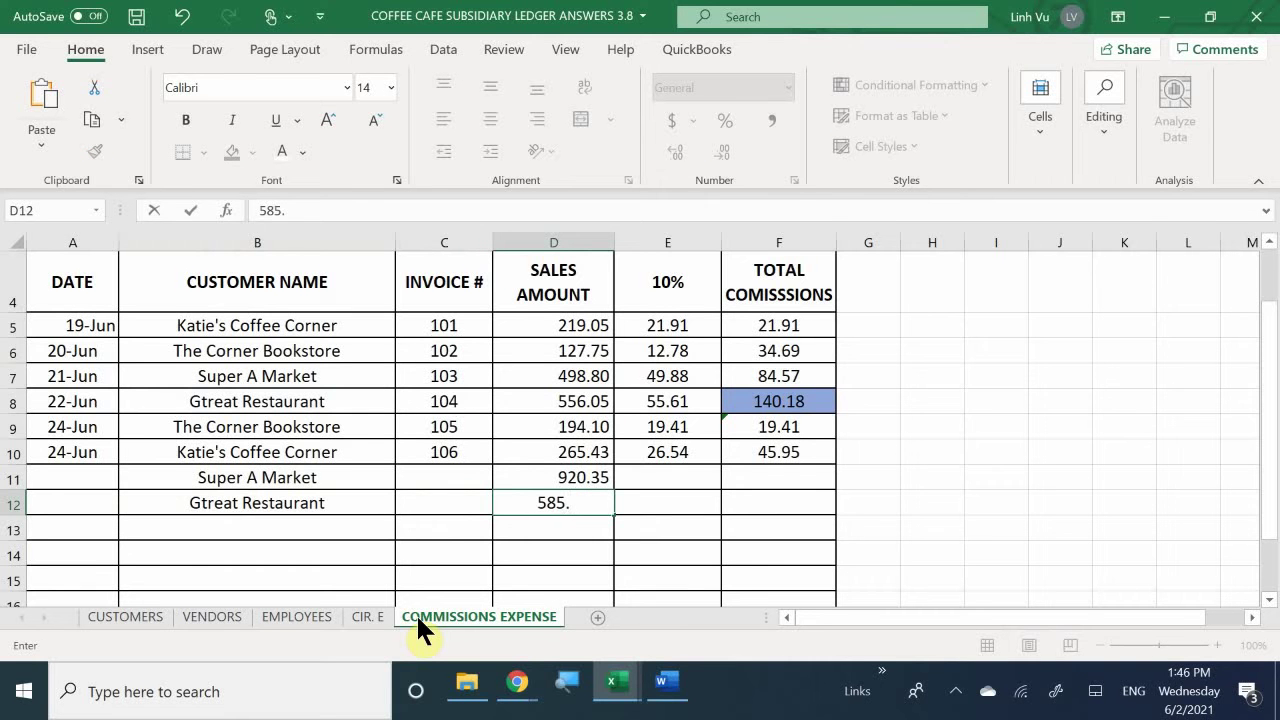
{"action": "type", "text": "87"}
{"action": "key", "text": "Return"}
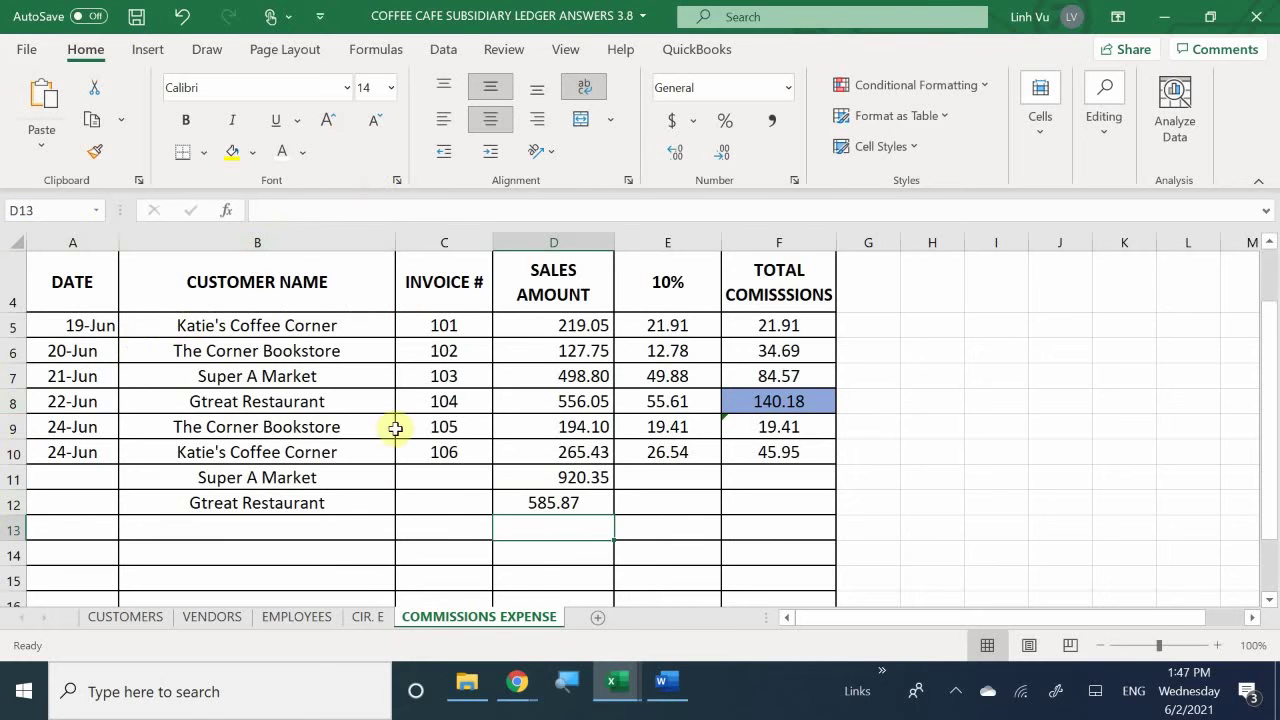
{"action": "left_click_drag", "start_coordinate": [549, 503], "coordinate": [763, 597]}
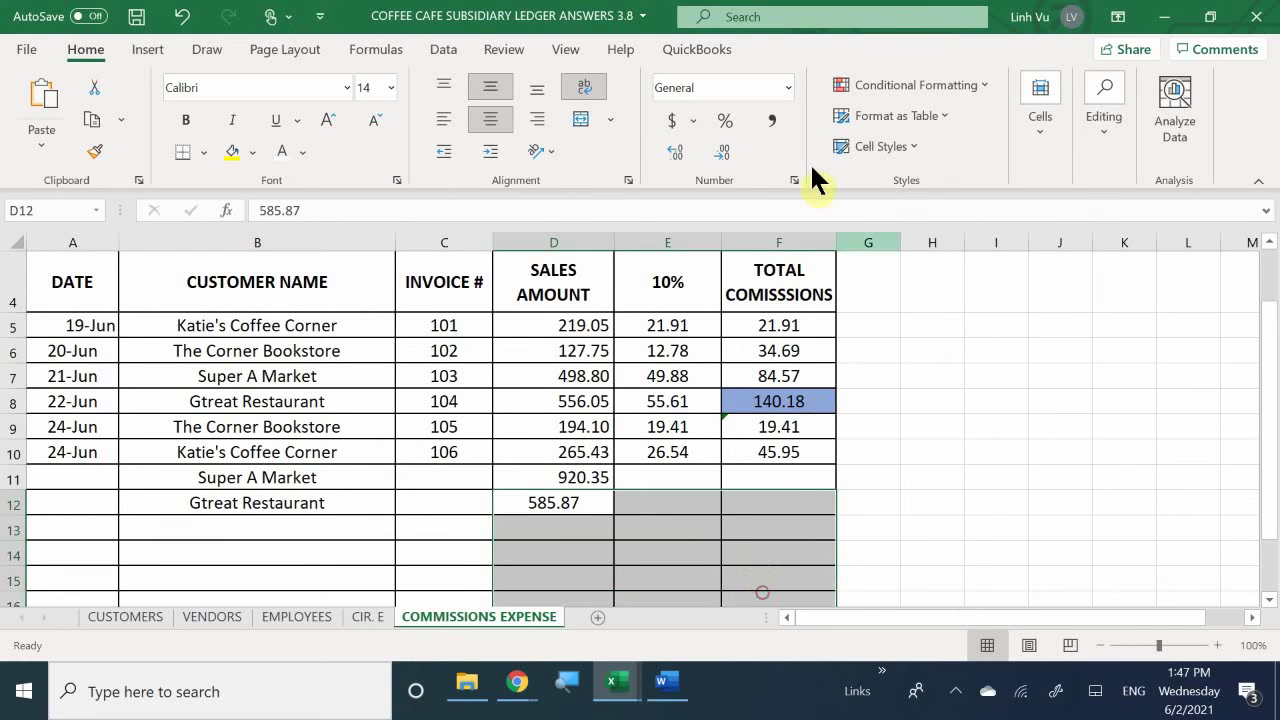
{"action": "left_click", "coordinate": [777, 119]}
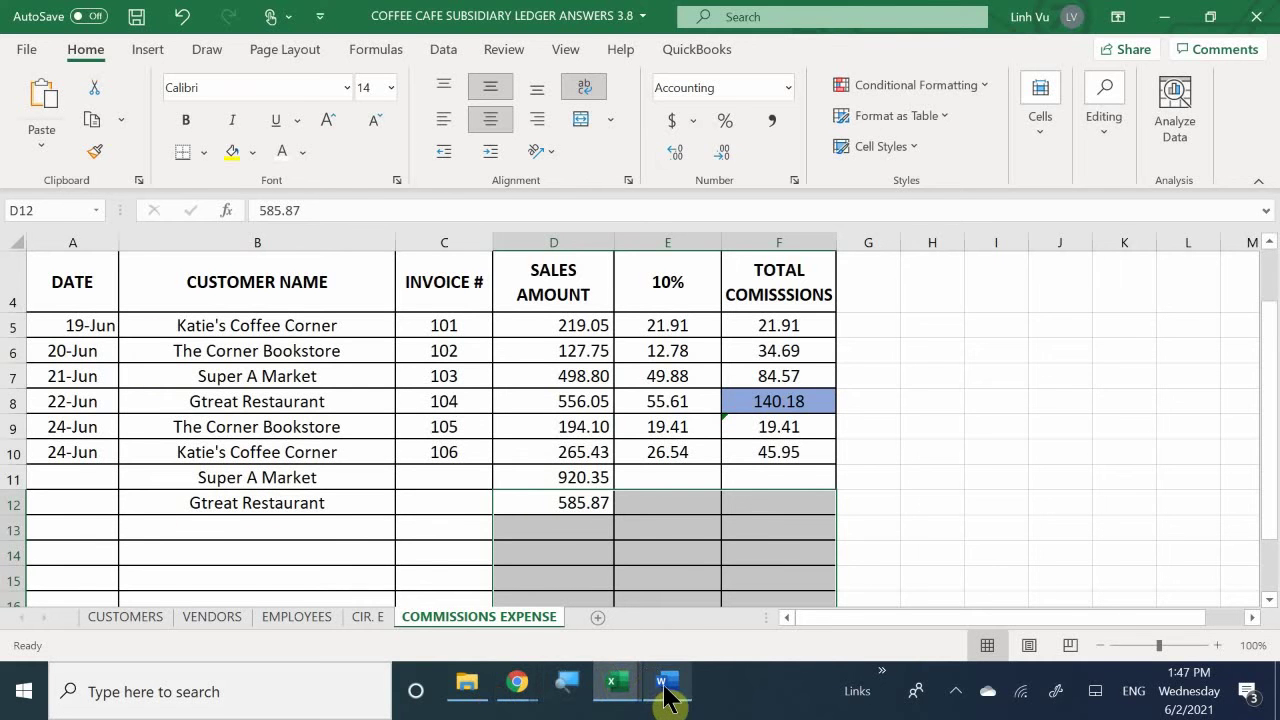
Return to the Word instructions beside the general ledger workbook and examine the Tuesday daily sales summary following the Great Restaurant order.
{"action": "mouse_move", "coordinate": [672, 678]}
{"action": "mouse_move", "coordinate": [668, 645]}
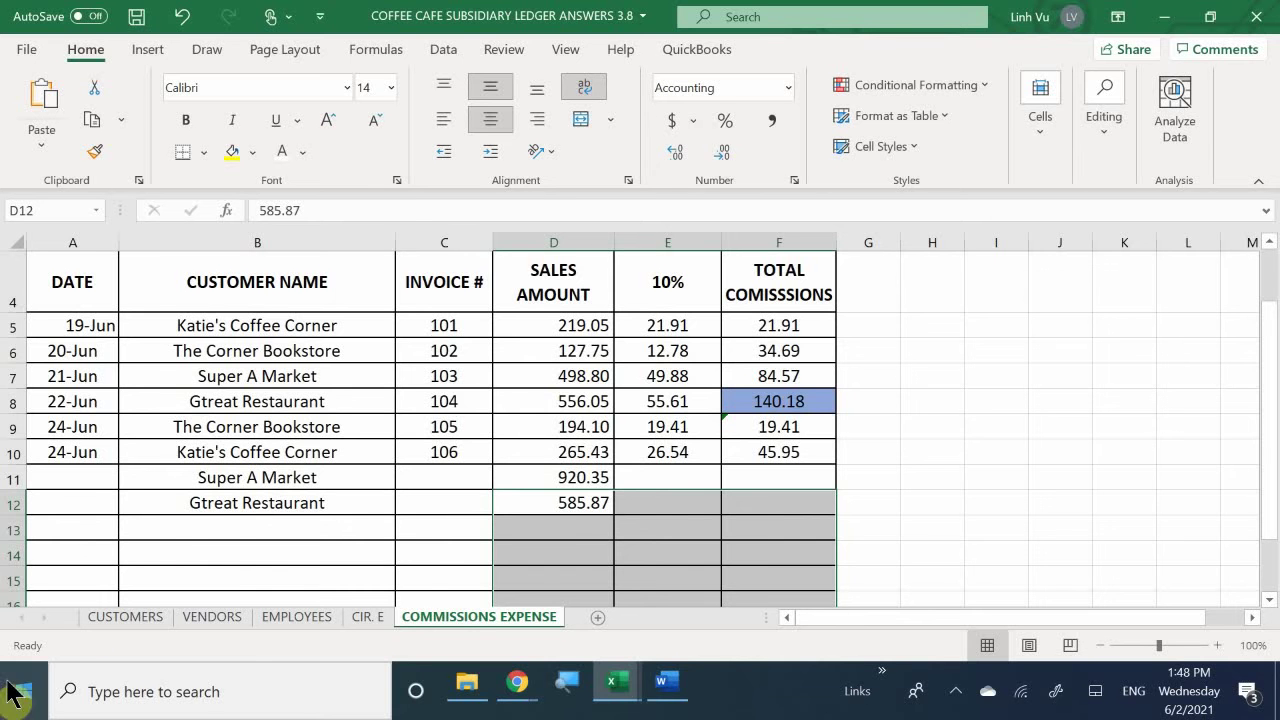
{"action": "left_click", "coordinate": [667, 686]}
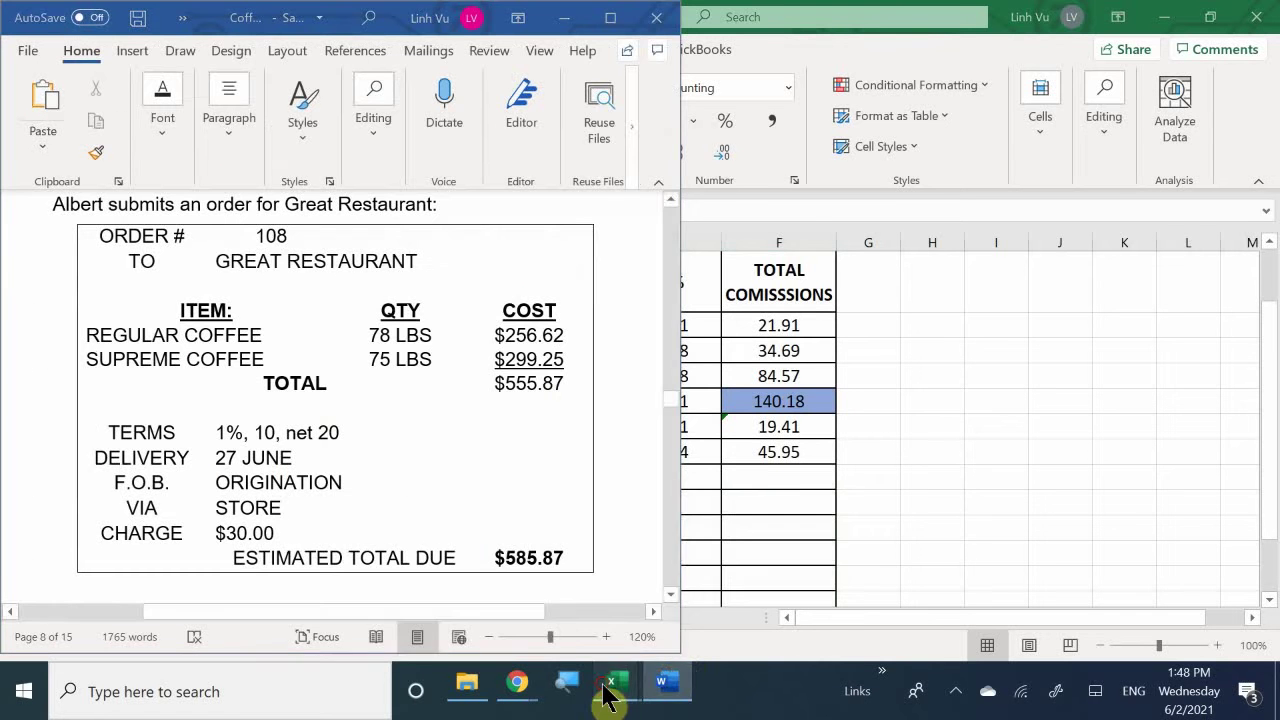
{"action": "mouse_move", "coordinate": [614, 686]}
{"action": "left_click", "coordinate": [382, 620]}
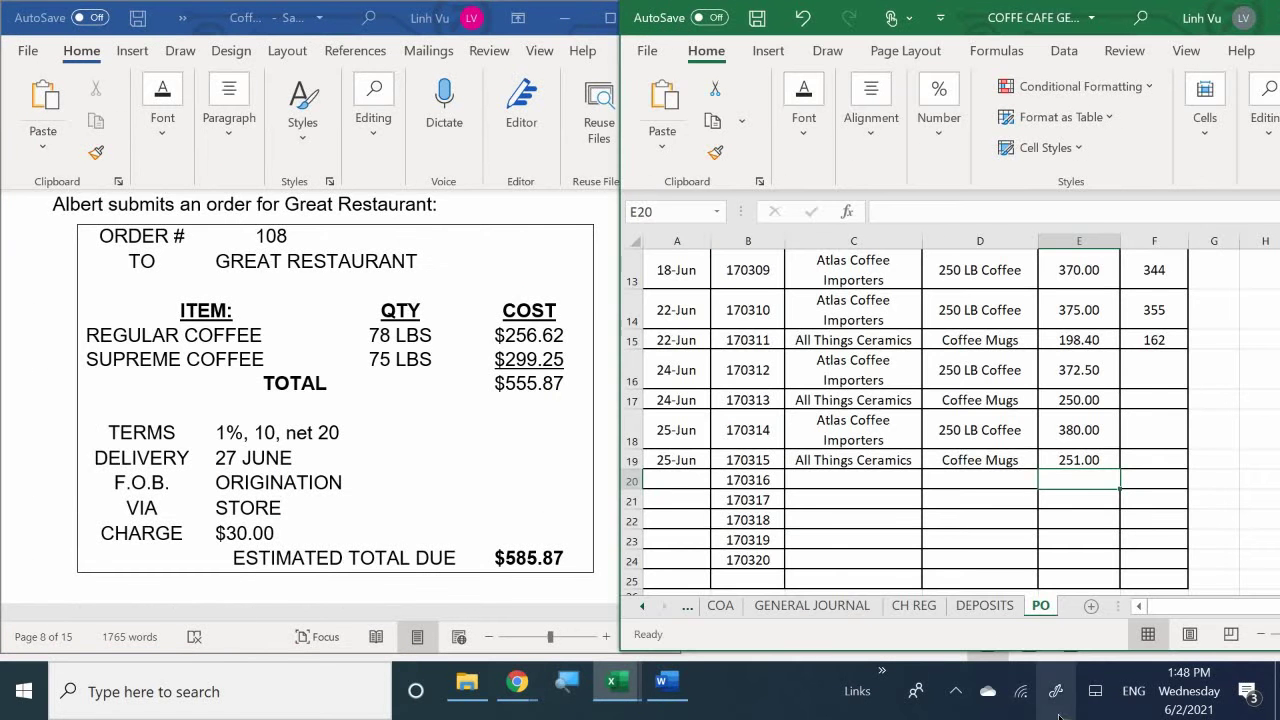
{"action": "left_click", "coordinate": [346, 486]}
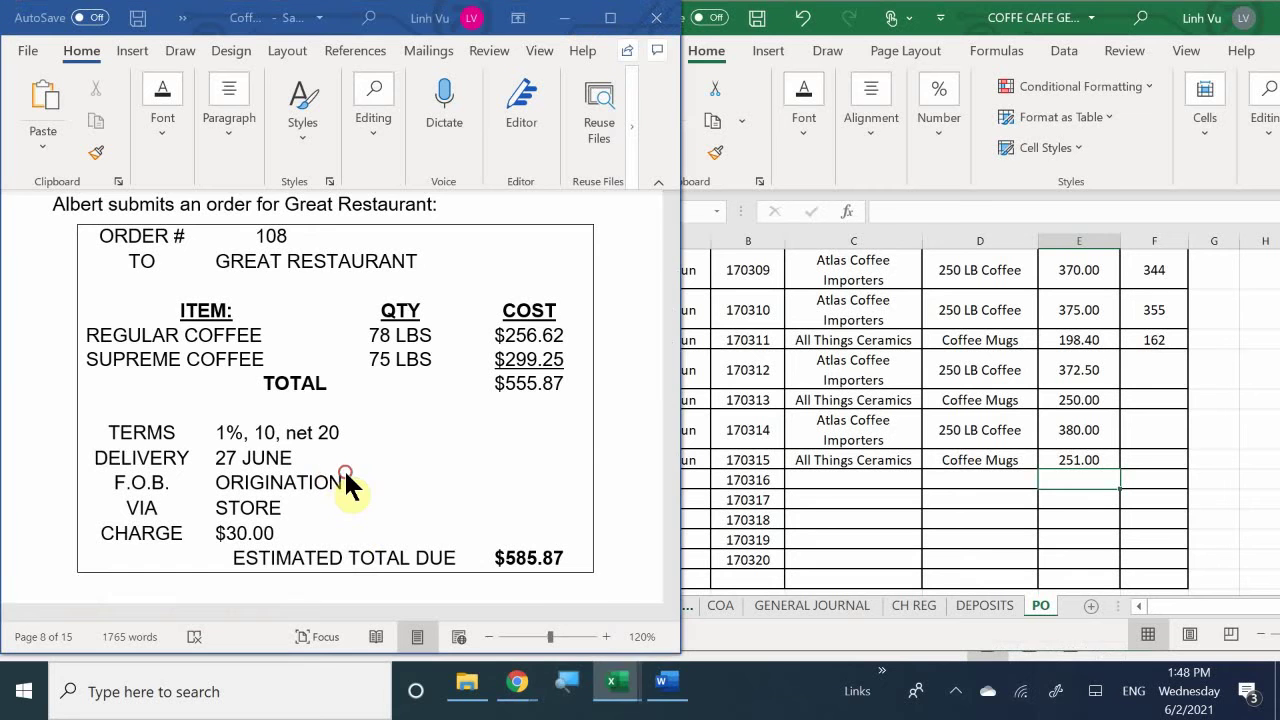
{"action": "scroll", "coordinate": [346, 486], "scroll_direction": "down", "scroll_amount": 3}
{"action": "scroll", "coordinate": [347, 480], "scroll_direction": "down", "scroll_amount": 8}
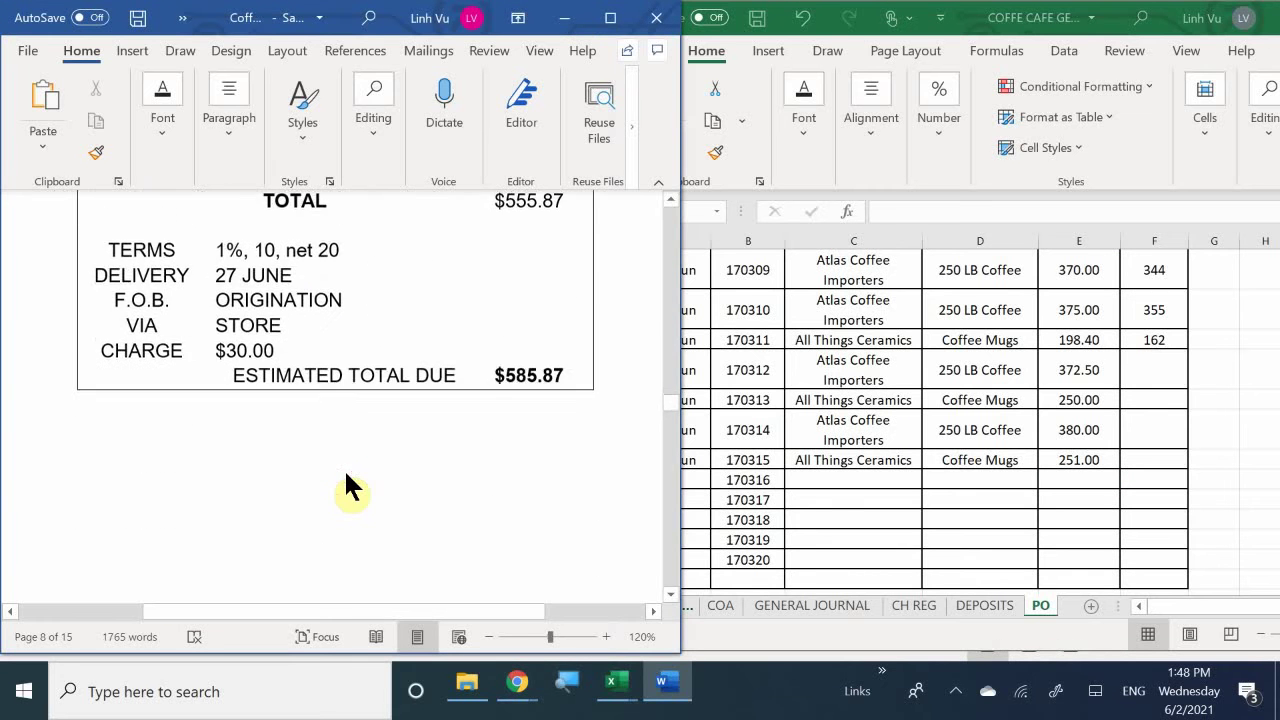
{"action": "scroll", "coordinate": [348, 470], "scroll_direction": "down", "scroll_amount": 7}
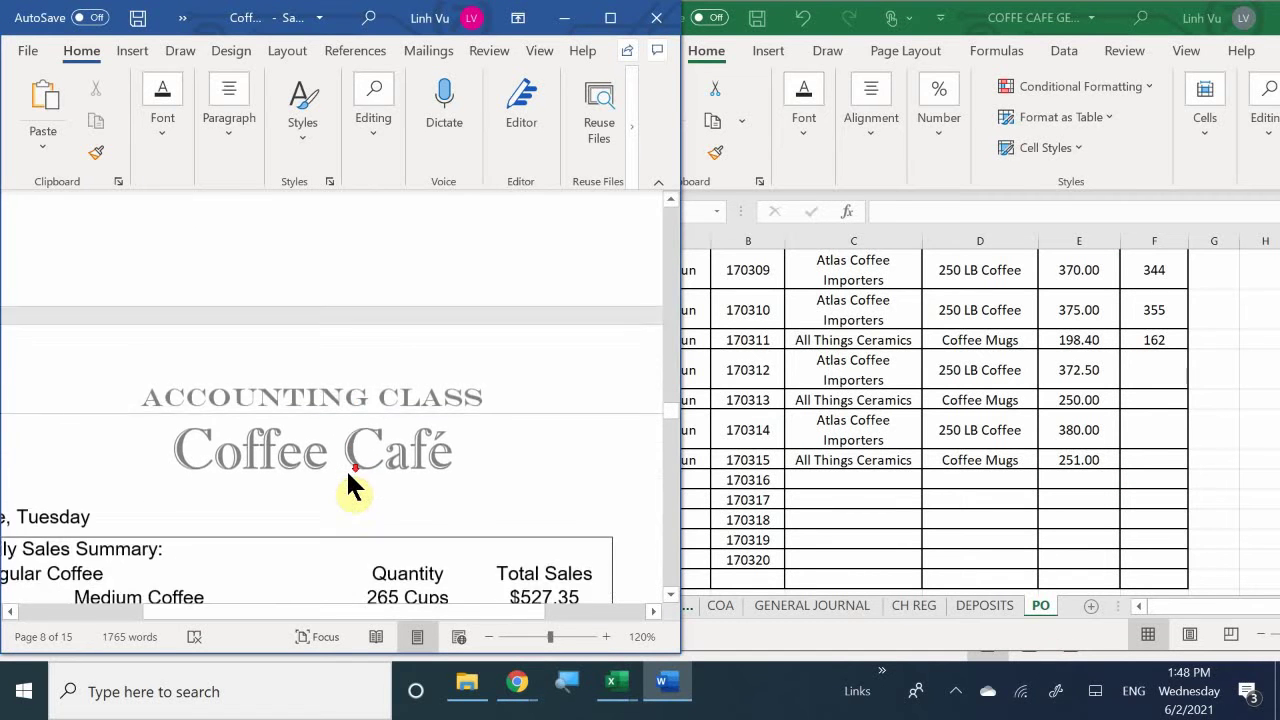
{"action": "scroll", "coordinate": [347, 476], "scroll_direction": "down", "scroll_amount": 3}
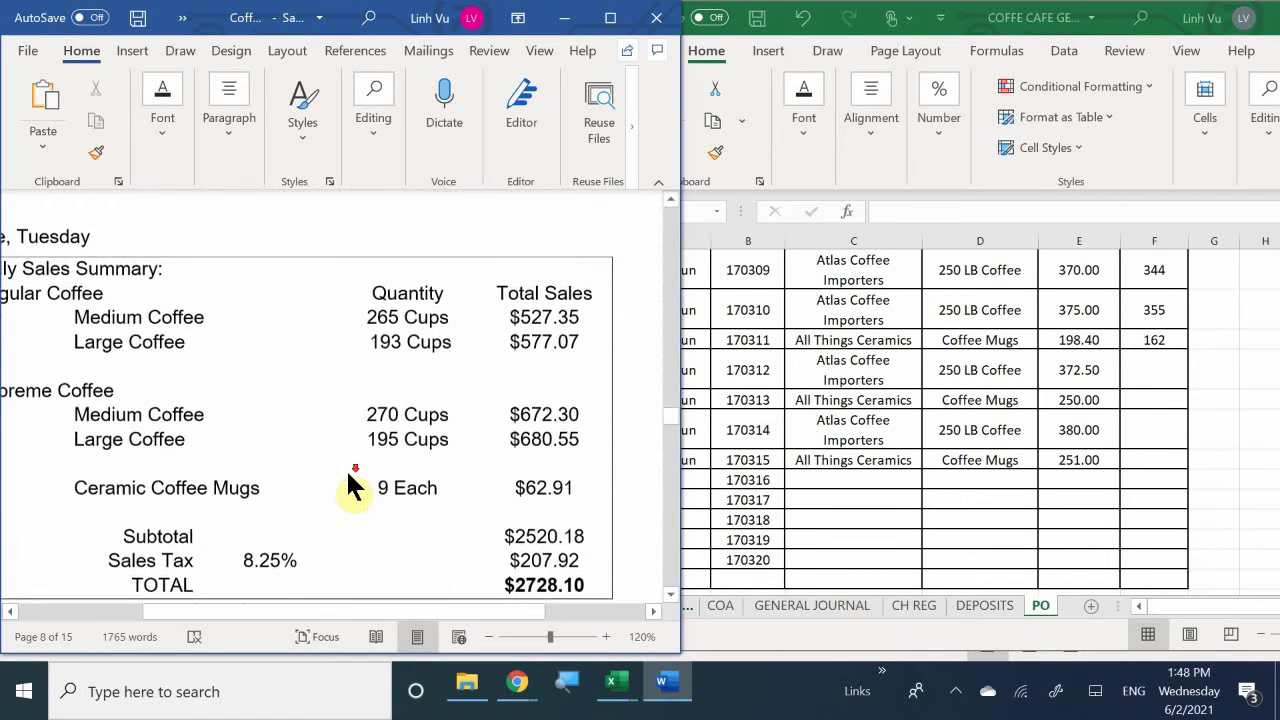
{"action": "scroll", "coordinate": [347, 476], "scroll_direction": "up", "scroll_amount": 1}
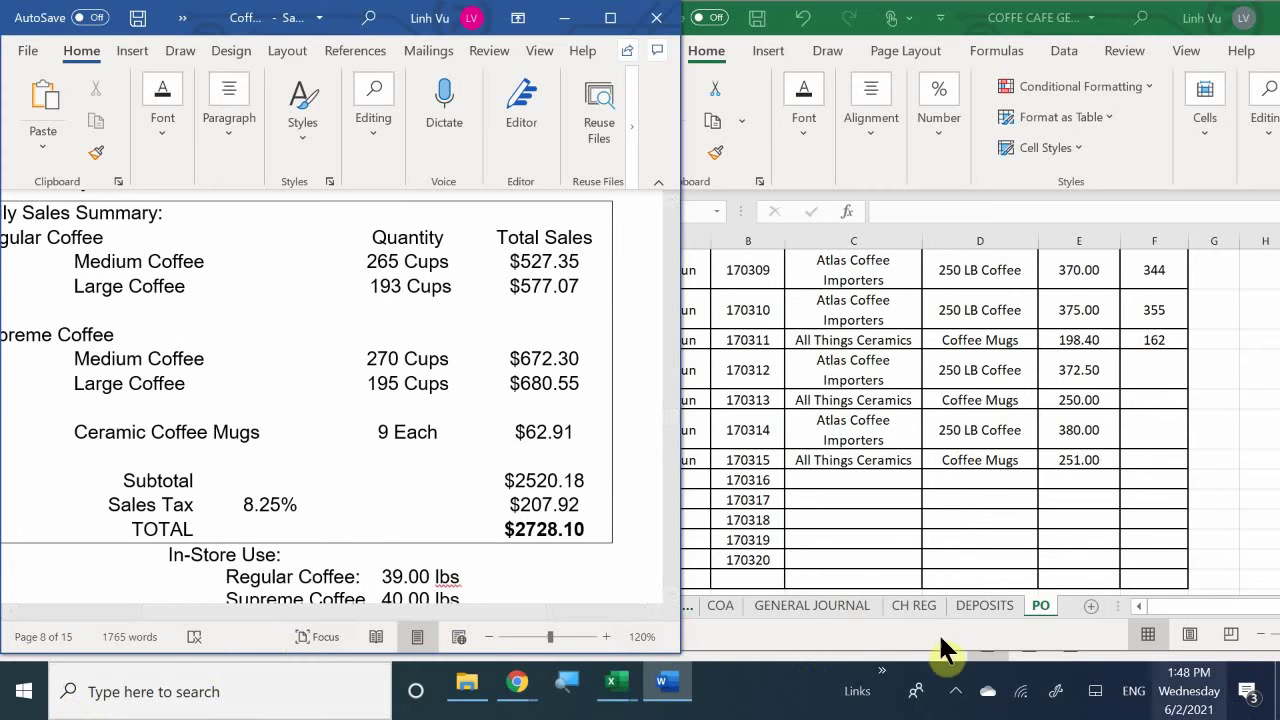
Enter the date 6/25 in A598 of the General Journal to start a new entry.
{"action": "left_click", "coordinate": [803, 606]}
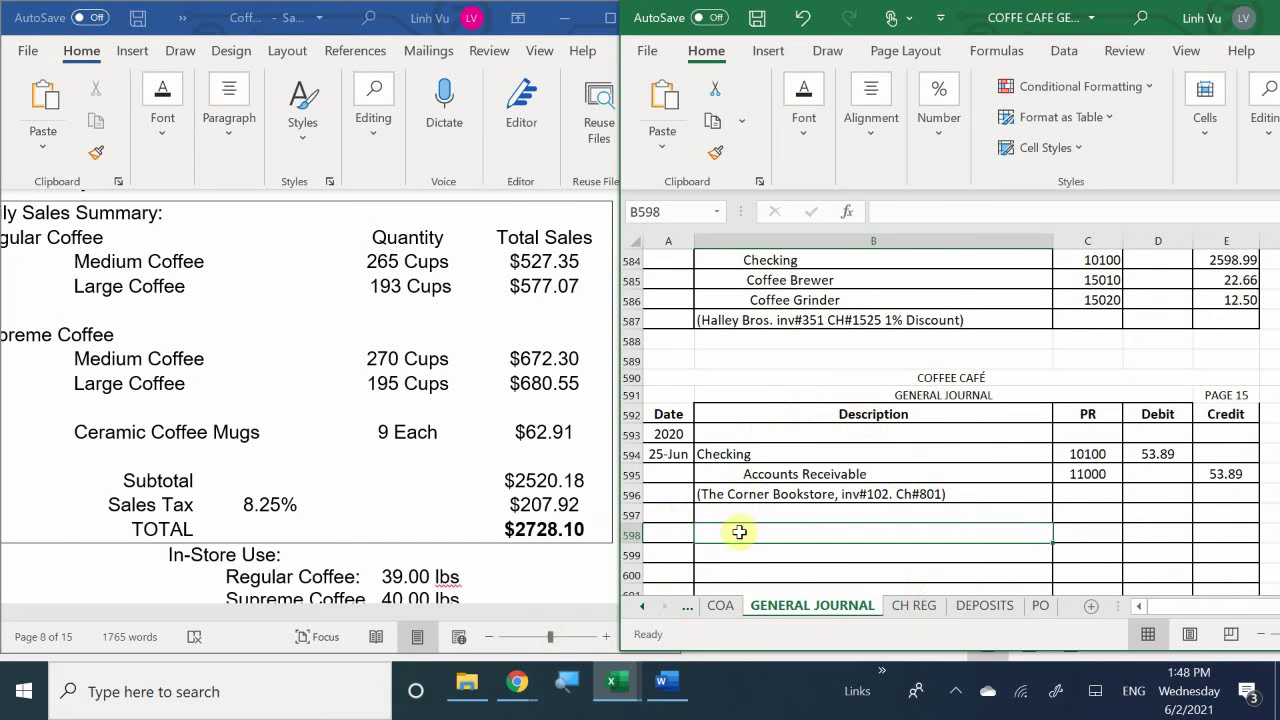
{"action": "left_click", "coordinate": [673, 541]}
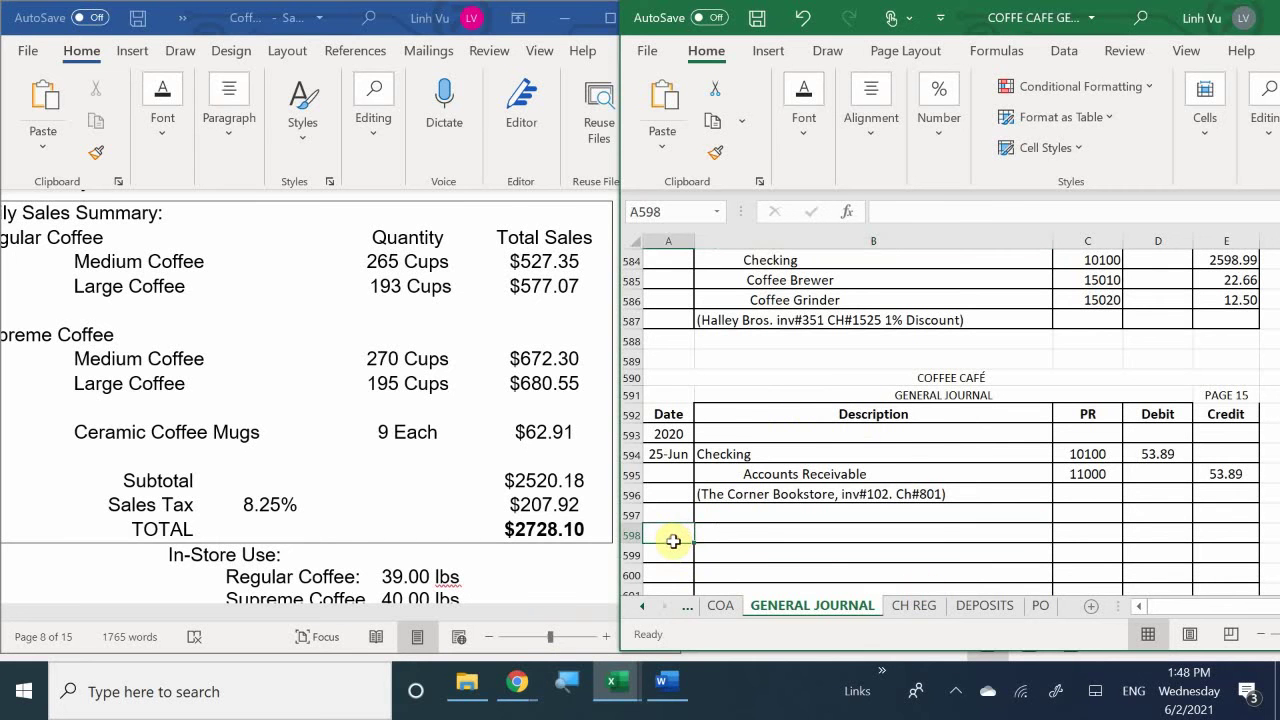
{"action": "type", "text": "6/2"}
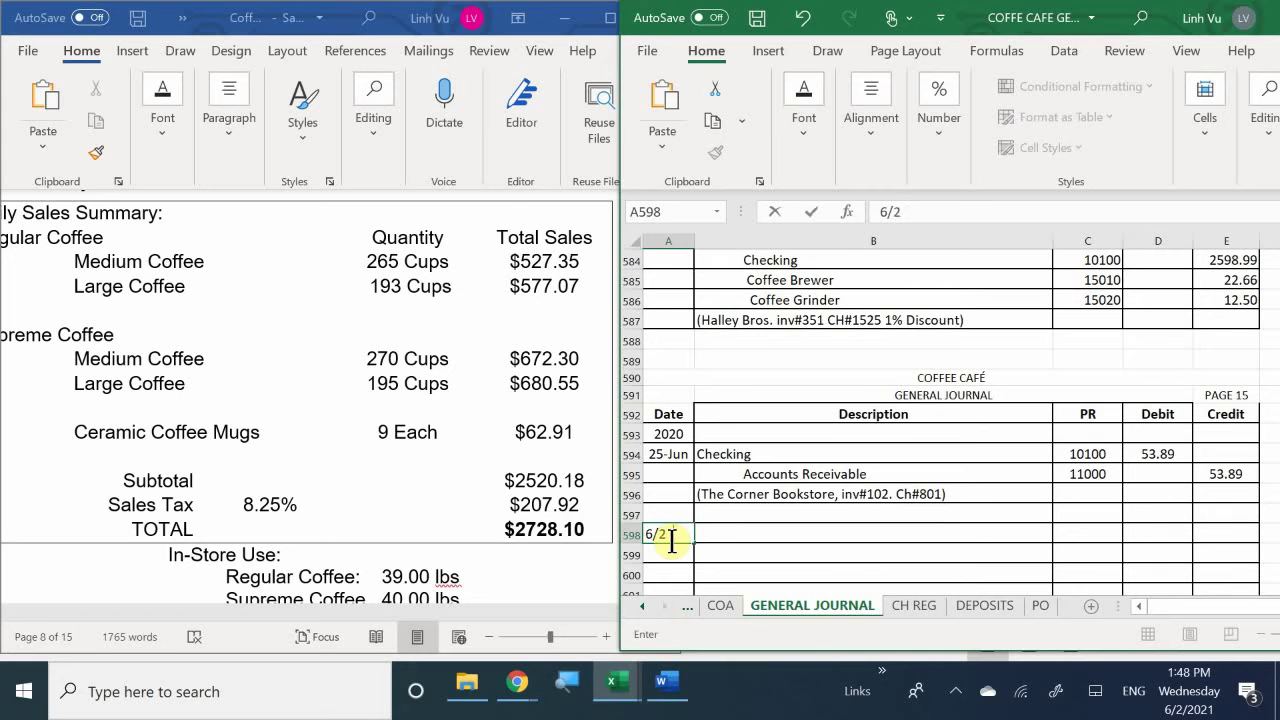
{"action": "type", "text": "5"}
{"action": "key", "text": "Tab"}
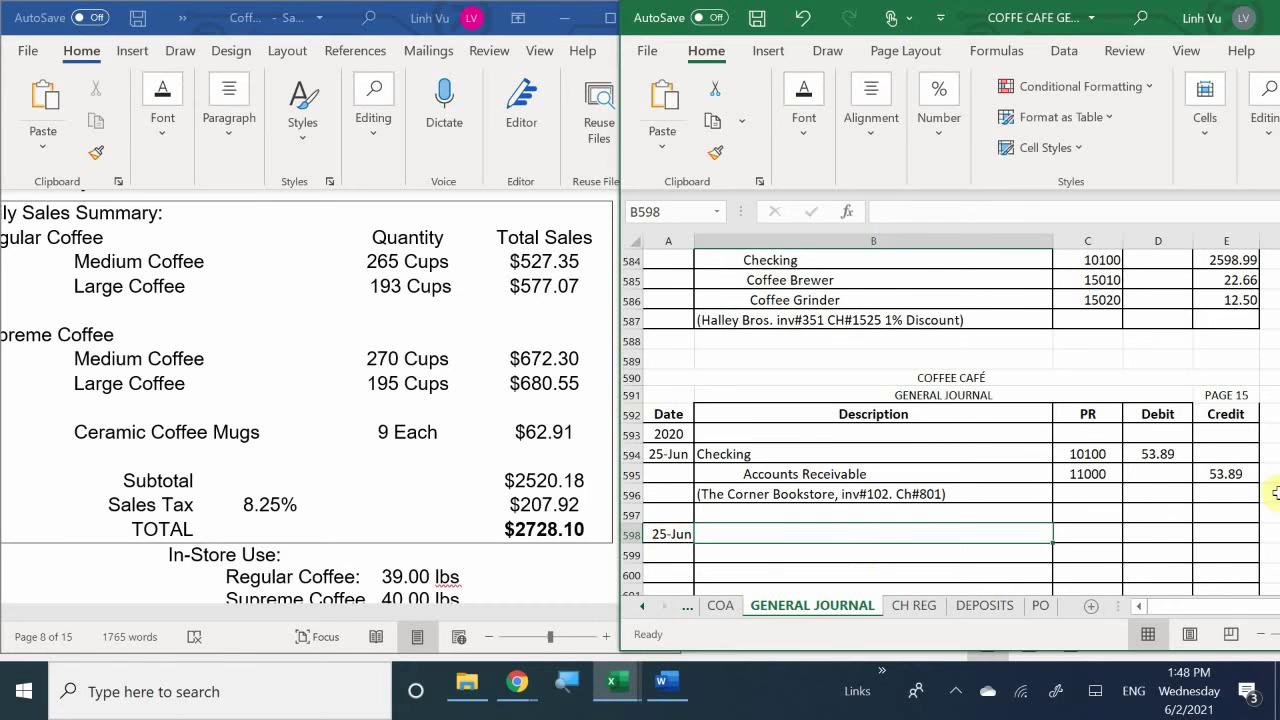
Copy the descriptions and PR codes of the 24-Jun in-store sales and COGS entries (B568:C581) to B598 for the 25-Jun entry.
{"action": "key", "text": "Up"}
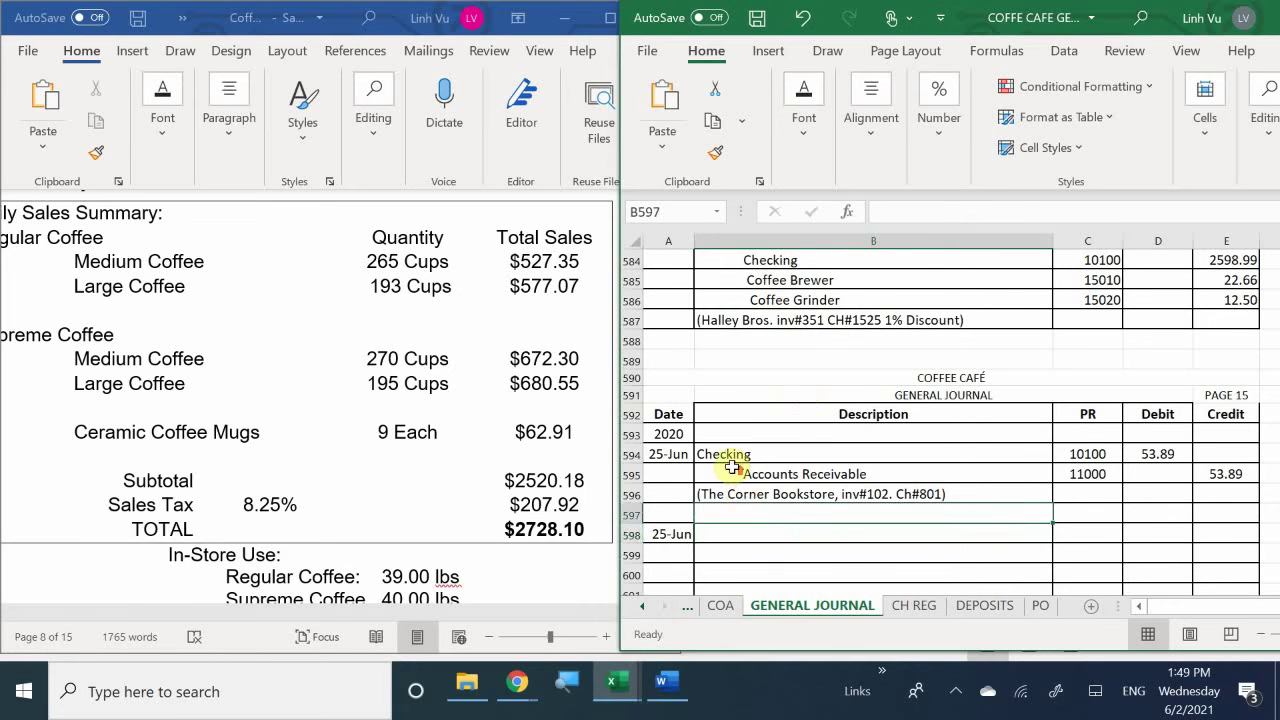
{"action": "scroll", "coordinate": [728, 462], "scroll_direction": "up", "scroll_amount": 7}
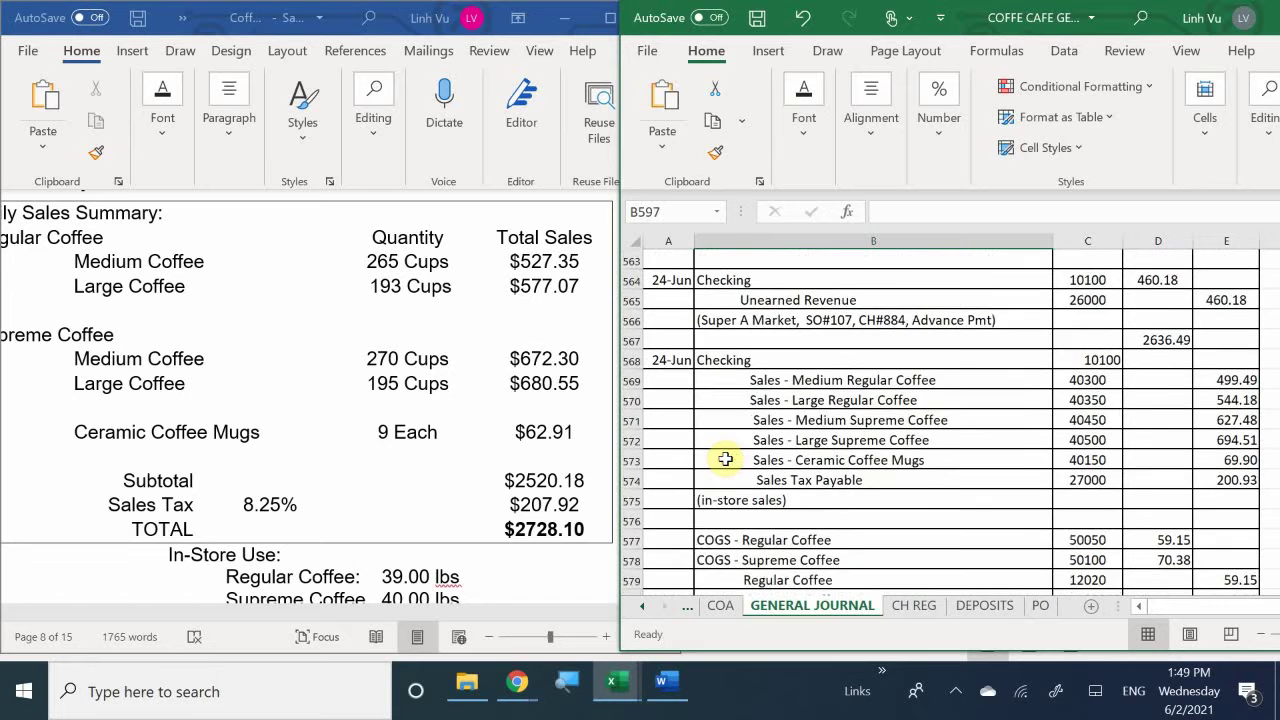
{"action": "scroll", "coordinate": [726, 456], "scroll_direction": "up", "scroll_amount": 1}
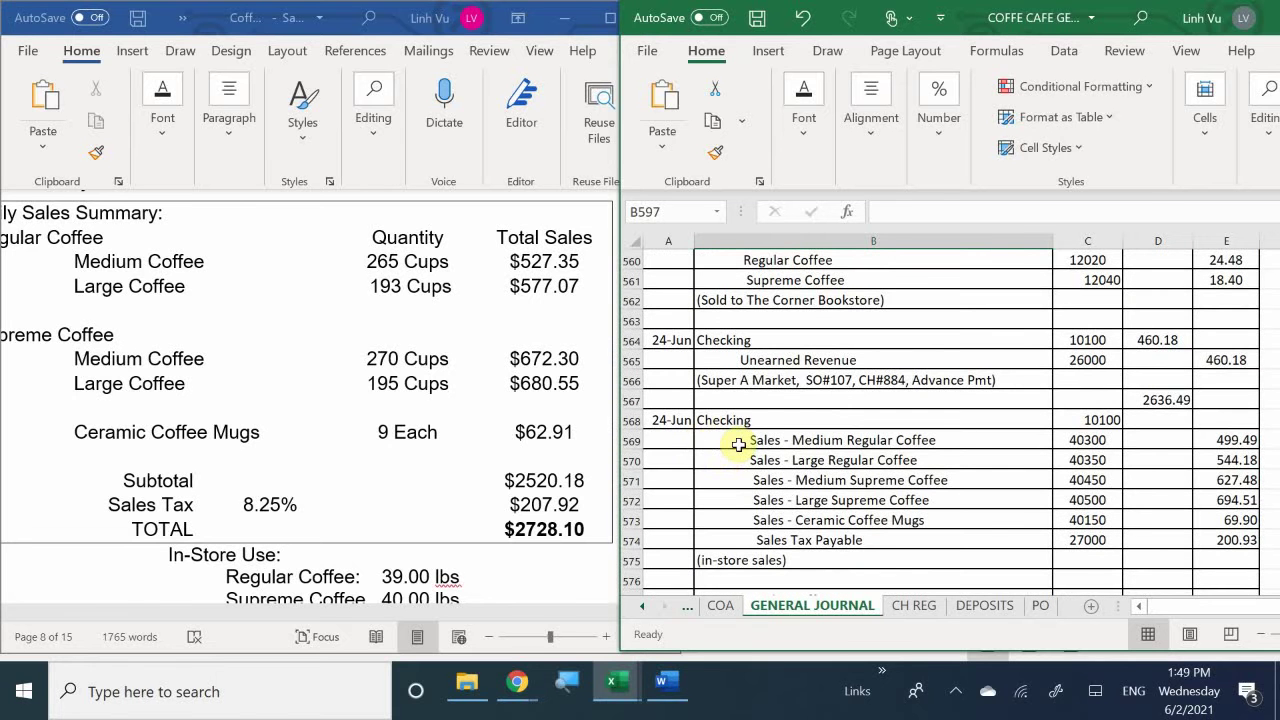
{"action": "scroll", "coordinate": [738, 444], "scroll_direction": "down", "scroll_amount": 1}
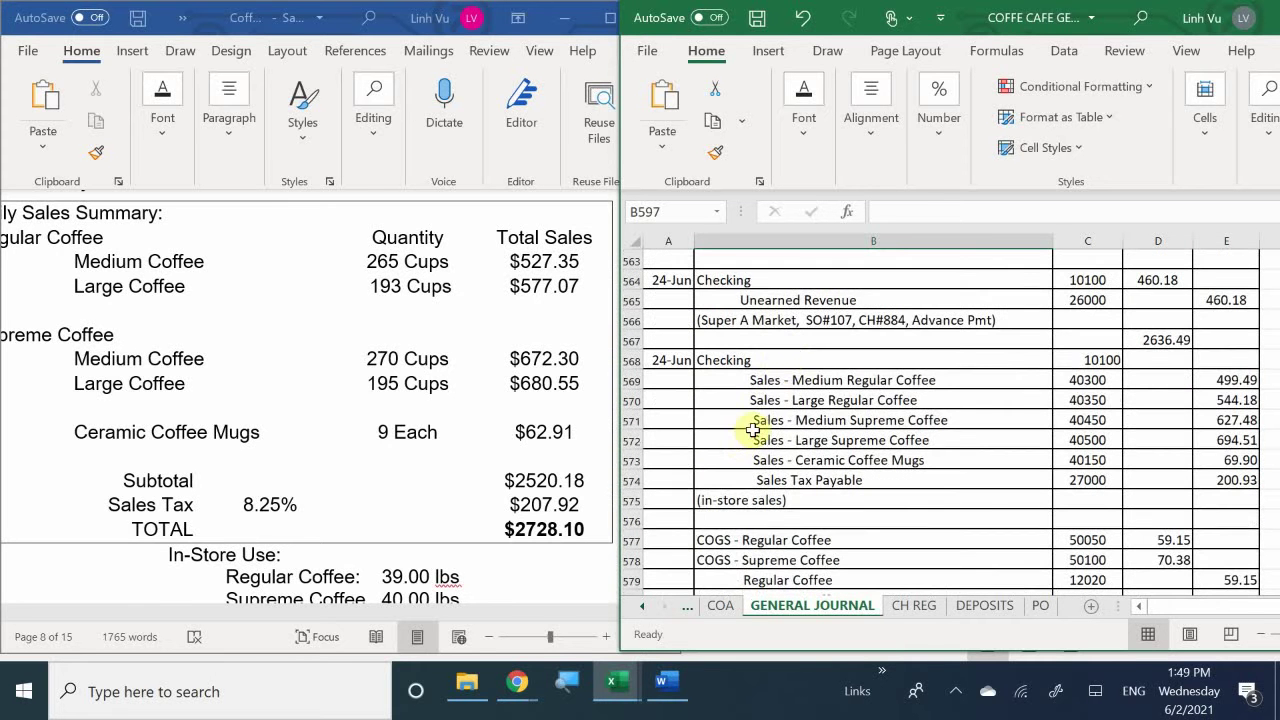
{"action": "scroll", "coordinate": [792, 357], "scroll_direction": "down", "scroll_amount": 1}
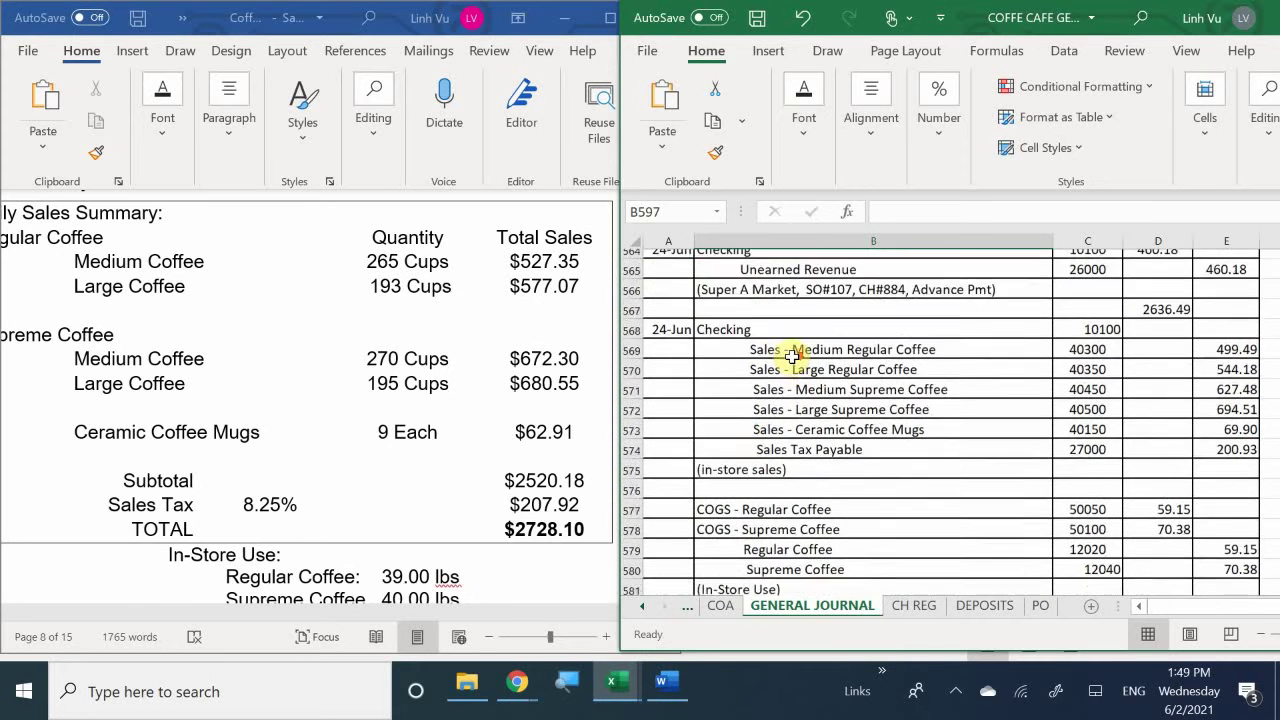
{"action": "left_click_drag", "start_coordinate": [762, 297], "coordinate": [1083, 559]}
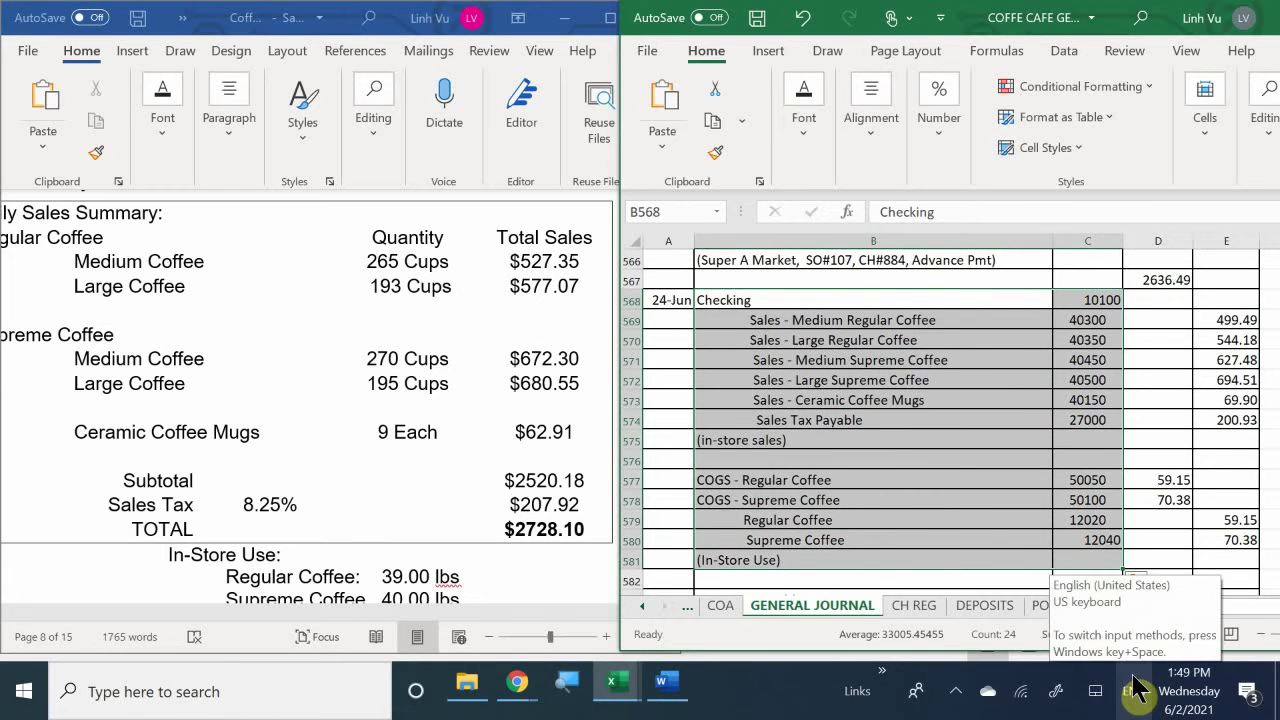
{"action": "key", "text": "ctrl+c"}
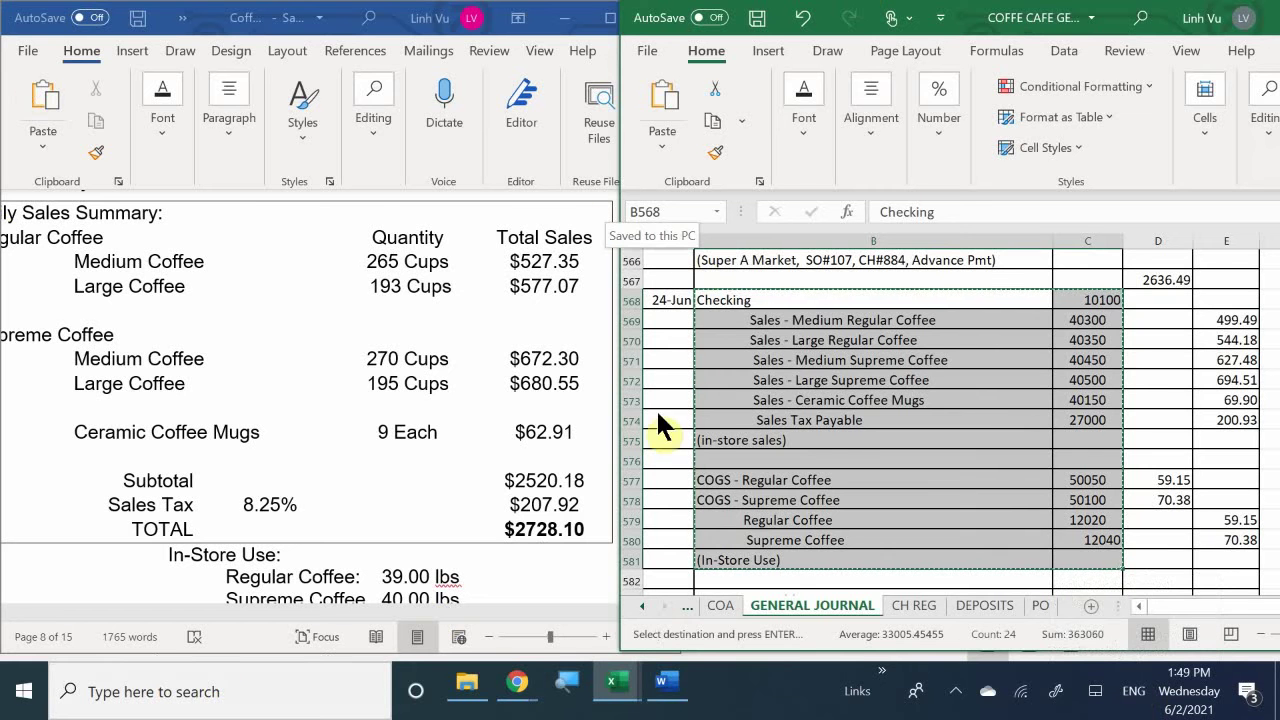
{"action": "scroll", "coordinate": [745, 447], "scroll_direction": "down", "scroll_amount": 4}
{"action": "scroll", "coordinate": [737, 450], "scroll_direction": "down", "scroll_amount": 4}
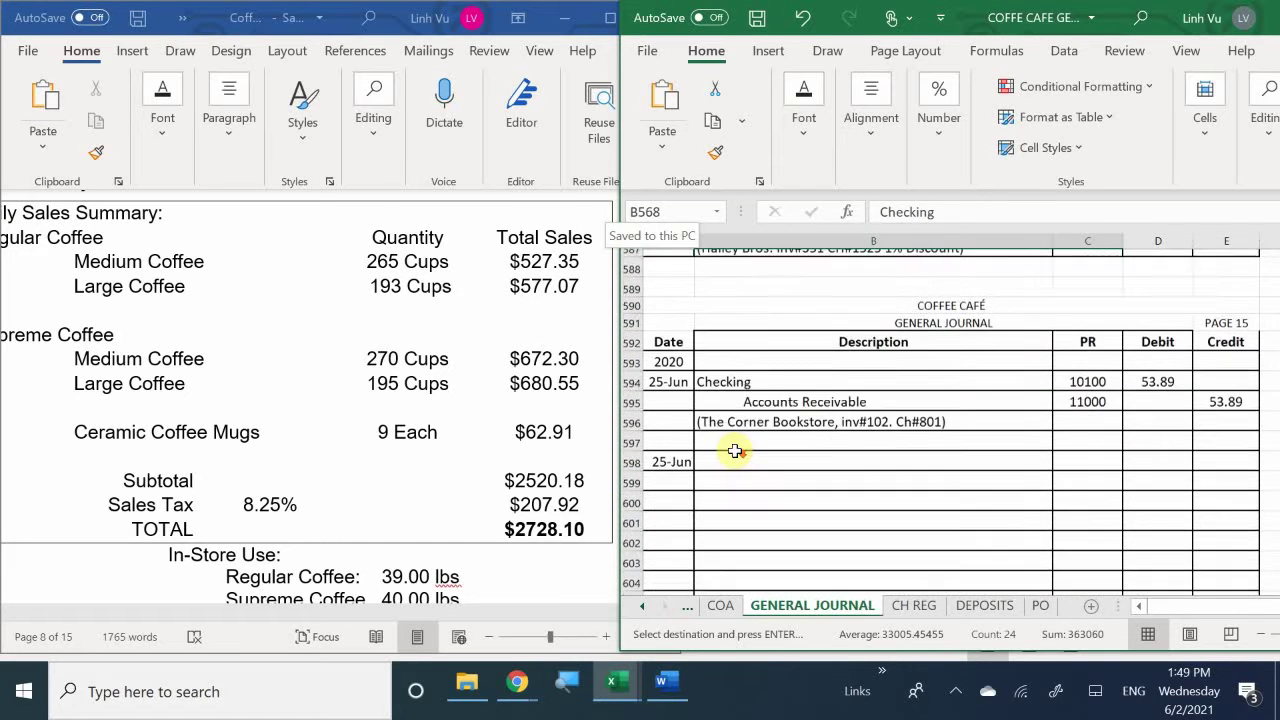
{"action": "left_click", "coordinate": [730, 415]}
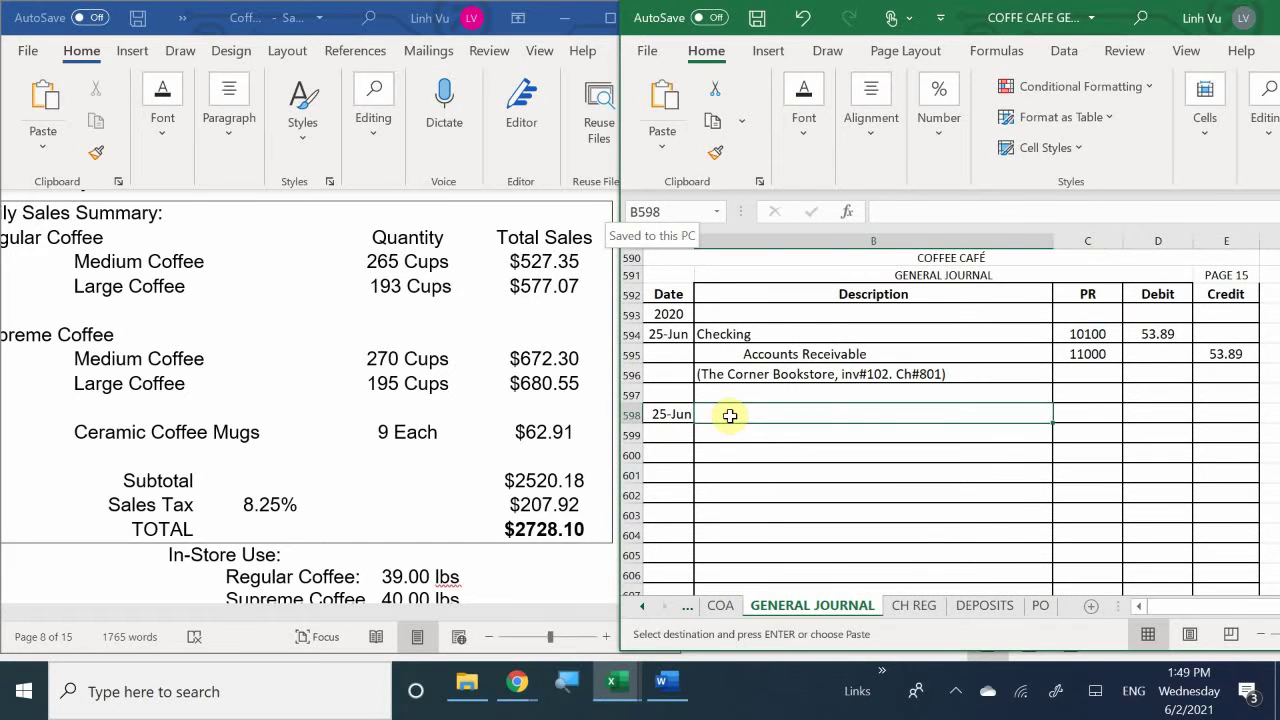
{"action": "key", "text": "ctrl+v"}
{"action": "left_click", "coordinate": [858, 525]}
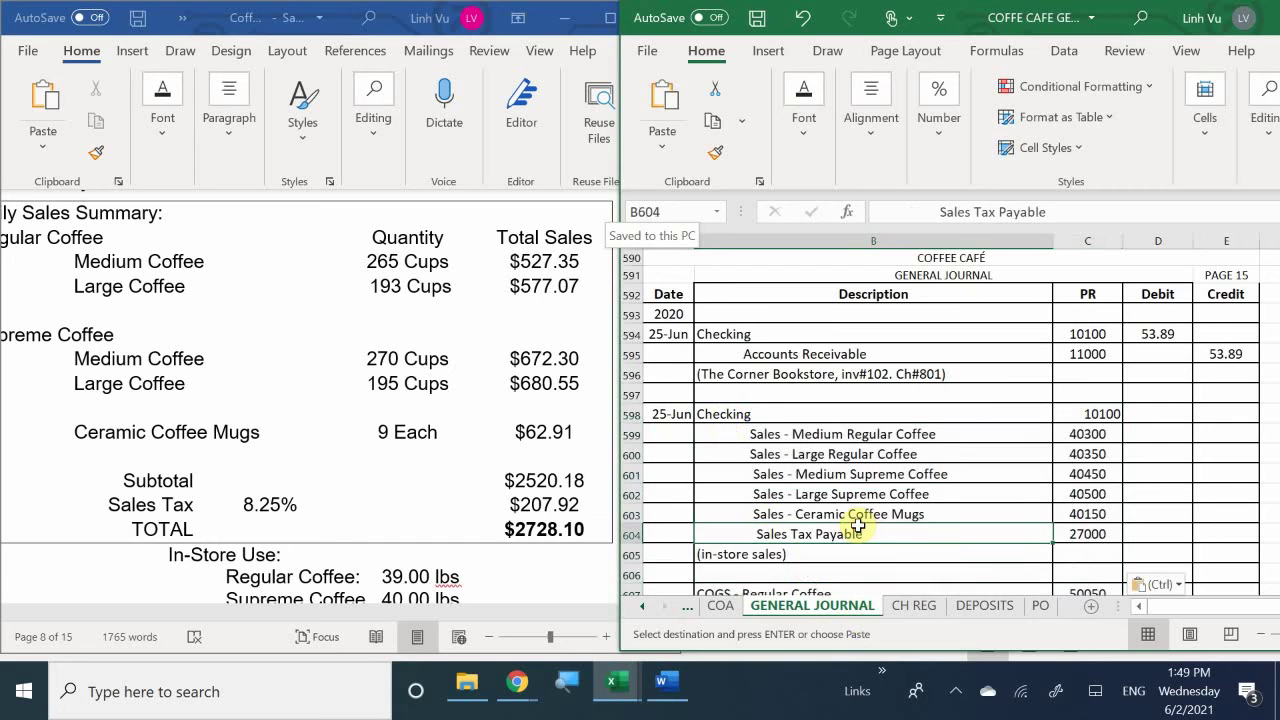
{"action": "scroll", "coordinate": [858, 525], "scroll_direction": "down", "scroll_amount": 1}
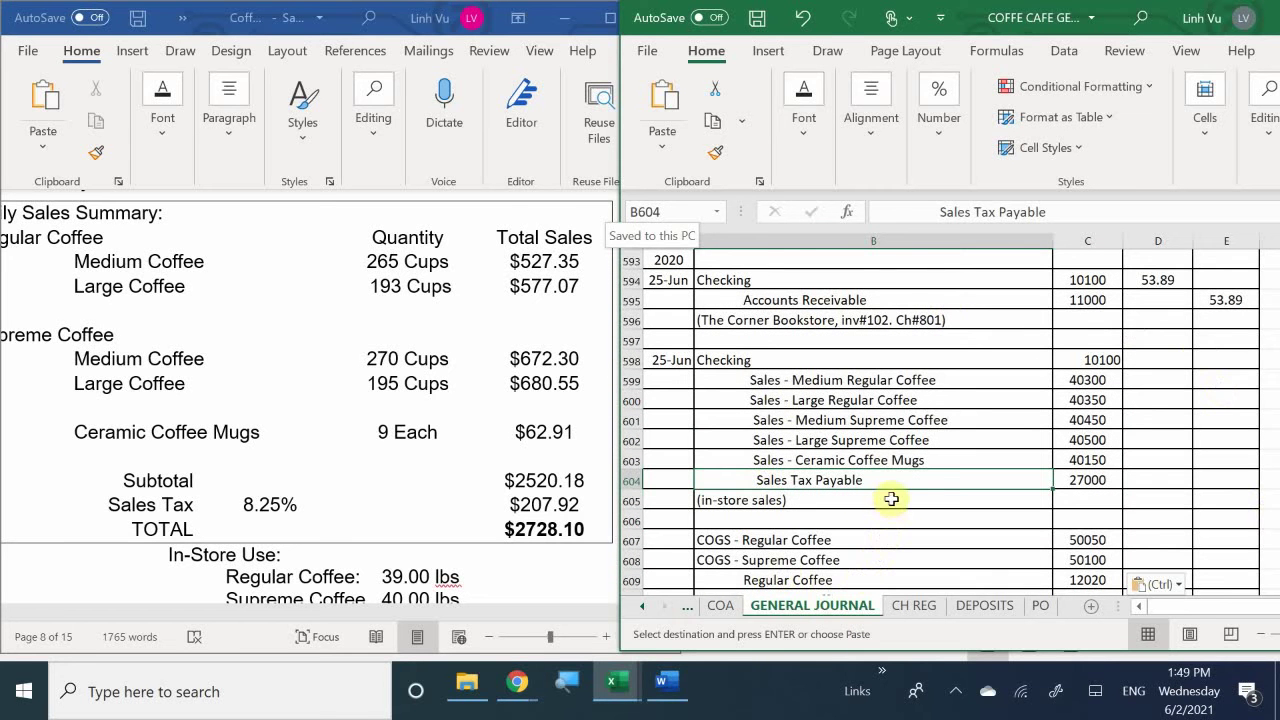
{"action": "scroll", "coordinate": [759, 452], "scroll_direction": "up", "scroll_amount": 1}
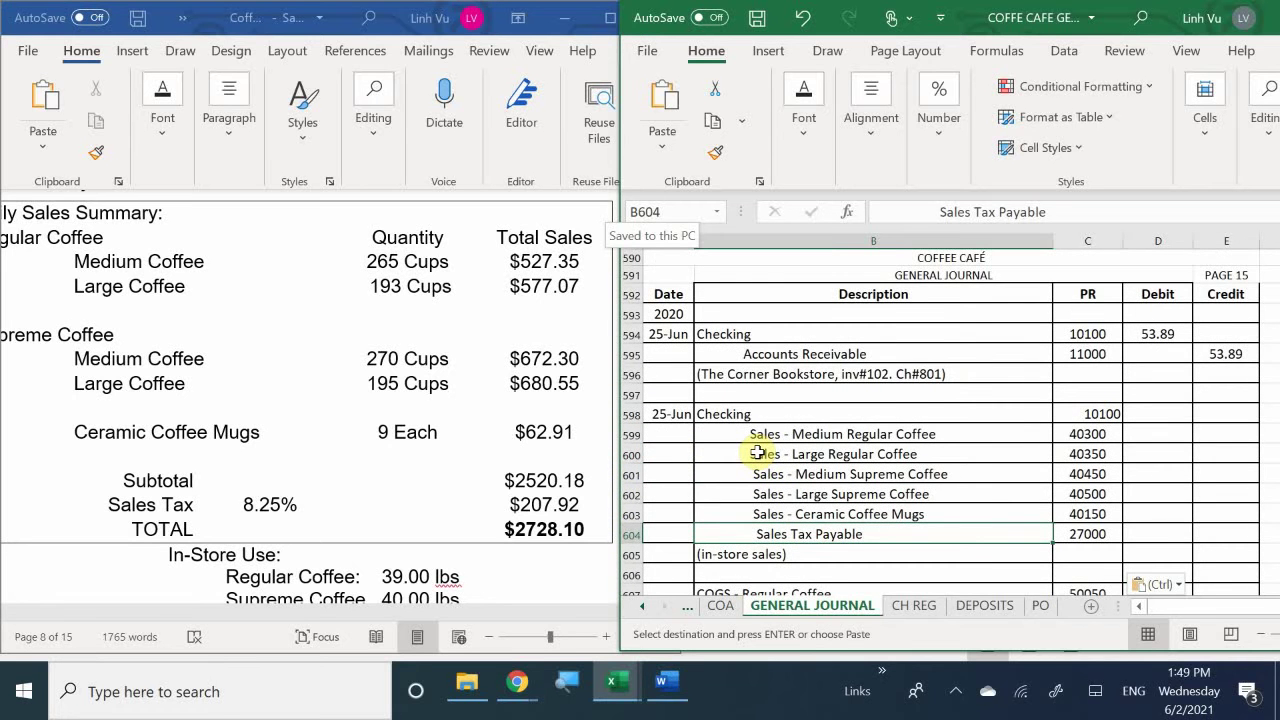
{"action": "scroll", "coordinate": [759, 452], "scroll_direction": "down", "scroll_amount": 1}
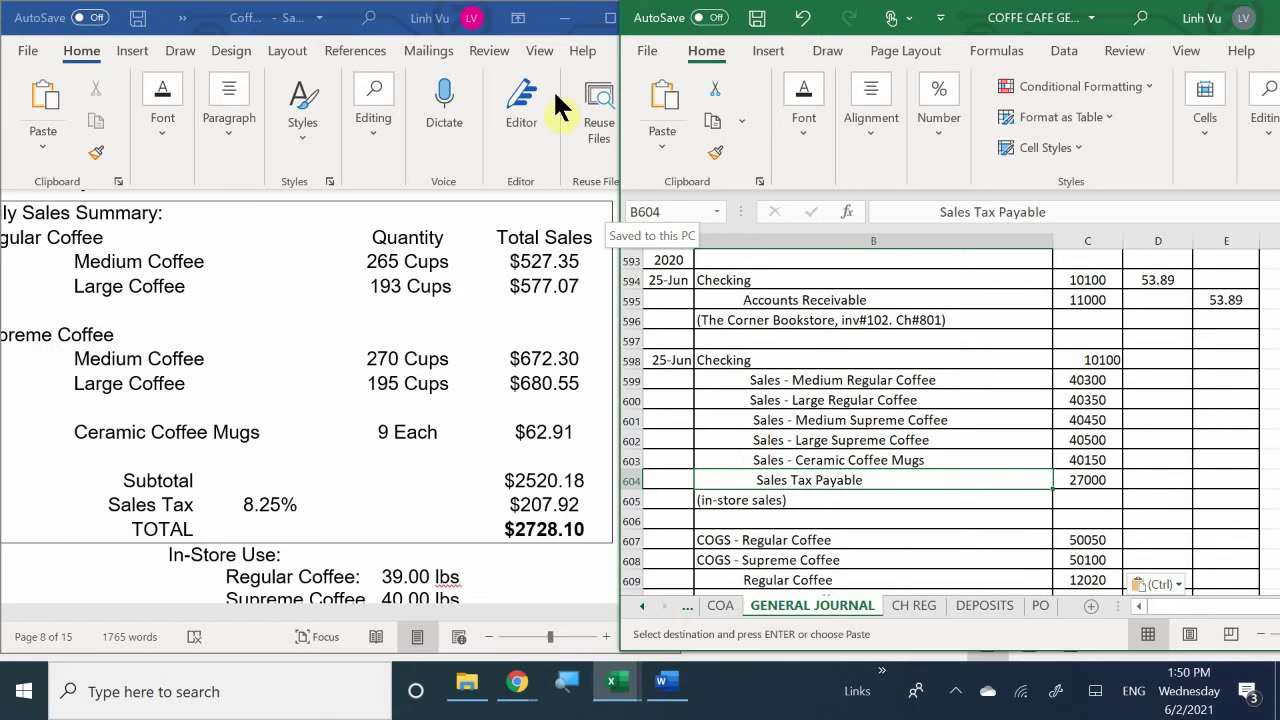
Enter the 25-Jun regular coffee sales credits: 527.35 for medium in E599 and 577.07 for large in E600.
{"action": "left_click", "coordinate": [1212, 380]}
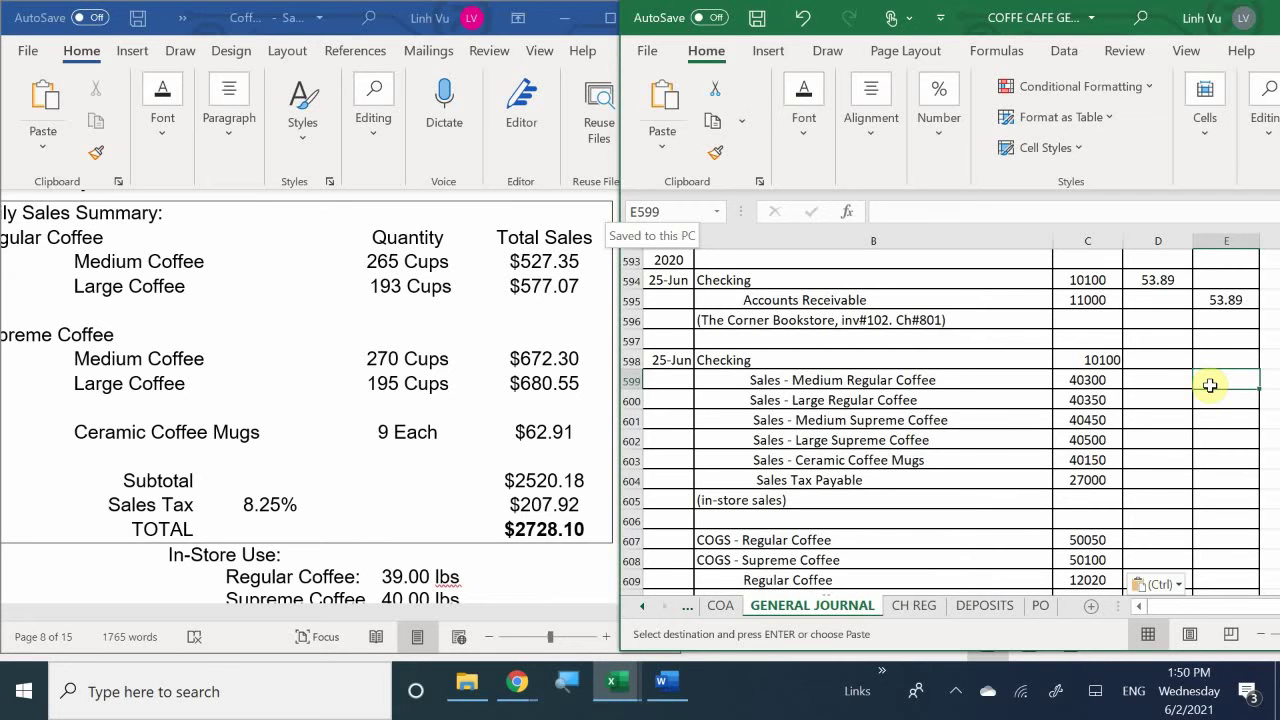
{"action": "type", "text": "5"}
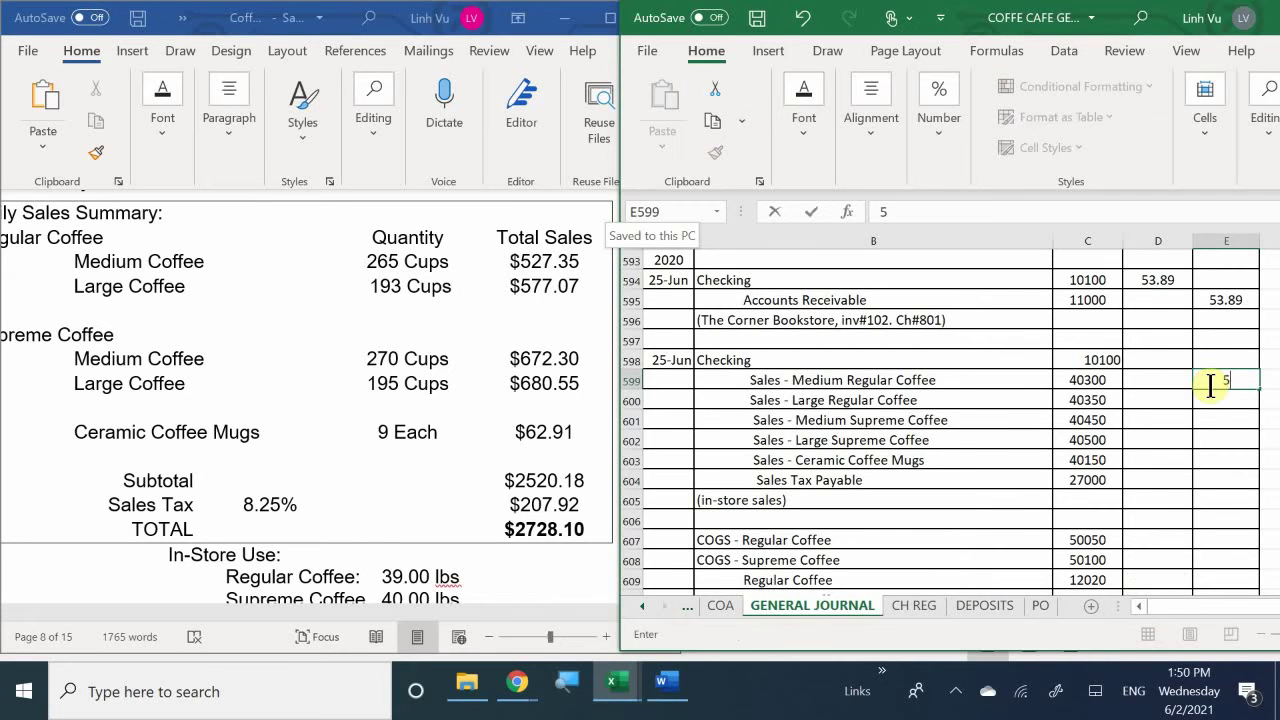
{"action": "type", "text": "27.35"}
{"action": "key", "text": "Return"}
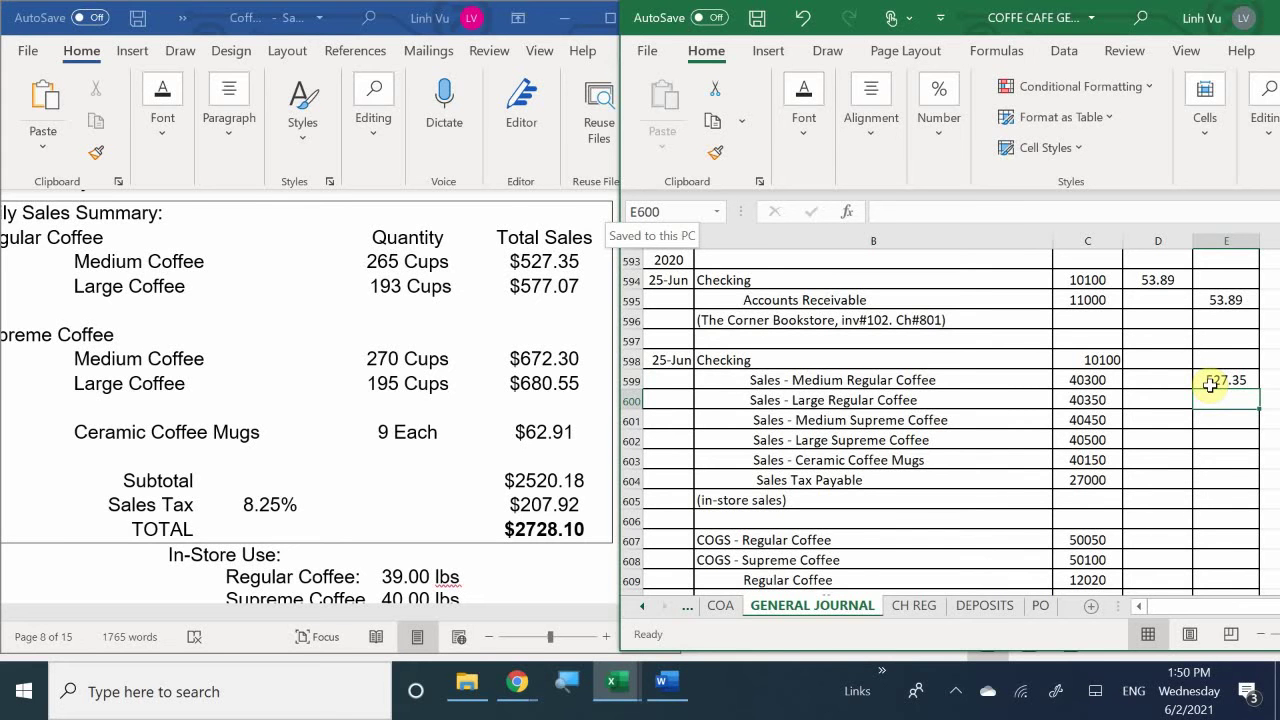
{"action": "type", "text": "77.07"}
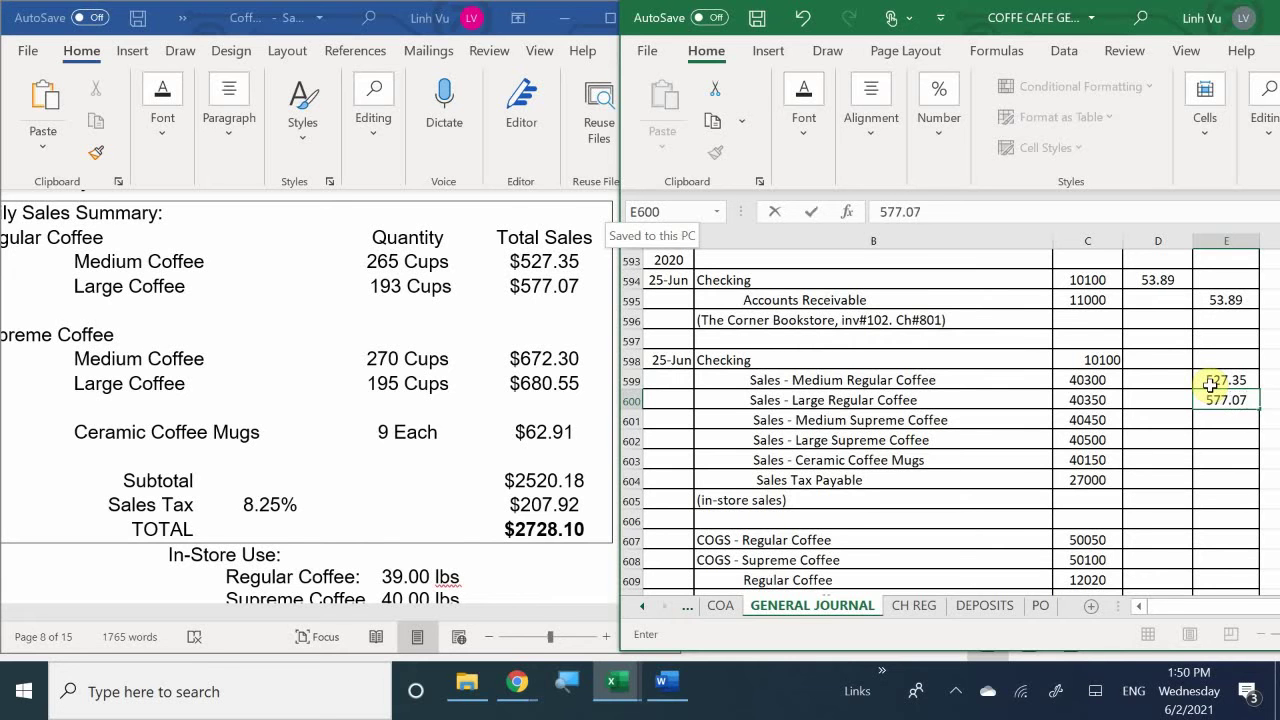
{"action": "key", "text": "Return"}
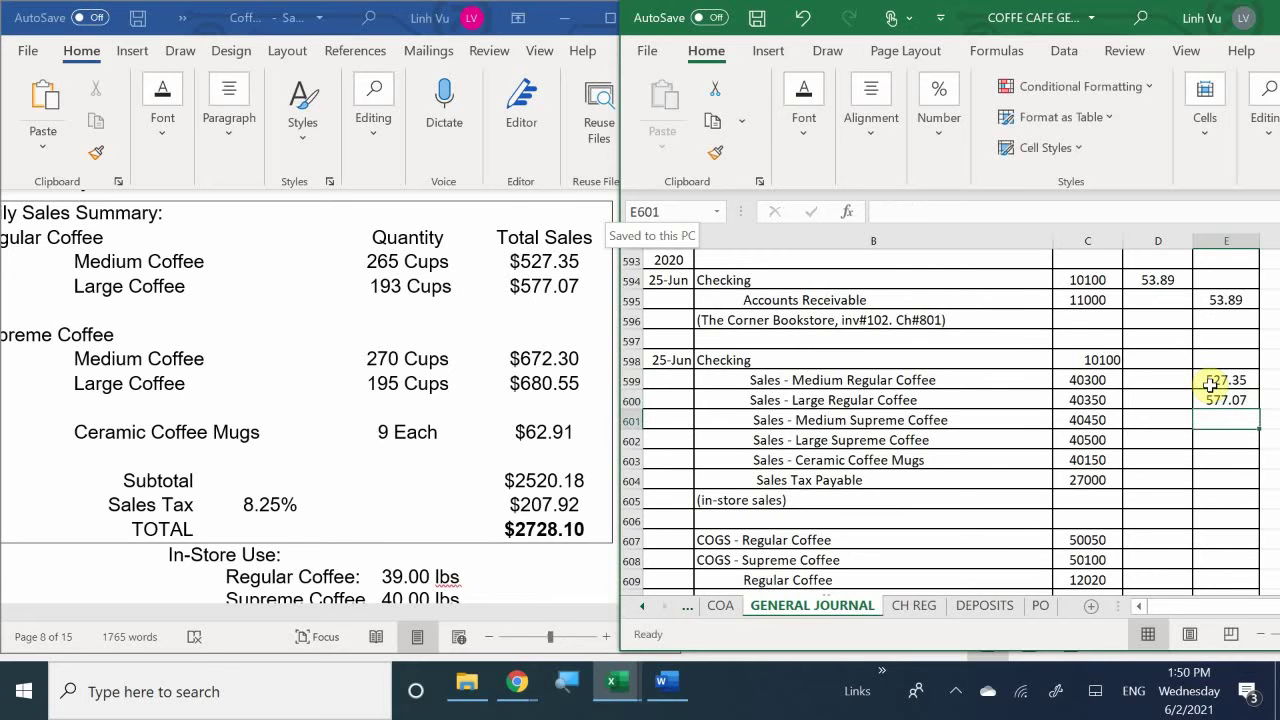
Enter the supreme coffee sales credits: 672.30 for medium in E601 and 680.55 for large in E602.
{"action": "type", "text": "6"}
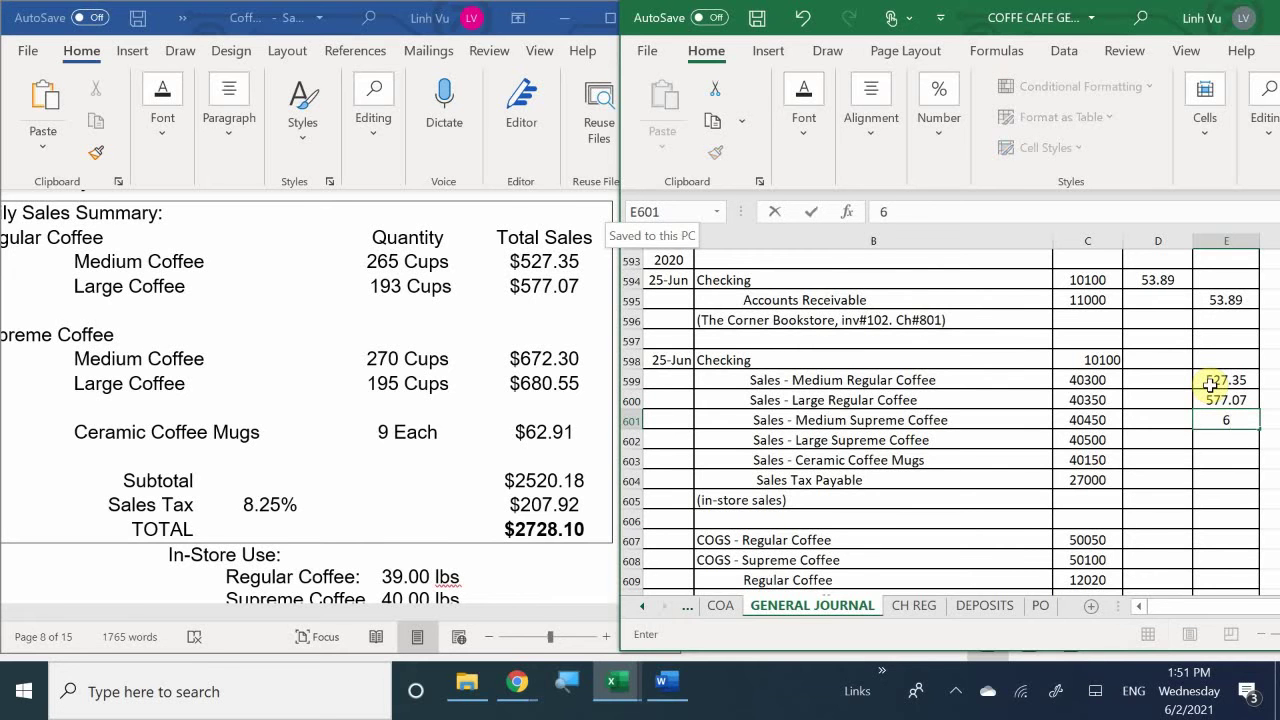
{"action": "type", "text": "72.30"}
{"action": "key", "text": "Return"}
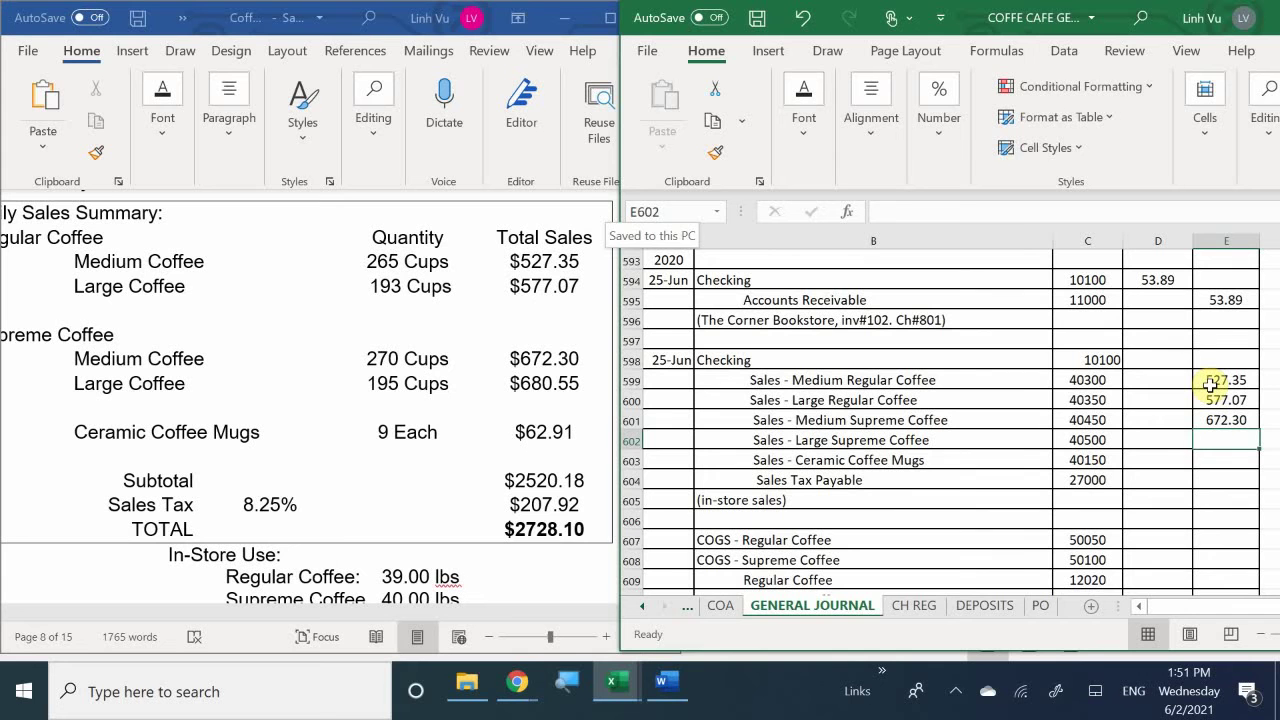
{"action": "type", "text": "680.55"}
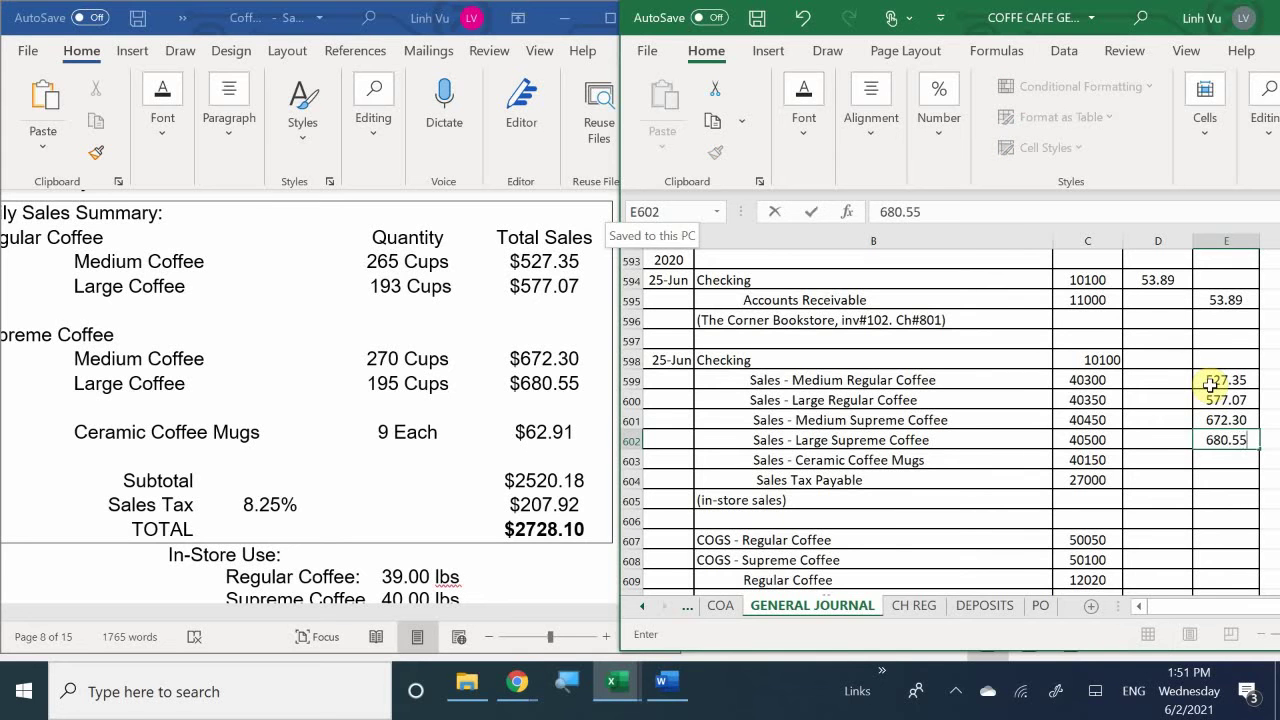
{"action": "key", "text": "Return"}
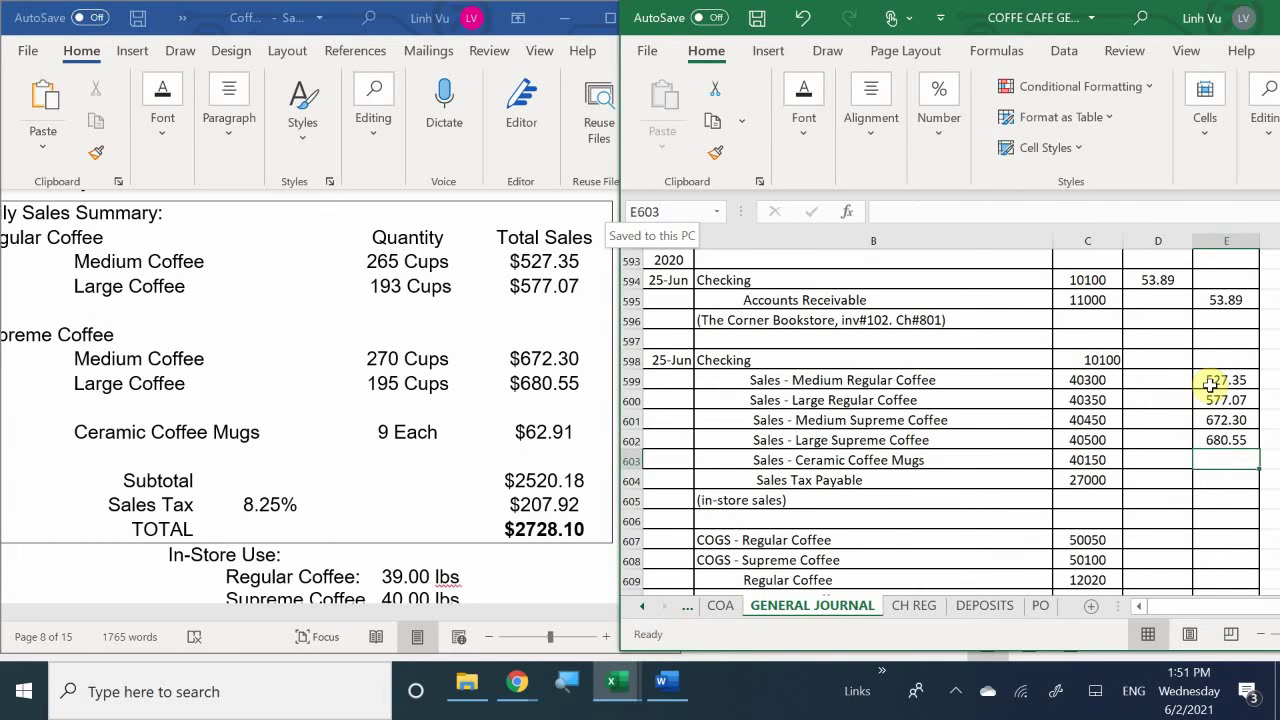
Enter the credits 62.91 for ceramic coffee mugs in E603 and 207.92 for Sales Tax Payable in E604.
{"action": "type", "text": "6"}
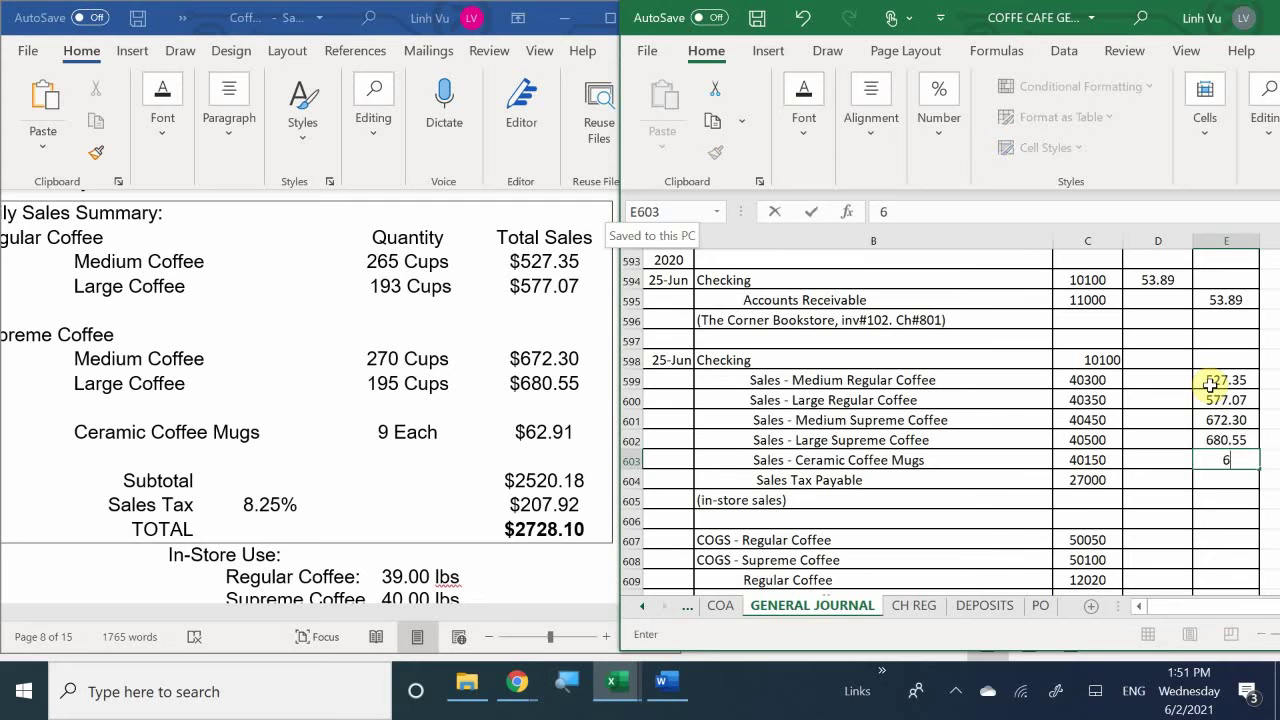
{"action": "type", "text": "2.91"}
{"action": "key", "text": "Return"}
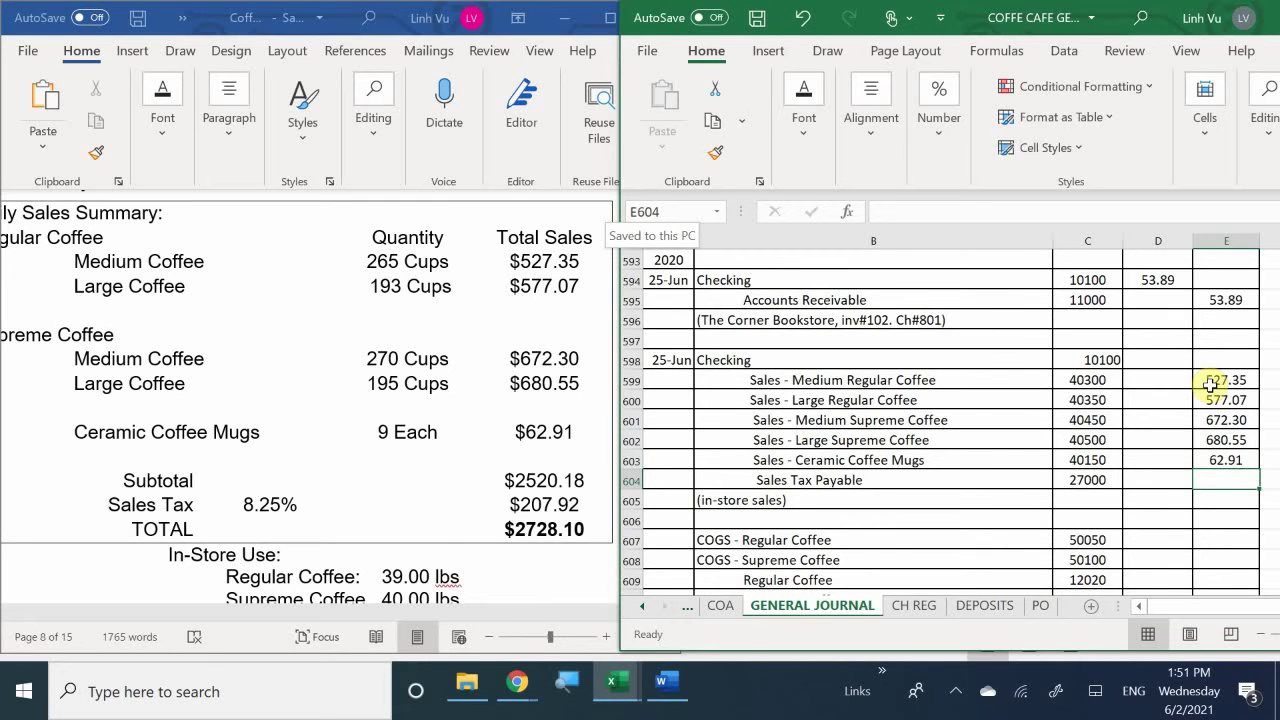
{"action": "type", "text": "207."}
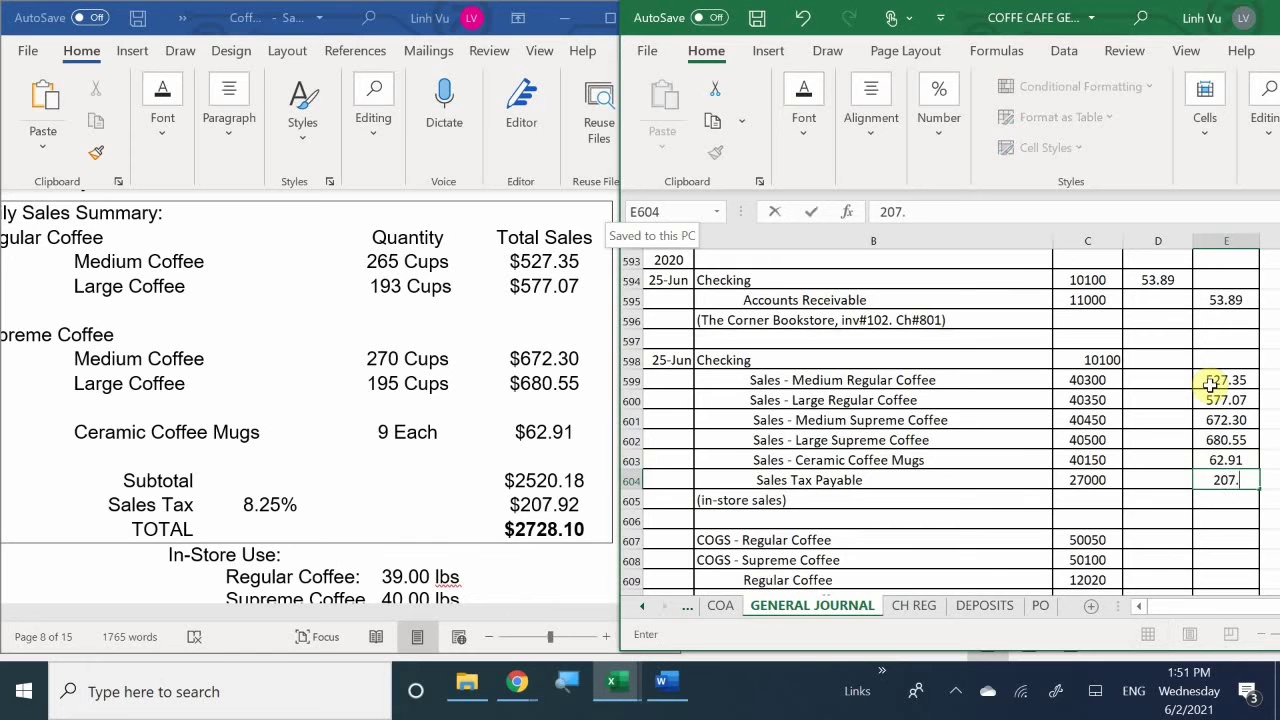
{"action": "type", "text": "92"}
{"action": "key", "text": "Return"}
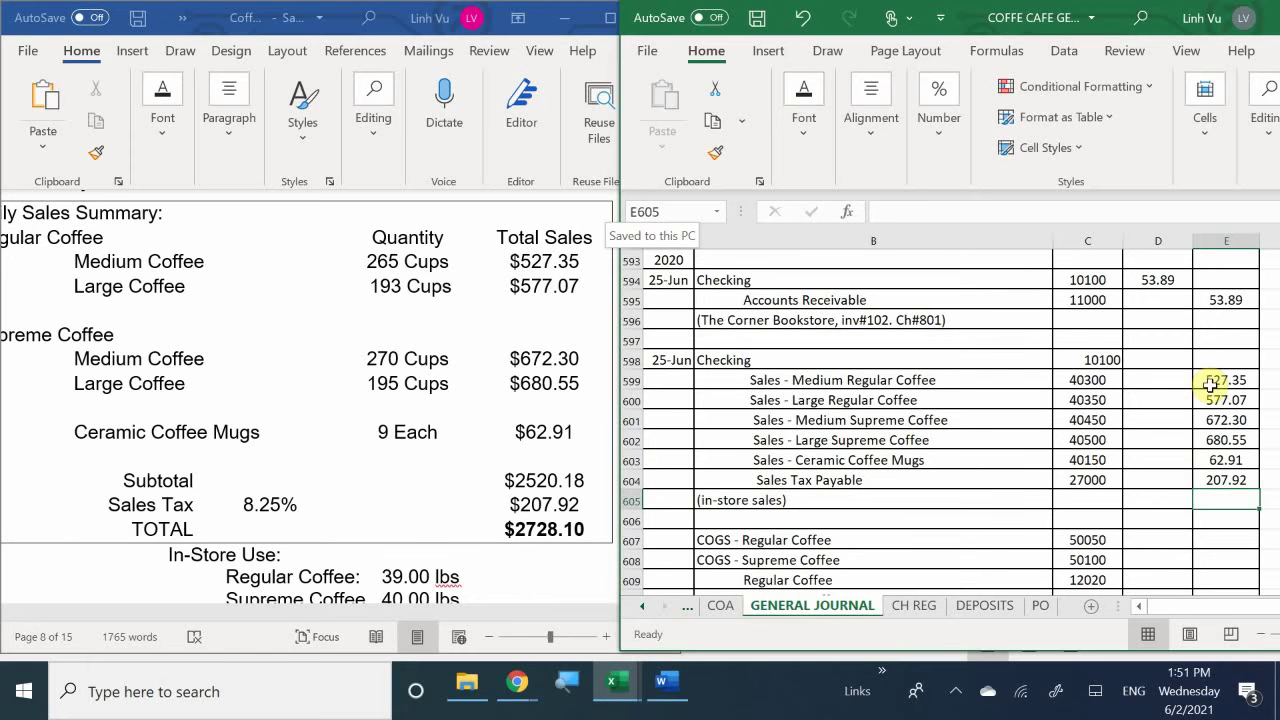
Fill the Checking debit in D598 with a SUM formula over the credit cells E598:E604.
{"action": "key", "text": "Left"}
{"action": "key", "text": "Up"}
{"action": "key", "text": "Up"}
{"action": "key", "text": "Up"}
{"action": "key", "text": "Up"}
{"action": "key", "text": "Up"}
{"action": "key", "text": "Up"}
{"action": "key", "text": "Up"}
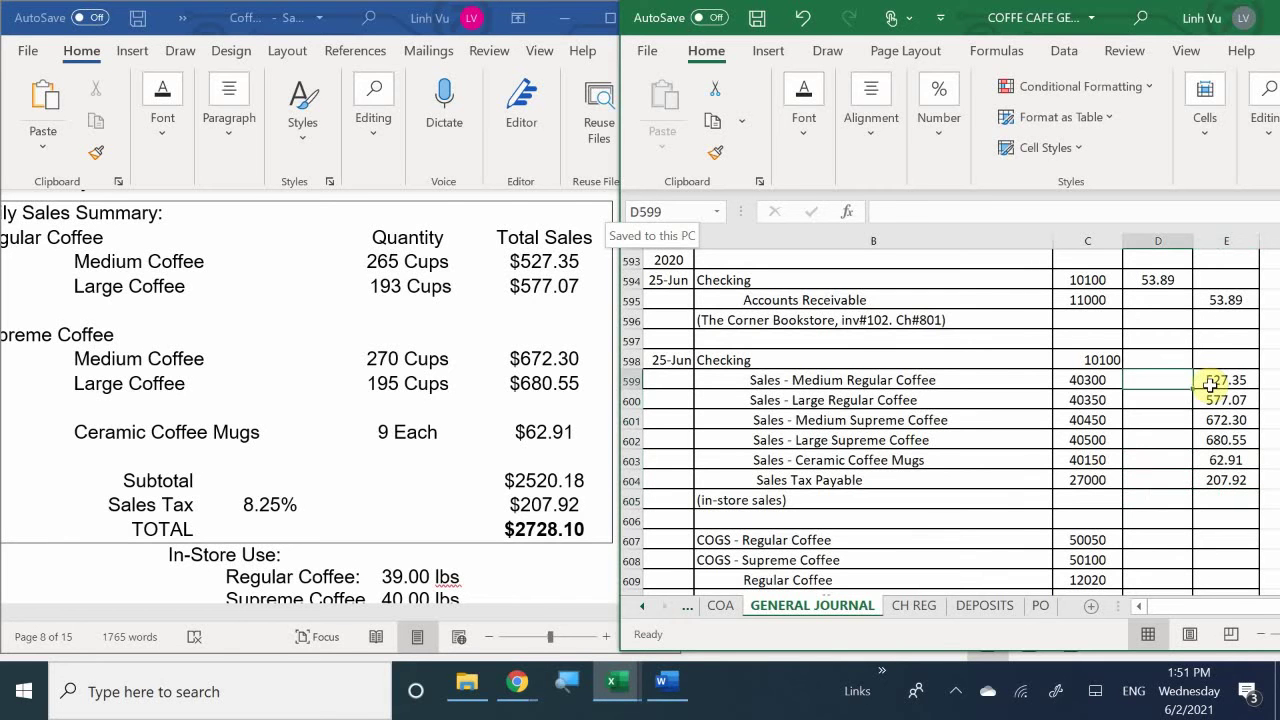
{"action": "type", "text": "=sum"}
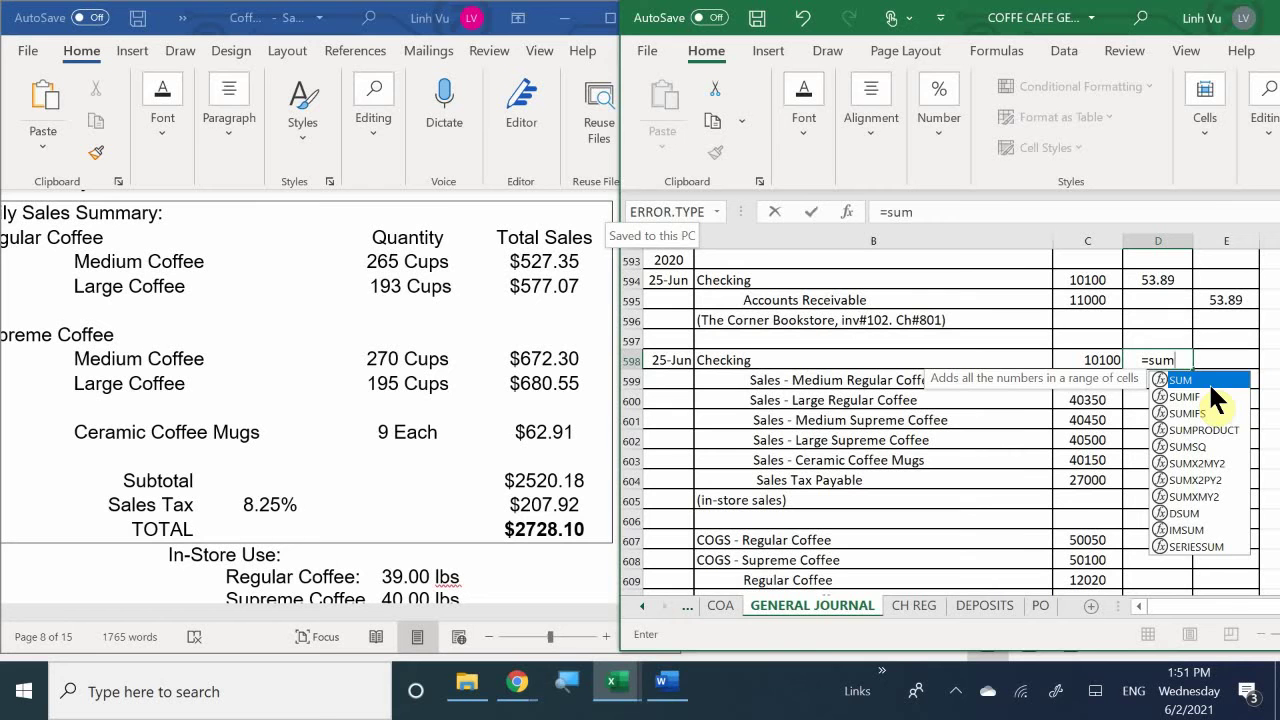
{"action": "type", "text": "("}
{"action": "key", "text": "Right"}
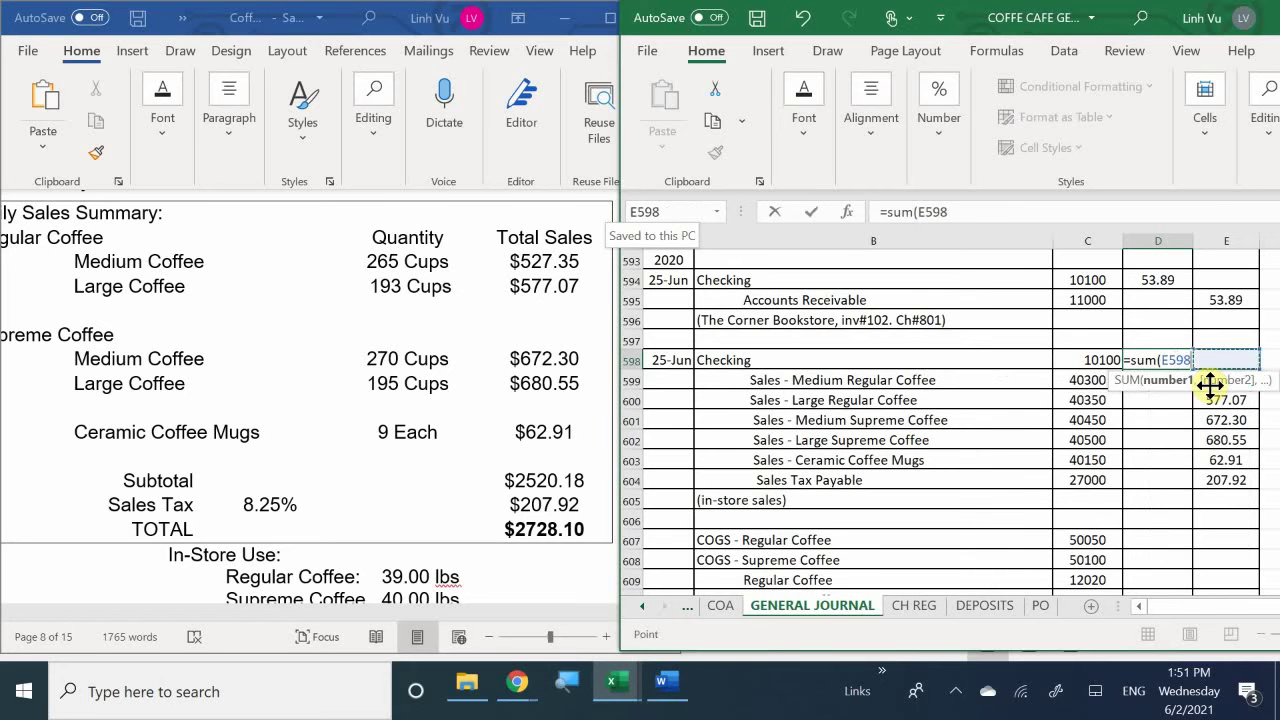
{"action": "key", "text": "shift+Down"}
{"action": "key", "text": "shift+Down"}
{"action": "key", "text": "shift+Down"}
{"action": "key", "text": "shift+Down"}
{"action": "key", "text": "shift+Down"}
{"action": "key", "text": "shift+Down"}
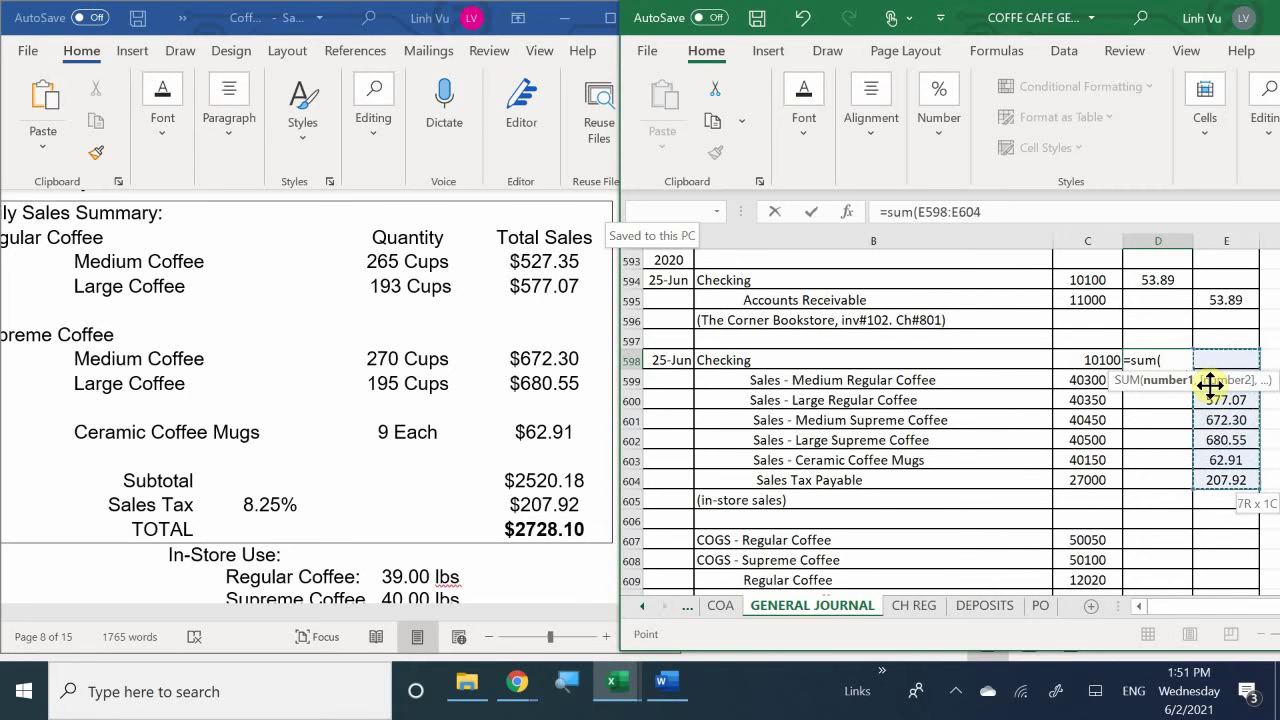
{"action": "key", "text": "Return"}
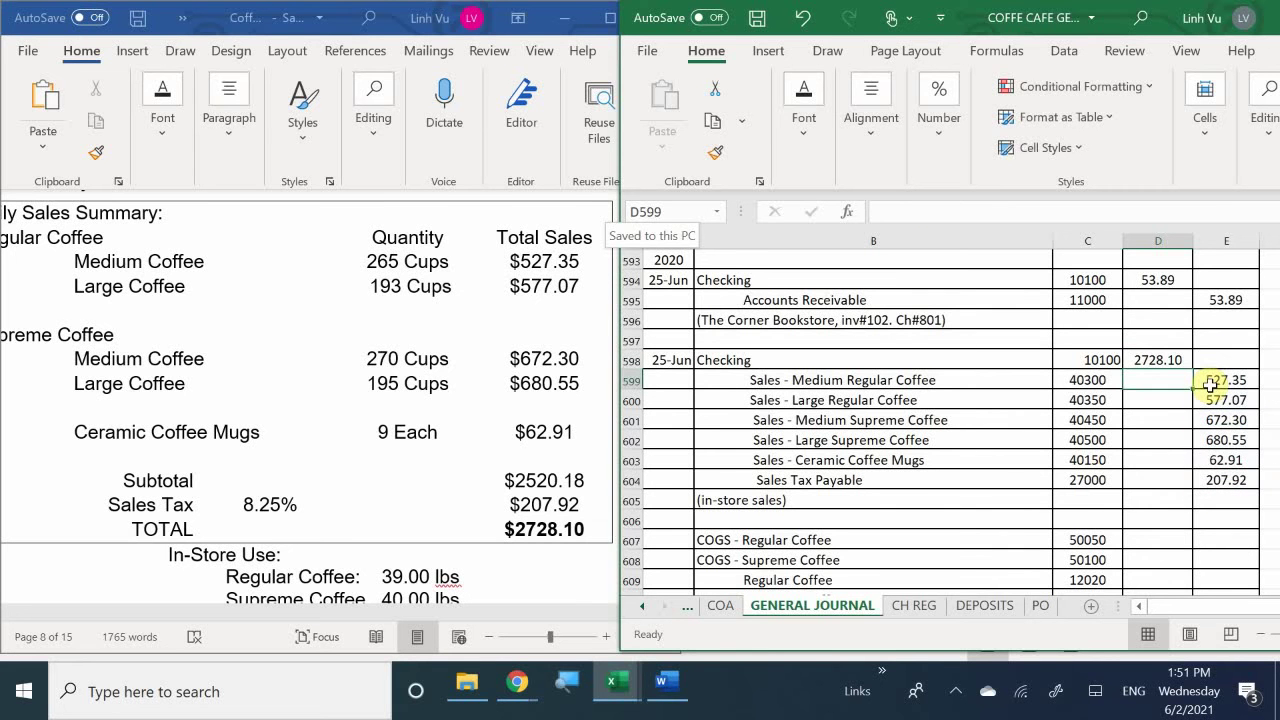
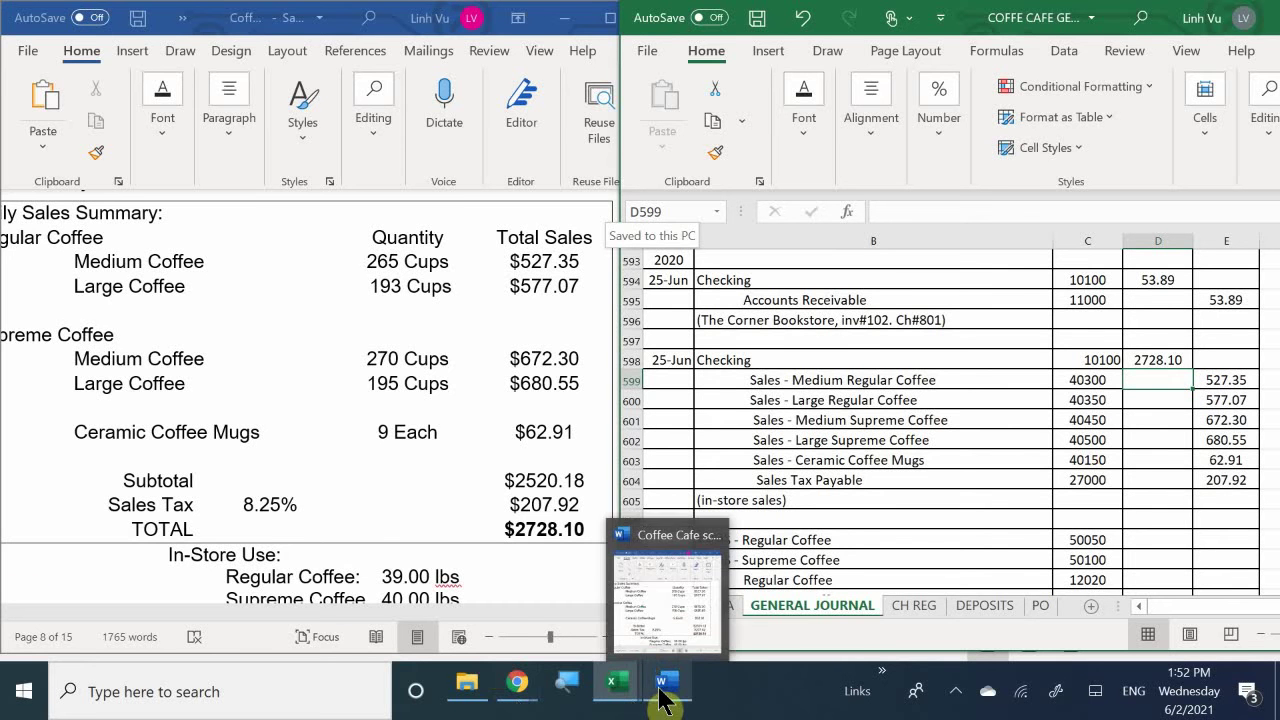
Switch to the ledger workbook and enter the date 6/25 in A56 of the Checking account on the ASSETS sheet.
{"action": "mouse_move", "coordinate": [618, 688]}
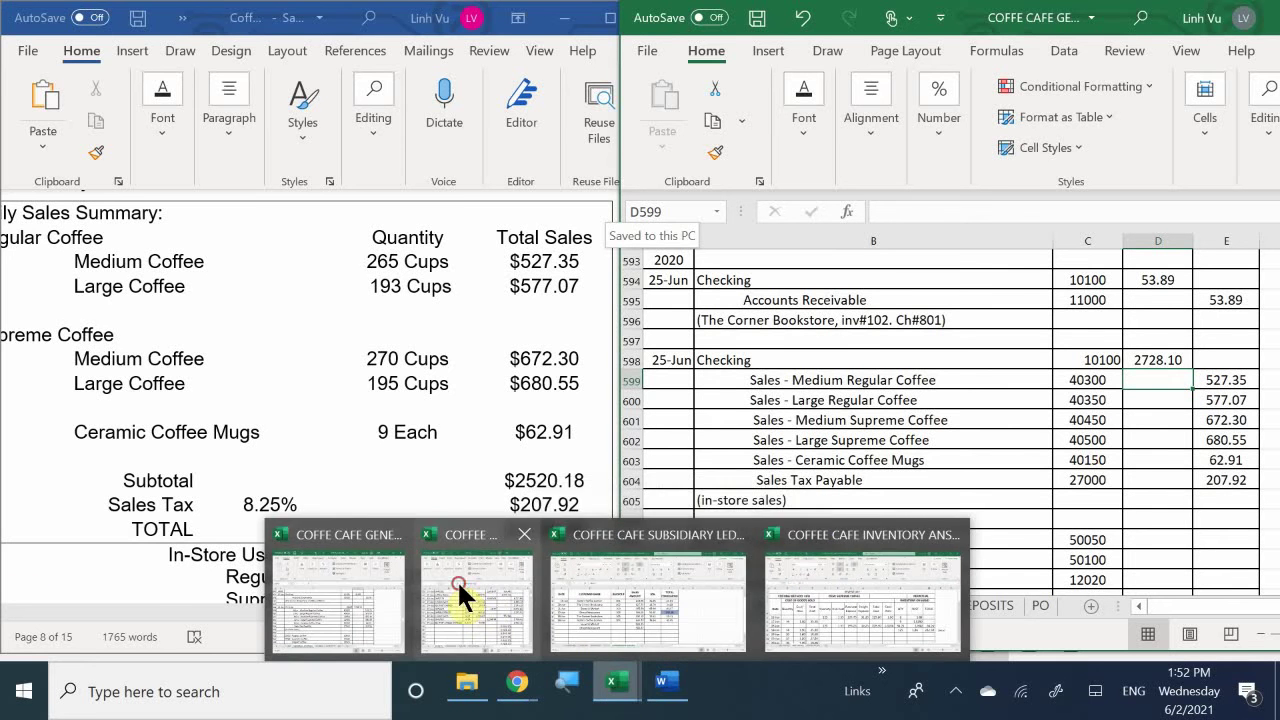
{"action": "left_click", "coordinate": [462, 598]}
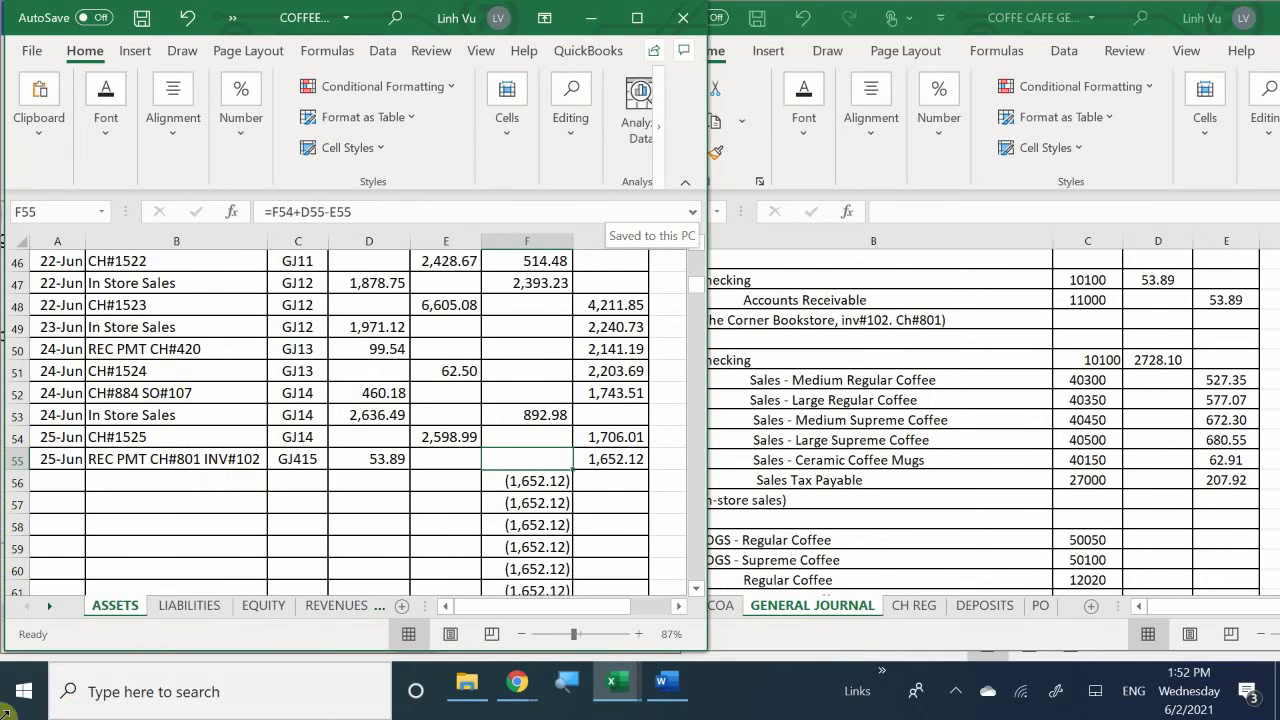
{"action": "left_click", "coordinate": [141, 524]}
{"action": "scroll", "coordinate": [135, 535], "scroll_direction": "up", "scroll_amount": 15}
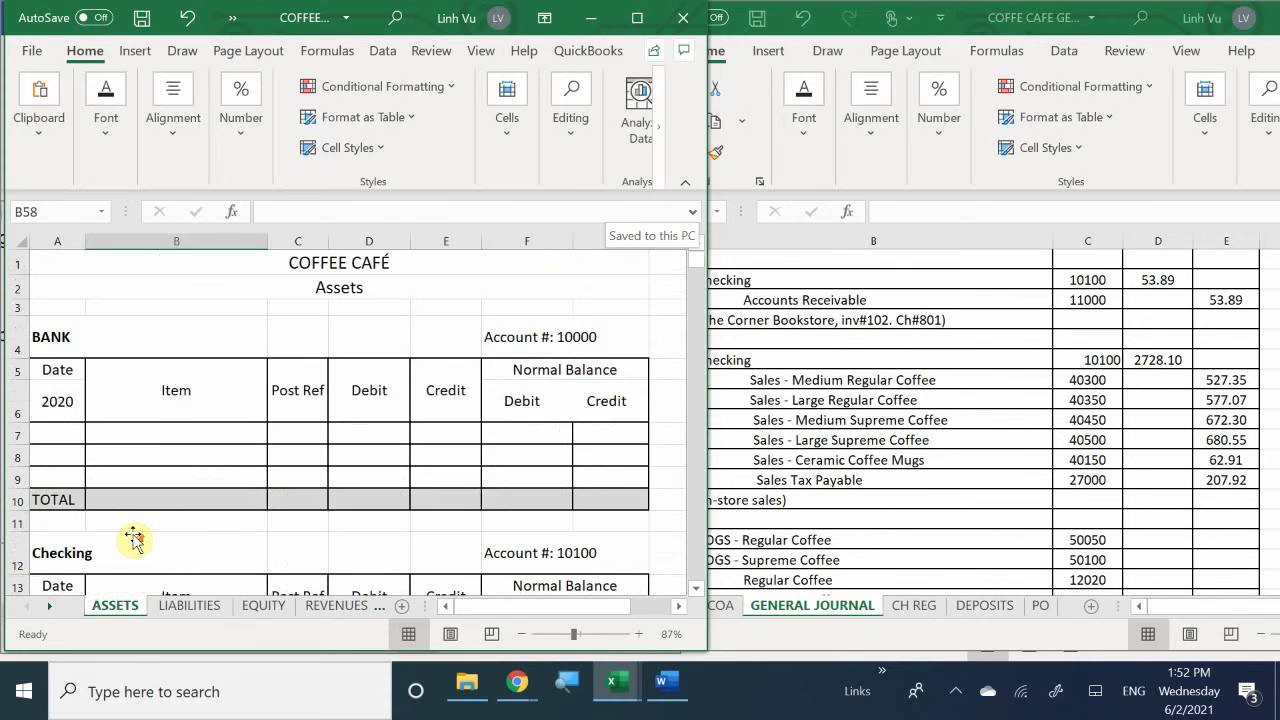
{"action": "scroll", "coordinate": [135, 538], "scroll_direction": "down", "scroll_amount": 8}
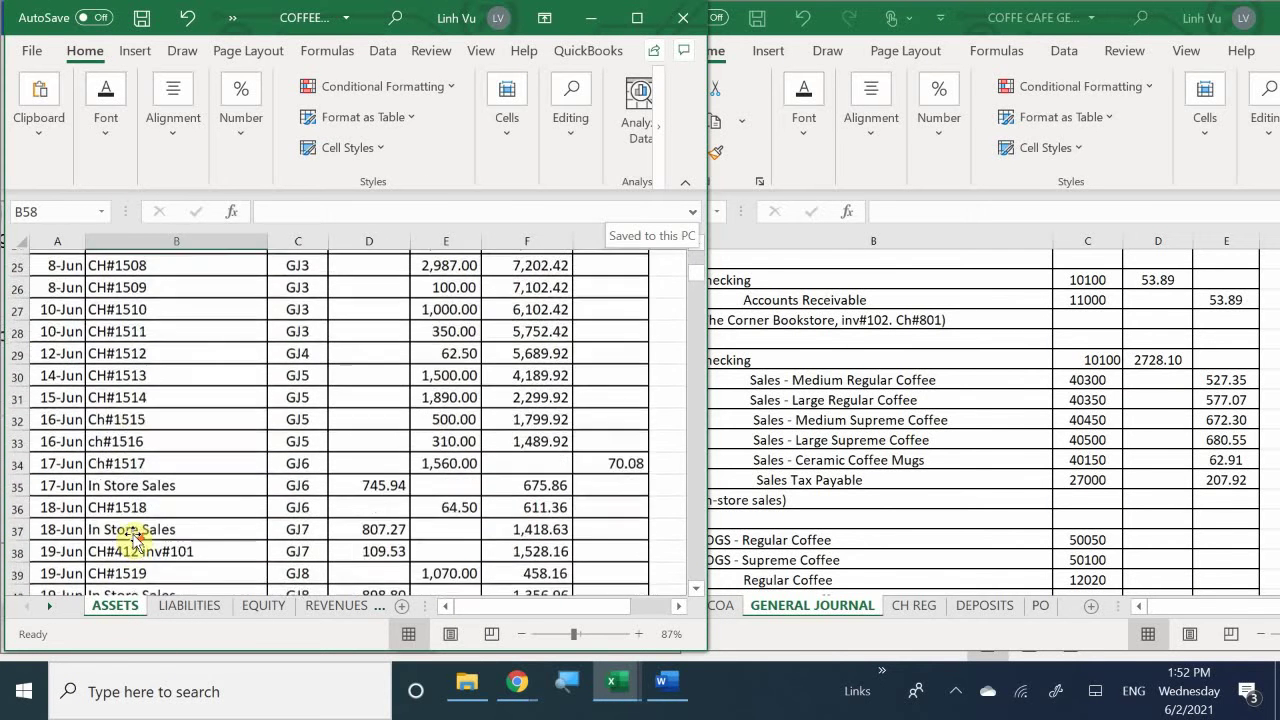
{"action": "scroll", "coordinate": [135, 538], "scroll_direction": "down", "scroll_amount": 6}
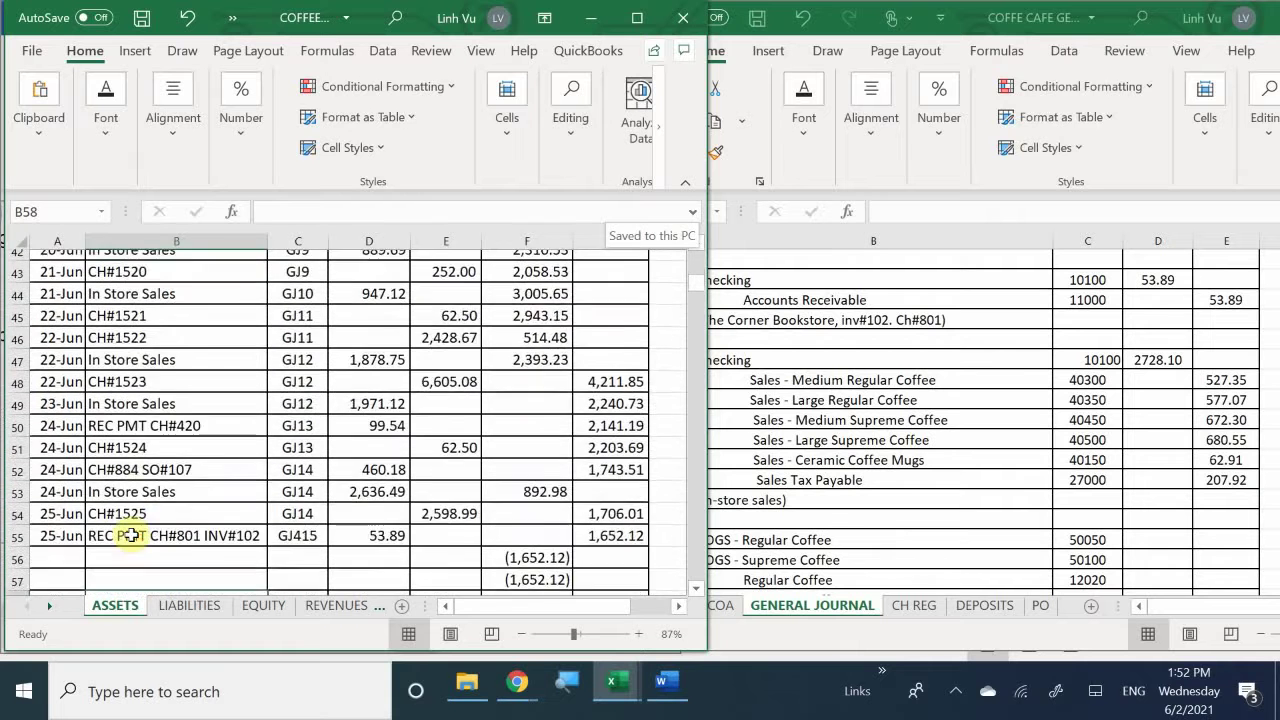
{"action": "scroll", "coordinate": [129, 531], "scroll_direction": "down", "scroll_amount": 1}
{"action": "scroll", "coordinate": [129, 531], "scroll_direction": "up", "scroll_amount": 1}
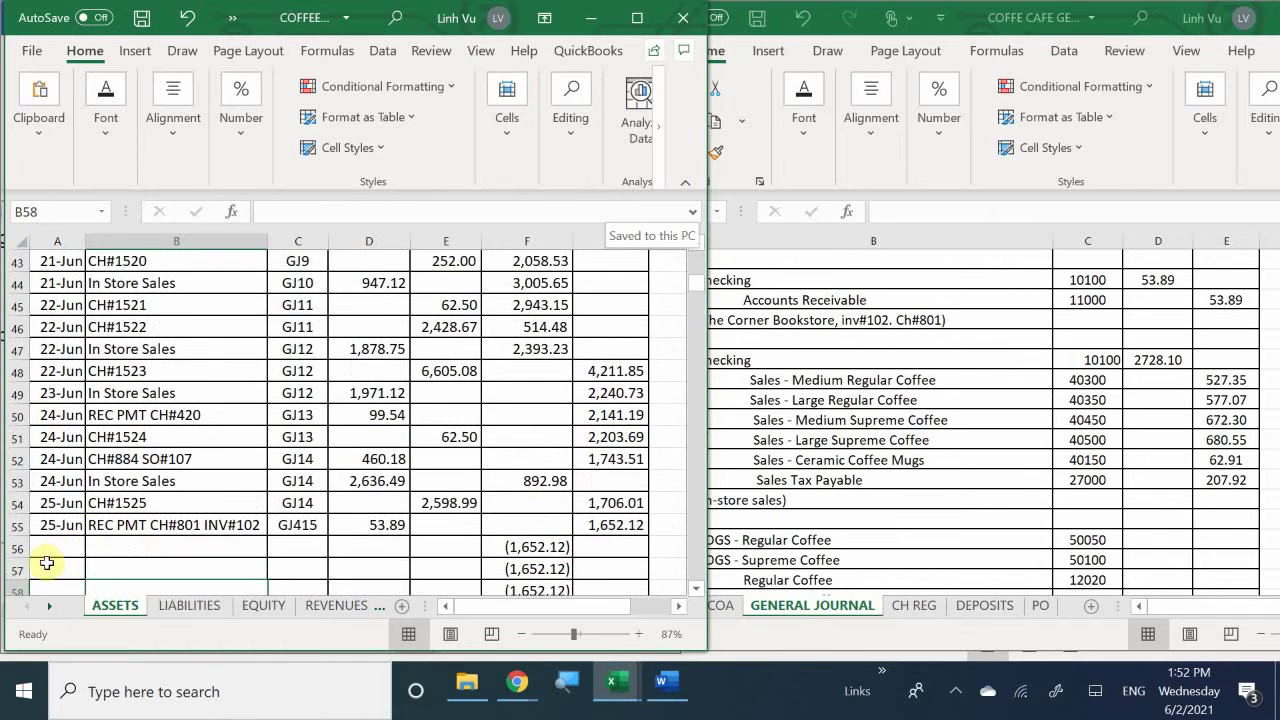
{"action": "left_click", "coordinate": [50, 549]}
{"action": "type", "text": "6/"}
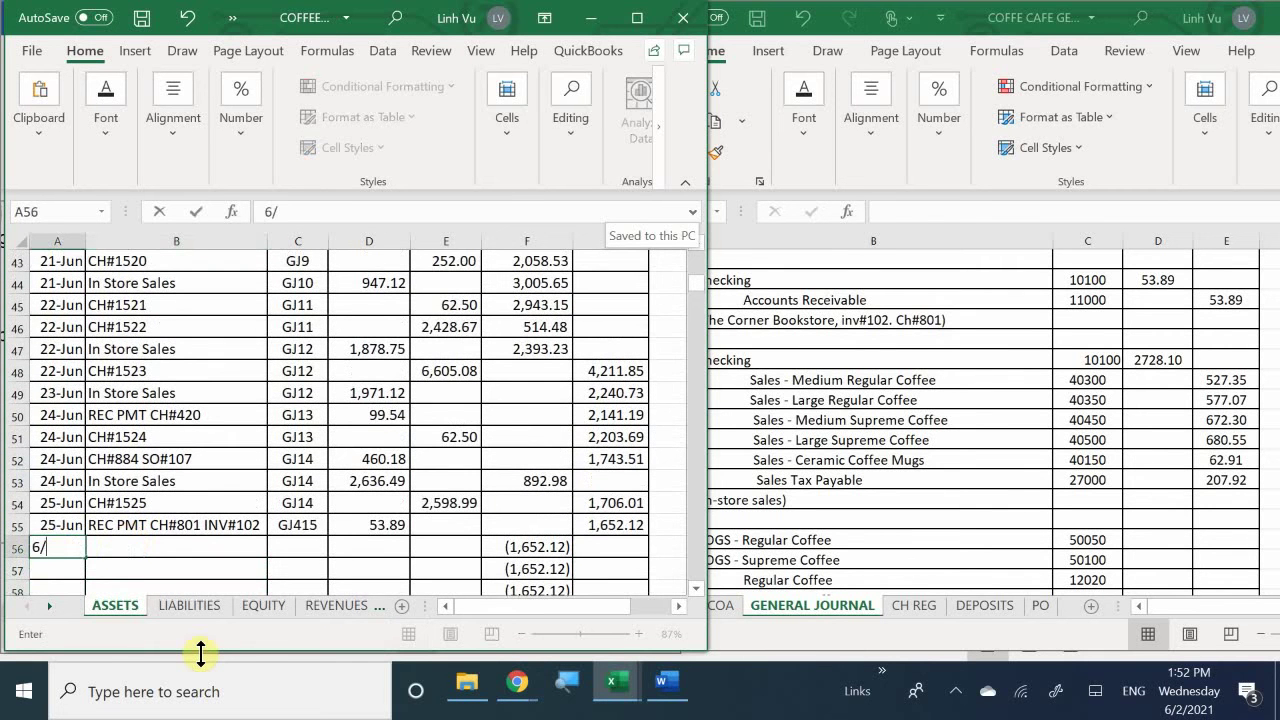
{"action": "type", "text": "25"}
{"action": "key", "text": "Tab"}
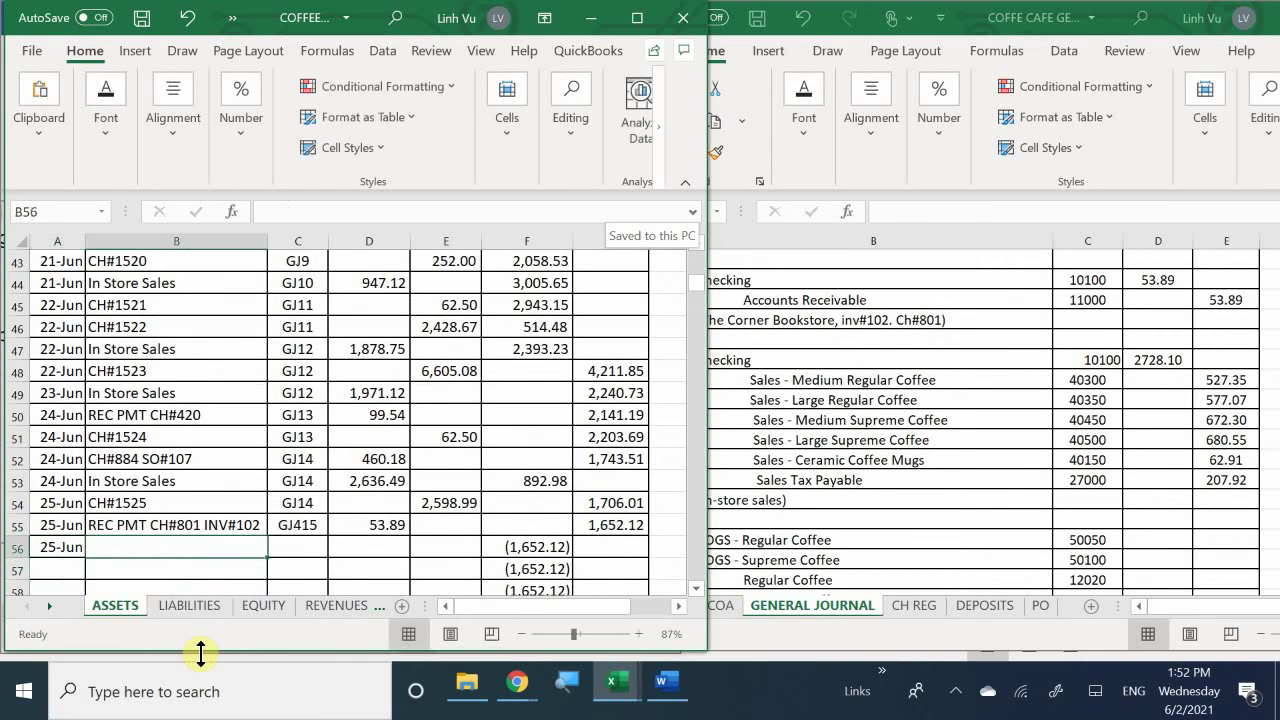
Fill the item in B56 with a formula referencing the In Store Sales entry in B53.
{"action": "type", "text": "="}
{"action": "key", "text": "Up"}
{"action": "key", "text": "Up"}
{"action": "key", "text": "Up"}
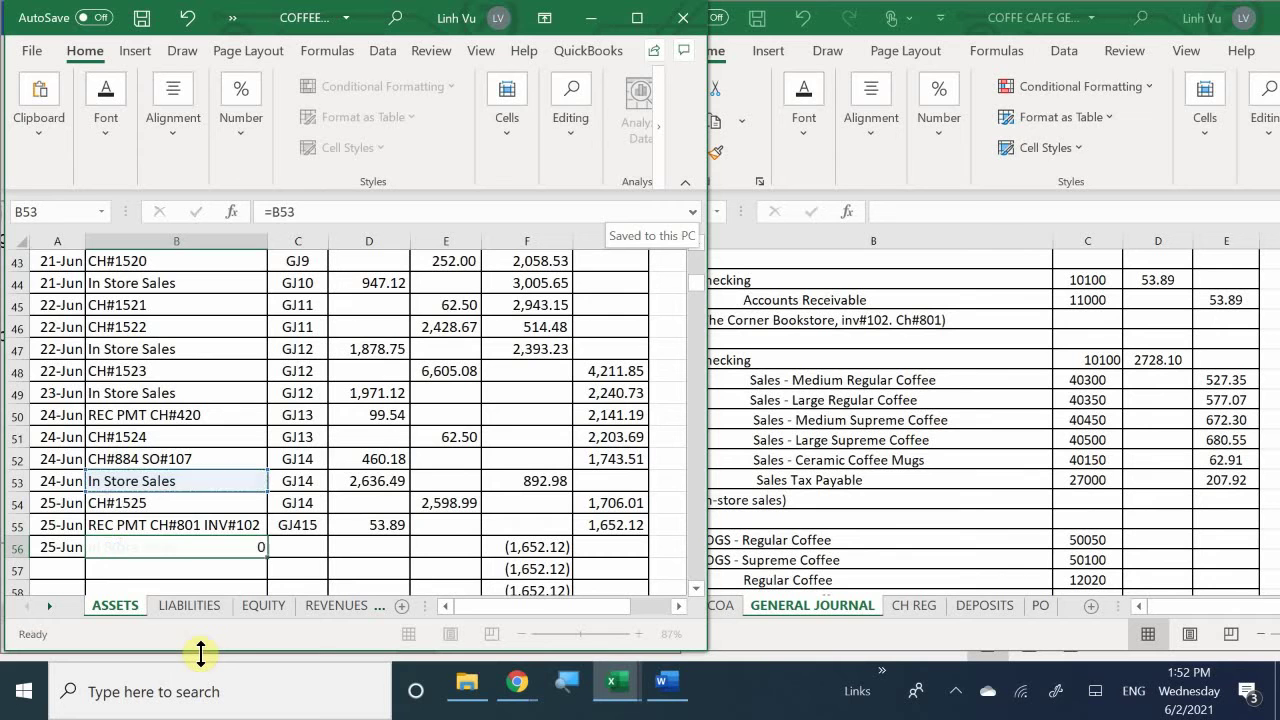
{"action": "key", "text": "Tab"}
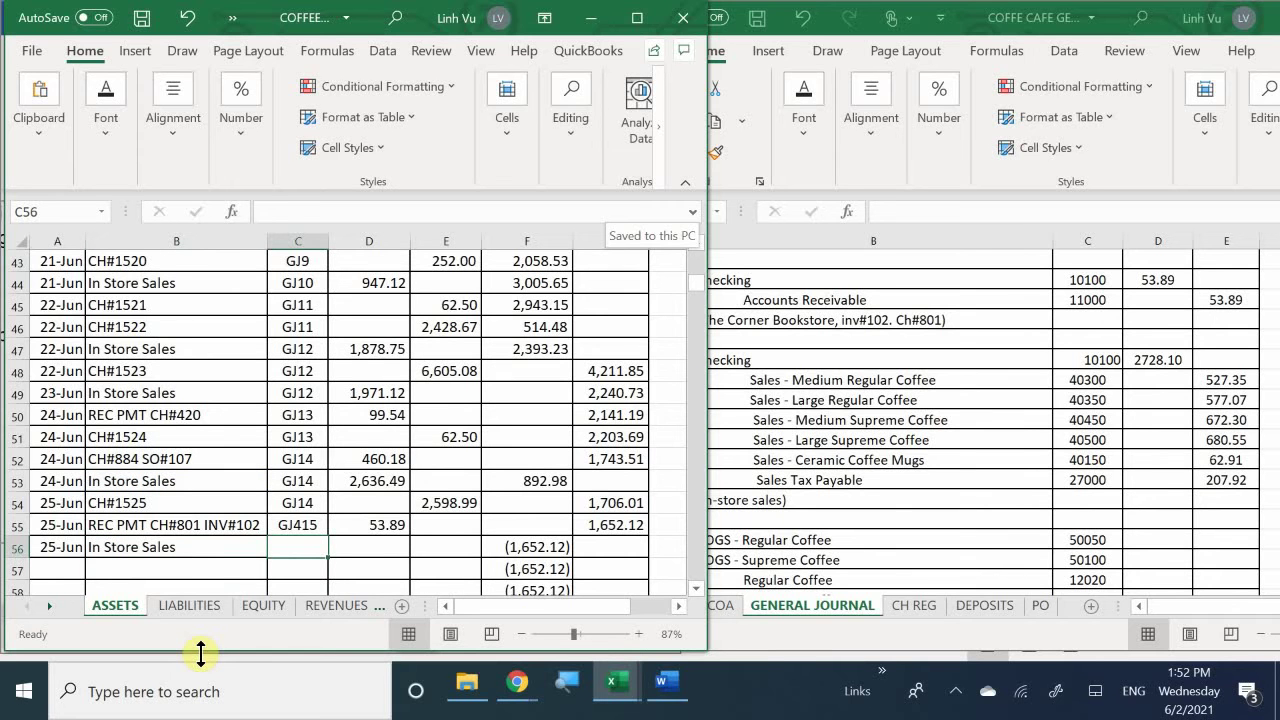
Correct the post reference of the CH#801 INV#102 payment in C55 to GJ15.
{"action": "key", "text": "Up"}
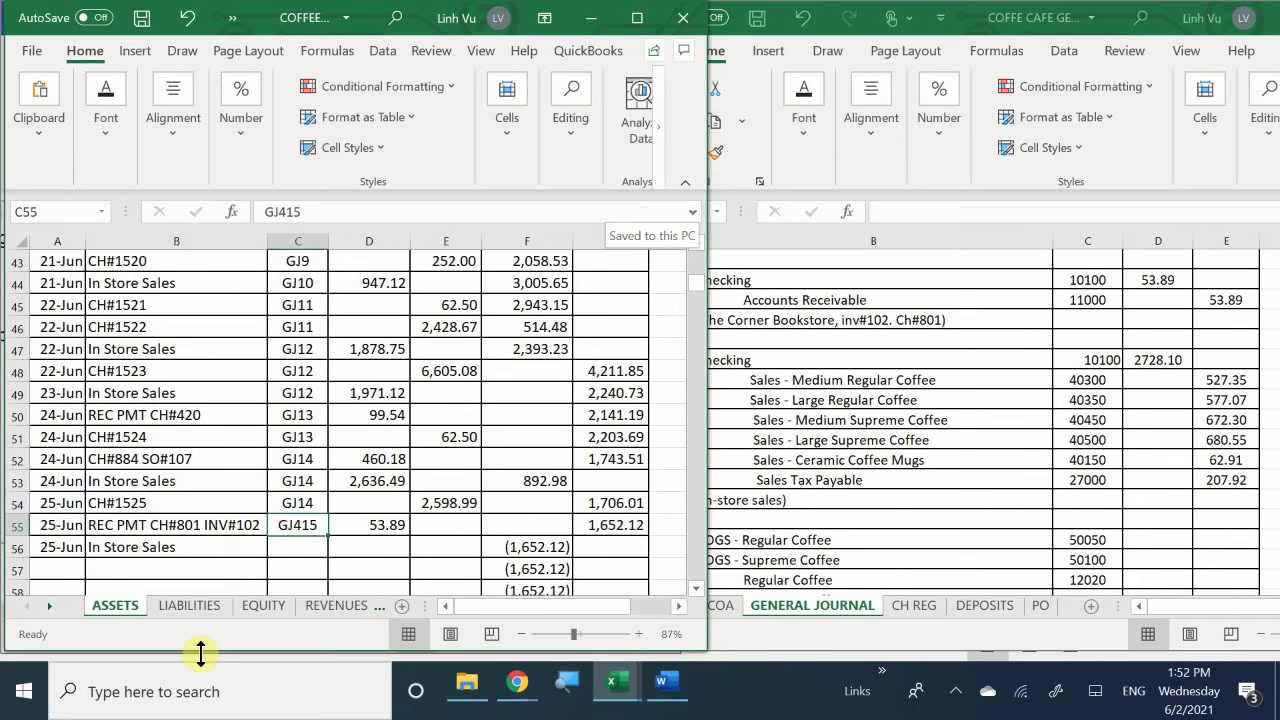
{"action": "key", "text": "BackSpace"}
{"action": "type", "text": "GJ"}
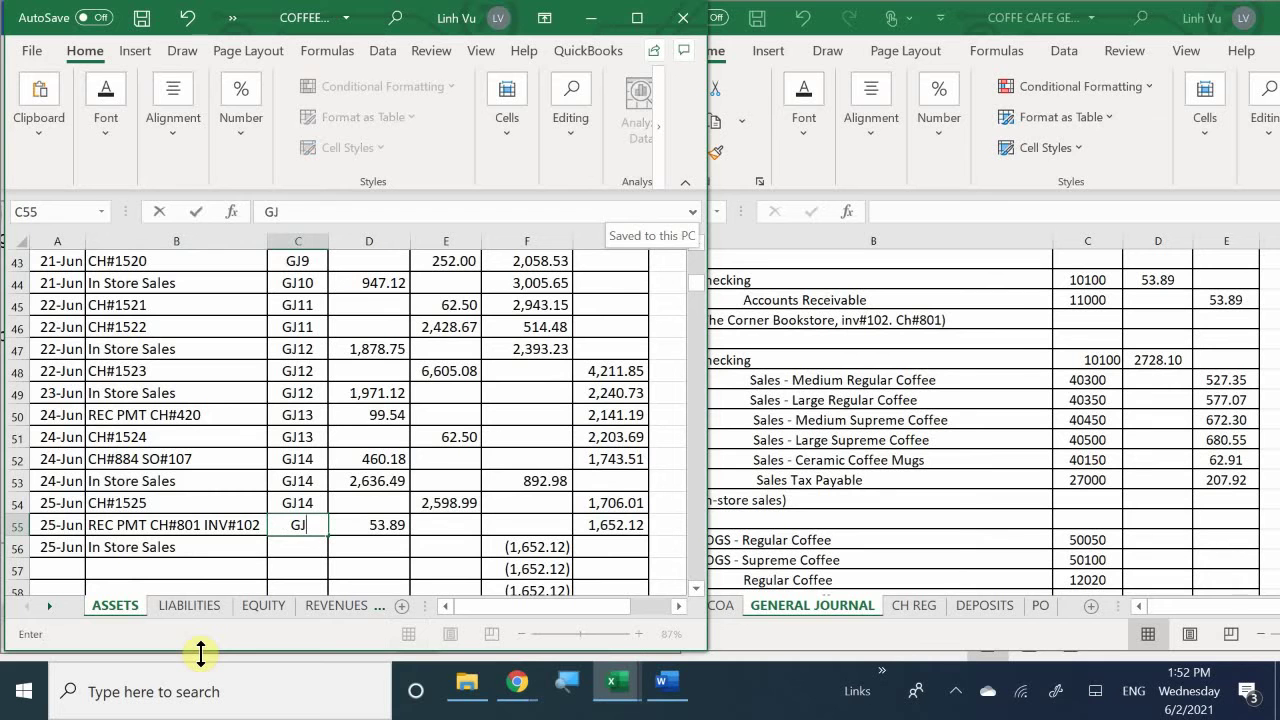
{"action": "type", "text": "15"}
{"action": "key", "text": "Return"}
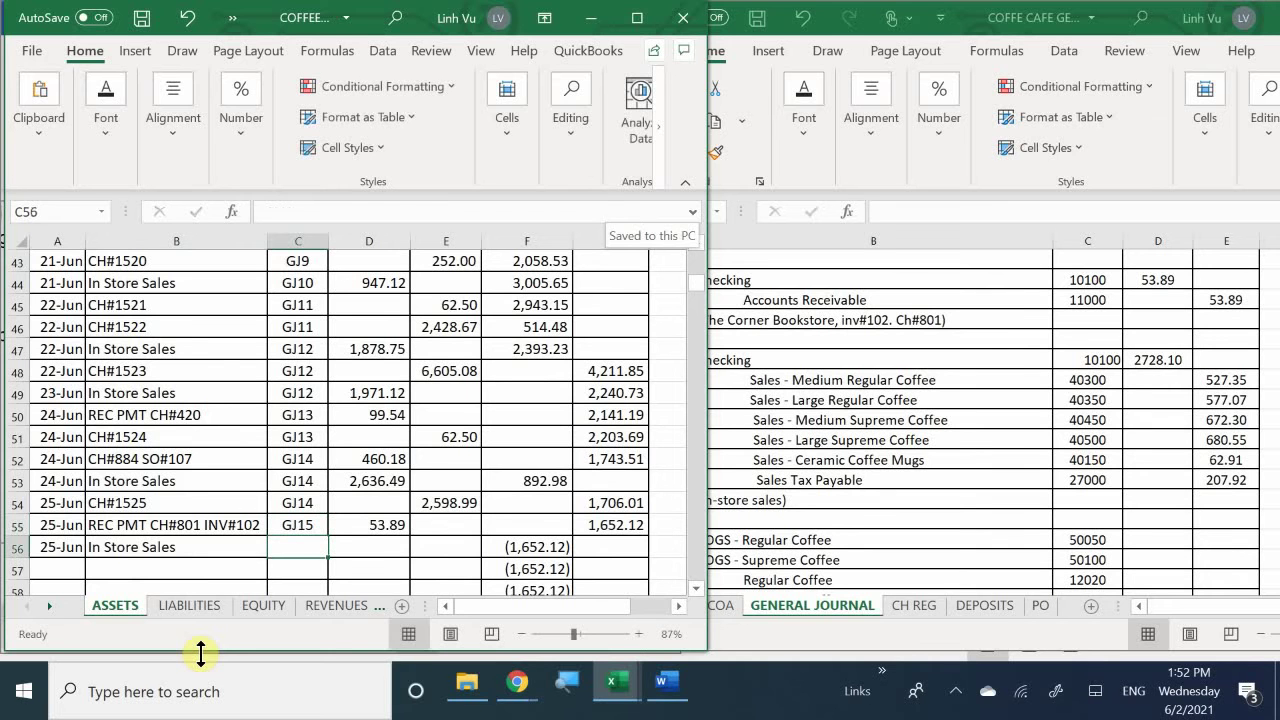
Reference C55 for the post reference in C56 and enter the in-store sales debit 2728.10 in D56.
{"action": "type", "text": "="}
{"action": "key", "text": "Up"}
{"action": "key", "text": "Return"}
{"action": "key", "text": "Right"}
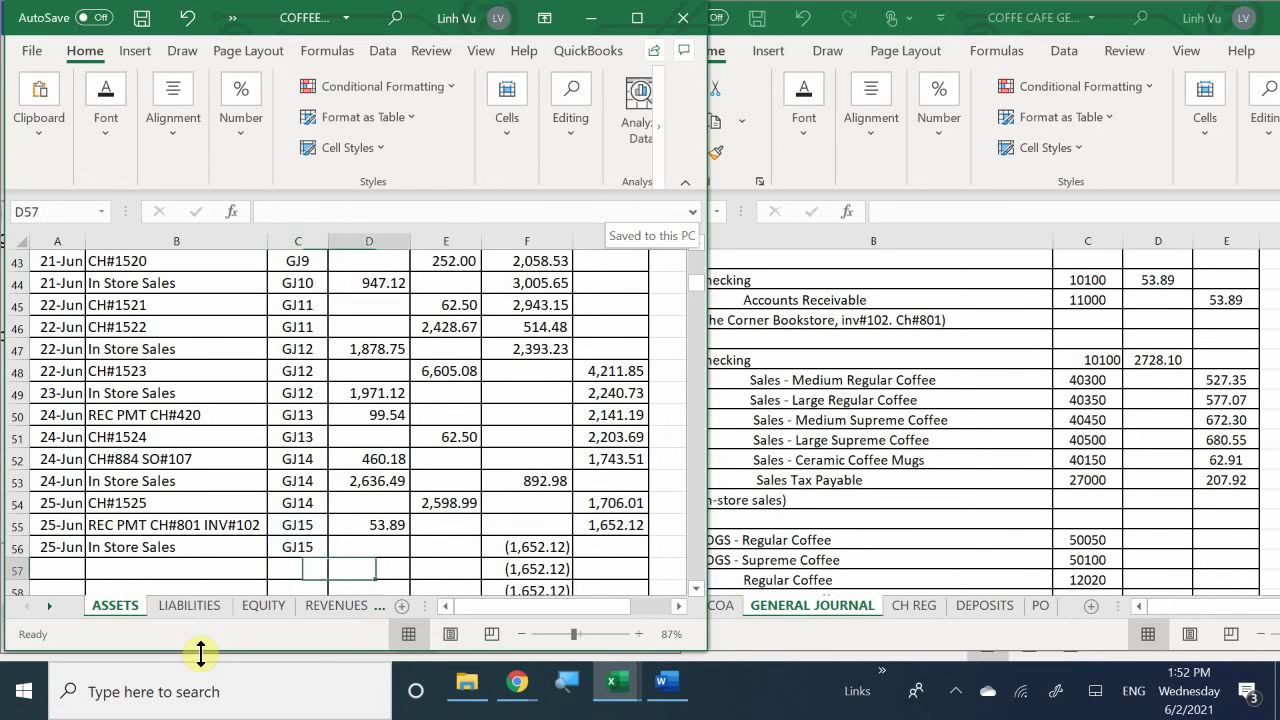
{"action": "key", "text": "Up"}
{"action": "type", "text": "2728.10"}
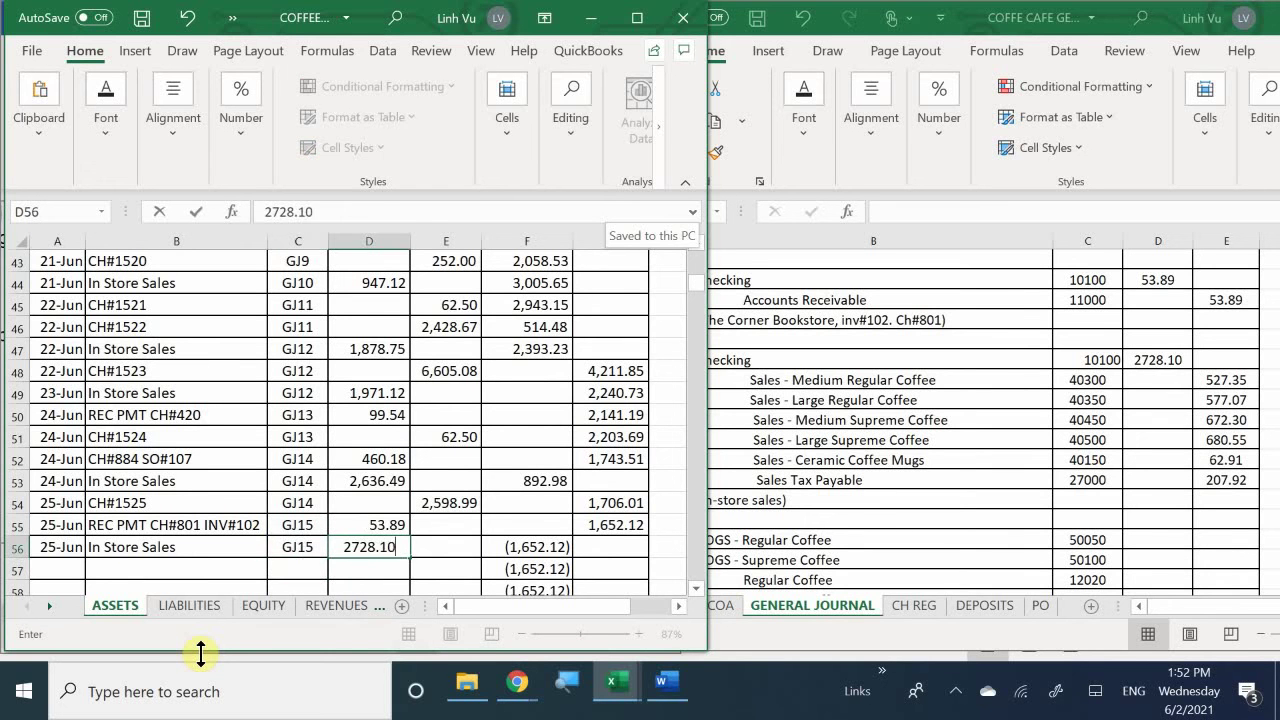
{"action": "key", "text": "Return"}
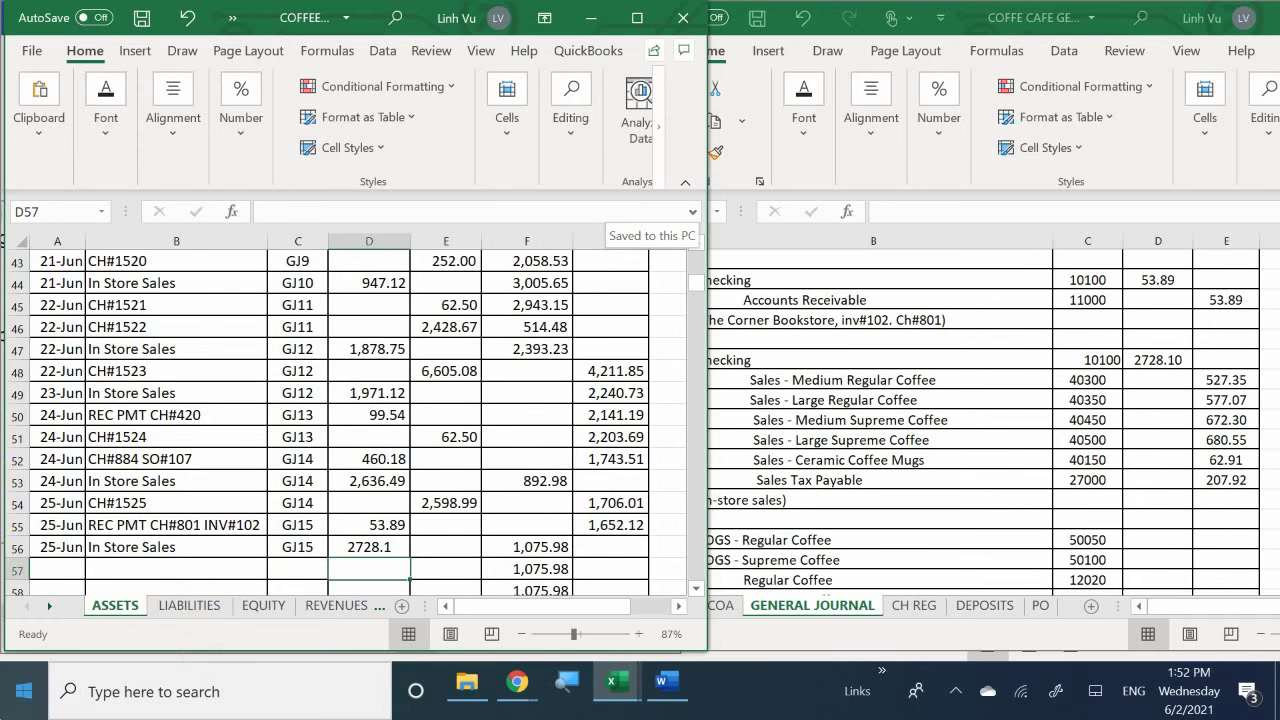
Apply comma style to the Checking account's amount columns D through G from row 56 downward.
{"action": "scroll", "coordinate": [416, 380], "scroll_direction": "down", "scroll_amount": 2}
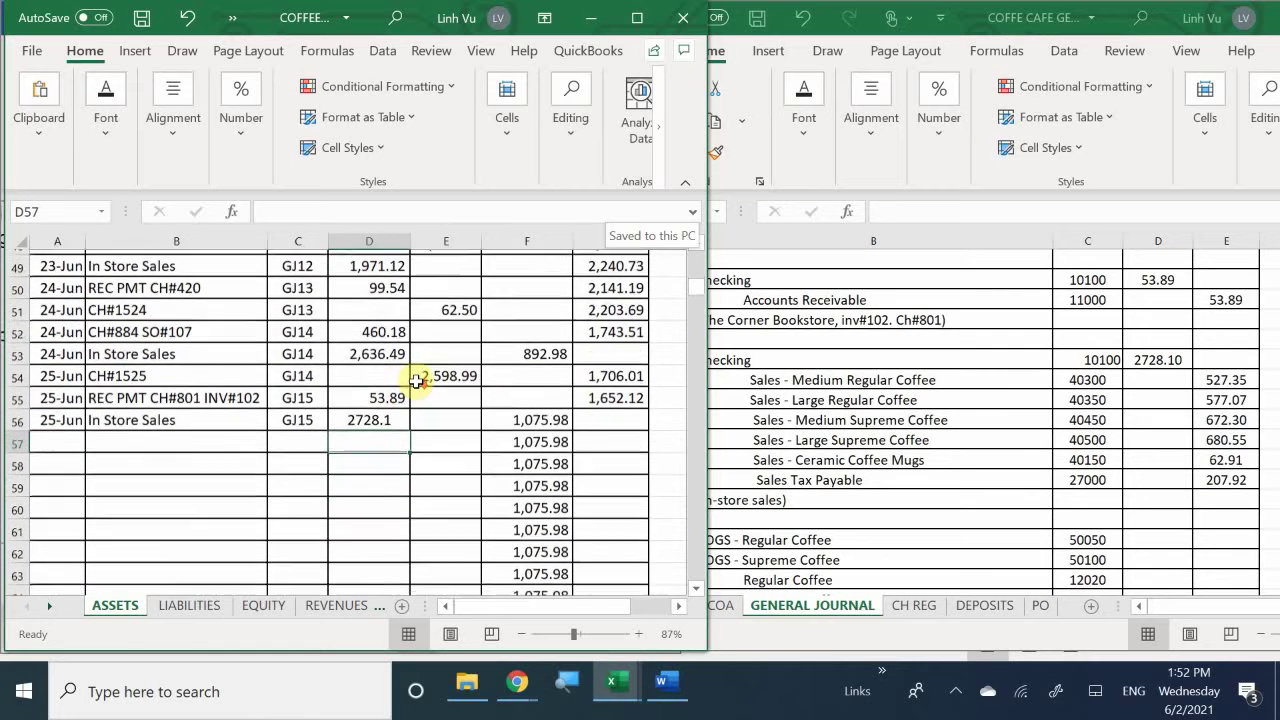
{"action": "left_click_drag", "start_coordinate": [361, 414], "coordinate": [571, 594]}
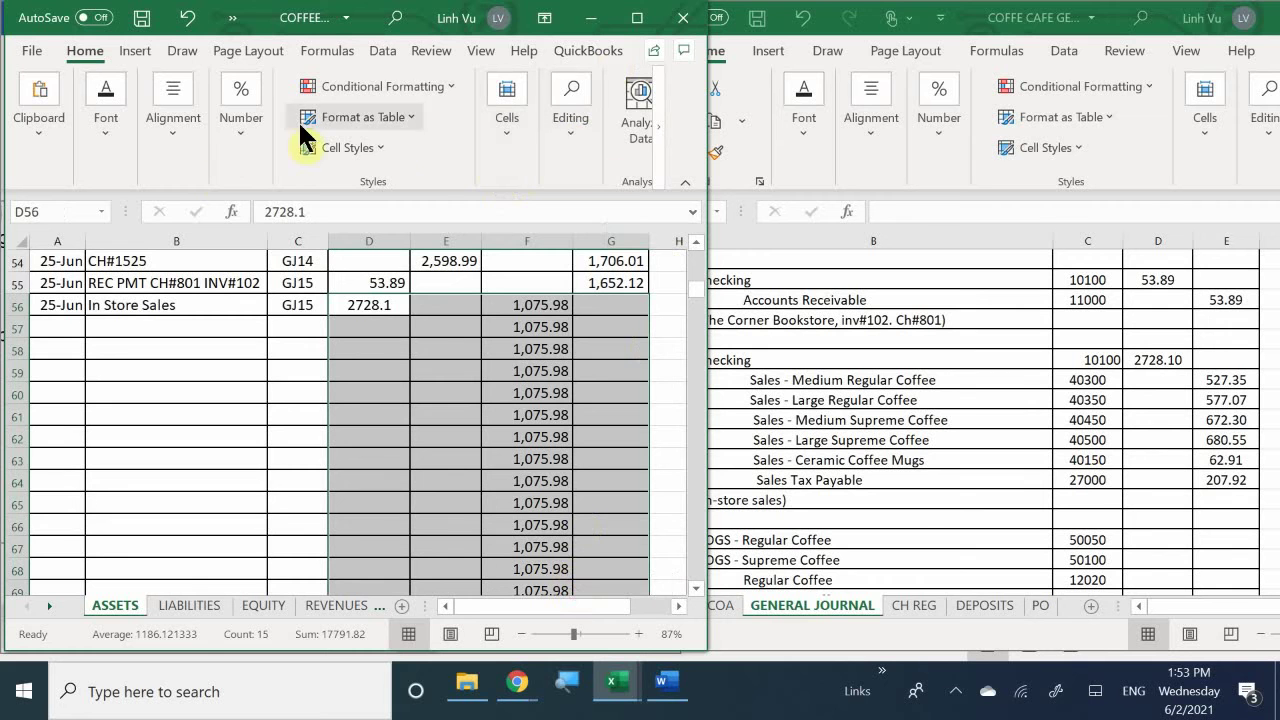
{"action": "left_click", "coordinate": [240, 140]}
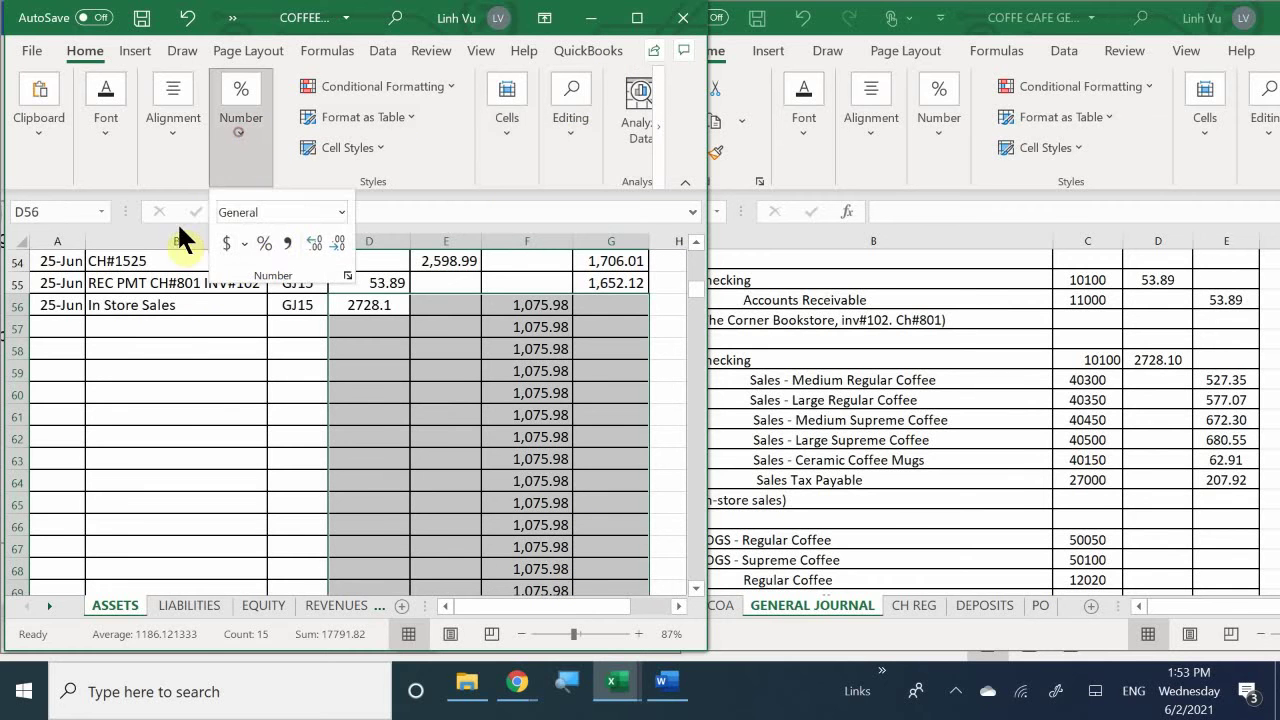
{"action": "left_click", "coordinate": [288, 242]}
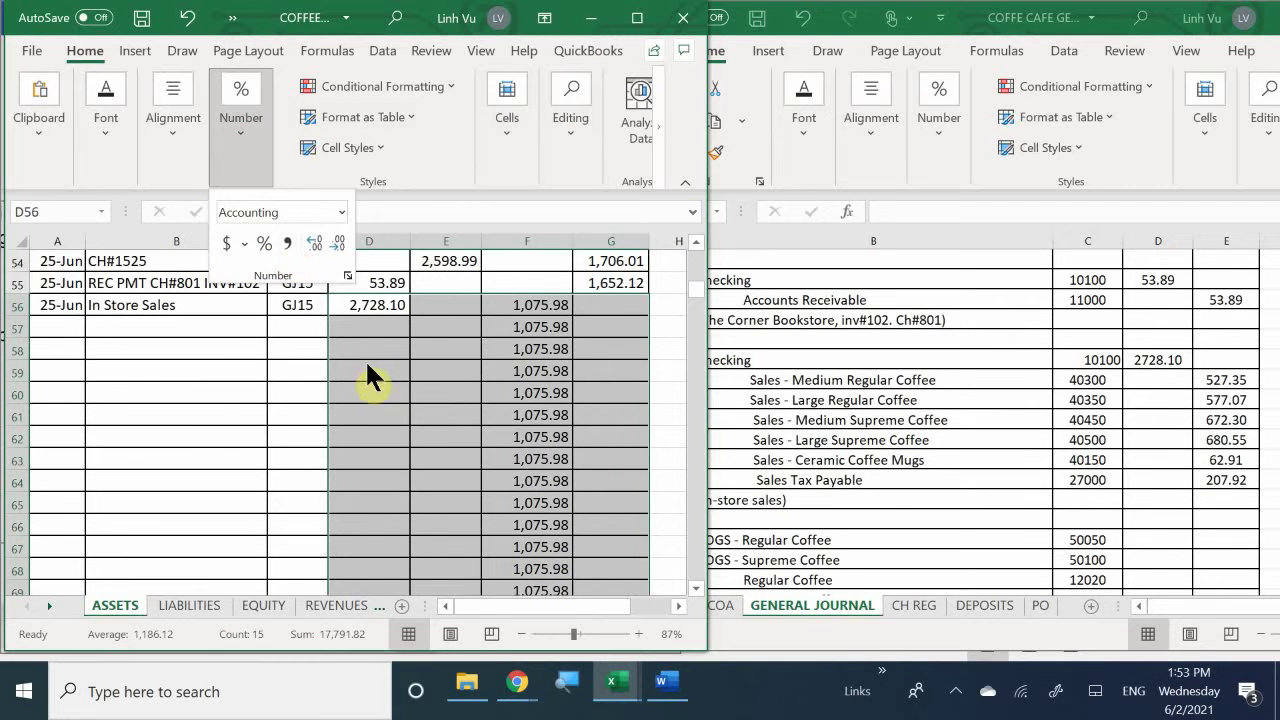
{"action": "scroll", "coordinate": [362, 365], "scroll_direction": "up", "scroll_amount": 1}
{"action": "scroll", "coordinate": [362, 365], "scroll_direction": "up", "scroll_amount": 1}
{"action": "left_click", "coordinate": [383, 466]}
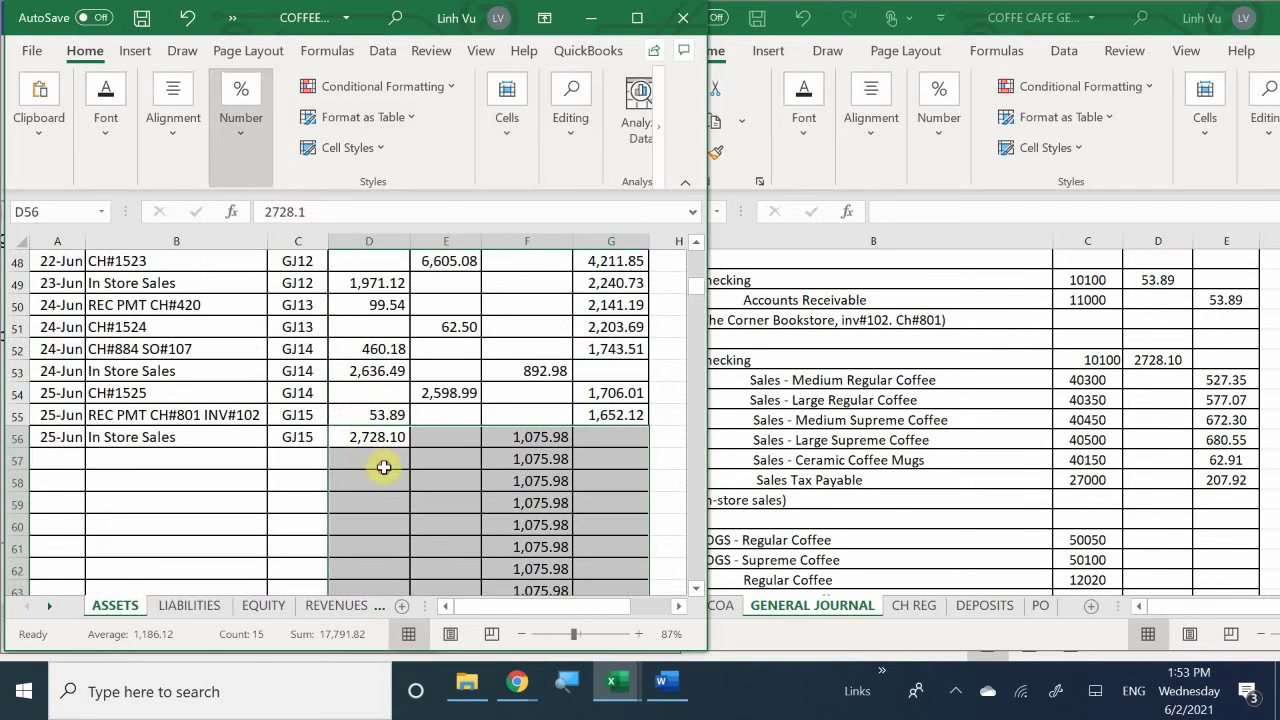
{"action": "left_click", "coordinate": [383, 467]}
{"action": "scroll", "coordinate": [384, 465], "scroll_direction": "up", "scroll_amount": 2}
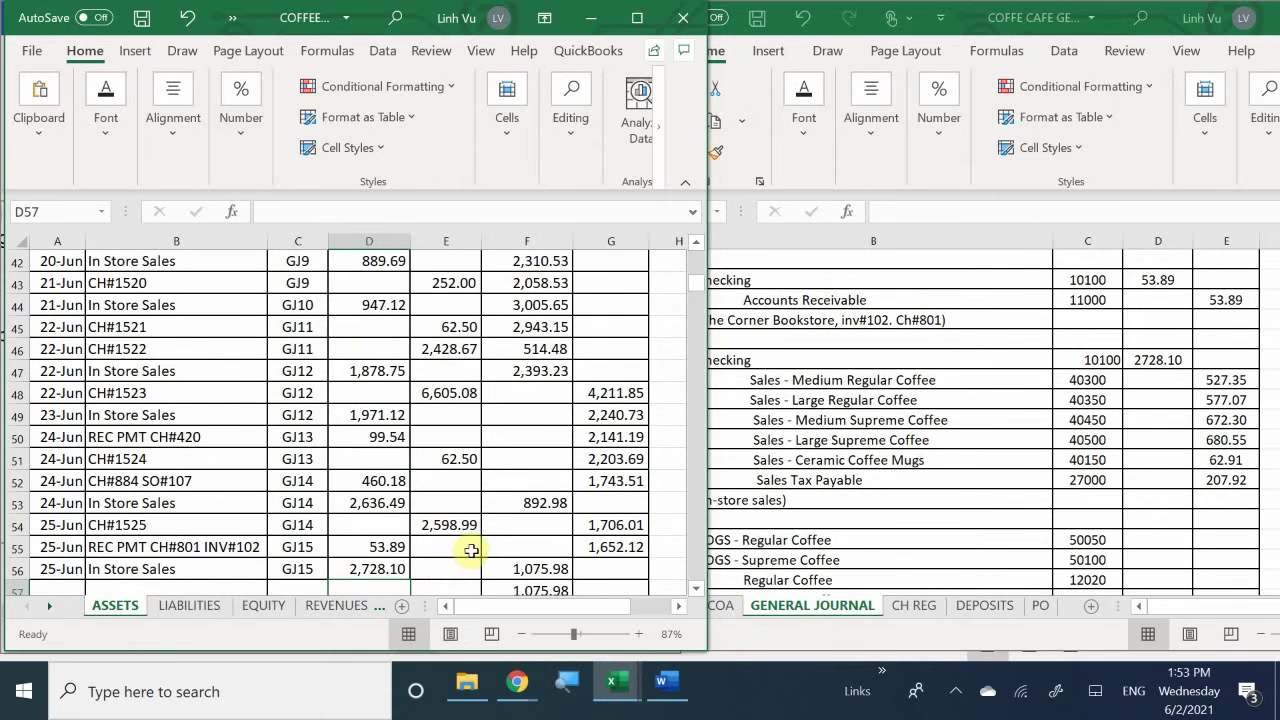
{"action": "scroll", "coordinate": [470, 543], "scroll_direction": "down", "scroll_amount": 1}
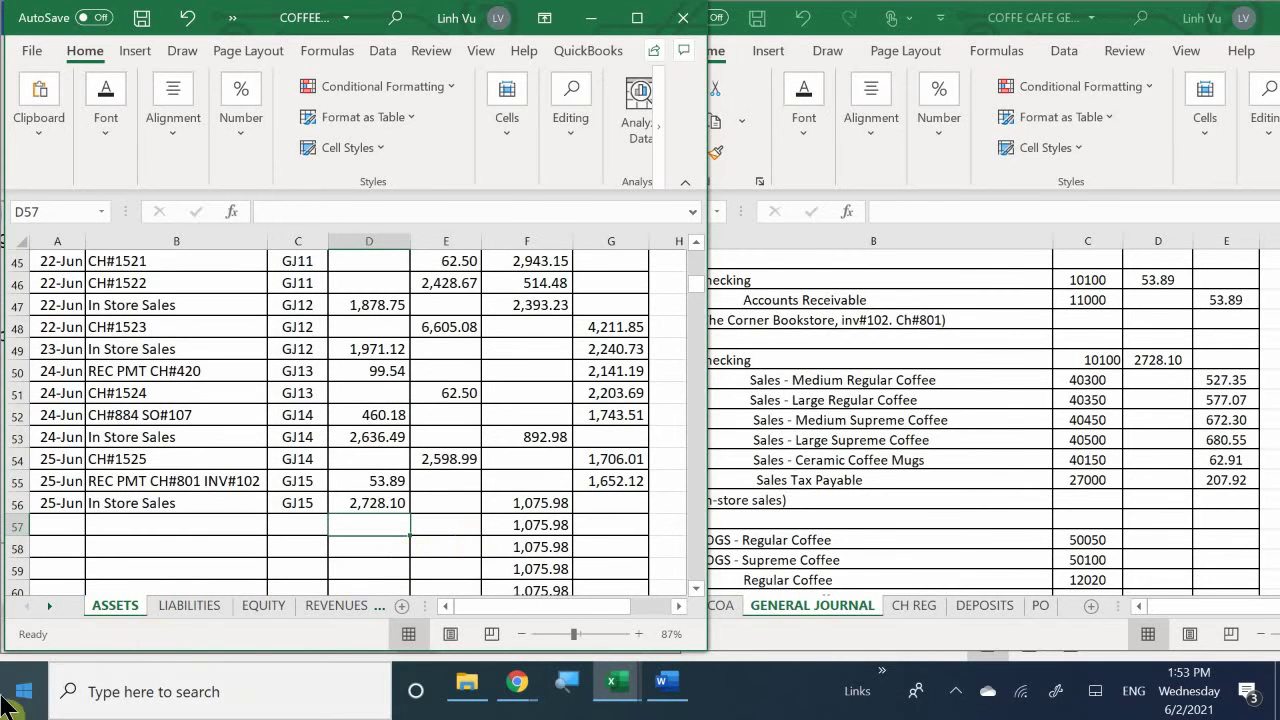
On the REVENUES sheet, enter the date 6/25 in A94 of the Sales – Medium Regular Coffee account.
{"action": "left_click", "coordinate": [334, 605]}
{"action": "scroll", "coordinate": [189, 404], "scroll_direction": "up", "scroll_amount": 15}
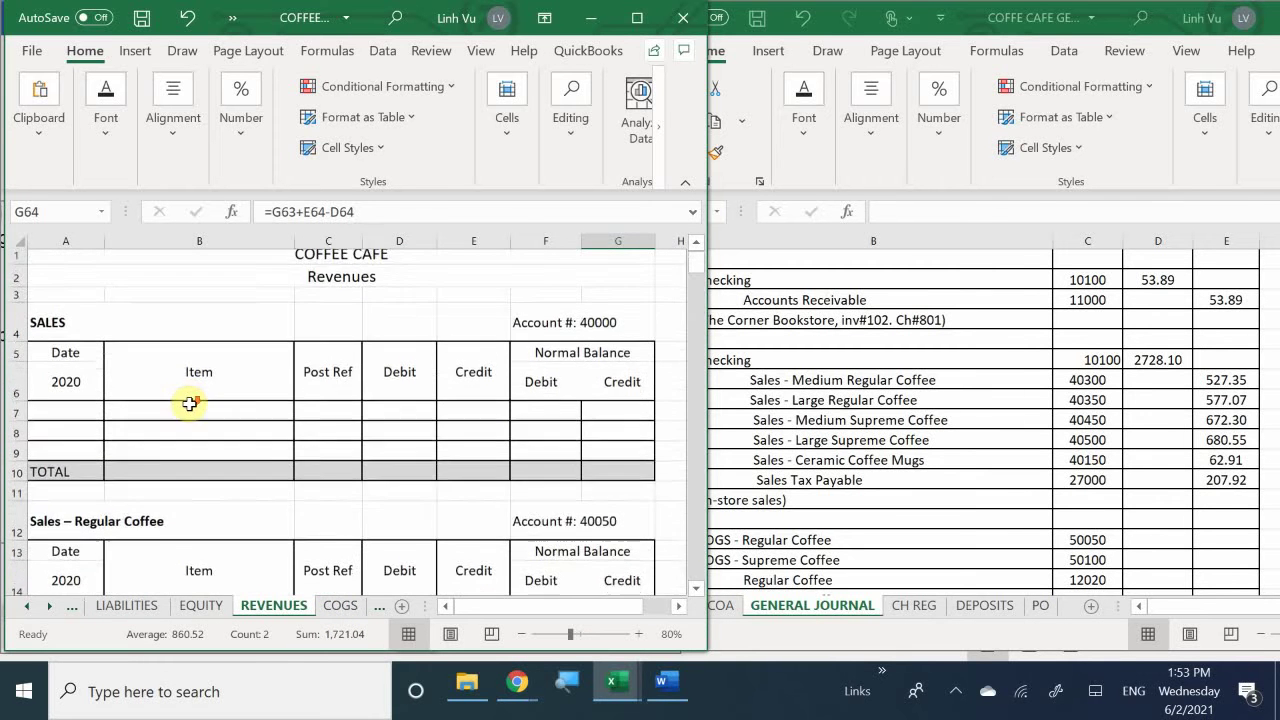
{"action": "scroll", "coordinate": [189, 404], "scroll_direction": "down", "scroll_amount": 7}
{"action": "scroll", "coordinate": [189, 404], "scroll_direction": "down", "scroll_amount": 10}
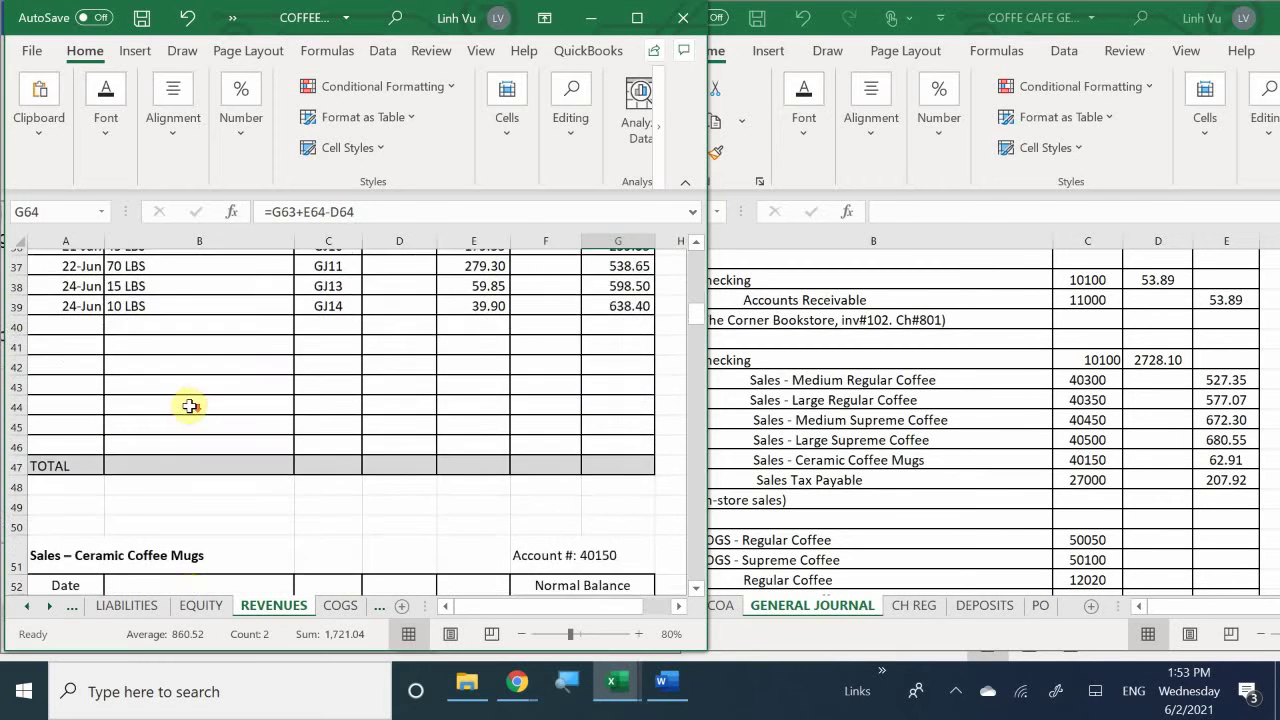
{"action": "scroll", "coordinate": [189, 406], "scroll_direction": "down", "scroll_amount": 9}
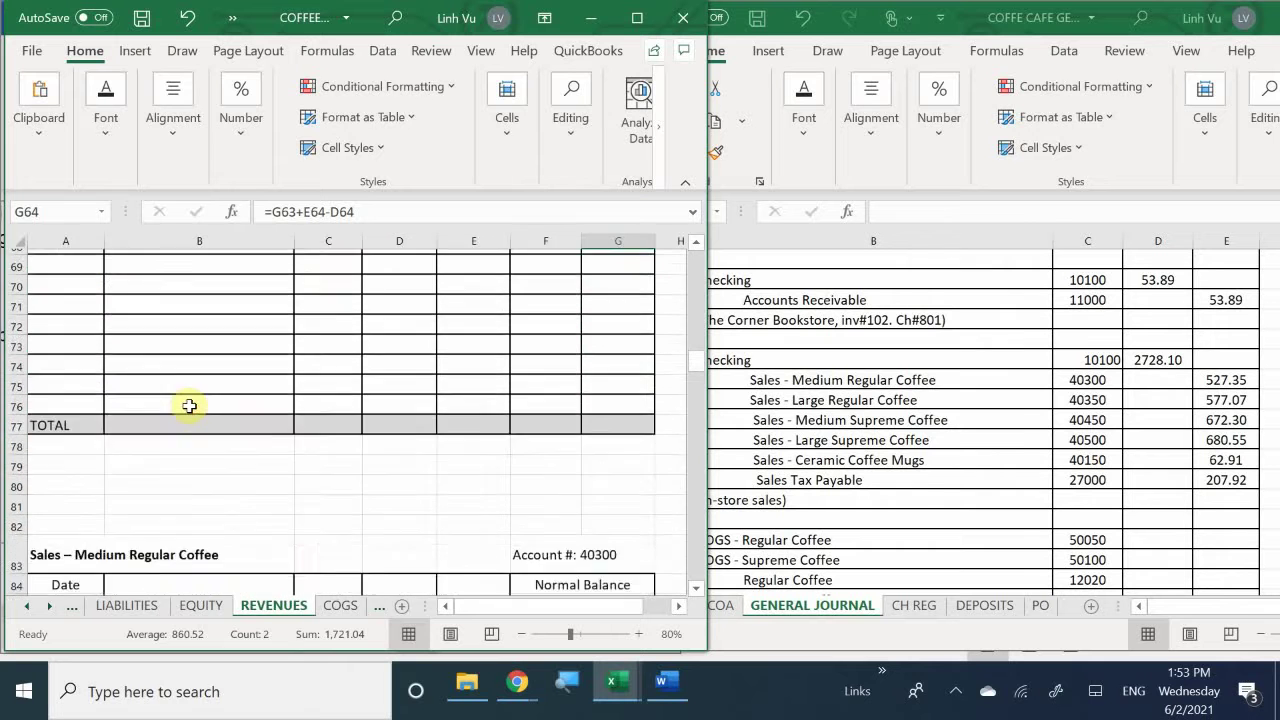
{"action": "scroll", "coordinate": [189, 404], "scroll_direction": "down", "scroll_amount": 1}
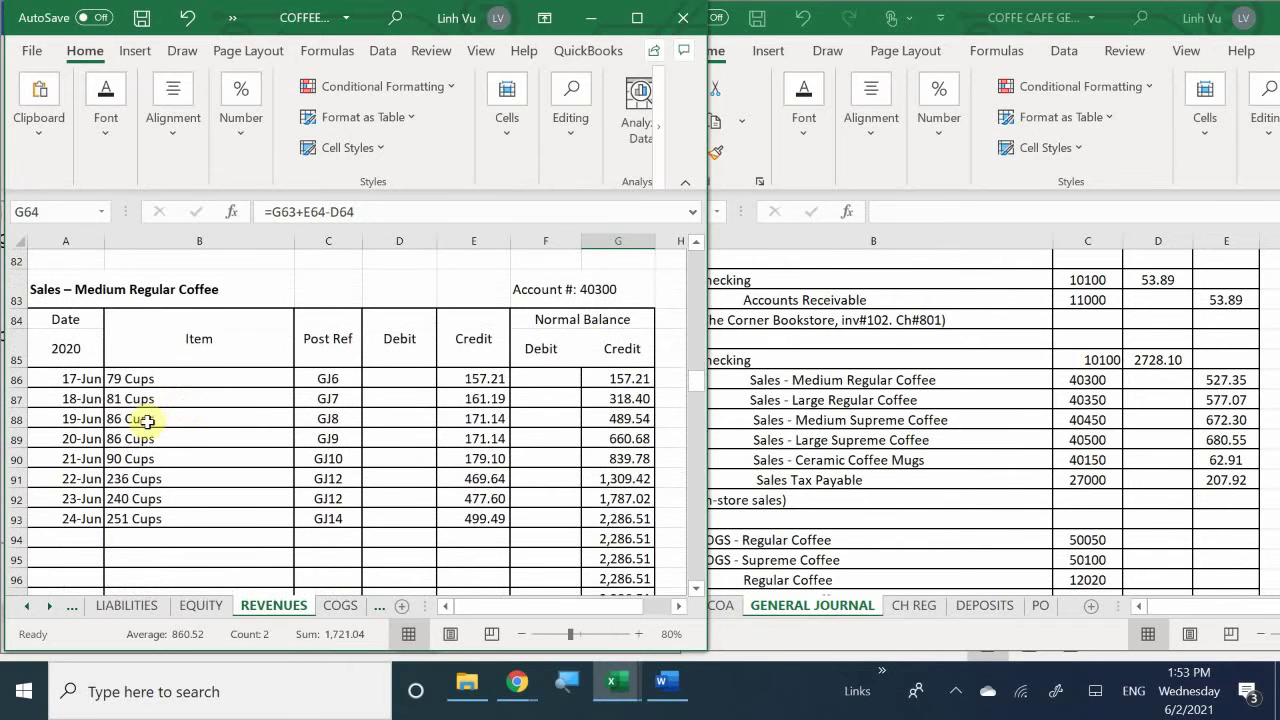
{"action": "left_click", "coordinate": [63, 540]}
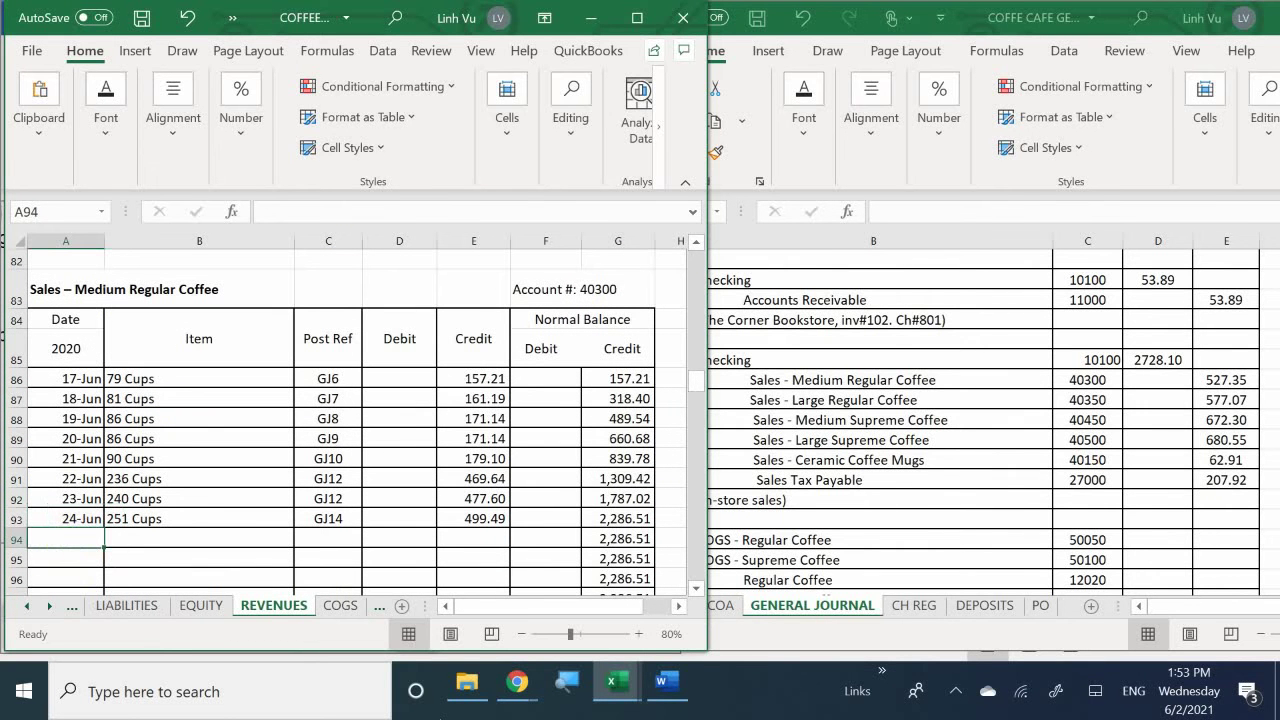
{"action": "type", "text": "6/25"}
{"action": "key", "text": "Return"}
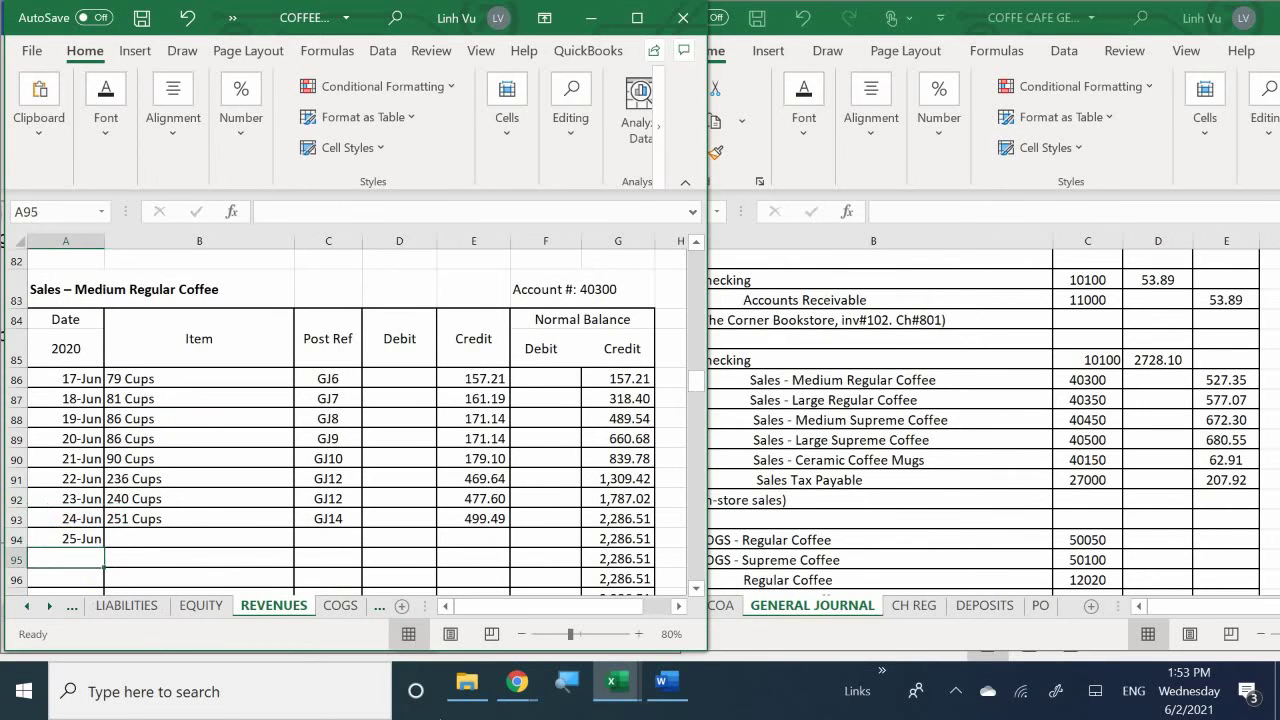
Enter the item 265 Cups in B94 and the post reference GJ15 in C94.
{"action": "key", "text": "Right"}
{"action": "key", "text": "Up"}
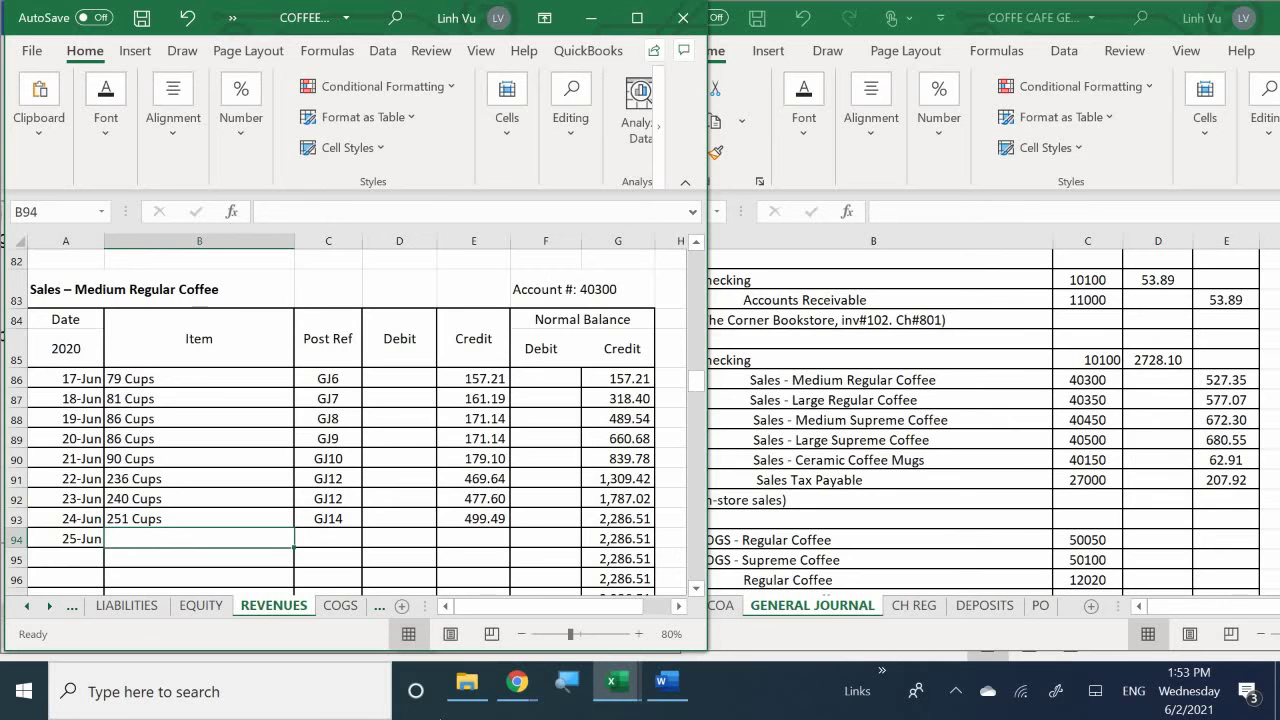
{"action": "type", "text": "265"}
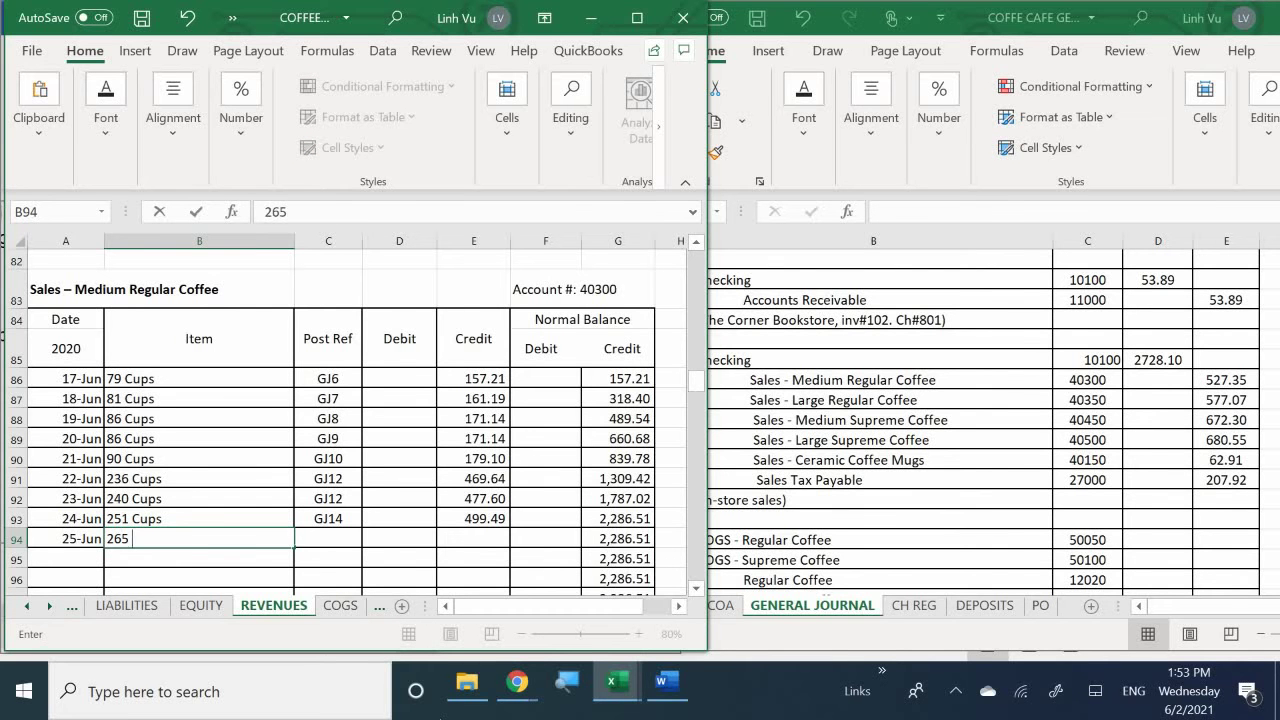
{"action": "type", "text": " Cy"}
{"action": "key", "text": "BackSpace"}
{"action": "type", "text": "ups"}
{"action": "key", "text": "BackSpace"}
{"action": "key", "text": "BackSpace"}
{"action": "type", "text": "y"}
{"action": "key", "text": "BackSpace"}
{"action": "type", "text": "ps"}
{"action": "key", "text": "Tab"}
{"action": "type", "text": "GJ15"}
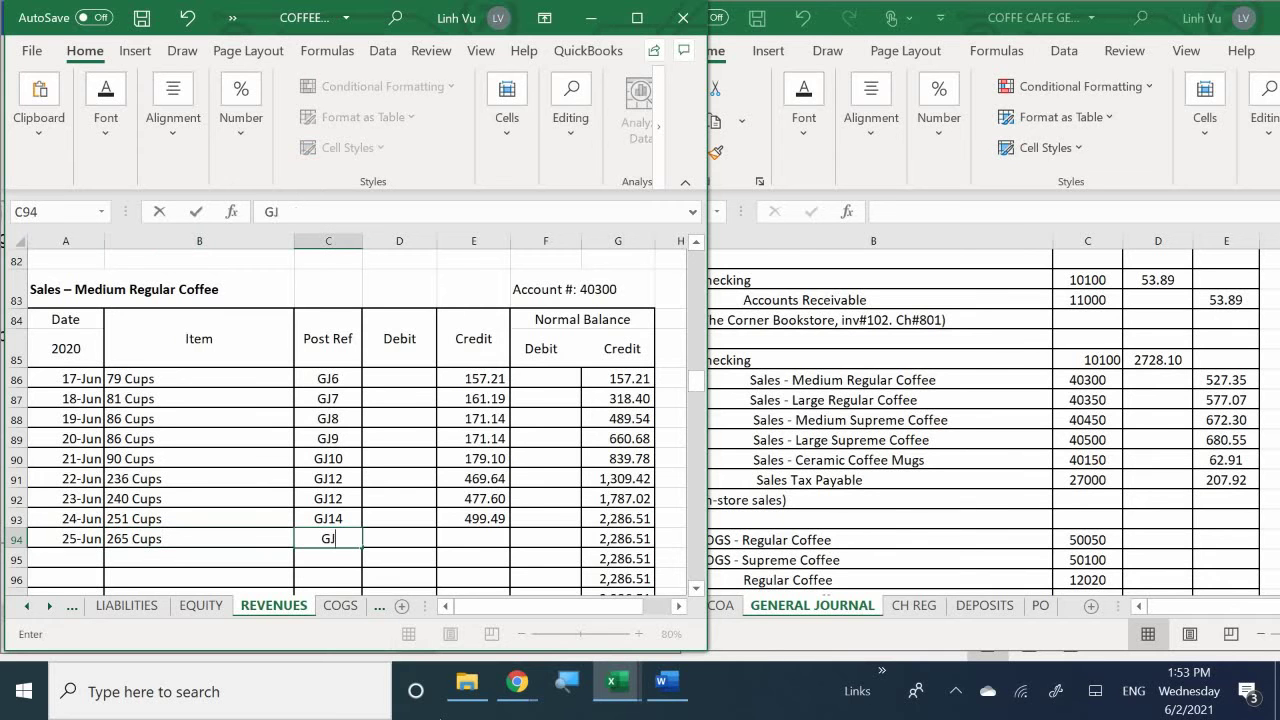
Enter the medium regular coffee credit of 527.35 in E94.
{"action": "key", "text": "Tab"}
{"action": "key", "text": "Tab"}
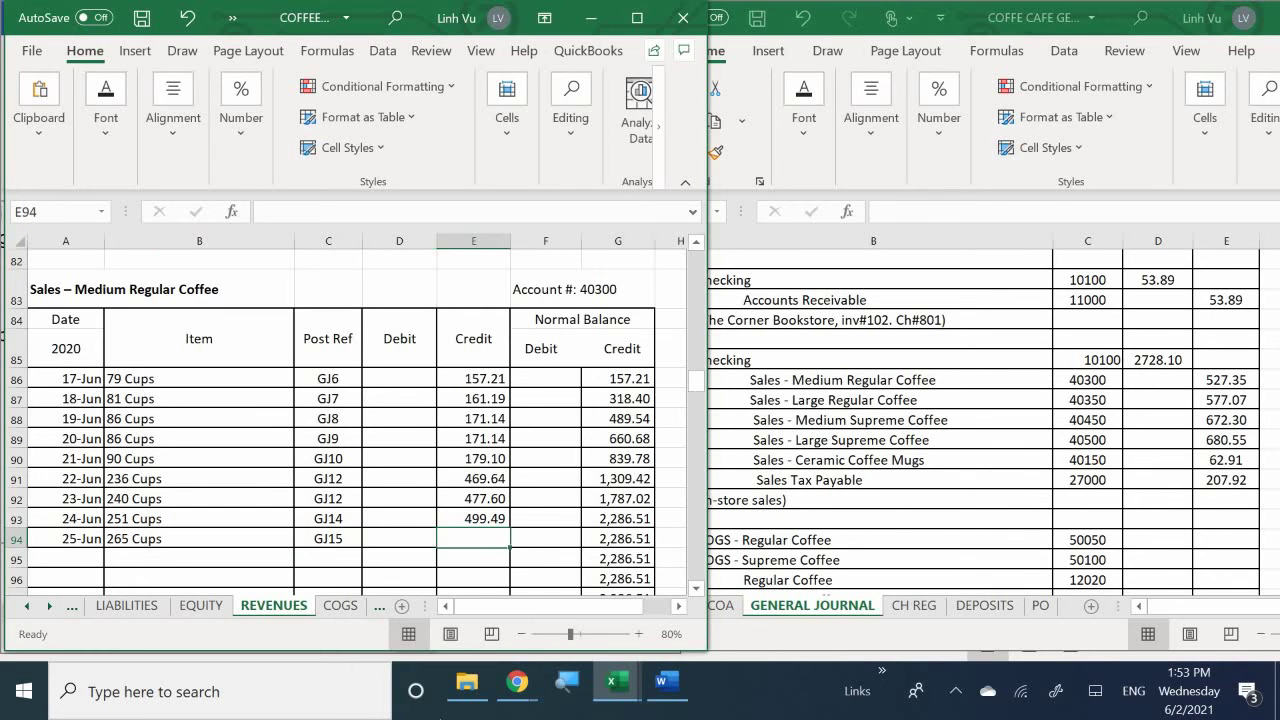
{"action": "type", "text": "57"}
{"action": "key", "text": "BackSpace"}
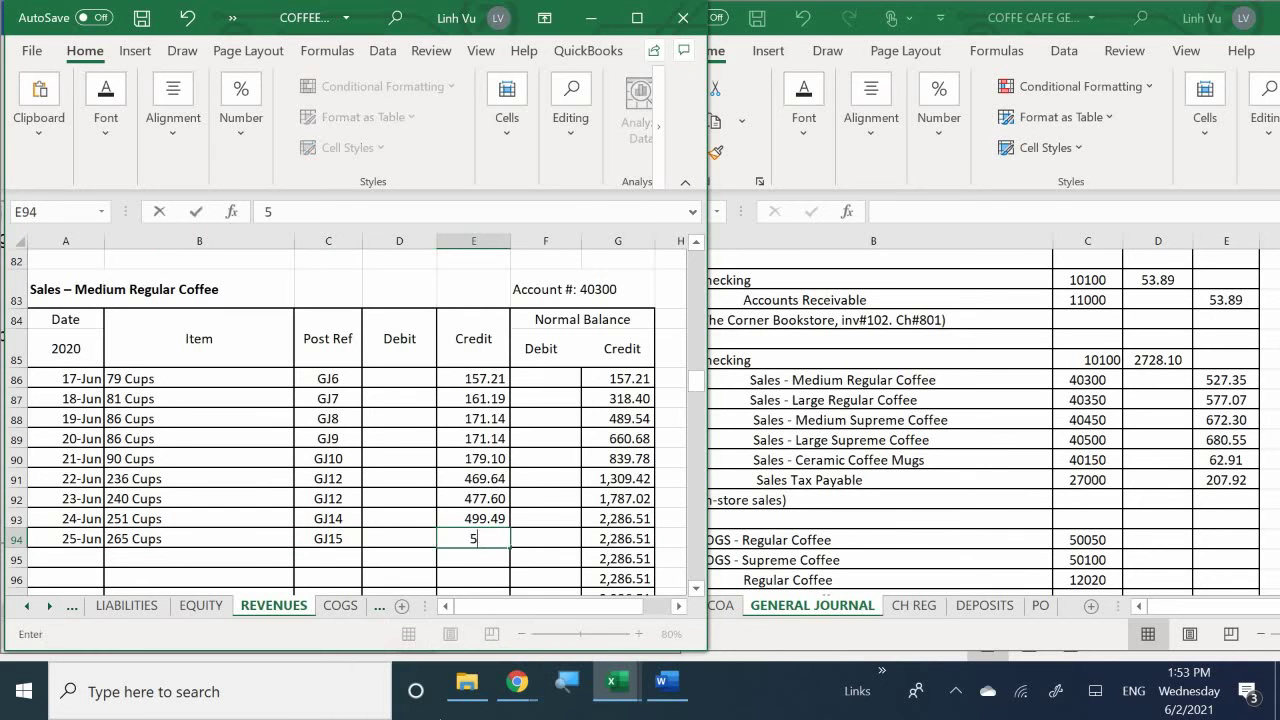
{"action": "type", "text": "27.35"}
{"action": "key", "text": "Return"}
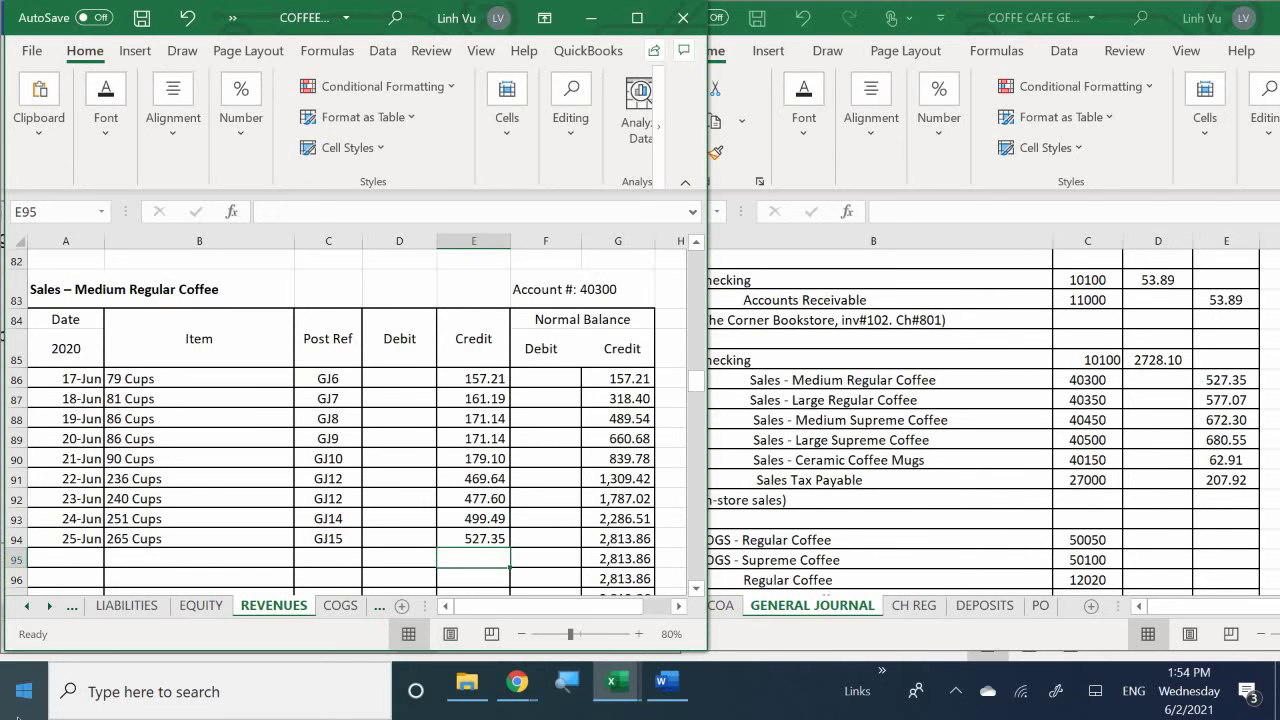
Enter the date 6/25 in A116 of the Sales – Large Regular Coffee account.
{"action": "left_click", "coordinate": [196, 493]}
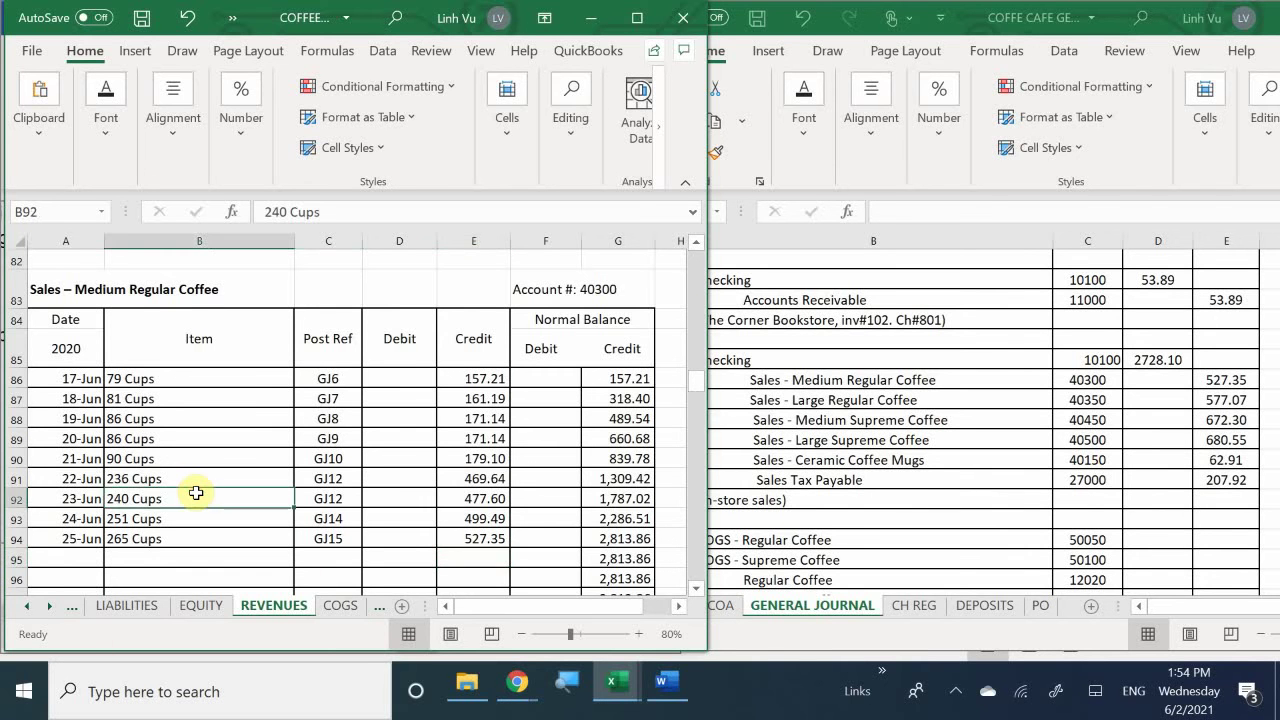
{"action": "scroll", "coordinate": [196, 493], "scroll_direction": "down", "scroll_amount": 1}
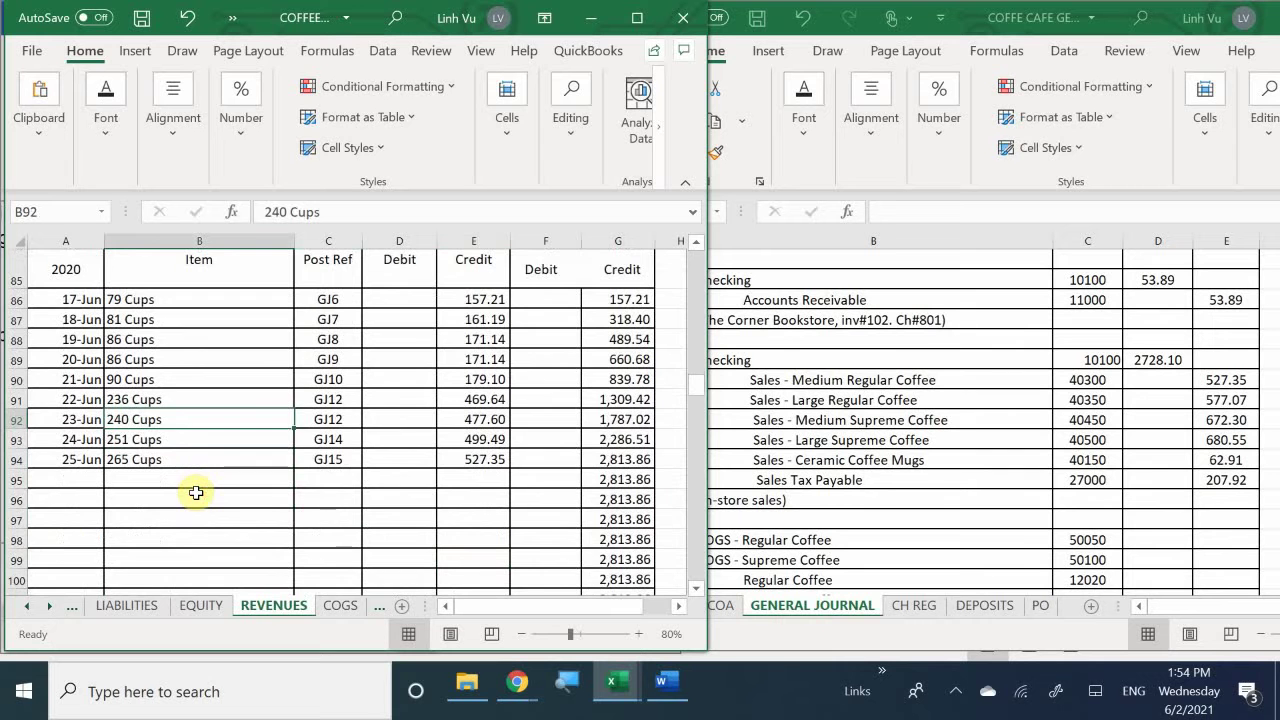
{"action": "scroll", "coordinate": [196, 492], "scroll_direction": "down", "scroll_amount": 2}
{"action": "scroll", "coordinate": [196, 492], "scroll_direction": "down", "scroll_amount": 4}
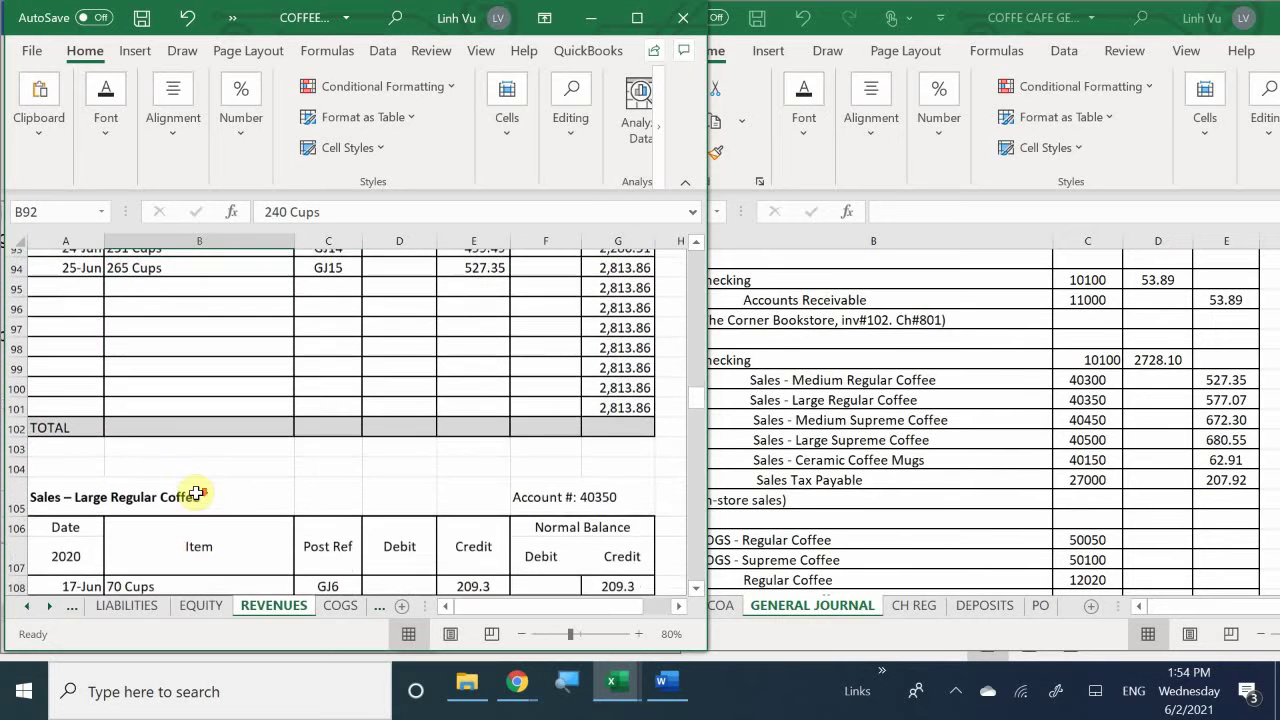
{"action": "scroll", "coordinate": [196, 492], "scroll_direction": "down", "scroll_amount": 2}
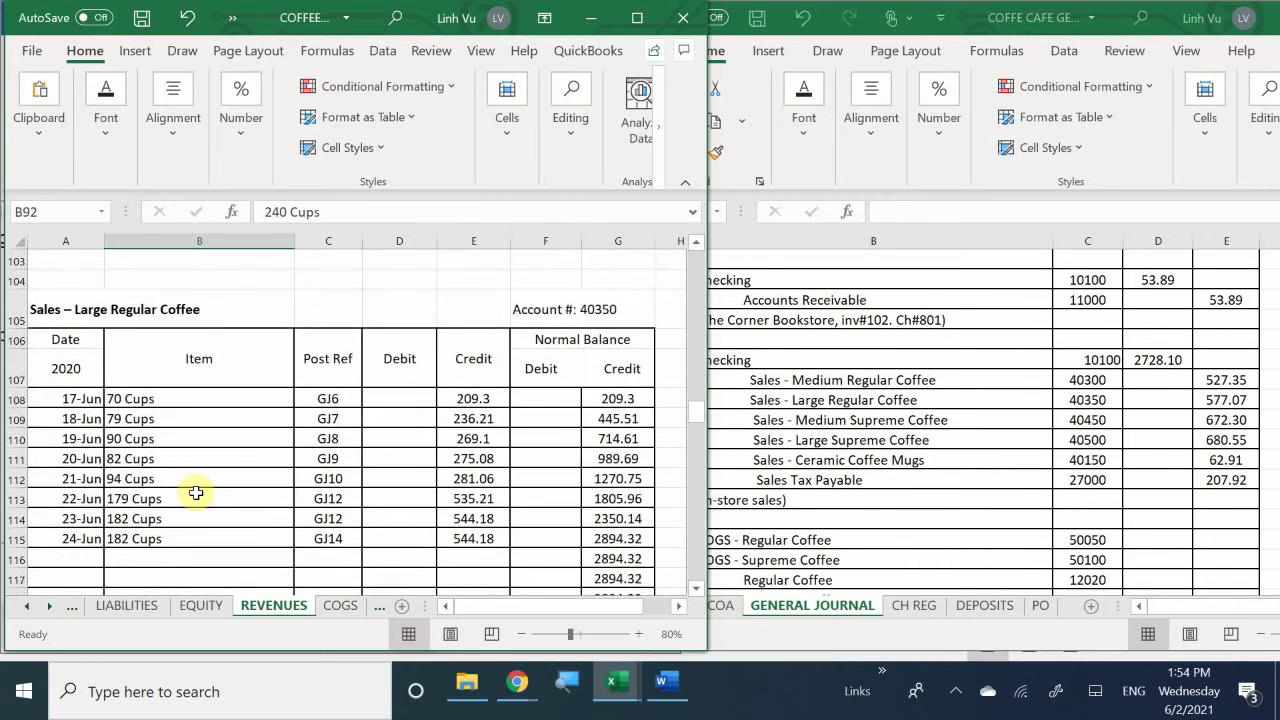
{"action": "left_click", "coordinate": [67, 487]}
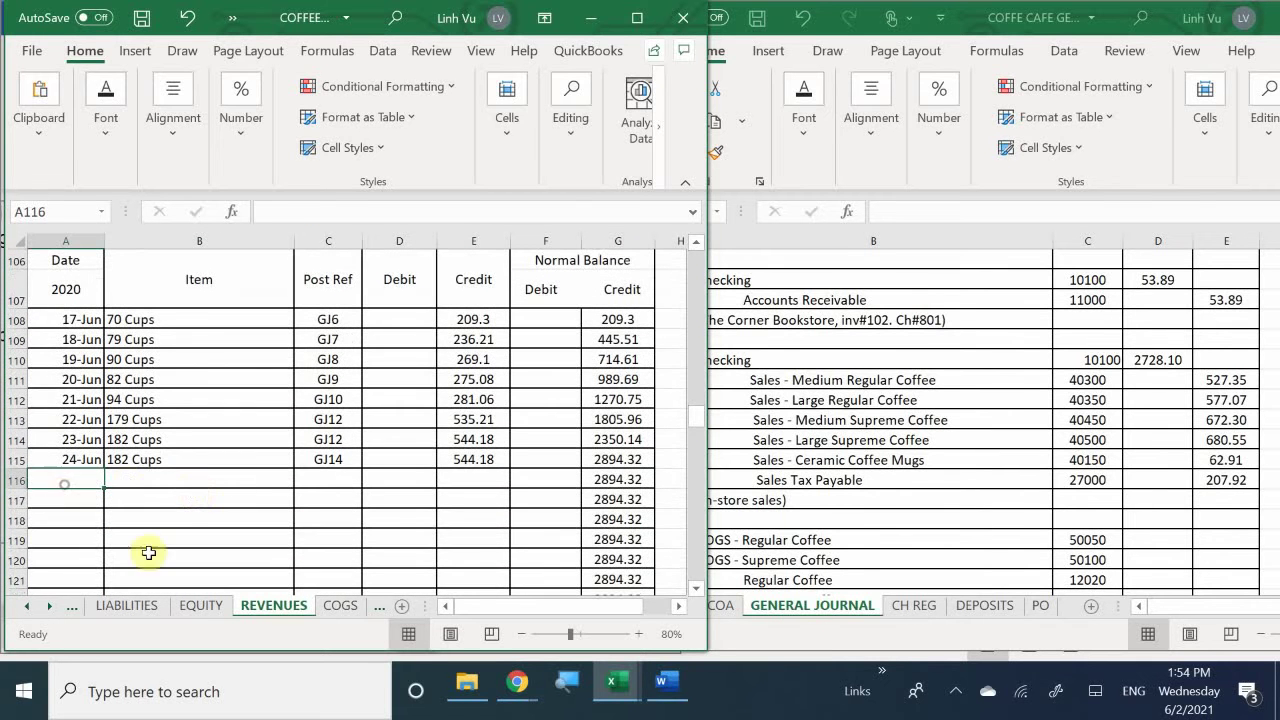
{"action": "type", "text": "6/"}
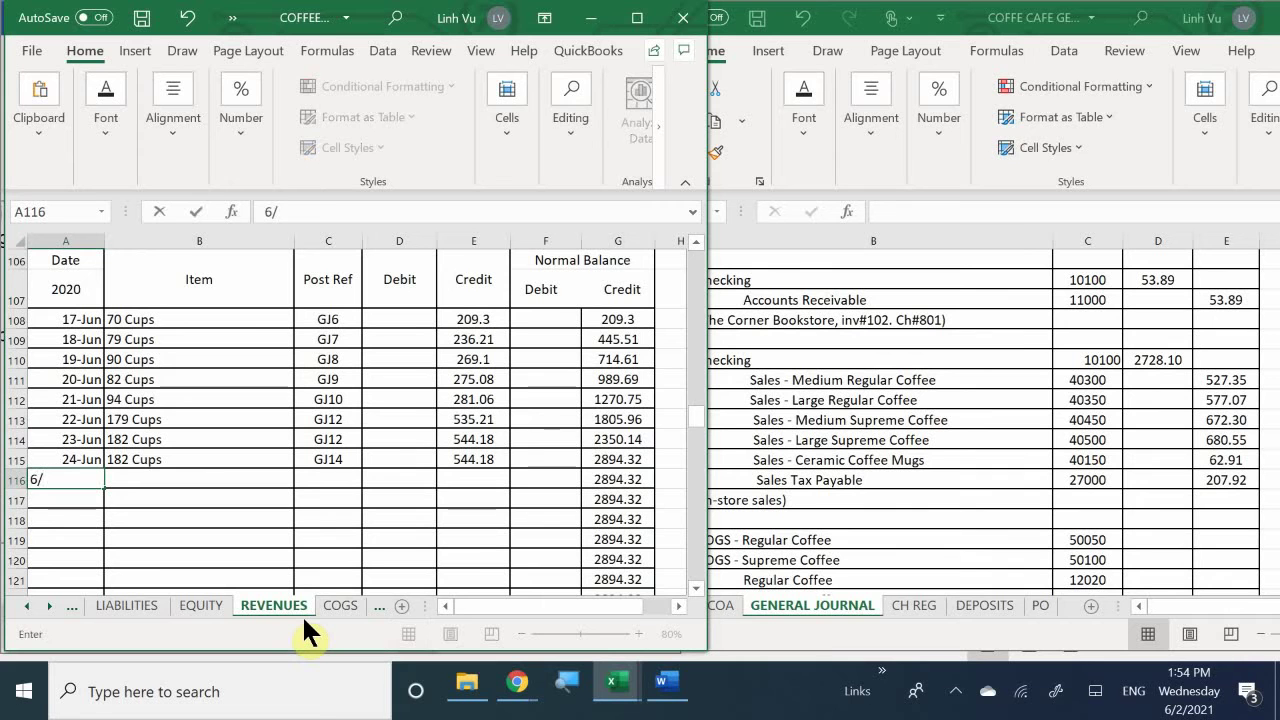
{"action": "type", "text": "25"}
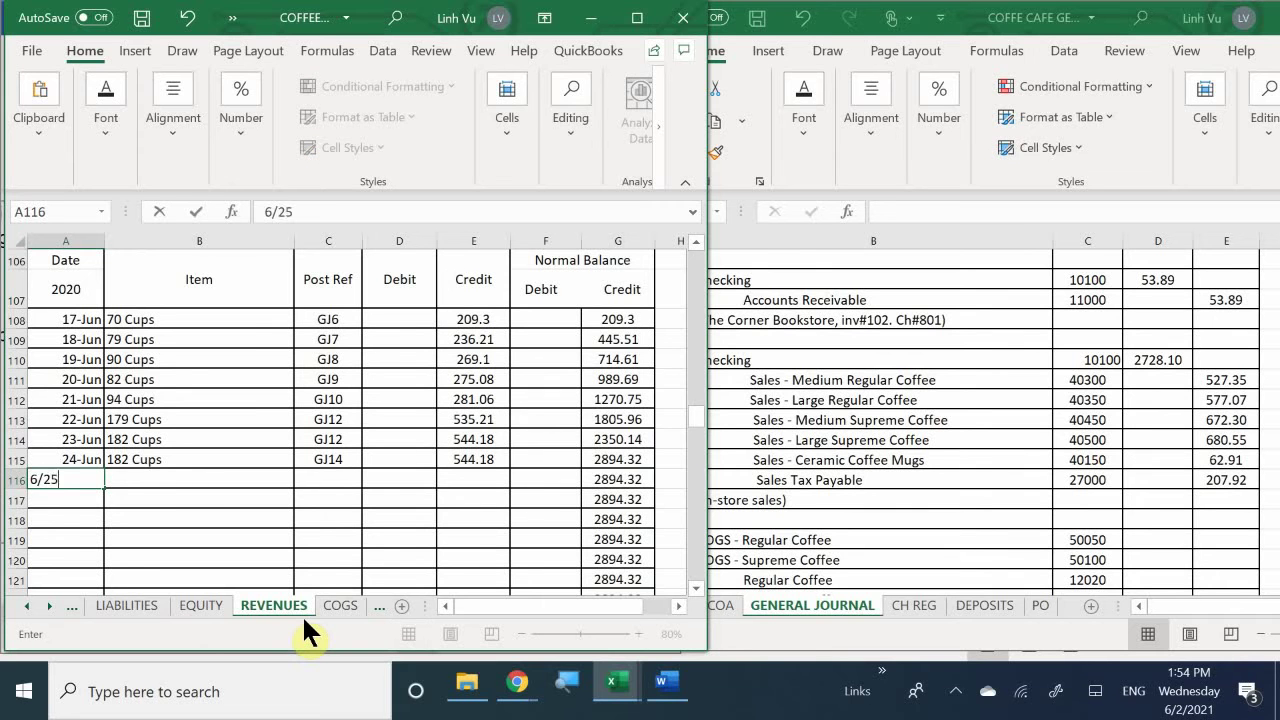
{"action": "key", "text": "Return"}
{"action": "key", "text": "Up"}
{"action": "key", "text": "Right"}
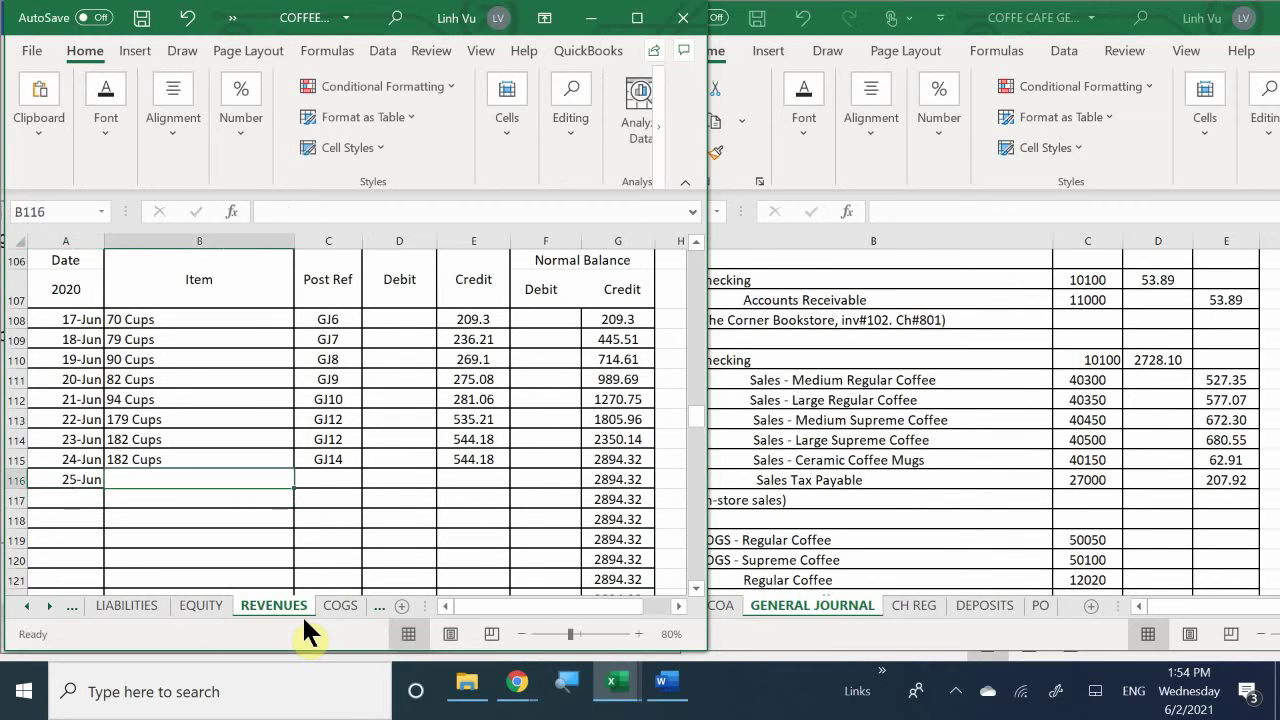
Enter the item 193 Cups in B116 and the post reference GJ15 in C116.
{"action": "type", "text": "193"}
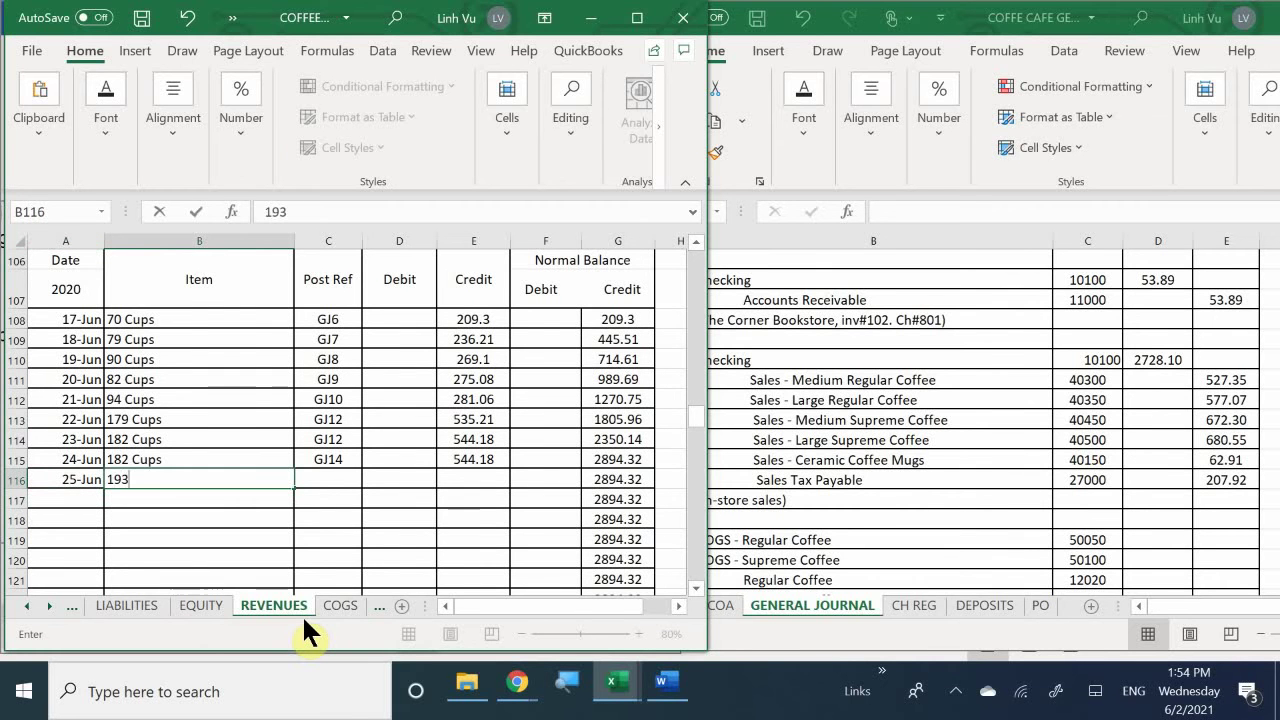
{"action": "type", "text": " Cu"}
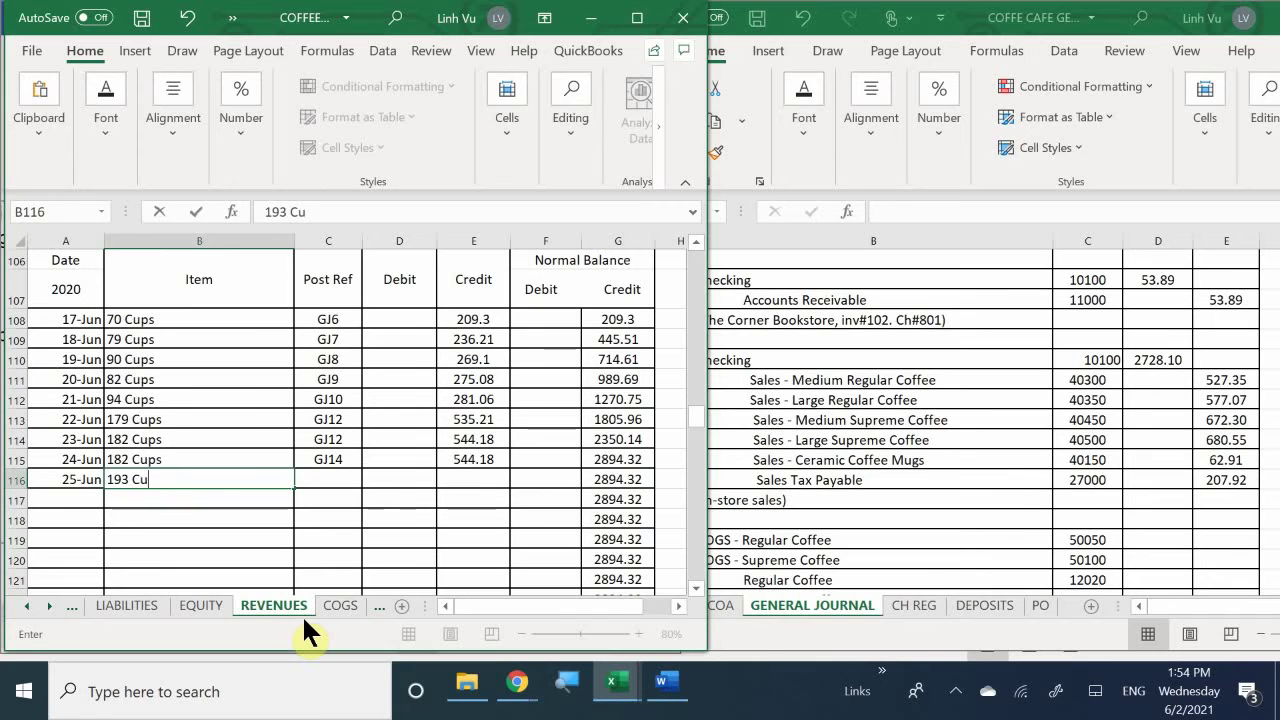
{"action": "type", "text": "ps"}
{"action": "key", "text": "Tab"}
{"action": "type", "text": "GJ"}
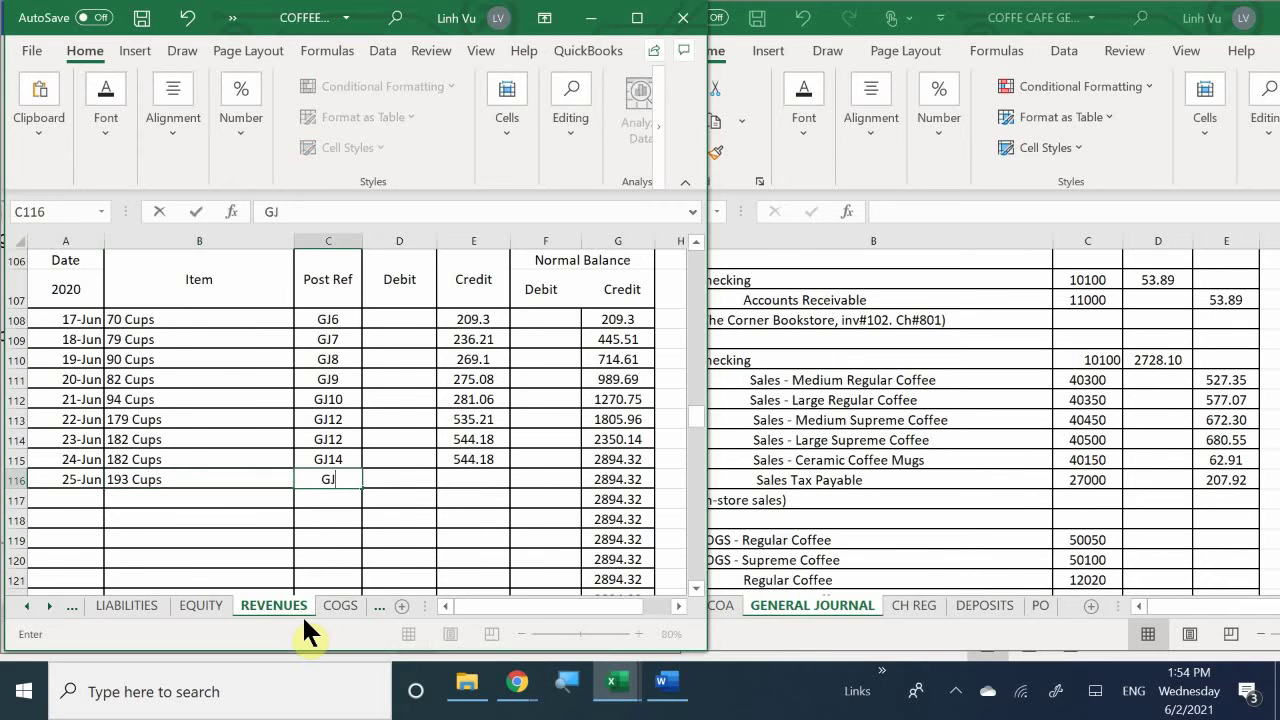
{"action": "type", "text": "15"}
{"action": "key", "text": "Tab"}
Enter the large regular coffee credit of 577.07 in E116.
{"action": "key", "text": "Tab"}
{"action": "type", "text": "5"}
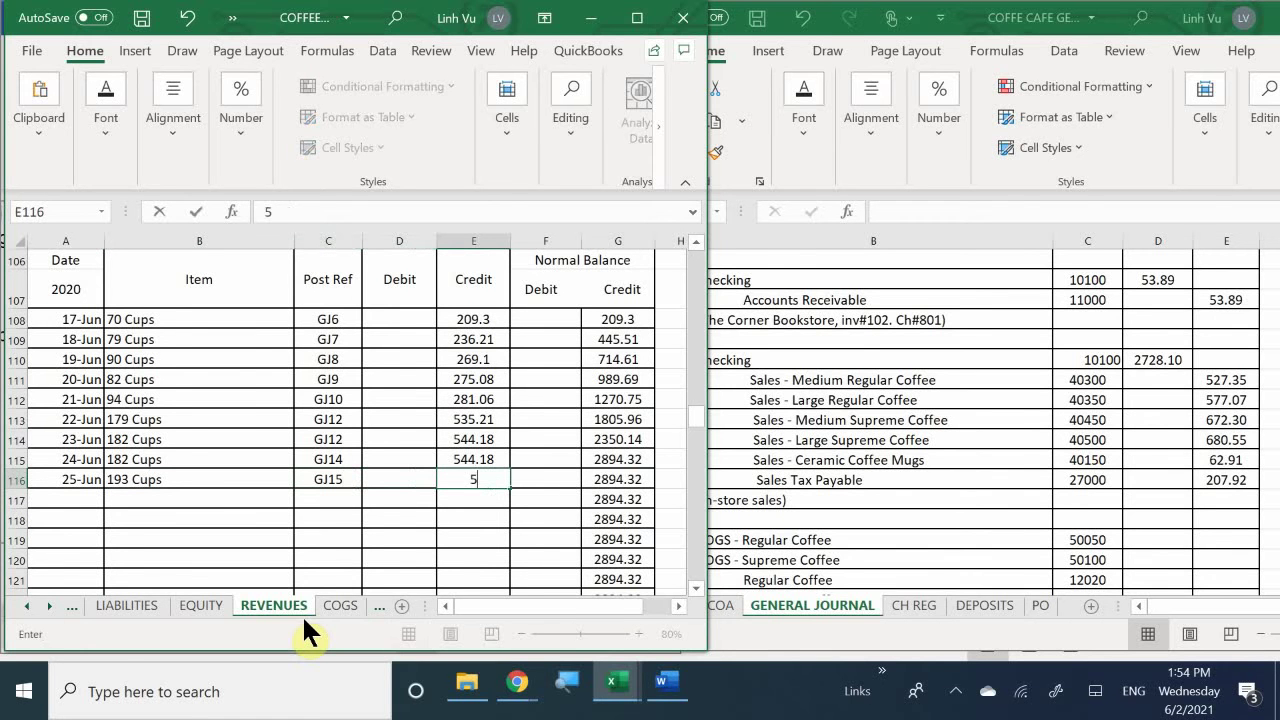
{"action": "type", "text": "77.07"}
{"action": "key", "text": "Return"}
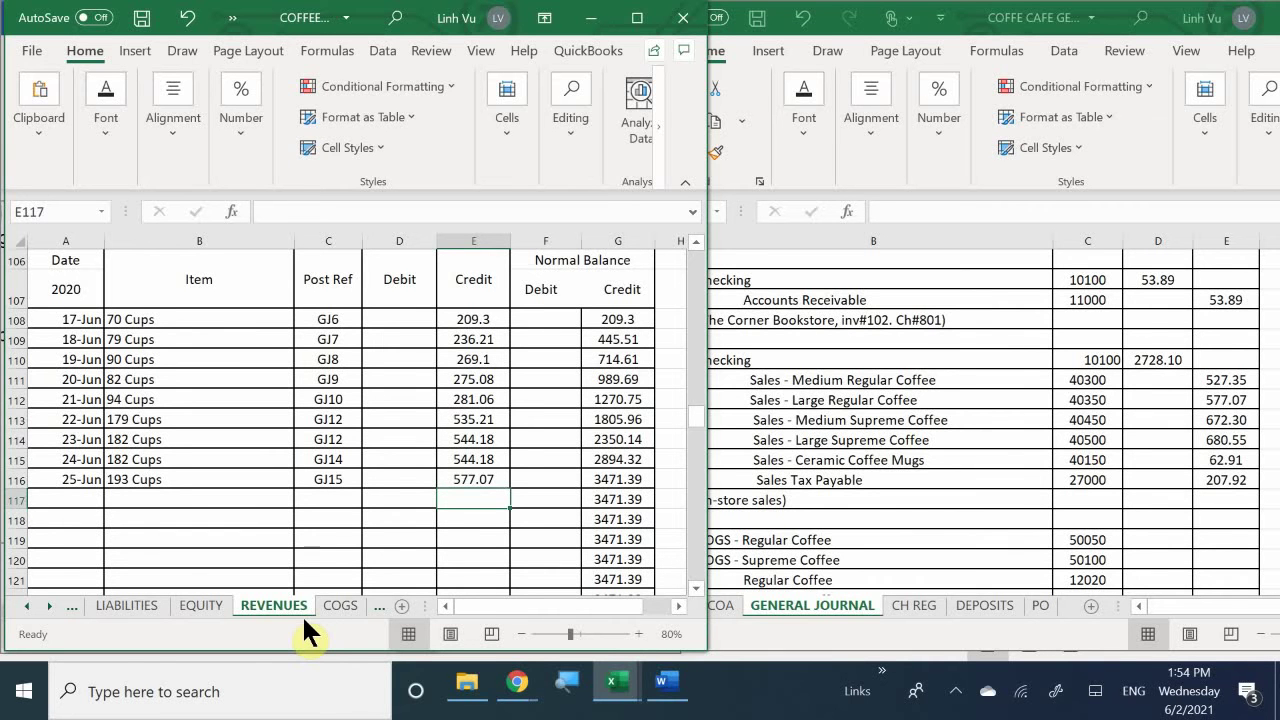
Enter the date 6/25 in A140 of the Sales – Medium Supreme Coffee account.
{"action": "left_click", "coordinate": [116, 539]}
{"action": "scroll", "coordinate": [116, 539], "scroll_direction": "down", "scroll_amount": 3}
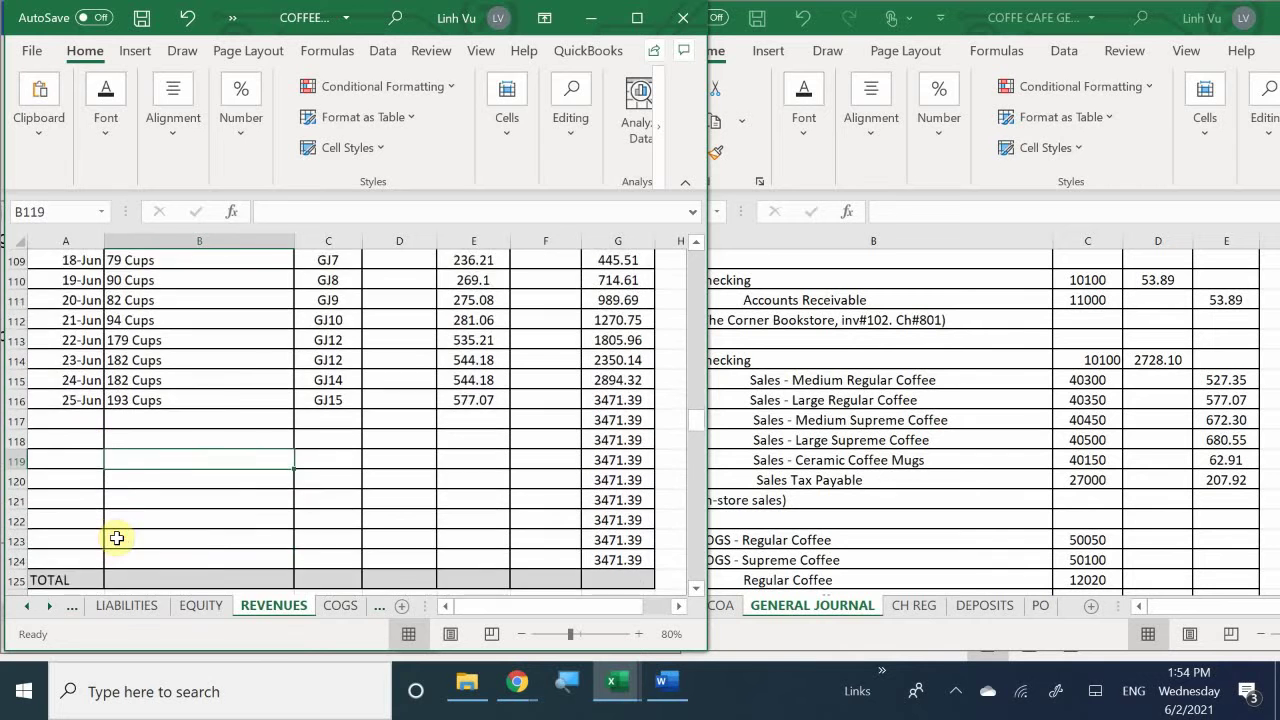
{"action": "scroll", "coordinate": [116, 539], "scroll_direction": "down", "scroll_amount": 2}
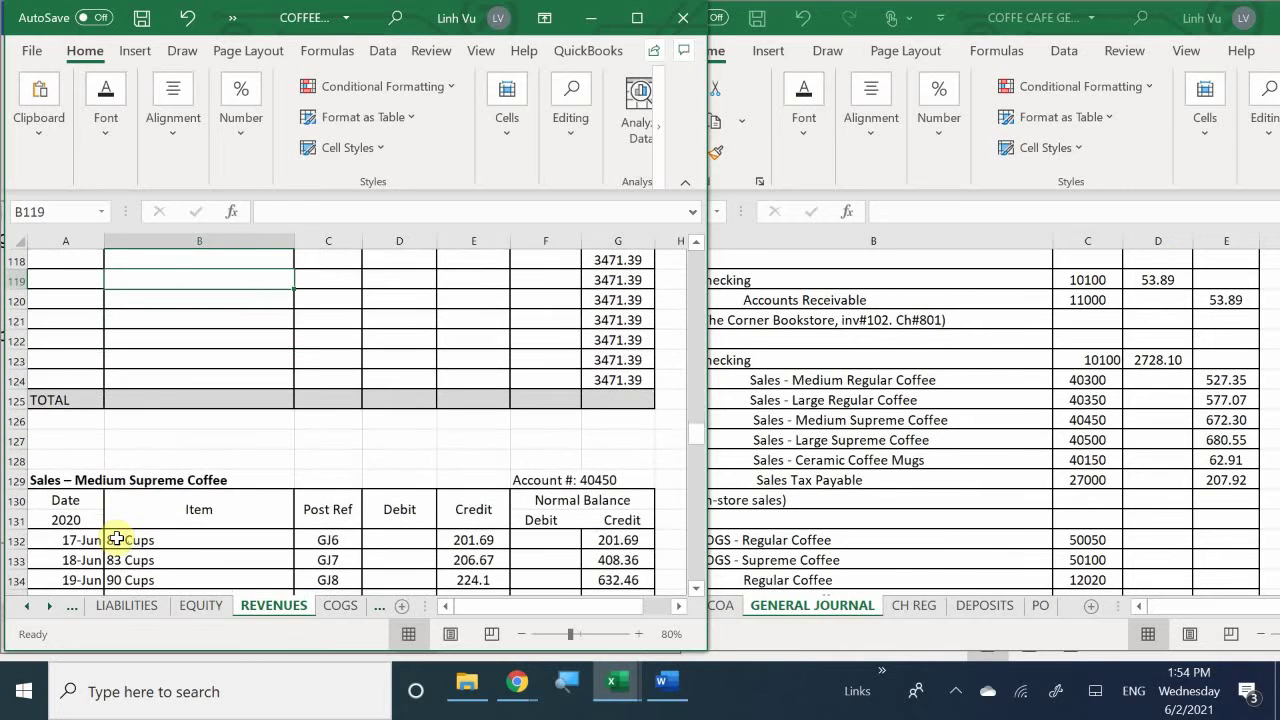
{"action": "scroll", "coordinate": [116, 539], "scroll_direction": "down", "scroll_amount": 2}
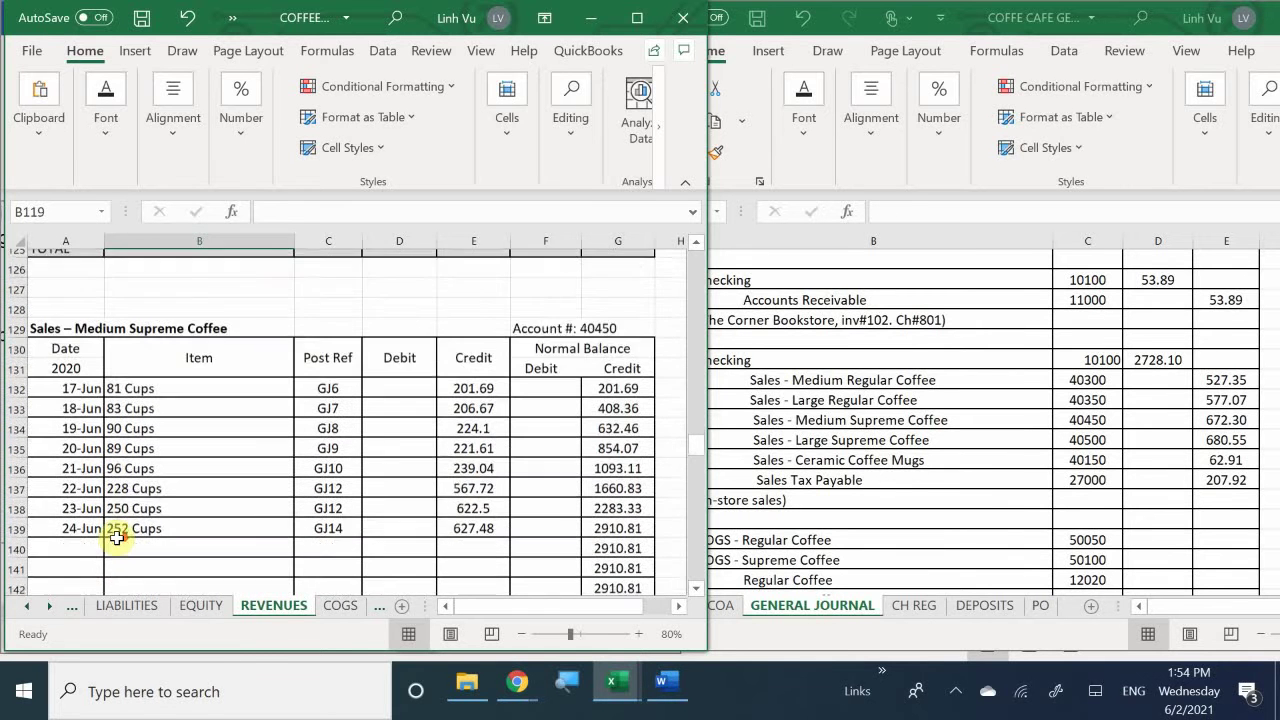
{"action": "left_click", "coordinate": [69, 521]}
{"action": "type", "text": "6/25"}
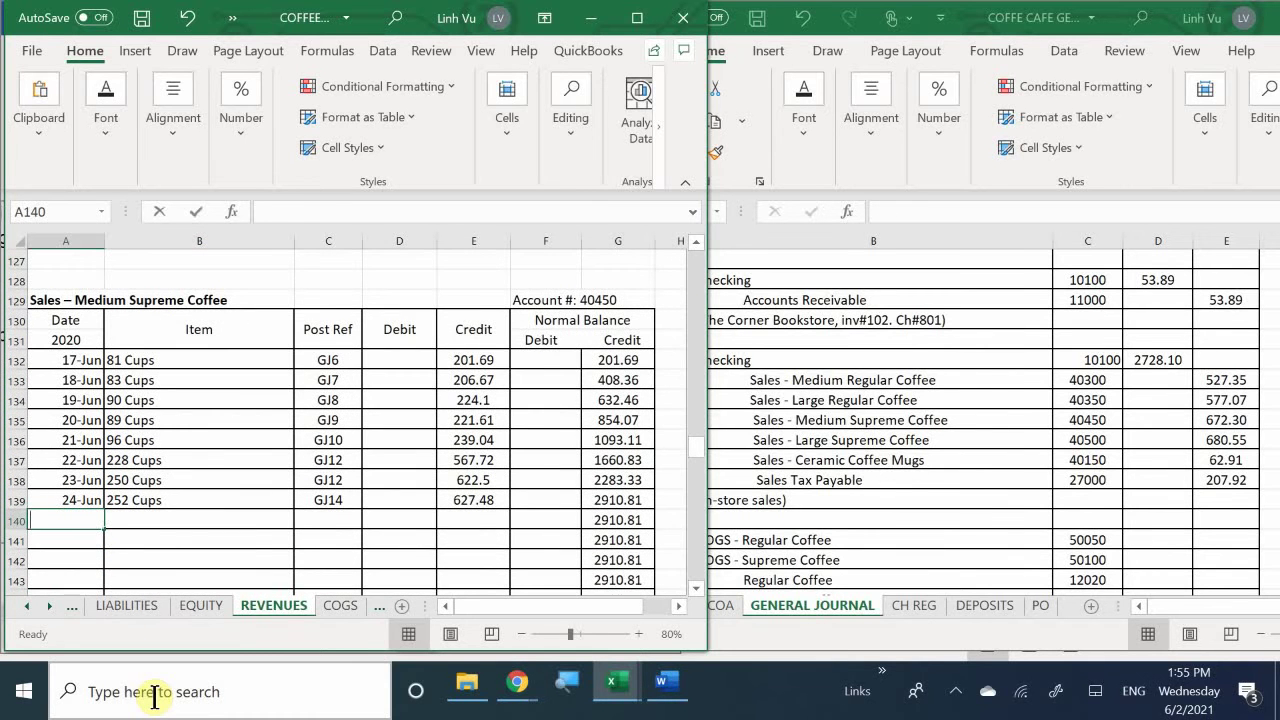
{"action": "key", "text": "Return"}
{"action": "key", "text": "Up"}
{"action": "key", "text": "Right"}
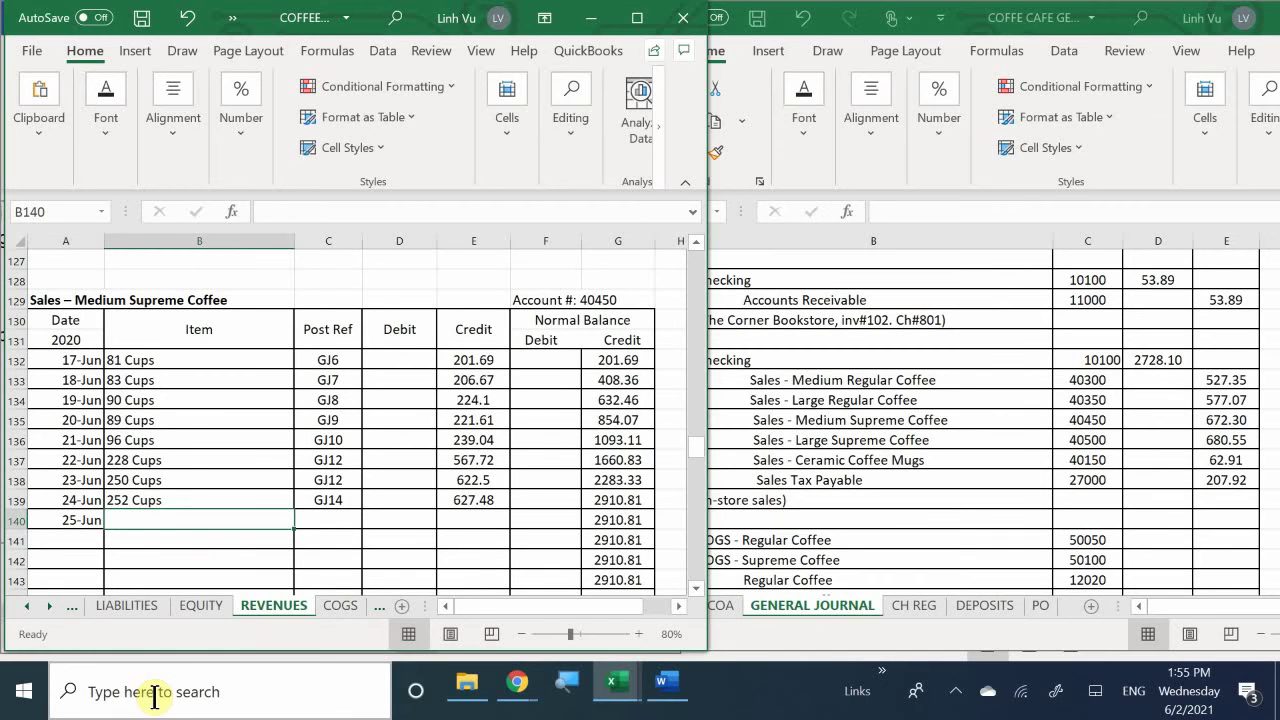
Enter the item 270 Cups in B140 for the 25-Jun medium supreme coffee sales.
{"action": "type", "text": "270 Cy"}
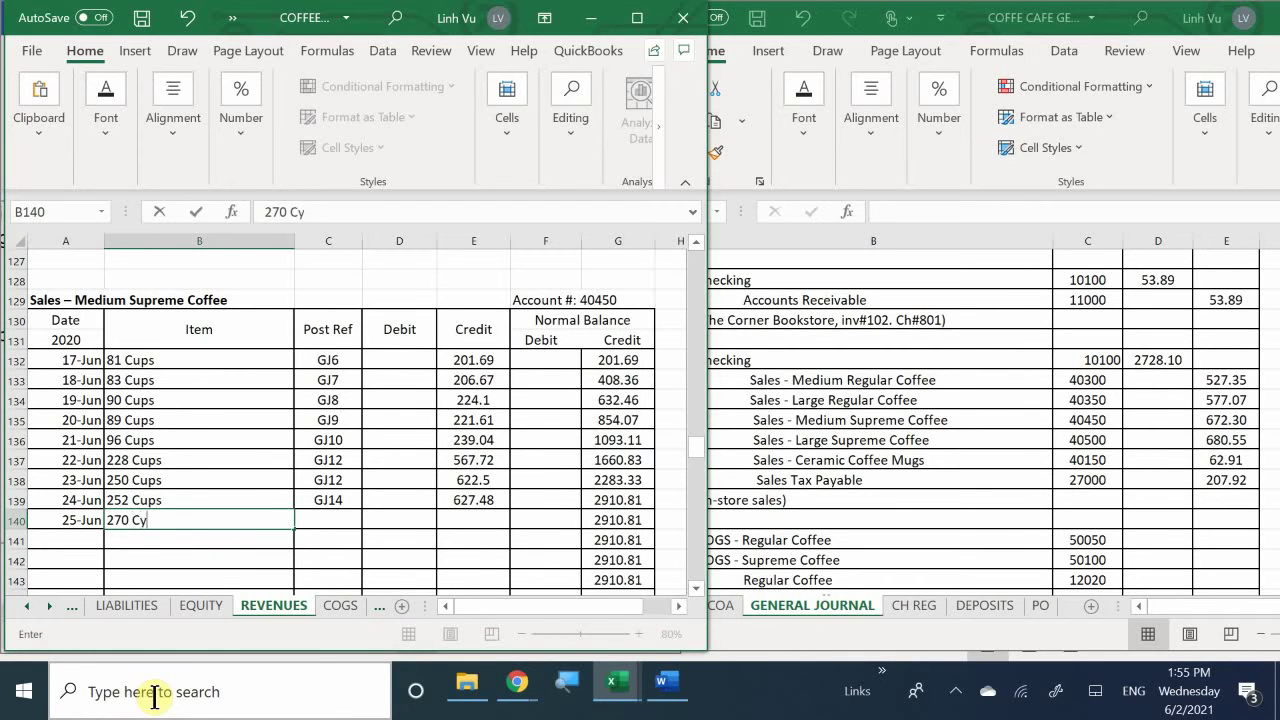
{"action": "key", "text": "BackSpace"}
{"action": "type", "text": "i"}
{"action": "key", "text": "BackSpace"}
{"action": "type", "text": "u"}
{"action": "type", "text": "[s"}
{"action": "key", "text": "BackSpace"}
{"action": "key", "text": "BackSpace"}
{"action": "type", "text": "[s"}
{"action": "key", "text": "BackSpace"}
{"action": "key", "text": "BackSpace"}
{"action": "type", "text": "]"}
{"action": "key", "text": "BackSpace"}
{"action": "type", "text": "ps"}
{"action": "key", "text": "Tab"}
Enter the post reference GJ15 in C140 and the medium supreme coffee credit of 672.30 in E140.
{"action": "type", "text": "G"}
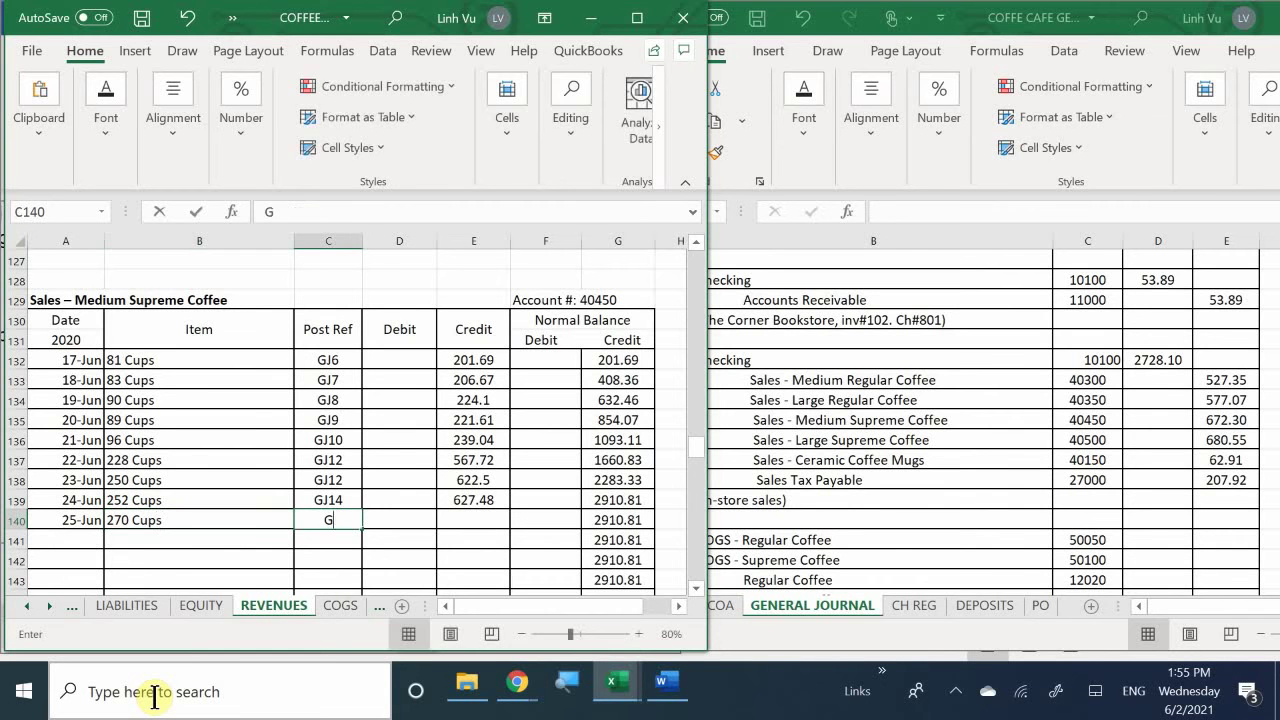
{"action": "type", "text": "K"}
{"action": "key", "text": "BackSpace"}
{"action": "type", "text": "U"}
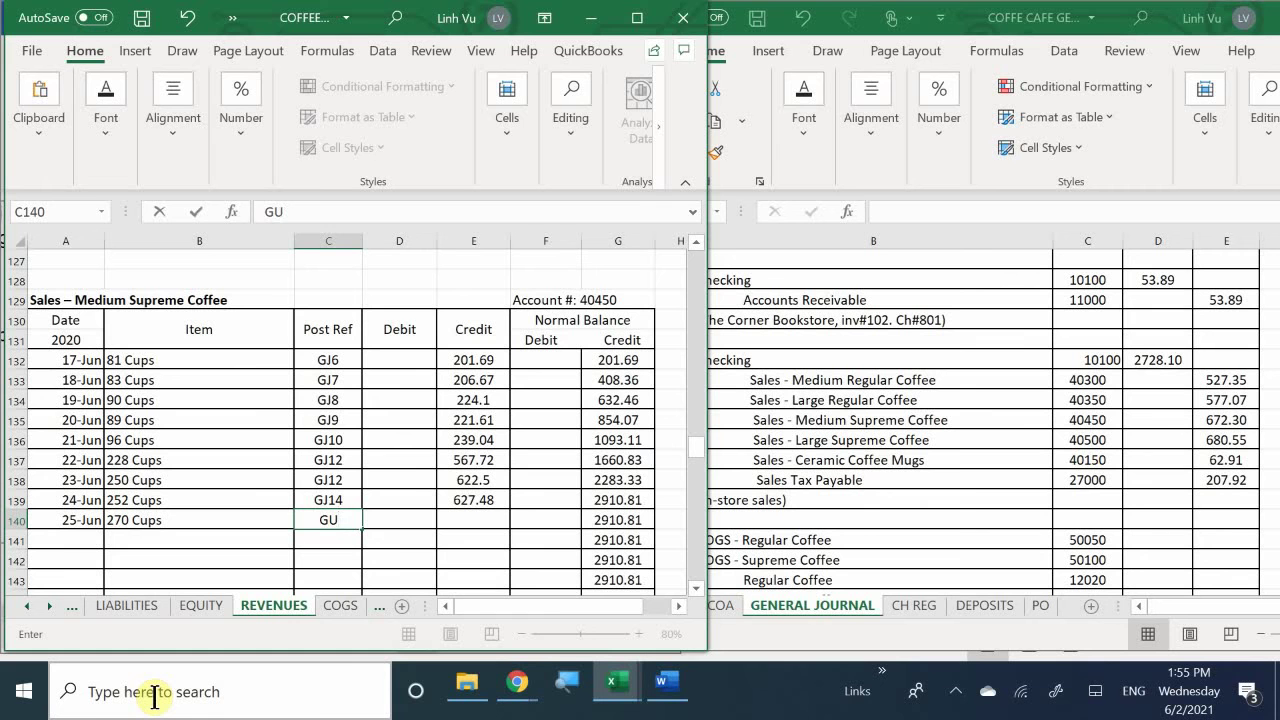
{"action": "key", "text": "BackSpace"}
{"action": "type", "text": "J15"}
{"action": "key", "text": "Tab"}
{"action": "key", "text": "Tab"}
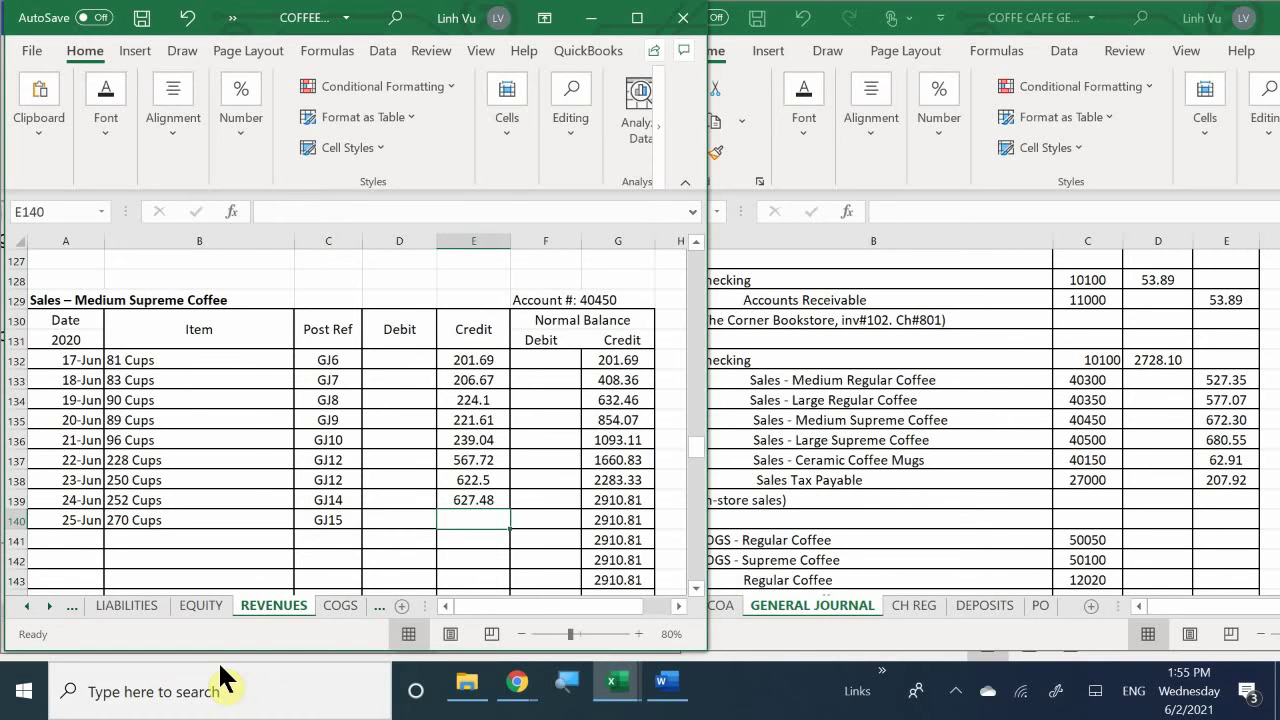
{"action": "type", "text": "672.30"}
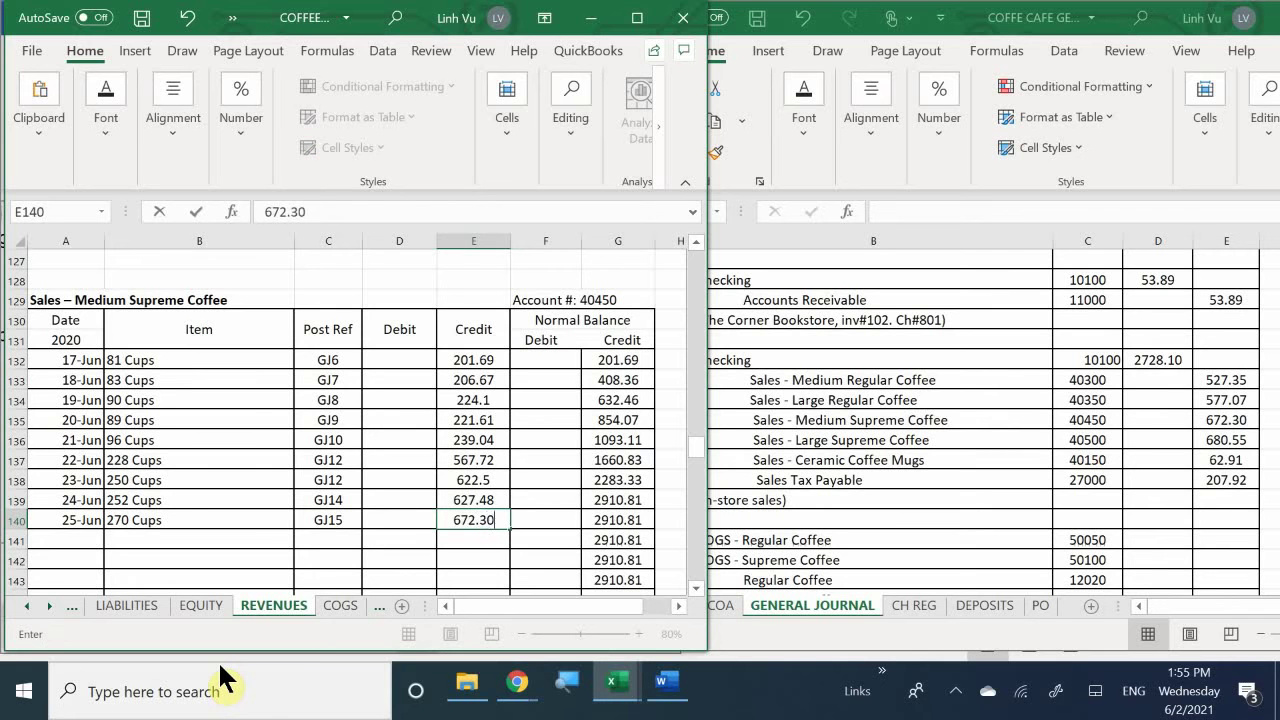
{"action": "key", "text": "Return"}
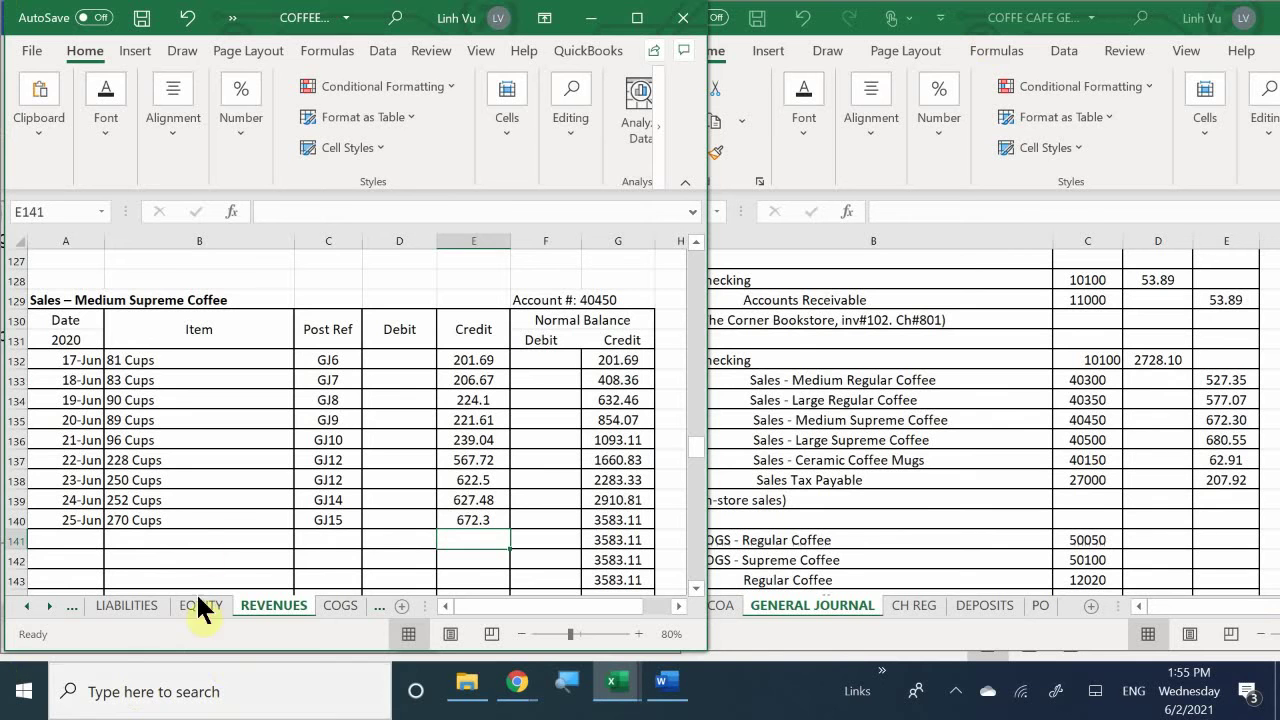
Enter the date 6/25 in A163 of the Sales – Large Supreme Coffee account.
{"action": "left_click", "coordinate": [165, 539]}
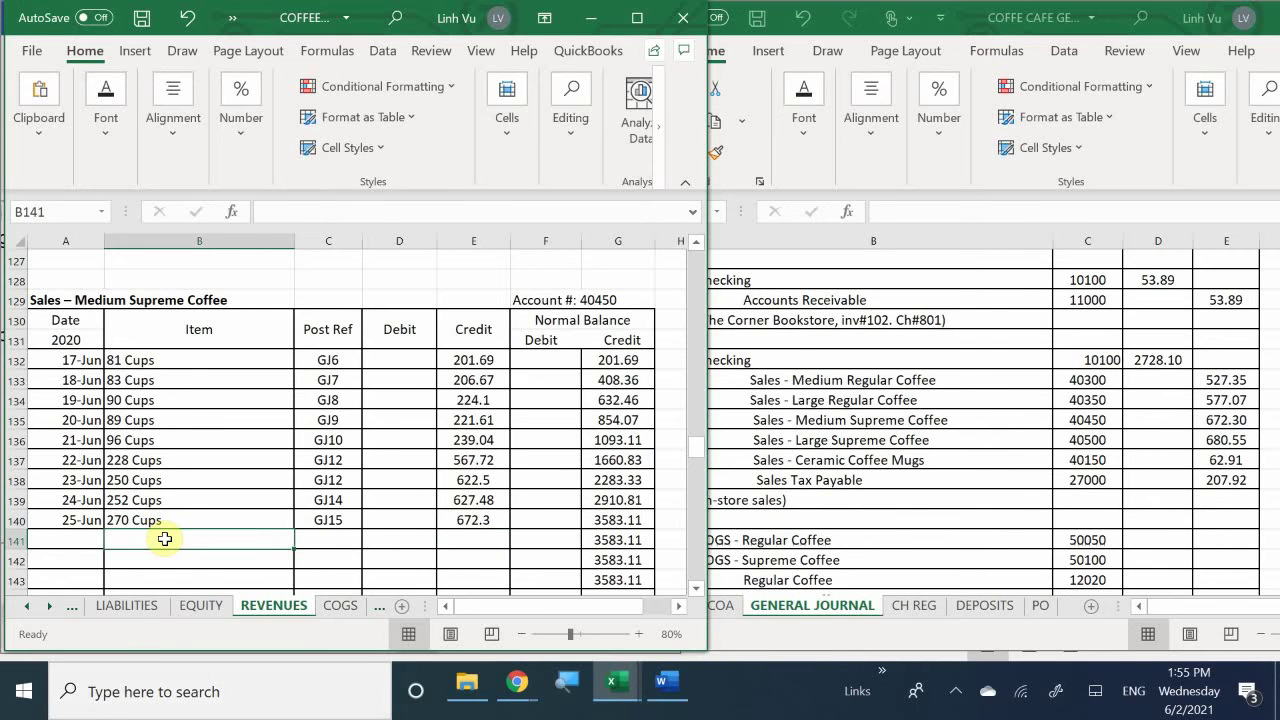
{"action": "scroll", "coordinate": [165, 539], "scroll_direction": "down", "scroll_amount": 1}
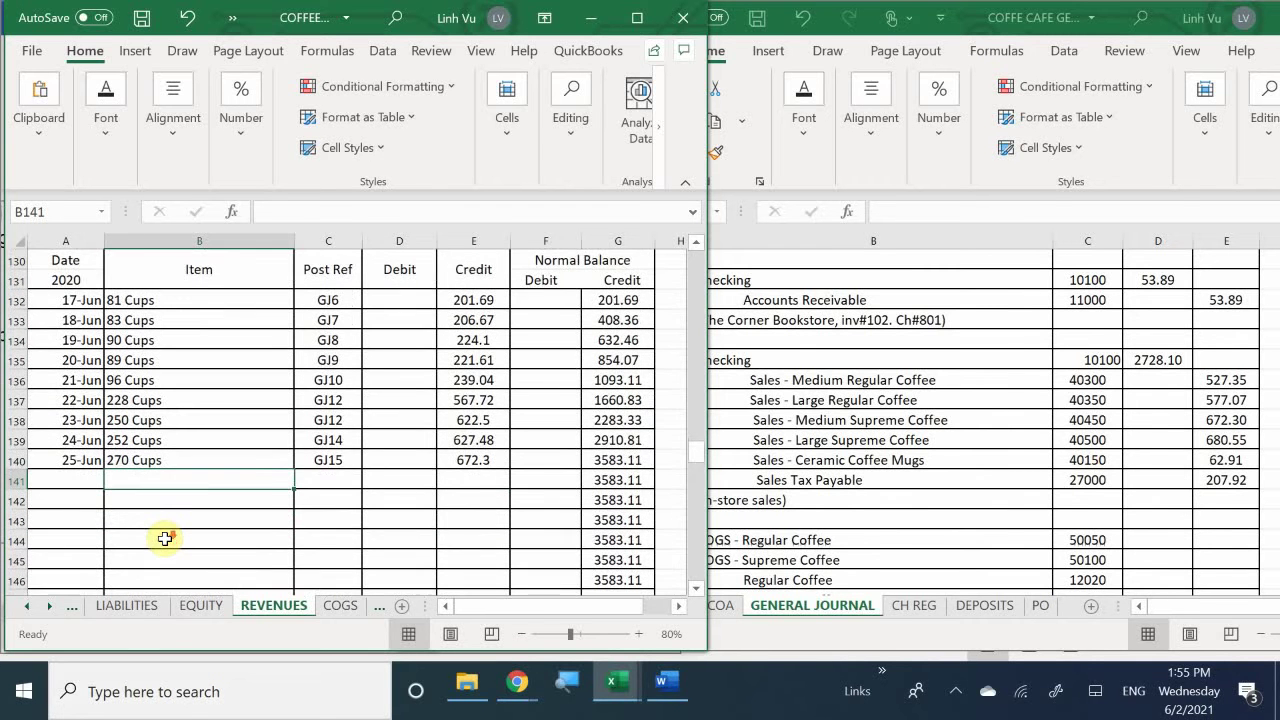
{"action": "scroll", "coordinate": [165, 539], "scroll_direction": "down", "scroll_amount": 1}
{"action": "scroll", "coordinate": [165, 539], "scroll_direction": "down", "scroll_amount": 1}
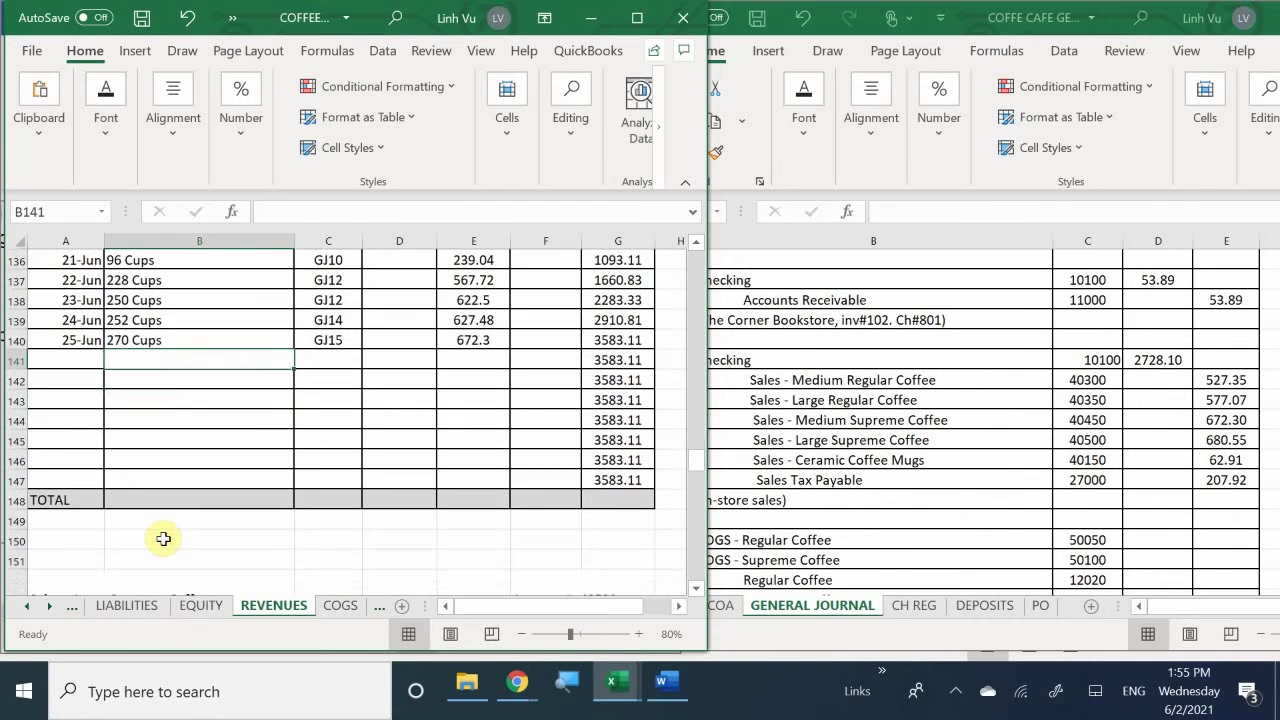
{"action": "scroll", "coordinate": [165, 539], "scroll_direction": "down", "scroll_amount": 1}
{"action": "scroll", "coordinate": [165, 539], "scroll_direction": "down", "scroll_amount": 6}
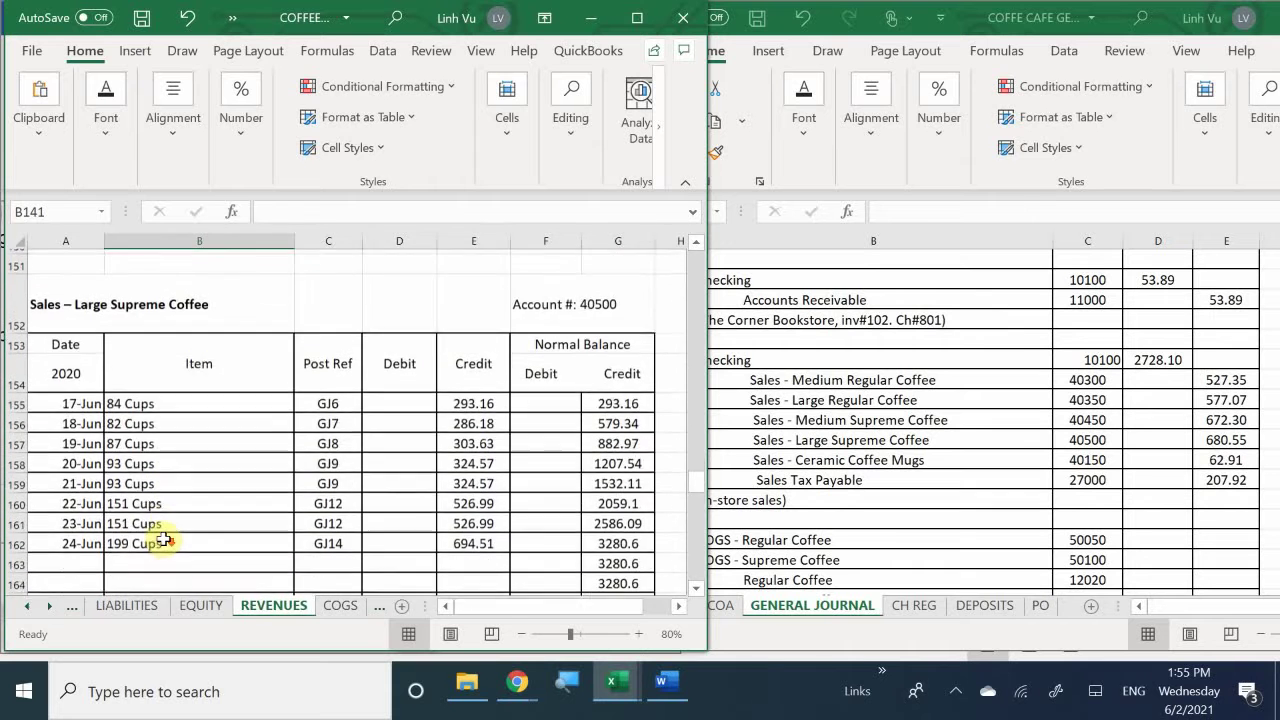
{"action": "scroll", "coordinate": [165, 539], "scroll_direction": "down", "scroll_amount": 1}
{"action": "scroll", "coordinate": [165, 537], "scroll_direction": "up", "scroll_amount": 2}
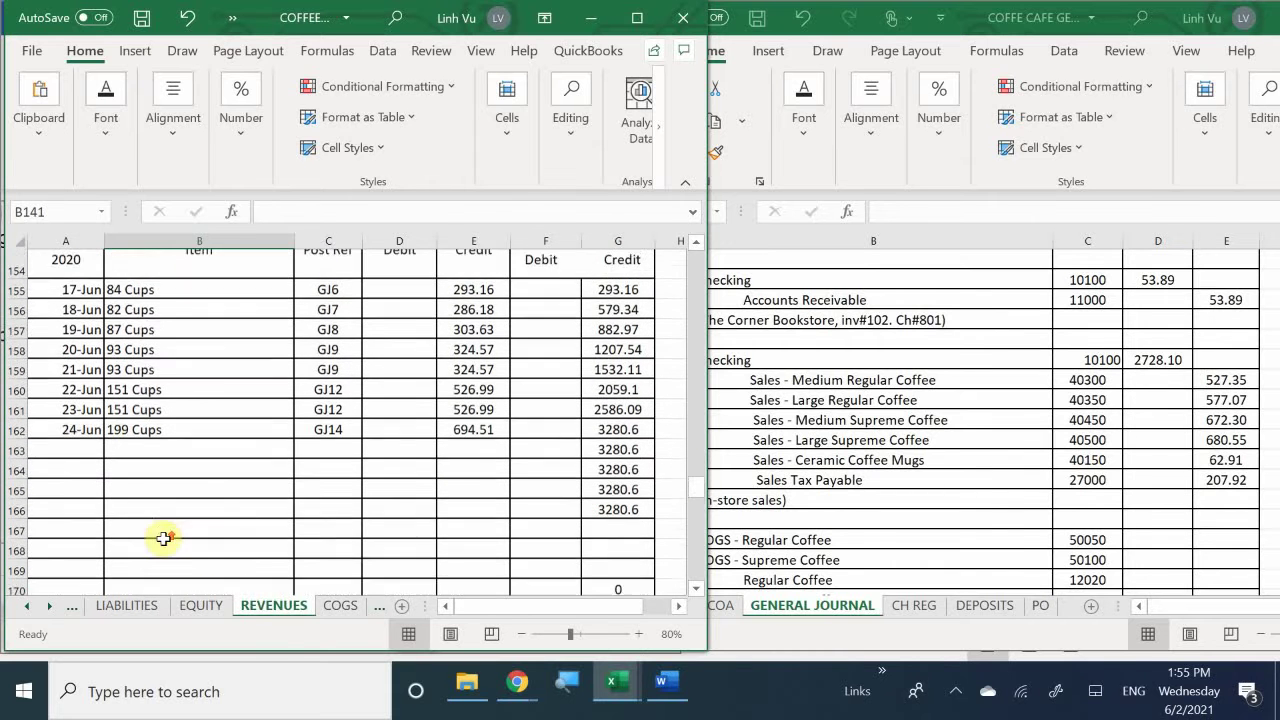
{"action": "left_click", "coordinate": [96, 453]}
{"action": "type", "text": "6"}
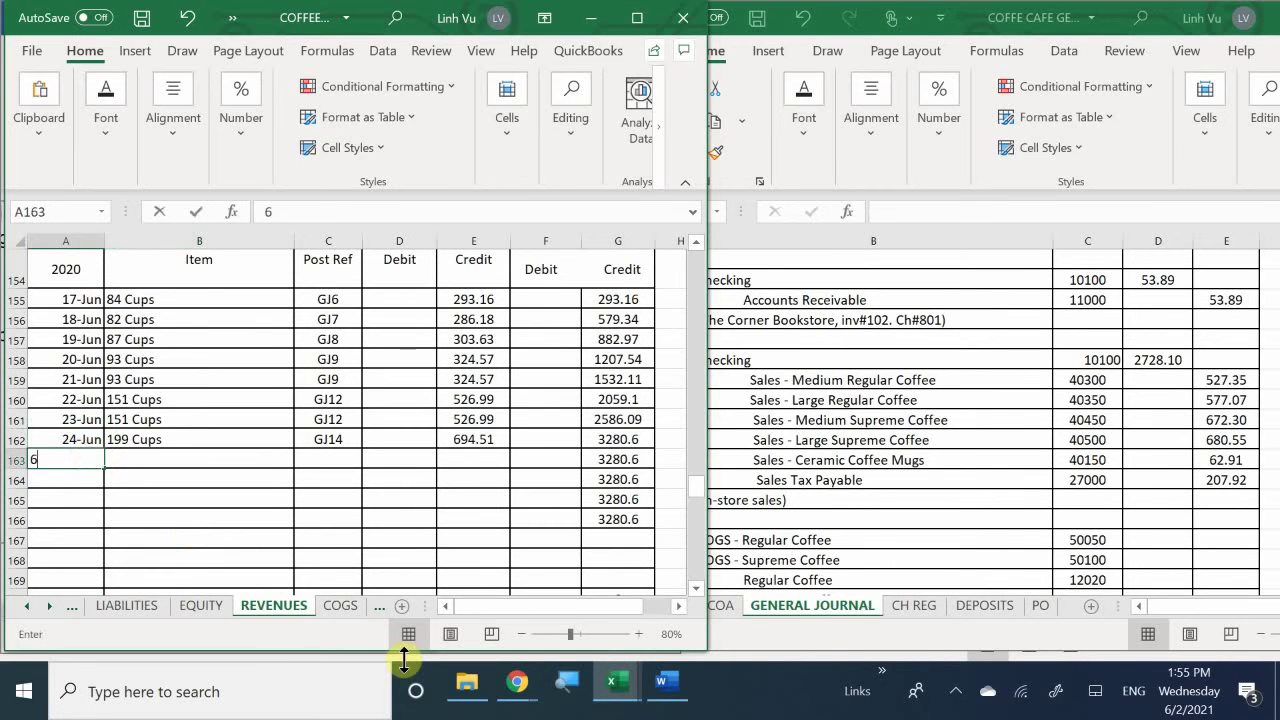
{"action": "type", "text": "/25"}
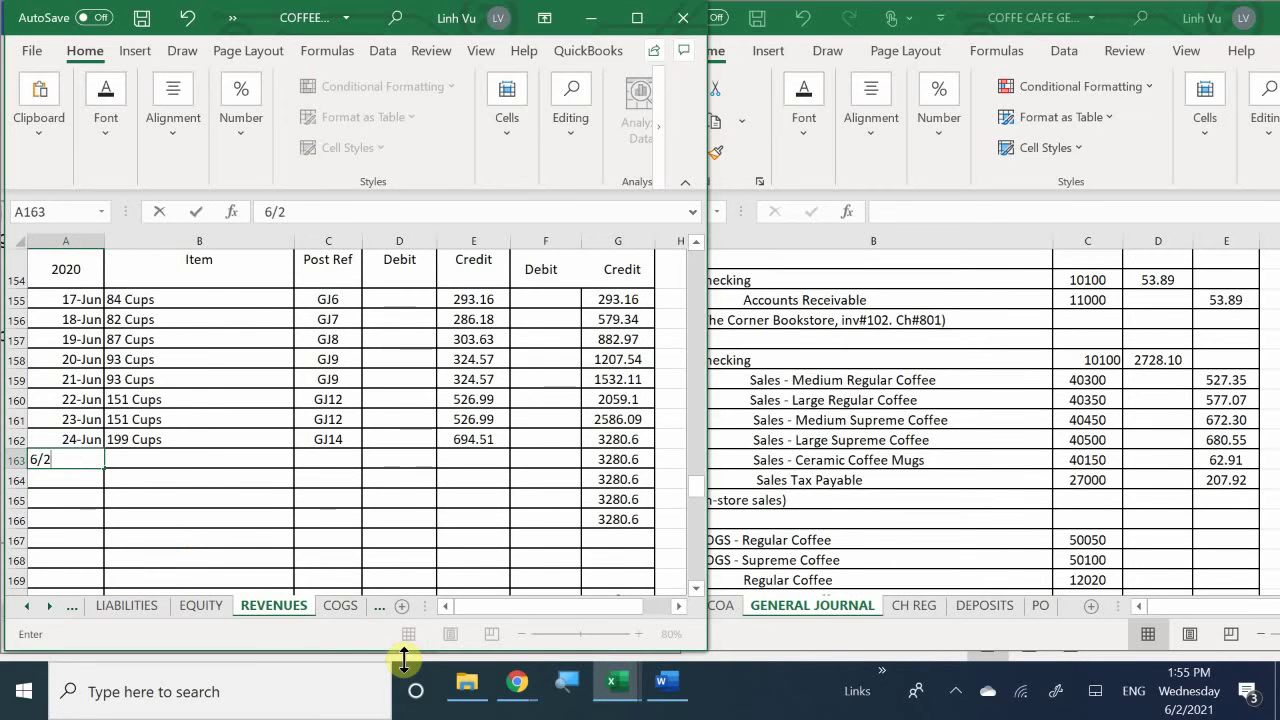
{"action": "key", "text": "Return"}
{"action": "key", "text": "Up"}
{"action": "key", "text": "Right"}
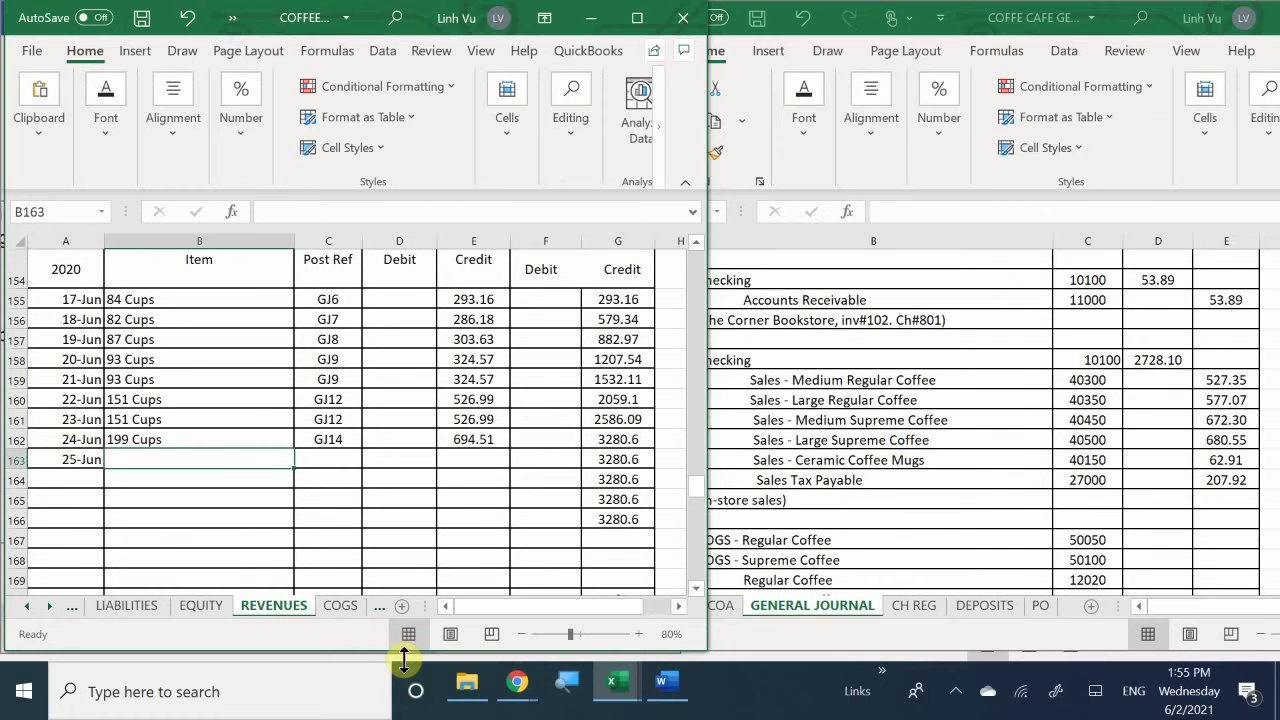
Enter the item 195 Cups in B163 for the 25-Jun large supreme coffee sales.
{"action": "type", "text": "19"}
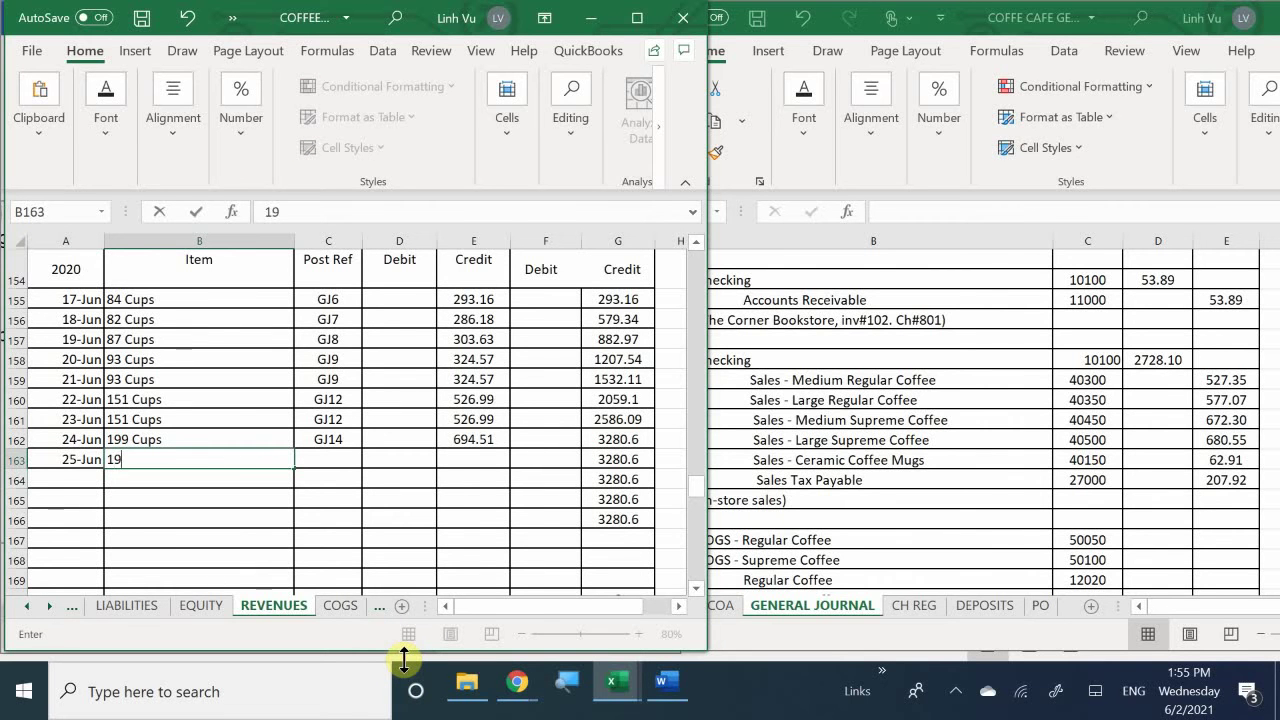
{"action": "type", "text": "5 Cu"}
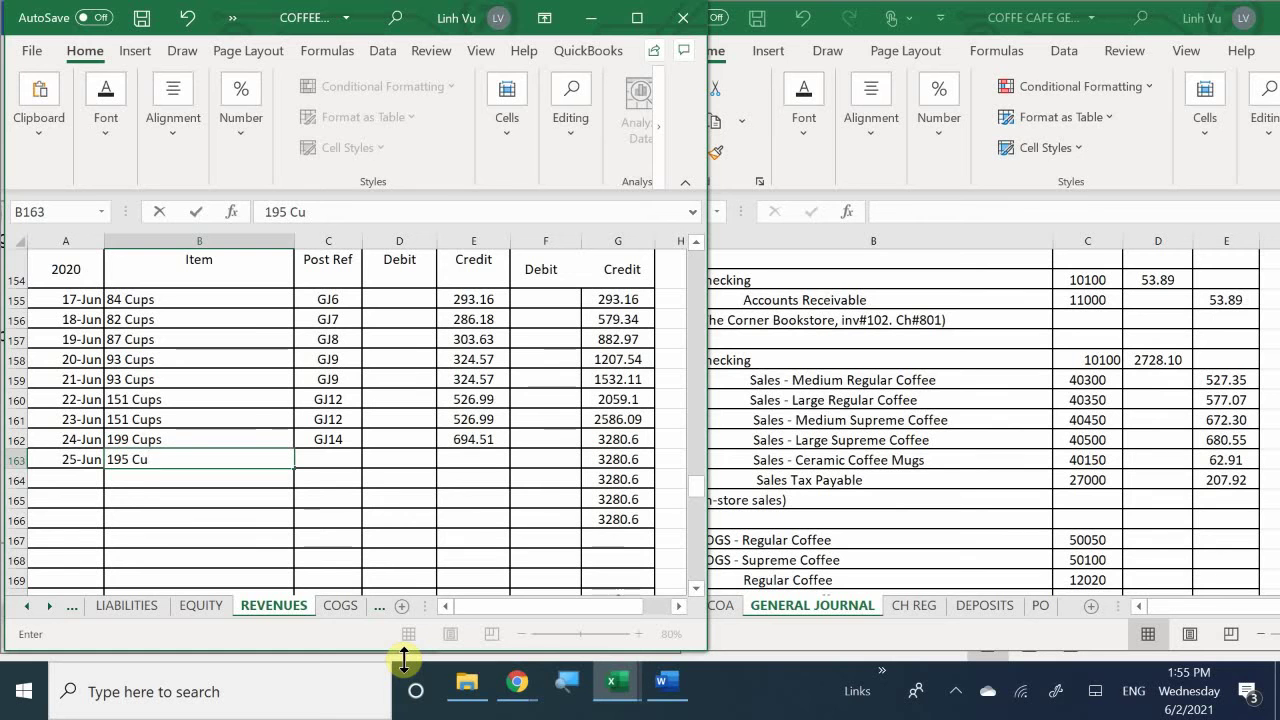
{"action": "type", "text": "ps"}
{"action": "key", "text": "Tab"}
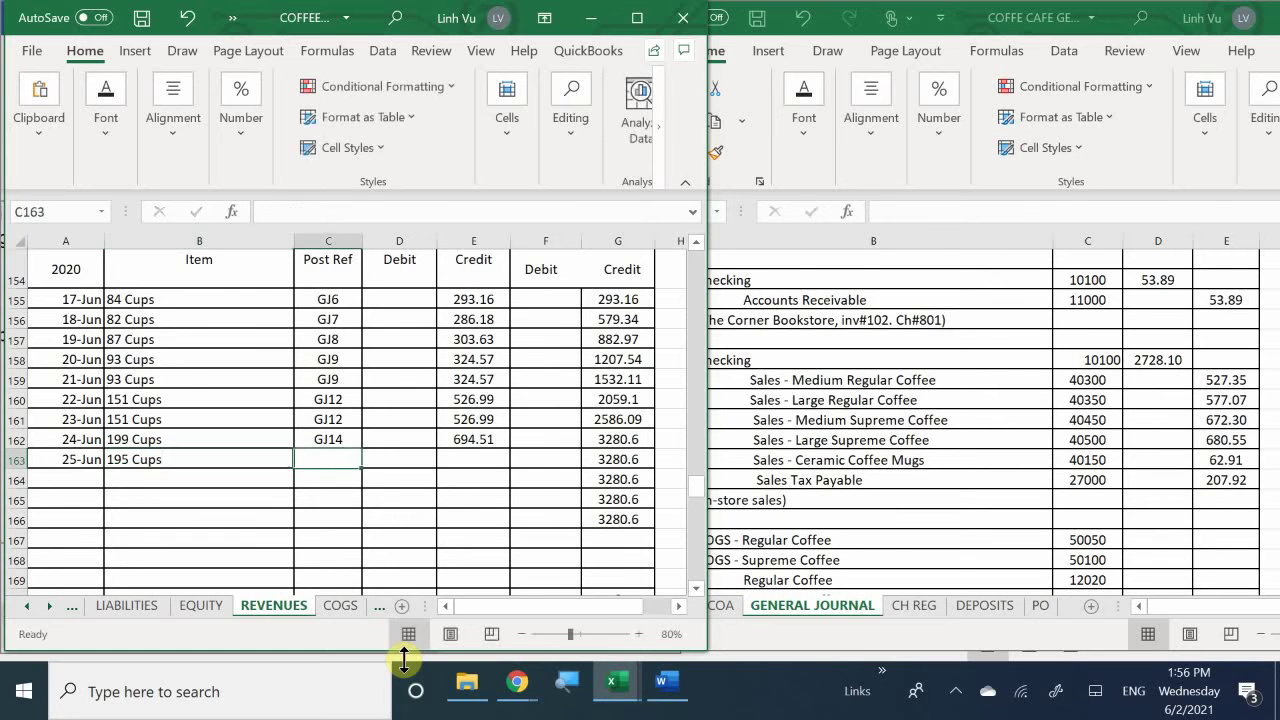
Enter the post reference GJ15 in C163 and the large supreme coffee credit of 680.55 in E163.
{"action": "type", "text": "GK"}
{"action": "key", "text": "BackSpace"}
{"action": "type", "text": "K"}
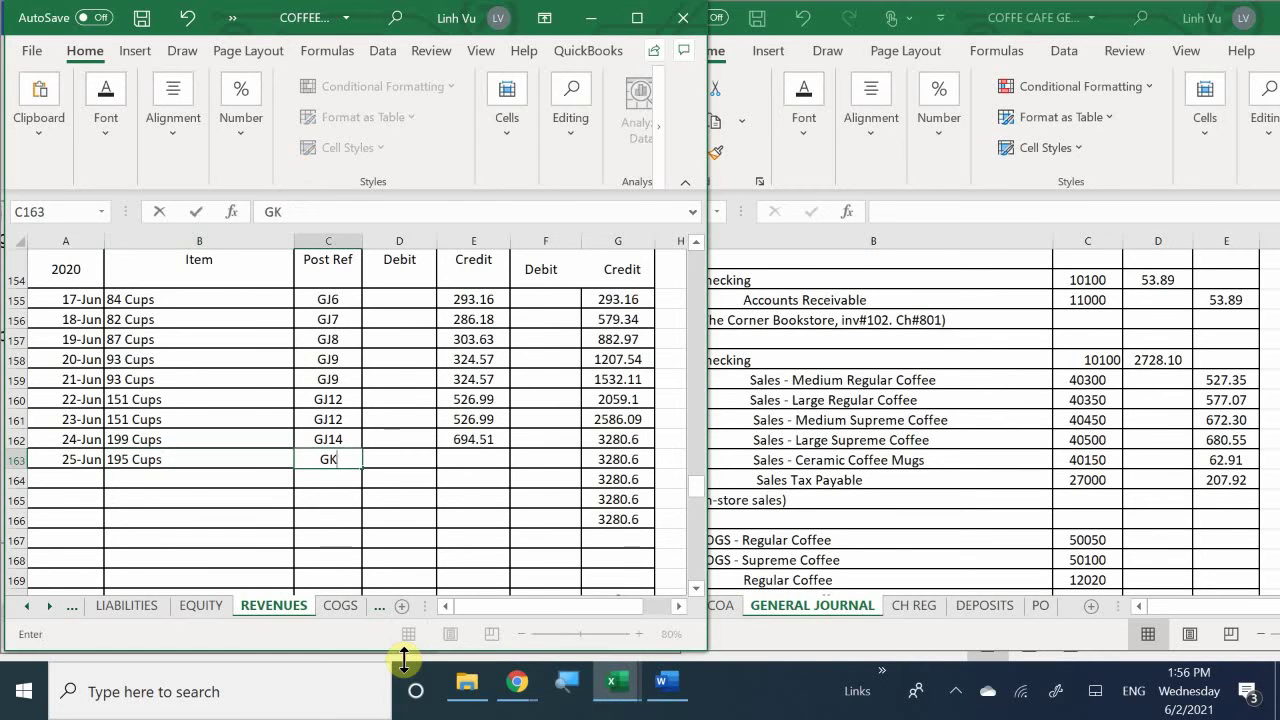
{"action": "key", "text": "BackSpace"}
{"action": "type", "text": "J18"}
{"action": "key", "text": "BackSpace"}
{"action": "type", "text": "5"}
{"action": "key", "text": "Tab"}
{"action": "key", "text": "Tab"}
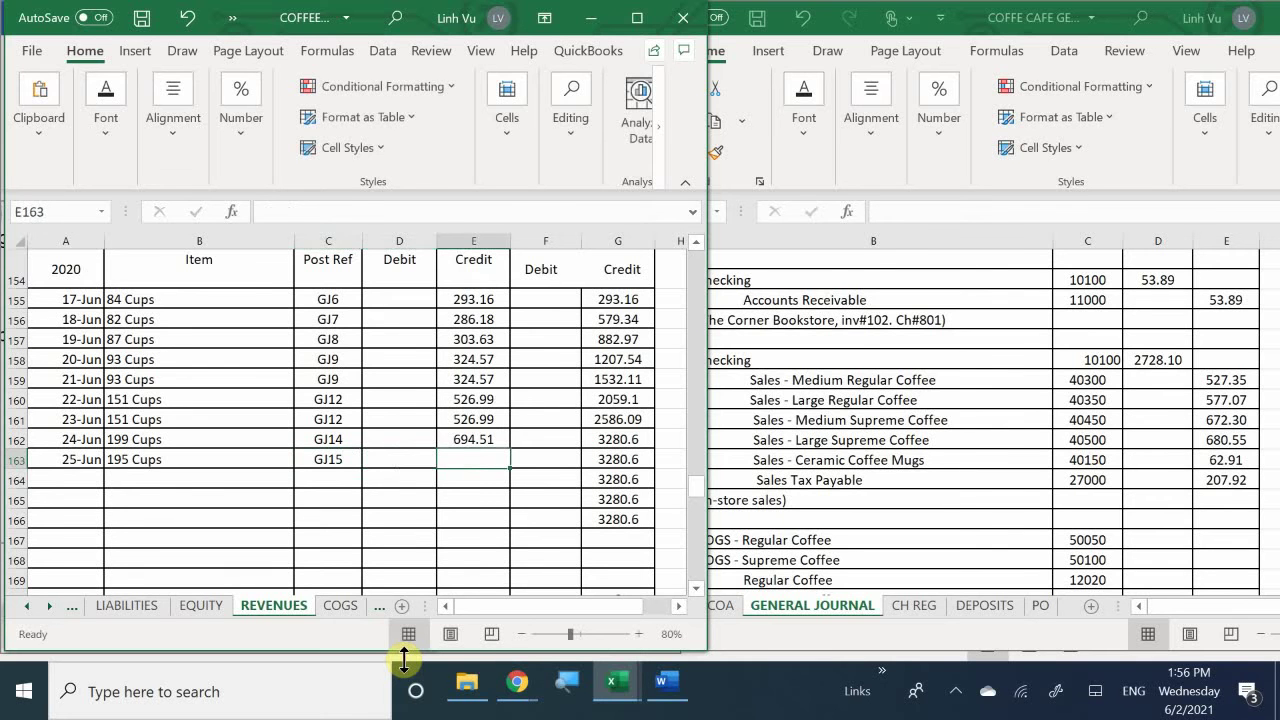
{"action": "type", "text": "680."}
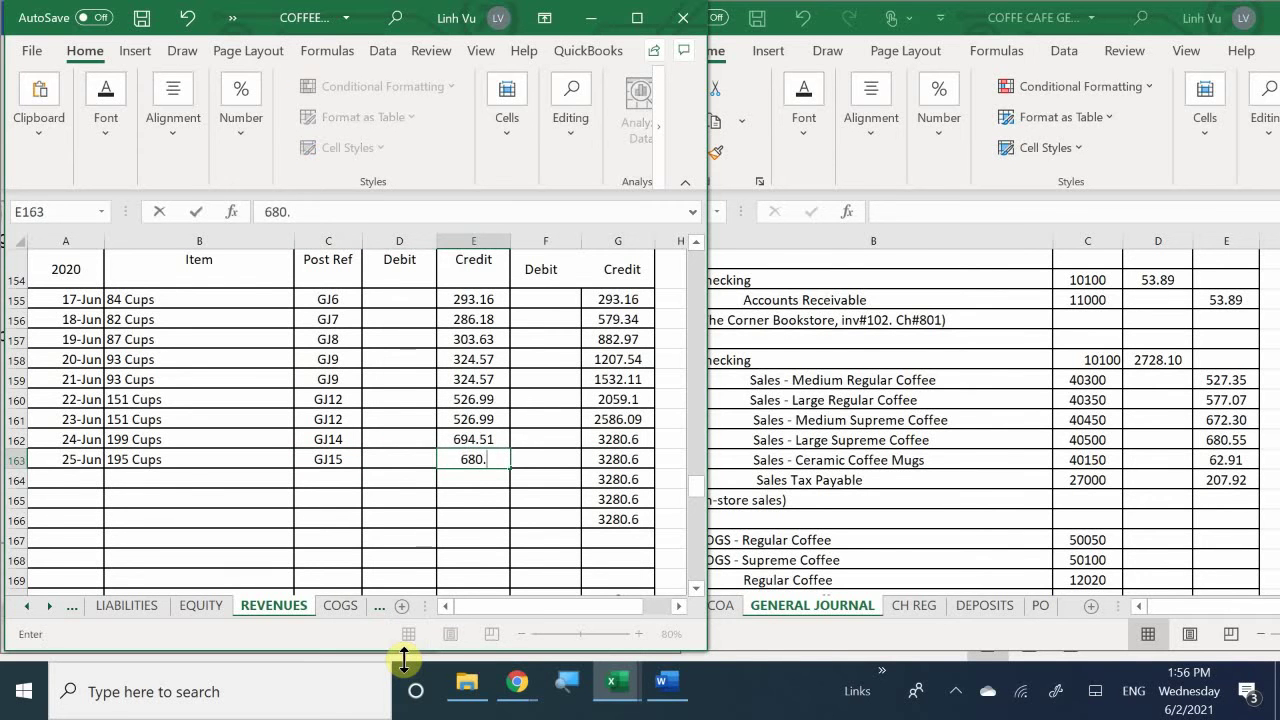
{"action": "type", "text": "55"}
{"action": "key", "text": "Return"}
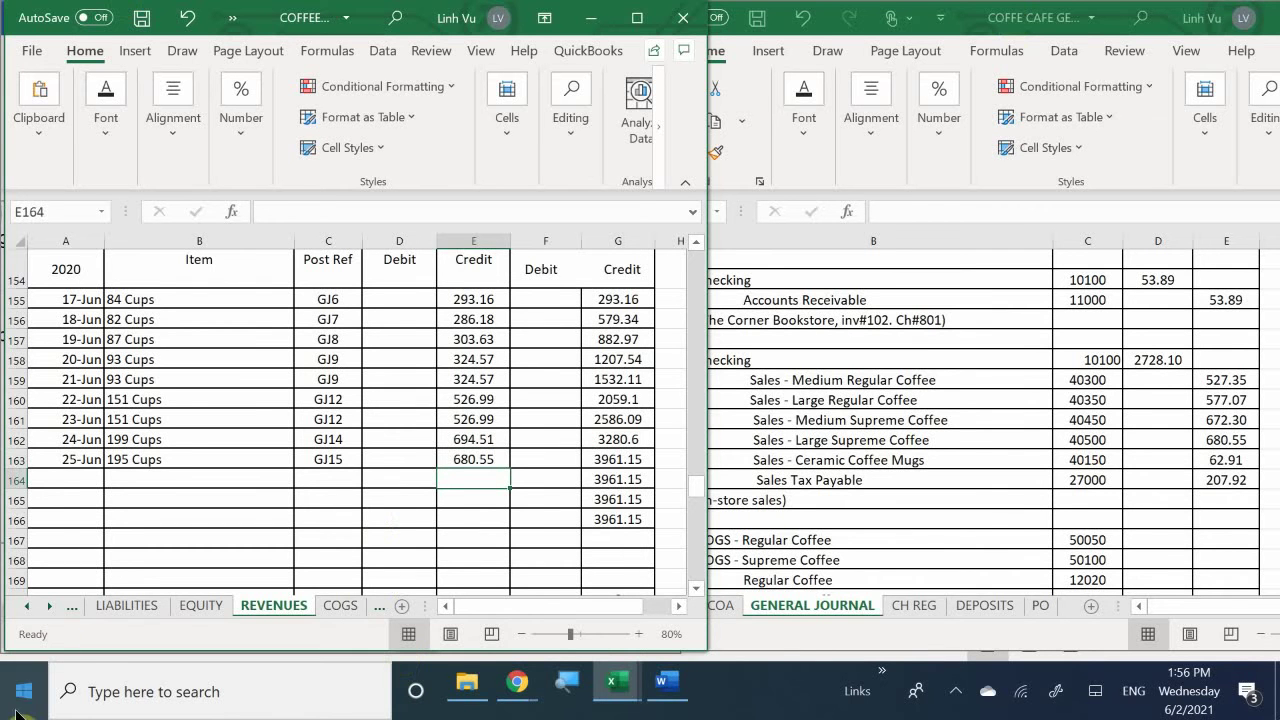
Enter the date 6/25 in A66 of the ceramic coffee mugs sales account on the REVENUES sheet.
{"action": "left_click", "coordinate": [180, 500]}
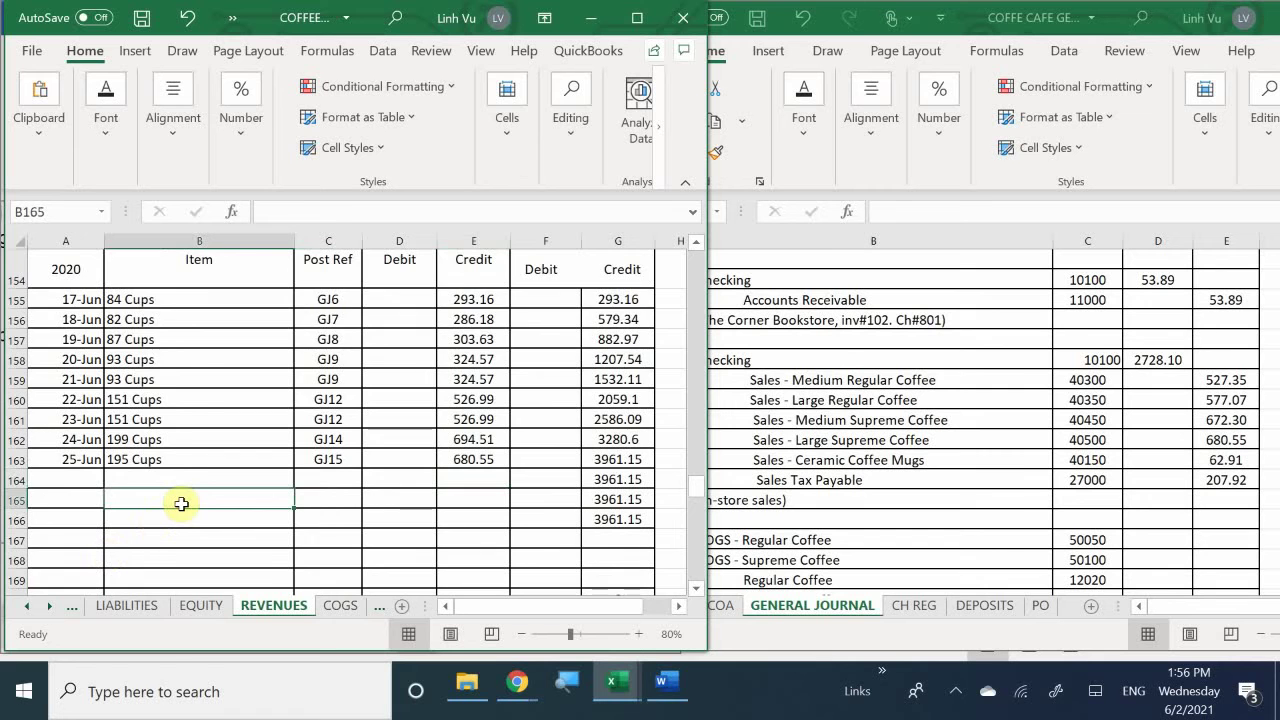
{"action": "scroll", "coordinate": [181, 505], "scroll_direction": "up", "scroll_amount": 2}
{"action": "scroll", "coordinate": [183, 504], "scroll_direction": "up", "scroll_amount": 6}
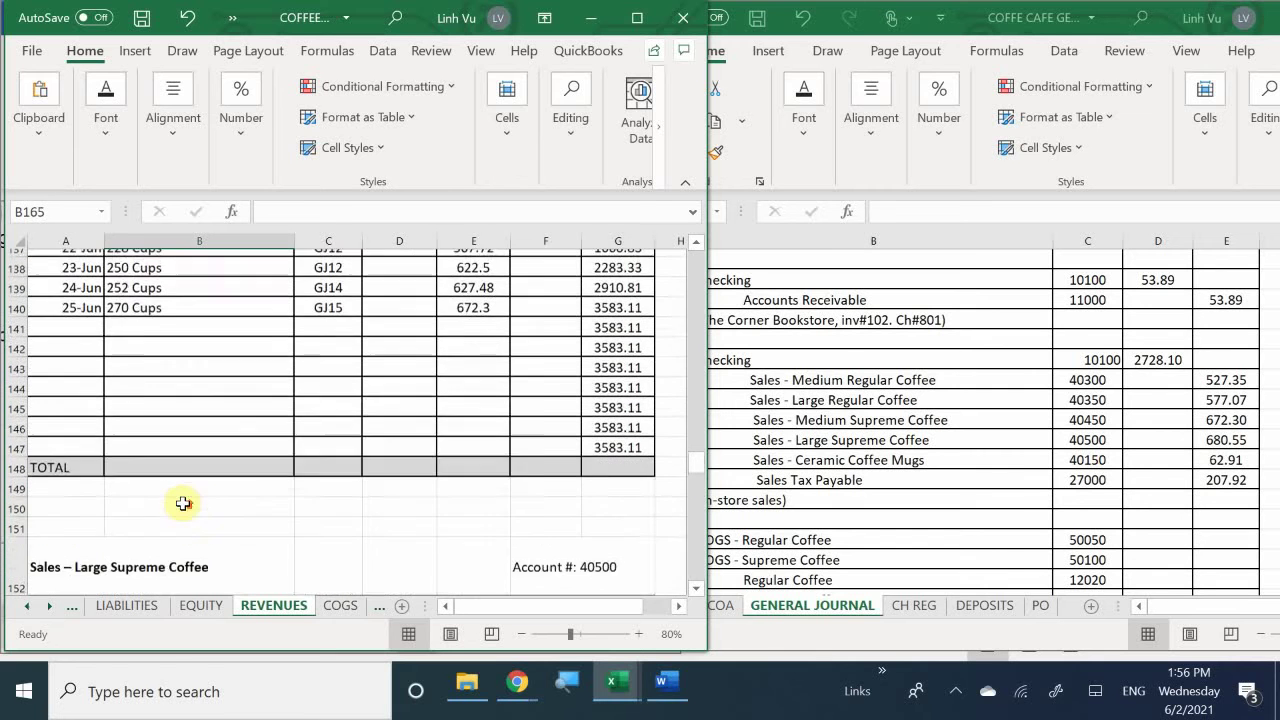
{"action": "scroll", "coordinate": [184, 503], "scroll_direction": "up", "scroll_amount": 6}
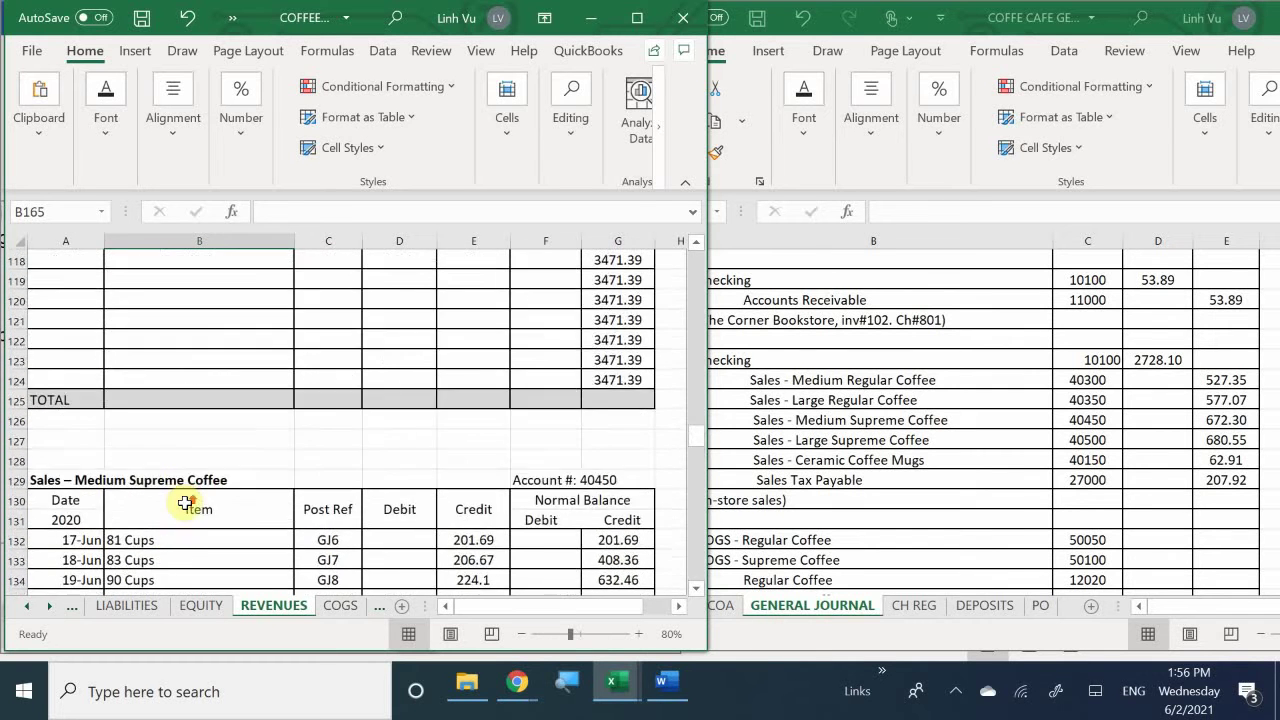
{"action": "scroll", "coordinate": [185, 503], "scroll_direction": "up", "scroll_amount": 9}
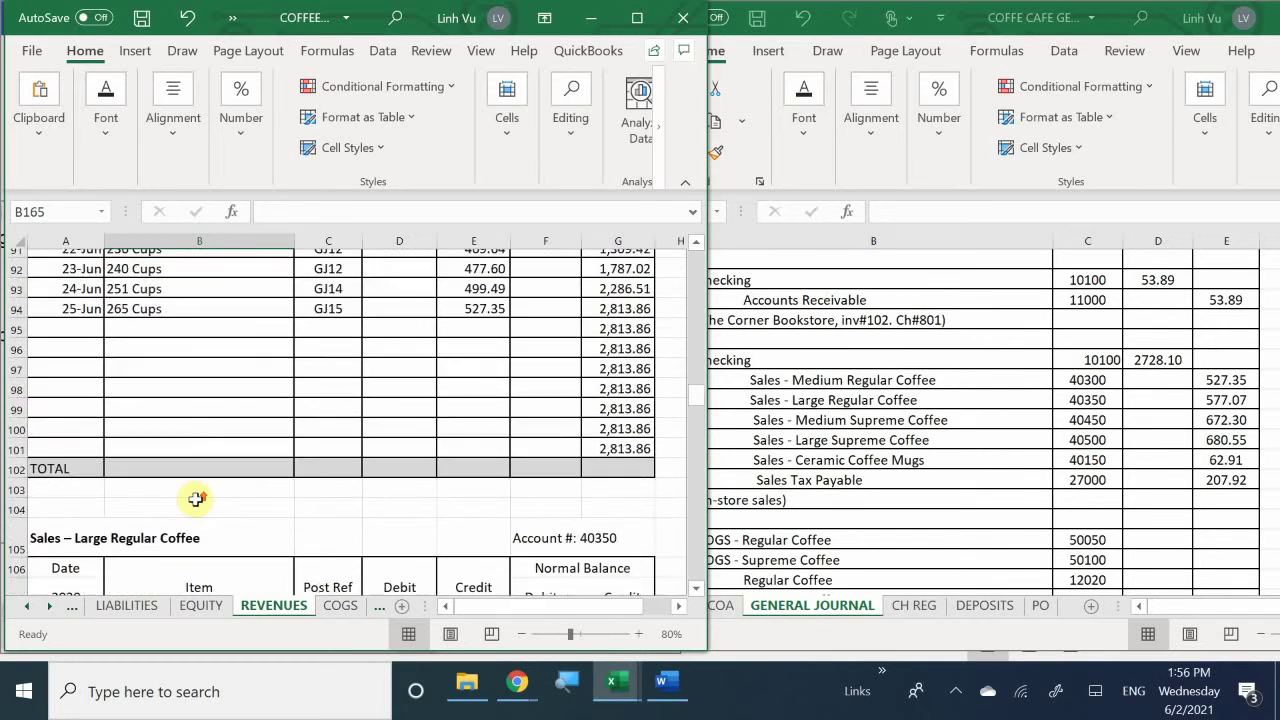
{"action": "scroll", "coordinate": [196, 499], "scroll_direction": "up", "scroll_amount": 10}
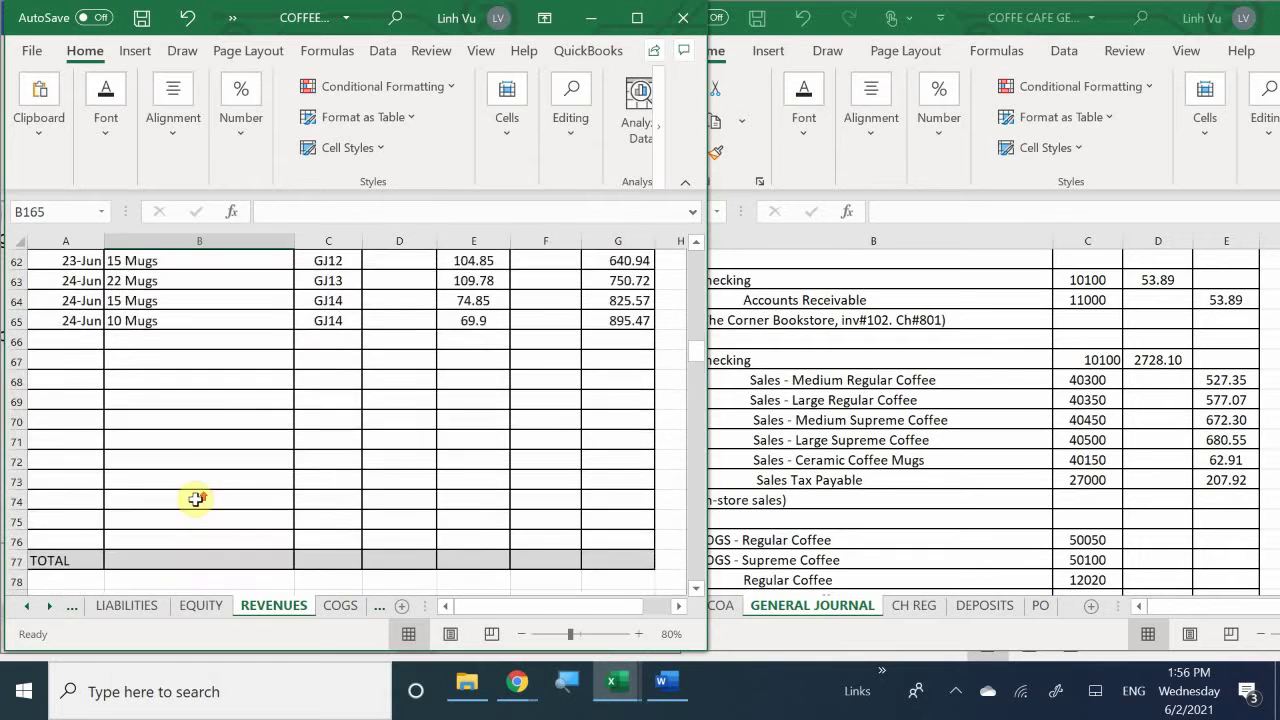
{"action": "left_click", "coordinate": [78, 481]}
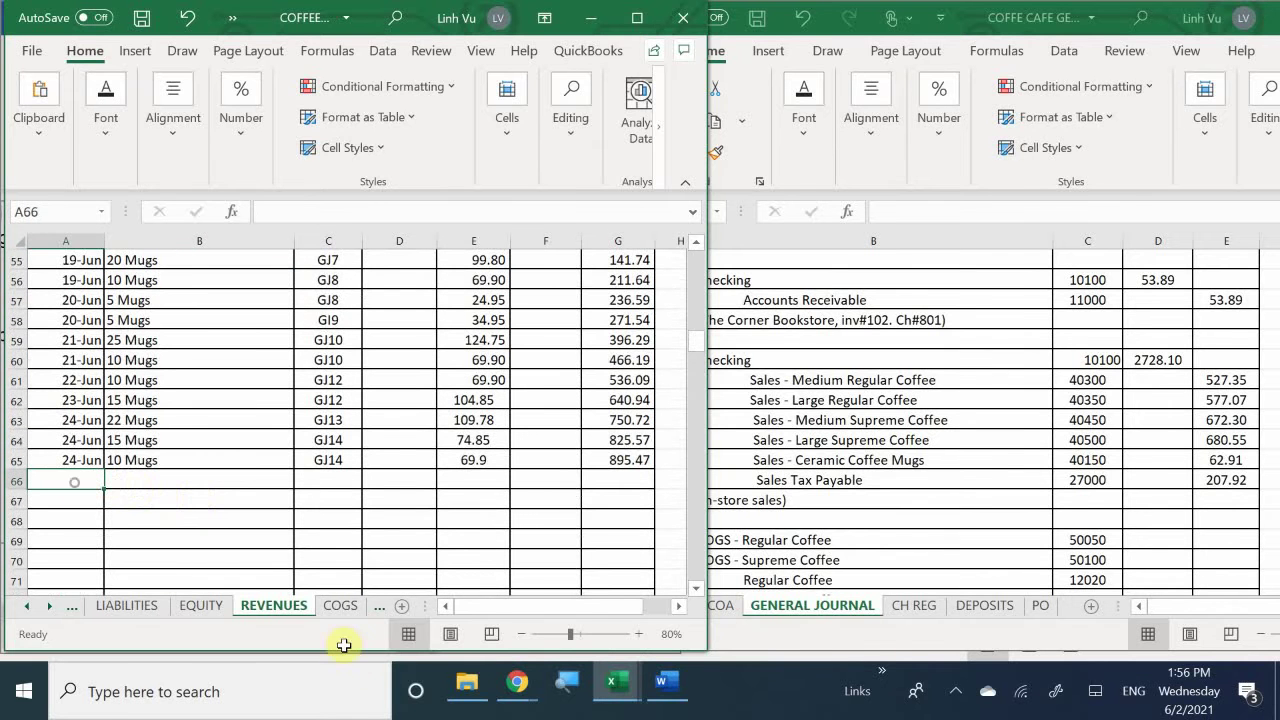
{"action": "type", "text": "6/2"}
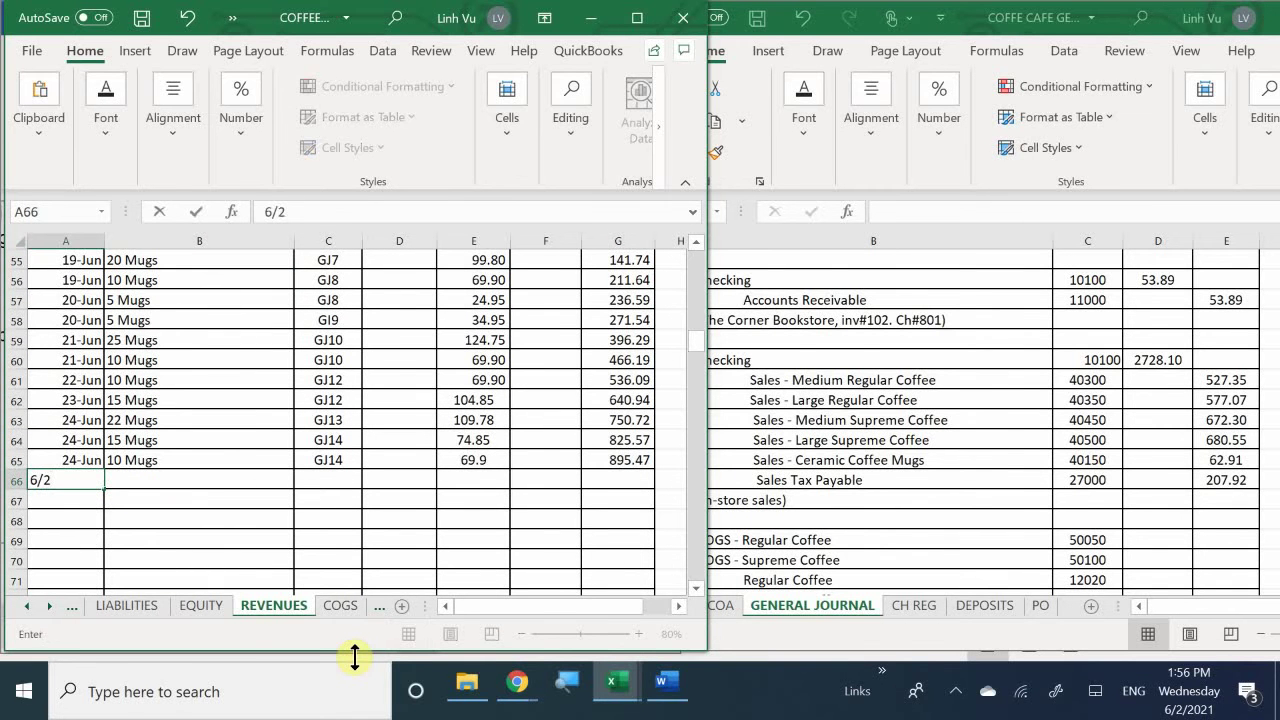
{"action": "type", "text": "5"}
{"action": "key", "text": "Return"}
Enter the item 9 Mugs in B66 and the post reference GJ15 in C66 for the 25-Jun mug sales.
{"action": "key", "text": "Right"}
{"action": "key", "text": "Up"}
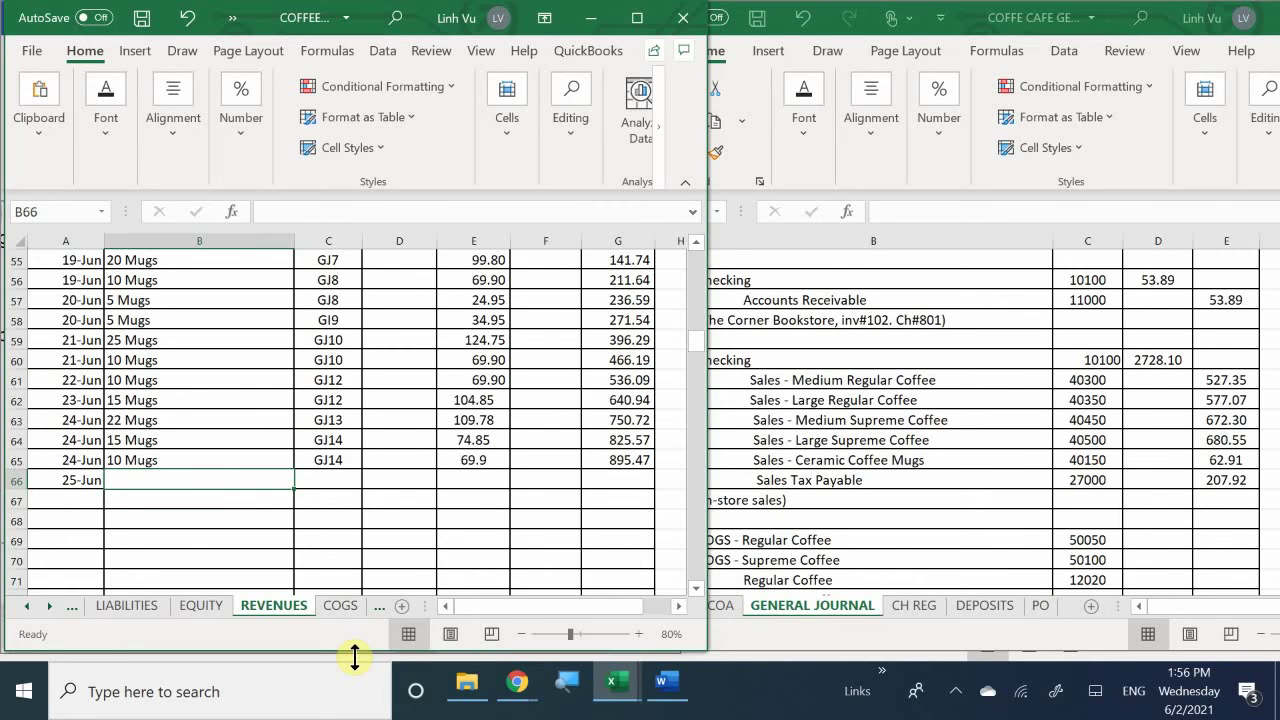
{"action": "type", "text": "9 M"}
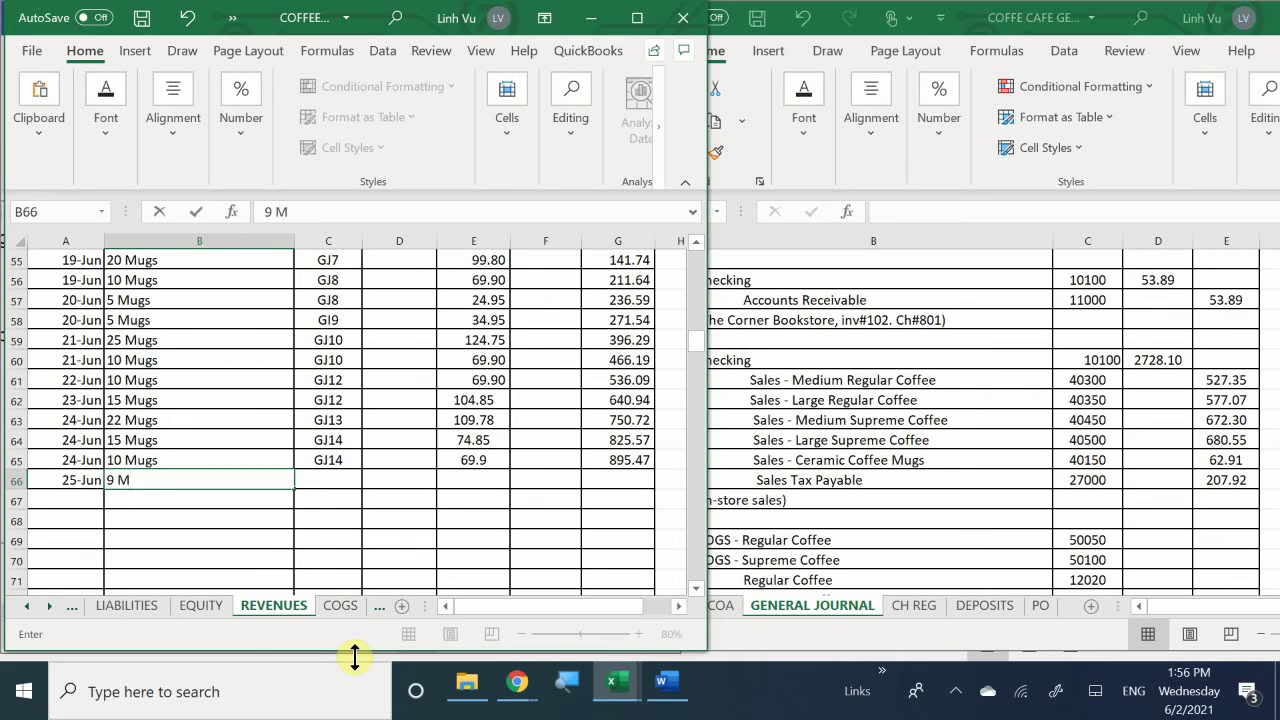
{"action": "type", "text": "ugs"}
{"action": "key", "text": "Tab"}
{"action": "type", "text": "G"}
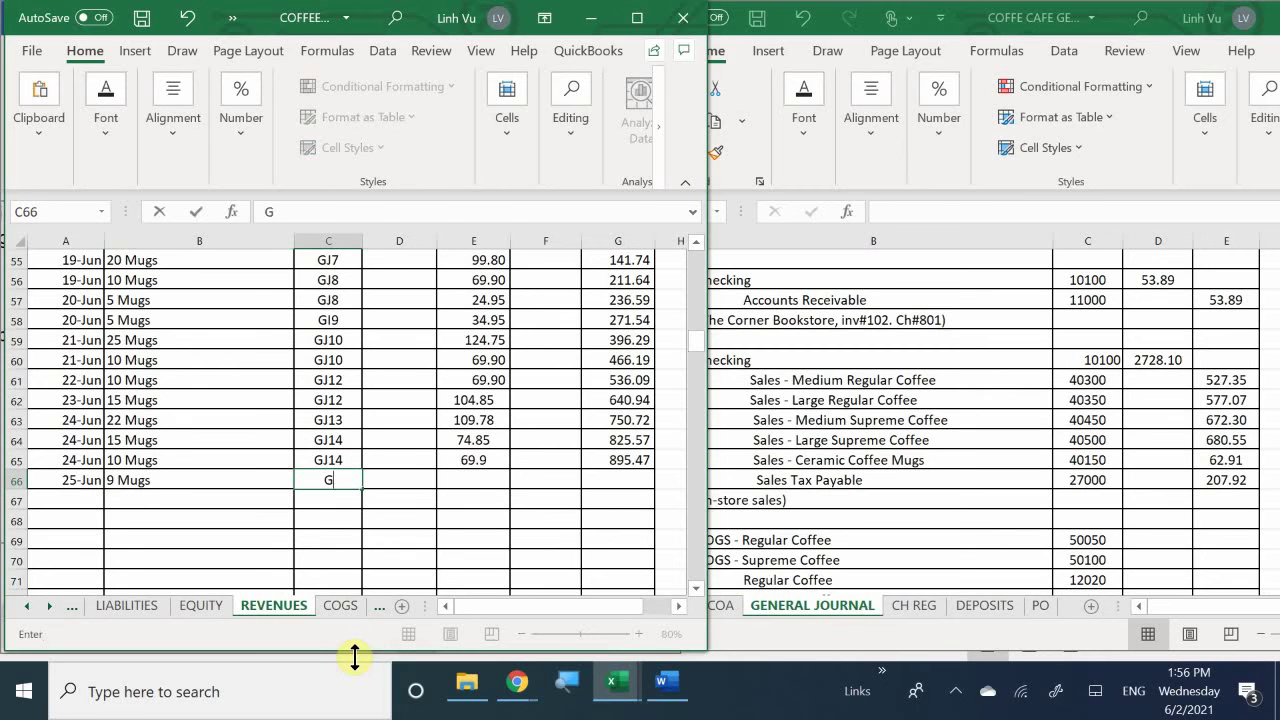
{"action": "type", "text": "J15"}
{"action": "key", "text": "Tab"}
{"action": "key", "text": "Tab"}
Enter the mug sales credit of 62.91 in E66 and extend the running balance formula from G65 to G66.
{"action": "type", "text": "62."}
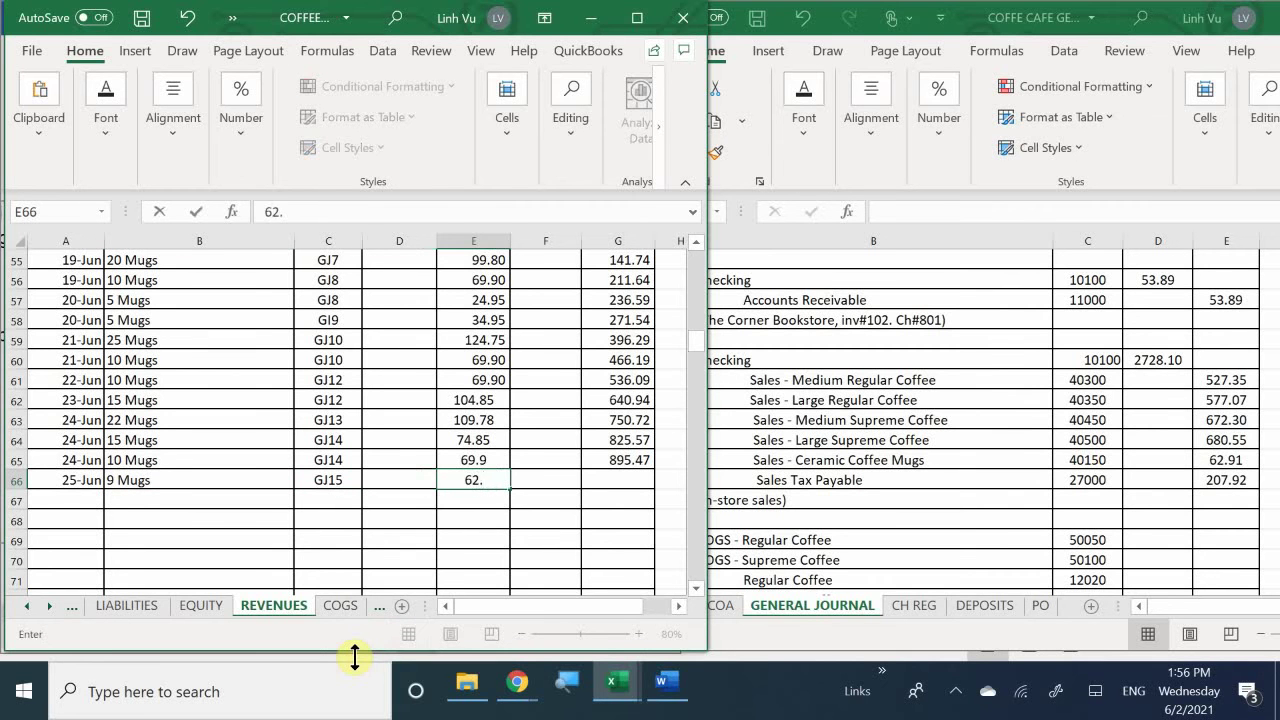
{"action": "type", "text": "91"}
{"action": "key", "text": "Return"}
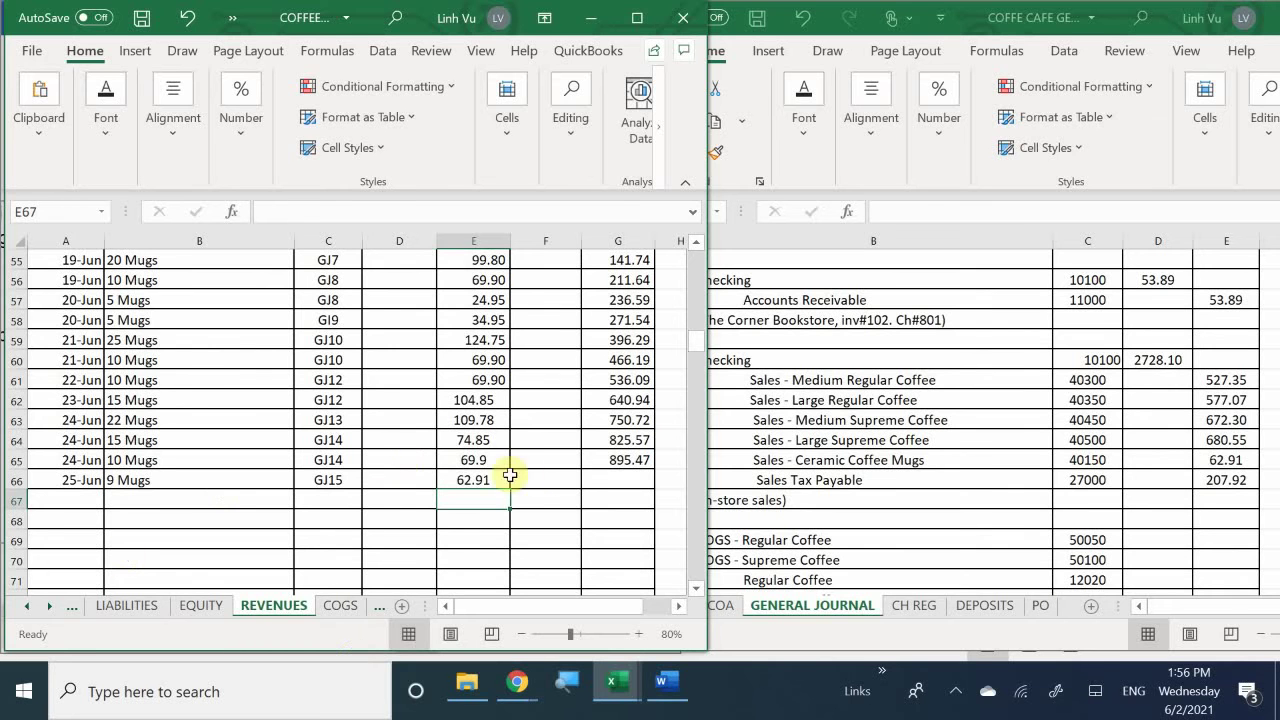
{"action": "left_click", "coordinate": [600, 457]}
{"action": "left_click_drag", "start_coordinate": [653, 469], "coordinate": [650, 488]}
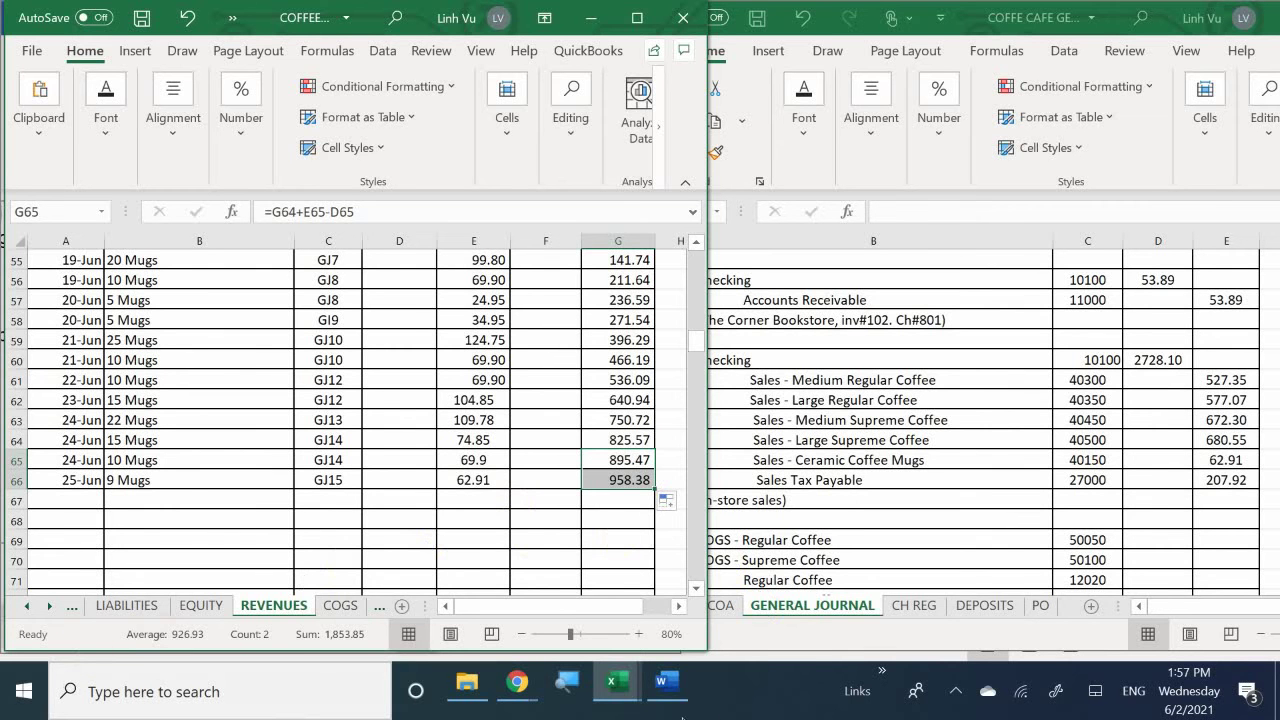
Switch to the Word document and review the in-store coffee use listed below the daily sales summary.
{"action": "mouse_move", "coordinate": [666, 690]}
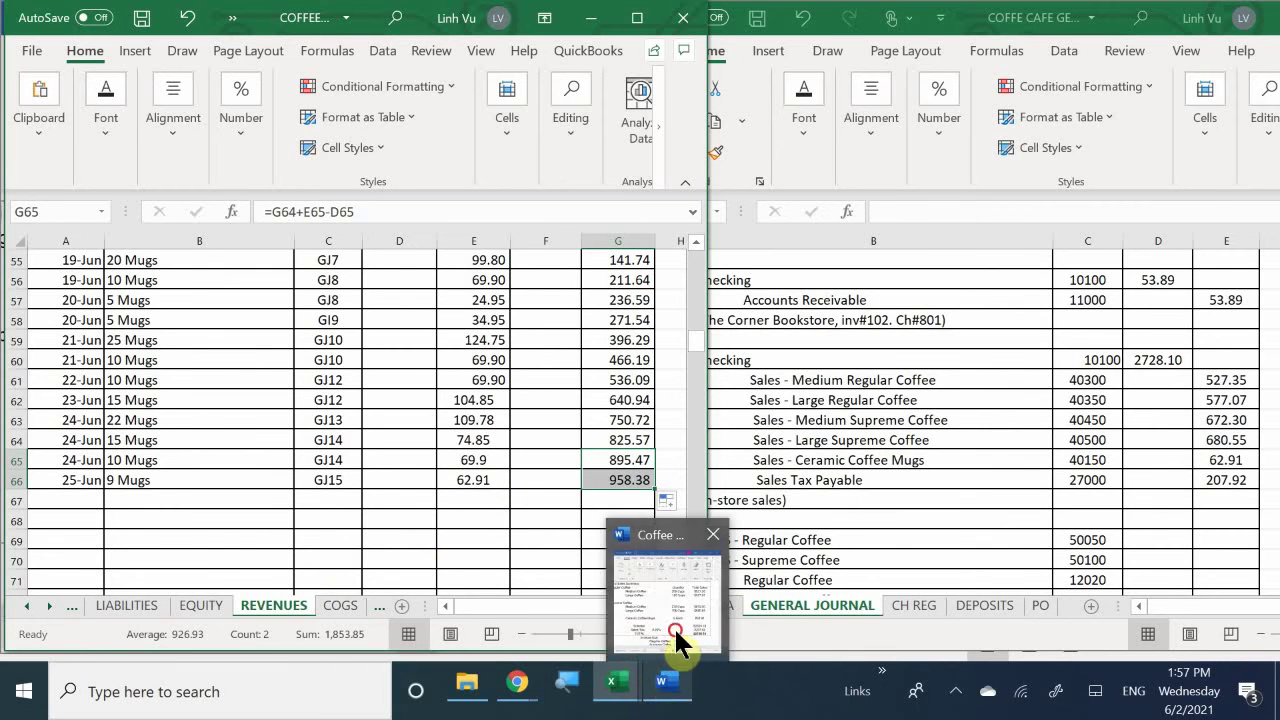
{"action": "left_click", "coordinate": [676, 633]}
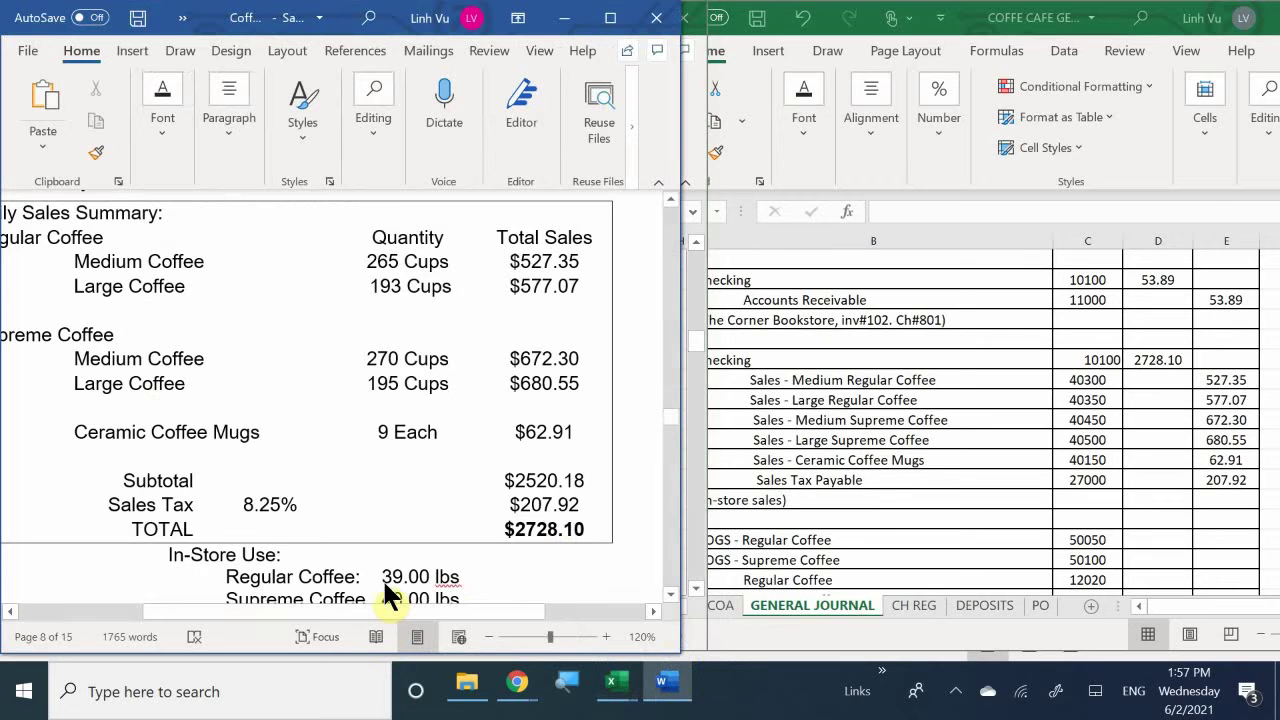
{"action": "scroll", "coordinate": [382, 578], "scroll_direction": "down", "scroll_amount": 1}
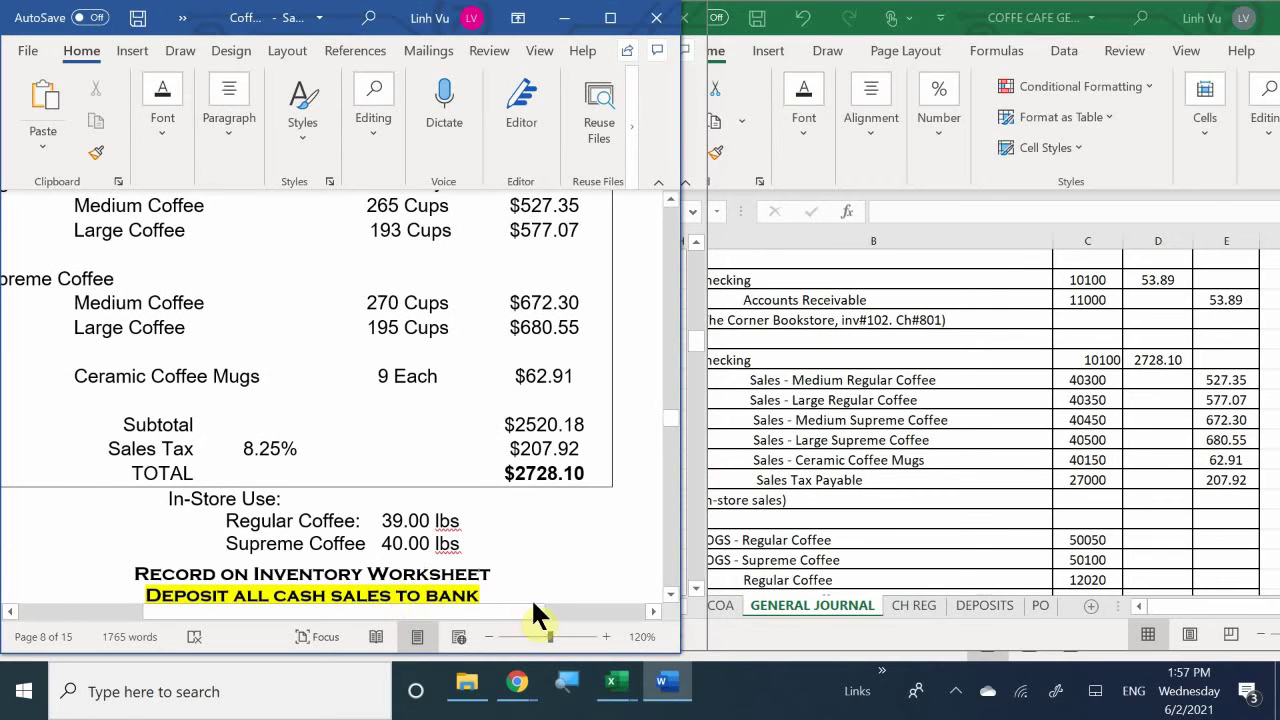
Switch to the Coffee Cafe inventory workbook and examine the latest rows of the REG COFFEE sheet.
{"action": "mouse_move", "coordinate": [609, 690]}
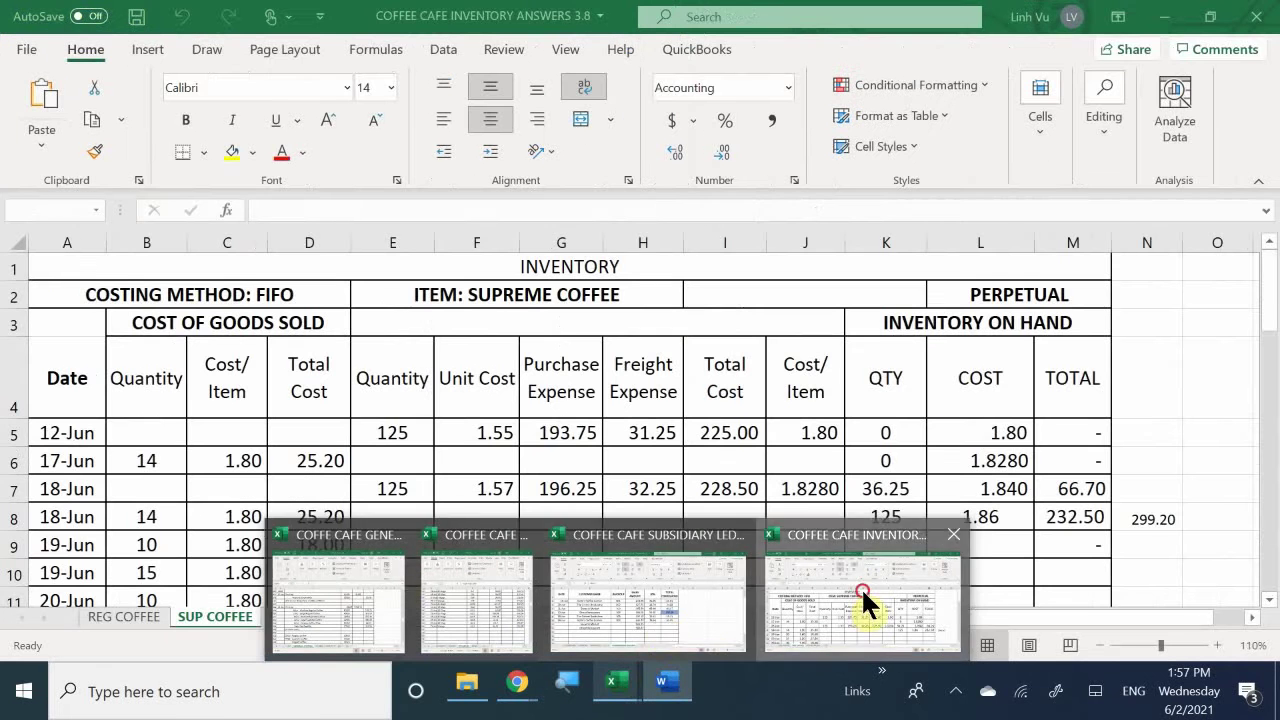
{"action": "left_click", "coordinate": [861, 605]}
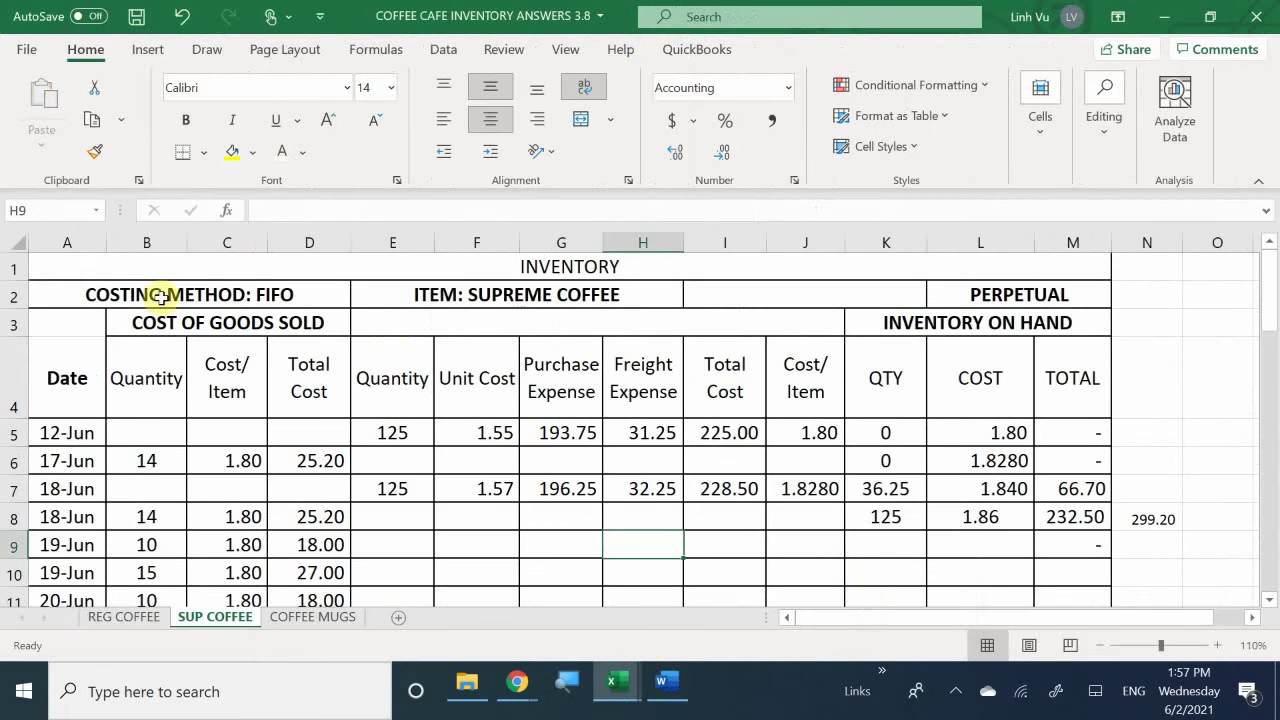
{"action": "left_click", "coordinate": [112, 612]}
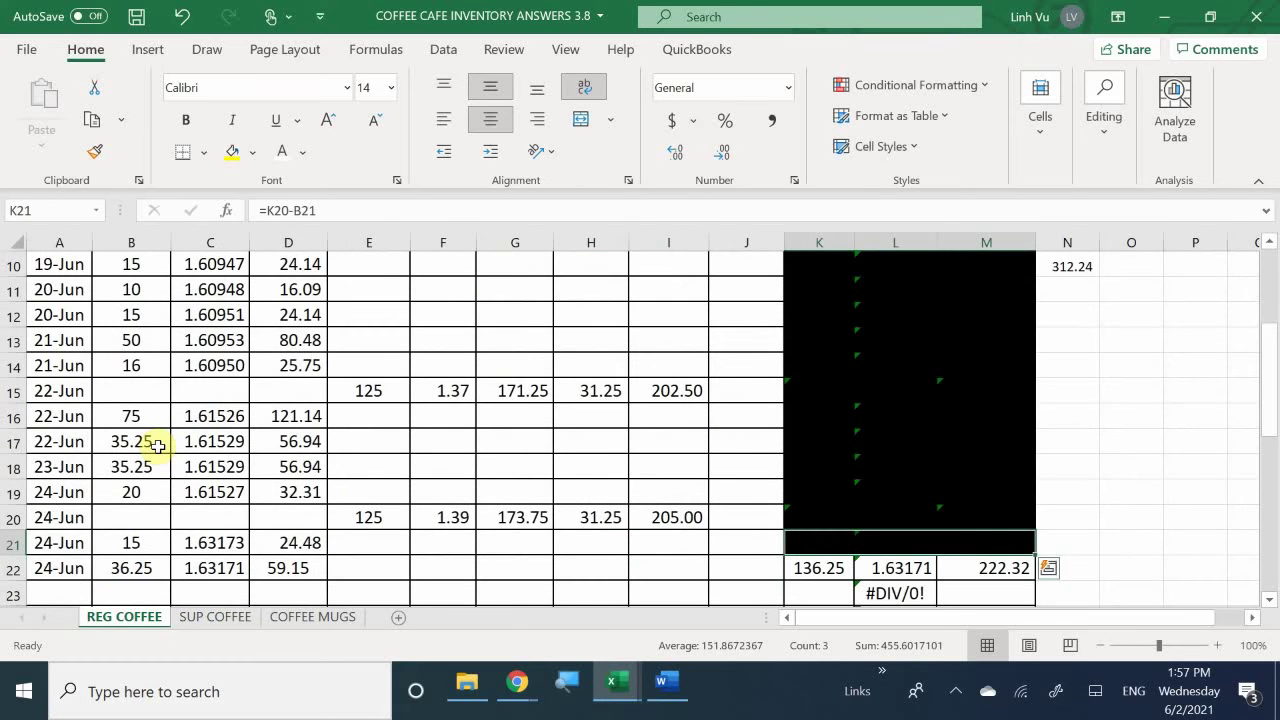
{"action": "scroll", "coordinate": [158, 446], "scroll_direction": "down", "scroll_amount": 1}
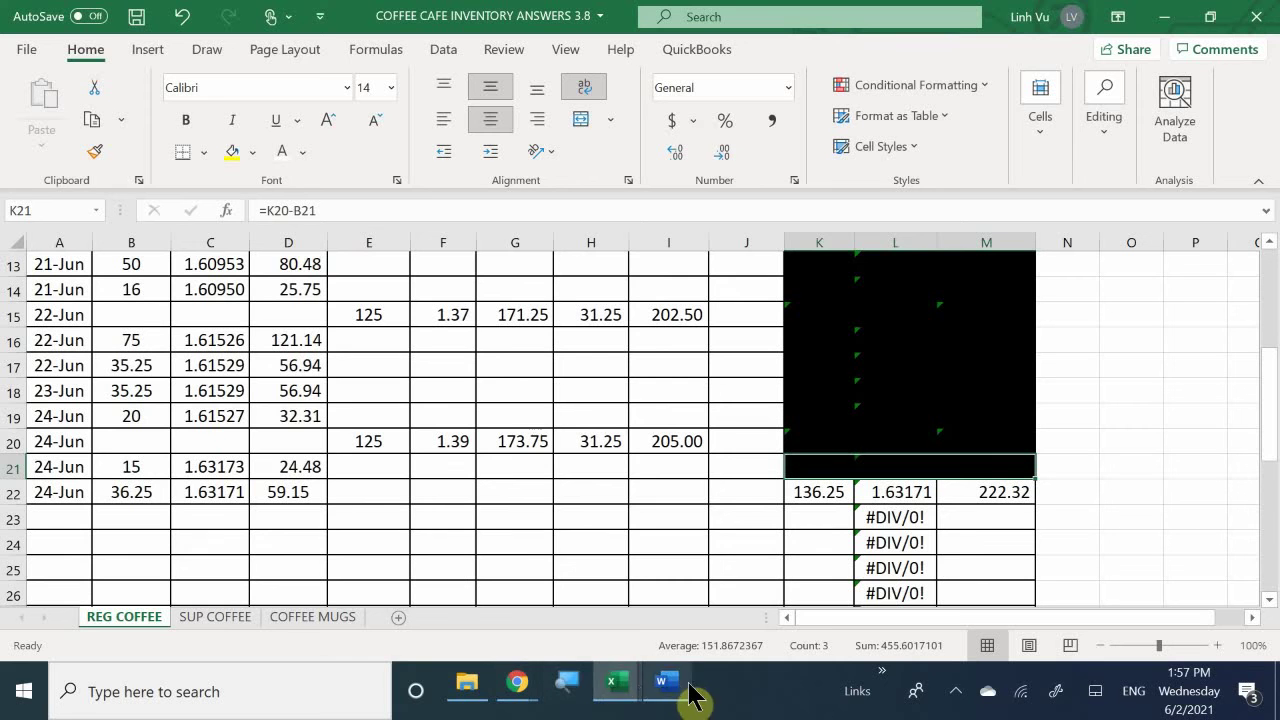
Return to the general ledger workbook with the General Journal workbook displayed alongside it.
{"action": "mouse_move", "coordinate": [615, 664]}
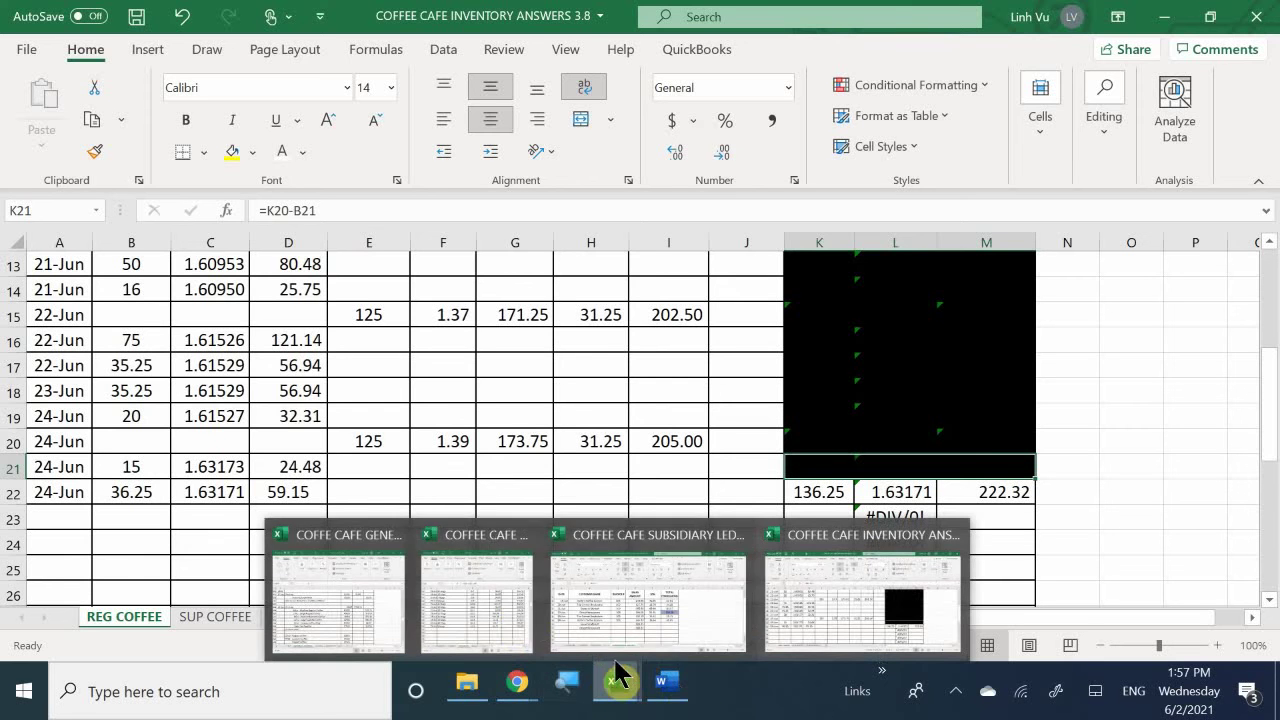
{"action": "left_click", "coordinate": [509, 608]}
{"action": "mouse_move", "coordinate": [620, 690]}
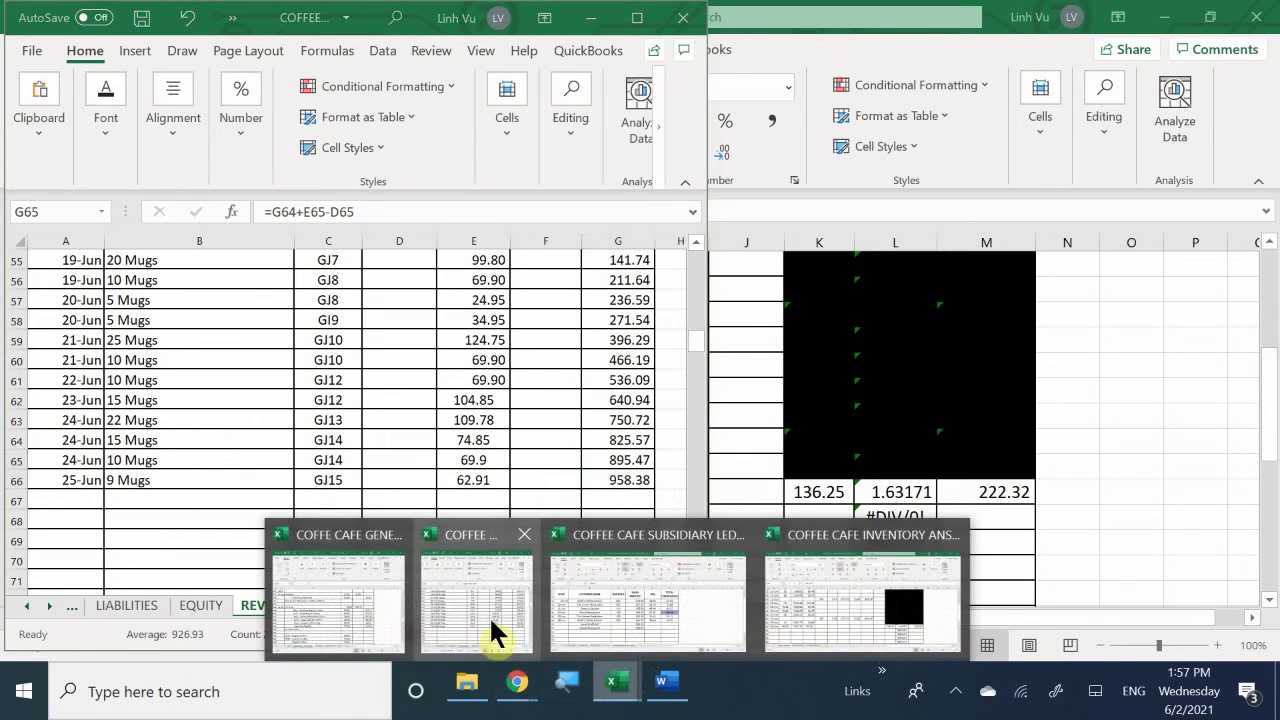
{"action": "left_click", "coordinate": [380, 590]}
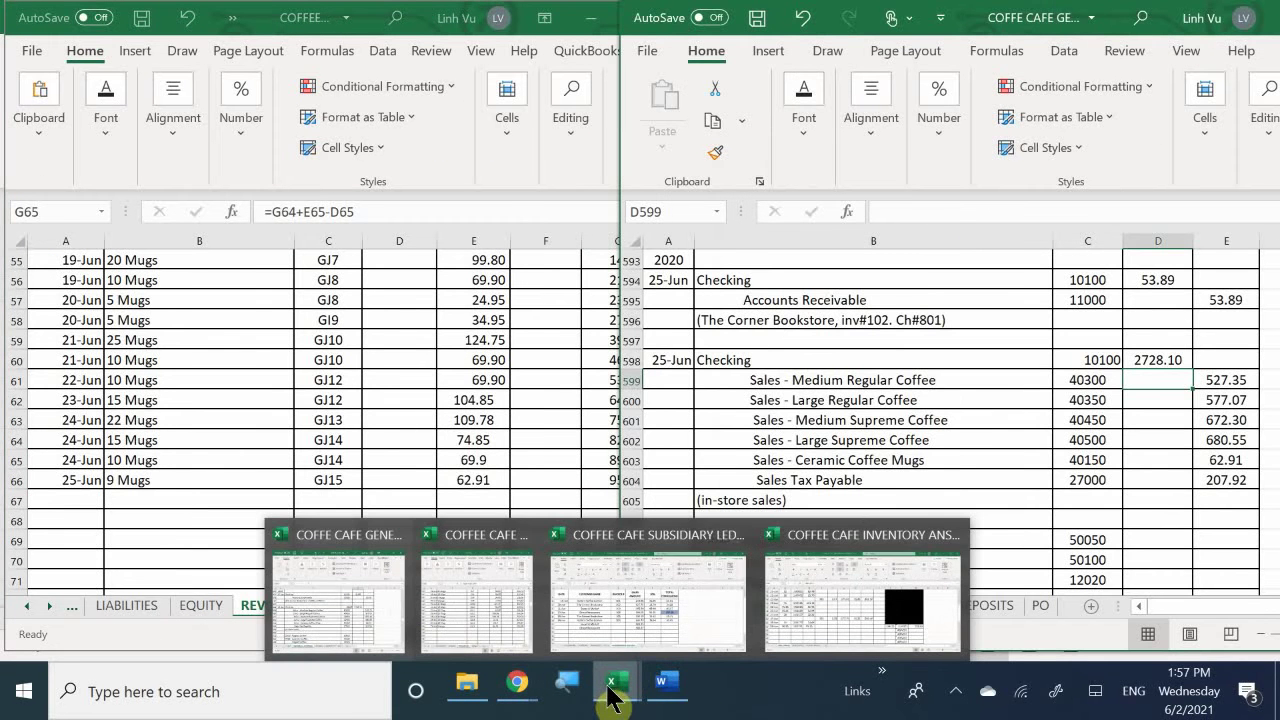
{"action": "left_click", "coordinate": [470, 605]}
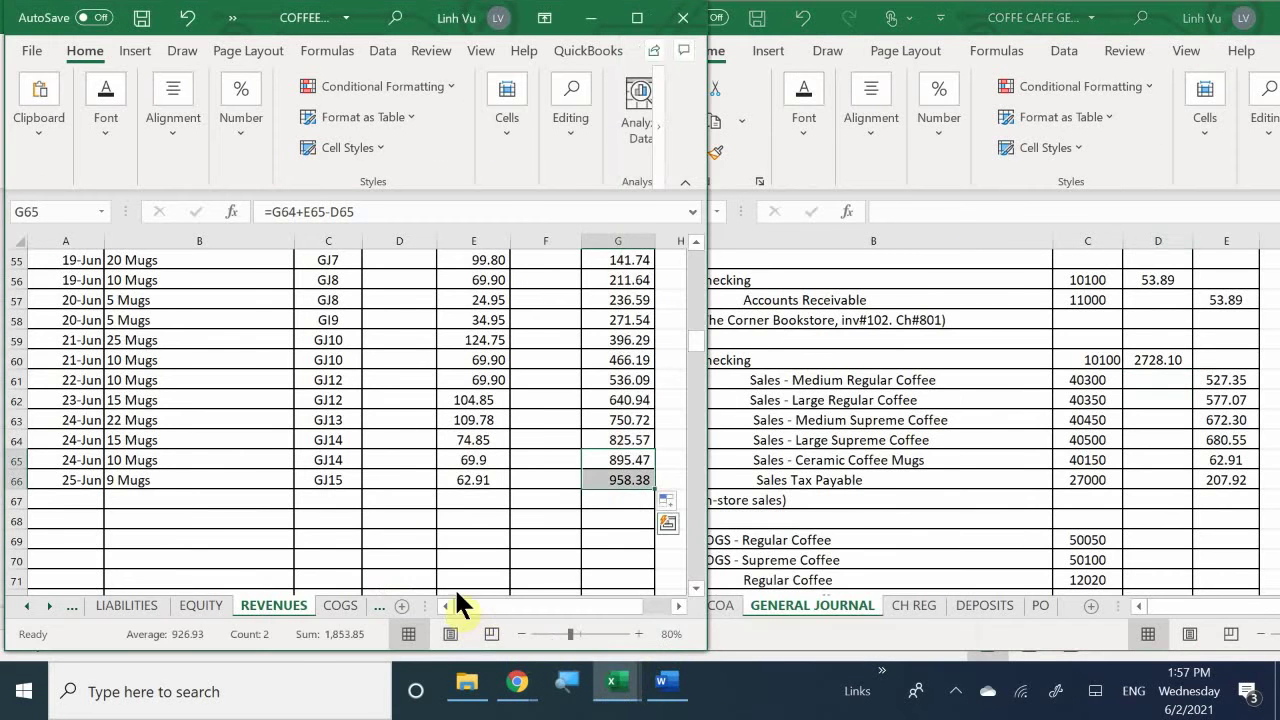
Find the Sales Tax Payable account on the LIABILITIES sheet and enter the date 6/25 in its next empty row, A230.
{"action": "left_click", "coordinate": [27, 607]}
{"action": "left_click", "coordinate": [170, 606]}
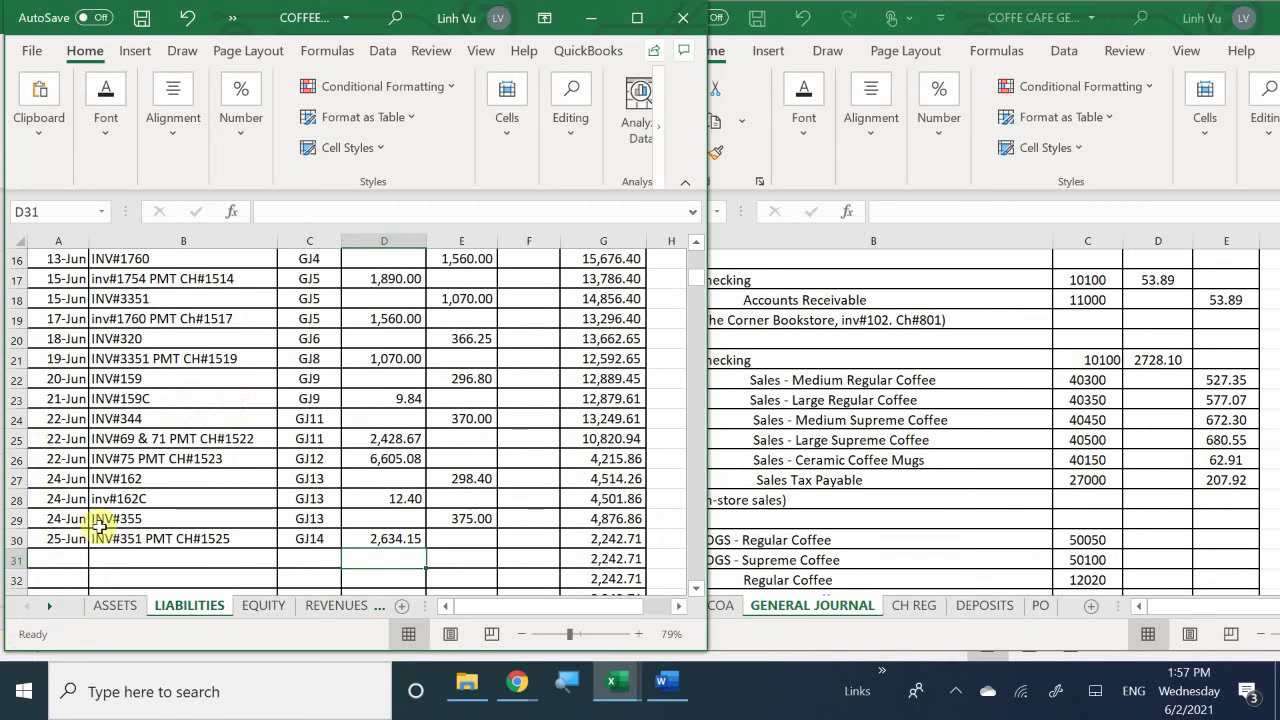
{"action": "scroll", "coordinate": [101, 527], "scroll_direction": "up", "scroll_amount": 1}
{"action": "scroll", "coordinate": [101, 527], "scroll_direction": "down", "scroll_amount": 16}
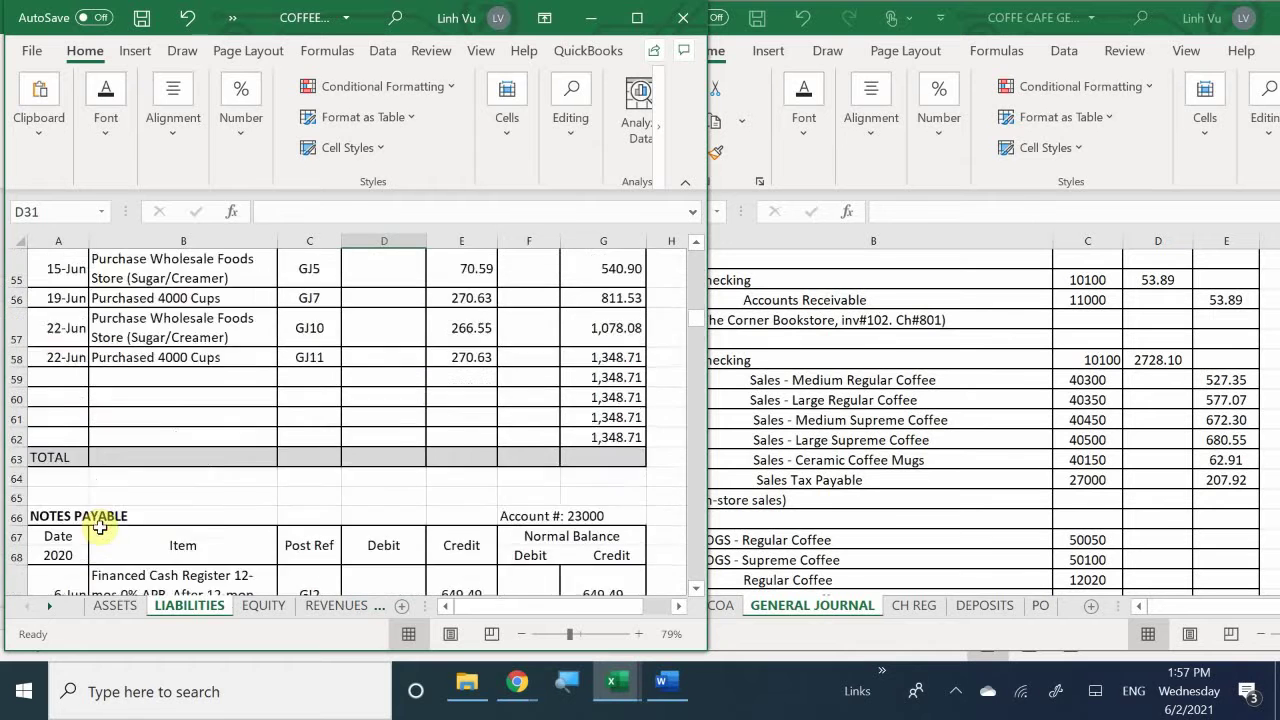
{"action": "scroll", "coordinate": [101, 527], "scroll_direction": "down", "scroll_amount": 20}
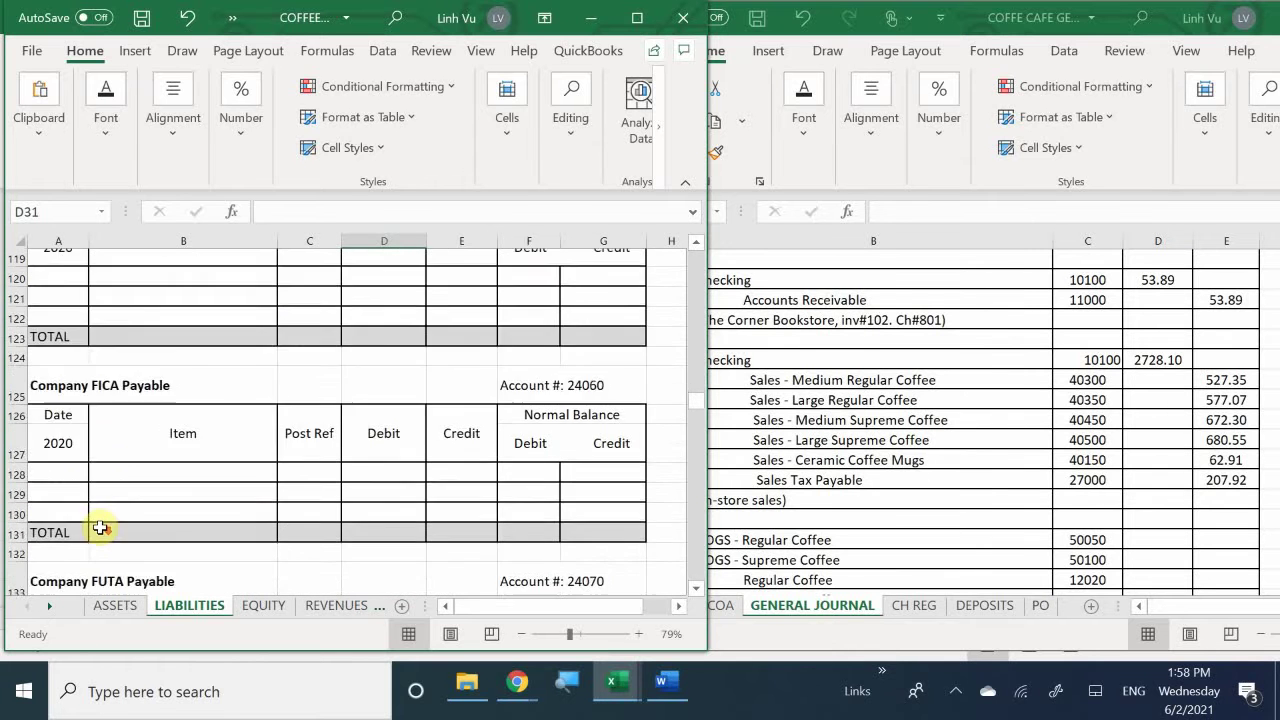
{"action": "scroll", "coordinate": [101, 527], "scroll_direction": "down", "scroll_amount": 6}
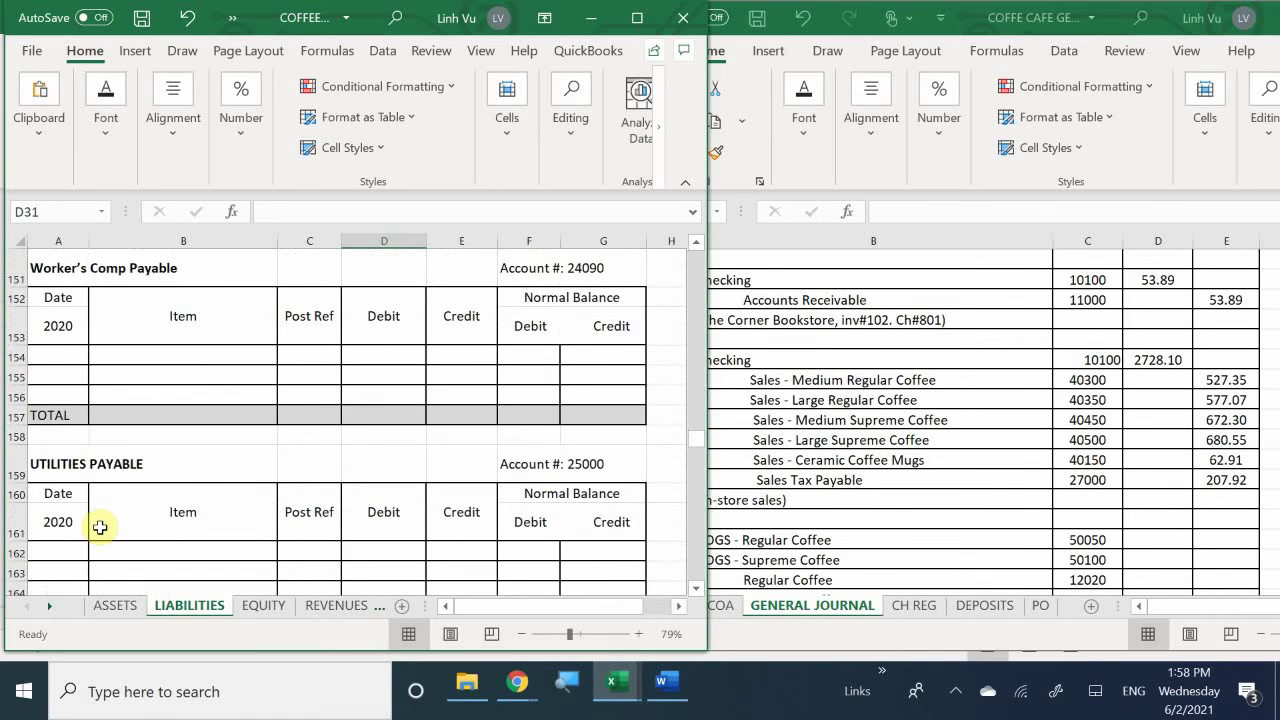
{"action": "scroll", "coordinate": [101, 527], "scroll_direction": "down", "scroll_amount": 14}
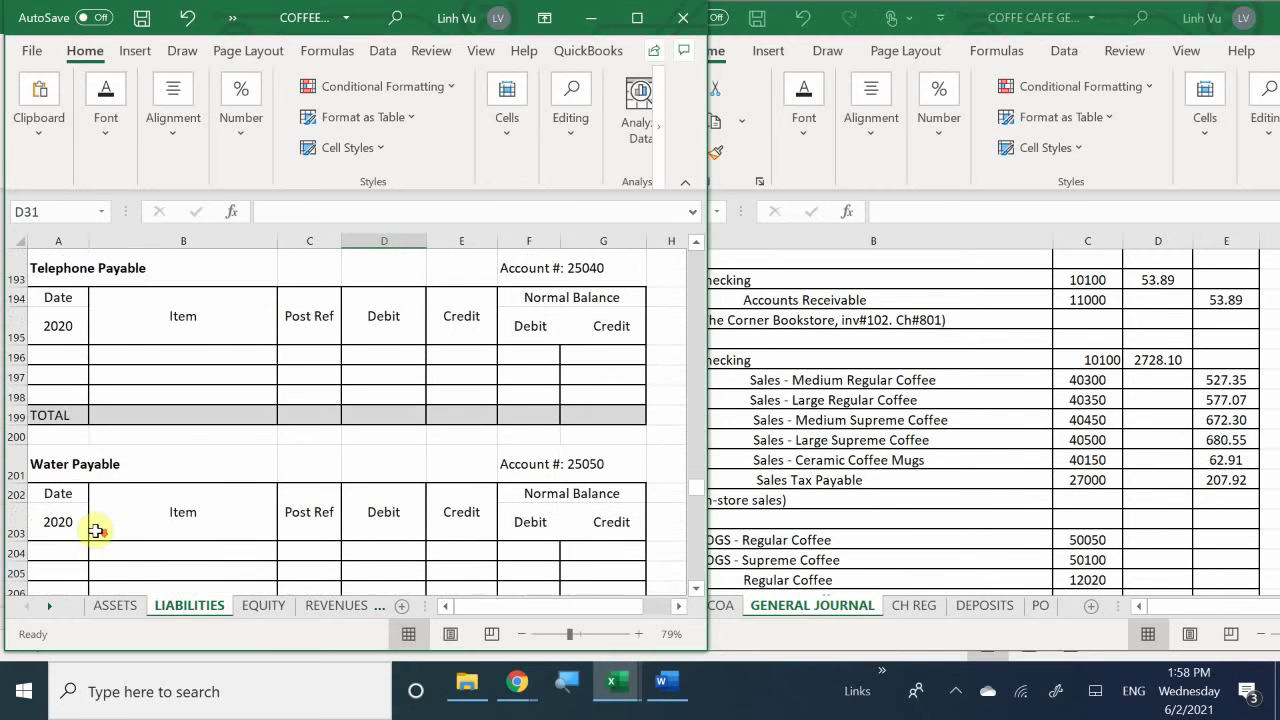
{"action": "scroll", "coordinate": [96, 531], "scroll_direction": "down", "scroll_amount": 17}
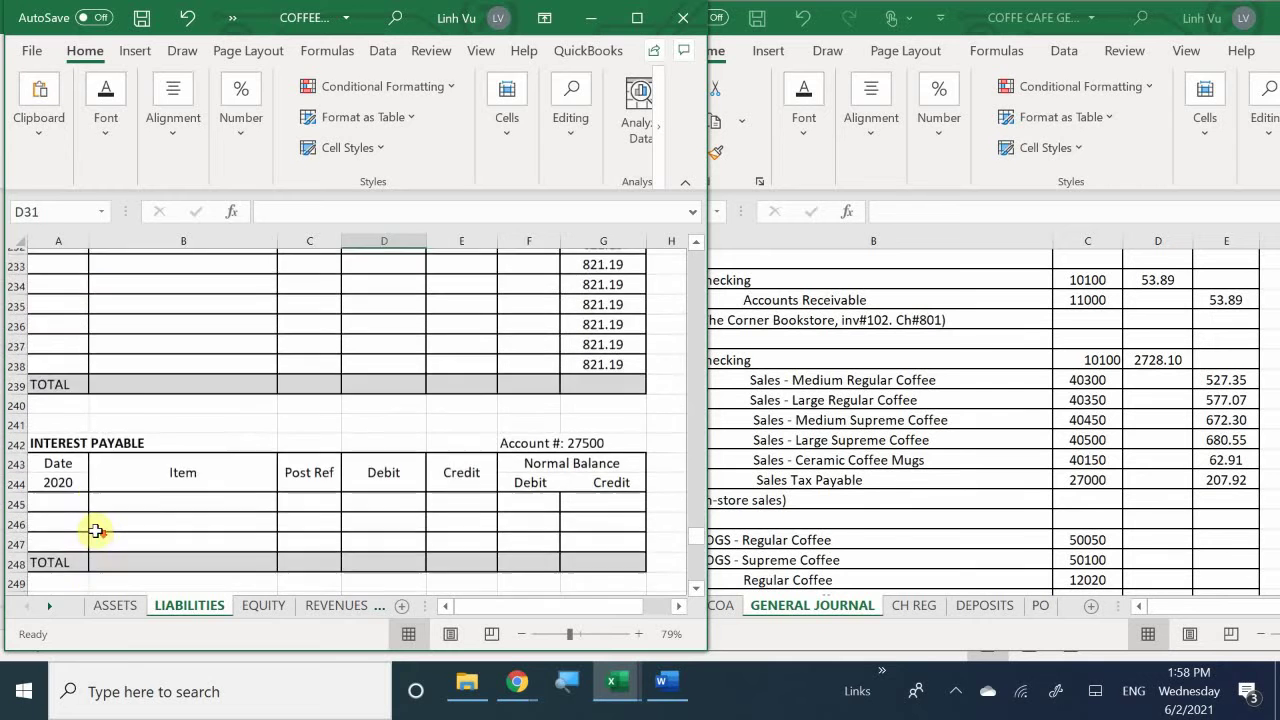
{"action": "scroll", "coordinate": [96, 531], "scroll_direction": "down", "scroll_amount": 12}
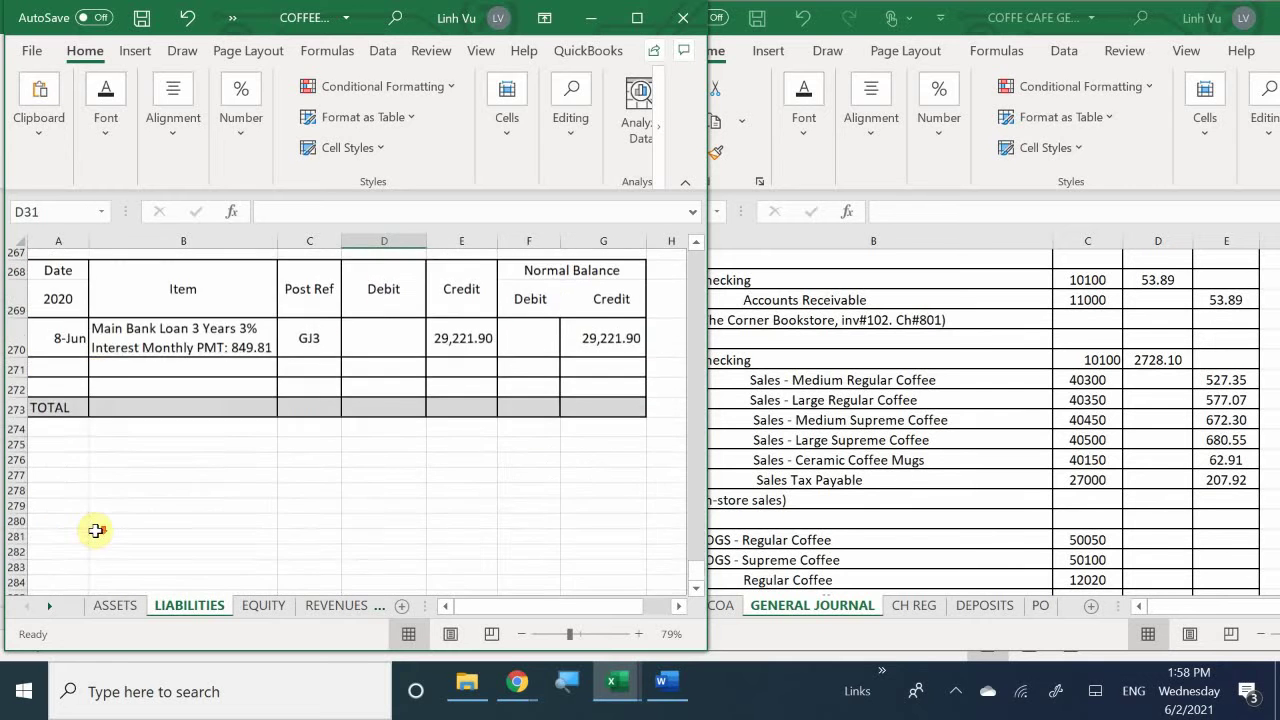
{"action": "scroll", "coordinate": [96, 531], "scroll_direction": "up", "scroll_amount": 11}
{"action": "scroll", "coordinate": [96, 531], "scroll_direction": "up", "scroll_amount": 9}
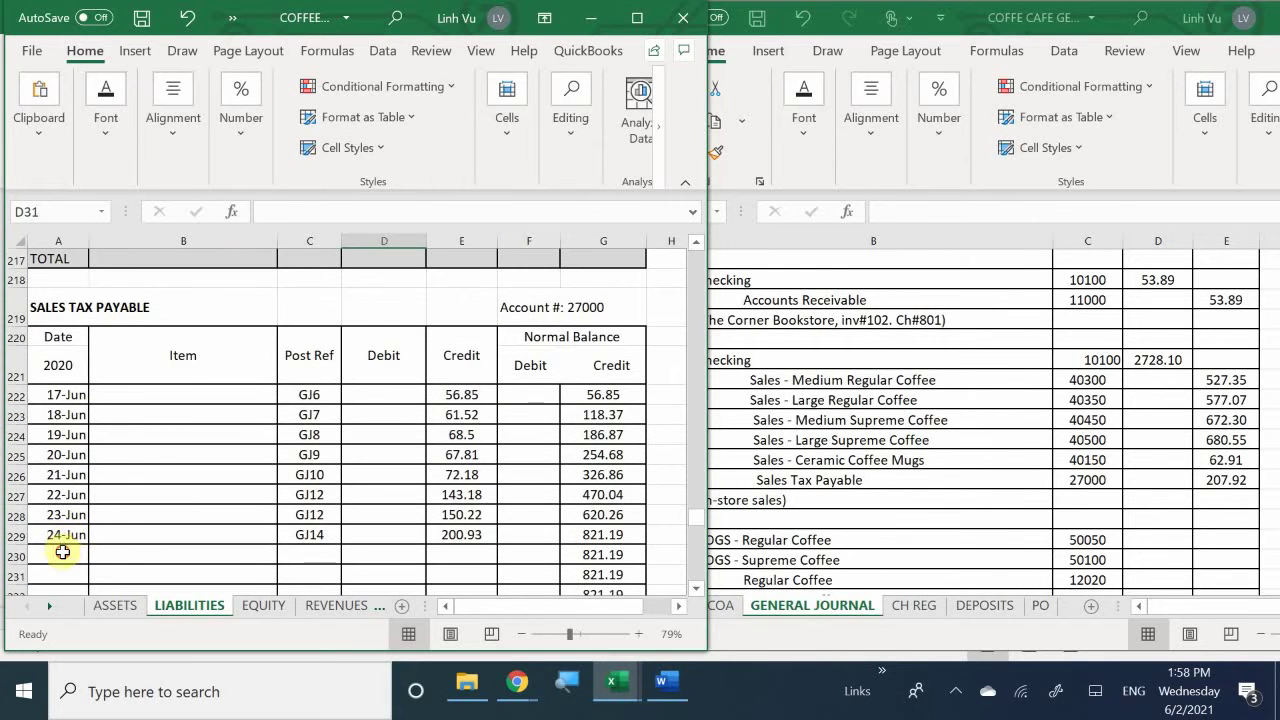
{"action": "left_click", "coordinate": [55, 555]}
{"action": "type", "text": "6"}
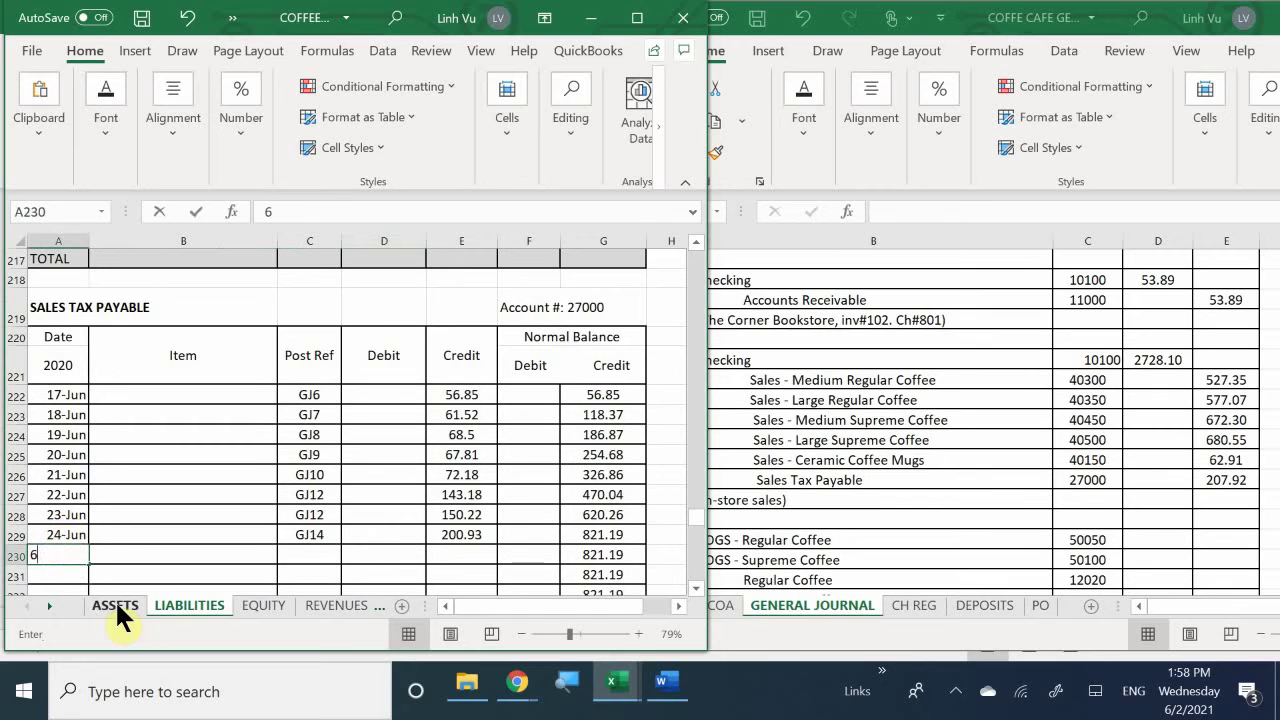
{"action": "type", "text": "/25"}
{"action": "key", "text": "Return"}
{"action": "key", "text": "Right"}
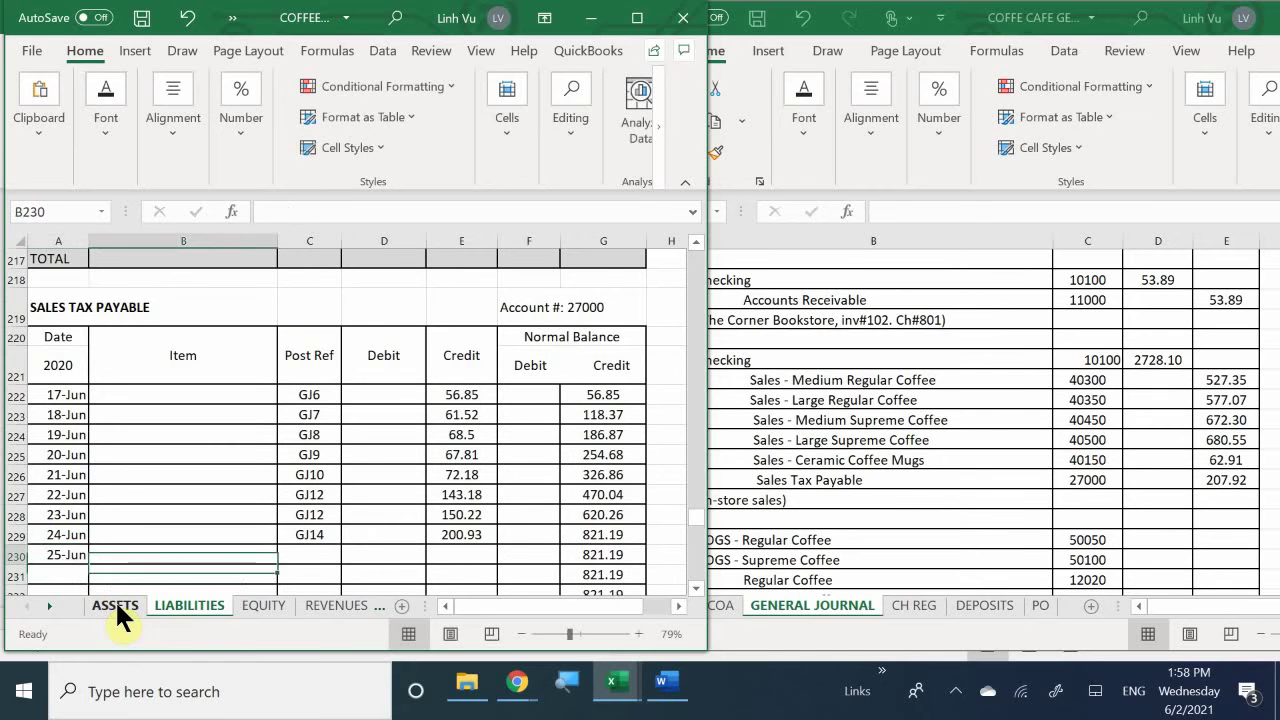
Complete the 25-Jun Sales Tax Payable posting with post reference GJ15 in C230 and a credit of 207.92 in E230.
{"action": "key", "text": "Up"}
{"action": "key", "text": "Right"}
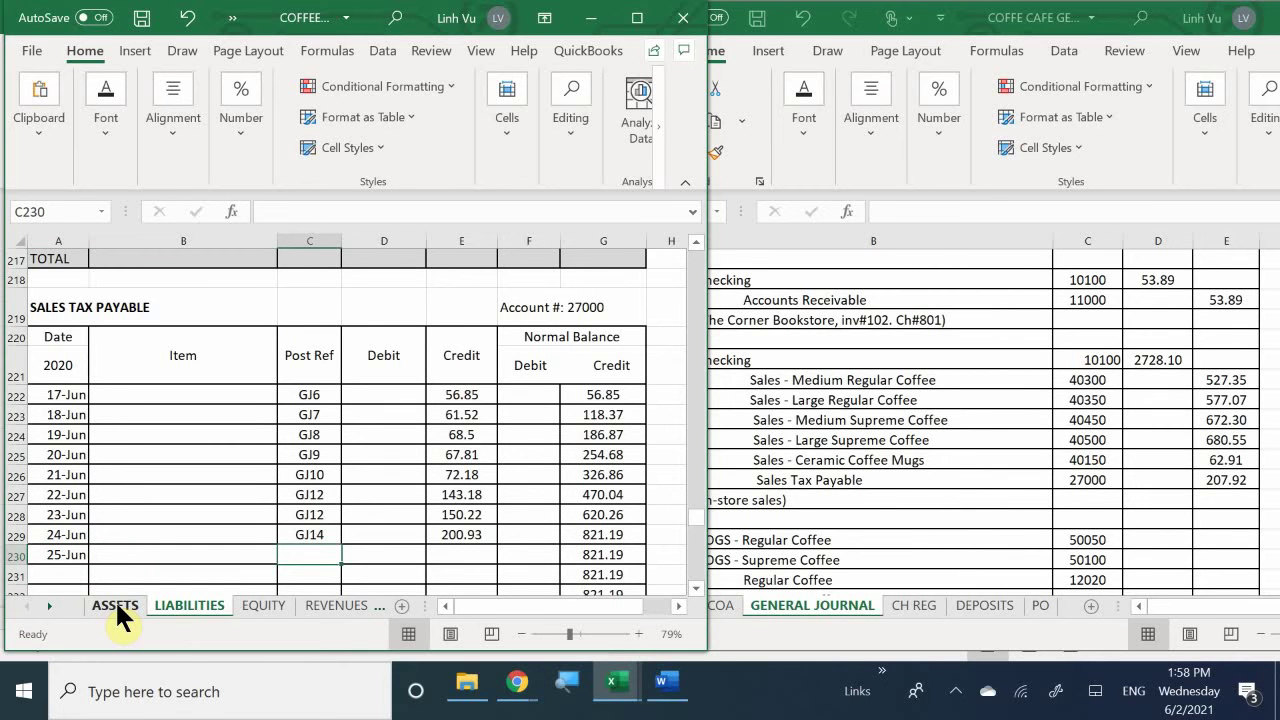
{"action": "type", "text": "GJ15"}
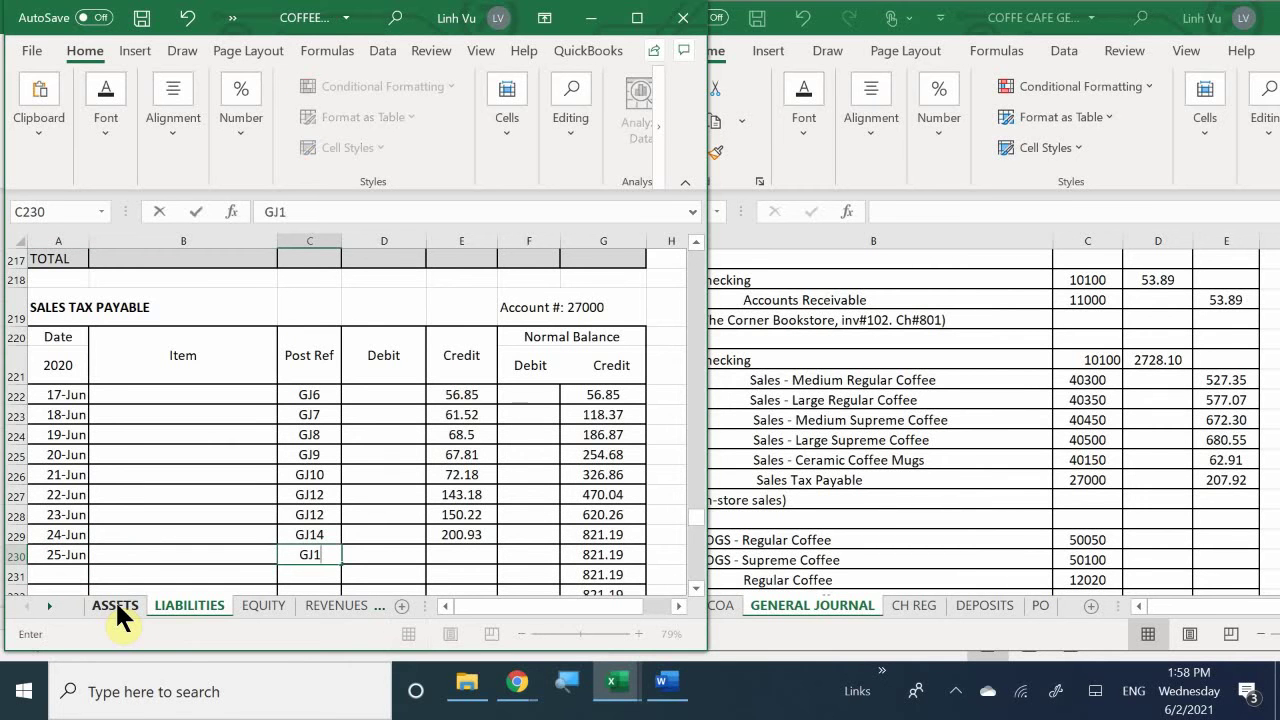
{"action": "key", "text": "Right"}
{"action": "key", "text": "Right"}
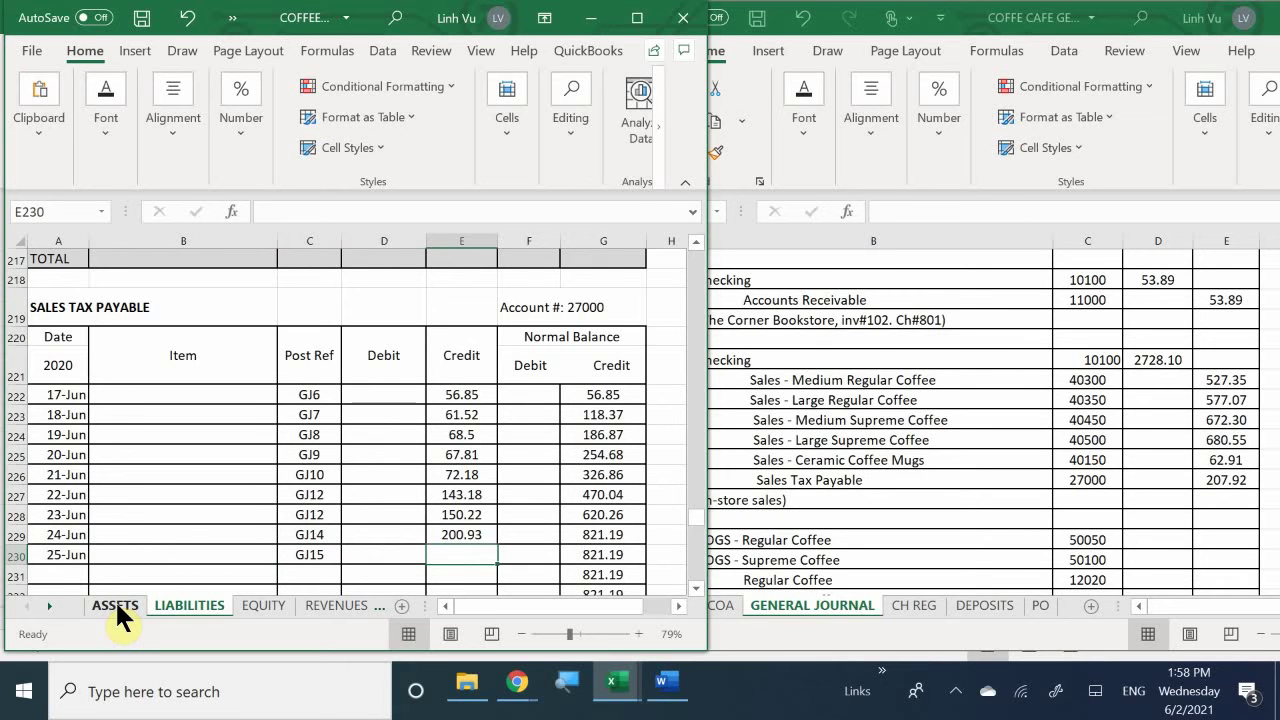
{"action": "type", "text": "207.9"}
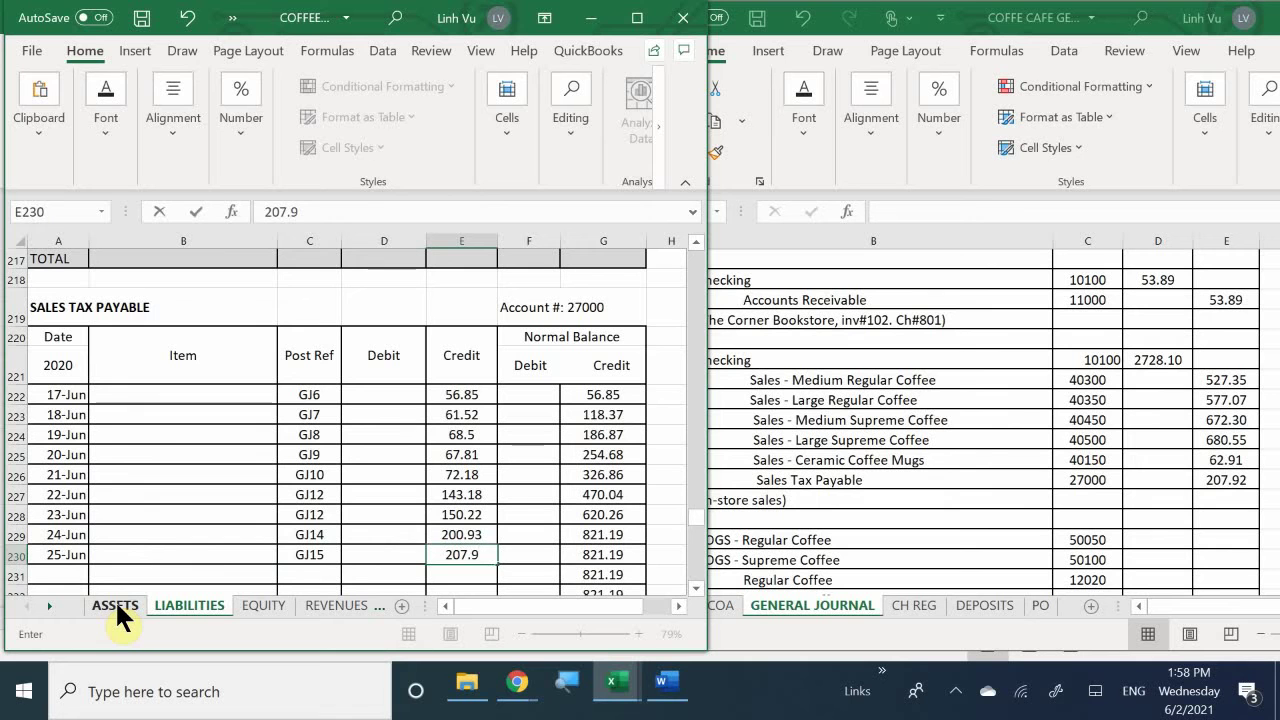
{"action": "type", "text": "2"}
{"action": "key", "text": "Return"}
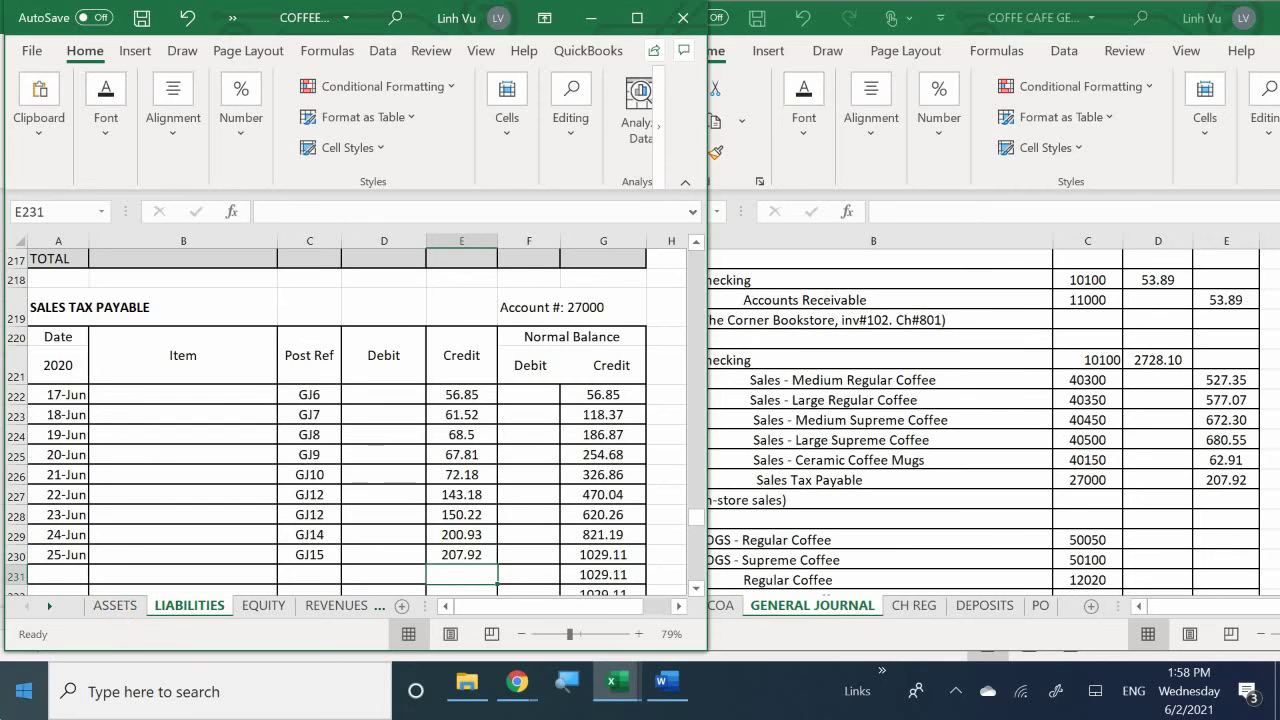
Switch to the Coffee Cafe inventory workbook and enter the date 6/25 and quantity 39 in row 23 of the REG COFFEE sheet.
{"action": "mouse_move", "coordinate": [610, 684]}
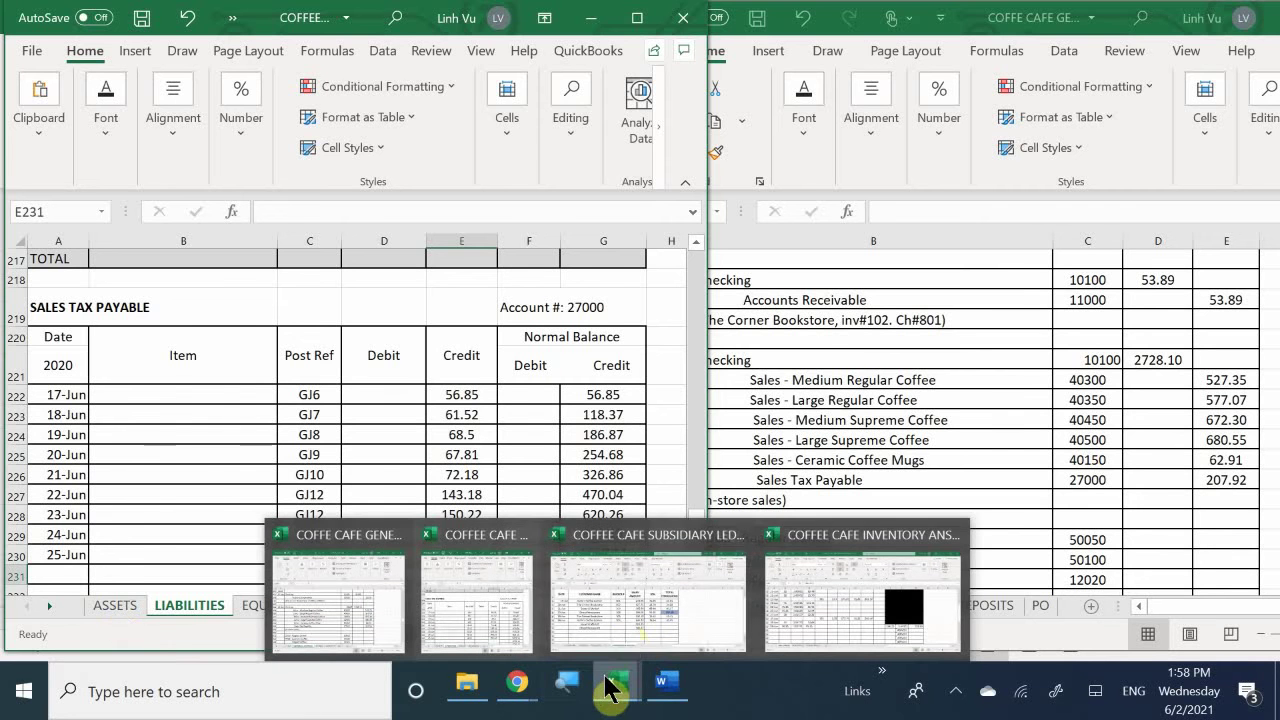
{"action": "mouse_move", "coordinate": [623, 626]}
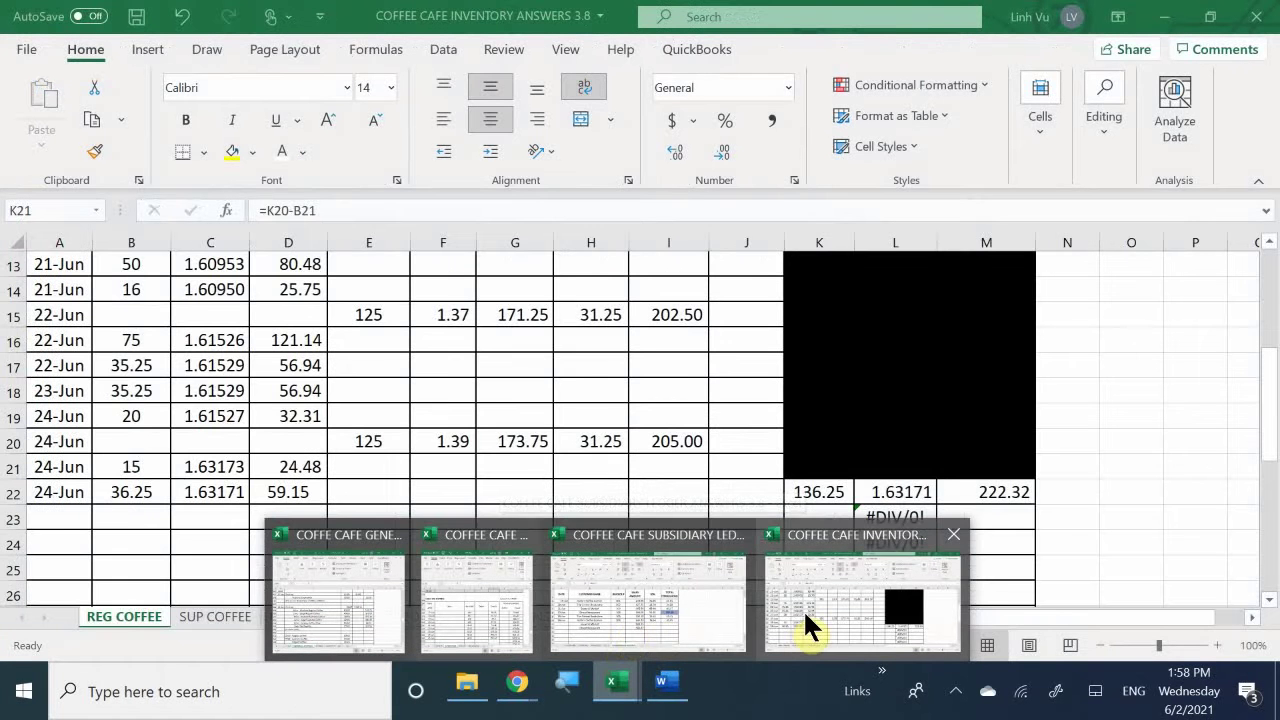
{"action": "left_click", "coordinate": [803, 609]}
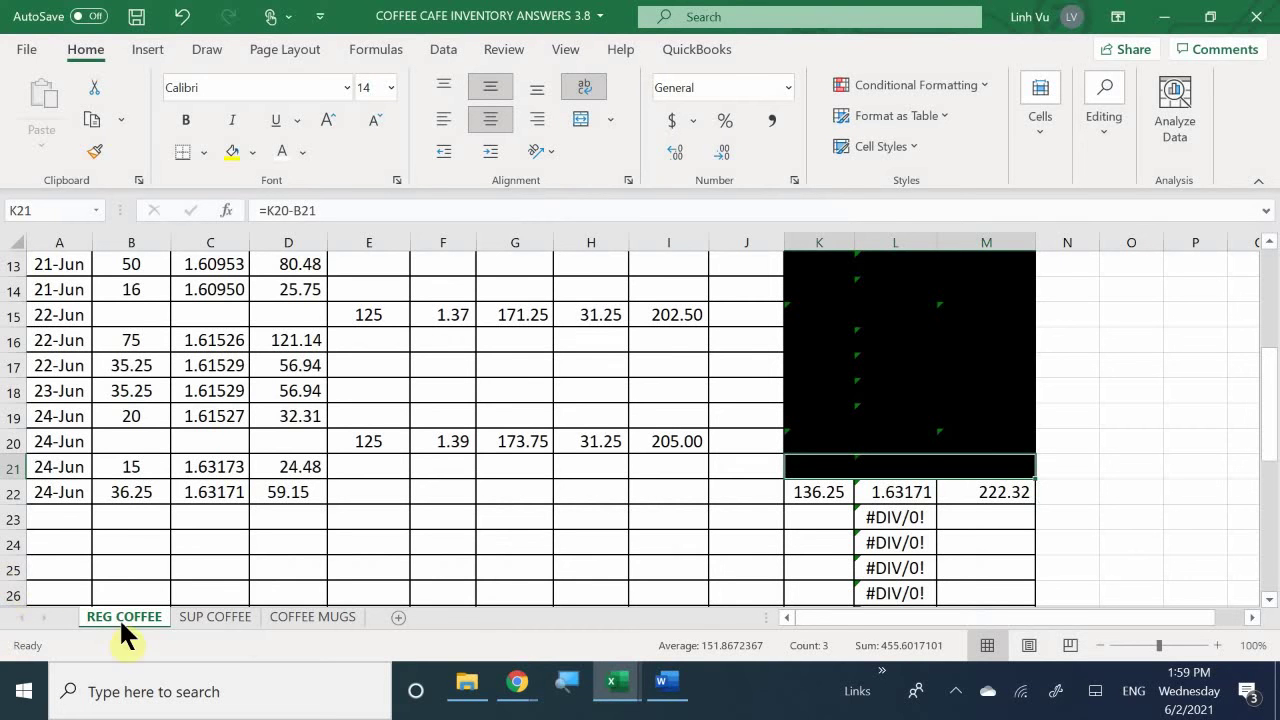
{"action": "left_click", "coordinate": [85, 521]}
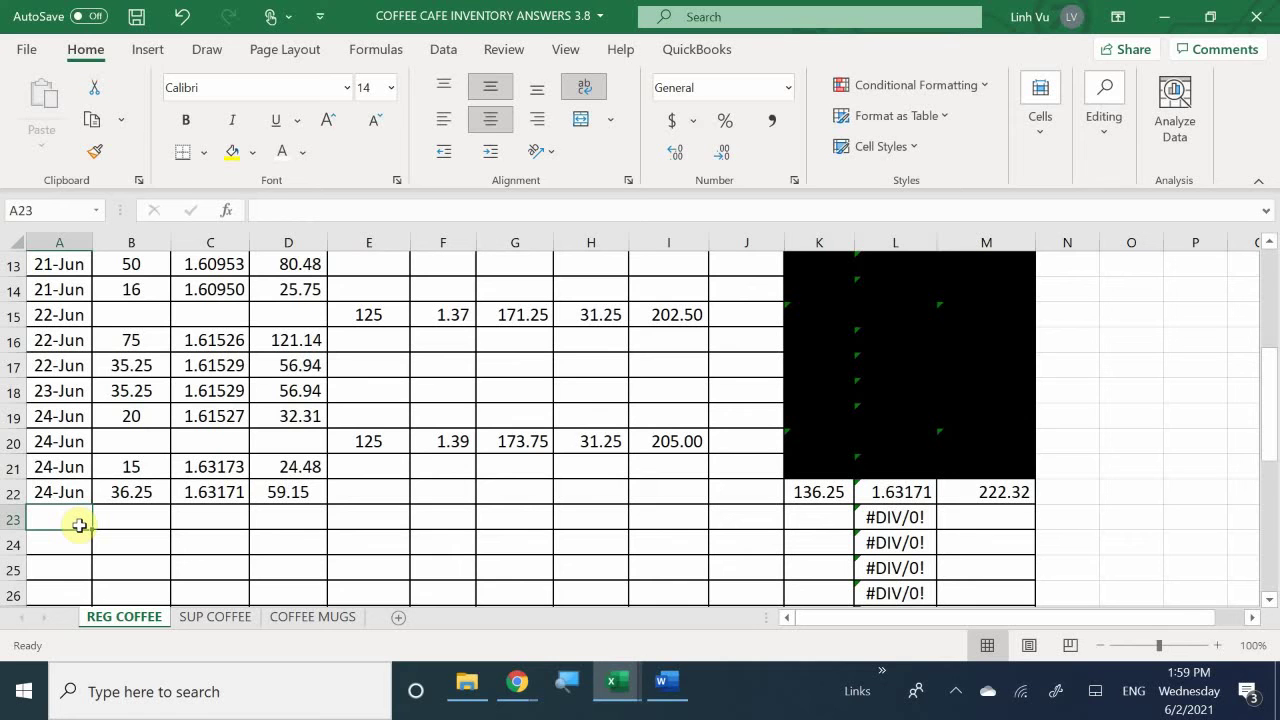
{"action": "type", "text": "6/25"}
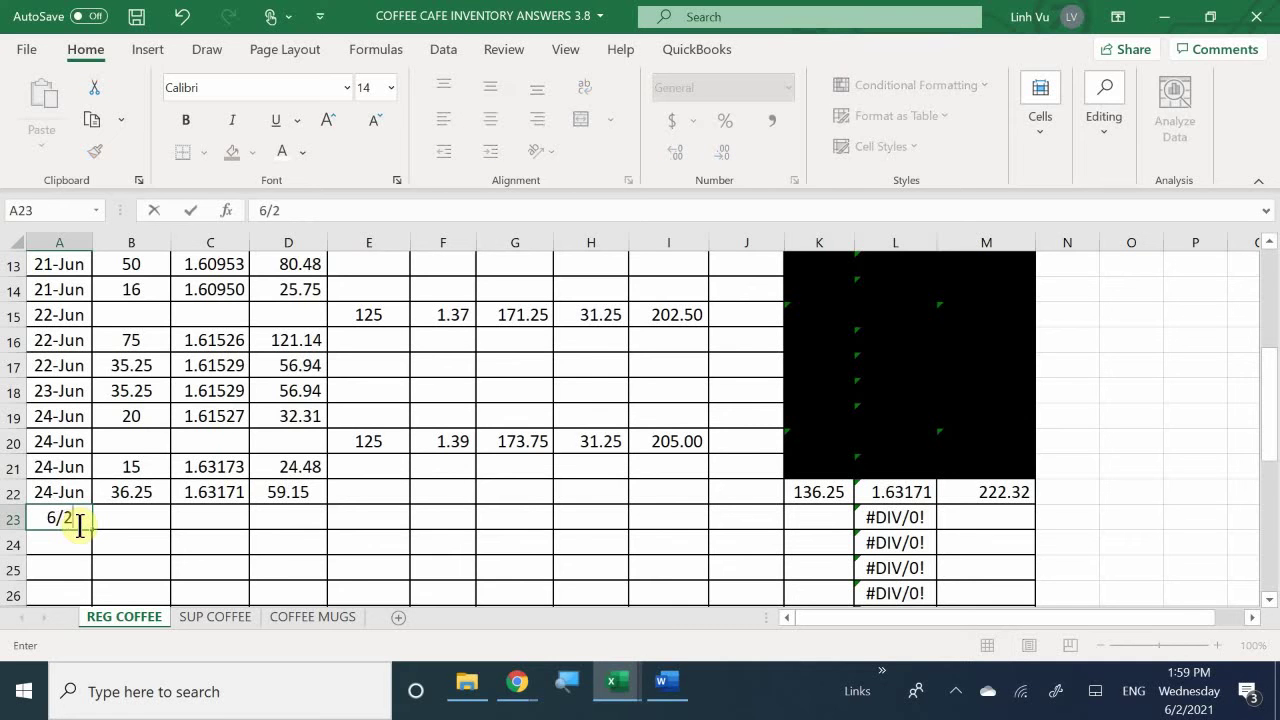
{"action": "key", "text": "Return"}
{"action": "key", "text": "Up"}
{"action": "key", "text": "Right"}
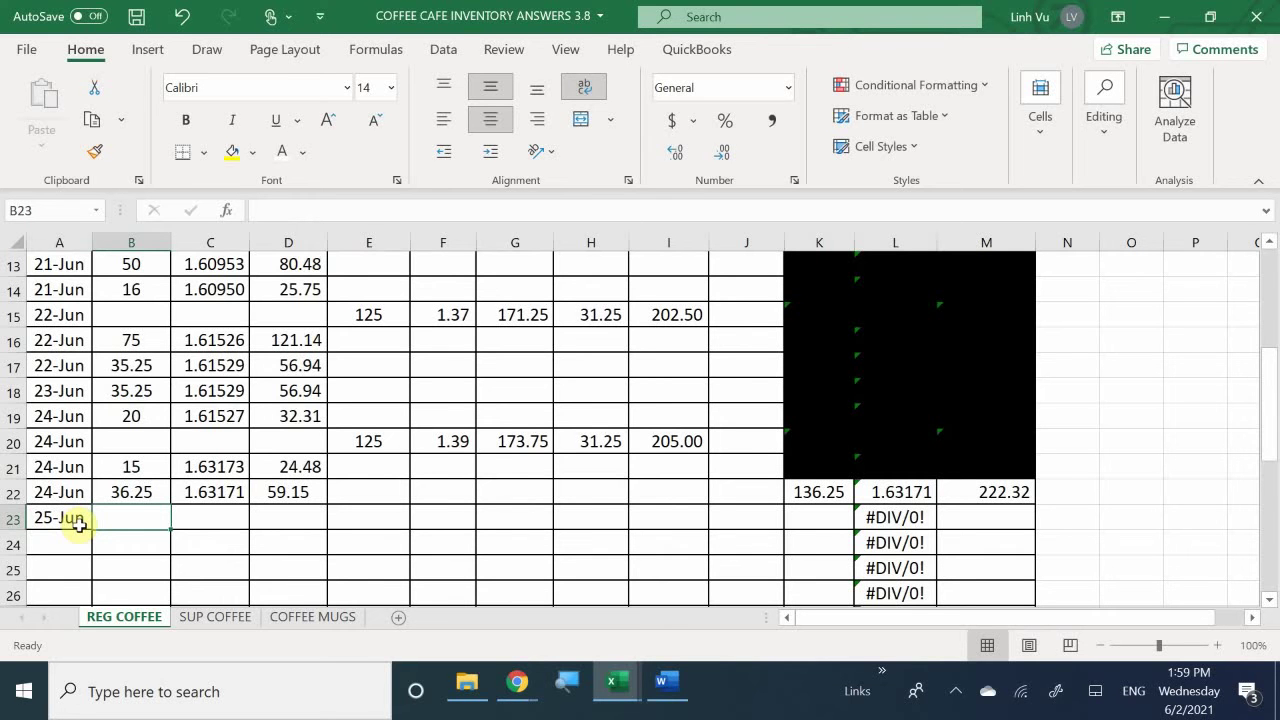
{"action": "type", "text": "39"}
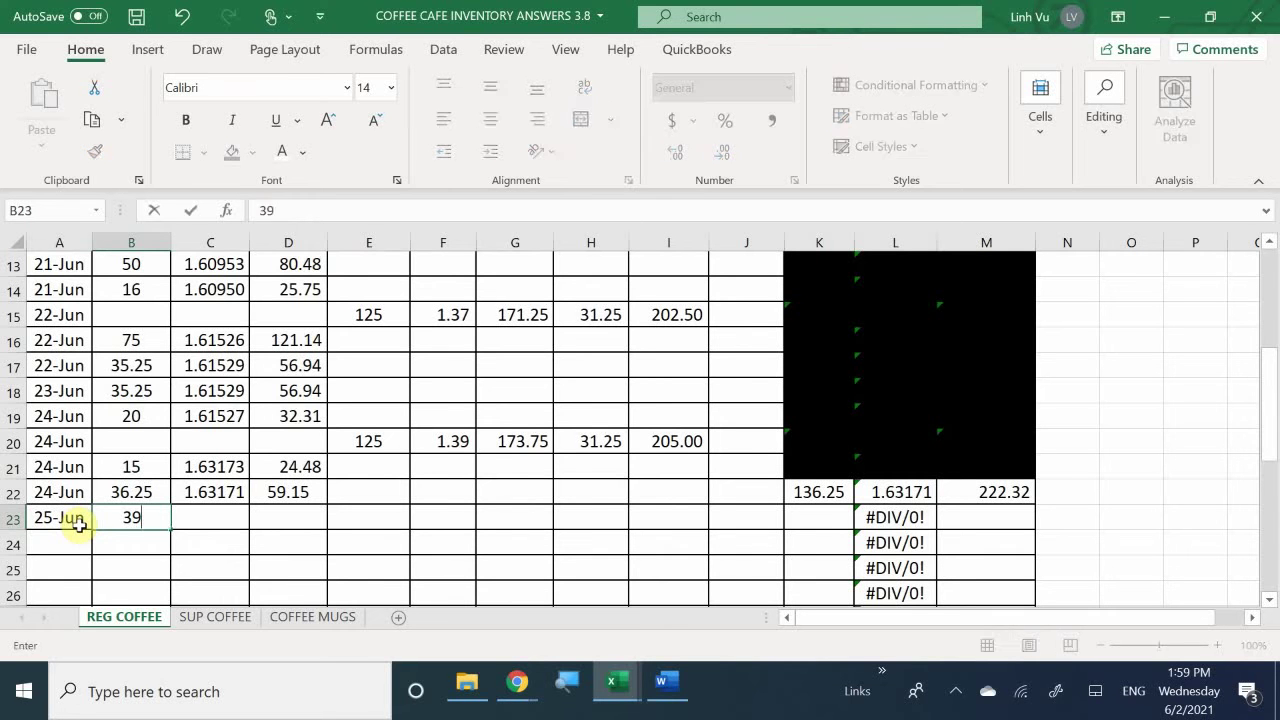
{"action": "key", "text": "Return"}
{"action": "key", "text": "Right"}
{"action": "key", "text": "Up"}
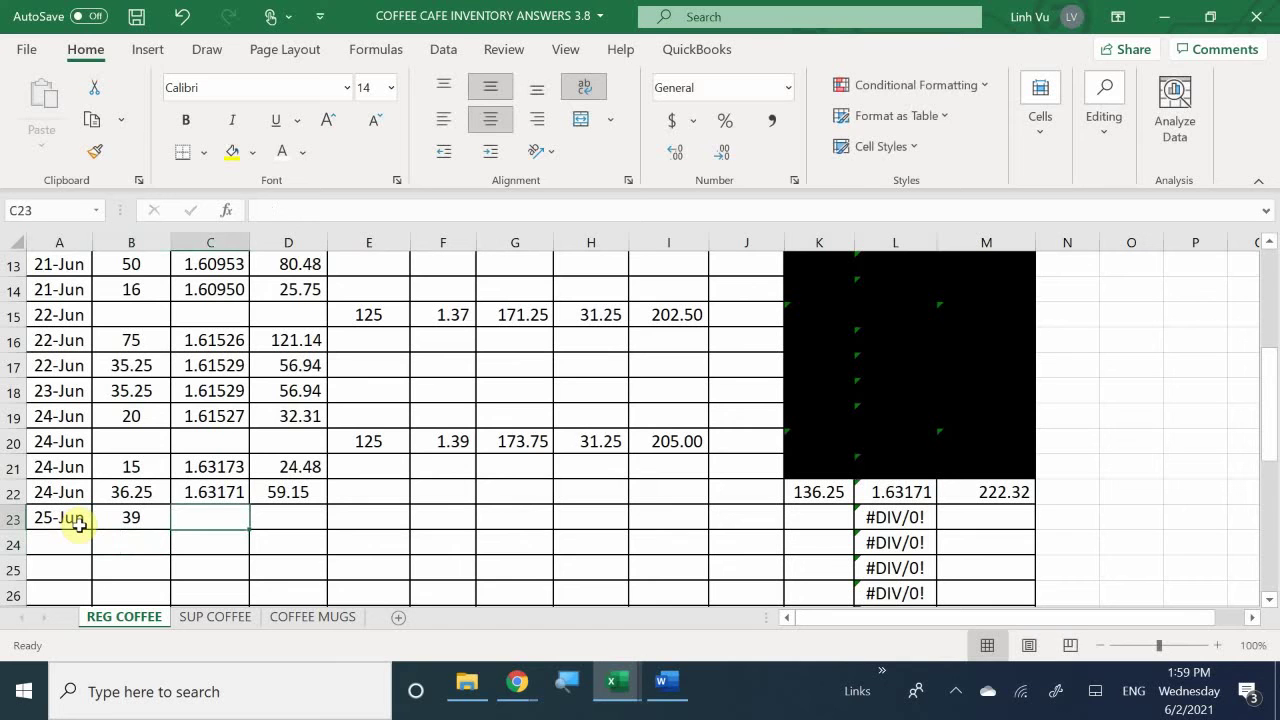
Set the 25-Jun unit cost in C23 to the last average cost with the formula =L22.
{"action": "type", "text": "="}
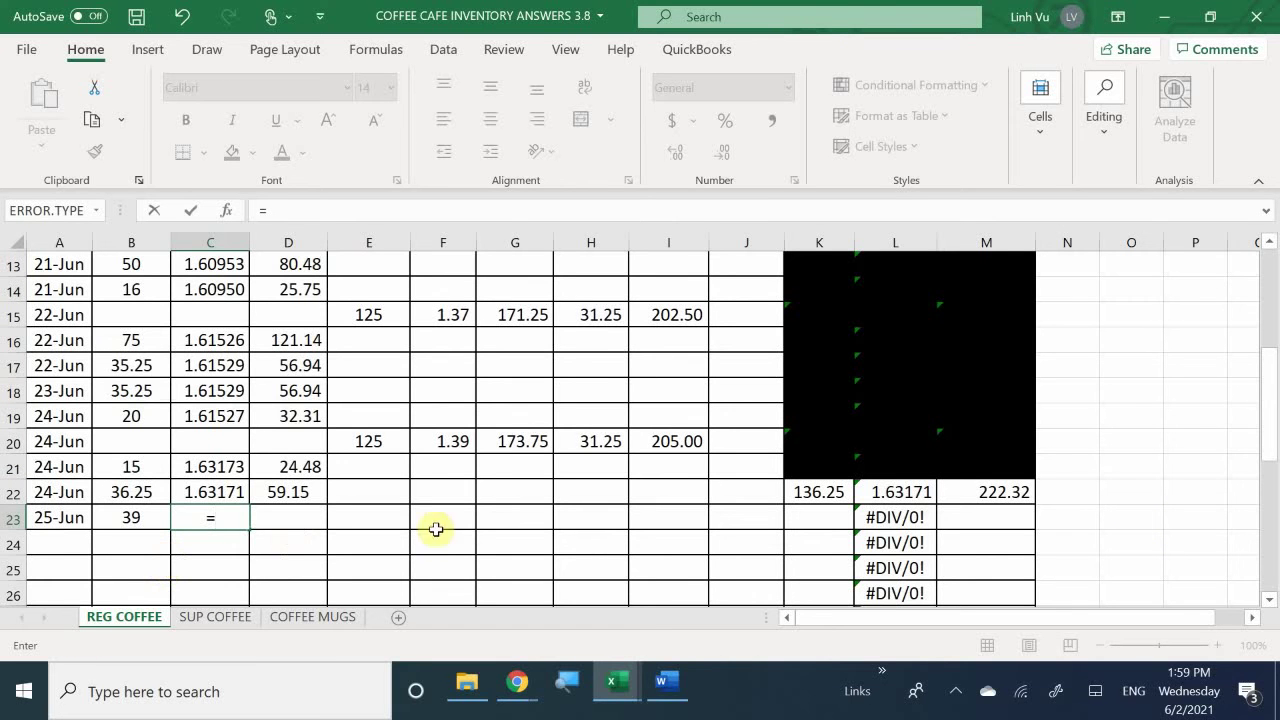
{"action": "left_click", "coordinate": [884, 517]}
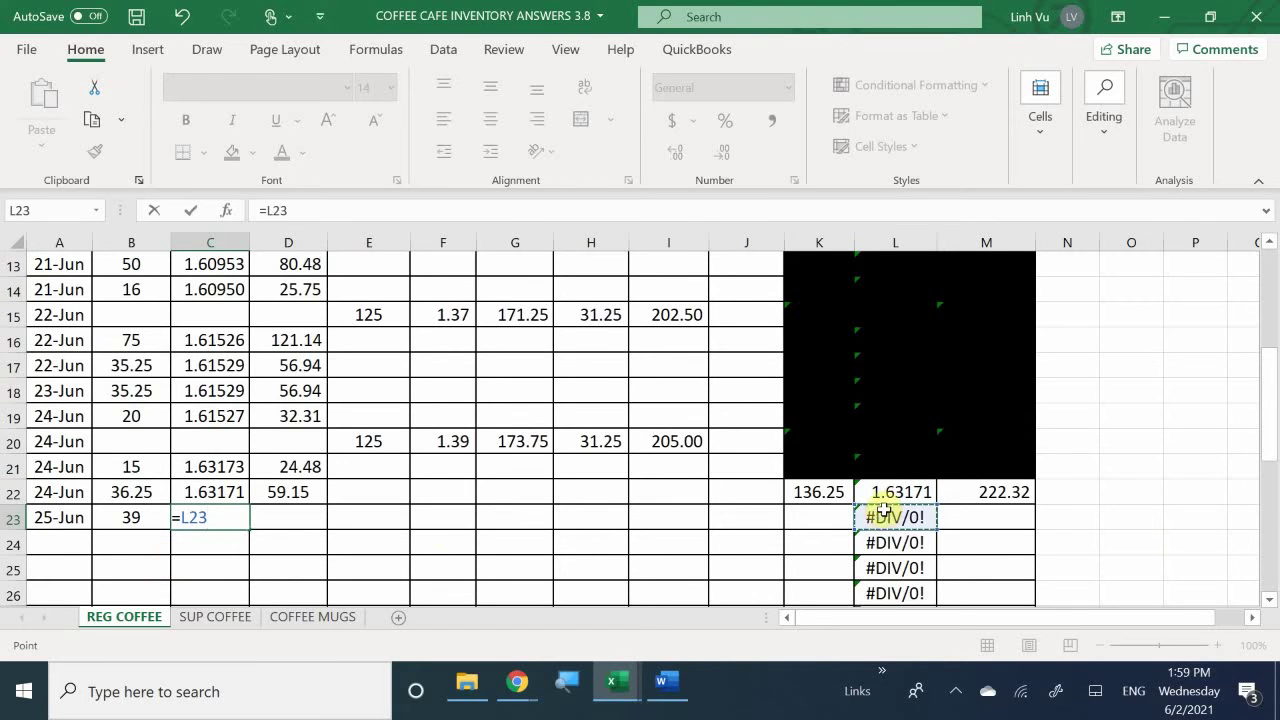
{"action": "left_click", "coordinate": [886, 493]}
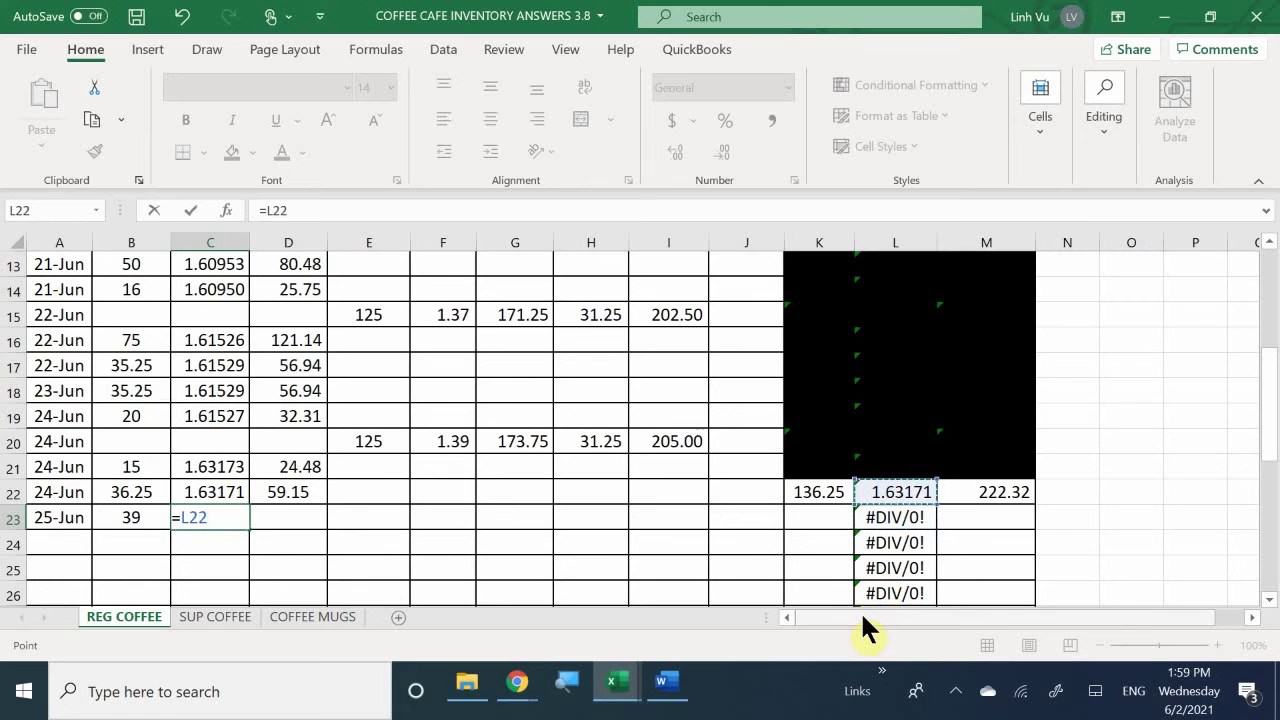
{"action": "key", "text": "Return"}
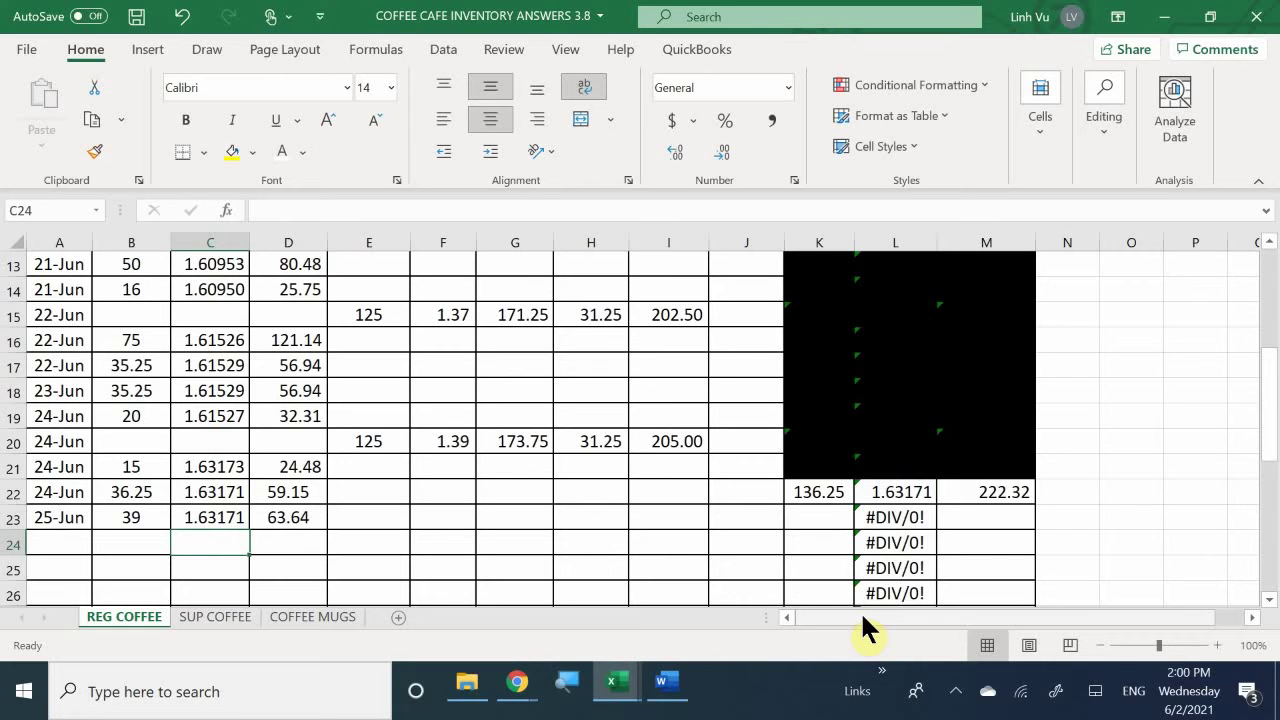
Open the quantity-on-hand cell K23 for the 25-Jun inventory row for editing.
{"action": "left_click", "coordinate": [816, 522]}
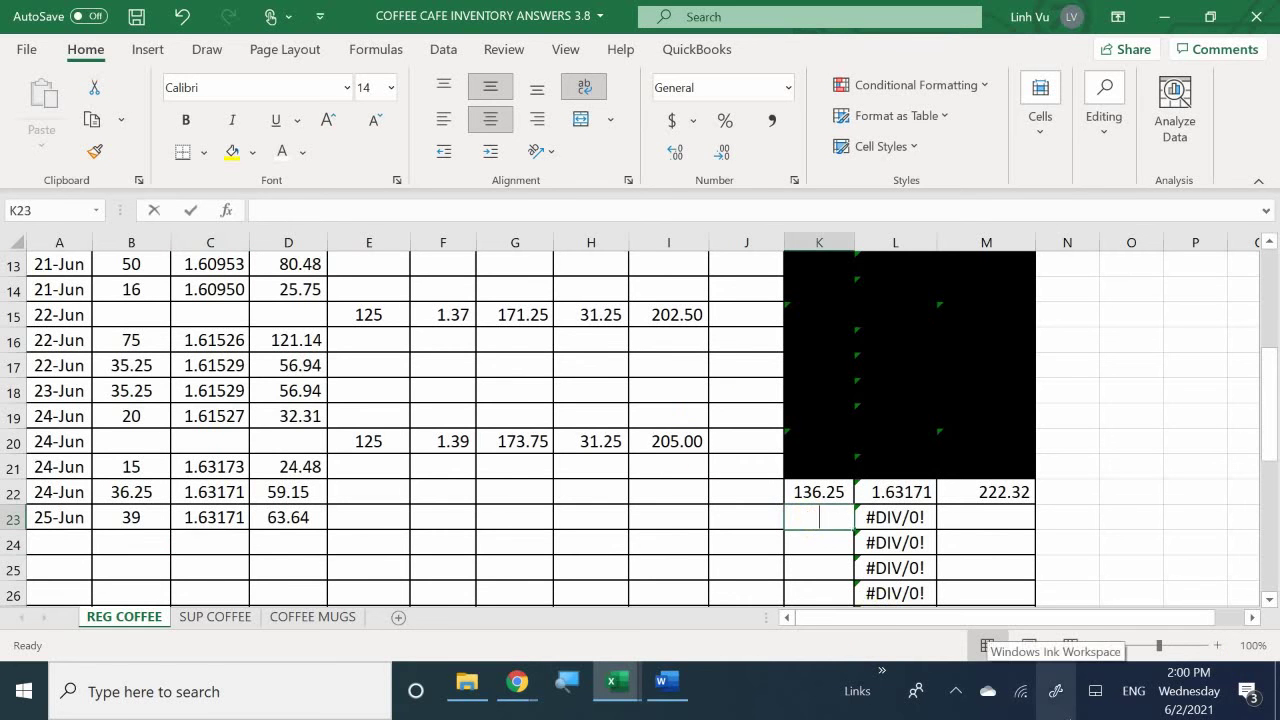
Enter a formula in K23 that subtracts the 25-Jun quantity sold in B23 from the previous on-hand quantity in K22.
{"action": "type", "text": "="}
{"action": "key", "text": "Up"}
{"action": "type", "text": "-"}
{"action": "key", "text": "Left"}
{"action": "key", "text": "Left"}
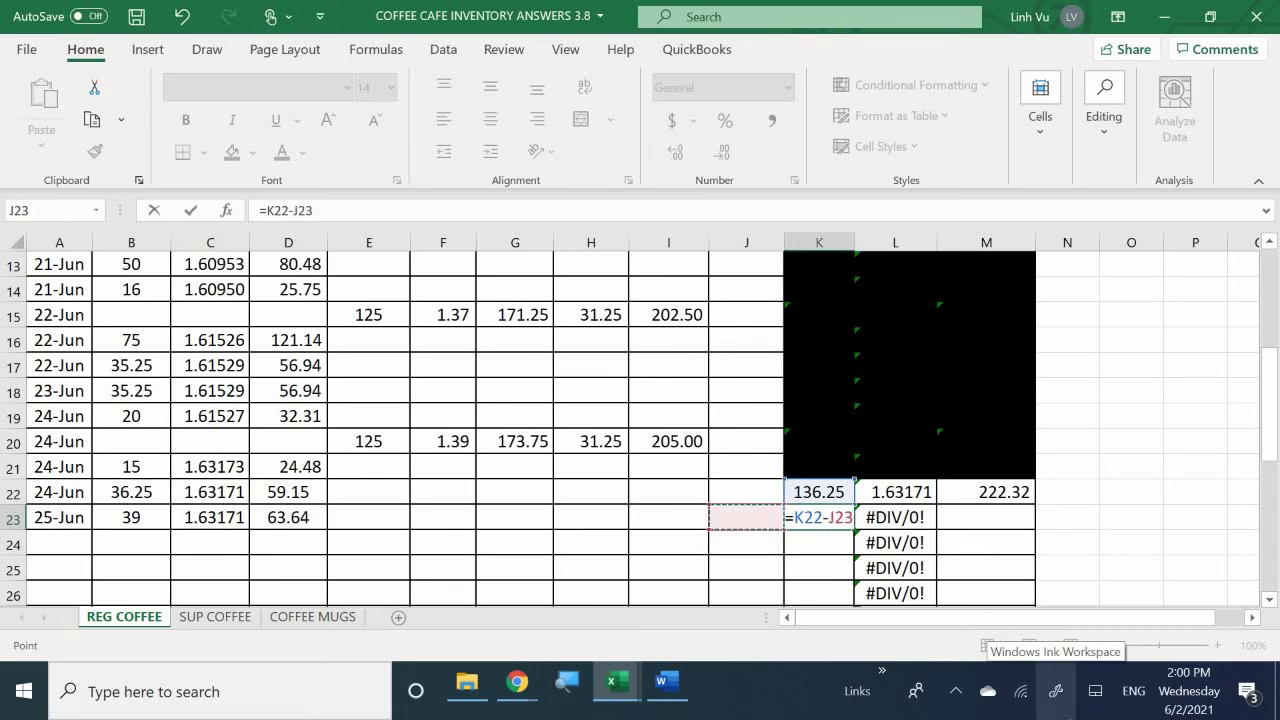
{"action": "key", "text": "Left"}
{"action": "key", "text": "Left"}
{"action": "key", "text": "Left"}
{"action": "key", "text": "Left"}
{"action": "key", "text": "Left"}
{"action": "key", "text": "Left"}
{"action": "key", "text": "Left"}
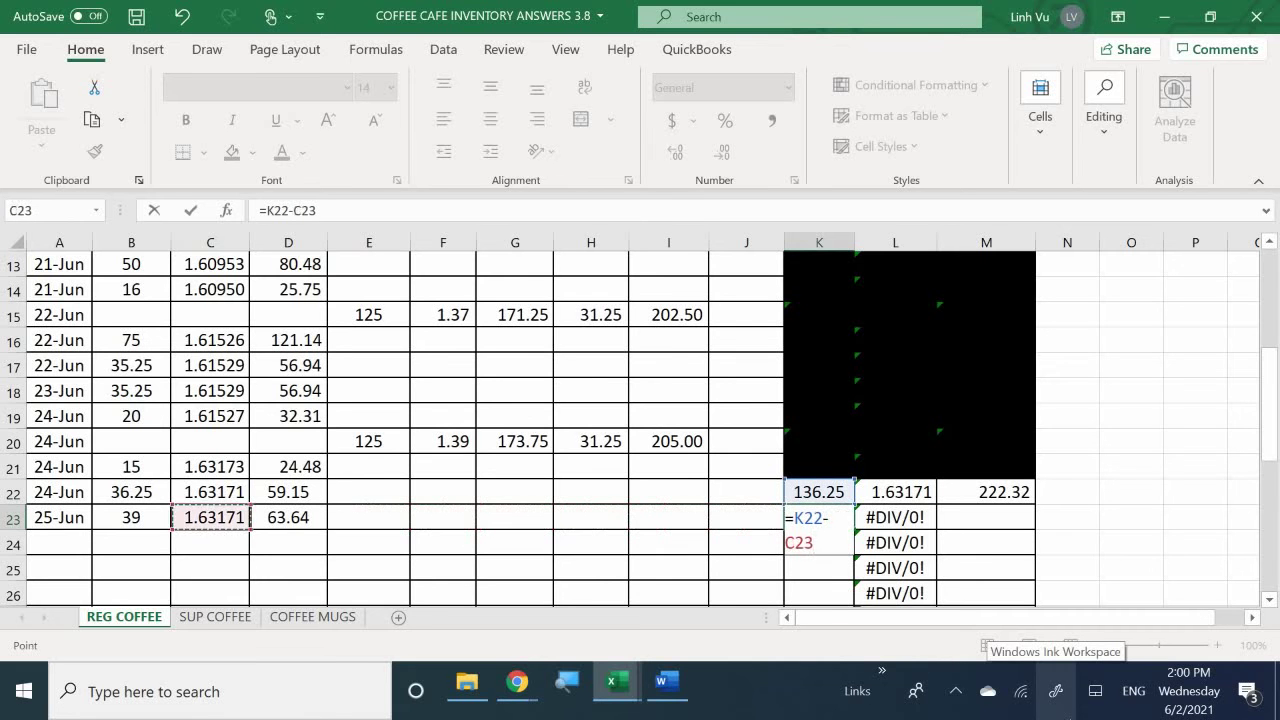
{"action": "key", "text": "Return"}
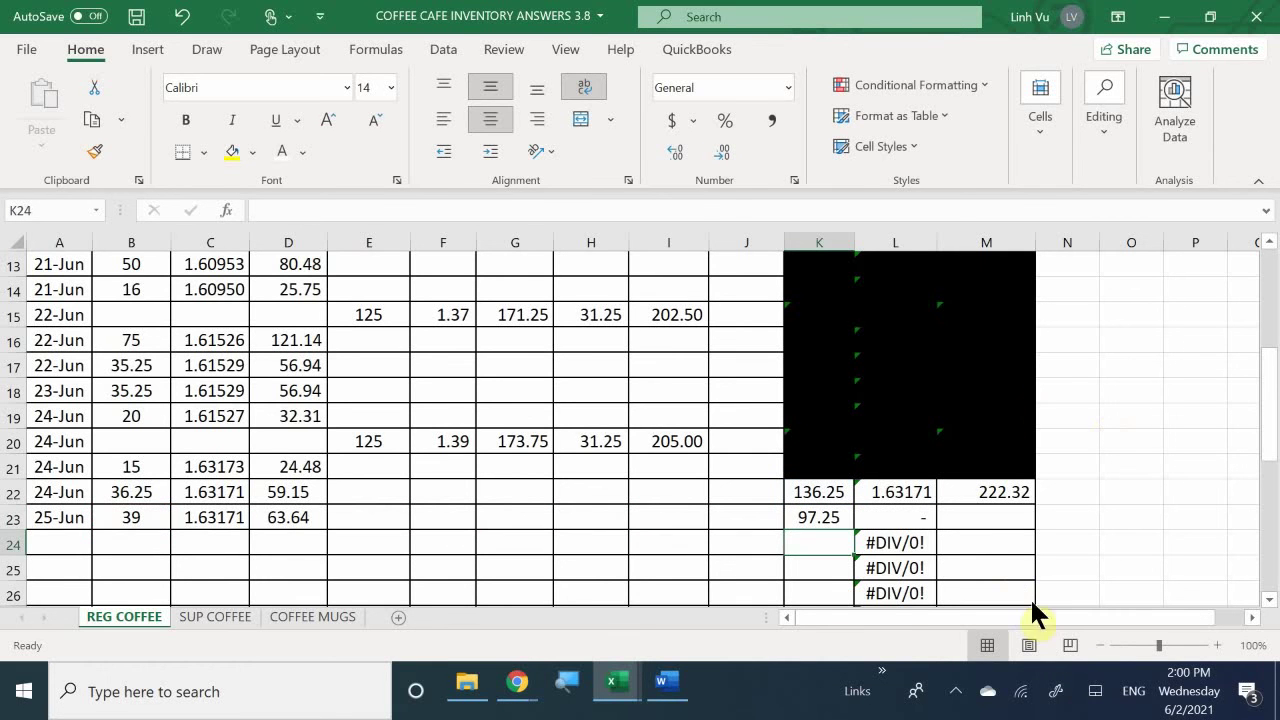
Enter the formula =M22-D23 in M23 for the on-hand total after the 25-Jun sale.
{"action": "left_click", "coordinate": [1000, 518]}
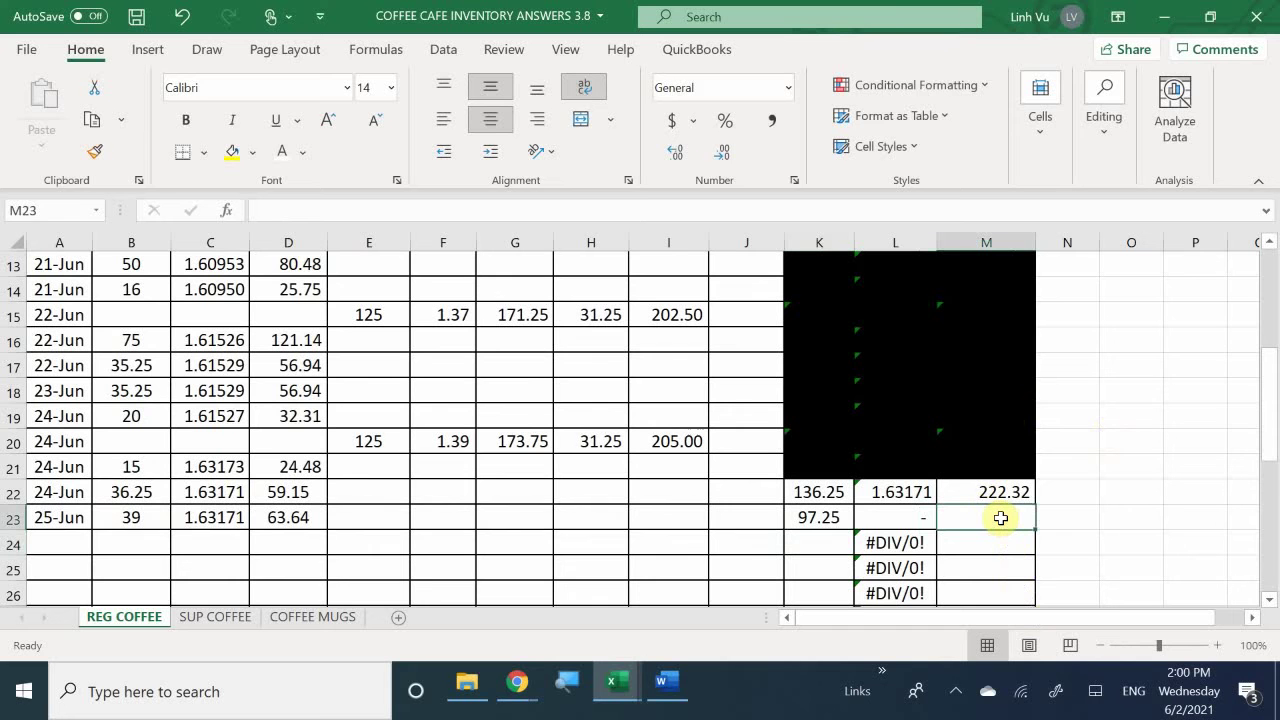
{"action": "type", "text": "="}
{"action": "key", "text": "Up"}
{"action": "type", "text": "-"}
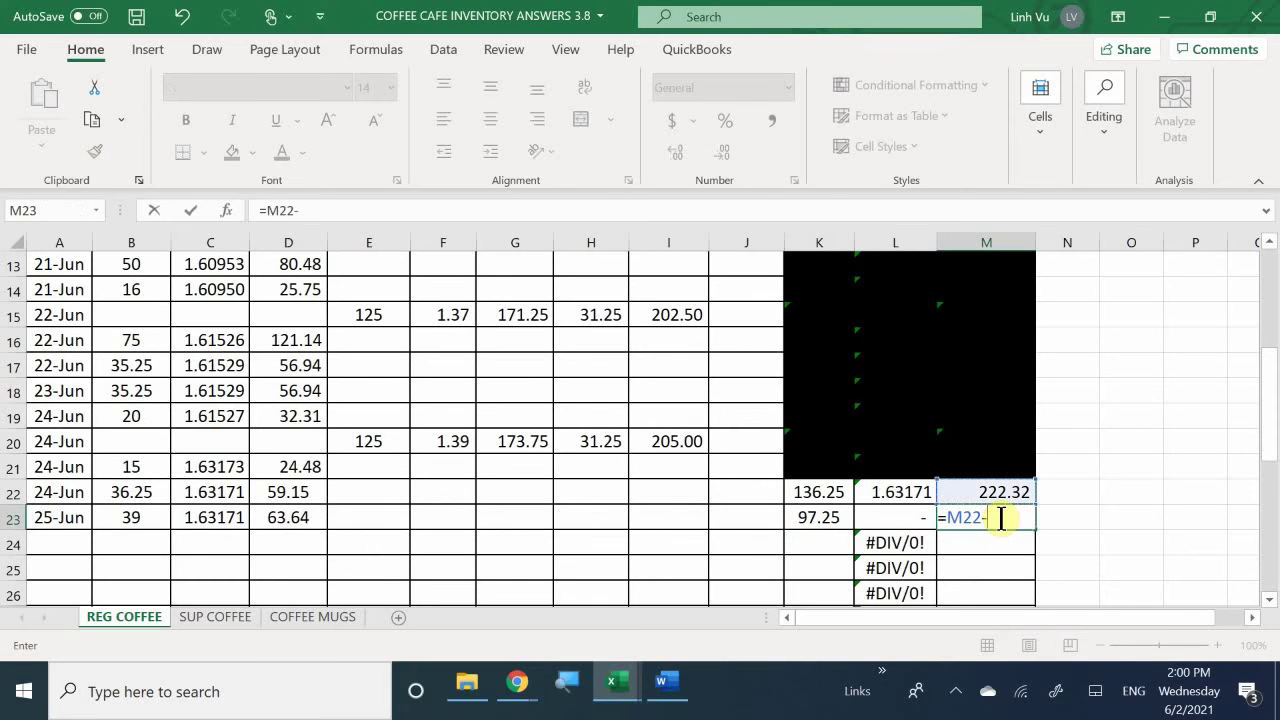
{"action": "key", "text": "Left"}
{"action": "key", "text": "Left"}
{"action": "key", "text": "Left"}
{"action": "key", "text": "Left"}
{"action": "key", "text": "Left"}
{"action": "key", "text": "Left"}
{"action": "key", "text": "Left"}
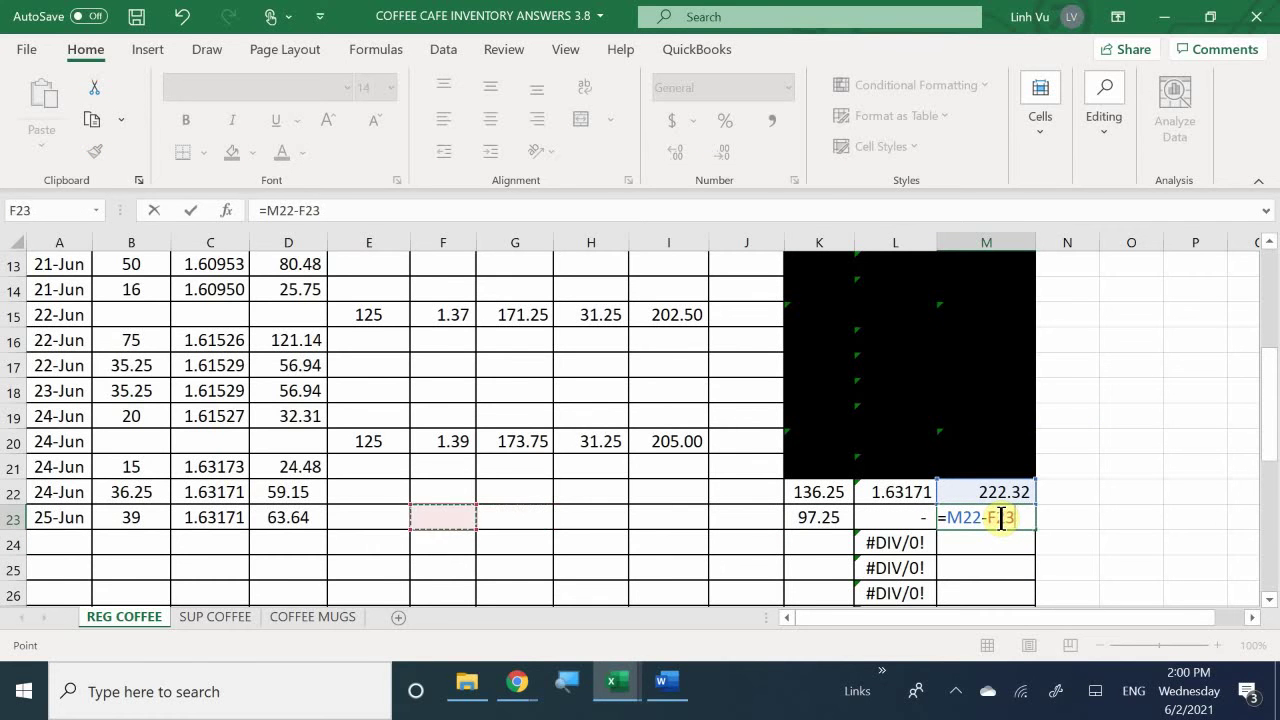
{"action": "key", "text": "Left"}
{"action": "key", "text": "Left"}
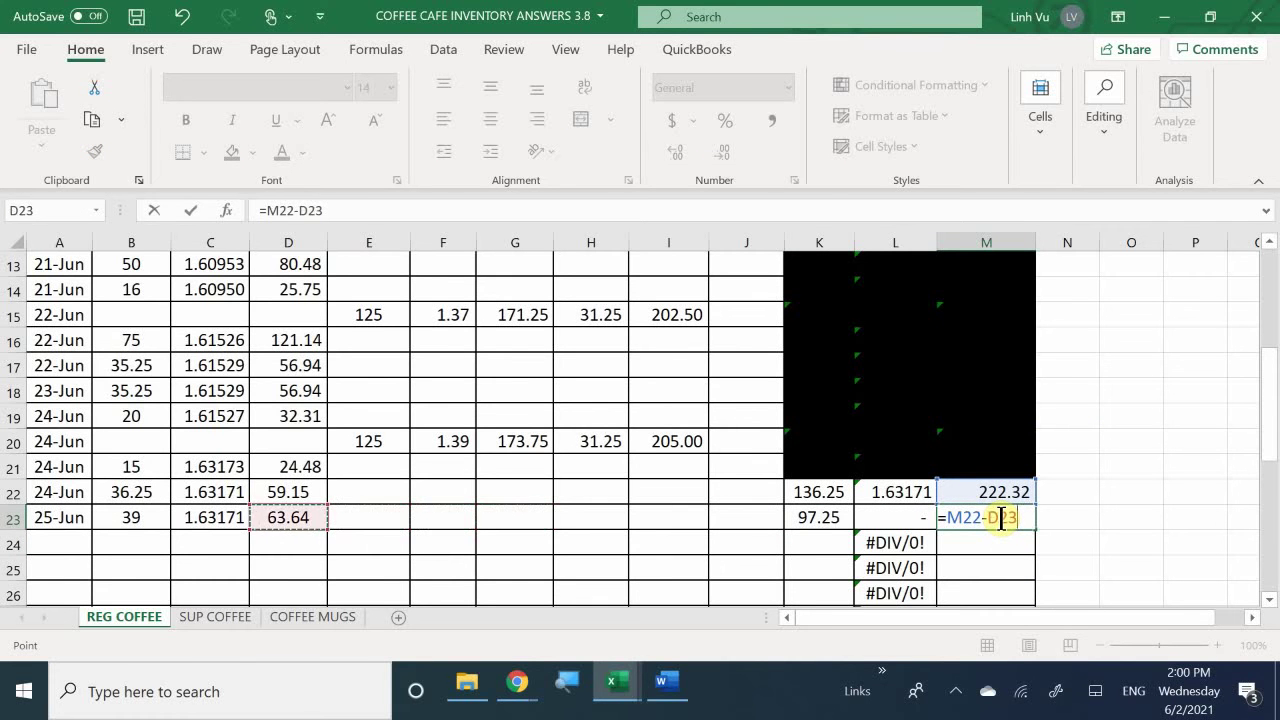
{"action": "key", "text": "Return"}
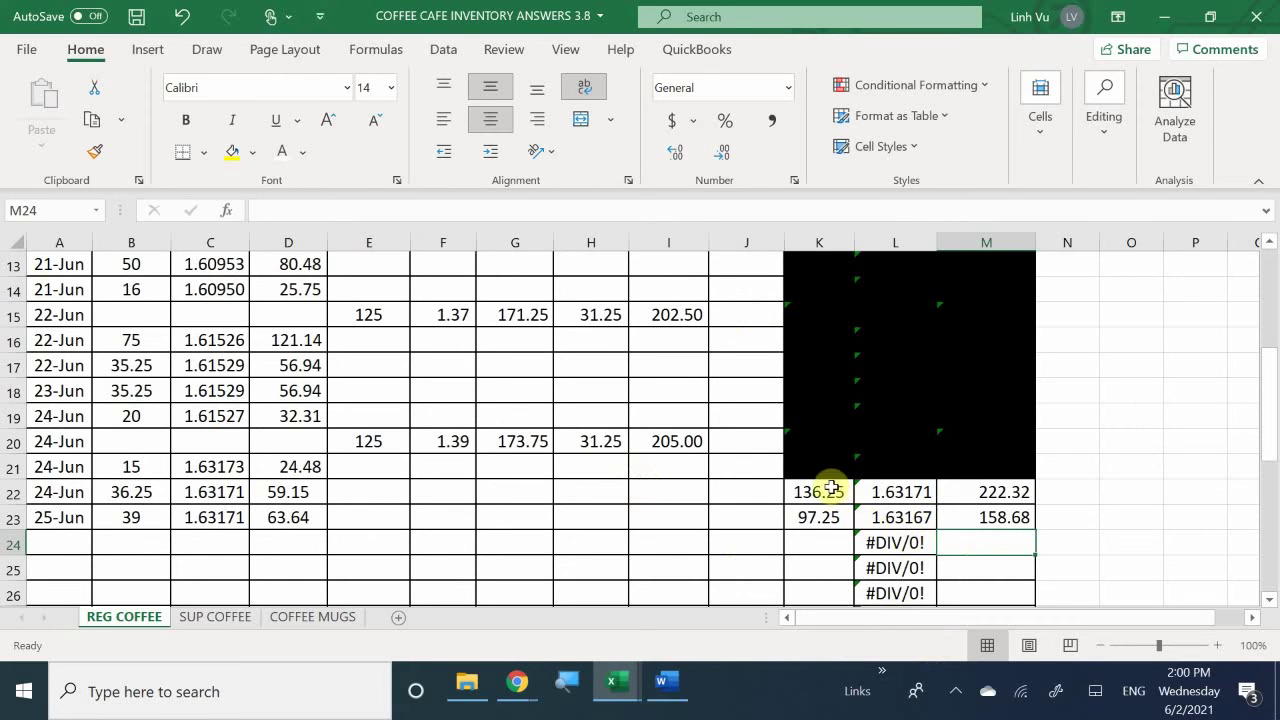
Fill the superseded on-hand cells K22:M22 with black.
{"action": "left_click_drag", "start_coordinate": [829, 487], "coordinate": [980, 494]}
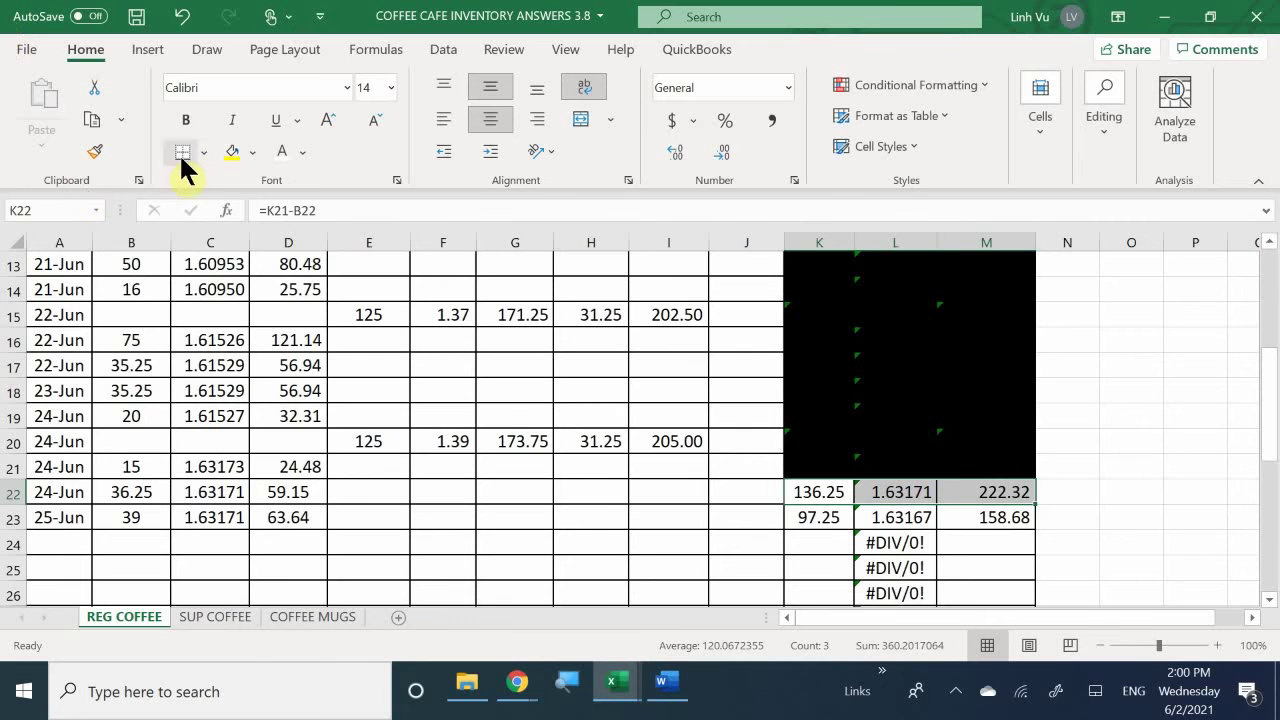
{"action": "left_click", "coordinate": [252, 150]}
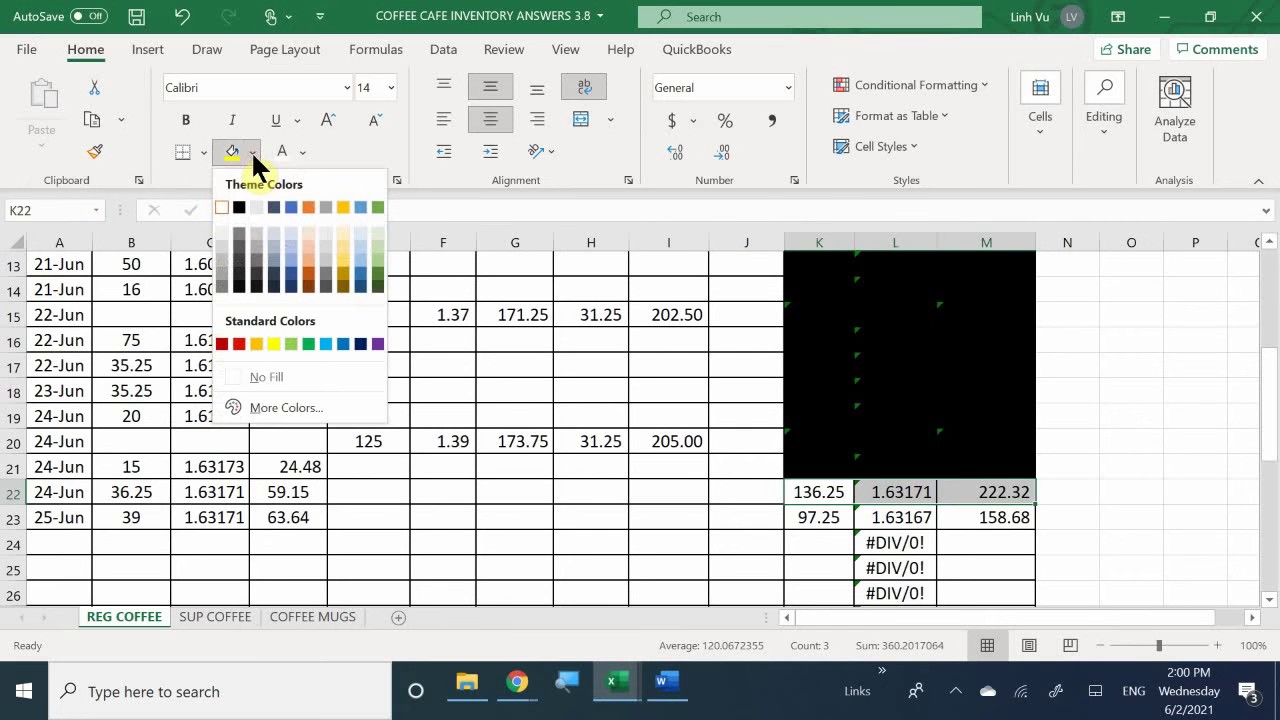
{"action": "left_click", "coordinate": [239, 208]}
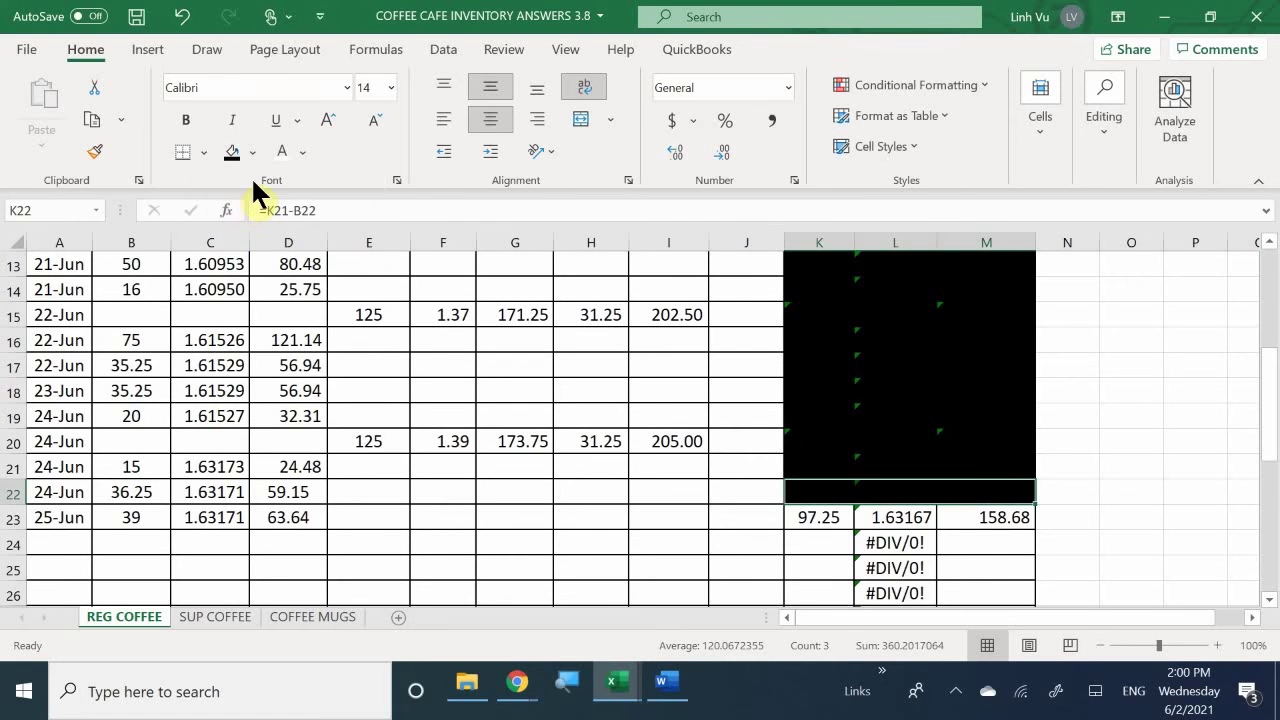
On the SUP COFFEE sheet, enter the date 6/25 in A27 and the quantity 40 in B27.
{"action": "scroll", "coordinate": [355, 296], "scroll_direction": "down", "scroll_amount": 1}
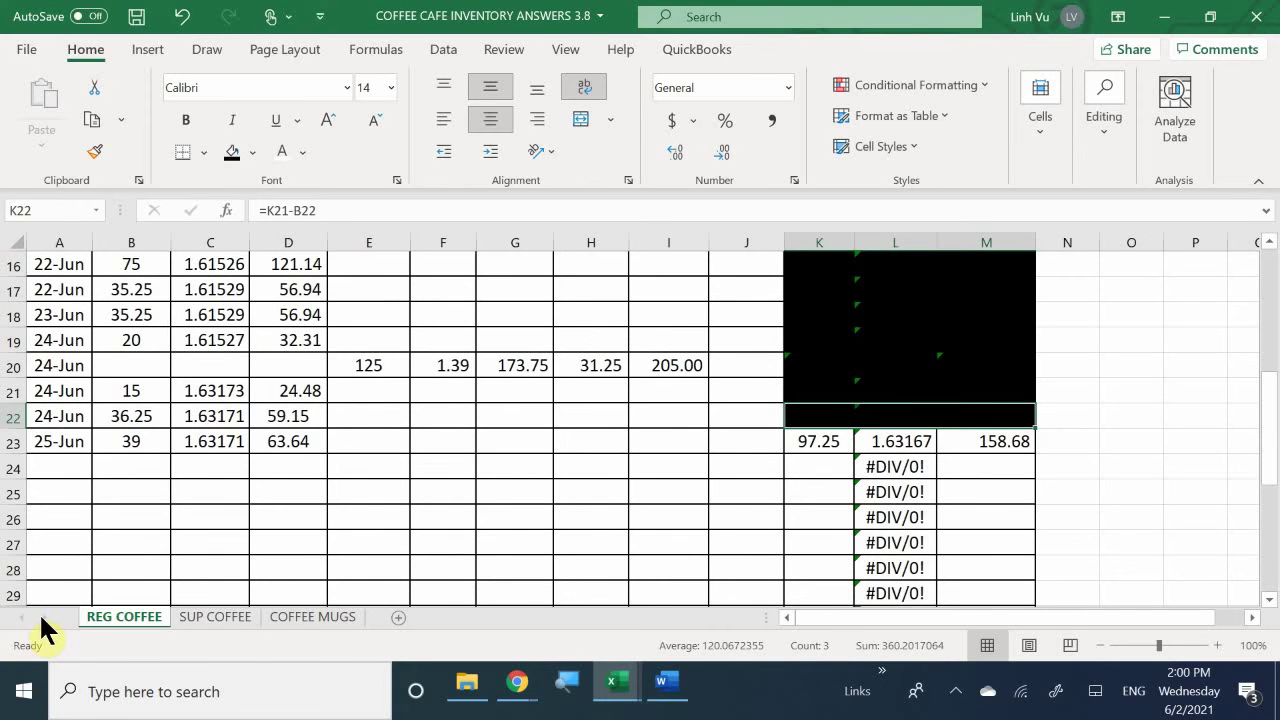
{"action": "left_click", "coordinate": [203, 622]}
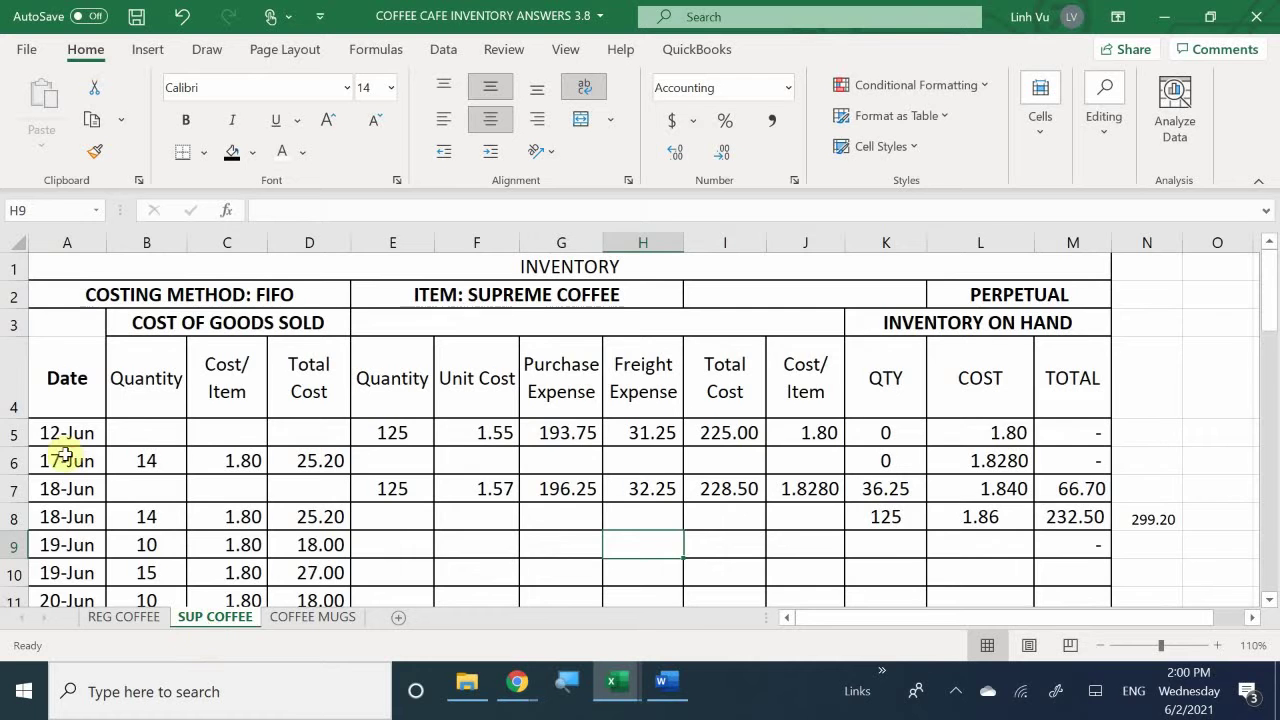
{"action": "scroll", "coordinate": [63, 455], "scroll_direction": "down", "scroll_amount": 7}
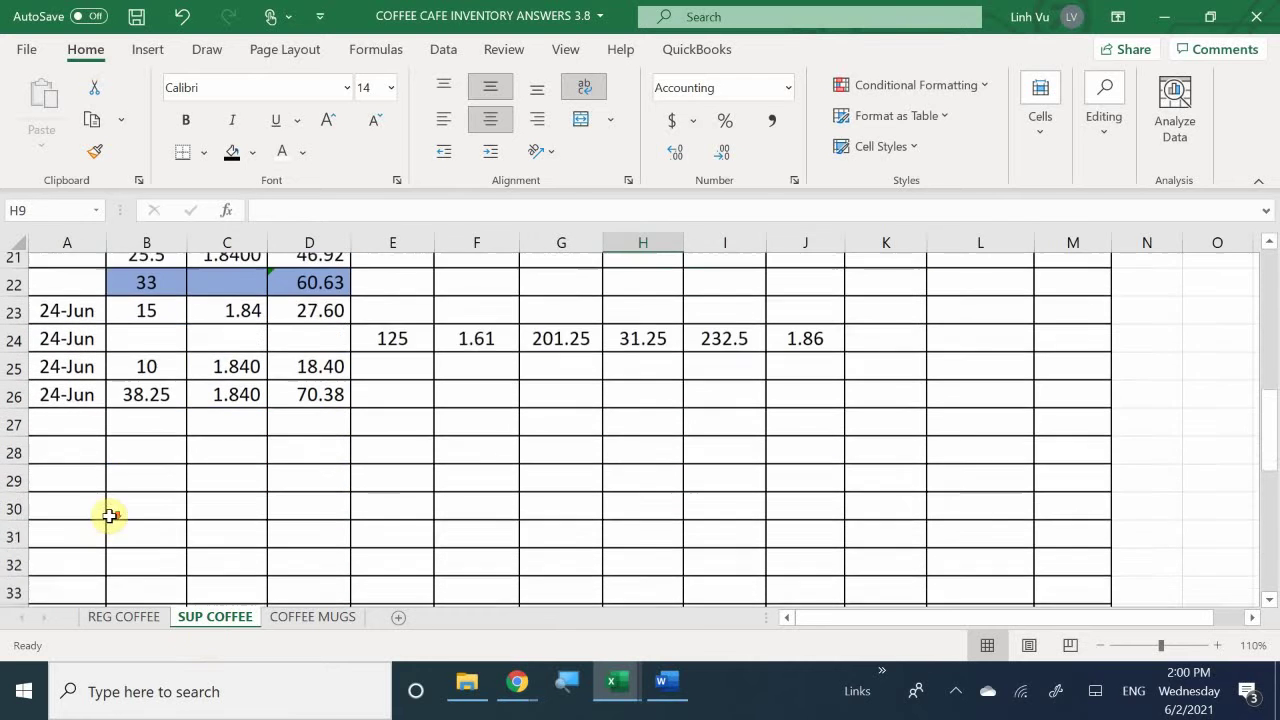
{"action": "scroll", "coordinate": [109, 515], "scroll_direction": "up", "scroll_amount": 1}
{"action": "left_click", "coordinate": [91, 500]}
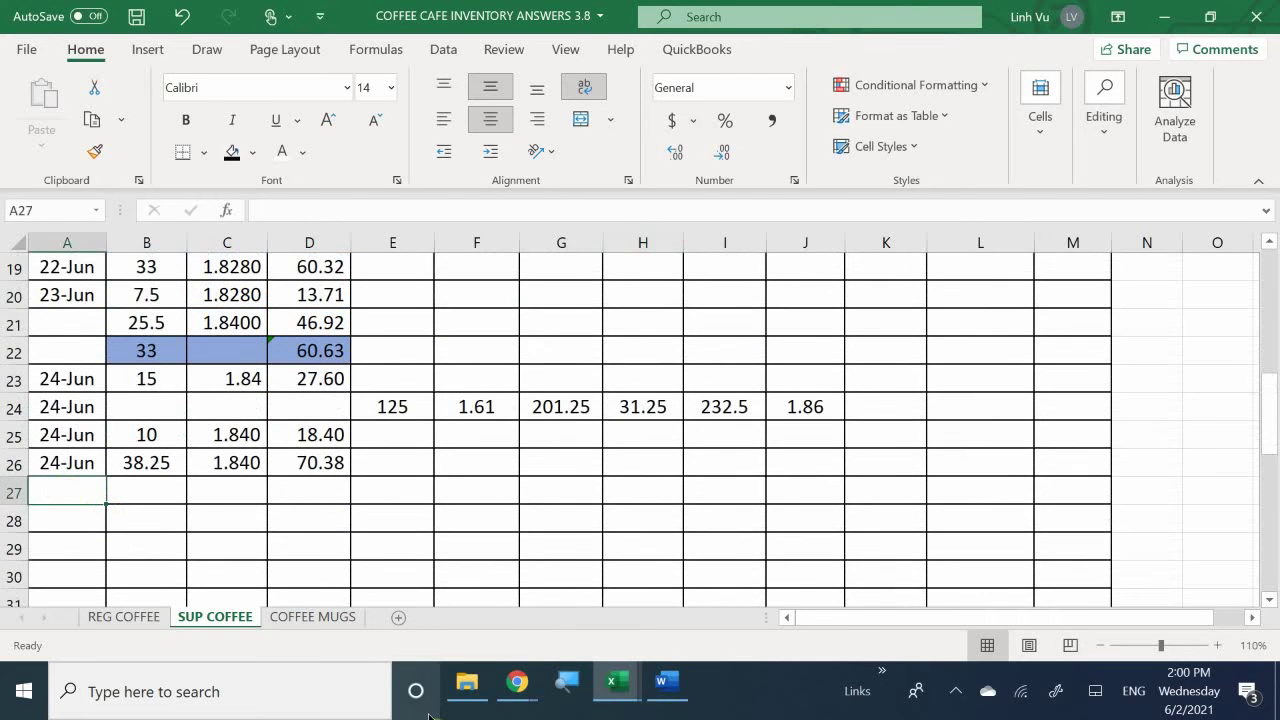
{"action": "type", "text": "6/25"}
{"action": "key", "text": "Return"}
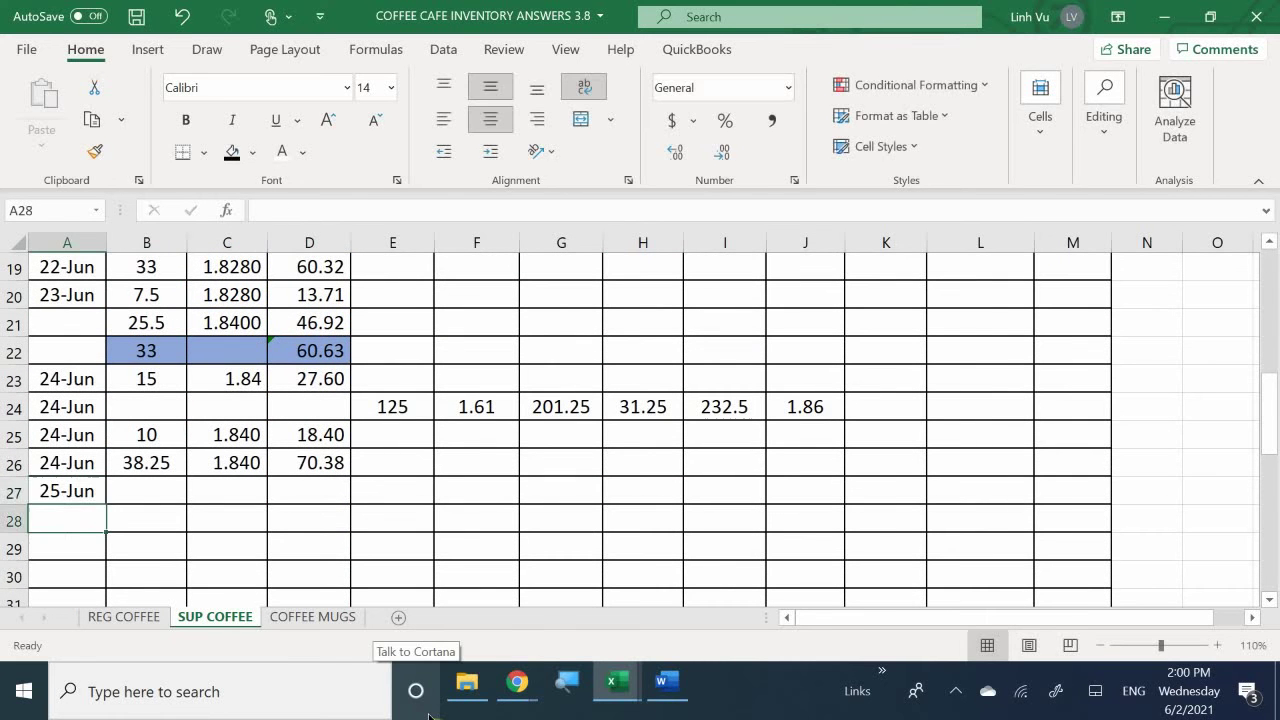
{"action": "key", "text": "Right"}
{"action": "key", "text": "Up"}
{"action": "key", "text": "Return"}
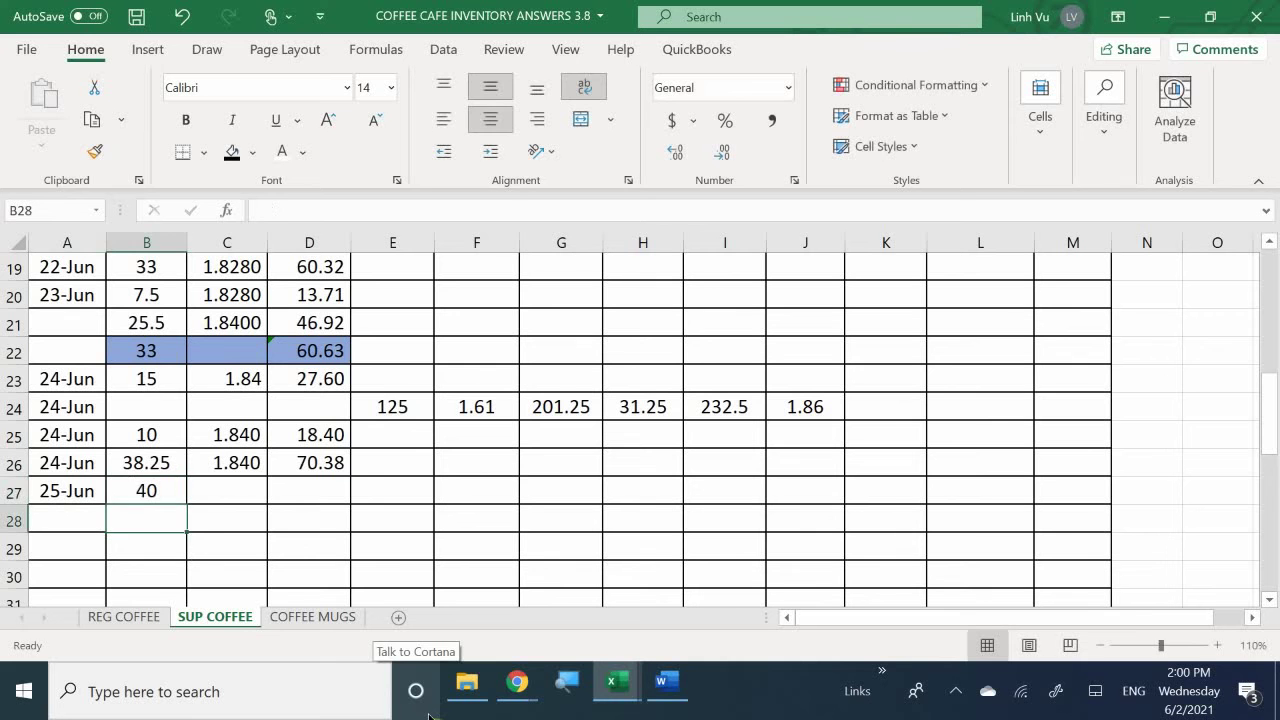
Set the 25-Jun cost per item in C27 to the on-hand cost with the formula =L7.
{"action": "key", "text": "Right"}
{"action": "key", "text": "Up"}
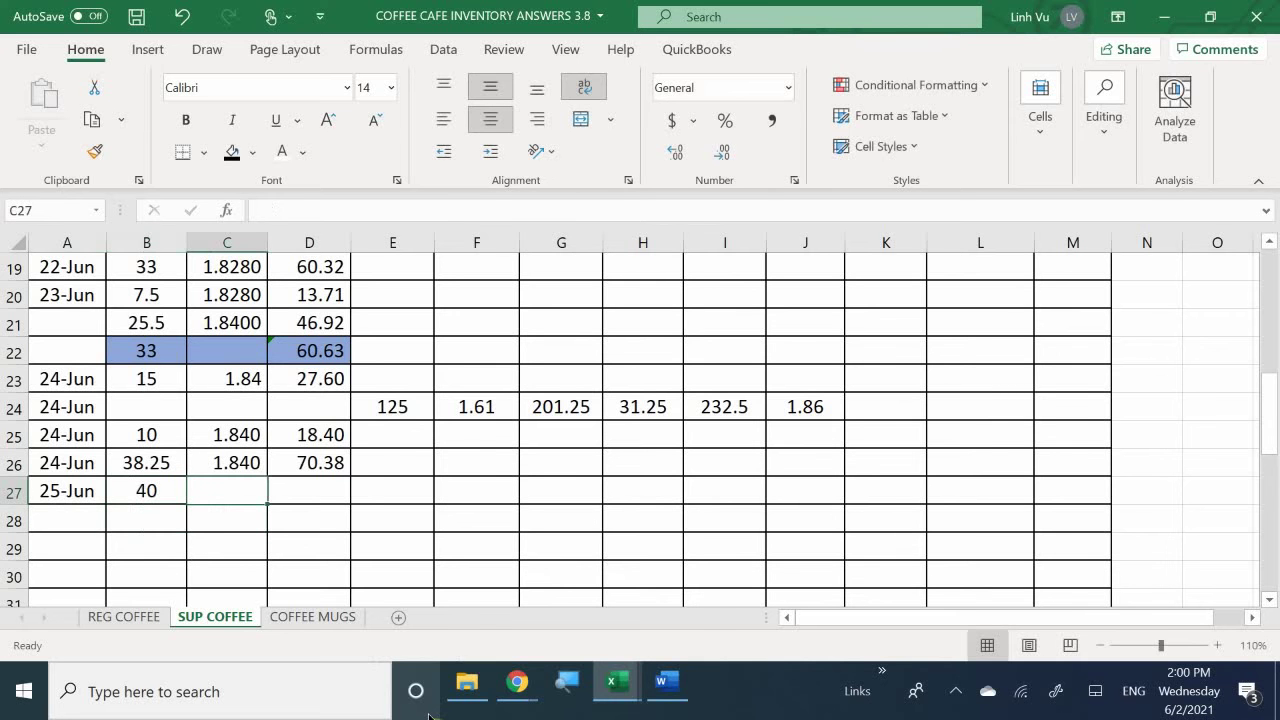
{"action": "type", "text": "="}
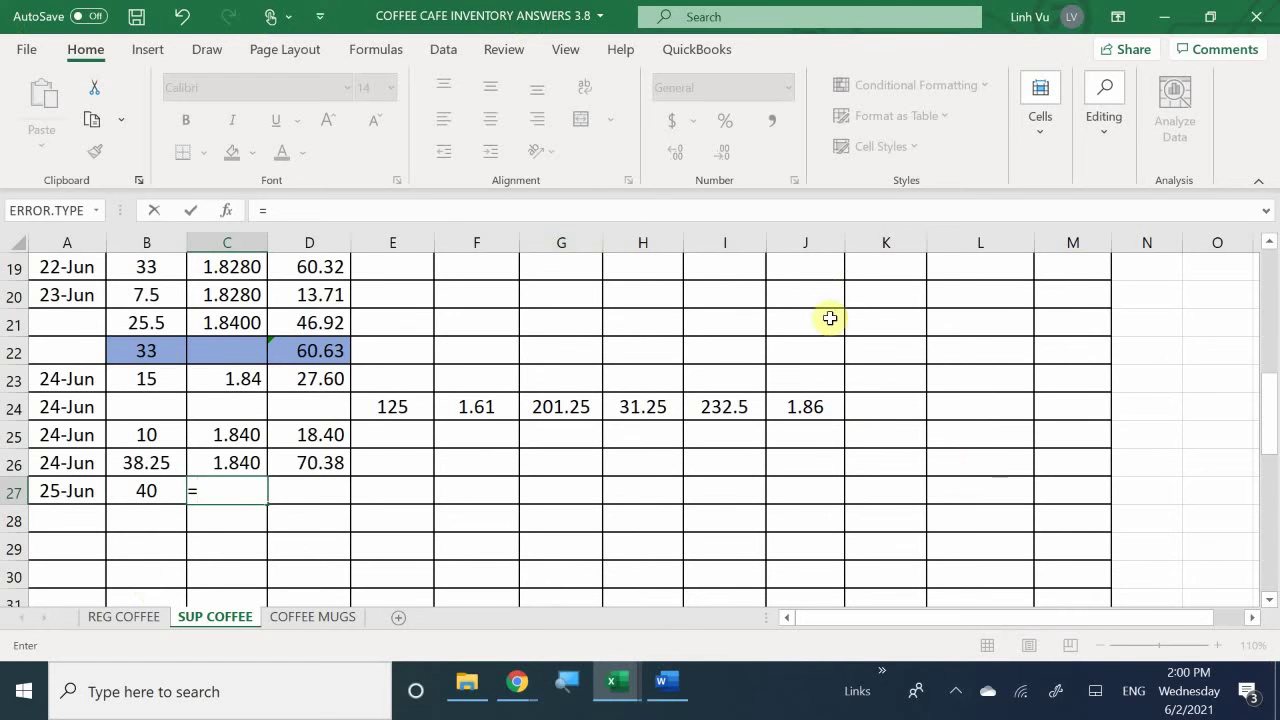
{"action": "scroll", "coordinate": [970, 461], "scroll_direction": "up", "scroll_amount": 5}
{"action": "scroll", "coordinate": [970, 461], "scroll_direction": "up", "scroll_amount": 2}
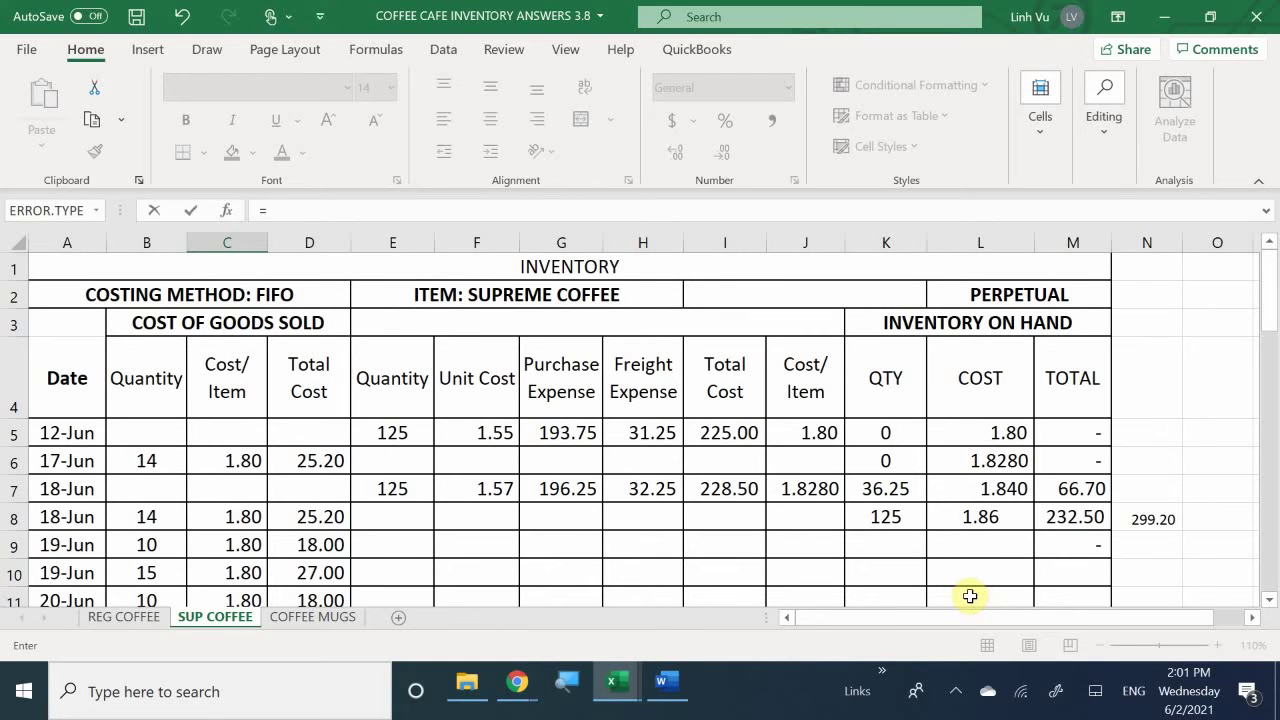
{"action": "left_click", "coordinate": [971, 488]}
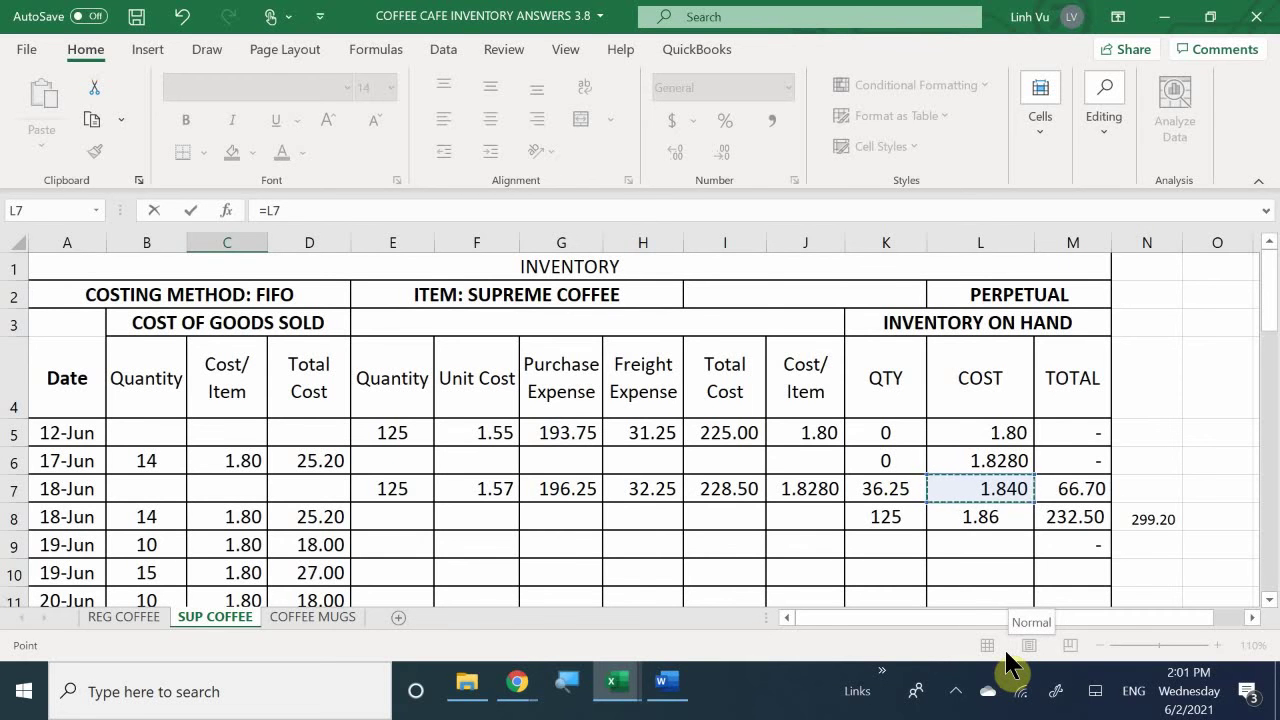
{"action": "key", "text": "Return"}
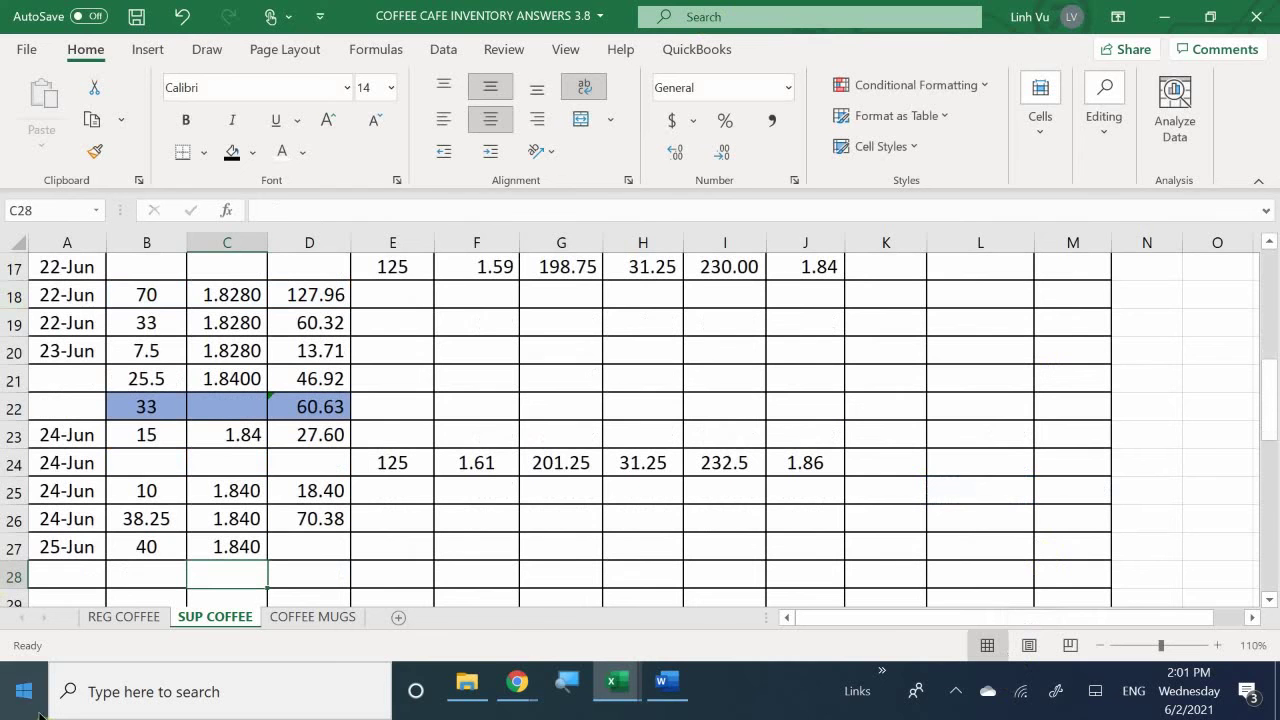
Change the 25-Jun quantity in B27 to 36.25.
{"action": "left_click", "coordinate": [131, 546]}
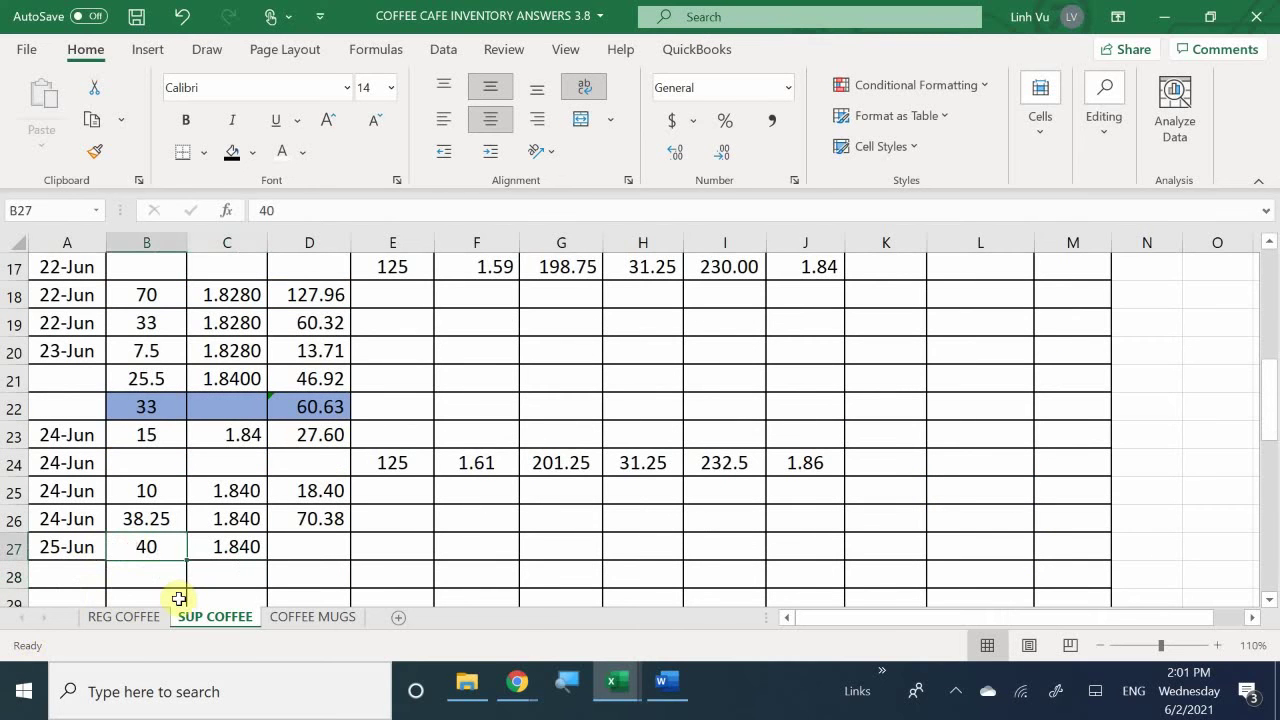
{"action": "type", "text": "36.25"}
{"action": "key", "text": "Return"}
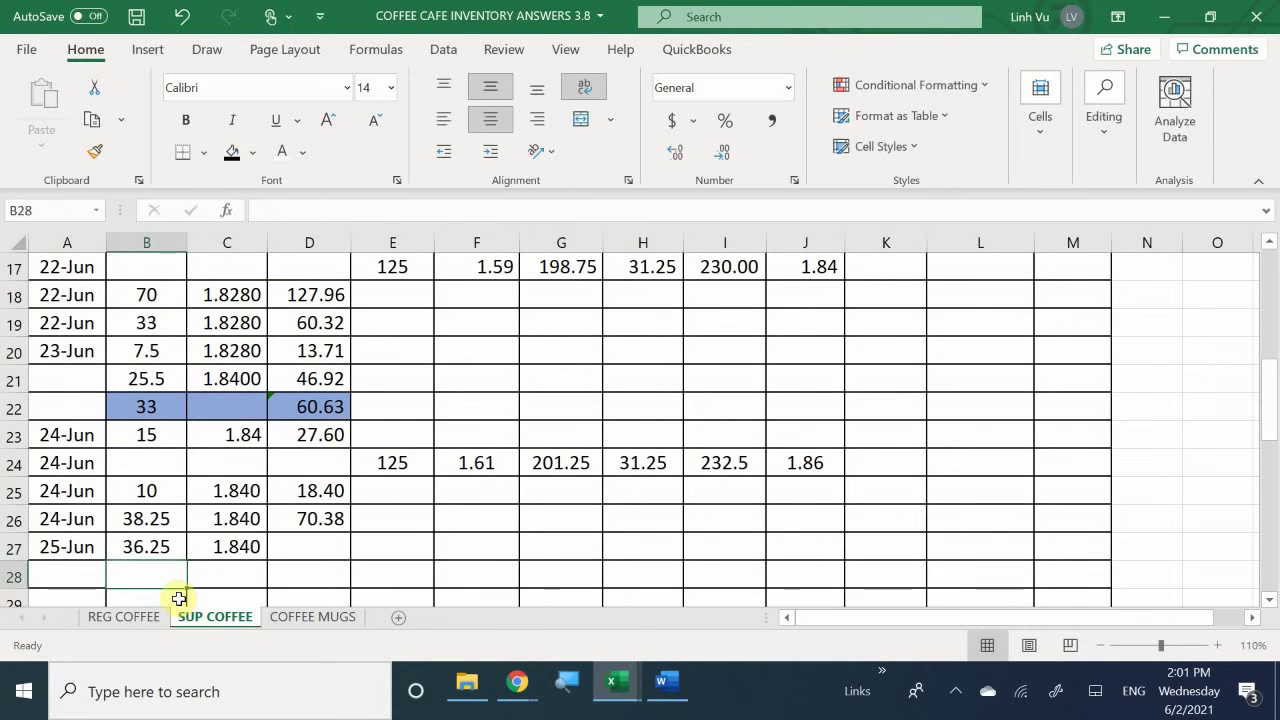
Enter the formula =B27+B28 in B29 to total the quantity sold on 25-Jun.
{"action": "key", "text": "Return"}
{"action": "type", "text": "="}
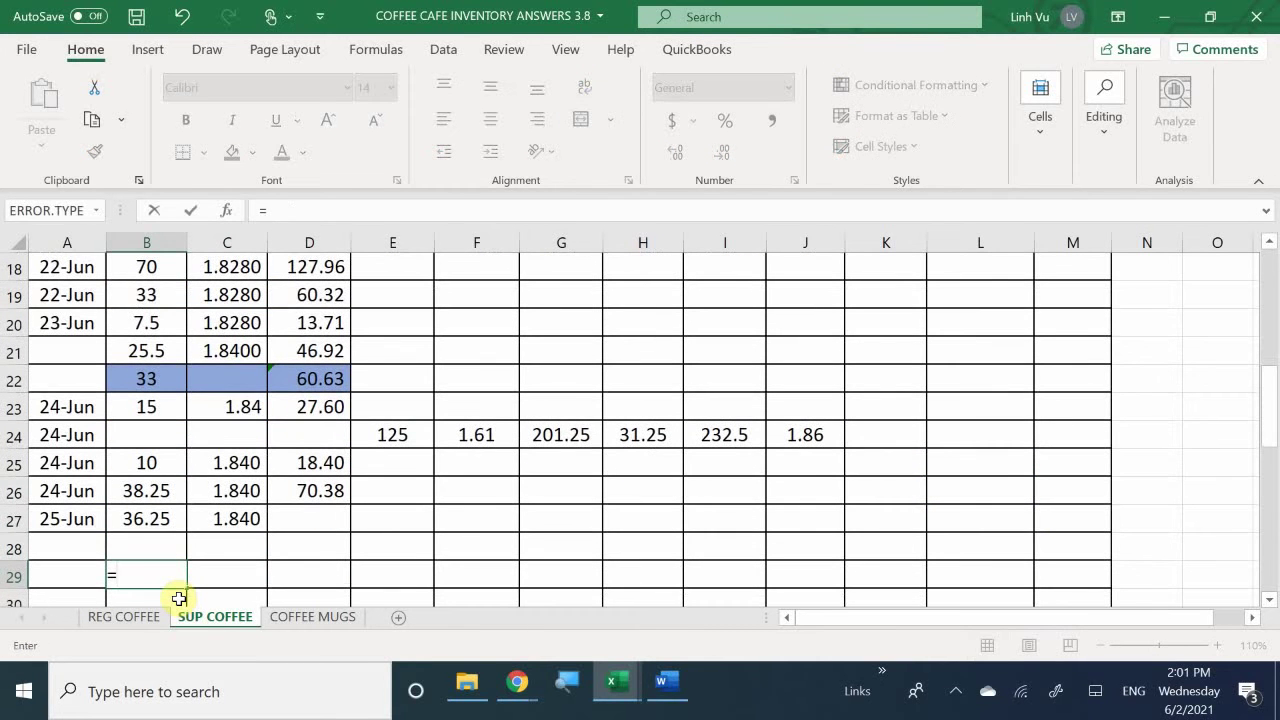
{"action": "key", "text": "Up"}
{"action": "key", "text": "Up"}
{"action": "type", "text": "+"}
{"action": "key", "text": "Up"}
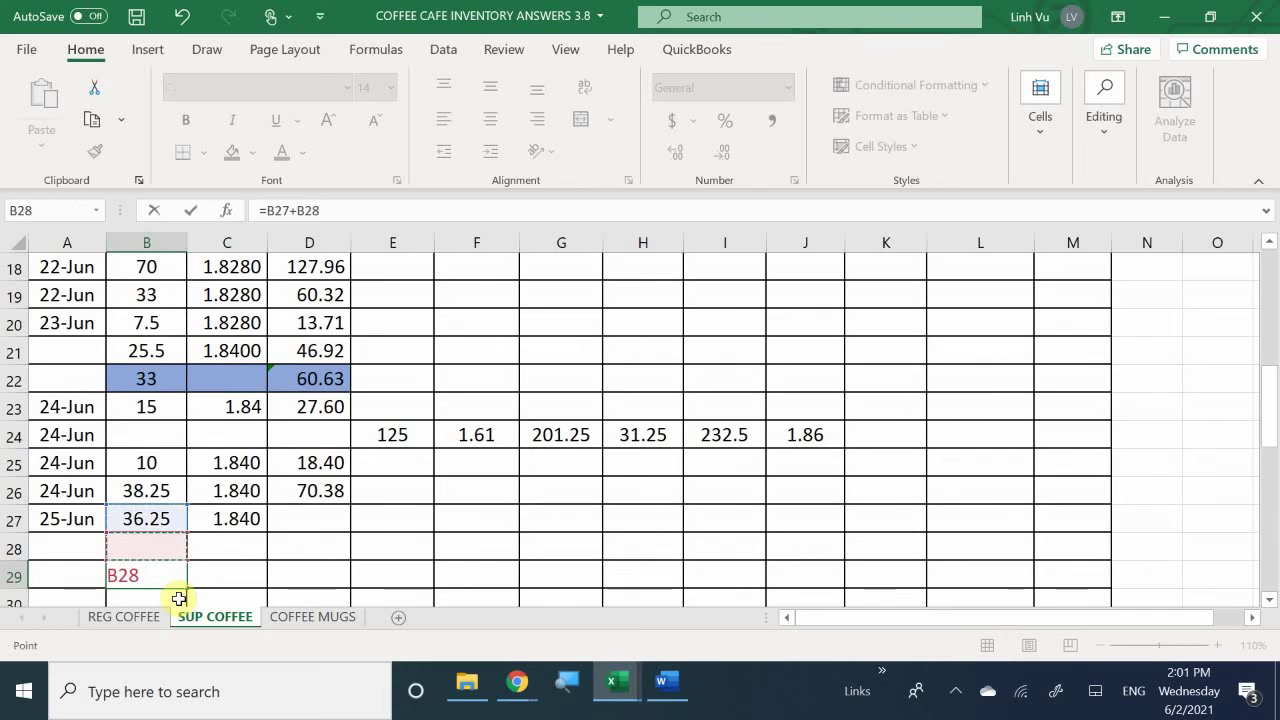
{"action": "key", "text": "Return"}
Enter the formula =40-B27 in B28 for the rest of the 25-Jun quantity.
{"action": "key", "text": "Up"}
{"action": "key", "text": "Up"}
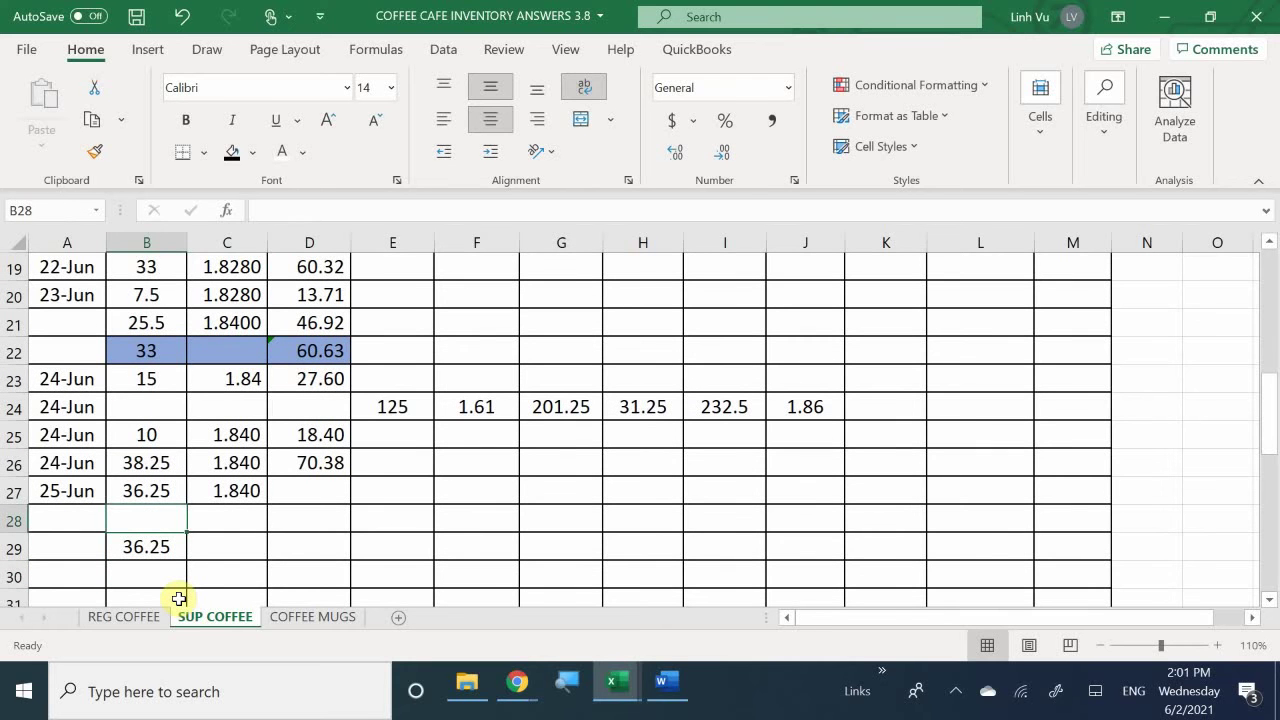
{"action": "type", "text": "=40-"}
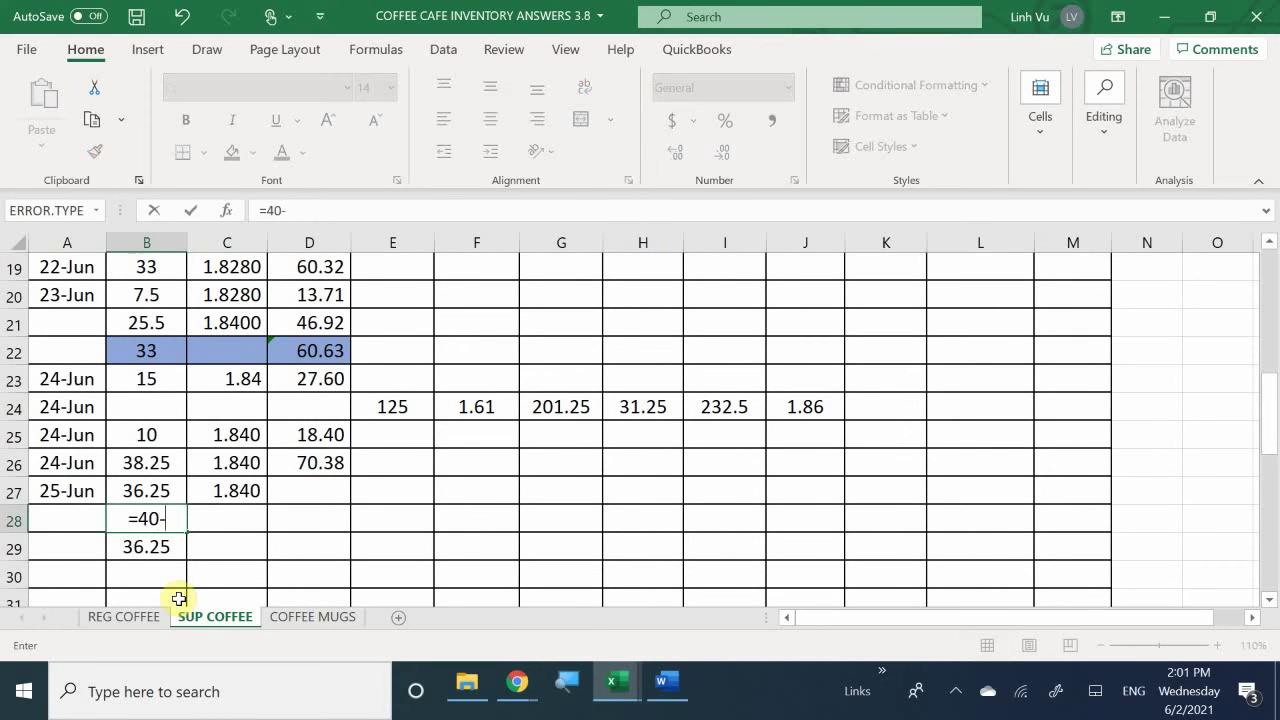
{"action": "key", "text": "Up"}
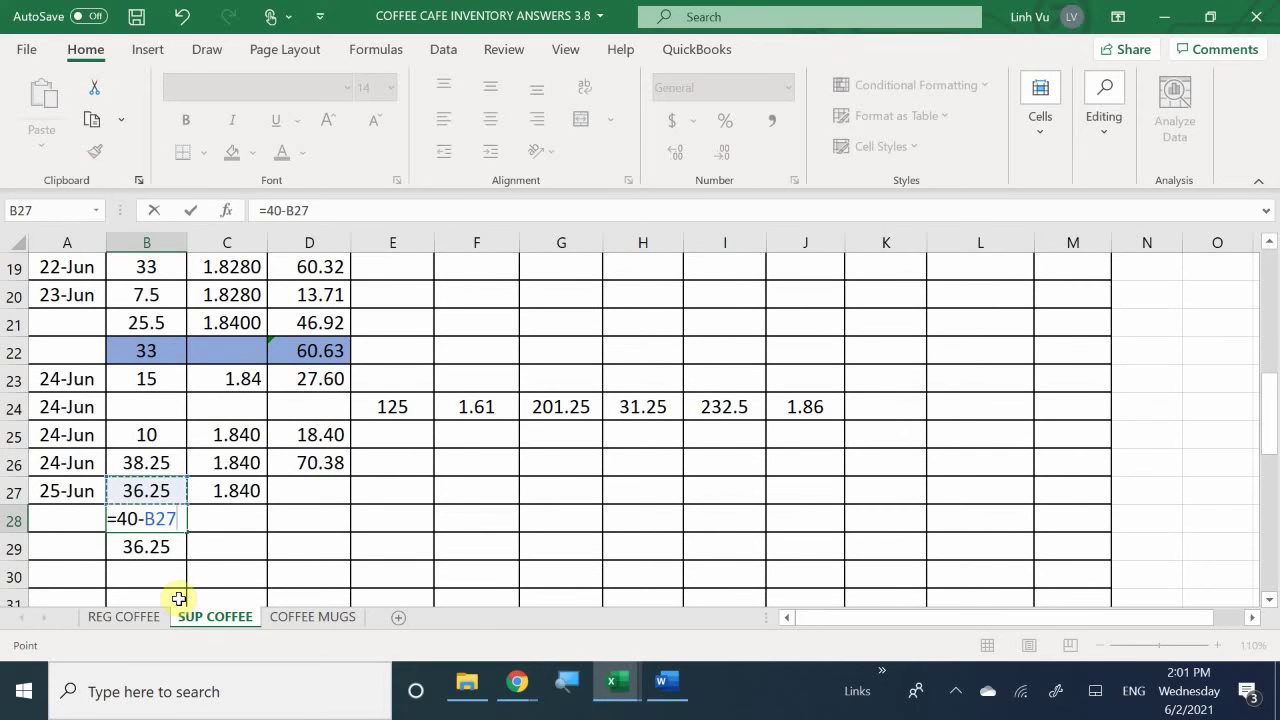
{"action": "key", "text": "Return"}
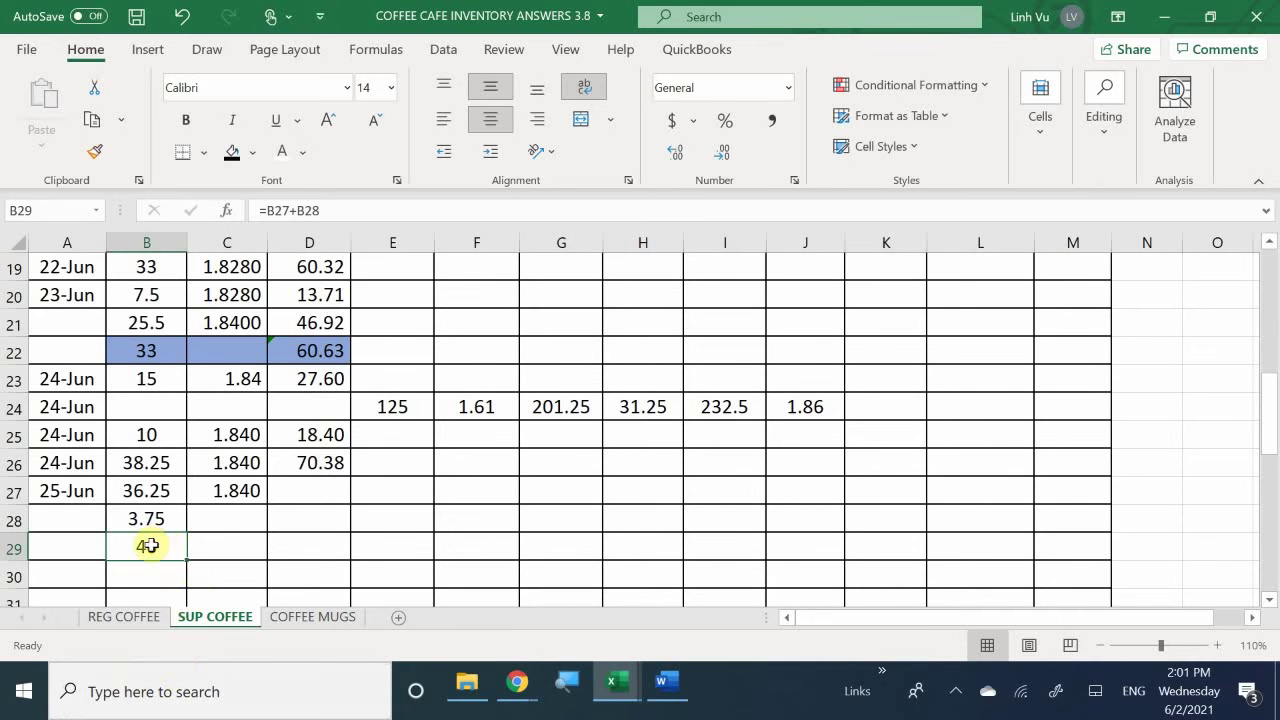
Fill the 25-Jun total row cells B29:D29 with a dark blue theme color.
{"action": "left_click_drag", "start_coordinate": [148, 545], "coordinate": [327, 548]}
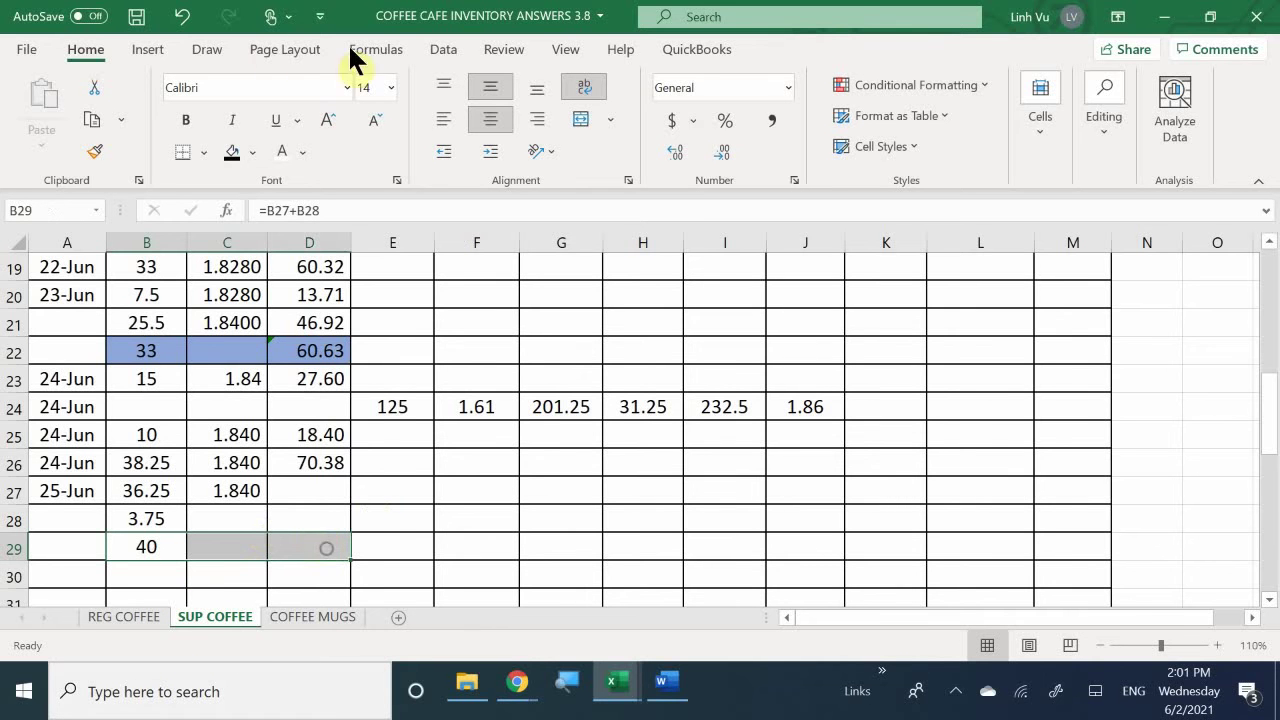
{"action": "left_click", "coordinate": [250, 152]}
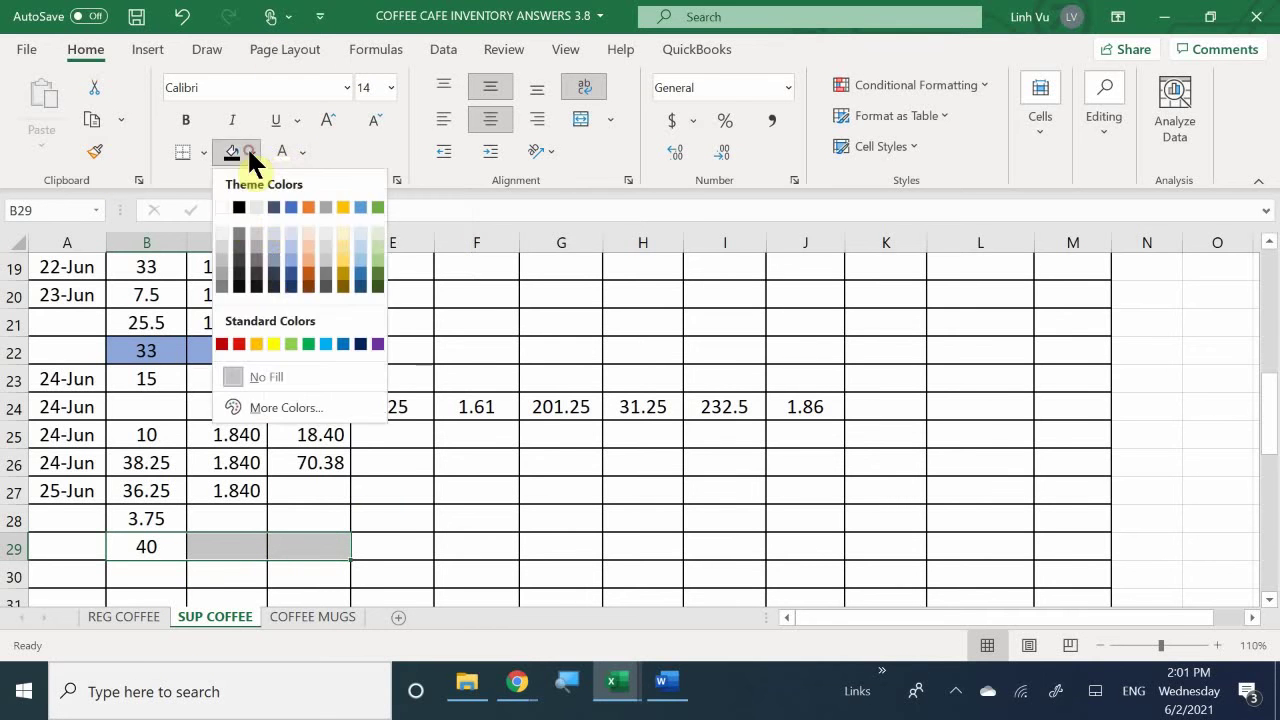
{"action": "left_click", "coordinate": [357, 272]}
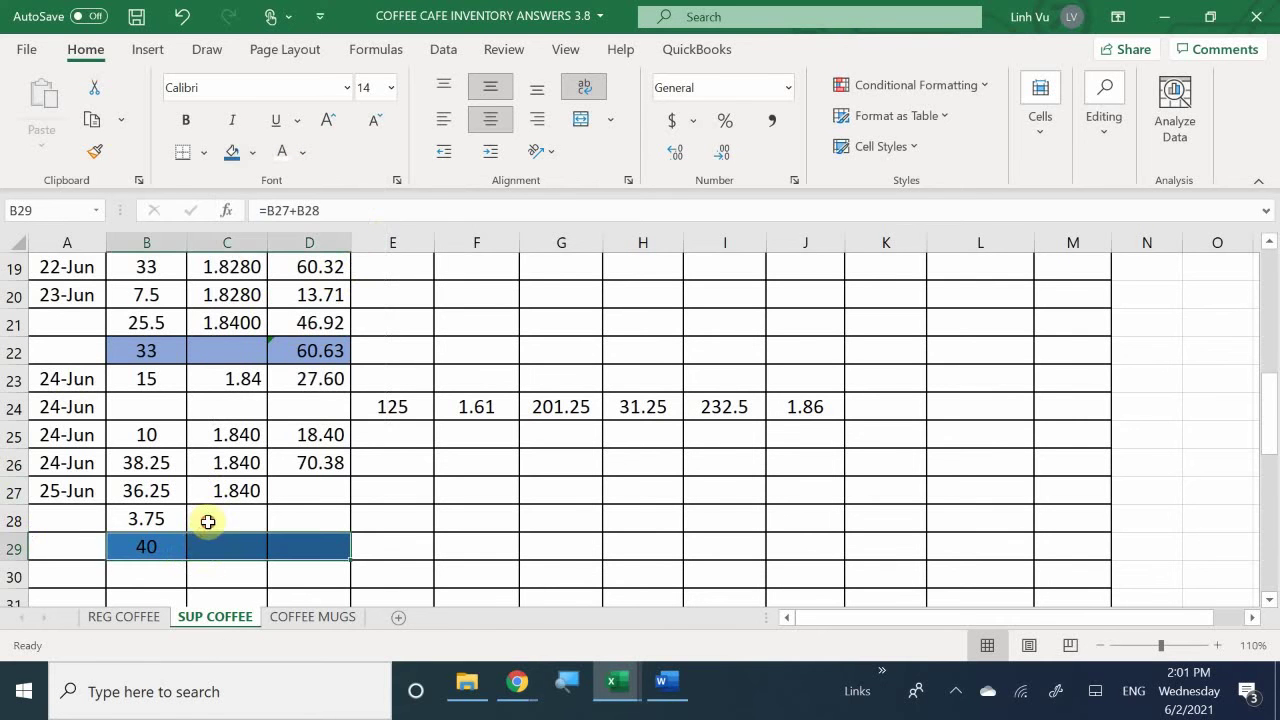
Enter the formula =L8 in C28 as the cost per item for the rest of the 25-Jun sale.
{"action": "left_click", "coordinate": [206, 520]}
{"action": "type", "text": "="}
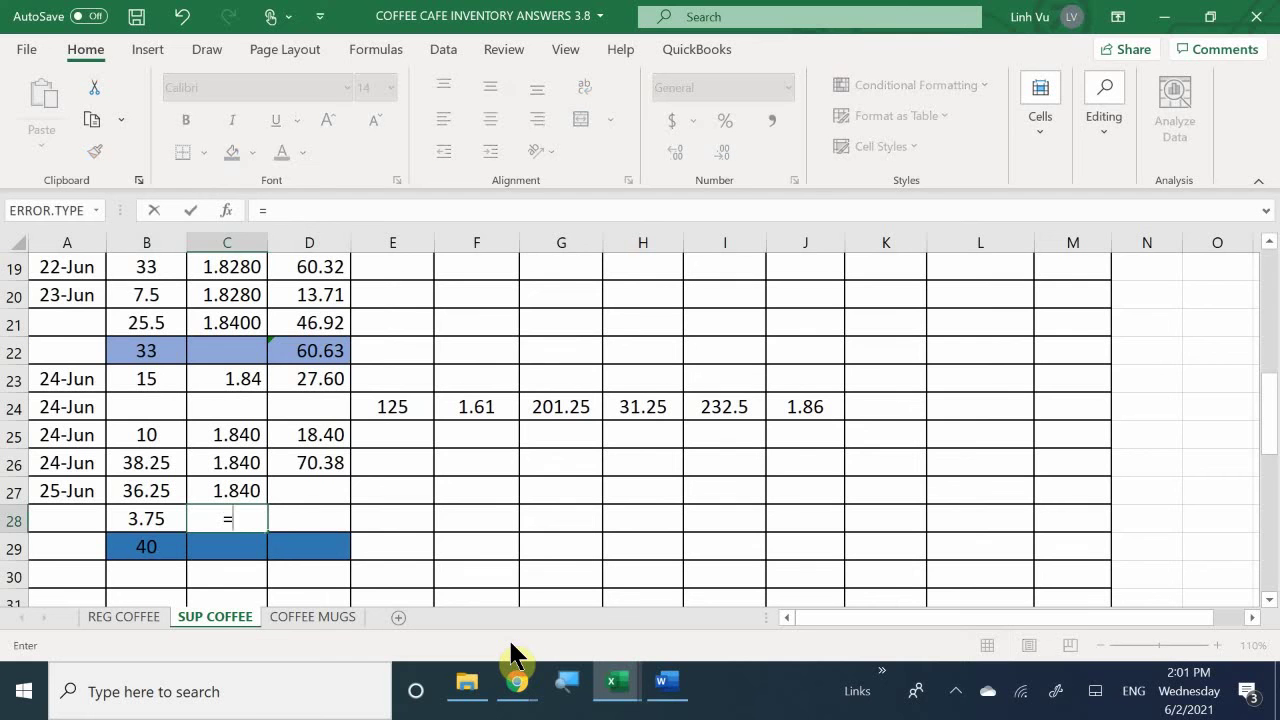
{"action": "scroll", "coordinate": [1006, 466], "scroll_direction": "up", "scroll_amount": 6}
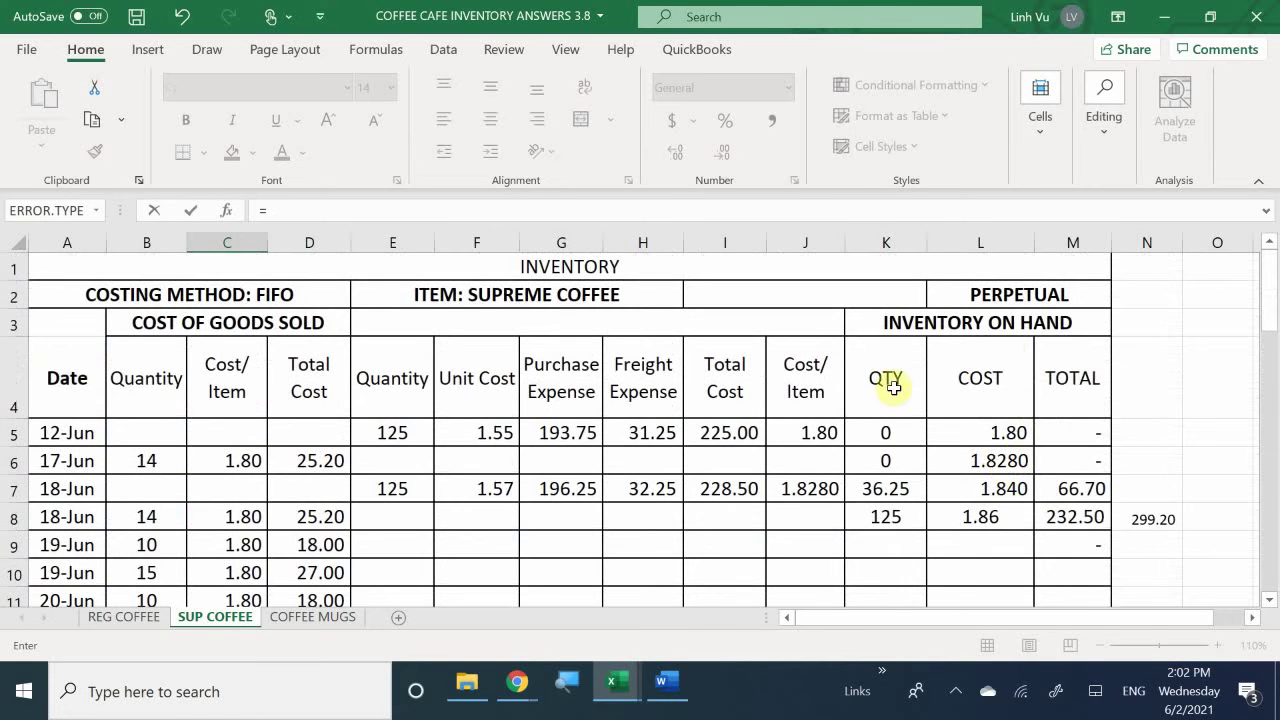
{"action": "left_click", "coordinate": [985, 515]}
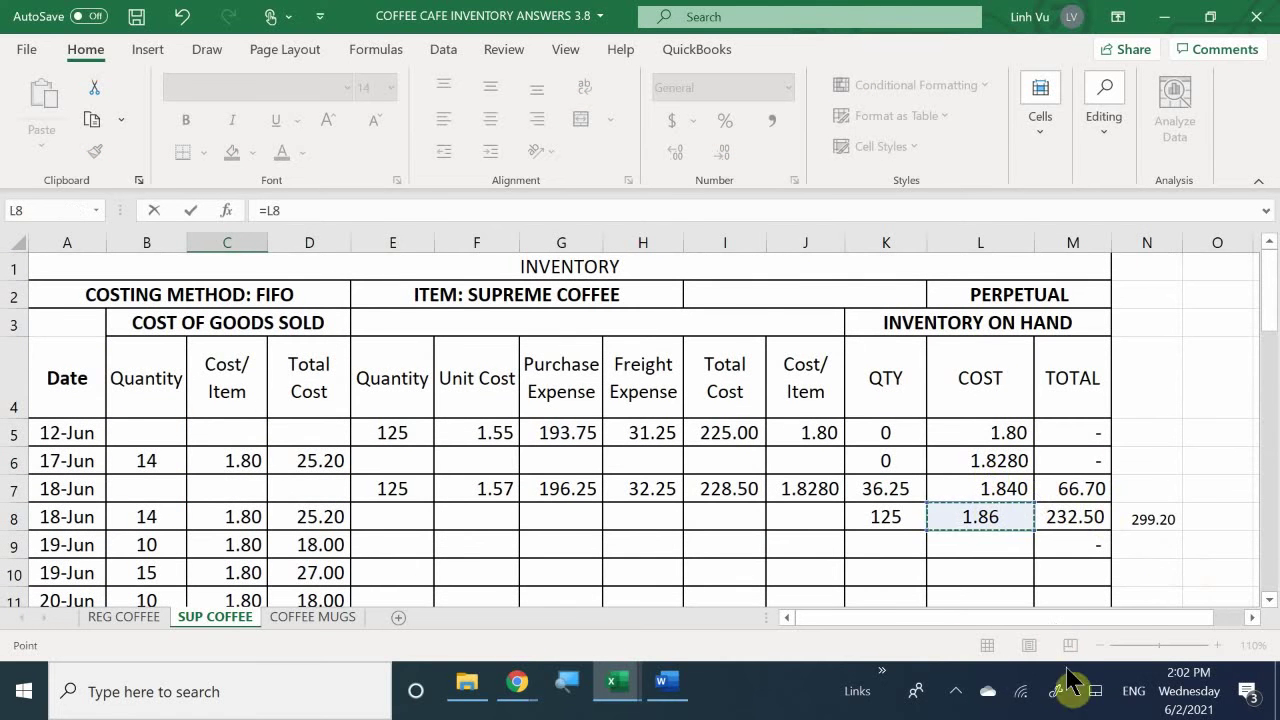
{"action": "key", "text": "Return"}
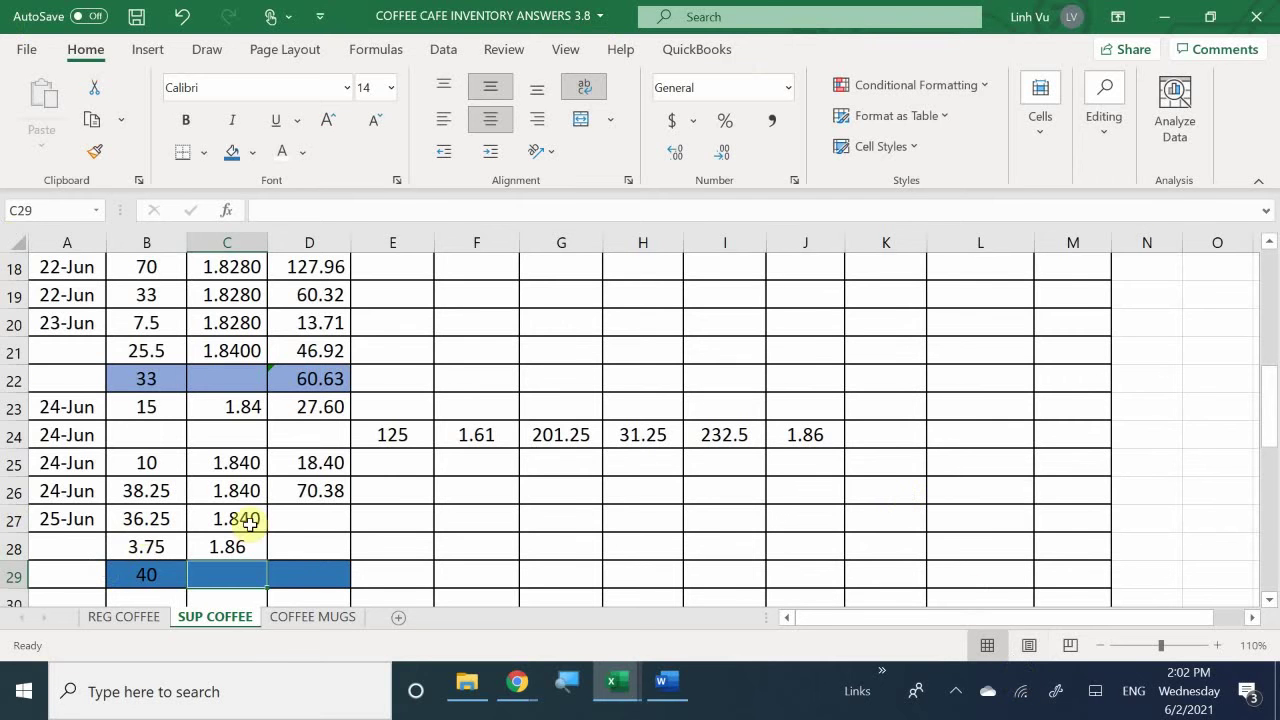
Copy the total cost formula from D26 down through D28 and enter =D27+D28 in D29 for the 25-Jun total cost.
{"action": "left_click", "coordinate": [329, 491]}
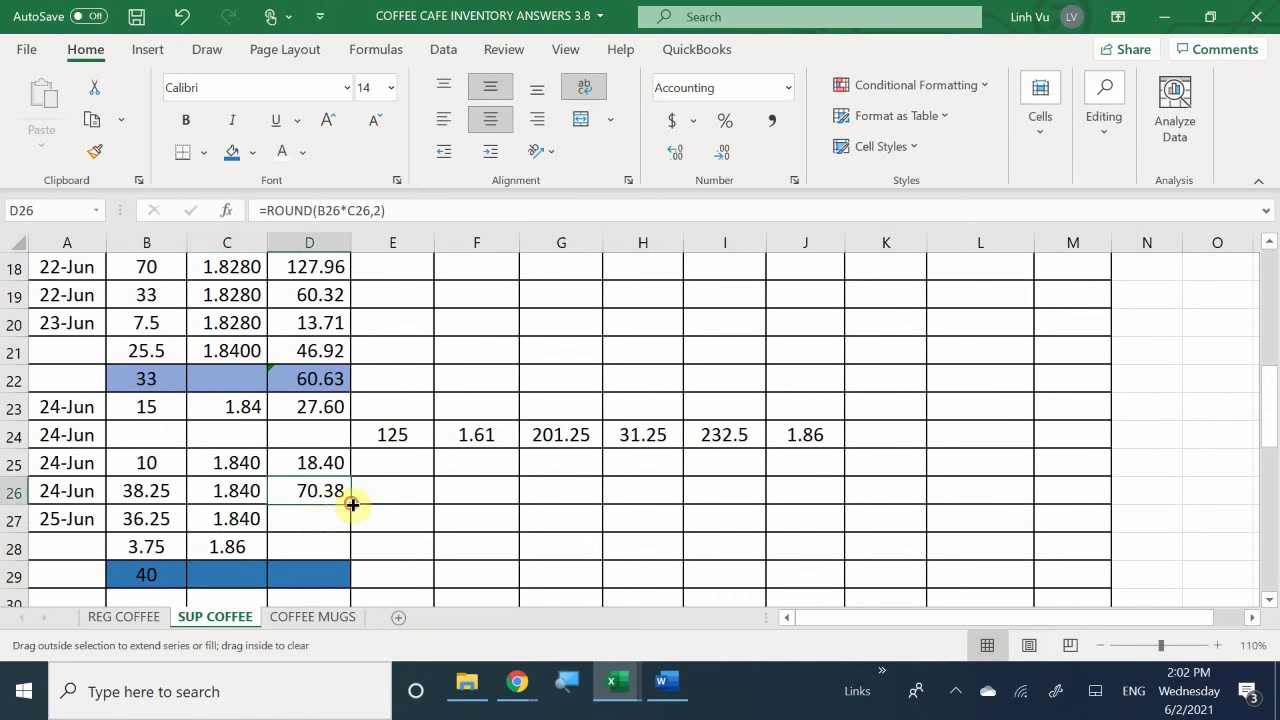
{"action": "left_click_drag", "start_coordinate": [352, 505], "coordinate": [346, 553]}
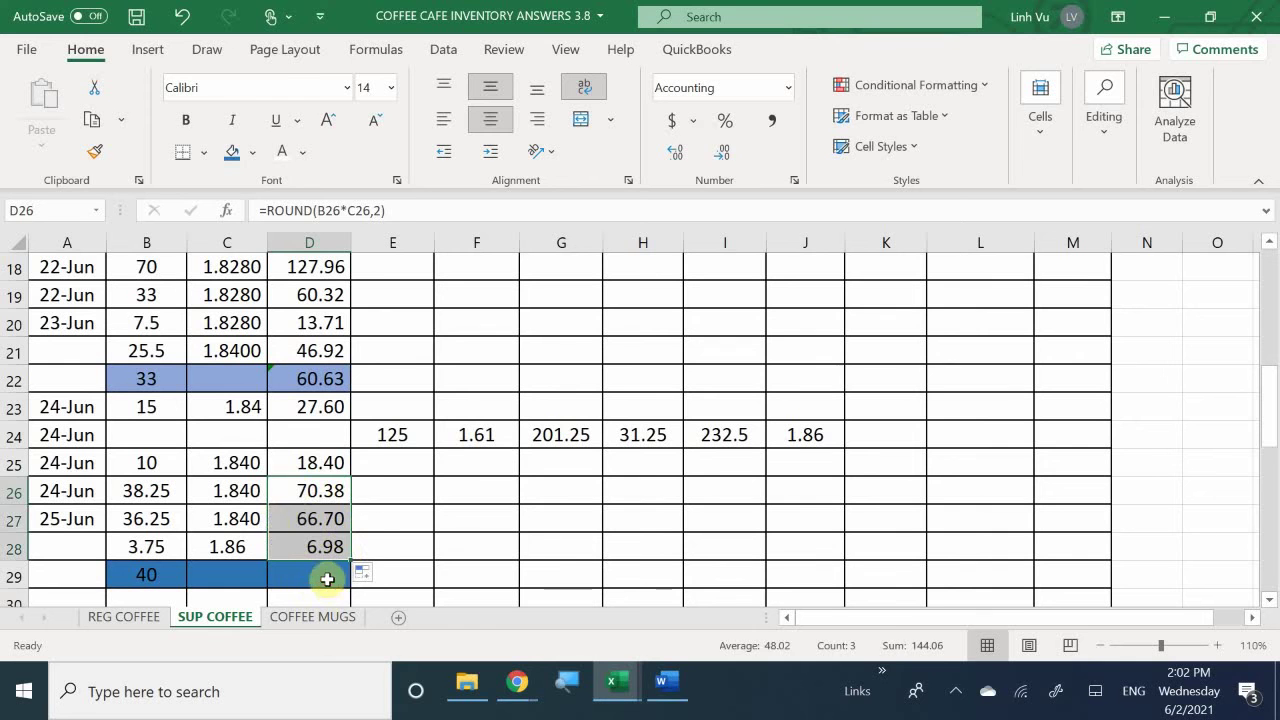
{"action": "left_click", "coordinate": [327, 579]}
{"action": "type", "text": "="}
{"action": "key", "text": "Up"}
{"action": "key", "text": "Up"}
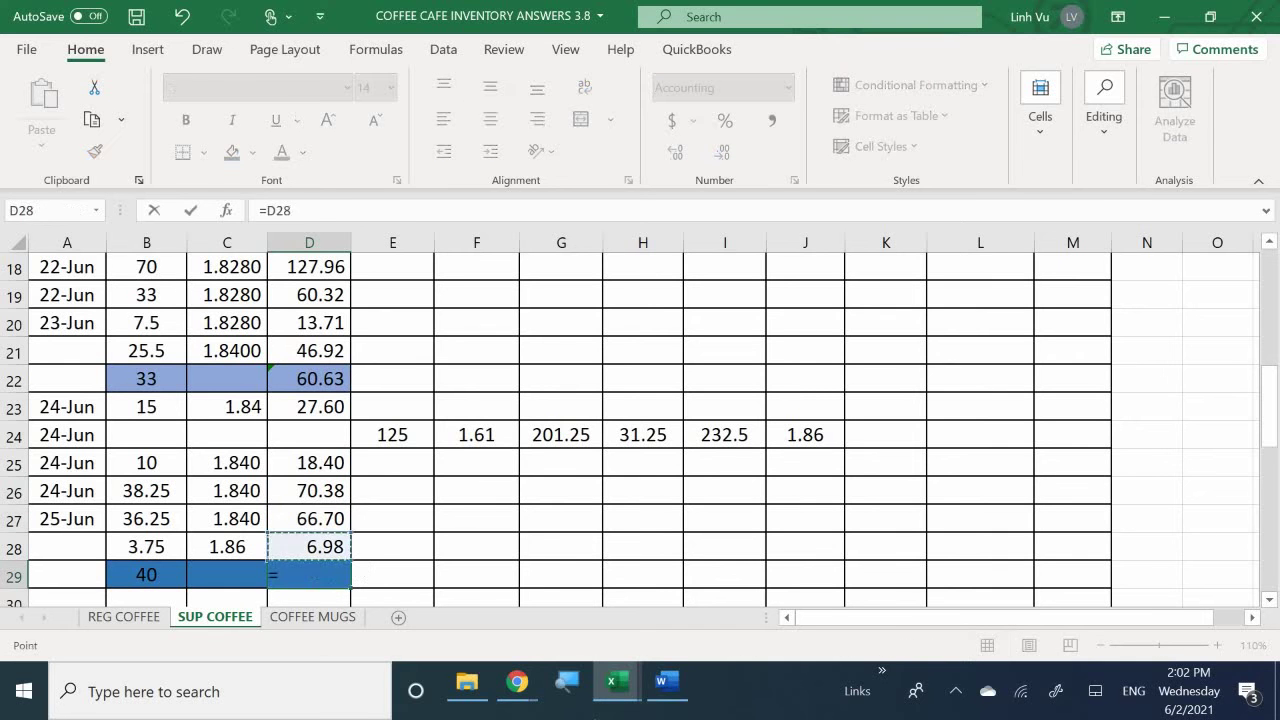
{"action": "type", "text": "+"}
{"action": "key", "text": "Up"}
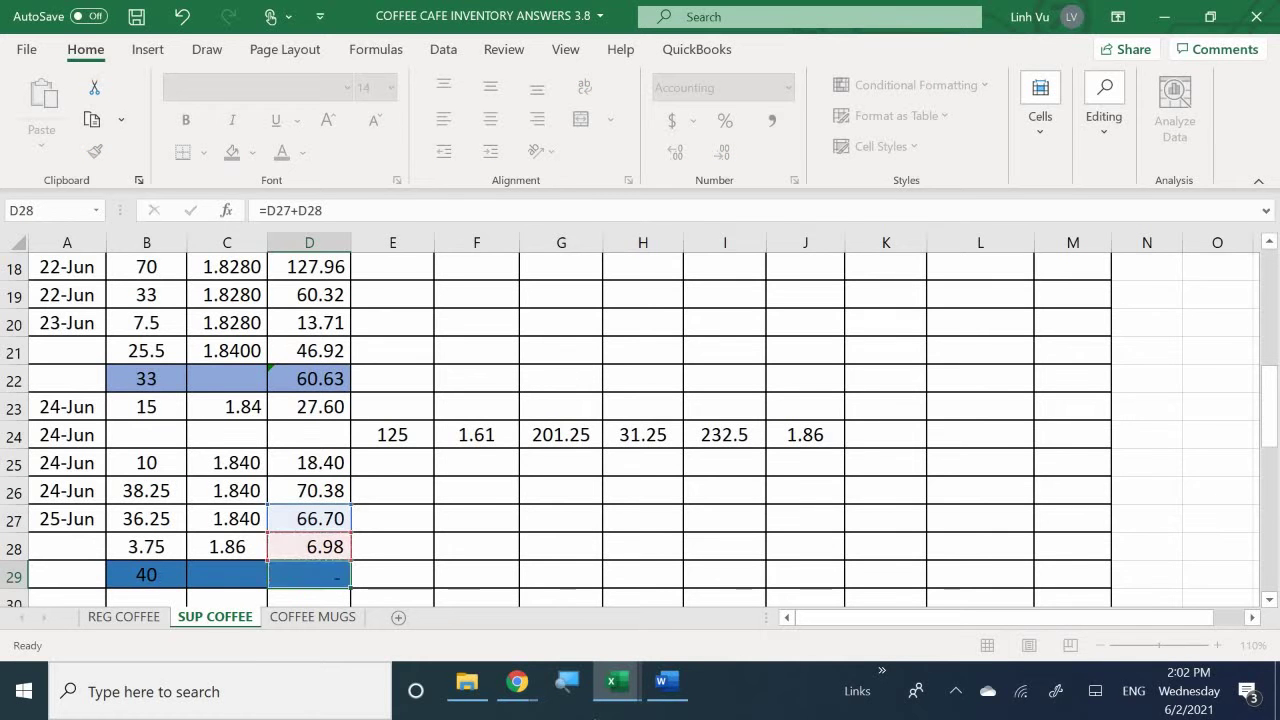
{"action": "key", "text": "Return"}
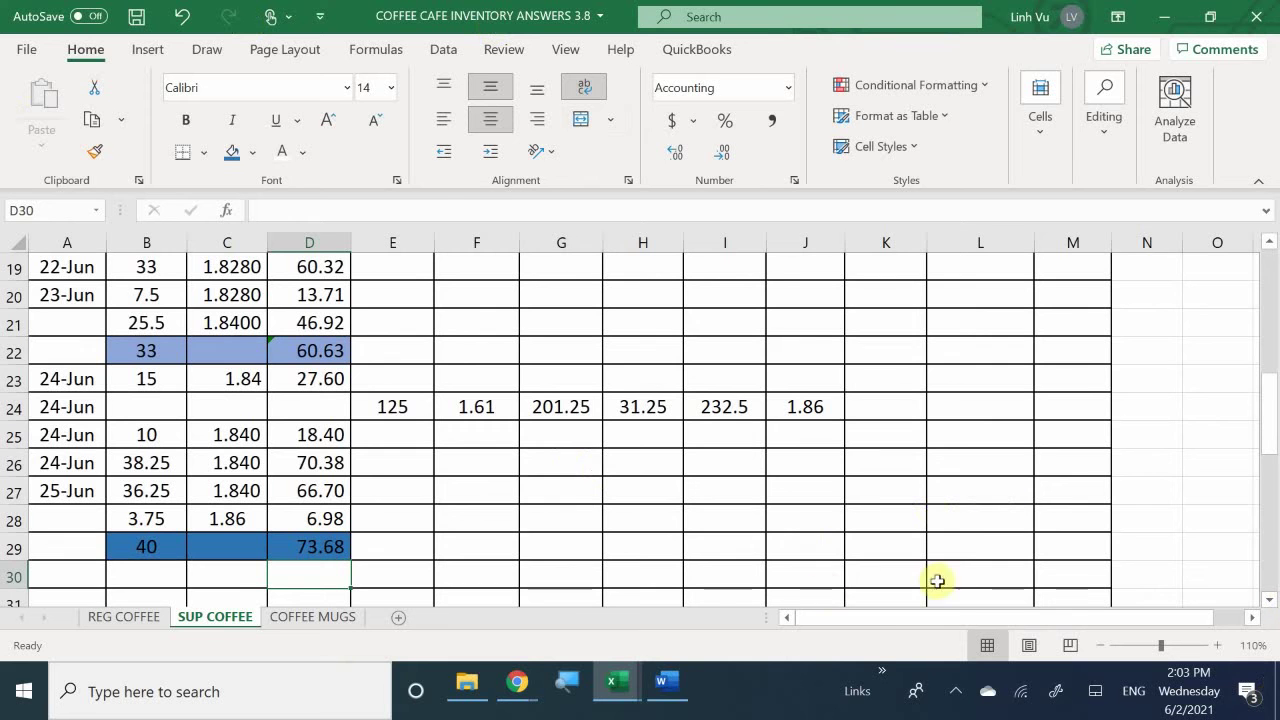
Set the on-hand quantity of the 1.840 cost layer in K7 to 0.
{"action": "left_click", "coordinate": [885, 499]}
{"action": "scroll", "coordinate": [885, 499], "scroll_direction": "up", "scroll_amount": 6}
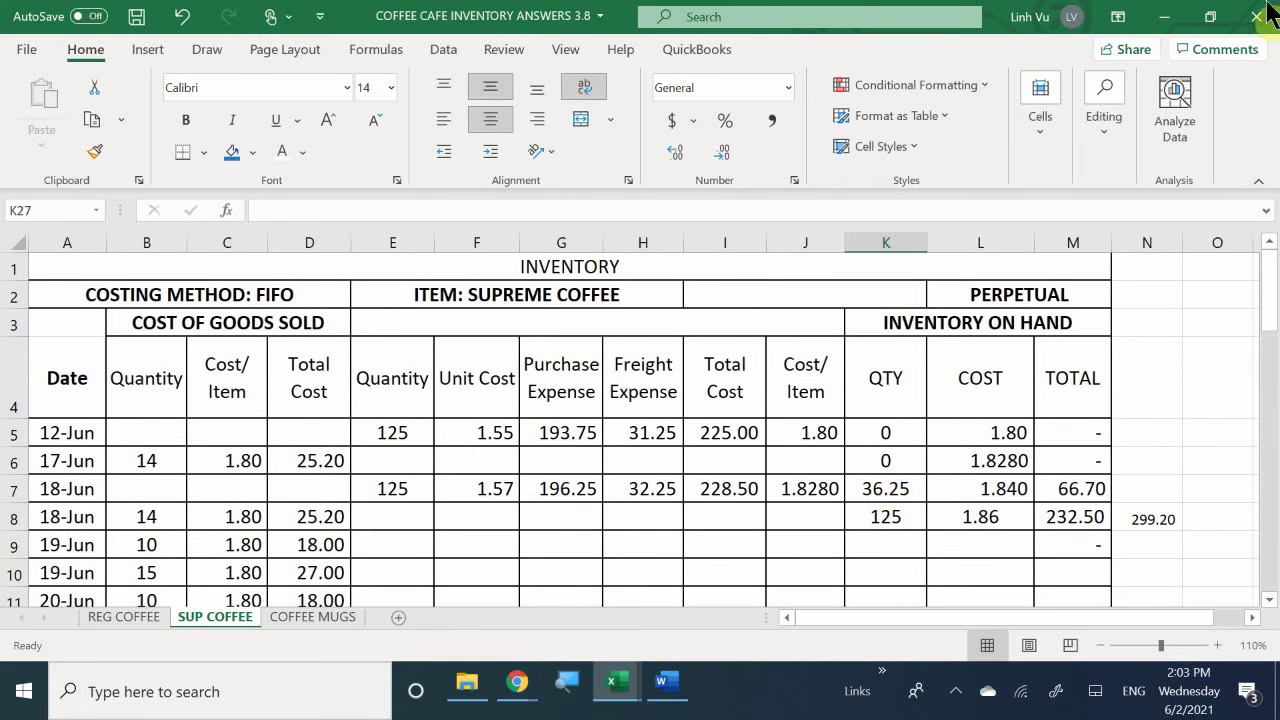
{"action": "left_click", "coordinate": [873, 489]}
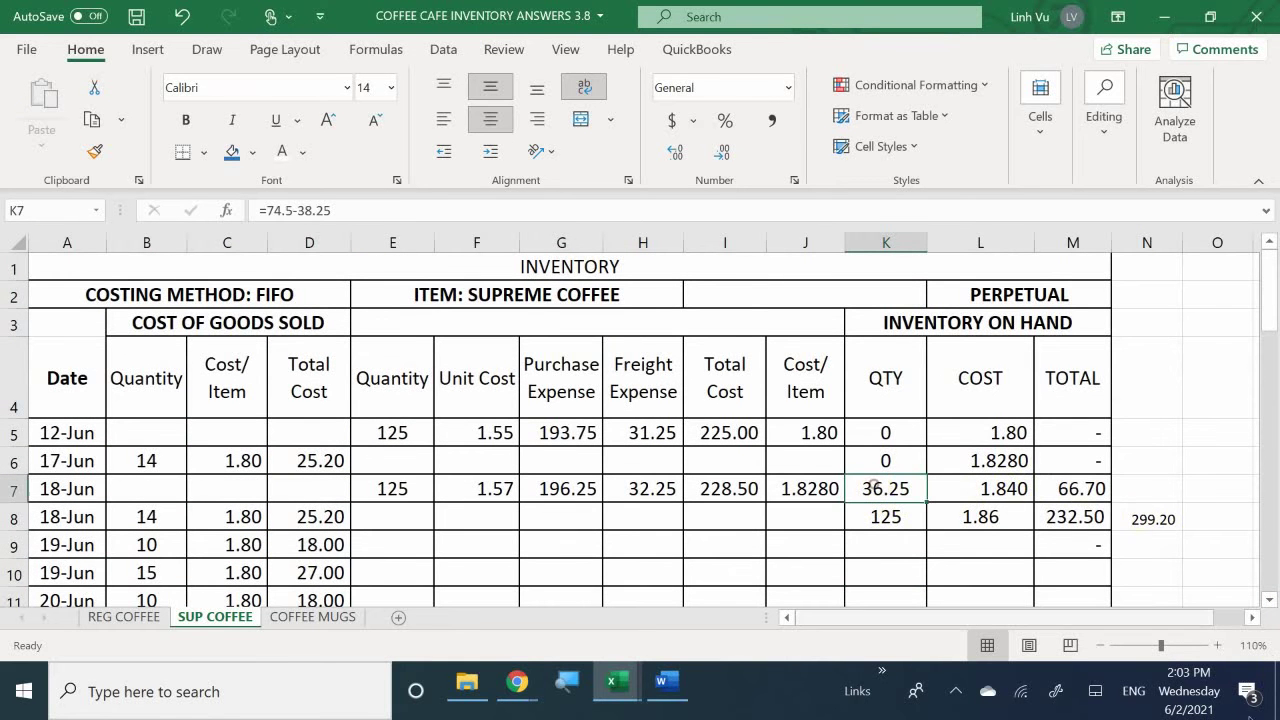
{"action": "type", "text": "0"}
{"action": "key", "text": "Return"}
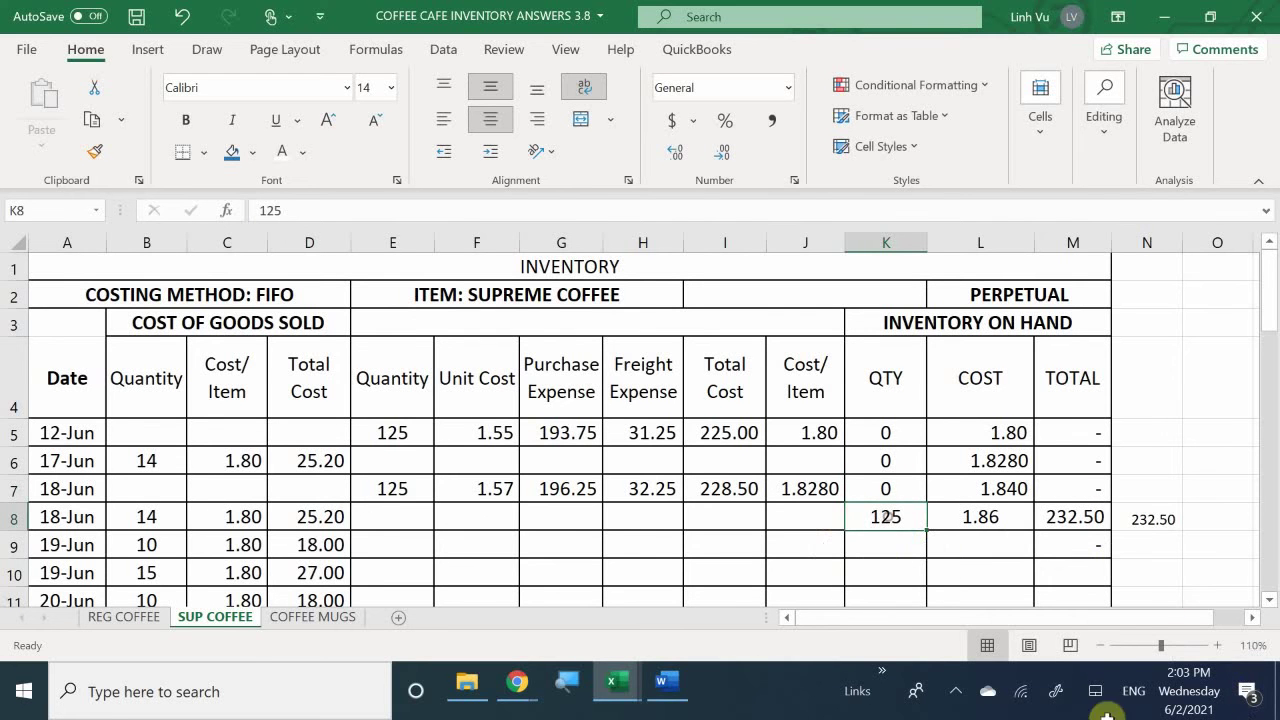
Enter the formula =125-3.75 in K8 for the on-hand quantity of the 1.86 cost layer.
{"action": "type", "text": "=12"}
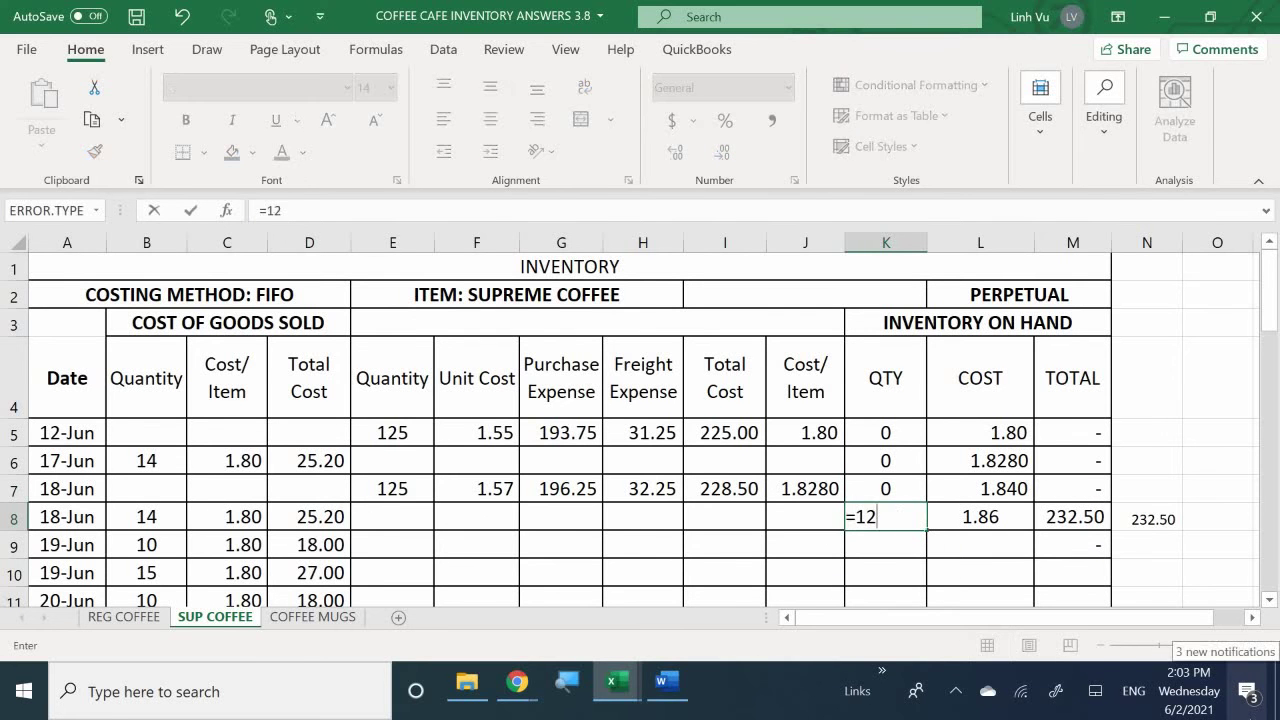
{"action": "type", "text": "5-3.75"}
{"action": "key", "text": "Return"}
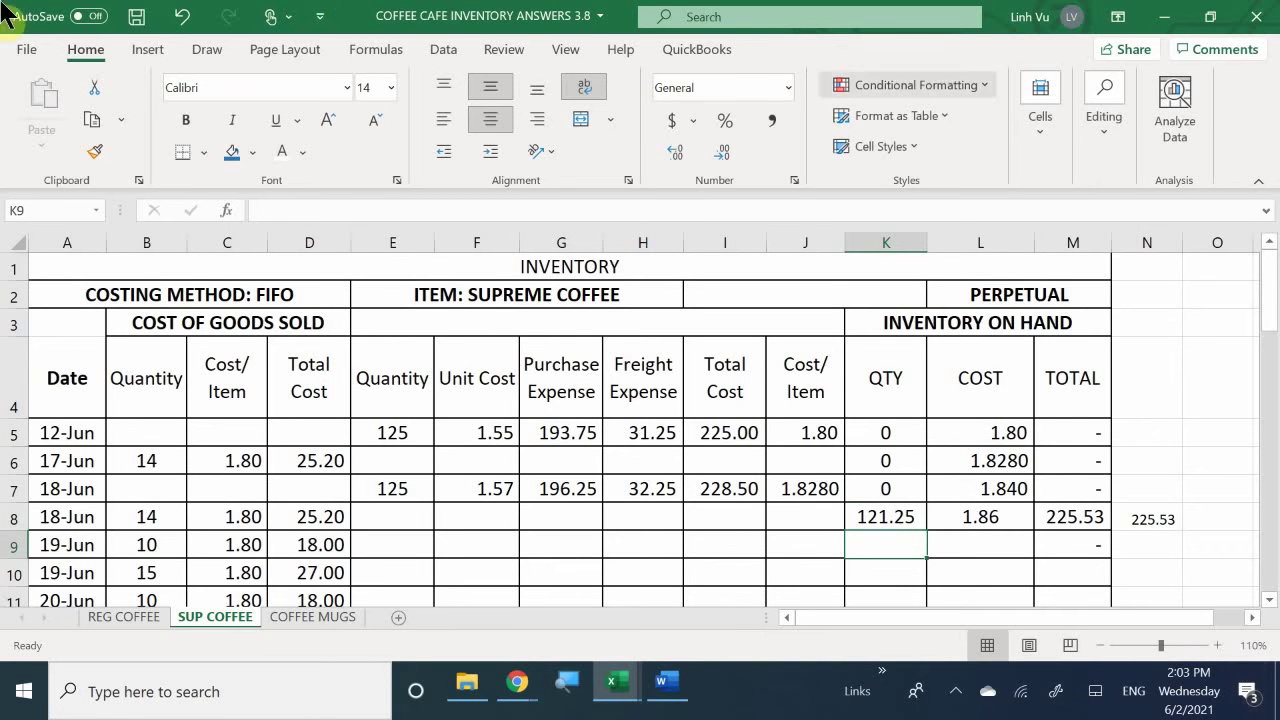
Enter 9.68 in N7 beside the inventory totals as a check amount.
{"action": "scroll", "coordinate": [392, 490], "scroll_direction": "down", "scroll_amount": 1}
{"action": "scroll", "coordinate": [392, 490], "scroll_direction": "down", "scroll_amount": 6}
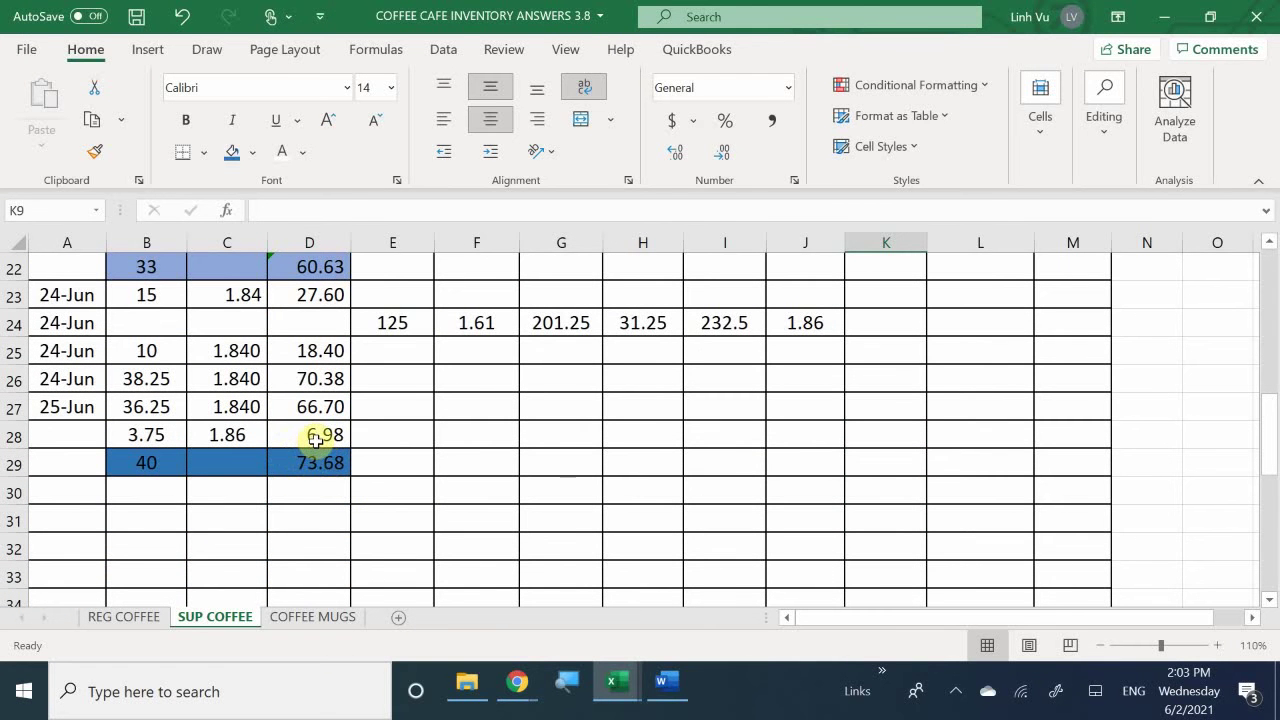
{"action": "scroll", "coordinate": [1087, 446], "scroll_direction": "up", "scroll_amount": 1}
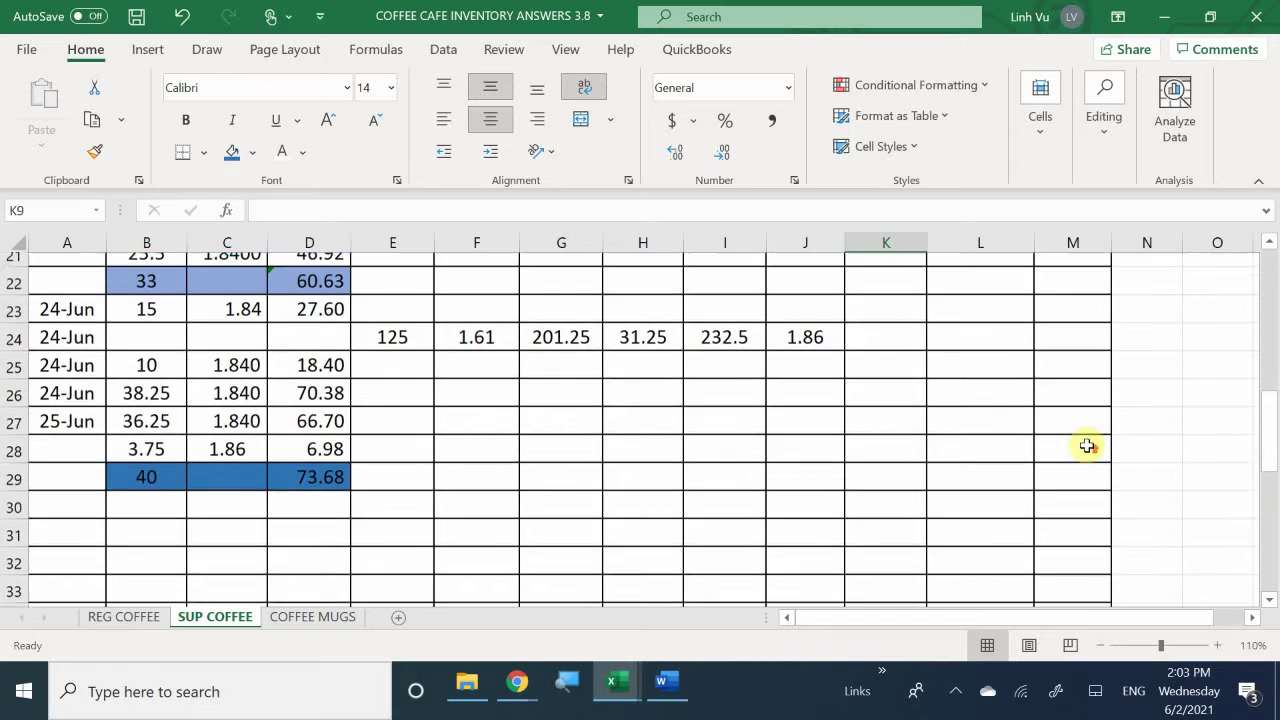
{"action": "scroll", "coordinate": [1087, 446], "scroll_direction": "up", "scroll_amount": 7}
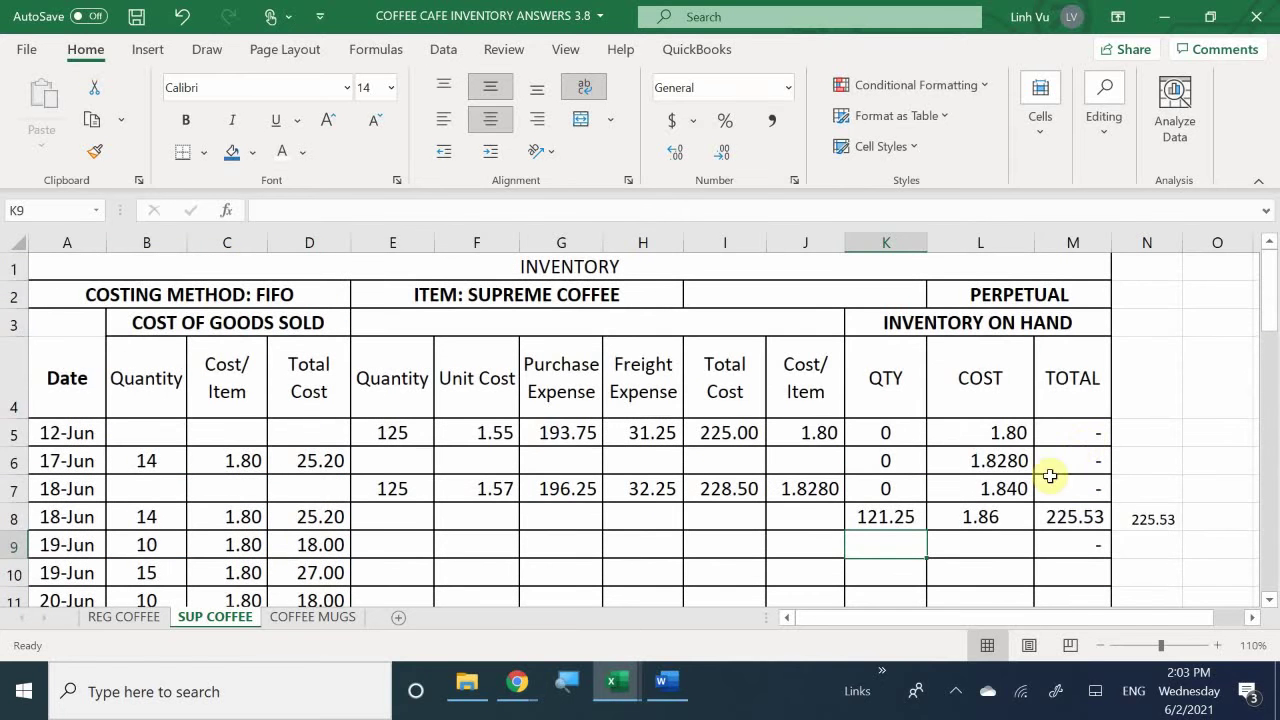
{"action": "left_click", "coordinate": [1088, 520]}
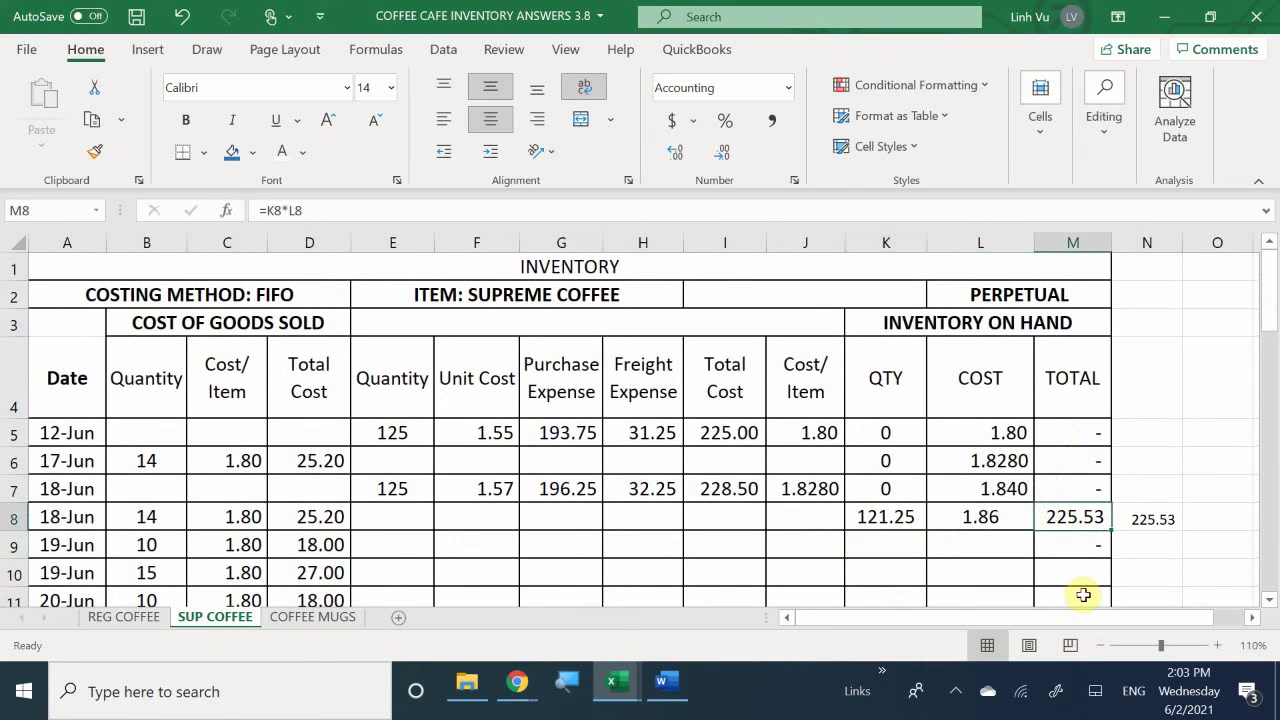
{"action": "left_click", "coordinate": [1156, 481]}
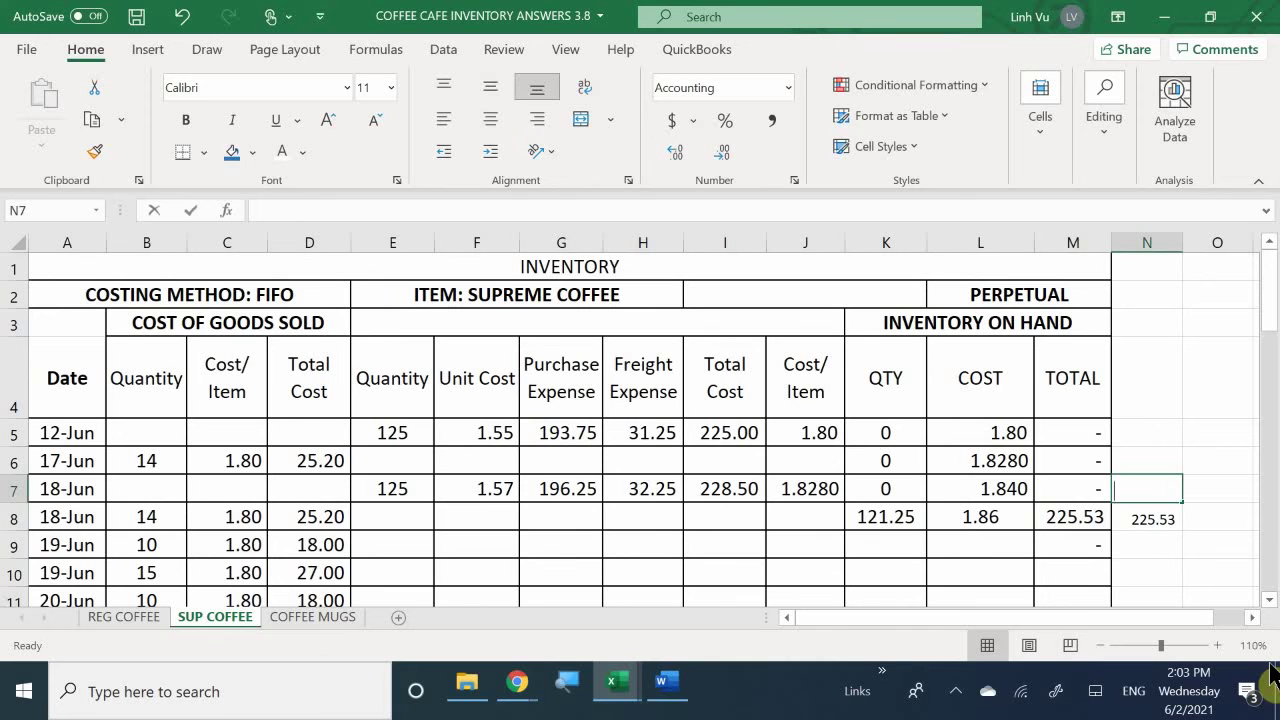
{"action": "type", "text": "9.68"}
{"action": "key", "text": "Return"}
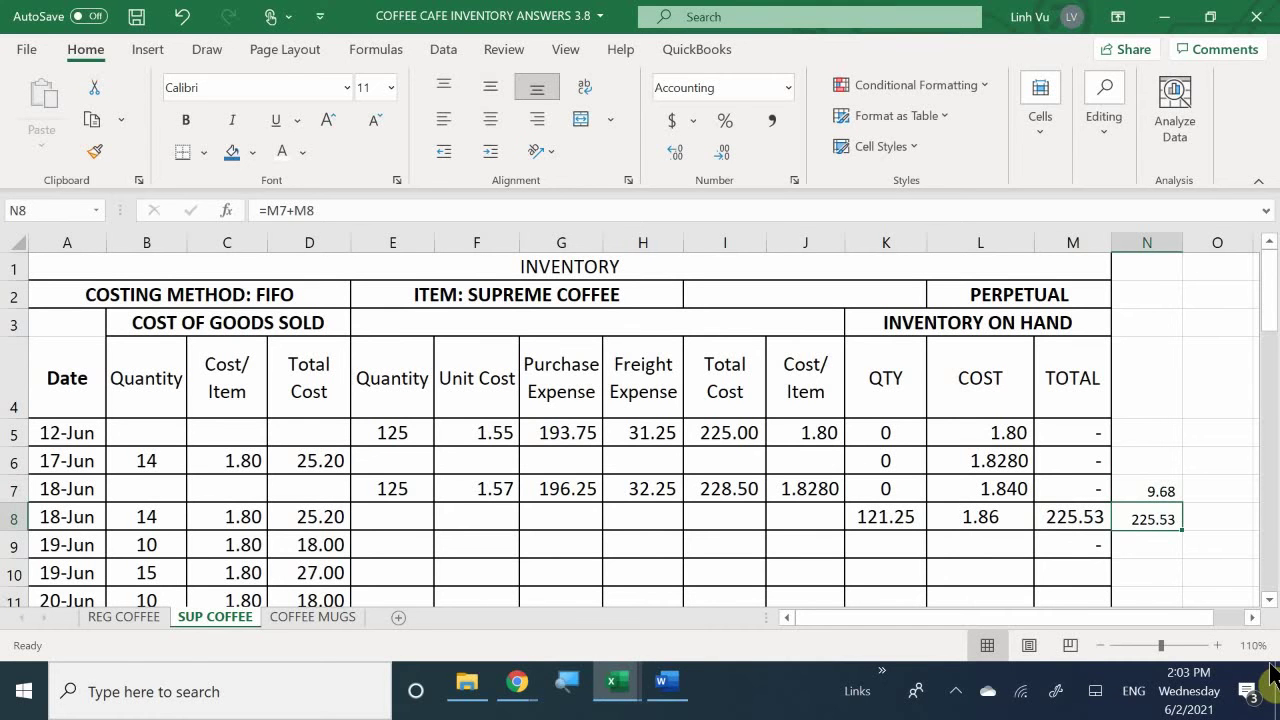
Enter the formula =N7+N8 in N9 to check the inventory value.
{"action": "key", "text": "Return"}
{"action": "type", "text": "="}
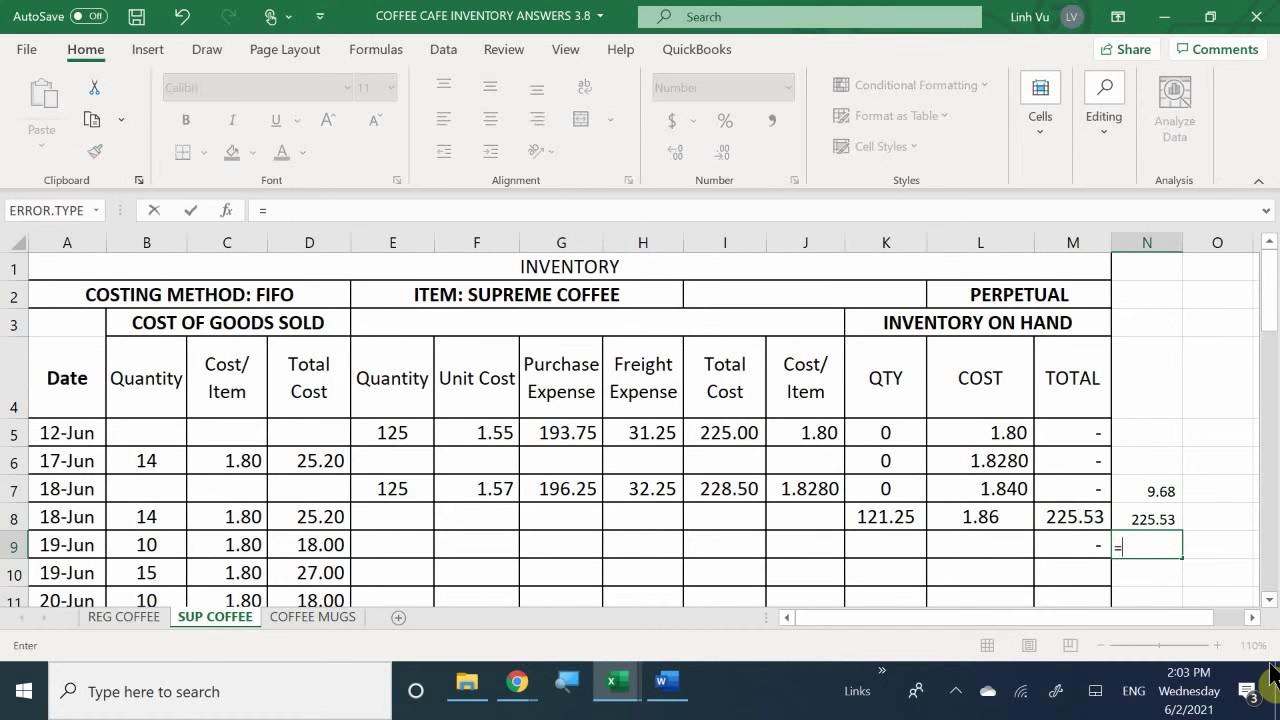
{"action": "key", "text": "Up"}
{"action": "key", "text": "Up"}
{"action": "type", "text": "+"}
{"action": "key", "text": "Up"}
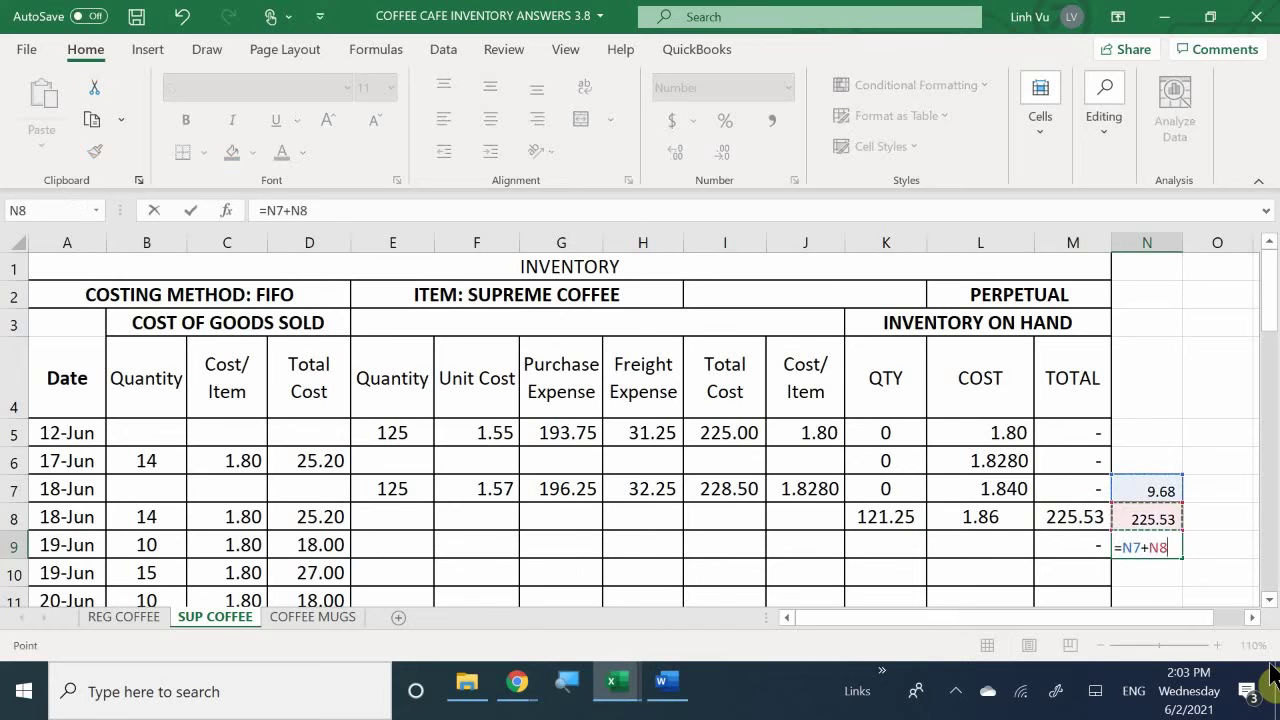
{"action": "key", "text": "Return"}
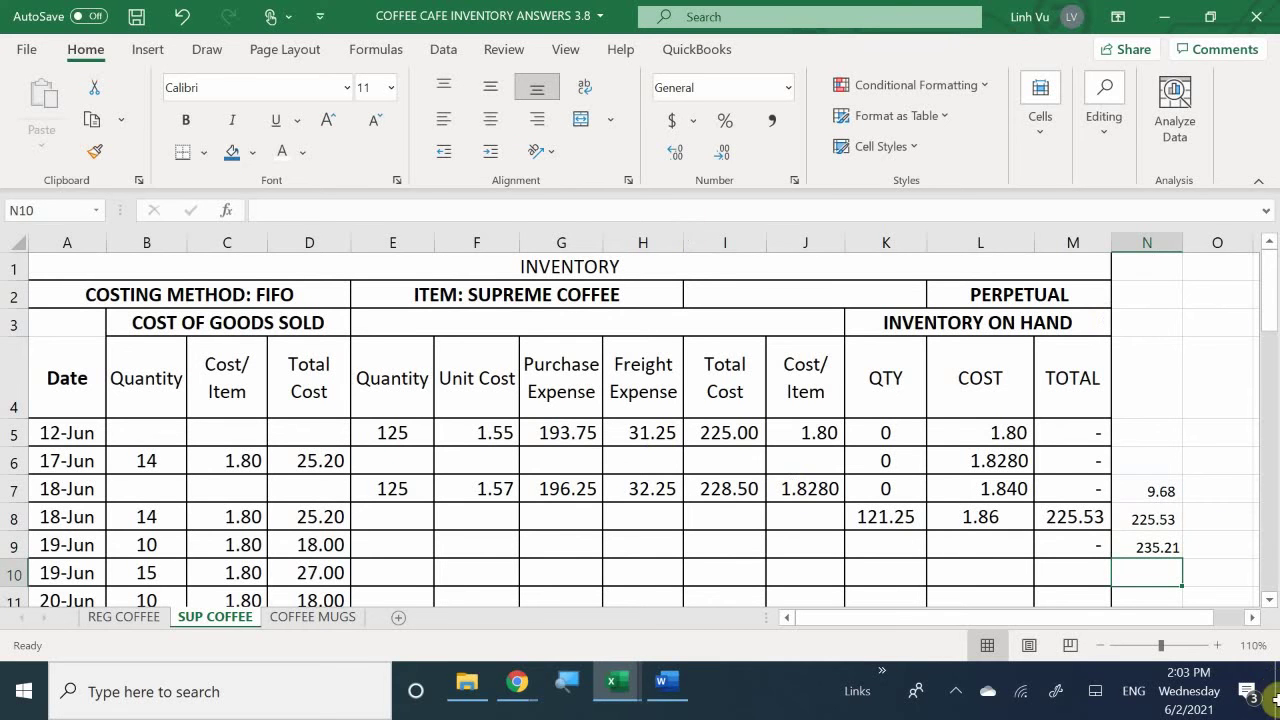
Compare the check sum with the 24-Jun purchase row and clear cell N9.
{"action": "scroll", "coordinate": [932, 514], "scroll_direction": "down", "scroll_amount": 3}
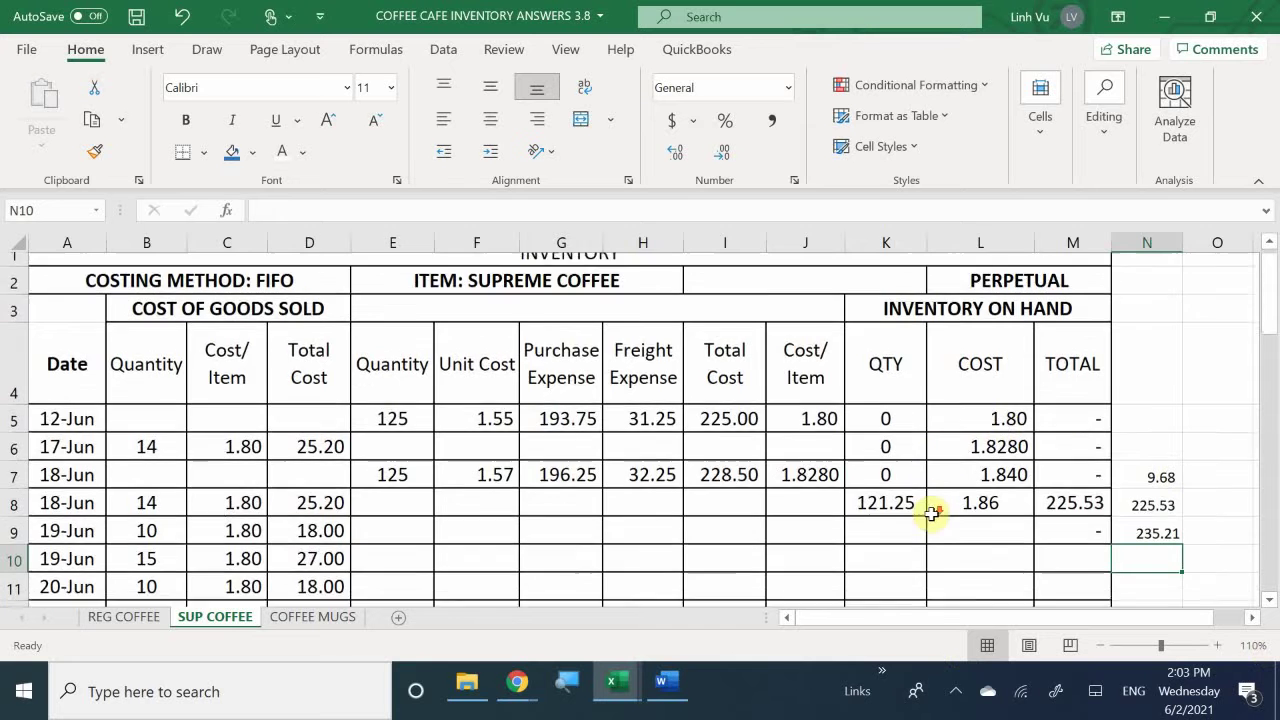
{"action": "scroll", "coordinate": [932, 514], "scroll_direction": "down", "scroll_amount": 3}
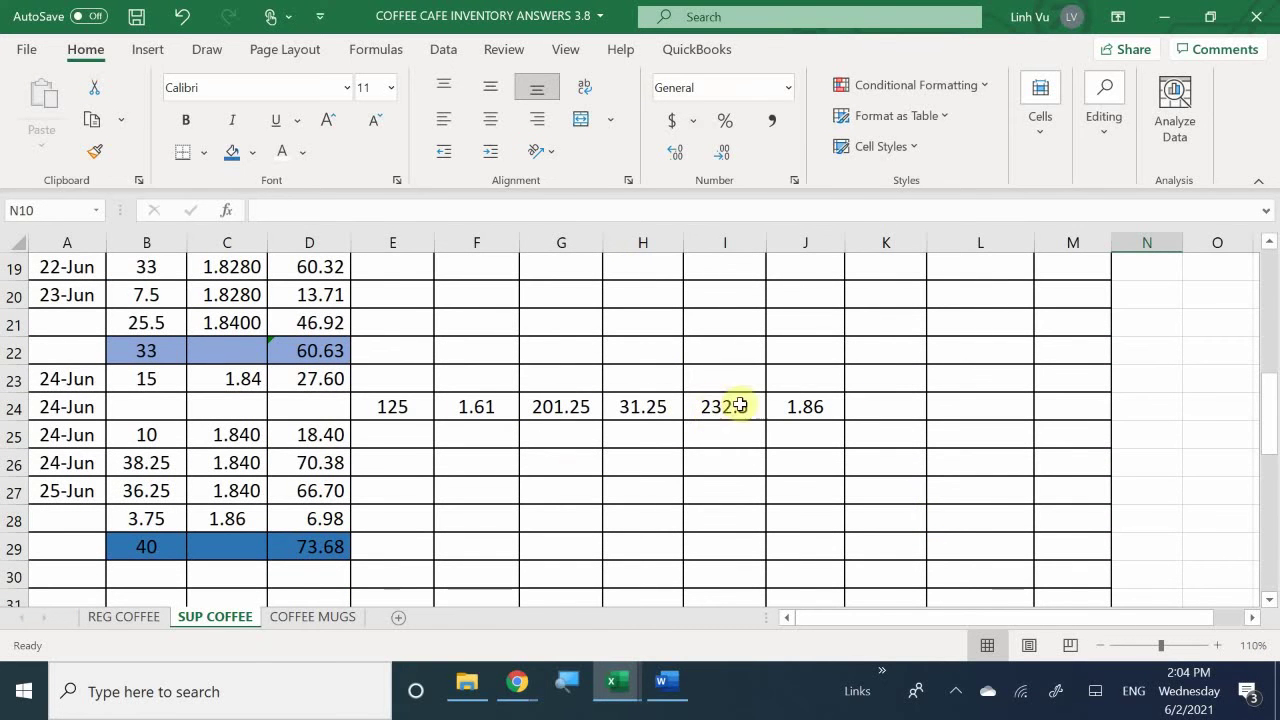
{"action": "scroll", "coordinate": [1048, 383], "scroll_direction": "up", "scroll_amount": 6}
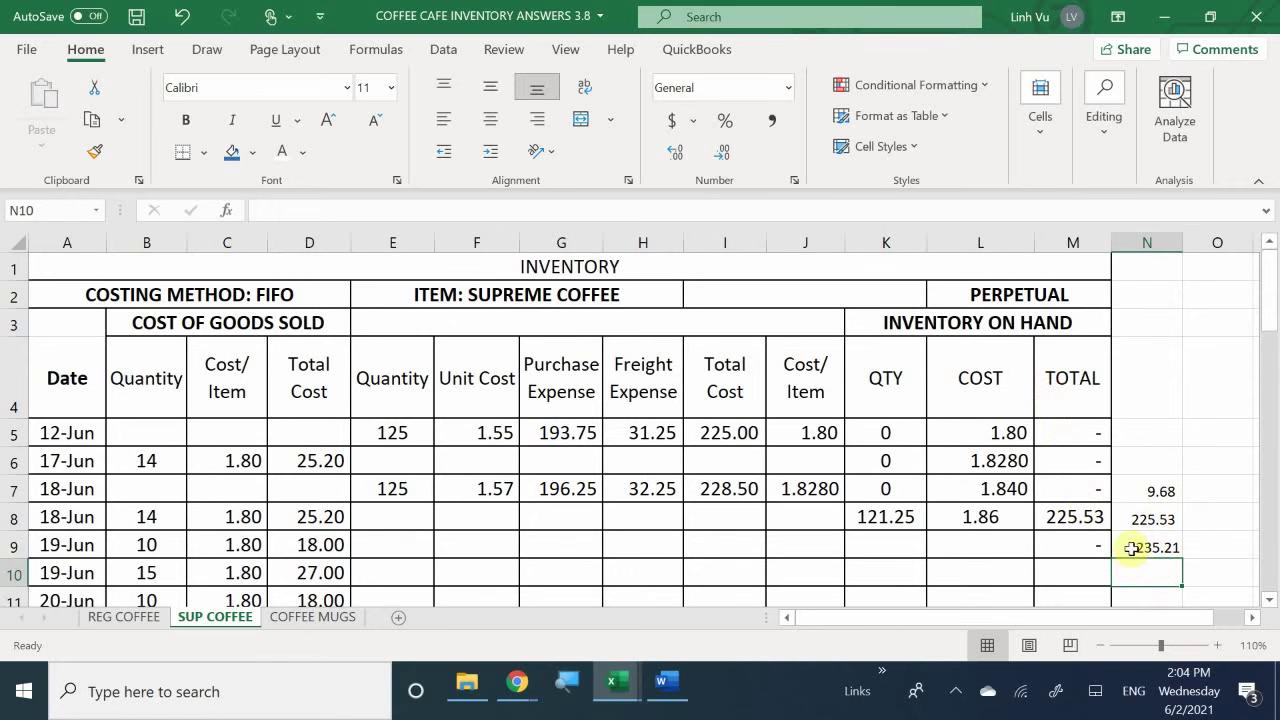
{"action": "left_click", "coordinate": [1138, 545]}
{"action": "type", "text": "="}
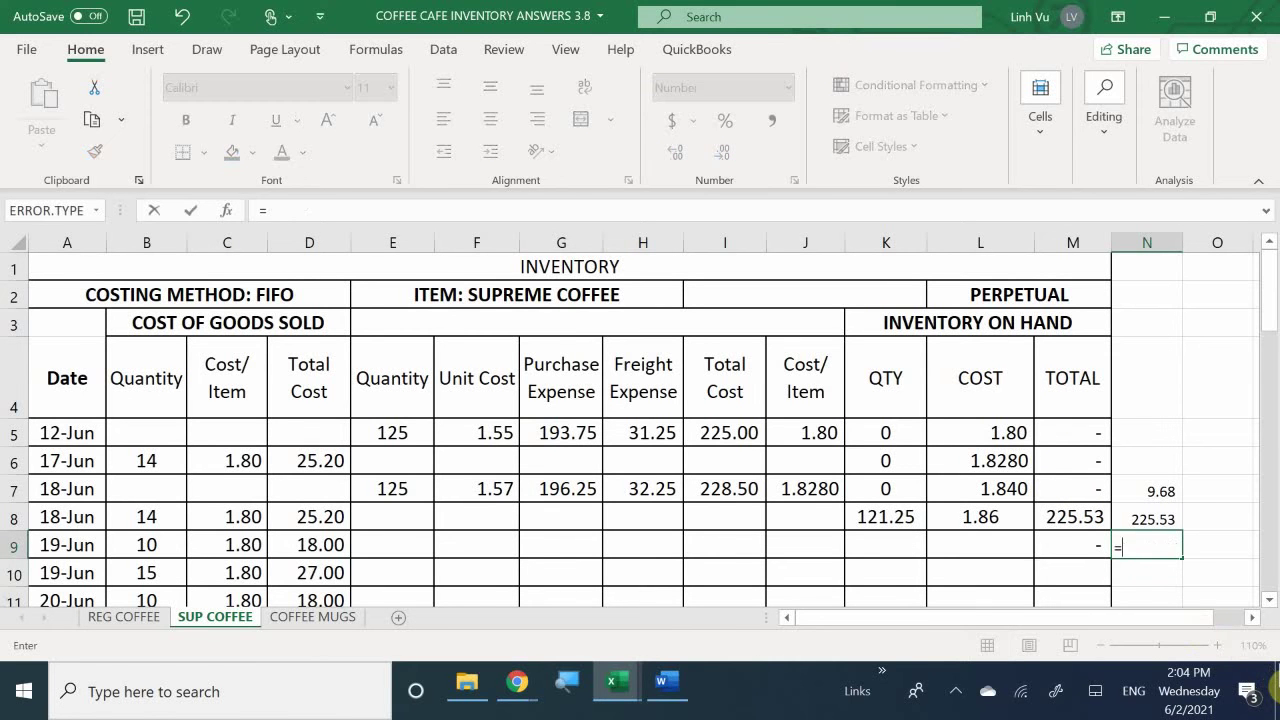
{"action": "key", "text": "Escape"}
{"action": "key", "text": "Delete"}
{"action": "key", "text": "Down"}
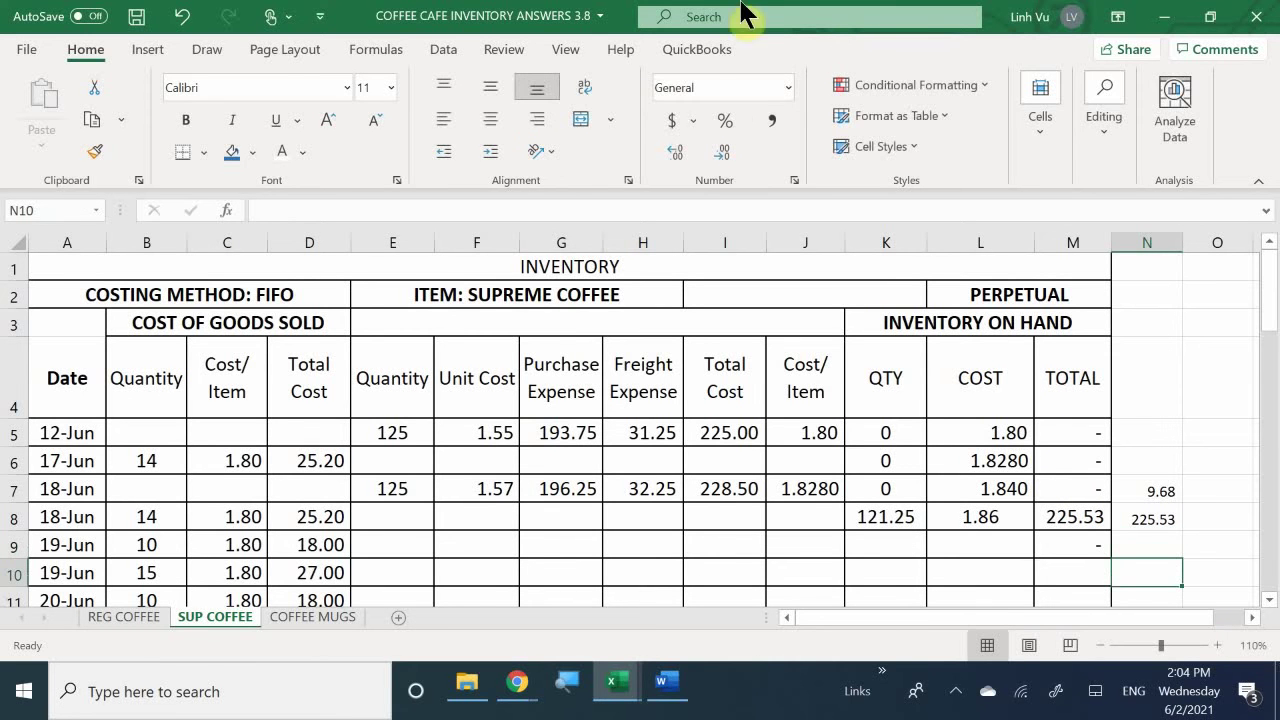
Change the check amount in N7 to 6.98, the cost of the 3.75 units sold at 1.86.
{"action": "scroll", "coordinate": [258, 563], "scroll_direction": "down", "scroll_amount": 7}
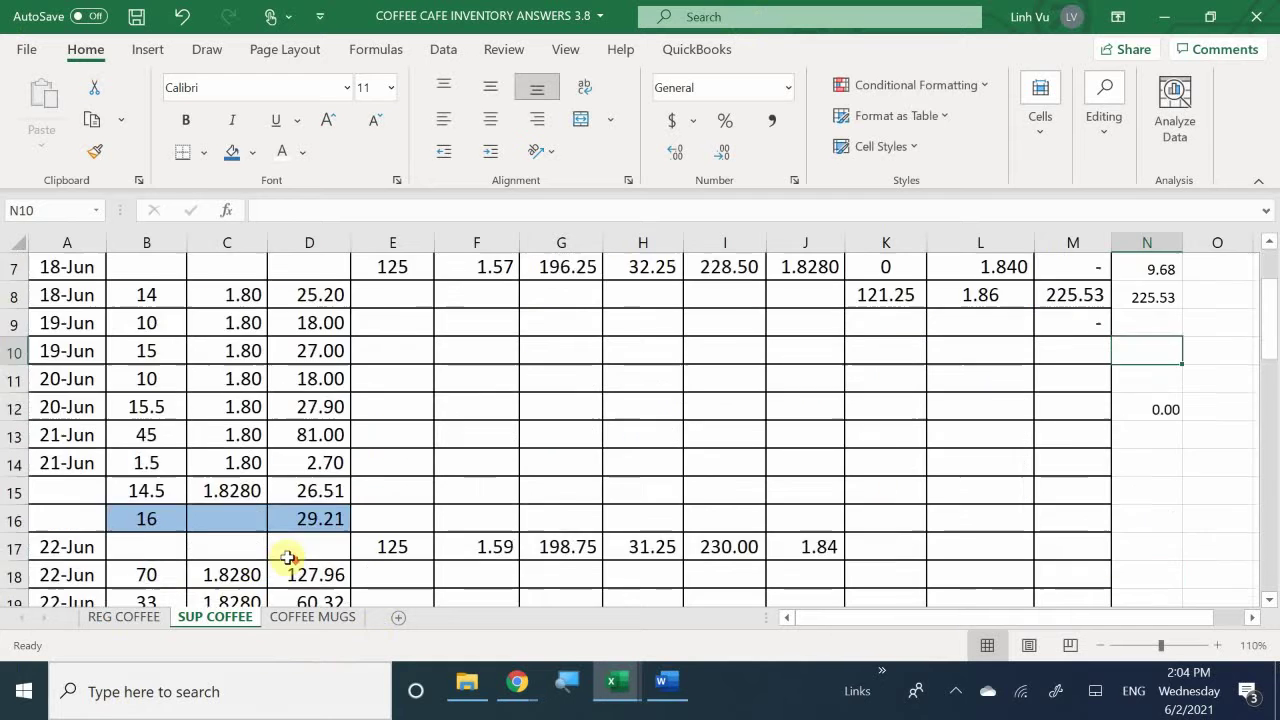
{"action": "scroll", "coordinate": [923, 509], "scroll_direction": "up", "scroll_amount": 6}
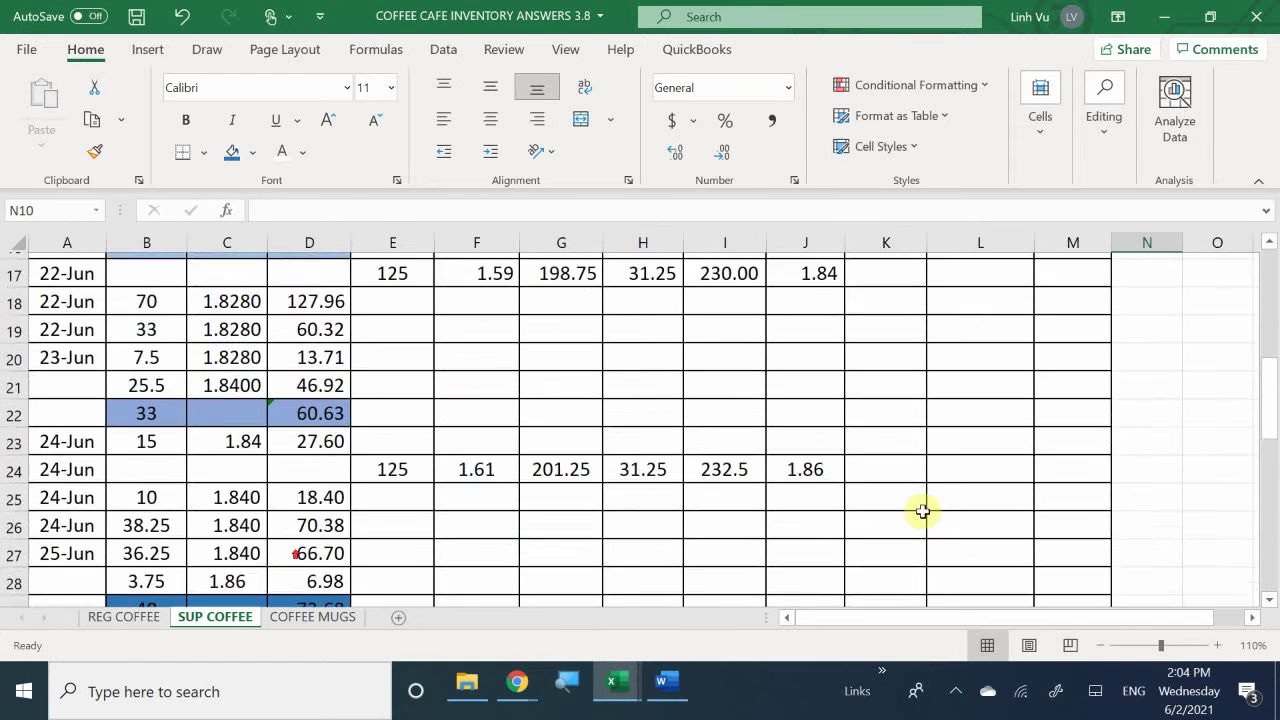
{"action": "left_click", "coordinate": [1155, 406]}
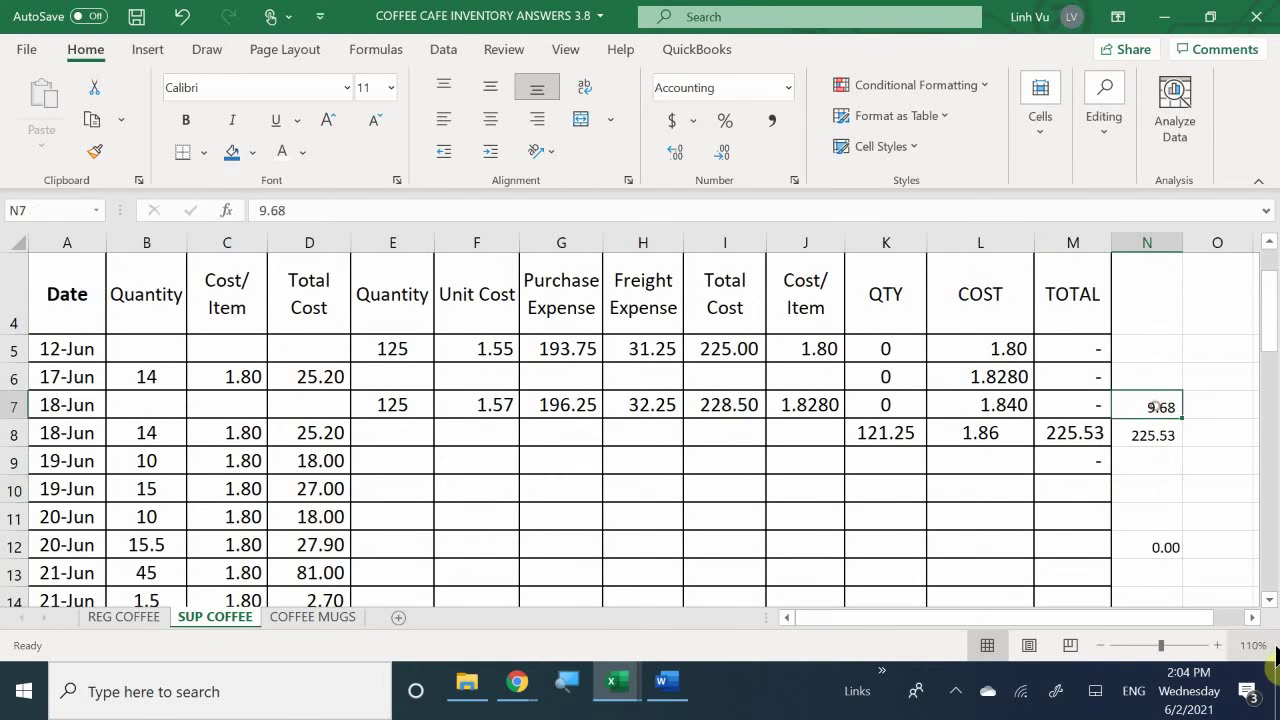
{"action": "type", "text": "6.98"}
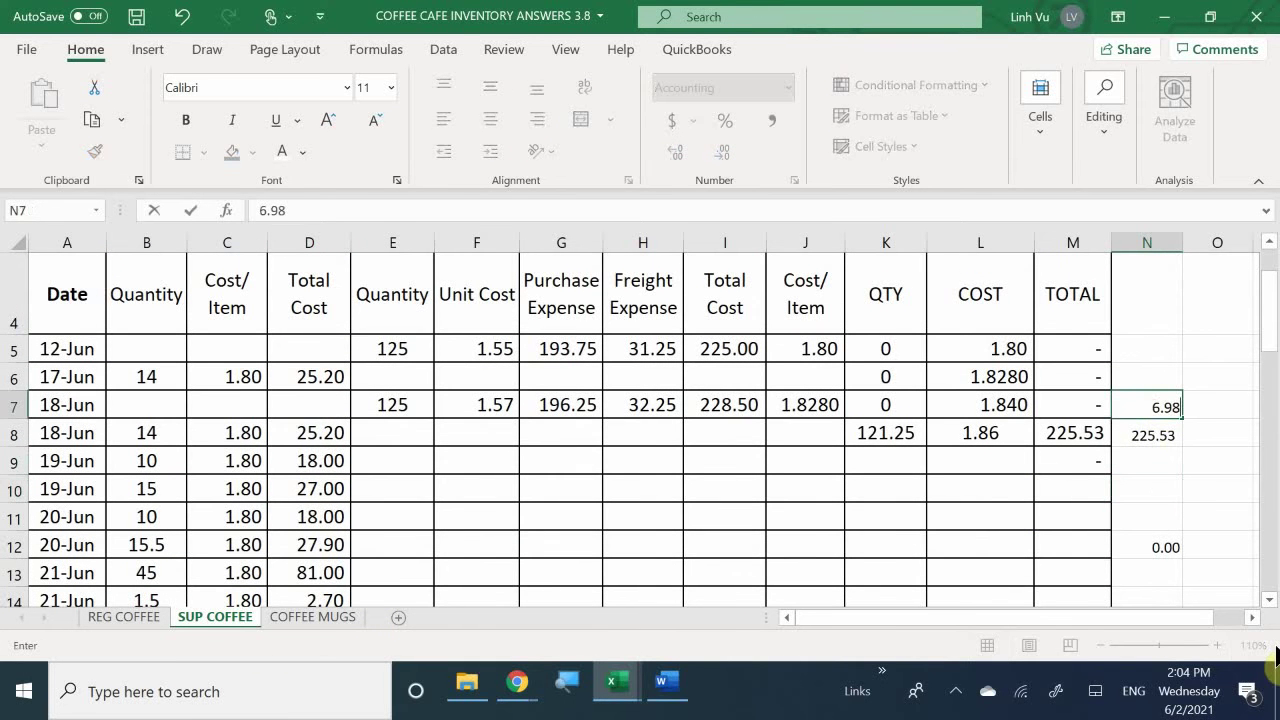
{"action": "key", "text": "Return"}
Sum the cost sold and the remaining inventory value in N9 with =N7+N8.
{"action": "key", "text": "Return"}
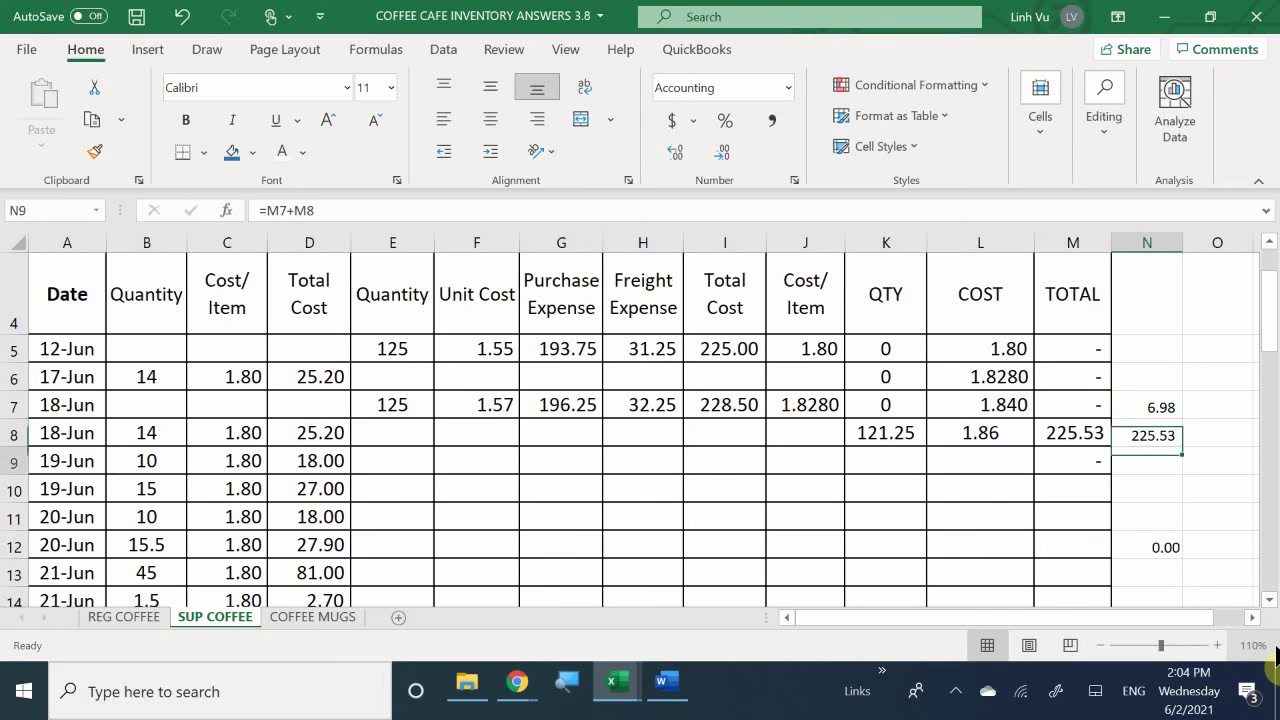
{"action": "type", "text": "="}
{"action": "key", "text": "Up"}
{"action": "key", "text": "Up"}
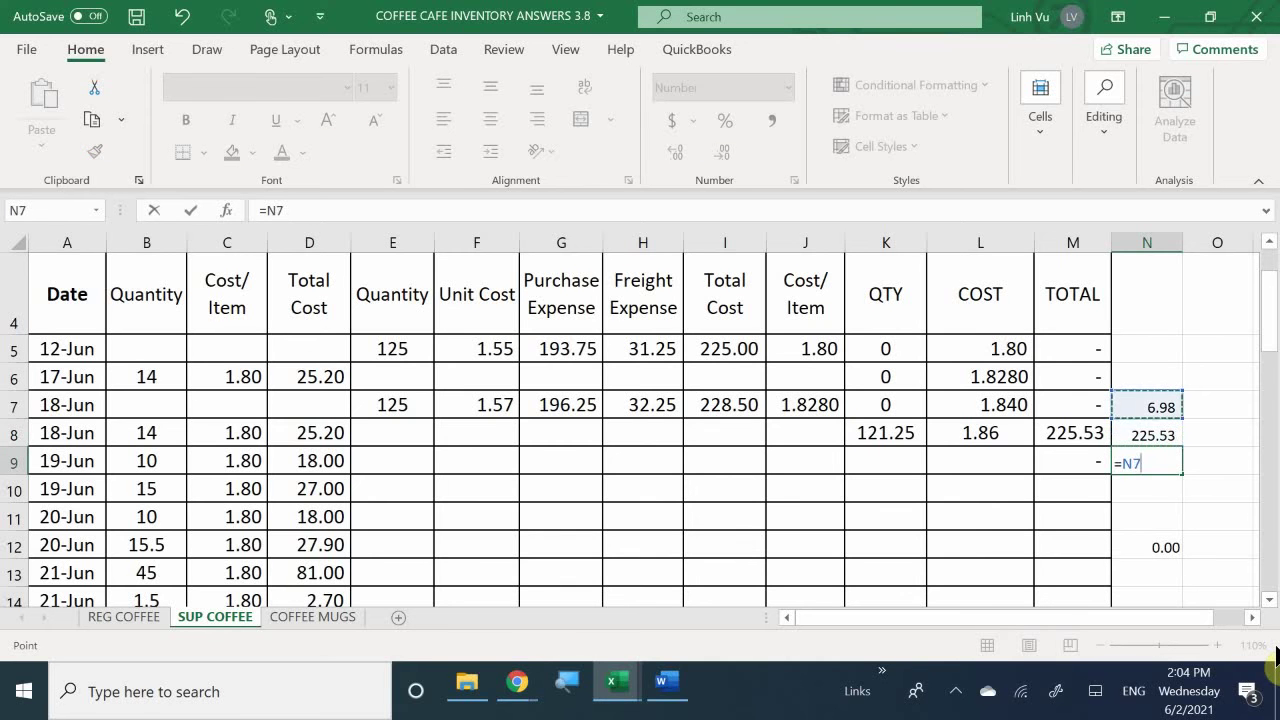
{"action": "type", "text": "+"}
{"action": "key", "text": "Up"}
{"action": "key", "text": "Return"}
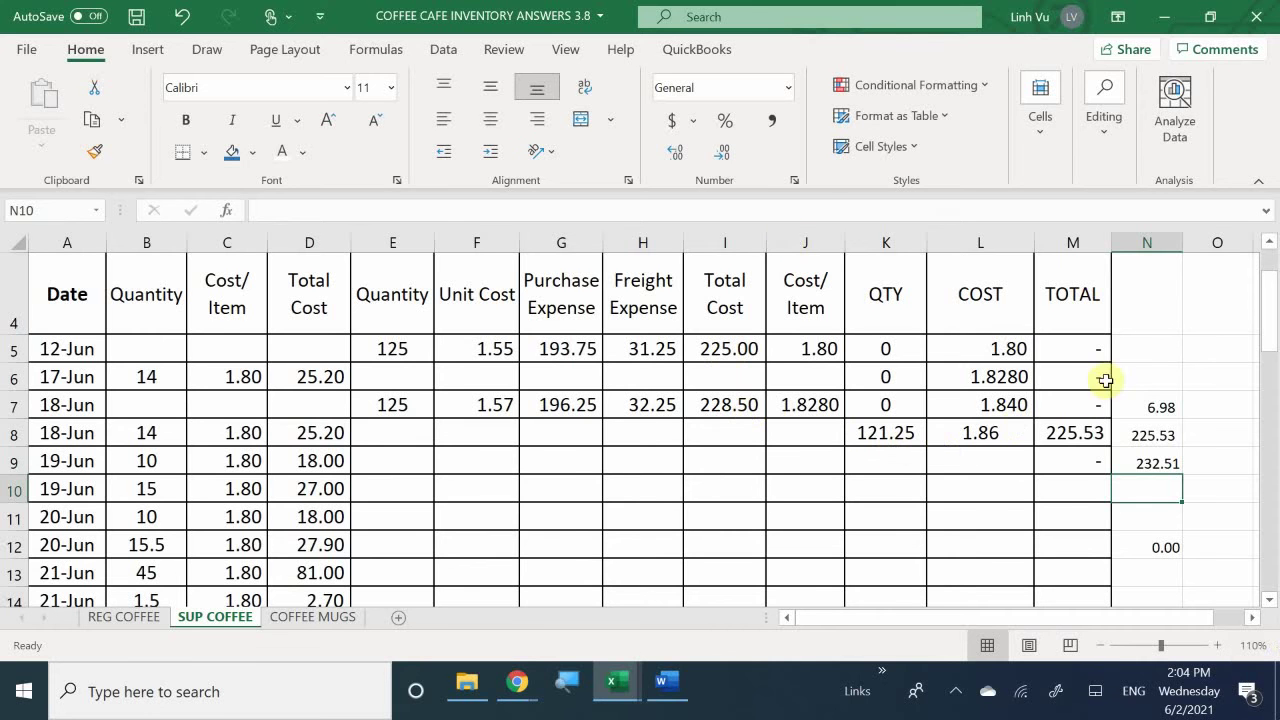
Widen the inventory TOTAL column and display the total in M8 with six decimal places.
{"action": "left_click", "coordinate": [1062, 444]}
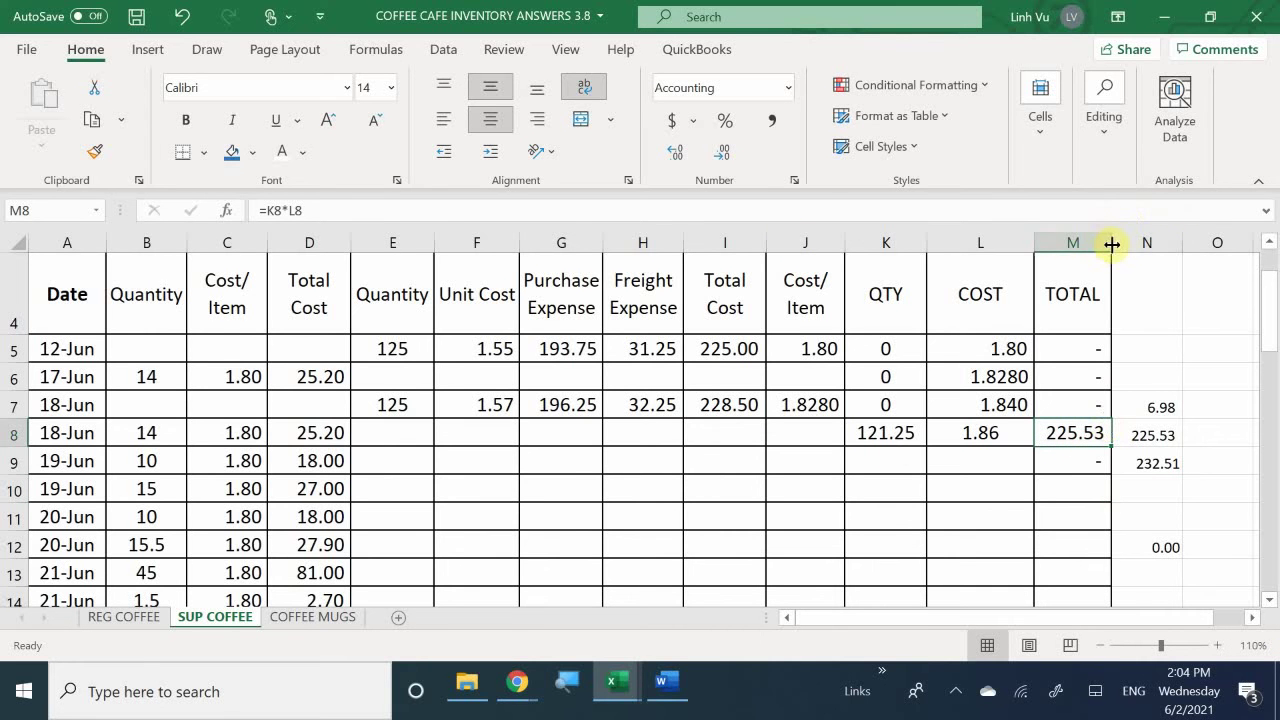
{"action": "left_click_drag", "start_coordinate": [1113, 244], "coordinate": [1177, 244]}
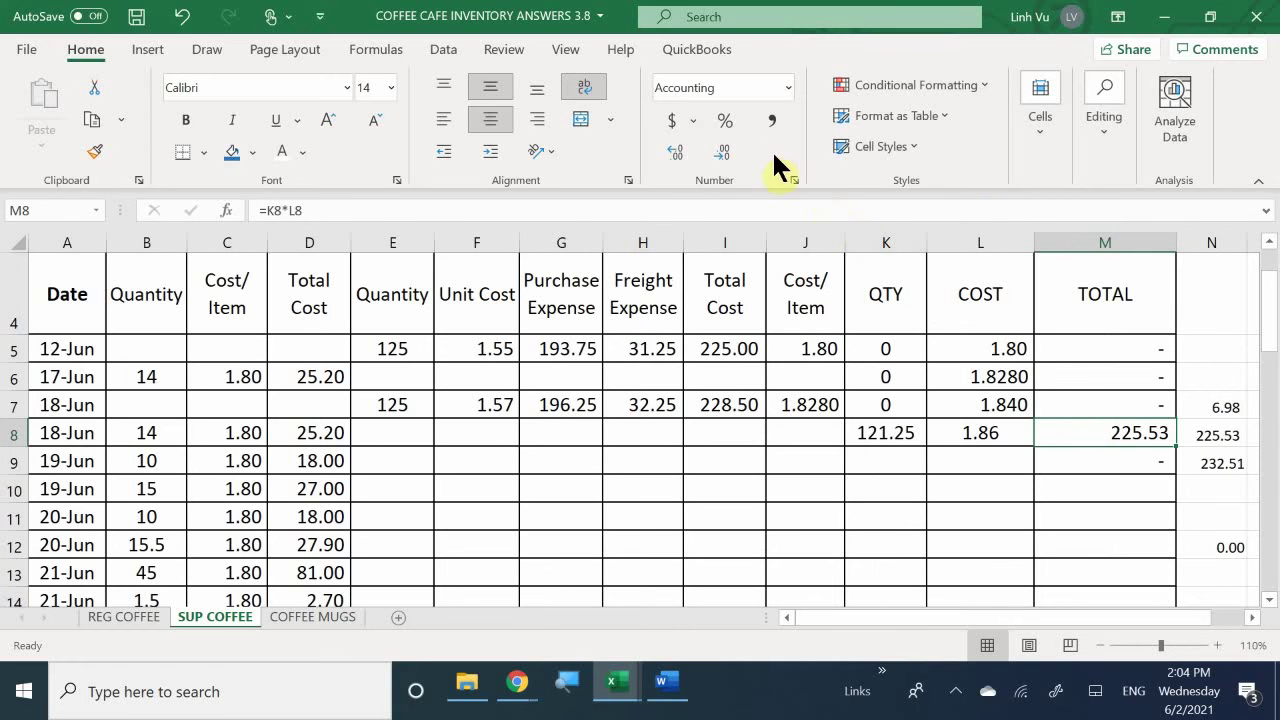
{"action": "left_click", "coordinate": [674, 152]}
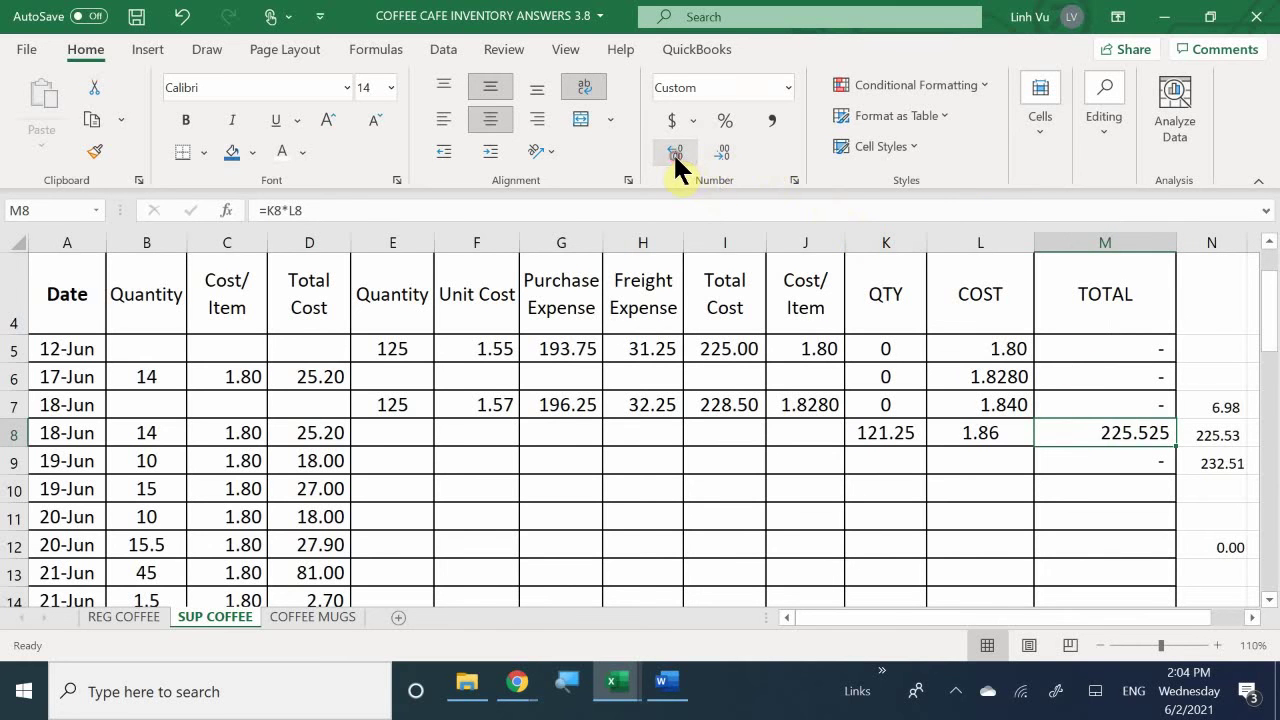
{"action": "left_click", "coordinate": [673, 152]}
{"action": "left_click", "coordinate": [673, 152]}
{"action": "left_click", "coordinate": [673, 152]}
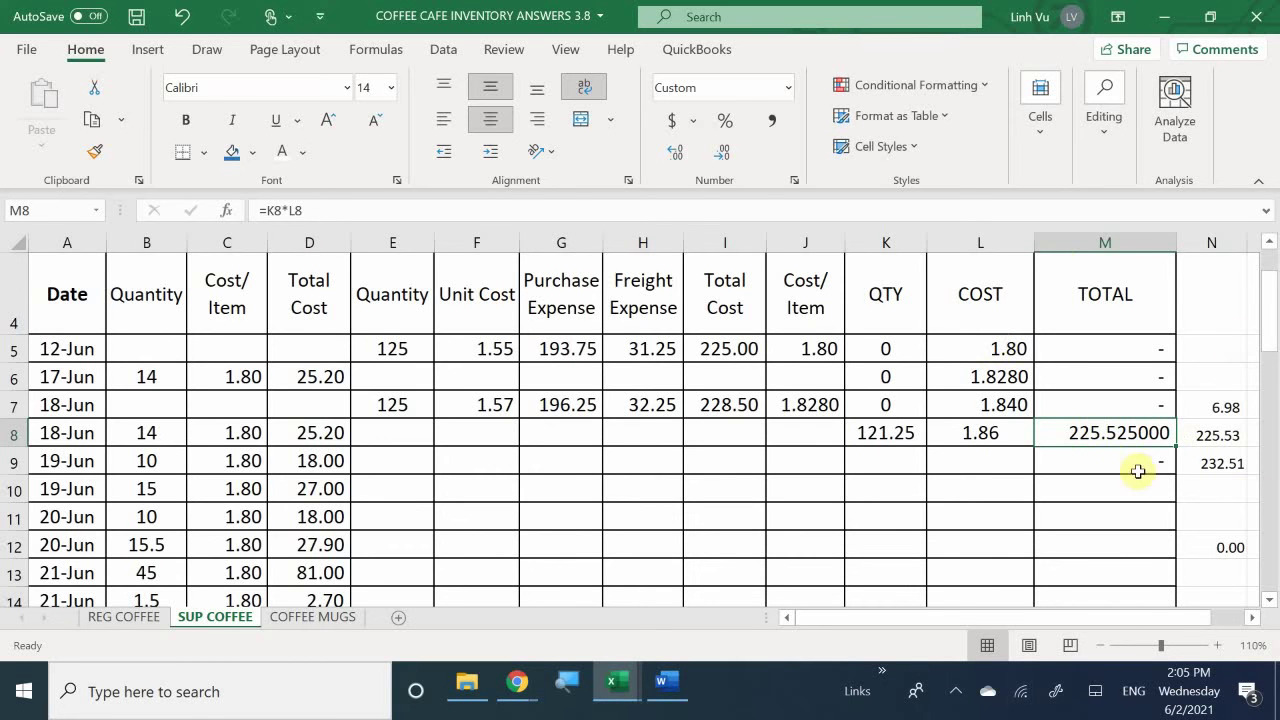
Replace the formula in N8 with the fixed inventory value 225.52.
{"action": "left_click", "coordinate": [1205, 434]}
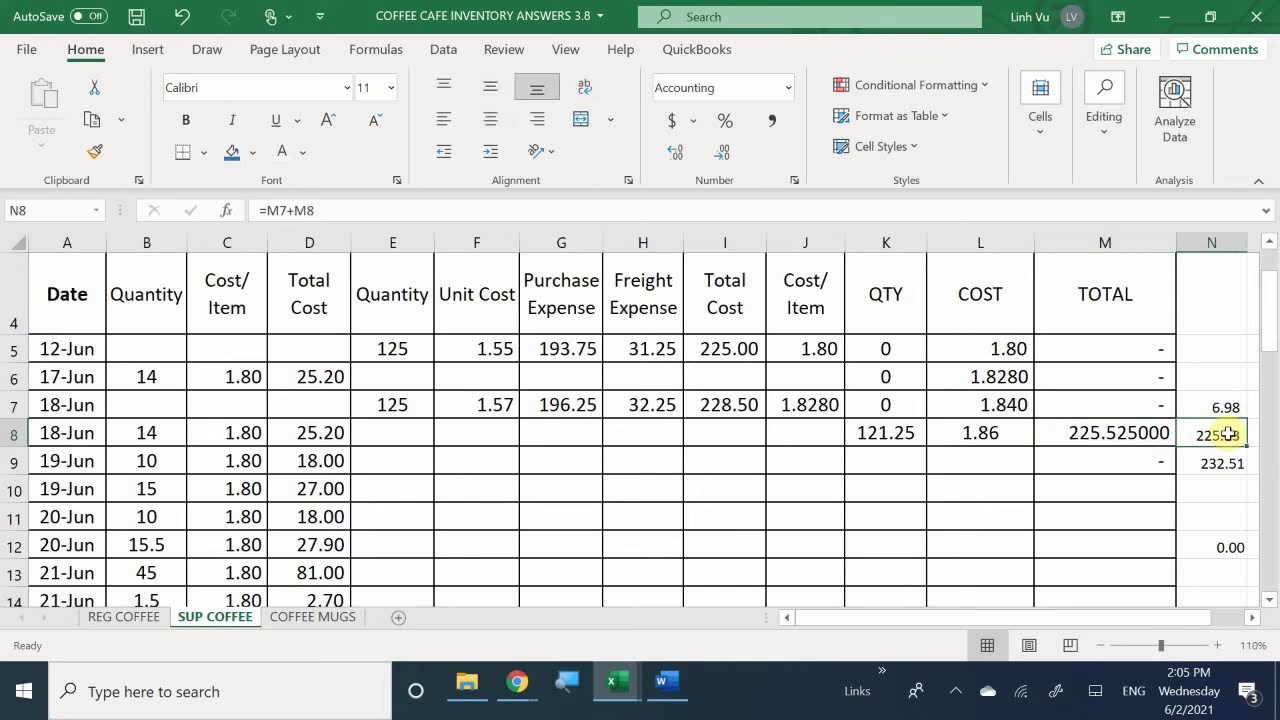
{"action": "key", "text": "Right"}
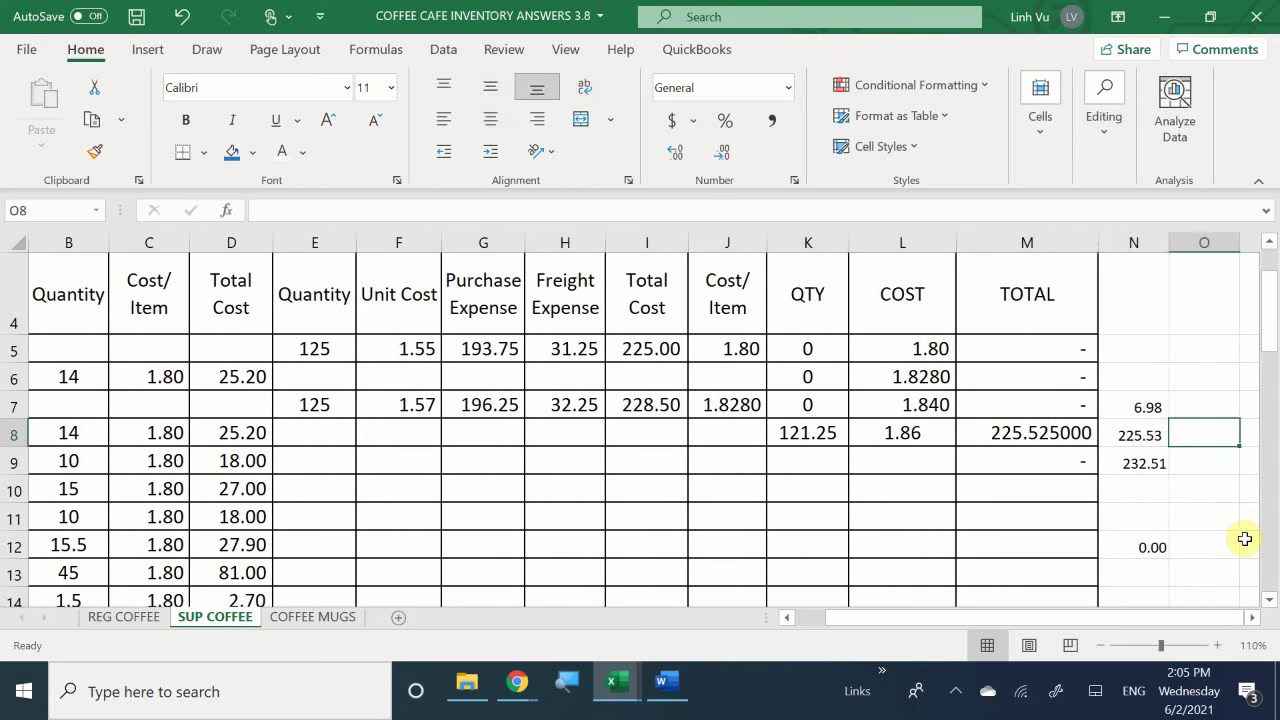
{"action": "key", "text": "Left"}
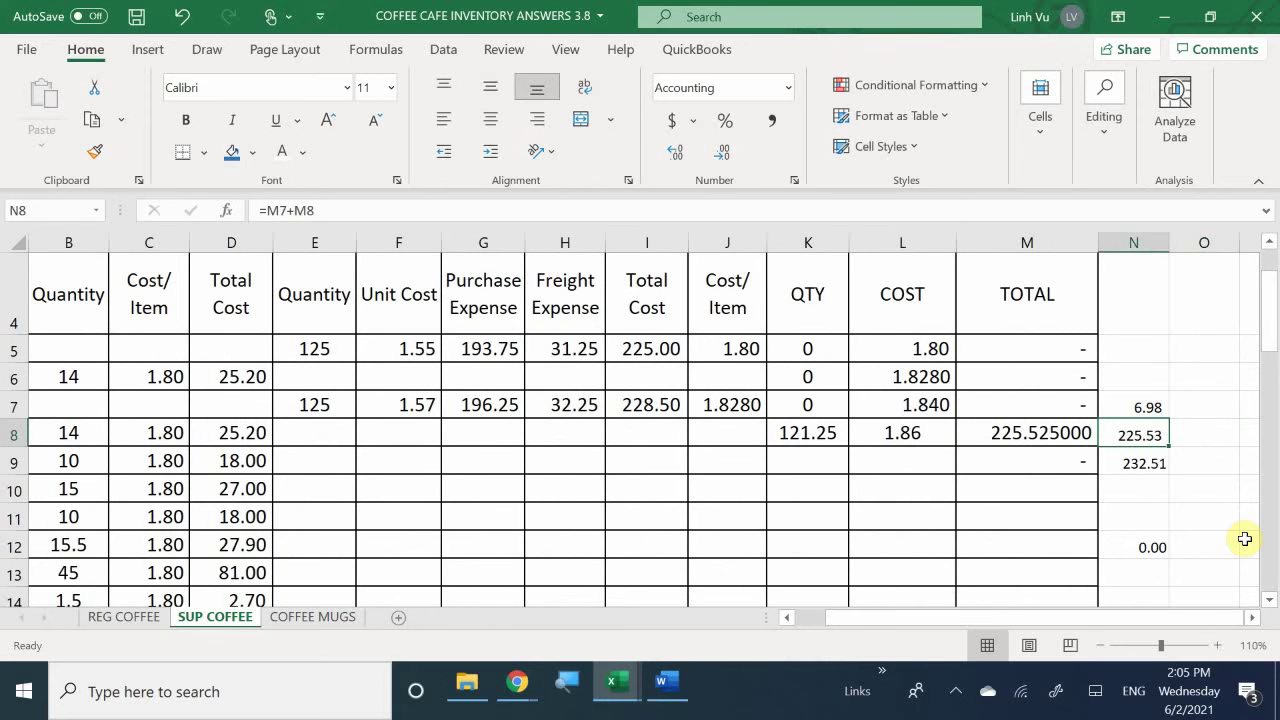
{"action": "type", "text": "225."}
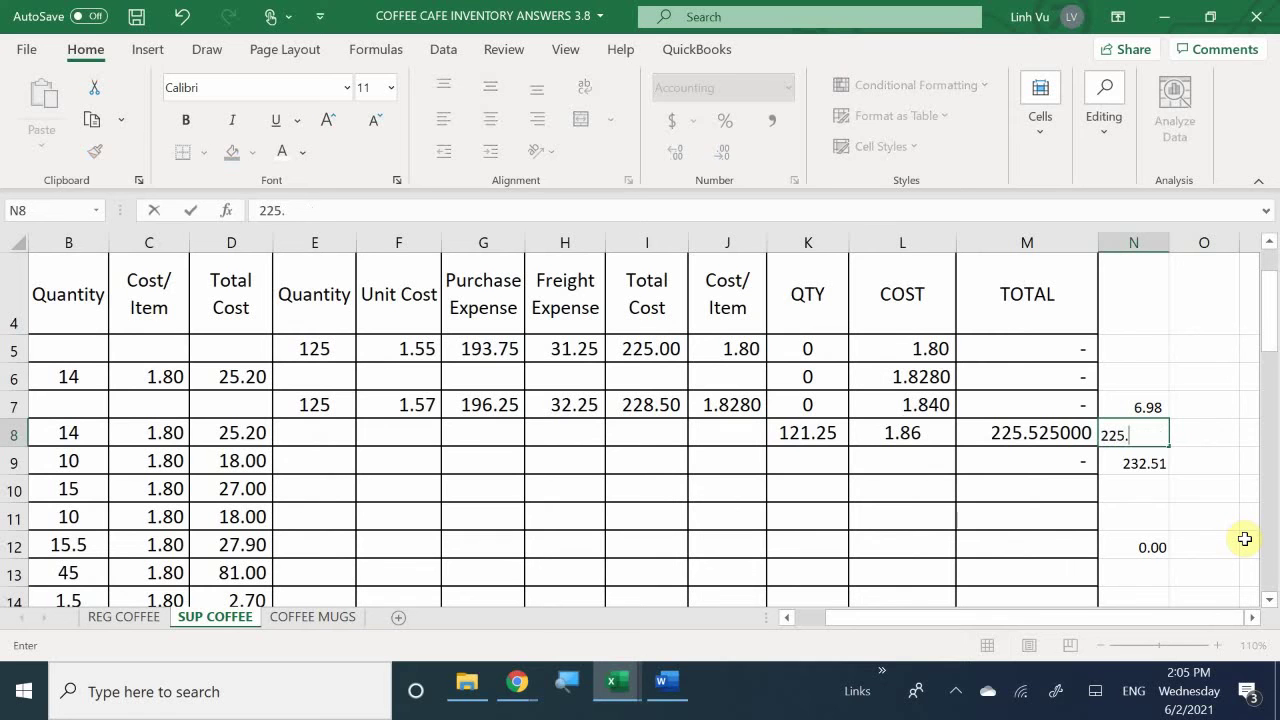
{"action": "type", "text": "52"}
{"action": "key", "text": "Return"}
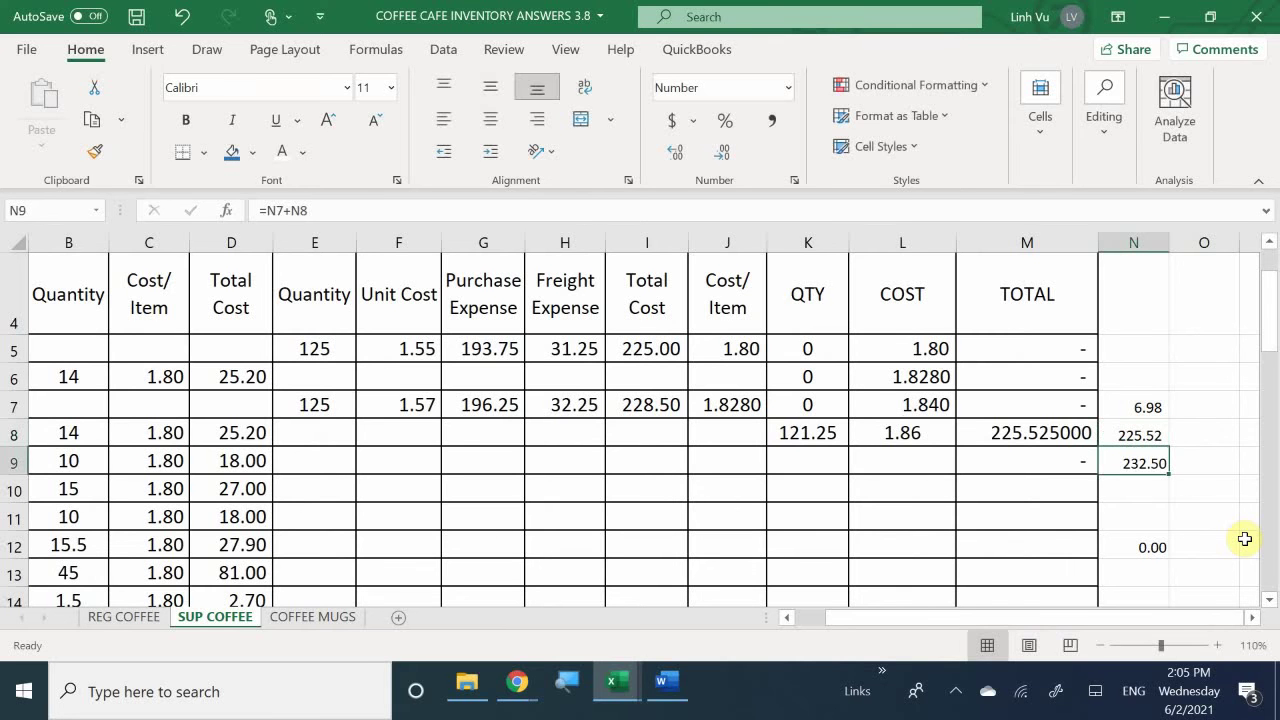
Re-enter the check sum =N7+N8 in N9.
{"action": "key", "text": "BackSpace"}
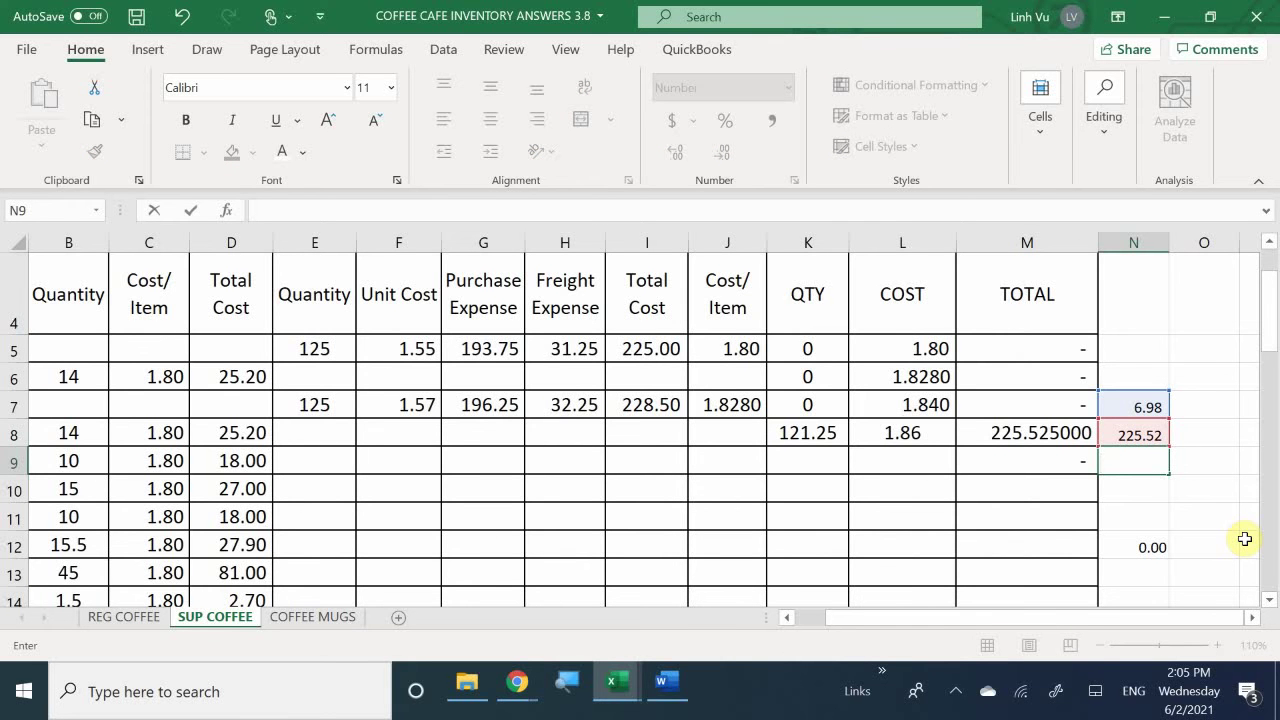
{"action": "type", "text": "="}
{"action": "key", "text": "Up"}
{"action": "key", "text": "Up"}
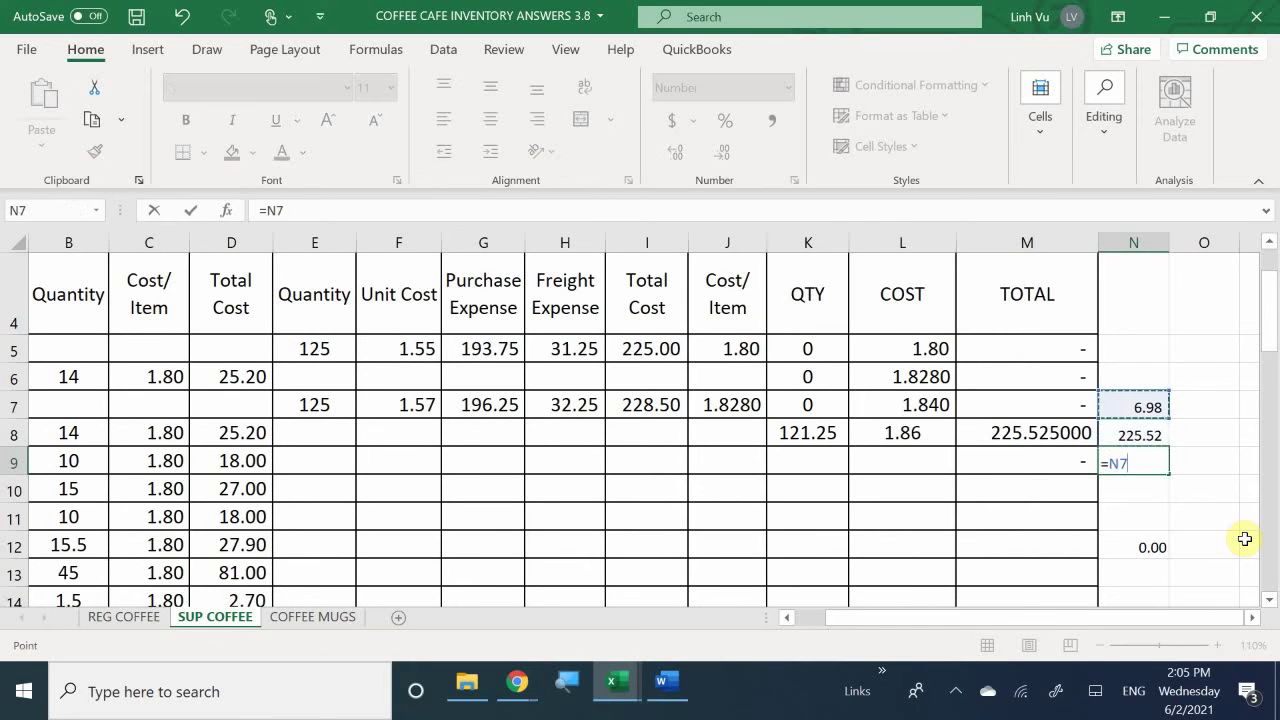
{"action": "type", "text": "+"}
{"action": "key", "text": "Up"}
{"action": "key", "text": "Return"}
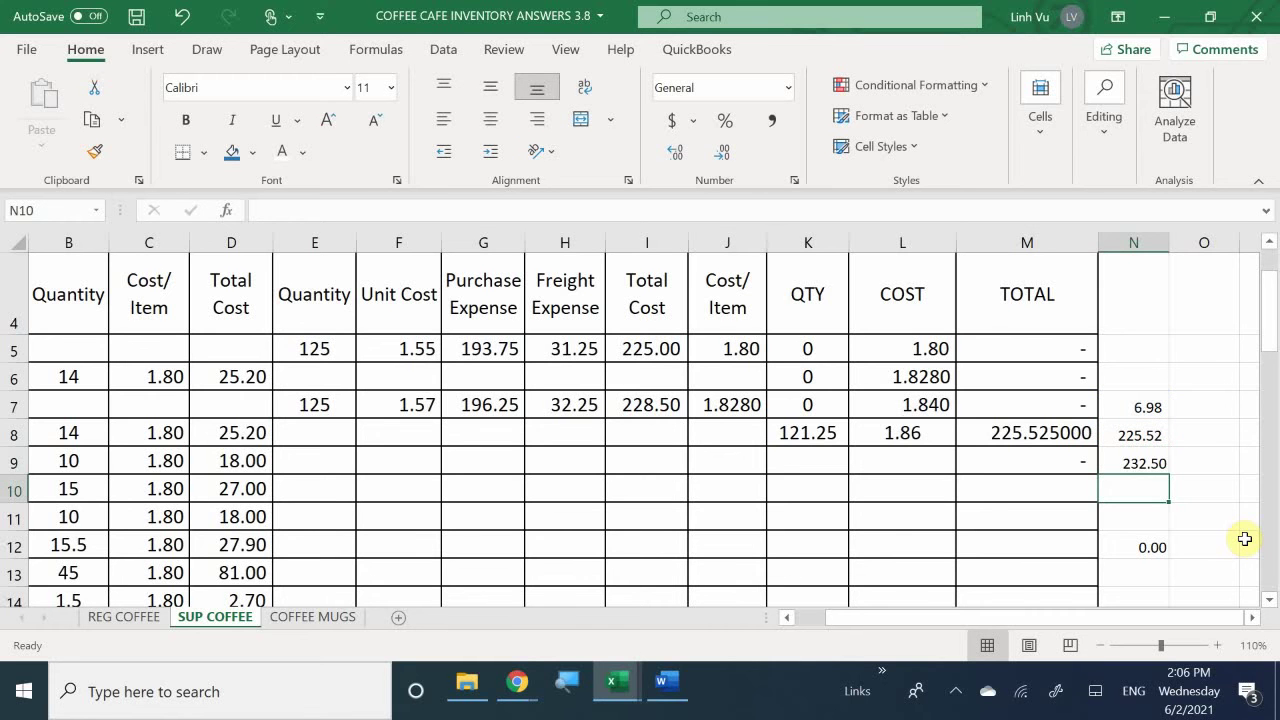
Clear the check sum in N9 and the cost amount in N7, keeping the value in N8.
{"action": "key", "text": "Up"}
{"action": "key", "text": "Delete"}
{"action": "key", "text": "shift+Up"}
{"action": "key", "text": "shift+Up"}
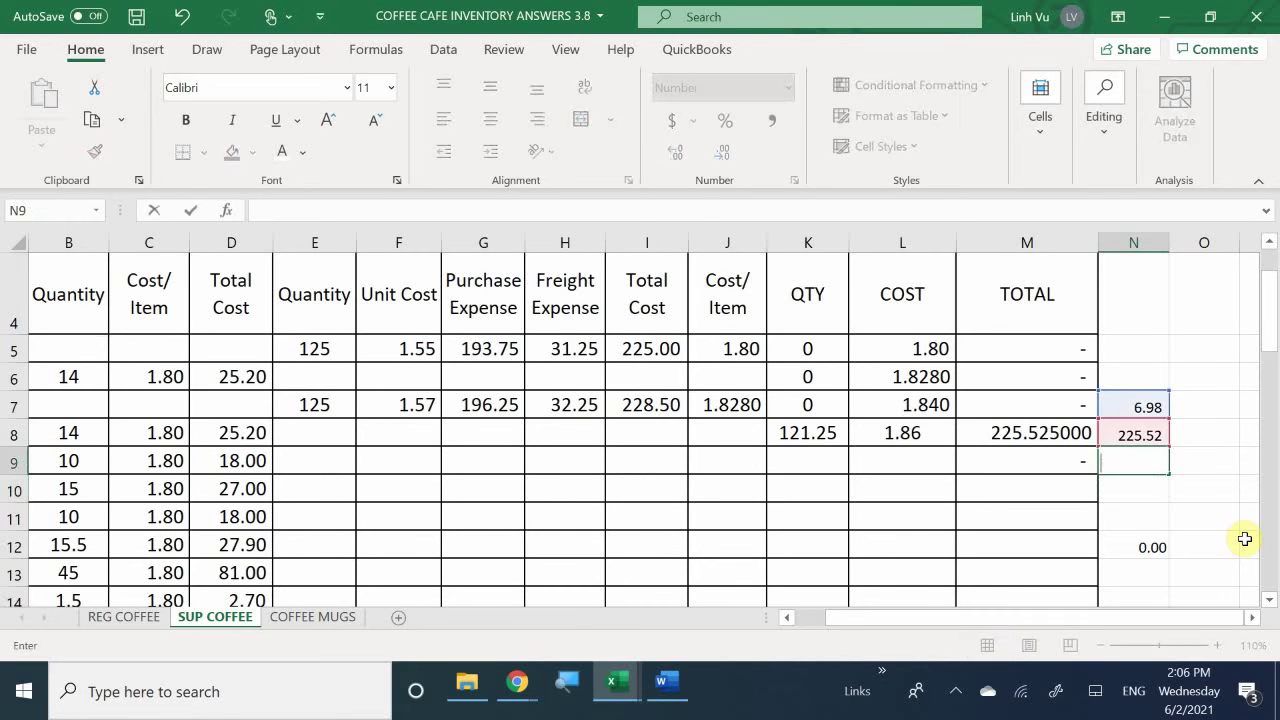
{"action": "key", "text": "Up"}
{"action": "key", "text": "Up"}
{"action": "key", "text": "Delete"}
{"action": "key", "text": "Down"}
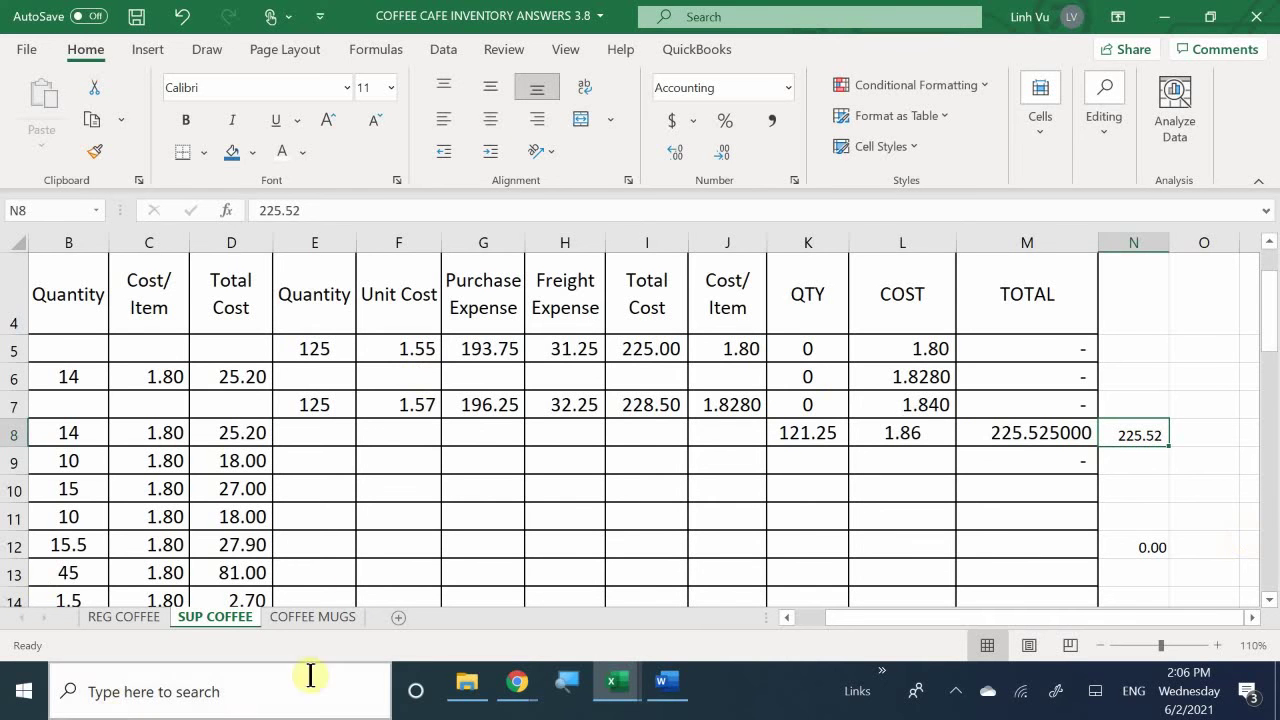
{"action": "scroll", "coordinate": [302, 500], "scroll_direction": "down", "scroll_amount": 1}
{"action": "scroll", "coordinate": [302, 500], "scroll_direction": "down", "scroll_amount": 4}
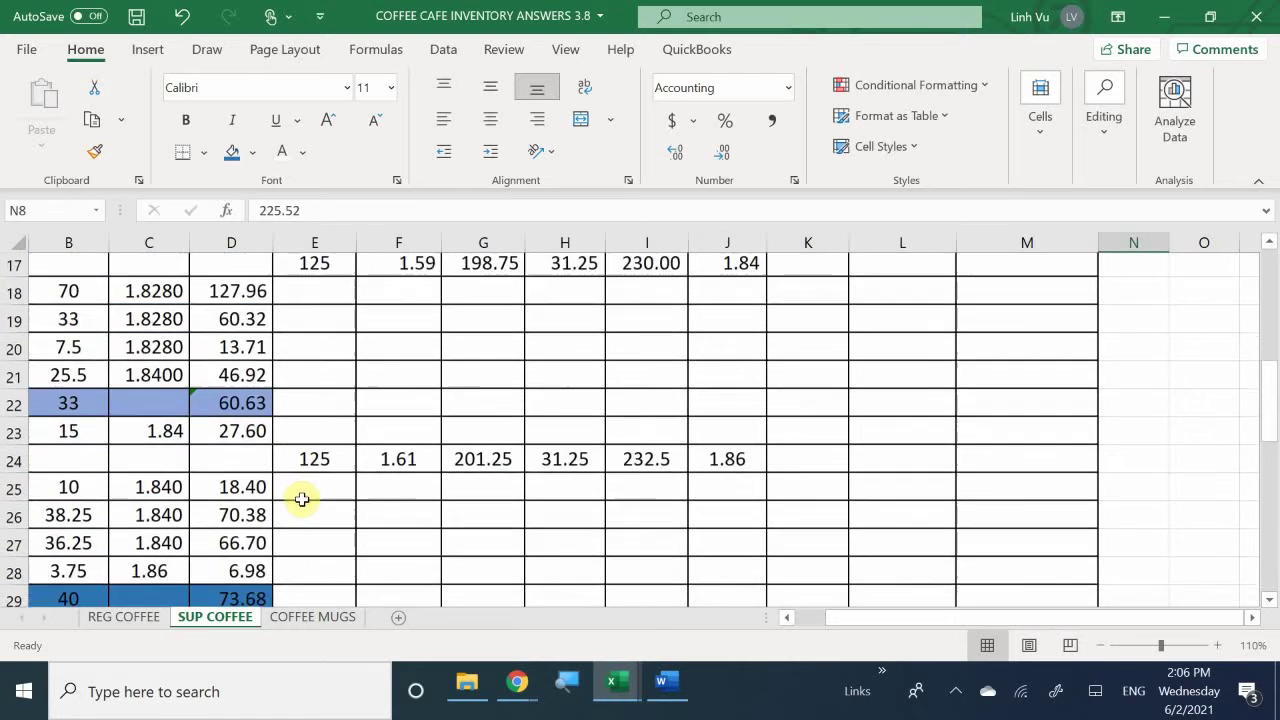
{"action": "scroll", "coordinate": [270, 526], "scroll_direction": "down", "scroll_amount": 1}
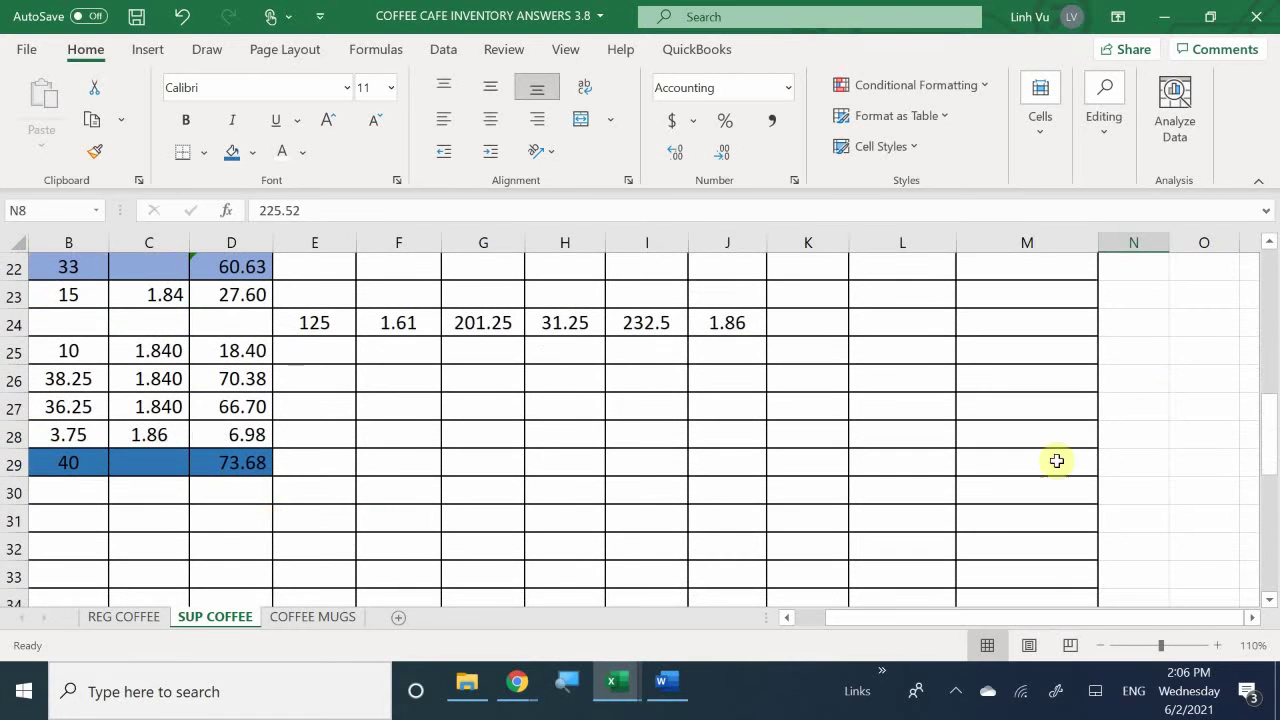
{"action": "scroll", "coordinate": [1158, 401], "scroll_direction": "up", "scroll_amount": 6}
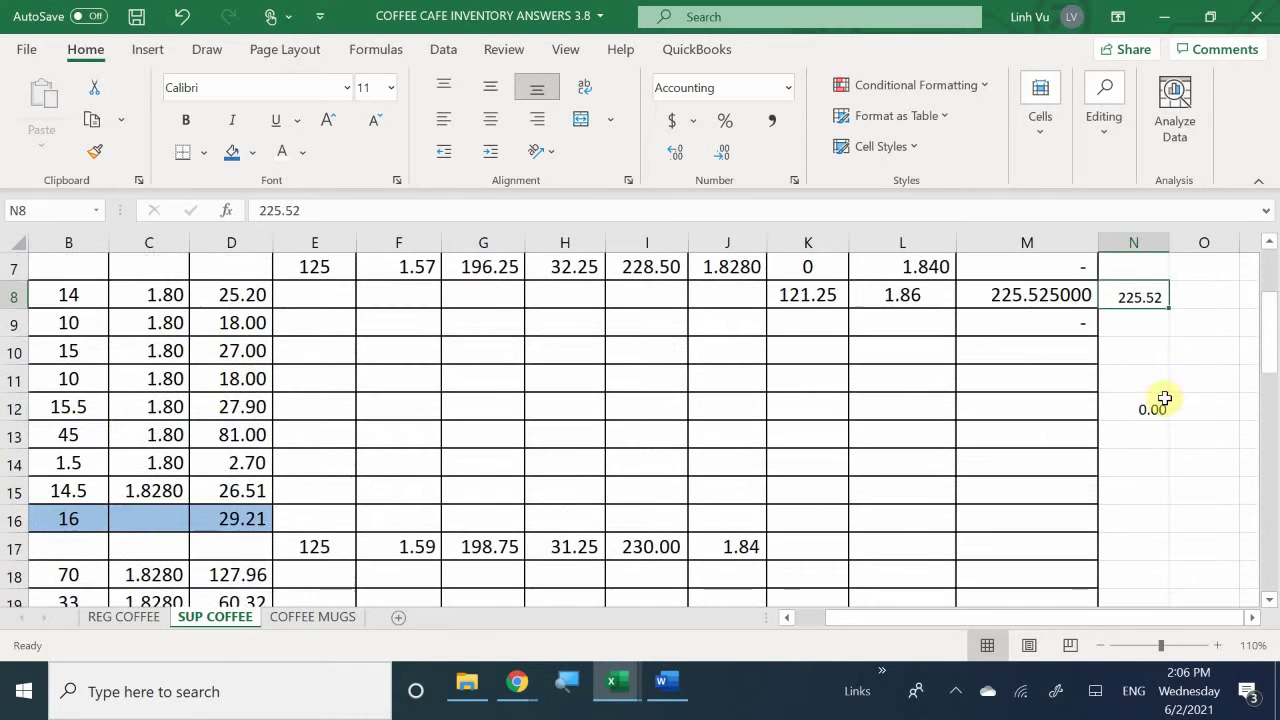
{"action": "left_click", "coordinate": [1037, 432]}
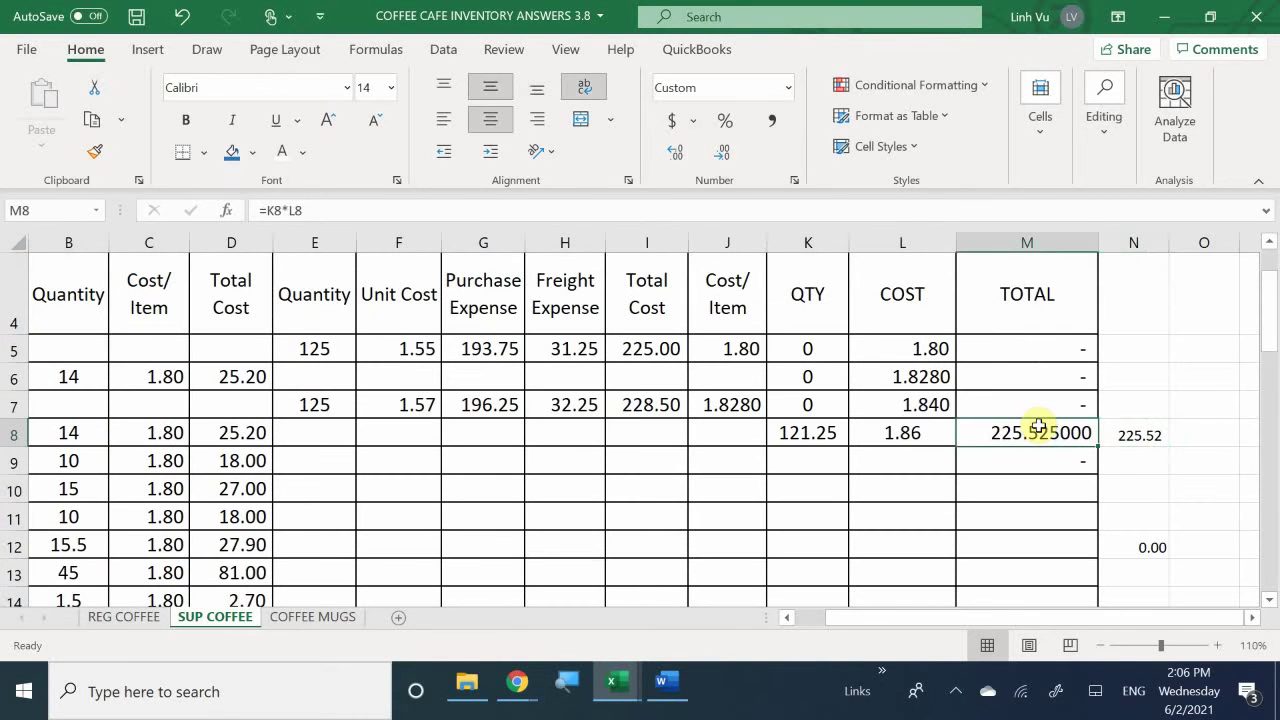
{"action": "left_click", "coordinate": [231, 150]}
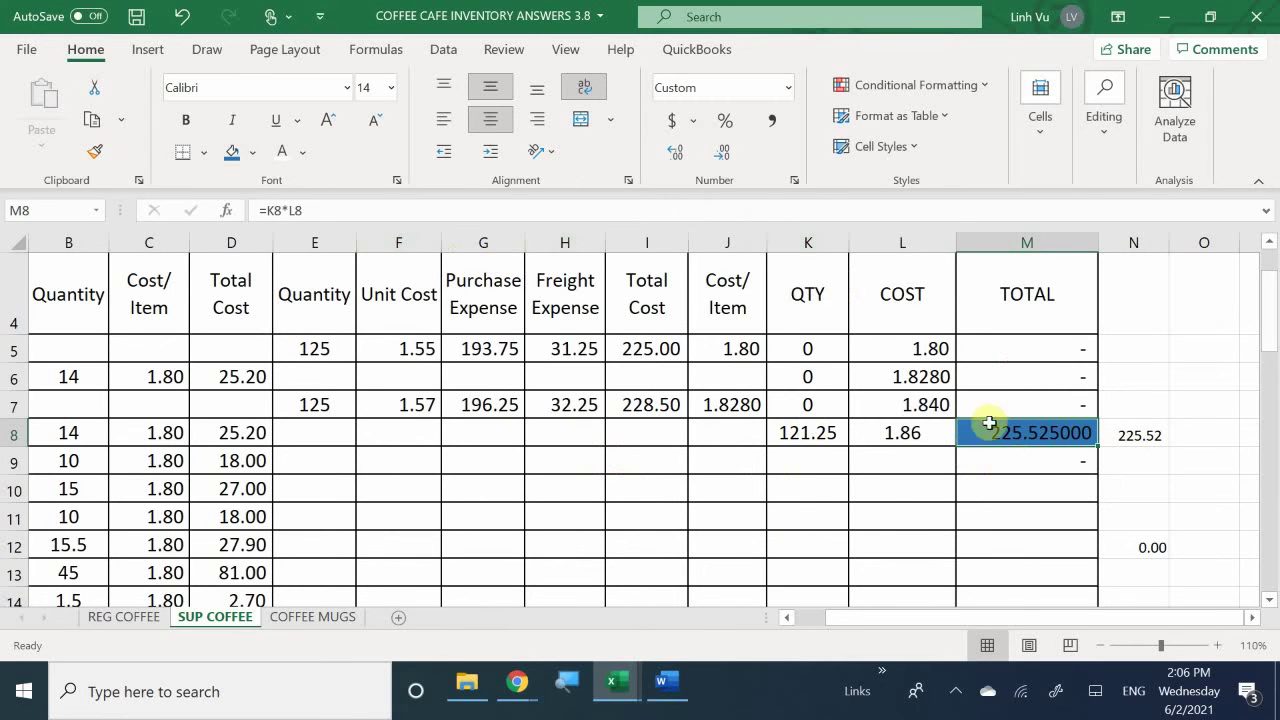
{"action": "left_click", "coordinate": [1131, 440]}
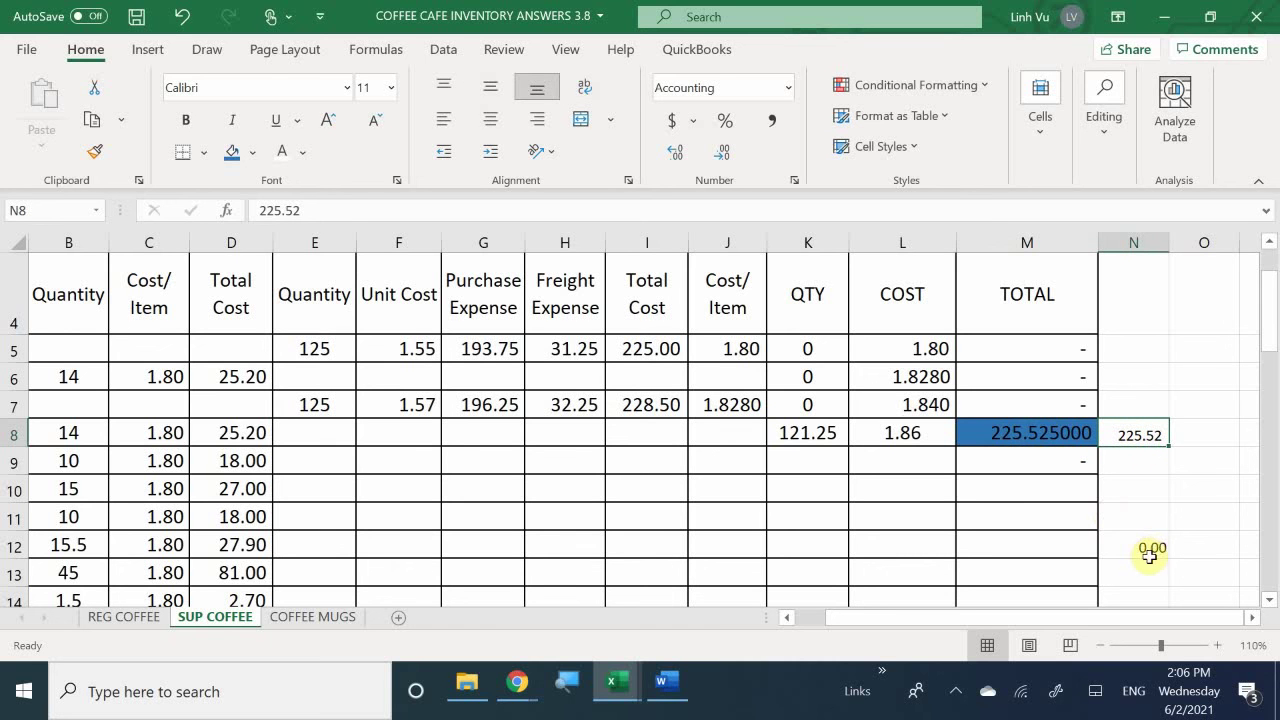
{"action": "key", "text": "Left"}
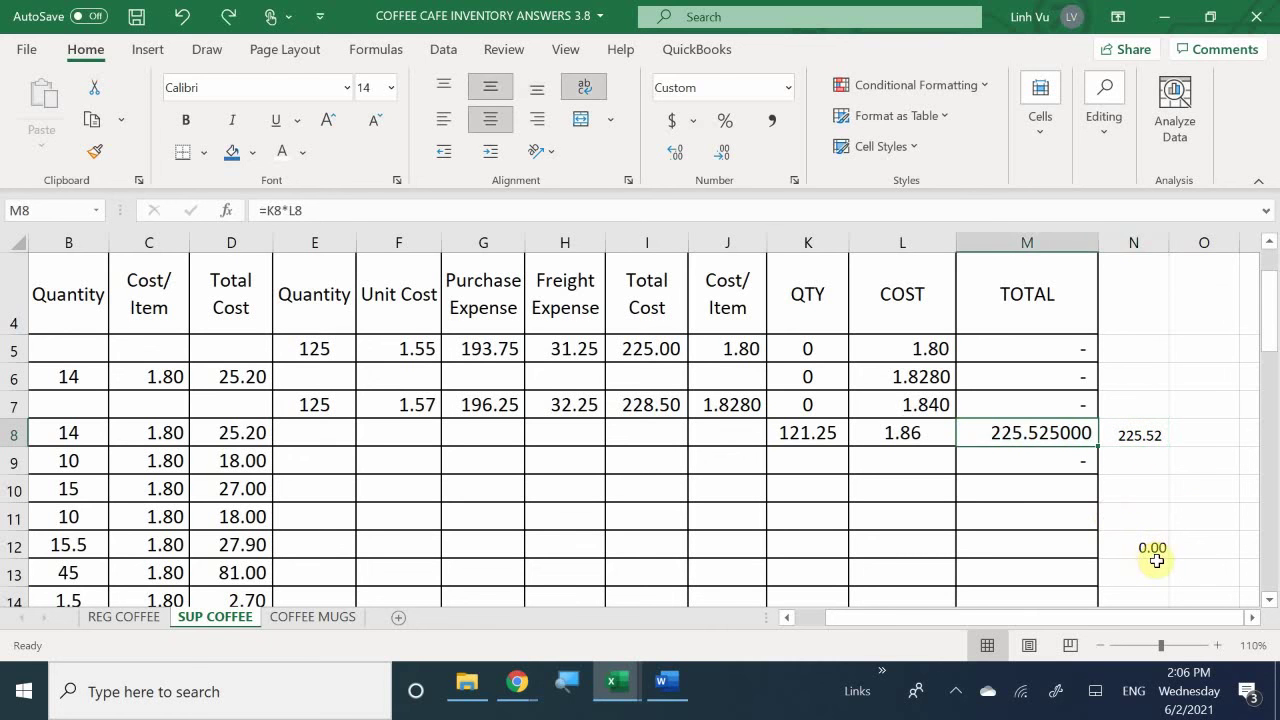
Shade the adjusted inventory value in N8 with the blue fill used for the 40-unit sales total.
{"action": "left_click", "coordinate": [1141, 437]}
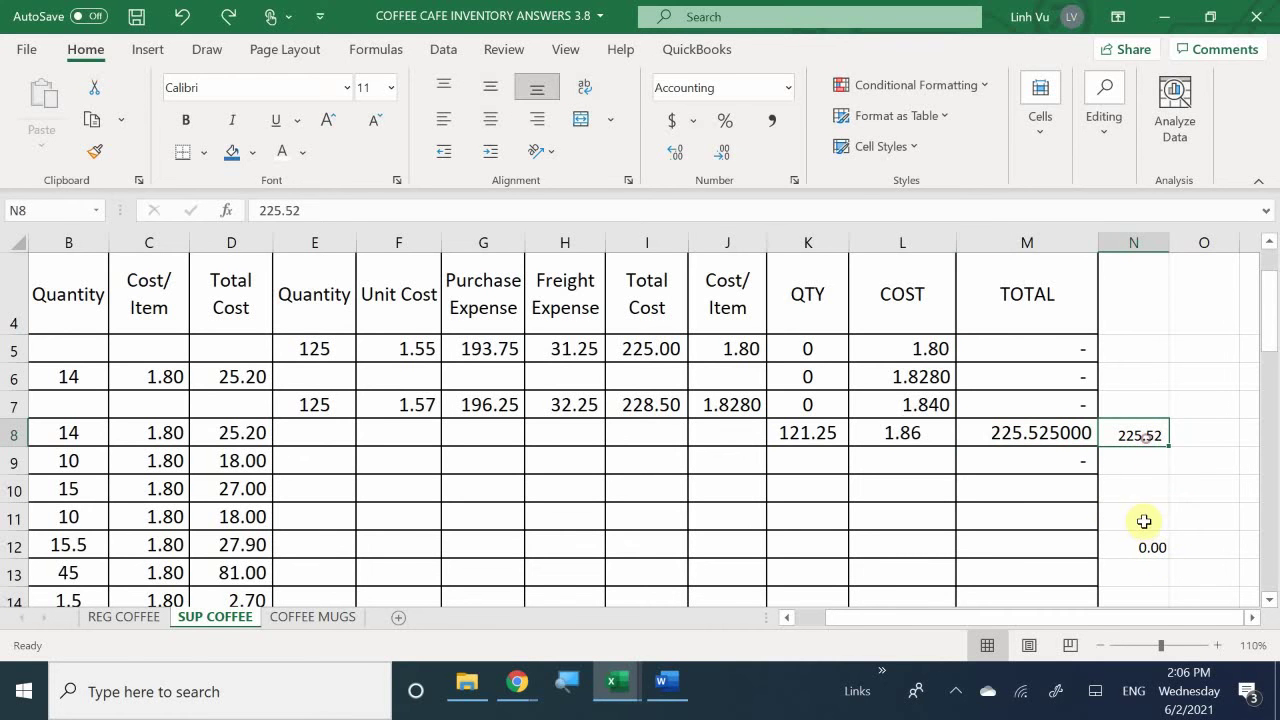
{"action": "left_click", "coordinate": [232, 153]}
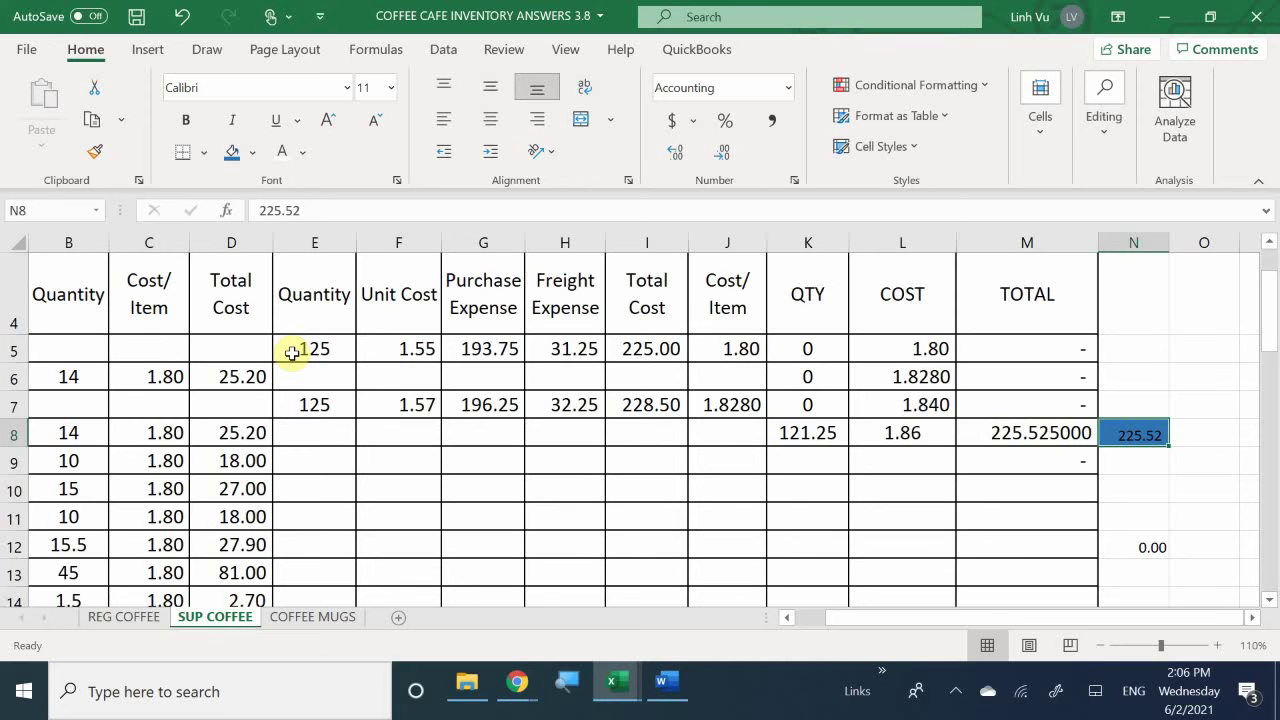
{"action": "key", "text": "Down"}
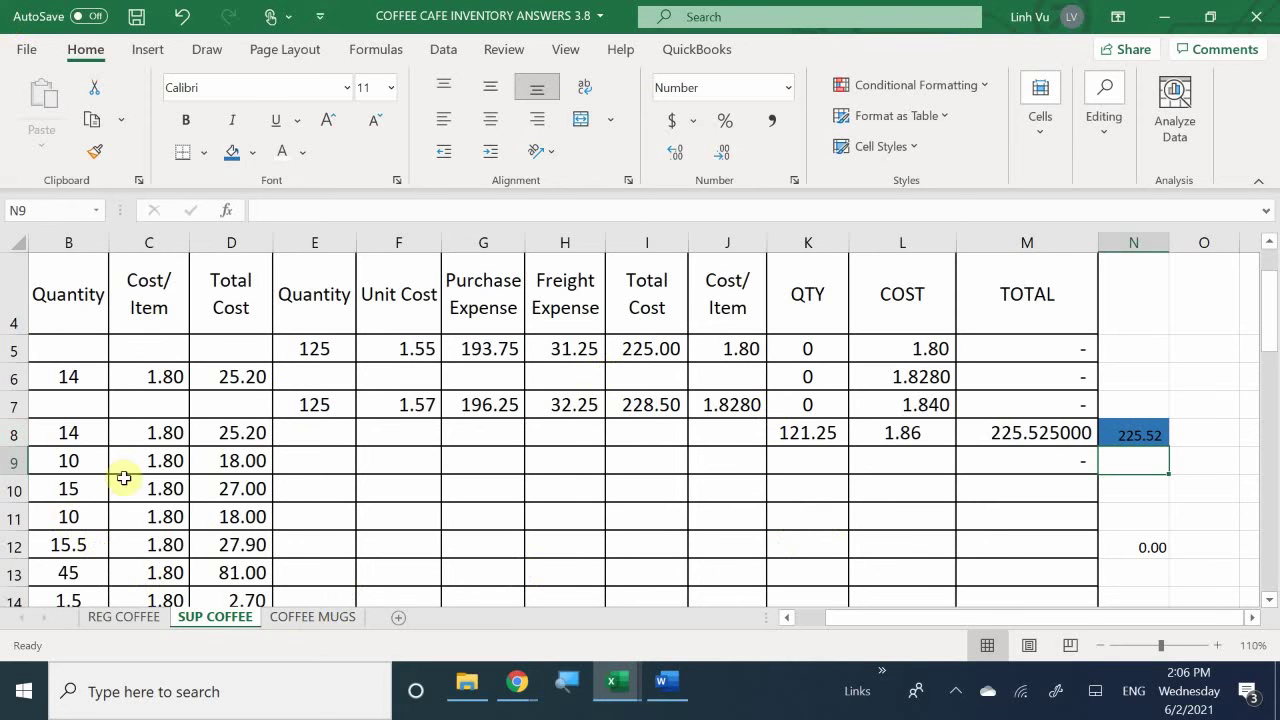
Review the cost of goods sold rows through row 29 and inspect the inventory total formula in M8.
{"action": "scroll", "coordinate": [387, 504], "scroll_direction": "down", "scroll_amount": 3}
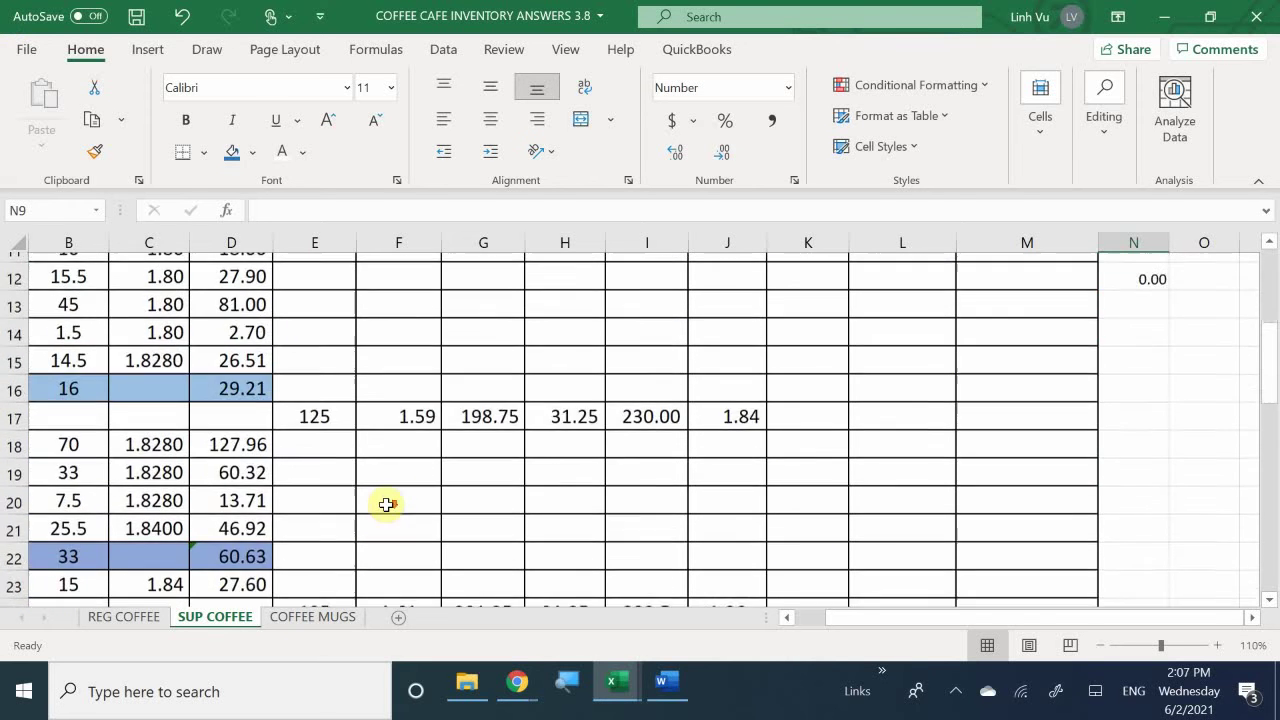
{"action": "scroll", "coordinate": [387, 504], "scroll_direction": "down", "scroll_amount": 2}
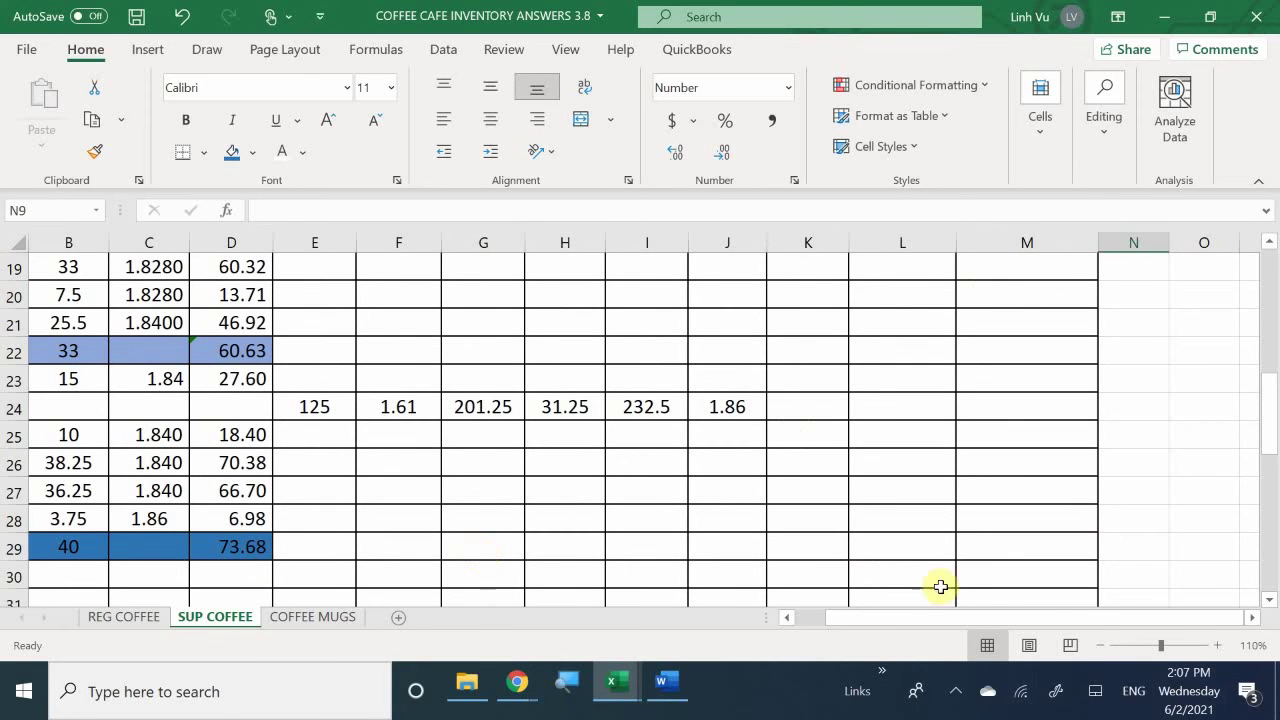
{"action": "scroll", "coordinate": [1138, 424], "scroll_direction": "up", "scroll_amount": 1}
{"action": "scroll", "coordinate": [1138, 424], "scroll_direction": "up", "scroll_amount": 6}
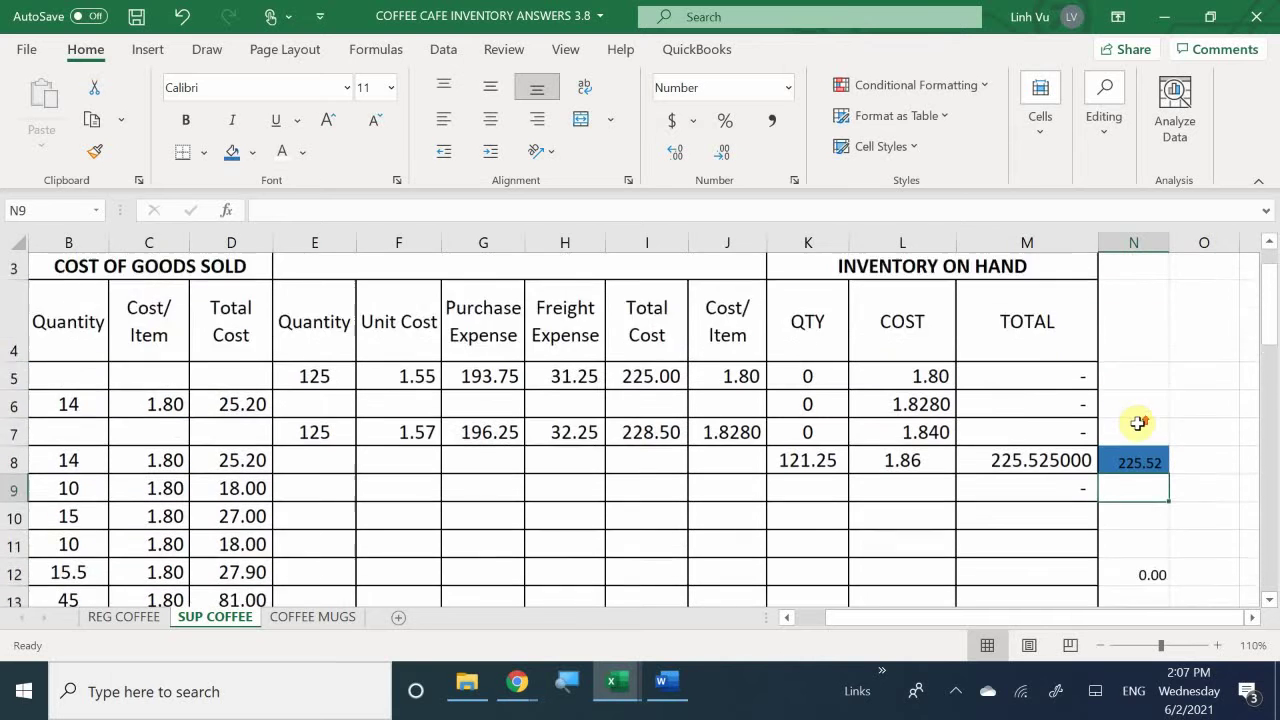
{"action": "left_click", "coordinate": [987, 519]}
{"action": "double_click", "coordinate": [988, 517]}
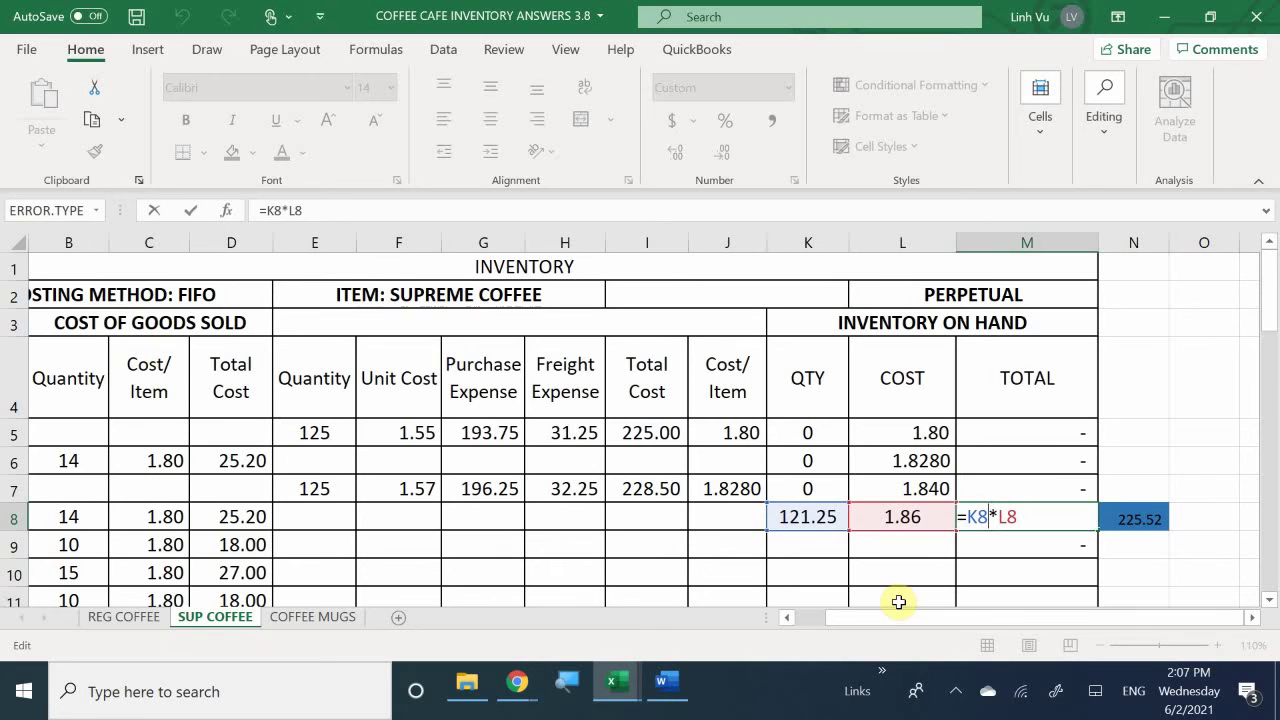
{"action": "key", "text": "Return"}
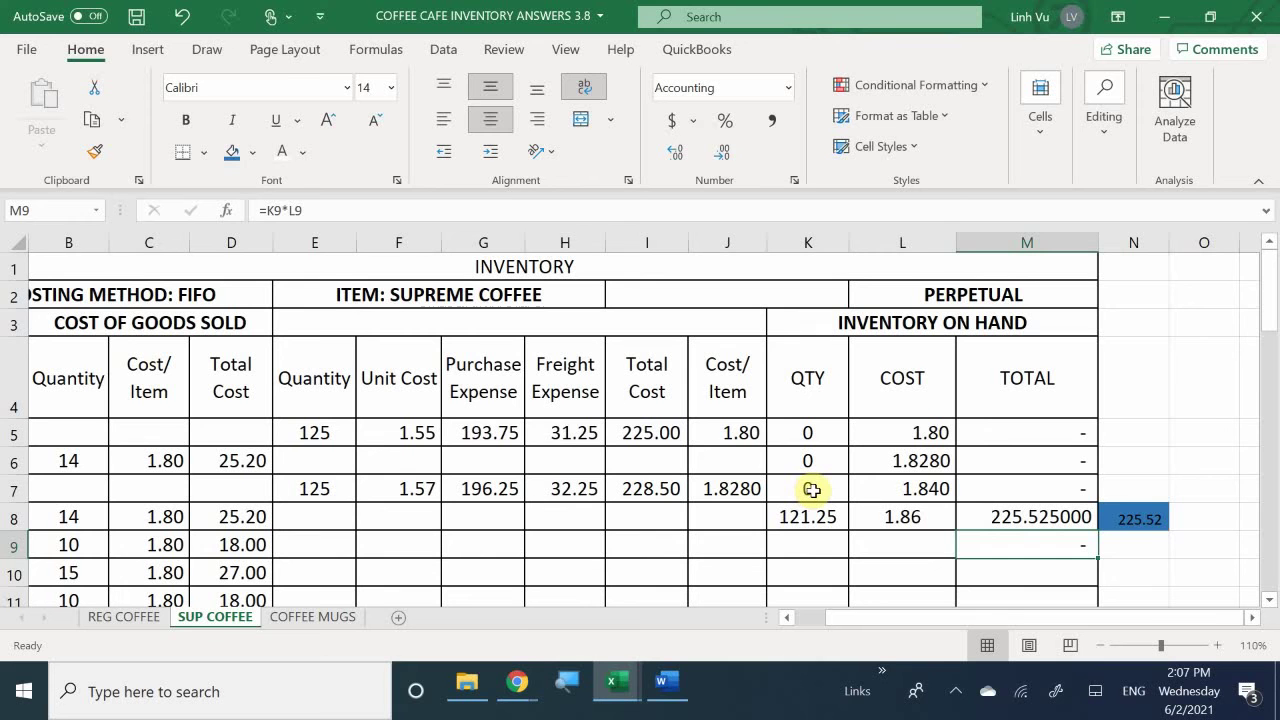
Replace the adjusted inventory value in N8 with the formula =232.50-6.98.
{"action": "left_click", "coordinate": [1128, 520]}
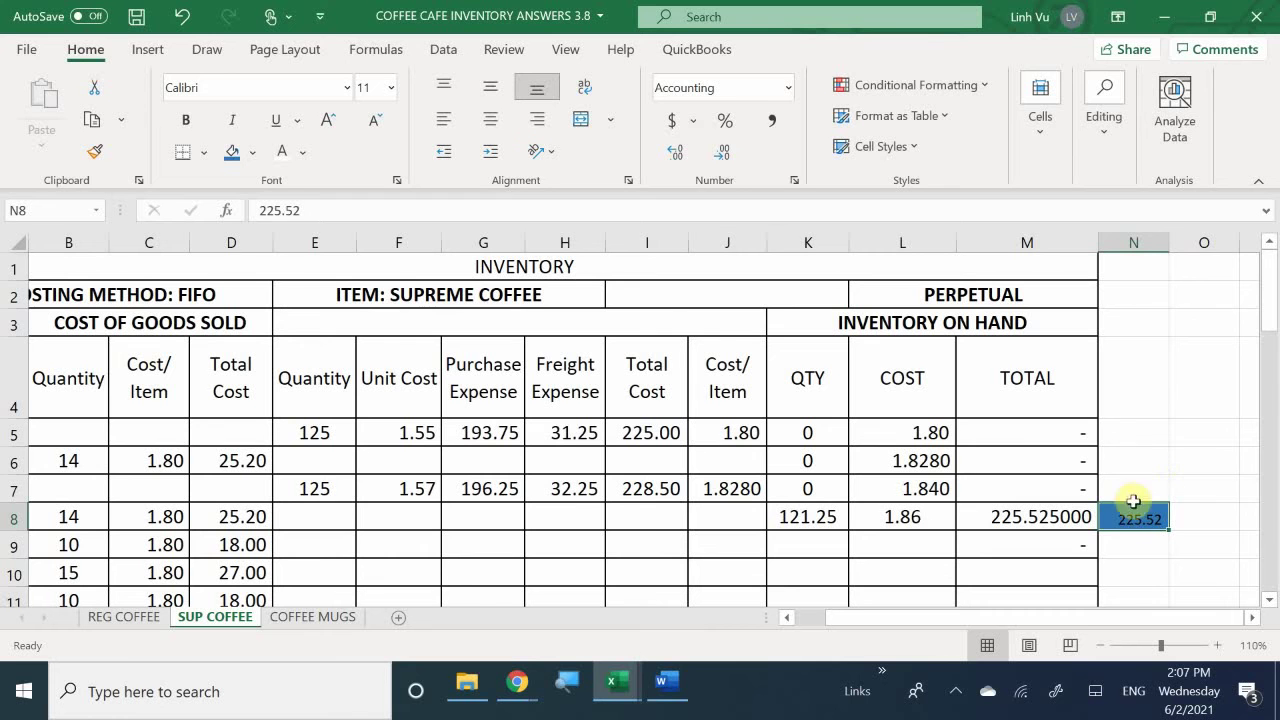
{"action": "left_click", "coordinate": [1205, 517]}
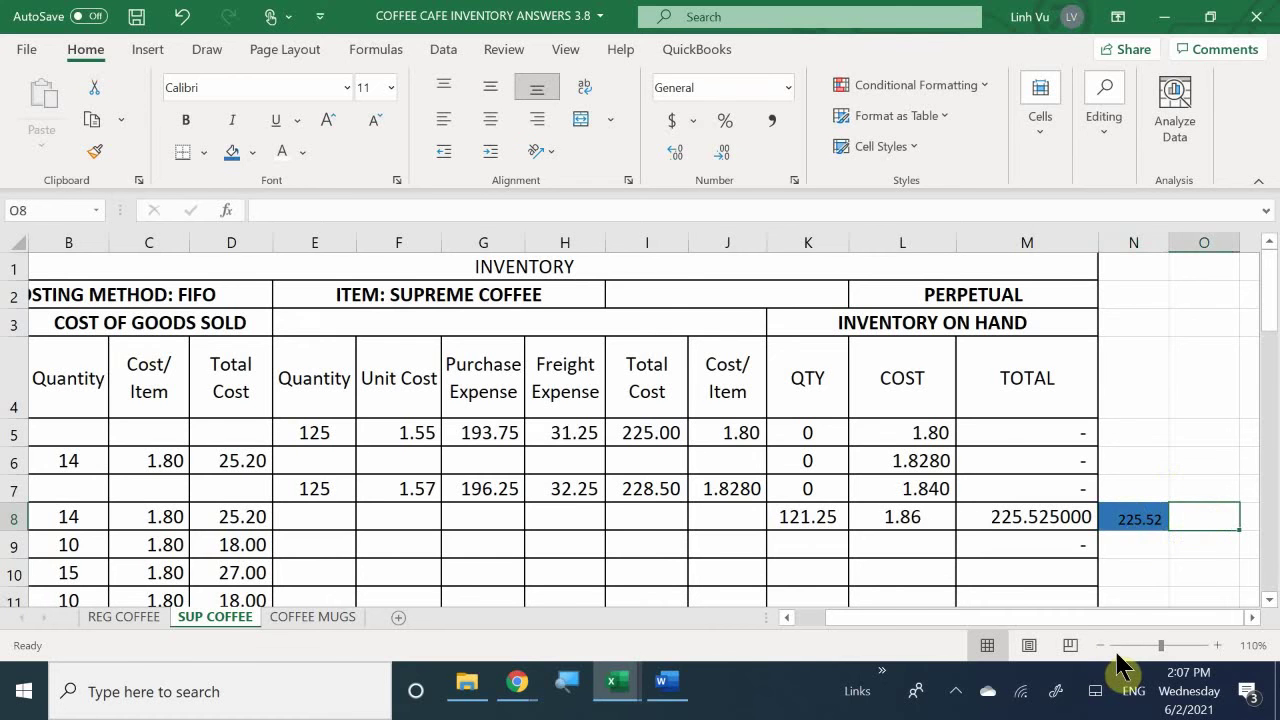
{"action": "left_click", "coordinate": [1134, 518]}
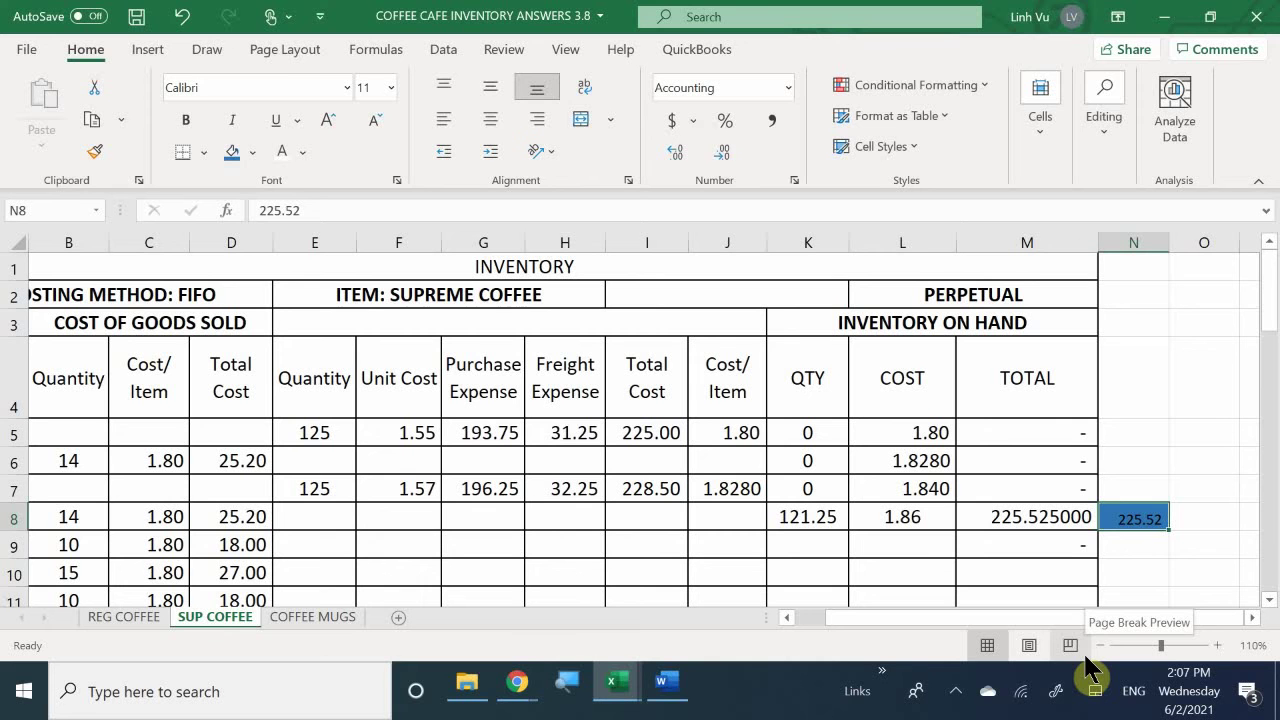
{"action": "type", "text": "="}
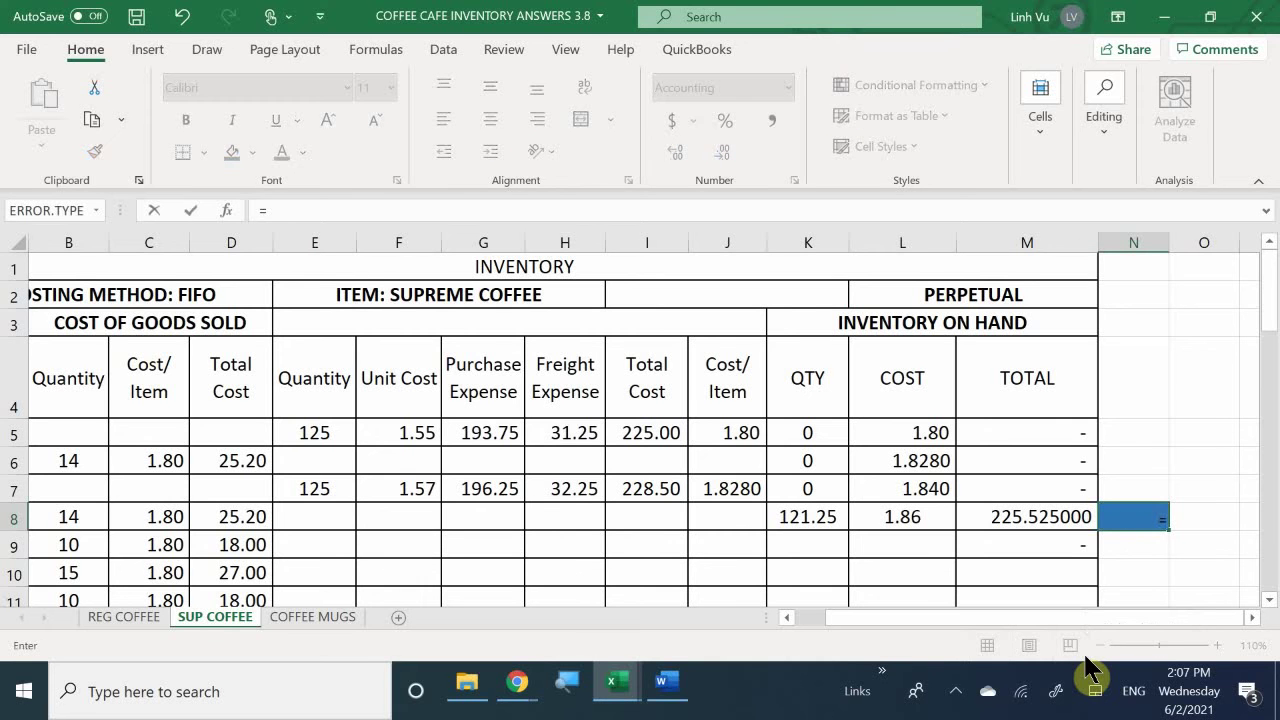
{"action": "type", "text": "232.50-"}
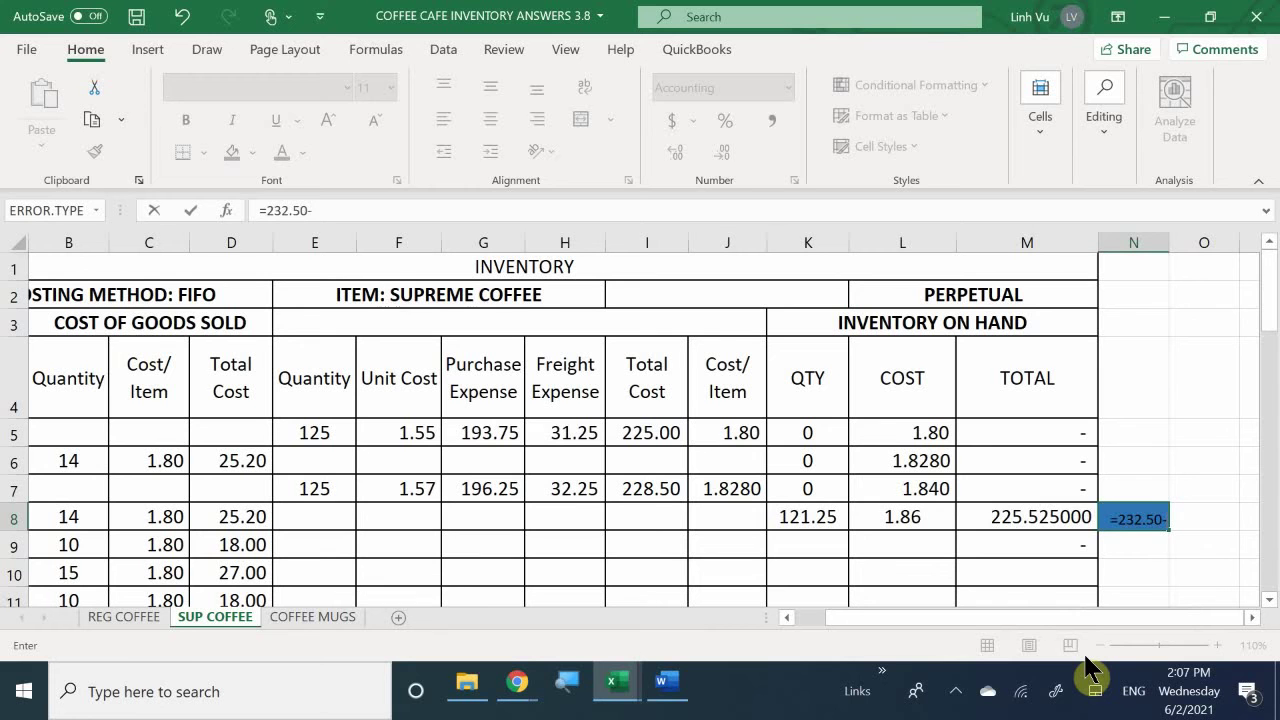
{"action": "type", "text": "6.98"}
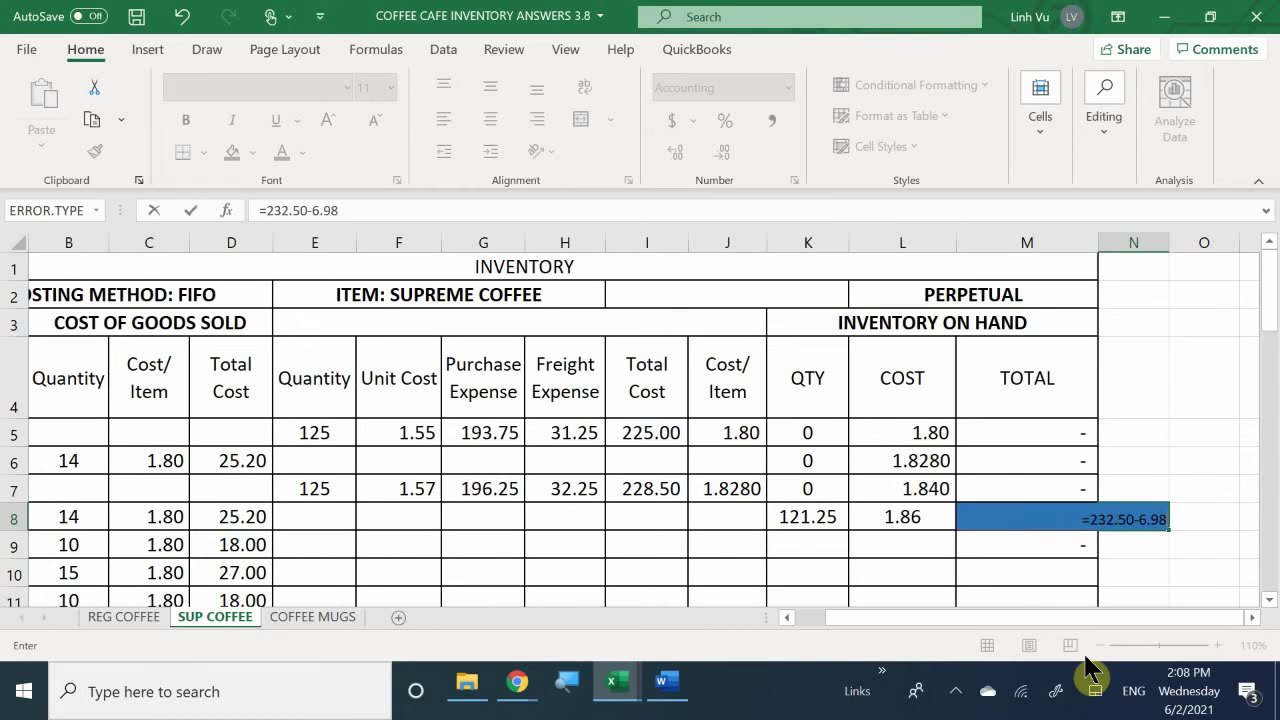
{"action": "key", "text": "Return"}
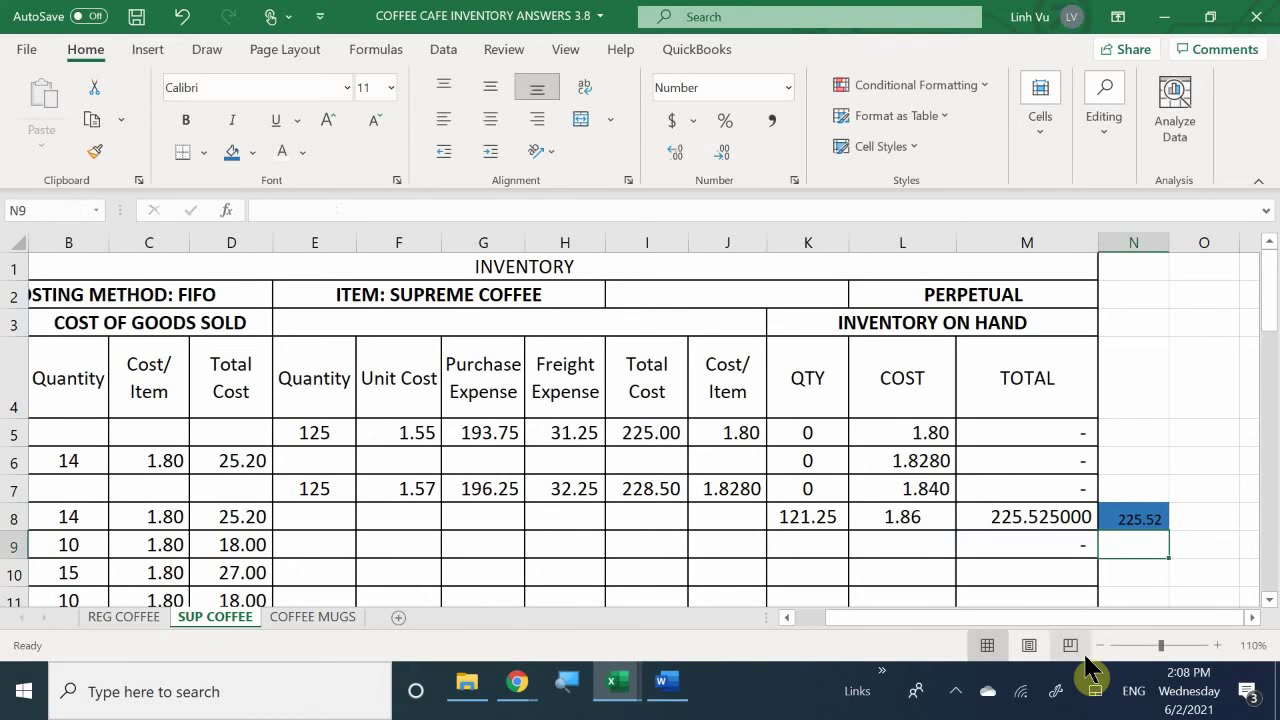
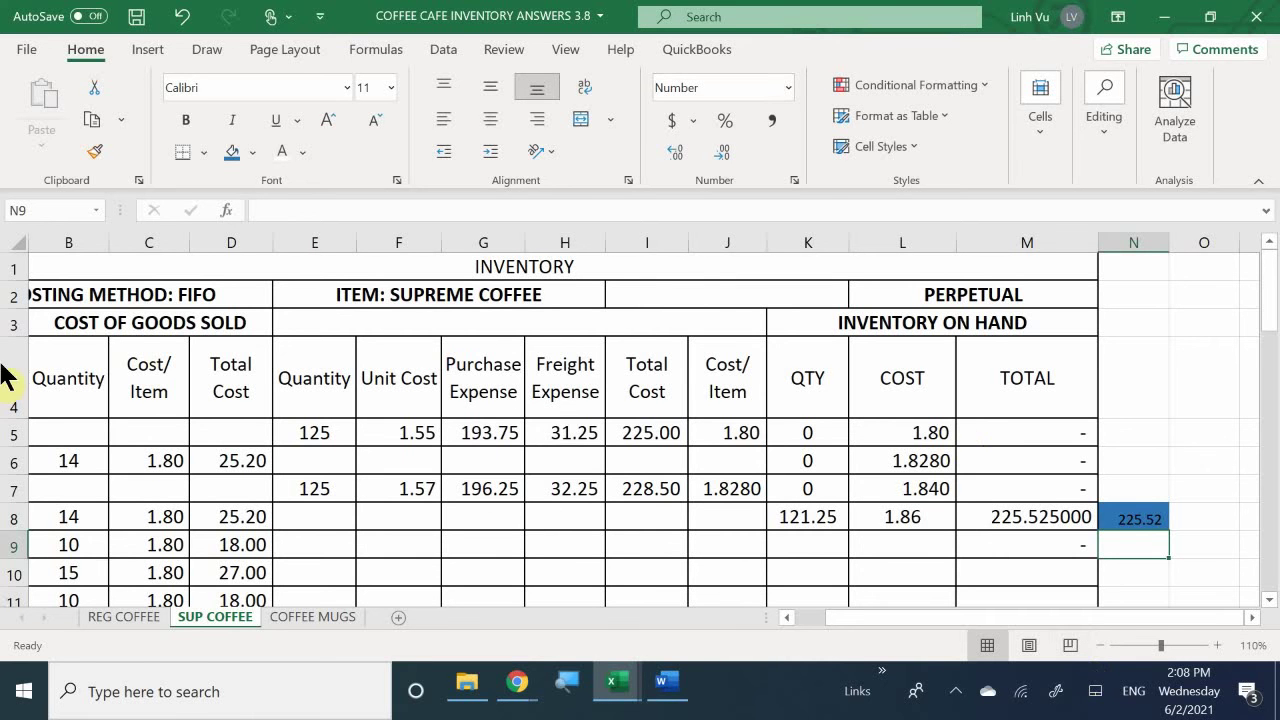
Look up the 25-Jun regular coffee cost and enter 63.64 as the COGS - Regular Coffee debit in D607 of the general journal.
{"action": "scroll", "coordinate": [176, 505], "scroll_direction": "down", "scroll_amount": 1}
{"action": "scroll", "coordinate": [176, 505], "scroll_direction": "down", "scroll_amount": 6}
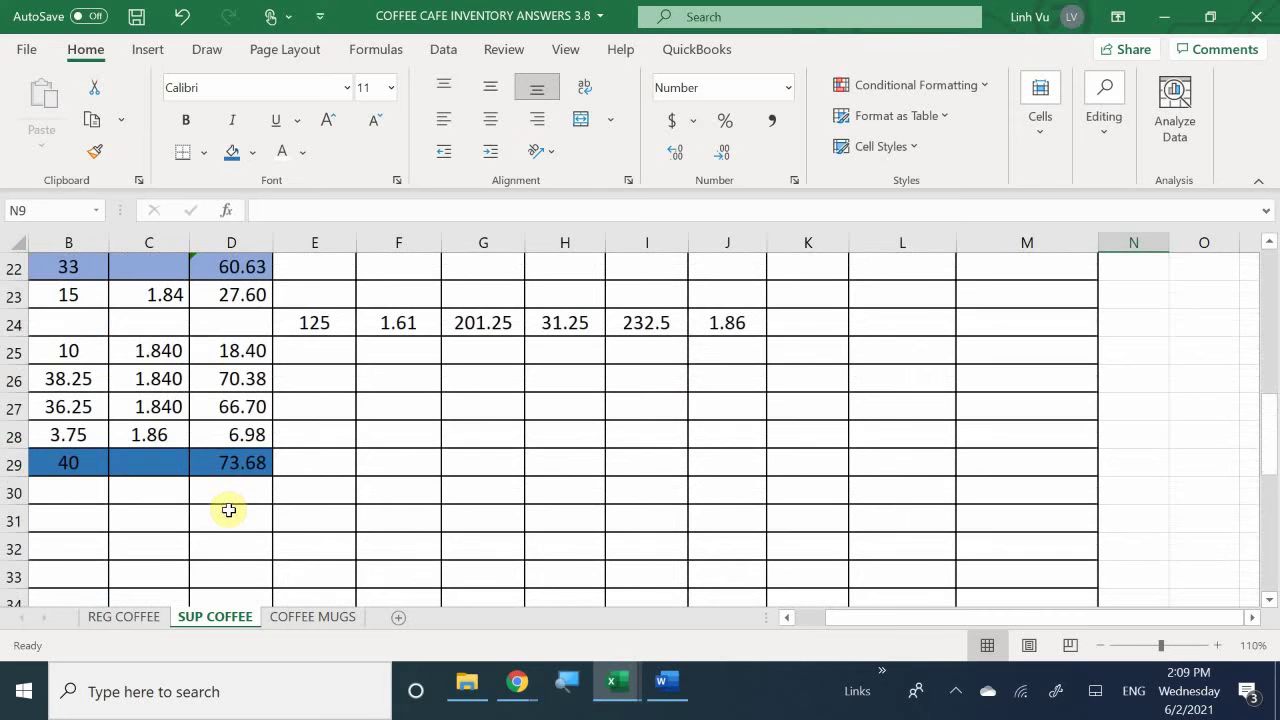
{"action": "left_click", "coordinate": [118, 620]}
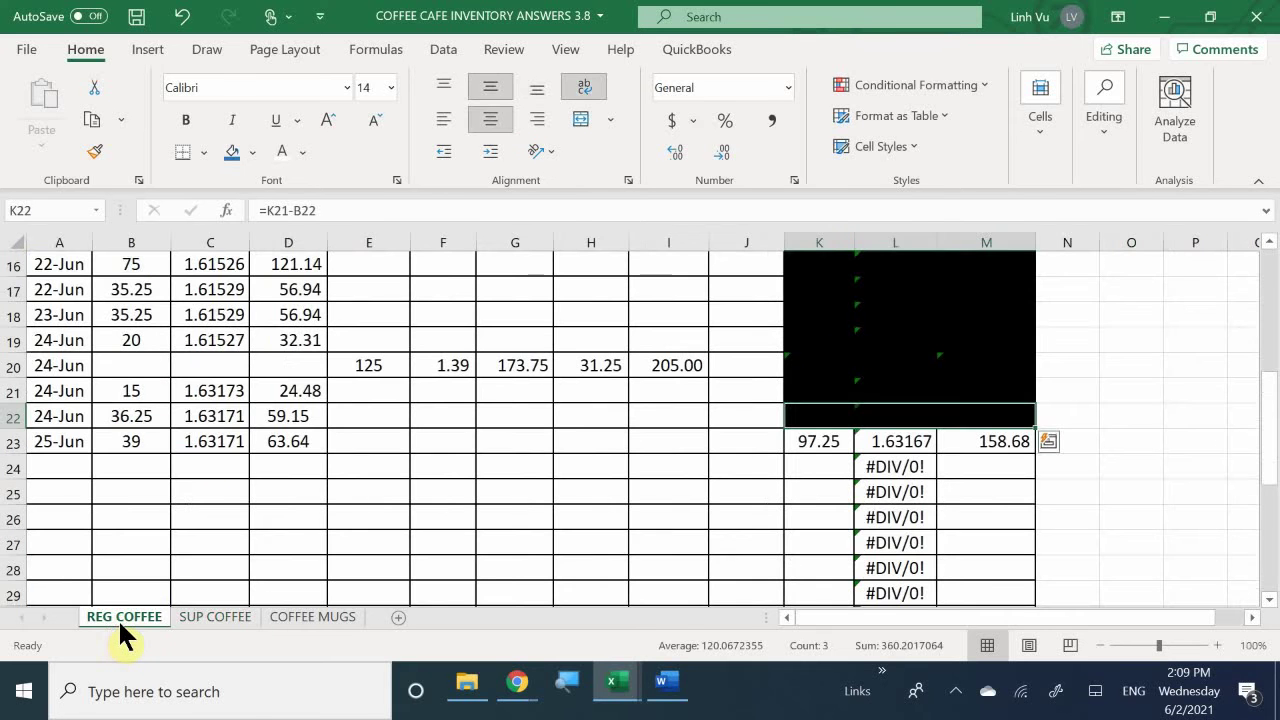
{"action": "left_click", "coordinate": [615, 682]}
{"action": "left_click", "coordinate": [342, 589]}
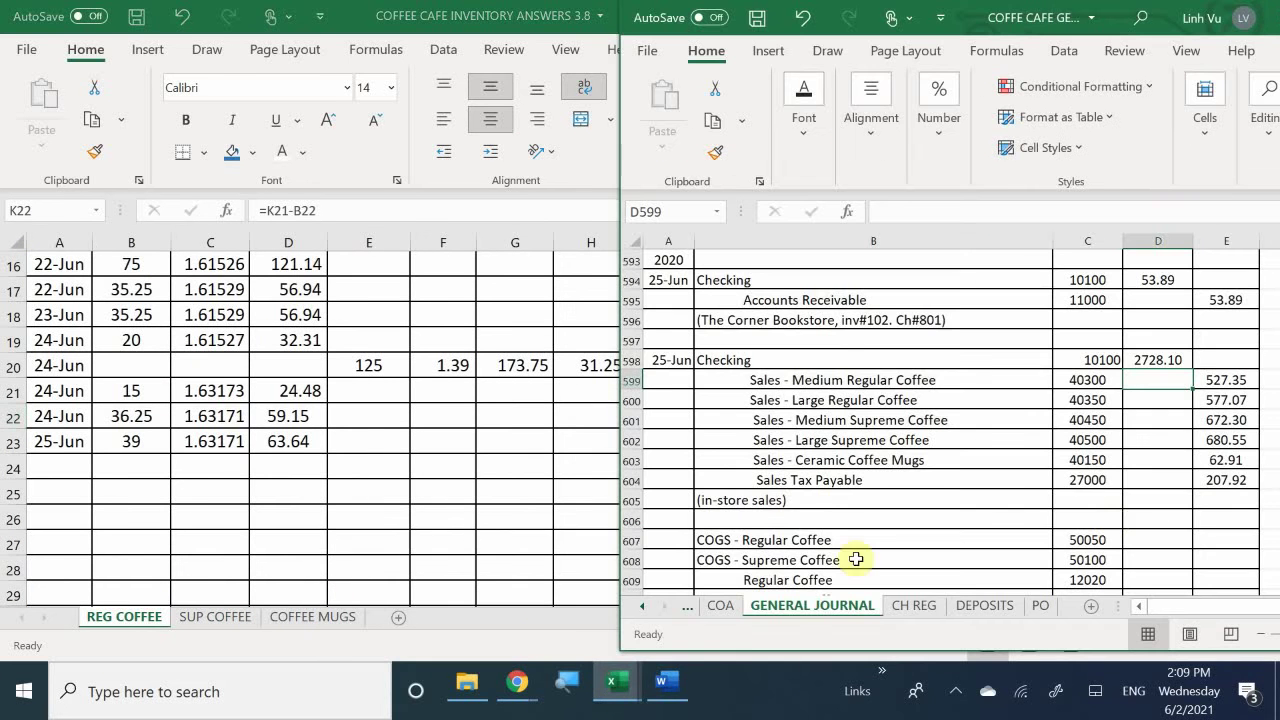
{"action": "left_click", "coordinate": [1150, 536]}
{"action": "scroll", "coordinate": [1146, 540], "scroll_direction": "down", "scroll_amount": 1}
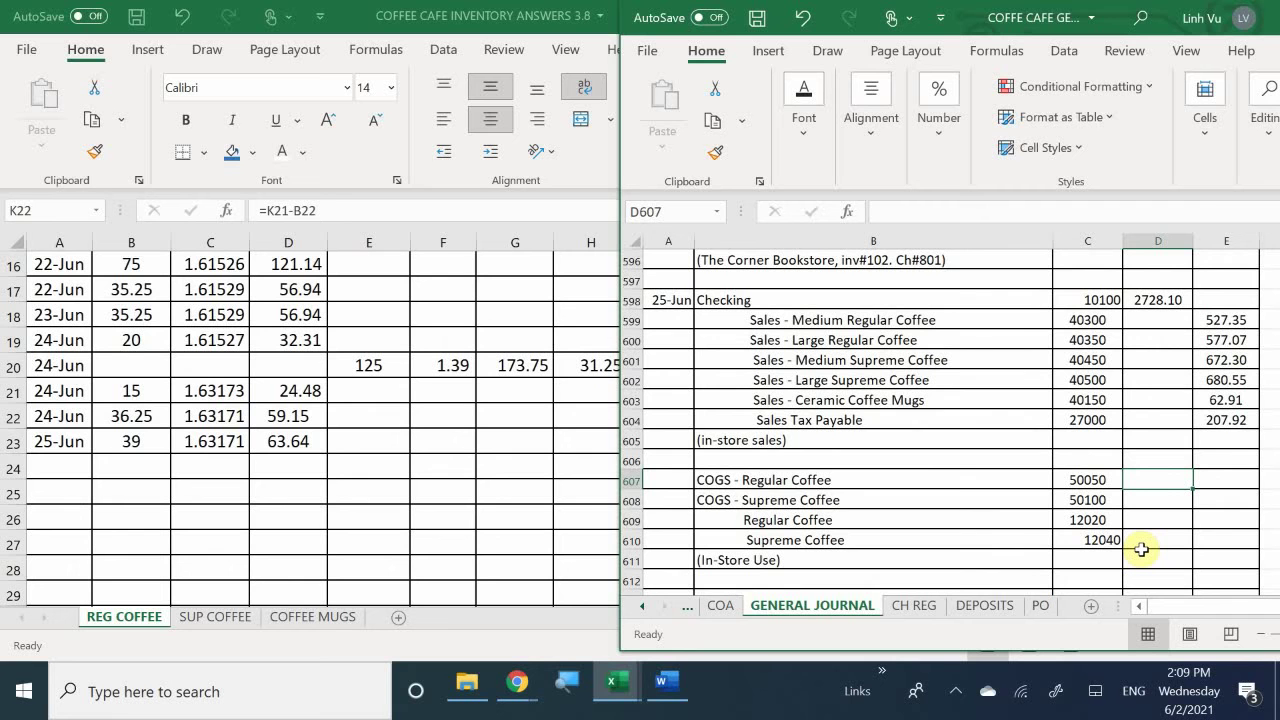
{"action": "type", "text": "63"}
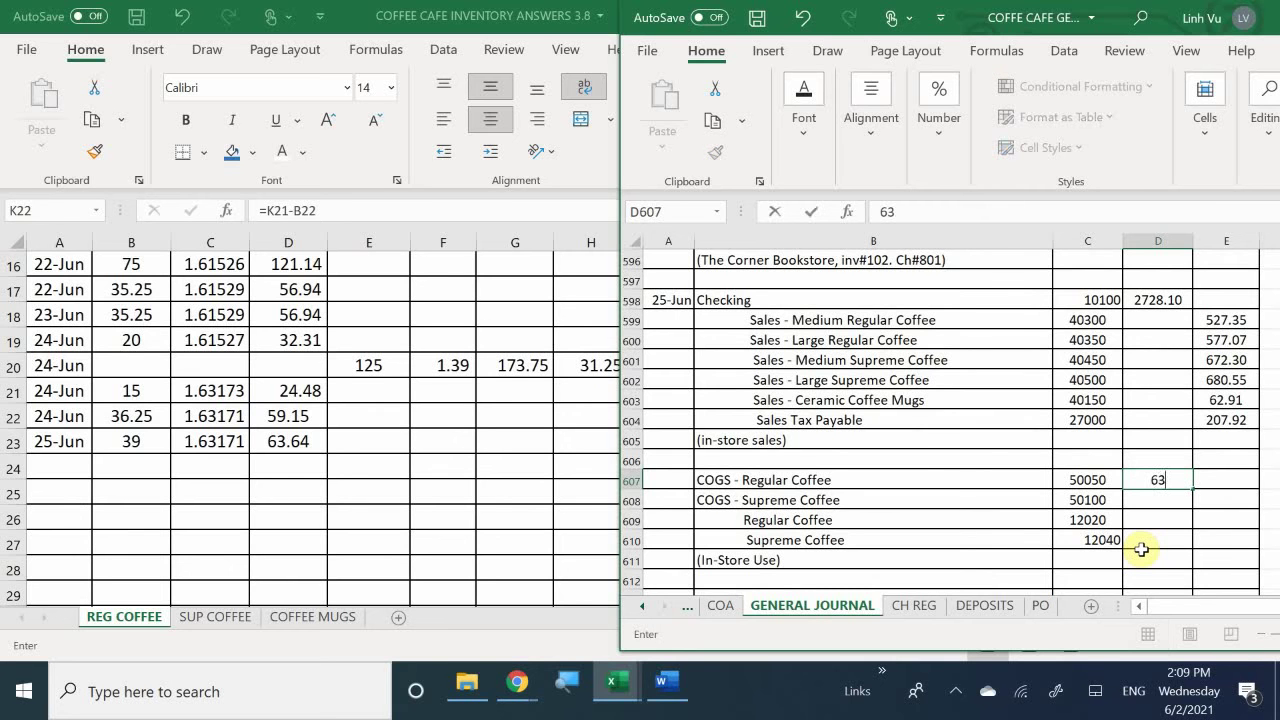
{"action": "type", "text": ".64"}
{"action": "key", "text": "Return"}
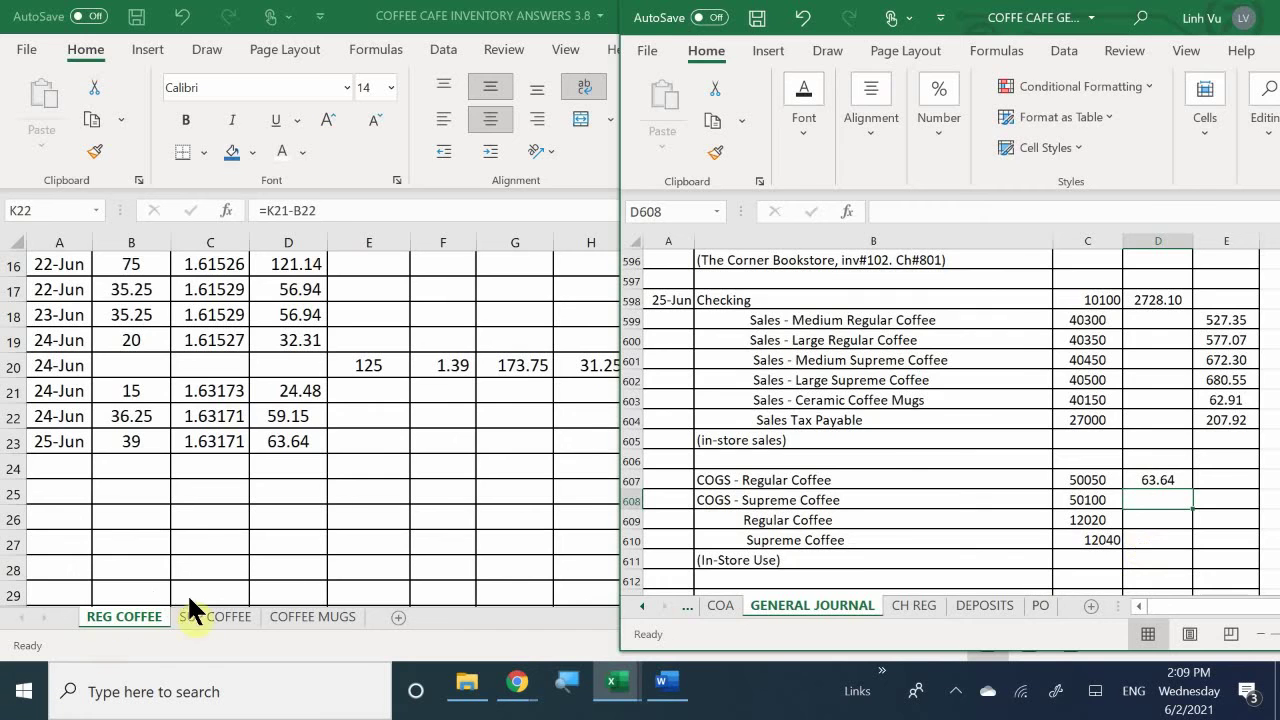
Look up the 40-unit supreme coffee cost and enter 73.68 as the COGS - Supreme Coffee debit in D608 of the general journal.
{"action": "left_click", "coordinate": [206, 617]}
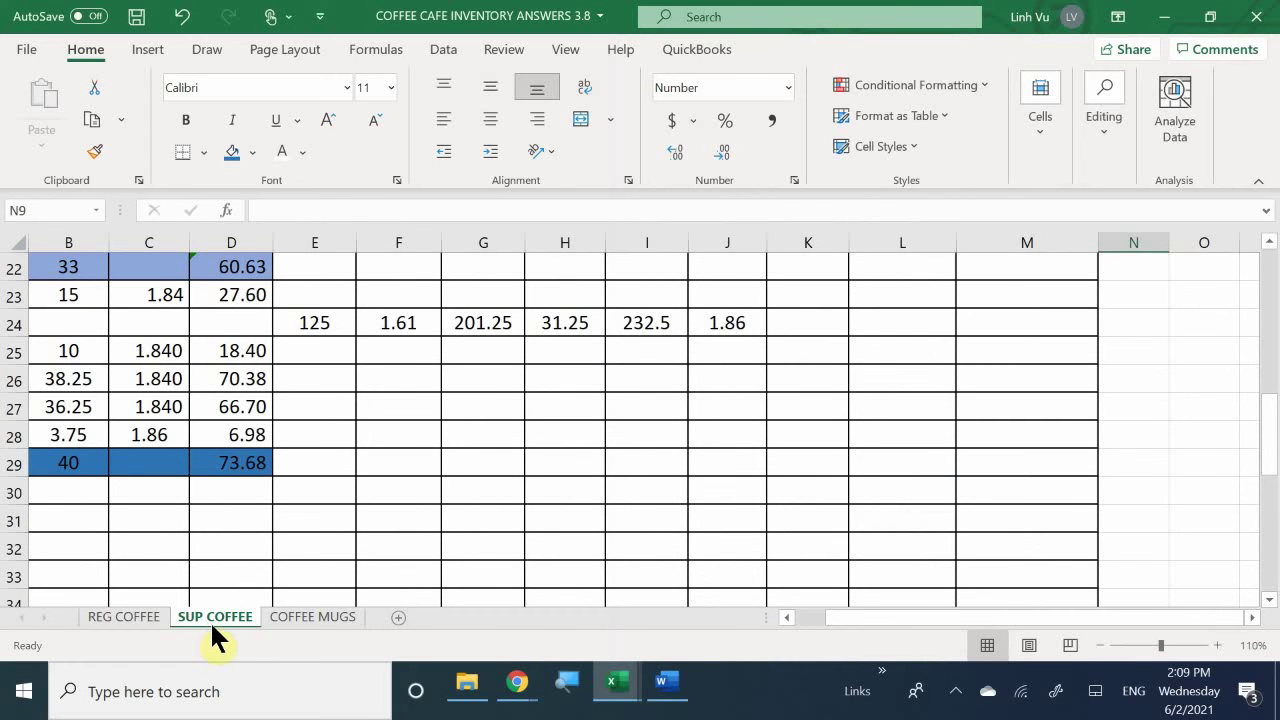
{"action": "mouse_move", "coordinate": [616, 688]}
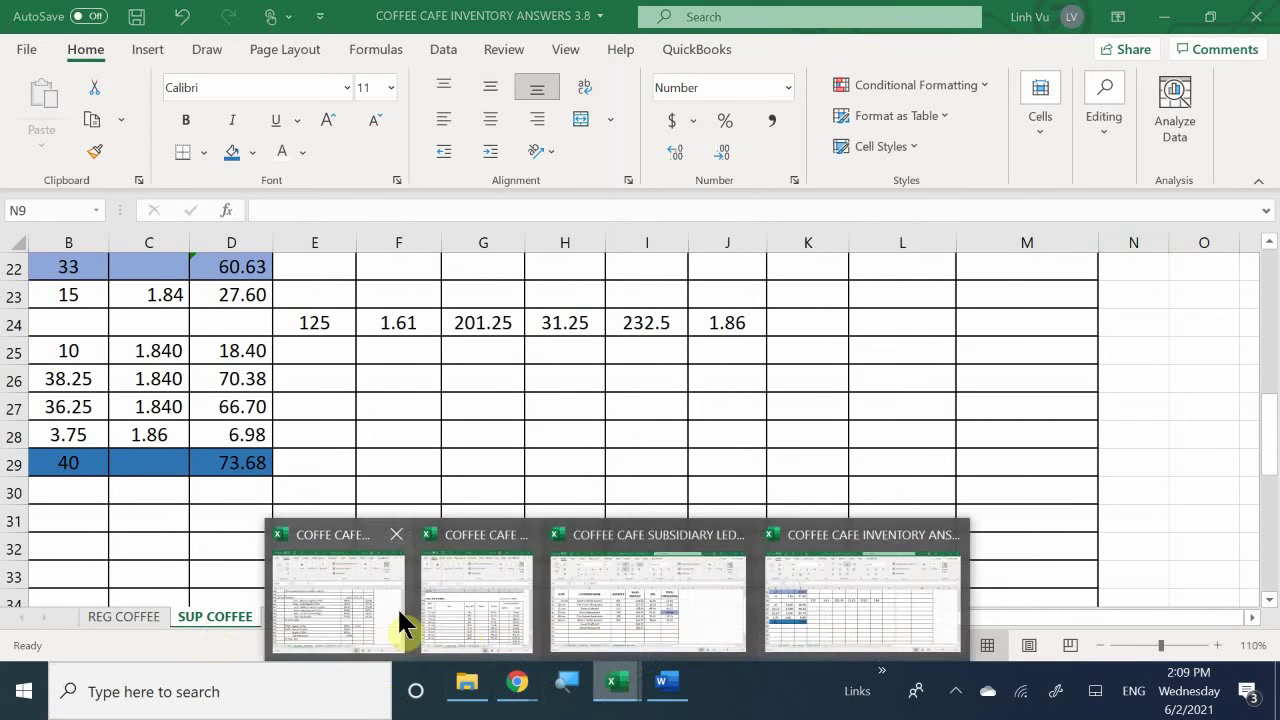
{"action": "left_click", "coordinate": [405, 622]}
{"action": "left_click", "coordinate": [1151, 500]}
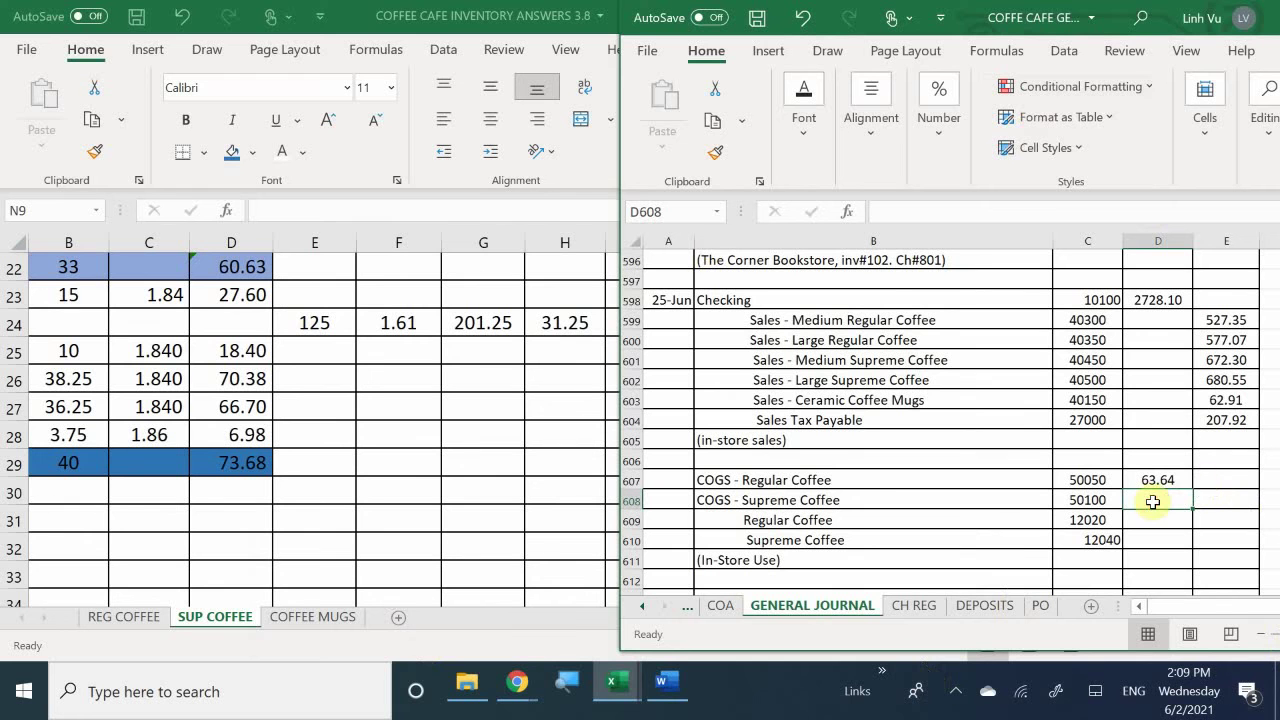
{"action": "type", "text": "73.68"}
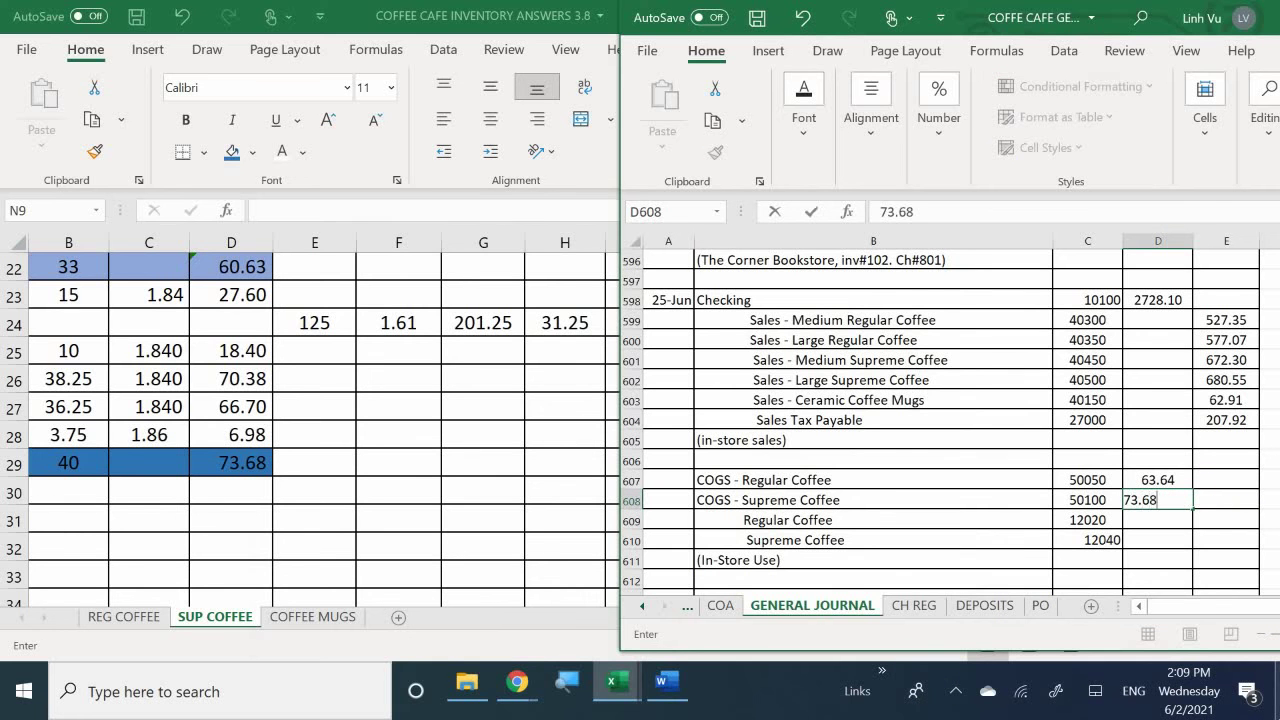
{"action": "key", "text": "Return"}
Credit Regular Coffee in E609 with the formula =D607.
{"action": "left_click", "coordinate": [1226, 520]}
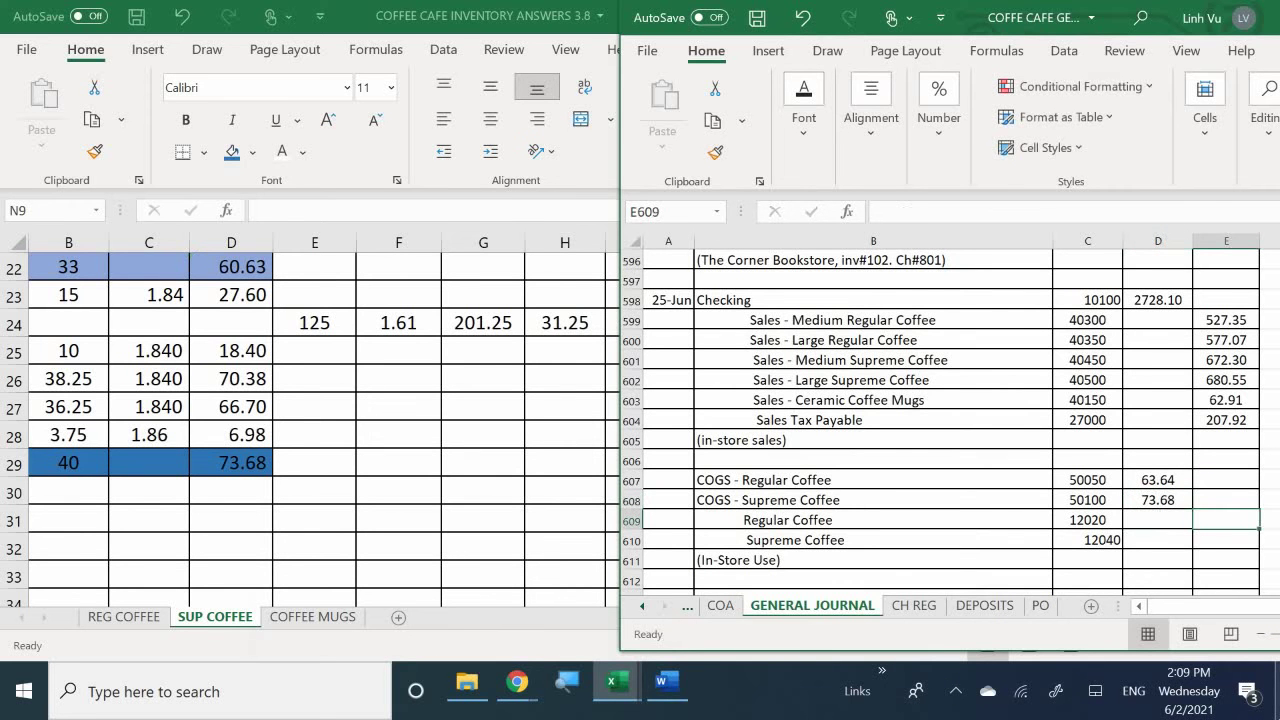
{"action": "type", "text": "="}
{"action": "key", "text": "Up"}
{"action": "key", "text": "Up"}
{"action": "key", "text": "Left"}
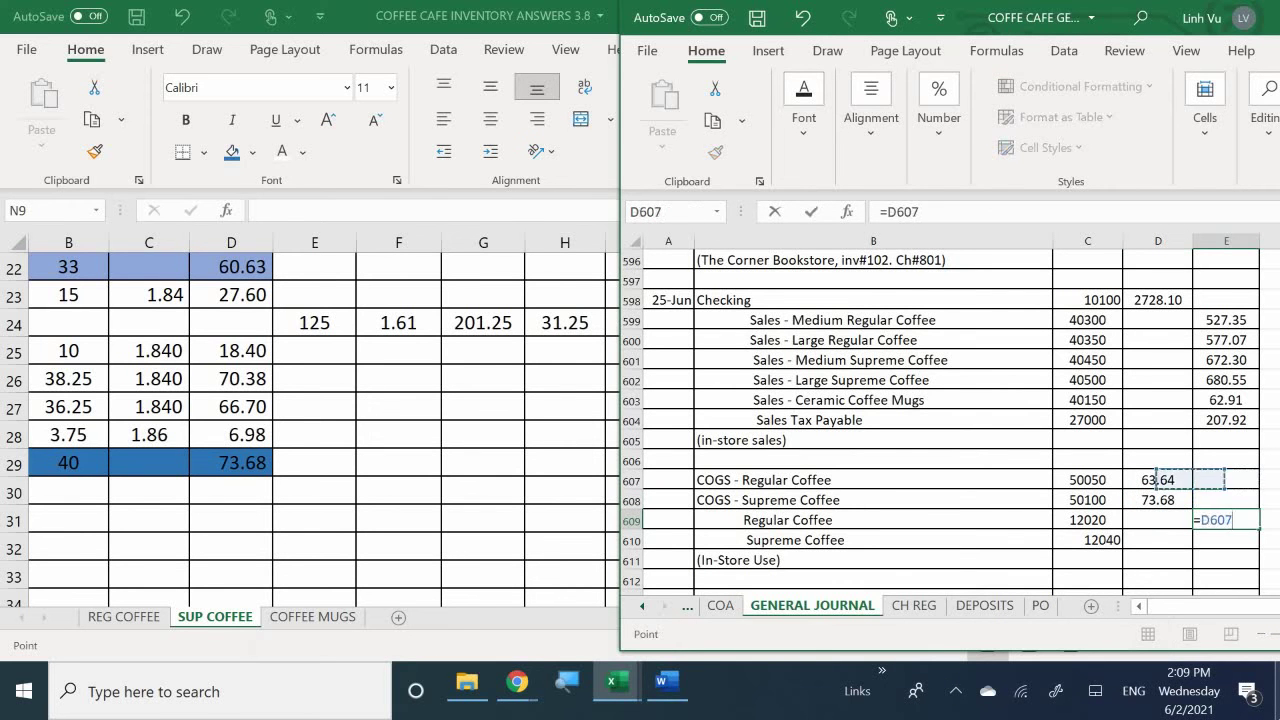
{"action": "key", "text": "Return"}
Credit Supreme Coffee in E610 with a formula linked to the supreme coffee COGS debit in D608.
{"action": "type", "text": "="}
{"action": "key", "text": "Up"}
{"action": "key", "text": "Up"}
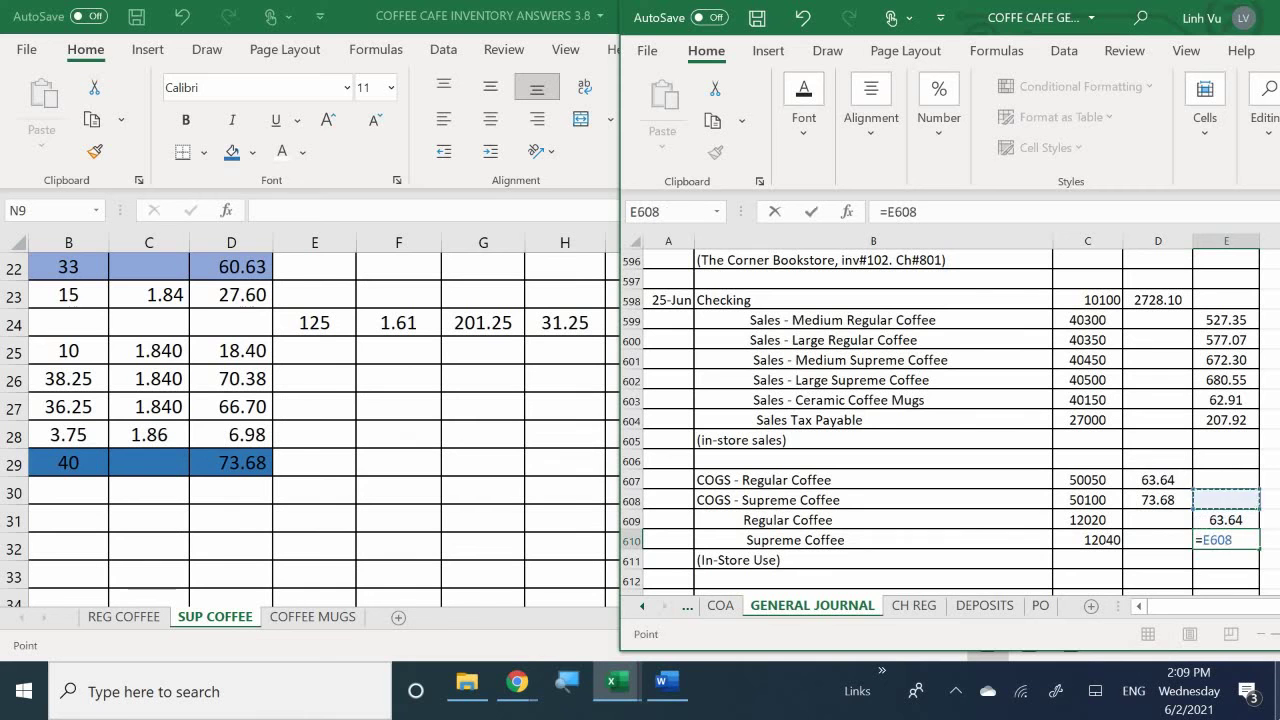
{"action": "key", "text": "Left"}
{"action": "key", "text": "Return"}
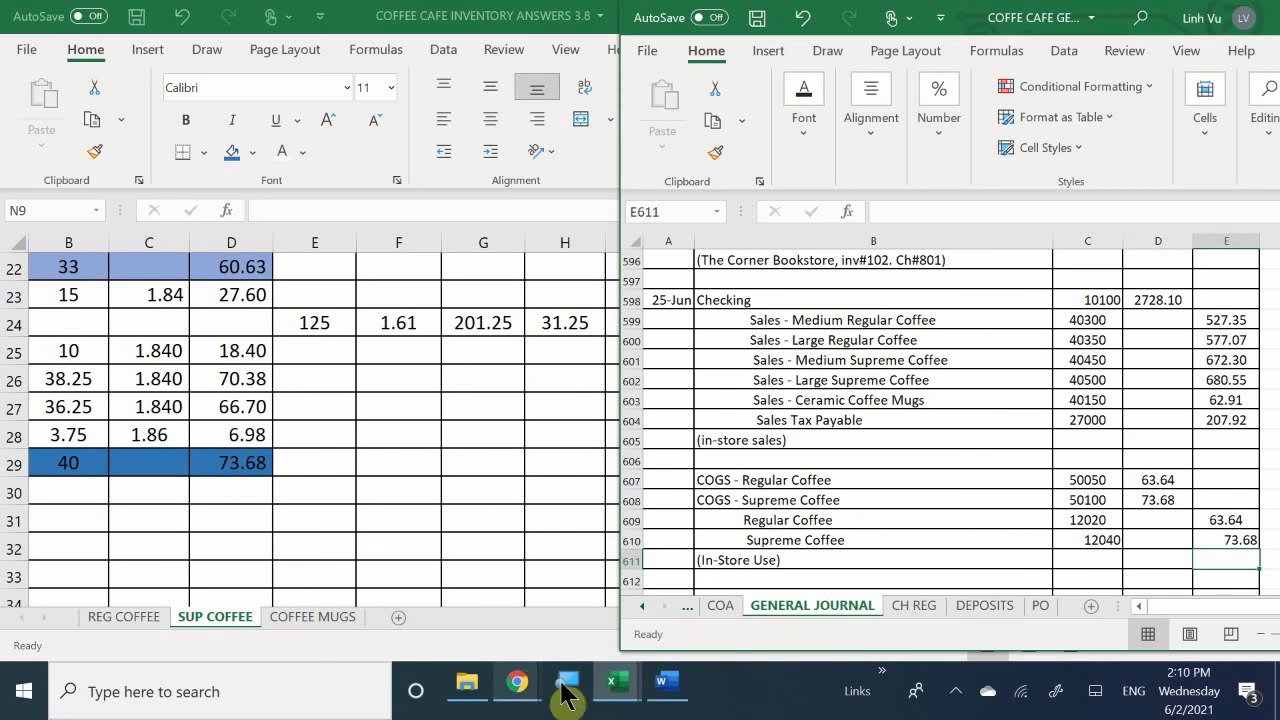
Switch to the ledger accounts workbook and open its COGS sheet.
{"action": "mouse_move", "coordinate": [508, 688]}
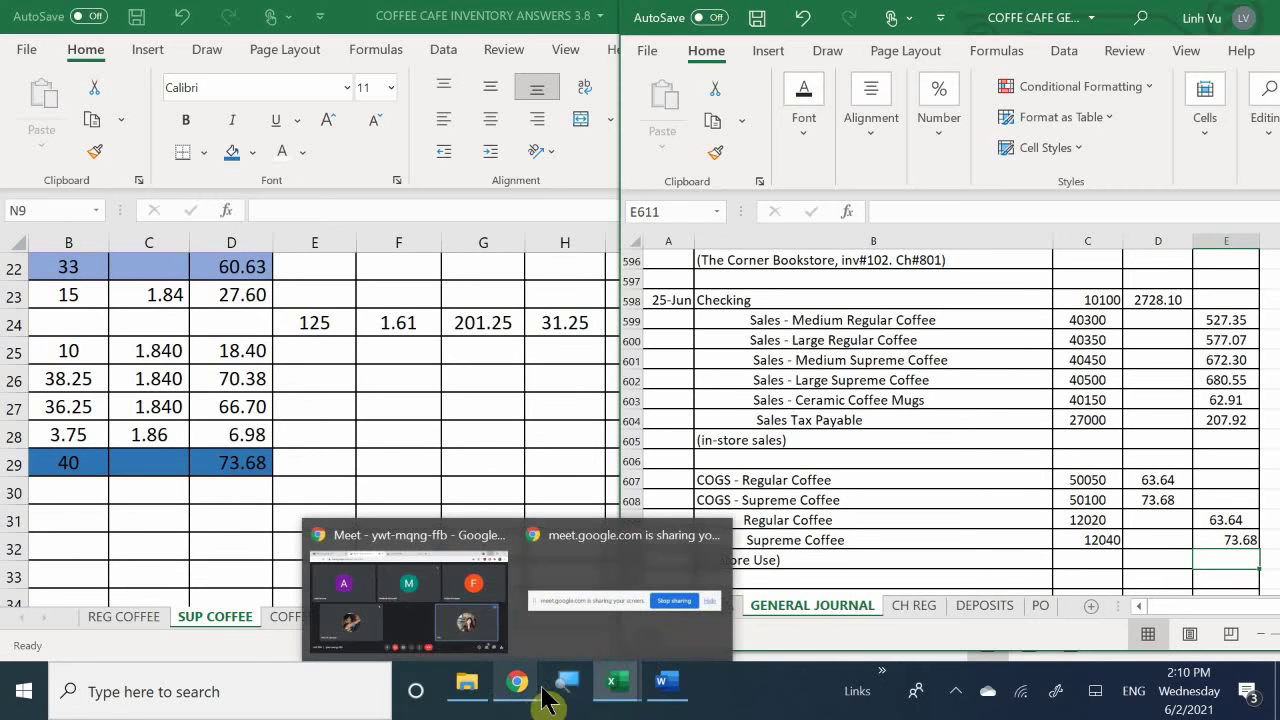
{"action": "mouse_move", "coordinate": [614, 684]}
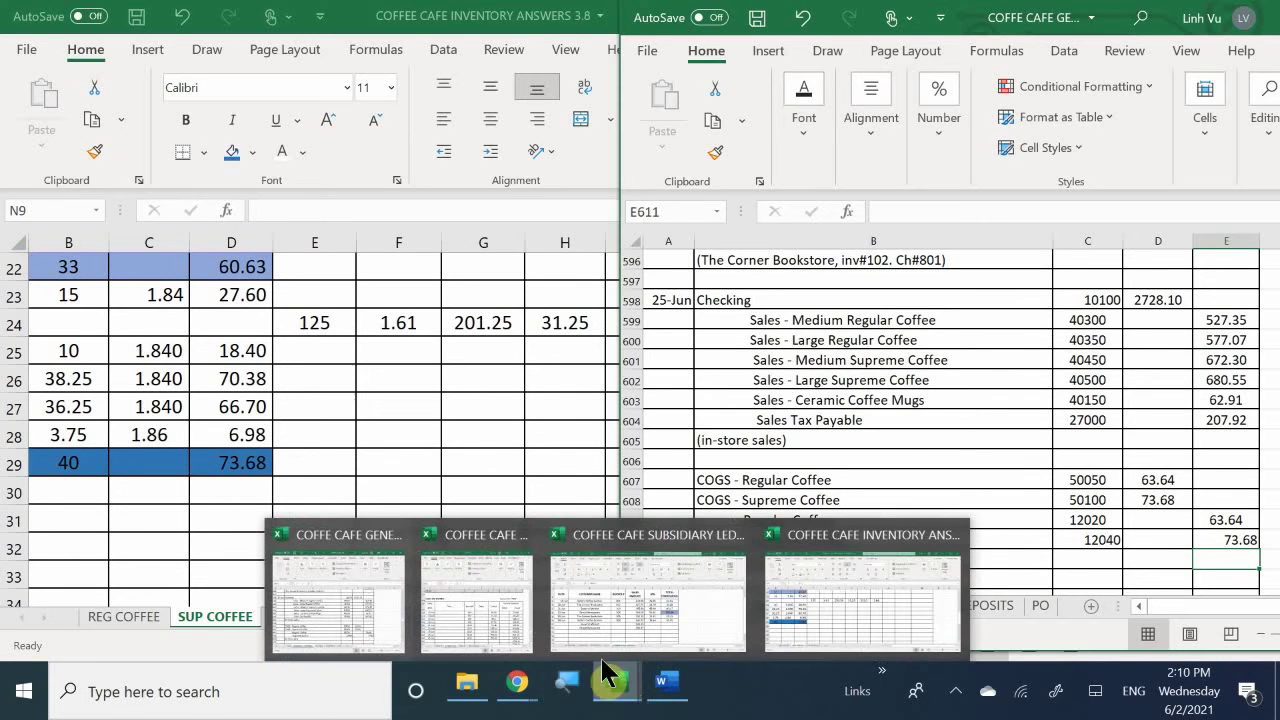
{"action": "left_click", "coordinate": [497, 595]}
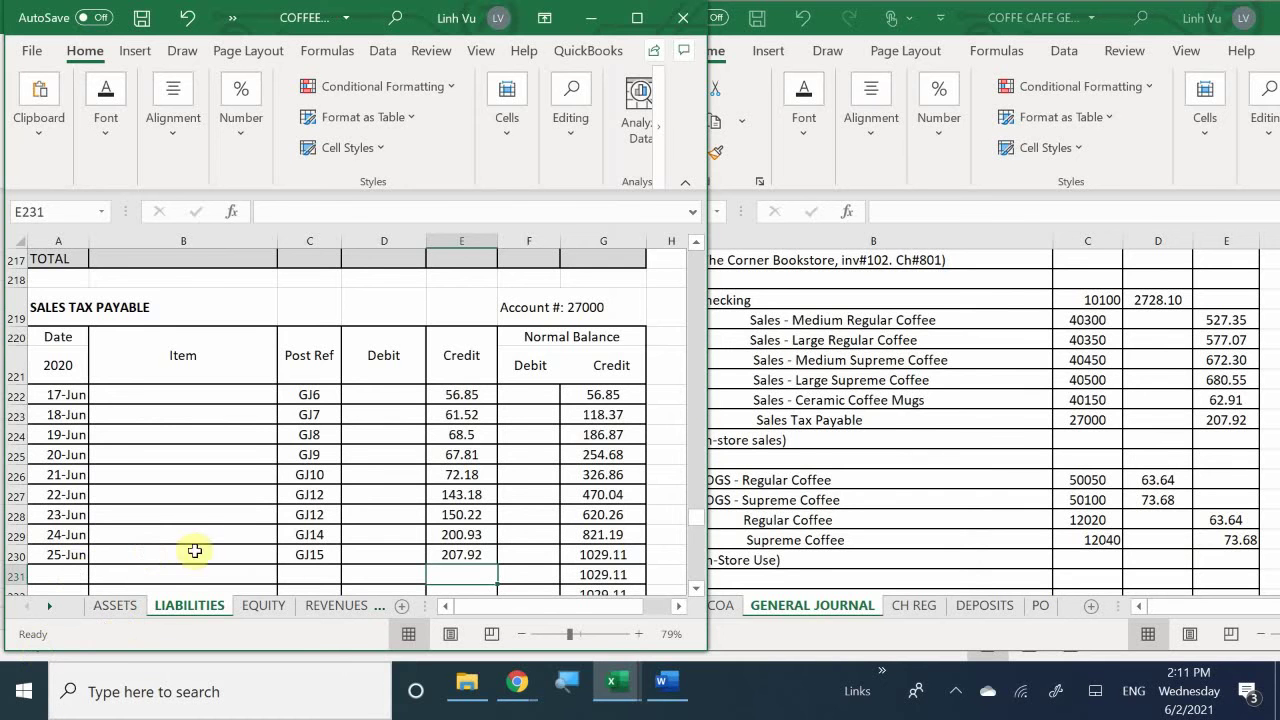
{"action": "left_click", "coordinate": [342, 614]}
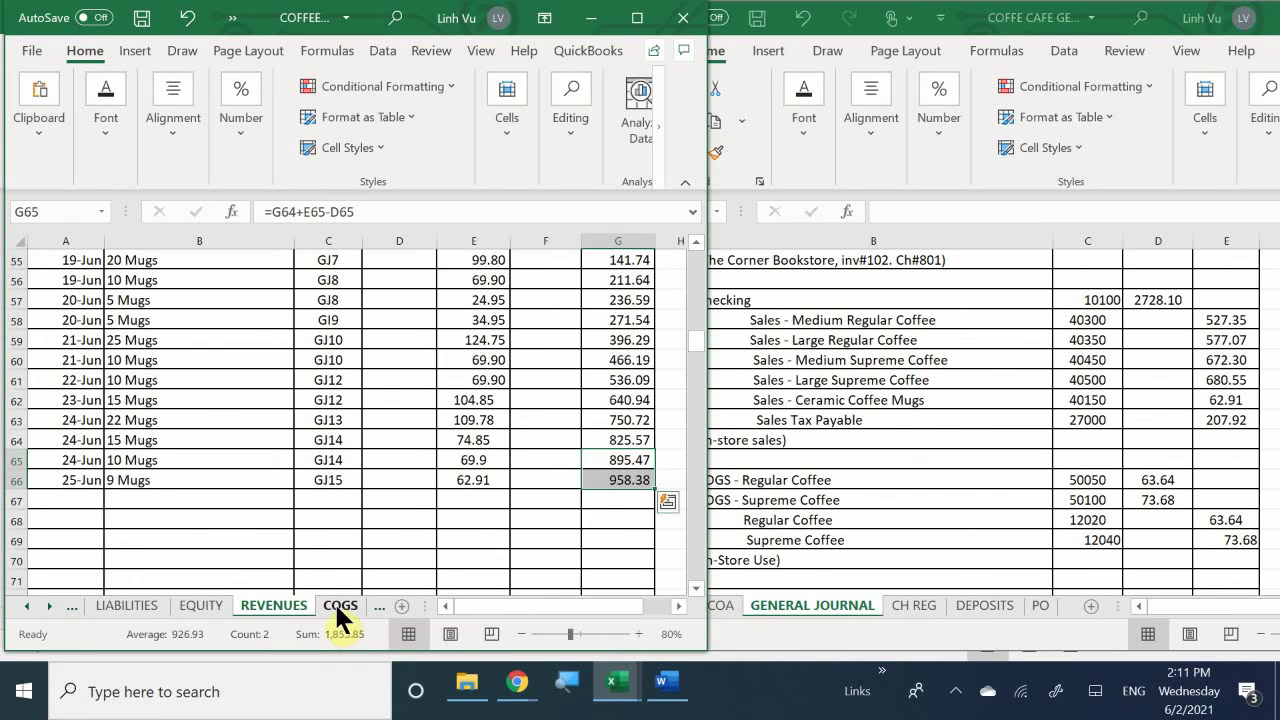
{"action": "left_click", "coordinate": [339, 605]}
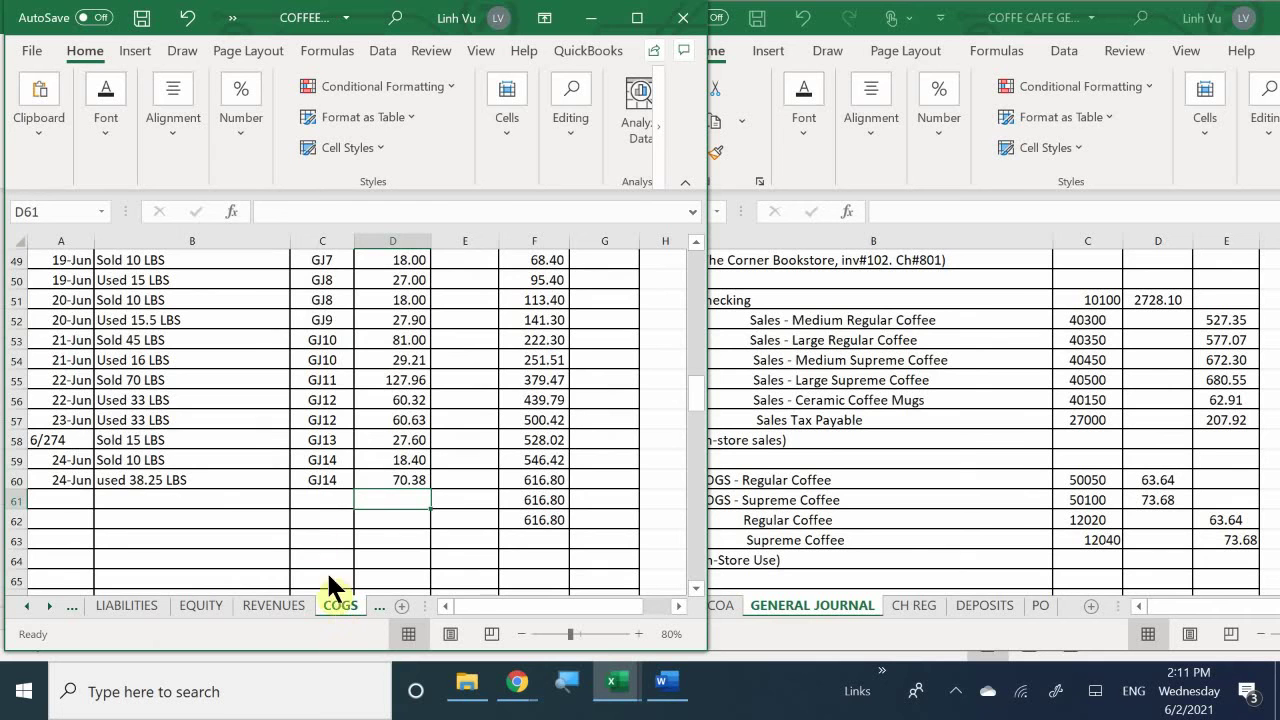
Enter the date 6/25 in A29, the first empty row of the COGS – Regular Coffee account.
{"action": "left_click", "coordinate": [312, 540]}
{"action": "scroll", "coordinate": [300, 545], "scroll_direction": "up", "scroll_amount": 13}
{"action": "scroll", "coordinate": [299, 547], "scroll_direction": "up", "scroll_amount": 3}
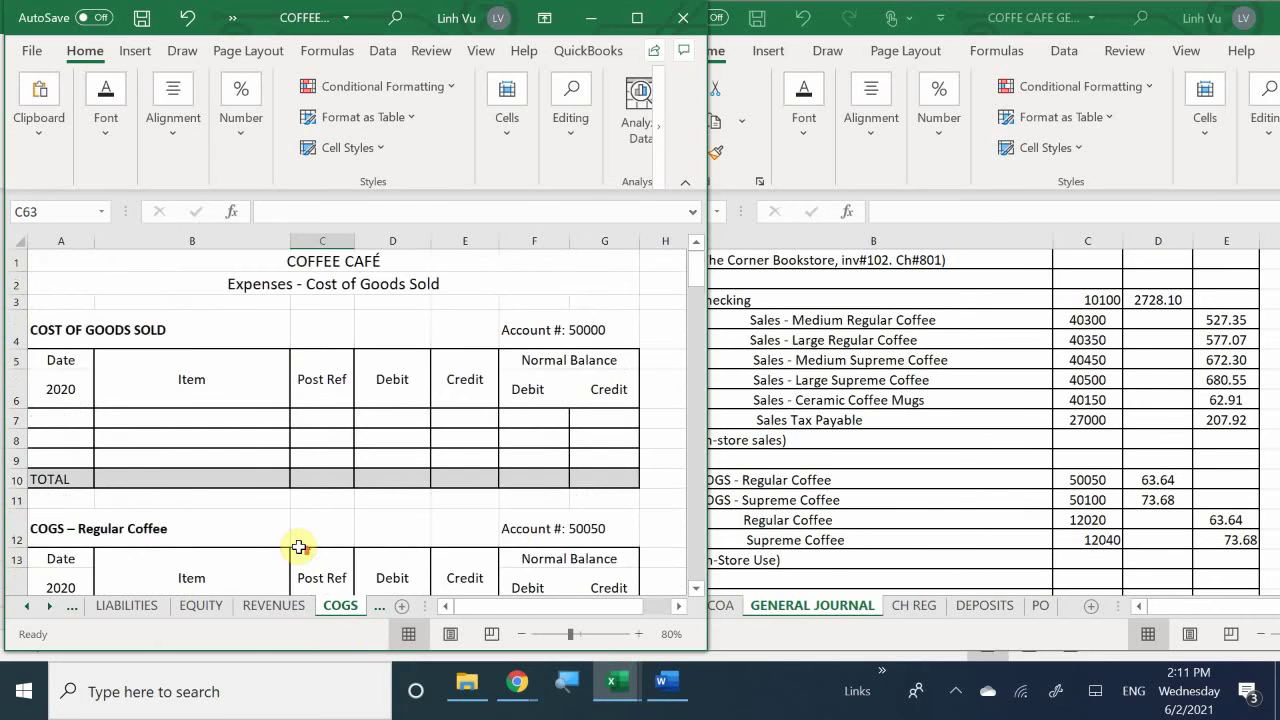
{"action": "scroll", "coordinate": [299, 547], "scroll_direction": "down", "scroll_amount": 3}
{"action": "scroll", "coordinate": [299, 547], "scroll_direction": "down", "scroll_amount": 4}
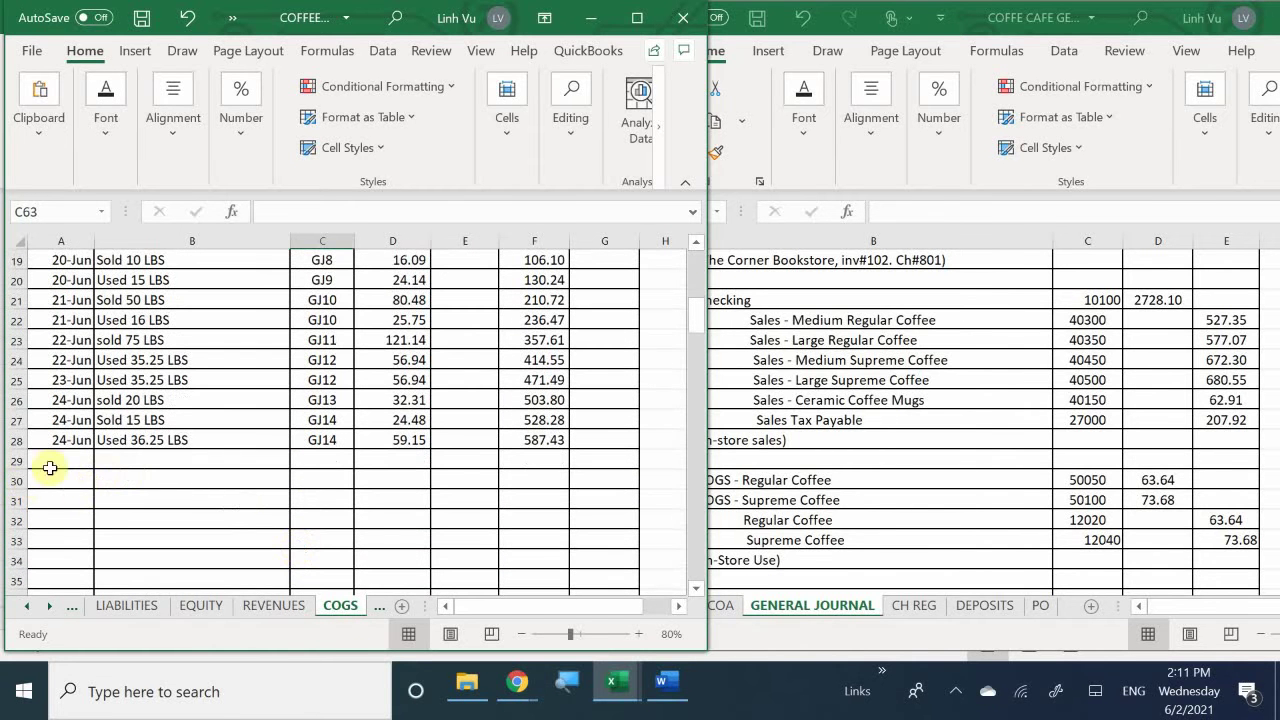
{"action": "left_click", "coordinate": [75, 465]}
{"action": "type", "text": "6"}
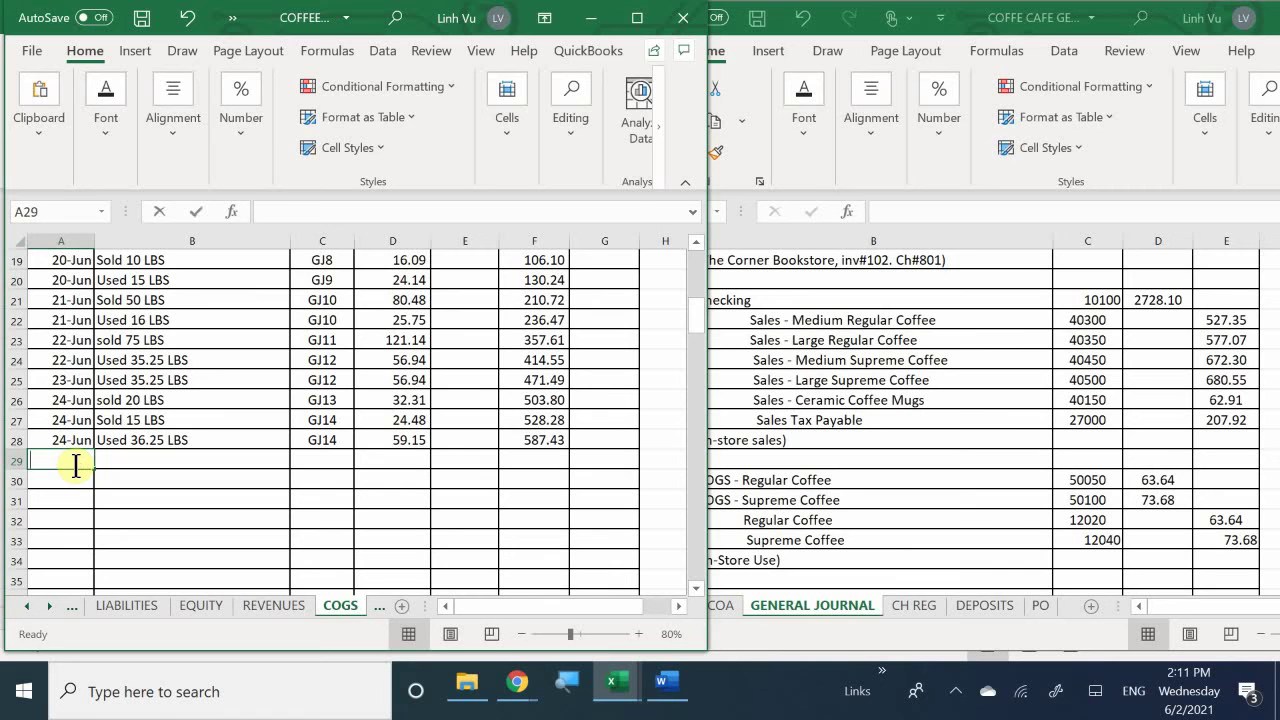
{"action": "type", "text": "/25"}
{"action": "key", "text": "Return"}
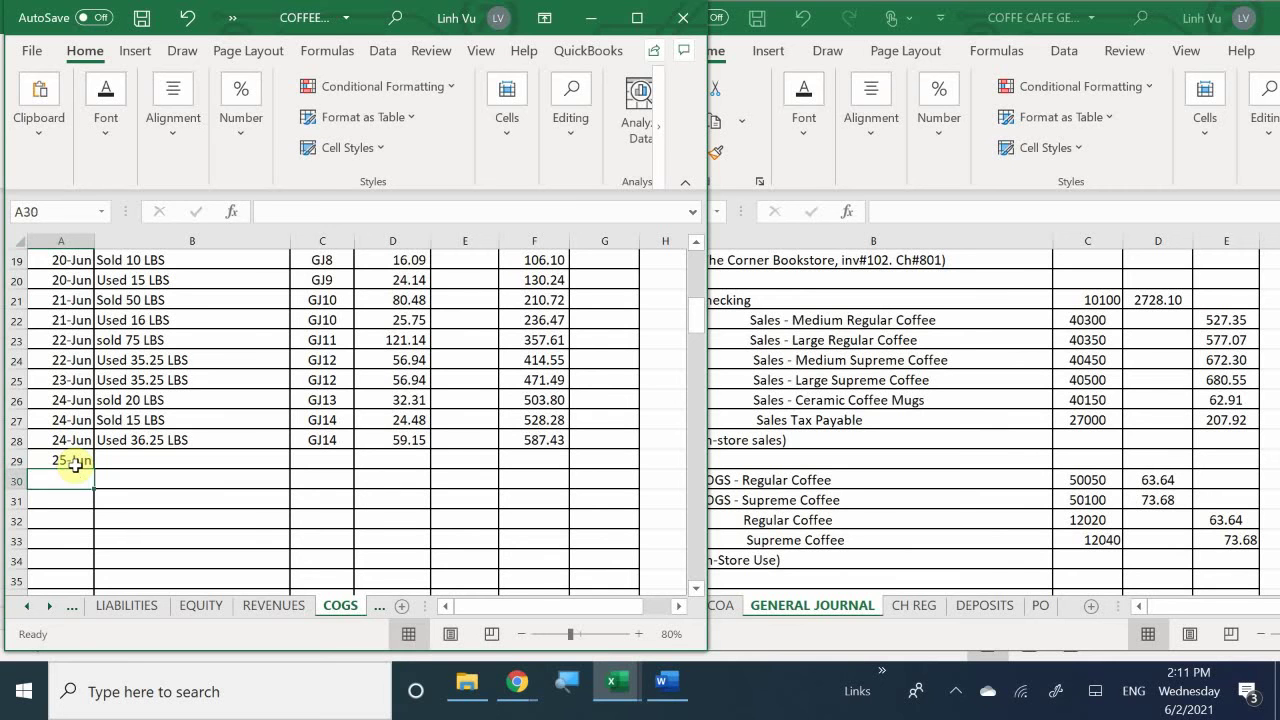
Enter the item "Used 39 LBS" and post reference GJ15 for the 25-Jun row of the COGS – Regular Coffee account.
{"action": "key", "text": "Right"}
{"action": "key", "text": "Up"}
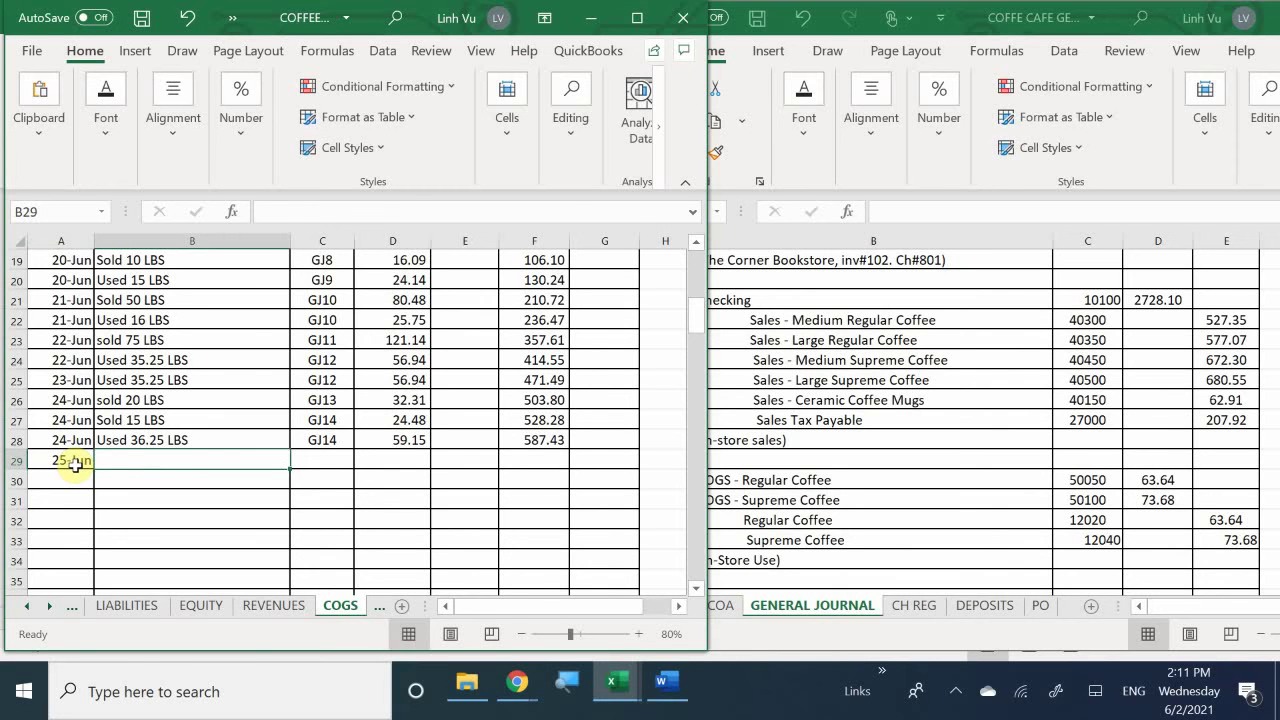
{"action": "type", "text": "Item"}
{"action": "key", "text": "BackSpace"}
{"action": "key", "text": "BackSpace"}
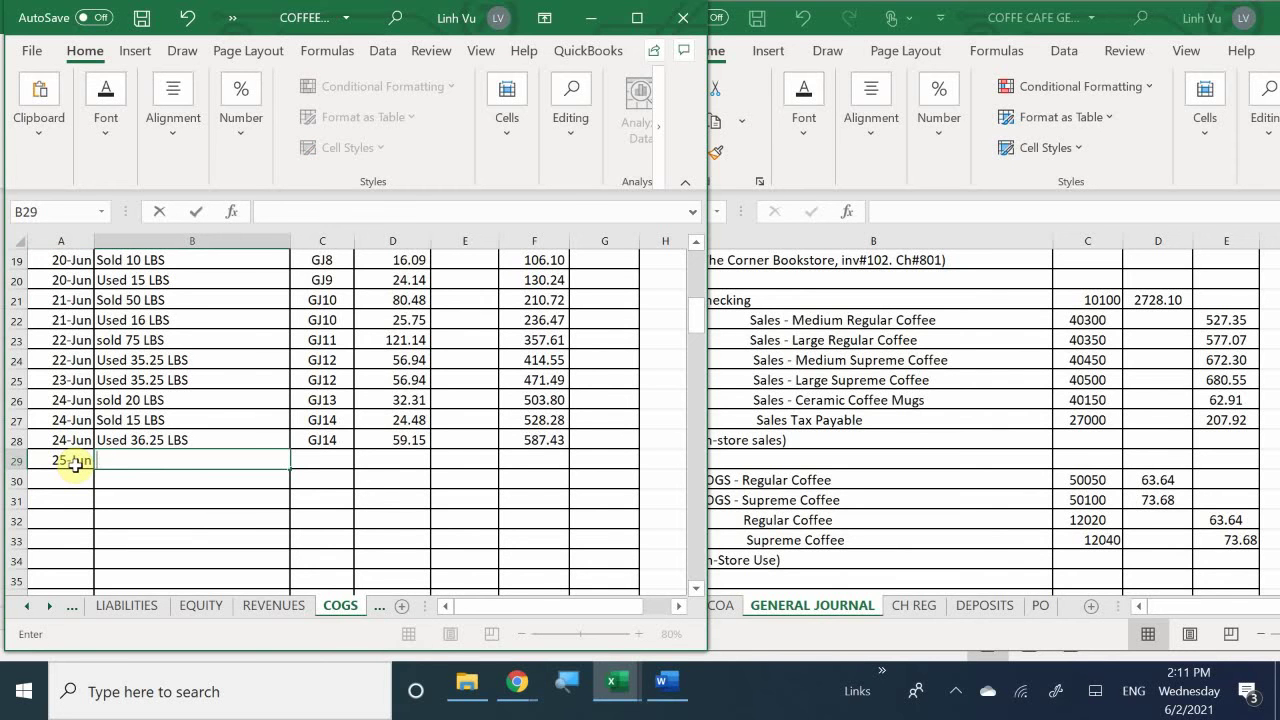
{"action": "type", "text": "Used 39 LBS"}
{"action": "key", "text": "Tab"}
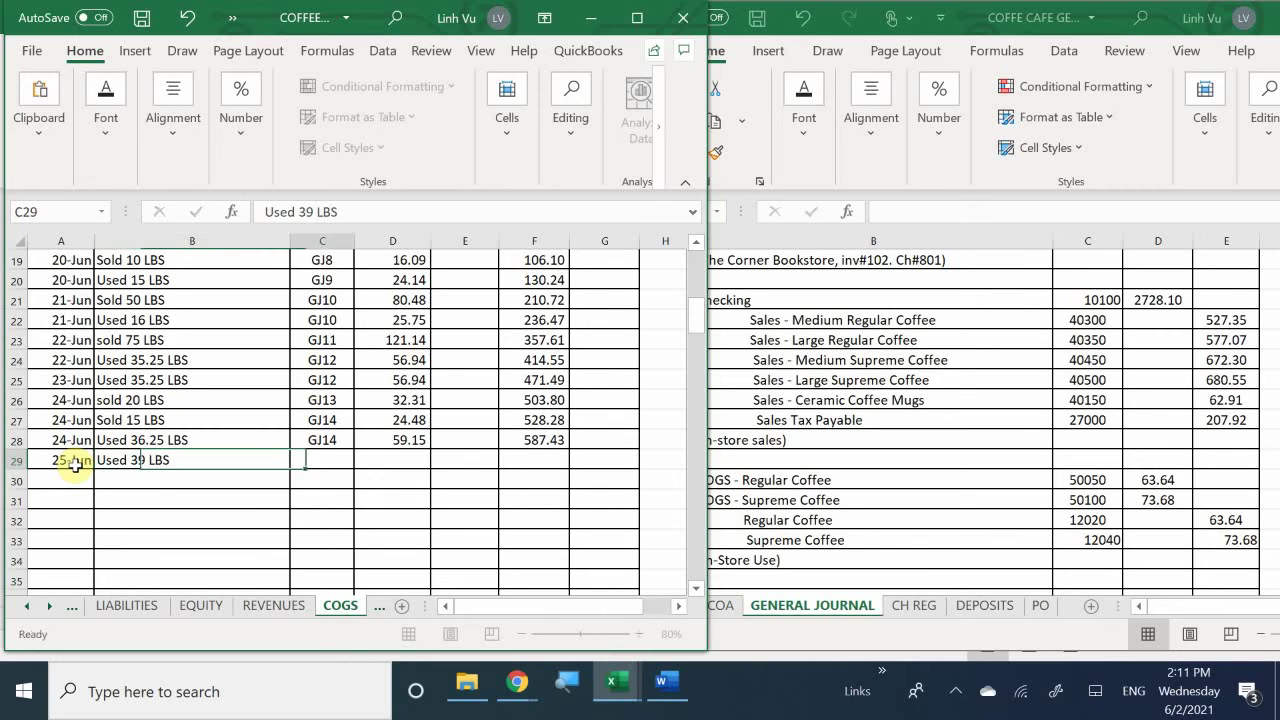
{"action": "type", "text": "GJ15"}
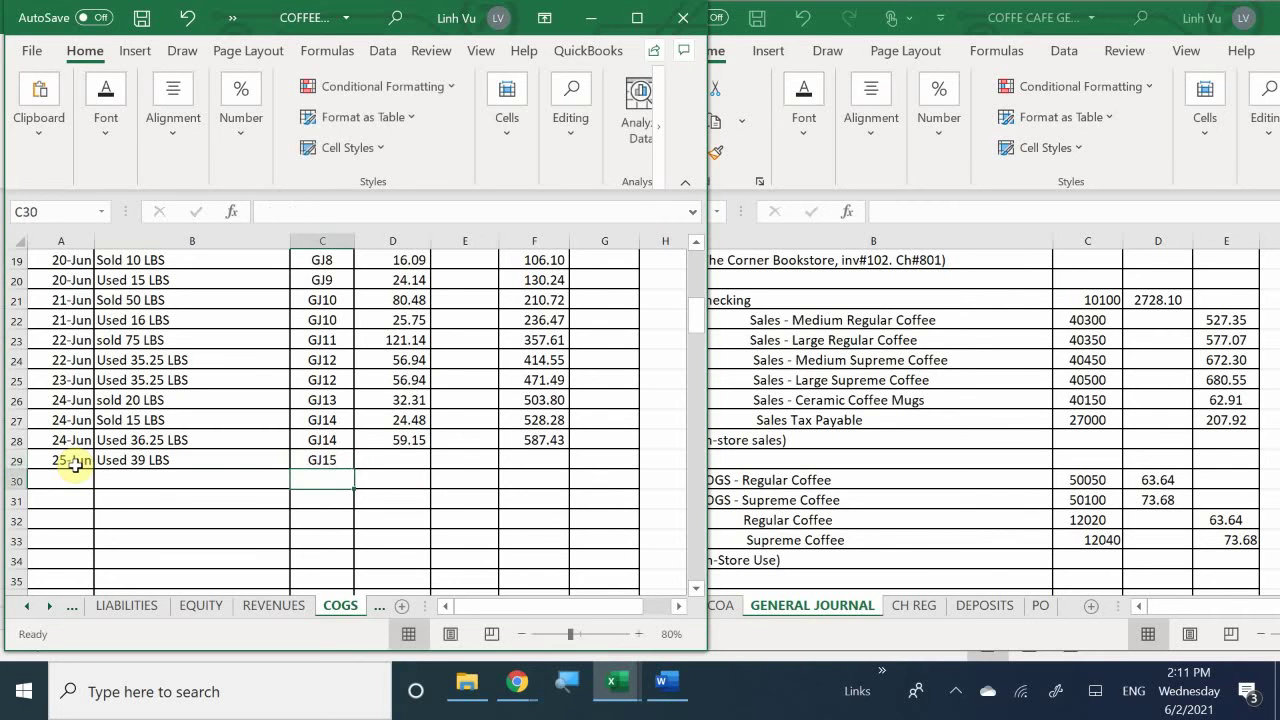
Enter the debit amount 63.64 in D29 for the 25-Jun row of the COGS – Regular Coffee account.
{"action": "key", "text": "Tab"}
{"action": "key", "text": "Tab"}
{"action": "key", "text": "Left"}
{"action": "type", "text": "636"}
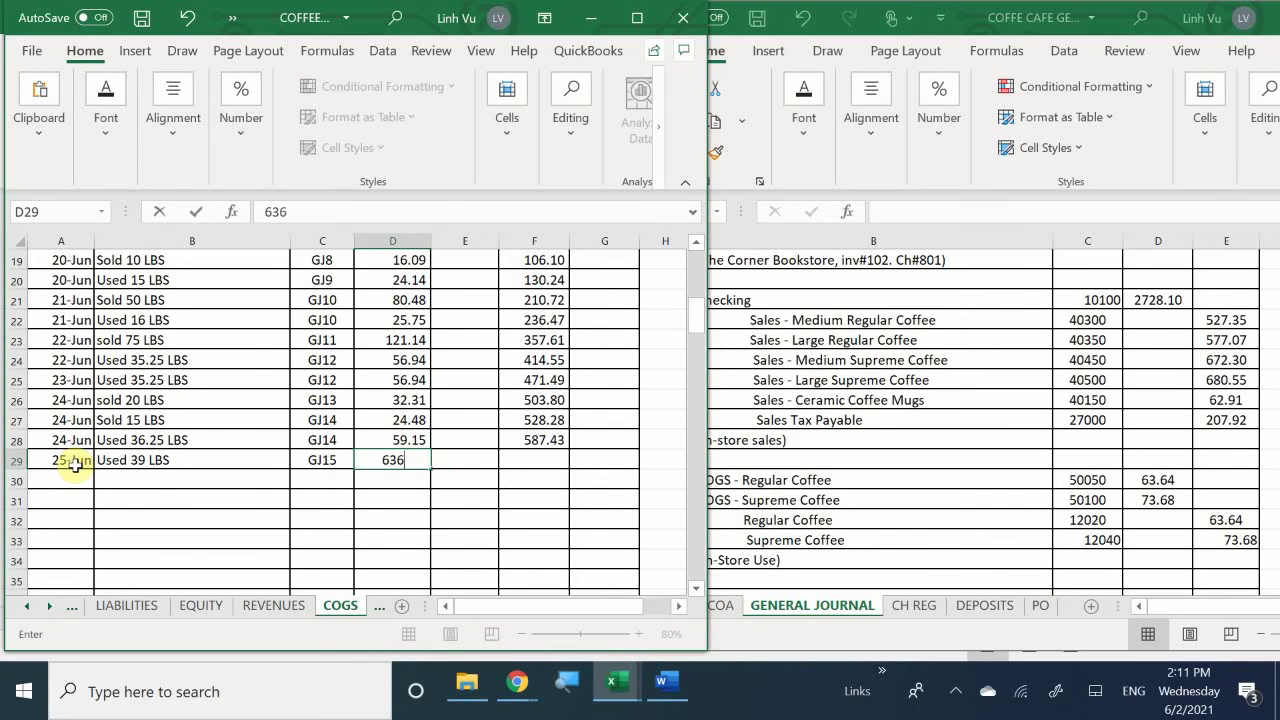
{"action": "key", "text": "BackSpace"}
{"action": "type", "text": ".64"}
{"action": "key", "text": "Return"}
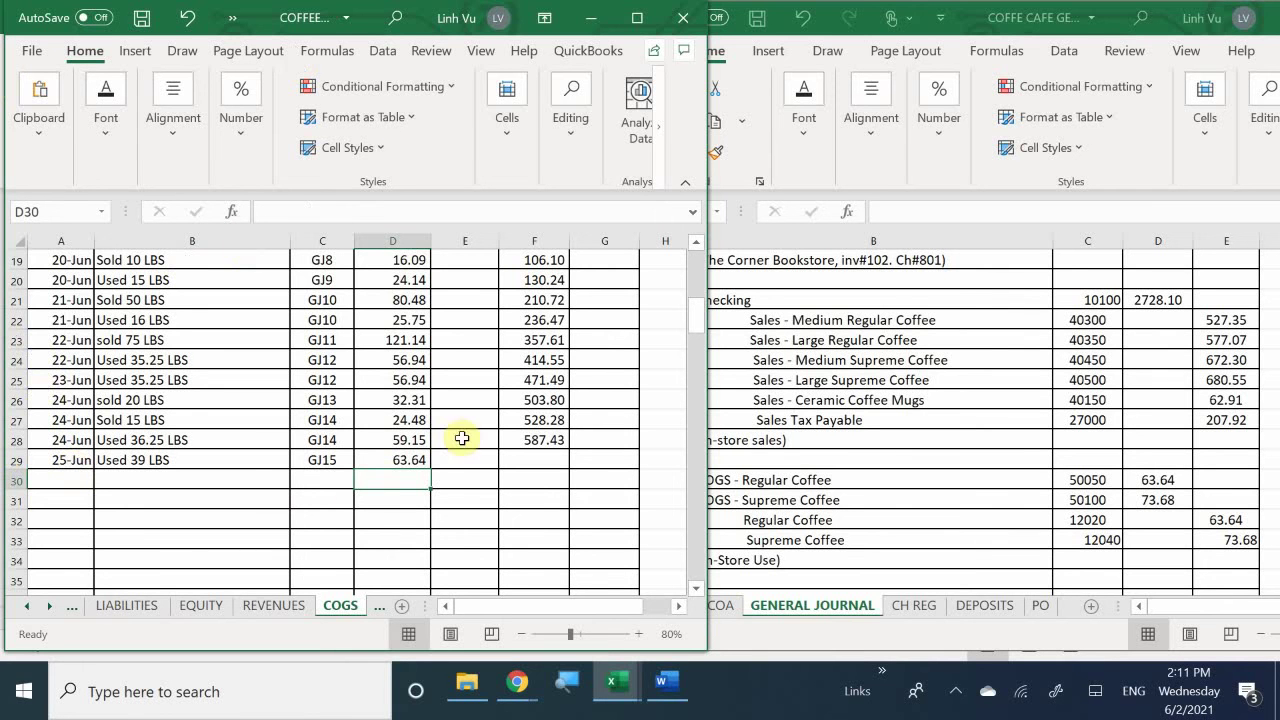
Copy the running balance formula from F28 down to F29 in the COGS – Regular Coffee account.
{"action": "left_click", "coordinate": [556, 442]}
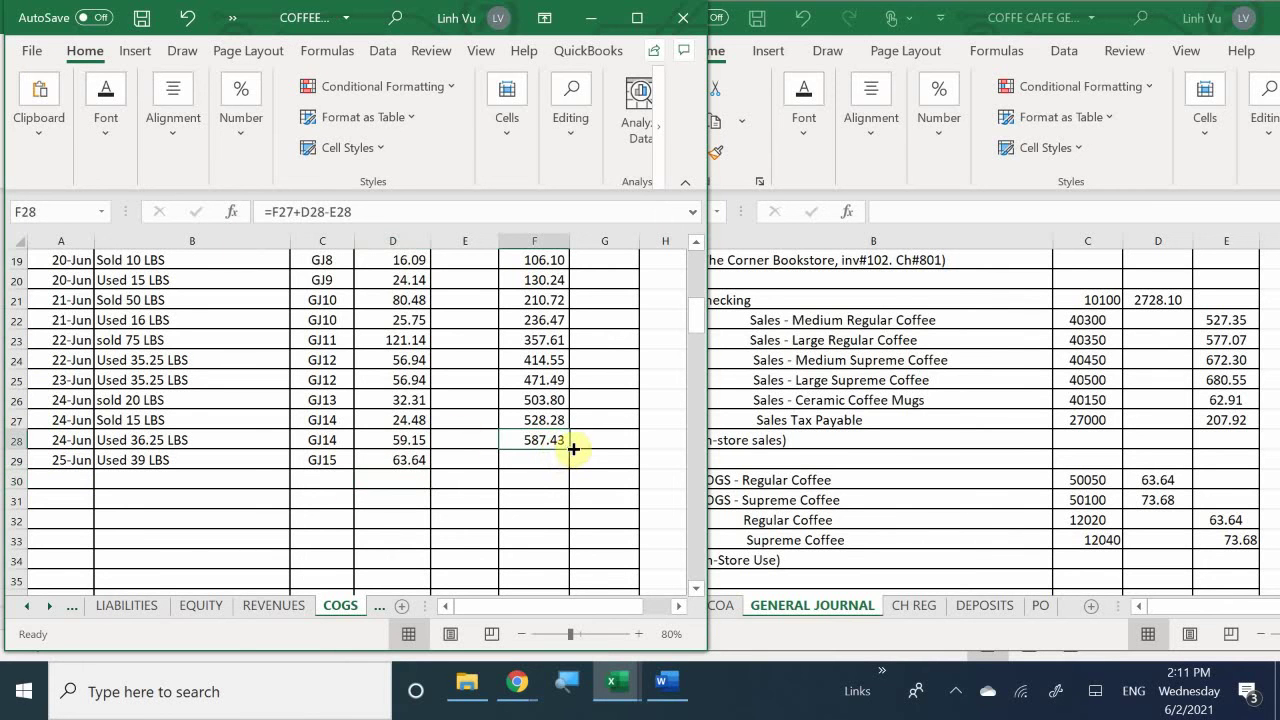
{"action": "left_click_drag", "start_coordinate": [573, 449], "coordinate": [574, 466]}
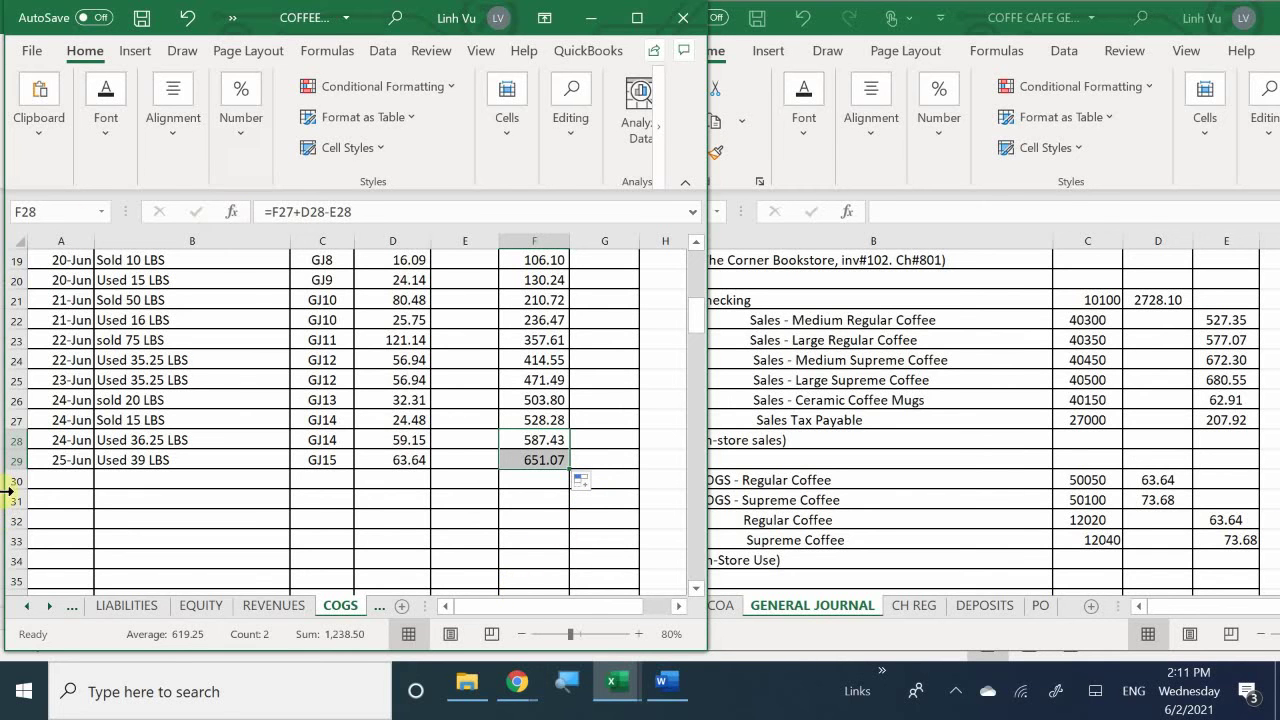
{"action": "left_click", "coordinate": [204, 520]}
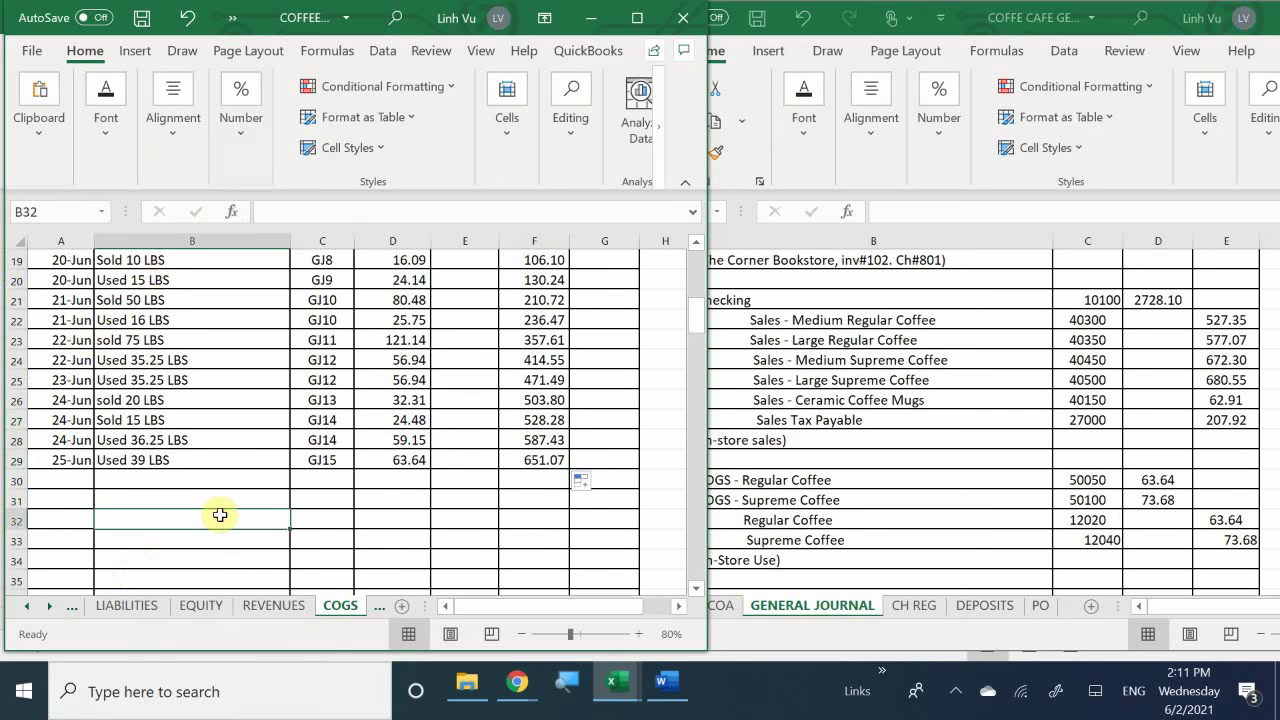
Enter the date 6/25 in A61, the first undated row of the COGS – Supreme Coffee account.
{"action": "scroll", "coordinate": [234, 505], "scroll_direction": "down", "scroll_amount": 1}
{"action": "scroll", "coordinate": [234, 505], "scroll_direction": "down", "scroll_amount": 7}
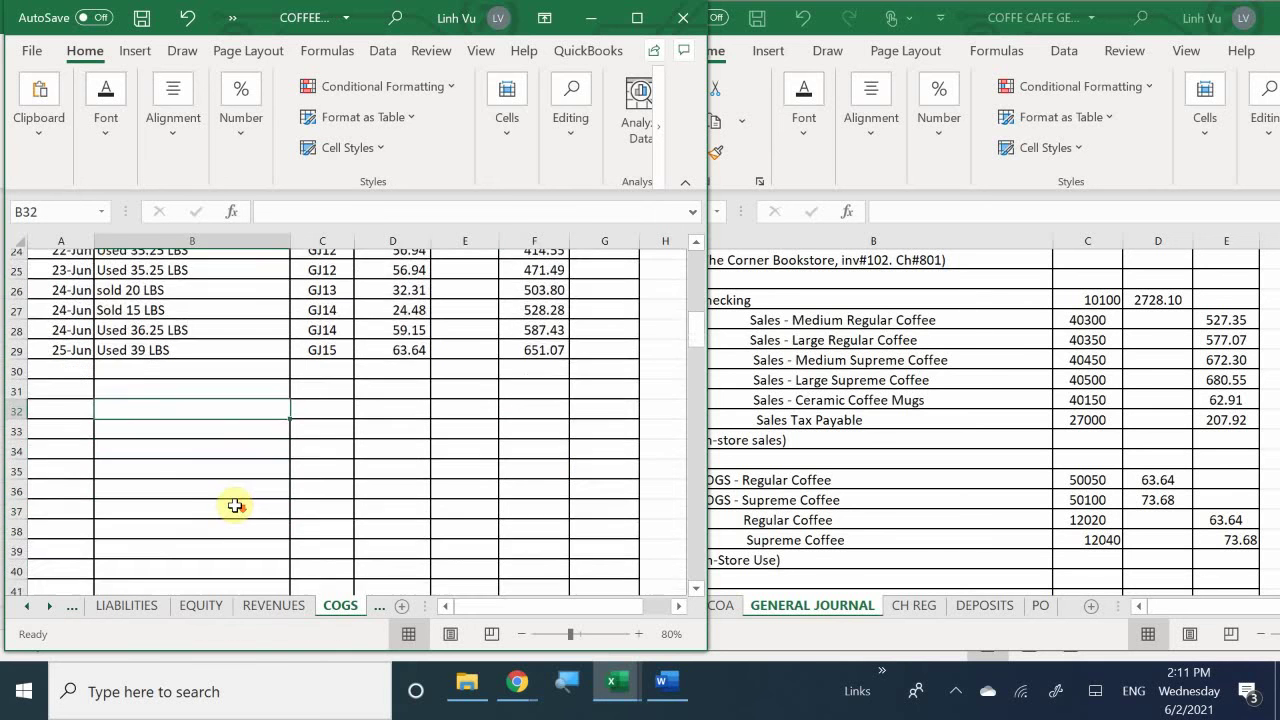
{"action": "scroll", "coordinate": [234, 505], "scroll_direction": "down", "scroll_amount": 4}
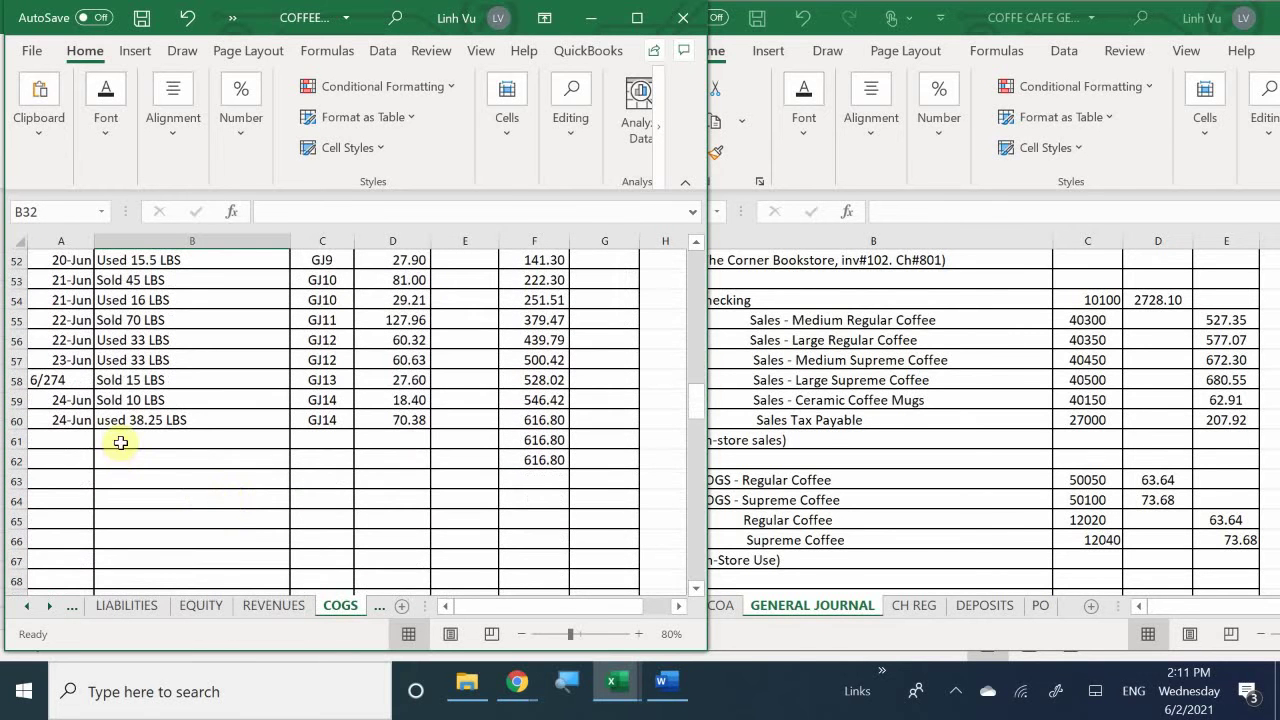
{"action": "left_click", "coordinate": [64, 445]}
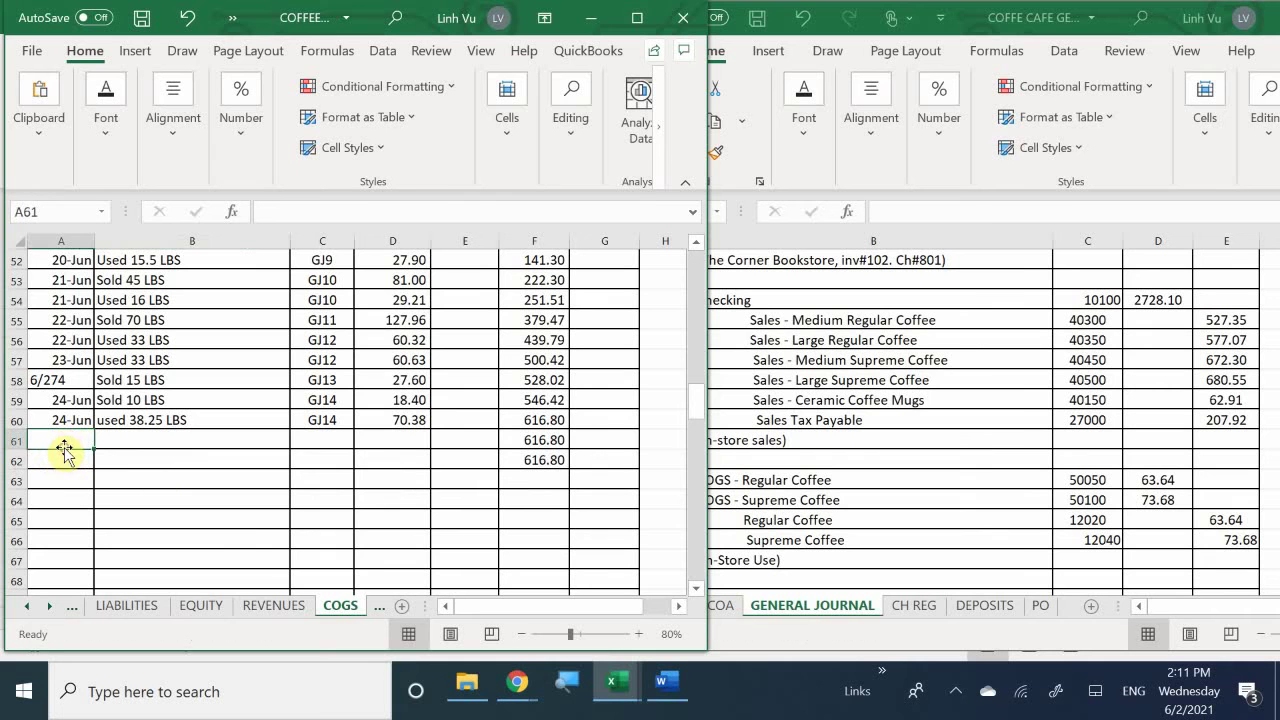
{"action": "type", "text": "6/2"}
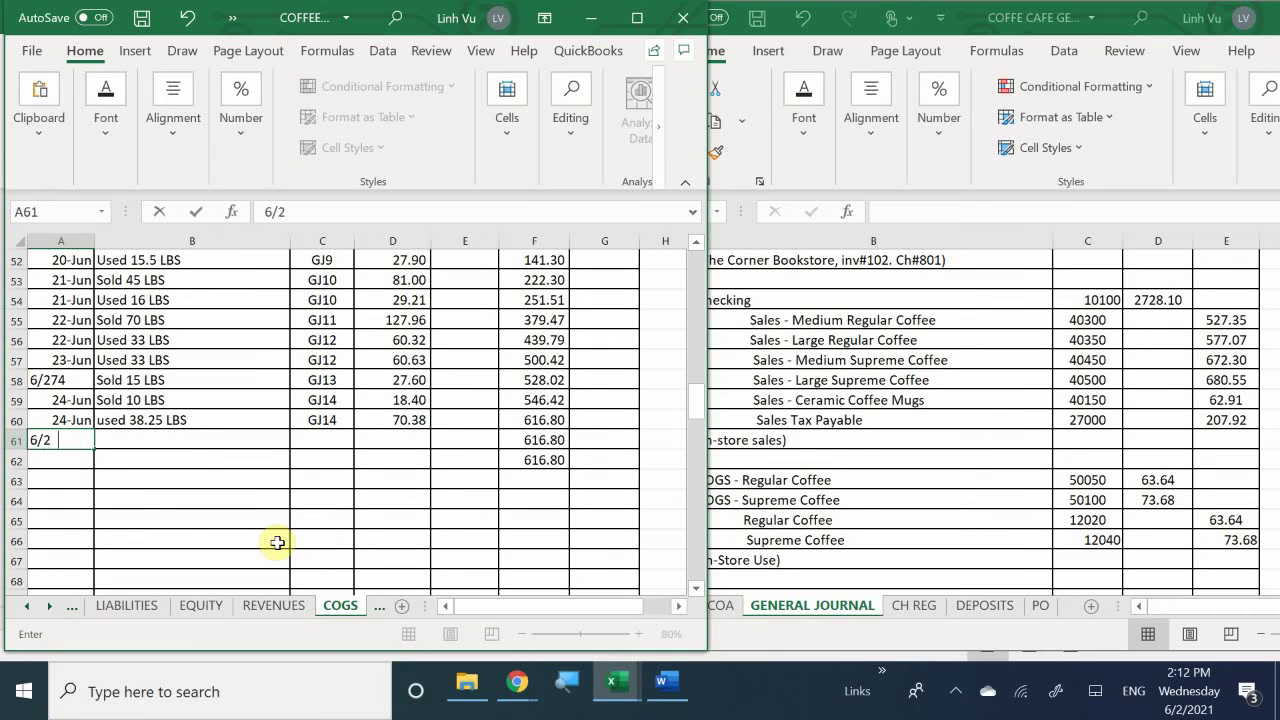
{"action": "type", "text": "5"}
{"action": "key", "text": "Tab"}
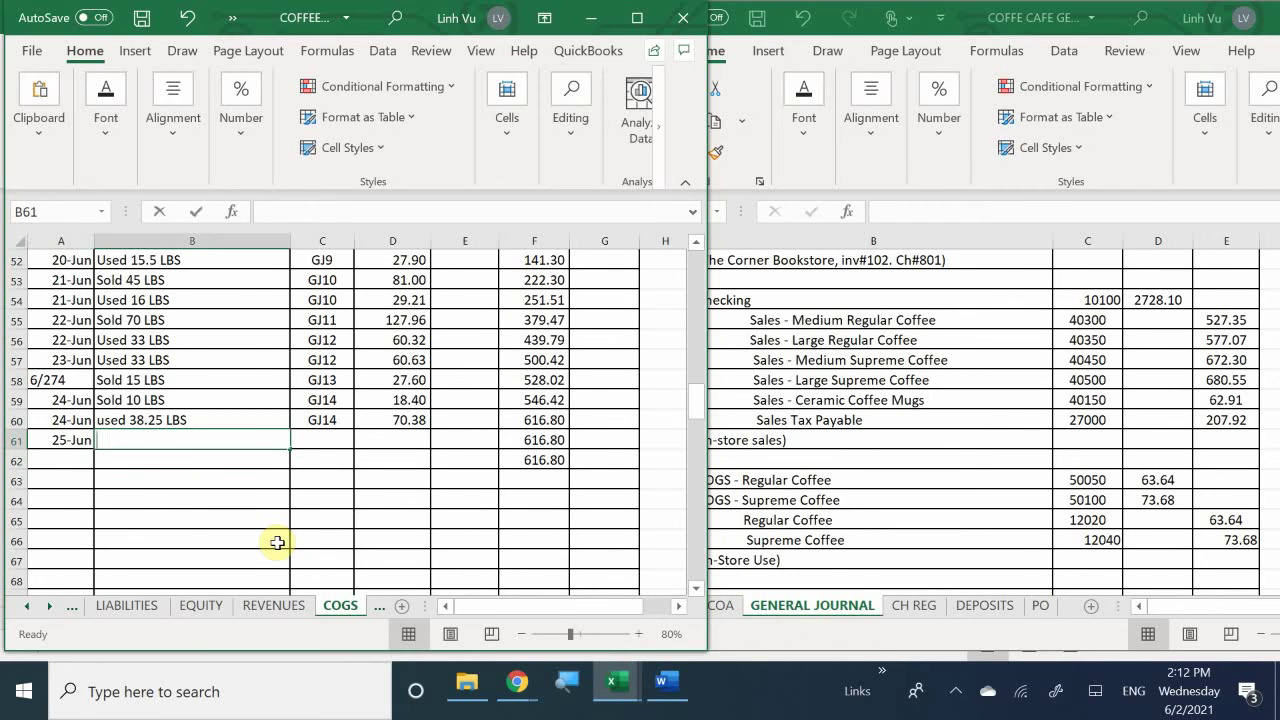
Enter the item "Used 40 LBS" and post reference GJ15 for the 25-Jun row of the COGS – Supreme Coffee account.
{"action": "type", "text": "I"}
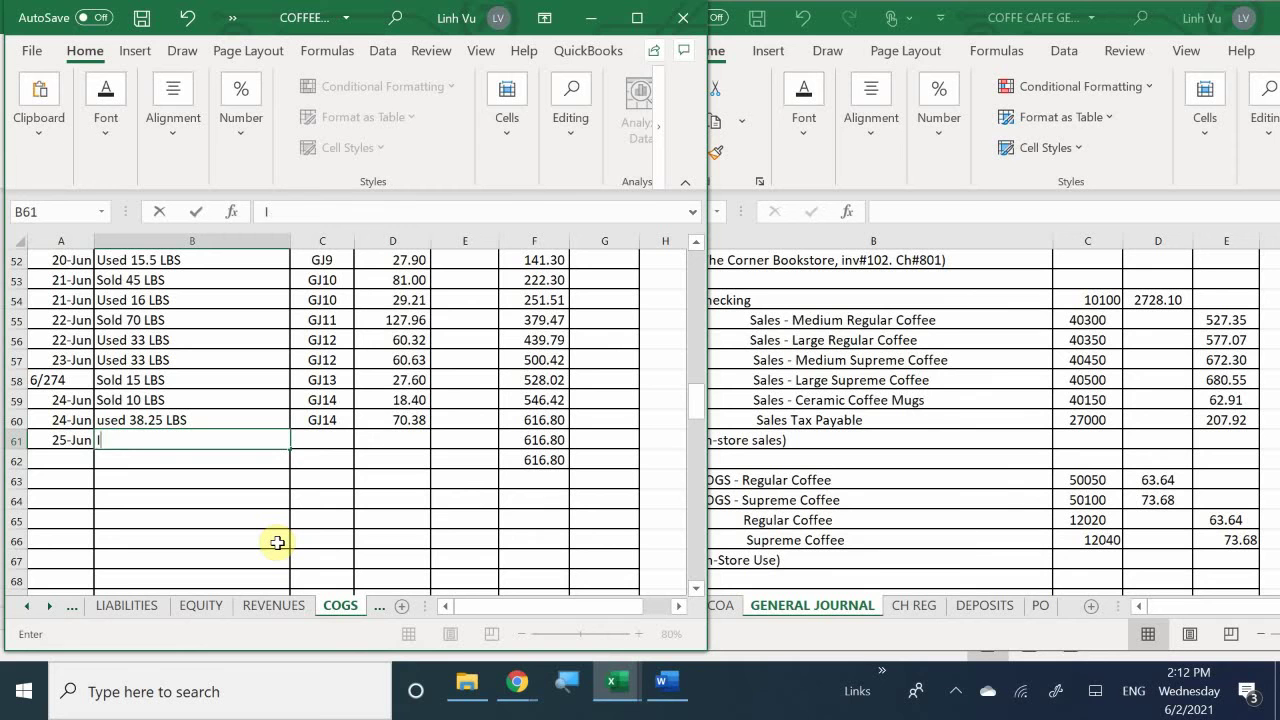
{"action": "type", "text": "sUsed 40 LBS"}
{"action": "key", "text": "Tab"}
{"action": "type", "text": "GJ"}
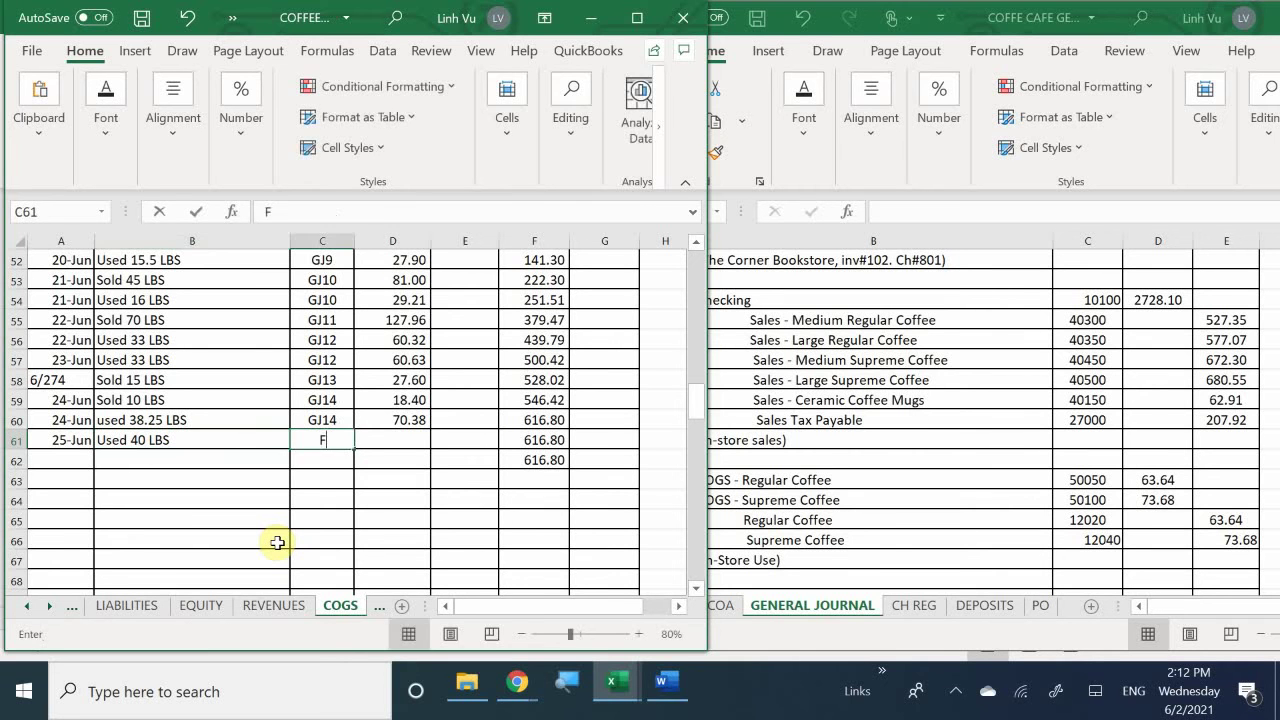
{"action": "type", "text": "15"}
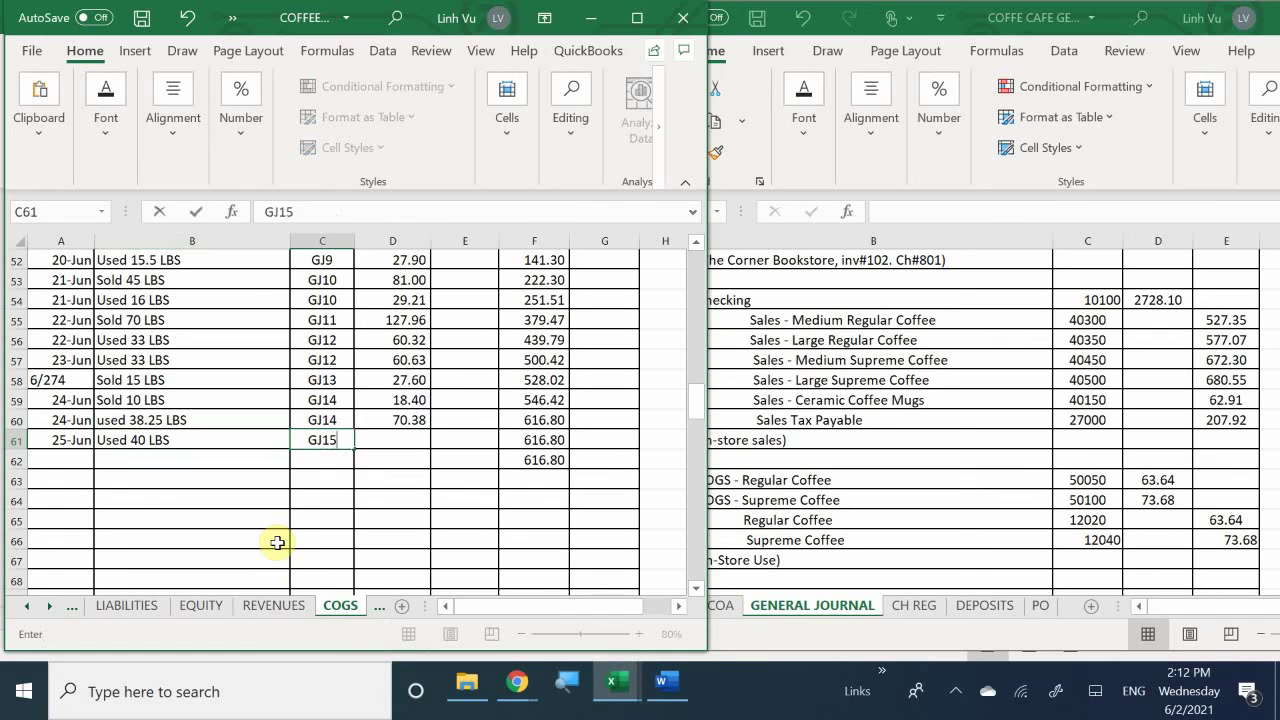
{"action": "key", "text": "Tab"}
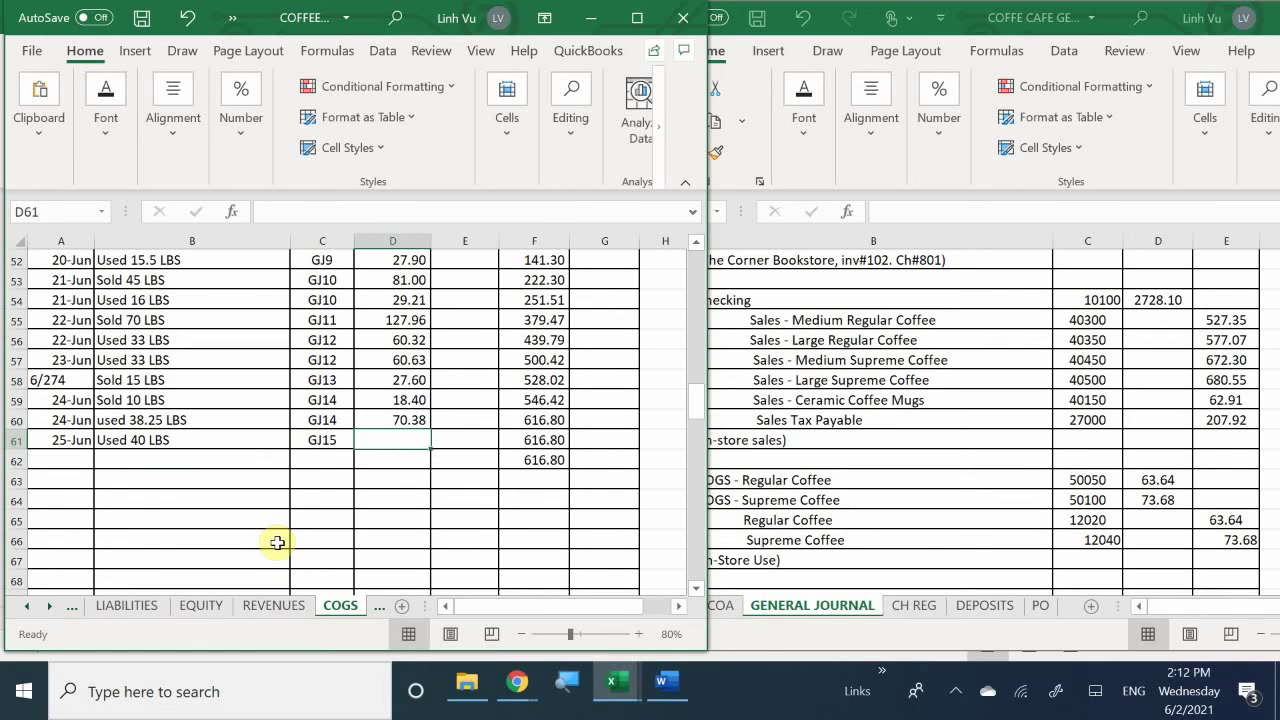
Enter the debit amount 73.68 in D61 for the 25-Jun row of the COGS – Supreme Coffee account.
{"action": "type", "text": "73"}
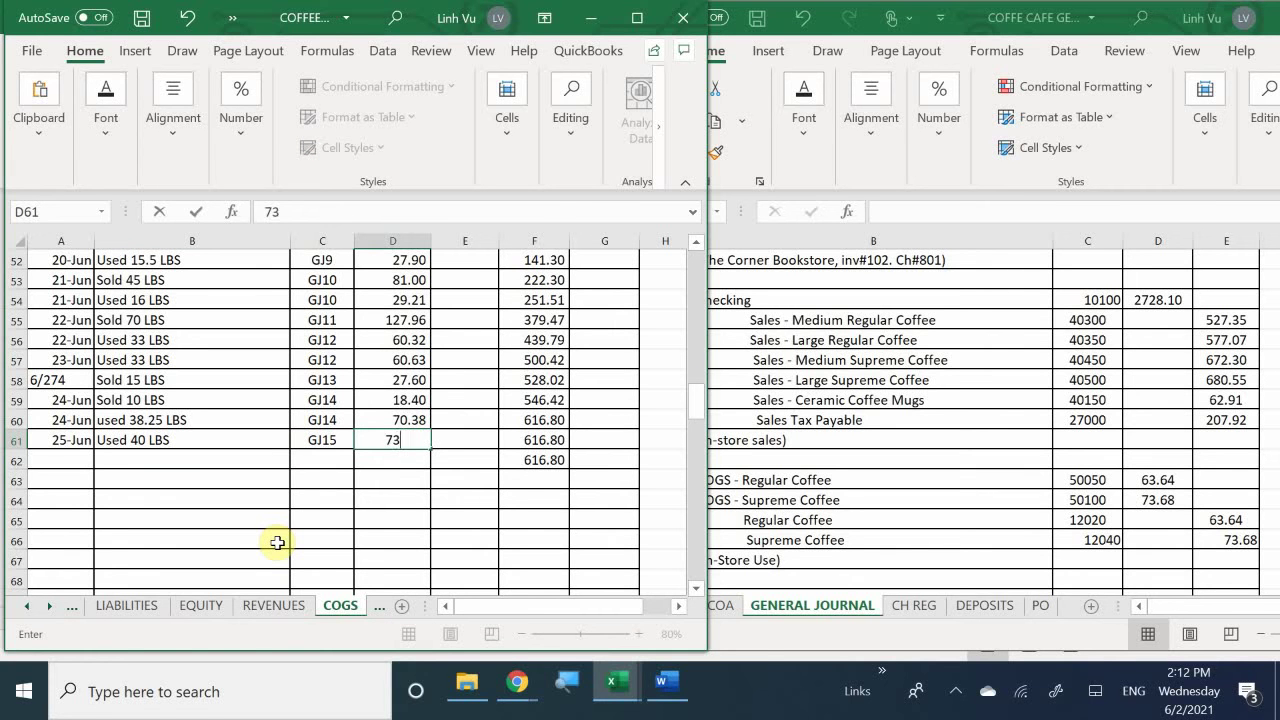
{"action": "type", "text": ".68"}
{"action": "key", "text": "Return"}
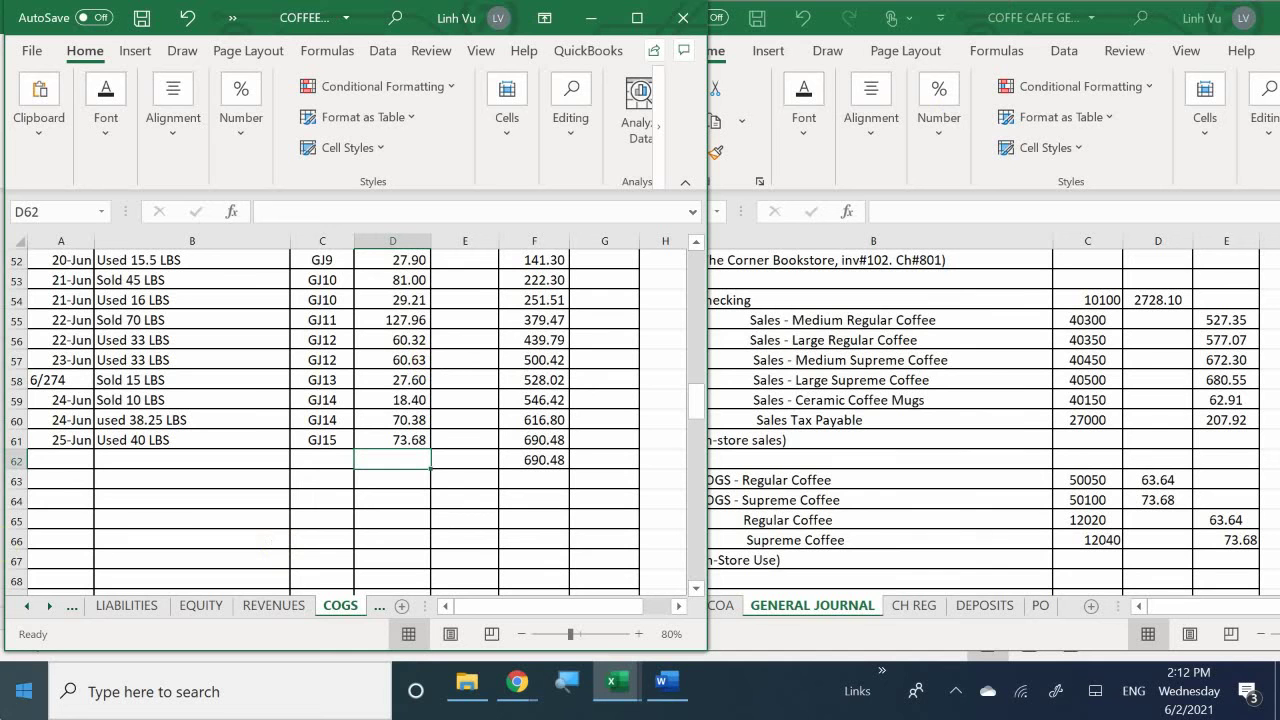
Open the ASSETS sheet of the ledger accounts workbook.
{"action": "left_click", "coordinate": [28, 607]}
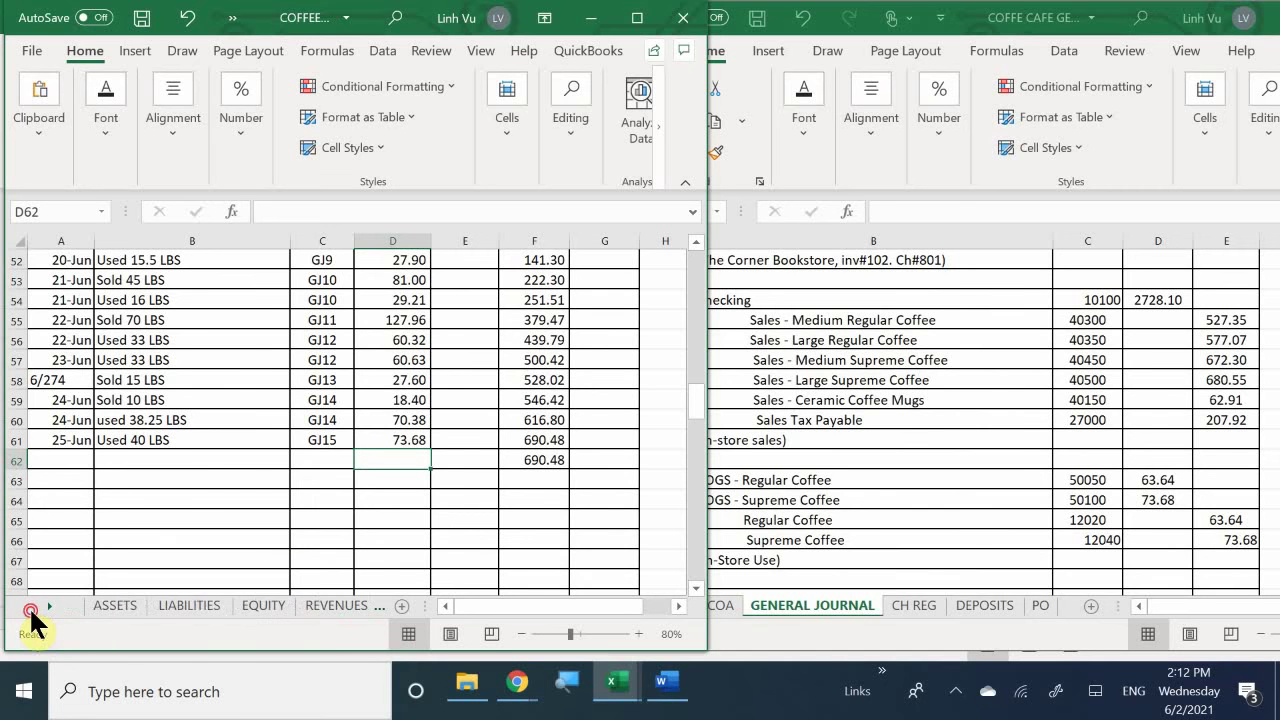
{"action": "left_click", "coordinate": [110, 604]}
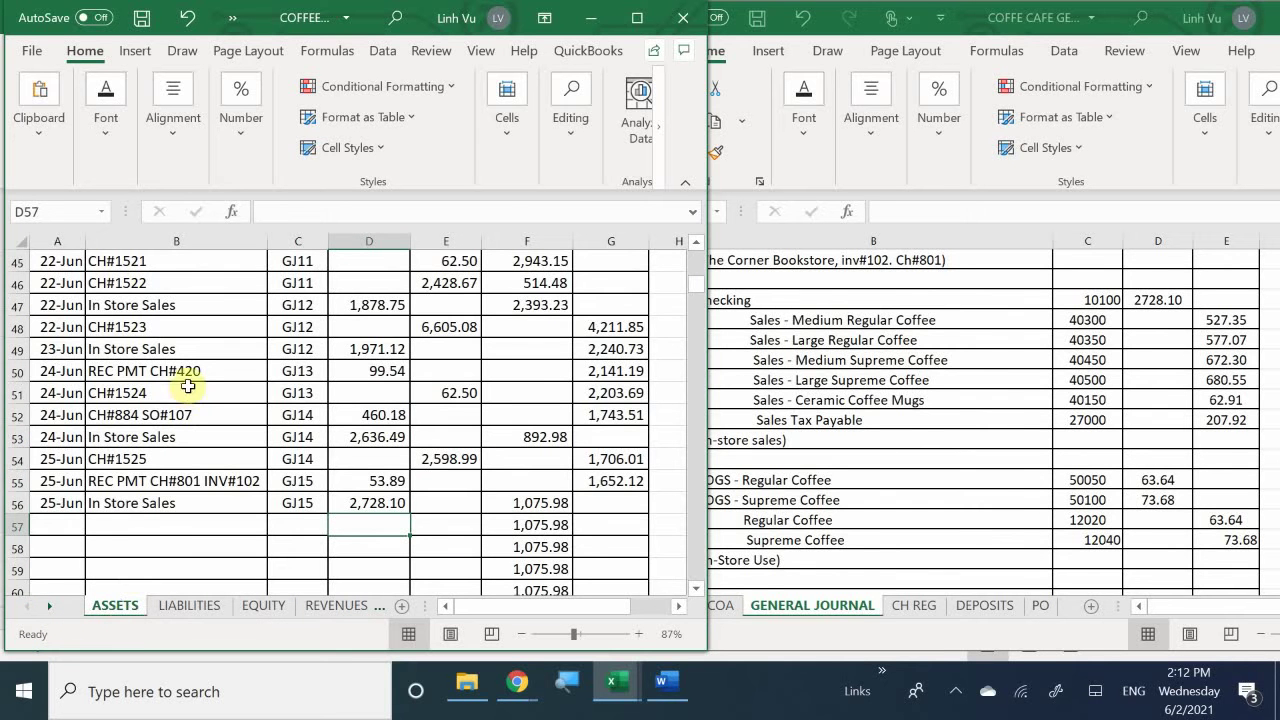
{"action": "left_click", "coordinate": [147, 528]}
Enter the date 6/25 in A227, the first undated row of the Regular Coffee inventory account.
{"action": "scroll", "coordinate": [150, 526], "scroll_direction": "down", "scroll_amount": 4}
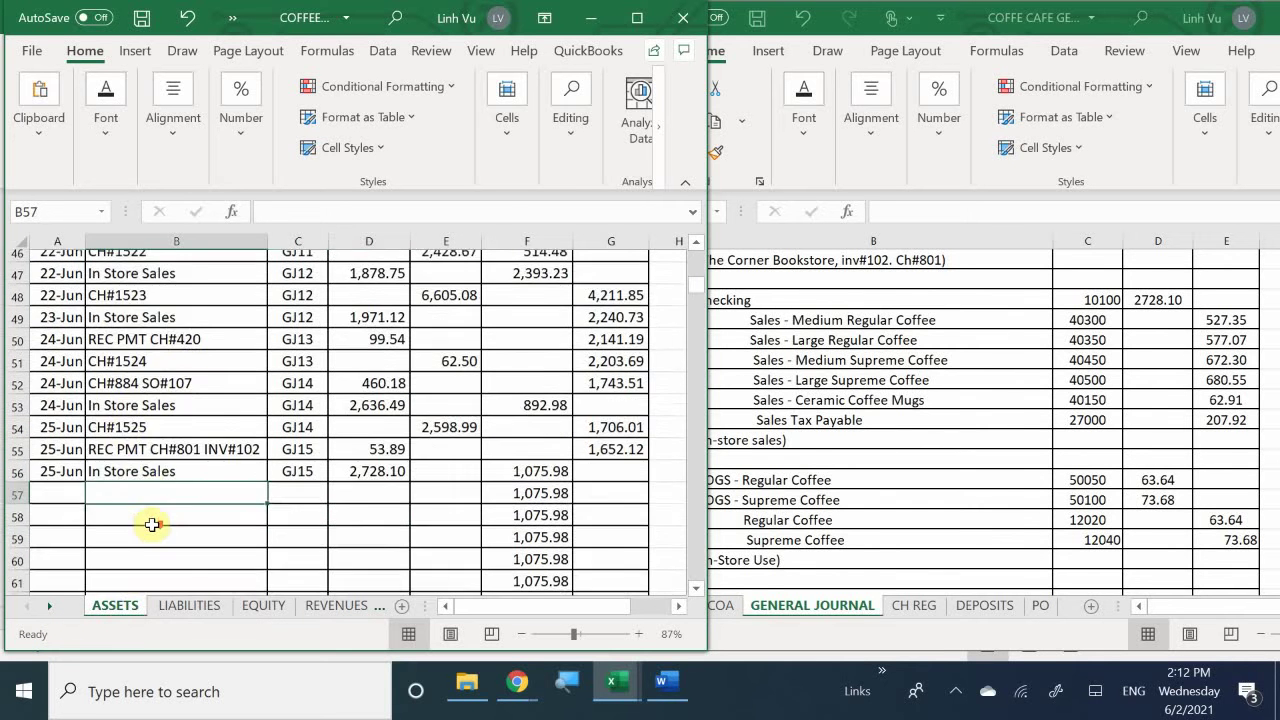
{"action": "scroll", "coordinate": [152, 525], "scroll_direction": "down", "scroll_amount": 10}
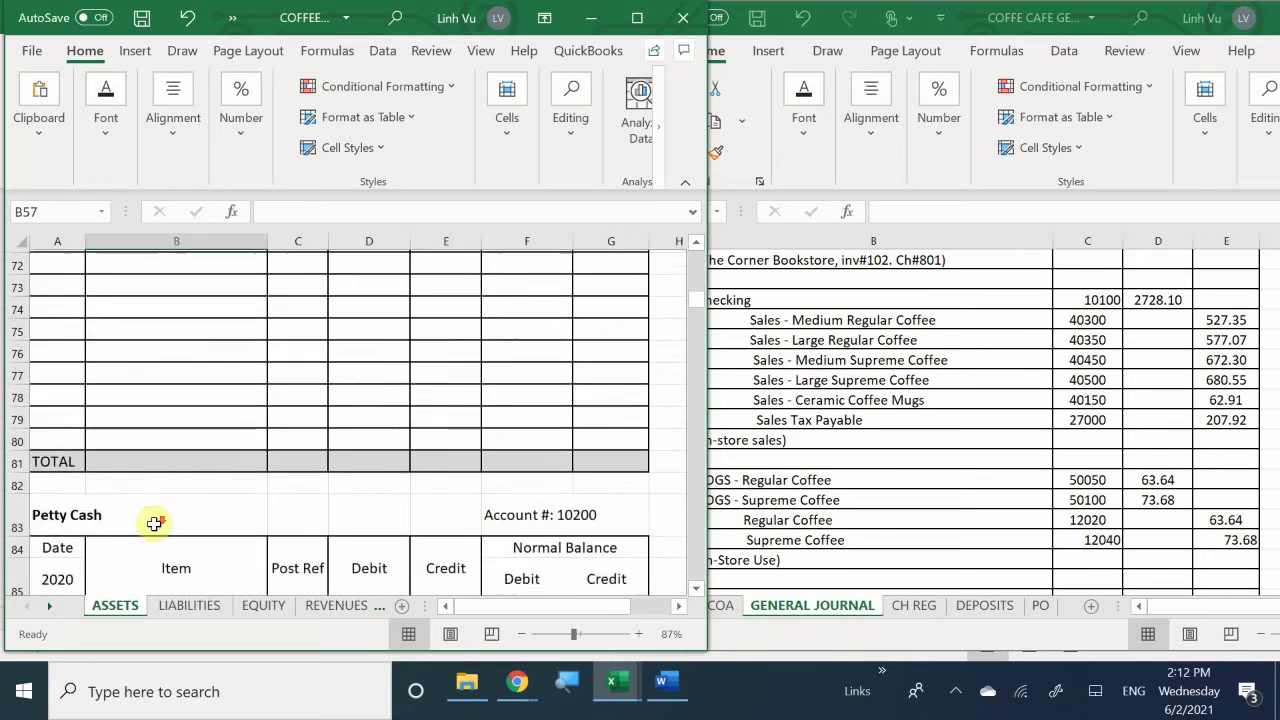
{"action": "scroll", "coordinate": [160, 518], "scroll_direction": "down", "scroll_amount": 5}
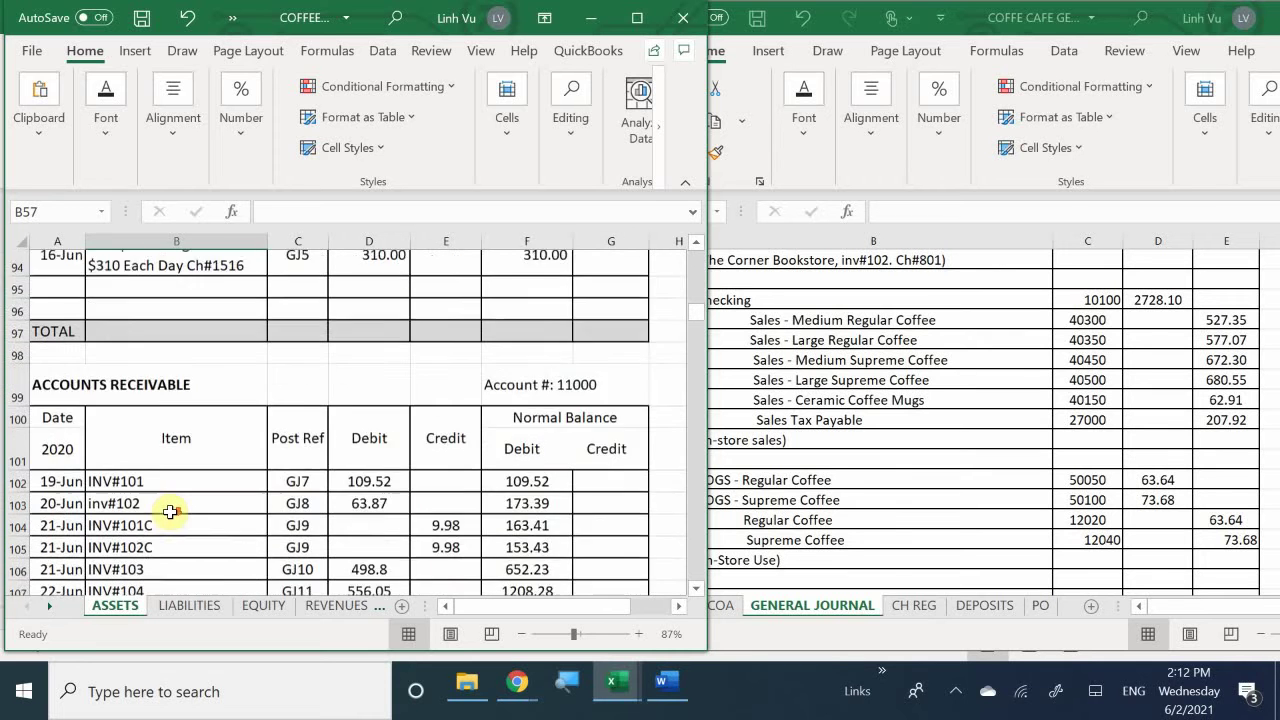
{"action": "scroll", "coordinate": [173, 510], "scroll_direction": "down", "scroll_amount": 9}
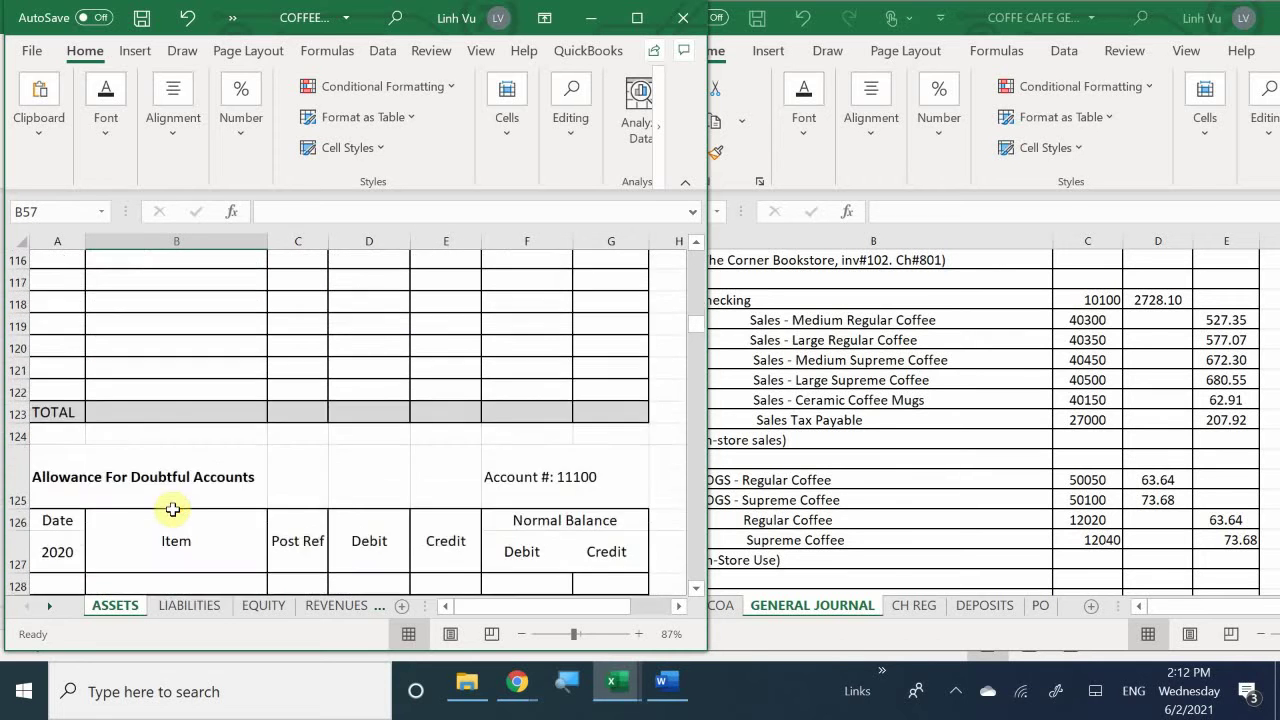
{"action": "scroll", "coordinate": [173, 510], "scroll_direction": "down", "scroll_amount": 9}
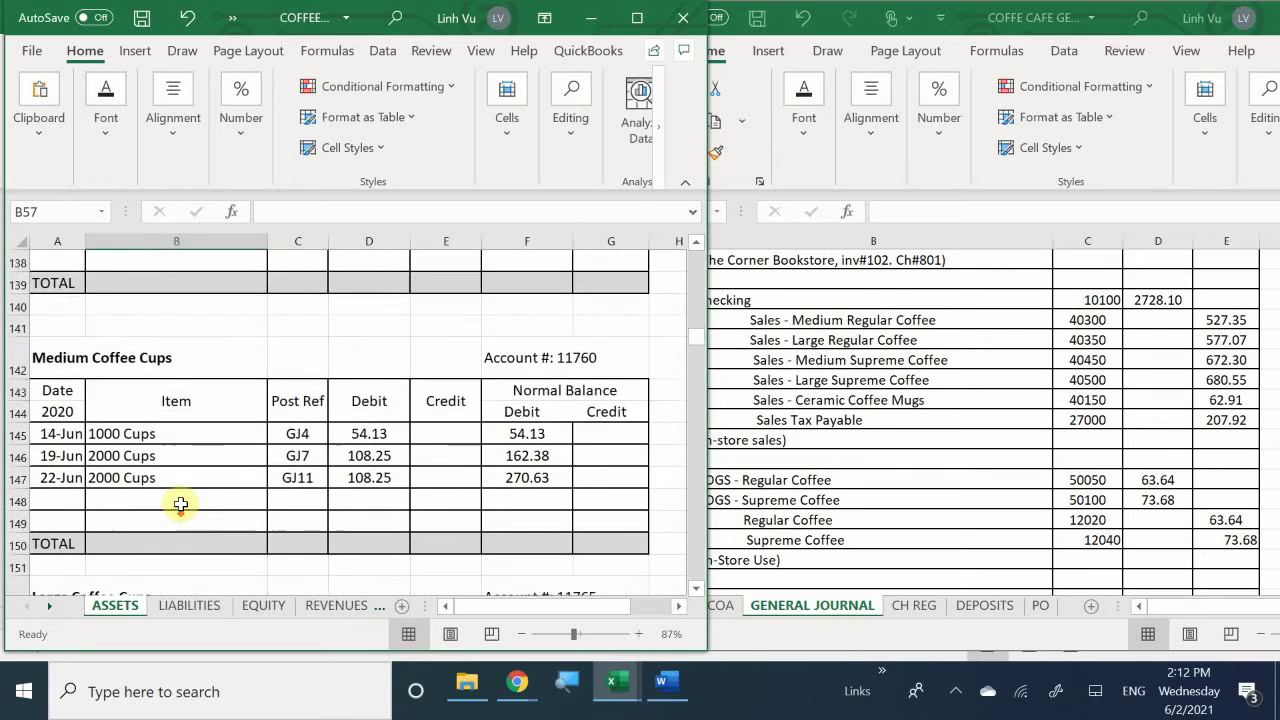
{"action": "scroll", "coordinate": [180, 505], "scroll_direction": "down", "scroll_amount": 8}
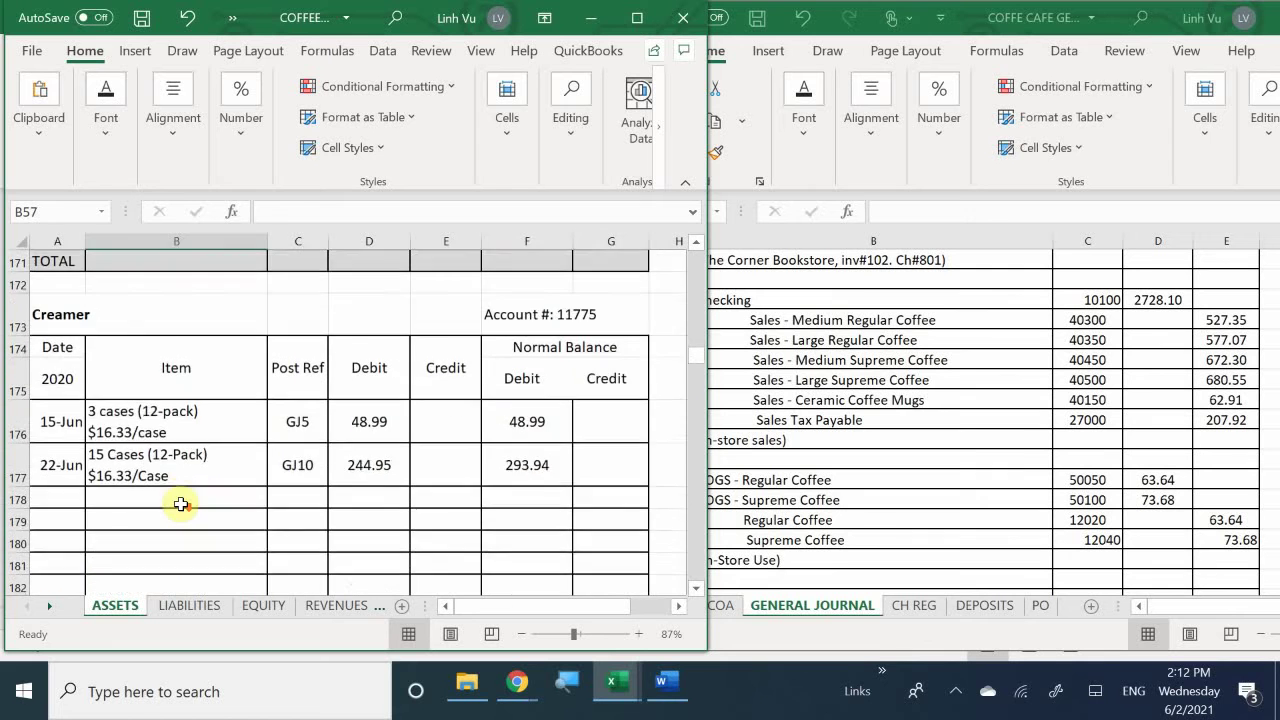
{"action": "scroll", "coordinate": [180, 504], "scroll_direction": "down", "scroll_amount": 8}
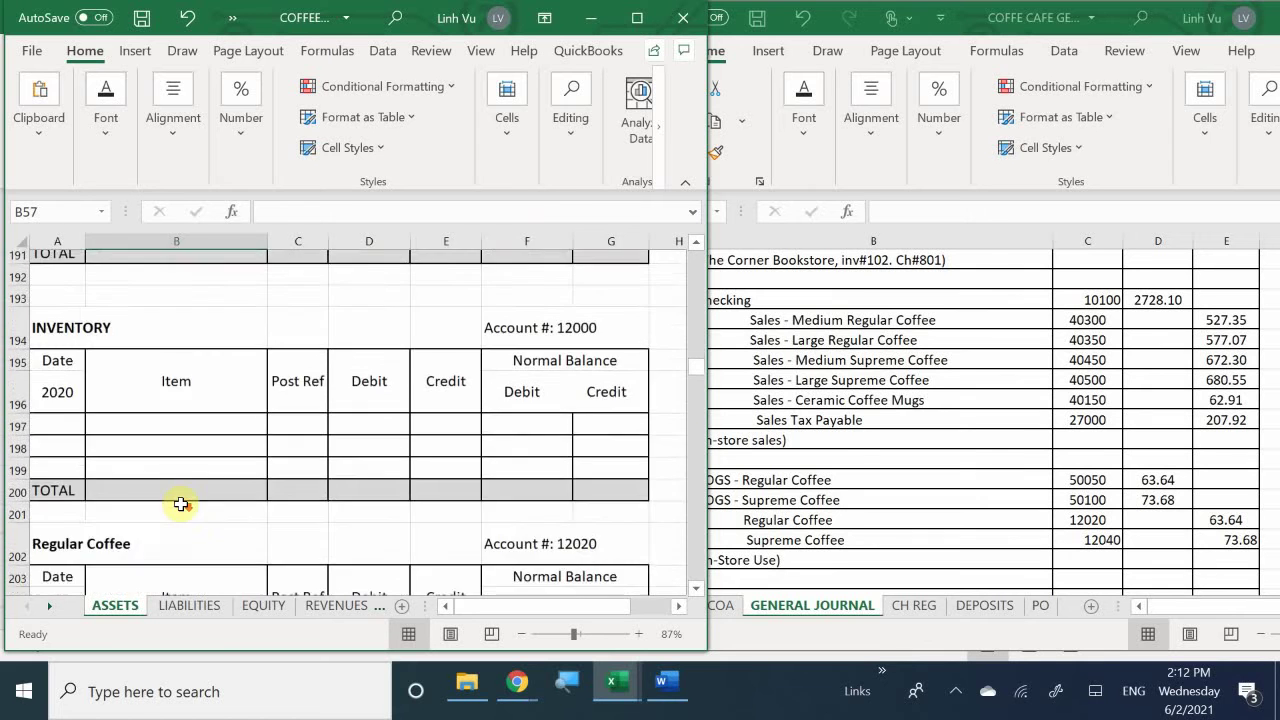
{"action": "scroll", "coordinate": [180, 505], "scroll_direction": "down", "scroll_amount": 4}
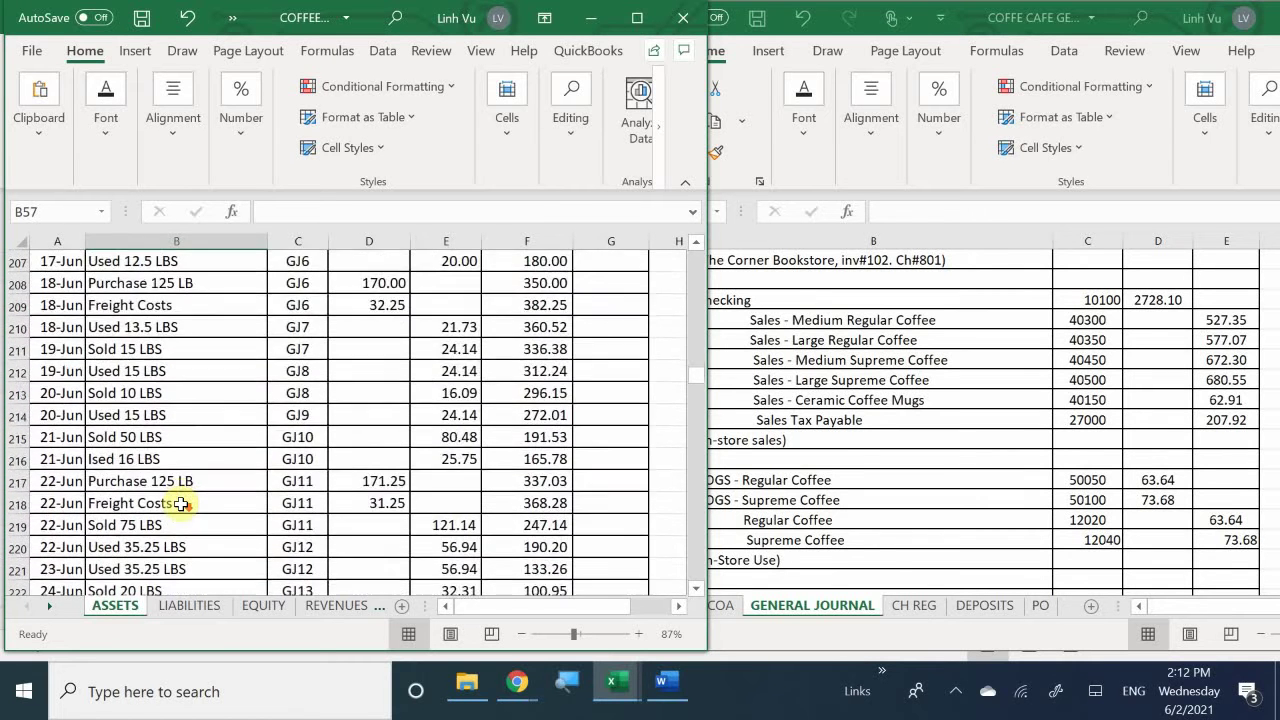
{"action": "scroll", "coordinate": [180, 504], "scroll_direction": "down", "scroll_amount": 1}
{"action": "scroll", "coordinate": [180, 504], "scroll_direction": "up", "scroll_amount": 1}
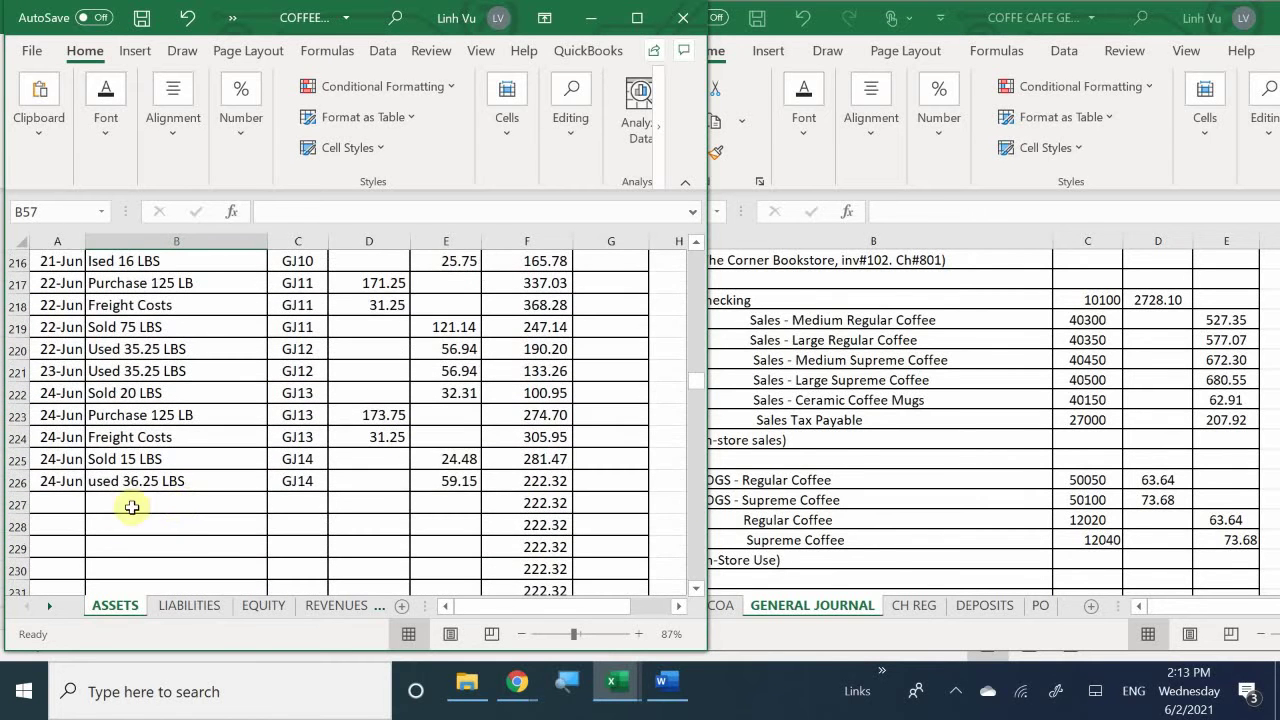
{"action": "left_click", "coordinate": [82, 506]}
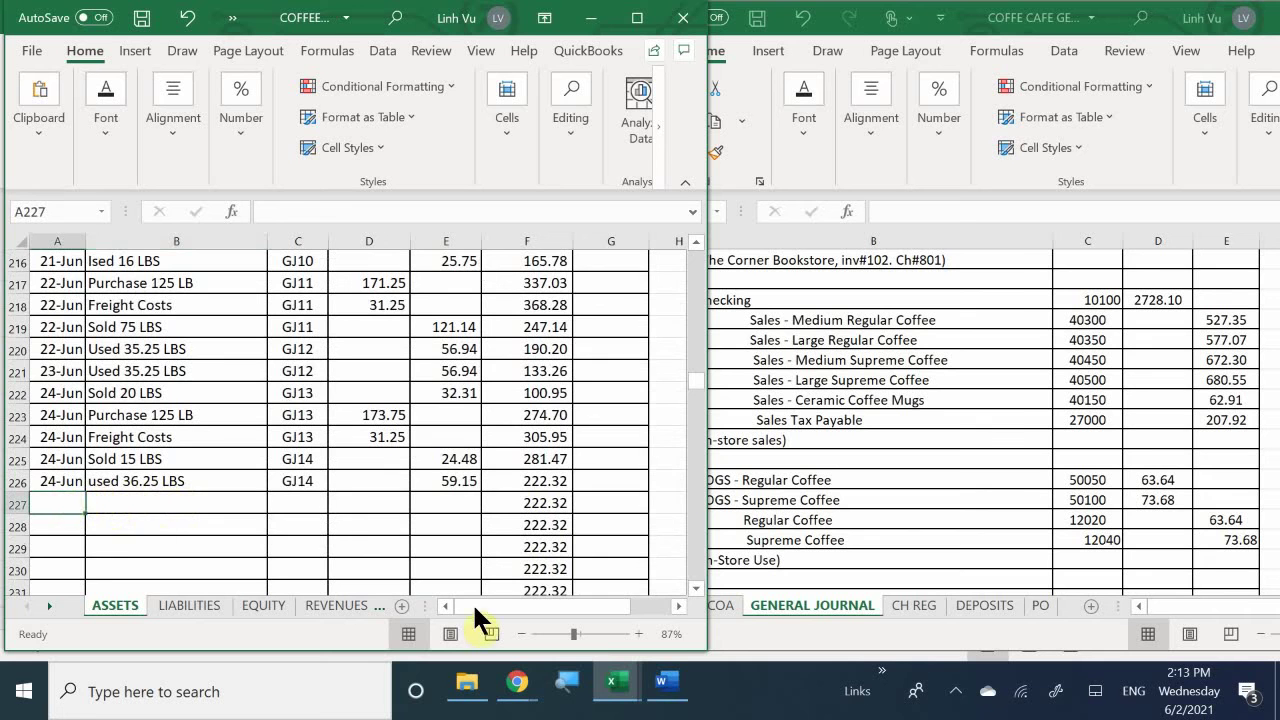
{"action": "type", "text": "6/25"}
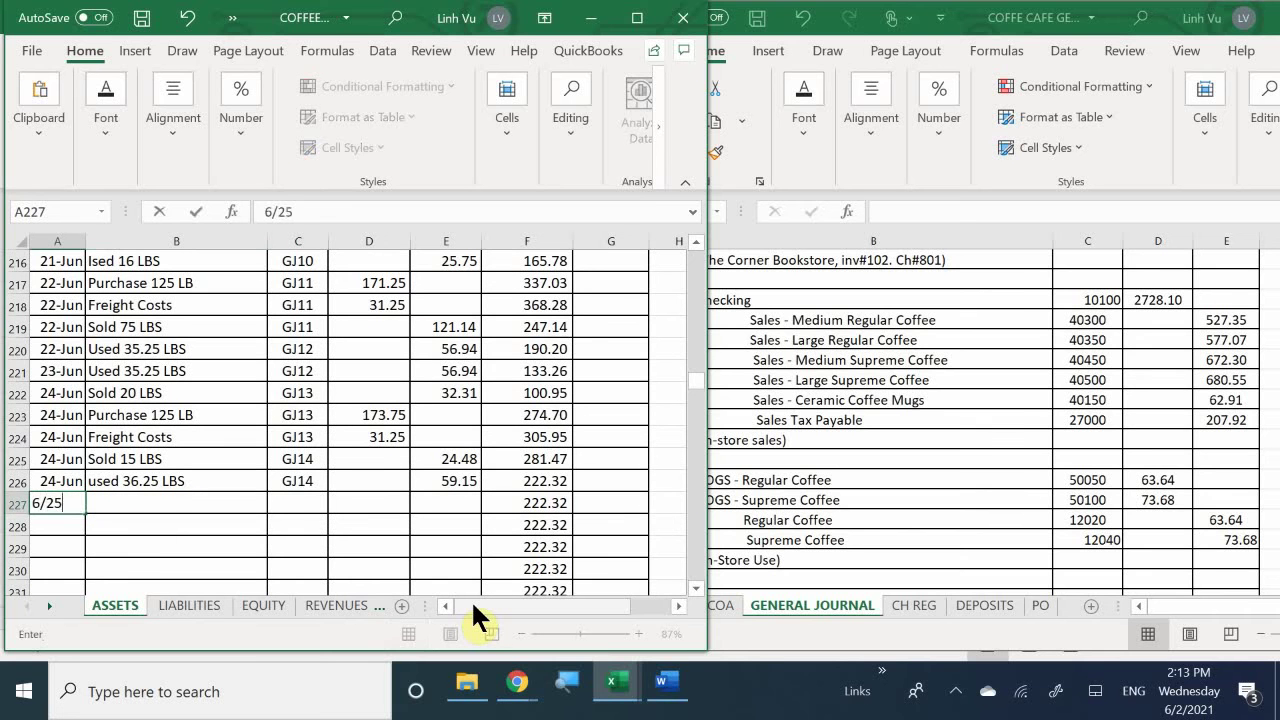
{"action": "key", "text": "Return"}
Enter the item "Used 39 LBS" in B227 for the 25-Jun row of the Regular Coffee account.
{"action": "key", "text": "Up"}
{"action": "key", "text": "Right"}
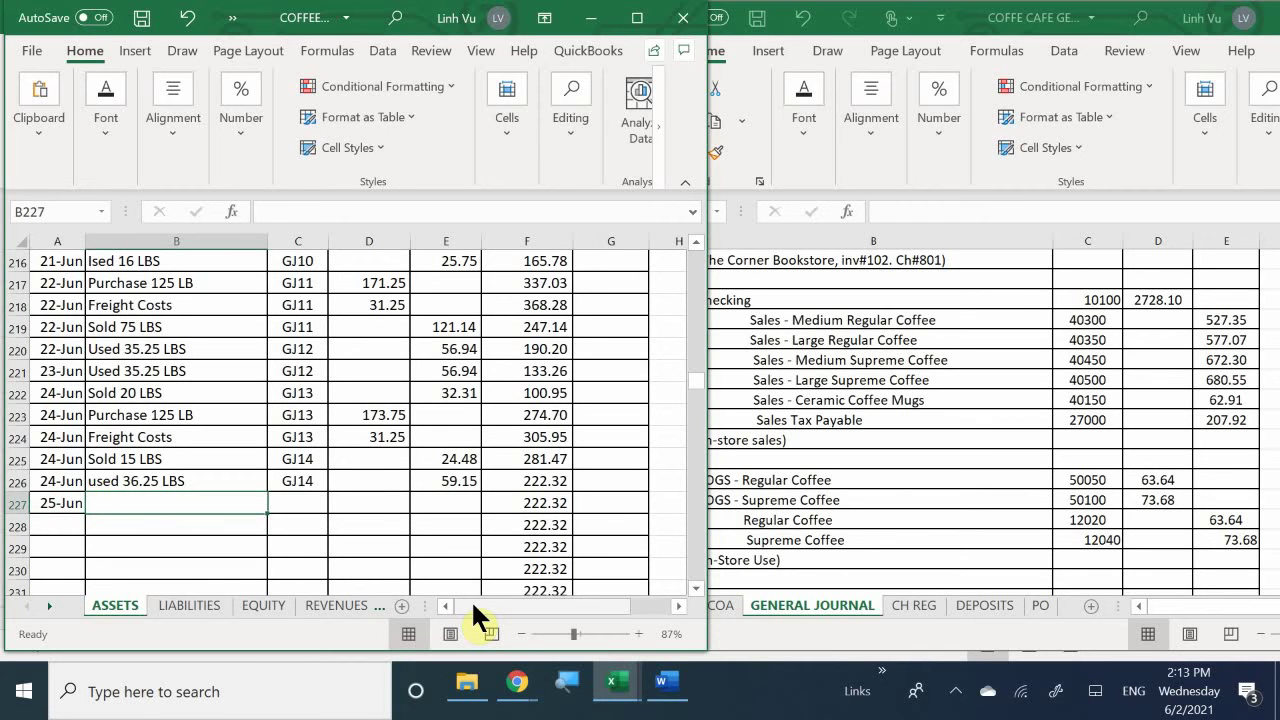
{"action": "type", "text": "Us"}
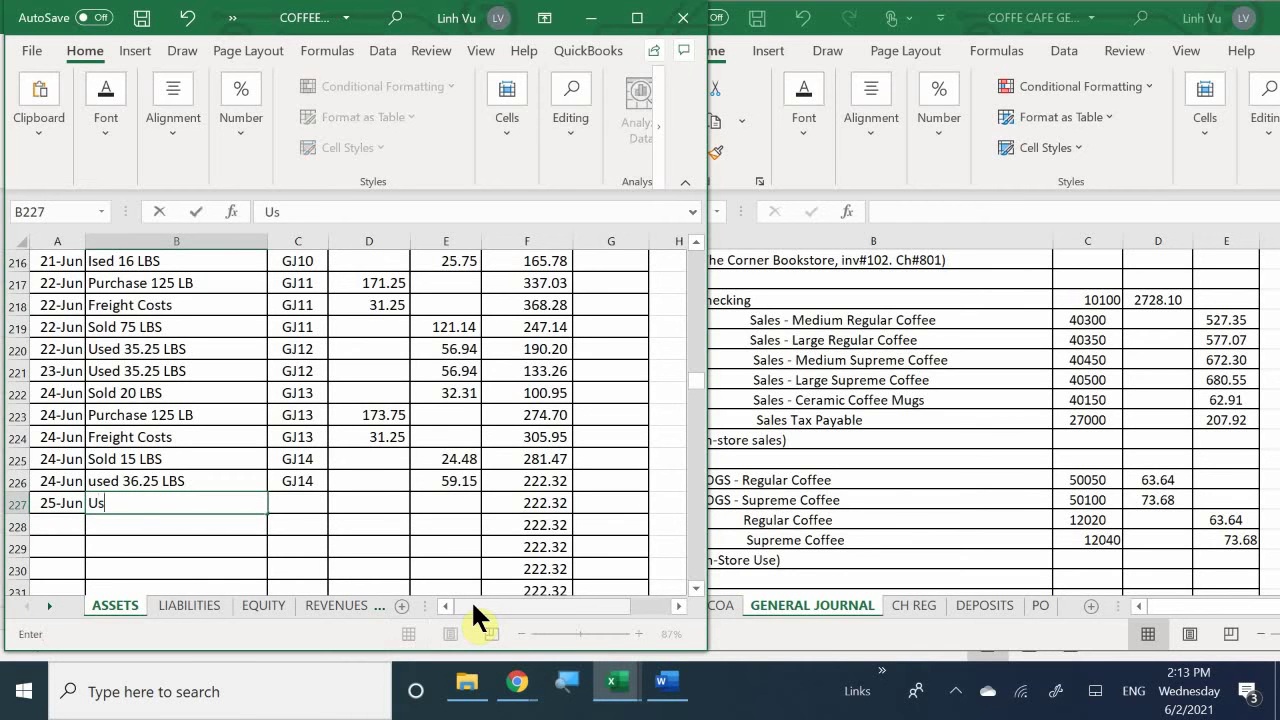
{"action": "type", "text": "ed 39 LBS"}
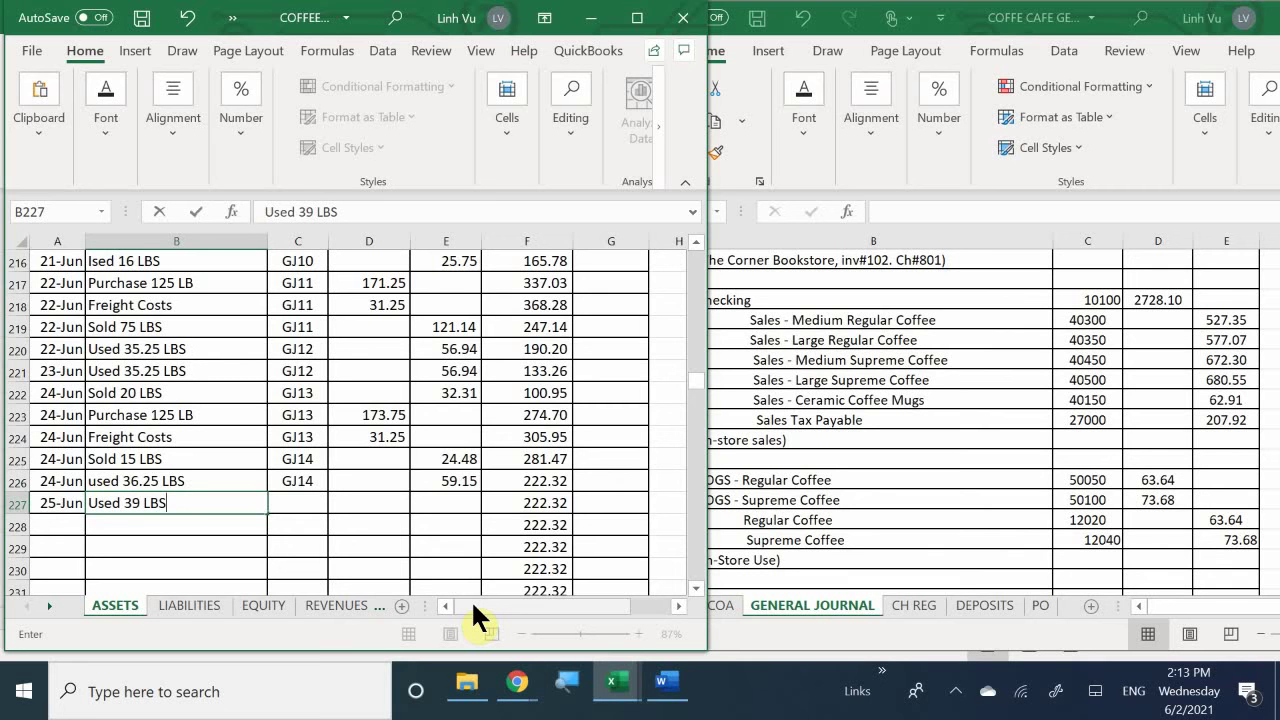
{"action": "key", "text": "Return"}
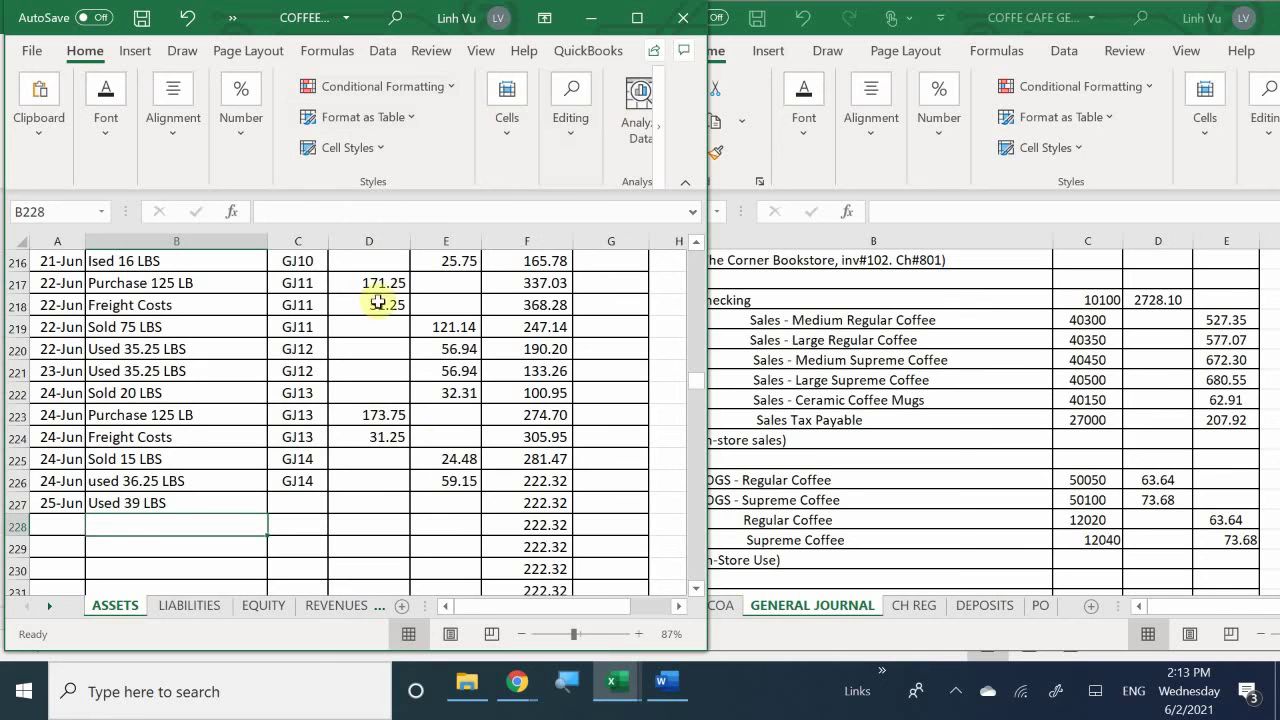
Enter the post reference GJ15 in C227 for the 25-Jun row of the Regular Coffee account.
{"action": "left_click", "coordinate": [290, 494]}
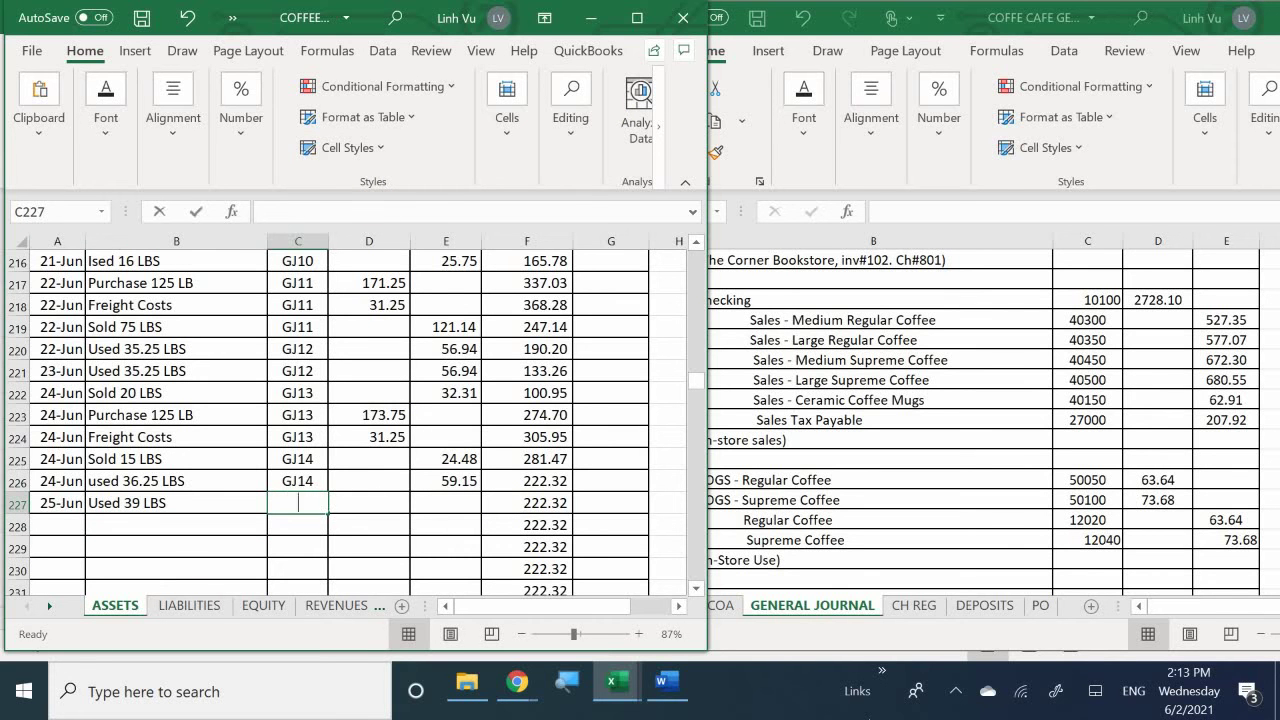
{"action": "type", "text": "GJ"}
{"action": "key", "text": "BackSpace"}
{"action": "key", "text": "BackSpace"}
{"action": "type", "text": "GZ"}
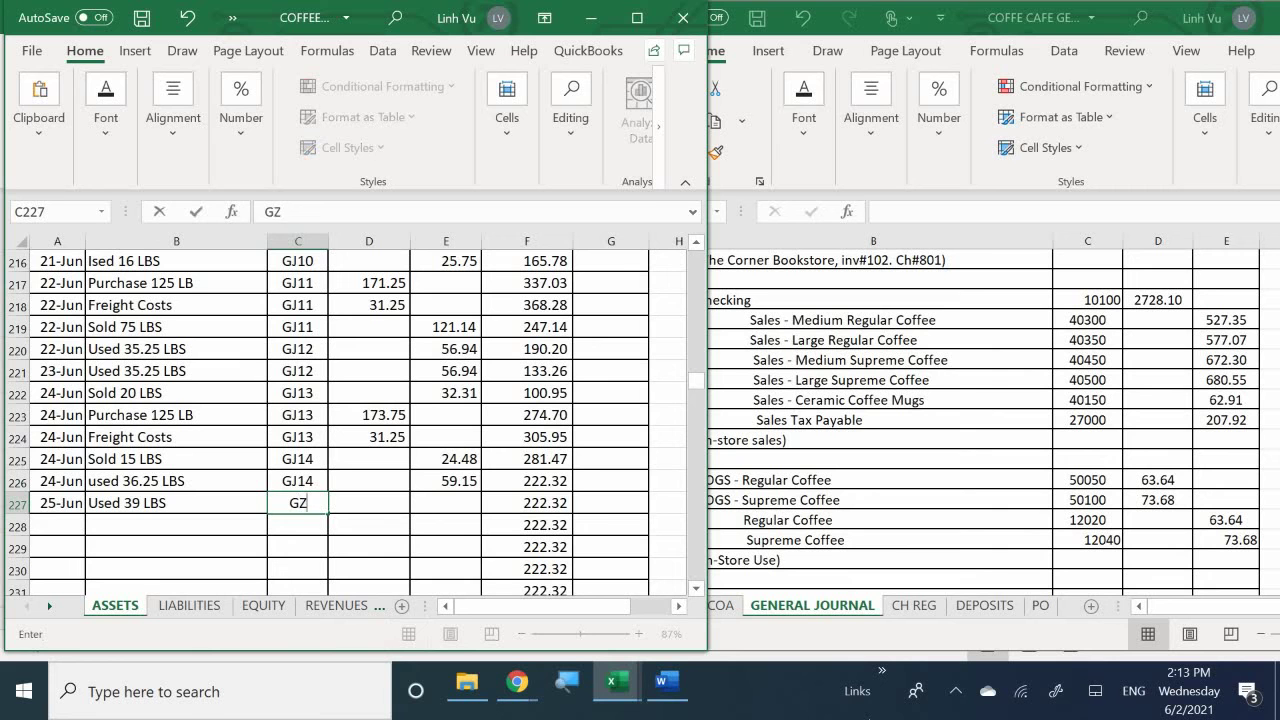
{"action": "key", "text": "BackSpace"}
{"action": "type", "text": "j"}
{"action": "key", "text": "BackSpace"}
{"action": "type", "text": "J15"}
{"action": "key", "text": "Return"}
Enter the credit amount 63.64 in E227 for the 25-Jun row of the Regular Coffee account.
{"action": "key", "text": "Right"}
{"action": "key", "text": "Up"}
{"action": "key", "text": "Right"}
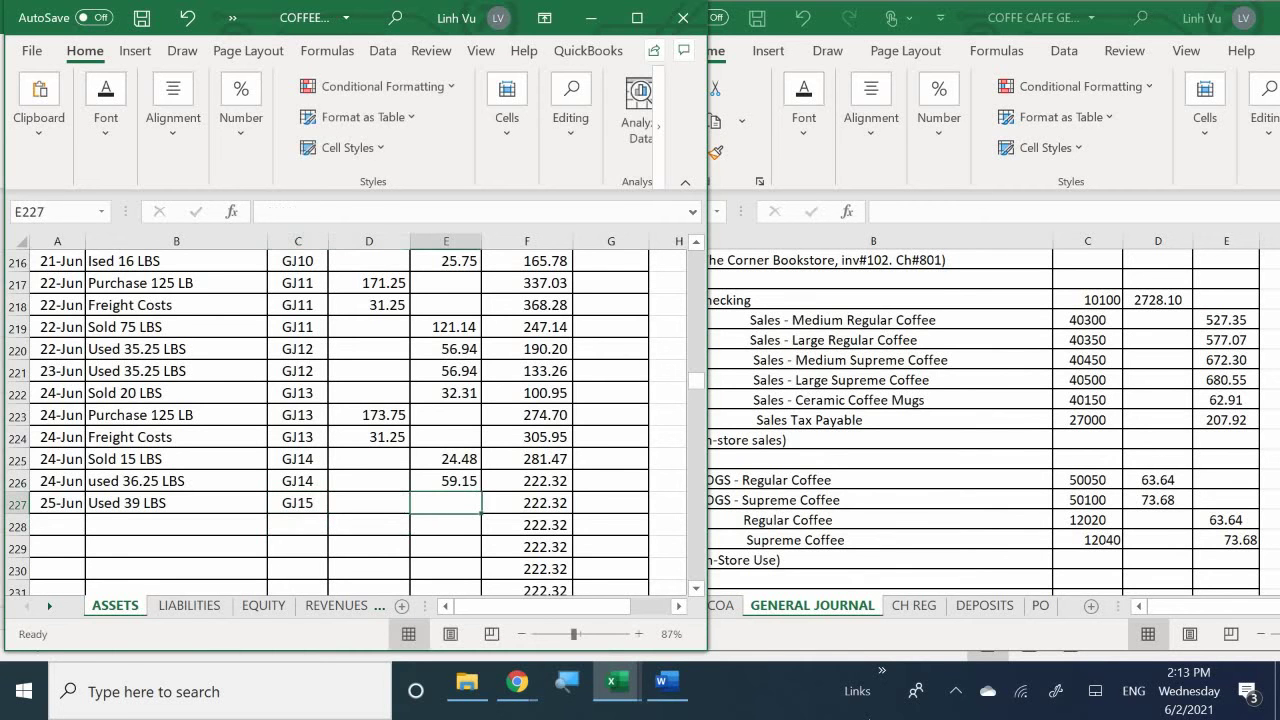
{"action": "type", "text": "63.64"}
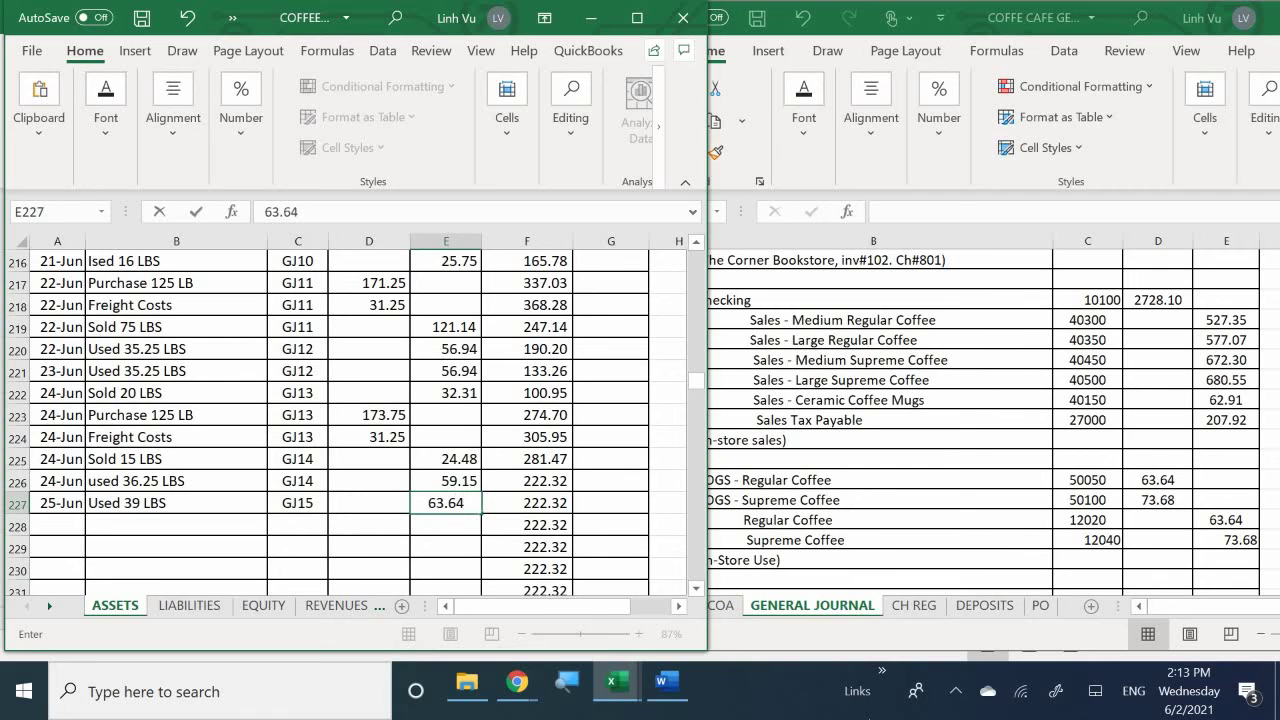
{"action": "key", "text": "Return"}
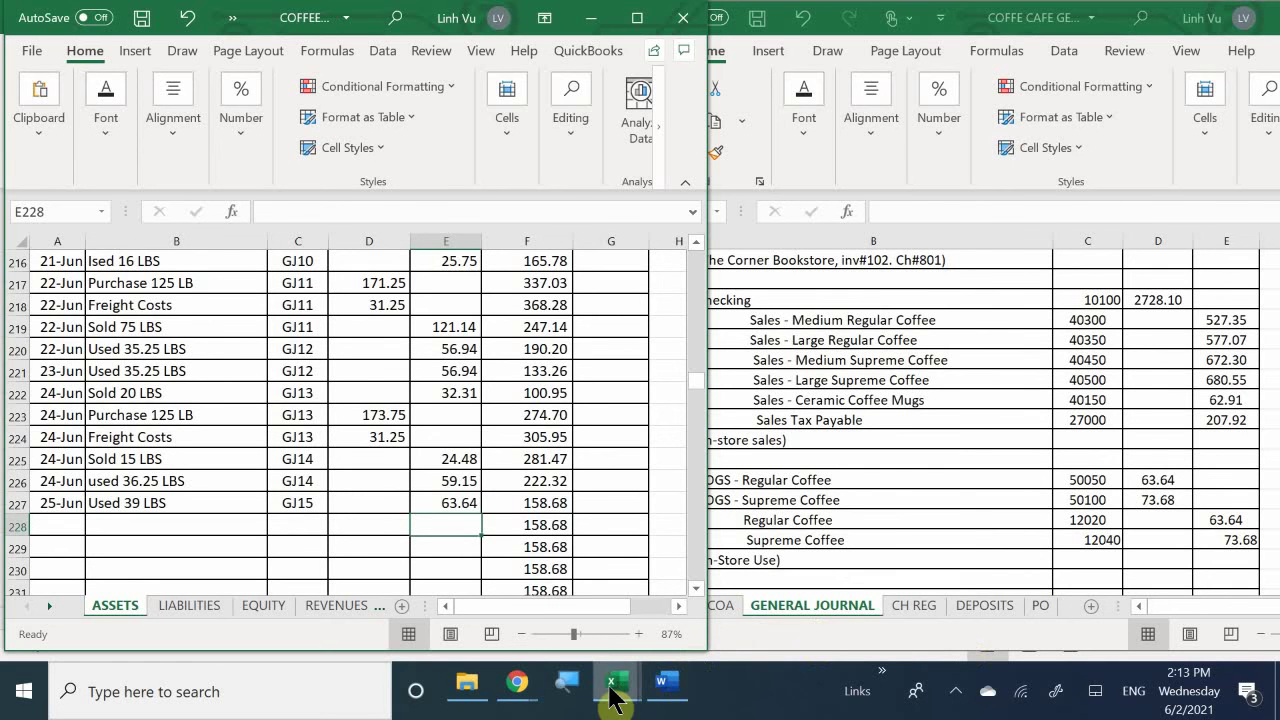
Compare the Regular Coffee ledger balance with the inventory on hand in the inventory workbook's REG COFFEE sheet, and return to the ledger and journal.
{"action": "mouse_move", "coordinate": [614, 700]}
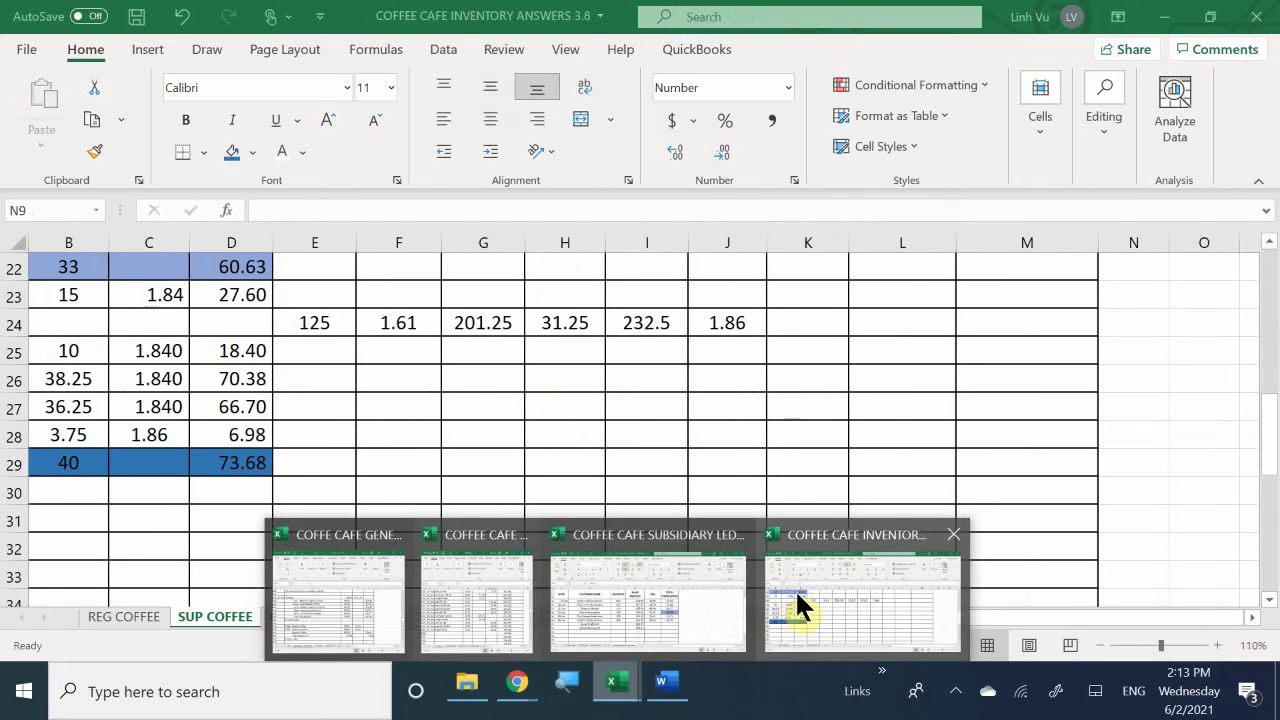
{"action": "left_click", "coordinate": [795, 589]}
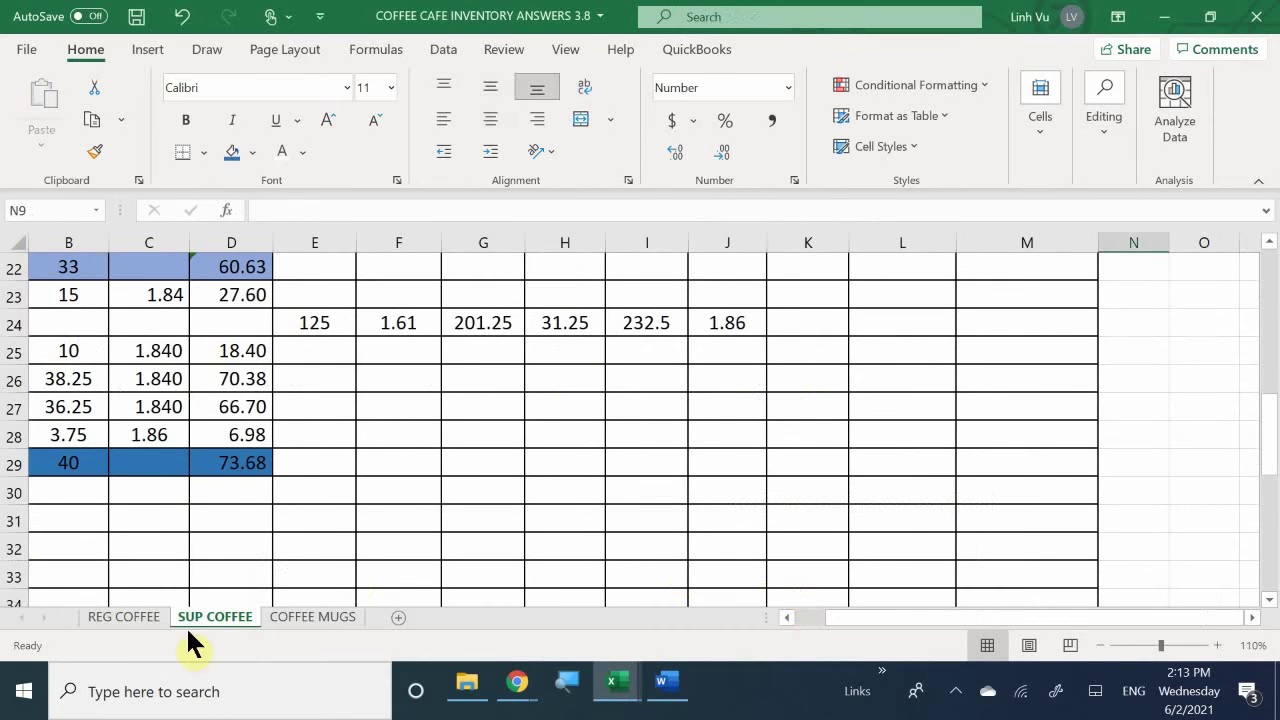
{"action": "left_click", "coordinate": [143, 620]}
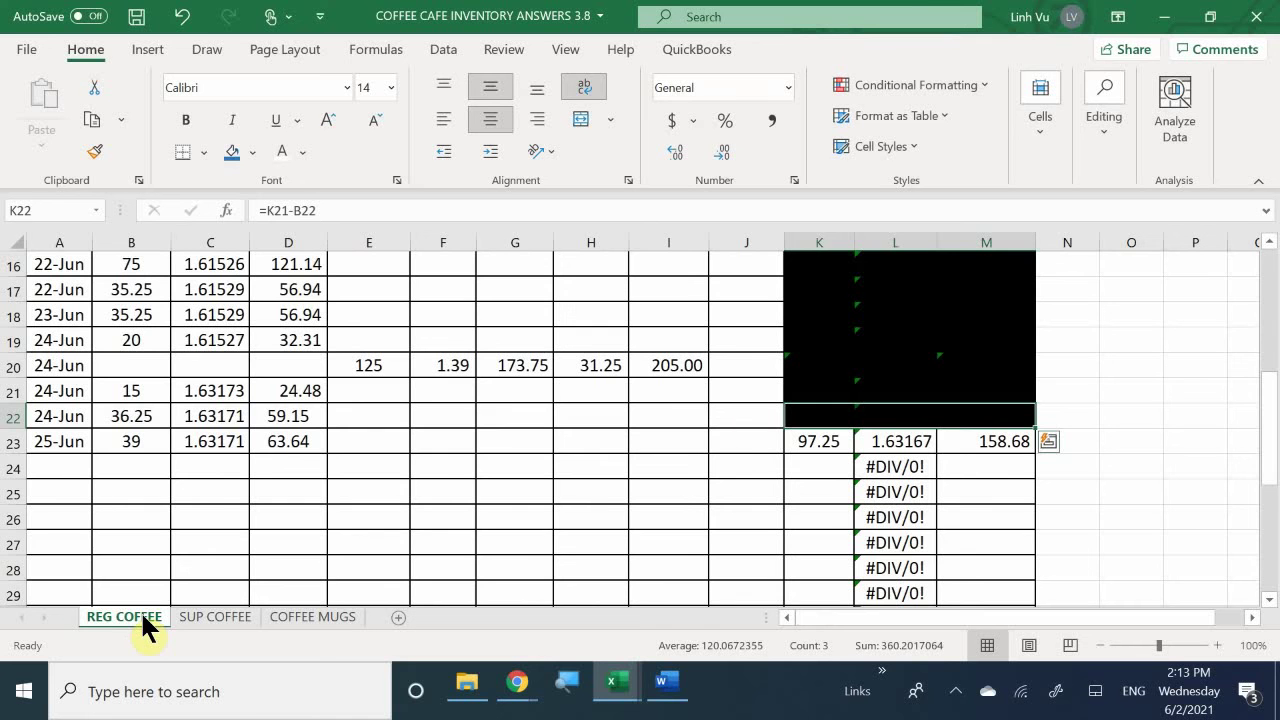
{"action": "left_click", "coordinate": [192, 617]}
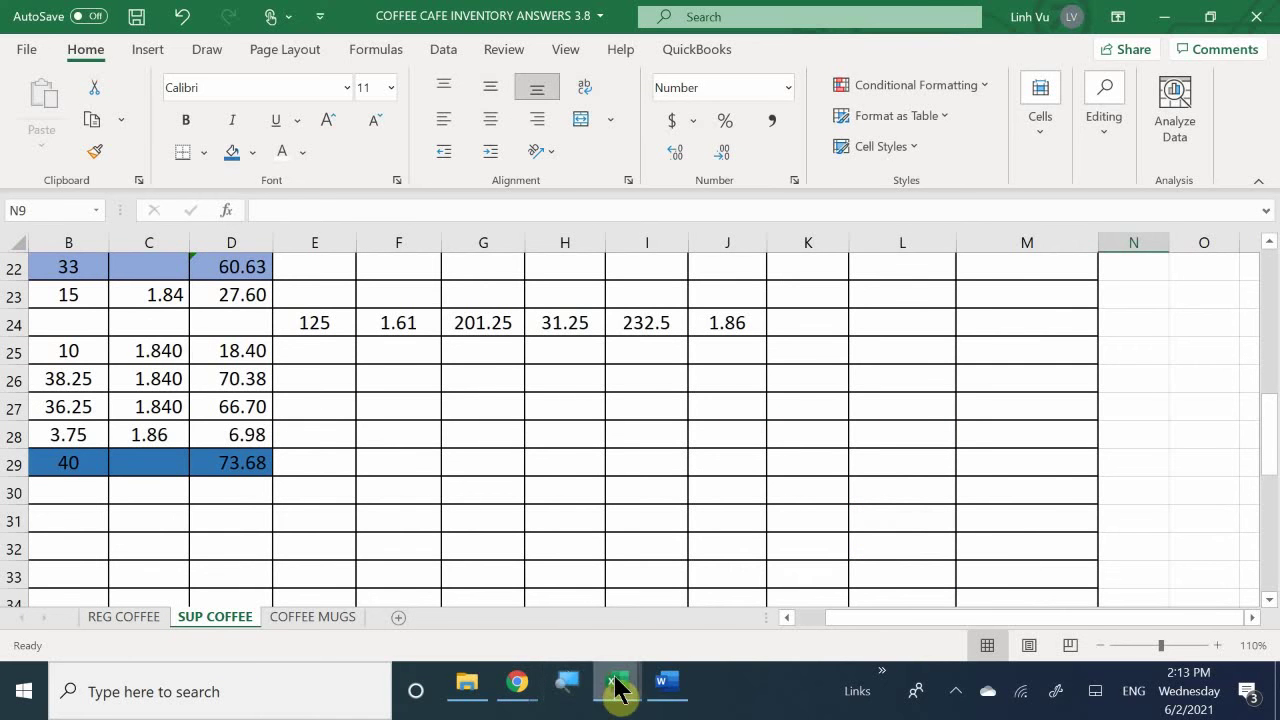
{"action": "mouse_move", "coordinate": [615, 678]}
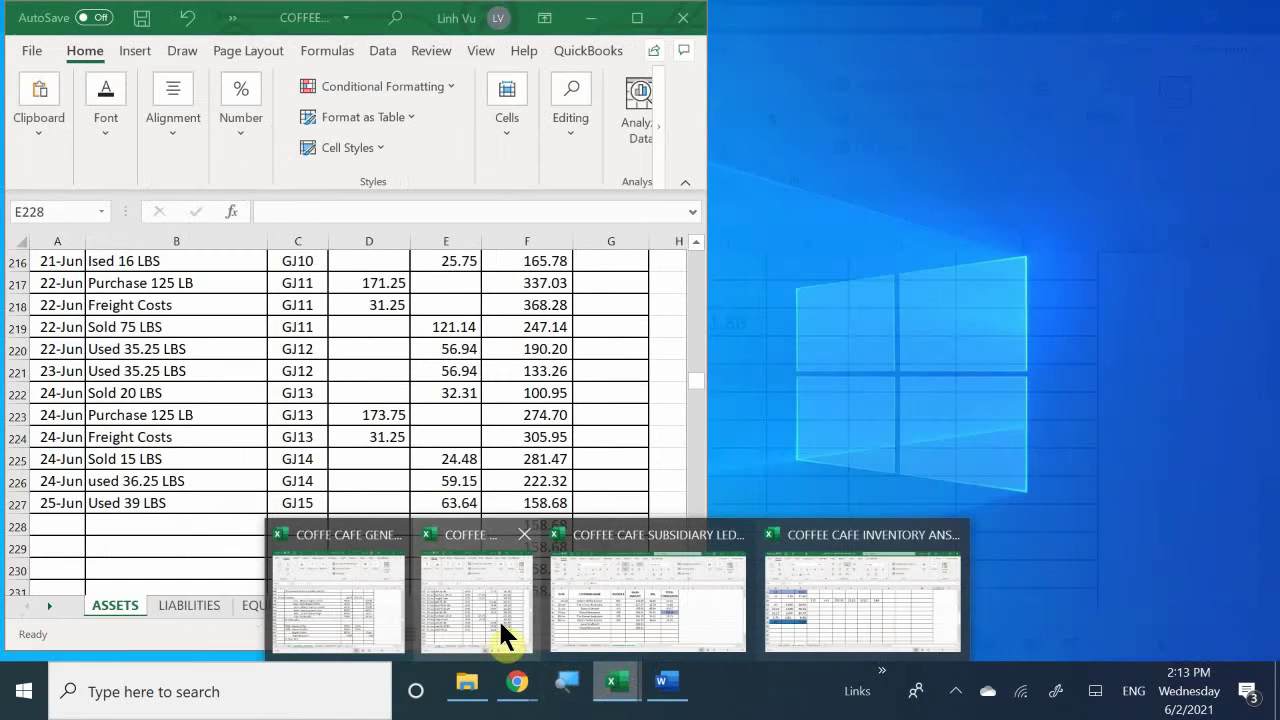
{"action": "left_click", "coordinate": [498, 618]}
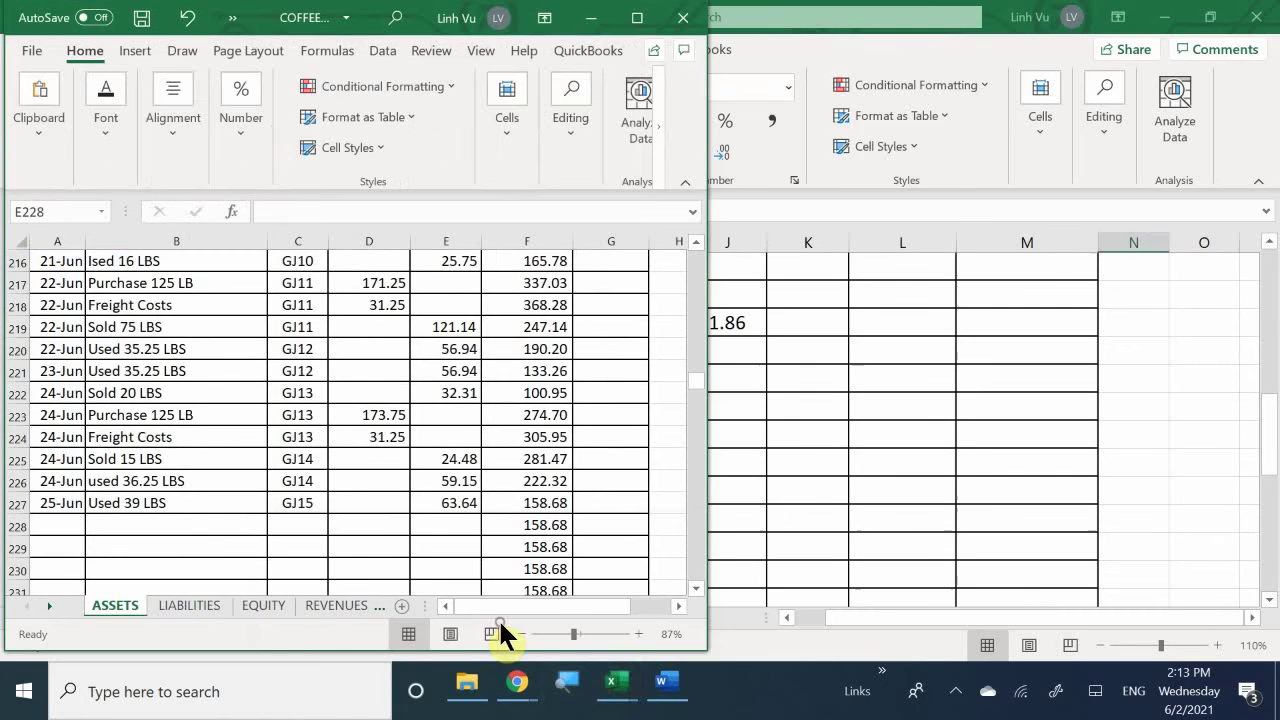
{"action": "mouse_move", "coordinate": [614, 690]}
{"action": "left_click", "coordinate": [355, 620]}
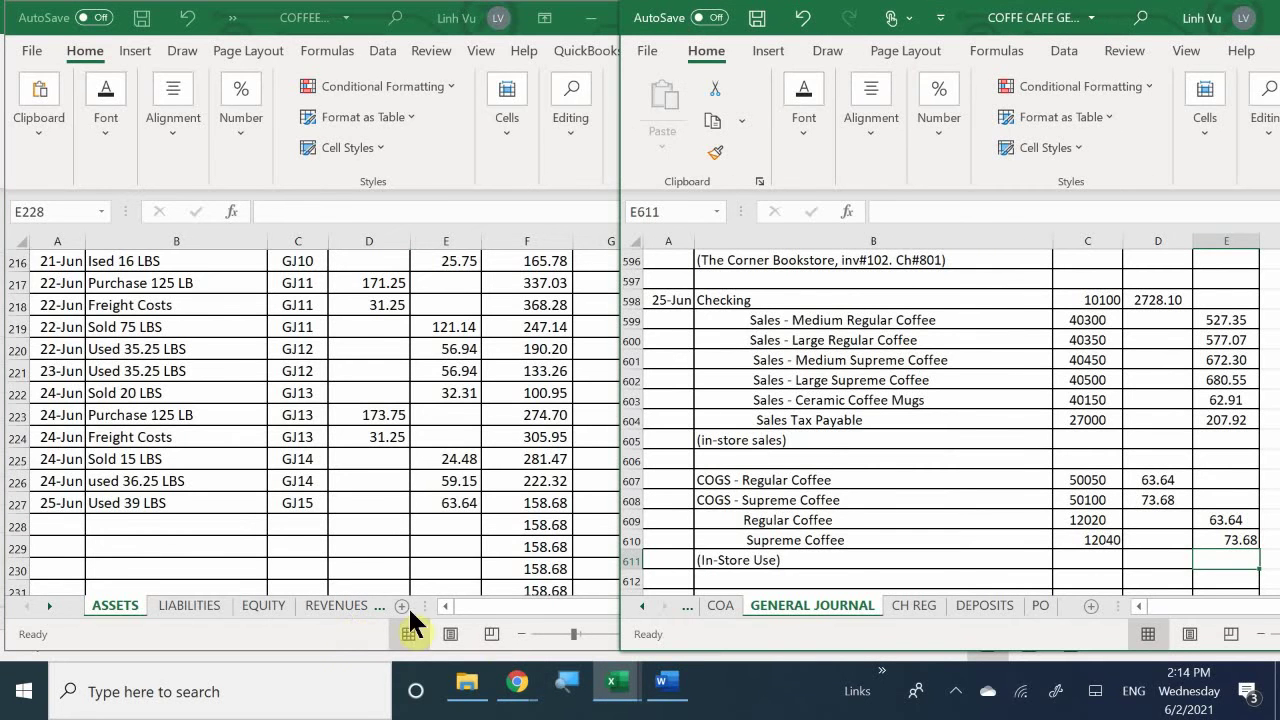
Enter the date 6/25 in A272, the first undated row of the Supreme Coffee inventory account.
{"action": "left_click", "coordinate": [111, 541]}
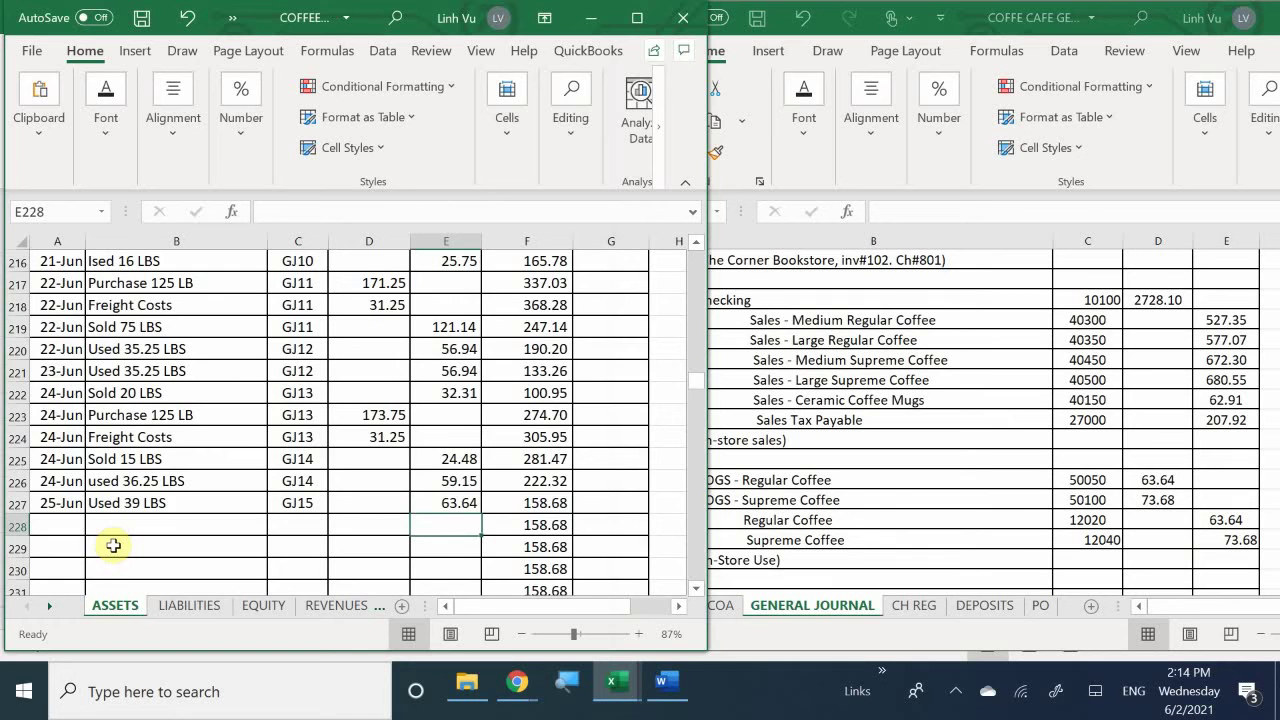
{"action": "scroll", "coordinate": [113, 545], "scroll_direction": "down", "scroll_amount": 3}
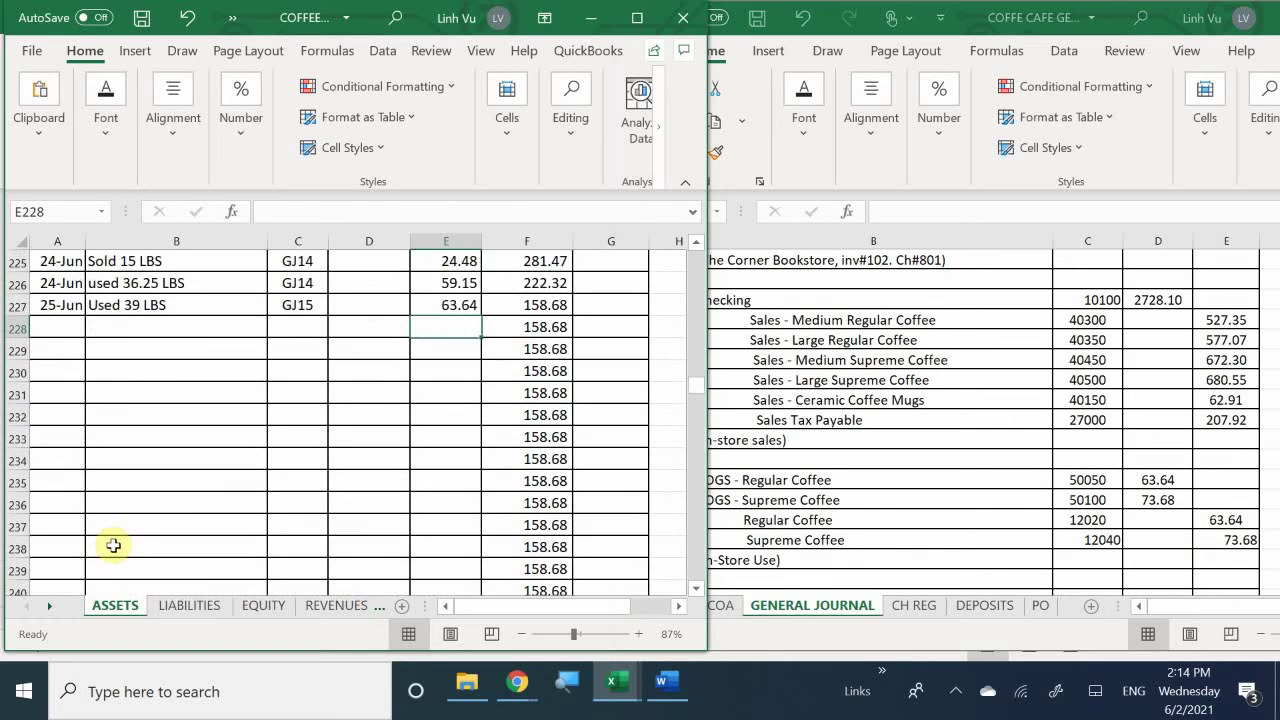
{"action": "scroll", "coordinate": [113, 545], "scroll_direction": "down", "scroll_amount": 3}
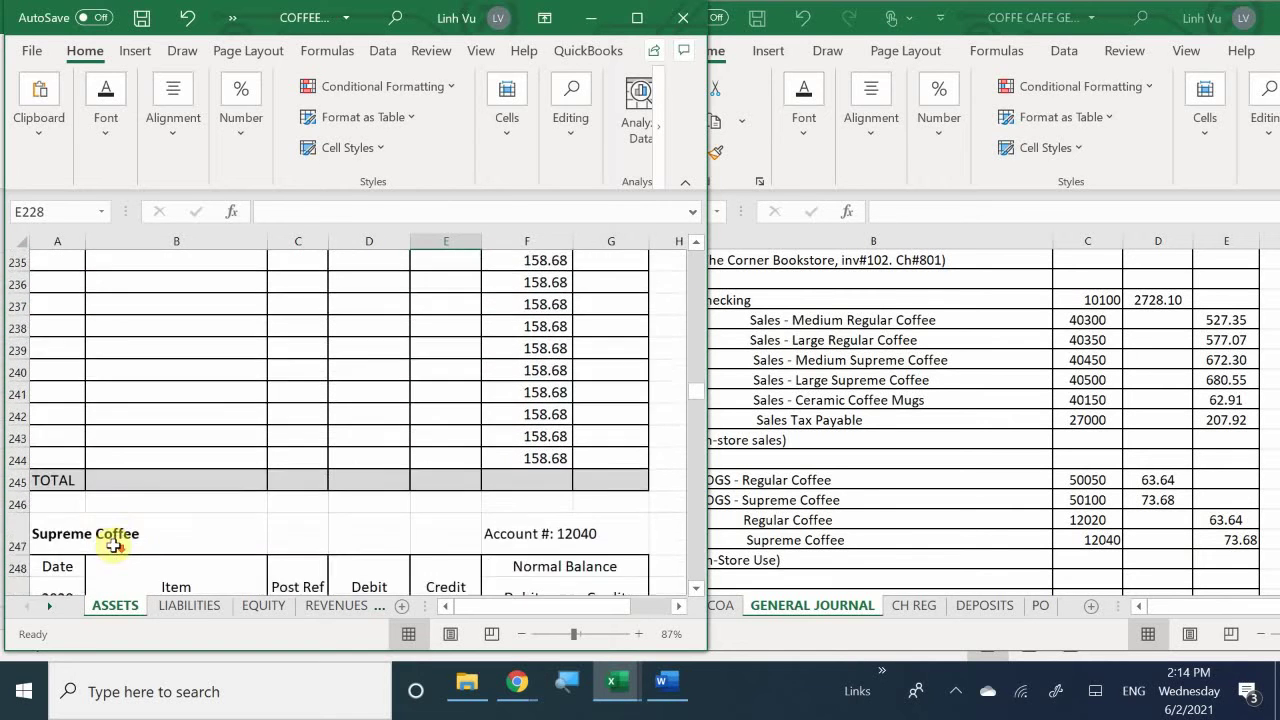
{"action": "scroll", "coordinate": [113, 545], "scroll_direction": "down", "scroll_amount": 7}
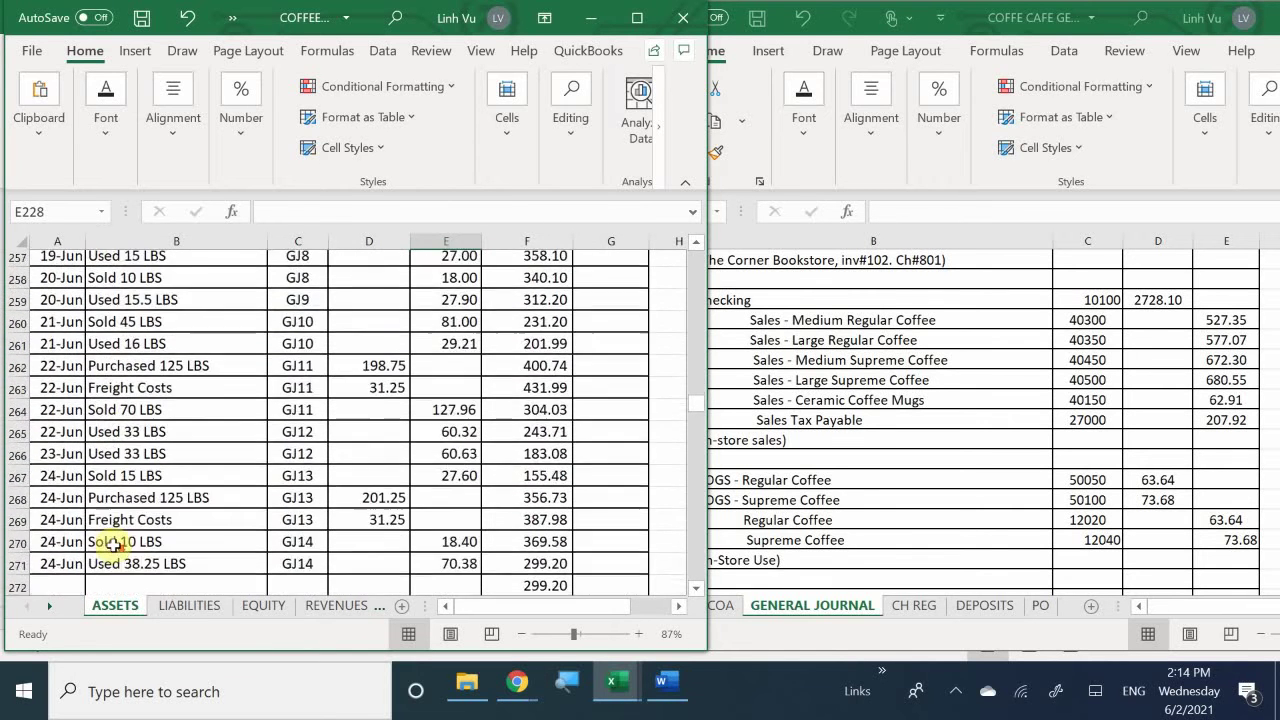
{"action": "scroll", "coordinate": [113, 545], "scroll_direction": "down", "scroll_amount": 2}
{"action": "scroll", "coordinate": [113, 545], "scroll_direction": "up", "scroll_amount": 2}
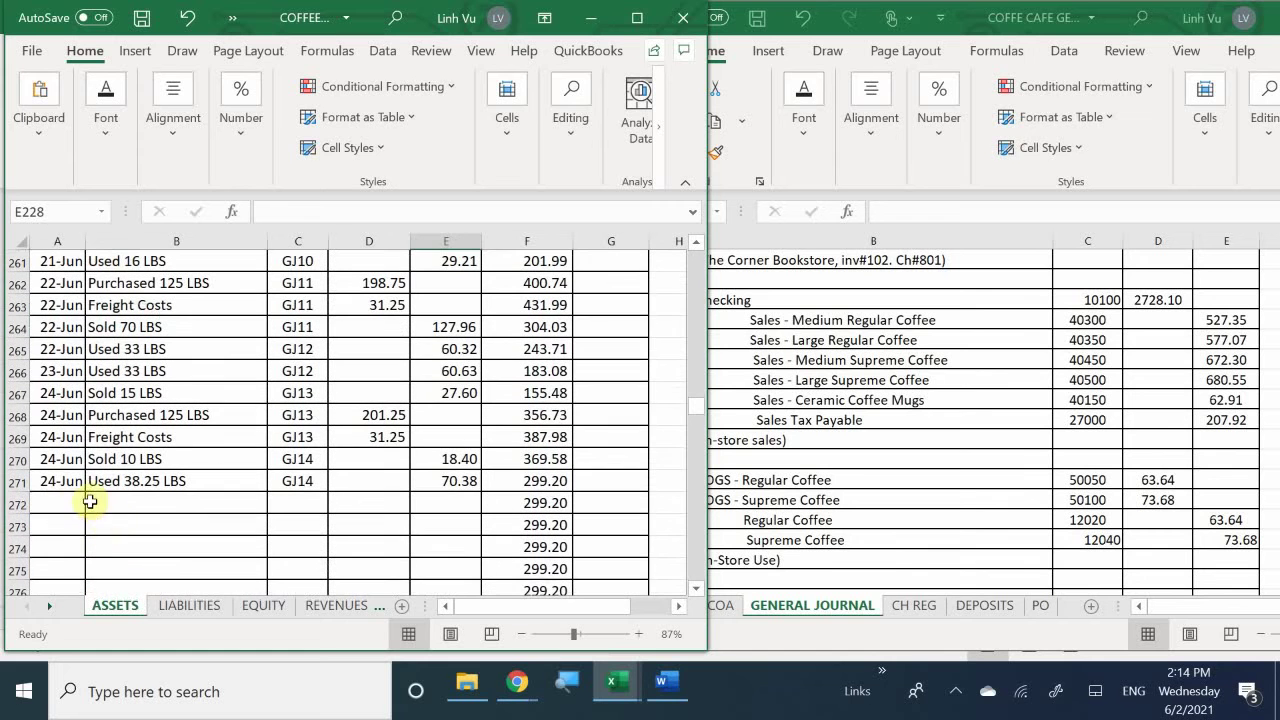
{"action": "left_click", "coordinate": [54, 506]}
{"action": "type", "text": "6/25"}
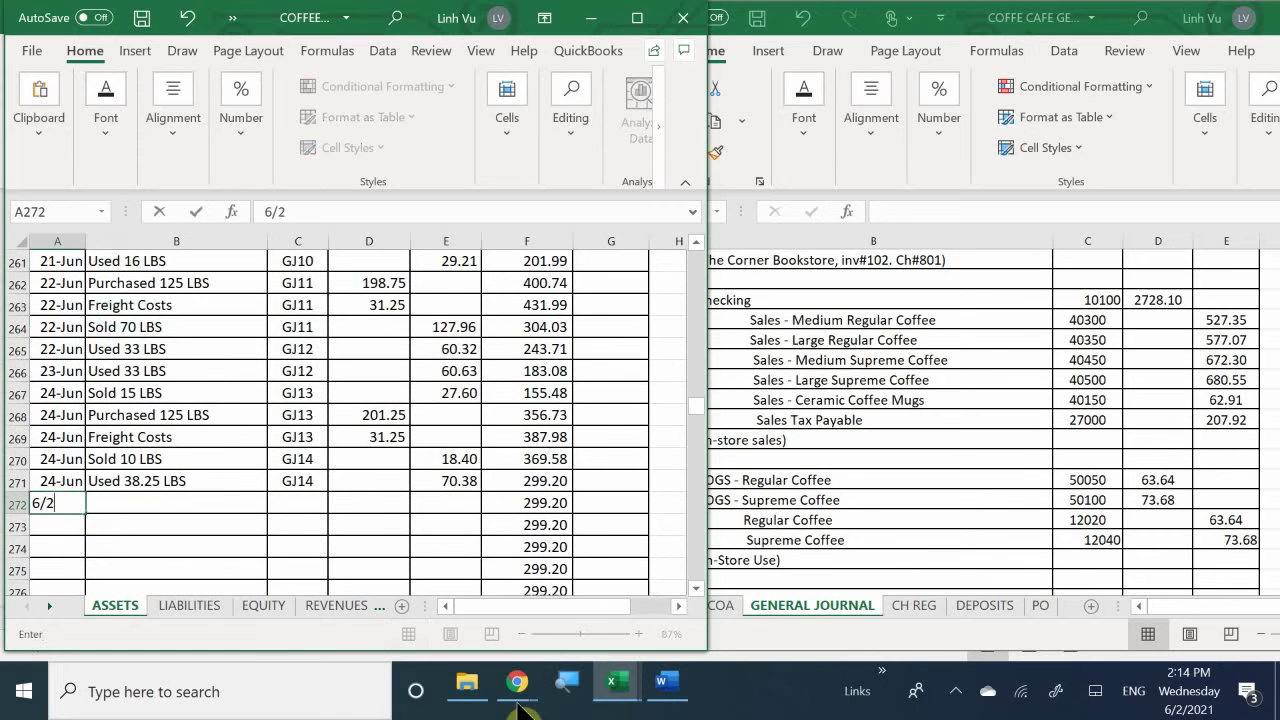
{"action": "key", "text": "Return"}
Enter the item "Used 40 LBS" in B272 and the post reference GJ15 in C272 of the Supreme Coffee account.
{"action": "key", "text": "Up"}
{"action": "key", "text": "Right"}
{"action": "type", "text": "Used 40"}
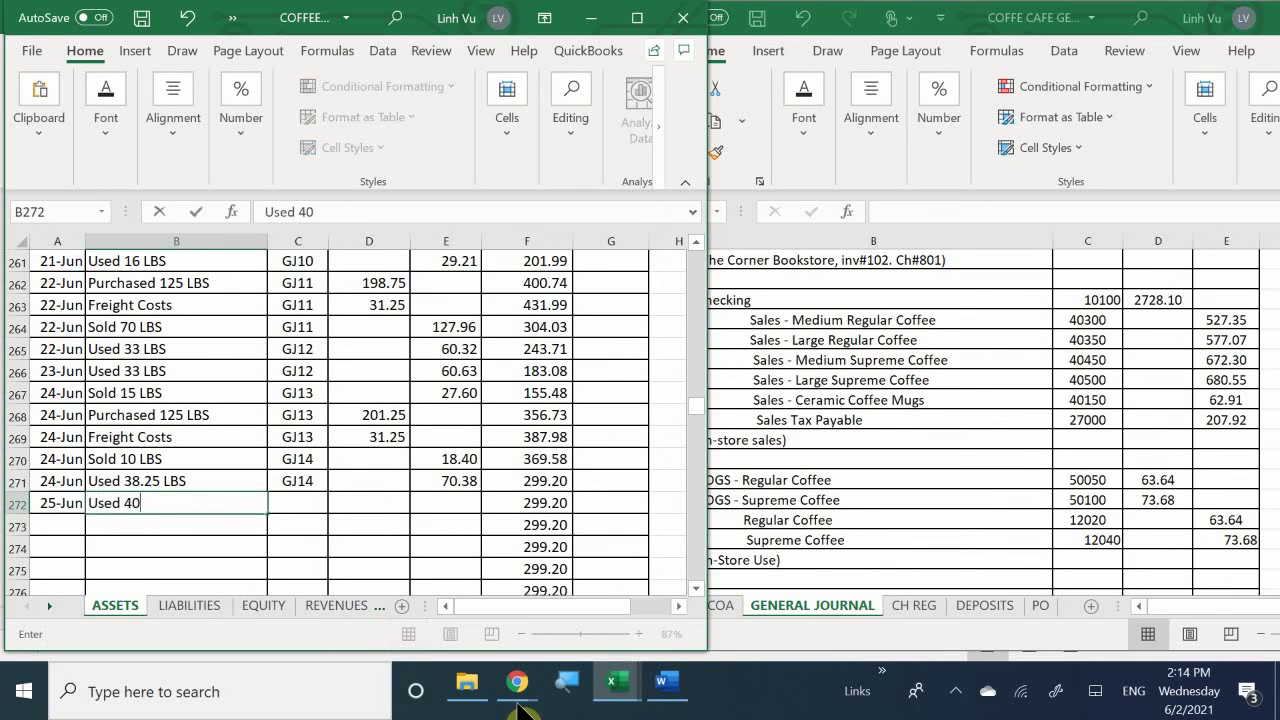
{"action": "type", "text": " LBS"}
{"action": "key", "text": "Tab"}
{"action": "type", "text": "G"}
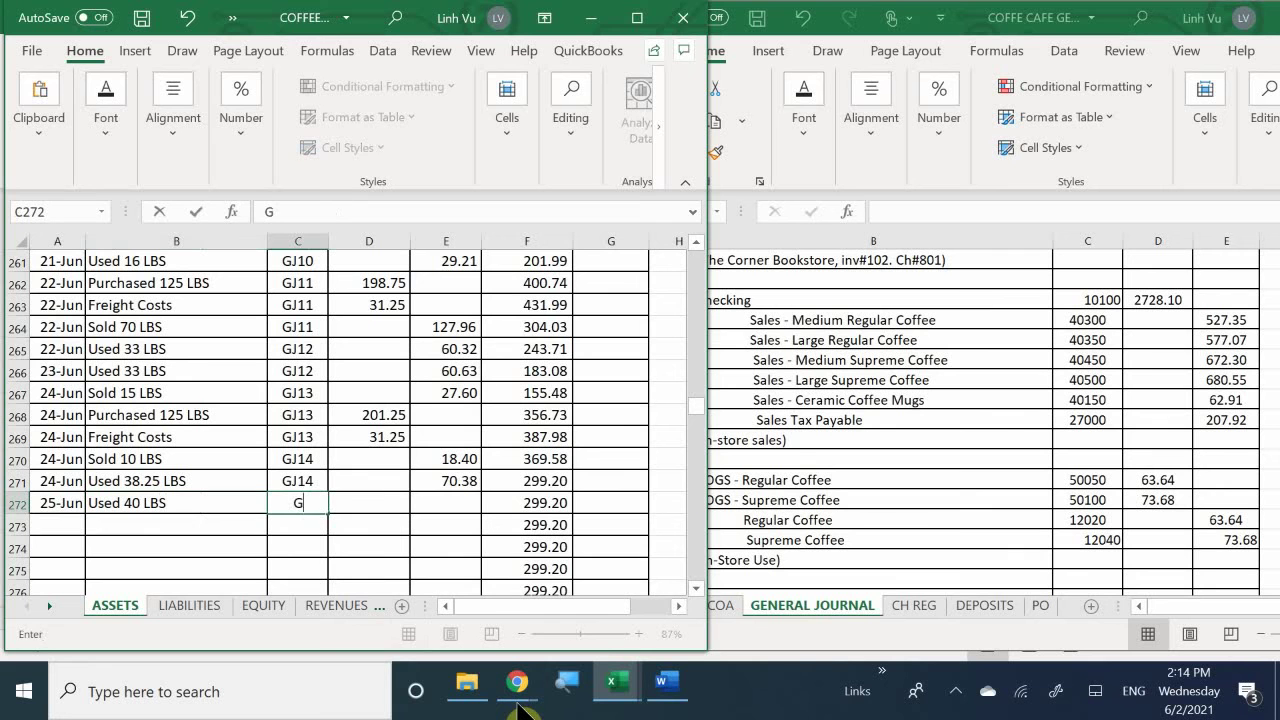
{"action": "type", "text": "J15"}
{"action": "key", "text": "Tab"}
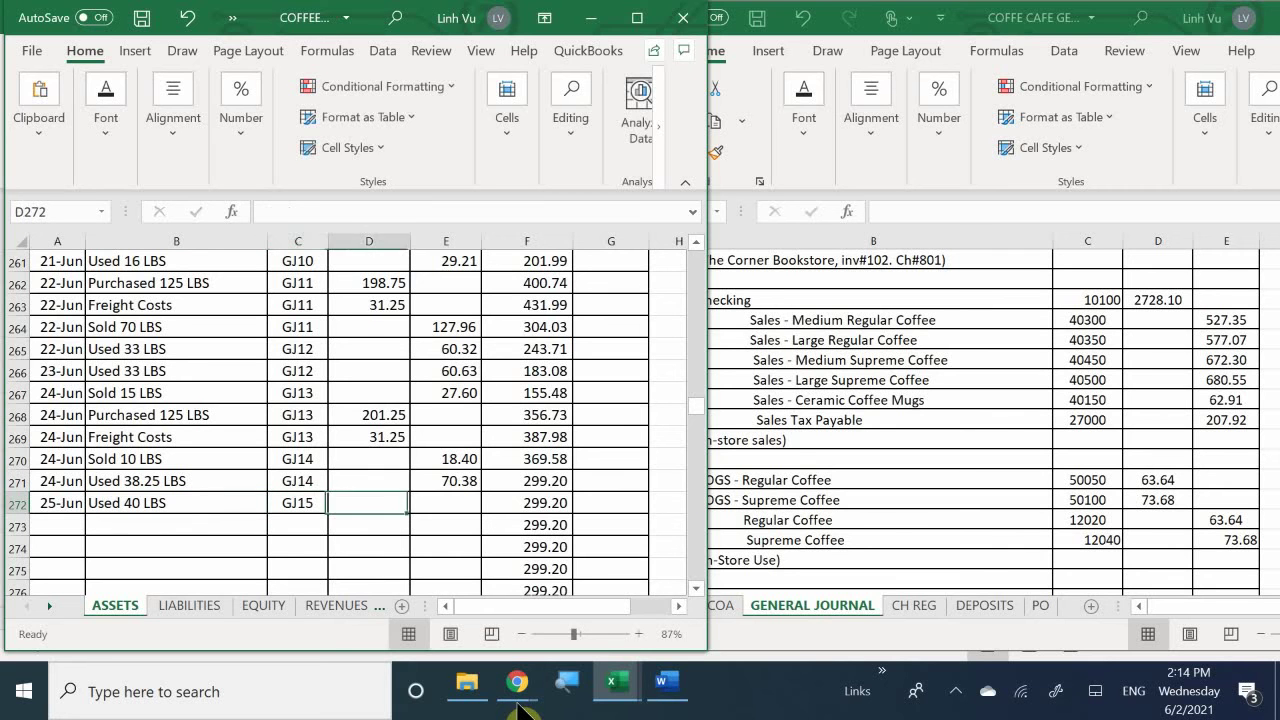
Enter the credit amount 73.68 in E272 for the 25-Jun row of the Supreme Coffee account.
{"action": "key", "text": "Tab"}
{"action": "type", "text": "7"}
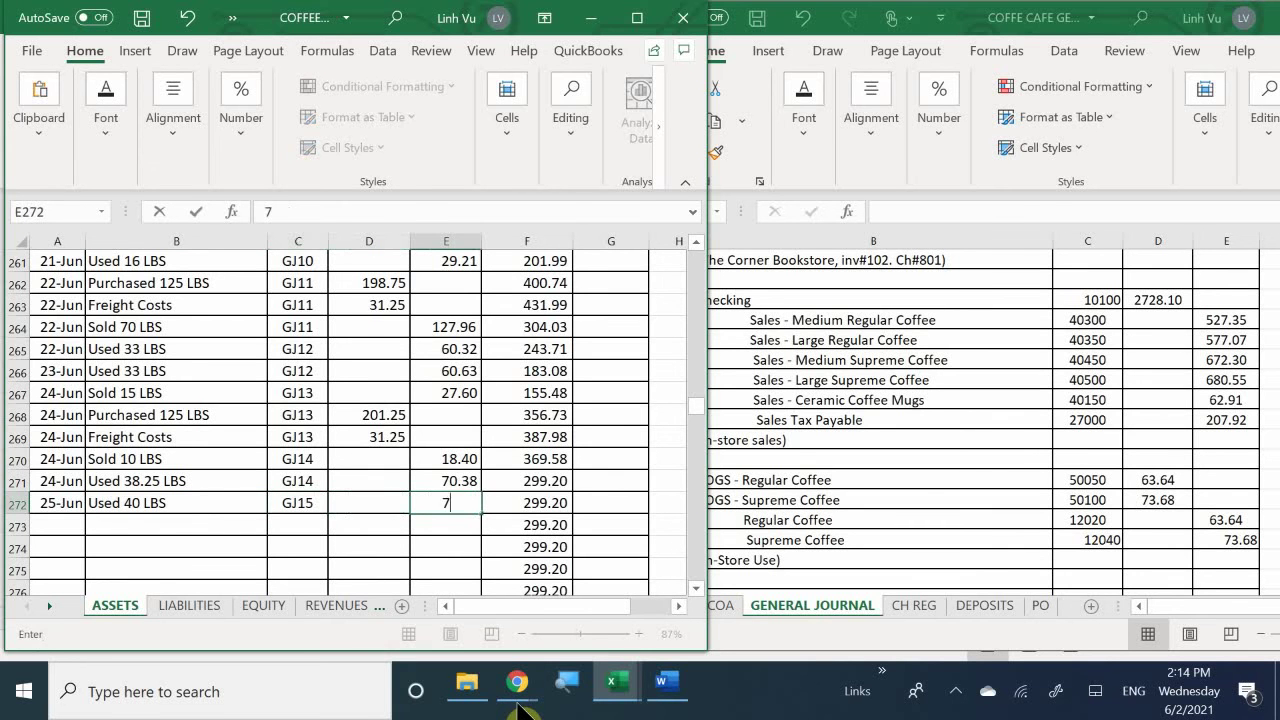
{"action": "type", "text": "3.68"}
{"action": "key", "text": "Return"}
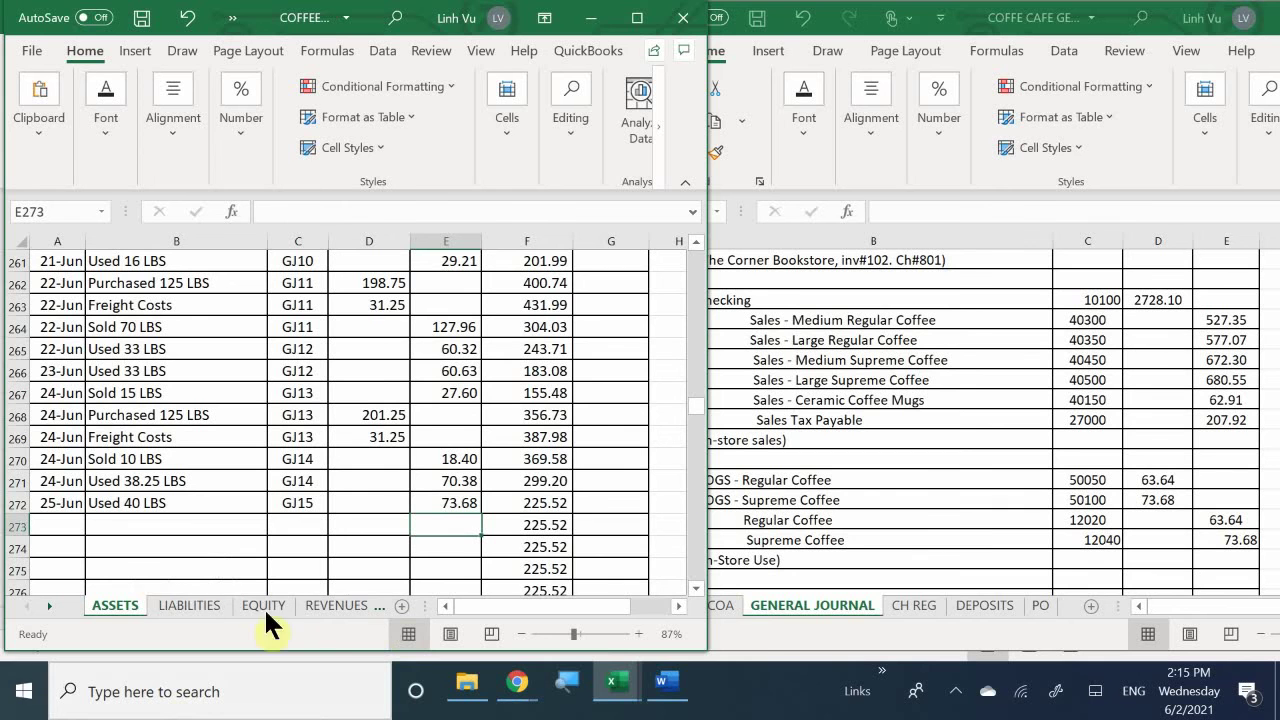
Examine the formula in N8 beside the inventory on hand total on the inventory workbook's SUP COFFEE sheet.
{"action": "mouse_move", "coordinate": [614, 686]}
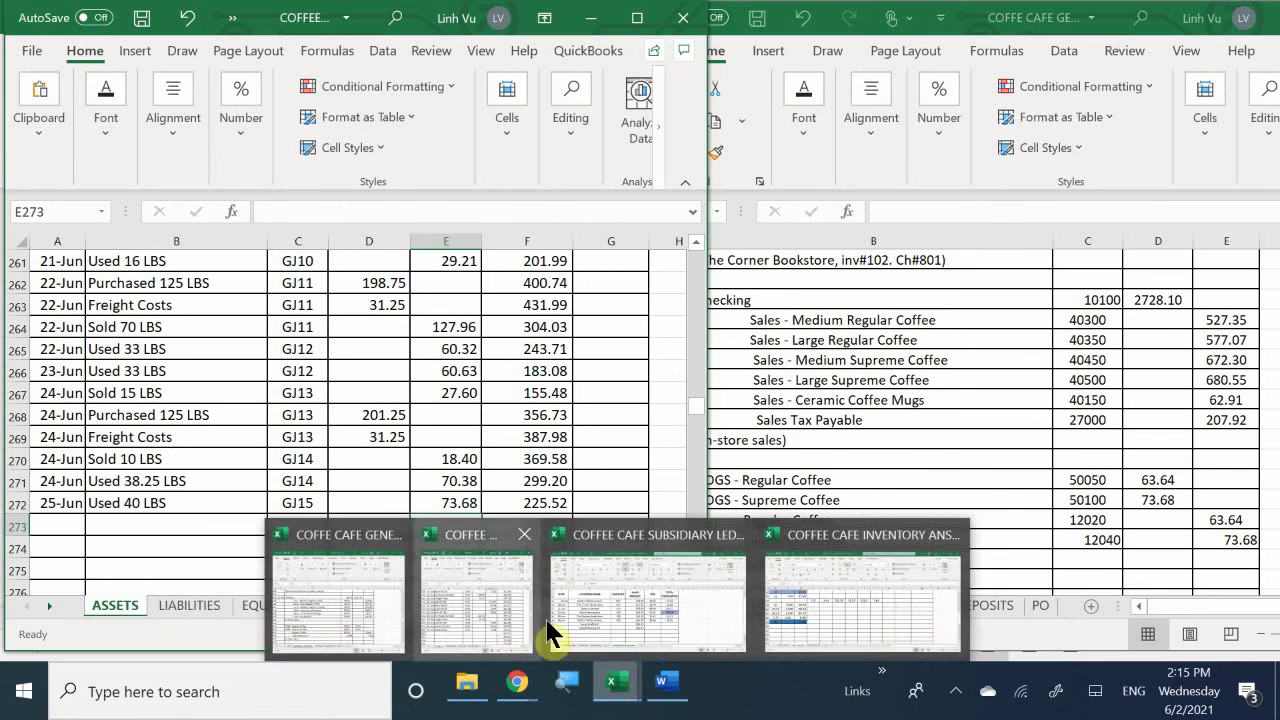
{"action": "left_click", "coordinate": [834, 614]}
{"action": "scroll", "coordinate": [1157, 460], "scroll_direction": "up", "scroll_amount": 7}
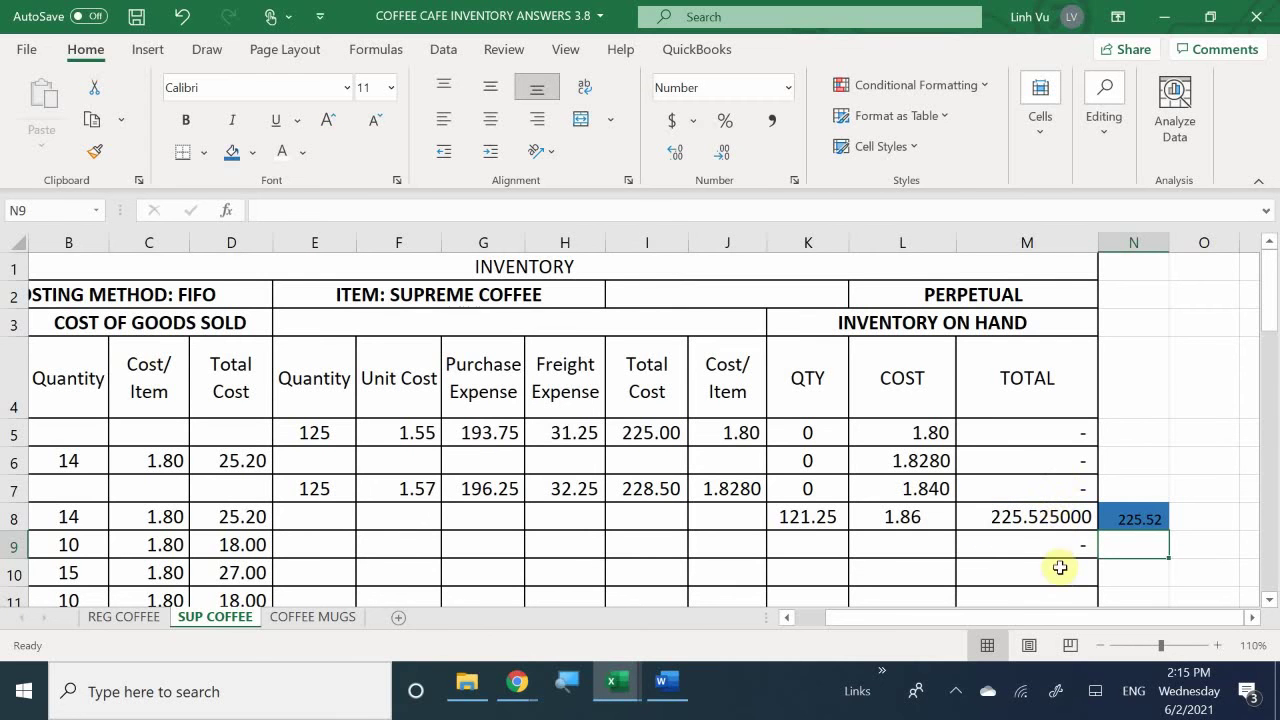
{"action": "left_click", "coordinate": [1121, 516]}
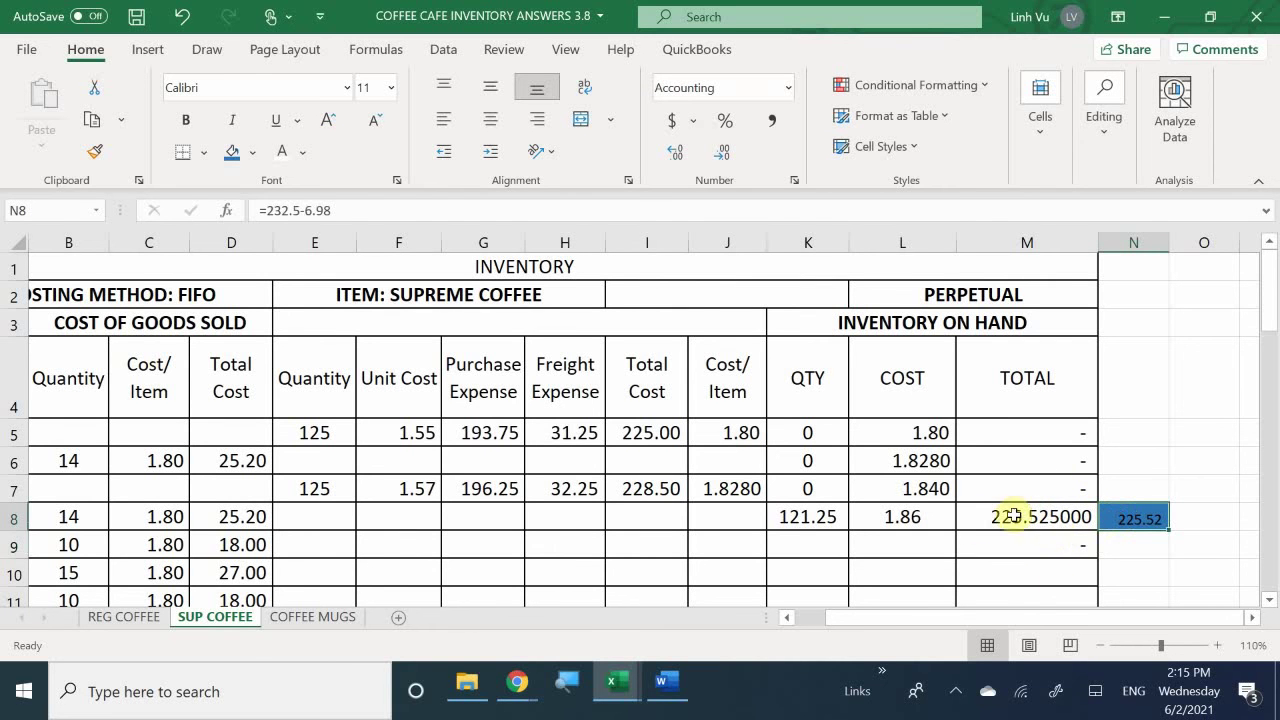
Reduce the inventory on hand total in M8 of the SUP COFFEE sheet to three decimal places.
{"action": "left_click", "coordinate": [984, 520]}
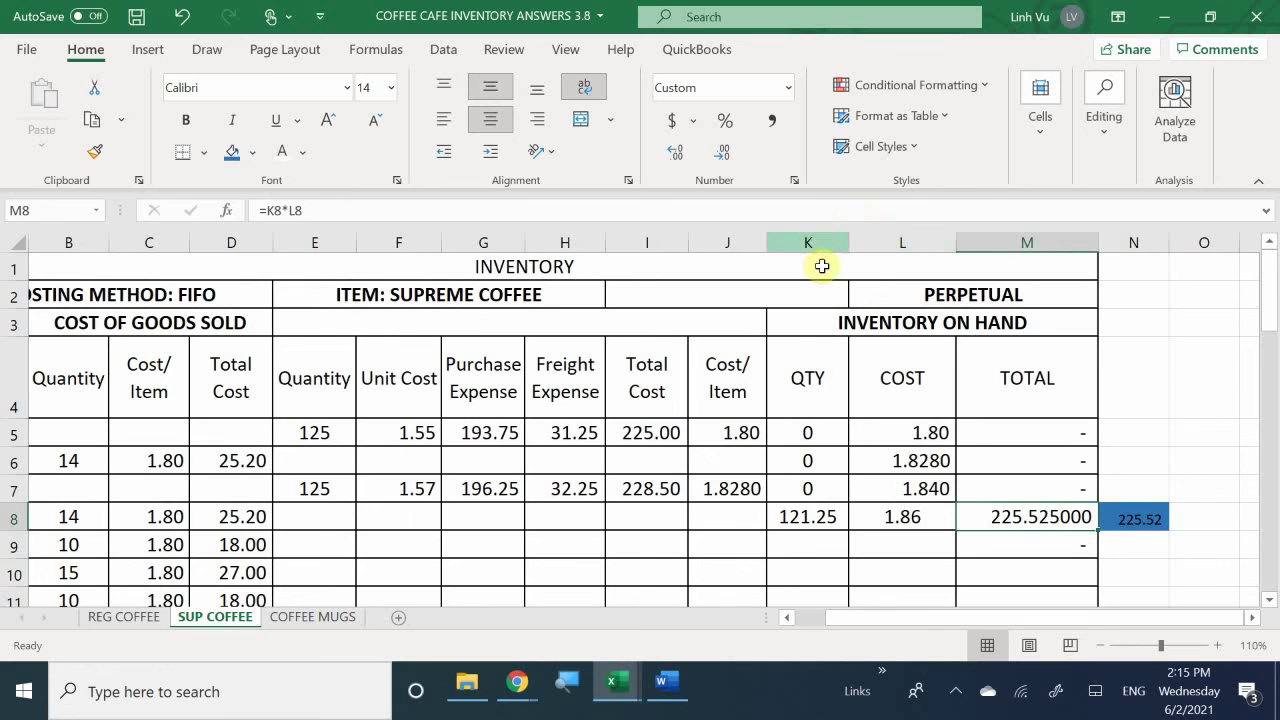
{"action": "left_click", "coordinate": [722, 152]}
{"action": "left_click", "coordinate": [722, 152]}
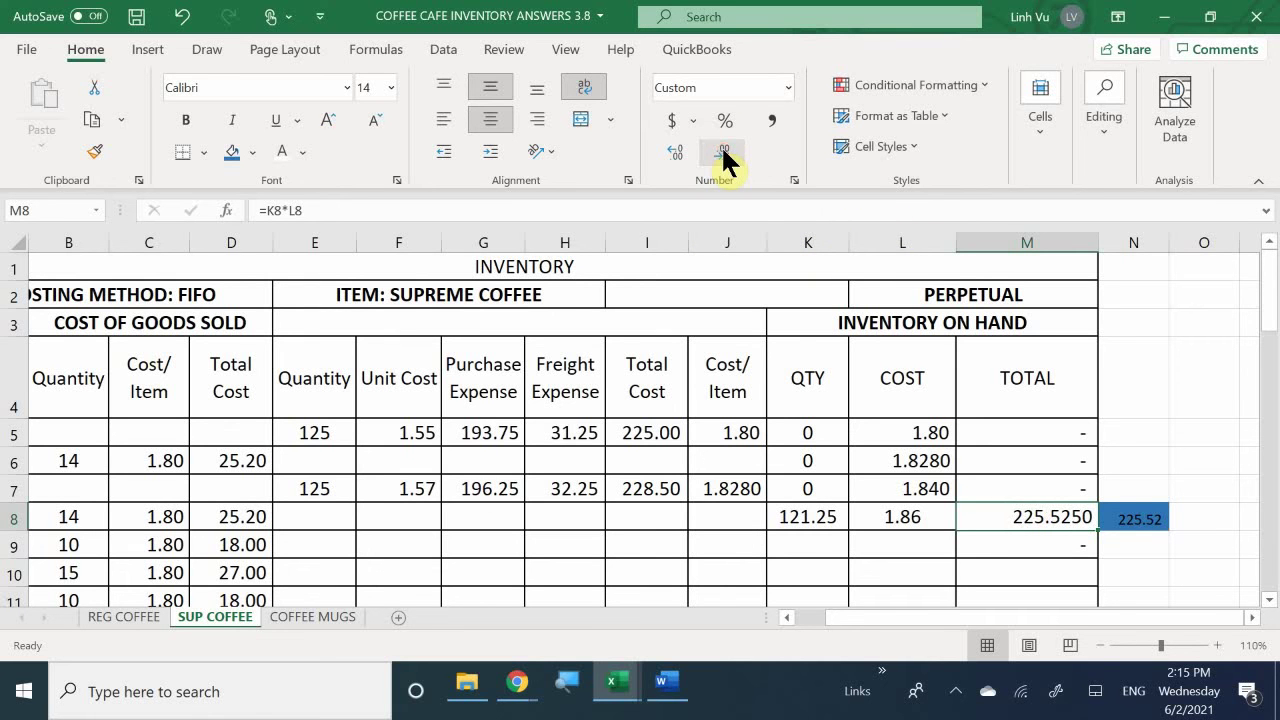
{"action": "left_click", "coordinate": [722, 150]}
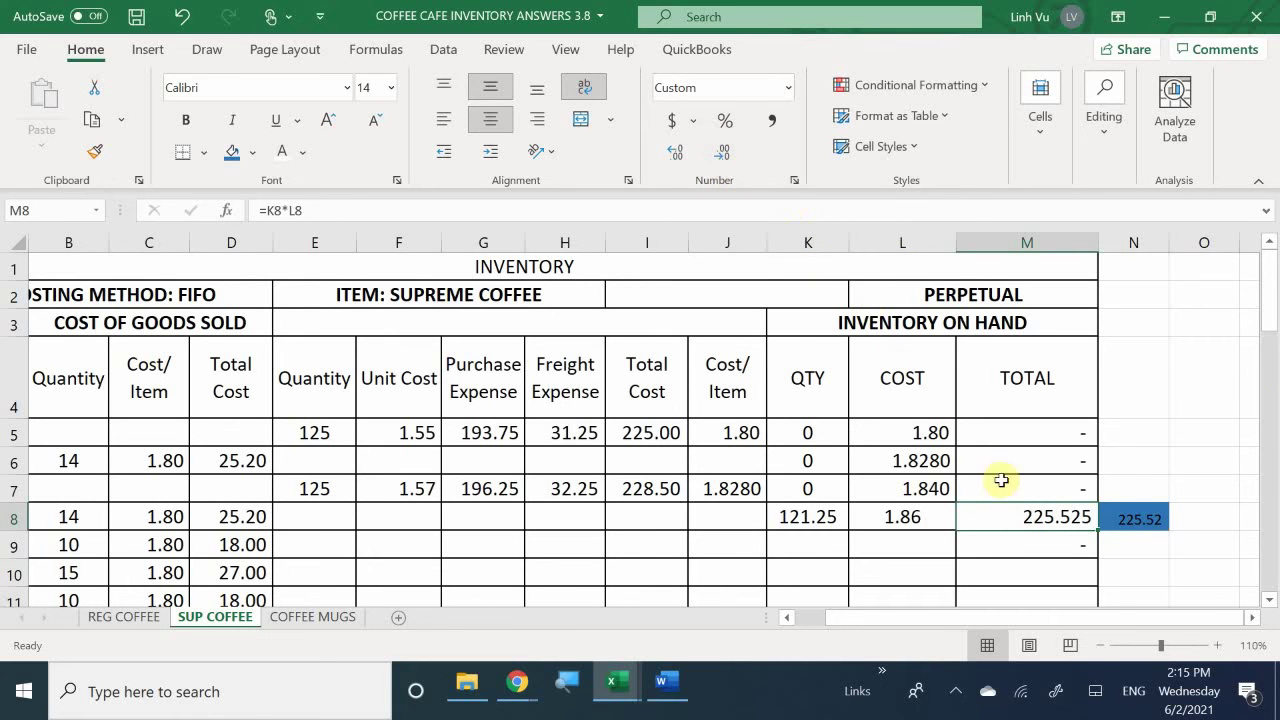
Switch to the ledger workbook and compare the Supreme Coffee account balance with the worksheet's inventory on hand total.
{"action": "left_click", "coordinate": [1155, 485]}
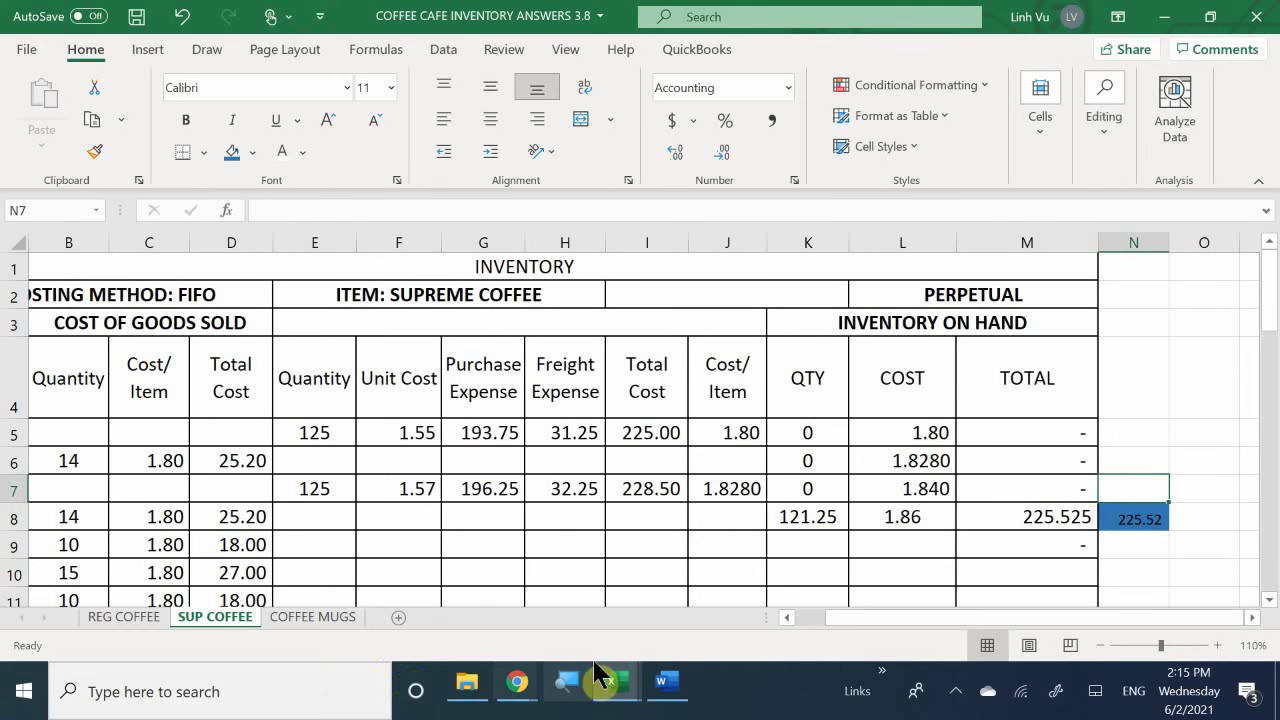
{"action": "mouse_move", "coordinate": [620, 672]}
{"action": "left_click", "coordinate": [467, 604]}
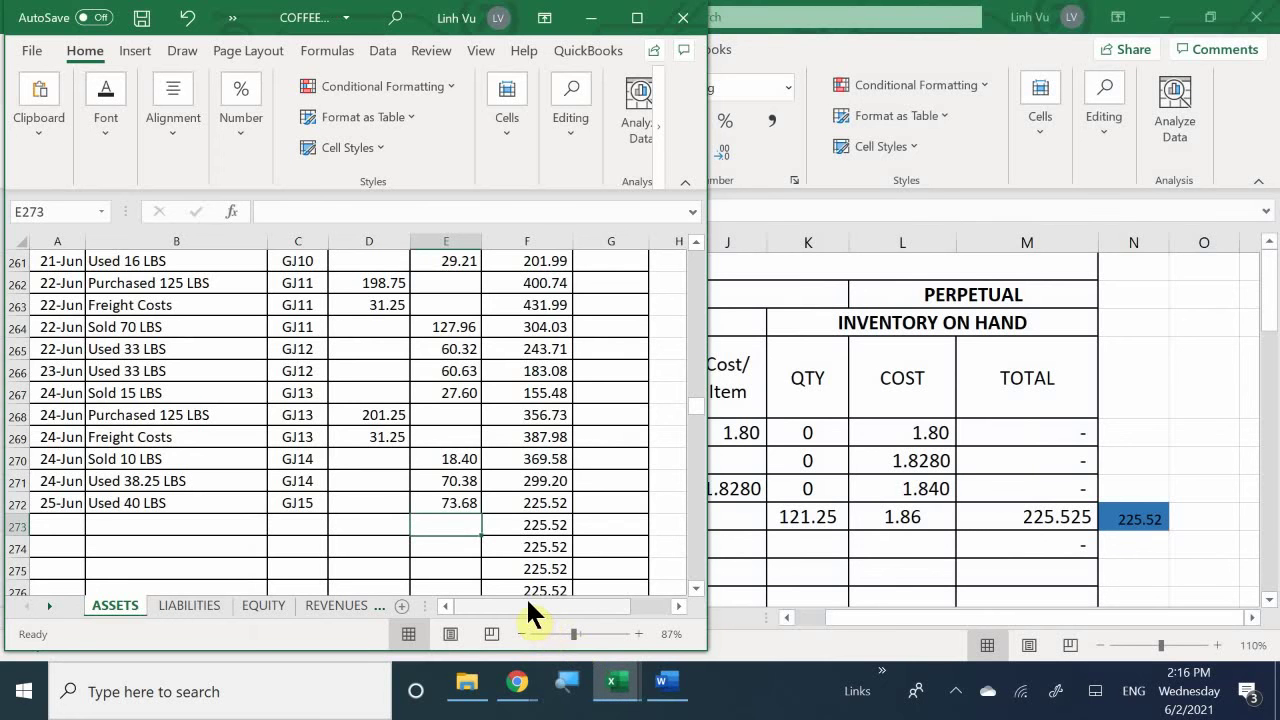
Bring up the 25-Jun sales summary in Word and open the DEPOSITS sheet of the general journal workbook beside it.
{"action": "left_click", "coordinate": [668, 690]}
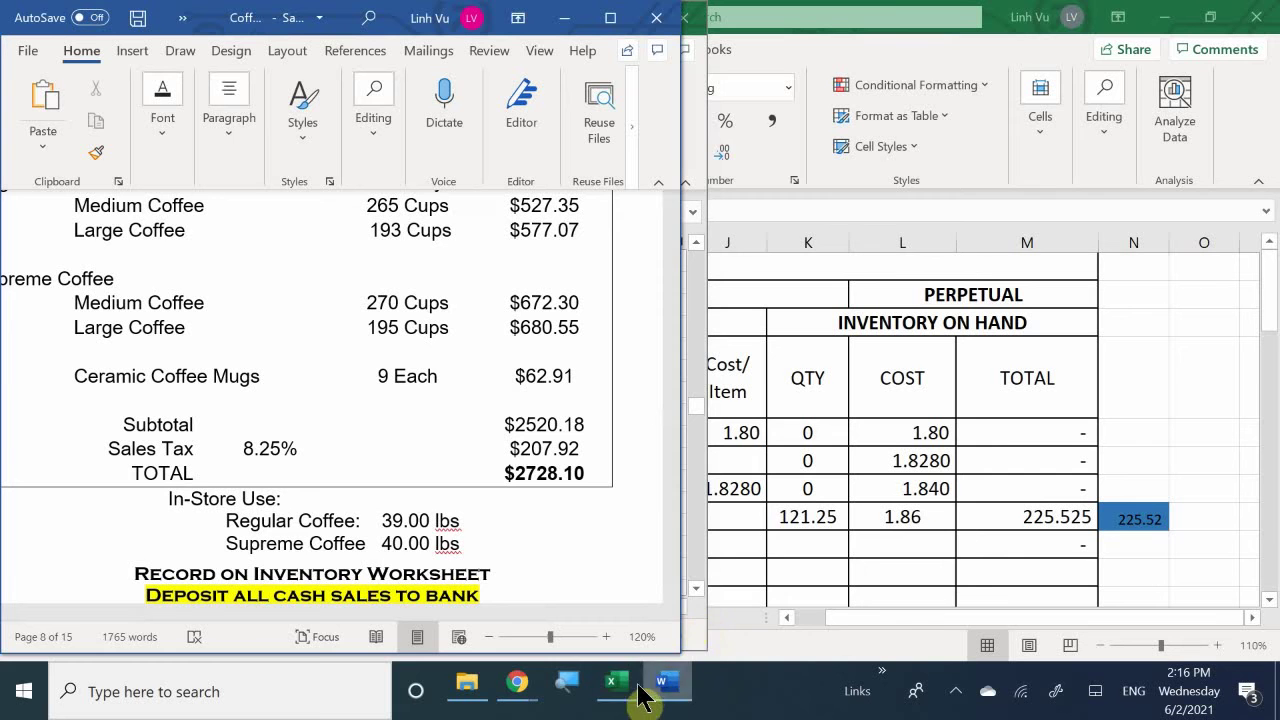
{"action": "mouse_move", "coordinate": [630, 690]}
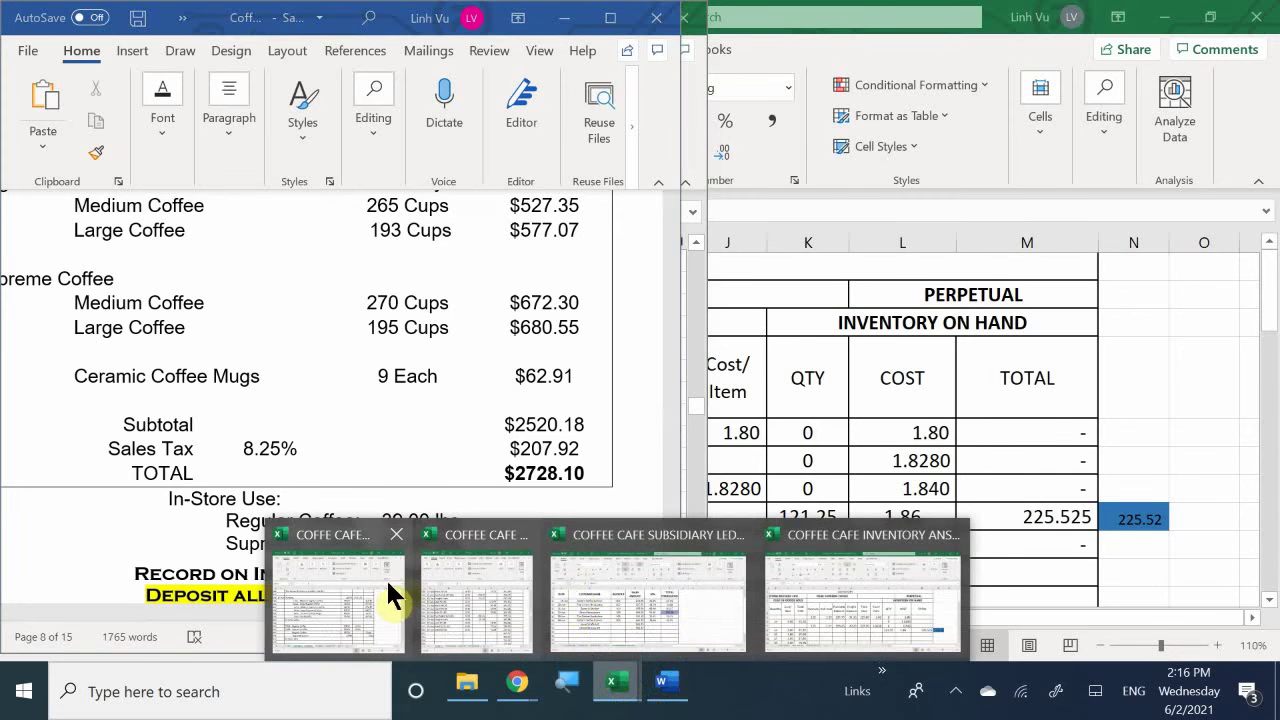
{"action": "left_click", "coordinate": [358, 590]}
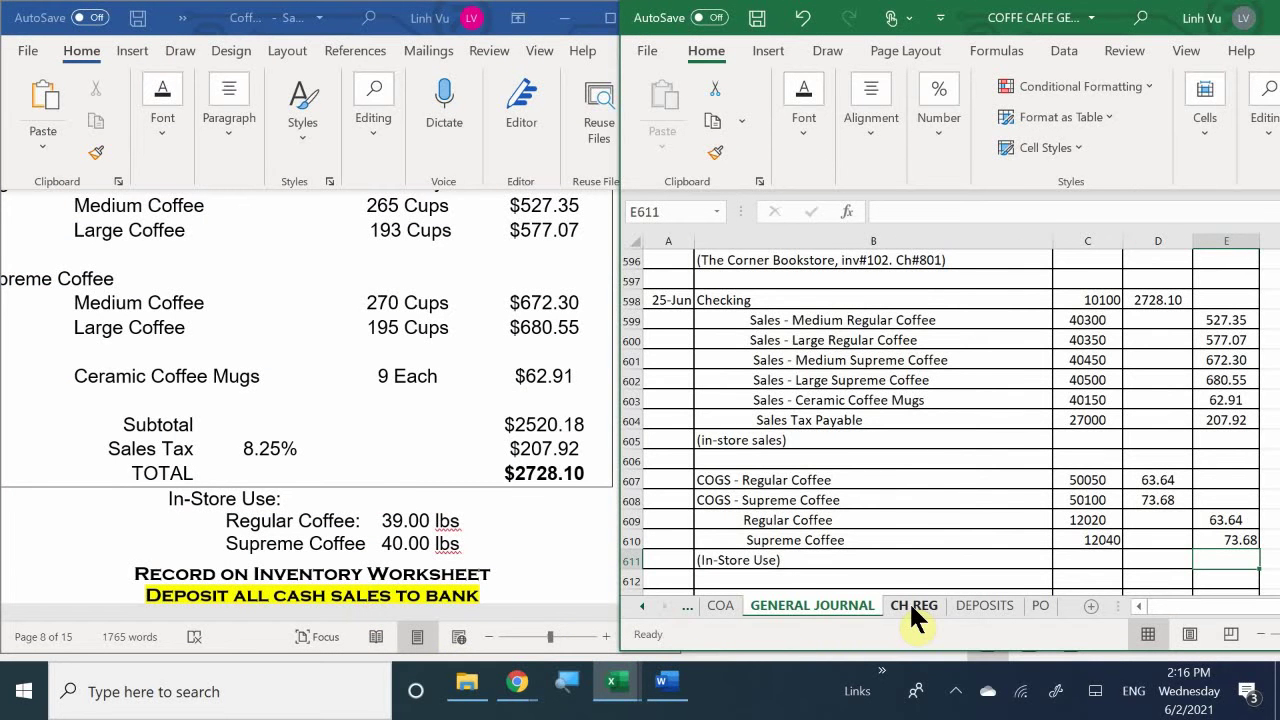
{"action": "left_click", "coordinate": [975, 606]}
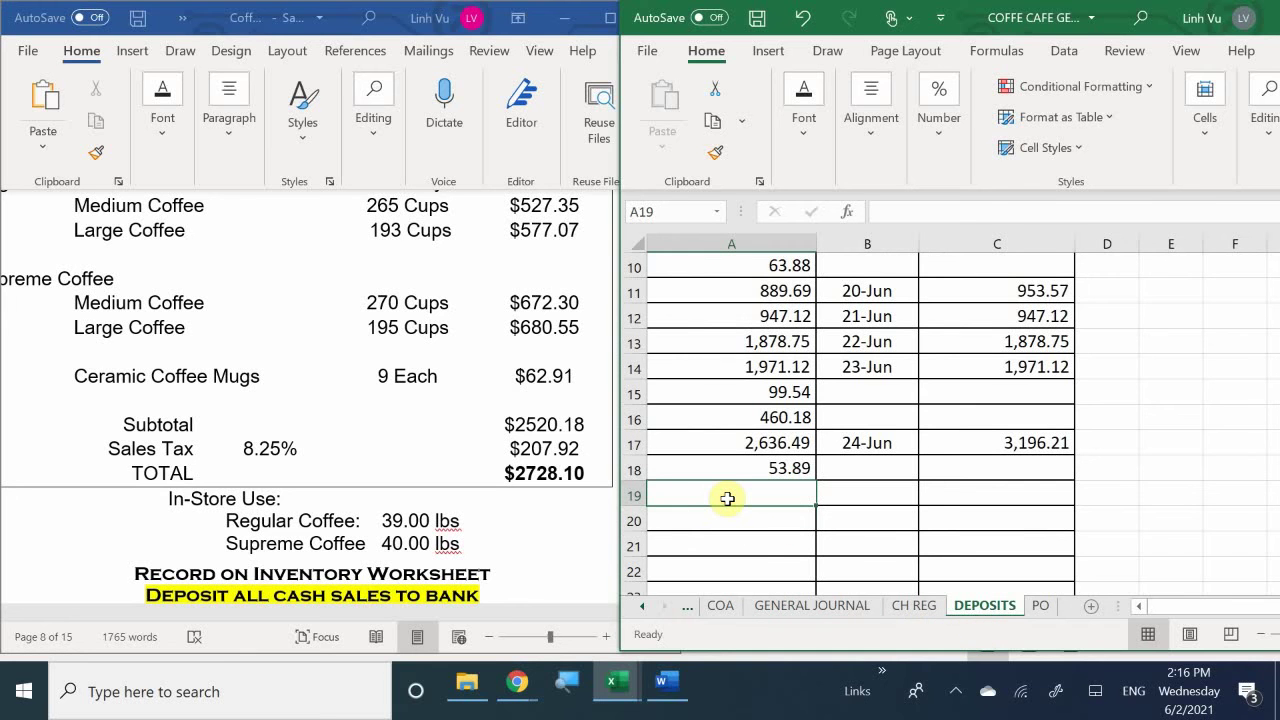
Record the 25-Jun cash sales total of 2,728.10 in A19 of the DEPOSITS sheet and date it 6/25 in B19.
{"action": "type", "text": "2"}
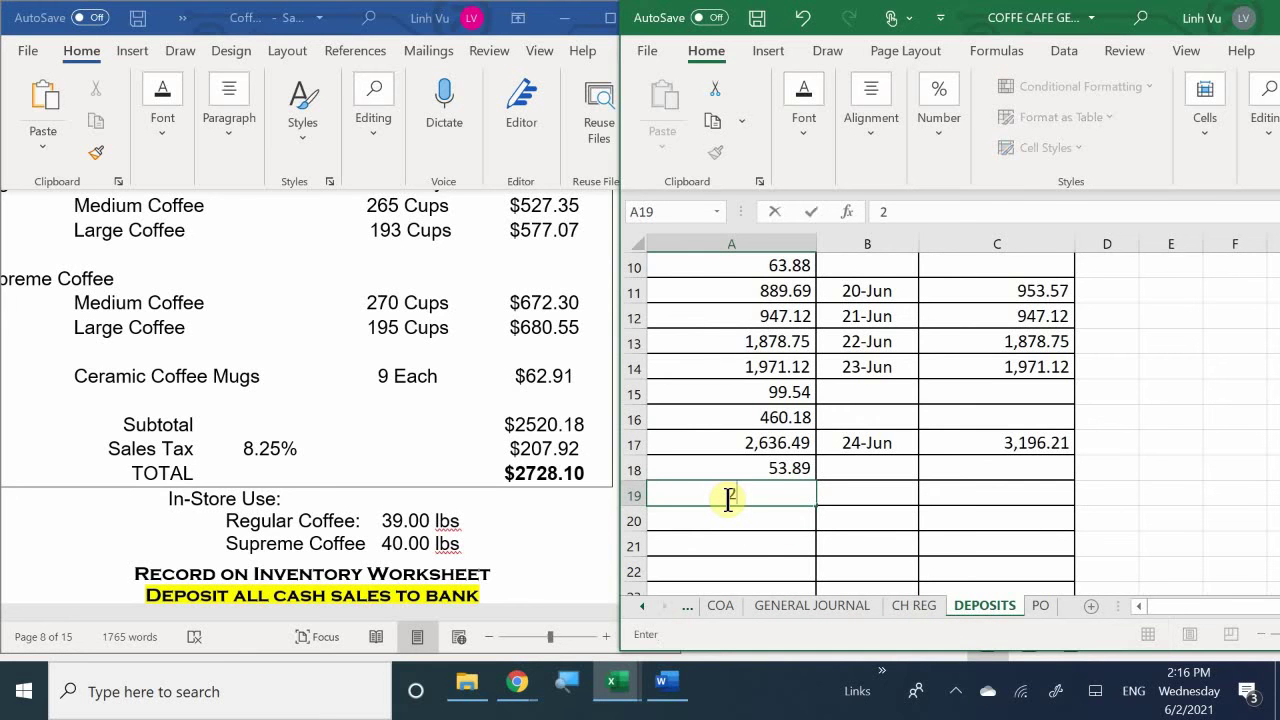
{"action": "type", "text": ",728.10"}
{"action": "key", "text": "Return"}
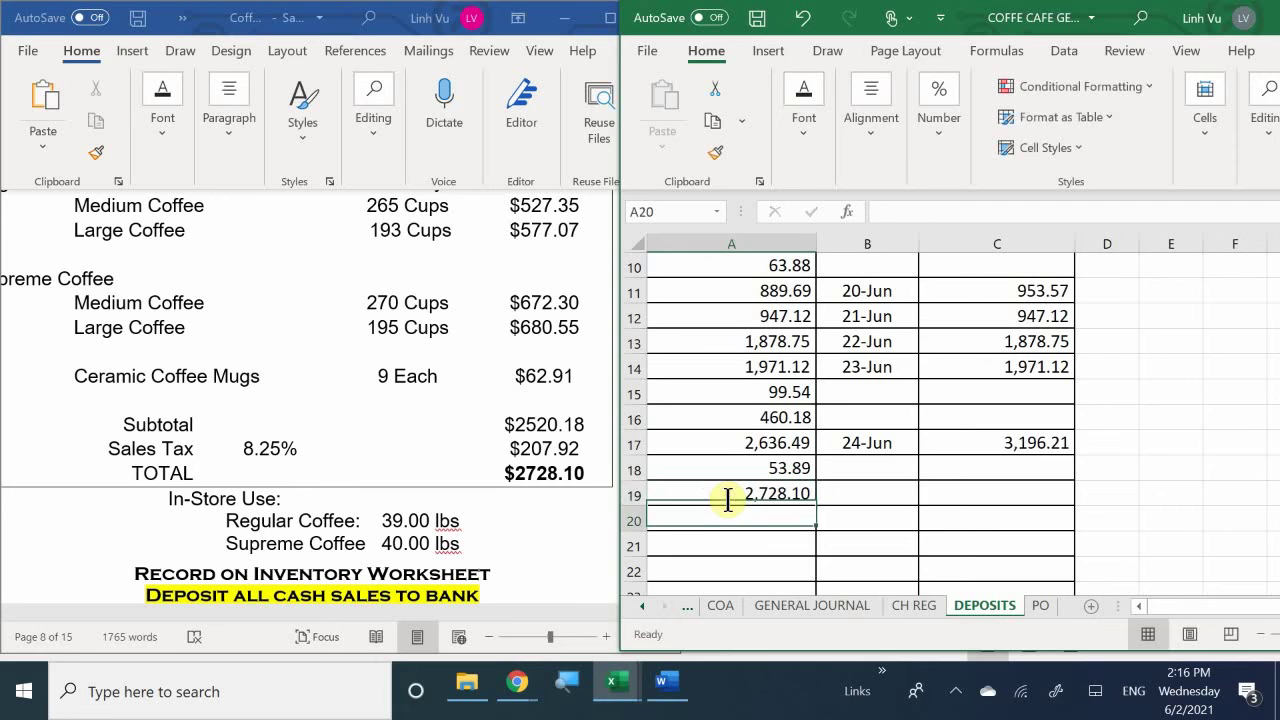
{"action": "key", "text": "Up"}
{"action": "key", "text": "Right"}
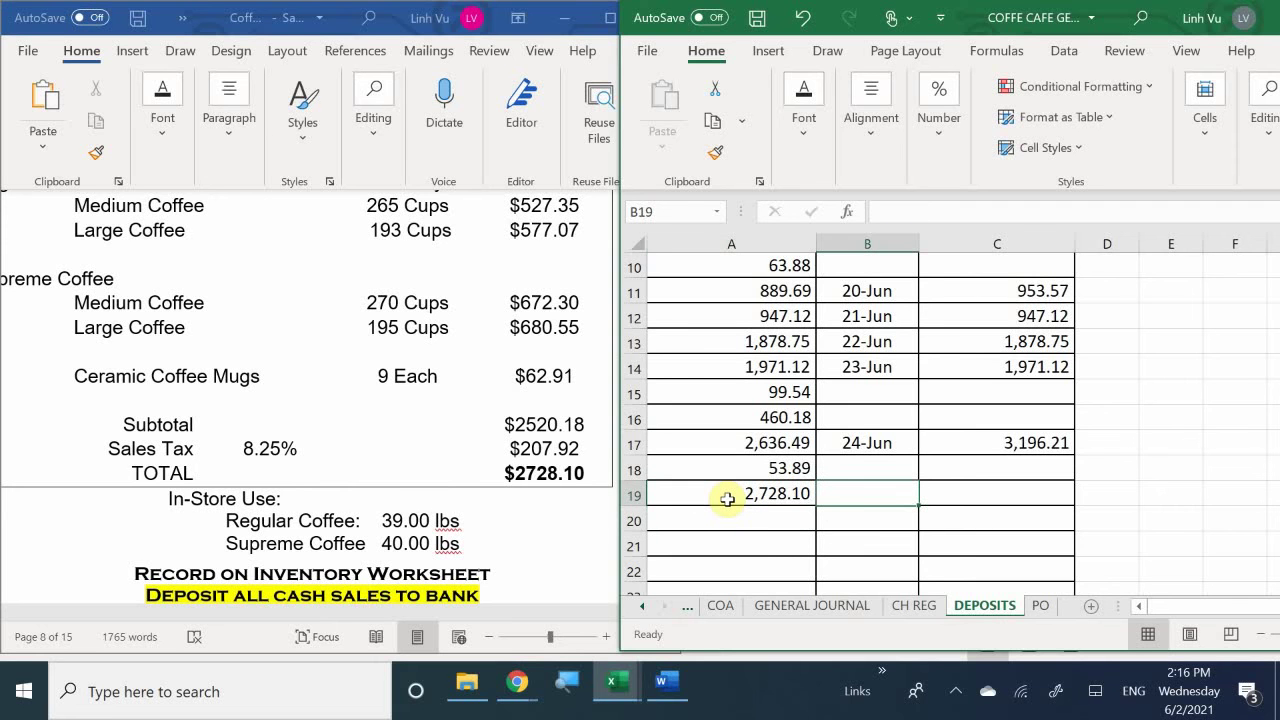
{"action": "type", "text": "6/25"}
{"action": "key", "text": "Return"}
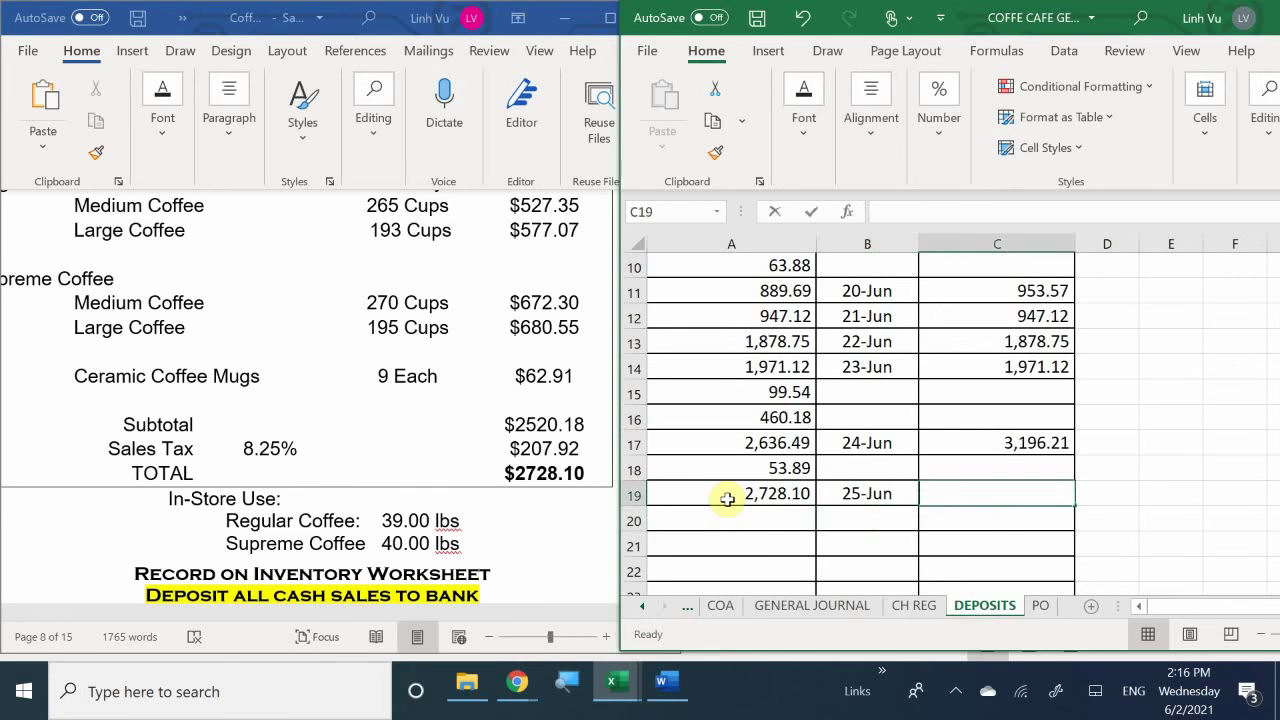
Total the 25-Jun deposit in C19 of the DEPOSITS sheet with the formula =A18+A19.
{"action": "type", "text": "="}
{"action": "left_click", "coordinate": [728, 498]}
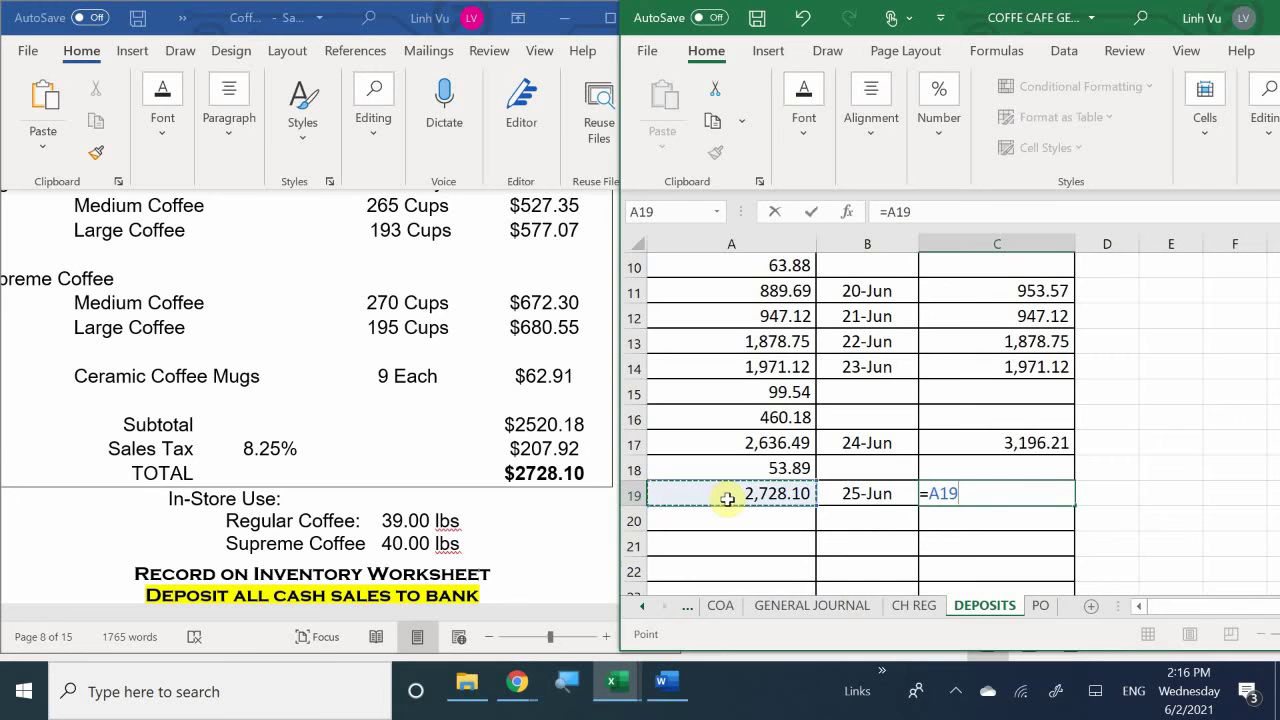
{"action": "key", "text": "Up"}
{"action": "type", "text": "+"}
{"action": "key", "text": "Left"}
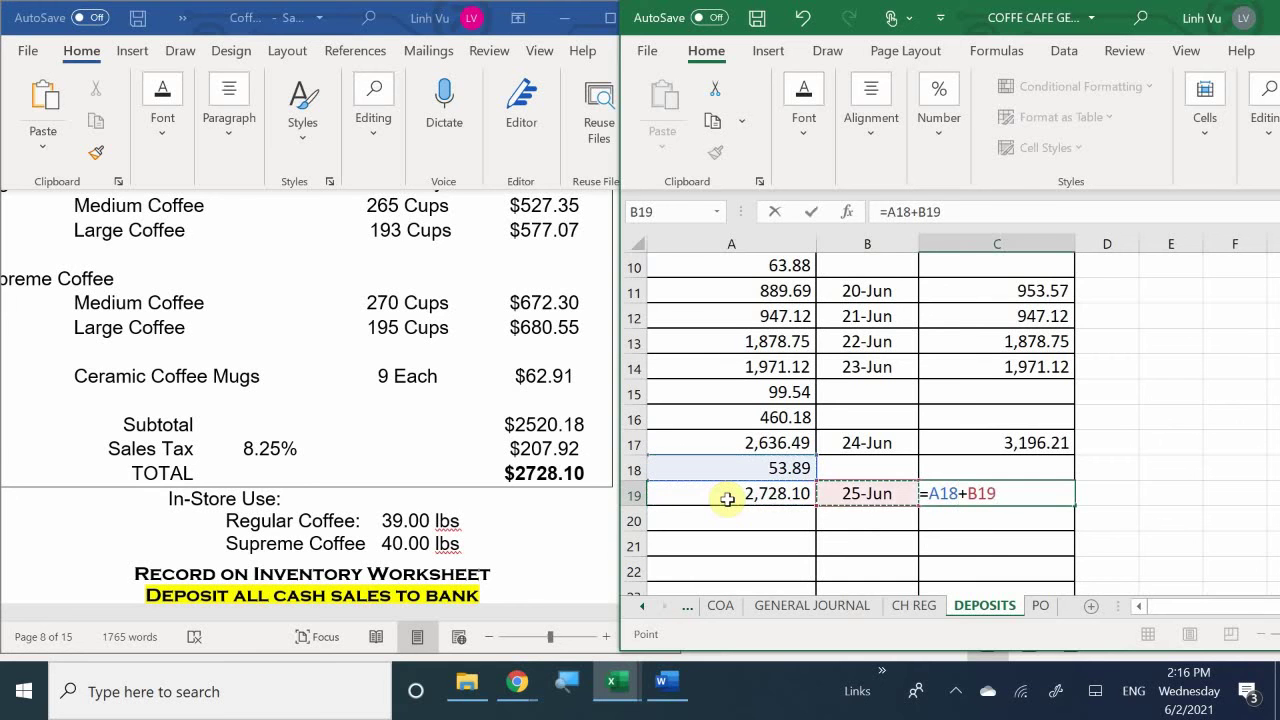
{"action": "key", "text": "Left"}
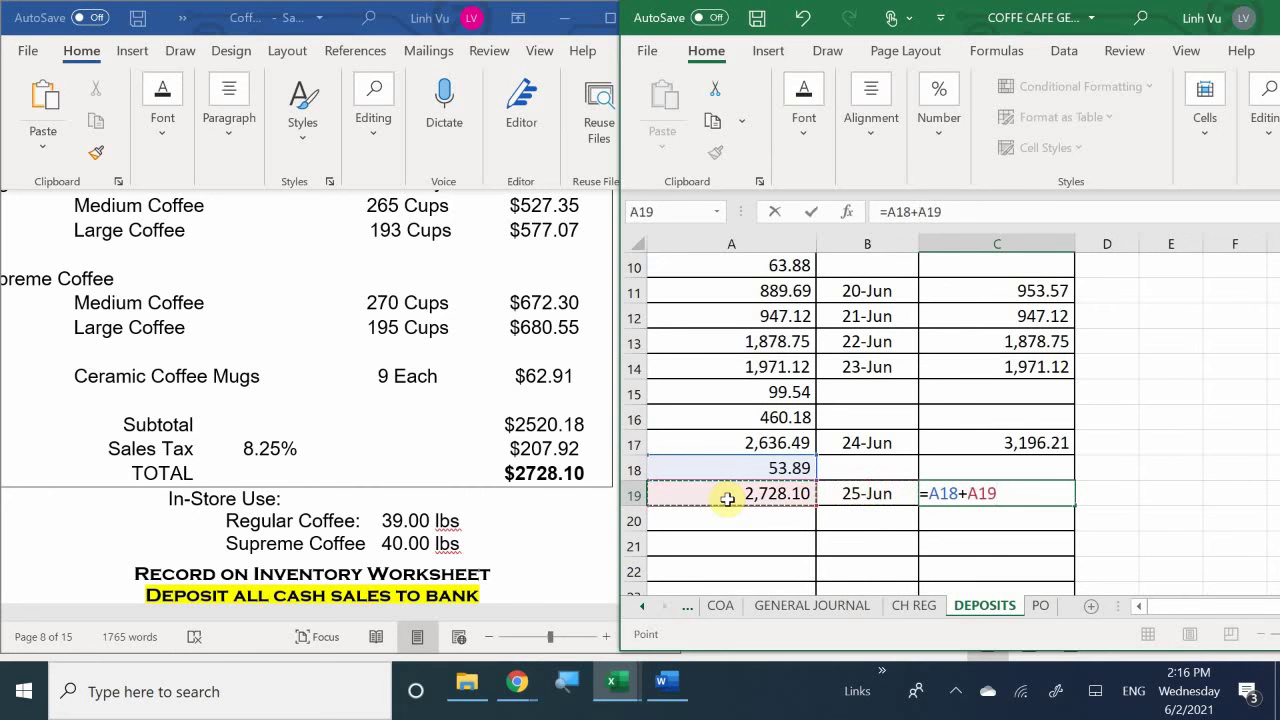
{"action": "key", "text": "Return"}
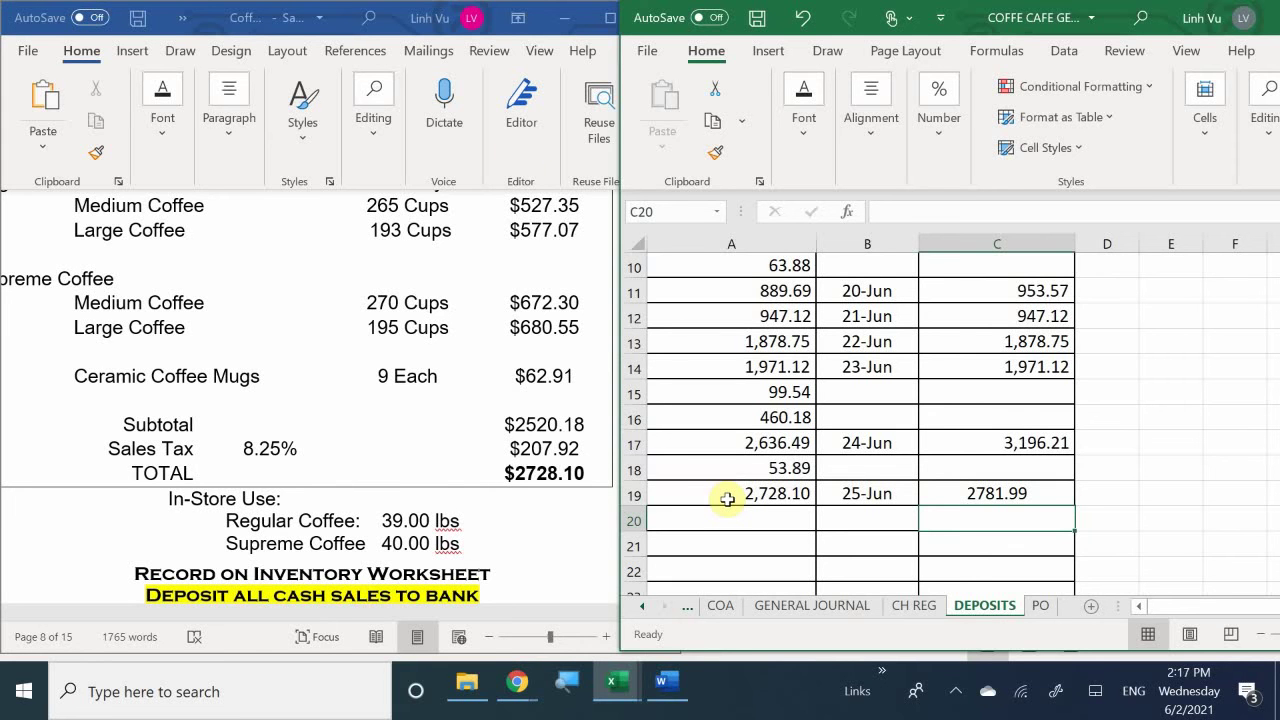
Bring up the Atlas Coffee Importers Inv # 370 purchase in Word and select blank cell A613 on the GENERAL JOURNAL sheet.
{"action": "left_click", "coordinate": [314, 562]}
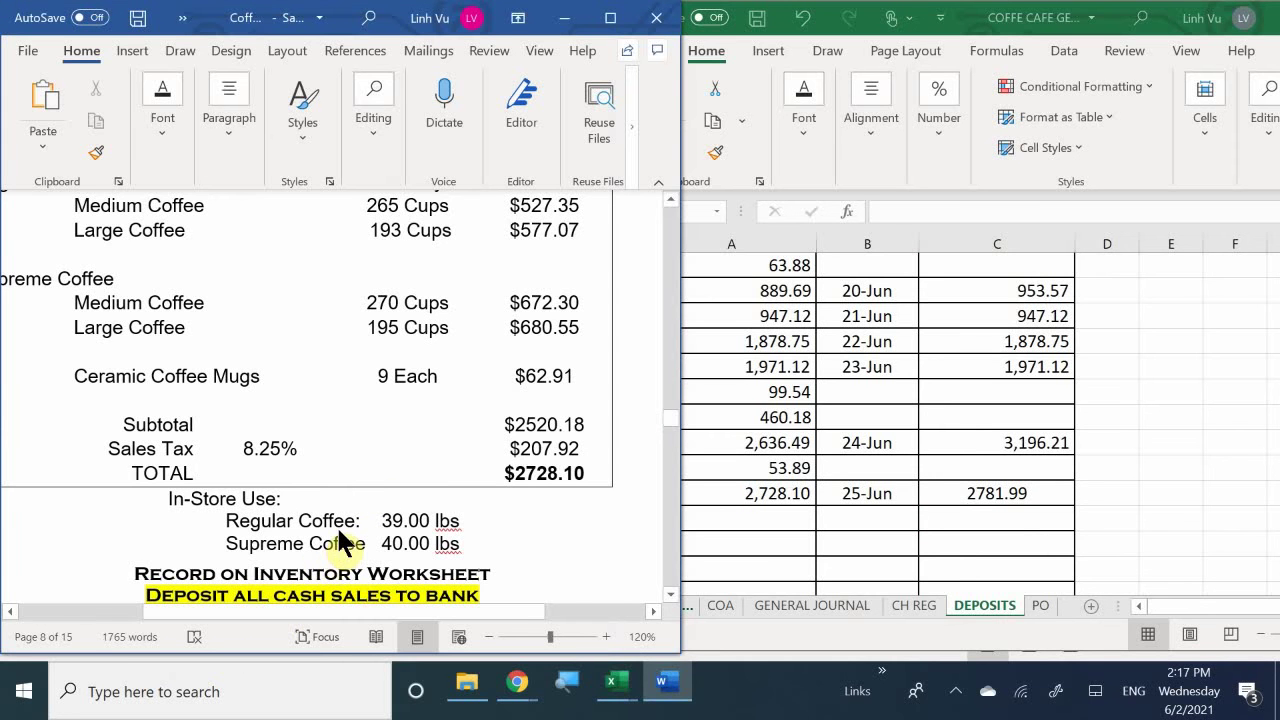
{"action": "scroll", "coordinate": [340, 543], "scroll_direction": "down", "scroll_amount": 1}
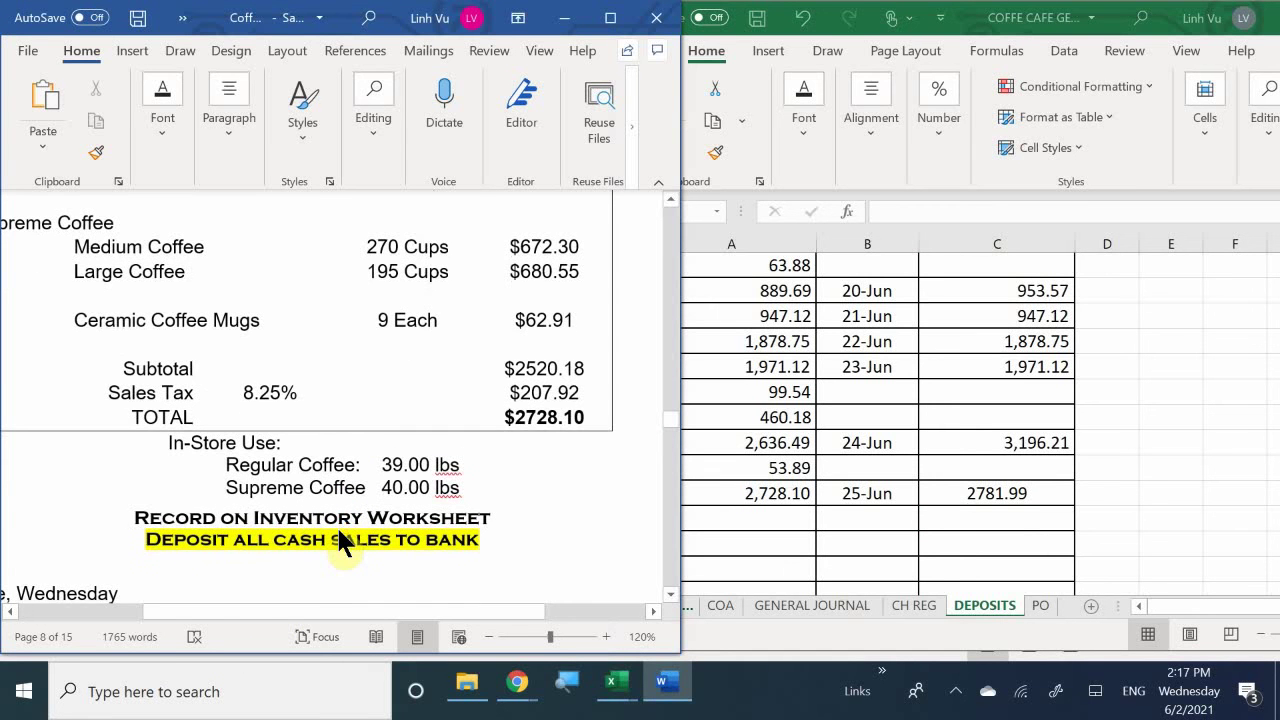
{"action": "scroll", "coordinate": [340, 543], "scroll_direction": "down", "scroll_amount": 4}
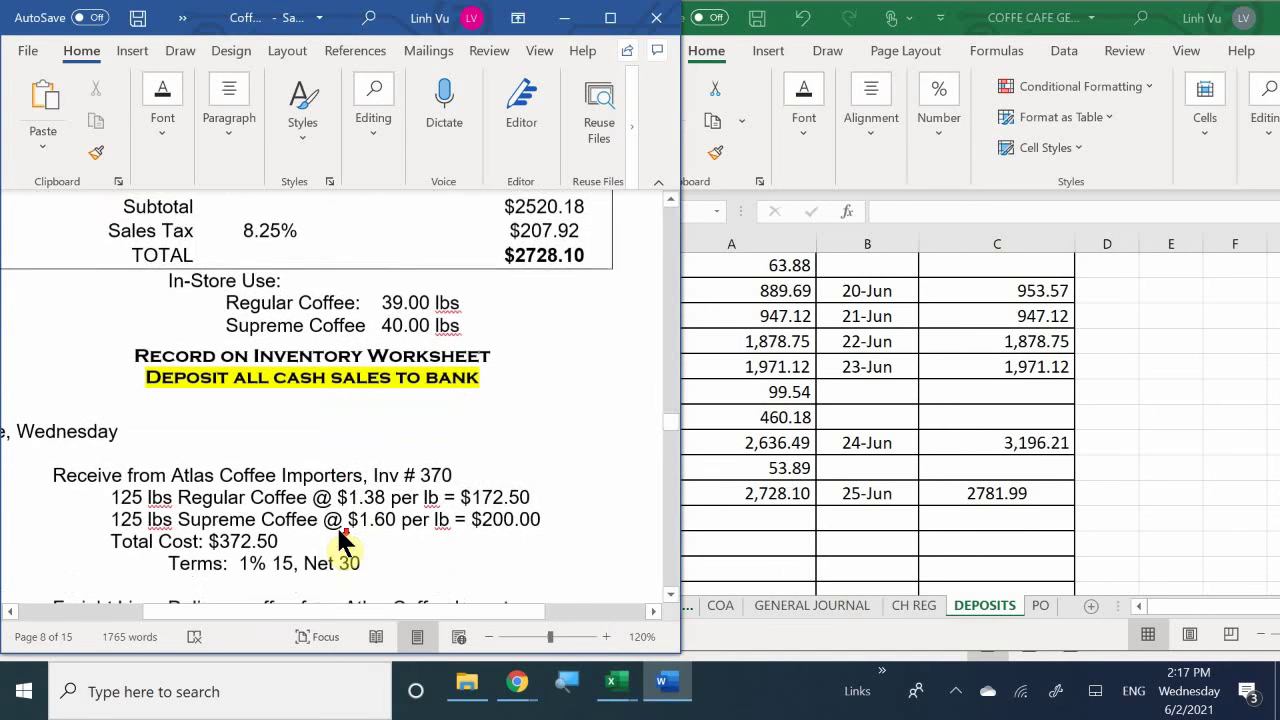
{"action": "scroll", "coordinate": [340, 543], "scroll_direction": "down", "scroll_amount": 1}
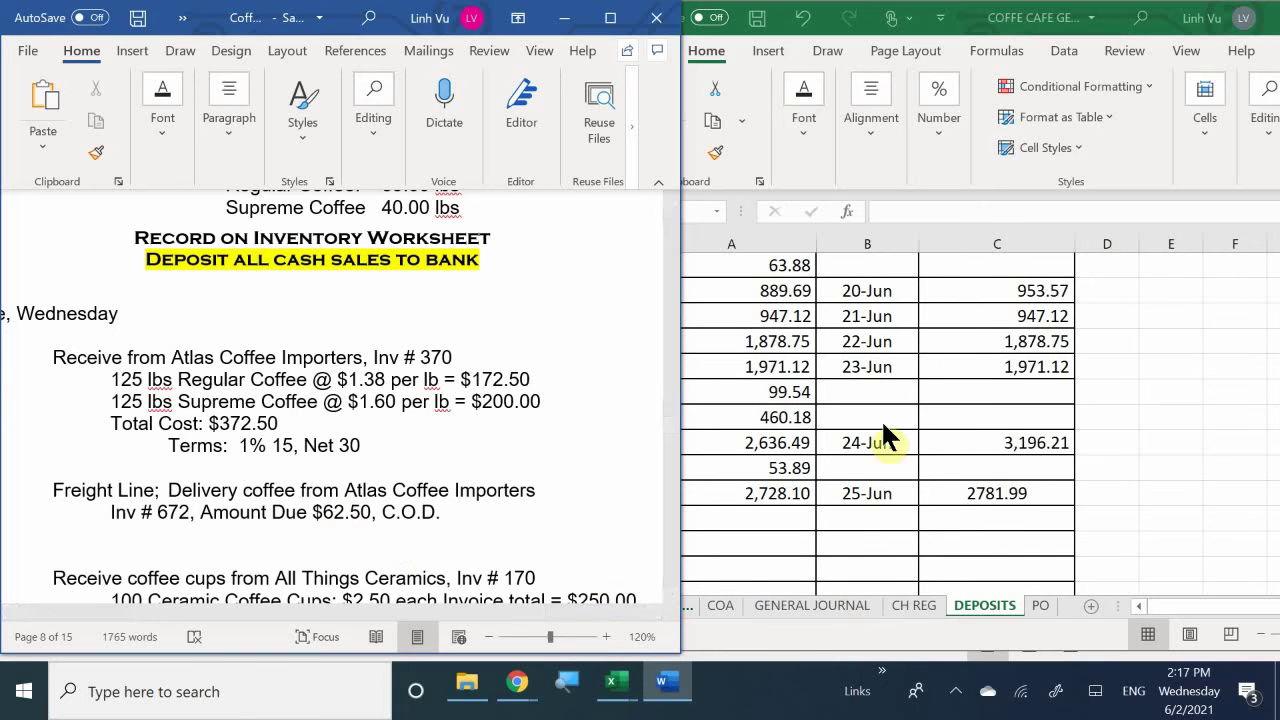
{"action": "left_click", "coordinate": [791, 524]}
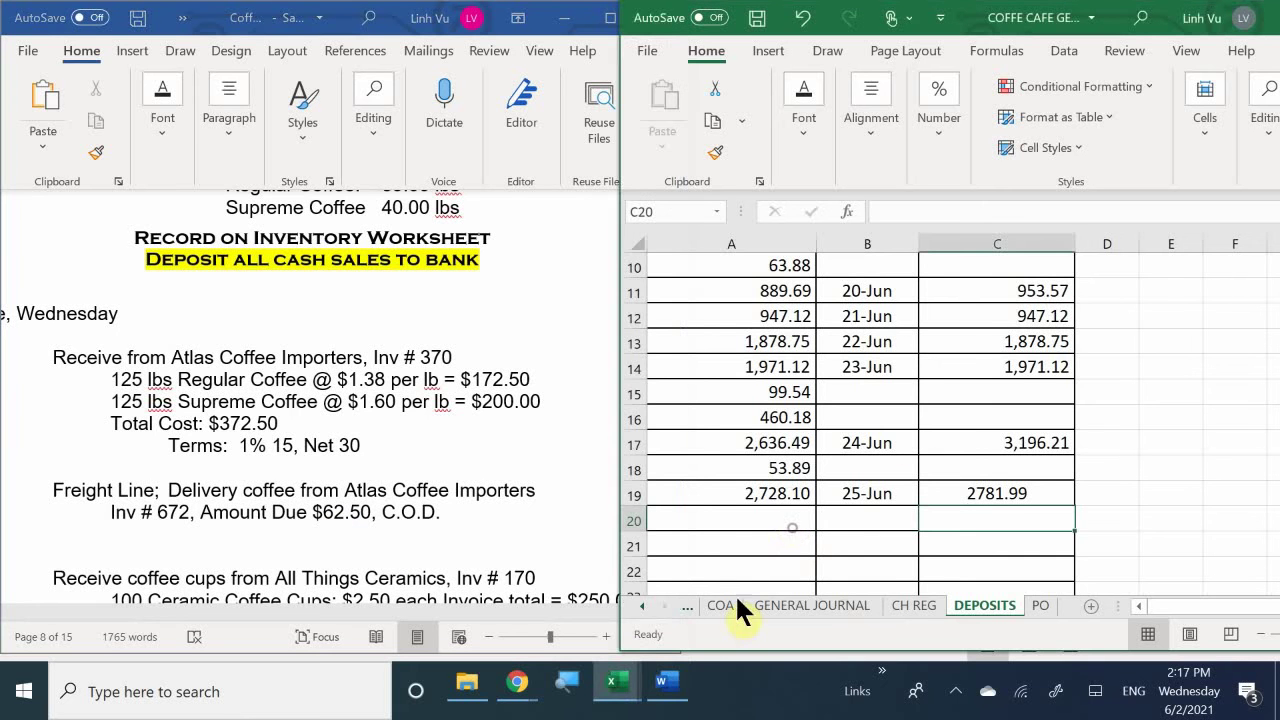
{"action": "left_click", "coordinate": [798, 606]}
{"action": "scroll", "coordinate": [786, 516], "scroll_direction": "down", "scroll_amount": 3}
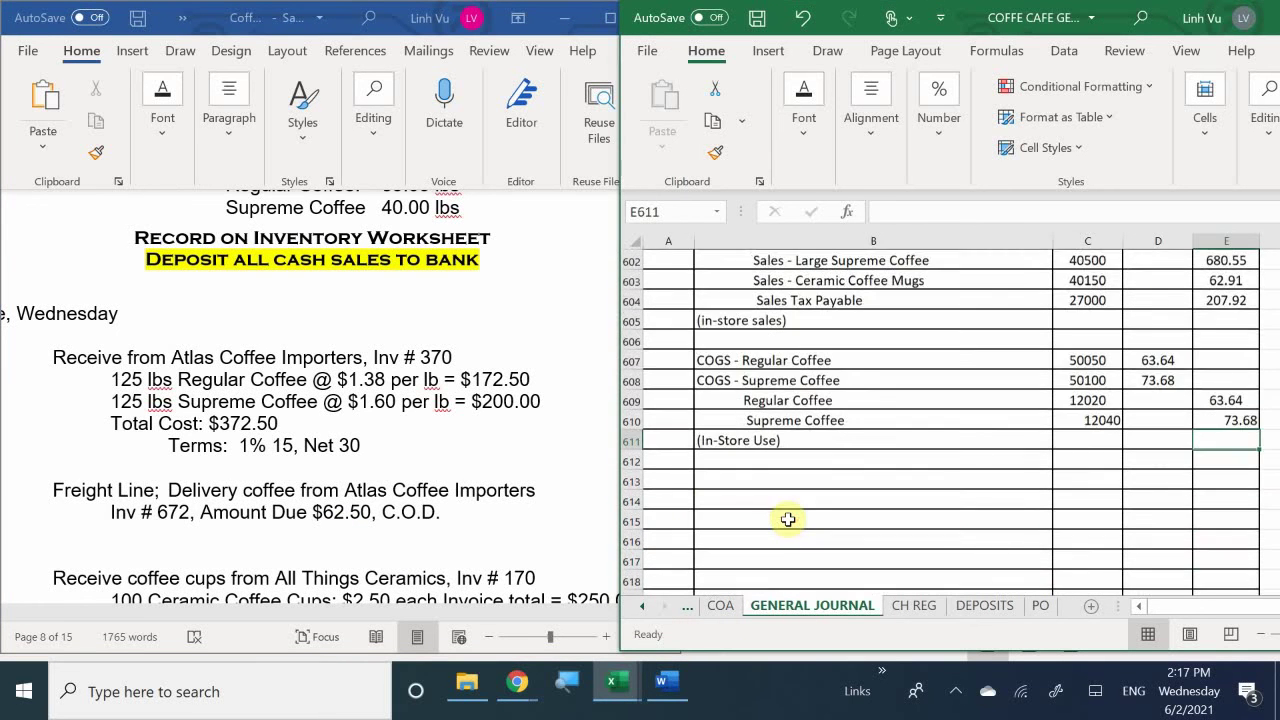
{"action": "left_click", "coordinate": [676, 429]}
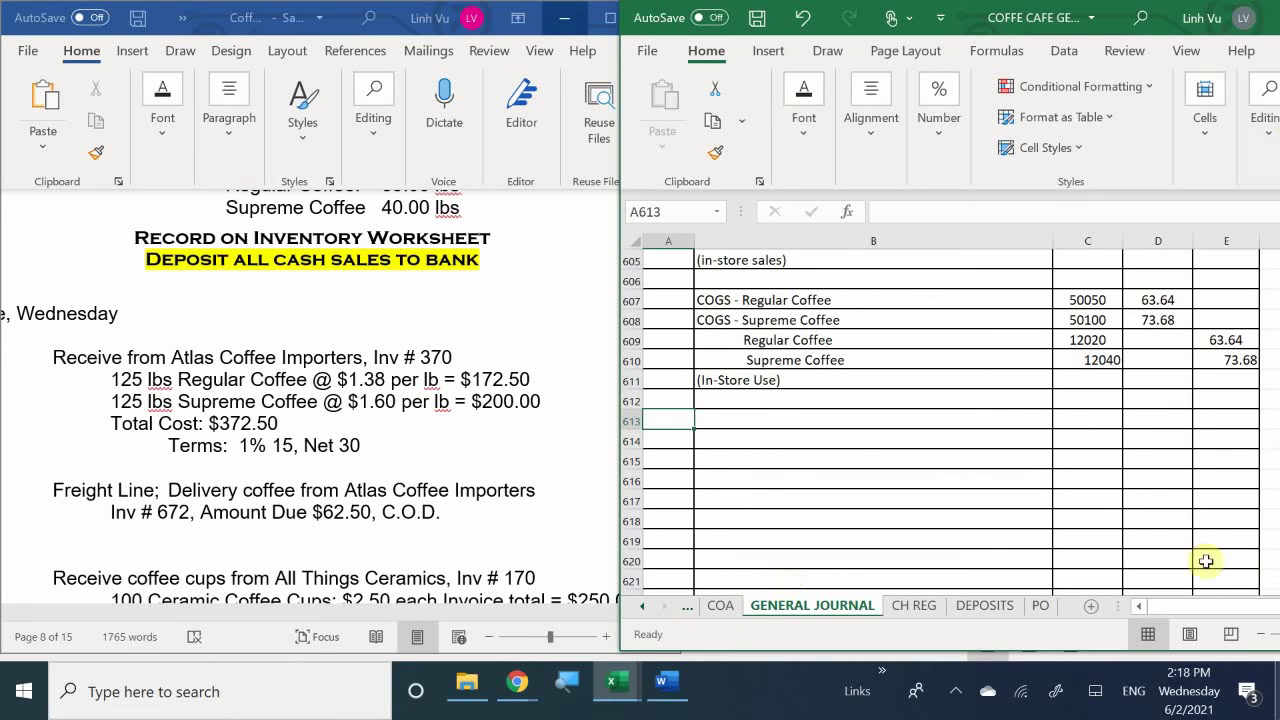
Enter invoice number 370 in F16 of the PO sheet for the 24-Jun Atlas Coffee Importers order.
{"action": "left_click", "coordinate": [1038, 606]}
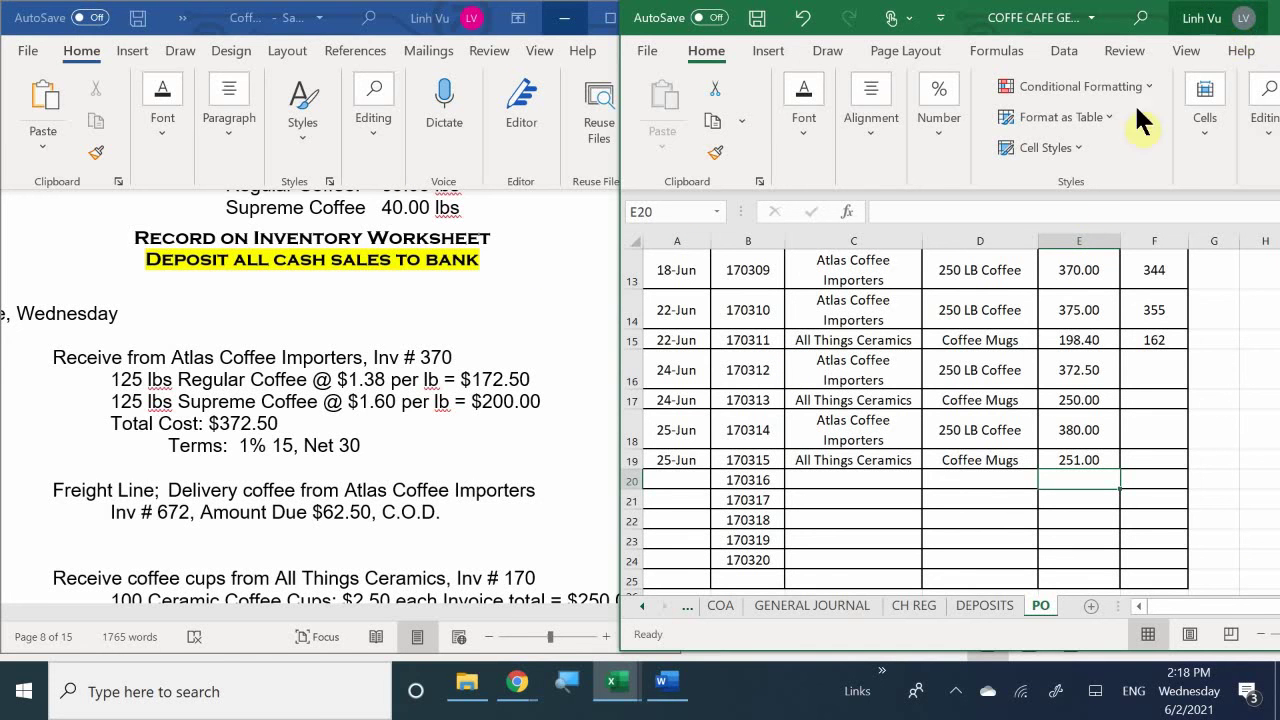
{"action": "left_click", "coordinate": [1152, 372]}
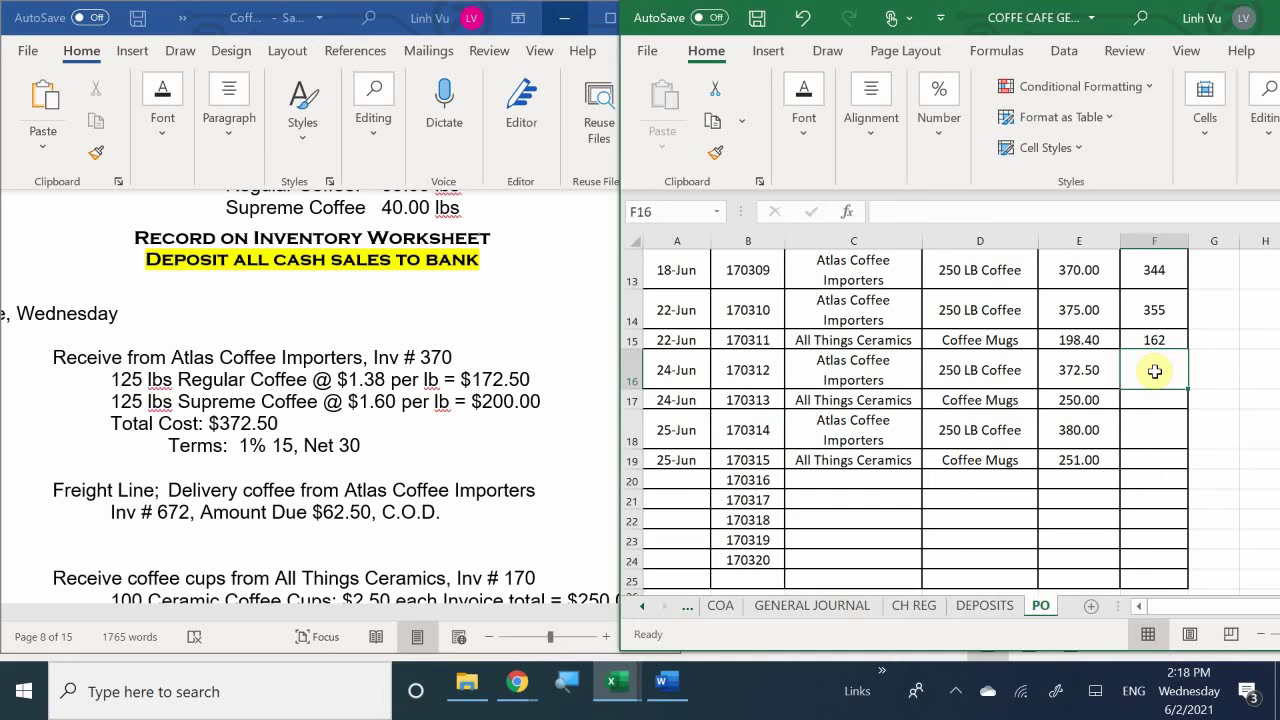
{"action": "type", "text": "370"}
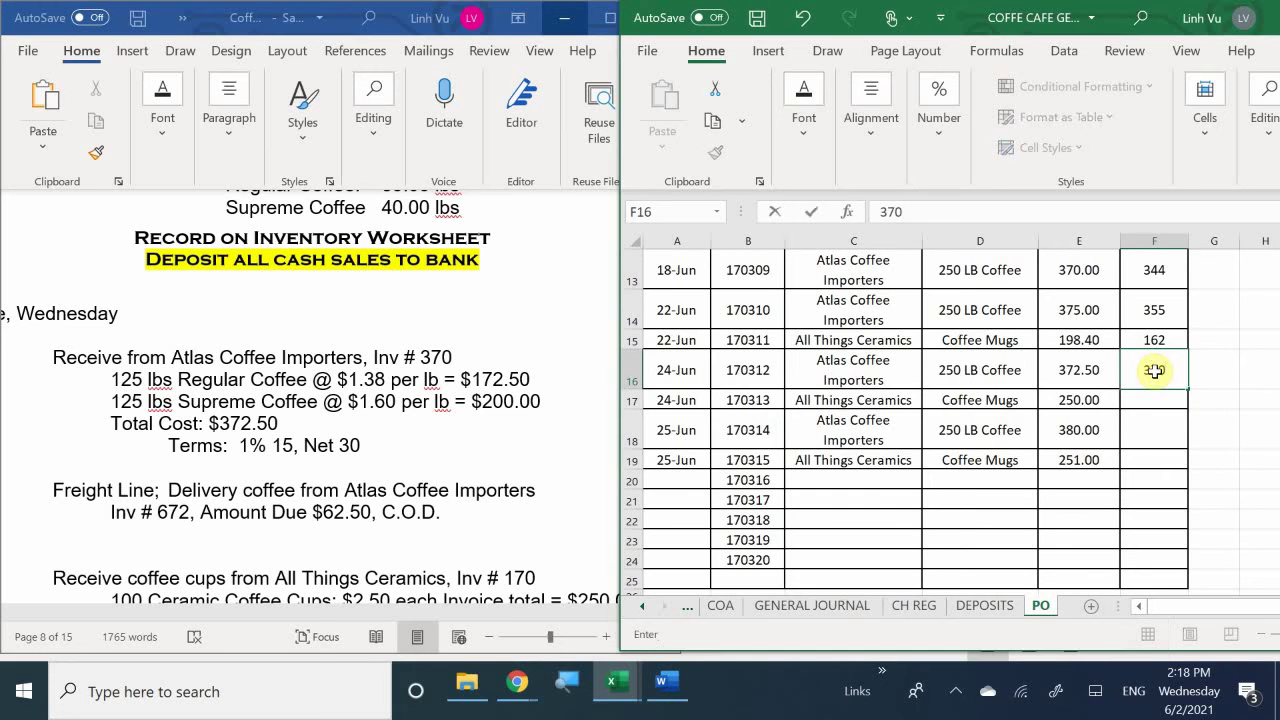
{"action": "key", "text": "Return"}
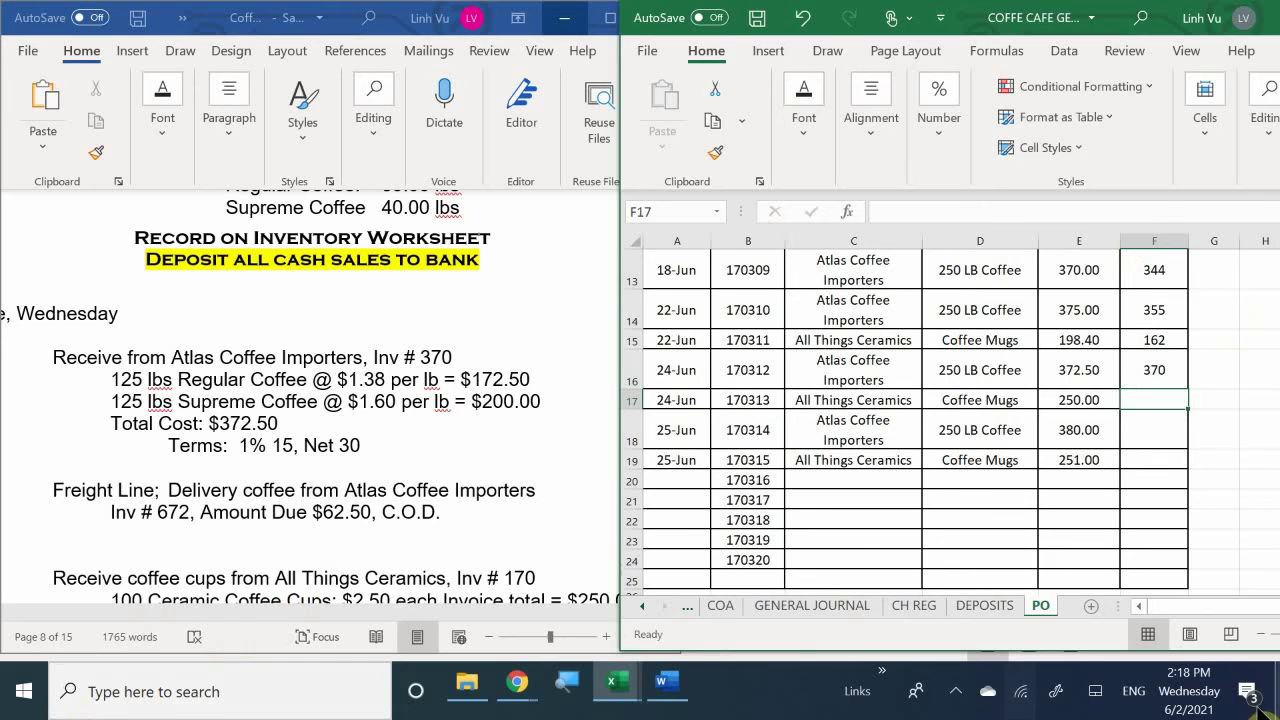
Return to the GENERAL JOURNAL sheet and enter the date 6/25 in A613.
{"action": "left_click", "coordinate": [637, 607]}
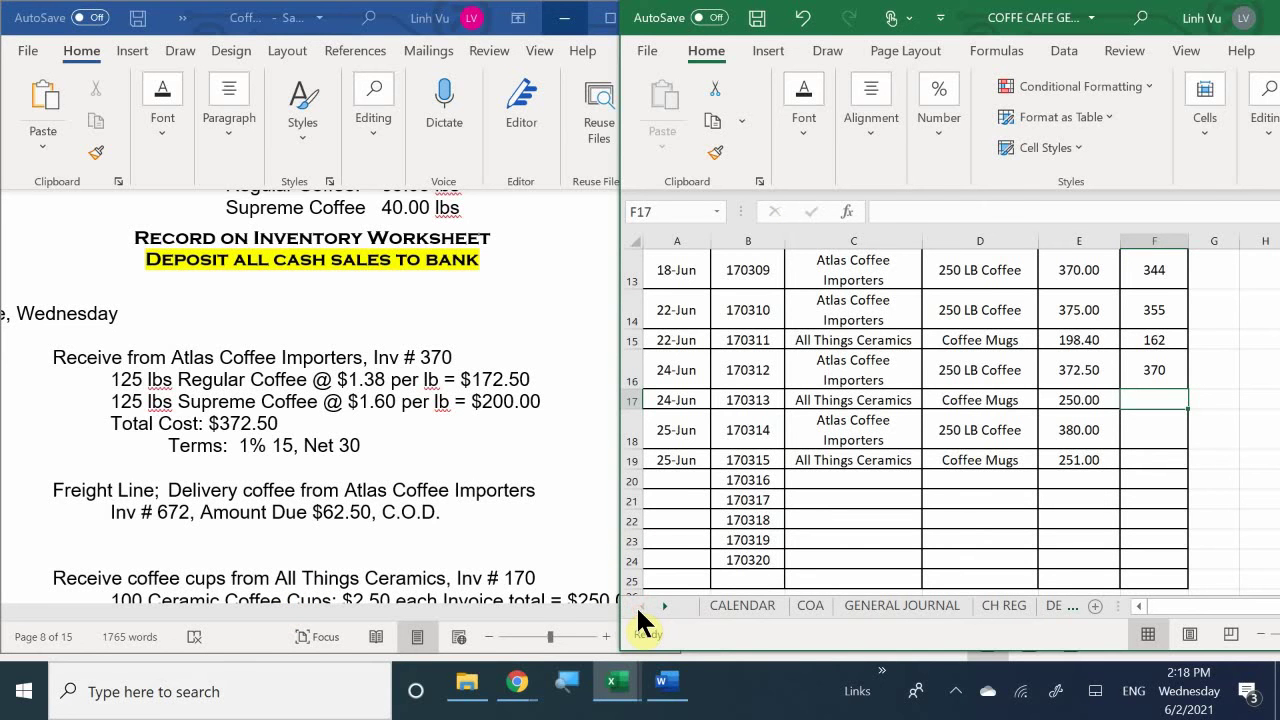
{"action": "left_click", "coordinate": [870, 612]}
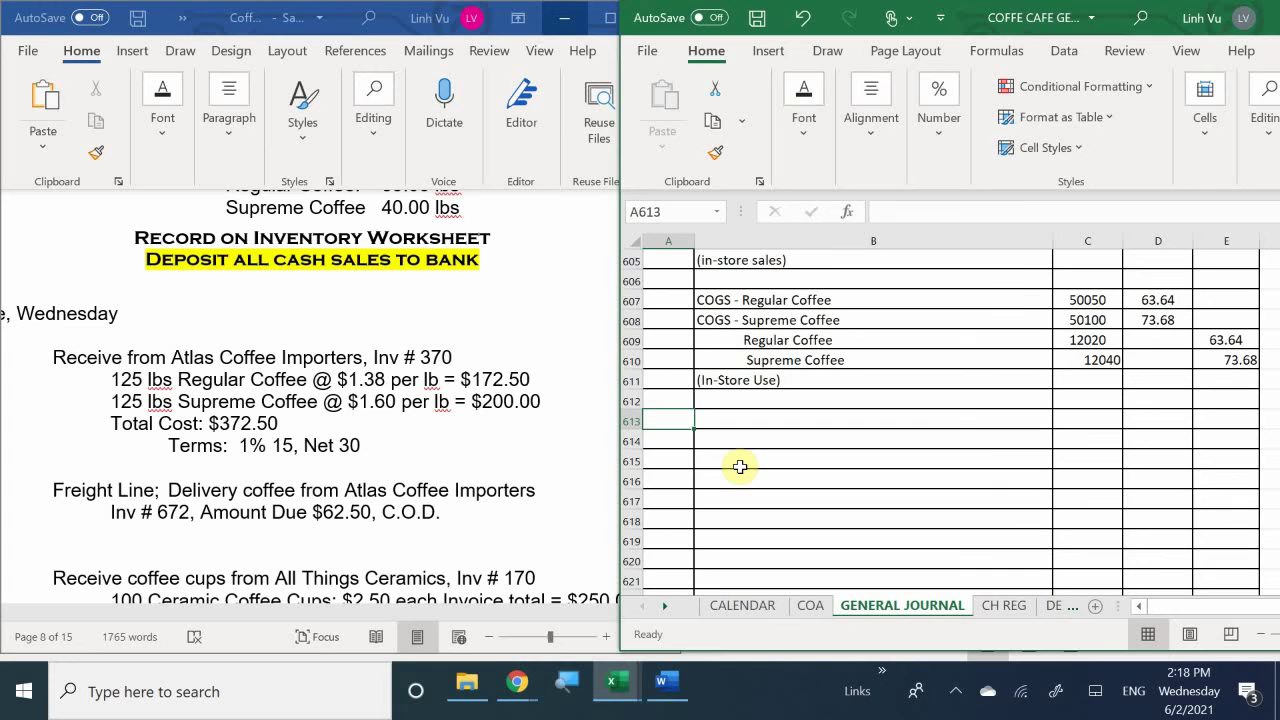
{"action": "type", "text": "6/25"}
{"action": "key", "text": "Return"}
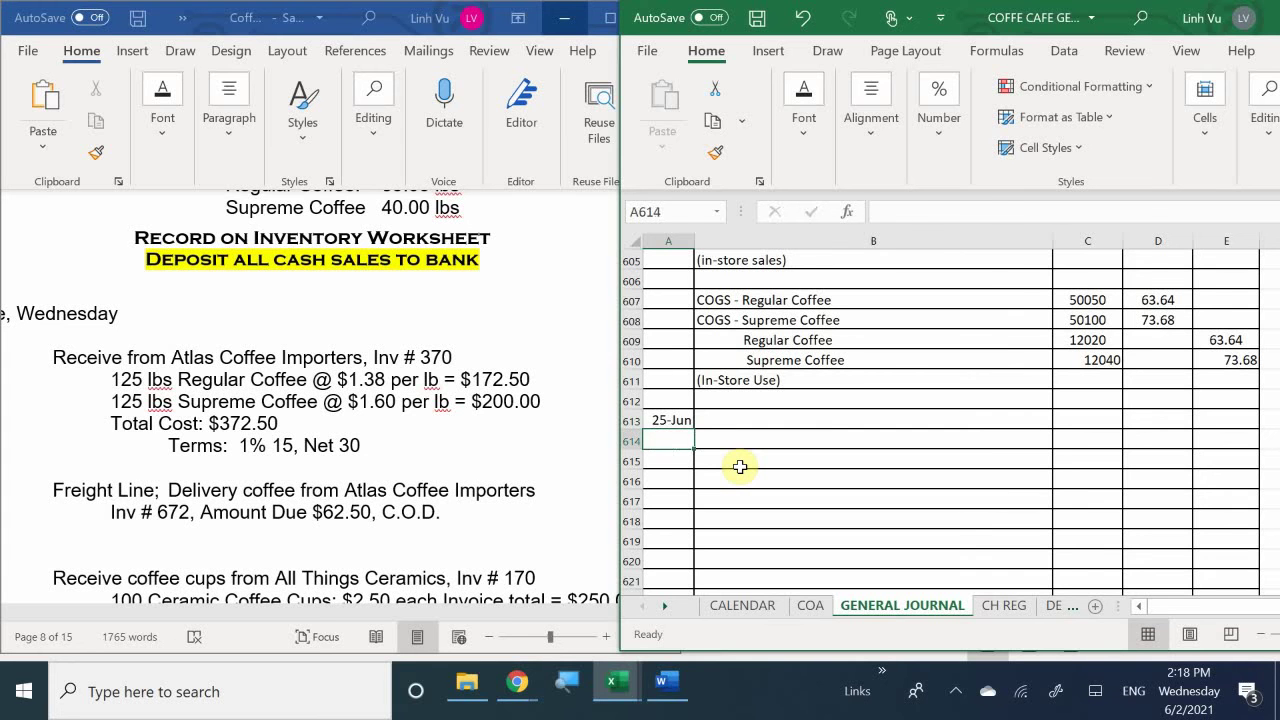
{"action": "key", "text": "Right"}
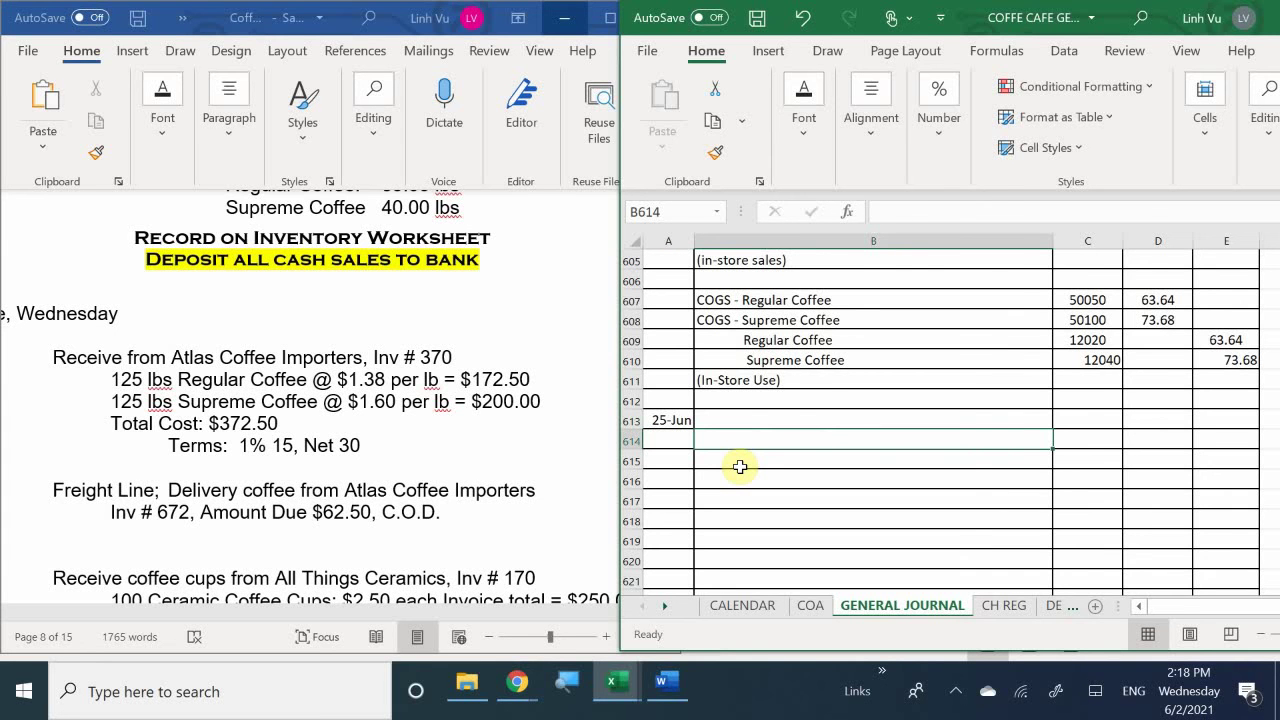
Copy the earlier Atlas coffee purchase and Freight Line entries with their account numbers from B535:C543 and paste them at B613.
{"action": "scroll", "coordinate": [740, 466], "scroll_direction": "up", "scroll_amount": 1}
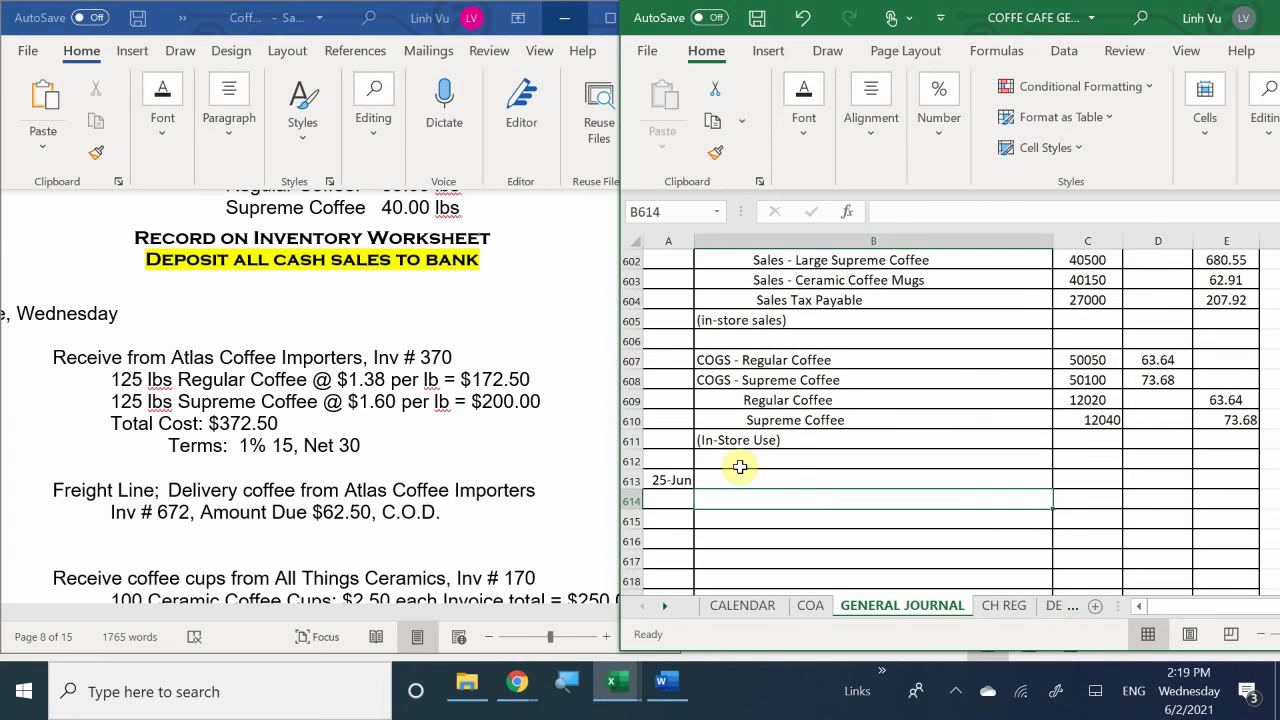
{"action": "scroll", "coordinate": [740, 466], "scroll_direction": "up", "scroll_amount": 1}
{"action": "scroll", "coordinate": [740, 466], "scroll_direction": "up", "scroll_amount": 3}
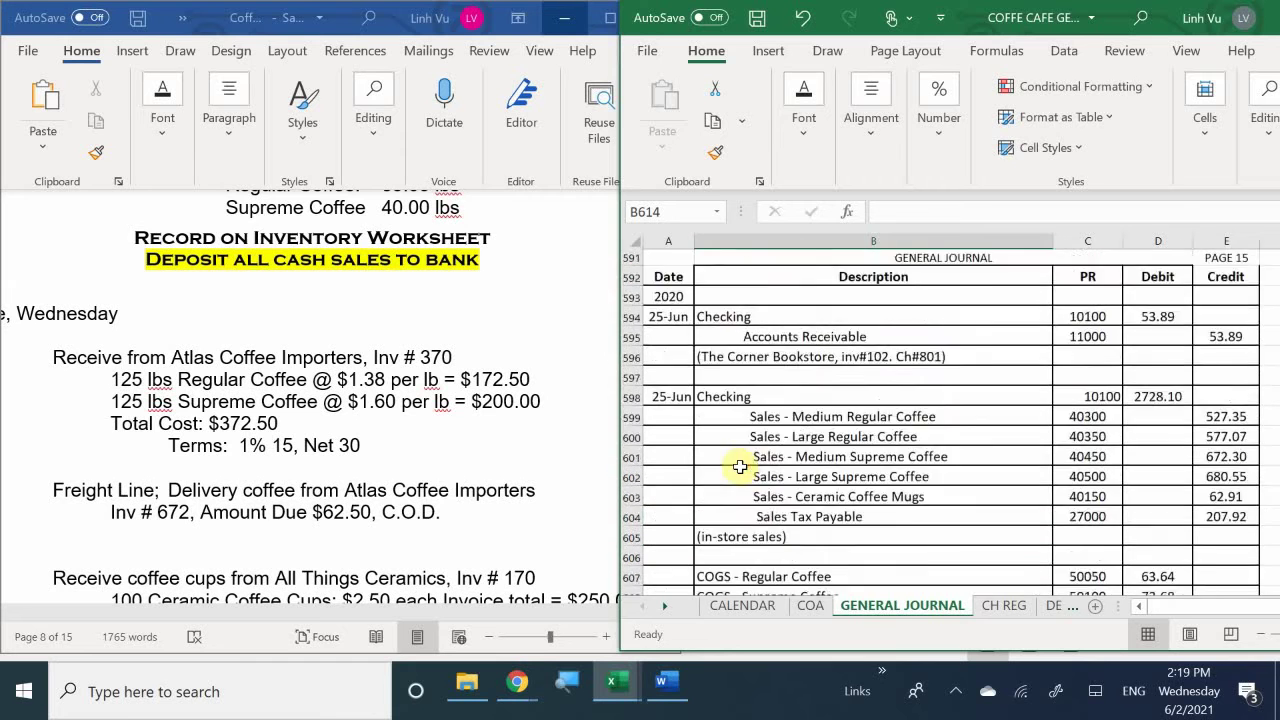
{"action": "scroll", "coordinate": [740, 466], "scroll_direction": "up", "scroll_amount": 2}
{"action": "scroll", "coordinate": [740, 466], "scroll_direction": "up", "scroll_amount": 7}
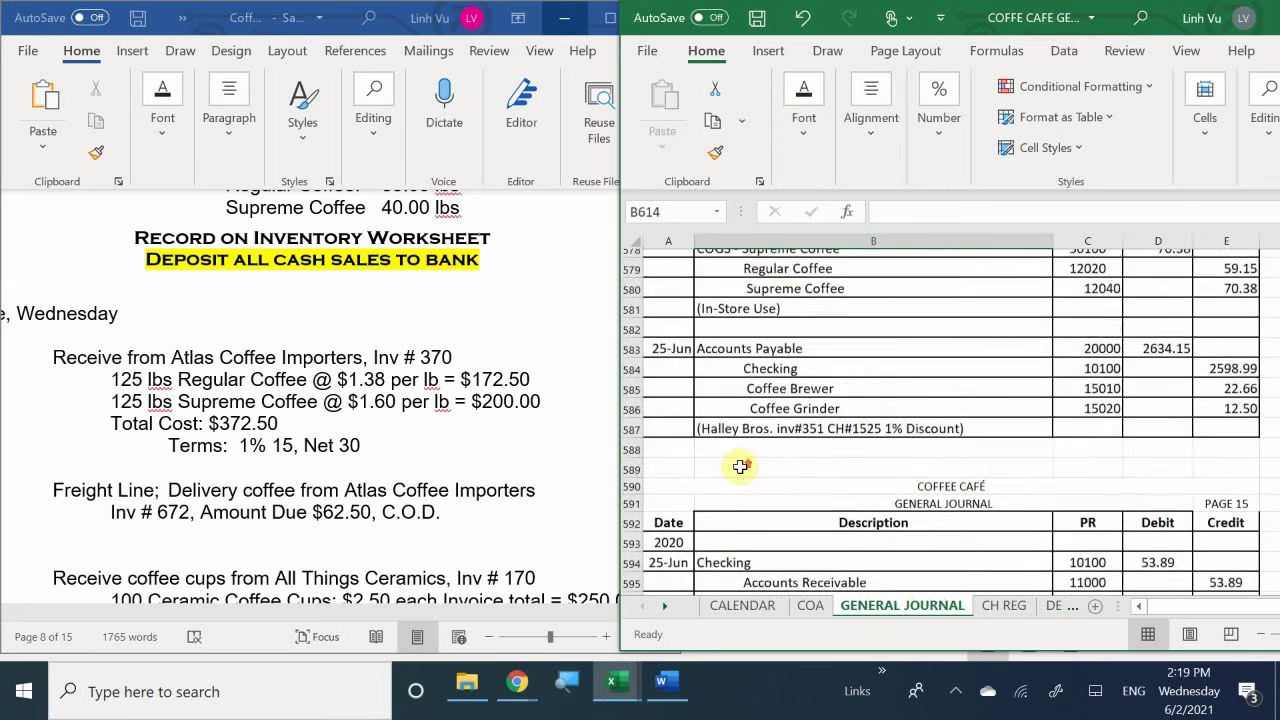
{"action": "scroll", "coordinate": [740, 466], "scroll_direction": "up", "scroll_amount": 3}
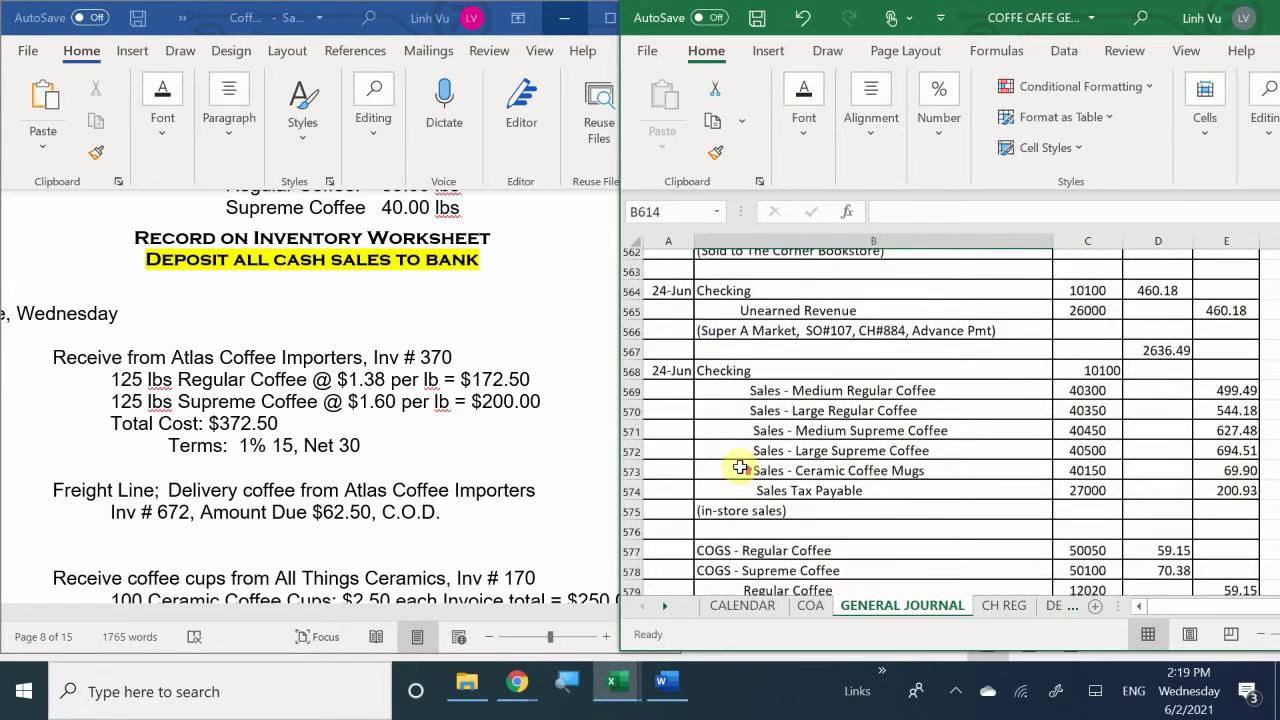
{"action": "scroll", "coordinate": [740, 466], "scroll_direction": "up", "scroll_amount": 5}
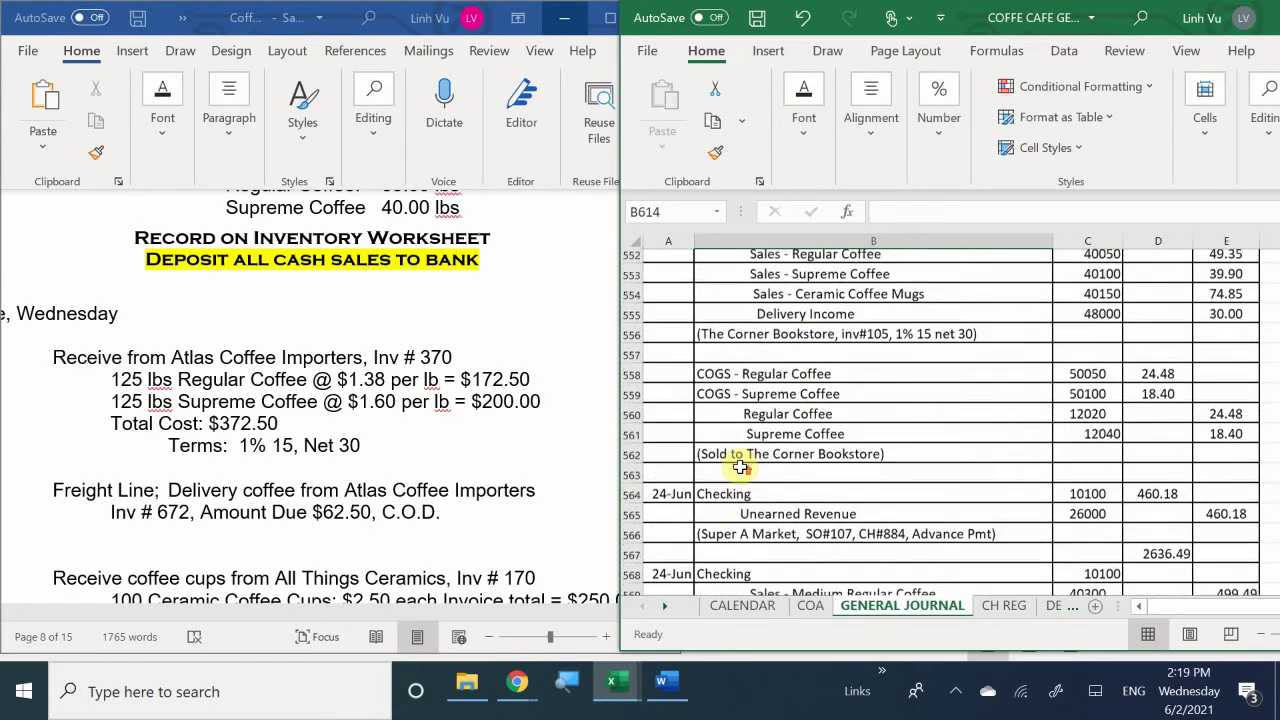
{"action": "scroll", "coordinate": [740, 466], "scroll_direction": "up", "scroll_amount": 3}
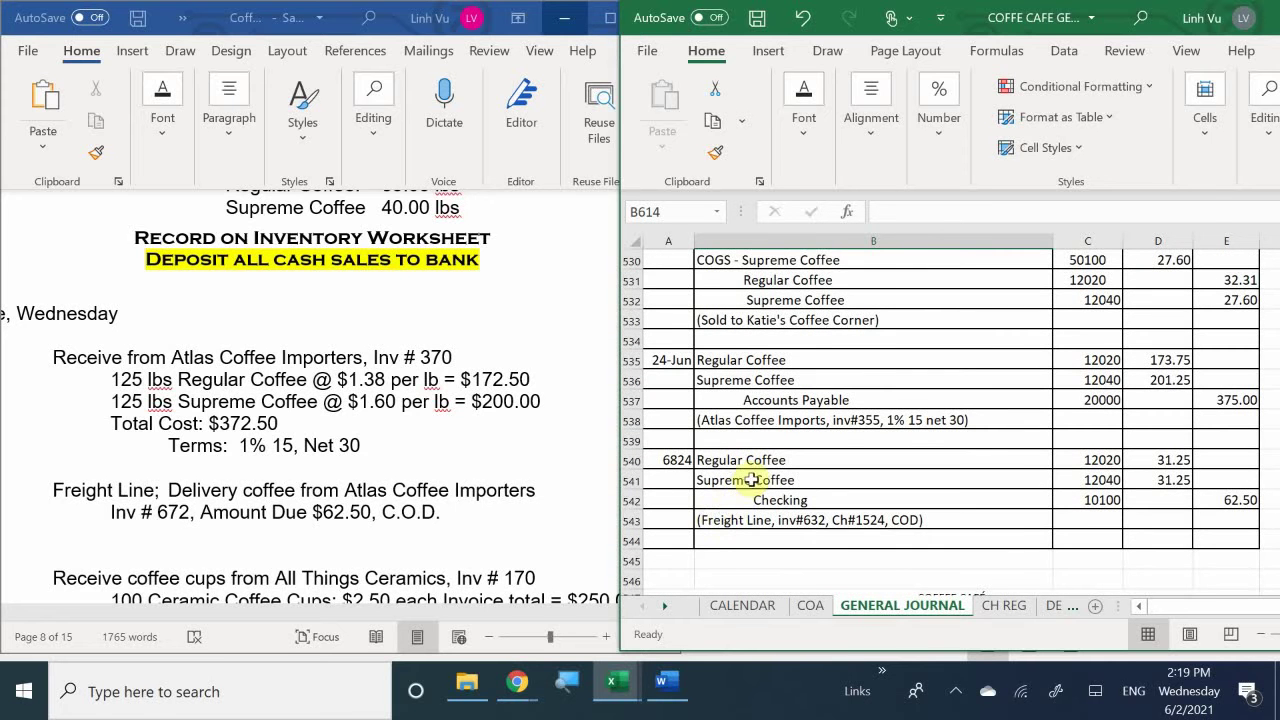
{"action": "left_click", "coordinate": [754, 353]}
{"action": "mouse_move", "coordinate": [754, 353]}
{"action": "left_mouse_down"}
{"action": "mouse_move", "coordinate": [749, 474]}
{"action": "mouse_move", "coordinate": [811, 509]}
{"action": "mouse_move", "coordinate": [1074, 523]}
{"action": "left_mouse_up"}
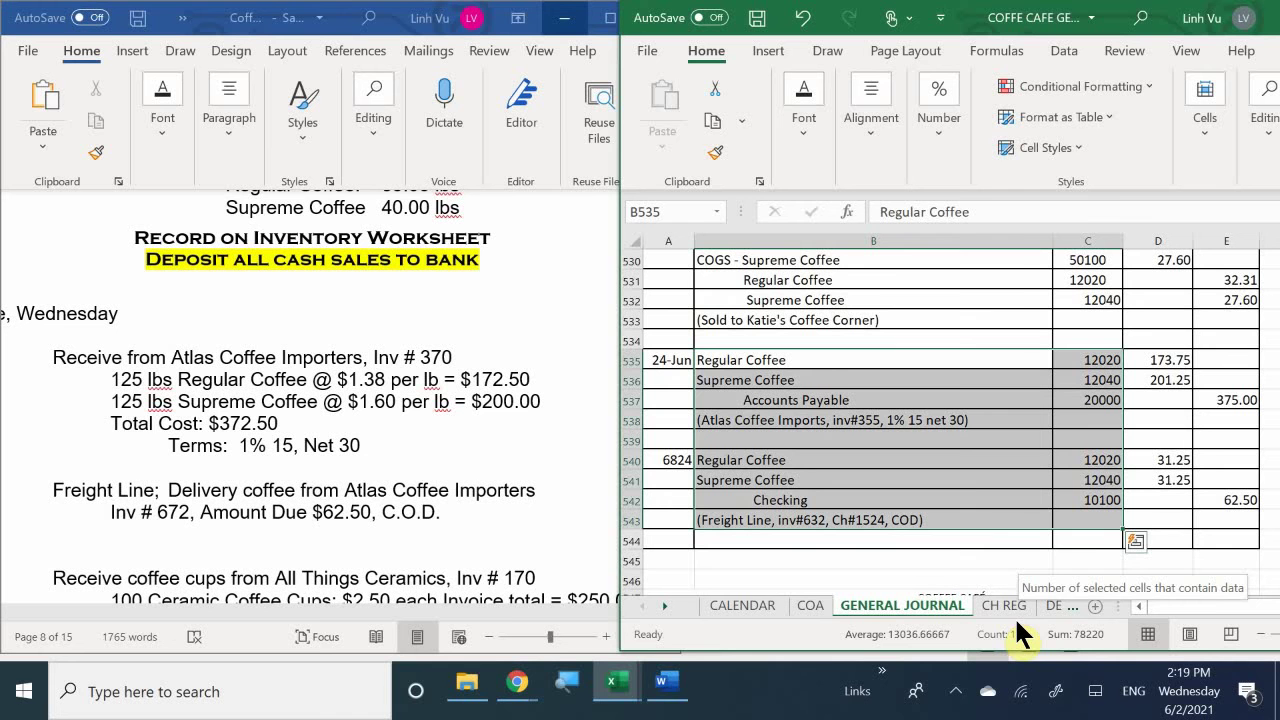
{"action": "key", "text": "ctrl+c"}
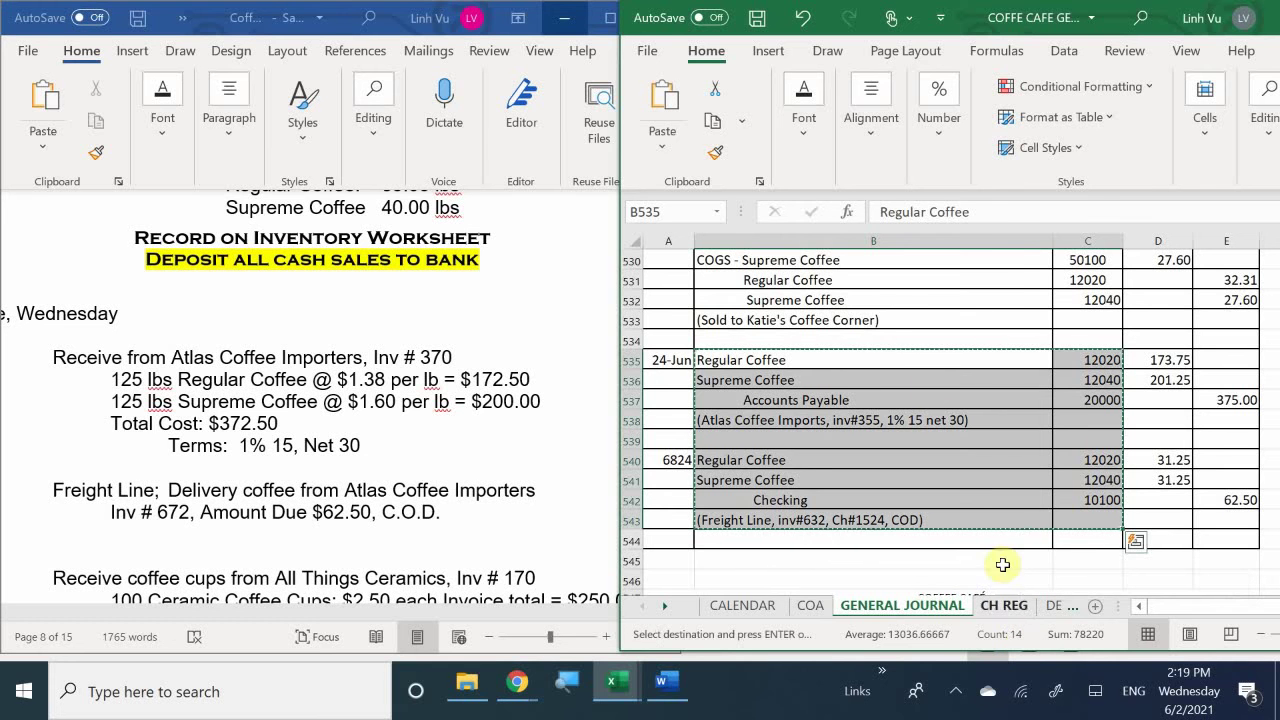
{"action": "scroll", "coordinate": [790, 417], "scroll_direction": "down", "scroll_amount": 8}
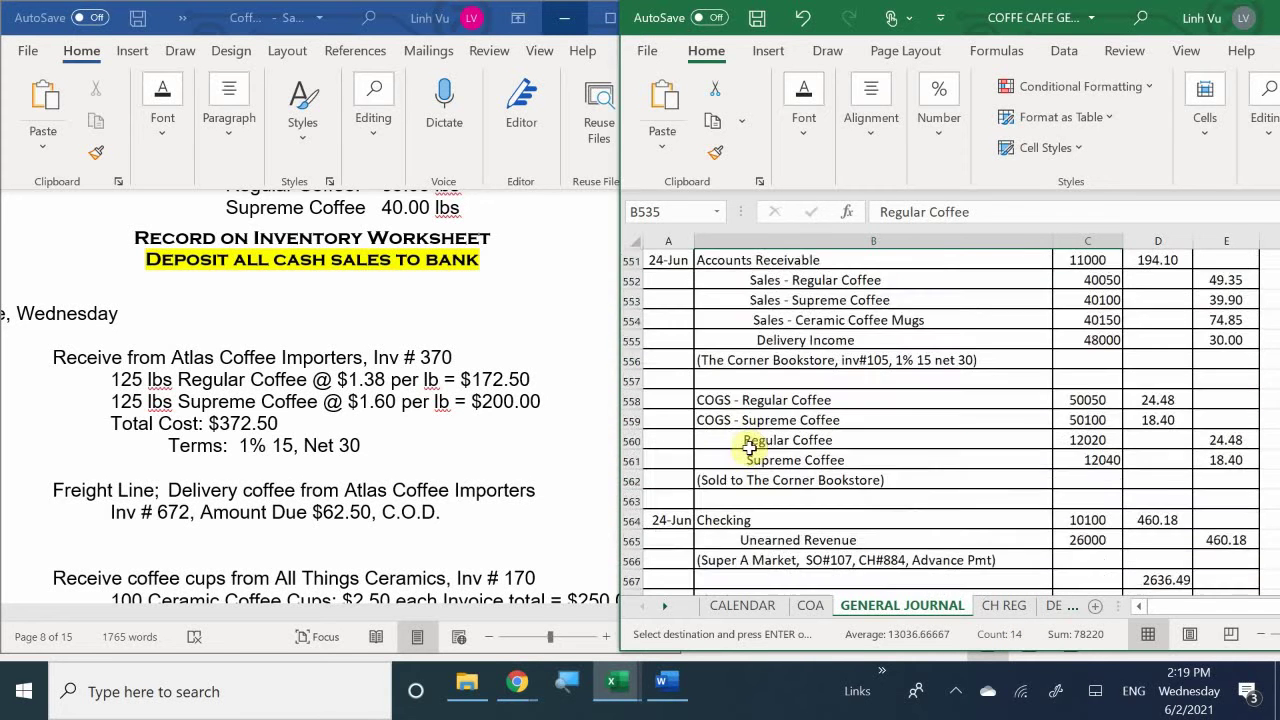
{"action": "scroll", "coordinate": [745, 470], "scroll_direction": "down", "scroll_amount": 10}
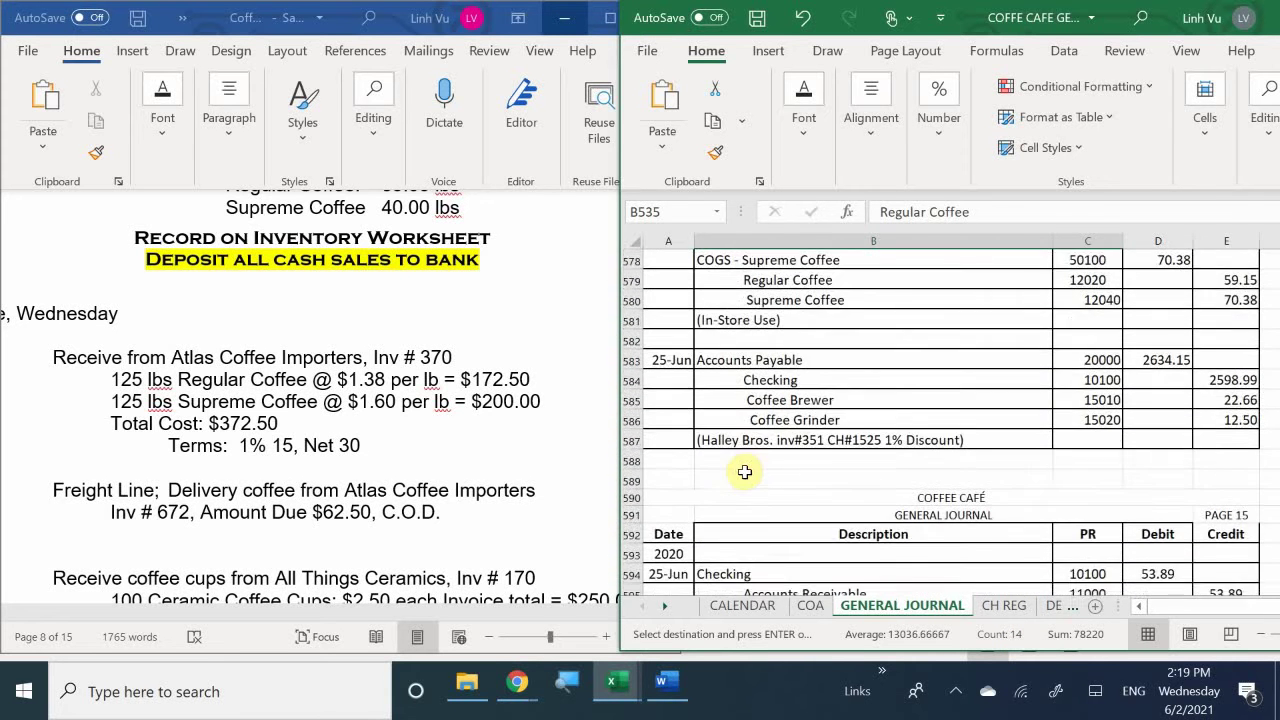
{"action": "scroll", "coordinate": [745, 473], "scroll_direction": "down", "scroll_amount": 7}
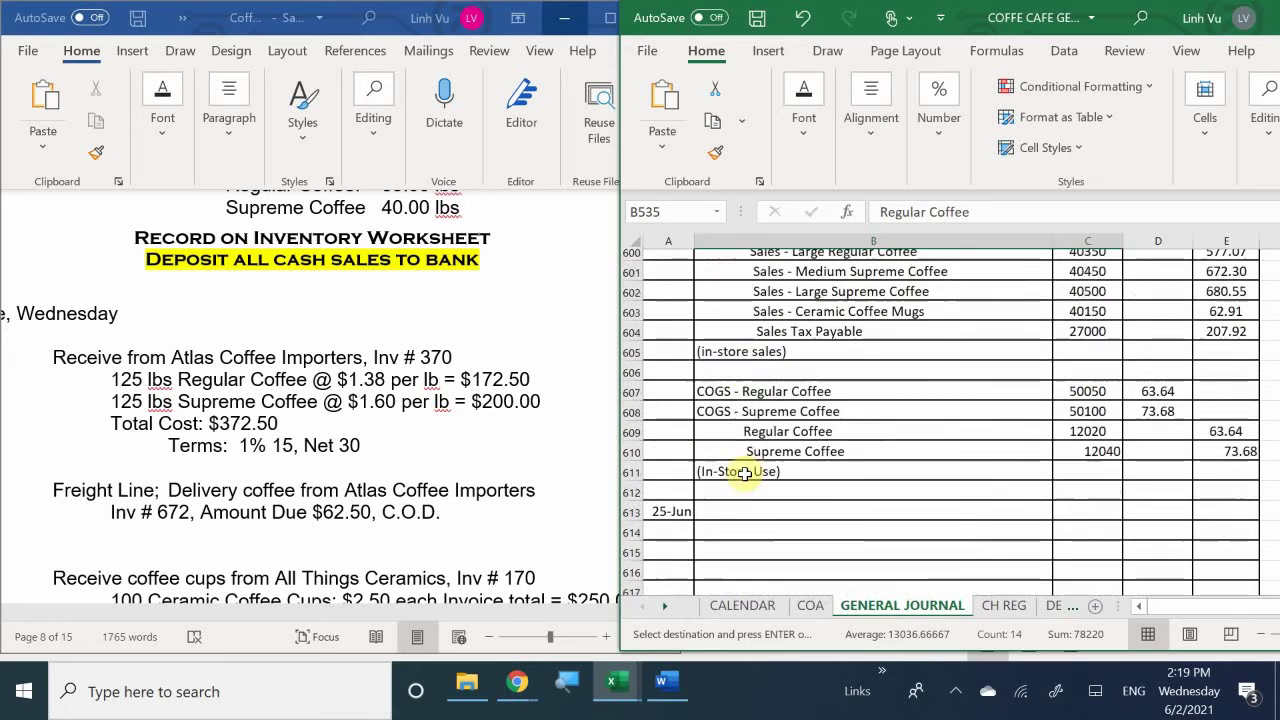
{"action": "left_click", "coordinate": [731, 423]}
{"action": "key", "text": "ctrl+v"}
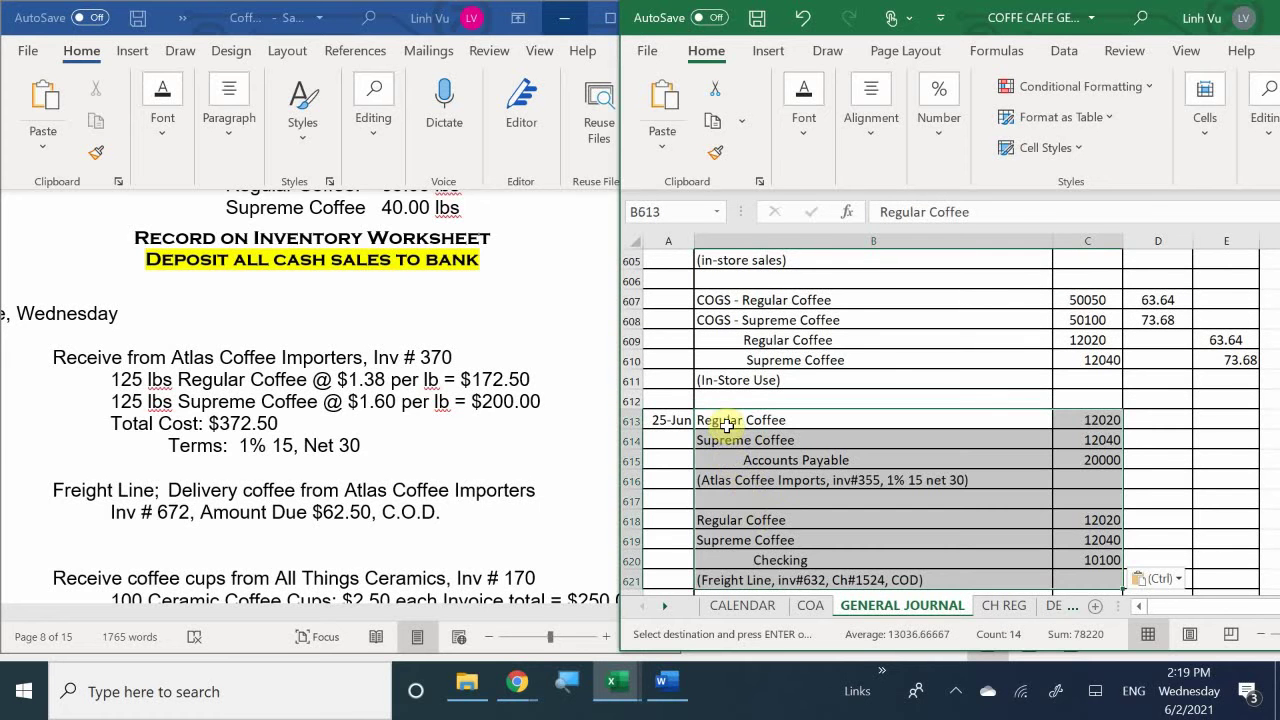
Change the date of the pasted Atlas coffee purchase entry in A613 to 6/26.
{"action": "scroll", "coordinate": [784, 527], "scroll_direction": "down", "scroll_amount": 3}
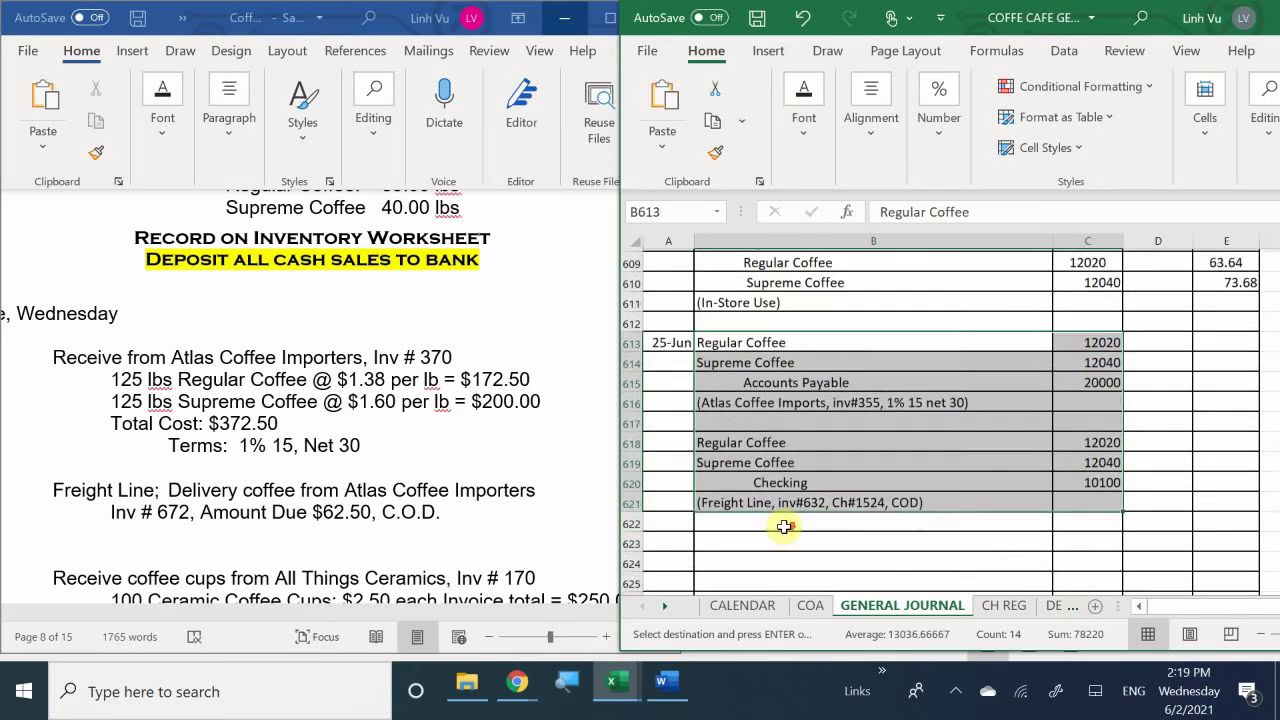
{"action": "scroll", "coordinate": [784, 527], "scroll_direction": "up", "scroll_amount": 3}
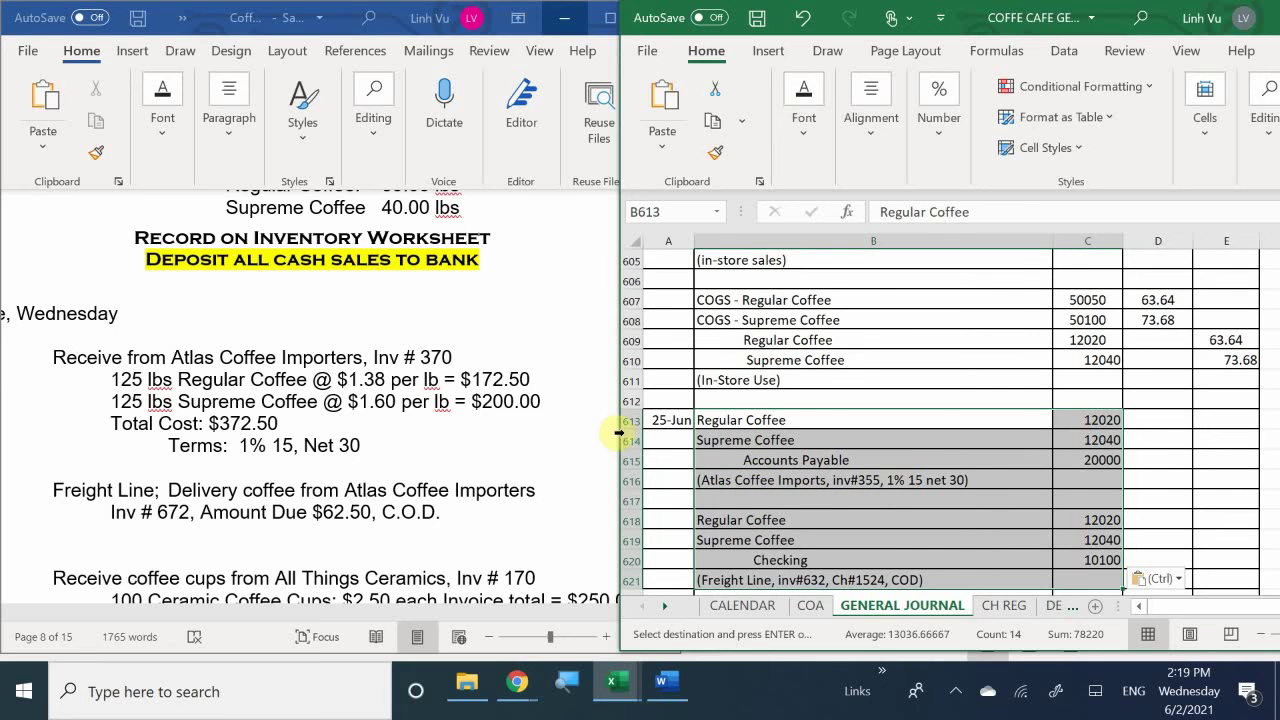
{"action": "left_click", "coordinate": [675, 428]}
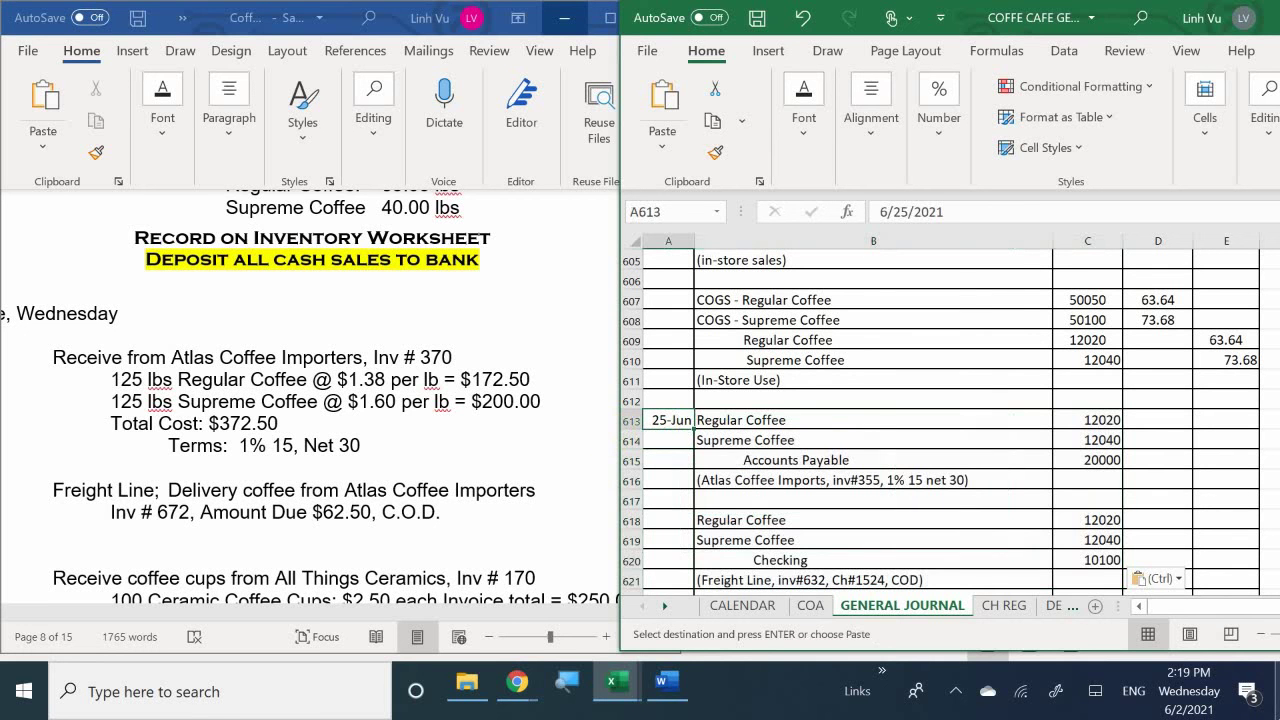
{"action": "type", "text": "6/26"}
{"action": "key", "text": "Return"}
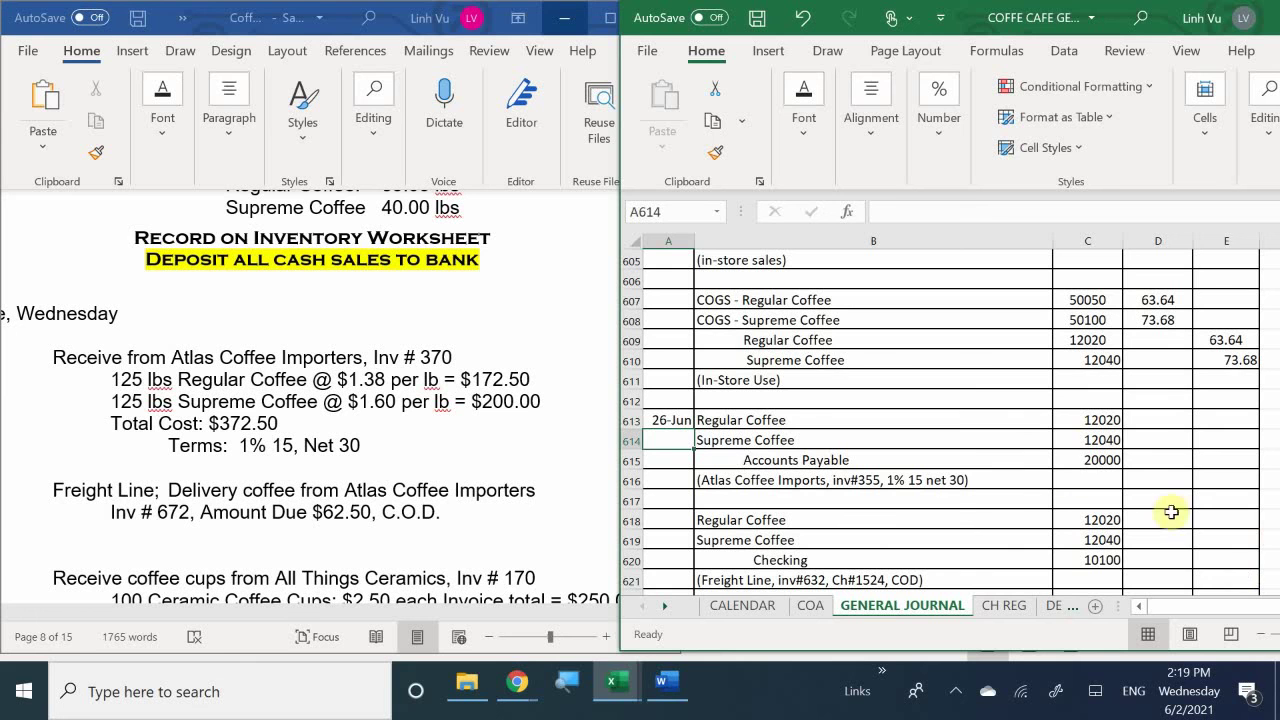
Enter the purchase debits: 172.50 for Regular Coffee in D613 and 200 for Supreme Coffee in D614.
{"action": "left_click", "coordinate": [1159, 415]}
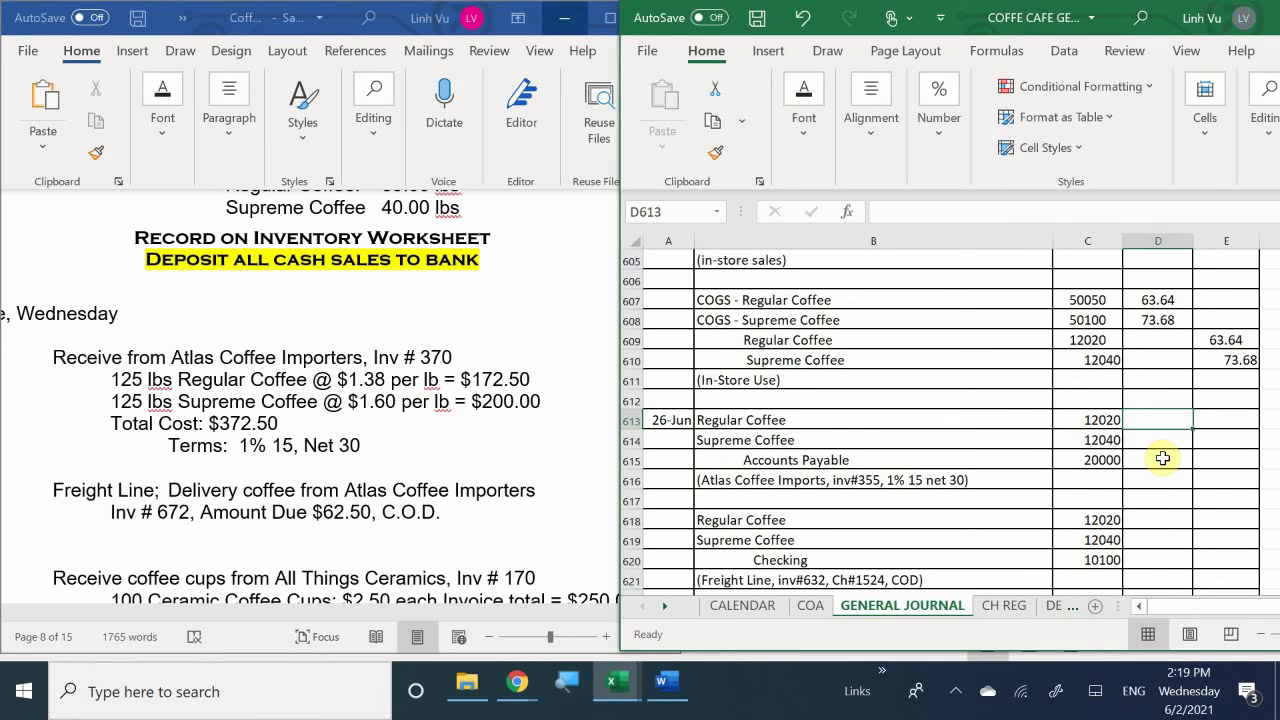
{"action": "type", "text": "172"}
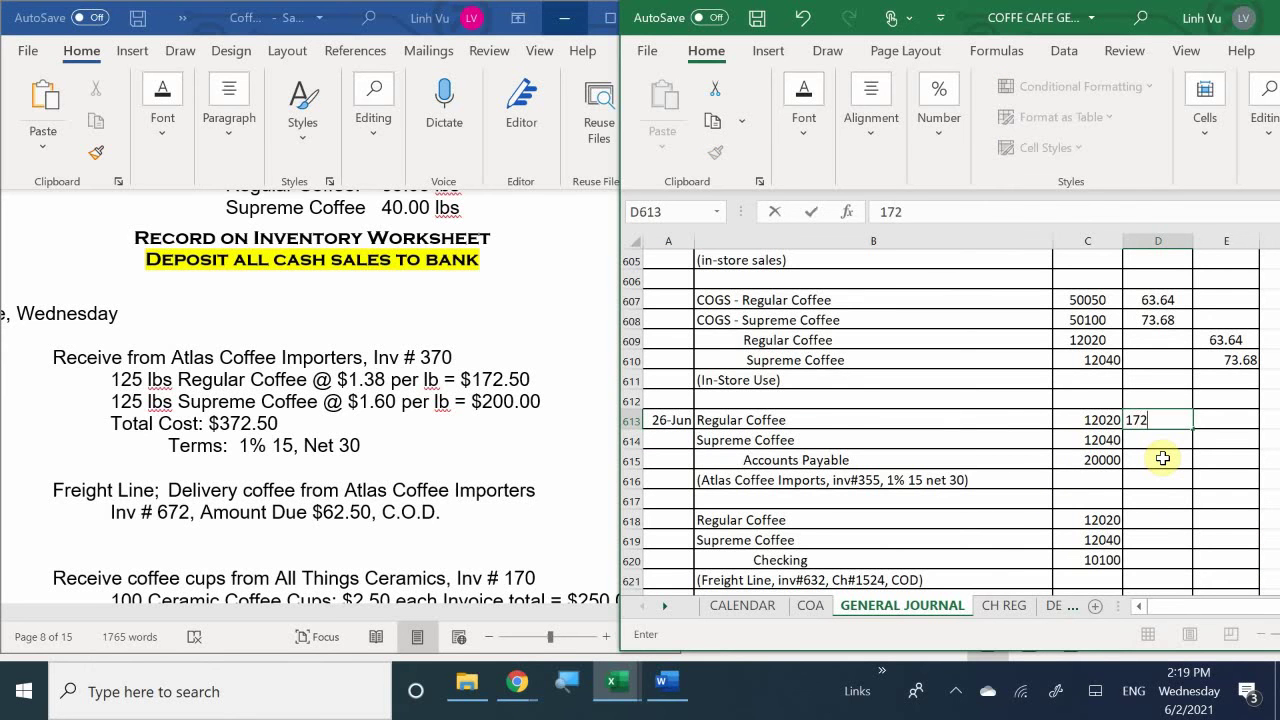
{"action": "type", "text": ".50"}
{"action": "key", "text": "Return"}
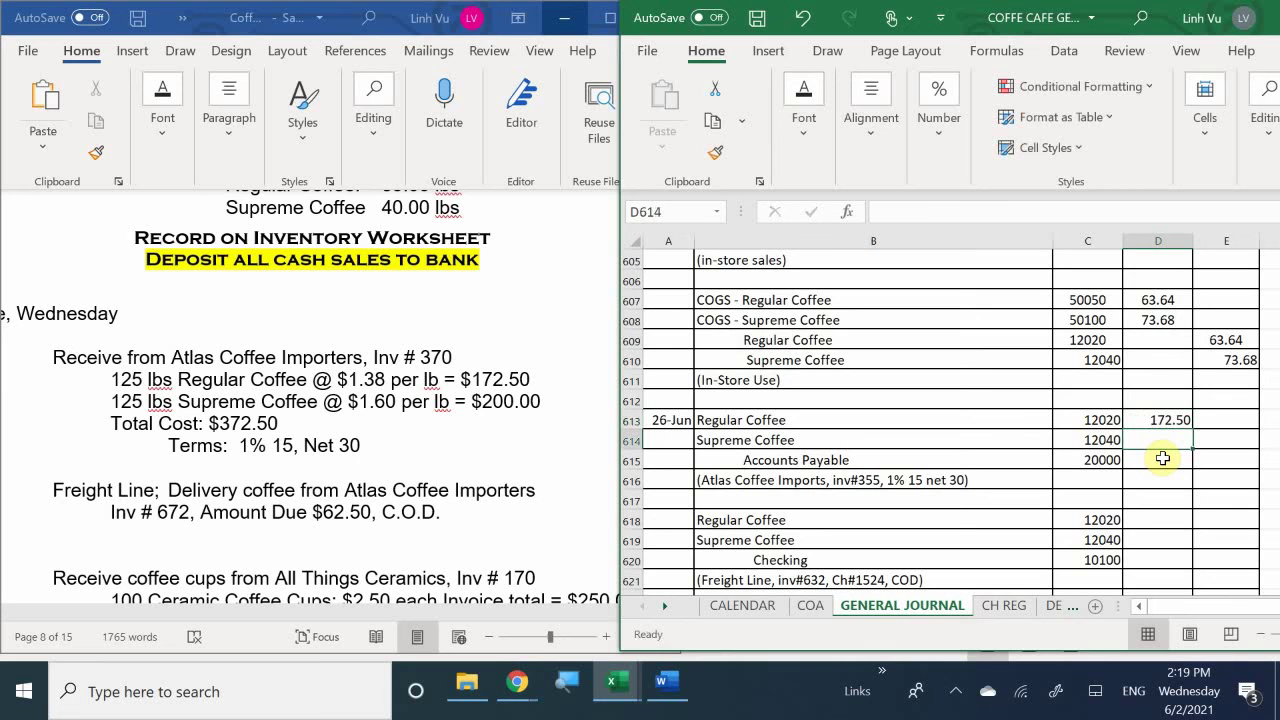
{"action": "type", "text": "200"}
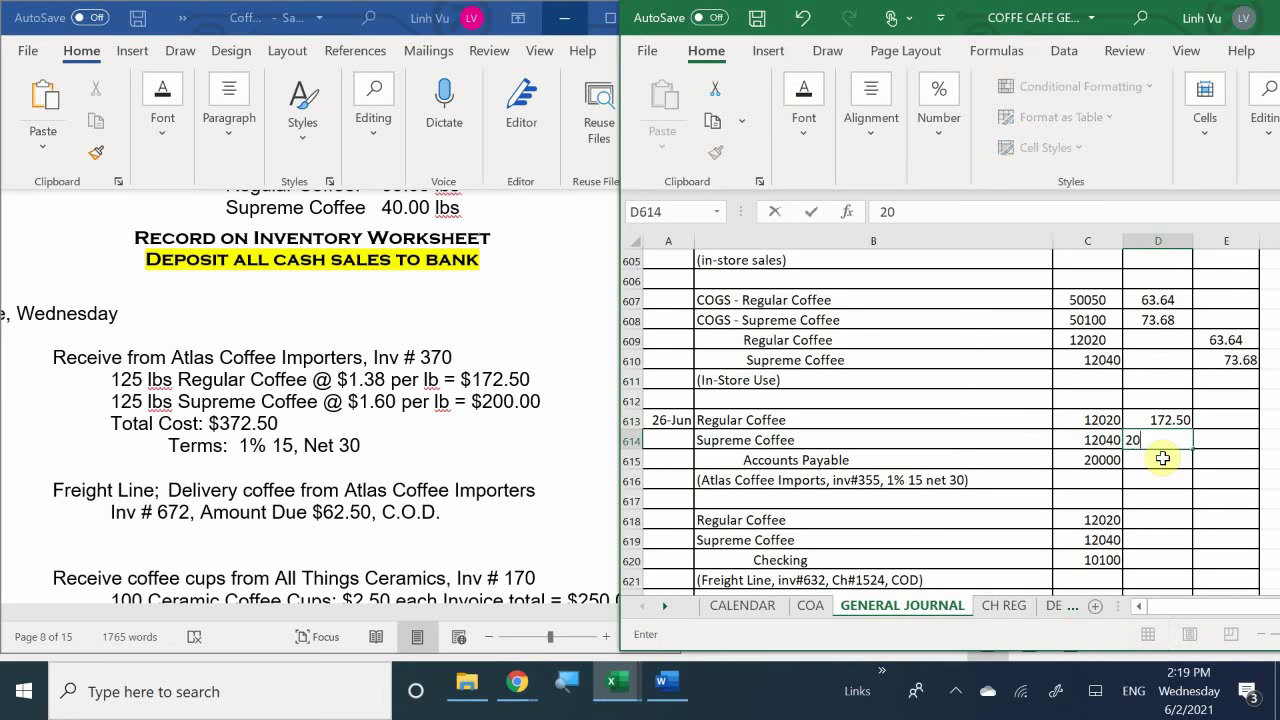
{"action": "key", "text": "Return"}
Credit Accounts Payable in E615 with a formula adding the two coffee debits, D613 and D614.
{"action": "key", "text": "Right"}
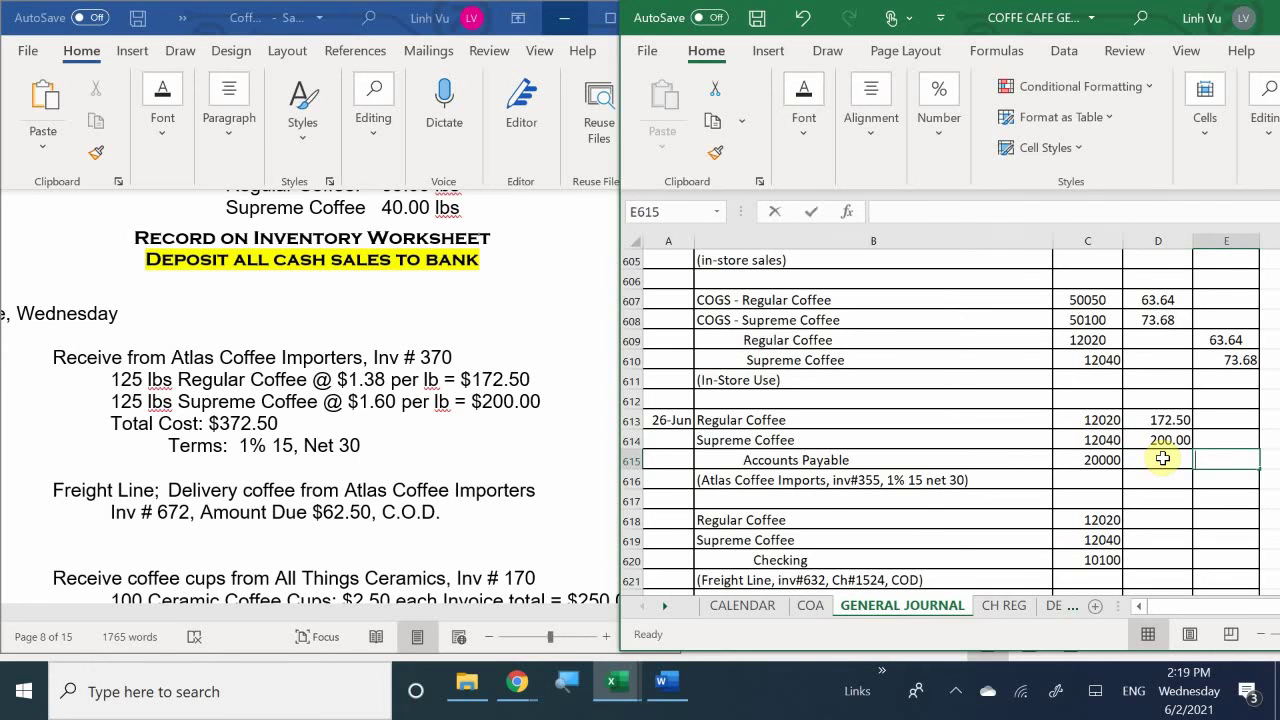
{"action": "type", "text": "="}
{"action": "key", "text": "Left"}
{"action": "key", "text": "Up"}
{"action": "key", "text": "Up"}
{"action": "type", "text": "+"}
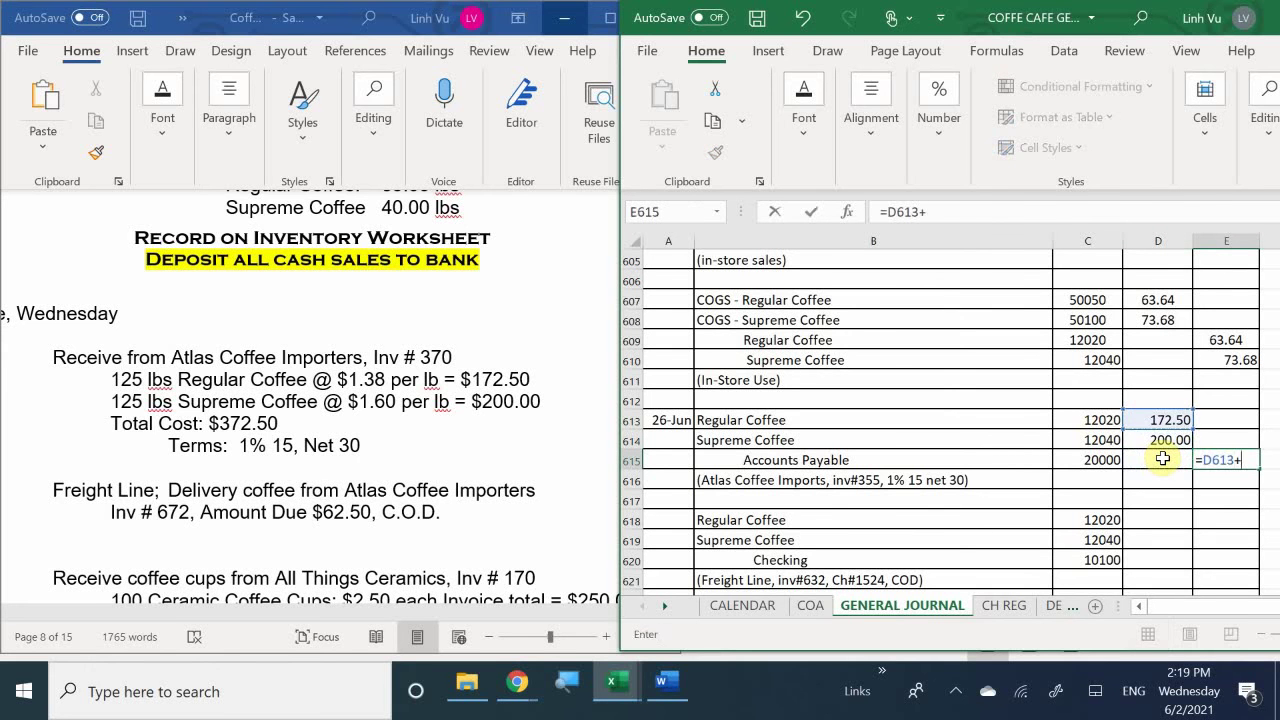
{"action": "key", "text": "Left"}
{"action": "key", "text": "Up"}
{"action": "key", "text": "Return"}
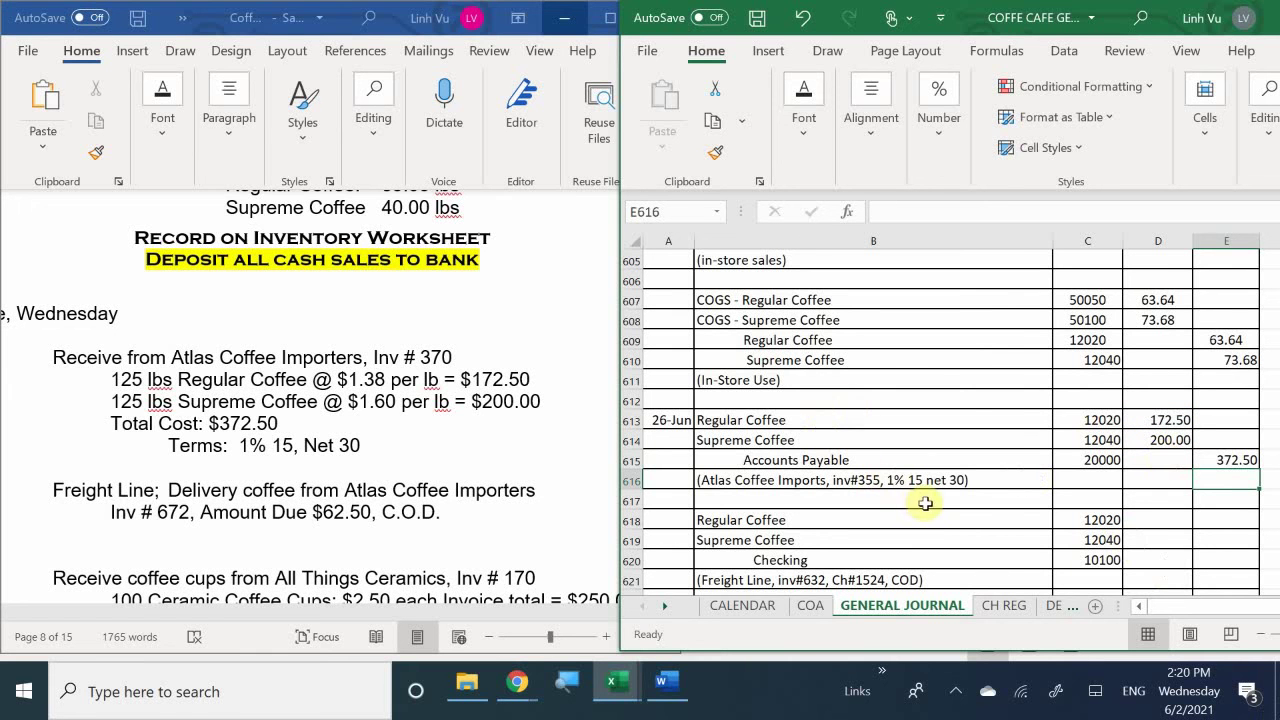
Change the invoice number in the Atlas Coffee Imports description in B616 to inv#370.
{"action": "double_click", "coordinate": [866, 480]}
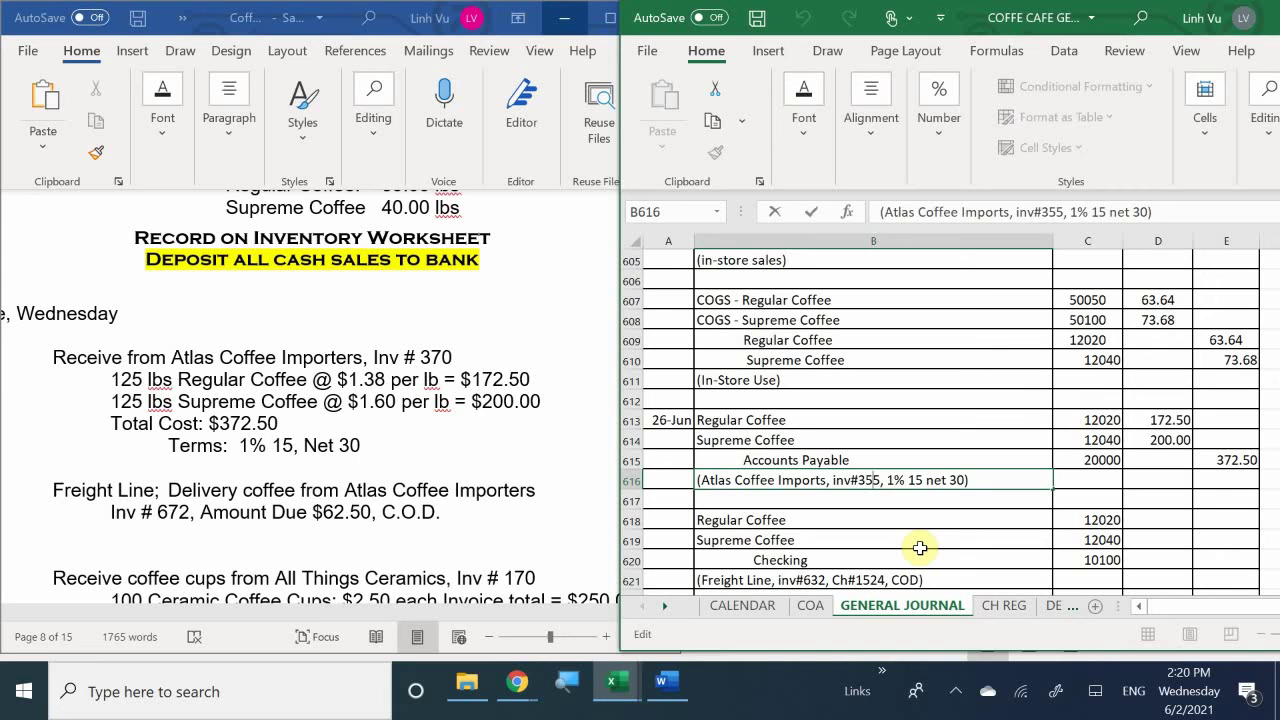
{"action": "key", "text": "Delete"}
{"action": "key", "text": "Delete"}
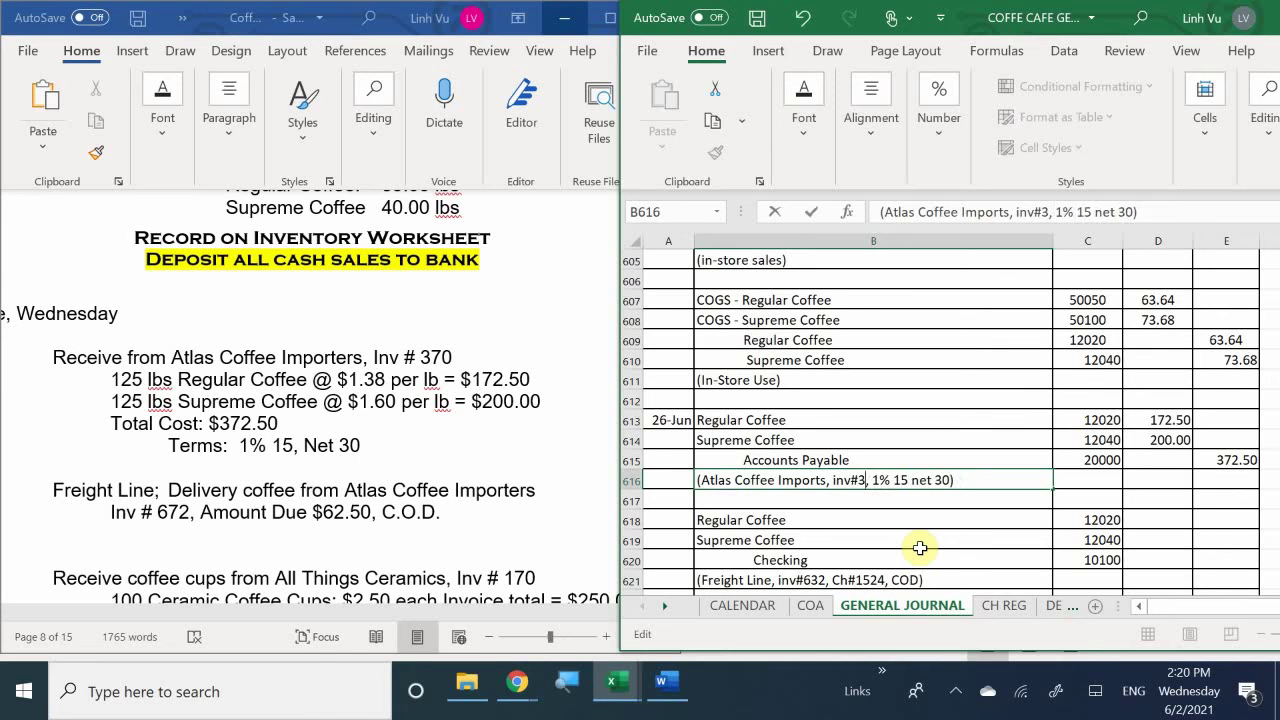
{"action": "type", "text": "70"}
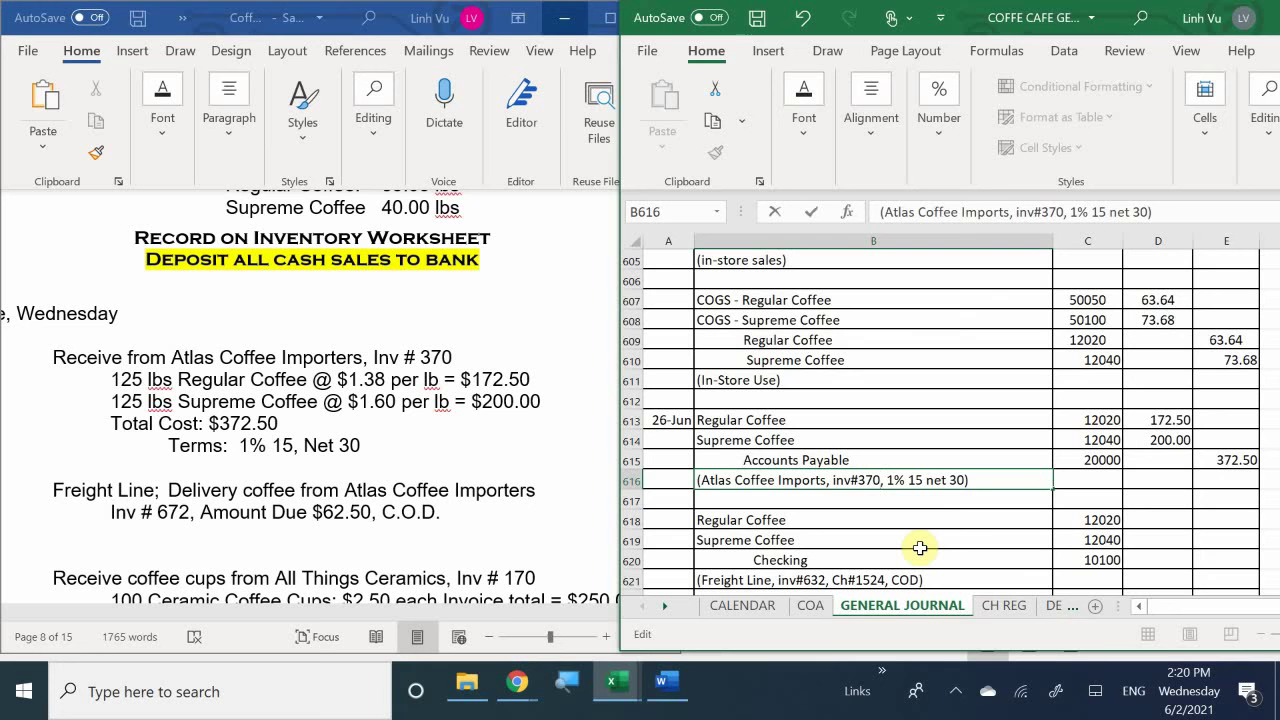
{"action": "key", "text": "Return"}
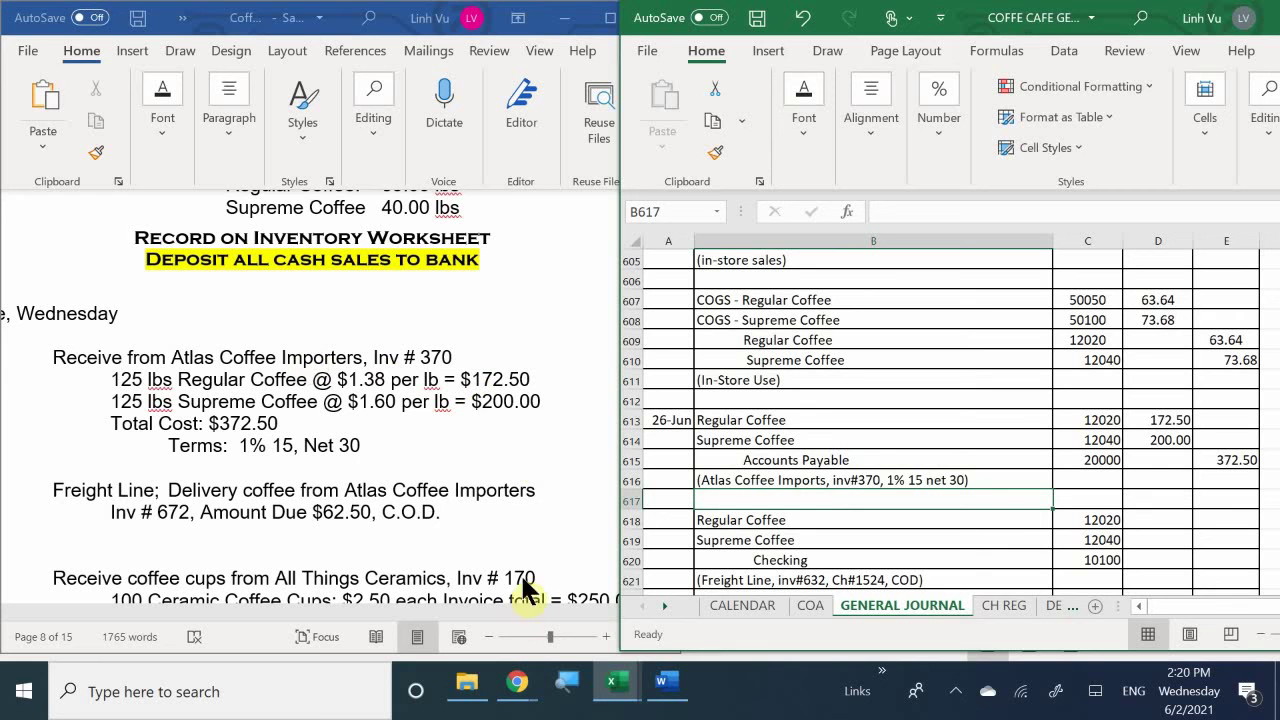
Switch to the ledger workbook's ASSETS sheet and enter the date 6/26 in A228 of the Regular Coffee account.
{"action": "mouse_move", "coordinate": [617, 688]}
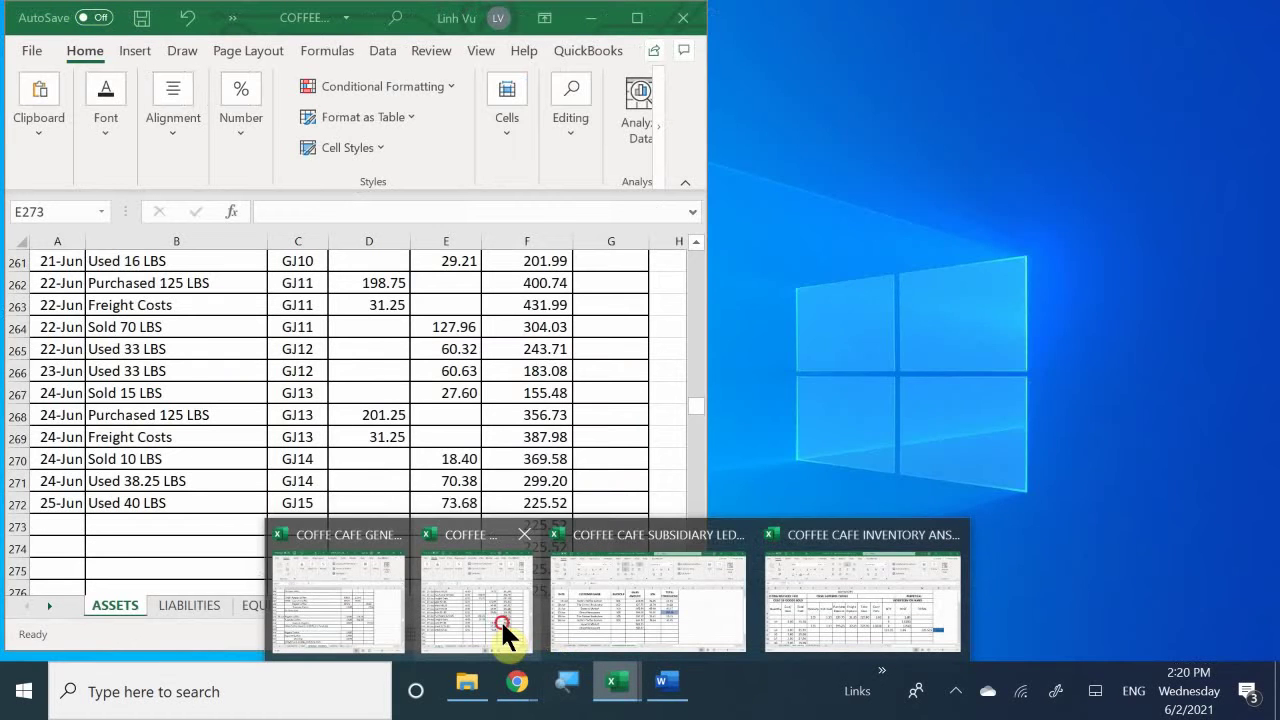
{"action": "left_click", "coordinate": [500, 619]}
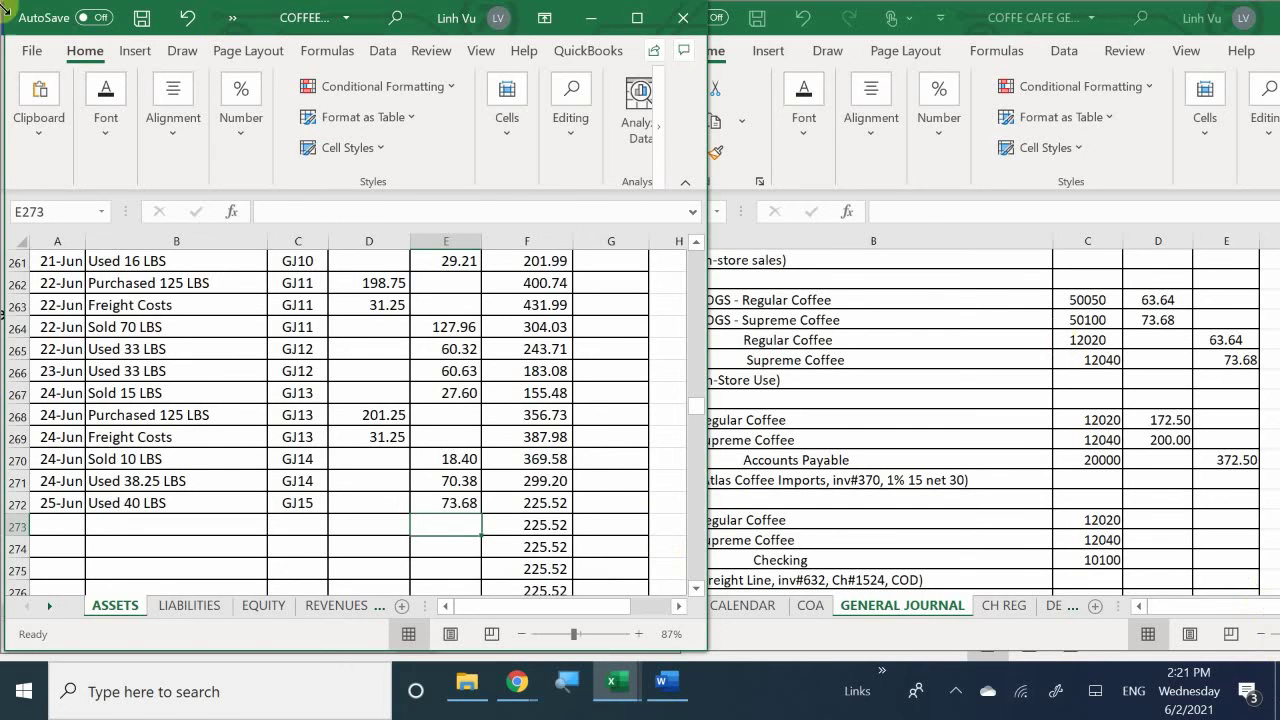
{"action": "left_click", "coordinate": [143, 556]}
{"action": "scroll", "coordinate": [147, 563], "scroll_direction": "up", "scroll_amount": 1}
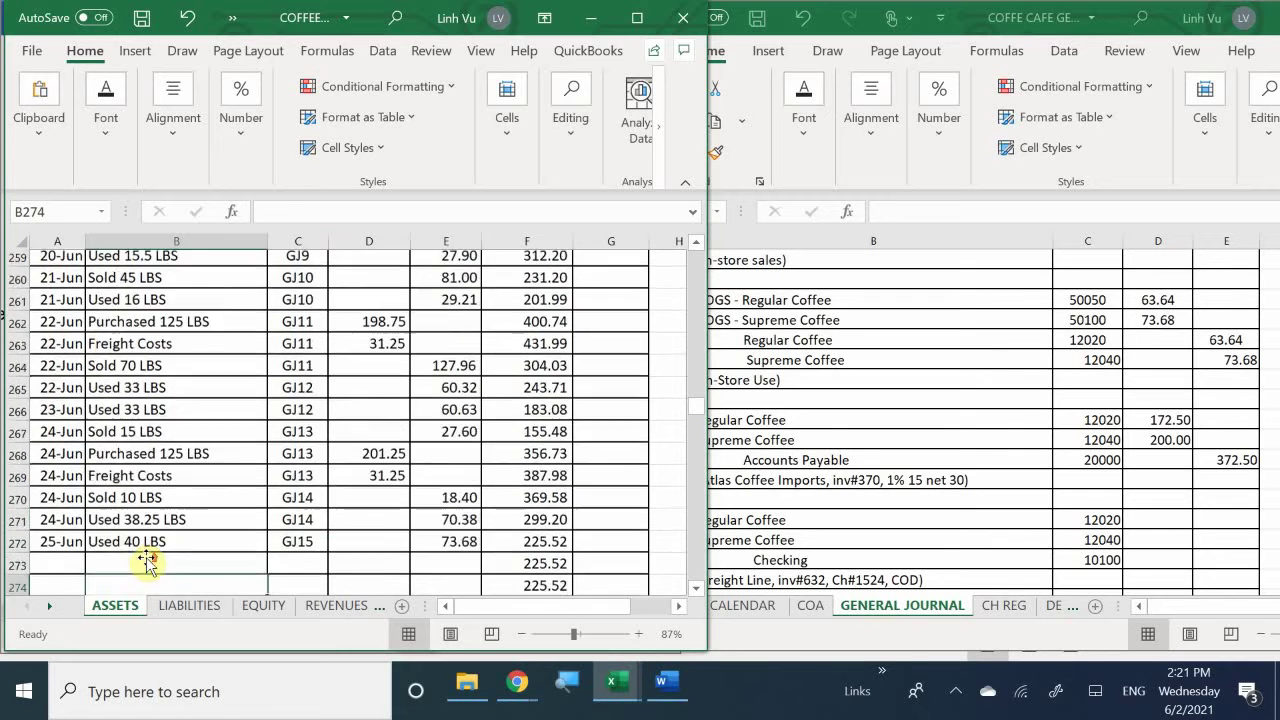
{"action": "scroll", "coordinate": [147, 563], "scroll_direction": "up", "scroll_amount": 13}
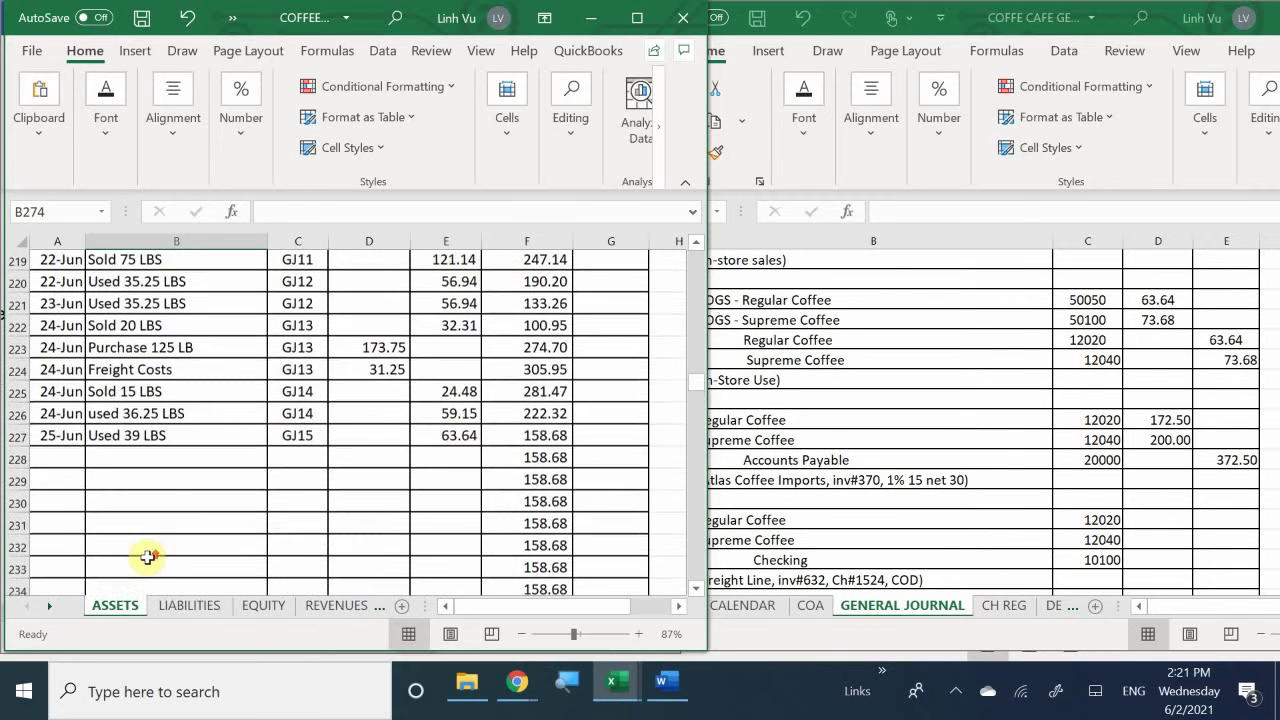
{"action": "scroll", "coordinate": [147, 556], "scroll_direction": "up", "scroll_amount": 1}
{"action": "left_click", "coordinate": [60, 525]}
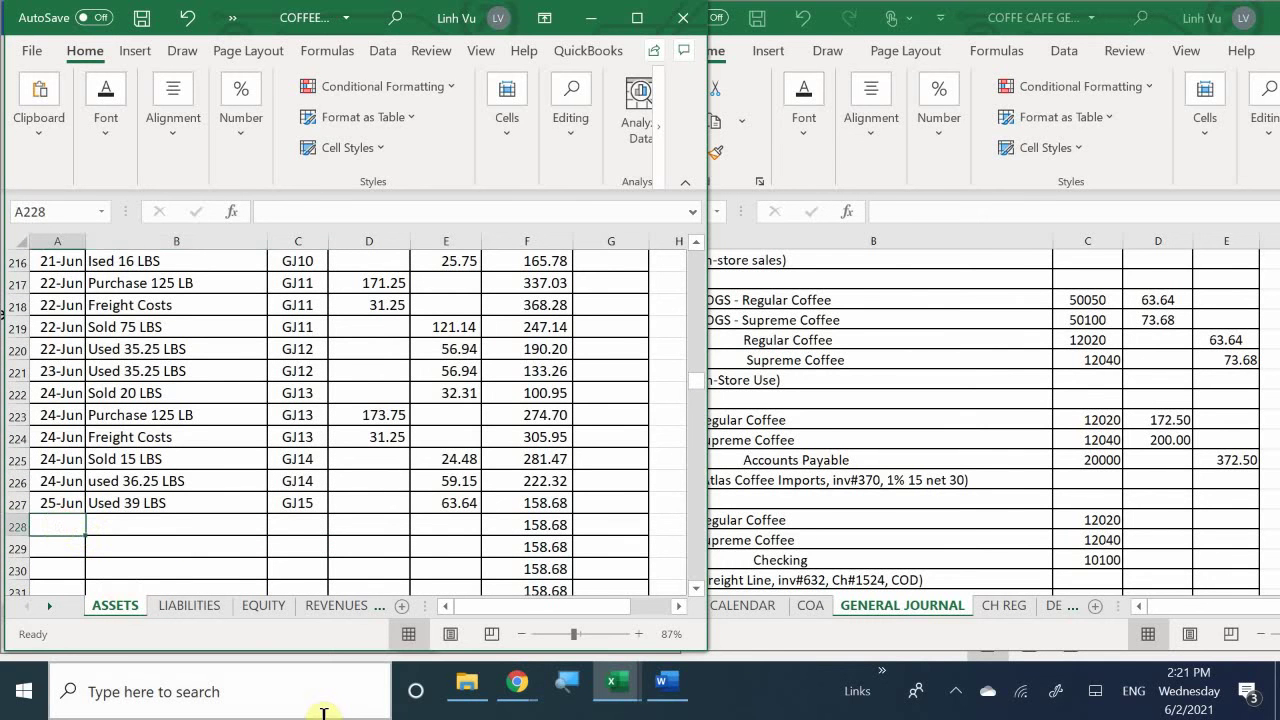
{"action": "type", "text": "6/26"}
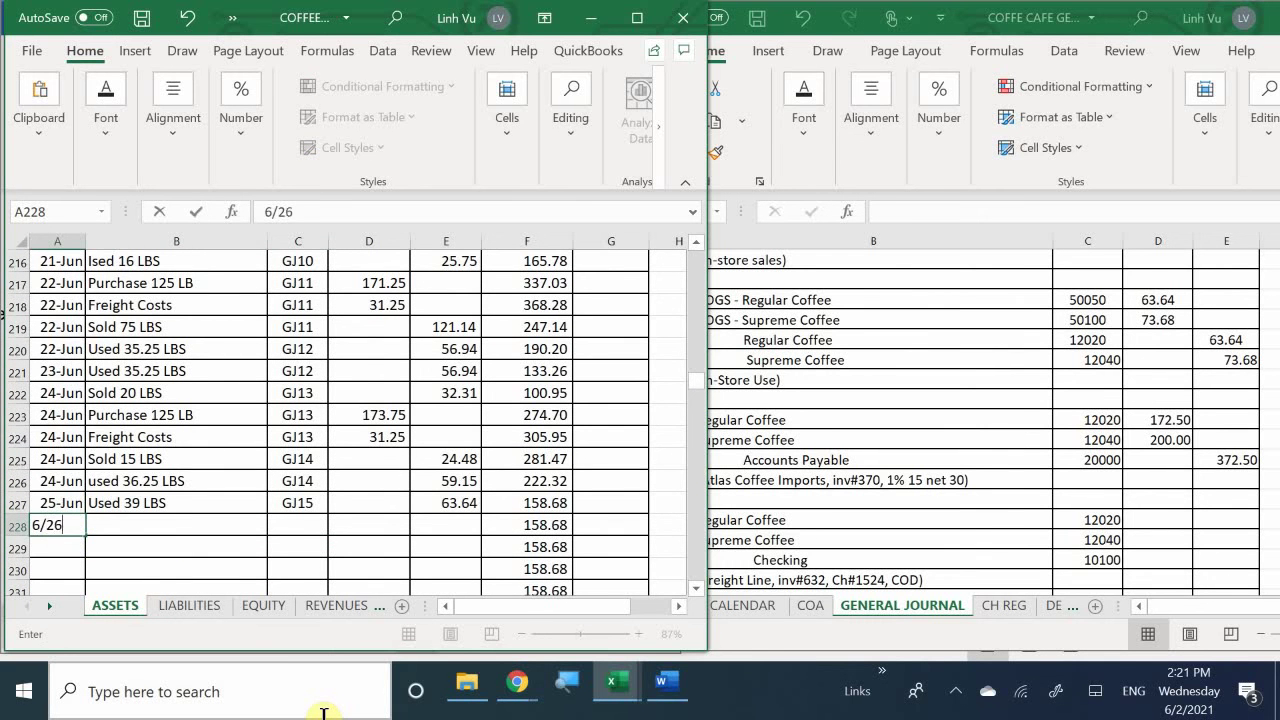
{"action": "key", "text": "Return"}
Fill the item in B228 with a reference to the earlier "Purchase 125 LB" text in B223.
{"action": "key", "text": "Up"}
{"action": "key", "text": "Right"}
{"action": "type", "text": "="}
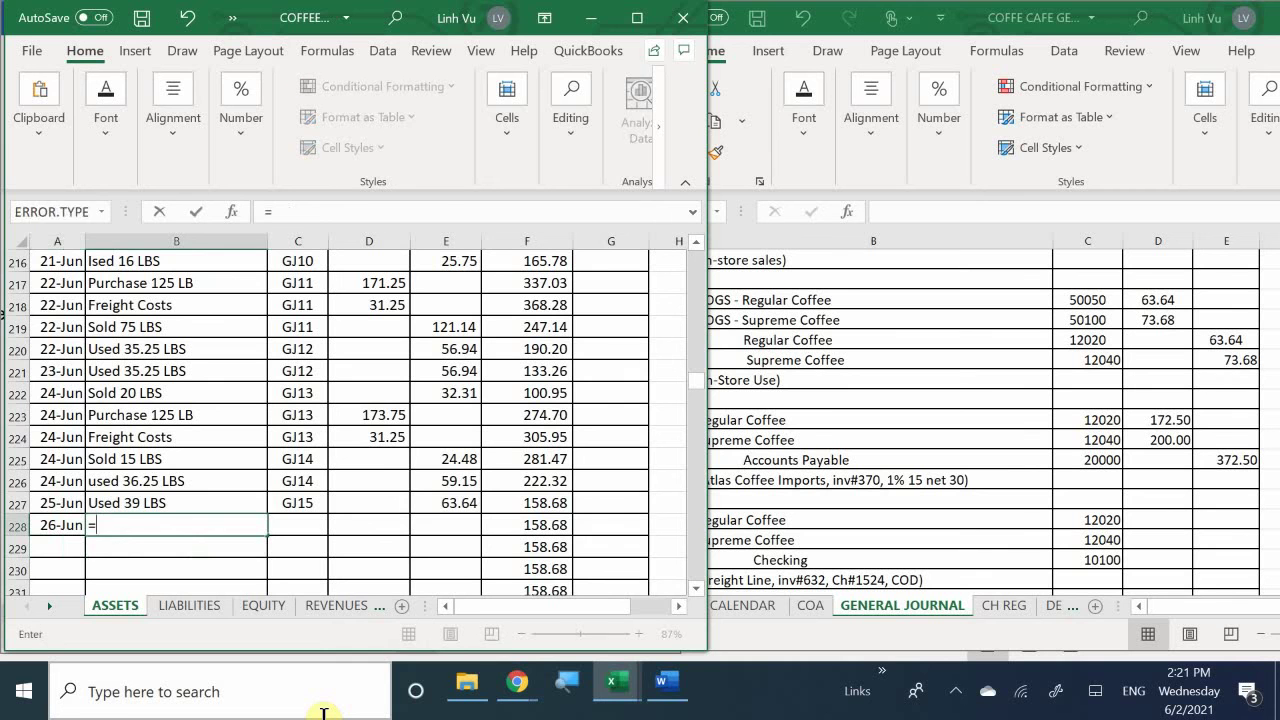
{"action": "key", "text": "Up"}
{"action": "key", "text": "Up"}
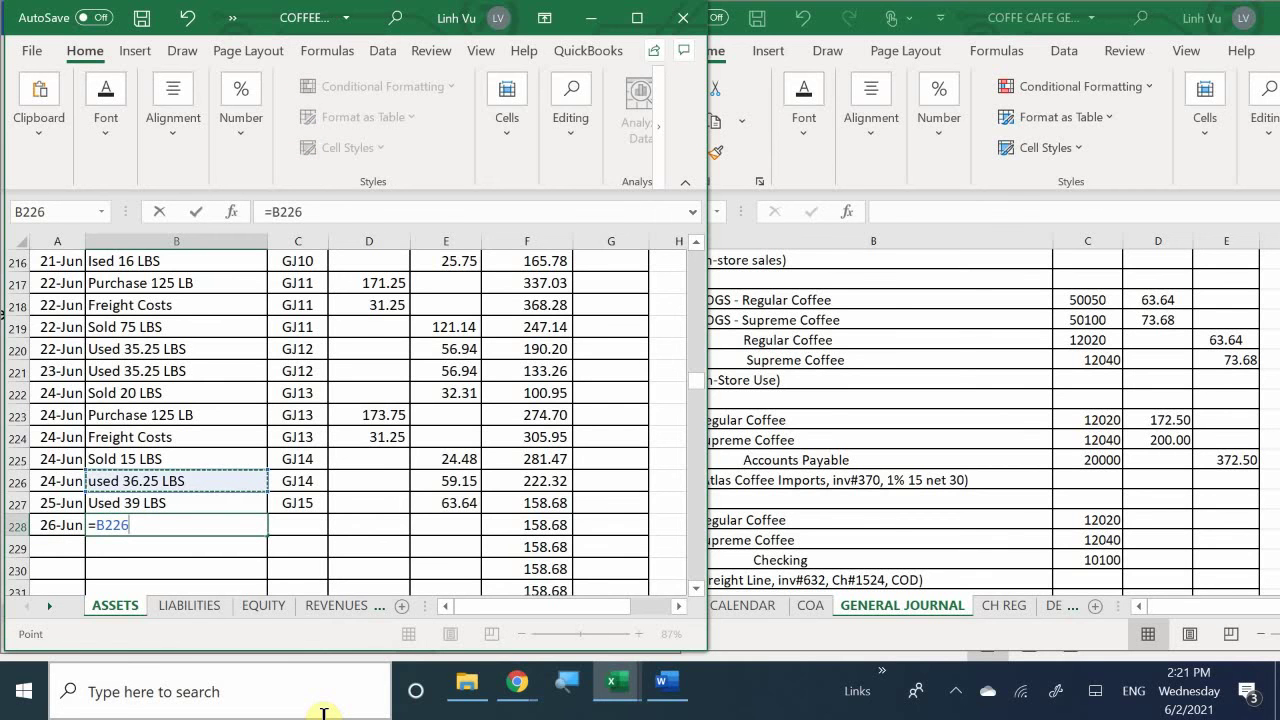
{"action": "key", "text": "Up"}
{"action": "key", "text": "Up"}
{"action": "key", "text": "Up"}
{"action": "key", "text": "Return"}
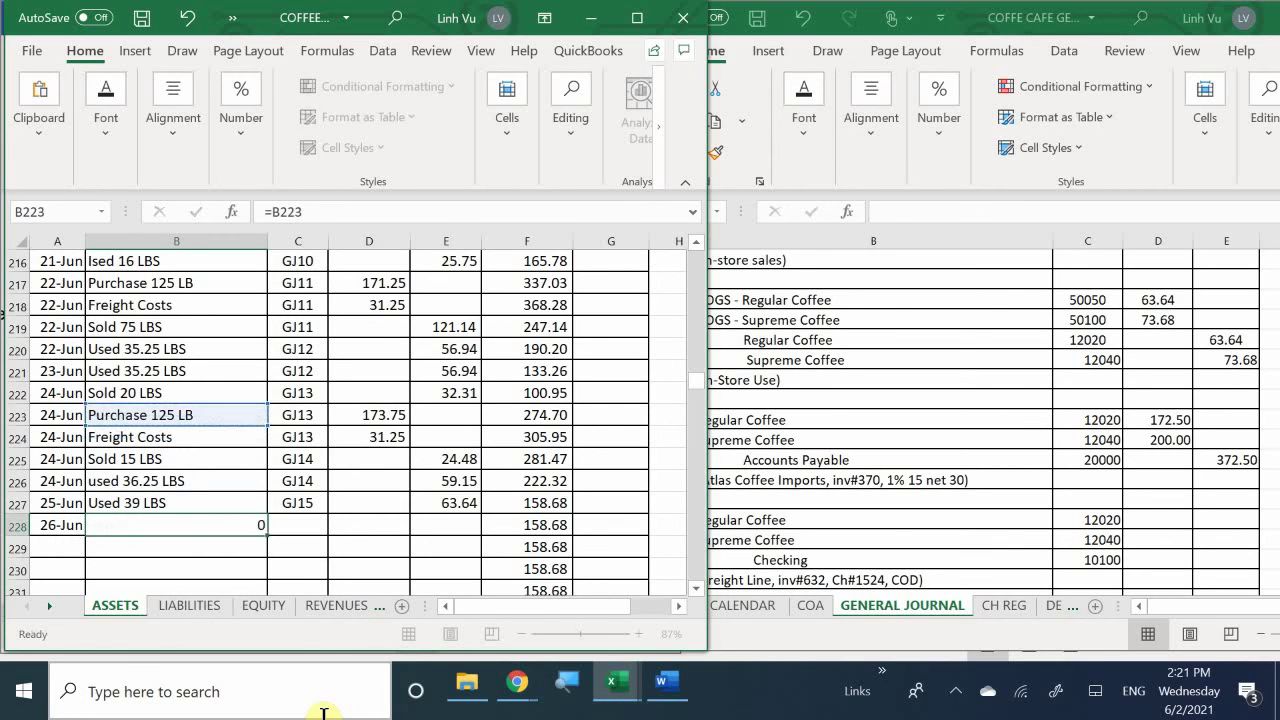
Fill the post reference in C228 with a formula referring to GJ15 in the row above.
{"action": "key", "text": "Up"}
{"action": "key", "text": "Right"}
{"action": "type", "text": "="}
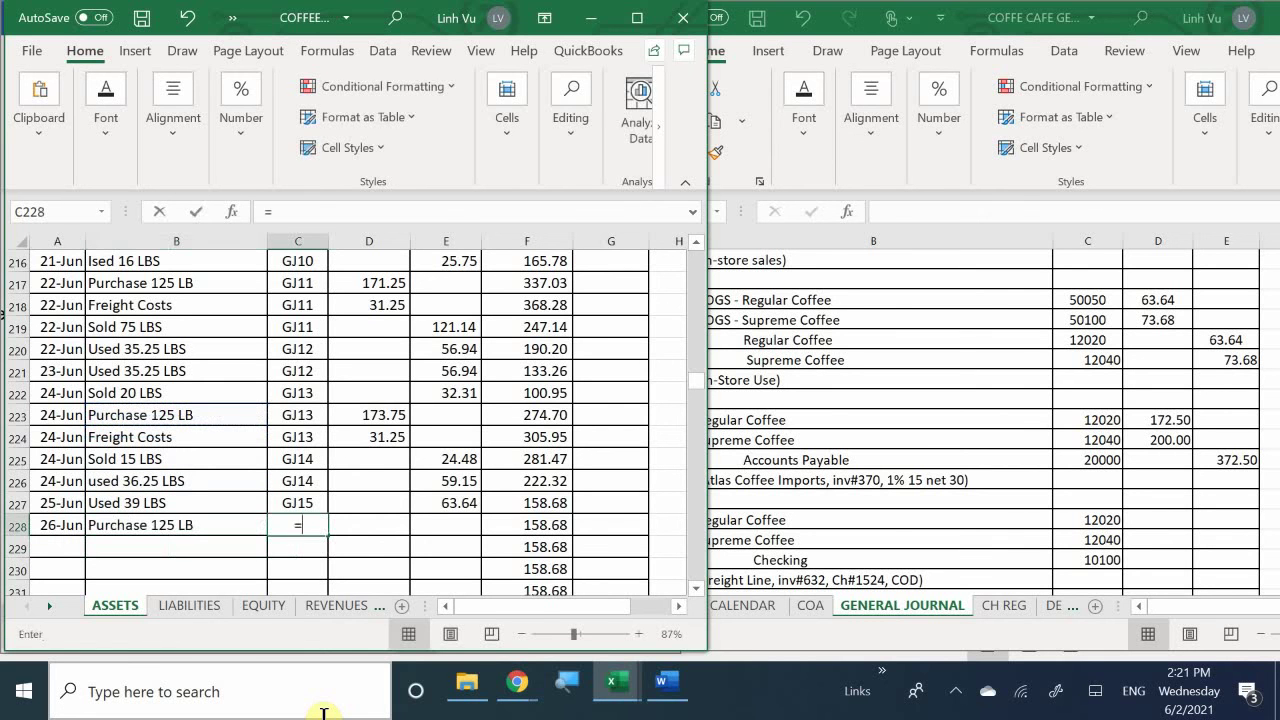
{"action": "key", "text": "Up"}
{"action": "key", "text": "Return"}
Enter 172.50 as the Regular Coffee purchase debit in D228.
{"action": "key", "text": "Up"}
{"action": "key", "text": "Right"}
{"action": "key", "text": "Right"}
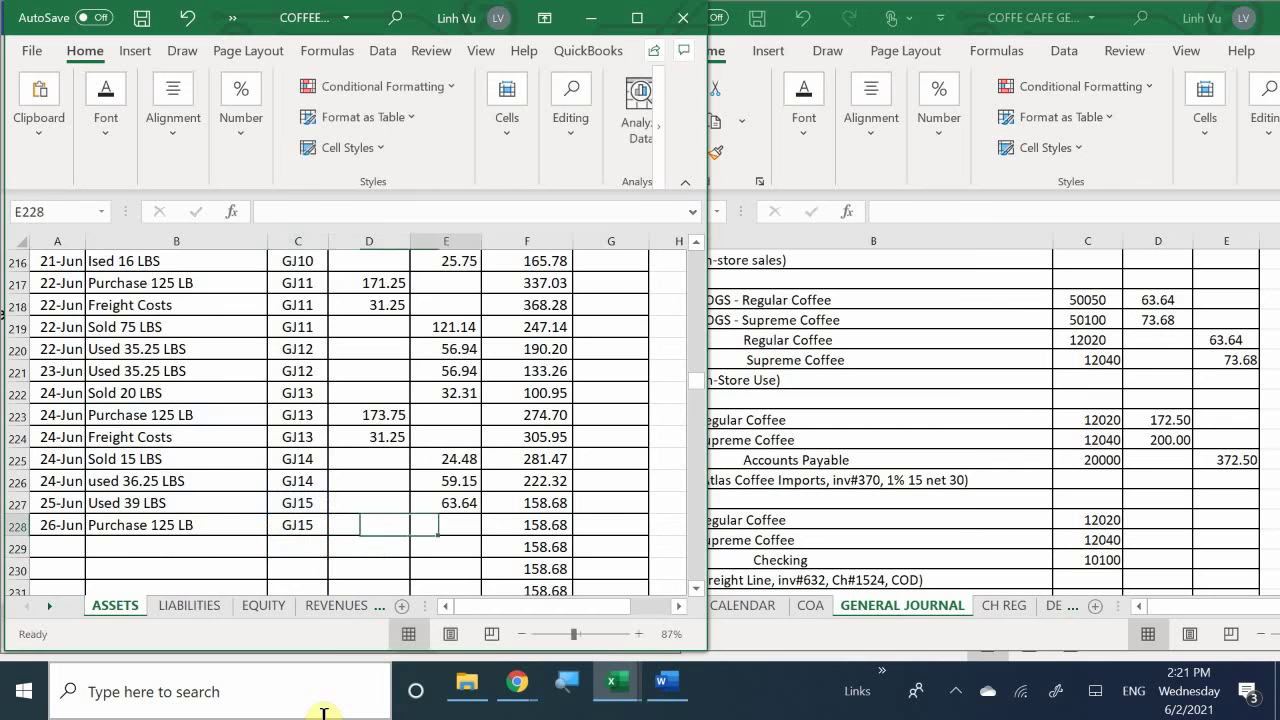
{"action": "key", "text": "Left"}
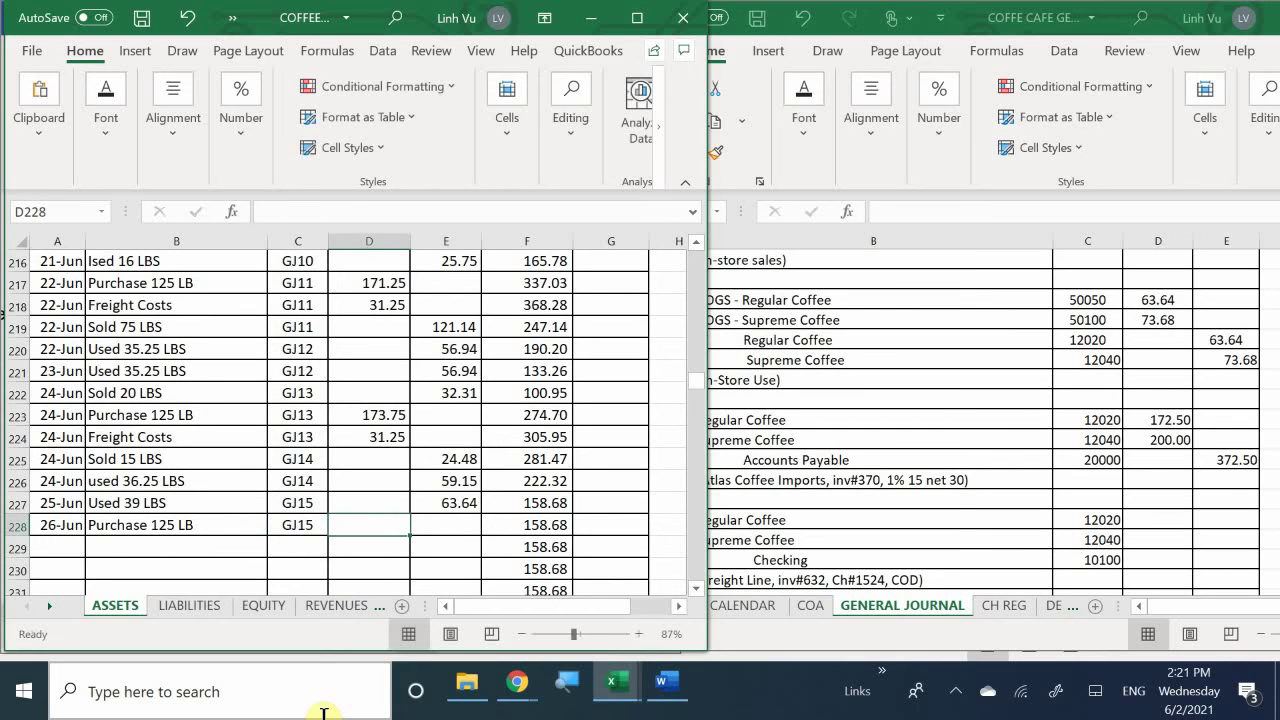
{"action": "type", "text": "172.50"}
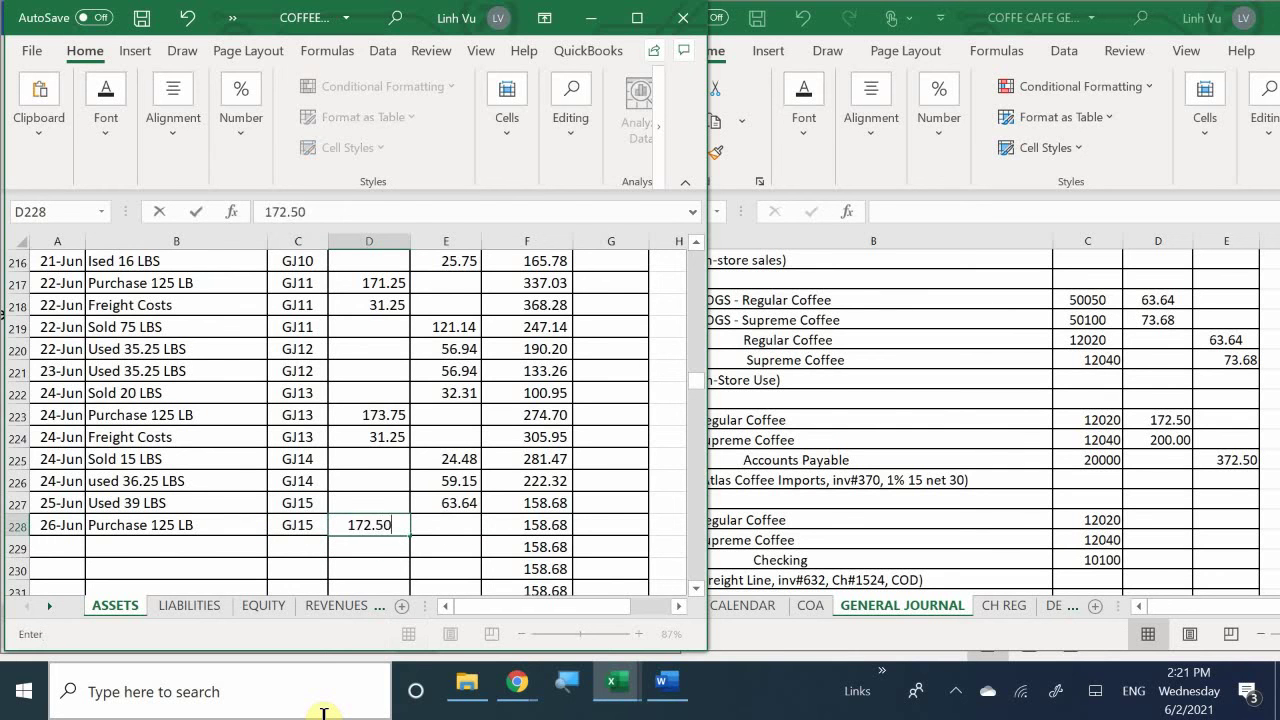
{"action": "key", "text": "Return"}
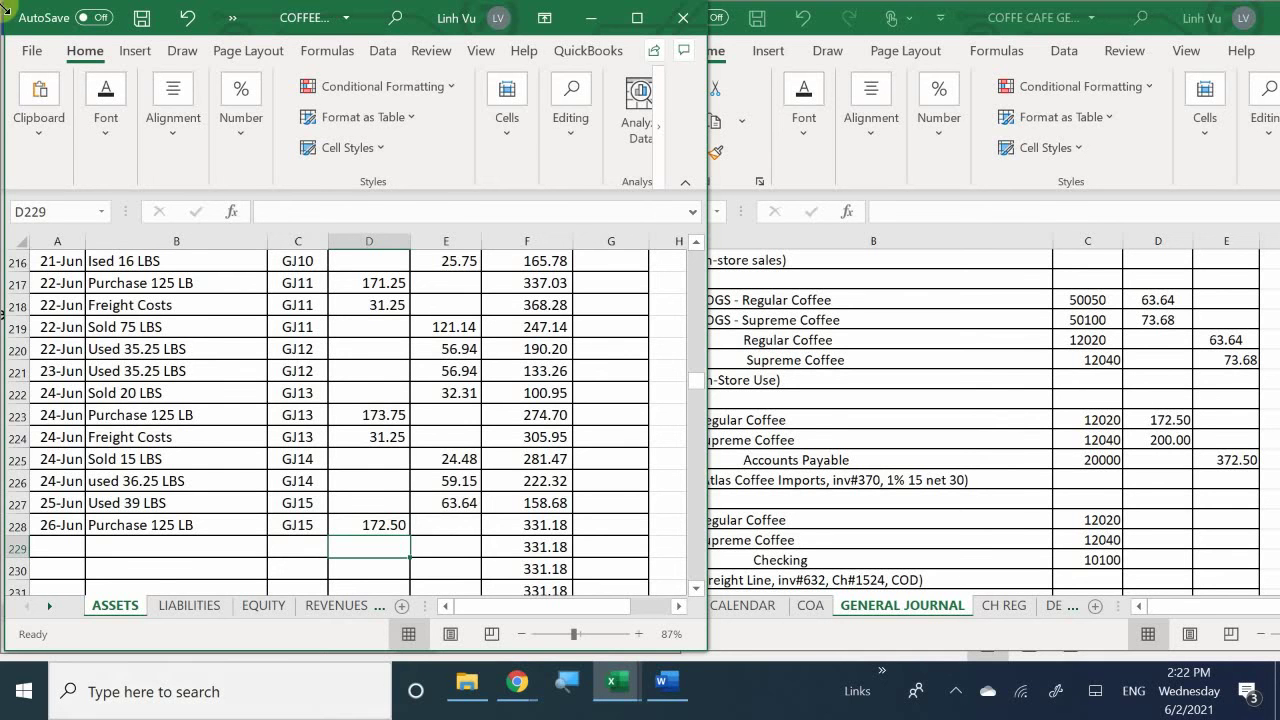
Enter the date 6/26 in A273 of the Supreme Coffee account.
{"action": "scroll", "coordinate": [109, 476], "scroll_direction": "down", "scroll_amount": 1}
{"action": "scroll", "coordinate": [109, 476], "scroll_direction": "down", "scroll_amount": 6}
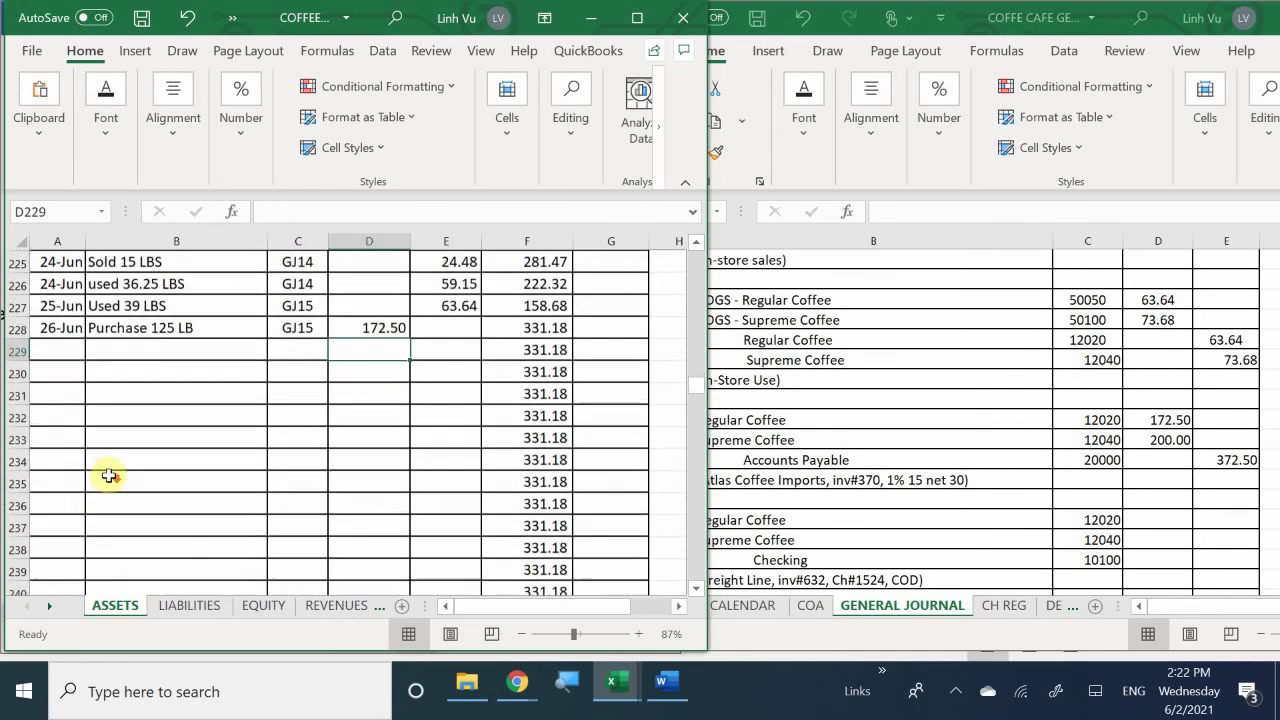
{"action": "scroll", "coordinate": [109, 476], "scroll_direction": "down", "scroll_amount": 6}
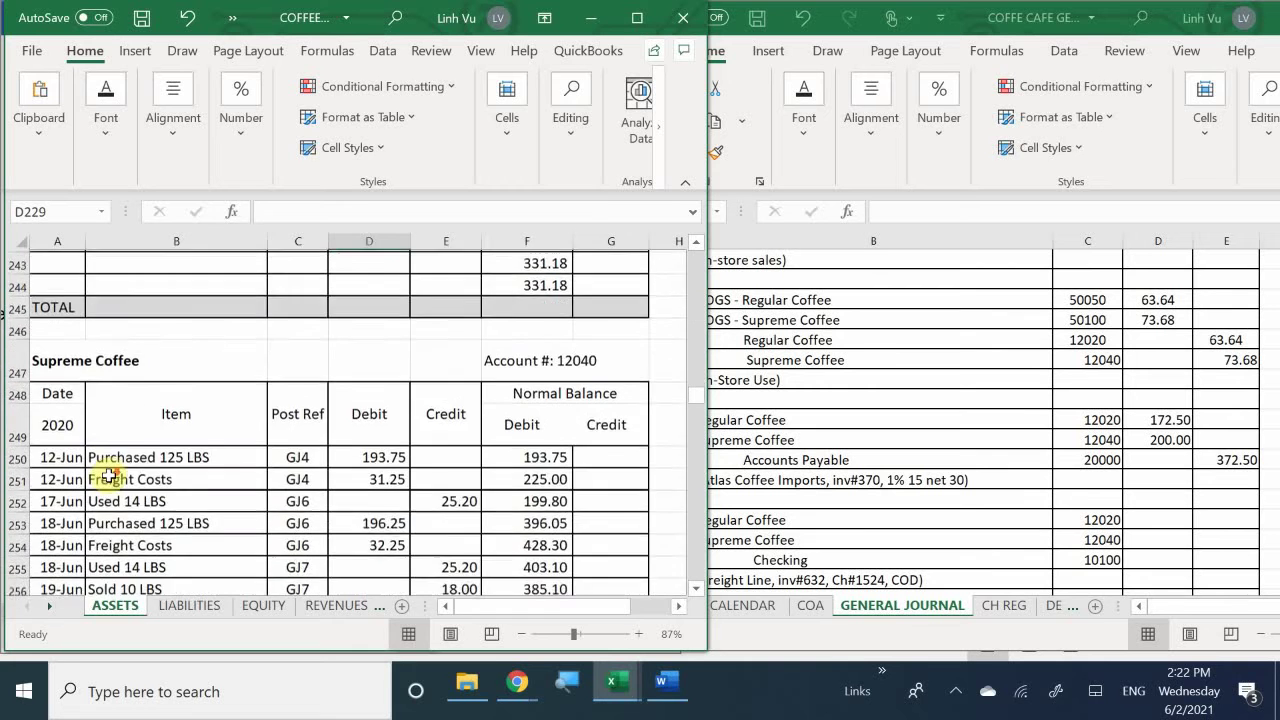
{"action": "scroll", "coordinate": [109, 476], "scroll_direction": "down", "scroll_amount": 1}
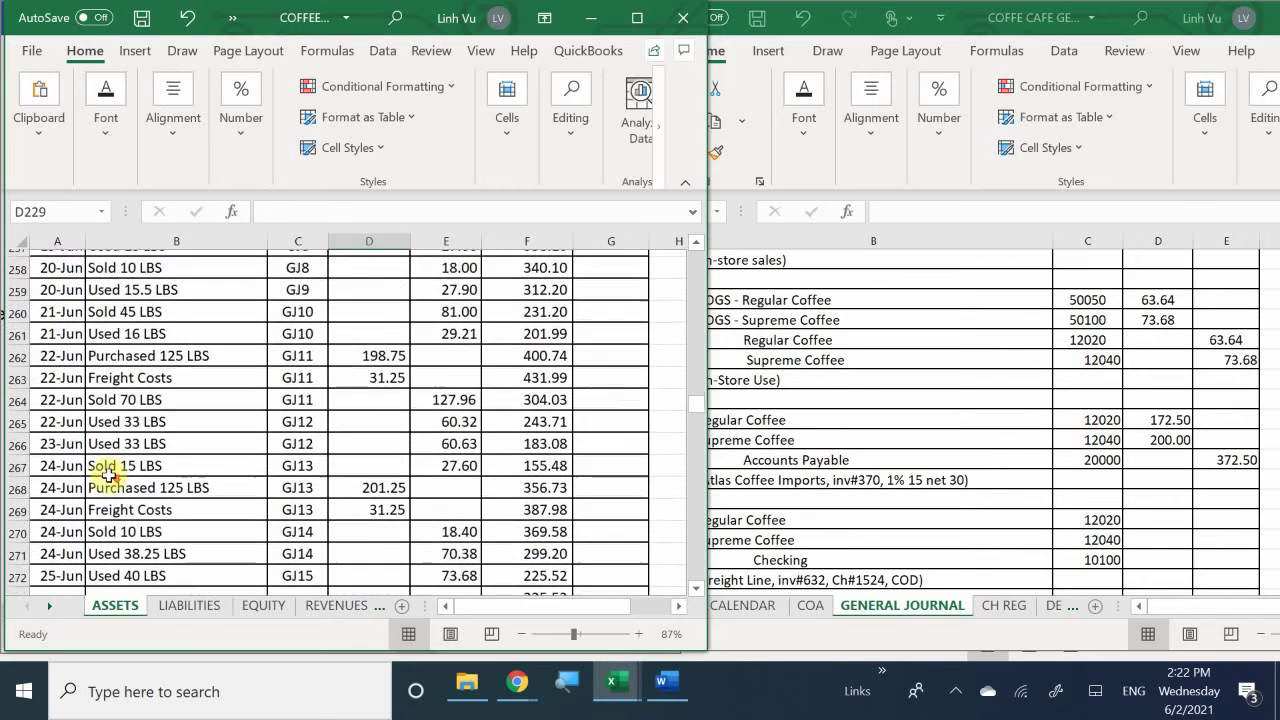
{"action": "scroll", "coordinate": [109, 476], "scroll_direction": "down", "scroll_amount": 1}
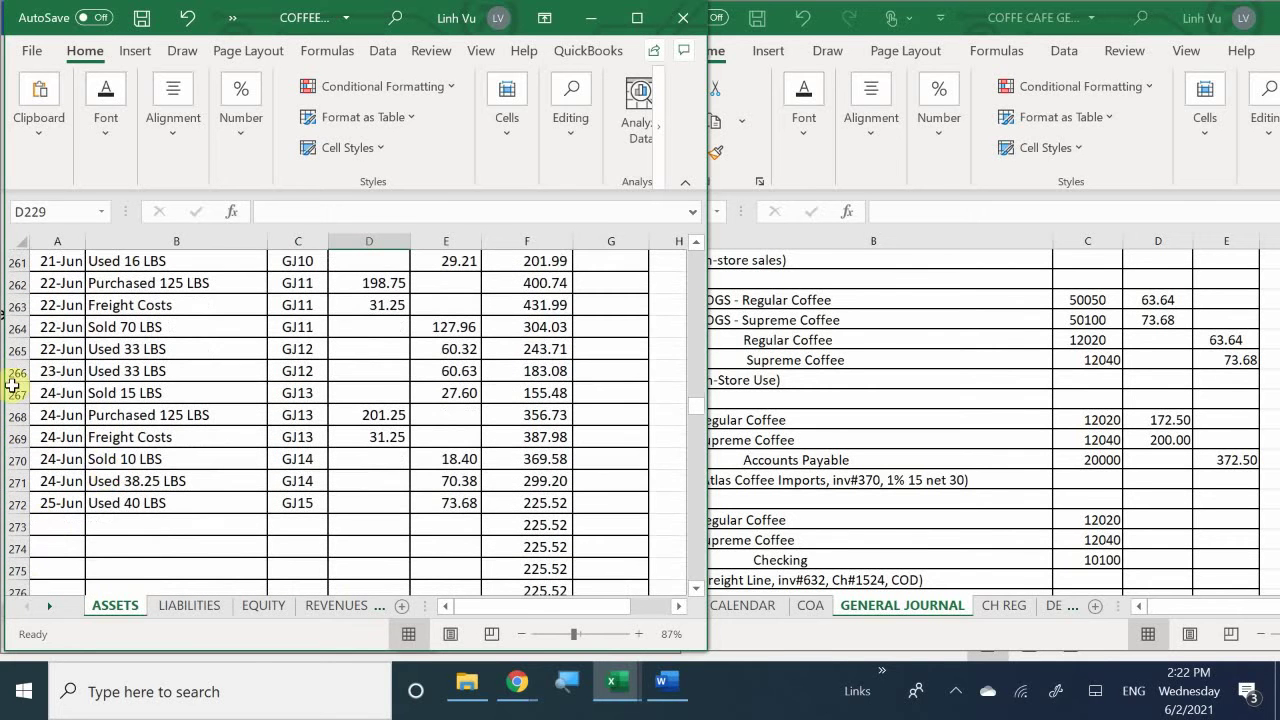
{"action": "left_click", "coordinate": [60, 521]}
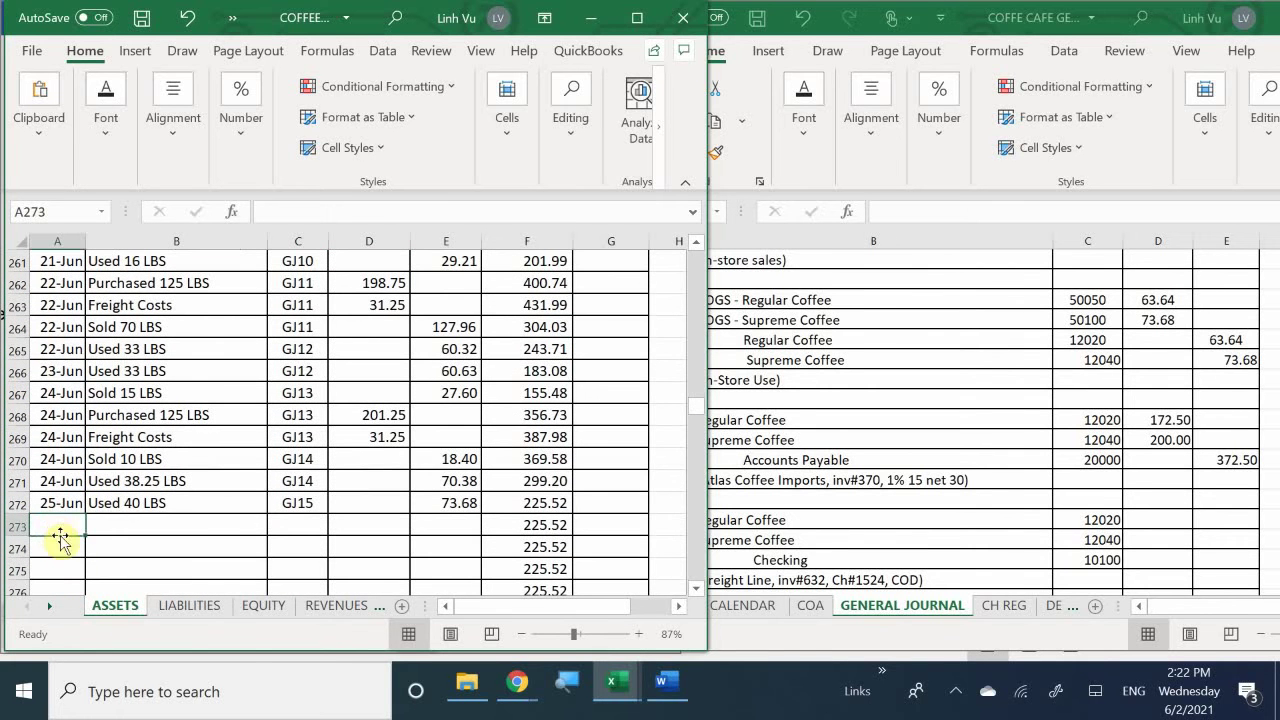
{"action": "type", "text": "6/26"}
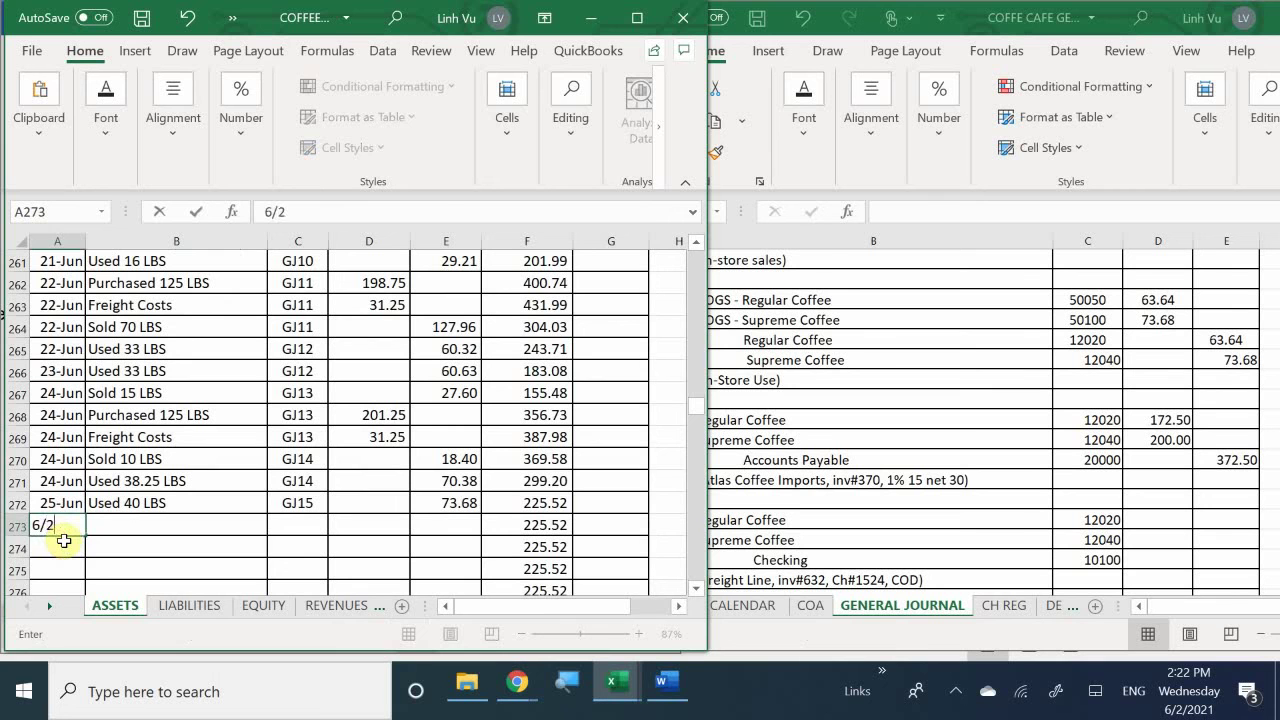
{"action": "key", "text": "Return"}
Fill the item in B273 with a reference to the earlier "Purchased 125 LBS" text in B268.
{"action": "key", "text": "Tab"}
{"action": "key", "text": "Up"}
{"action": "type", "text": "="}
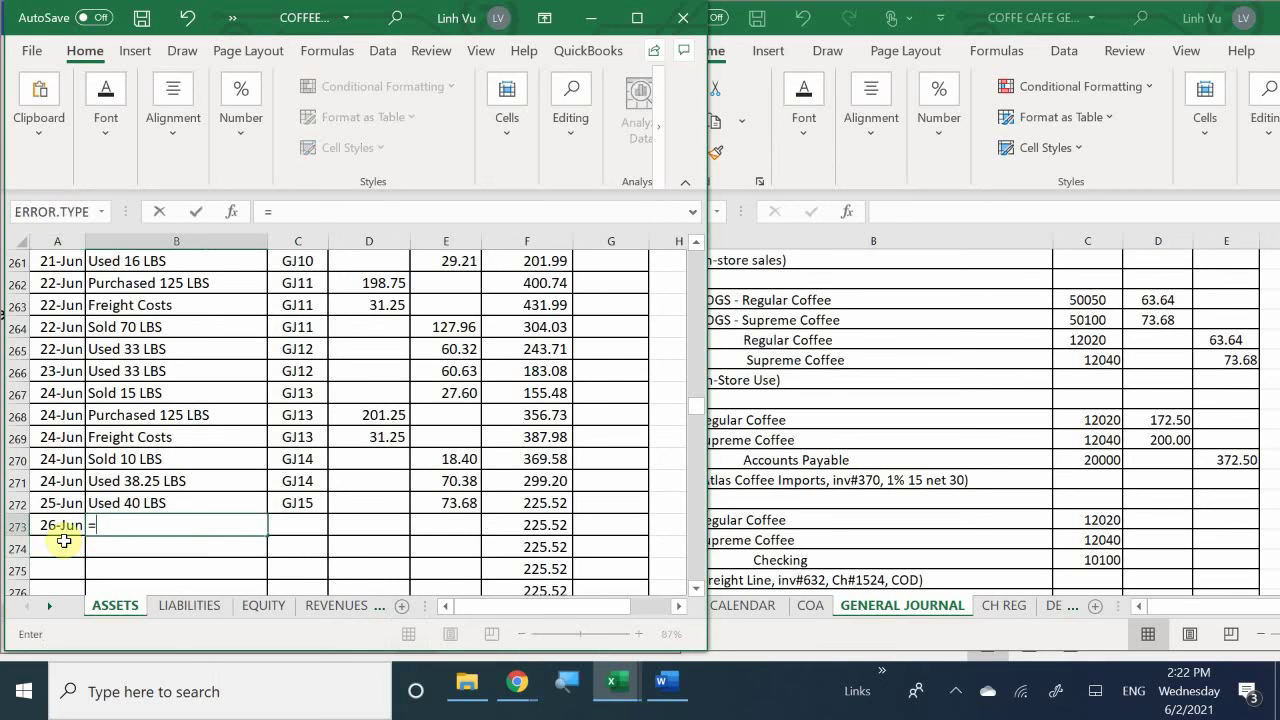
{"action": "key", "text": "Up"}
{"action": "key", "text": "Up"}
{"action": "key", "text": "Up"}
{"action": "key", "text": "Up"}
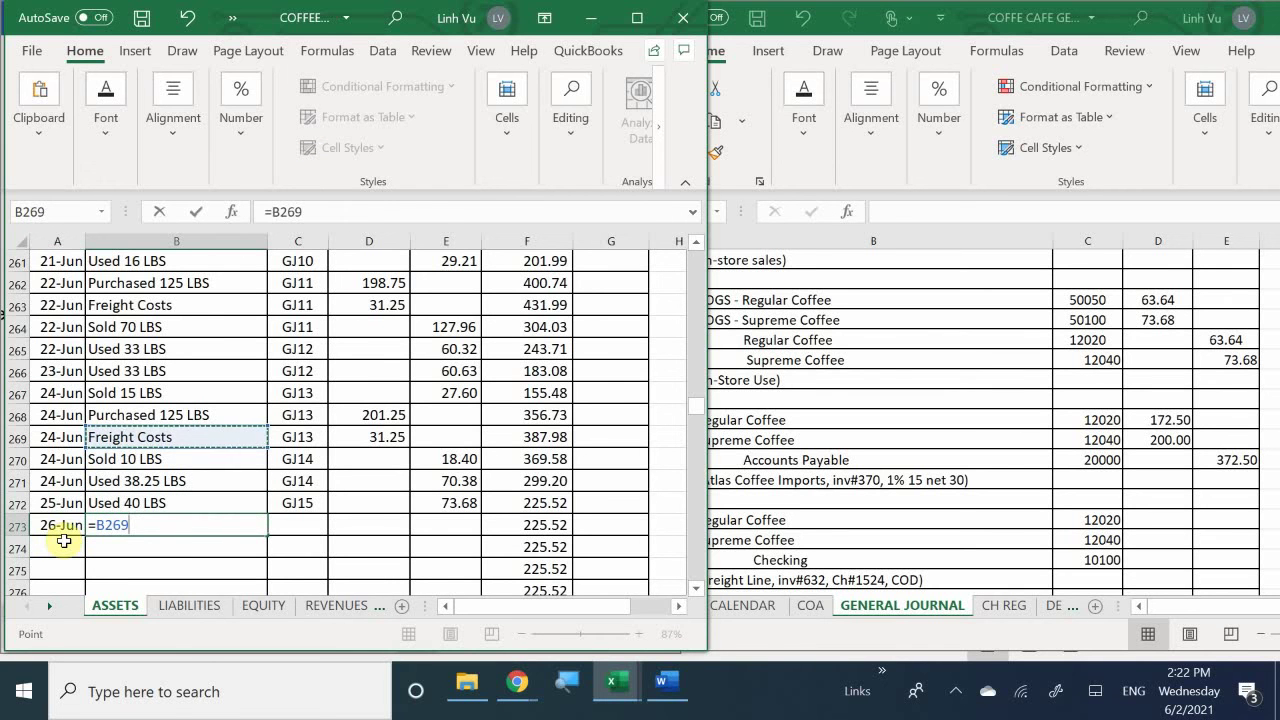
{"action": "key", "text": "Up"}
{"action": "key", "text": "Return"}
Fill the post reference in C273 with a formula referring to GJ15 in the row above.
{"action": "key", "text": "Tab"}
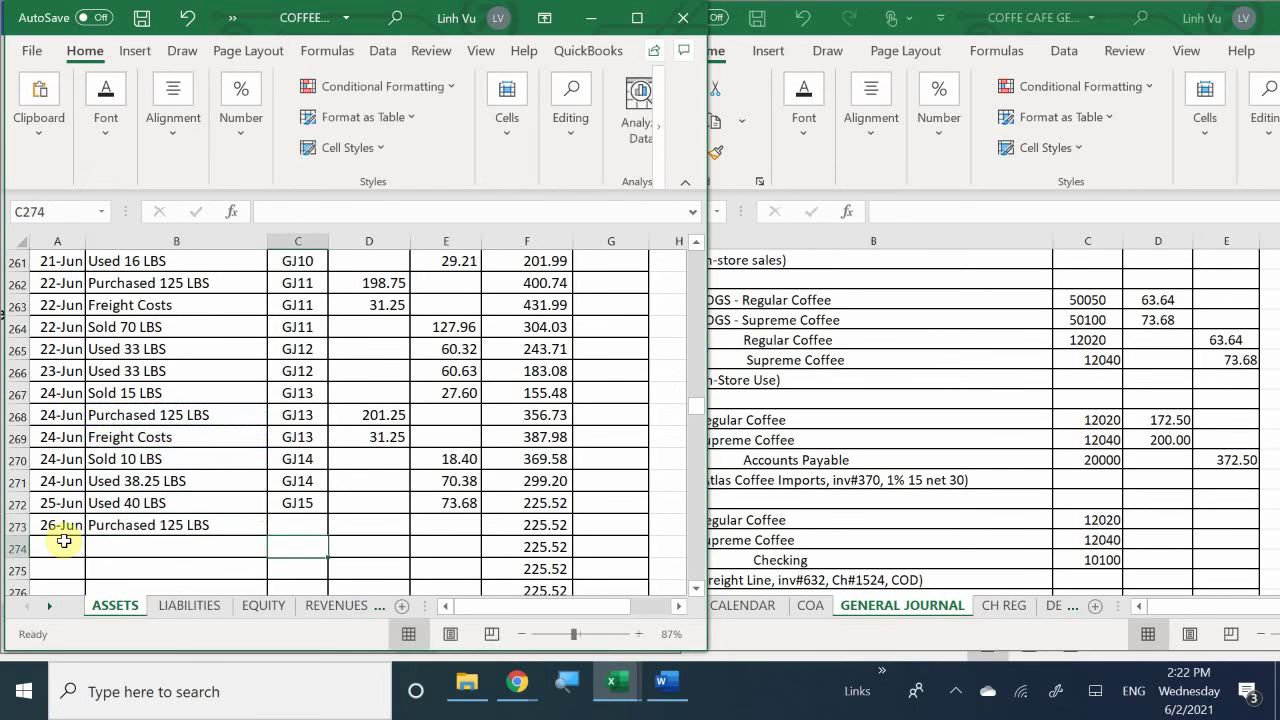
{"action": "key", "text": "Up"}
{"action": "type", "text": "="}
{"action": "key", "text": "Up"}
{"action": "key", "text": "Return"}
Enter 200 as the Supreme Coffee purchase debit in D273.
{"action": "key", "text": "Up"}
{"action": "key", "text": "Right"}
{"action": "key", "text": "Right"}
{"action": "key", "text": "Left"}
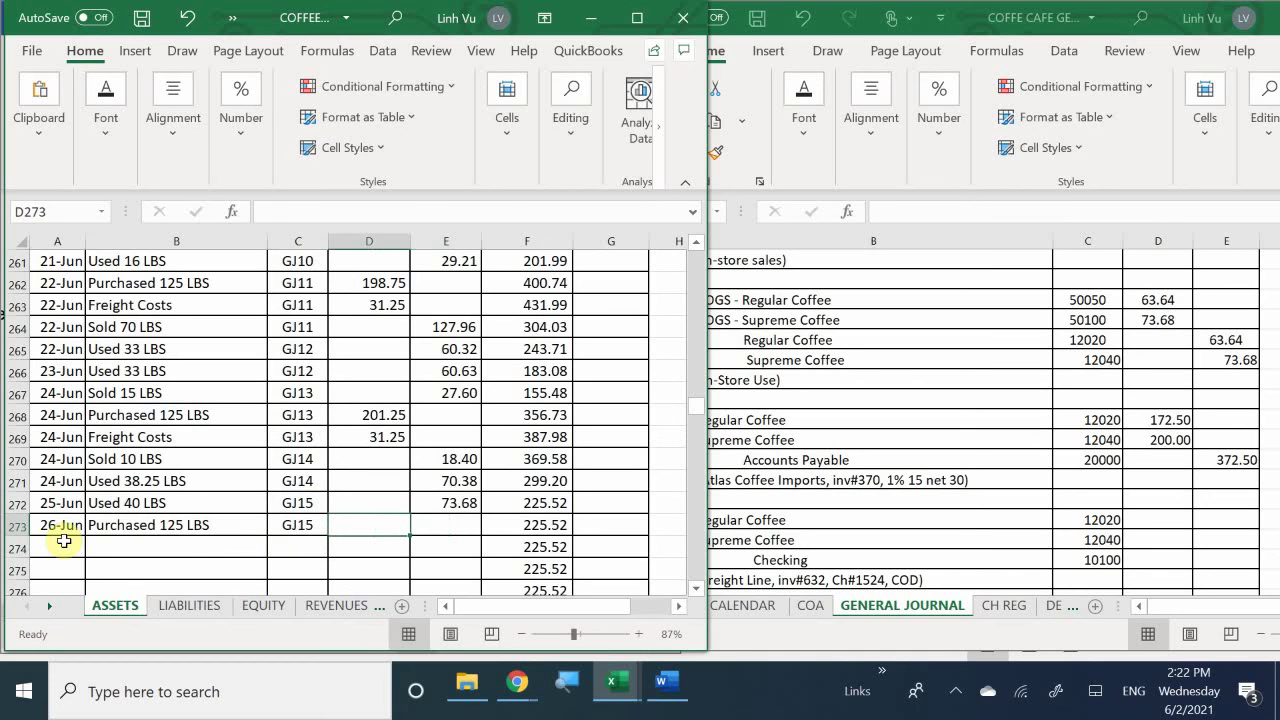
{"action": "type", "text": "200"}
{"action": "key", "text": "Return"}
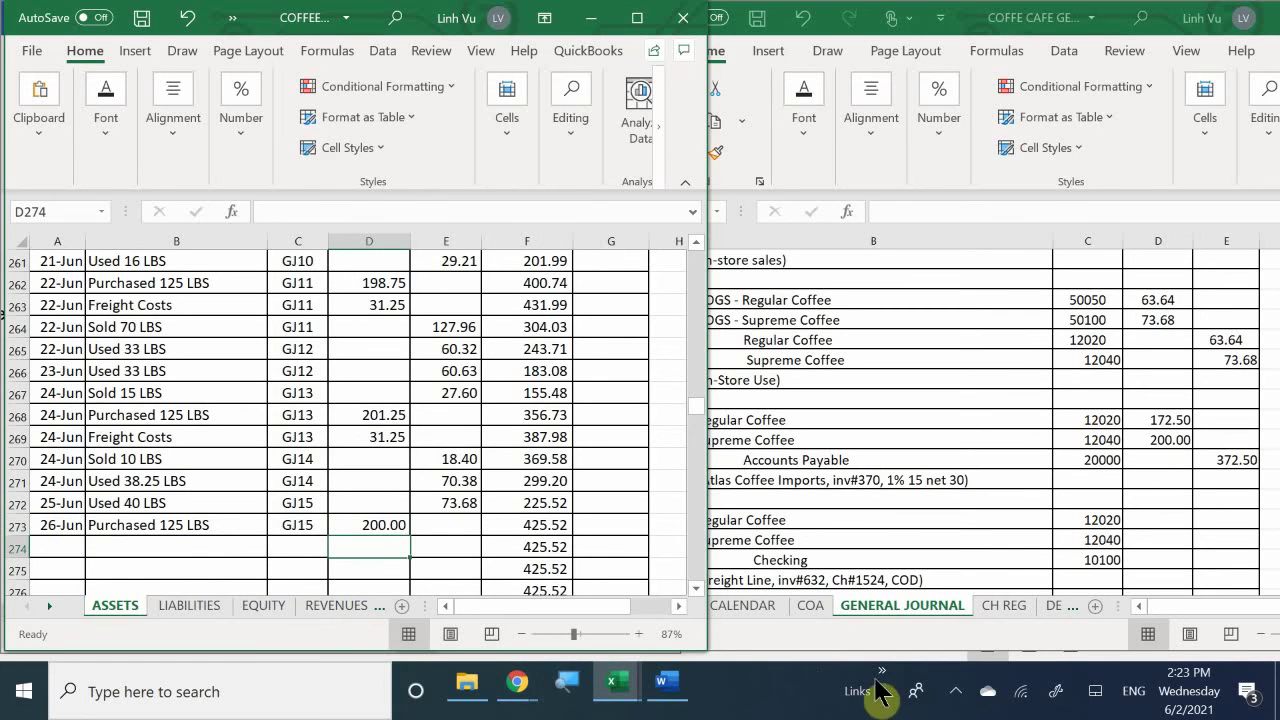
{"action": "left_click", "coordinate": [958, 689]}
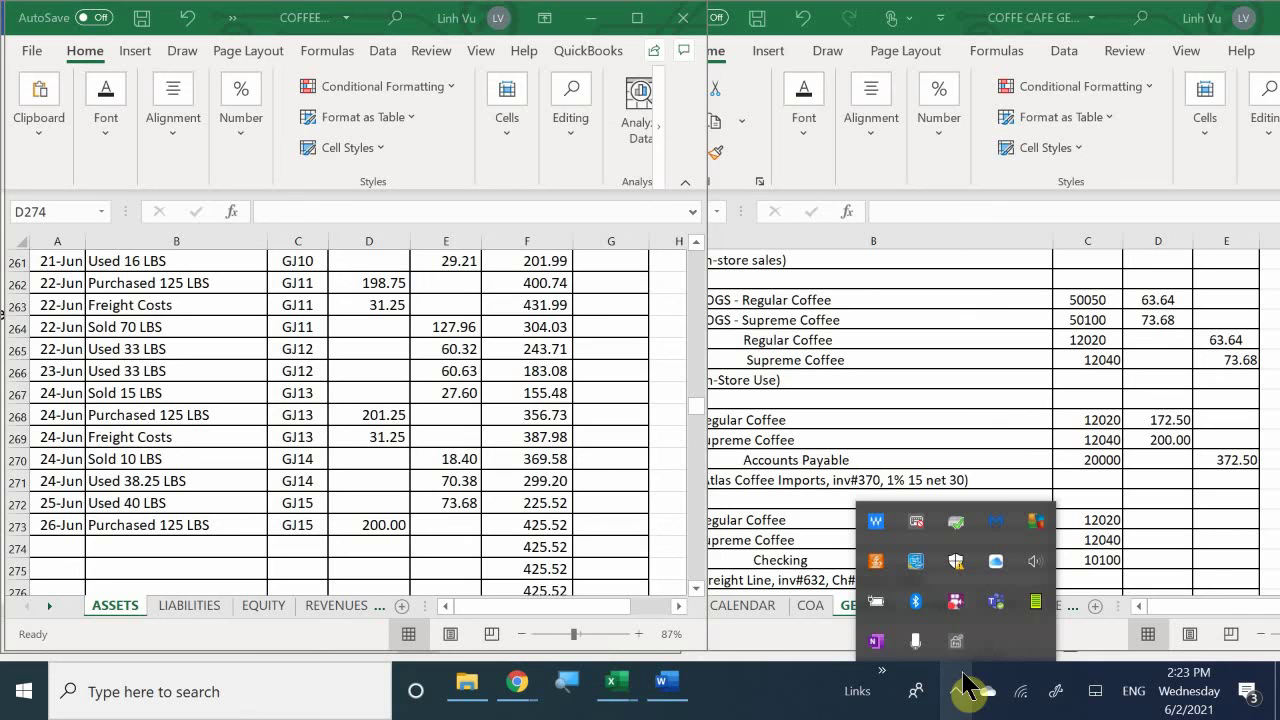
{"action": "right_click", "coordinate": [955, 602]}
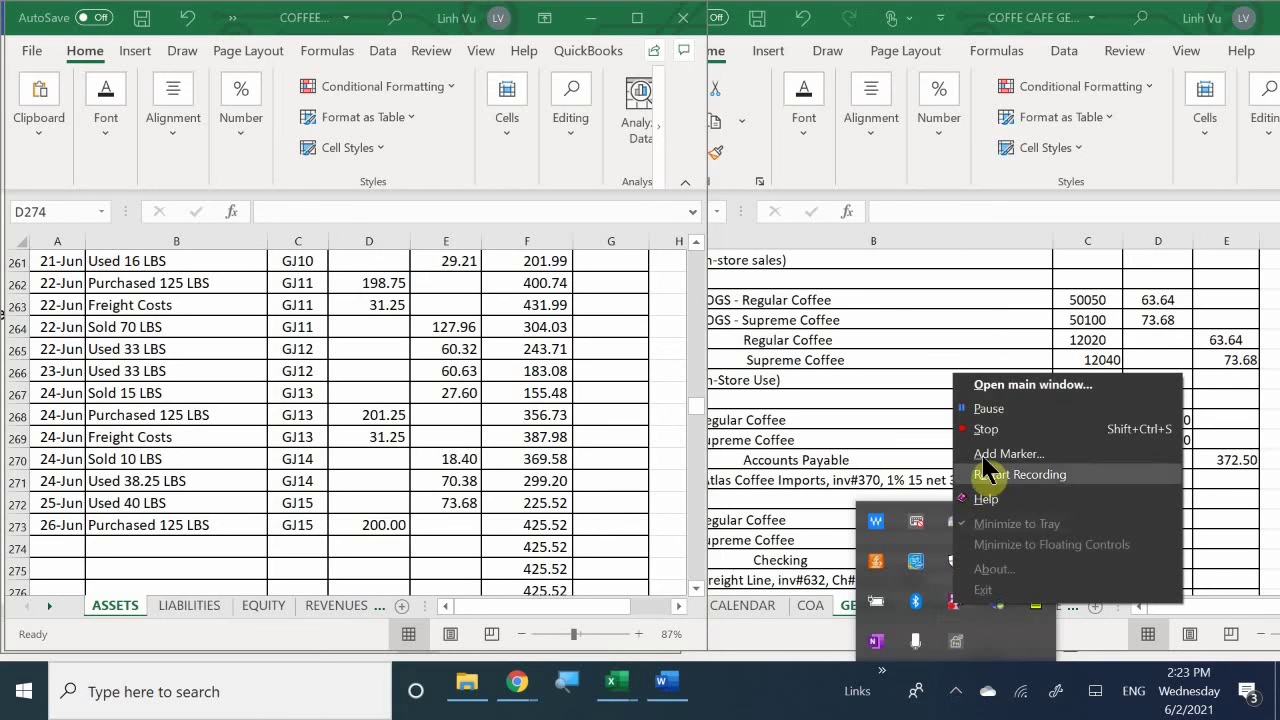
{"action": "left_click", "coordinate": [1005, 410]}
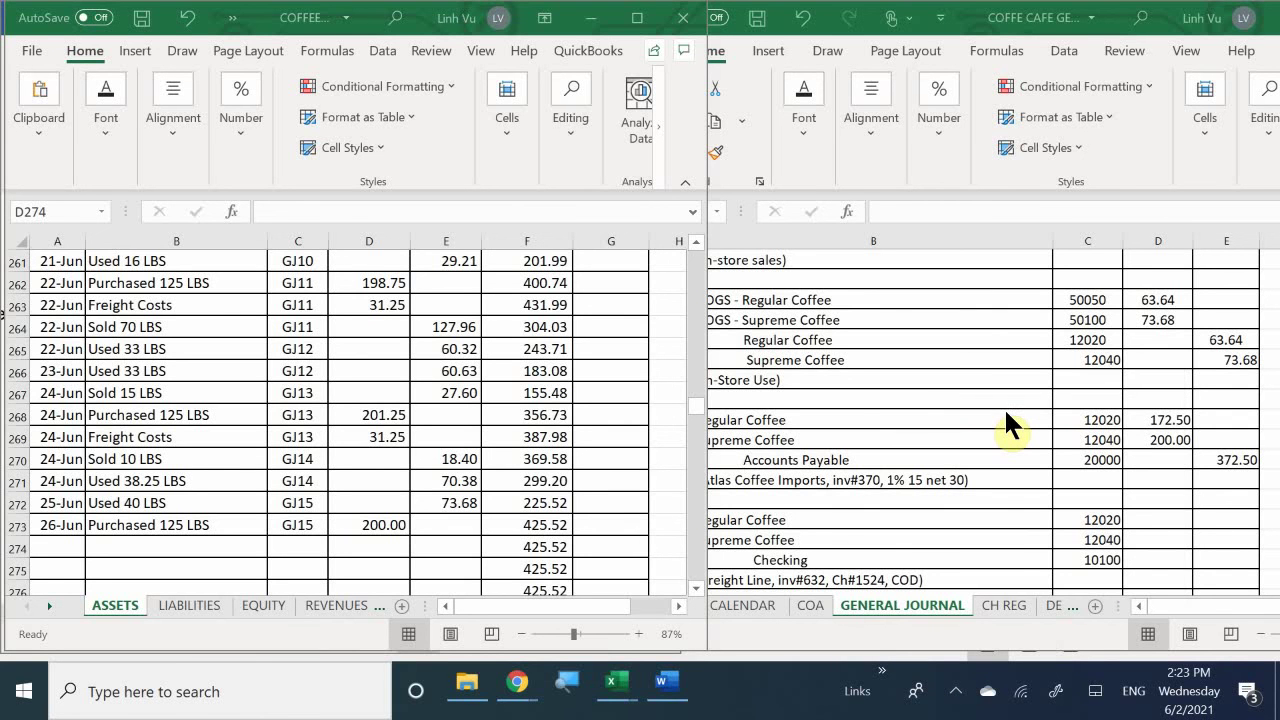
{"action": "left_click", "coordinate": [955, 691]}
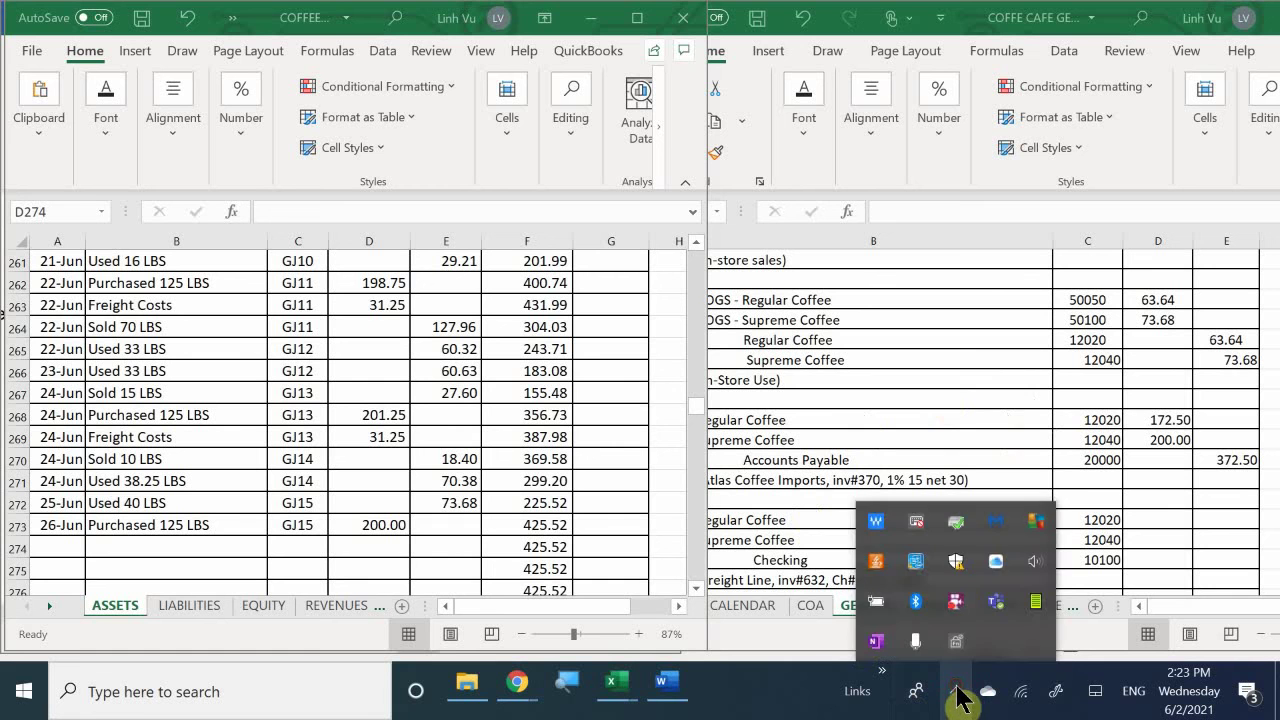
{"action": "left_click", "coordinate": [956, 693]}
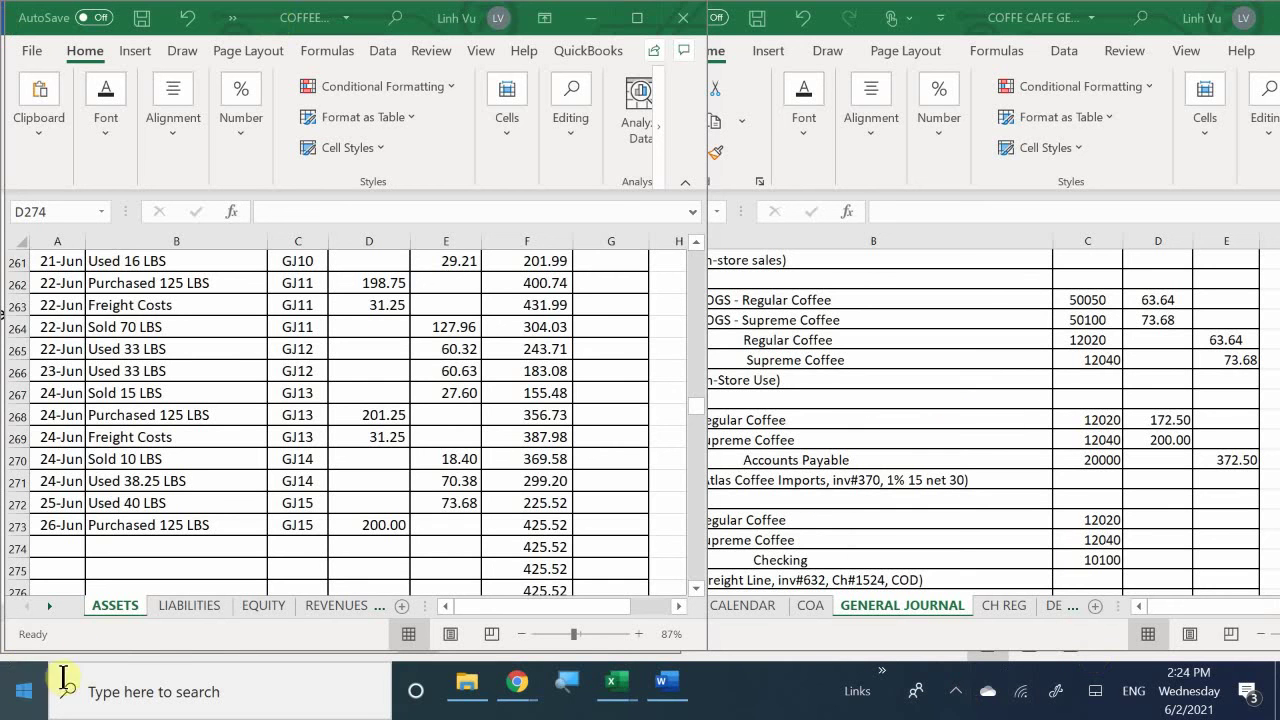
Open the ledger's LIABILITIES sheet and enter the date 6/26 in A31 of the Accounts Payable account.
{"action": "left_click", "coordinate": [165, 598]}
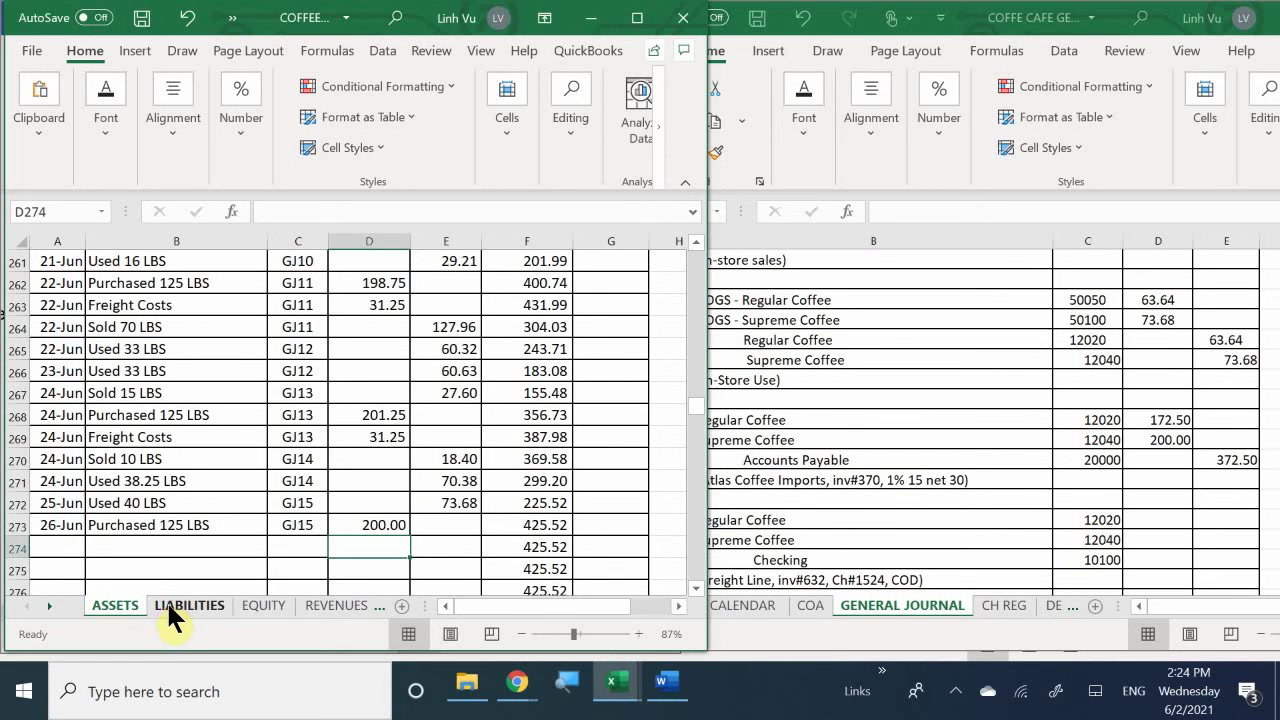
{"action": "left_click", "coordinate": [170, 609]}
{"action": "scroll", "coordinate": [117, 424], "scroll_direction": "down", "scroll_amount": 5}
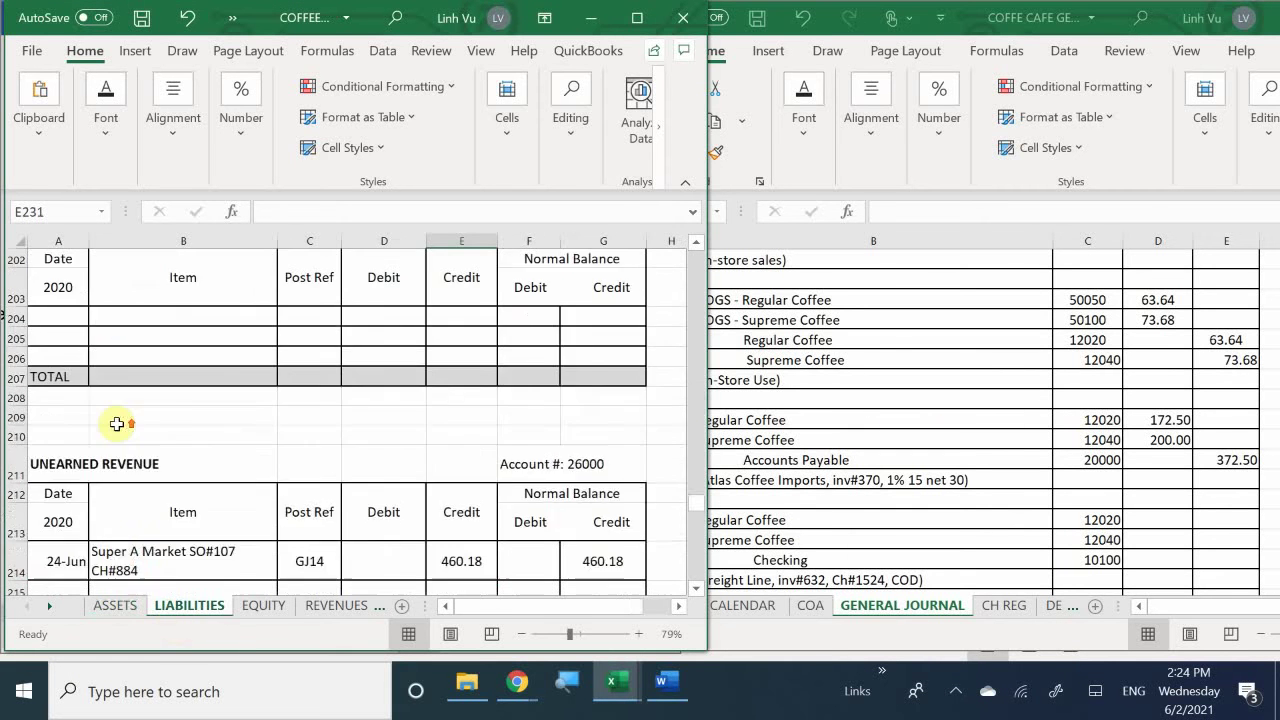
{"action": "scroll", "coordinate": [117, 424], "scroll_direction": "up", "scroll_amount": 20}
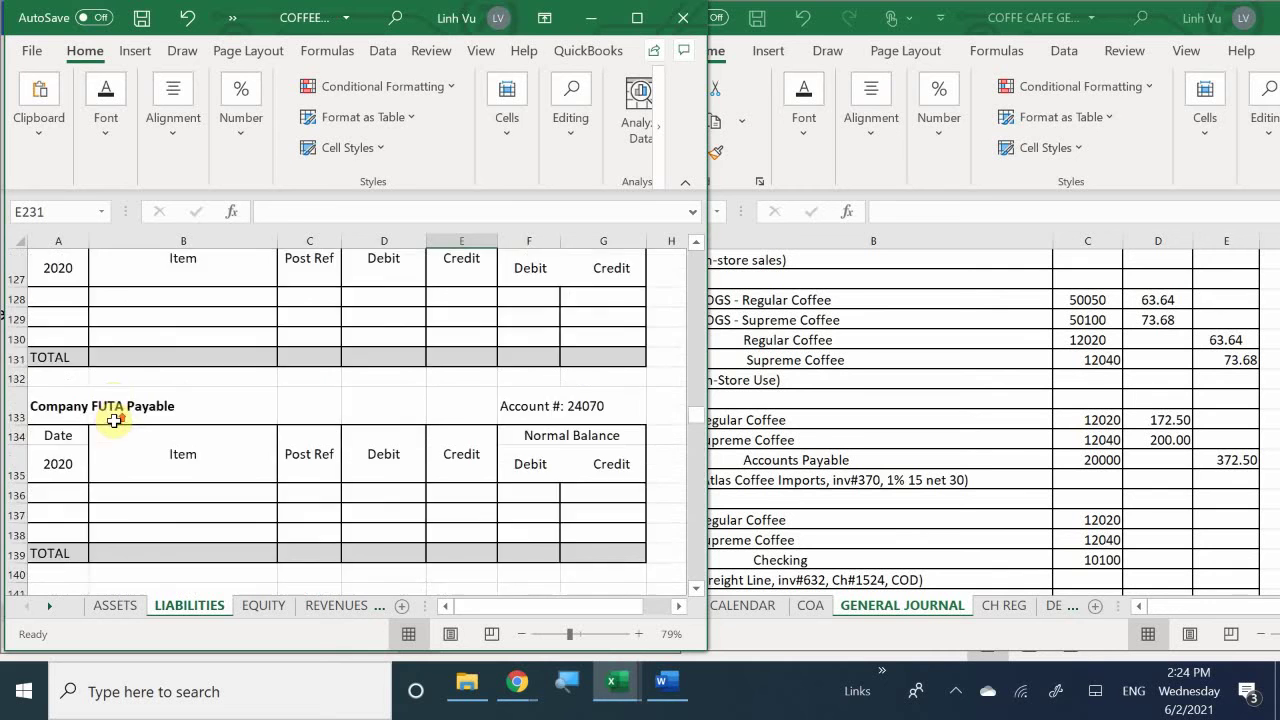
{"action": "scroll", "coordinate": [114, 421], "scroll_direction": "up", "scroll_amount": 20}
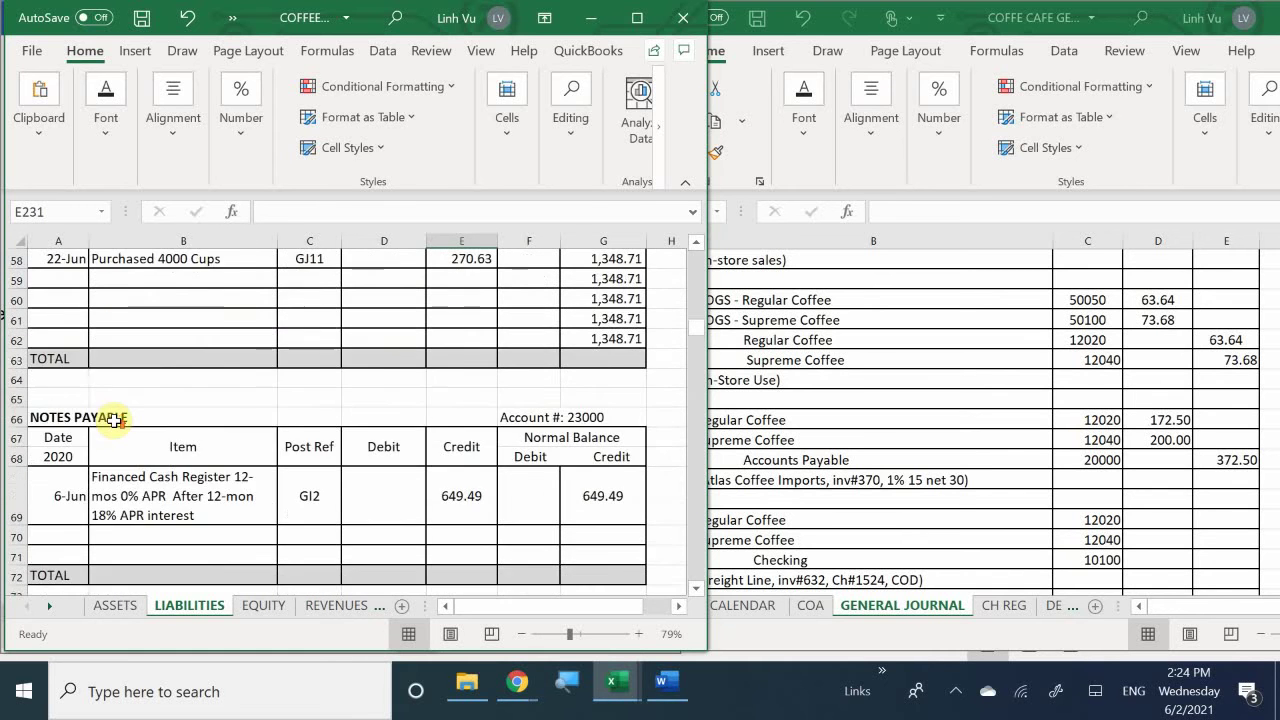
{"action": "scroll", "coordinate": [114, 421], "scroll_direction": "up", "scroll_amount": 20}
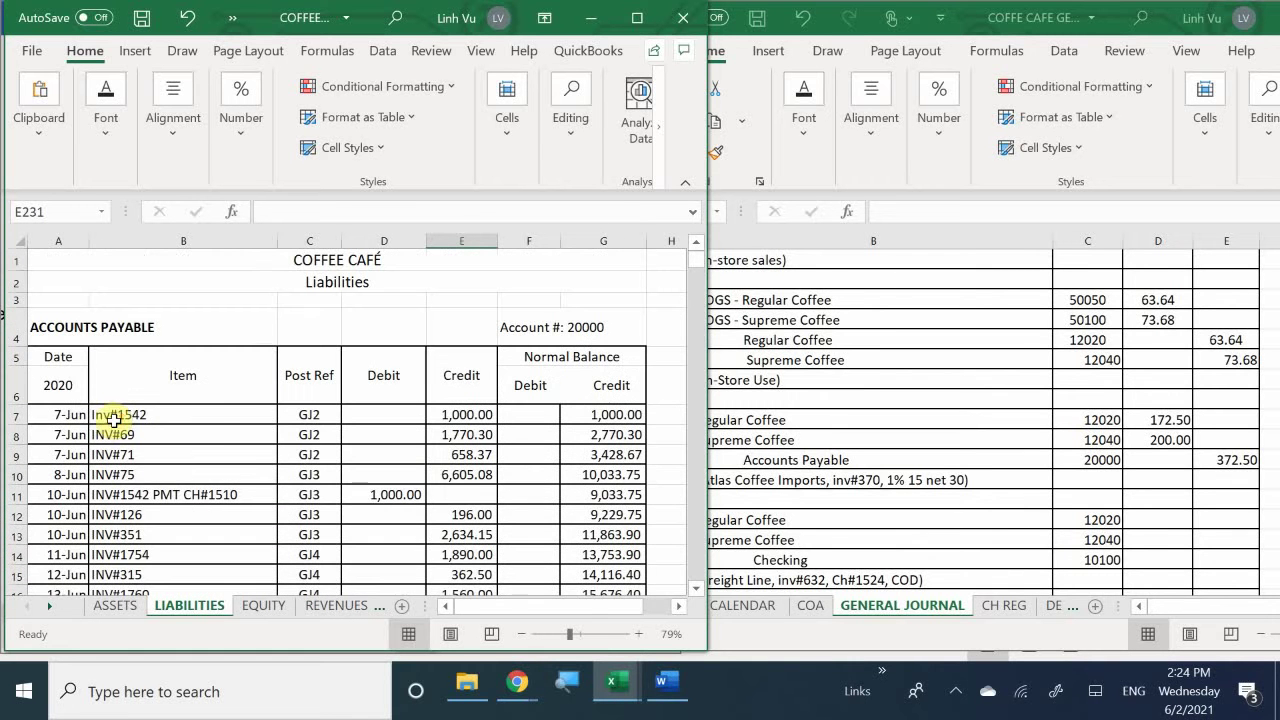
{"action": "scroll", "coordinate": [114, 421], "scroll_direction": "down", "scroll_amount": 2}
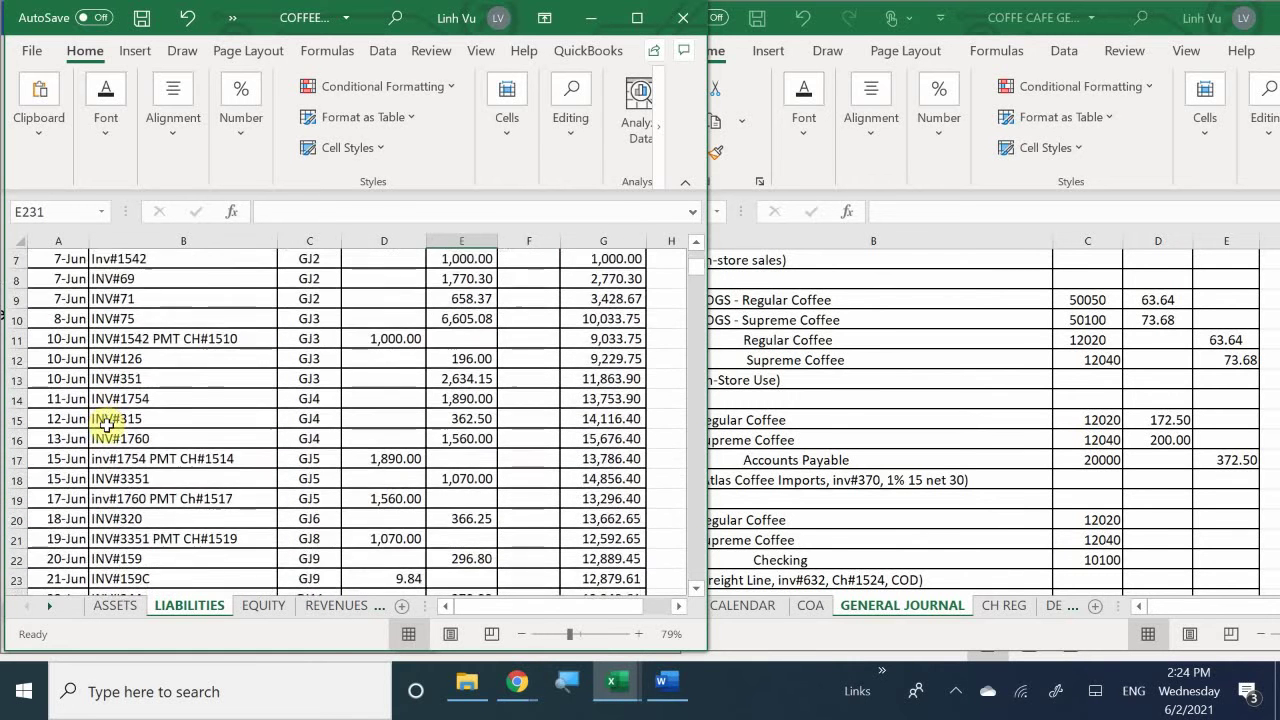
{"action": "scroll", "coordinate": [106, 424], "scroll_direction": "down", "scroll_amount": 4}
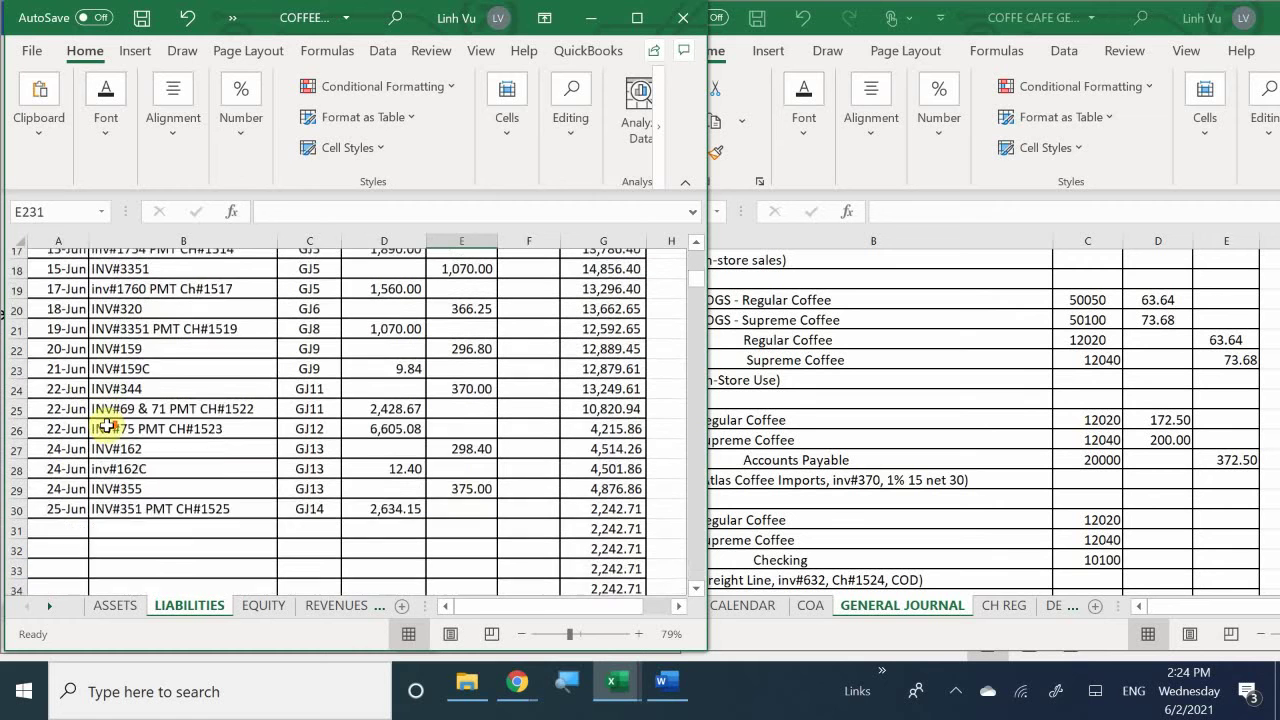
{"action": "scroll", "coordinate": [106, 424], "scroll_direction": "down", "scroll_amount": 1}
{"action": "left_click", "coordinate": [57, 496]}
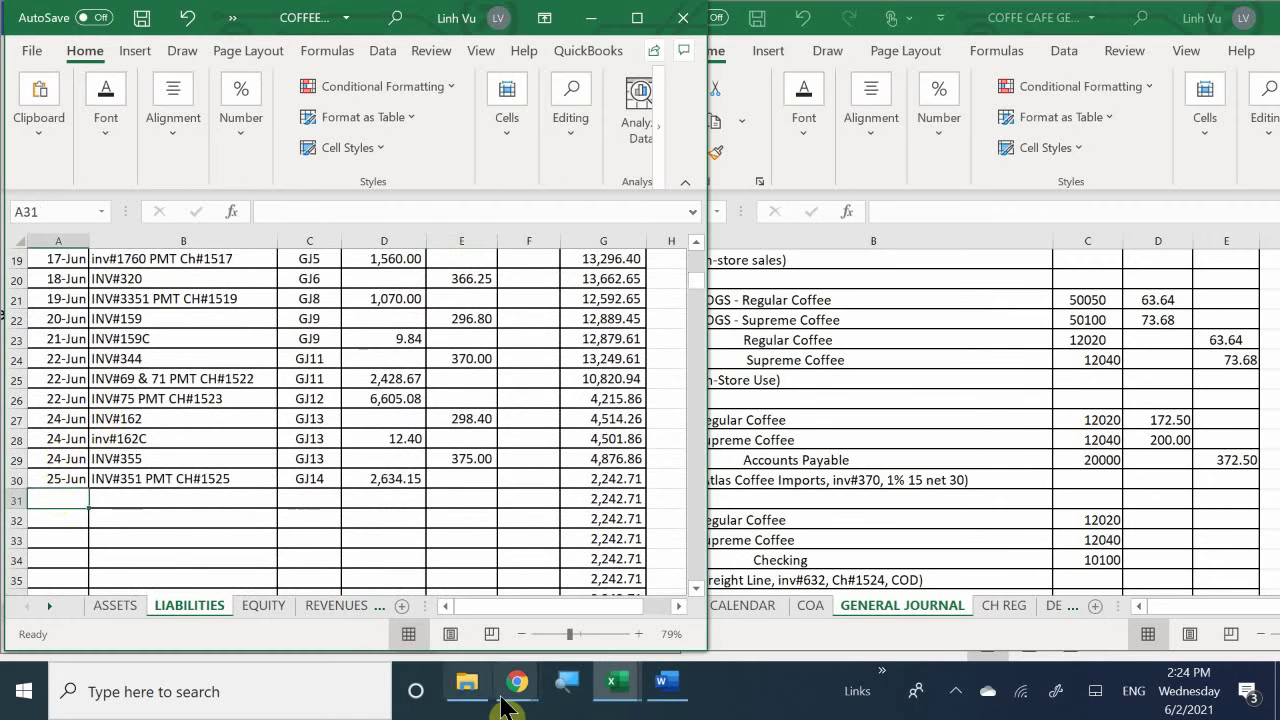
{"action": "type", "text": "6/26"}
{"action": "key", "text": "Return"}
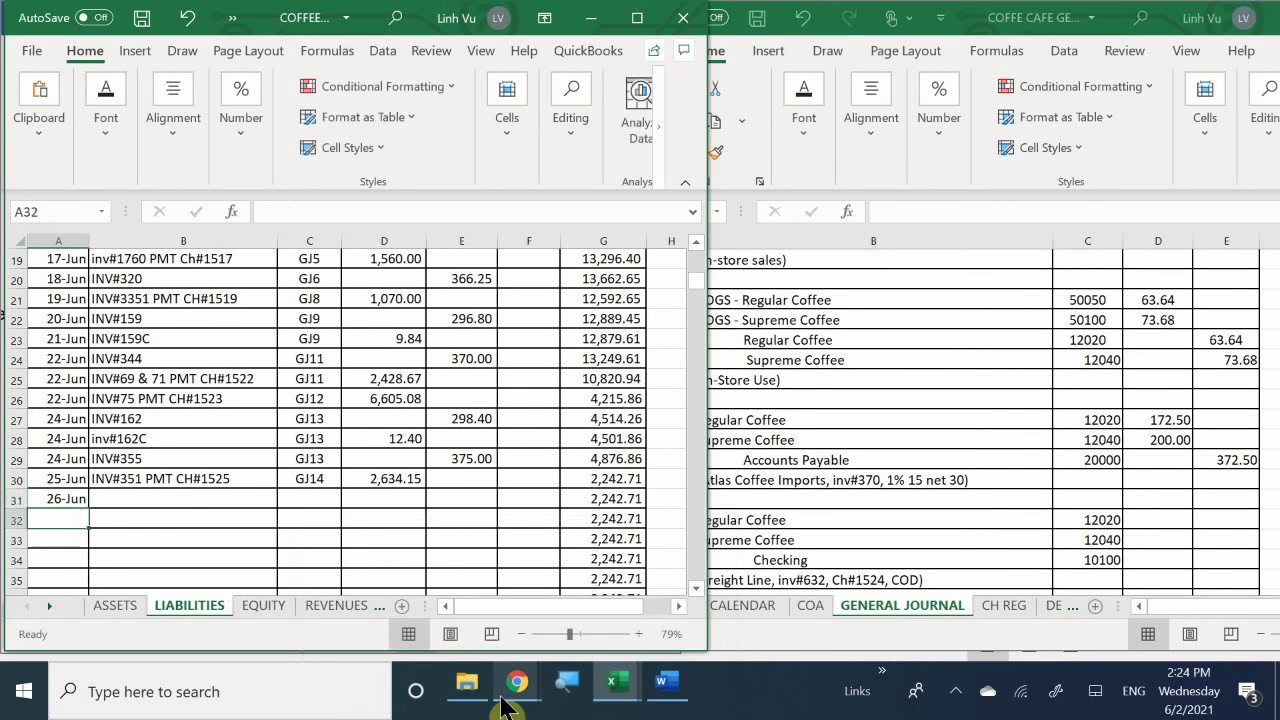
Enter INV#370 as the Accounts Payable item in B31.
{"action": "key", "text": "Right"}
{"action": "key", "text": "Up"}
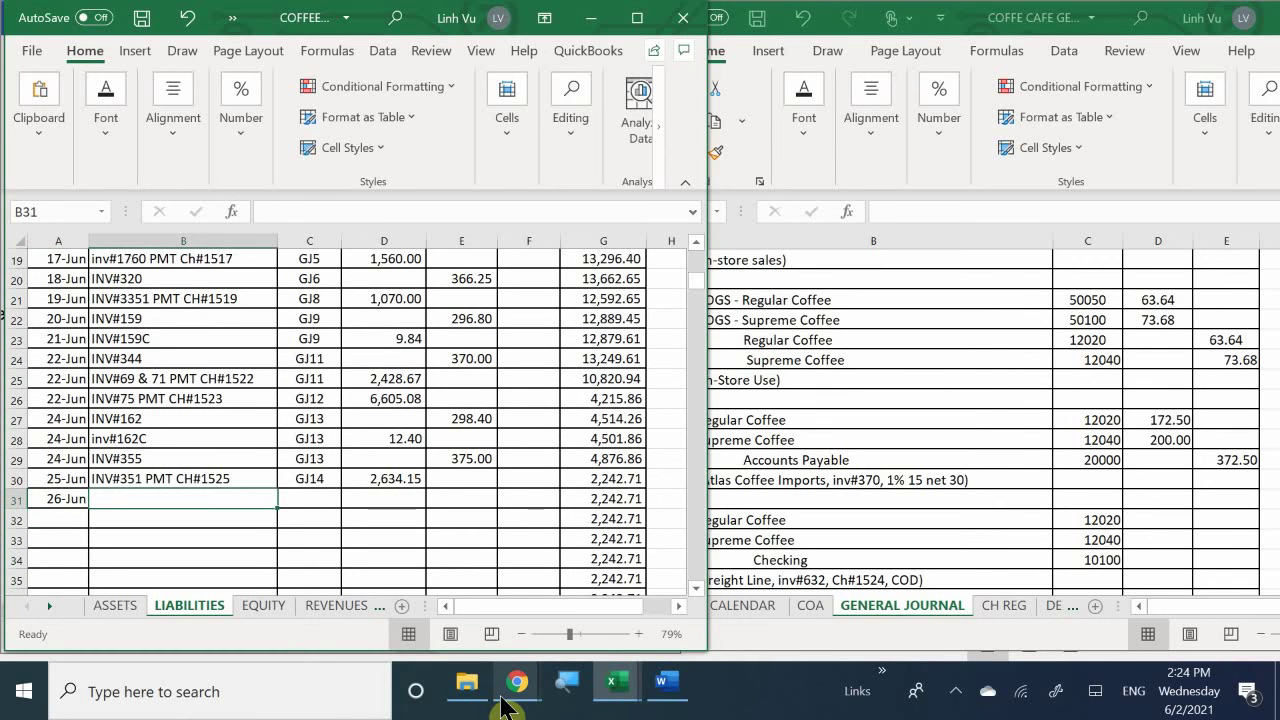
{"action": "type", "text": "INV"}
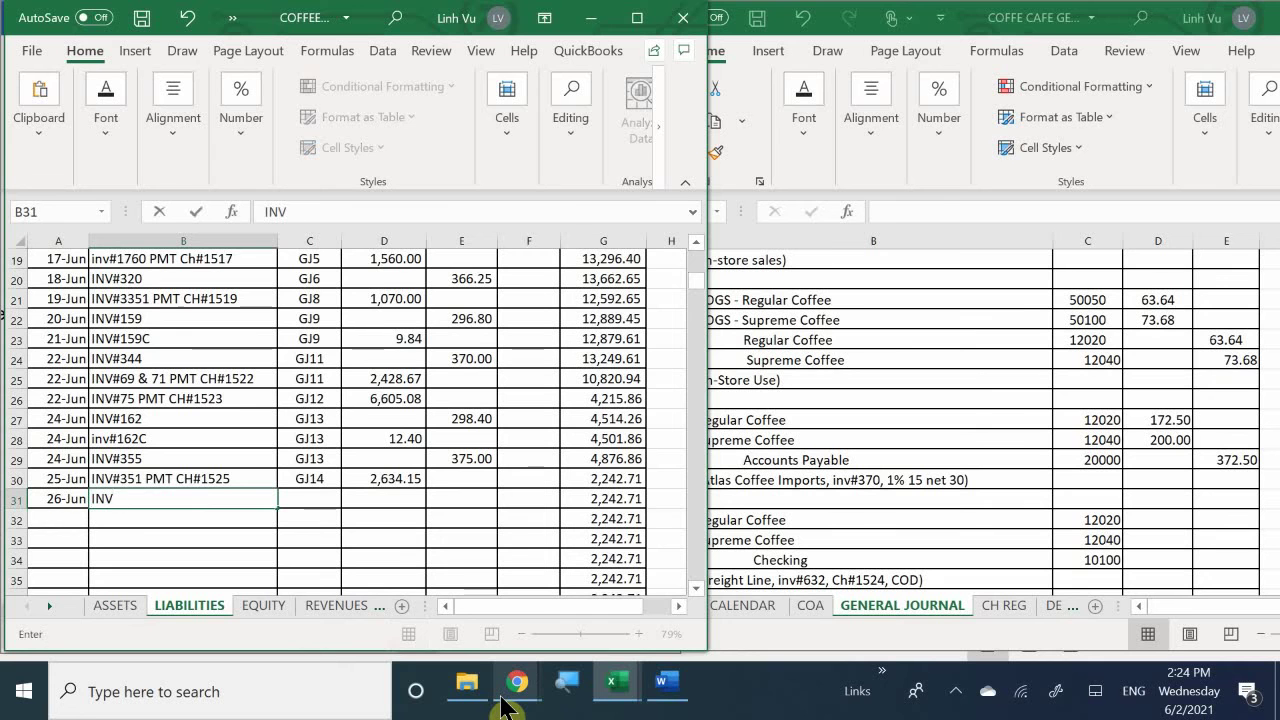
{"action": "type", "text": "#370"}
{"action": "key", "text": "Return"}
Enter GJ15 as the Accounts Payable post reference in C31.
{"action": "key", "text": "Up"}
{"action": "key", "text": "Right"}
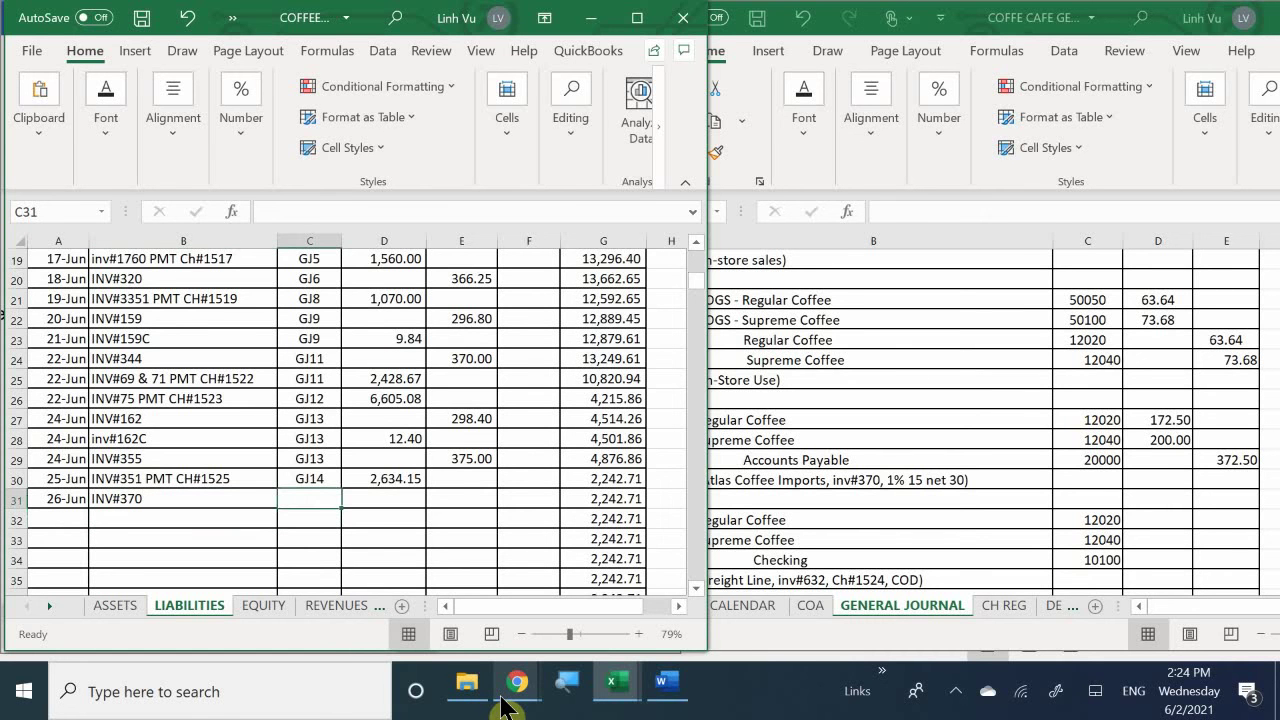
{"action": "type", "text": "GJ15"}
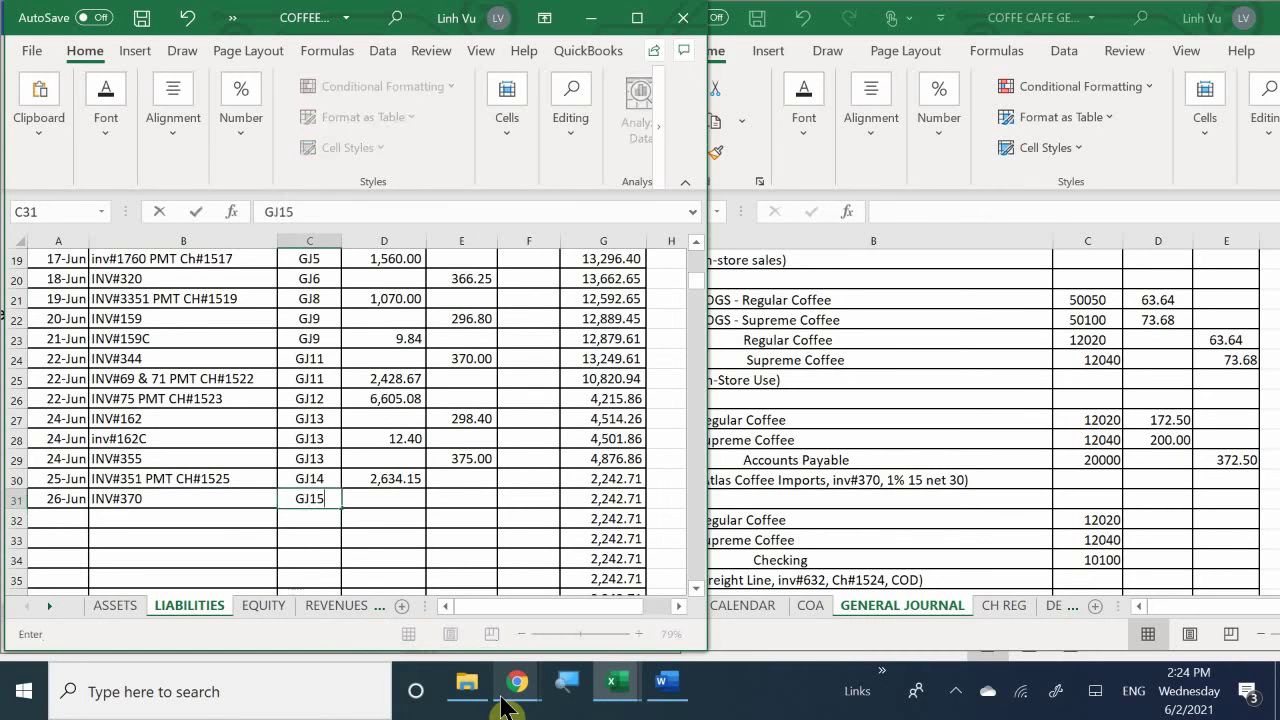
{"action": "key", "text": "Return"}
Enter 372.50 as the Accounts Payable credit for INV#370 in E31.
{"action": "key", "text": "Up"}
{"action": "key", "text": "Right"}
{"action": "key", "text": "Right"}
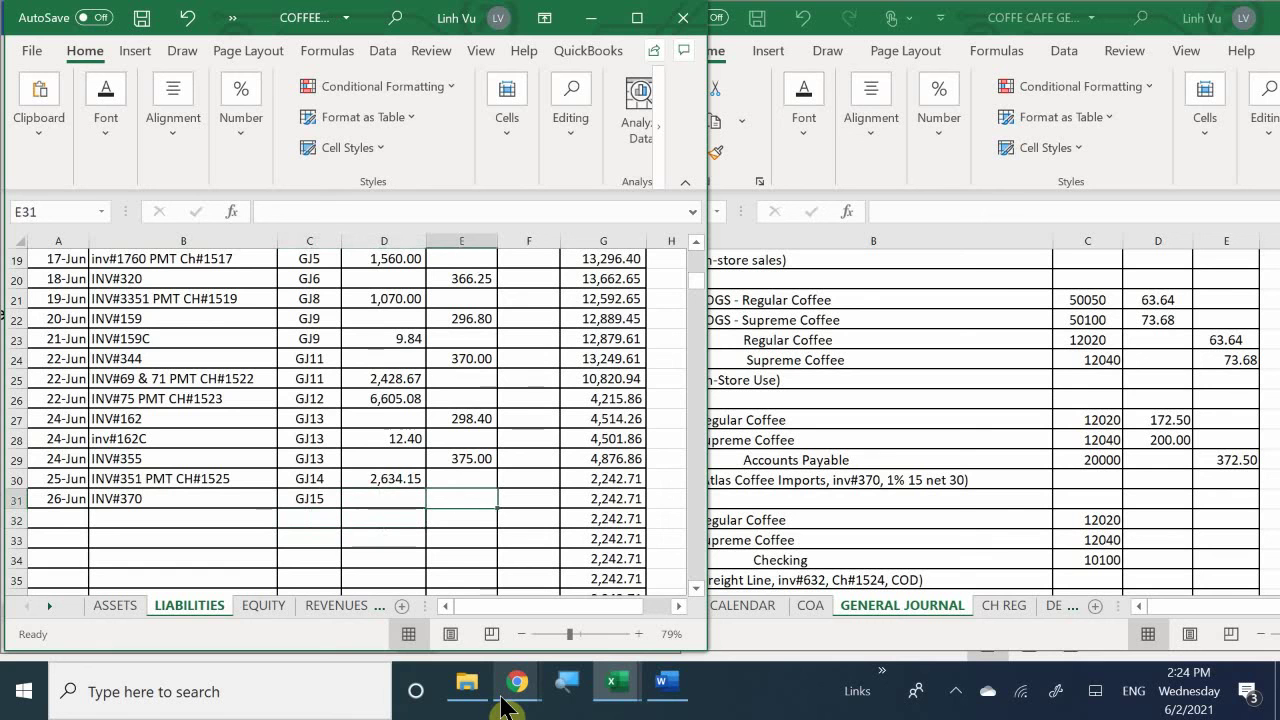
{"action": "type", "text": "372.50"}
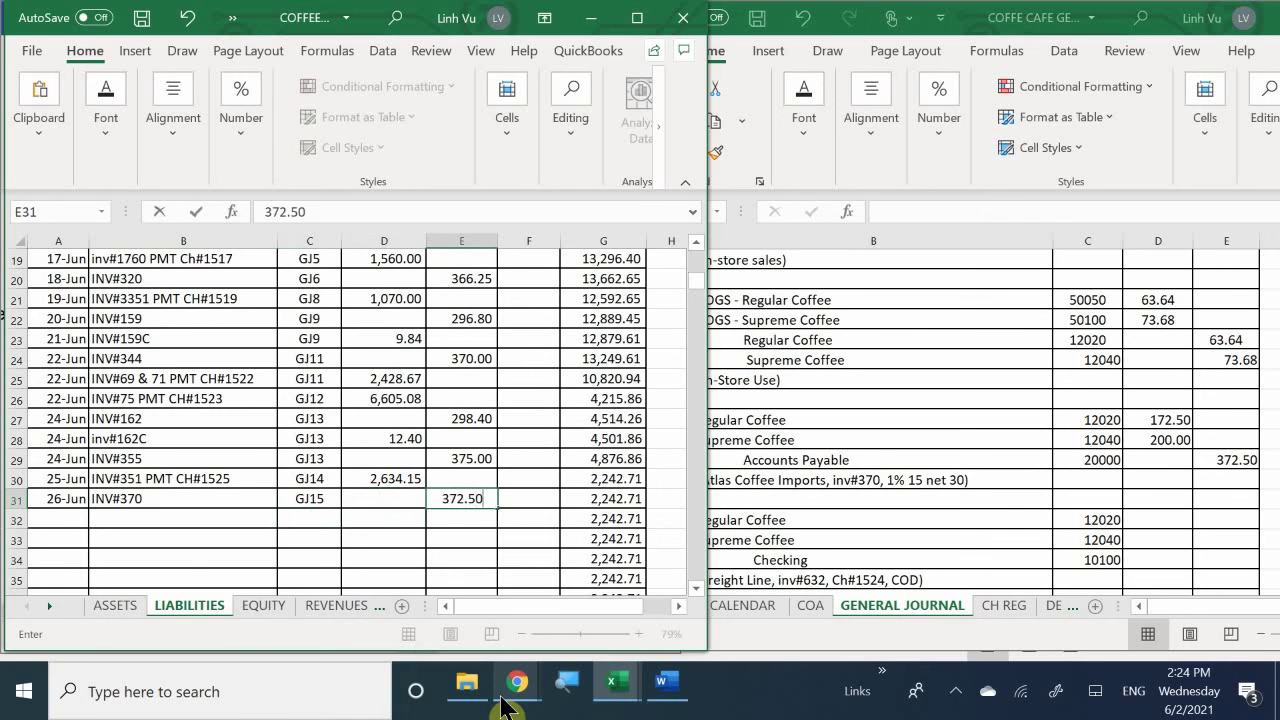
{"action": "key", "text": "Return"}
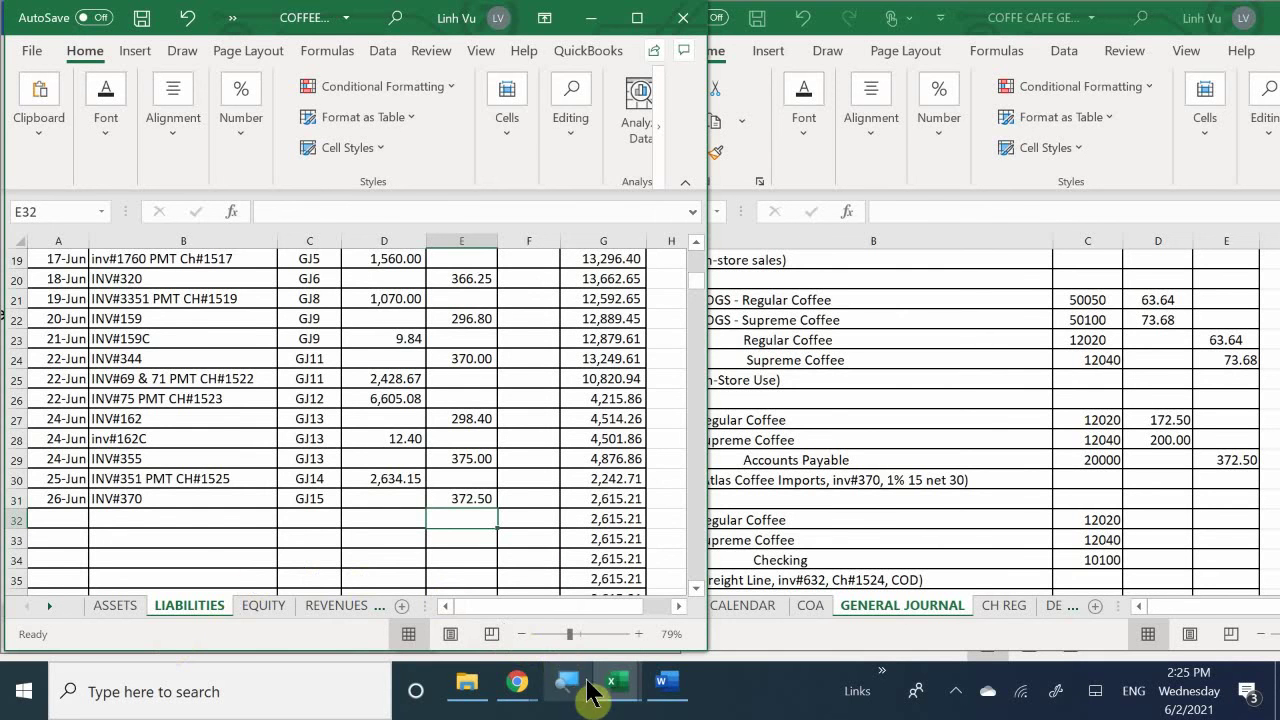
Switch to the subsidiary ledger's VENDORS sheet and enter the date 6/26 in A29 of the Atlas Coffee Importers account.
{"action": "mouse_move", "coordinate": [614, 690]}
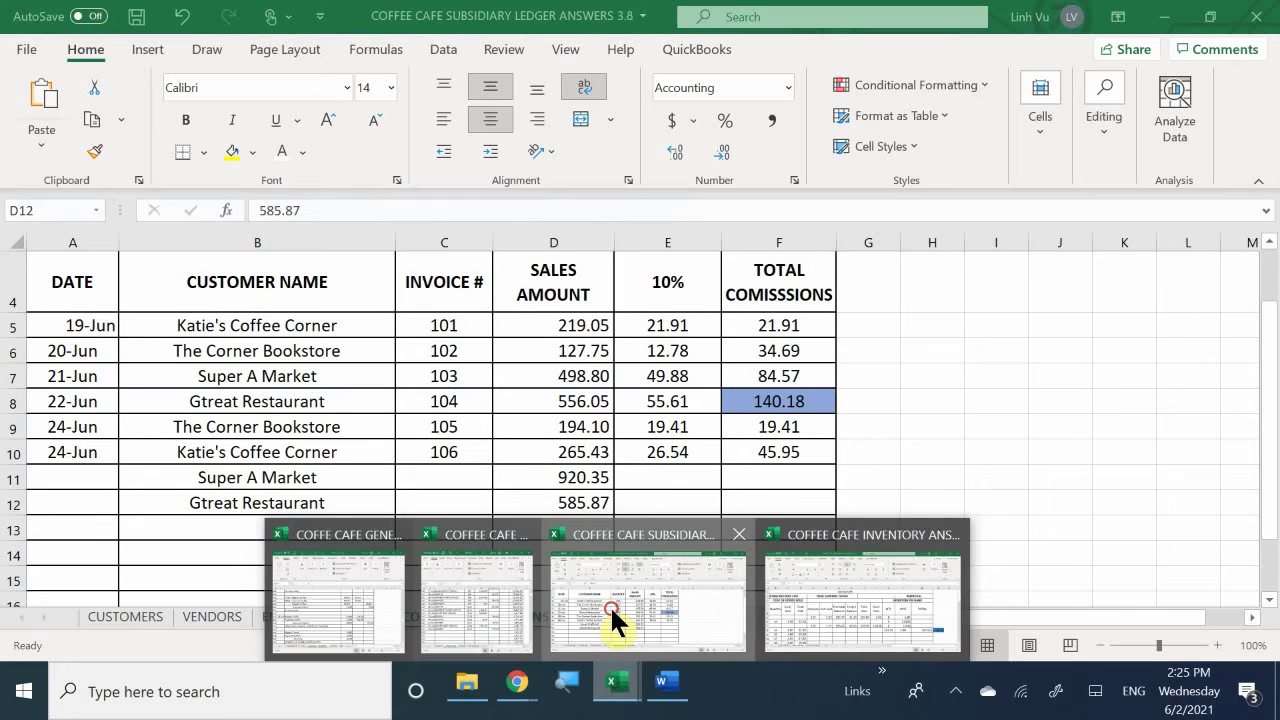
{"action": "left_click", "coordinate": [610, 605]}
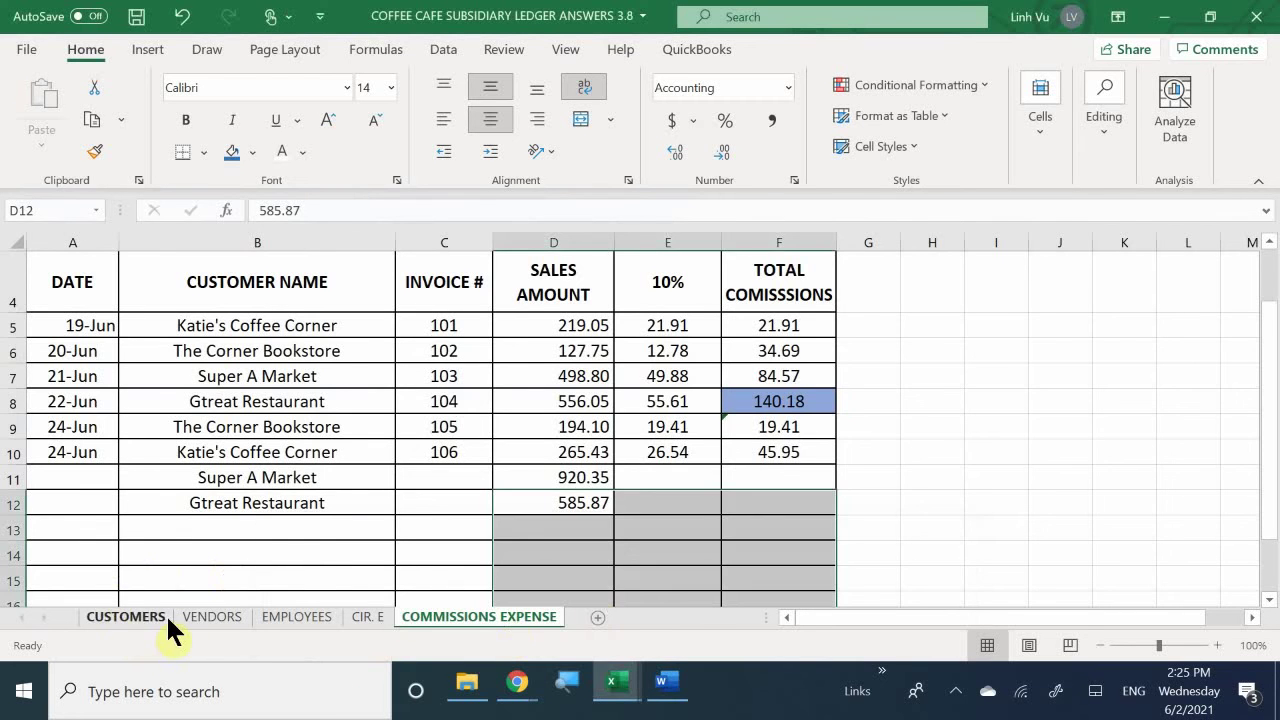
{"action": "left_click", "coordinate": [205, 616]}
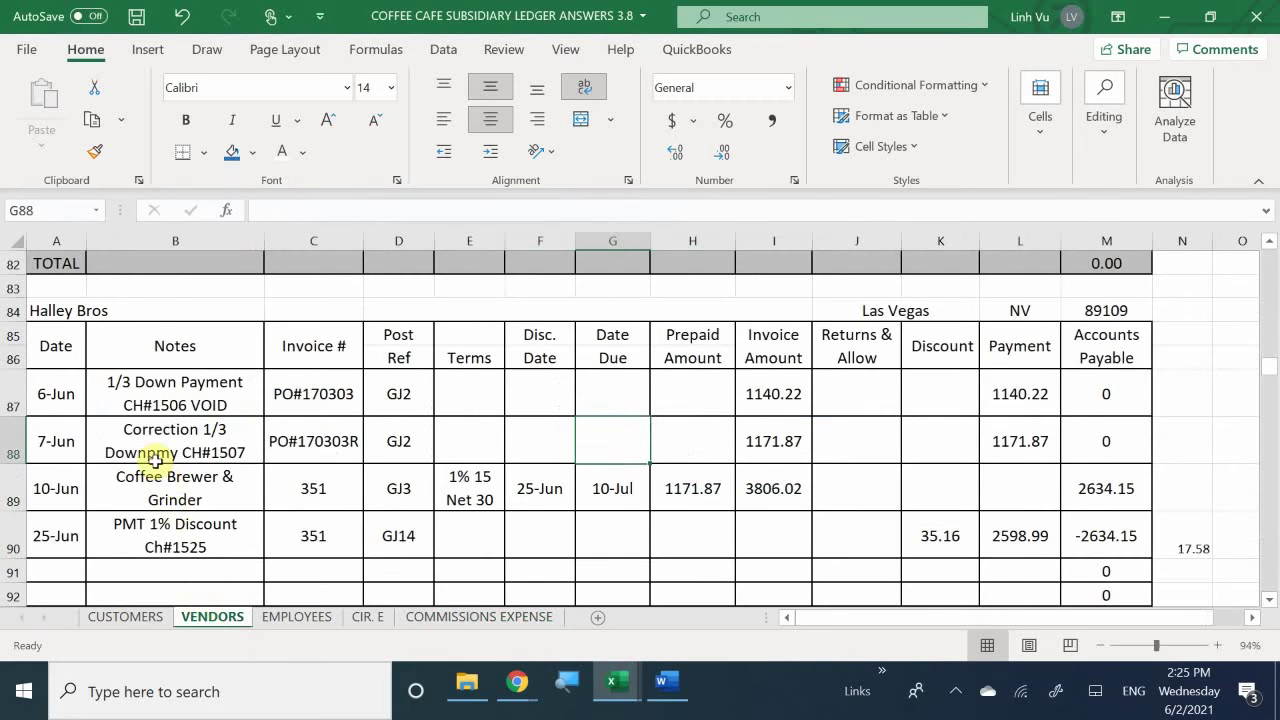
{"action": "scroll", "coordinate": [155, 460], "scroll_direction": "up", "scroll_amount": 20}
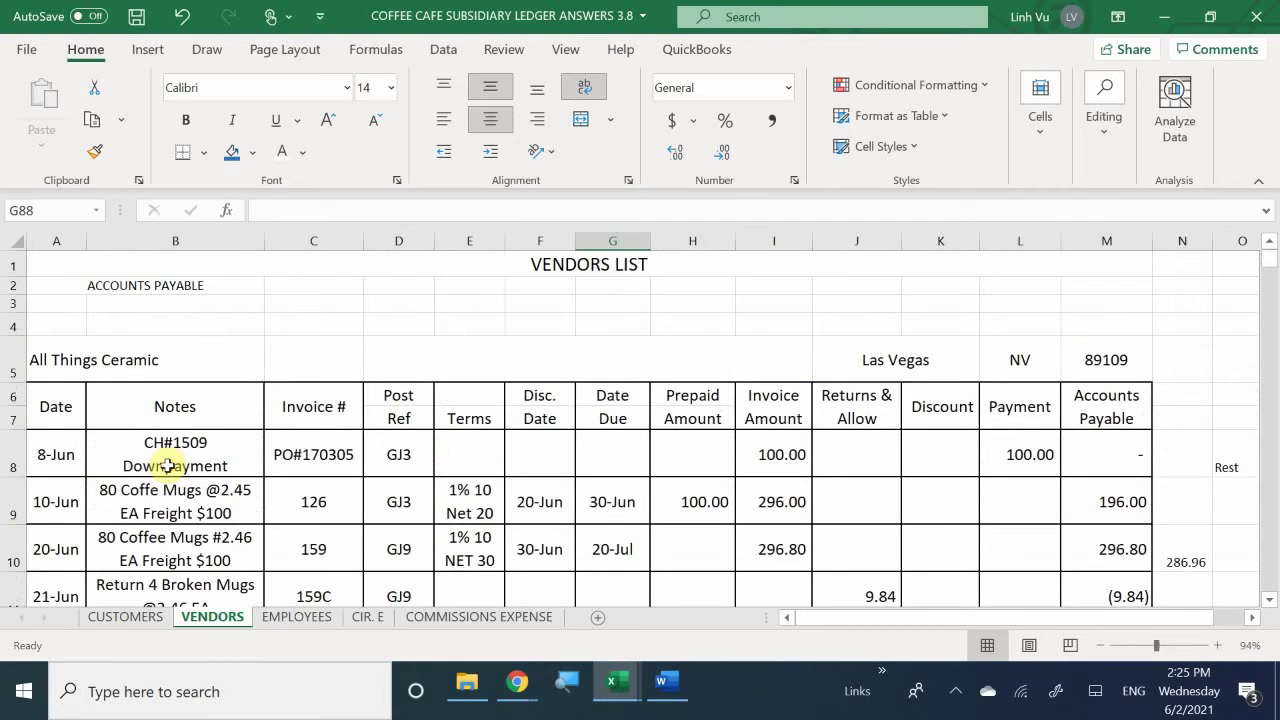
{"action": "scroll", "coordinate": [168, 465], "scroll_direction": "down", "scroll_amount": 7}
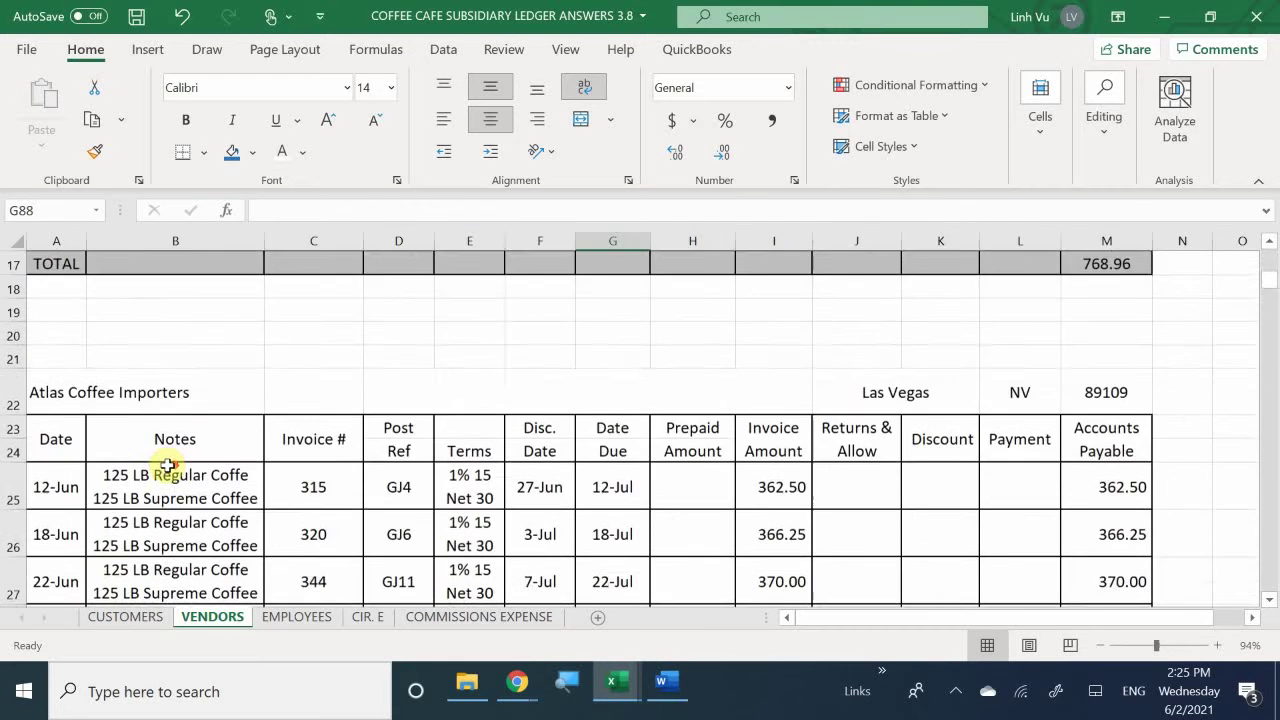
{"action": "scroll", "coordinate": [166, 460], "scroll_direction": "down", "scroll_amount": 1}
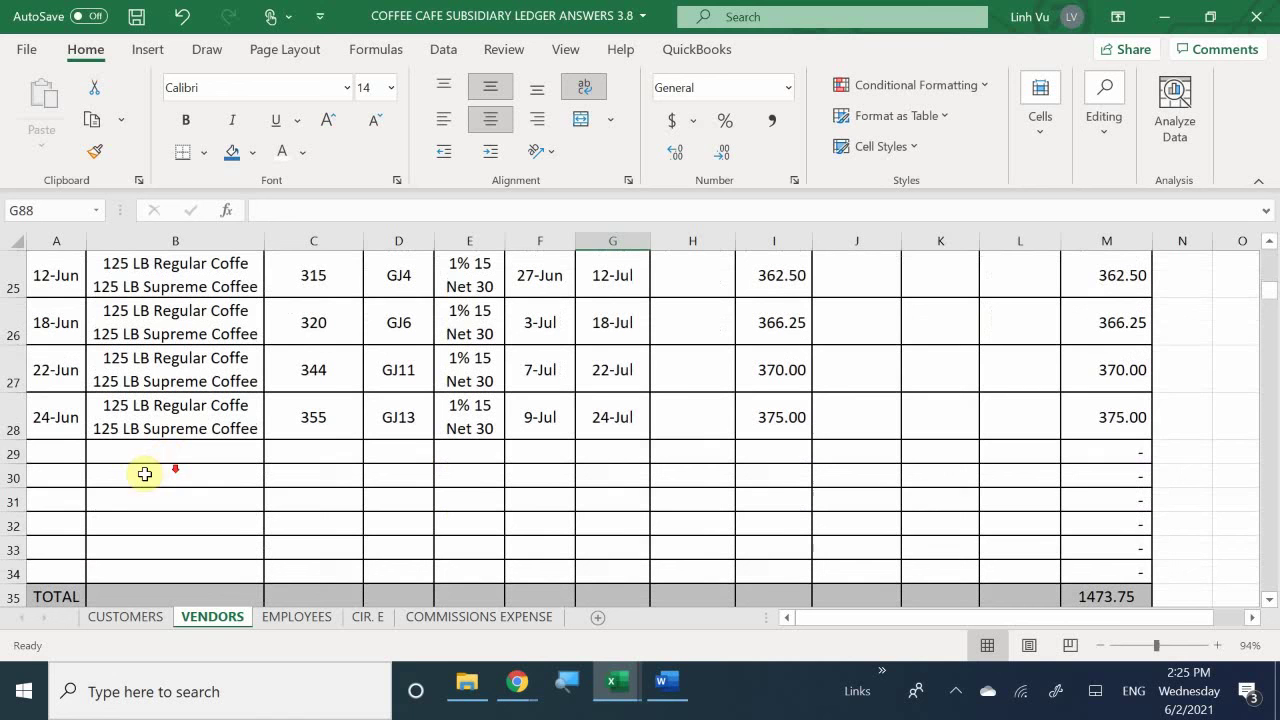
{"action": "left_click", "coordinate": [61, 452]}
{"action": "type", "text": "6/"}
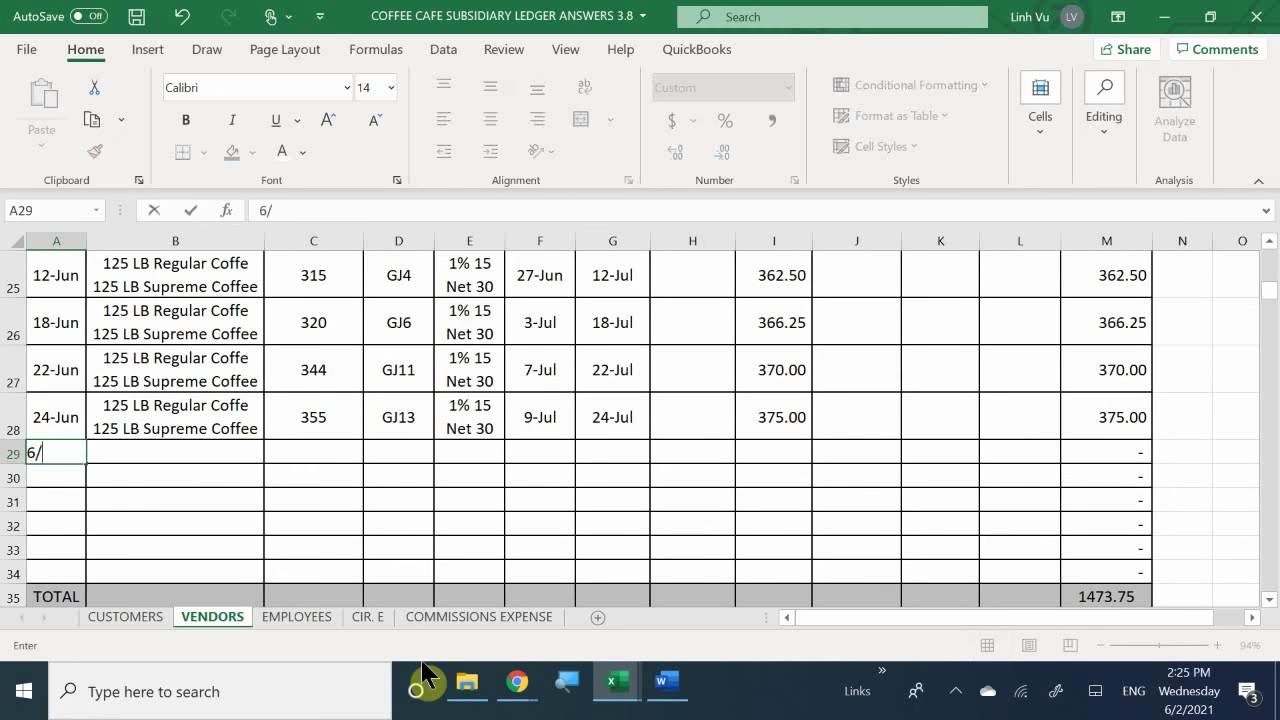
{"action": "type", "text": "26"}
{"action": "key", "text": "Return"}
Fill the notes in B29 by referencing the note in B28, and fit row 29's height to the text.
{"action": "key", "text": "Right"}
{"action": "key", "text": "Up"}
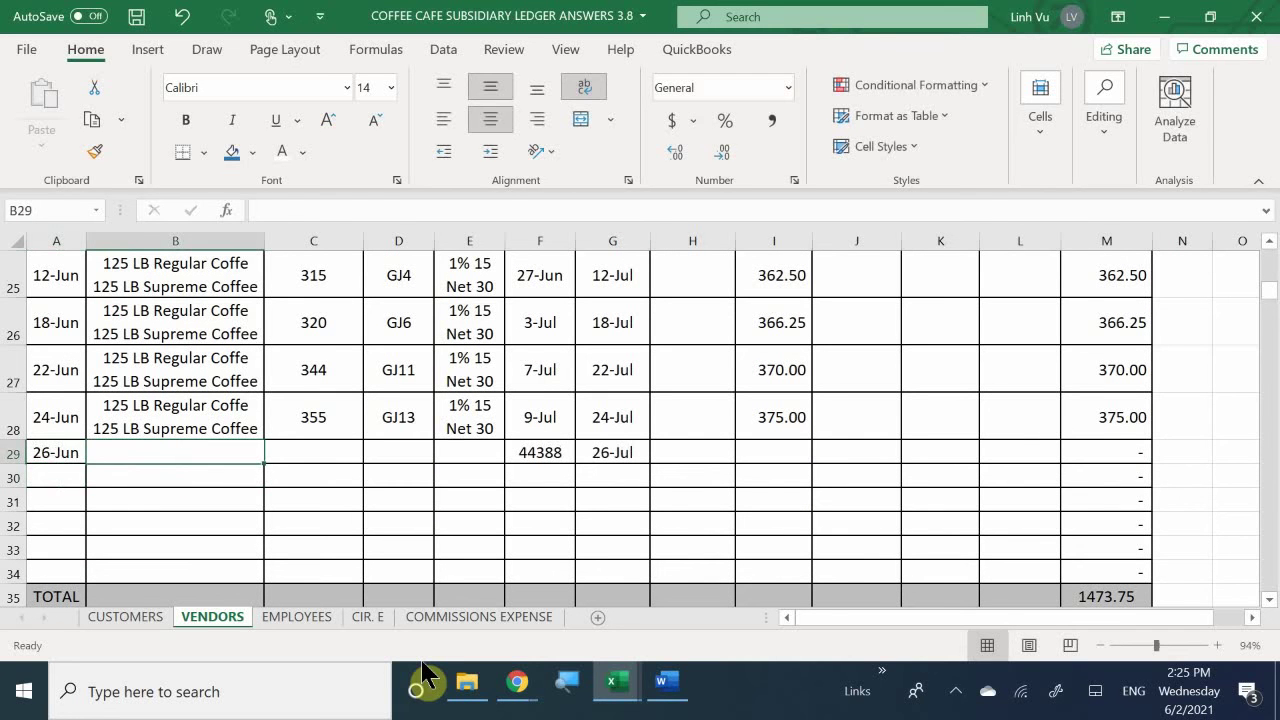
{"action": "type", "text": "="}
{"action": "key", "text": "Up"}
{"action": "key", "text": "Return"}
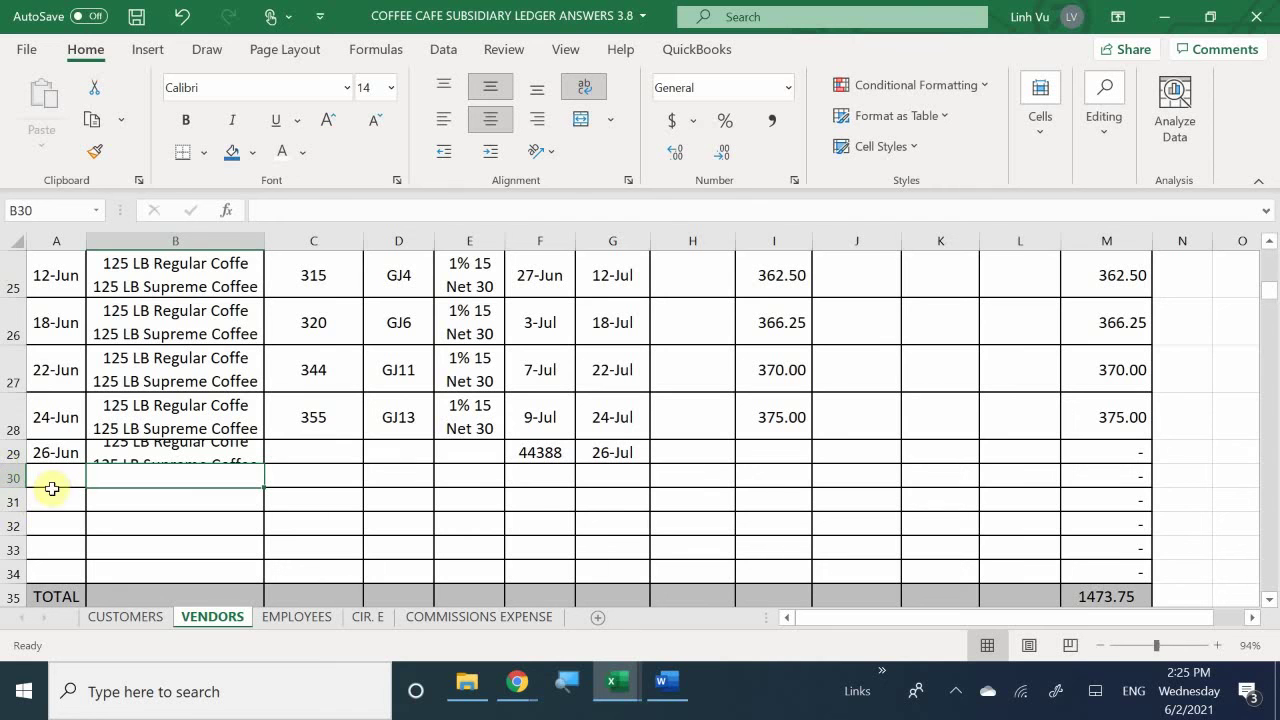
{"action": "double_click", "coordinate": [22, 464]}
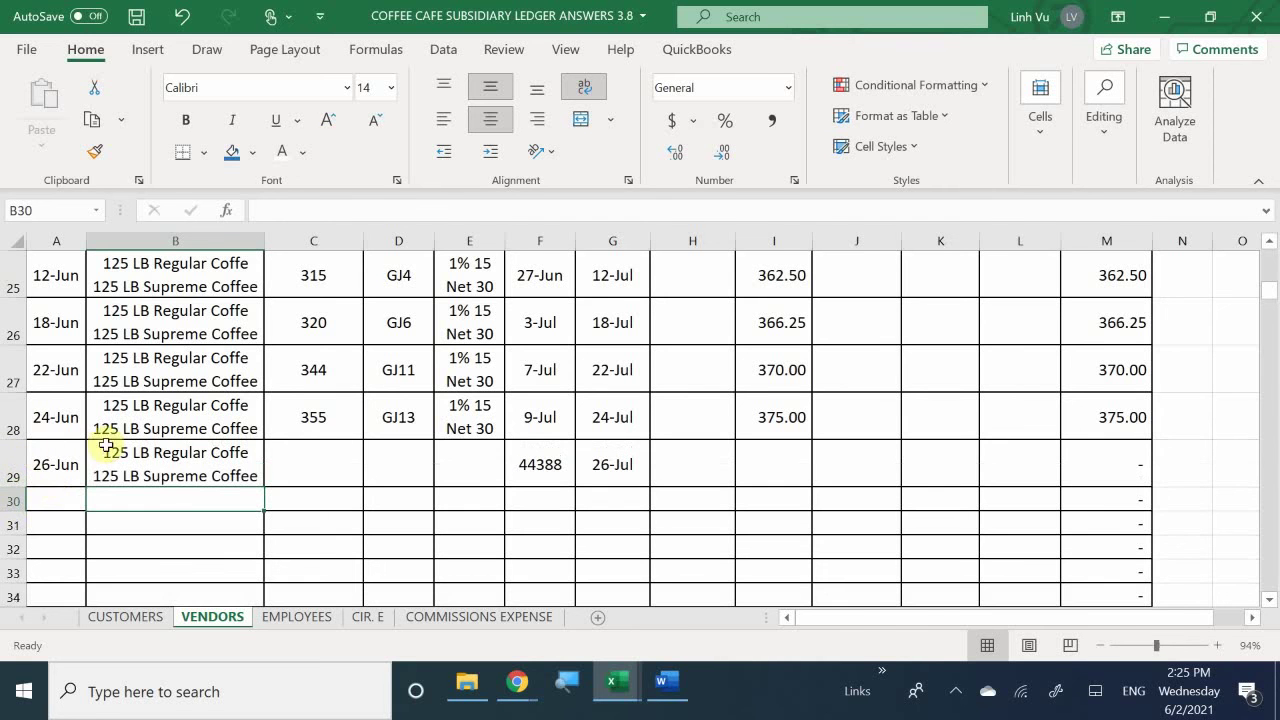
Enter 370 as the invoice number in C29 of the Atlas Coffee Importers account.
{"action": "left_click", "coordinate": [333, 462]}
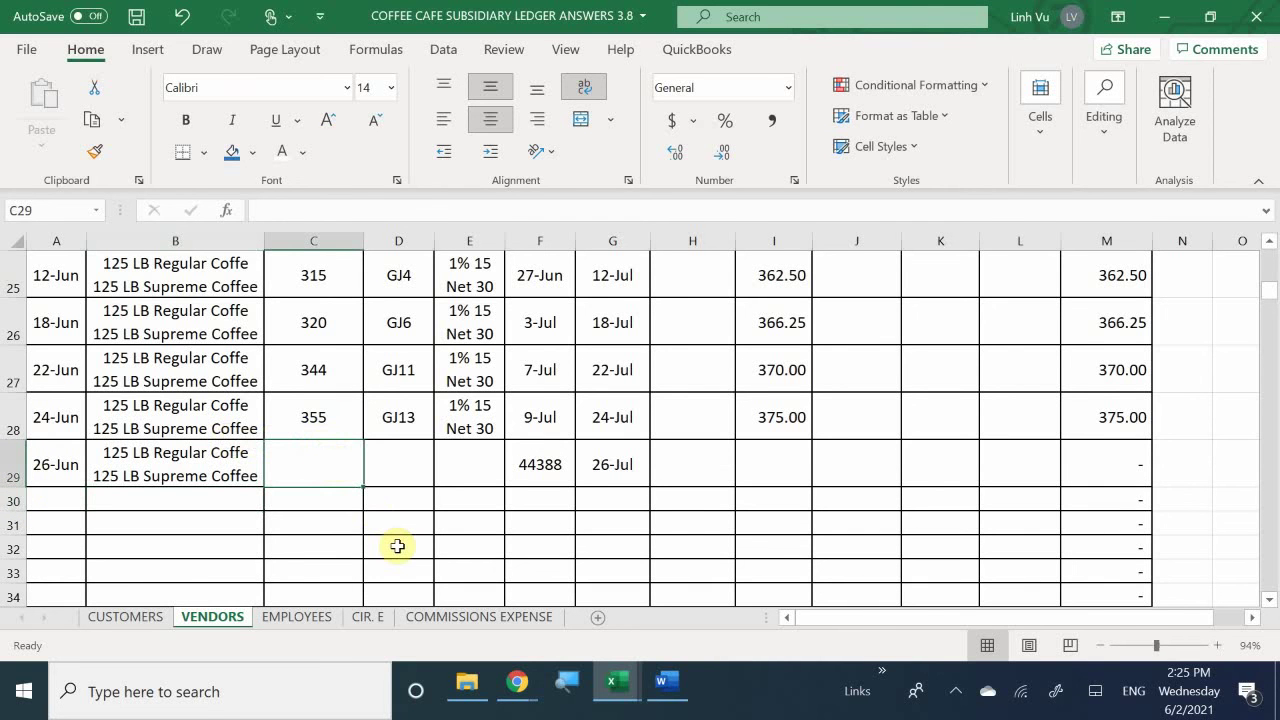
{"action": "type", "text": "370"}
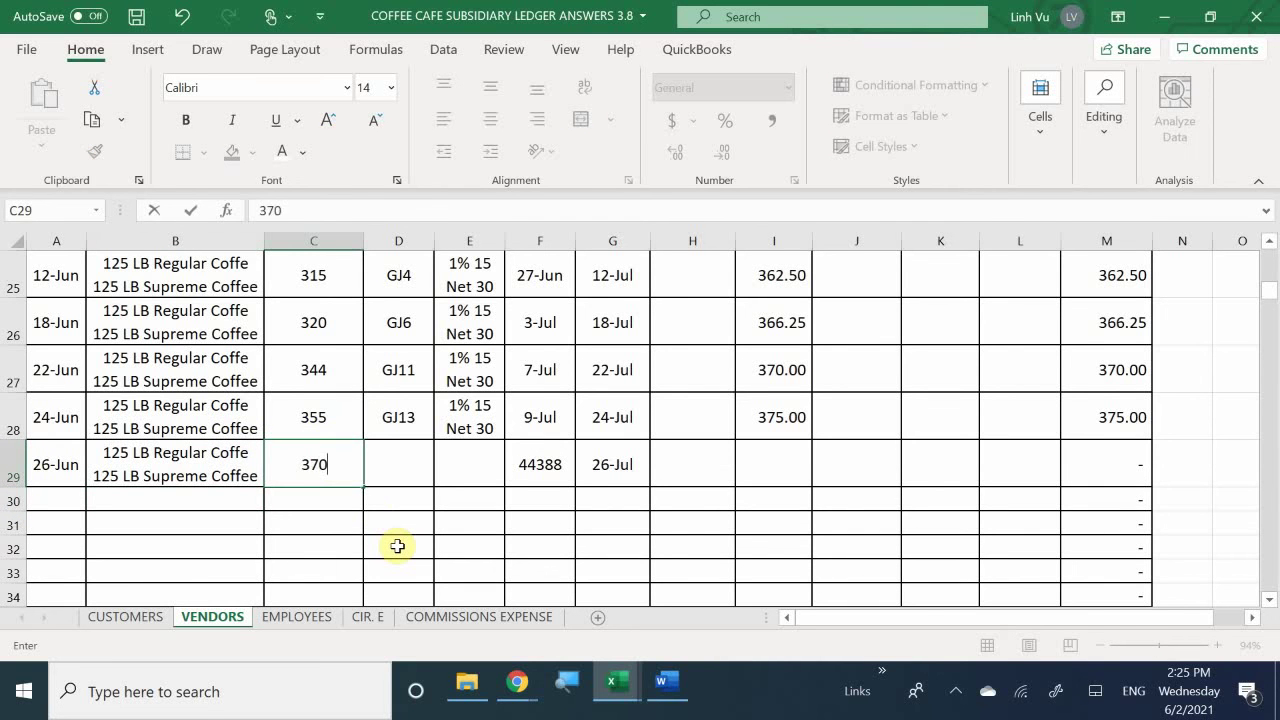
{"action": "key", "text": "Return"}
Enter GJ15 as the post reference for invoice 370 in D29.
{"action": "key", "text": "Right"}
{"action": "key", "text": "Up"}
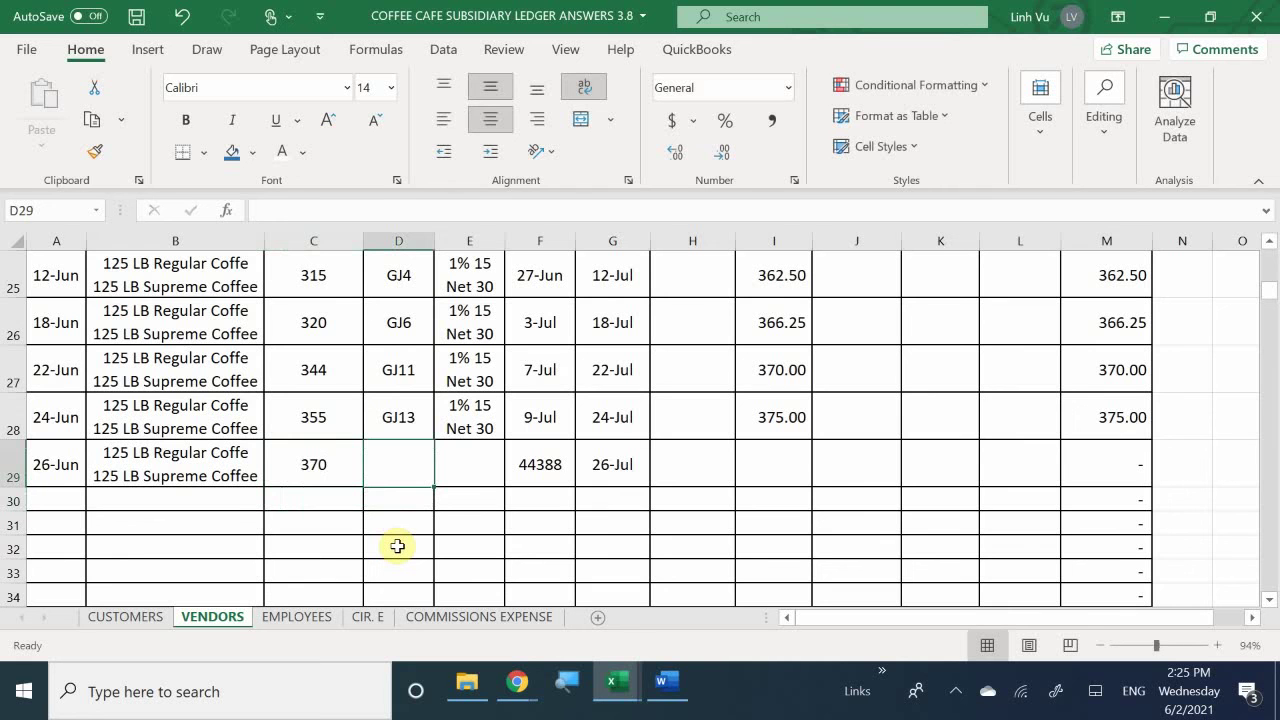
{"action": "scroll", "coordinate": [177, 543], "scroll_direction": "up", "scroll_amount": 2}
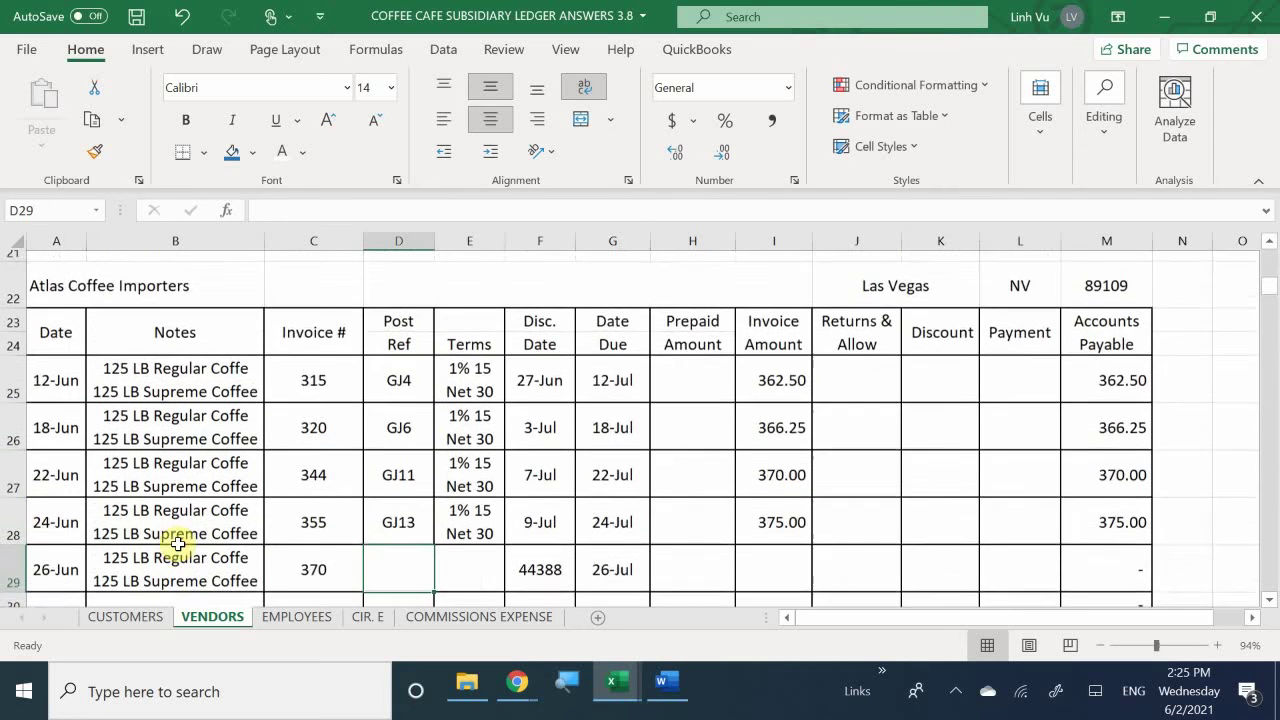
{"action": "scroll", "coordinate": [177, 543], "scroll_direction": "up", "scroll_amount": 1}
{"action": "scroll", "coordinate": [177, 543], "scroll_direction": "down", "scroll_amount": 2}
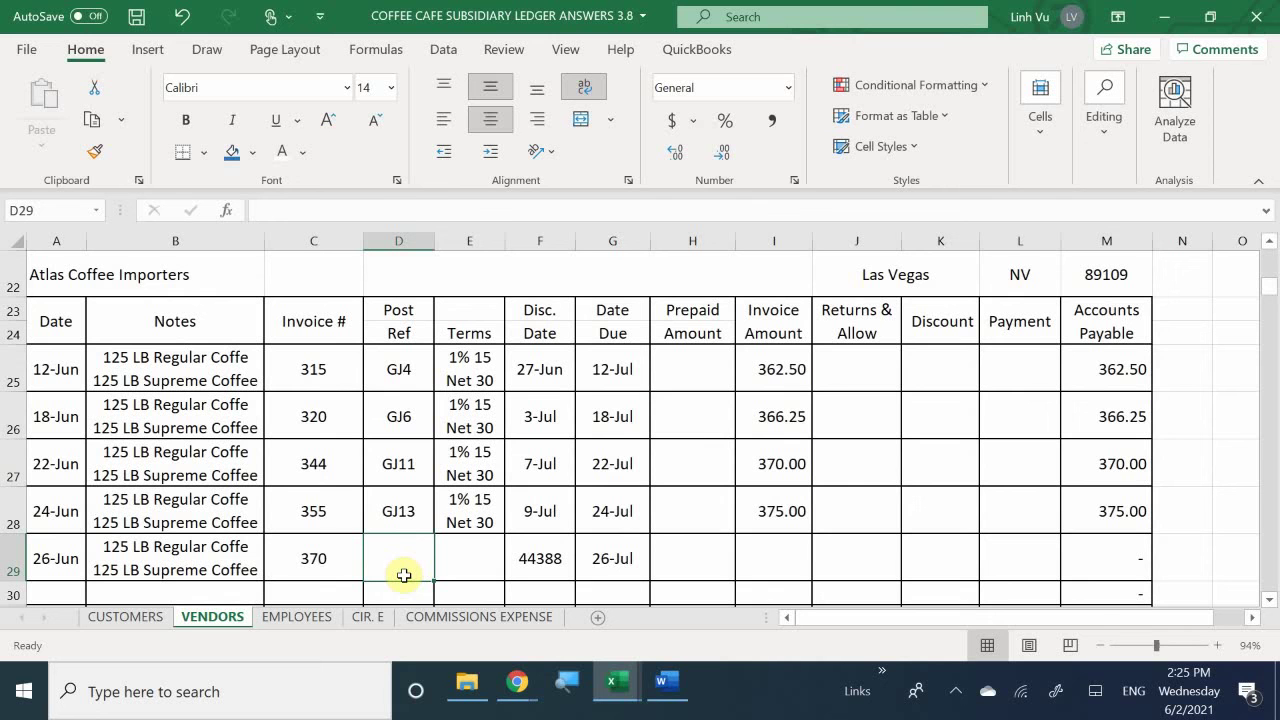
{"action": "type", "text": "GJ"}
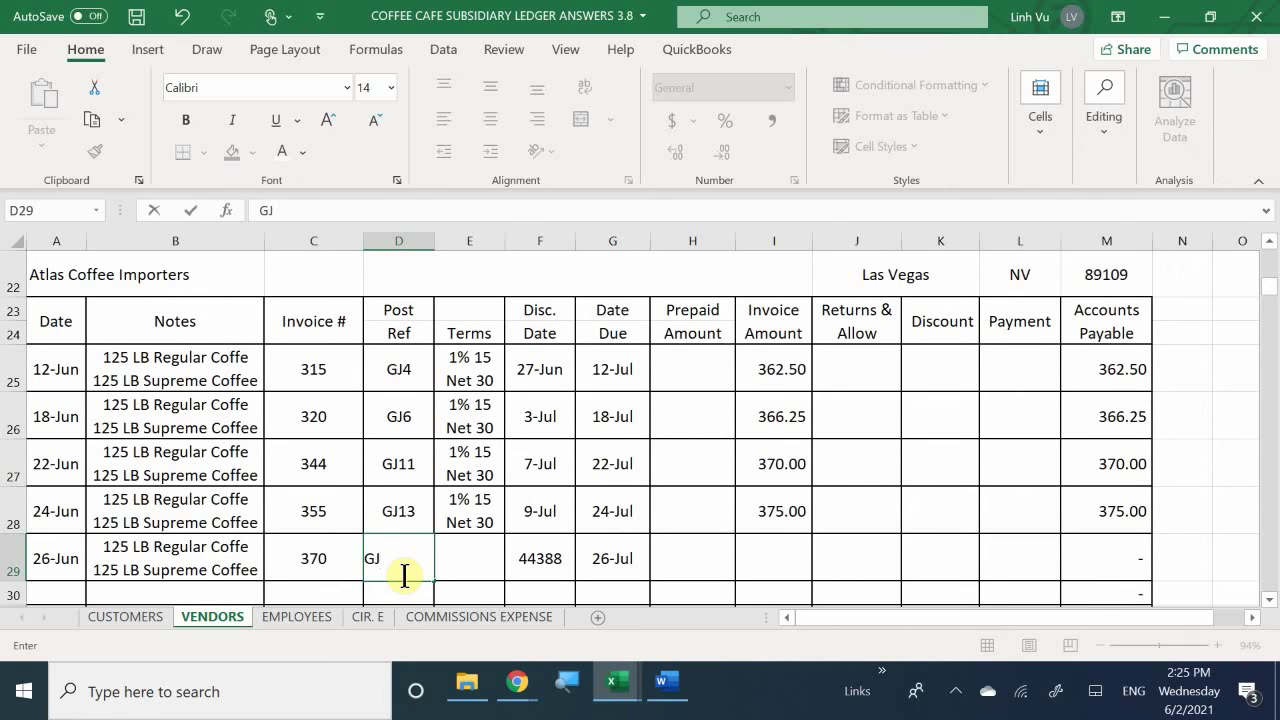
{"action": "type", "text": "15"}
{"action": "key", "text": "Tab"}
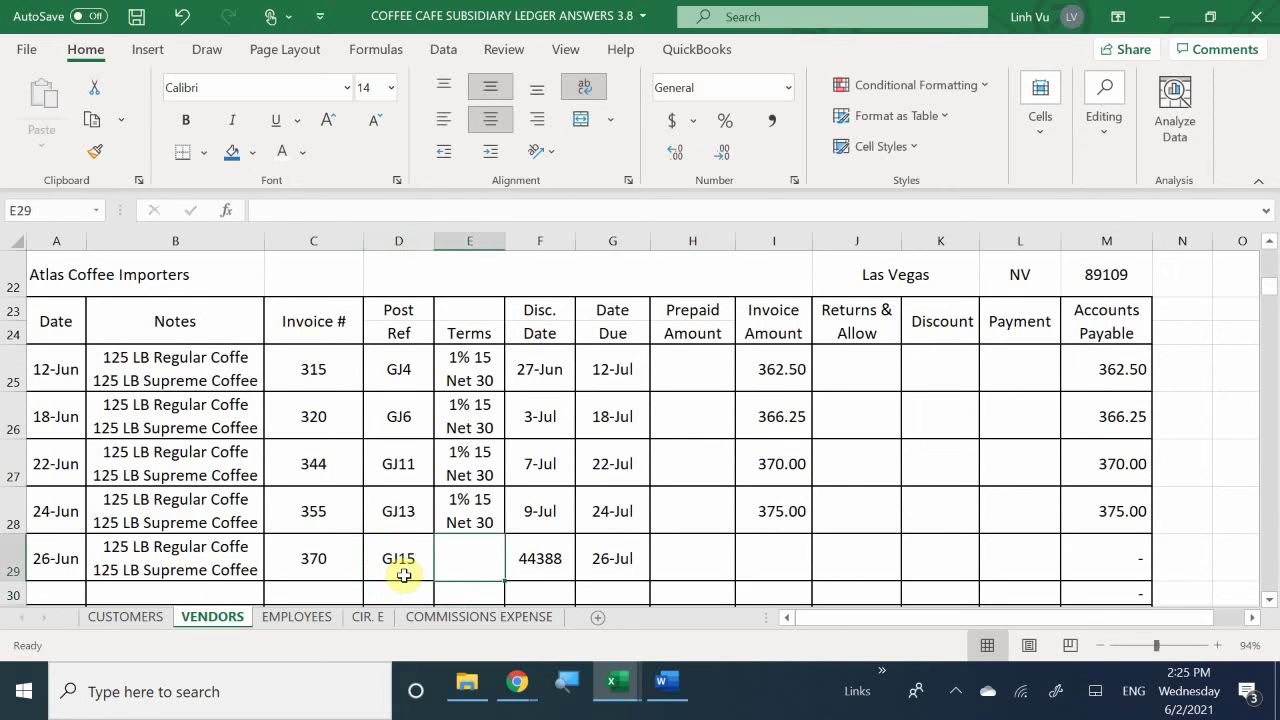
Fill the terms for invoice 370 in E29 by referencing the 1% 15 Net 30 terms in E28.
{"action": "type", "text": "="}
{"action": "key", "text": "Up"}
{"action": "key", "text": "Return"}
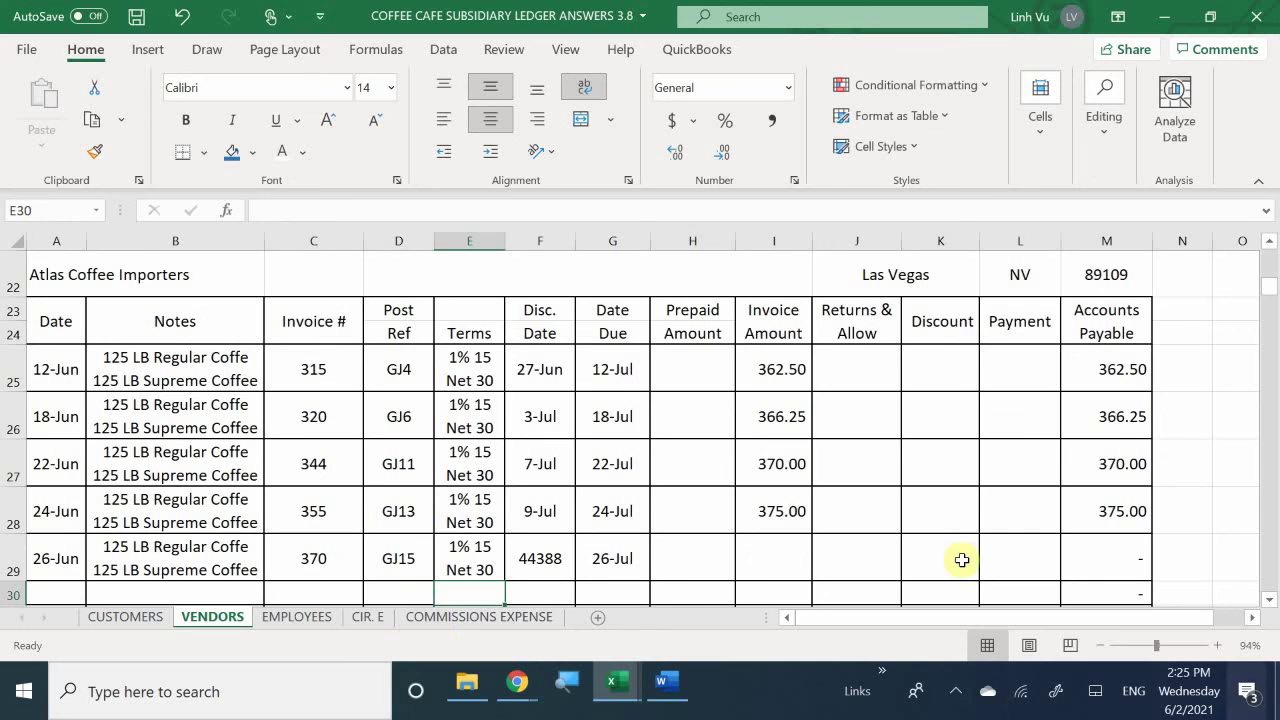
Calculate the discount date for invoice 370 in F29 with the formula =A29+15.
{"action": "left_click", "coordinate": [553, 555]}
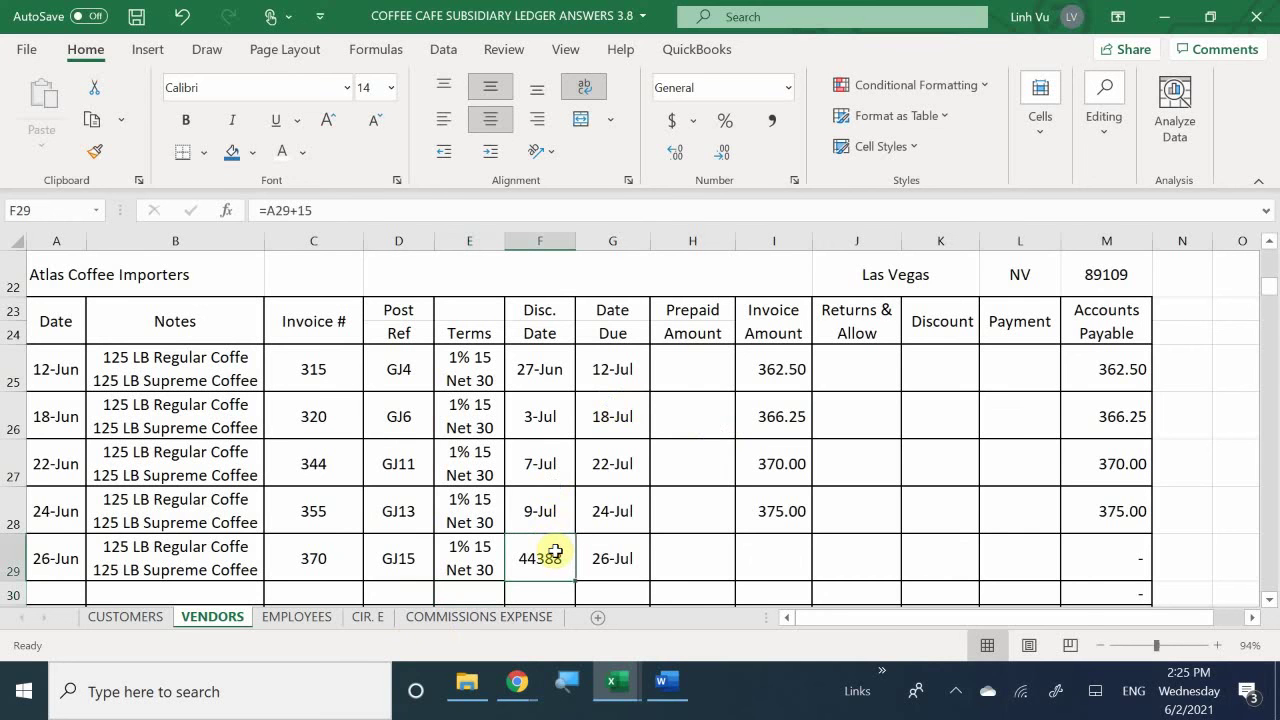
{"action": "type", "text": "="}
{"action": "key", "text": "Left"}
{"action": "key", "text": "Left"}
{"action": "key", "text": "Left"}
{"action": "key", "text": "Left"}
{"action": "key", "text": "Left"}
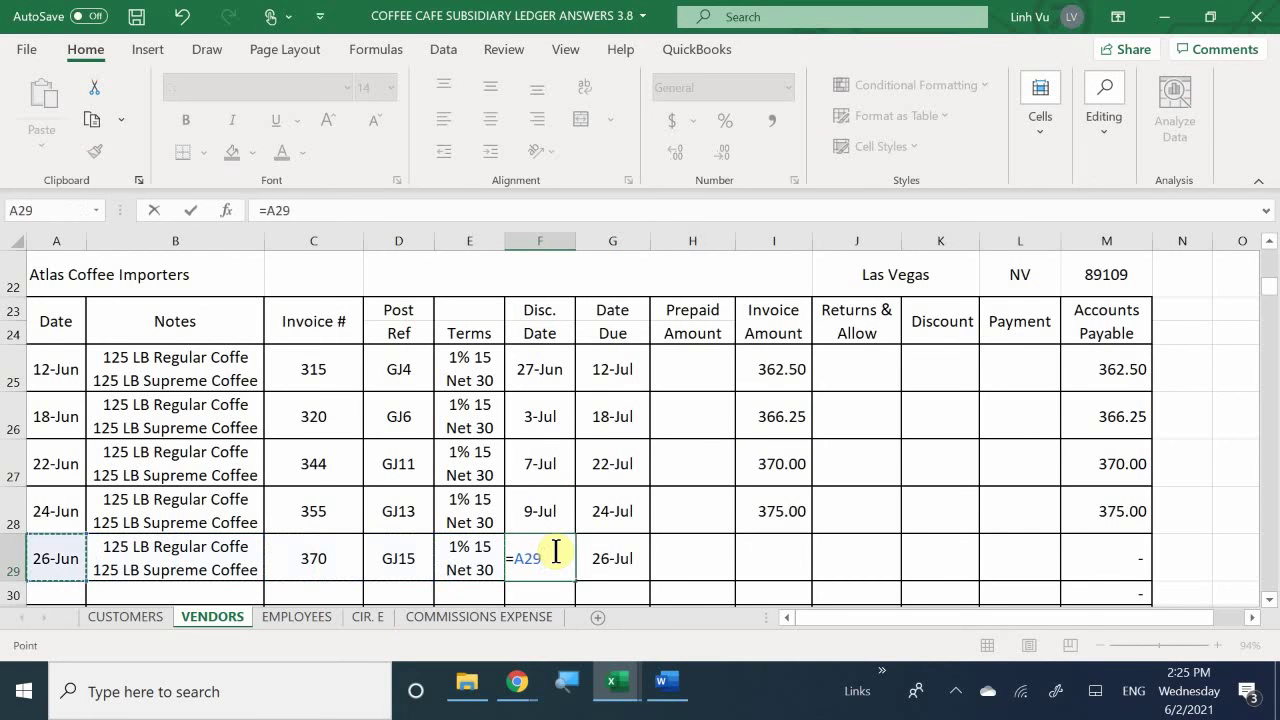
{"action": "type", "text": "+15"}
{"action": "key", "text": "Return"}
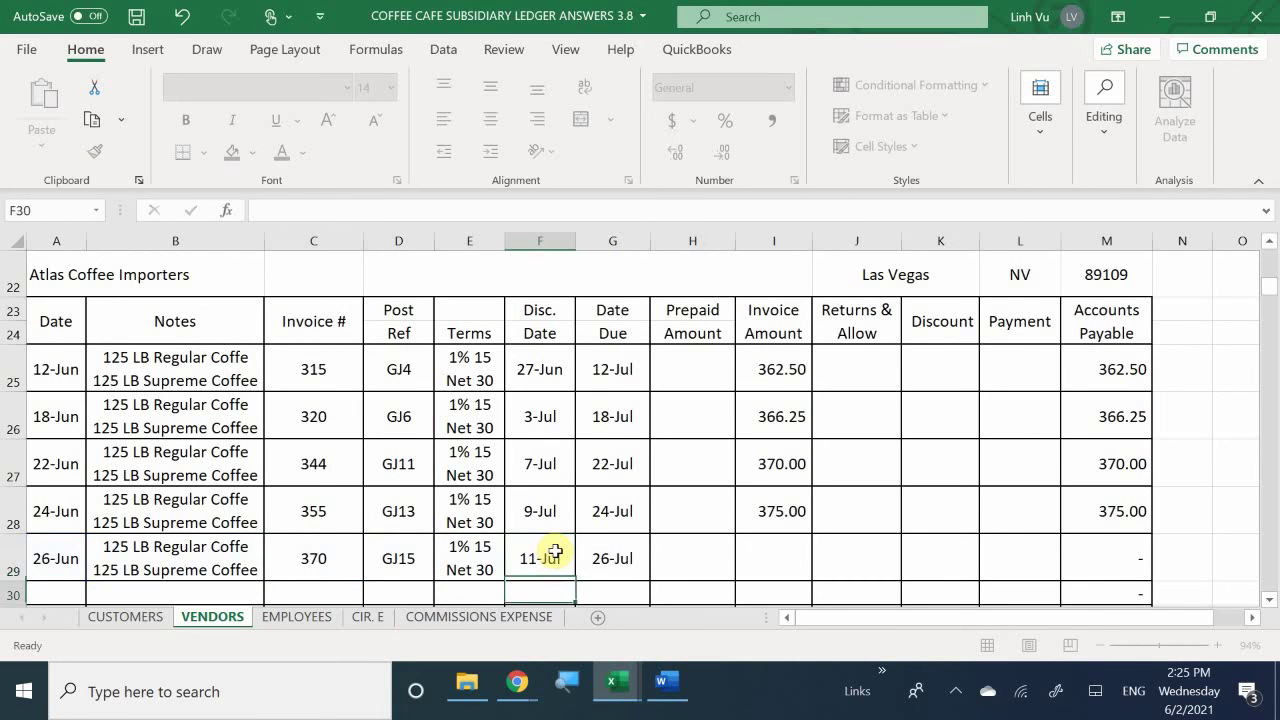
Calculate the due date for invoice 370 in G29 with the formula =A29+30.
{"action": "key", "text": "Right"}
{"action": "key", "text": "Up"}
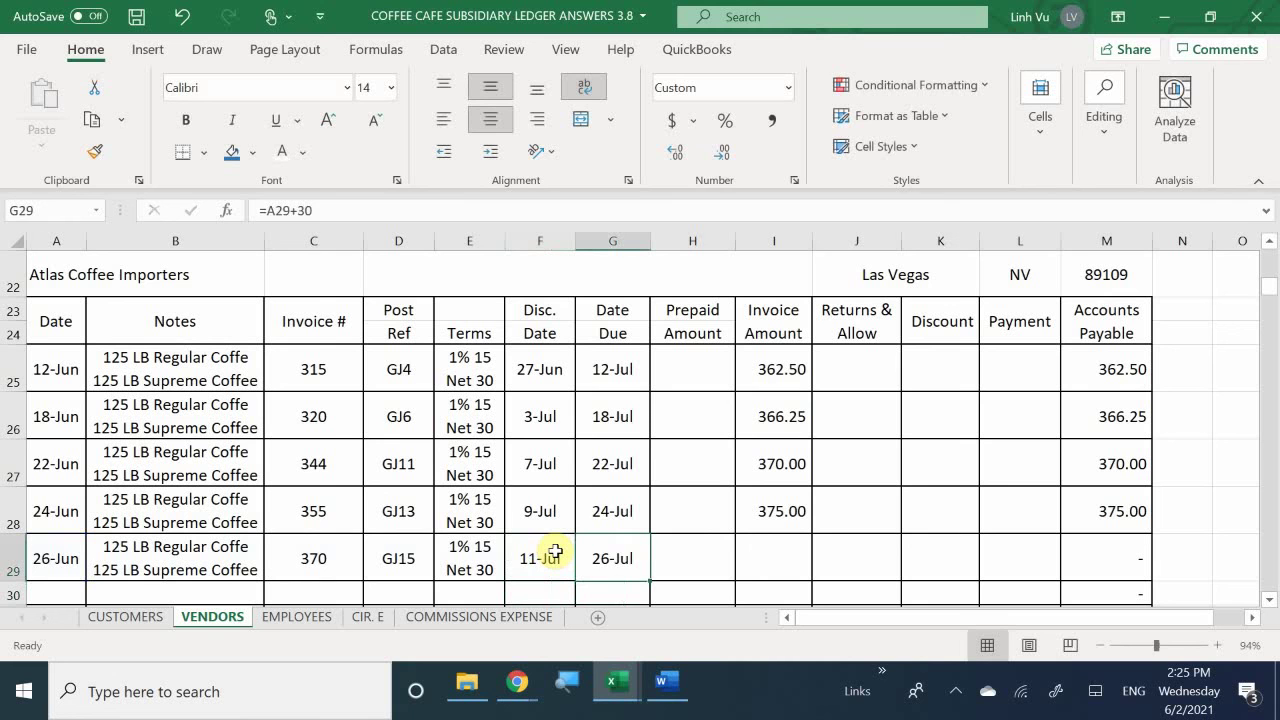
{"action": "type", "text": "="}
{"action": "key", "text": "Left"}
{"action": "key", "text": "Left"}
{"action": "key", "text": "Left"}
{"action": "key", "text": "Left"}
{"action": "key", "text": "Left"}
{"action": "key", "text": "Left"}
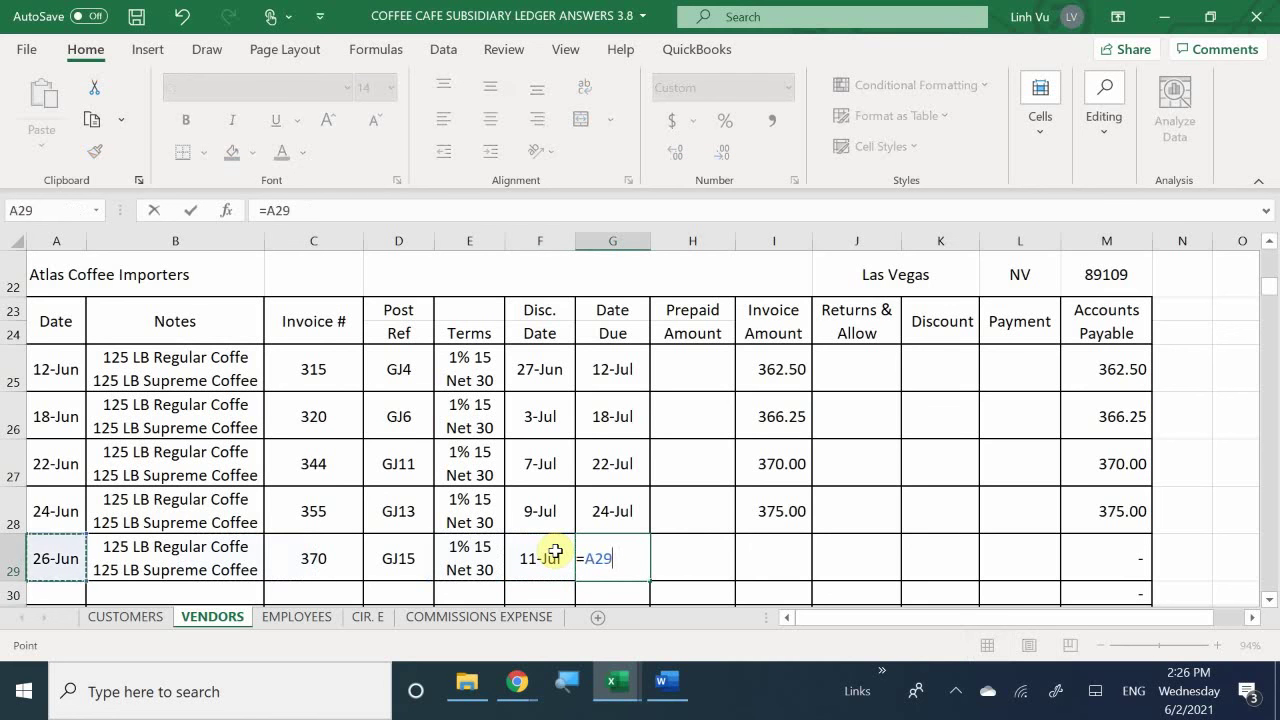
{"action": "type", "text": "+30"}
{"action": "key", "text": "Return"}
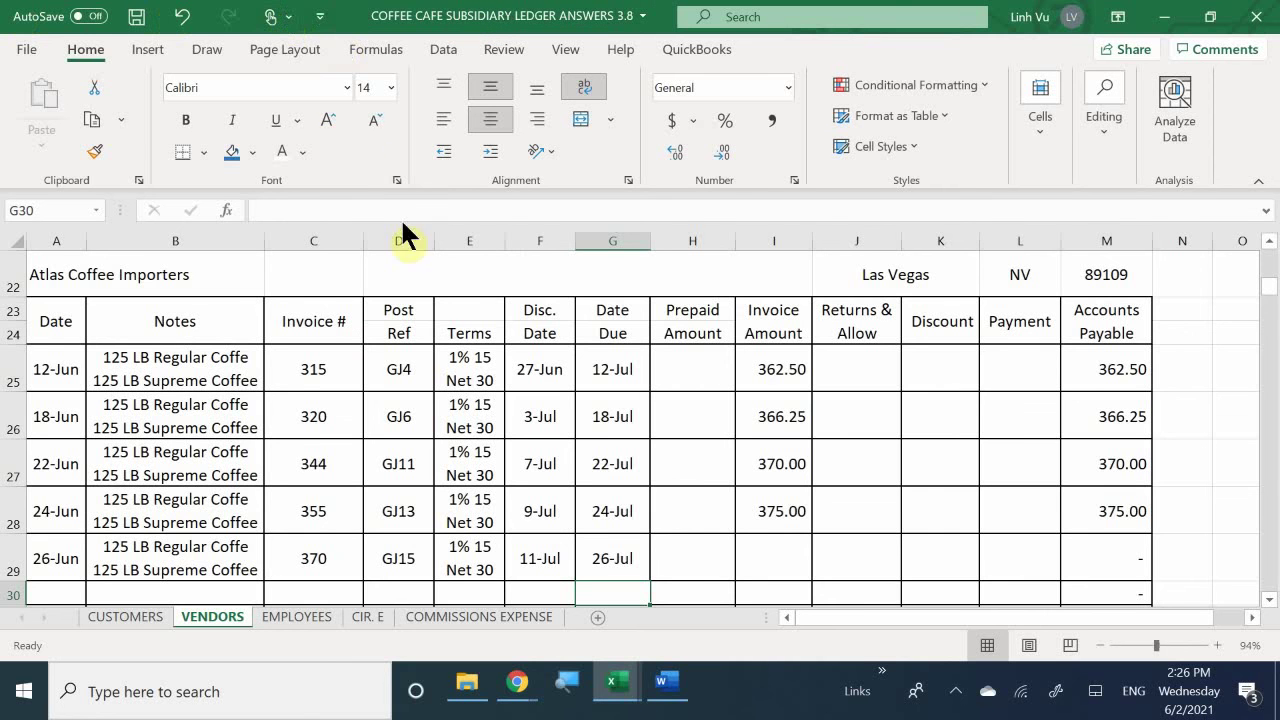
Enter 372.50 as the invoice amount for invoice 370 in I29.
{"action": "left_click", "coordinate": [777, 545]}
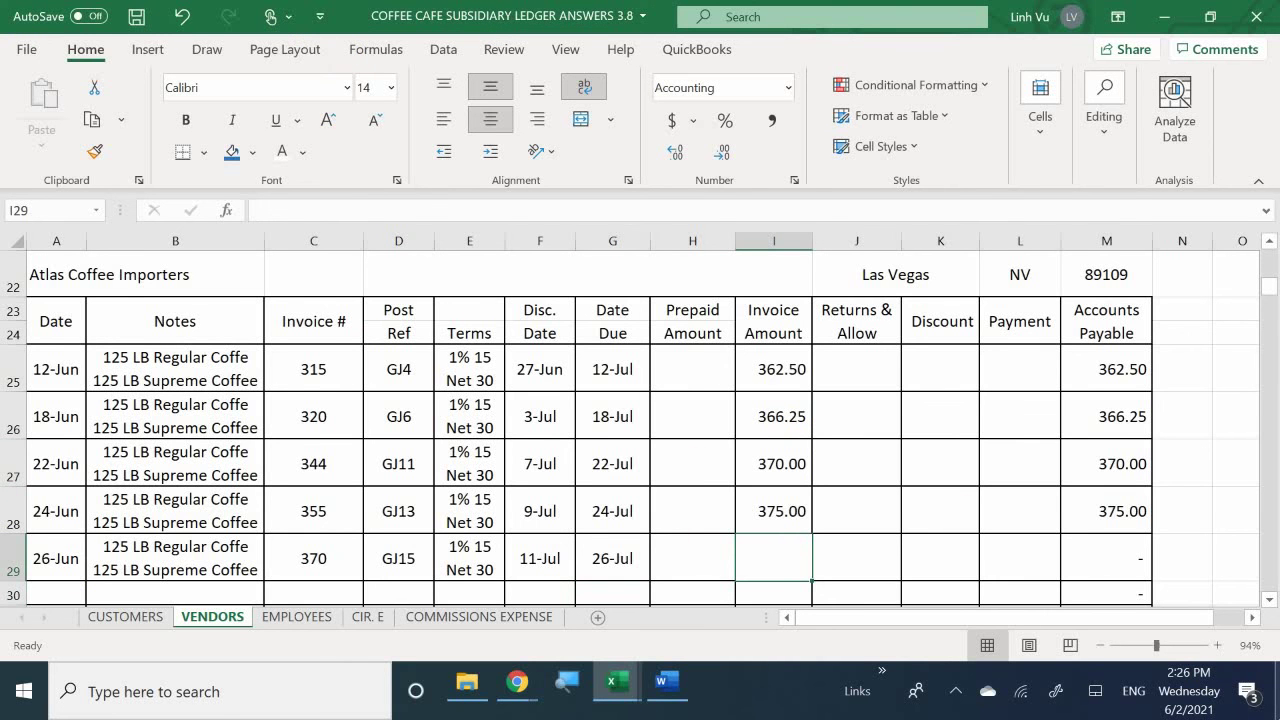
{"action": "type", "text": "372."}
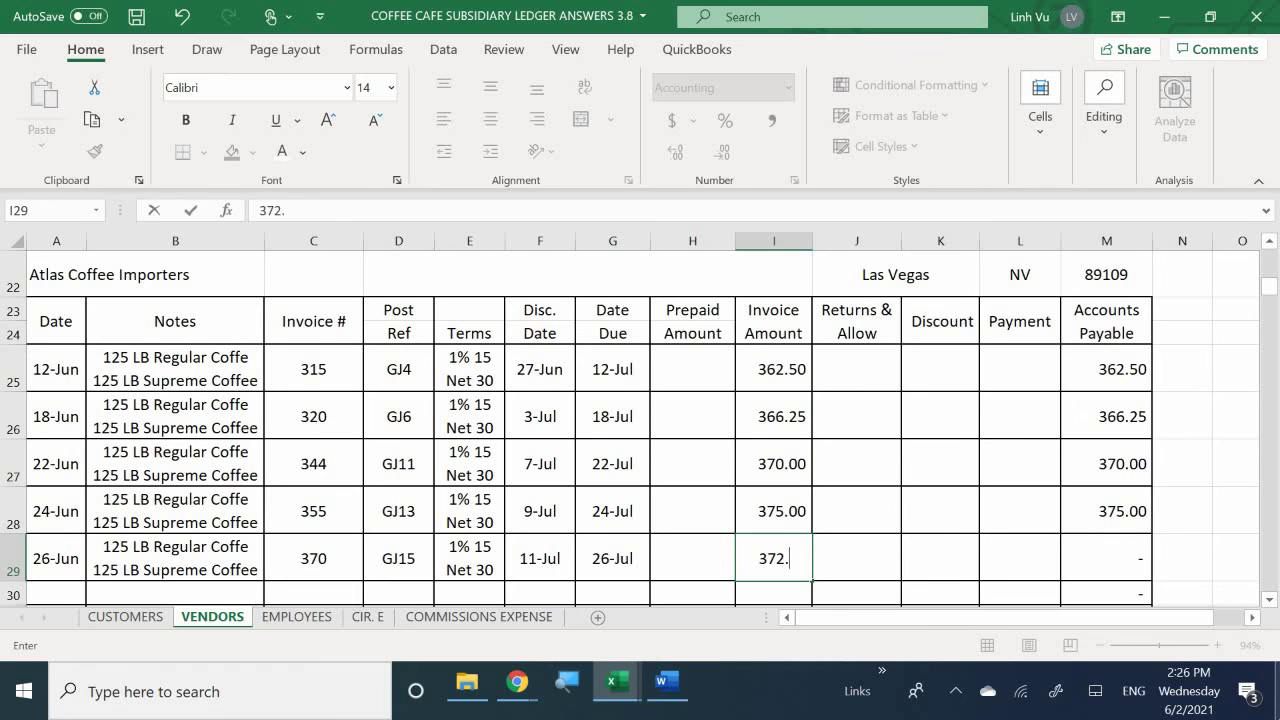
{"action": "type", "text": "50"}
{"action": "key", "text": "Return"}
{"action": "key", "text": "Right"}
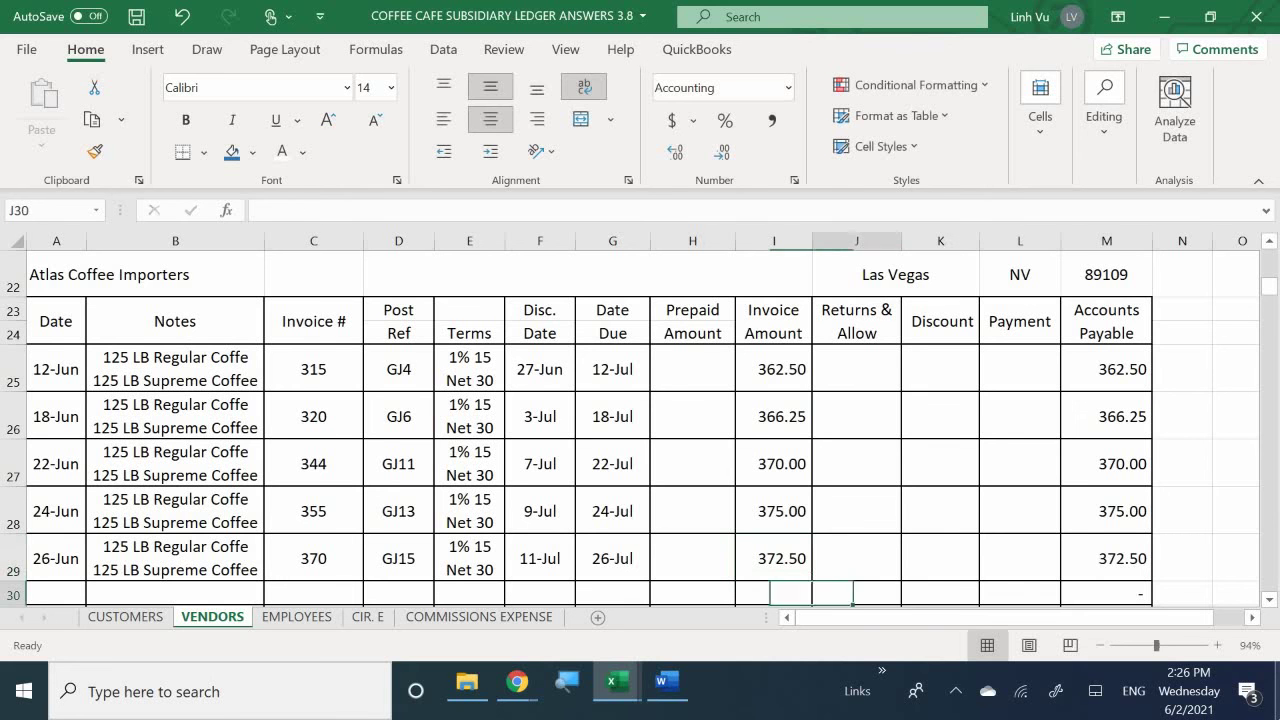
{"action": "key", "text": "Up"}
{"action": "left_click", "coordinate": [940, 558]}
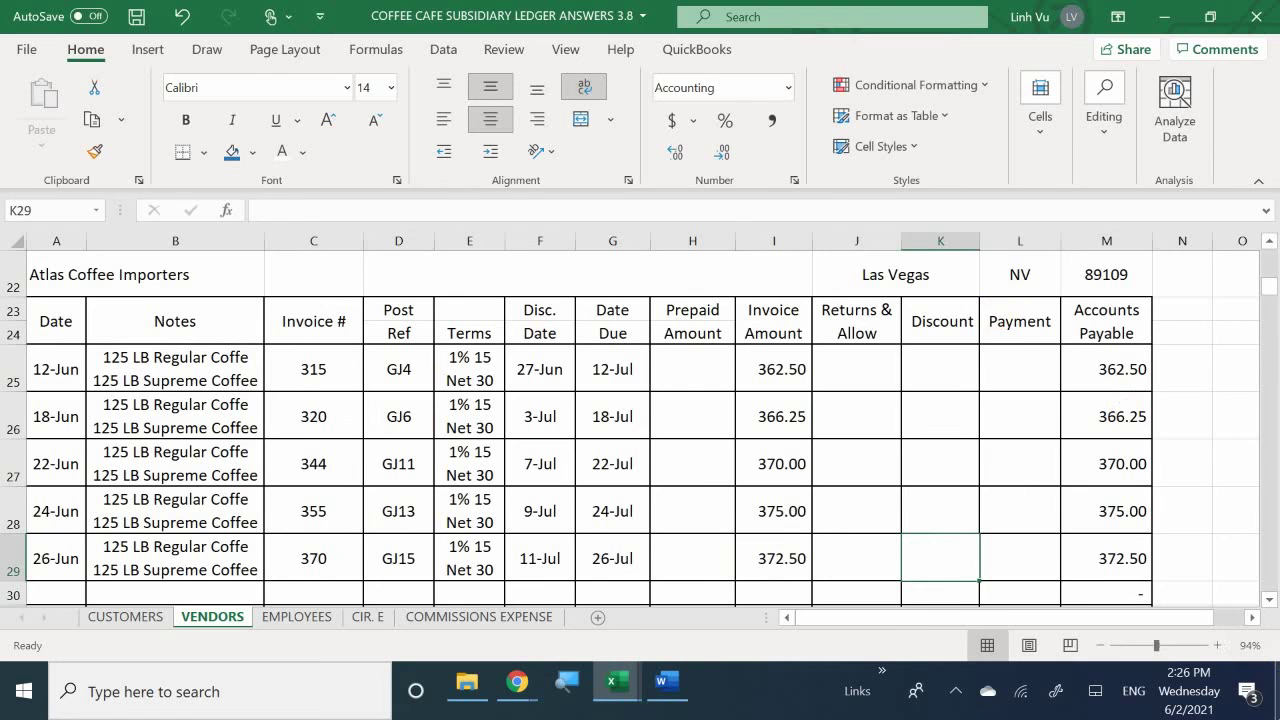
Review the Atlas Coffee Importers invoice rows and the account's accounts payable total.
{"action": "scroll", "coordinate": [1140, 458], "scroll_direction": "down", "scroll_amount": 1}
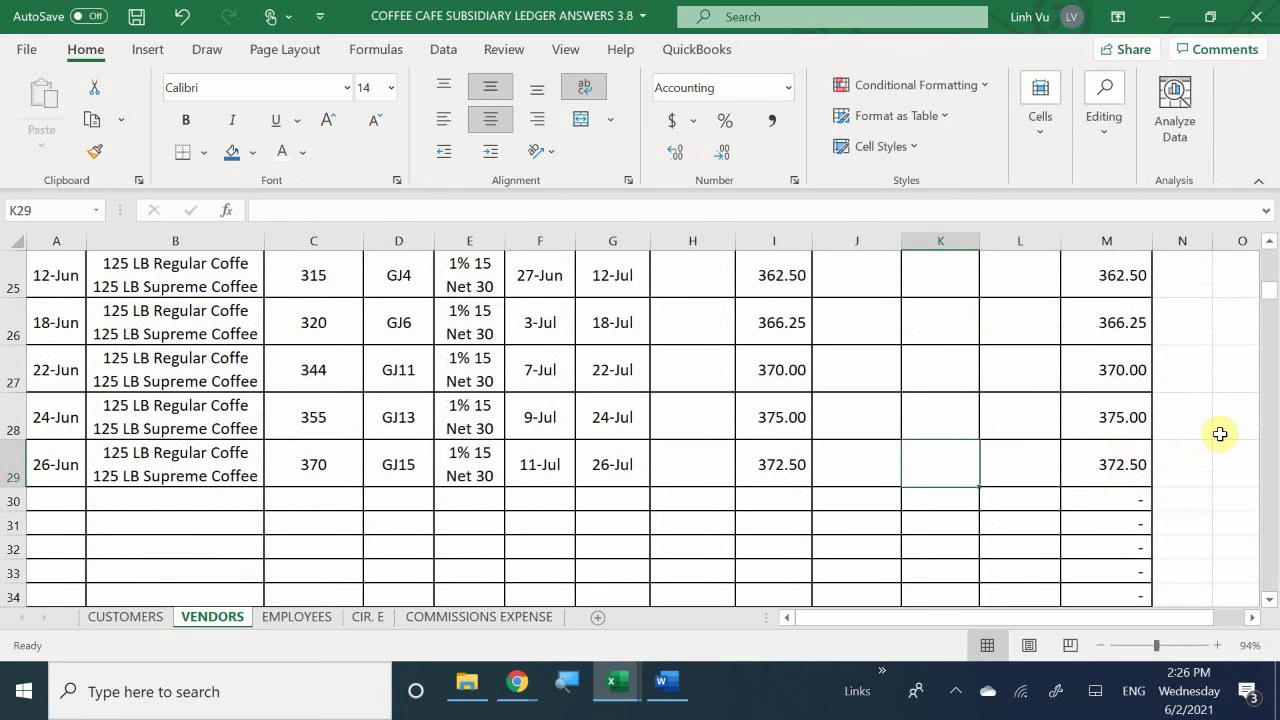
{"action": "scroll", "coordinate": [1220, 434], "scroll_direction": "down", "scroll_amount": 1}
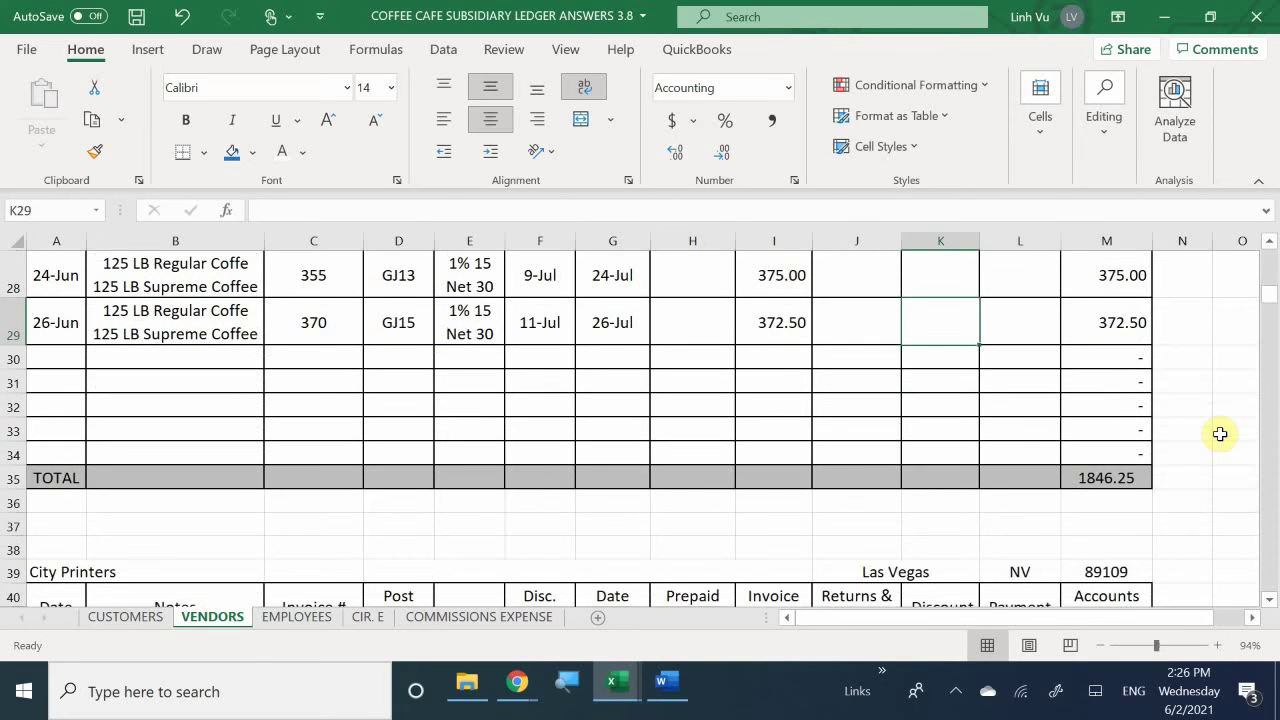
{"action": "scroll", "coordinate": [1220, 434], "scroll_direction": "up", "scroll_amount": 2}
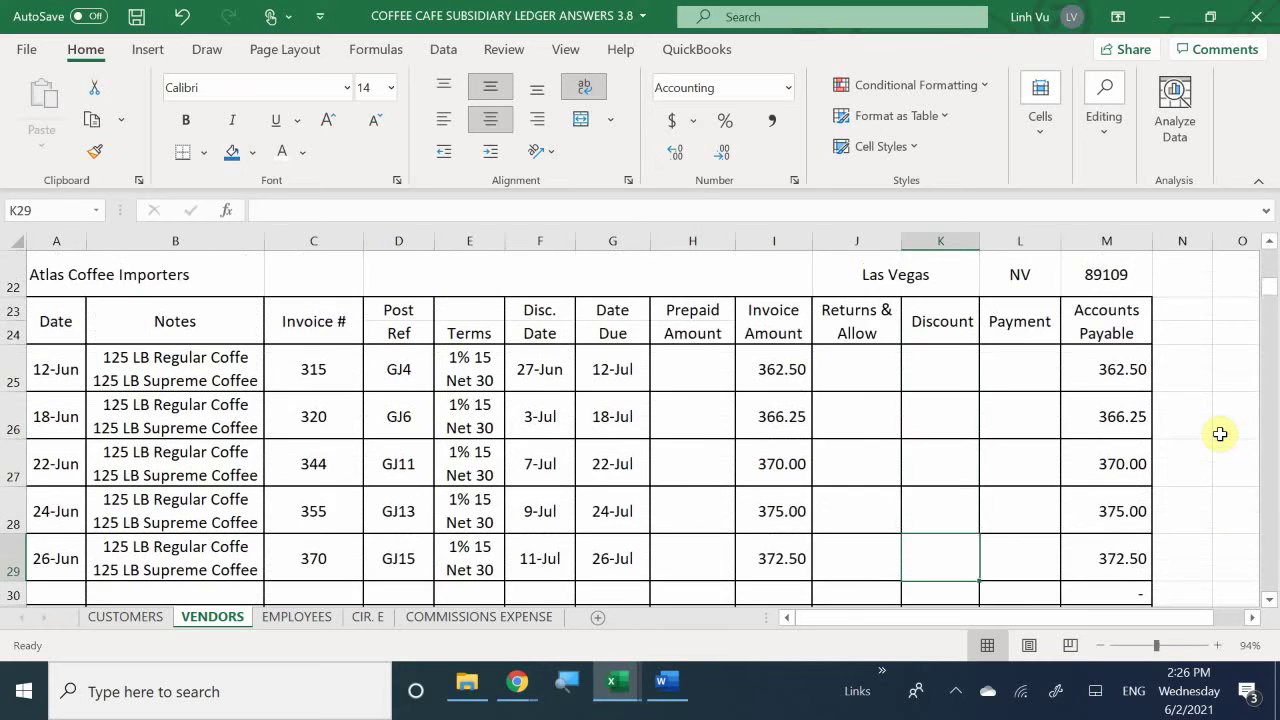
{"action": "scroll", "coordinate": [1219, 428], "scroll_direction": "down", "scroll_amount": 1}
{"action": "scroll", "coordinate": [1219, 428], "scroll_direction": "down", "scroll_amount": 1}
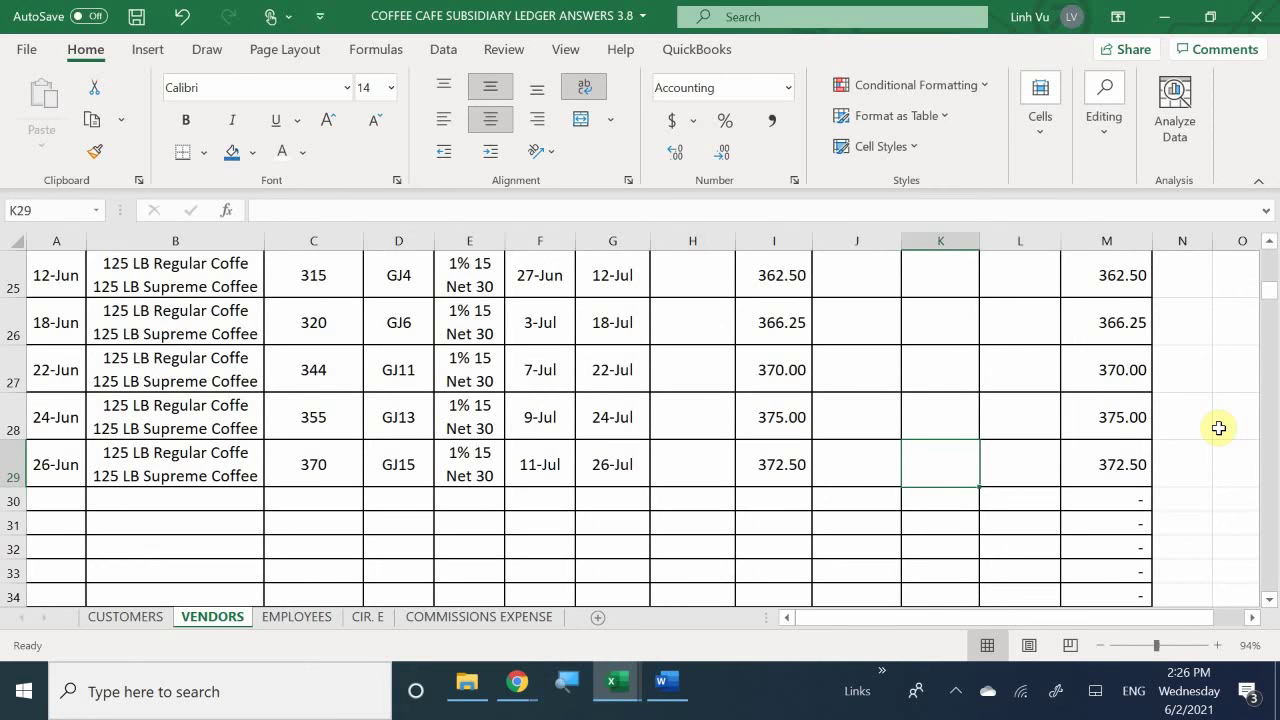
{"action": "scroll", "coordinate": [1218, 428], "scroll_direction": "down", "scroll_amount": 1}
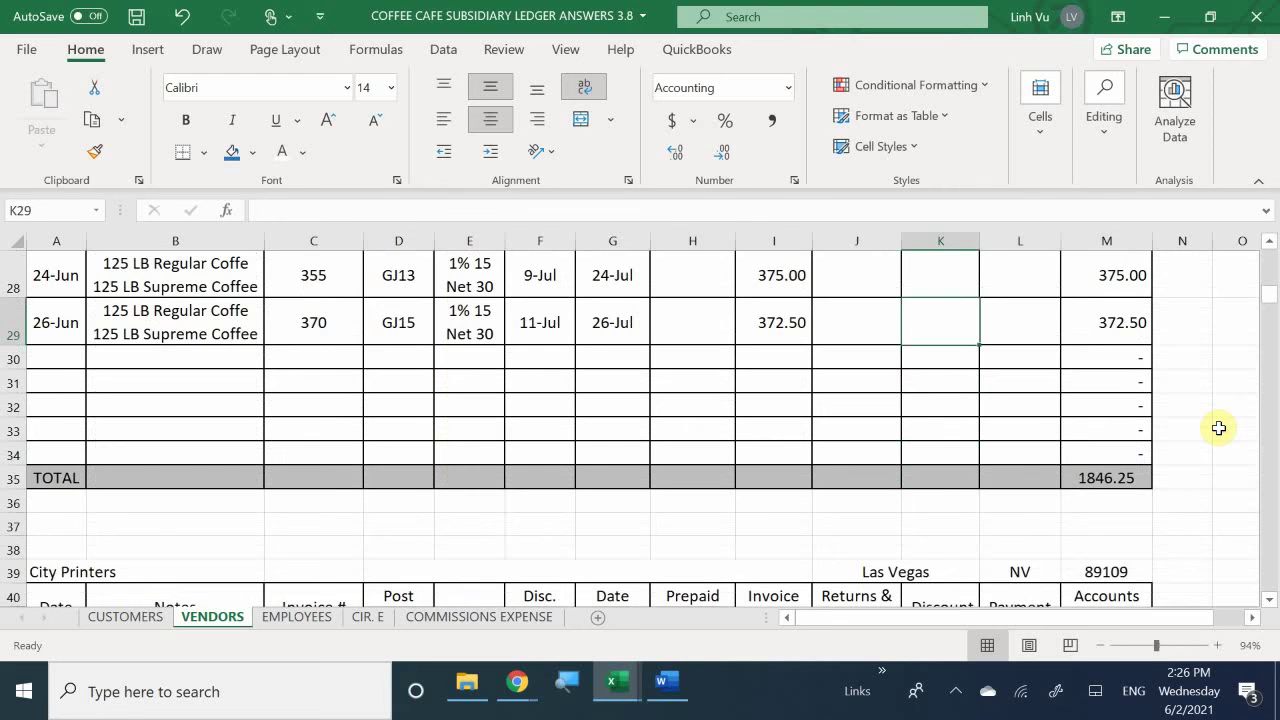
{"action": "scroll", "coordinate": [1218, 428], "scroll_direction": "up", "scroll_amount": 2}
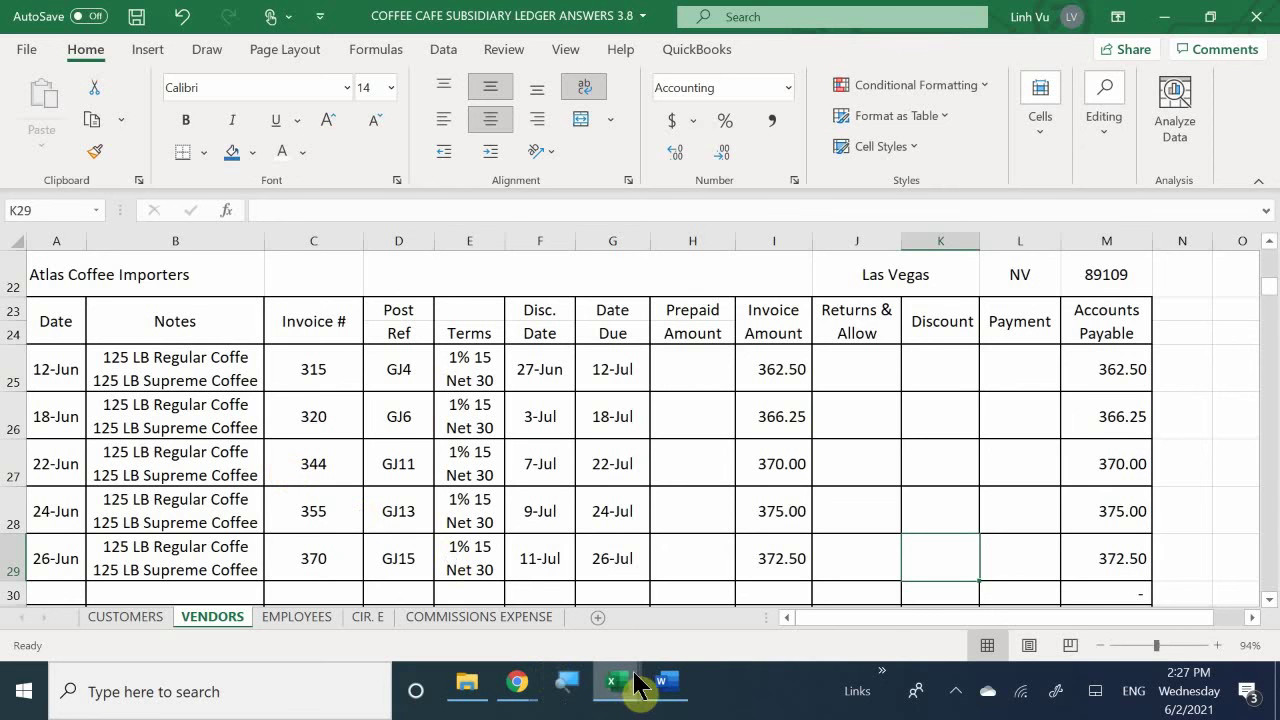
Switch to the Coffee Cafe inventory workbook and enter the date 6/26 in cell A24 of the REG COFFEE sheet.
{"action": "mouse_move", "coordinate": [614, 686]}
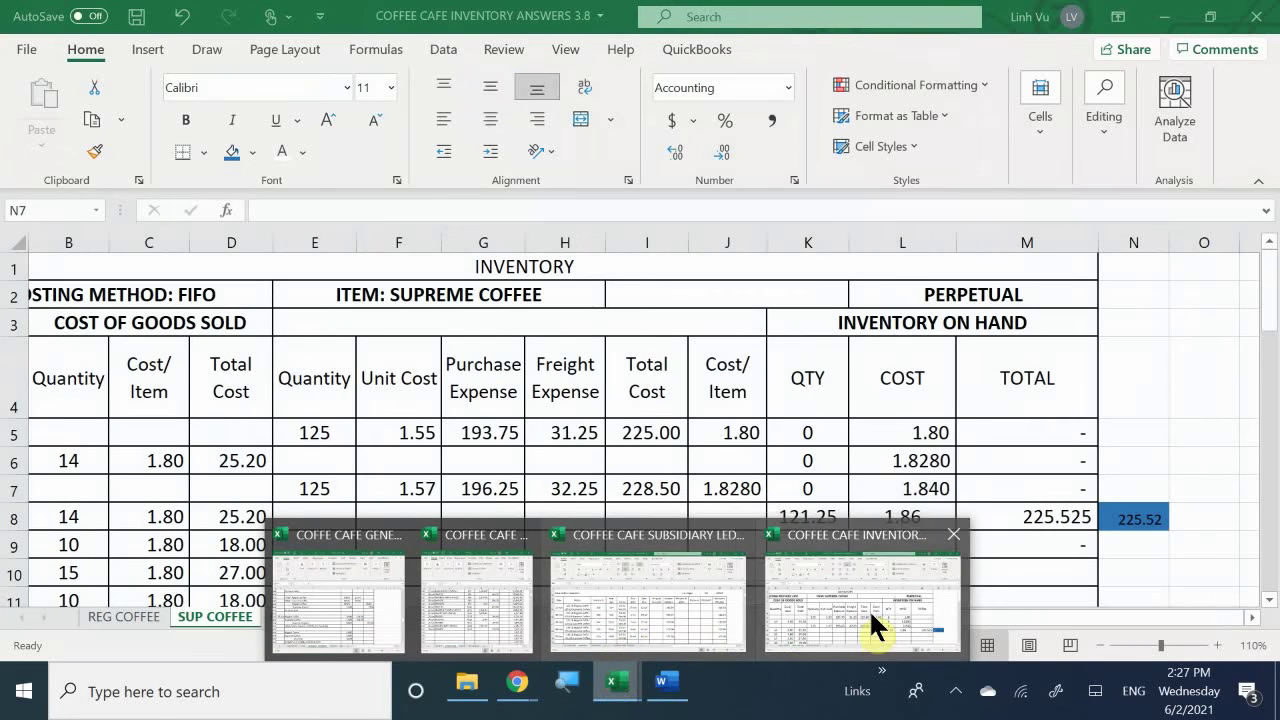
{"action": "left_click", "coordinate": [868, 608]}
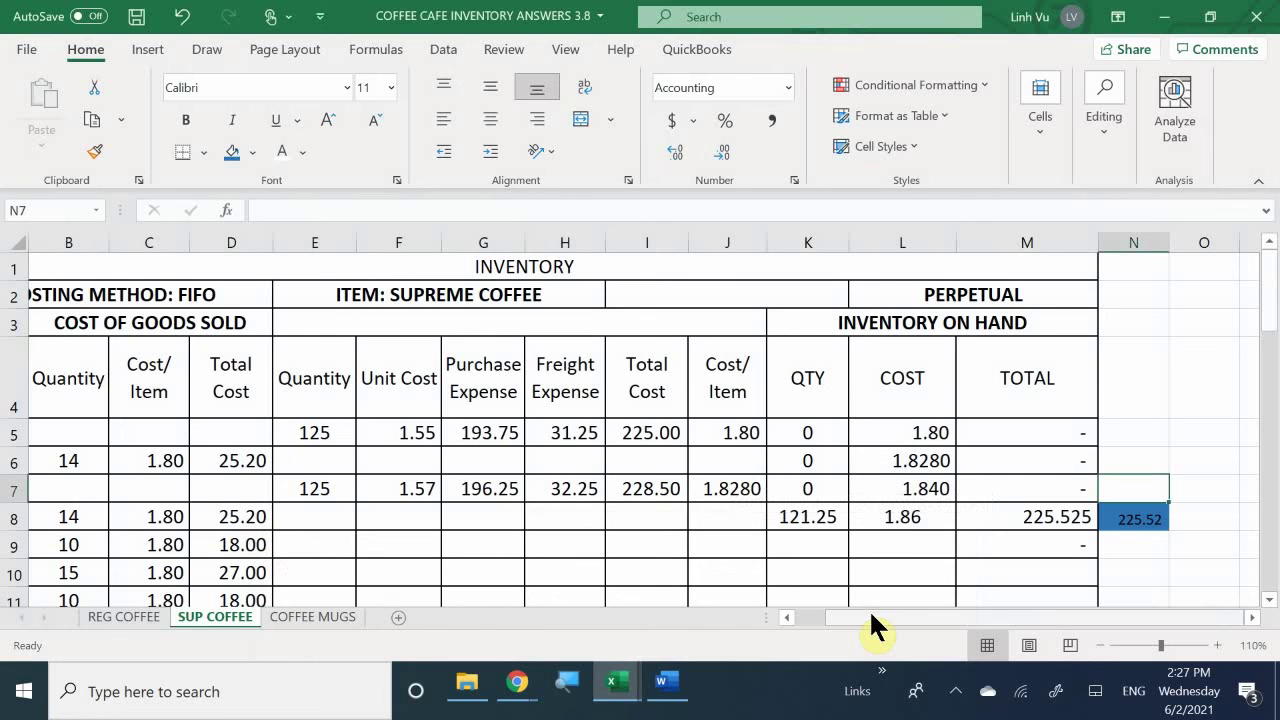
{"action": "left_click", "coordinate": [120, 617]}
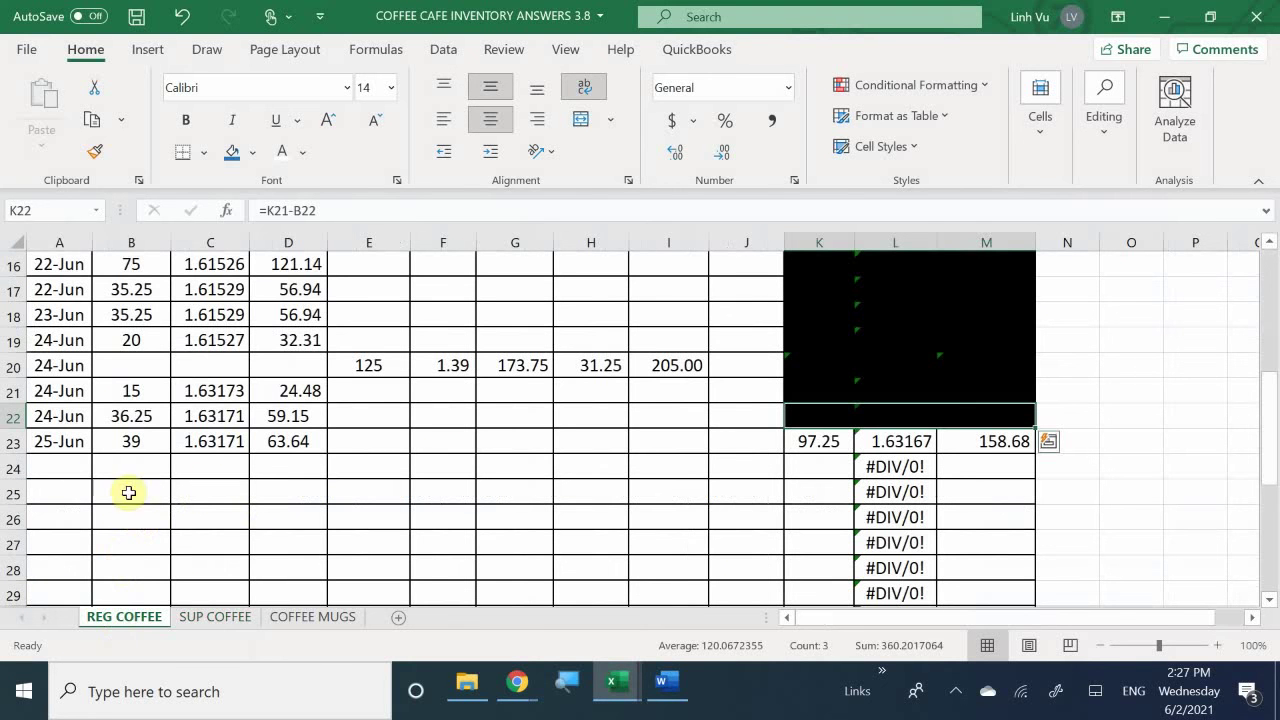
{"action": "left_click", "coordinate": [63, 470]}
{"action": "type", "text": "6"}
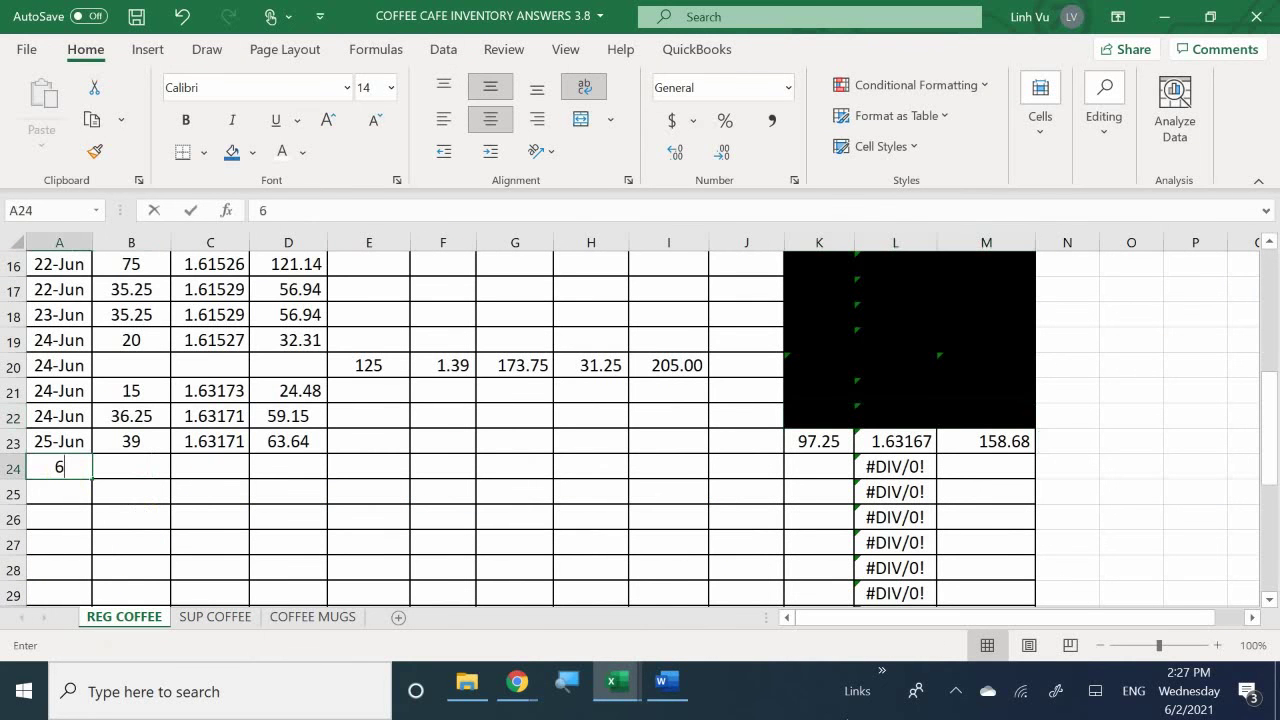
{"action": "type", "text": "/26"}
{"action": "key", "text": "Return"}
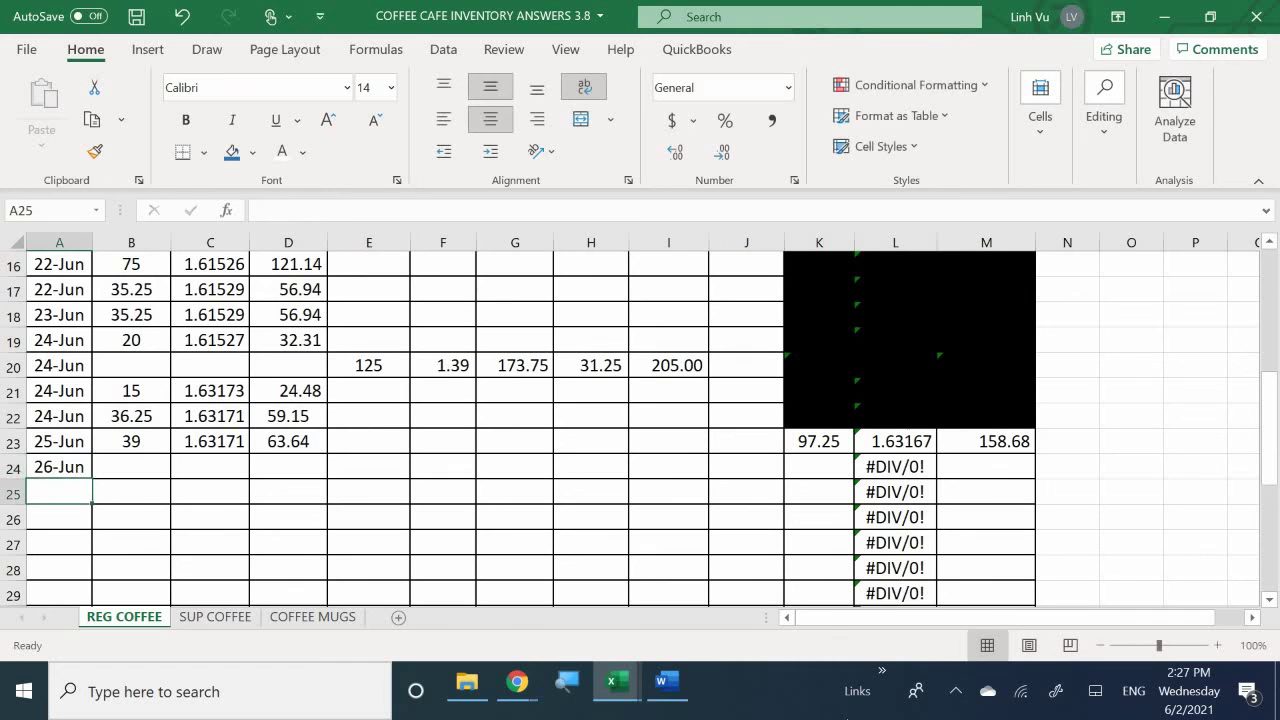
Record the June 26 regular coffee purchase in row 24 with quantity 125 and unit cost 1.38.
{"action": "key", "text": "Right"}
{"action": "key", "text": "Up"}
{"action": "key", "text": "Right"}
{"action": "key", "text": "Right"}
{"action": "key", "text": "Right"}
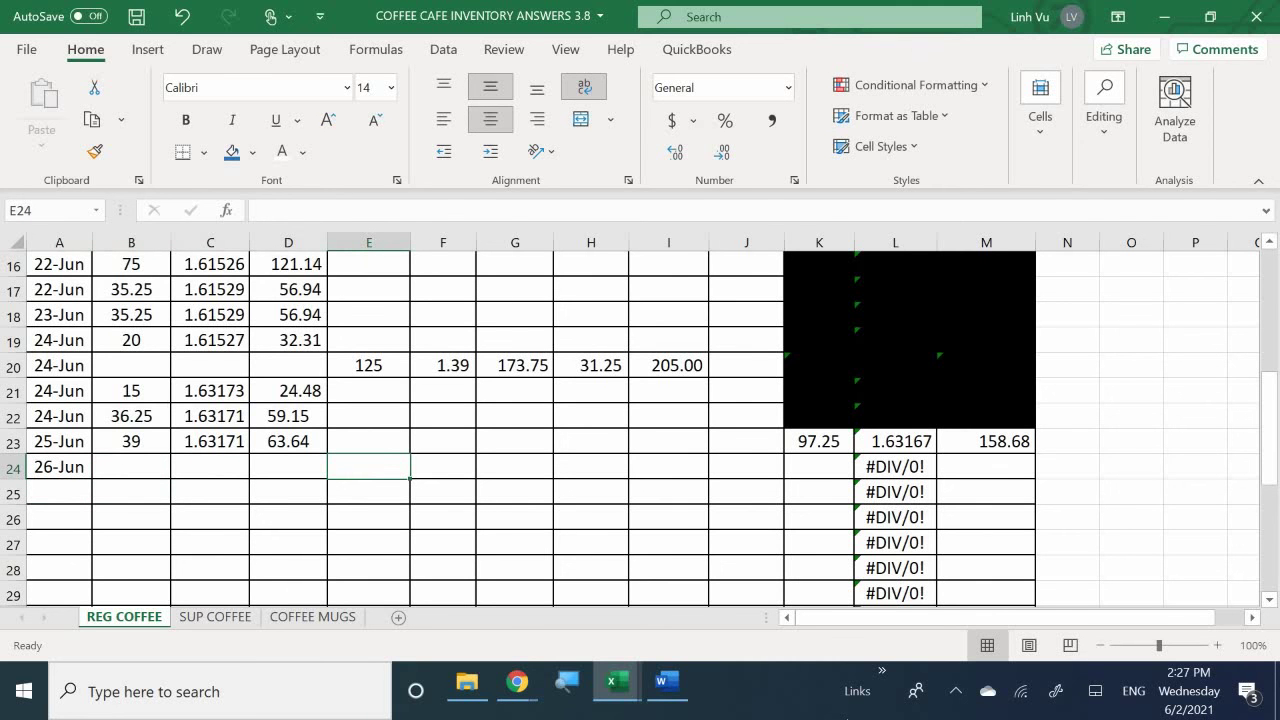
{"action": "type", "text": "125"}
{"action": "key", "text": "Right"}
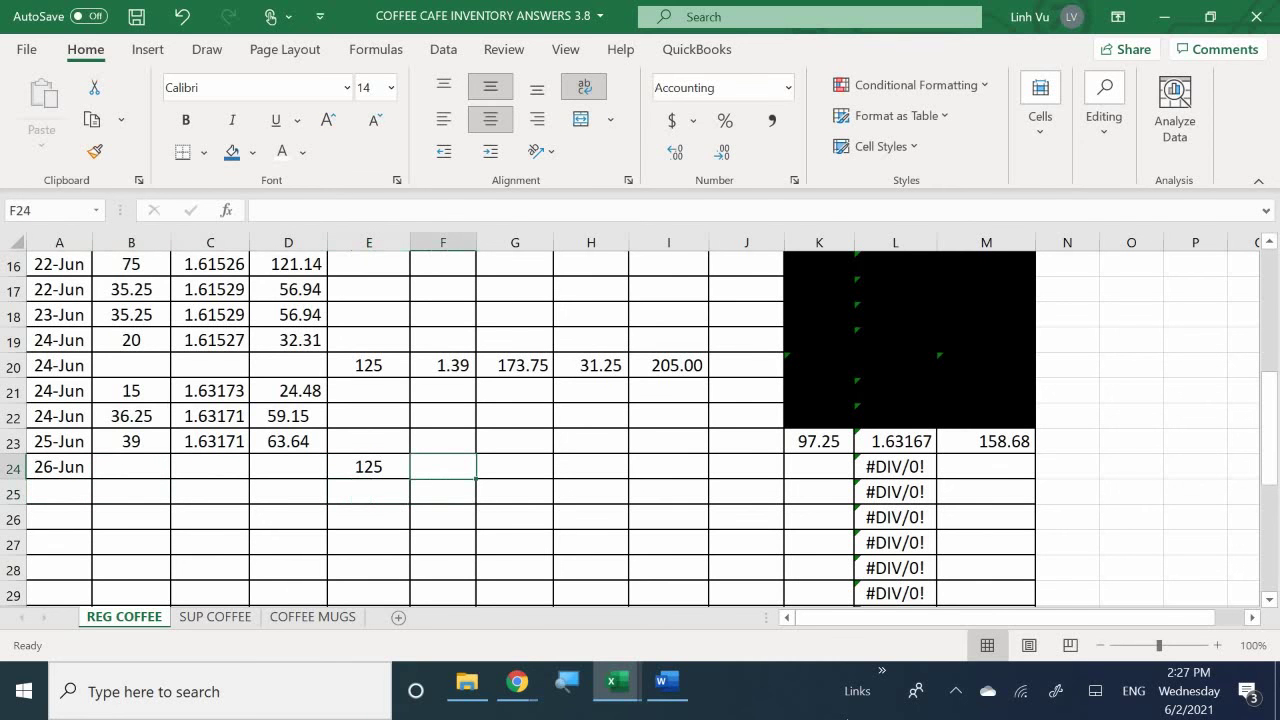
{"action": "type", "text": "1."}
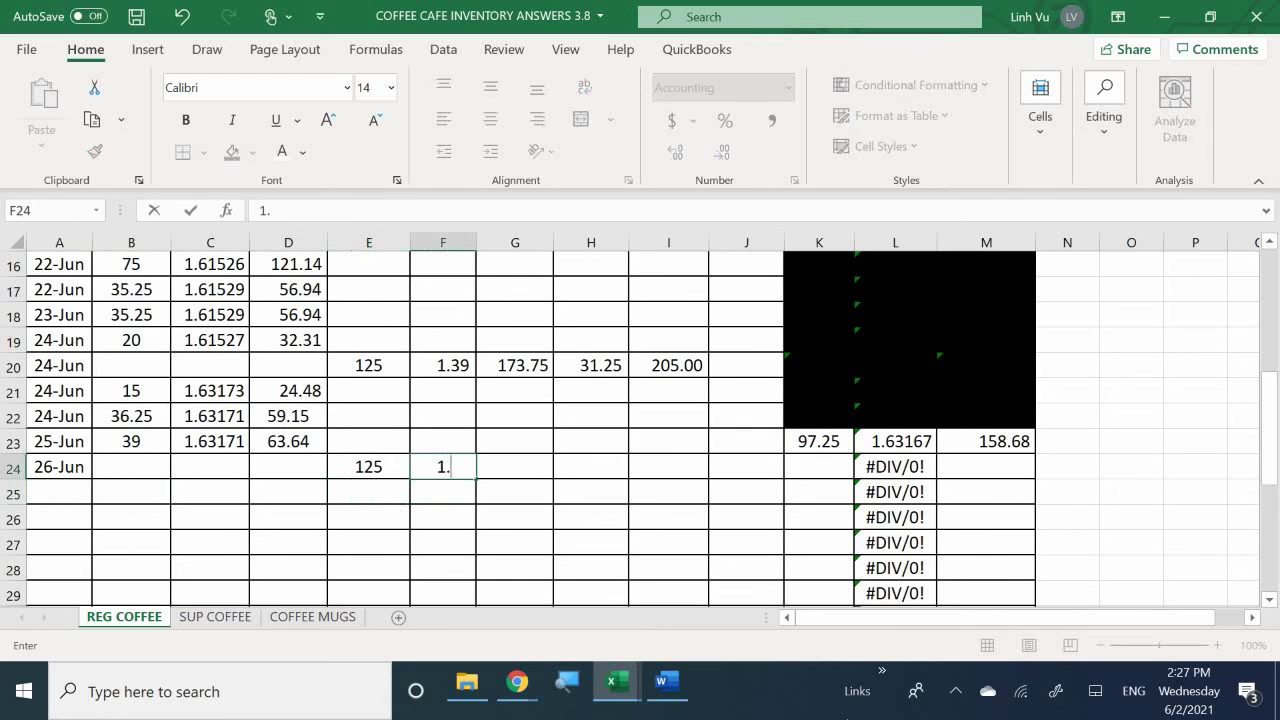
{"action": "type", "text": "38"}
{"action": "key", "text": "Right"}
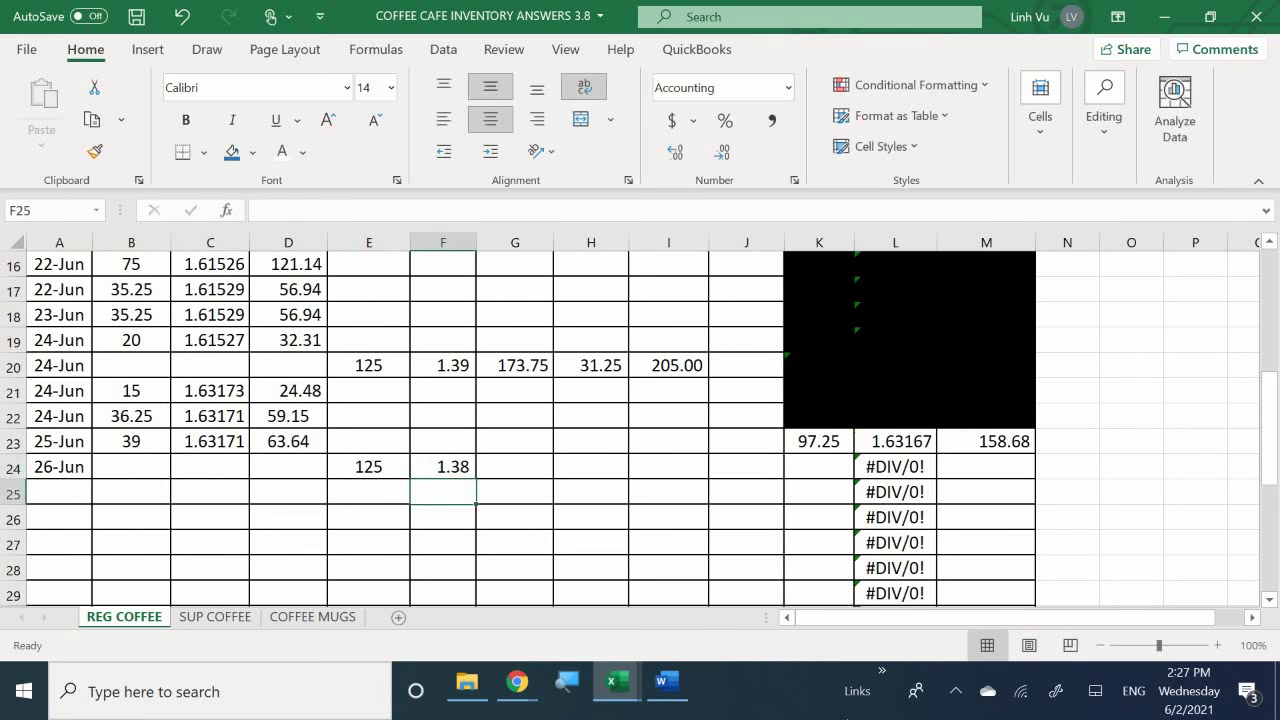
Calculate the regular coffee purchase expense in G24 as quantity times unit cost, =E24*F24.
{"action": "type", "text": "="}
{"action": "key", "text": "Left"}
{"action": "key", "text": "Left"}
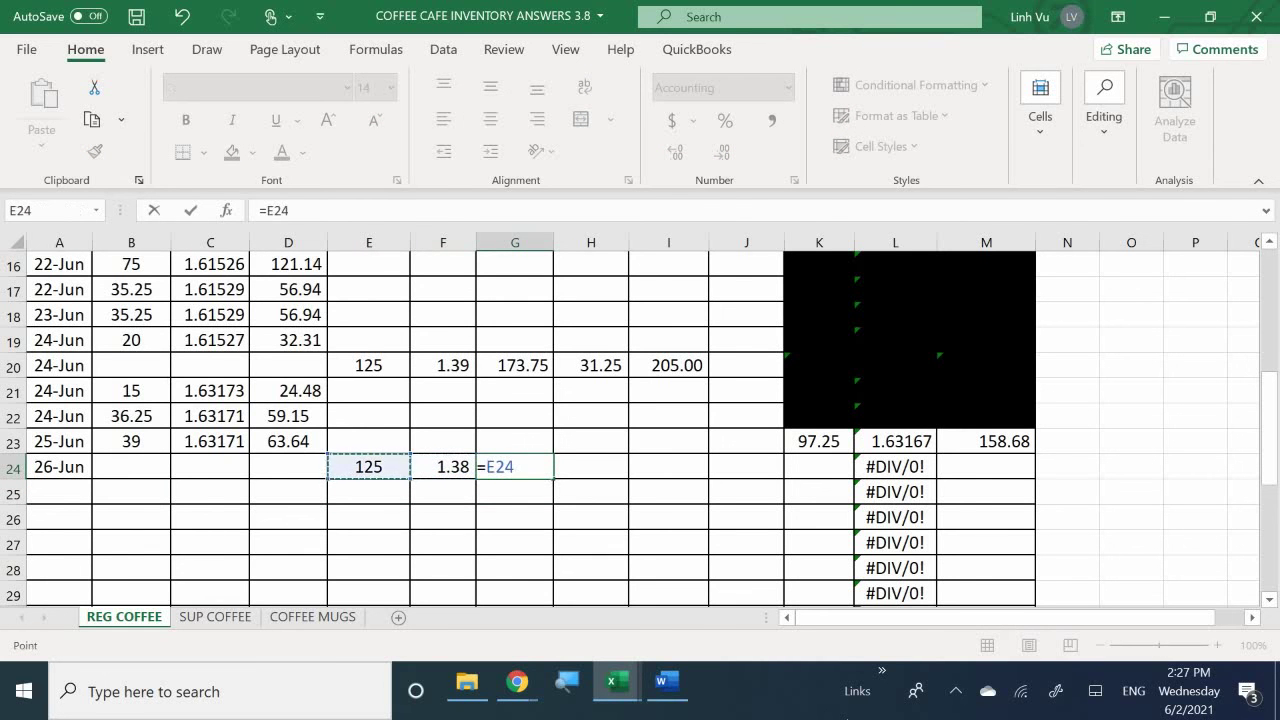
{"action": "type", "text": "*"}
{"action": "key", "text": "Left"}
{"action": "key", "text": "Return"}
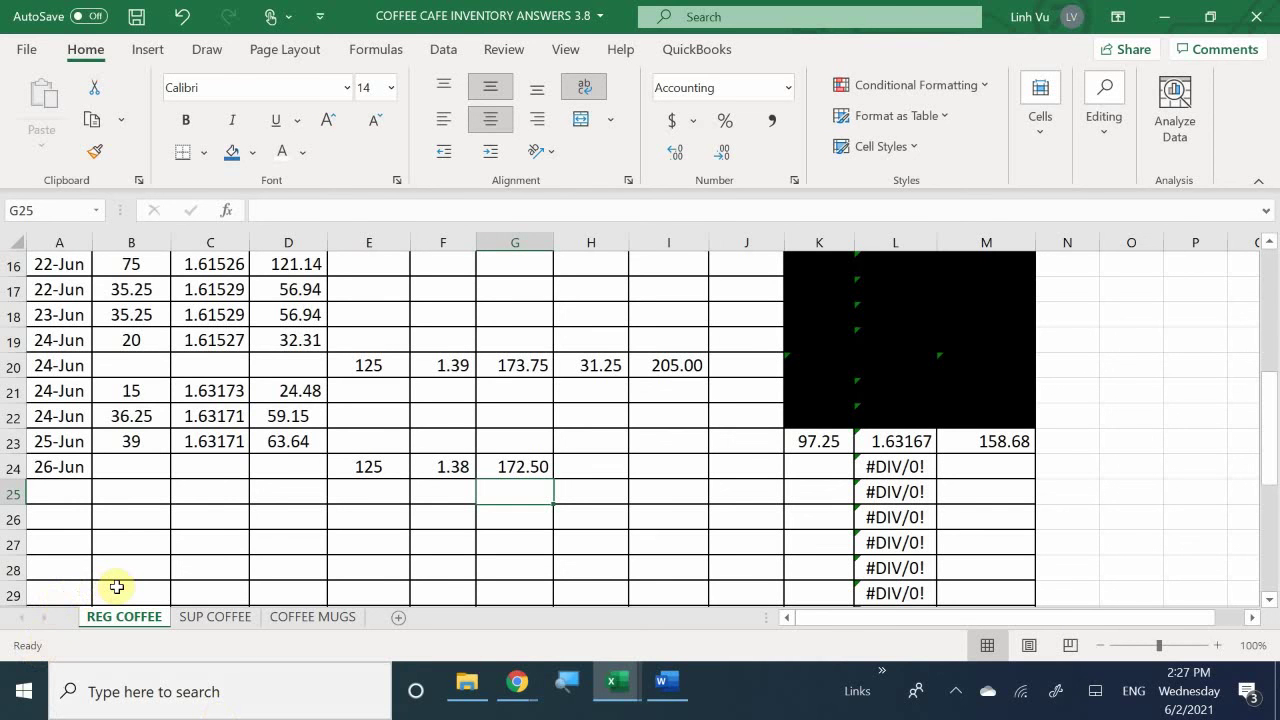
Enter the date 6/26 in cell A30 of the SUP COFFEE sheet, below the last entry.
{"action": "left_click", "coordinate": [190, 617]}
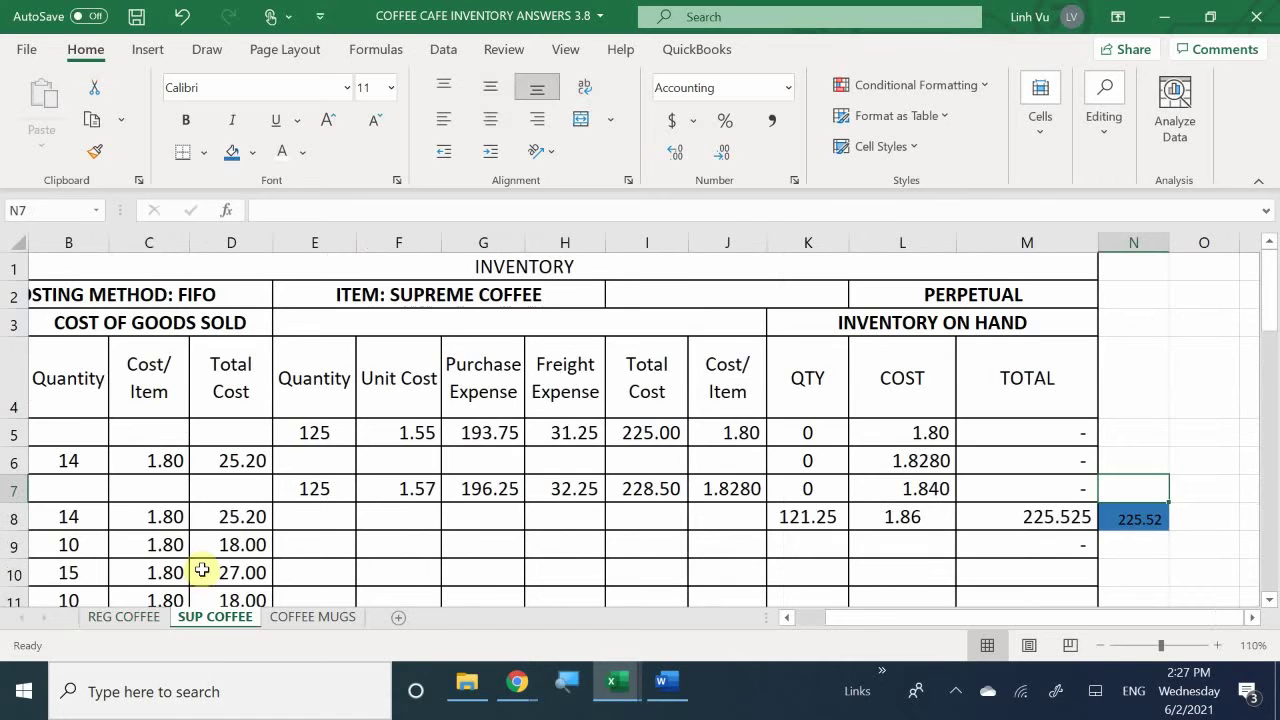
{"action": "scroll", "coordinate": [203, 569], "scroll_direction": "down", "scroll_amount": 3}
{"action": "scroll", "coordinate": [203, 569], "scroll_direction": "down", "scroll_amount": 4}
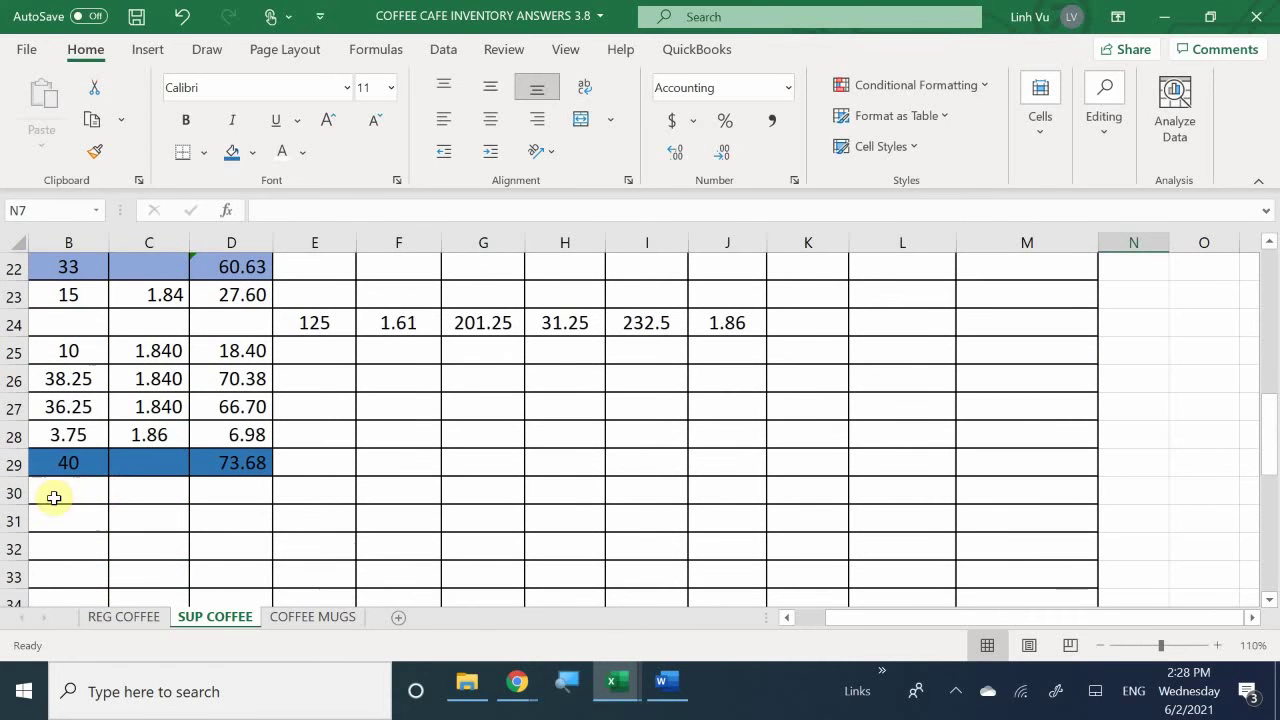
{"action": "left_click", "coordinate": [52, 492]}
{"action": "key", "text": "Left"}
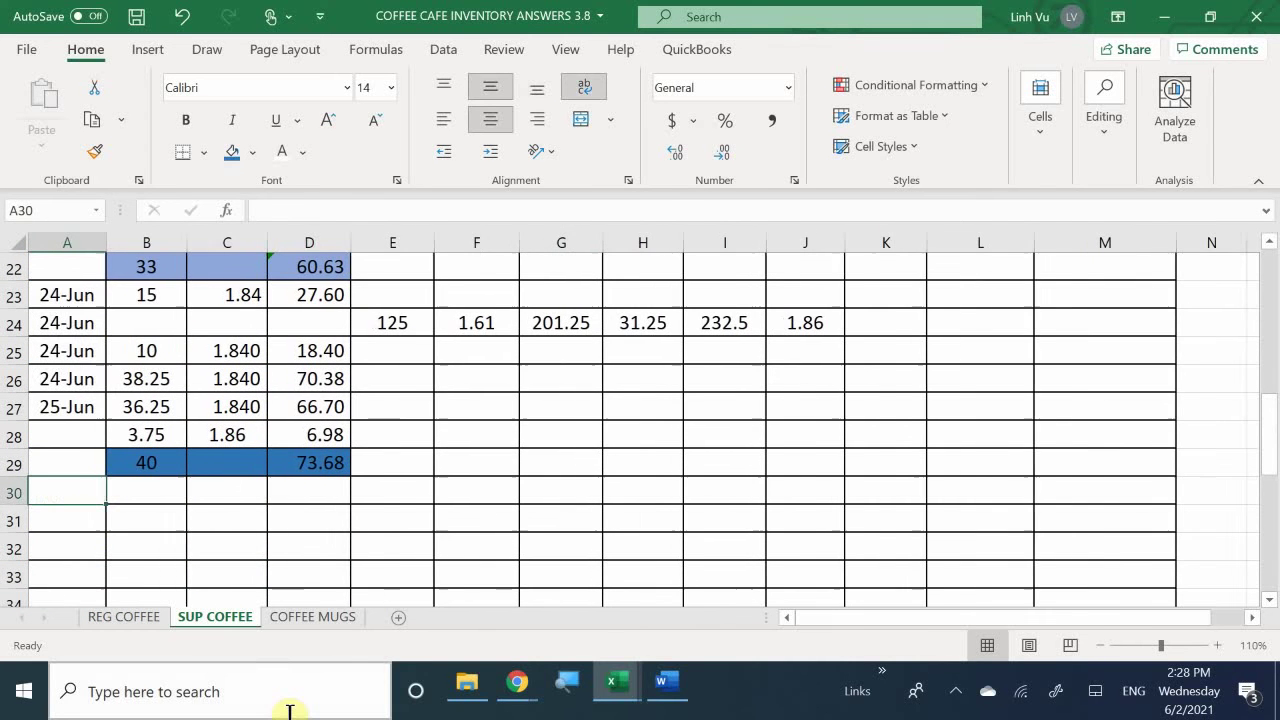
{"action": "type", "text": "6/26"}
{"action": "key", "text": "Return"}
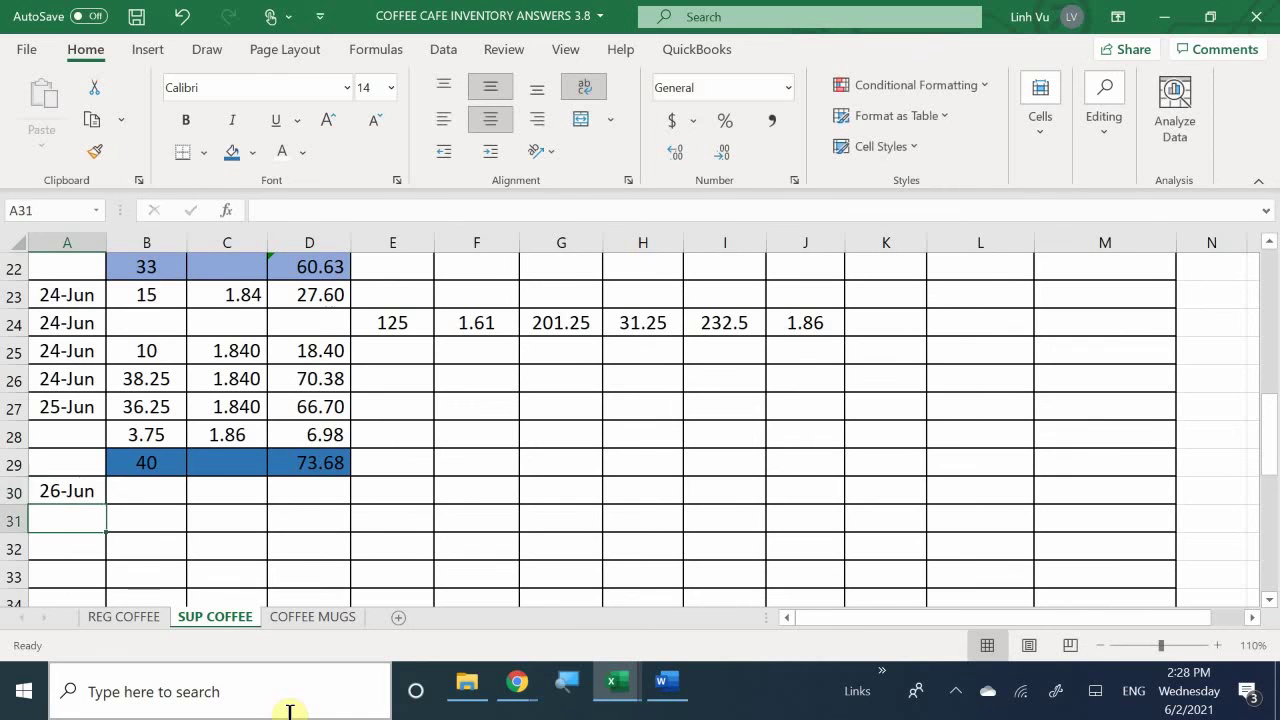
Record the June 26 supreme coffee purchase in row 30 with quantity 125 and unit cost 1.60.
{"action": "key", "text": "Right"}
{"action": "key", "text": "Up"}
{"action": "key", "text": "Right"}
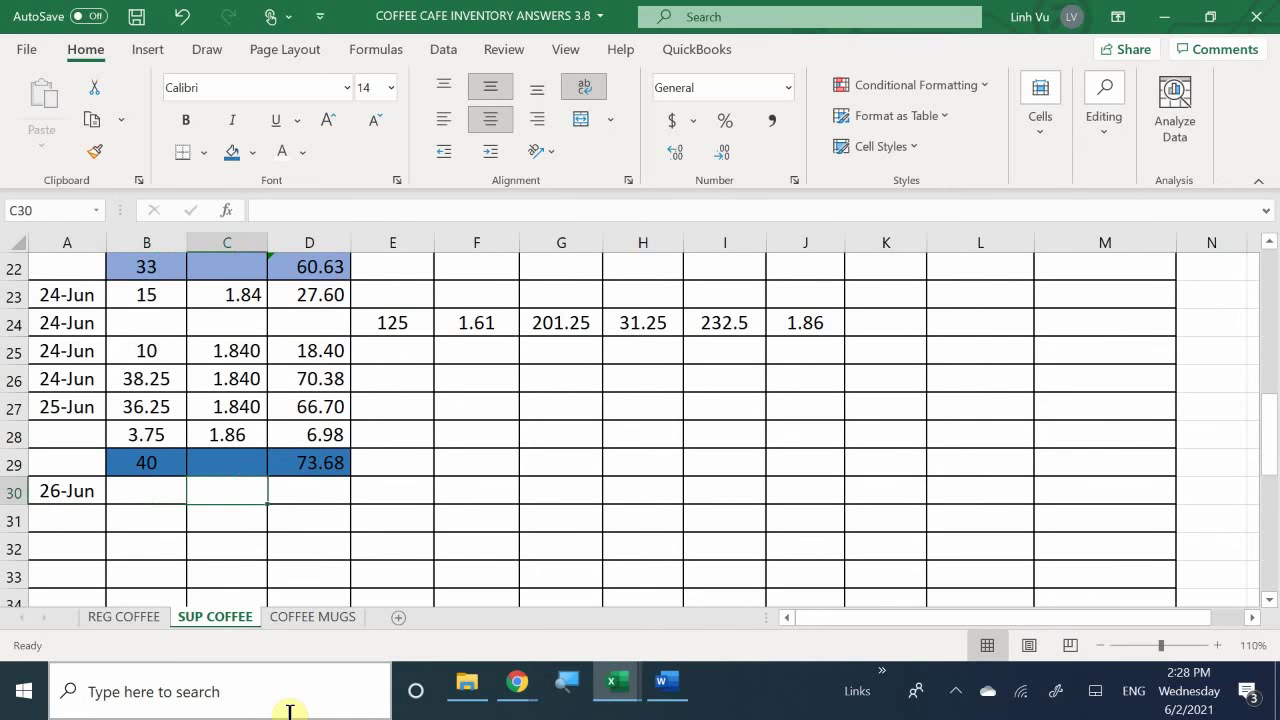
{"action": "key", "text": "Right"}
{"action": "key", "text": "Right"}
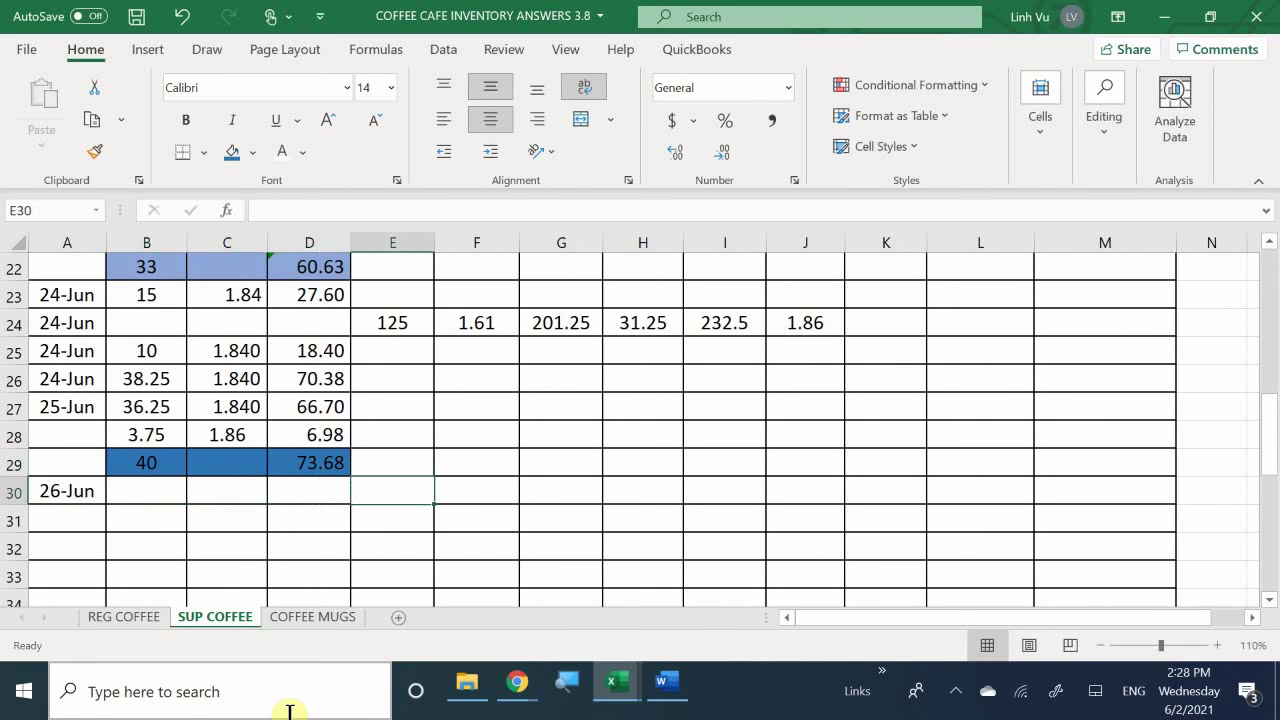
{"action": "type", "text": "125"}
{"action": "key", "text": "Return"}
{"action": "key", "text": "Up"}
{"action": "key", "text": "Right"}
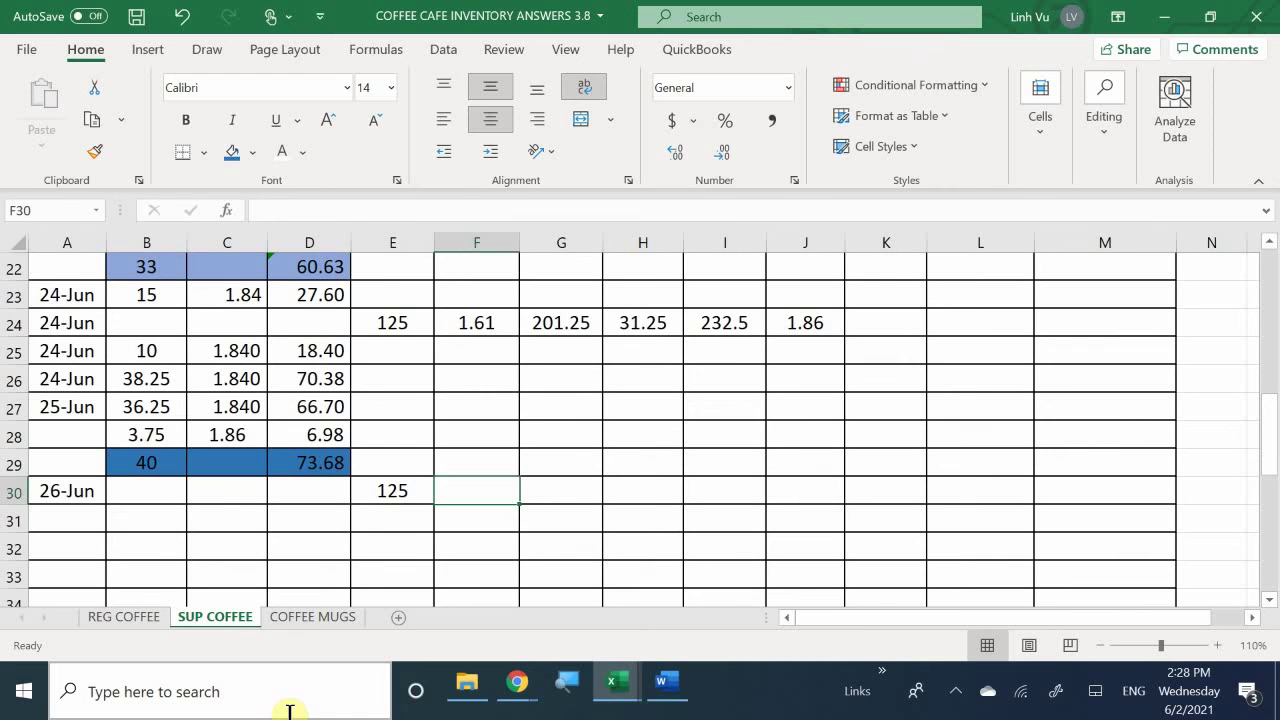
{"action": "type", "text": "1.60"}
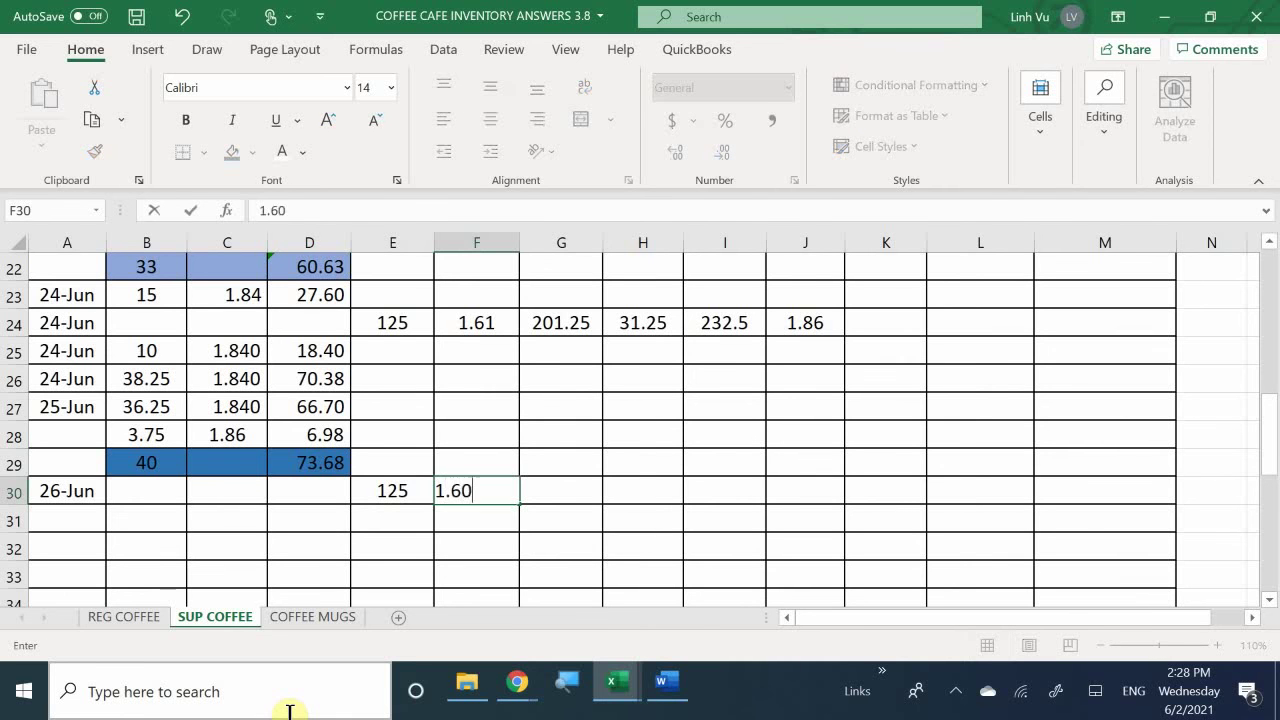
{"action": "key", "text": "Return"}
Calculate the supreme coffee purchase expense in G30 as quantity times unit cost, =E30*F30.
{"action": "key", "text": "Up"}
{"action": "key", "text": "Right"}
{"action": "type", "text": "="}
{"action": "key", "text": "Left"}
{"action": "key", "text": "Left"}
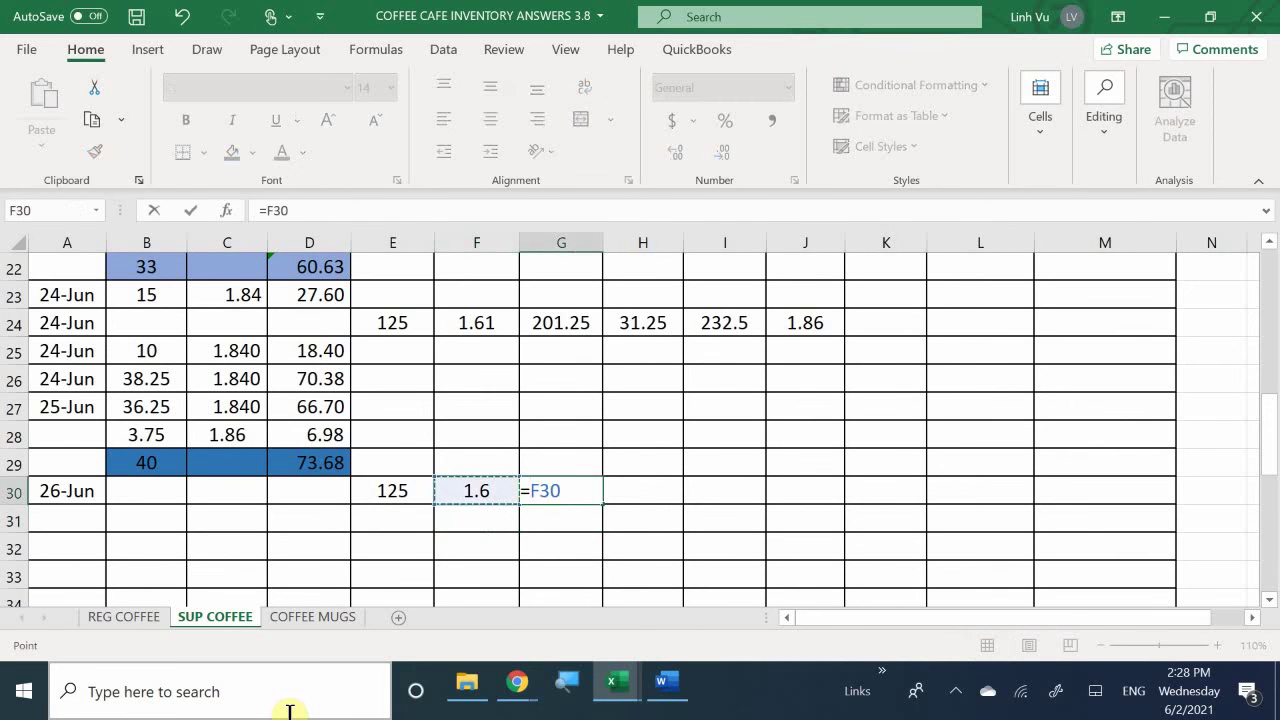
{"action": "type", "text": "*"}
{"action": "key", "text": "Left"}
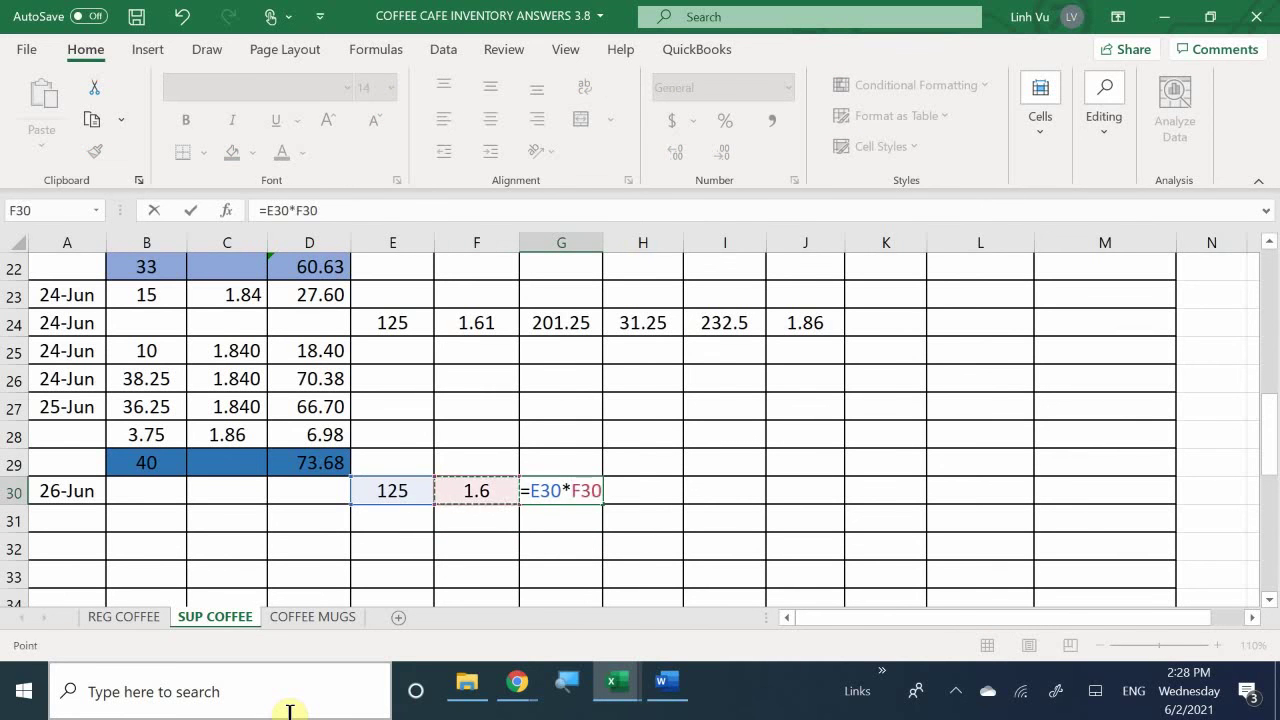
{"action": "key", "text": "Return"}
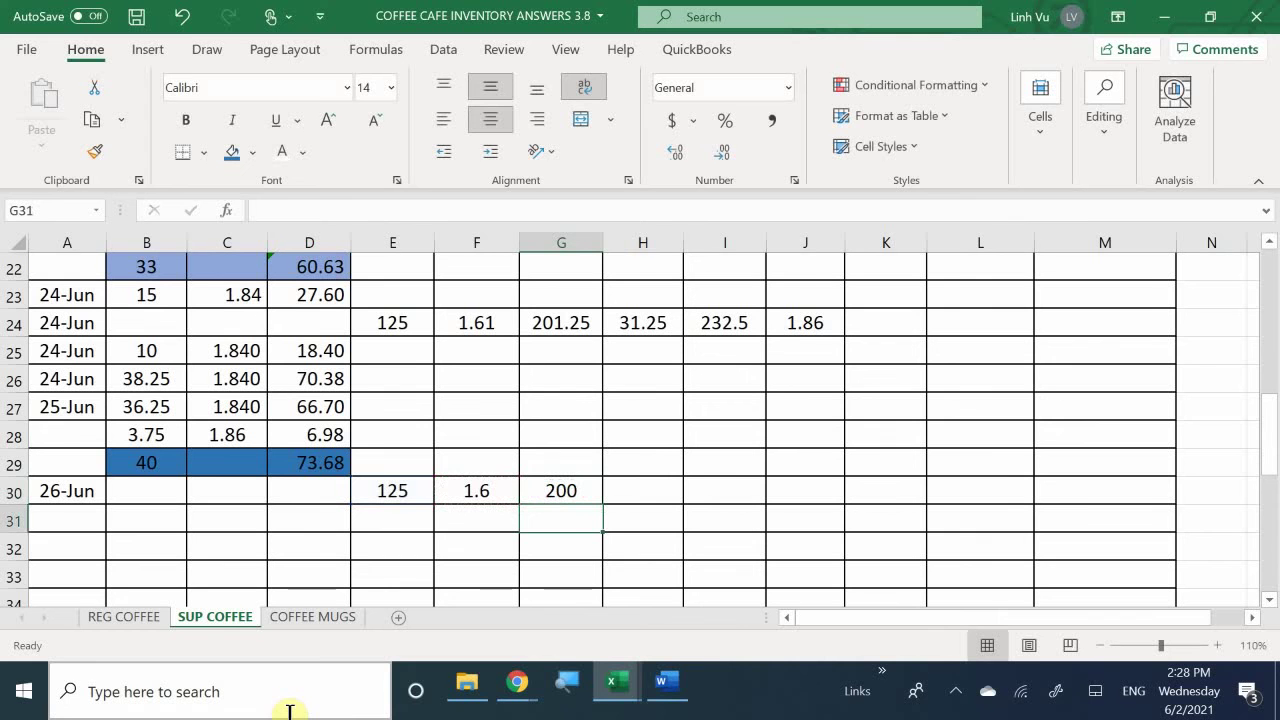
Apply the comma number style with two decimals to cells F30:K41 on the SUP COFFEE sheet.
{"action": "left_click_drag", "start_coordinate": [500, 489], "coordinate": [858, 576]}
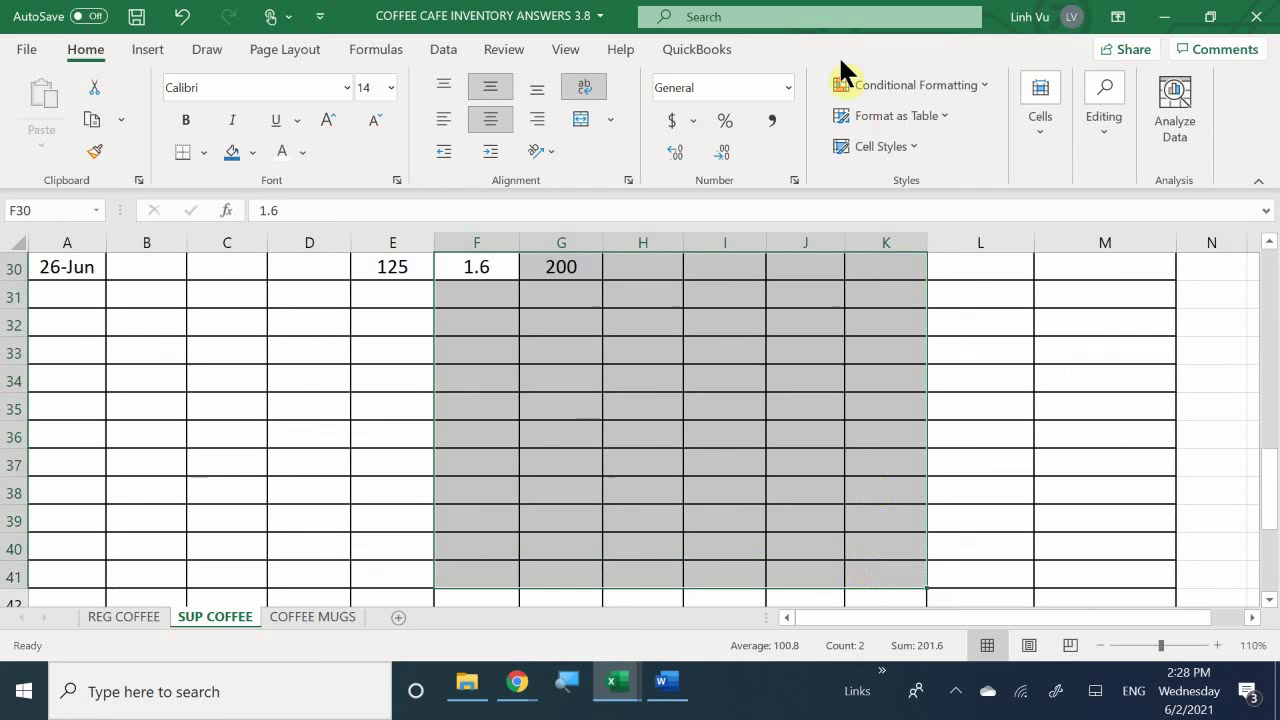
{"action": "left_click", "coordinate": [772, 120]}
{"action": "scroll", "coordinate": [646, 379], "scroll_direction": "up", "scroll_amount": 3}
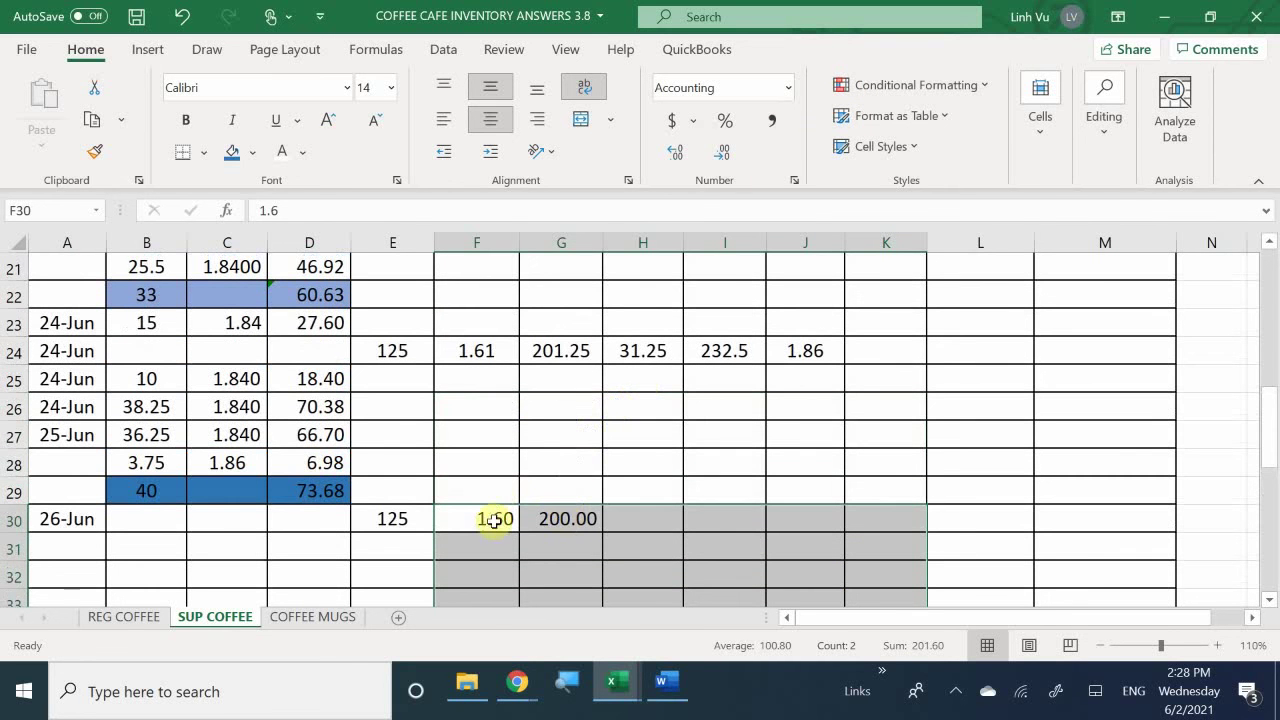
{"action": "left_click", "coordinate": [493, 520]}
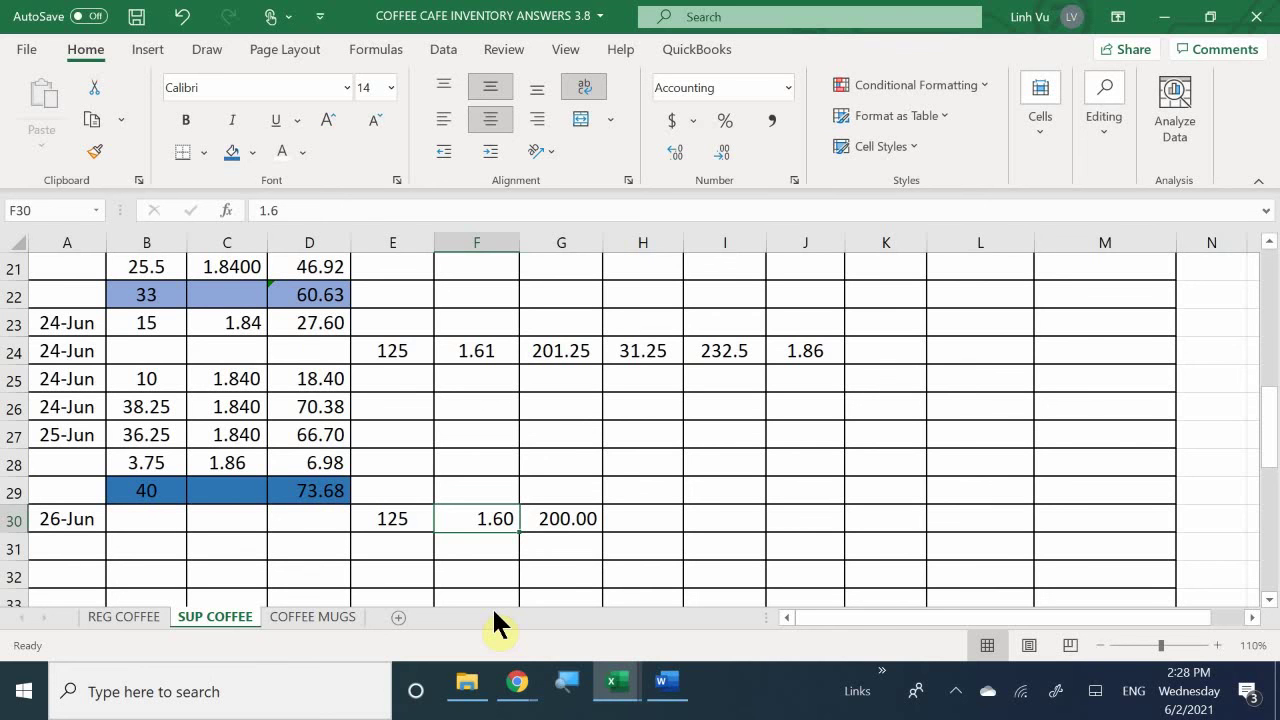
{"action": "left_click", "coordinate": [955, 696]}
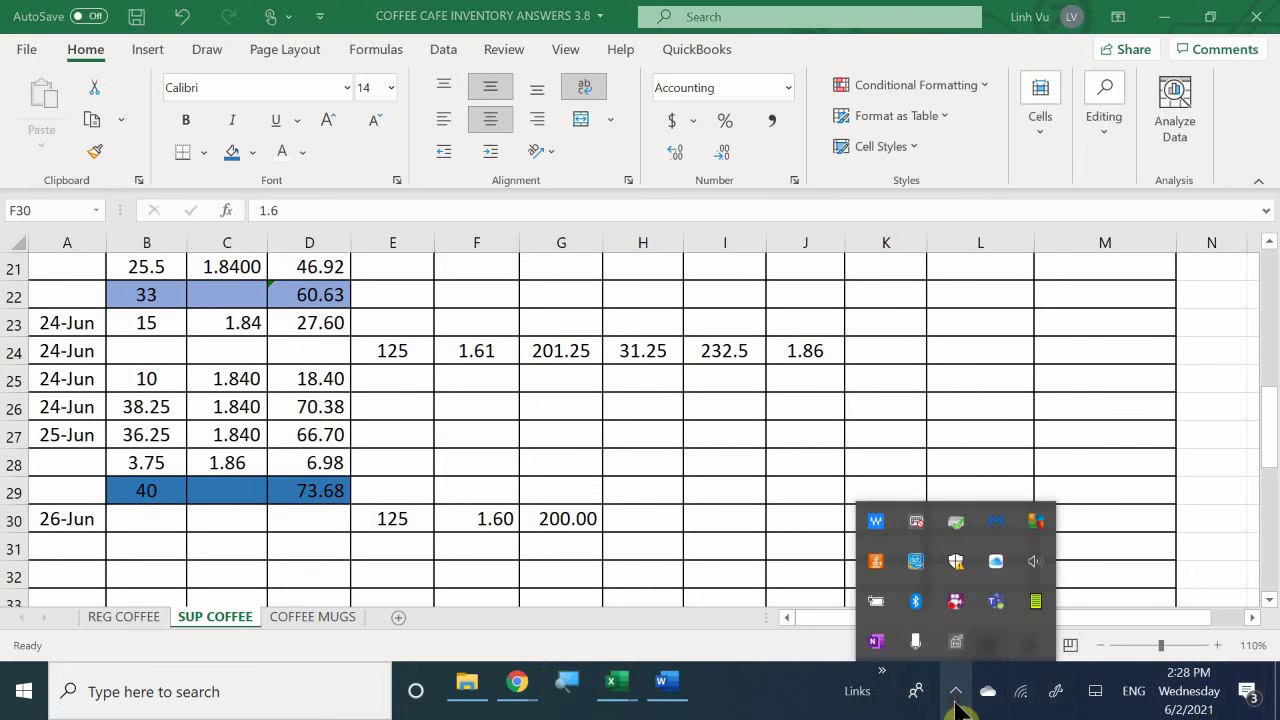
{"action": "left_click", "coordinate": [955, 697]}
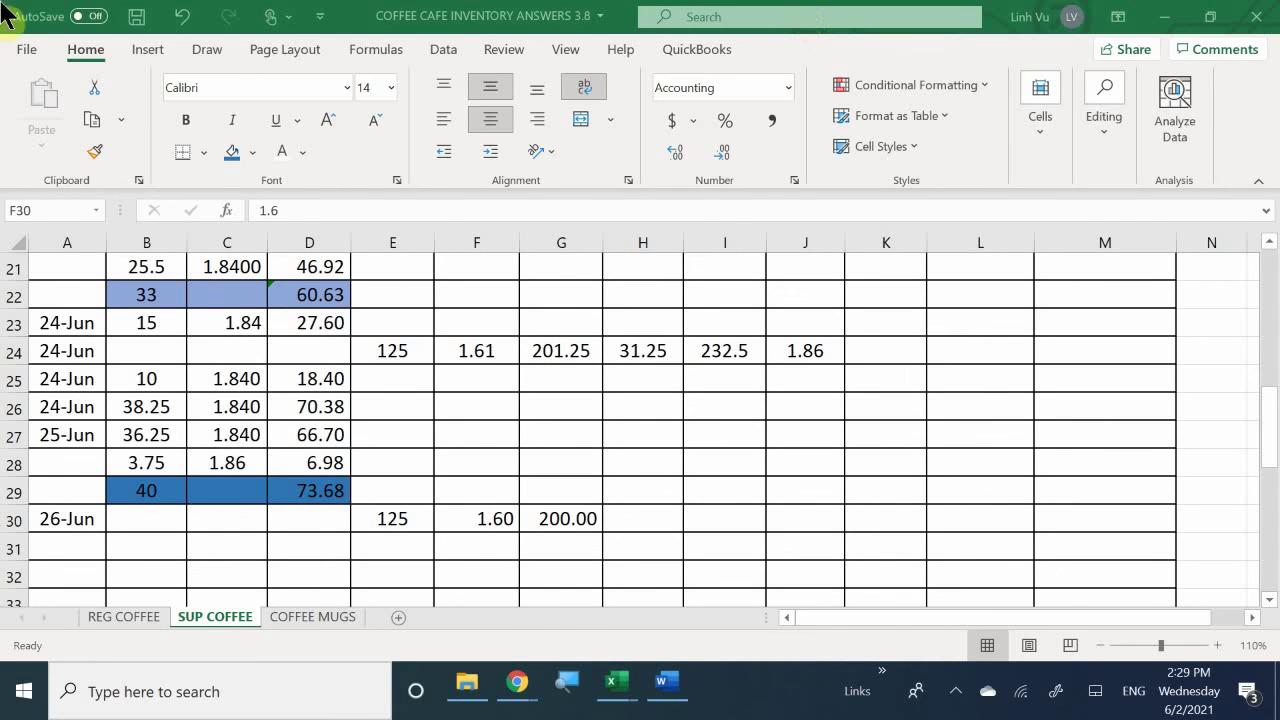
Bring up the Word transaction document and show the general journal workbook beside it.
{"action": "left_click", "coordinate": [666, 688]}
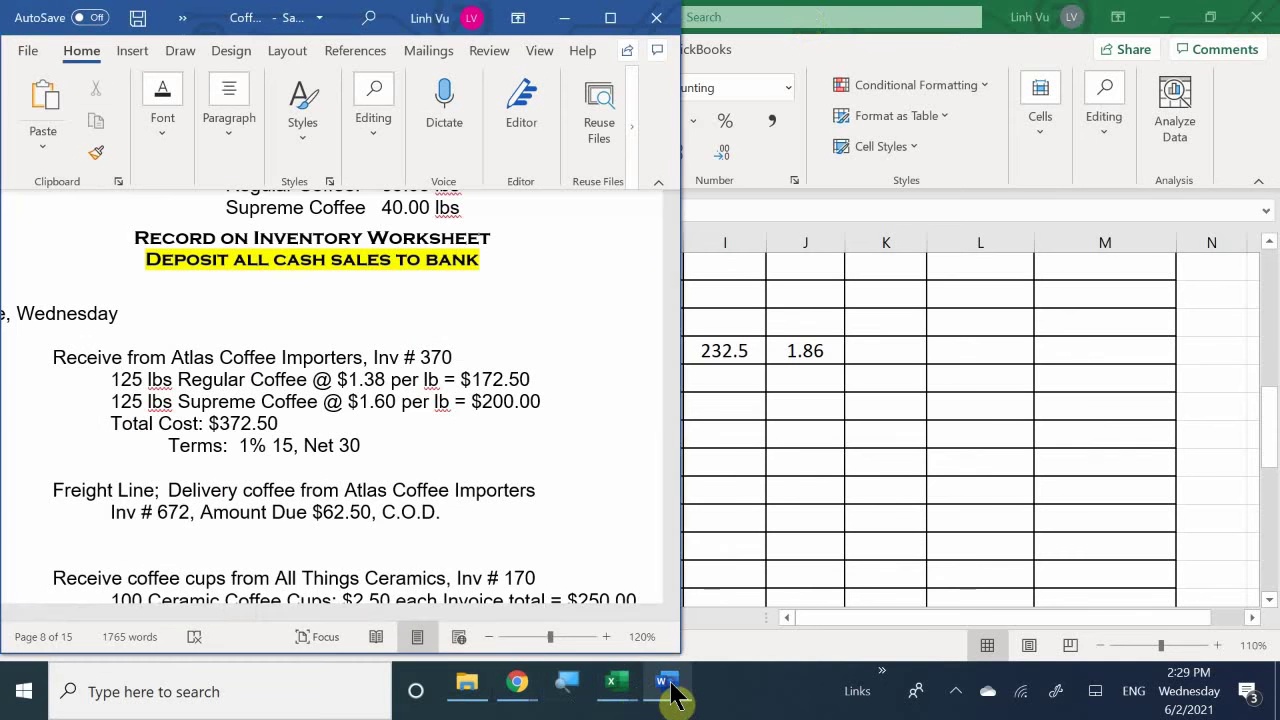
{"action": "mouse_move", "coordinate": [620, 690]}
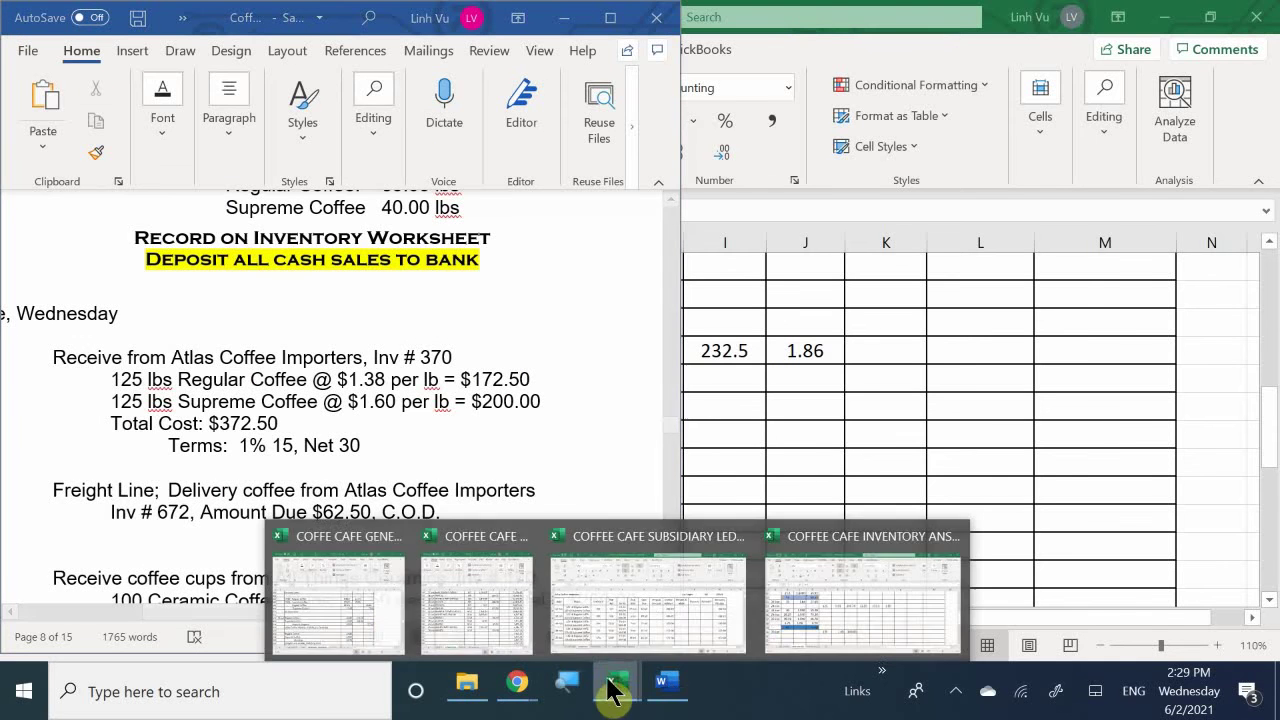
{"action": "left_click", "coordinate": [310, 595]}
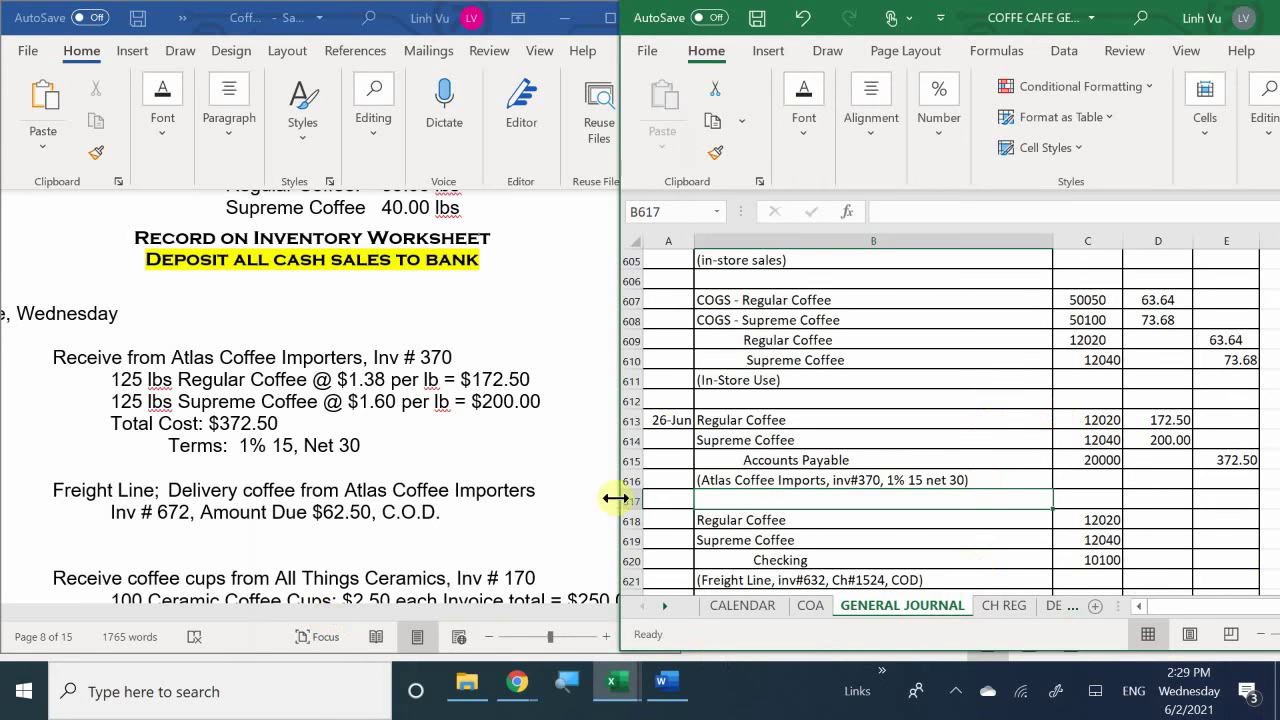
{"action": "left_click", "coordinate": [773, 441]}
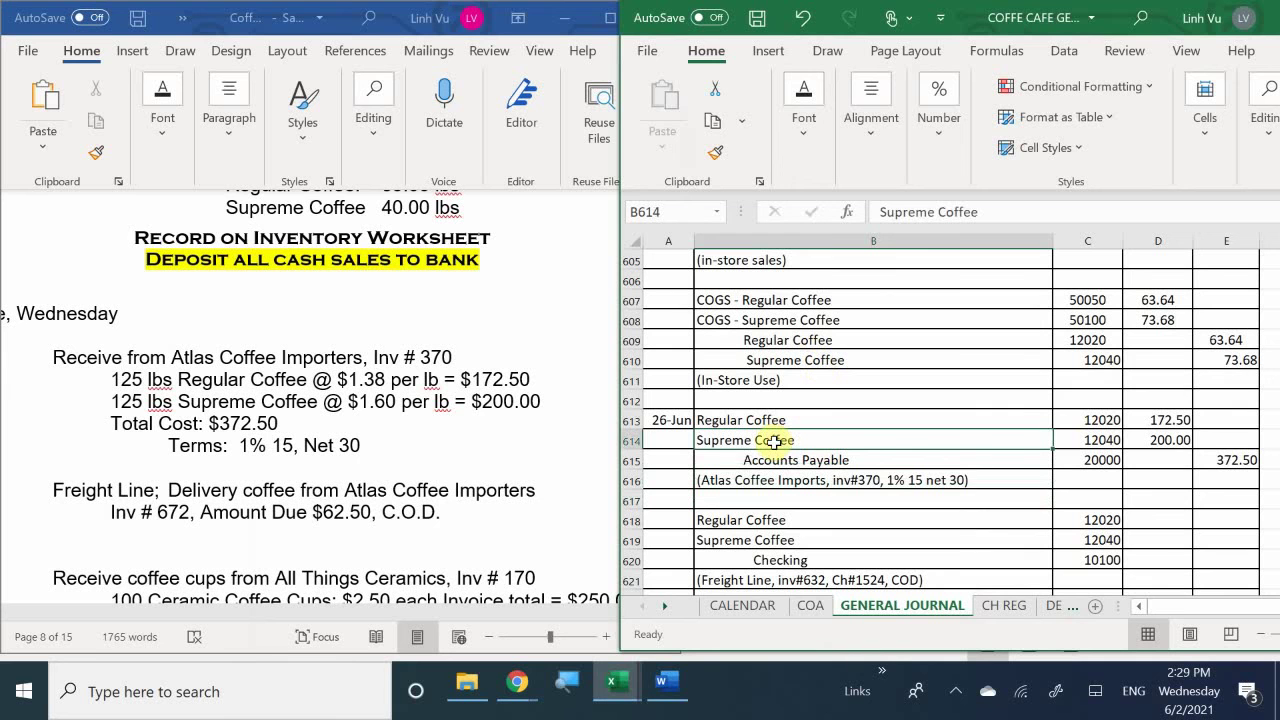
Enter a 62.50 credit for Checking in cell E620 of the Freight Line entry.
{"action": "left_click", "coordinate": [1172, 562]}
{"action": "left_click", "coordinate": [1226, 559]}
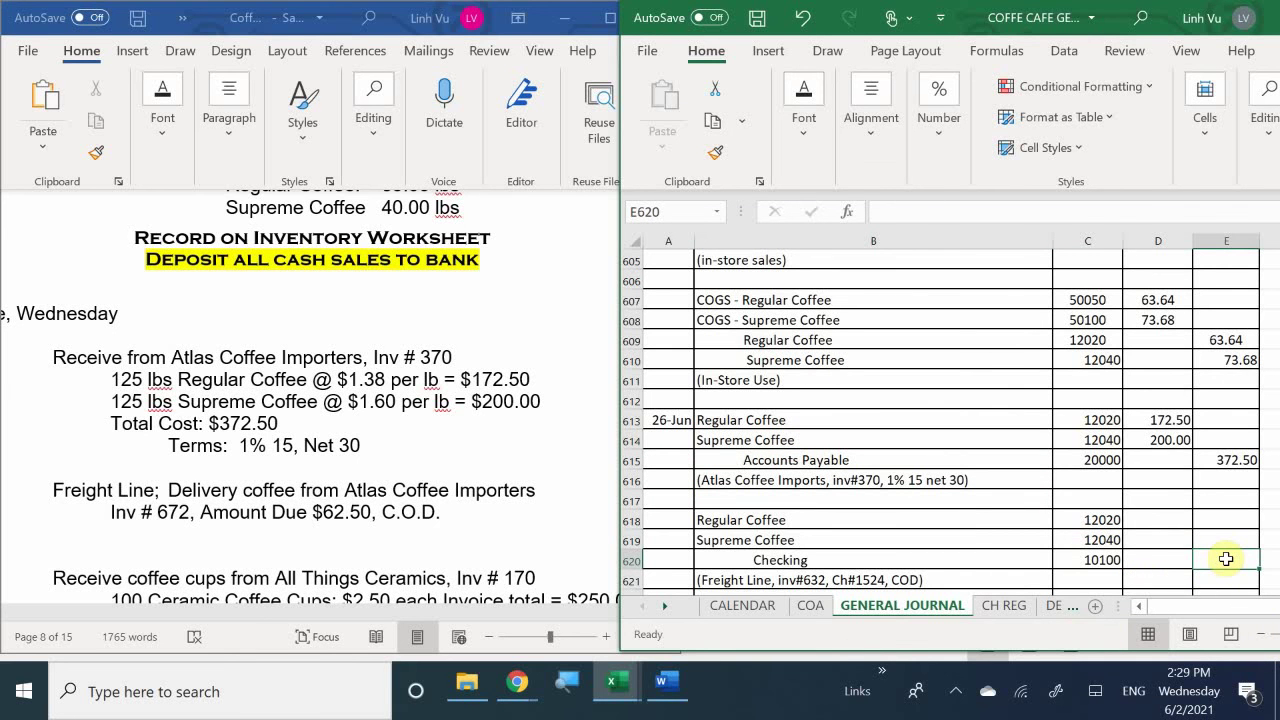
{"action": "type", "text": "62.50"}
{"action": "key", "text": "Return"}
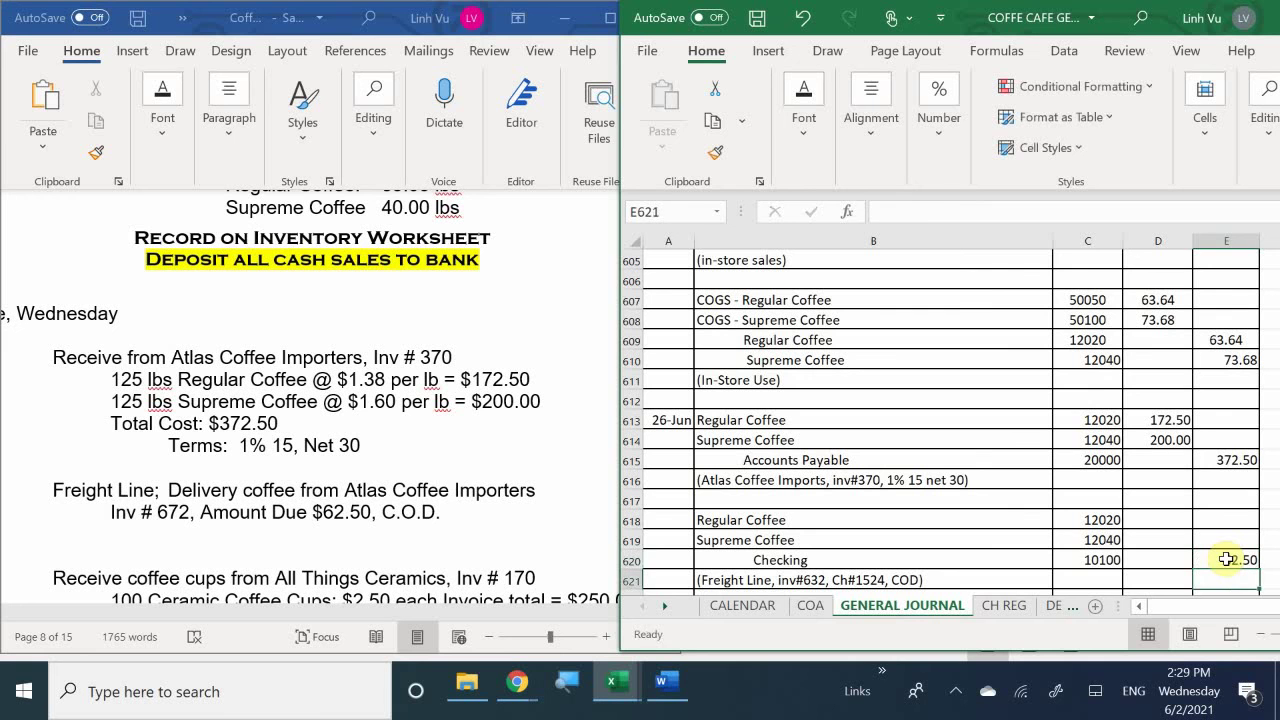
Calculate the Freight Line entry's Regular Coffee debit in D618 as half of the Checking credit, =E620/2.
{"action": "key", "text": "Left"}
{"action": "key", "text": "Left"}
{"action": "key", "text": "Up"}
{"action": "key", "text": "Up"}
{"action": "key", "text": "Up"}
{"action": "key", "text": "Right"}
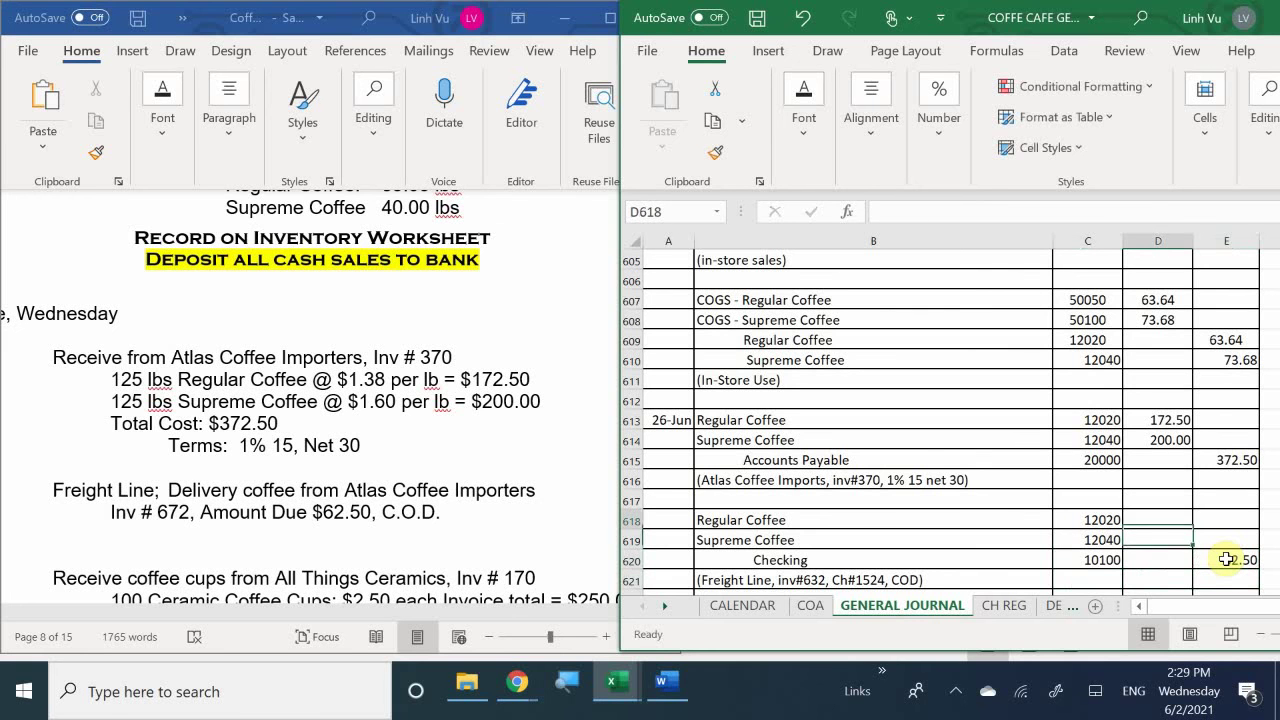
{"action": "type", "text": "="}
{"action": "key", "text": "Down"}
{"action": "key", "text": "Down"}
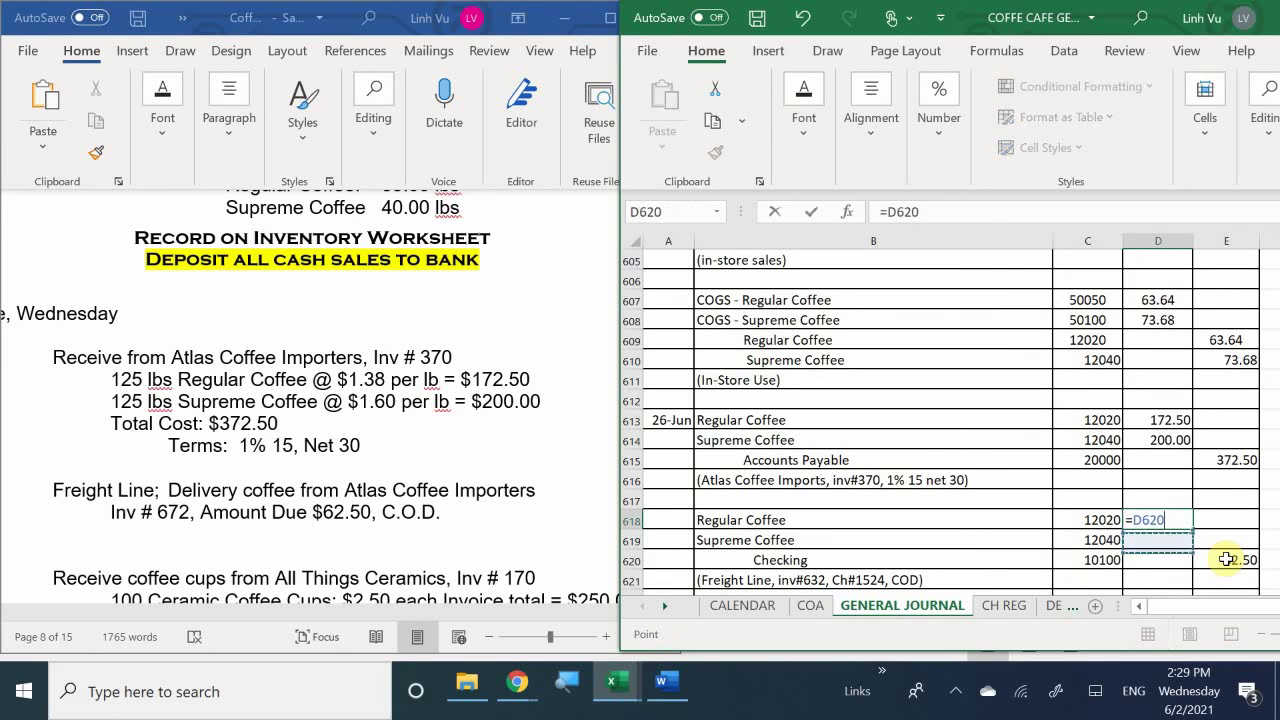
{"action": "key", "text": "Right"}
{"action": "type", "text": "/2"}
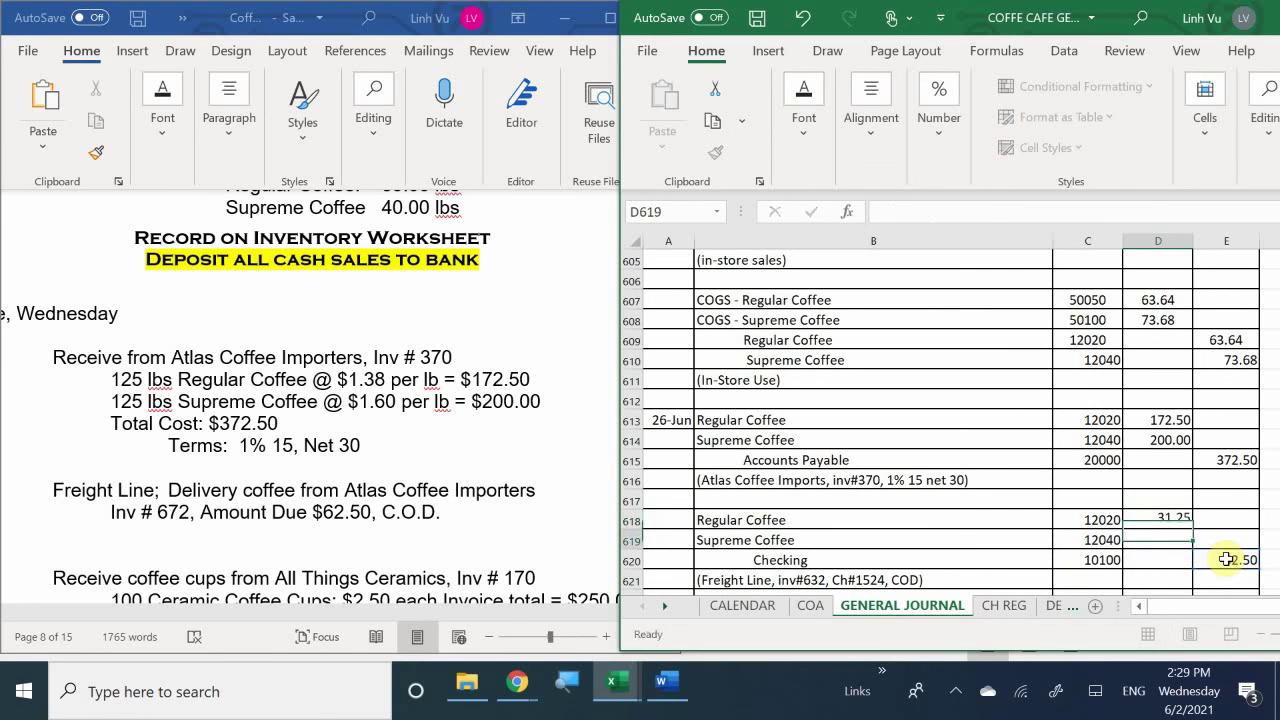
{"action": "key", "text": "Return"}
Set the Supreme Coffee debit in D619 equal to the Regular Coffee debit with =D618.
{"action": "type", "text": "="}
{"action": "key", "text": "Up"}
{"action": "key", "text": "Return"}
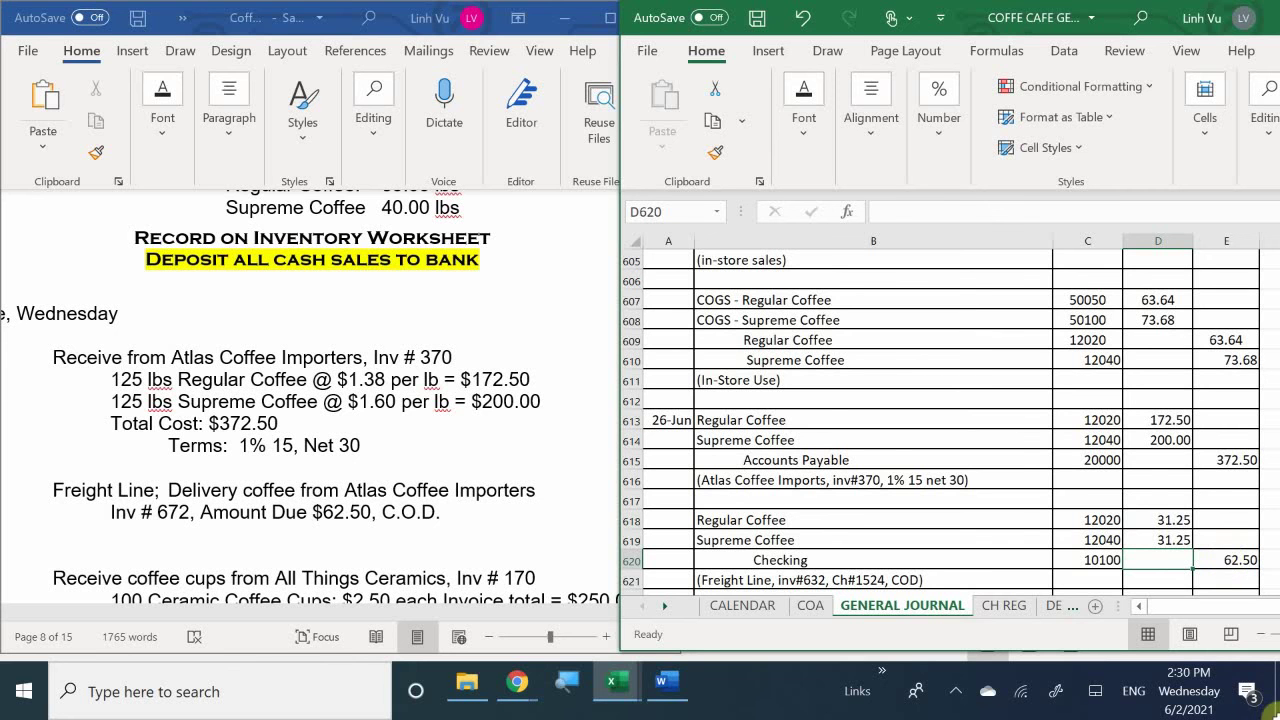
On the CH REG sheet, enter the date 6/26 in A29 for check 1526.
{"action": "left_click", "coordinate": [818, 538]}
{"action": "scroll", "coordinate": [820, 535], "scroll_direction": "down", "scroll_amount": 1}
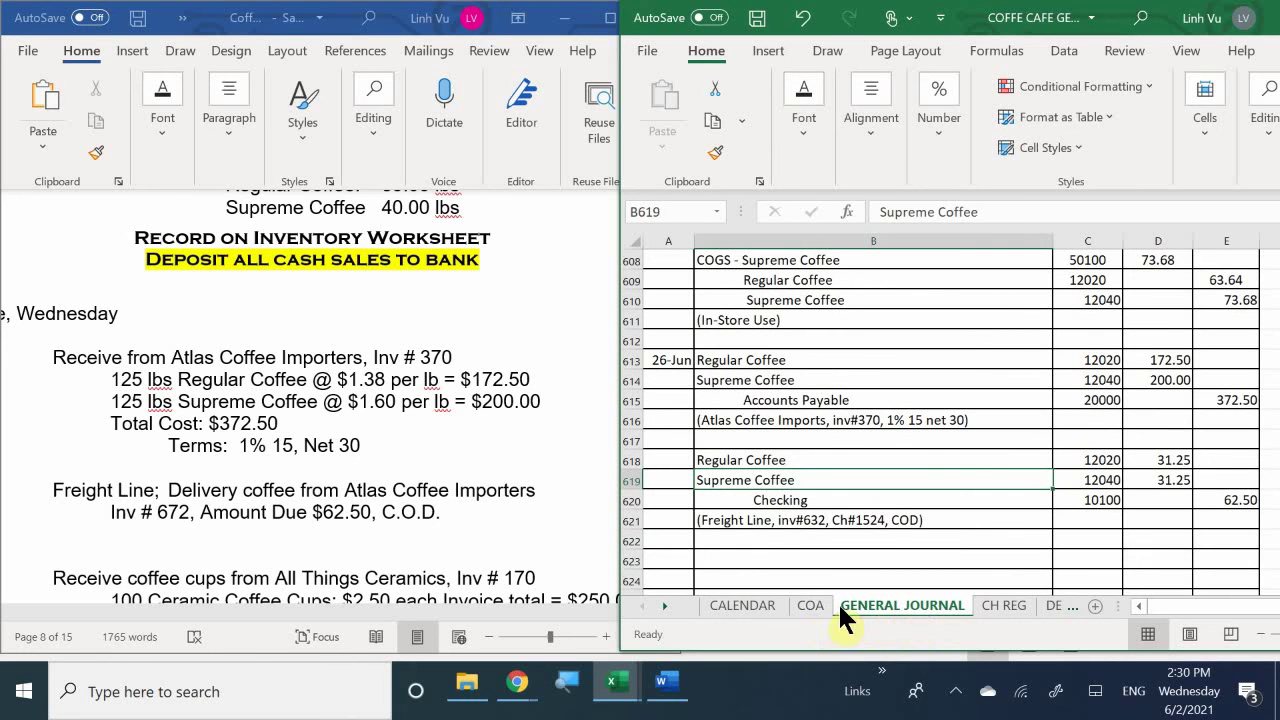
{"action": "left_click", "coordinate": [1004, 605]}
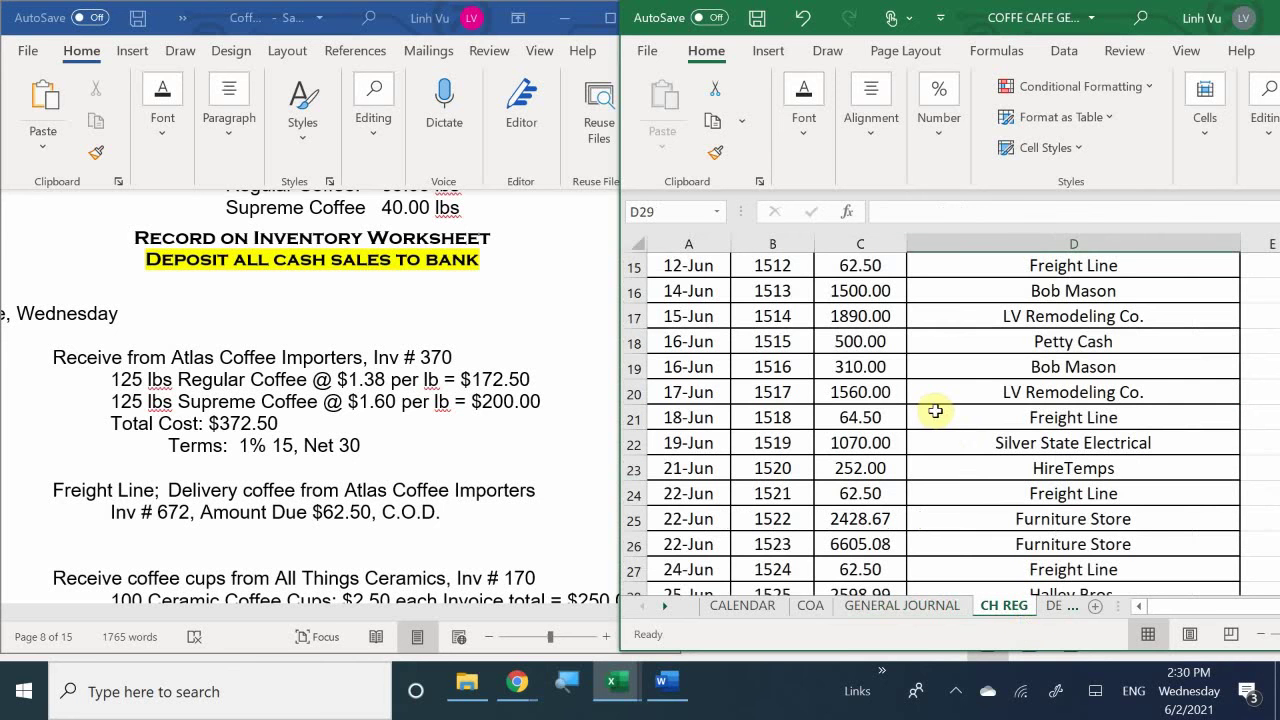
{"action": "scroll", "coordinate": [933, 412], "scroll_direction": "down", "scroll_amount": 1}
{"action": "scroll", "coordinate": [842, 414], "scroll_direction": "down", "scroll_amount": 1}
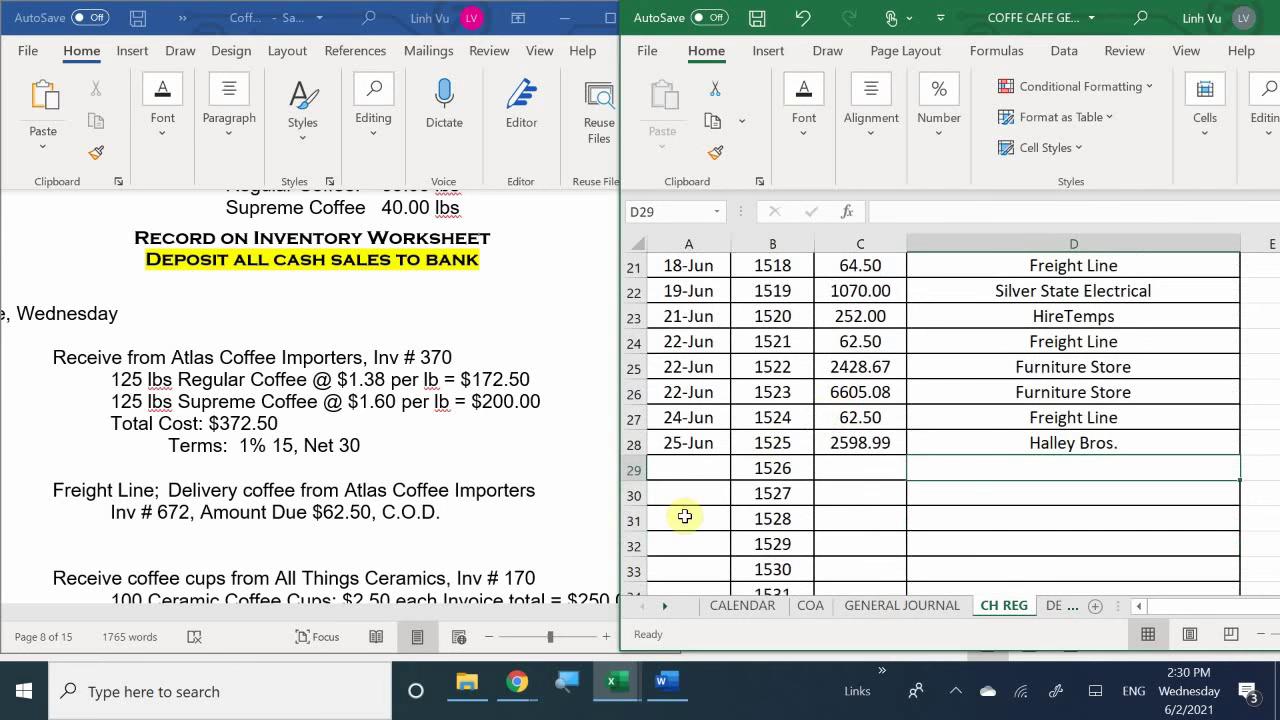
{"action": "left_click", "coordinate": [700, 471]}
{"action": "type", "text": "6"}
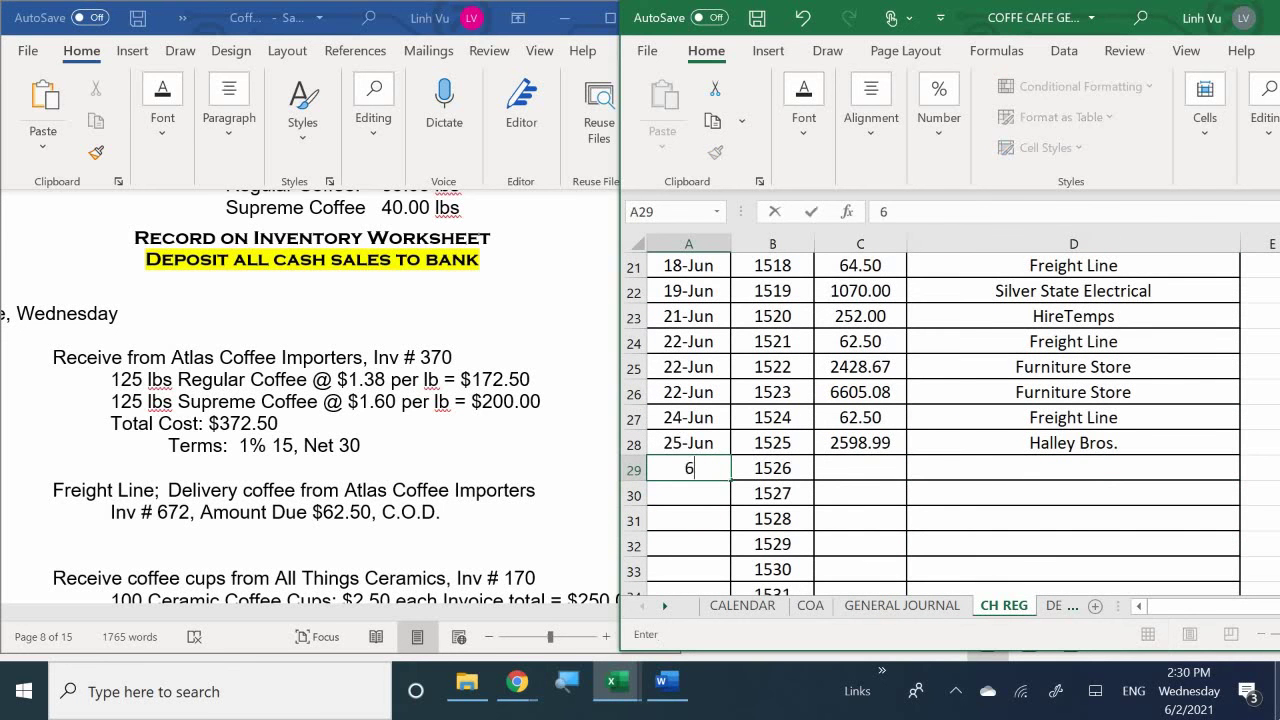
{"action": "type", "text": "/26"}
{"action": "key", "text": "Return"}
Enter 62.50 as the amount of check 1526 in C29.
{"action": "key", "text": "Right"}
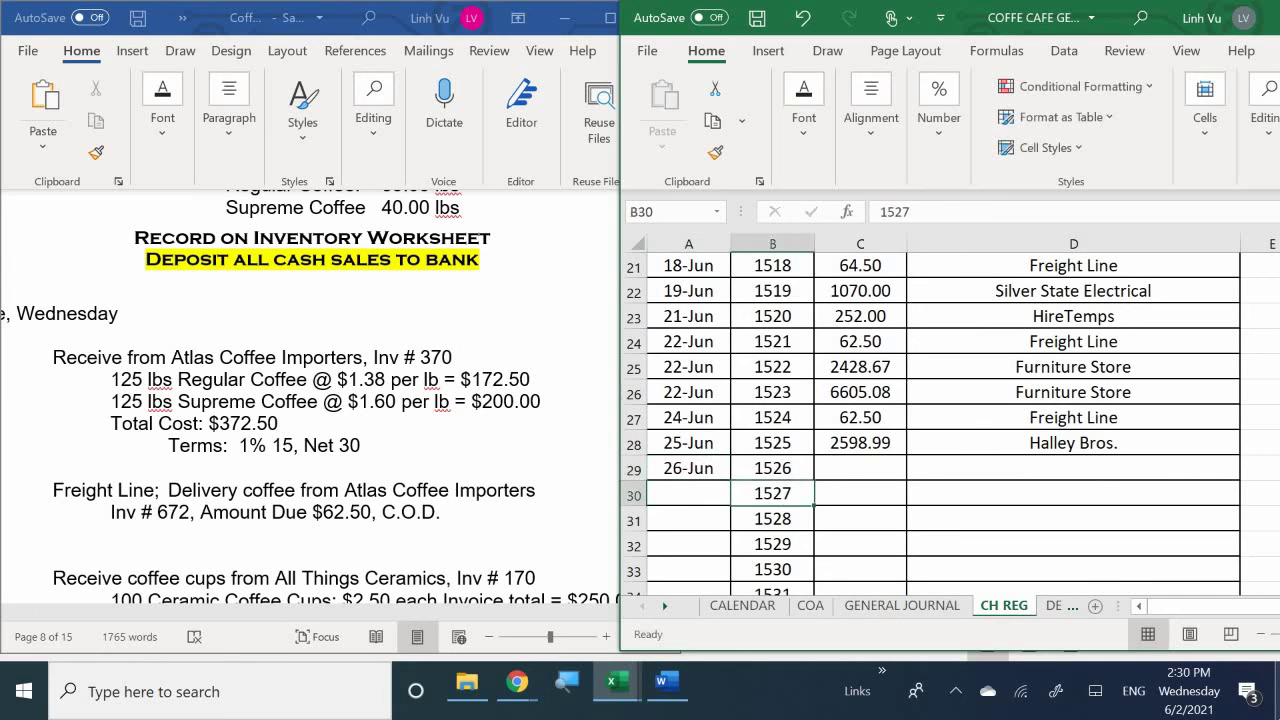
{"action": "key", "text": "Right"}
{"action": "key", "text": "Up"}
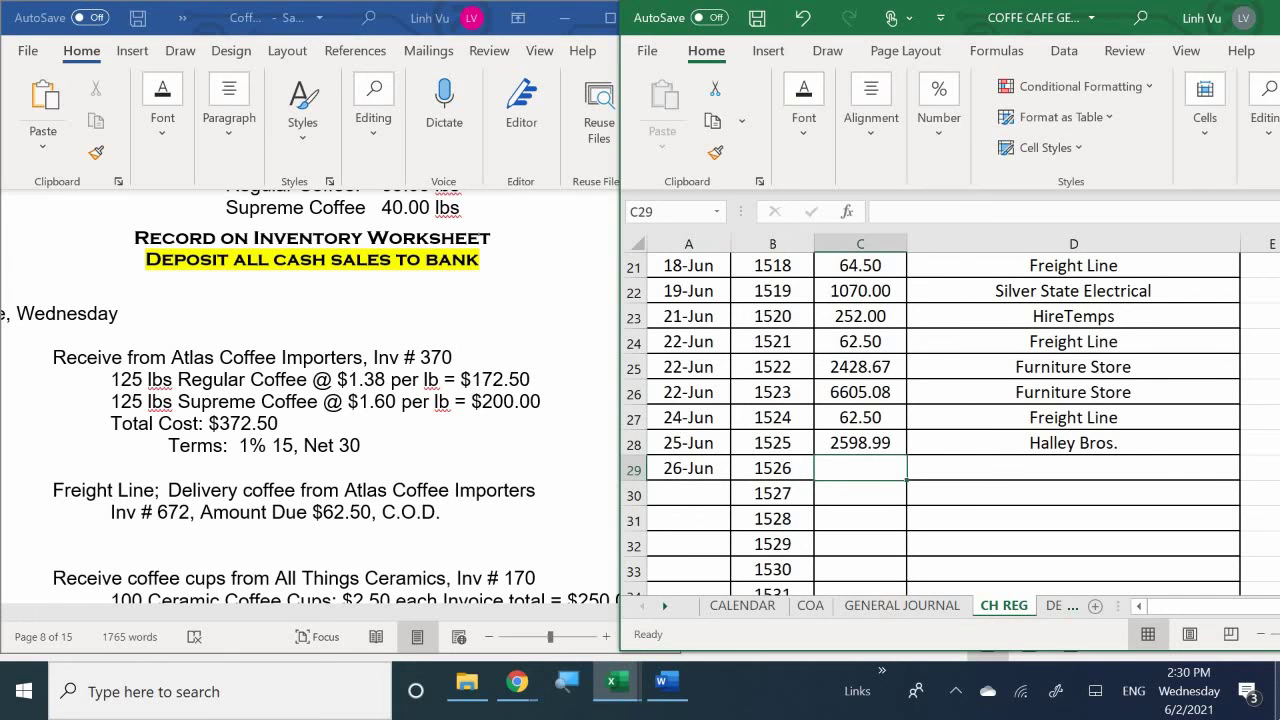
{"action": "type", "text": "62.50"}
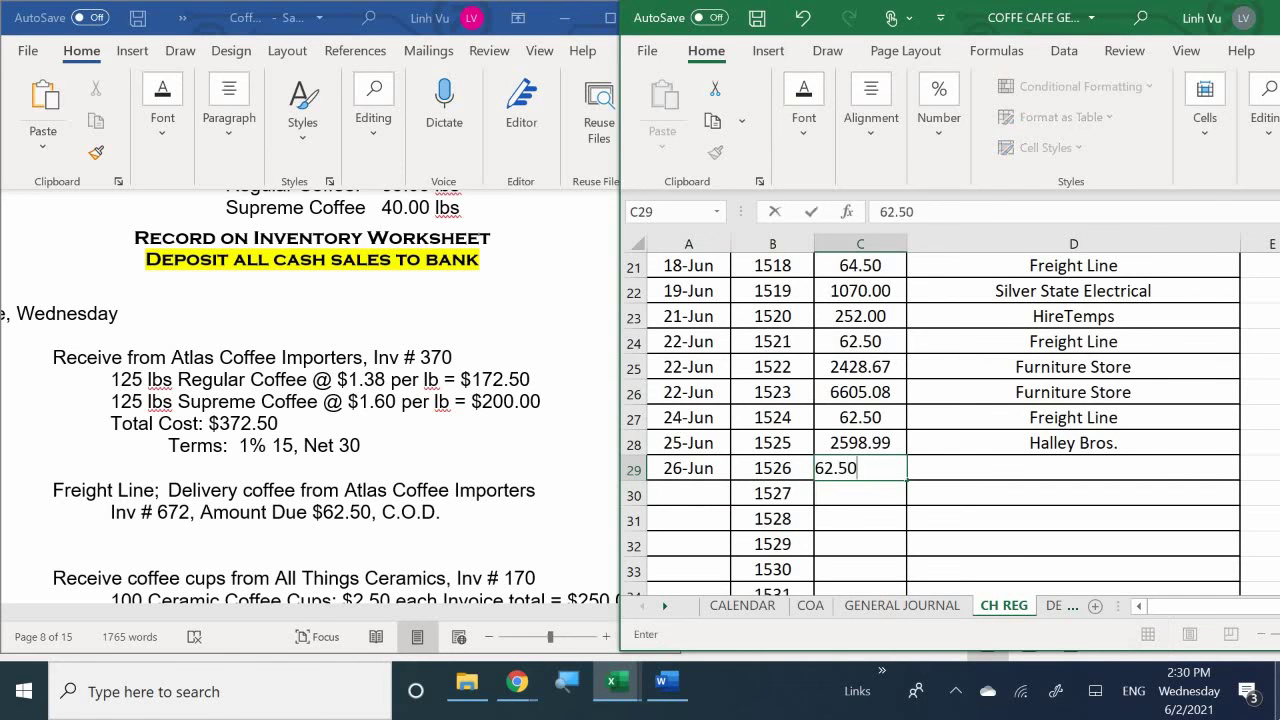
{"action": "key", "text": "Return"}
Fill in Freight Line as the payee of check 1526 in D29 by referencing D27.
{"action": "left_click", "coordinate": [1073, 468]}
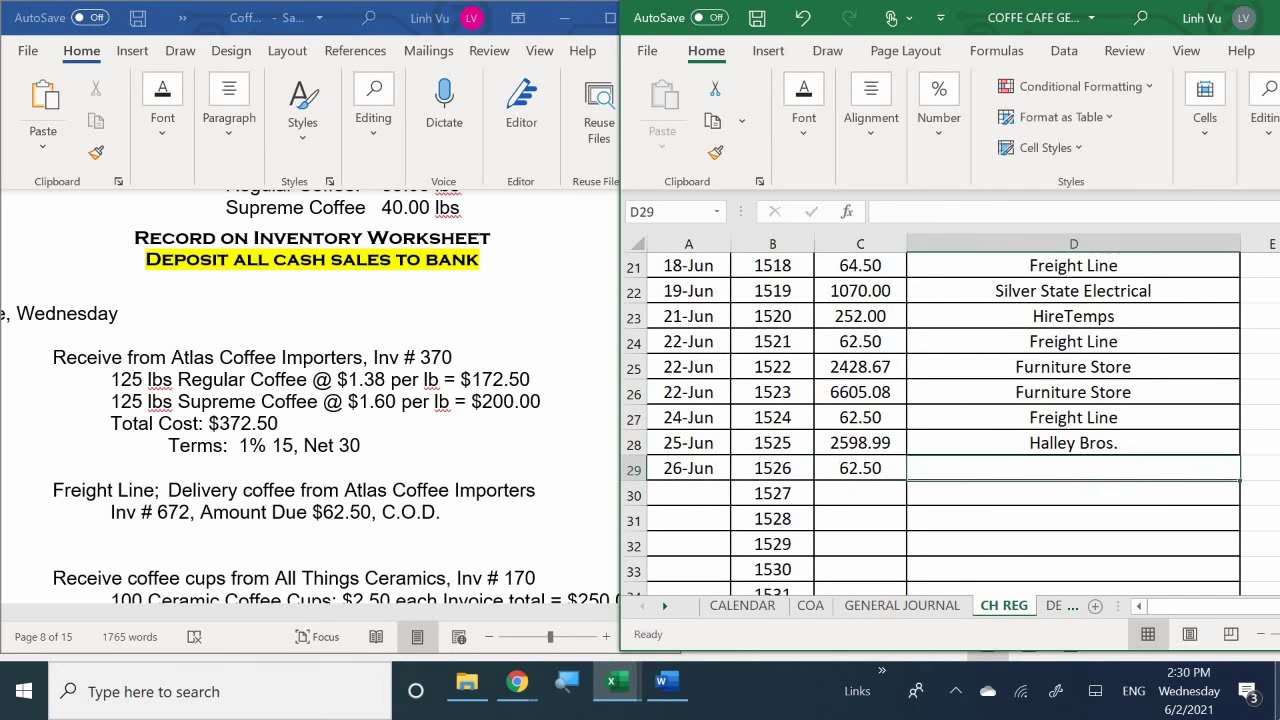
{"action": "type", "text": "="}
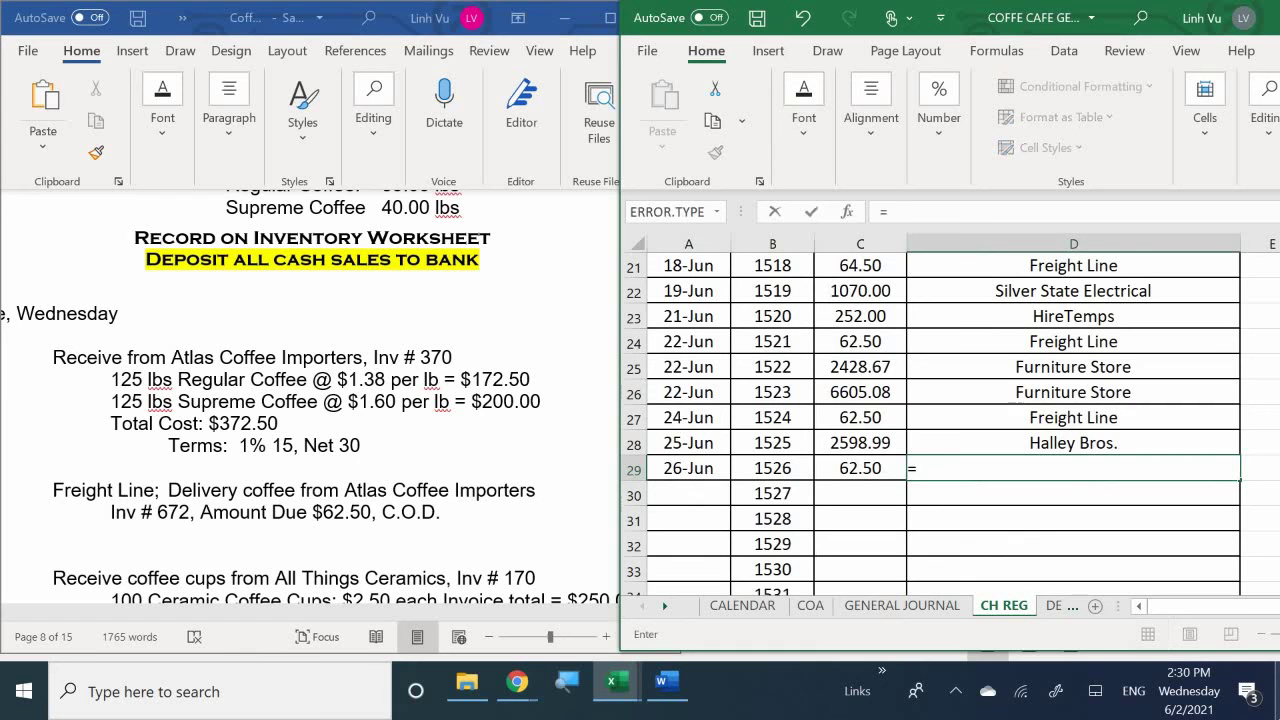
{"action": "left_click", "coordinate": [1073, 417]}
{"action": "key", "text": "Return"}
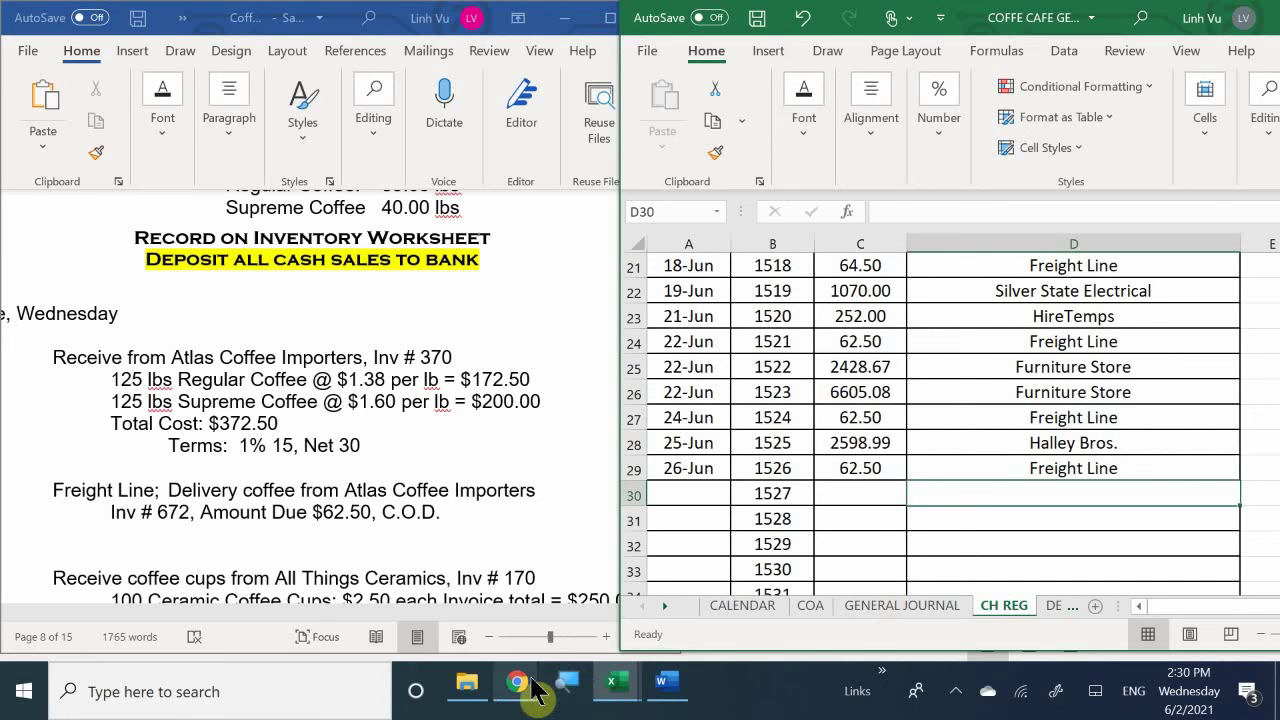
On the GENERAL JOURNAL sheet, correct the description in B621 to (Freight Line, inv#672, Ch#1526, COD).
{"action": "mouse_move", "coordinate": [580, 672]}
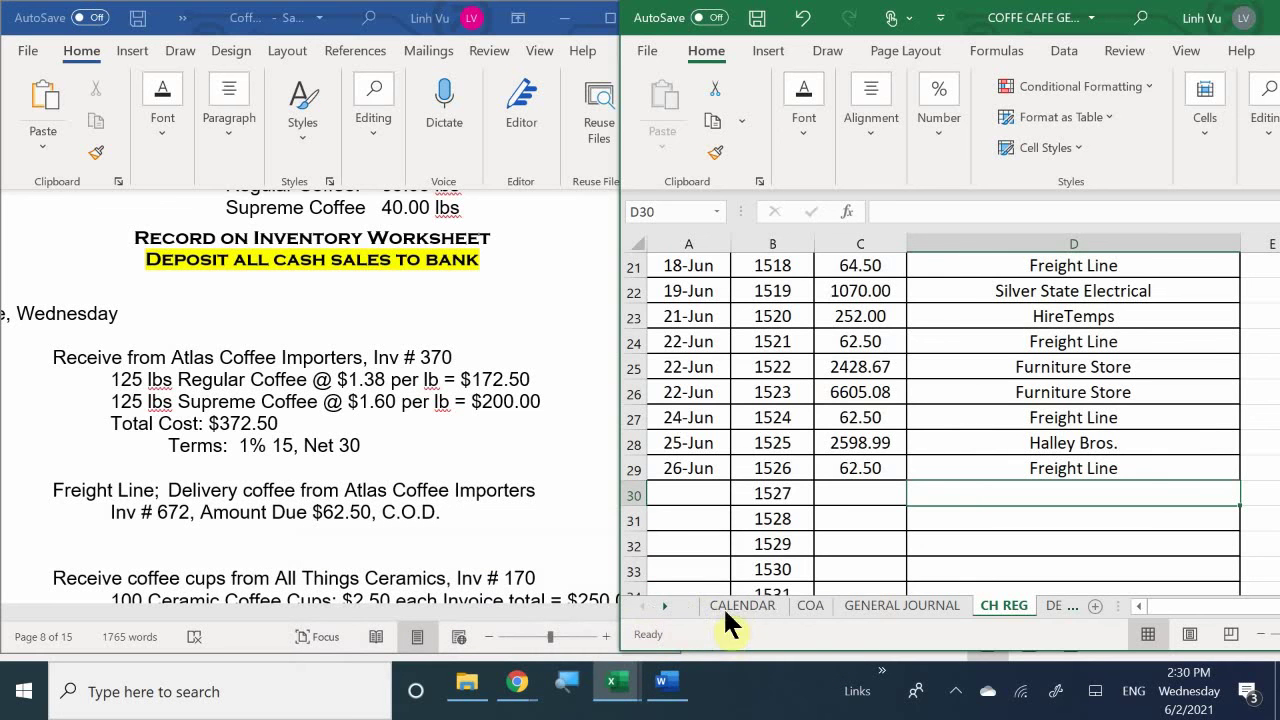
{"action": "left_click", "coordinate": [884, 605]}
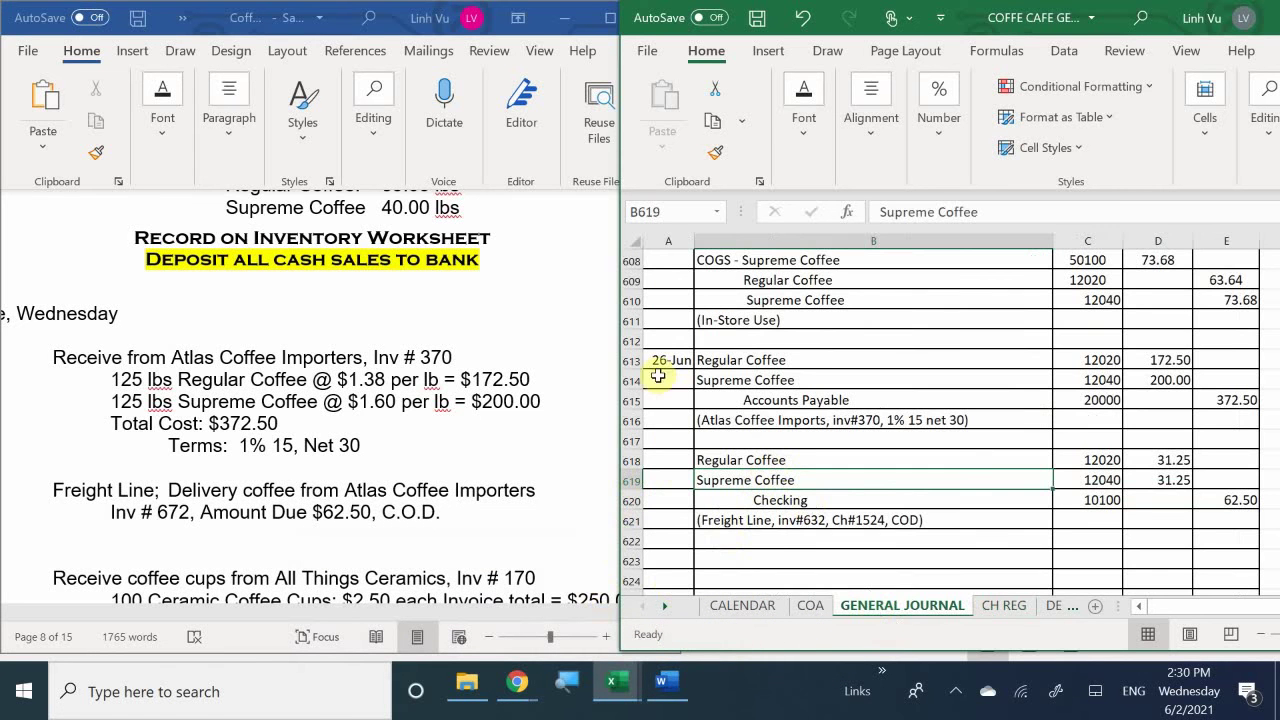
{"action": "double_click", "coordinate": [822, 519]}
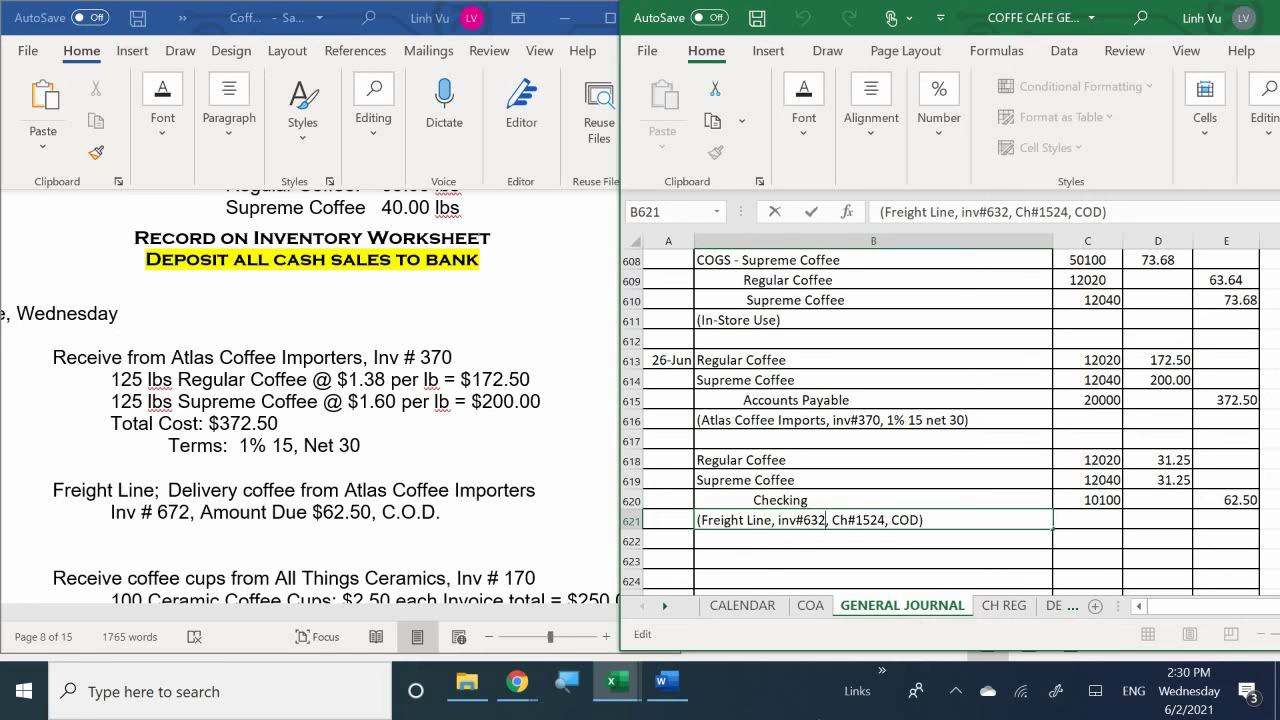
{"action": "key", "text": "BackSpace"}
{"action": "key", "text": "BackSpace"}
{"action": "type", "text": "72"}
{"action": "key", "text": "BackSpace"}
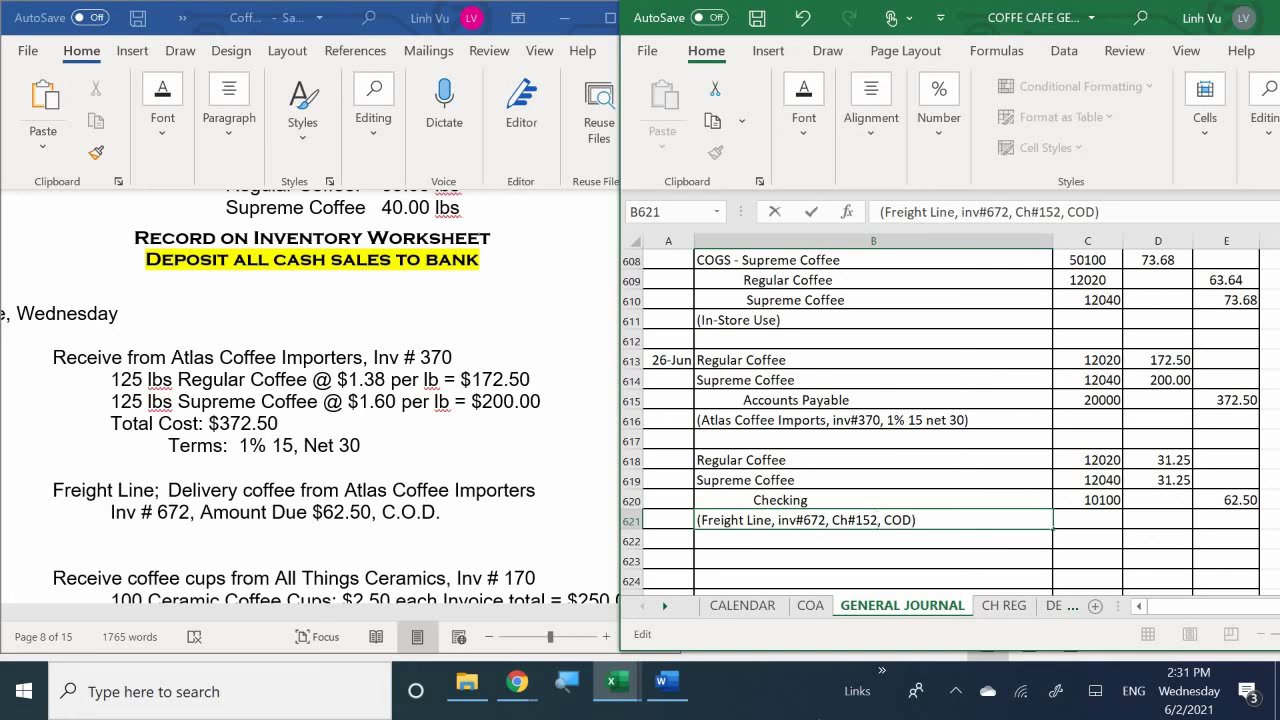
{"action": "type", "text": "6"}
{"action": "key", "text": "Return"}
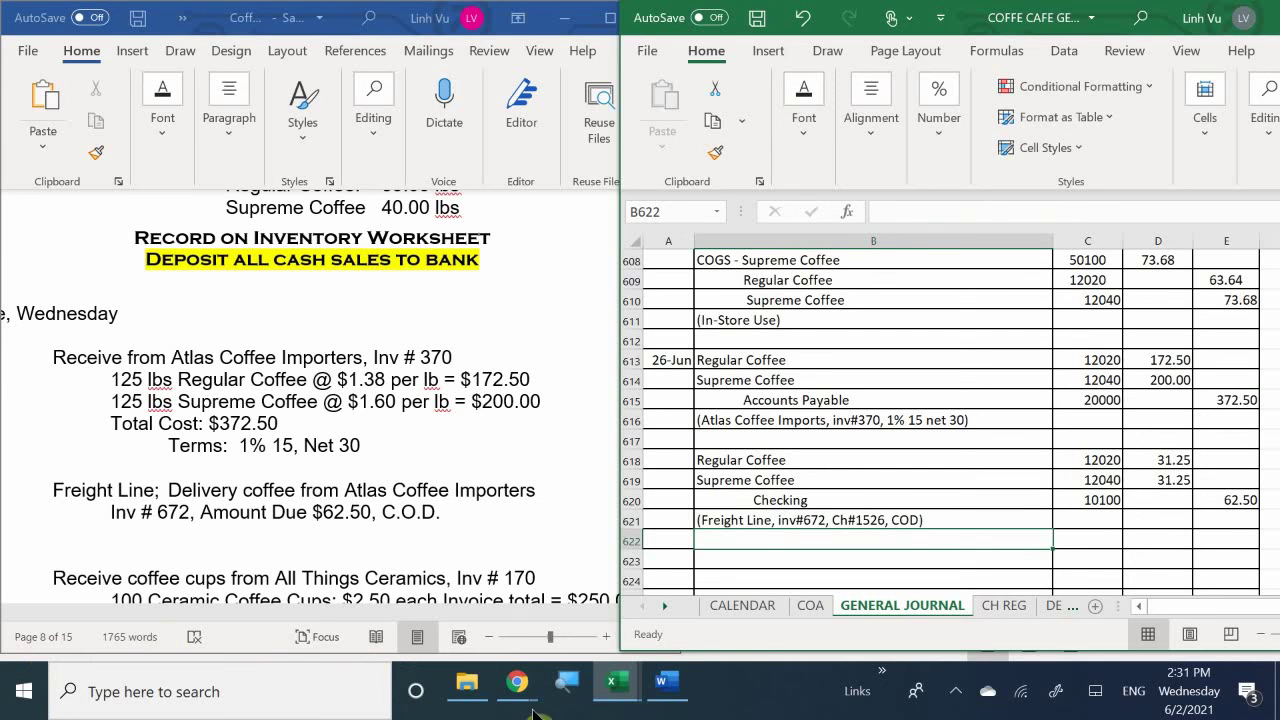
Switch to the ledger workbook's ASSETS sheet and enter the date 6/26 in A229 of the Regular Coffee account.
{"action": "mouse_move", "coordinate": [603, 692]}
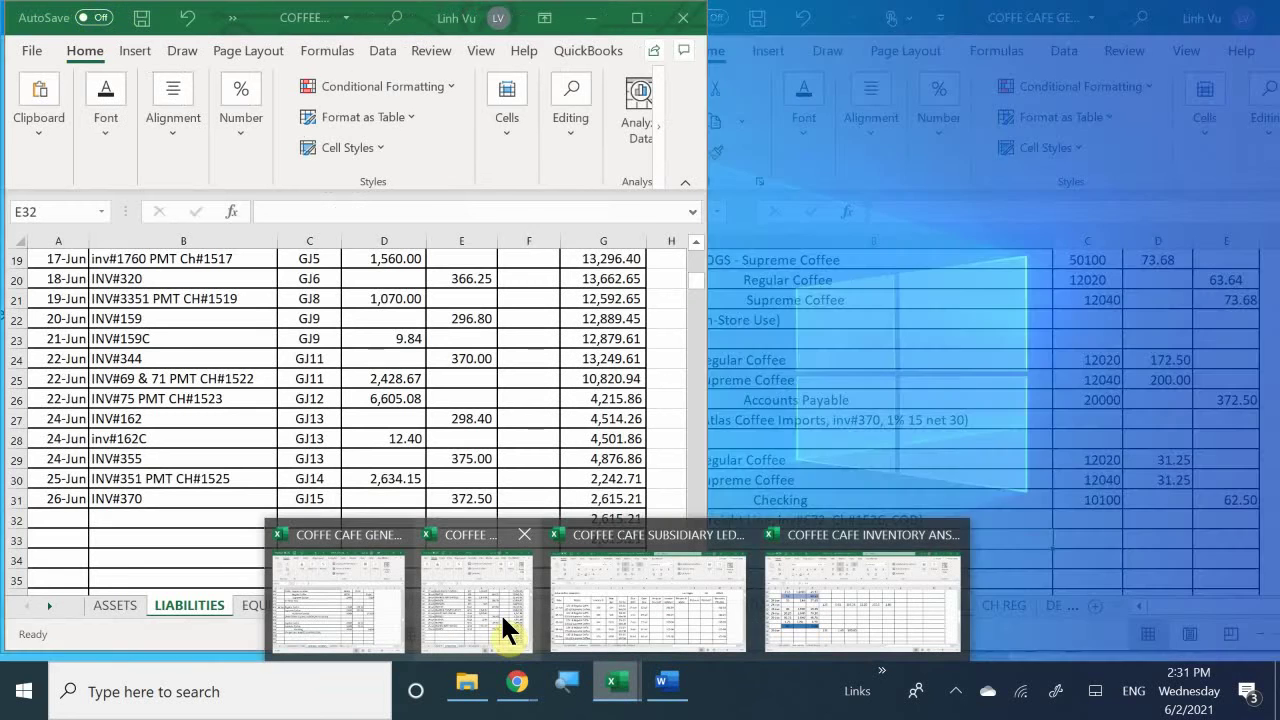
{"action": "left_click", "coordinate": [500, 612]}
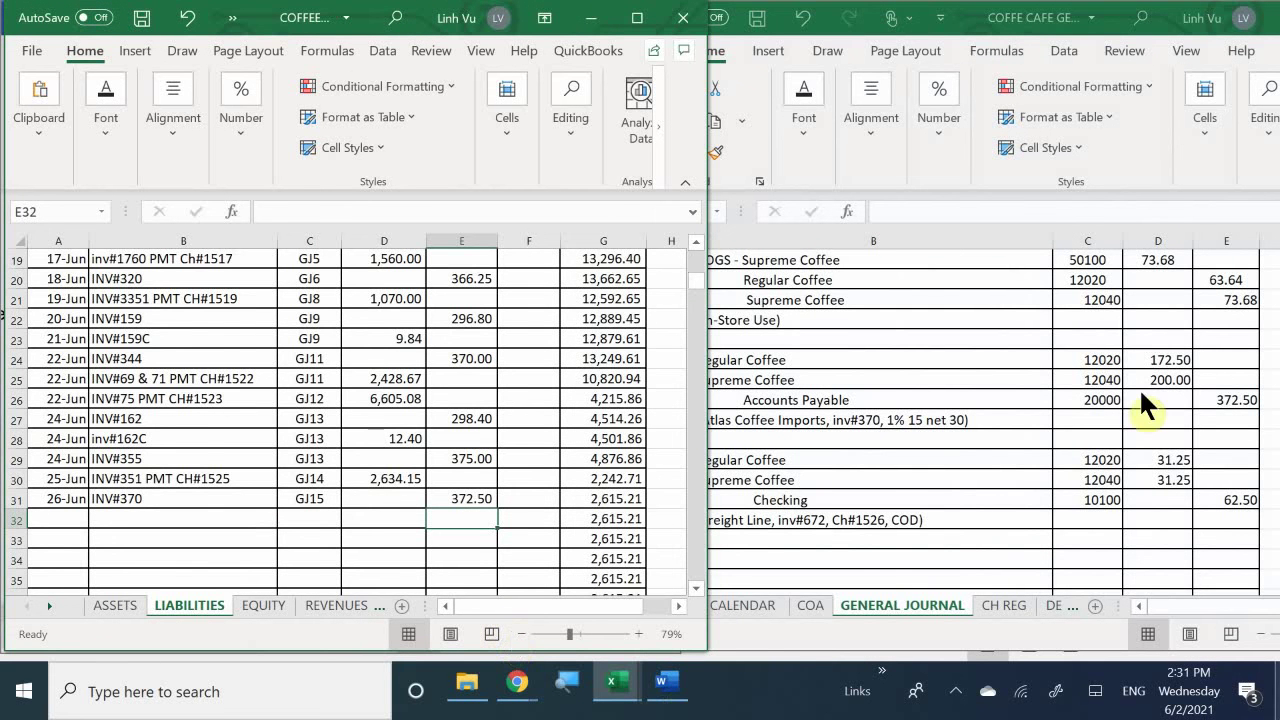
{"action": "left_click", "coordinate": [115, 605]}
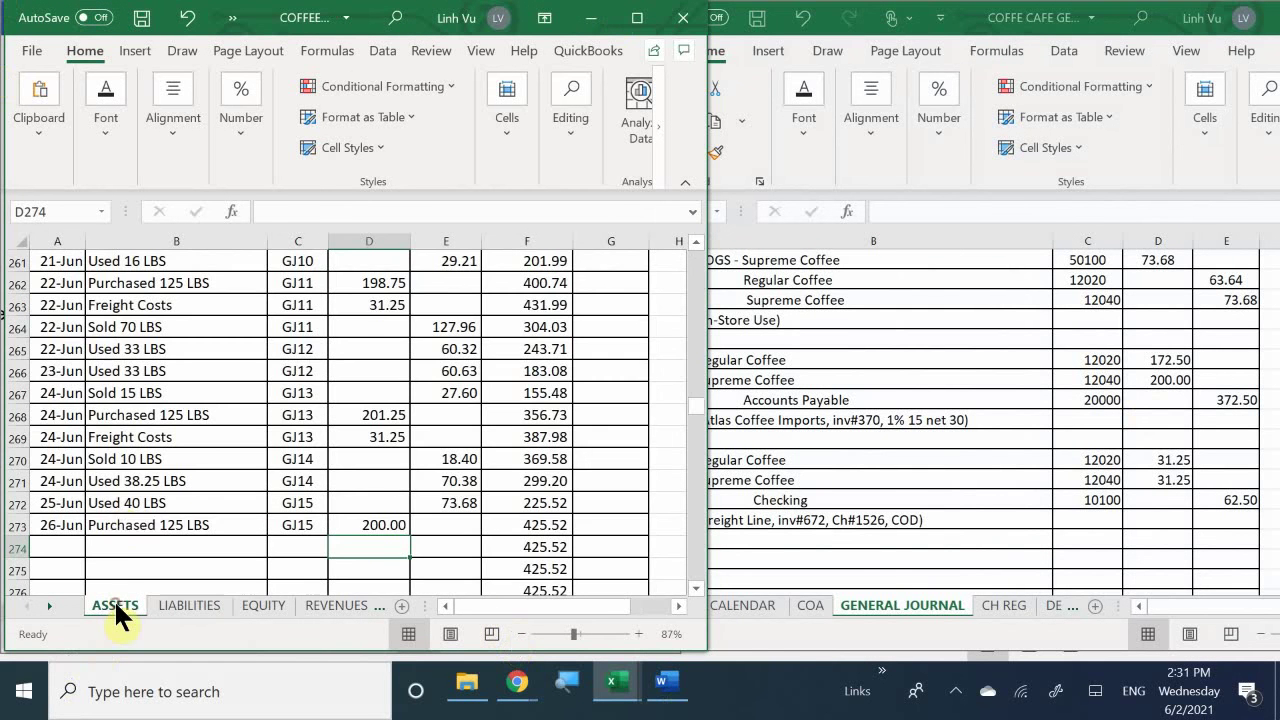
{"action": "scroll", "coordinate": [125, 527], "scroll_direction": "up", "scroll_amount": 2}
{"action": "scroll", "coordinate": [125, 527], "scroll_direction": "up", "scroll_amount": 8}
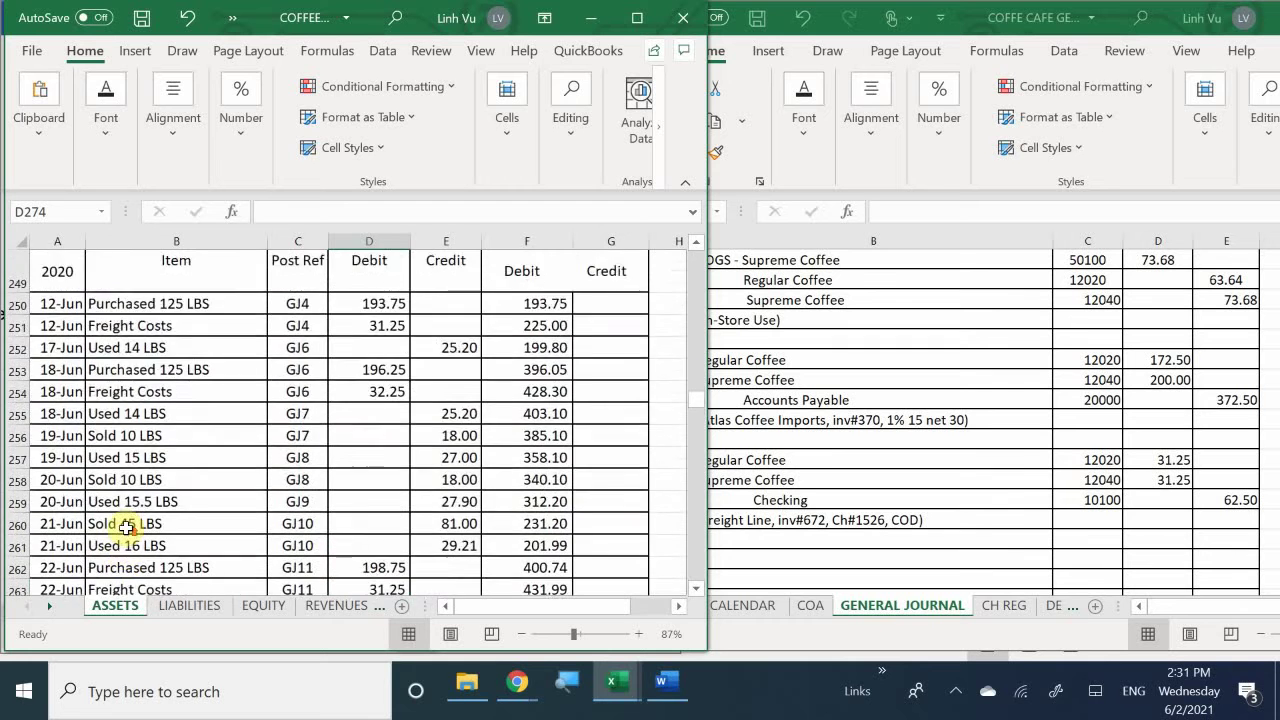
{"action": "scroll", "coordinate": [125, 527], "scroll_direction": "up", "scroll_amount": 6}
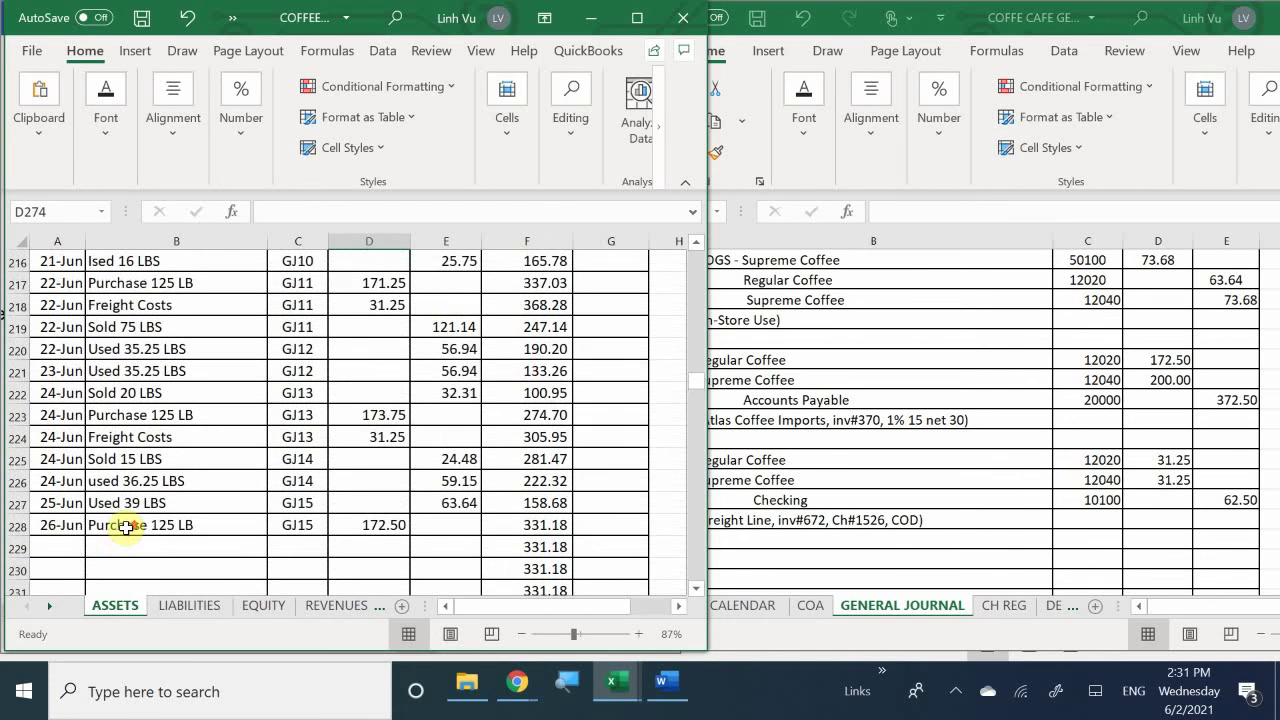
{"action": "left_click", "coordinate": [74, 546]}
{"action": "type", "text": "6/26"}
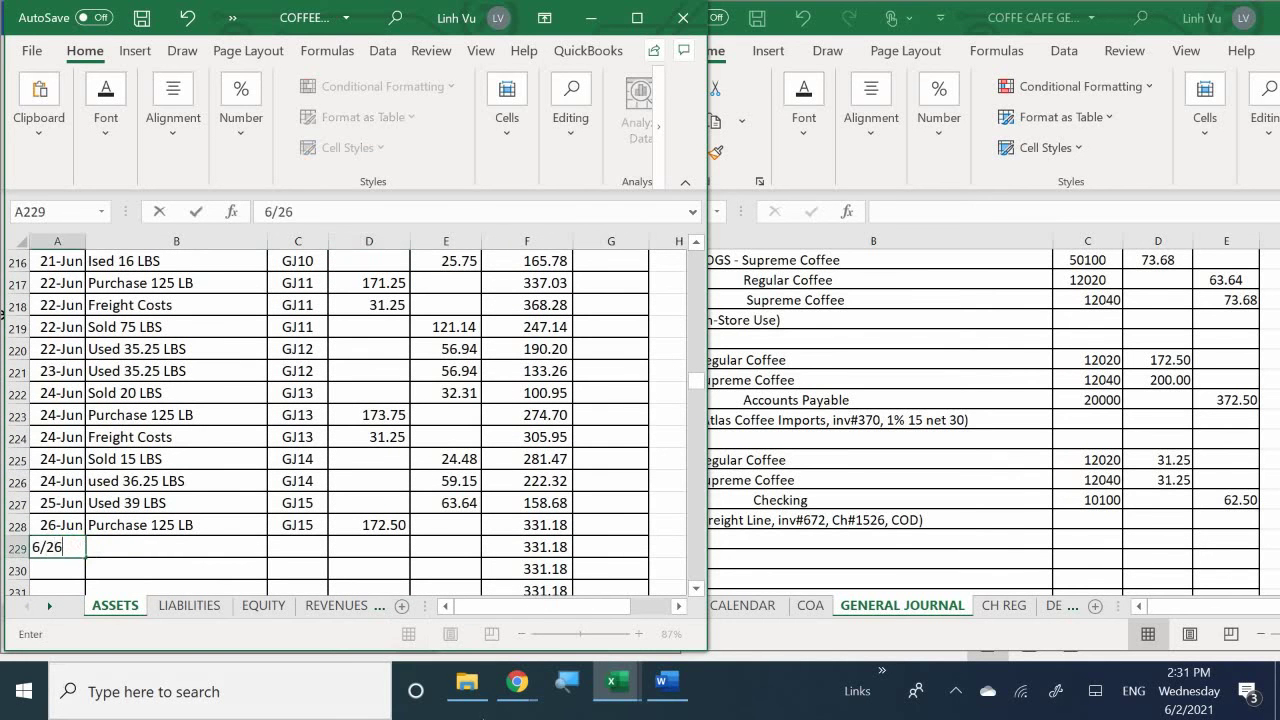
{"action": "key", "text": "Return"}
Fill in Freight Costs as the item in B229 by referencing the earlier freight entry in B224.
{"action": "left_click", "coordinate": [176, 547]}
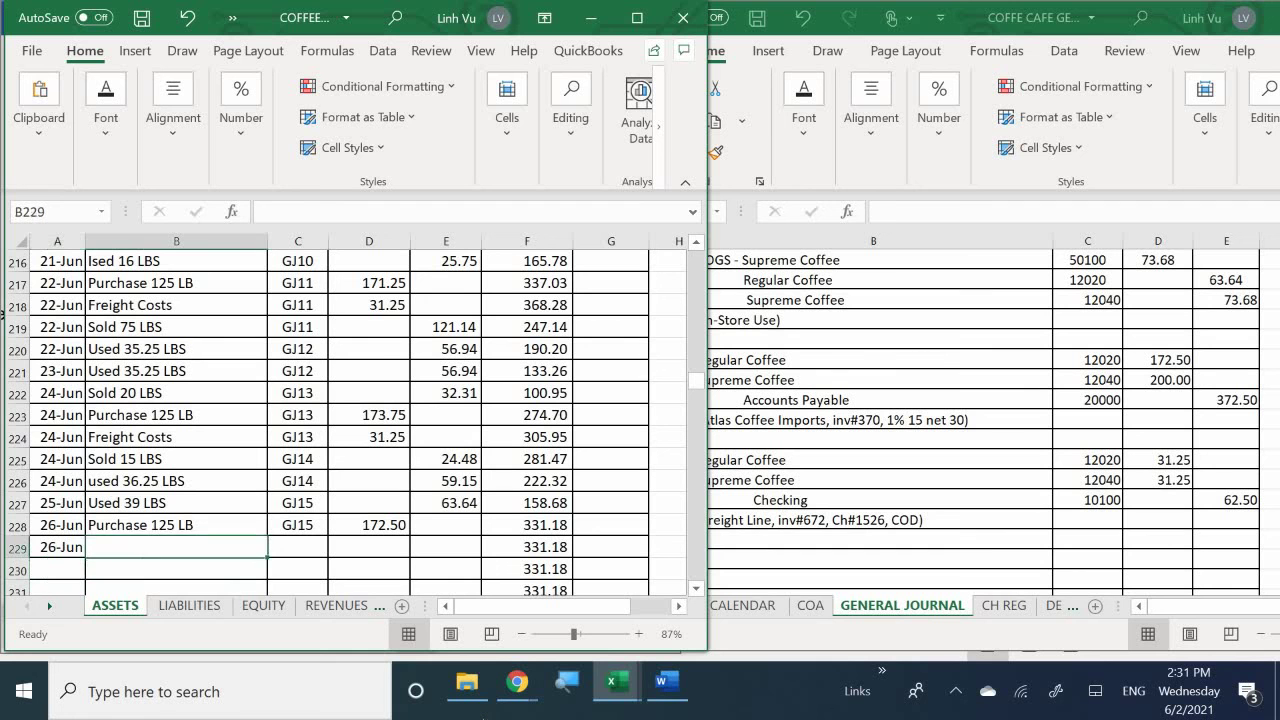
{"action": "type", "text": "="}
{"action": "key", "text": "Up"}
{"action": "key", "text": "Up"}
{"action": "key", "text": "Up"}
{"action": "key", "text": "Up"}
{"action": "key", "text": "Up"}
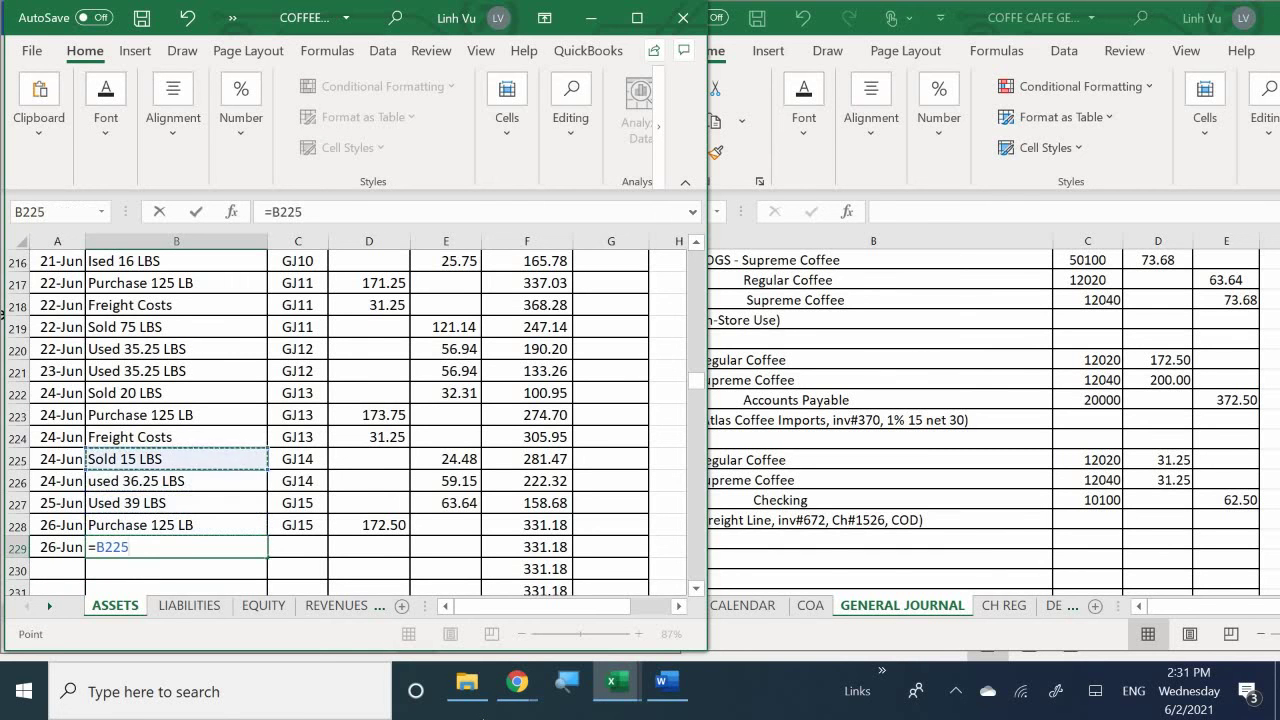
{"action": "key", "text": "Return"}
Copy the GJ15 post reference into C229 with =C228 and enter a 31.25 debit in D229.
{"action": "left_click", "coordinate": [297, 547]}
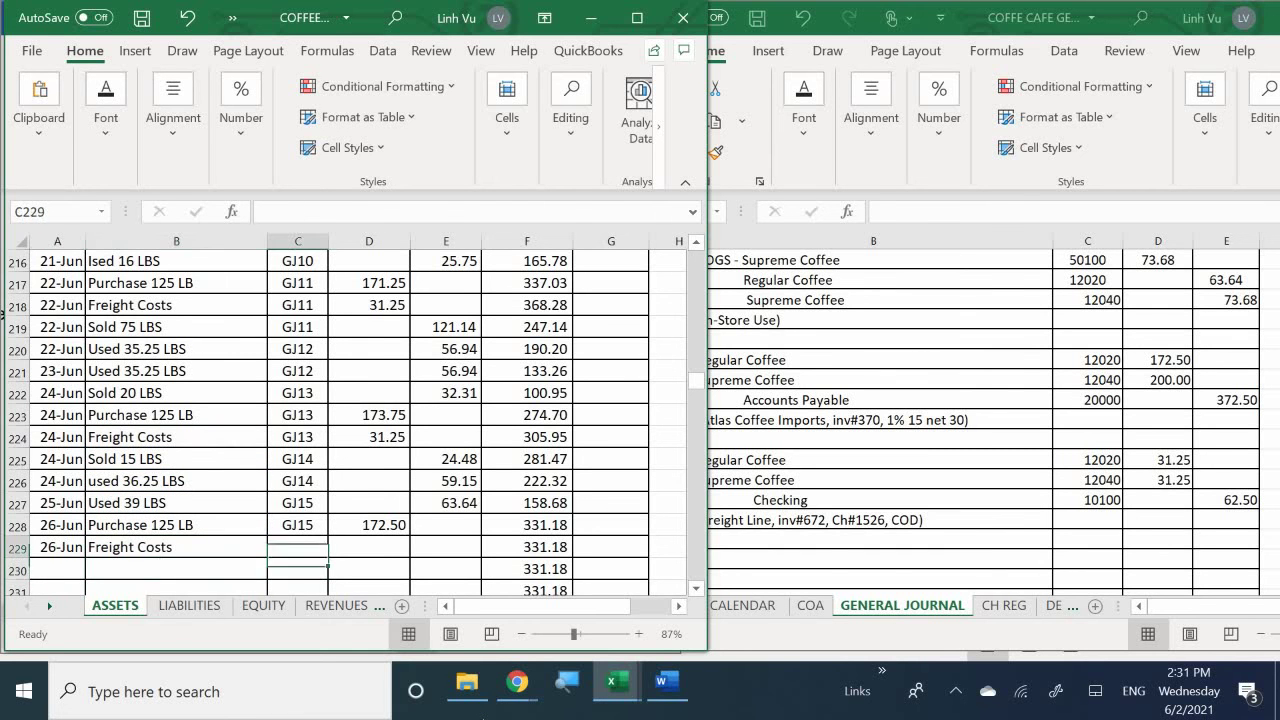
{"action": "type", "text": "="}
{"action": "key", "text": "Up"}
{"action": "key", "text": "Return"}
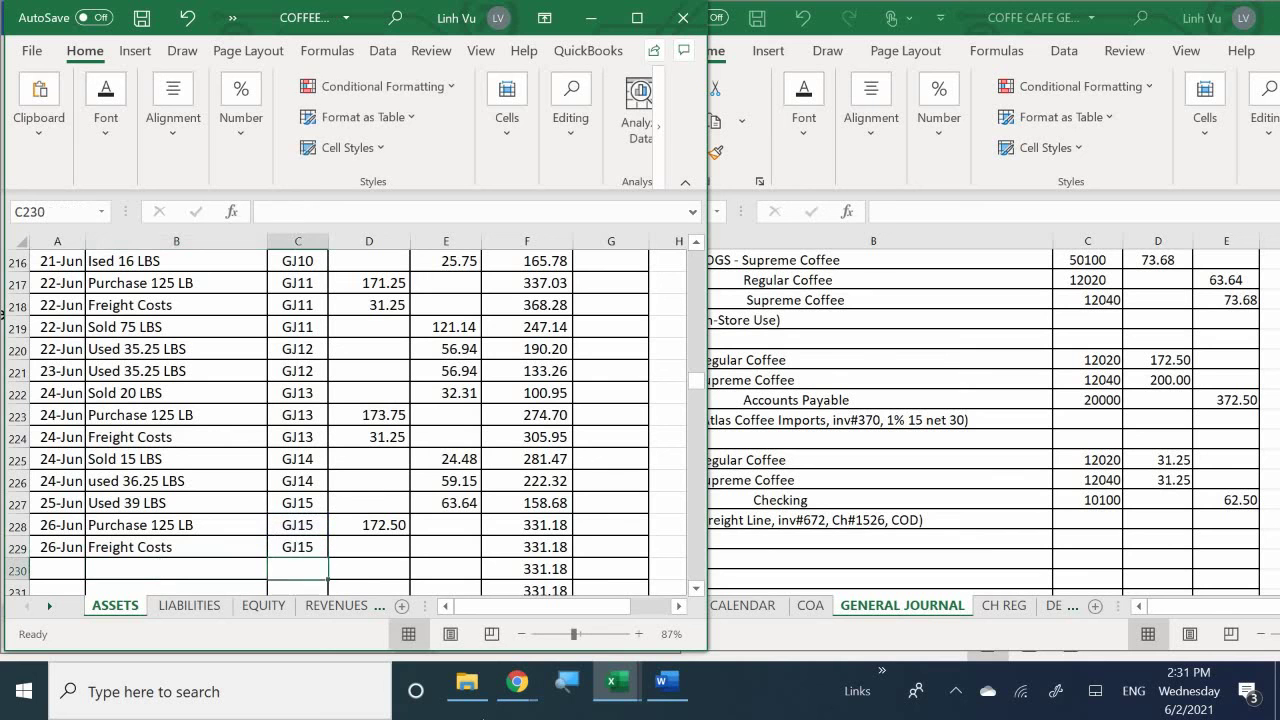
{"action": "left_click", "coordinate": [369, 547]}
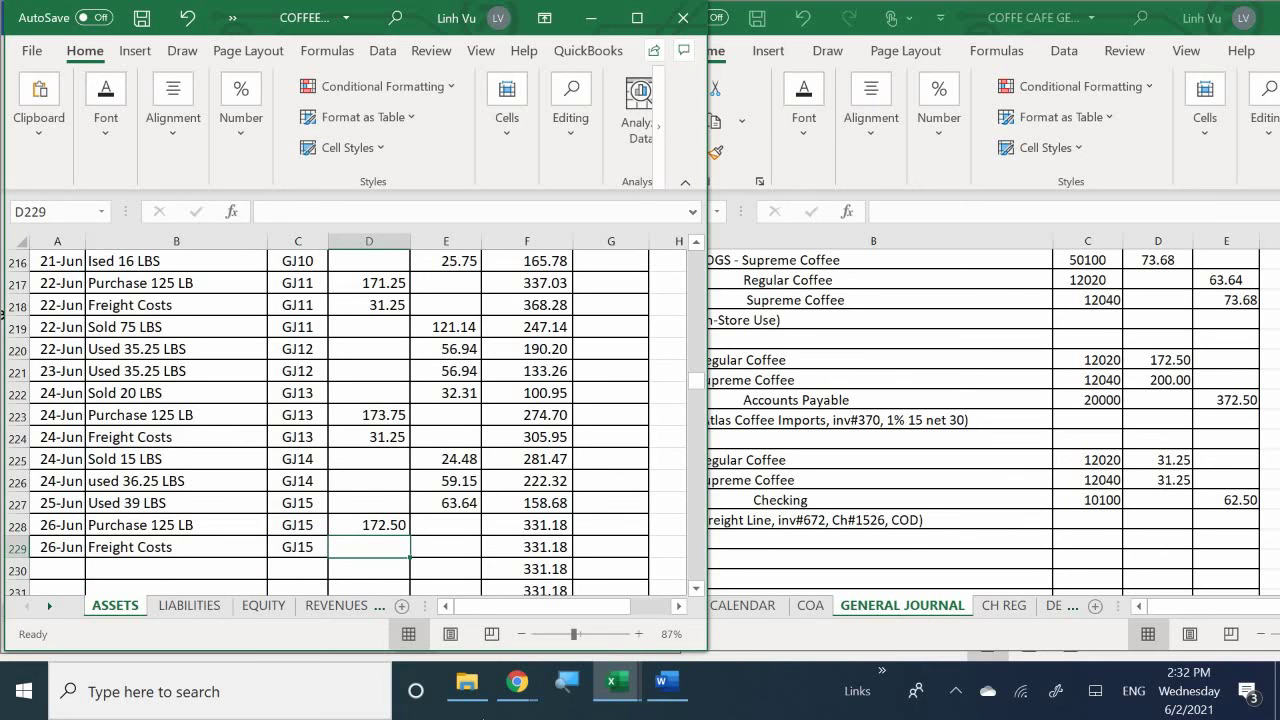
{"action": "type", "text": "31.25"}
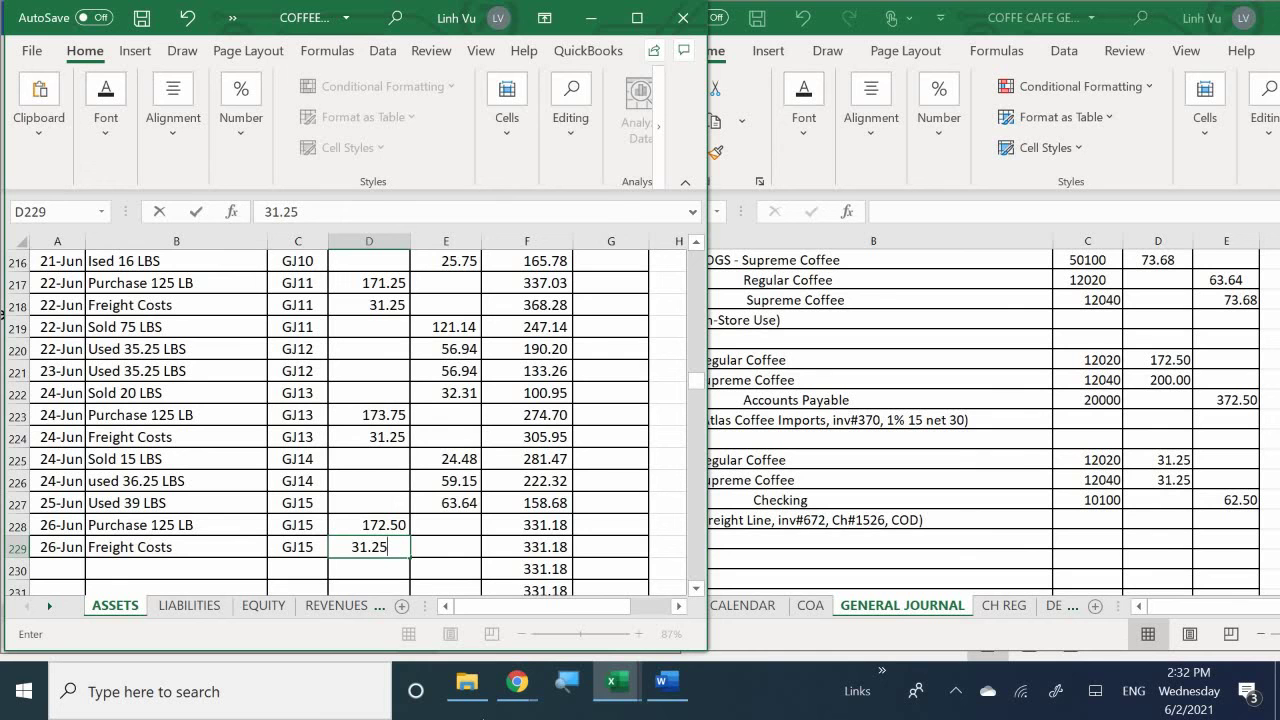
{"action": "key", "text": "Return"}
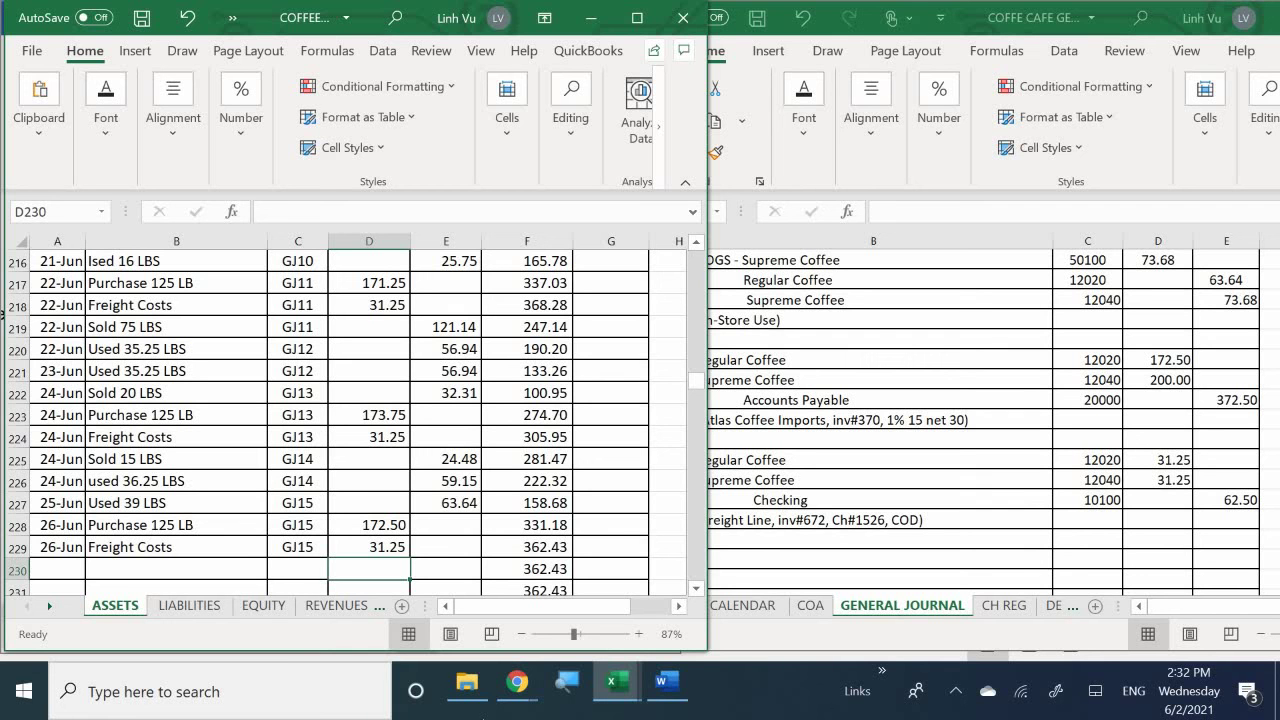
Enter the date 6/26 in A274, the next empty row of the Supreme Coffee account on the ASSETS sheet.
{"action": "left_click", "coordinate": [178, 504]}
{"action": "scroll", "coordinate": [179, 504], "scroll_direction": "down", "scroll_amount": 1}
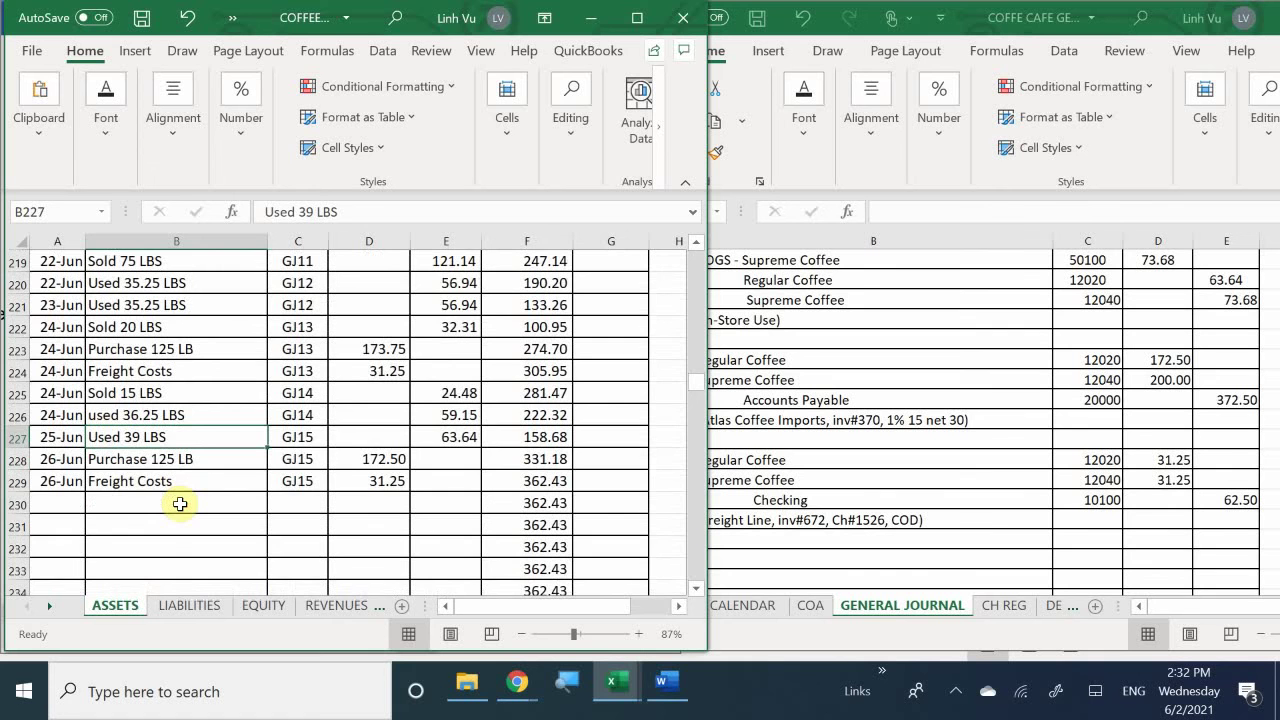
{"action": "scroll", "coordinate": [180, 504], "scroll_direction": "down", "scroll_amount": 1}
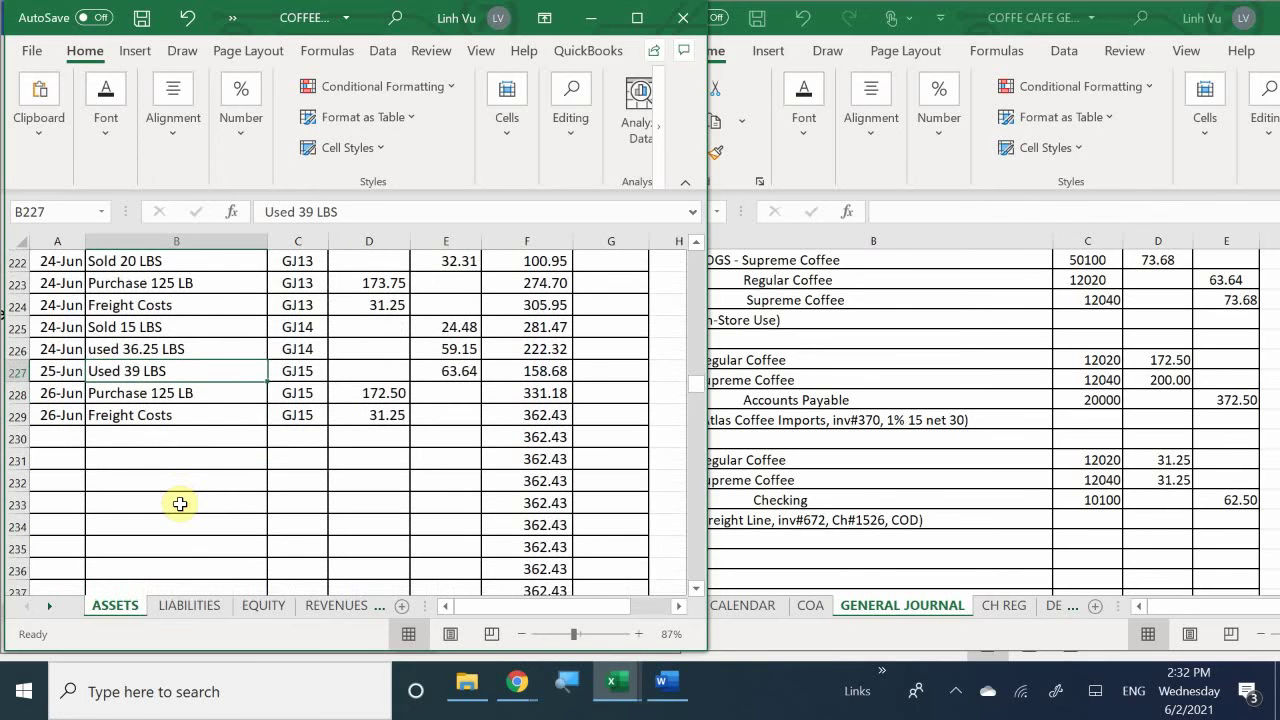
{"action": "scroll", "coordinate": [180, 504], "scroll_direction": "down", "scroll_amount": 1}
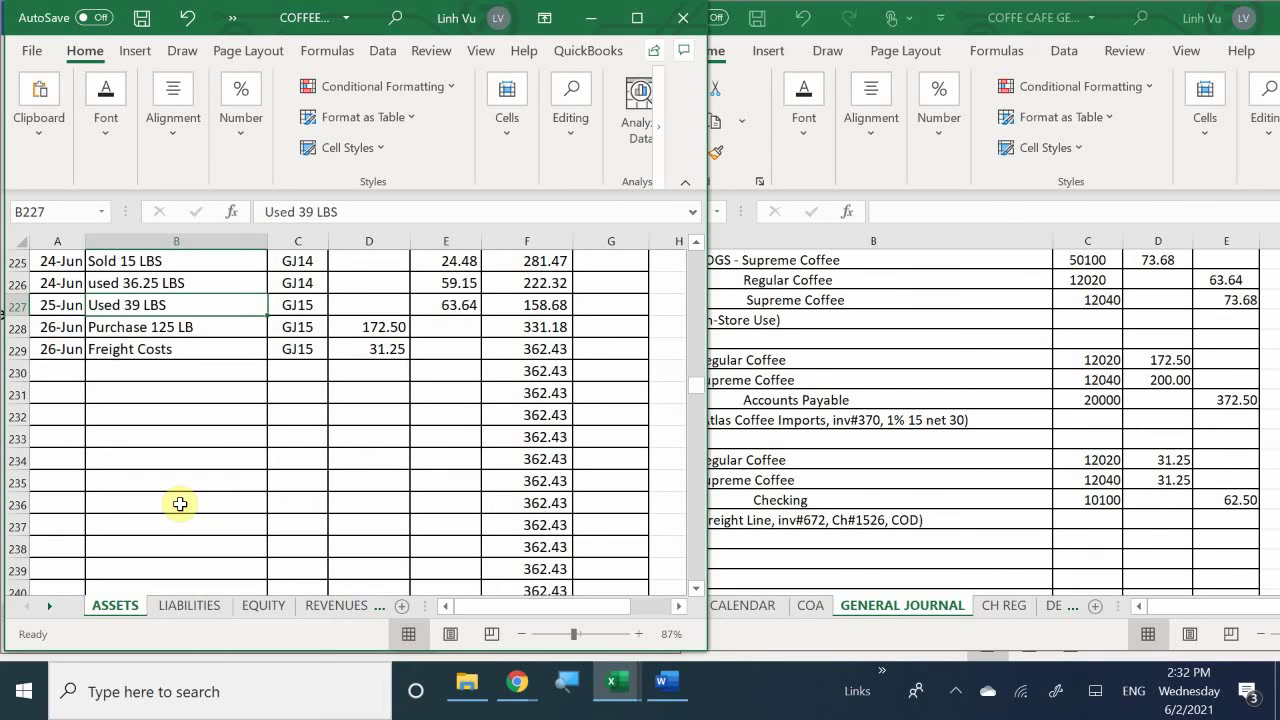
{"action": "scroll", "coordinate": [181, 503], "scroll_direction": "down", "scroll_amount": 1}
{"action": "scroll", "coordinate": [182, 502], "scroll_direction": "down", "scroll_amount": 4}
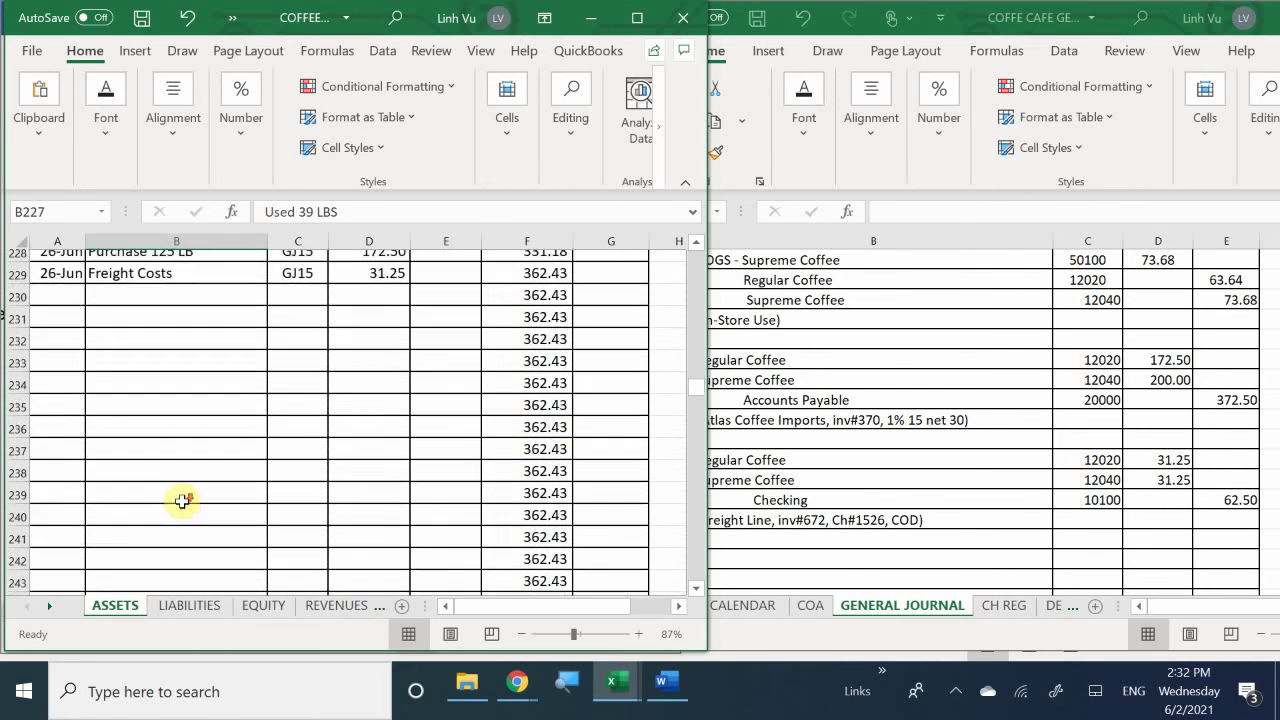
{"action": "scroll", "coordinate": [182, 502], "scroll_direction": "down", "scroll_amount": 5}
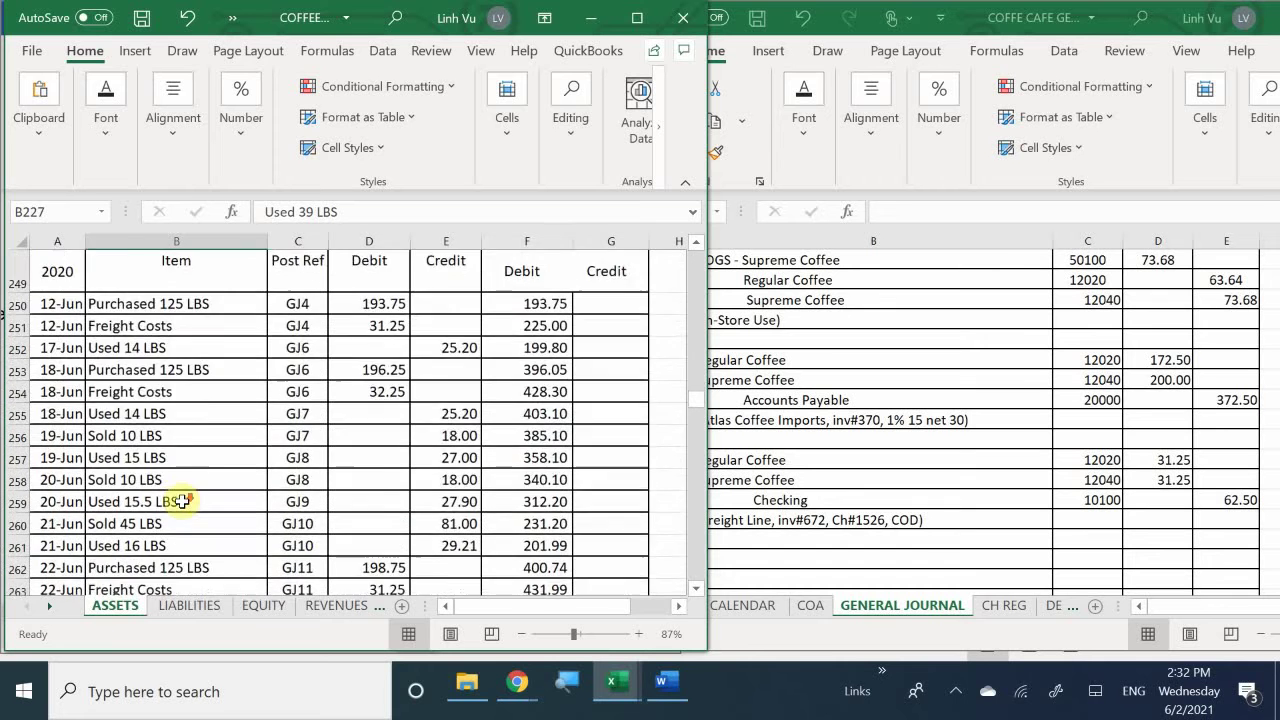
{"action": "scroll", "coordinate": [182, 502], "scroll_direction": "down", "scroll_amount": 2}
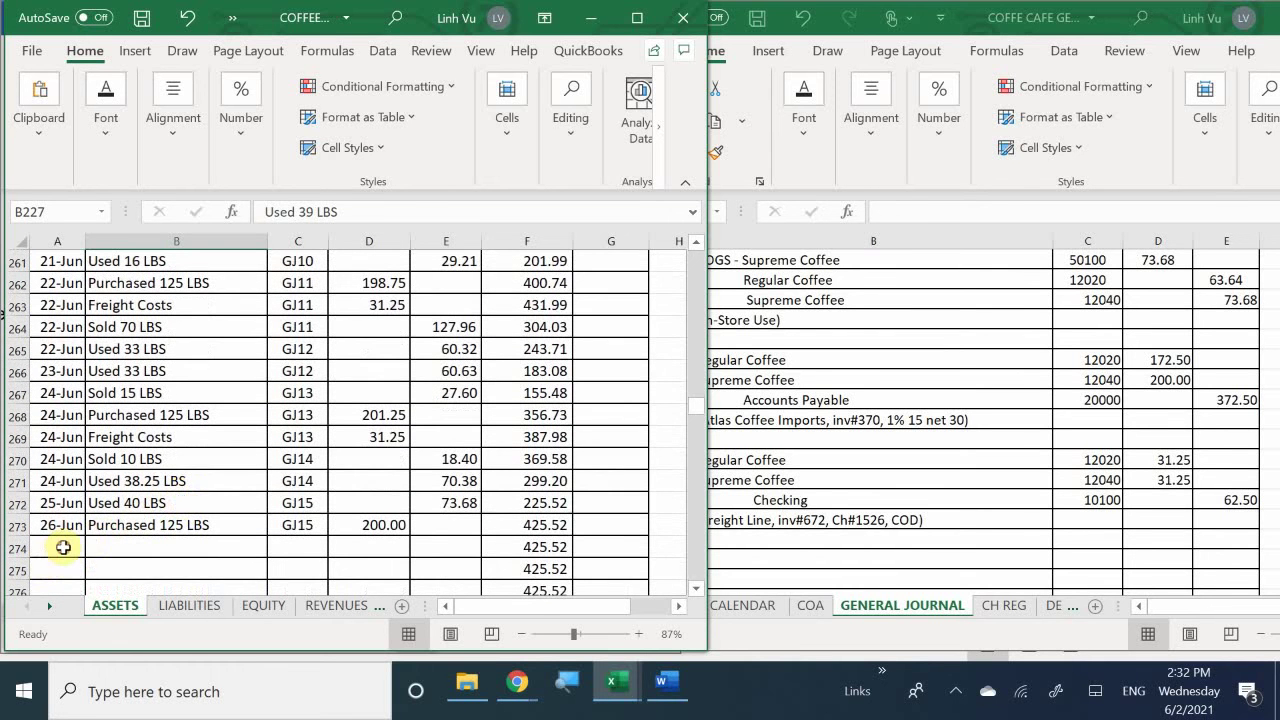
{"action": "left_click", "coordinate": [60, 548]}
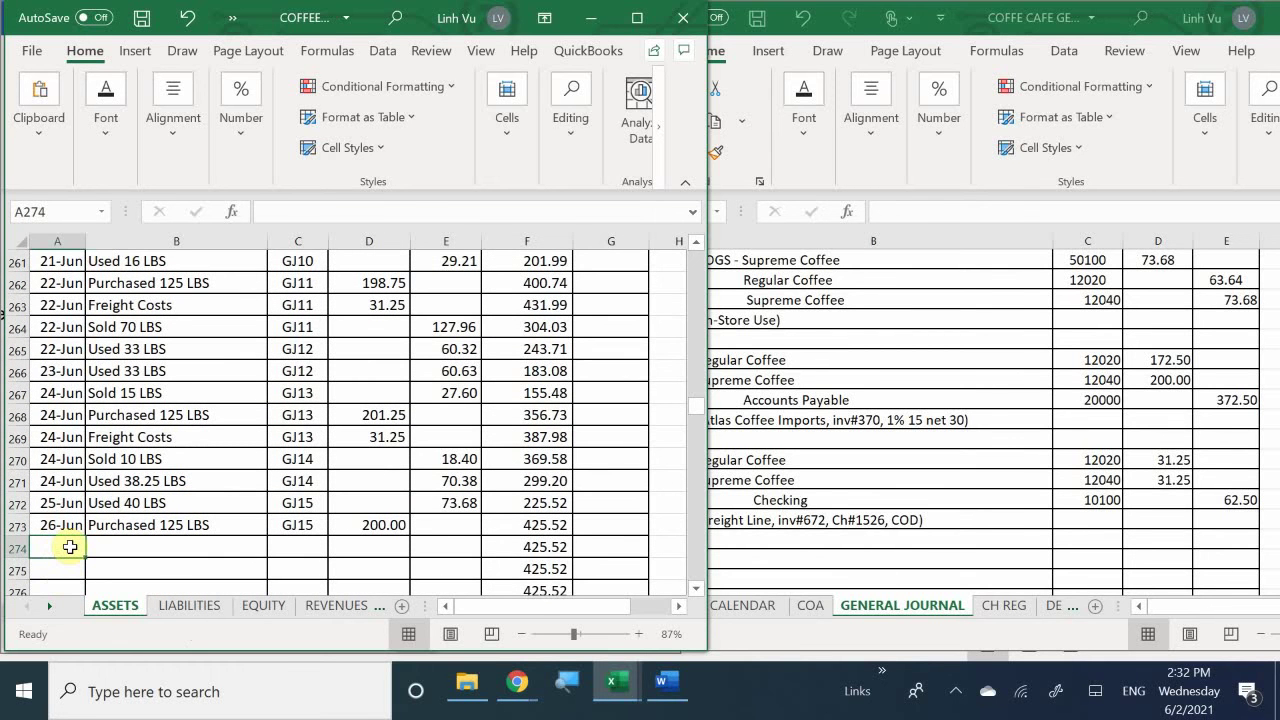
{"action": "type", "text": "6/26"}
{"action": "key", "text": "Return"}
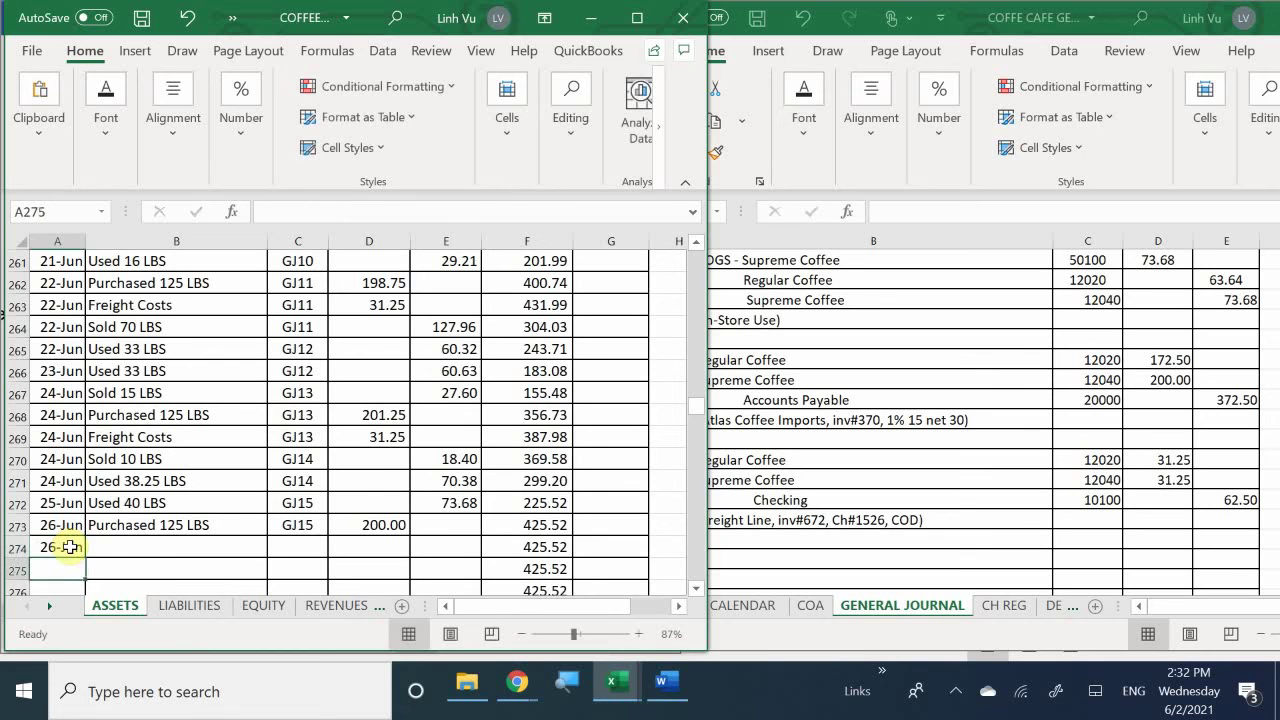
Fill in Freight Costs as the item in B274 by referencing the earlier freight entry in B269.
{"action": "key", "text": "Up"}
{"action": "key", "text": "Right"}
{"action": "type", "text": "="}
{"action": "key", "text": "Up"}
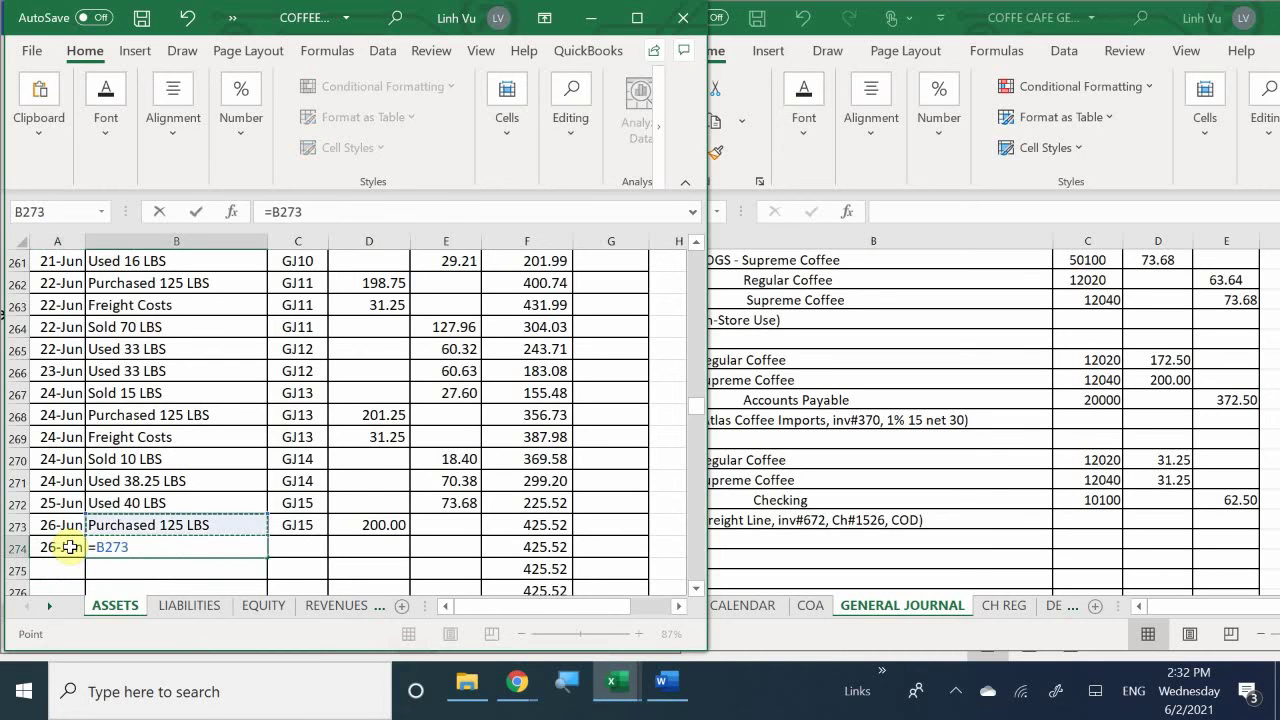
{"action": "key", "text": "Up"}
{"action": "key", "text": "Up"}
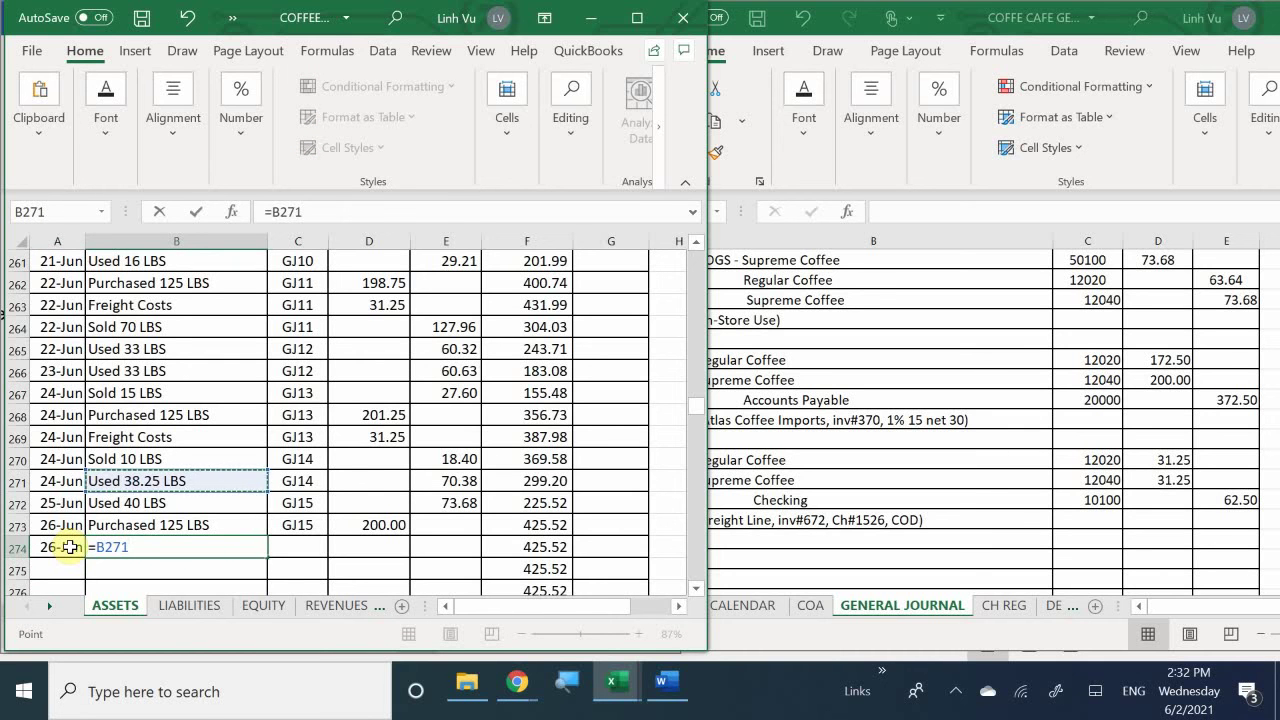
{"action": "key", "text": "Up"}
{"action": "key", "text": "Up"}
{"action": "key", "text": "Return"}
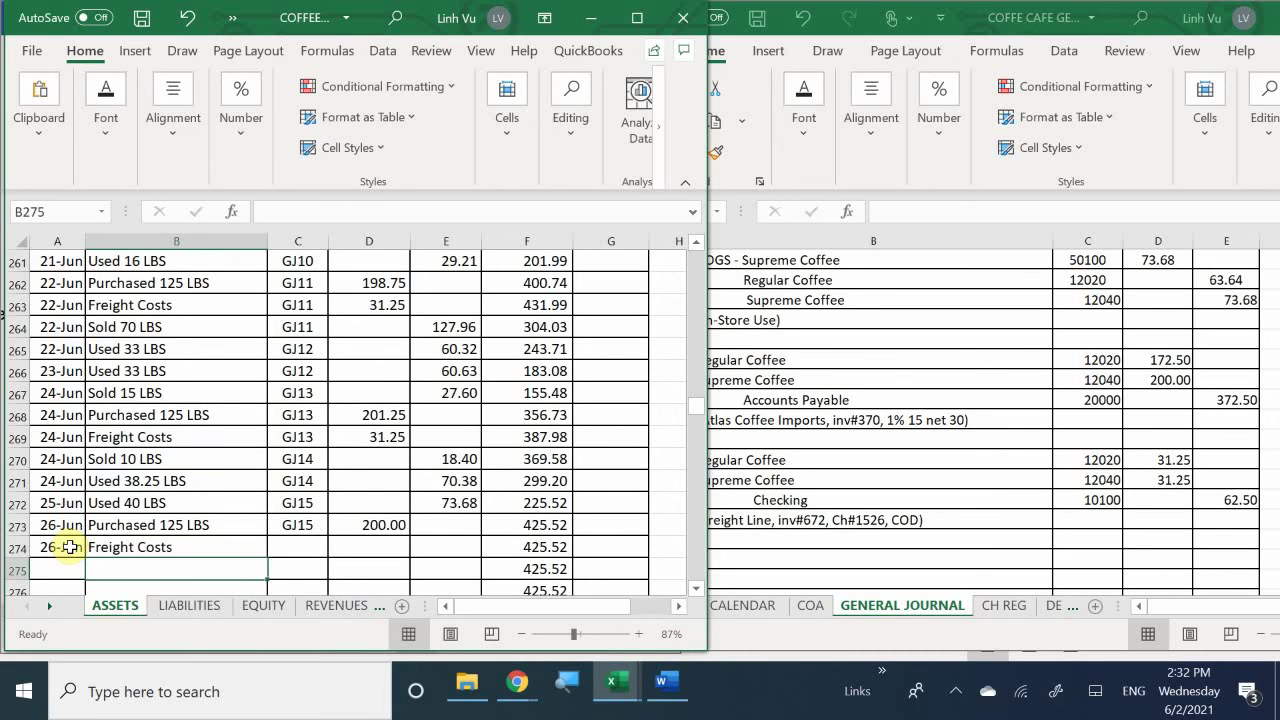
Copy the GJ15 post reference into C274 with =C273 and enter a 31.25 debit in D274.
{"action": "key", "text": "Up"}
{"action": "key", "text": "Right"}
{"action": "type", "text": "="}
{"action": "key", "text": "Up"}
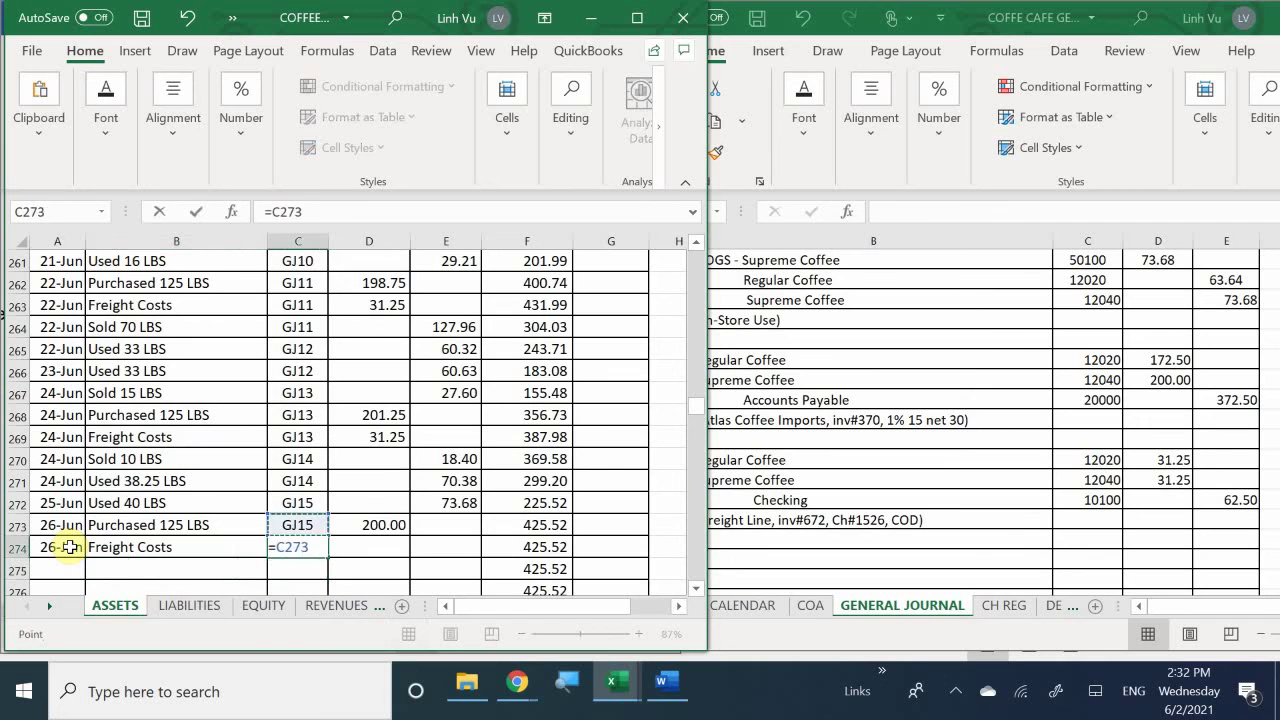
{"action": "key", "text": "Return"}
{"action": "key", "text": "Up"}
{"action": "key", "text": "Right"}
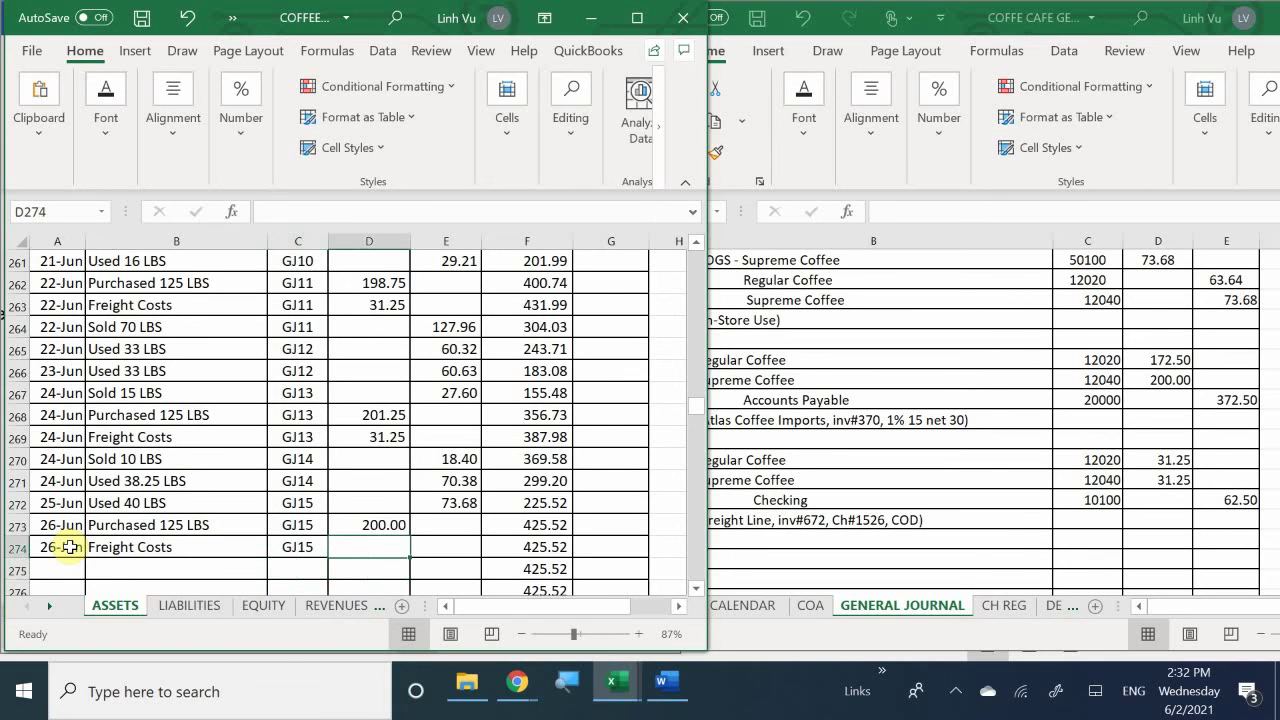
{"action": "type", "text": "31.25"}
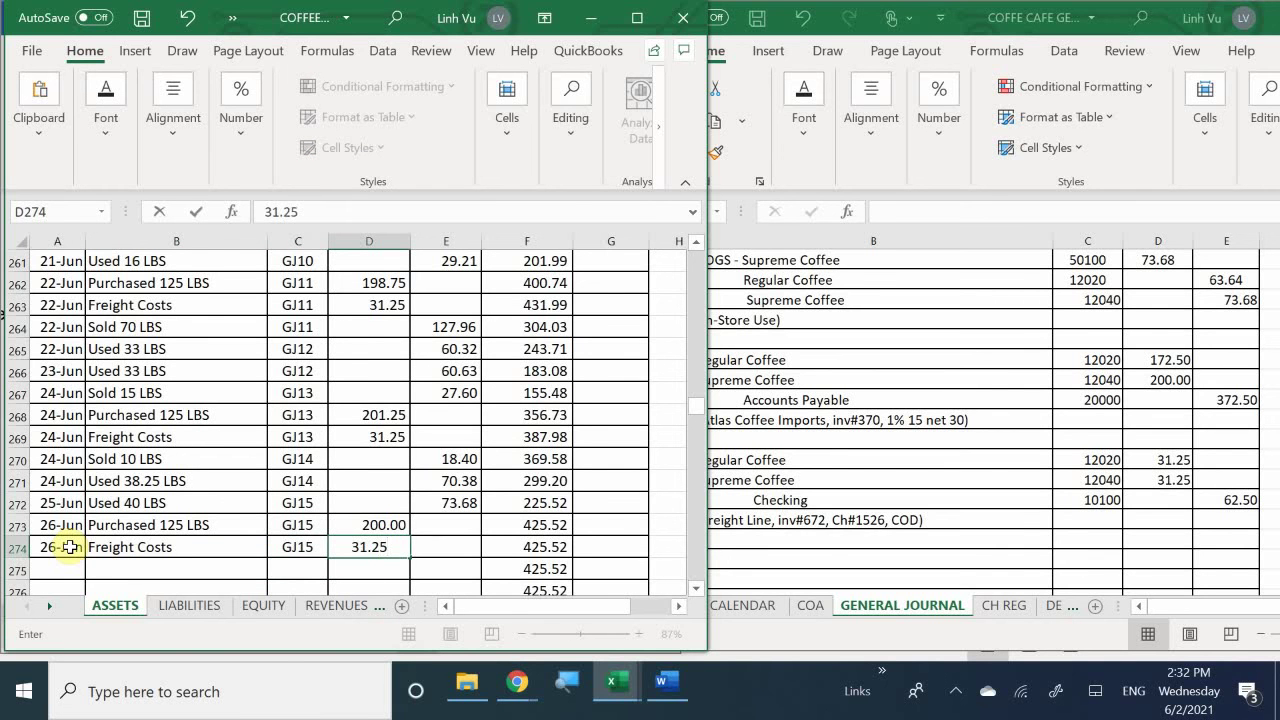
{"action": "key", "text": "Return"}
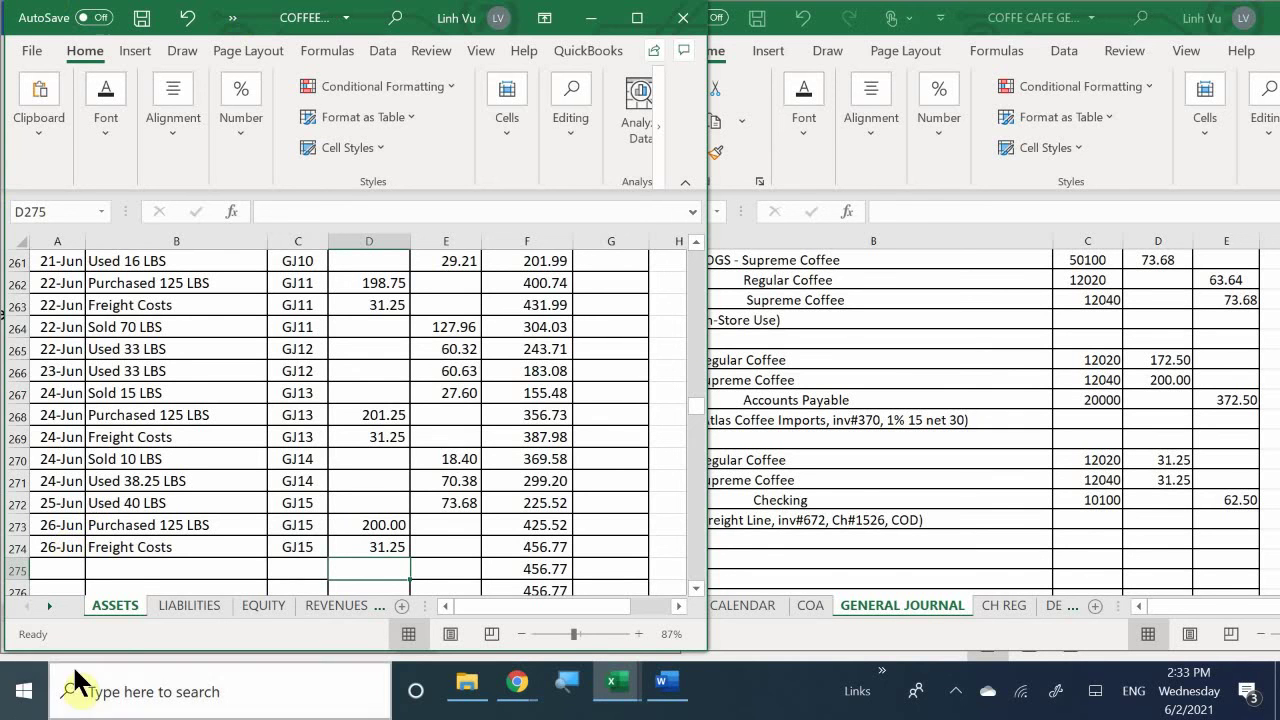
Go to the Checking account on the ASSETS sheet and enter the date 6/26 in A57.
{"action": "left_click", "coordinate": [118, 566]}
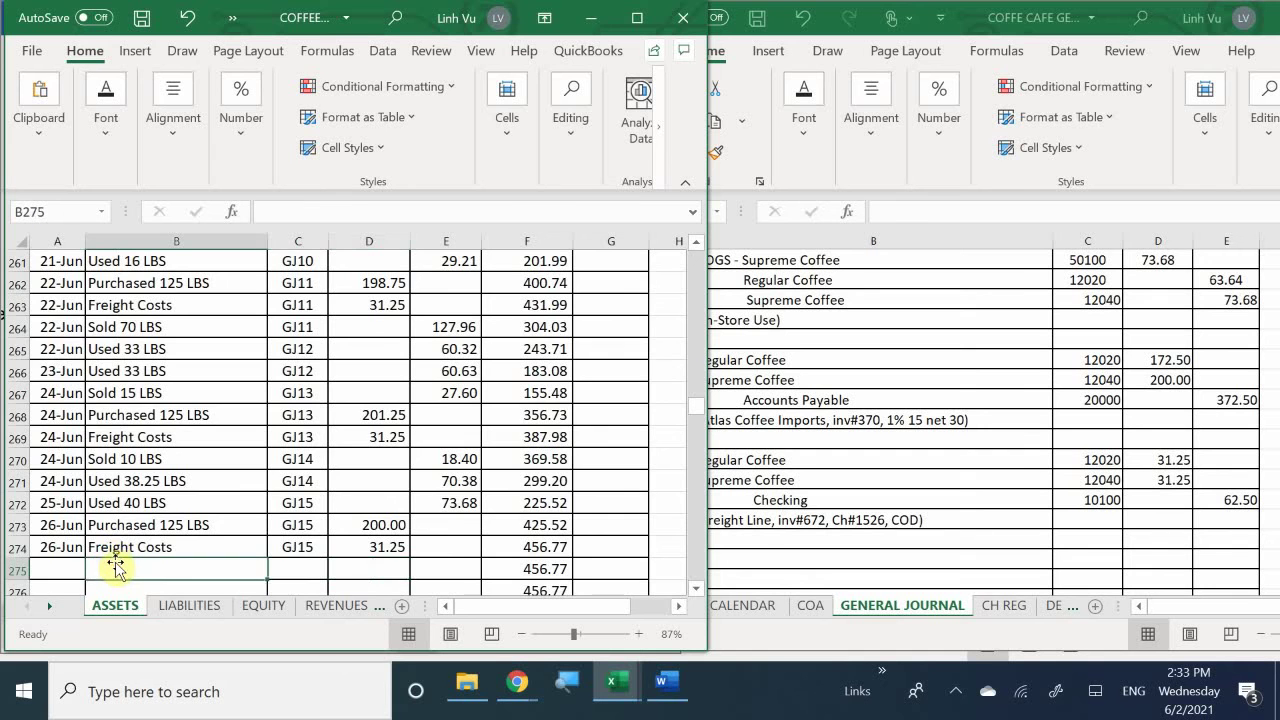
{"action": "scroll", "coordinate": [122, 568], "scroll_direction": "up", "scroll_amount": 15}
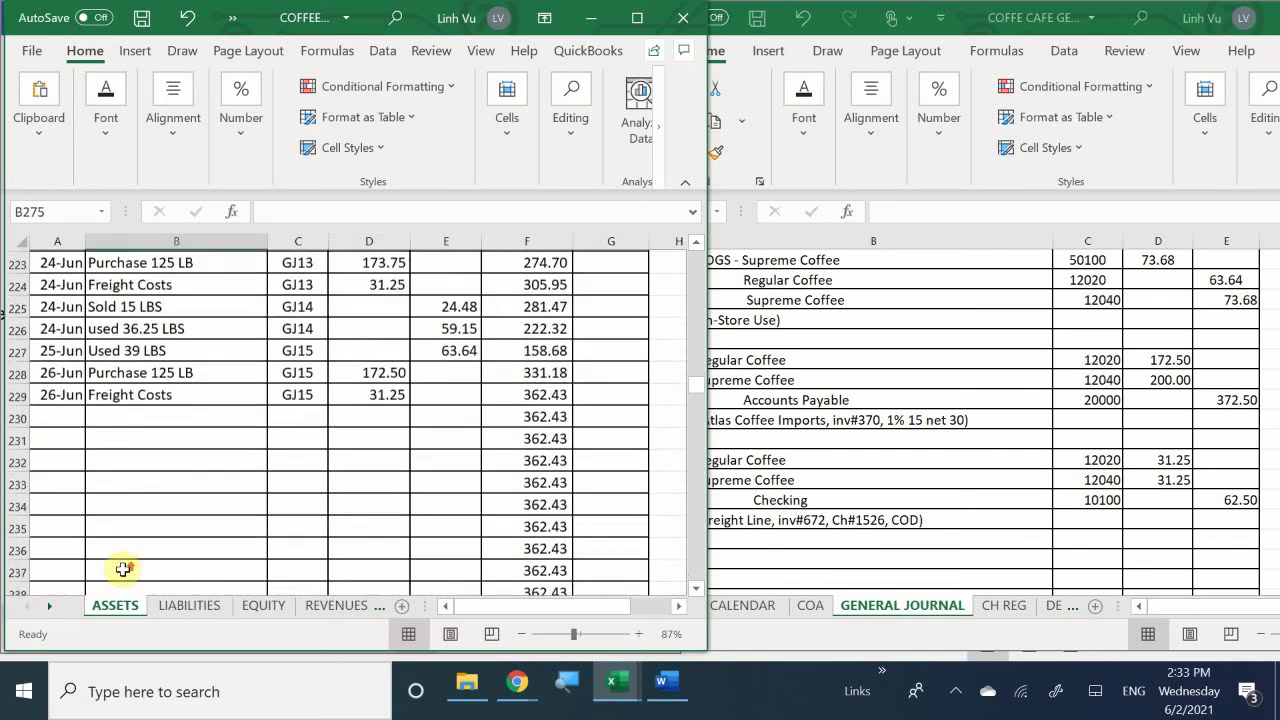
{"action": "scroll", "coordinate": [122, 568], "scroll_direction": "up", "scroll_amount": 20}
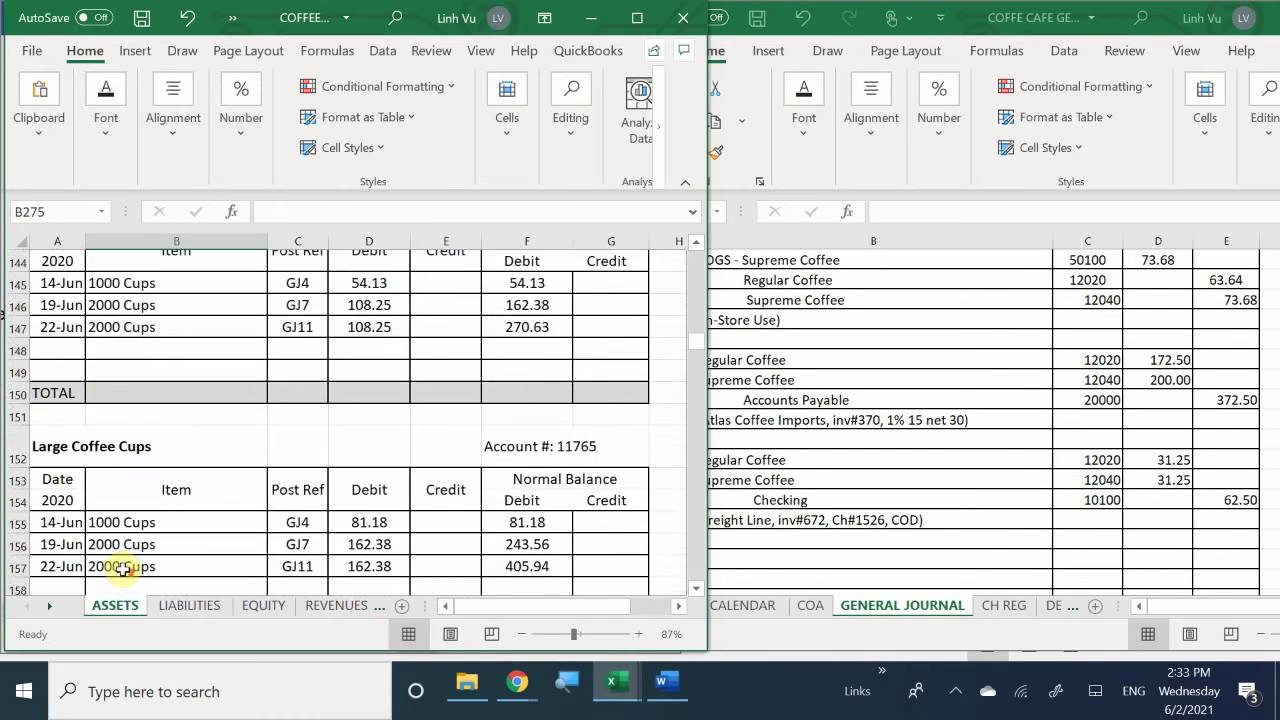
{"action": "scroll", "coordinate": [122, 566], "scroll_direction": "up", "scroll_amount": 20}
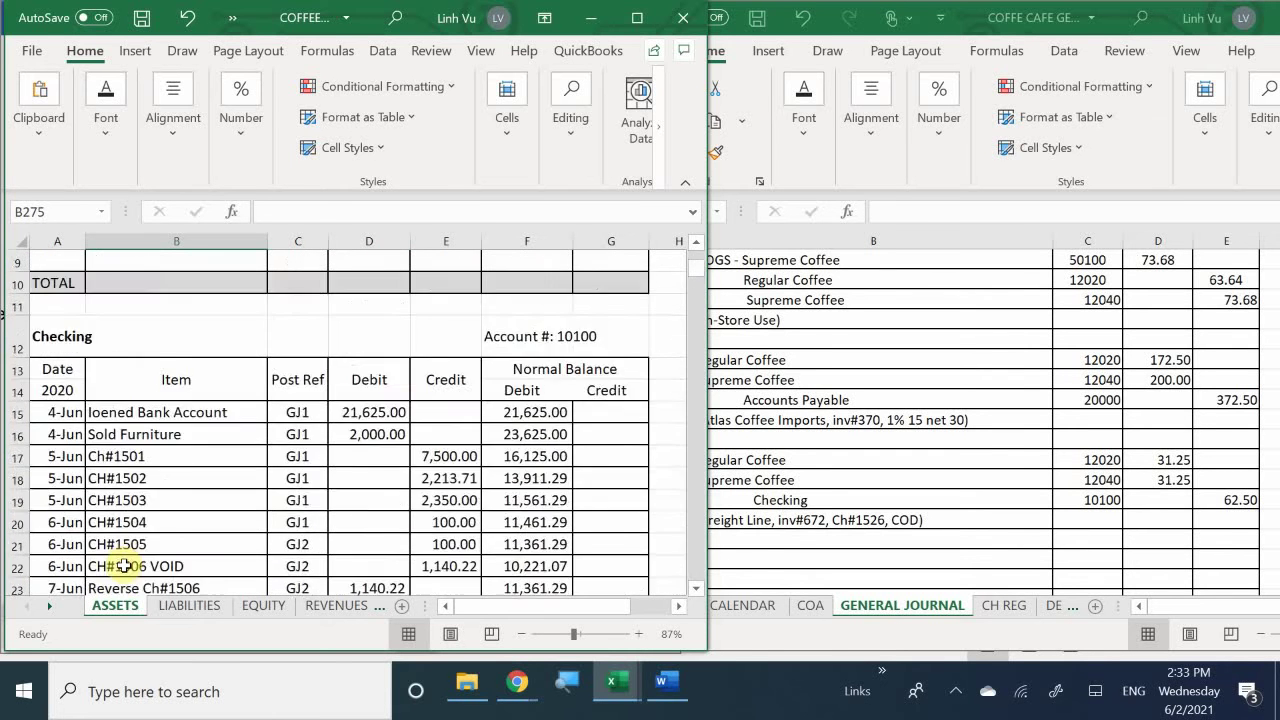
{"action": "scroll", "coordinate": [123, 566], "scroll_direction": "up", "scroll_amount": 1}
{"action": "scroll", "coordinate": [143, 509], "scroll_direction": "down", "scroll_amount": 2}
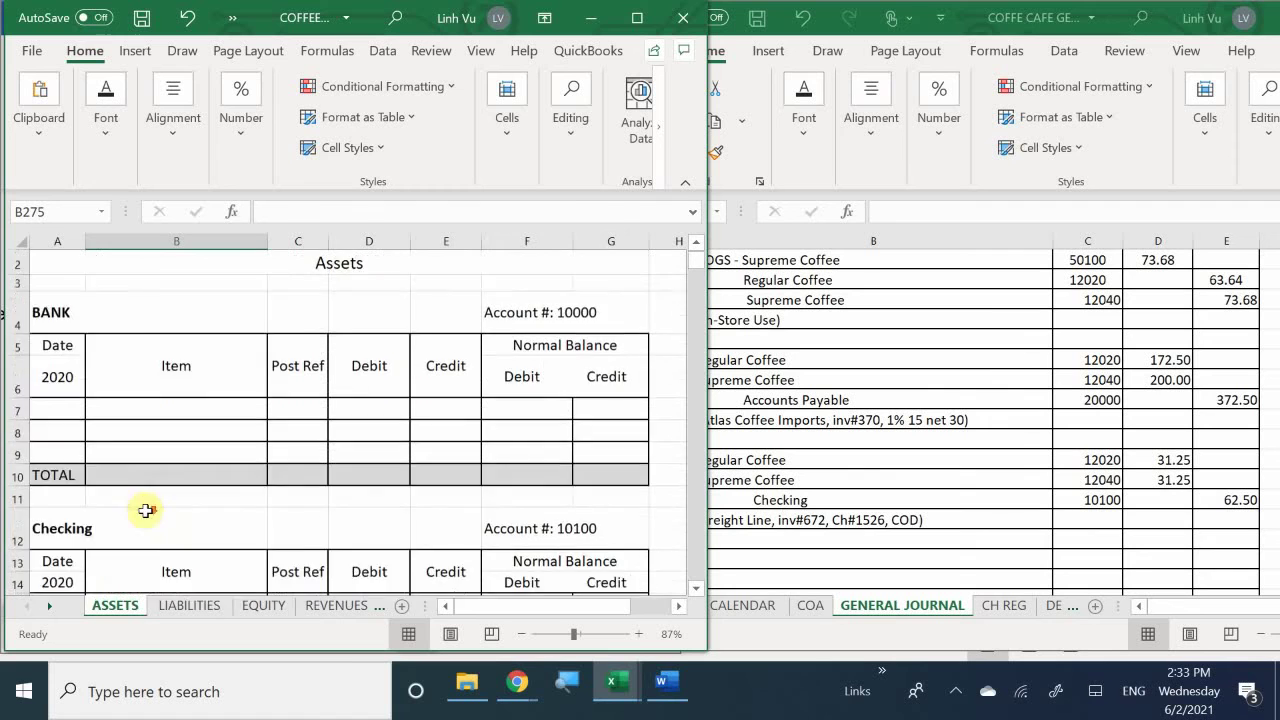
{"action": "scroll", "coordinate": [145, 510], "scroll_direction": "down", "scroll_amount": 5}
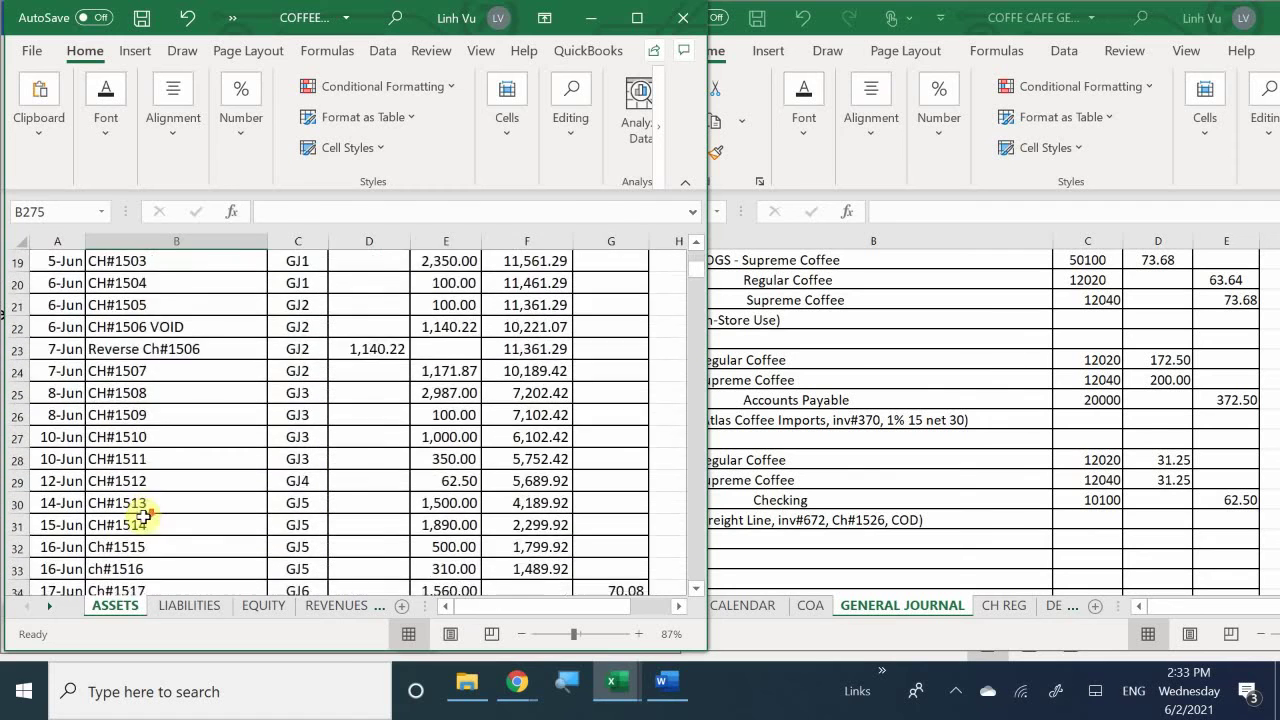
{"action": "scroll", "coordinate": [143, 517], "scroll_direction": "down", "scroll_amount": 6}
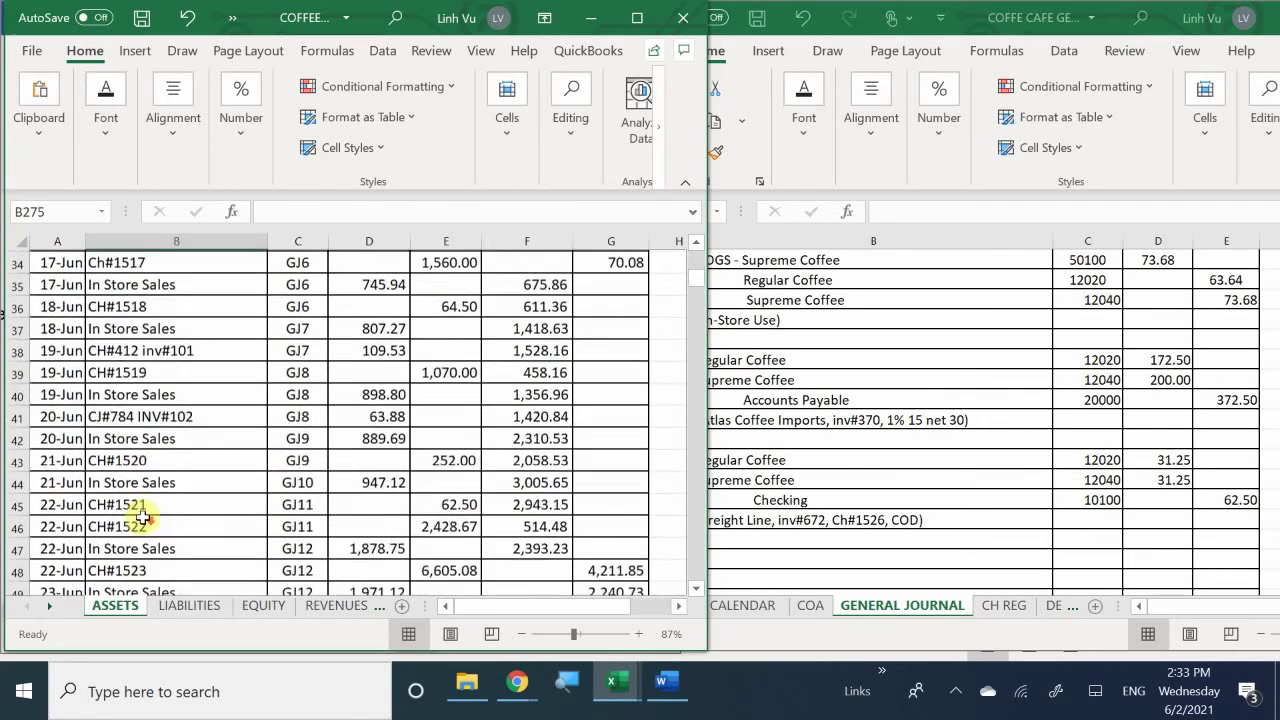
{"action": "scroll", "coordinate": [140, 520], "scroll_direction": "down", "scroll_amount": 3}
{"action": "scroll", "coordinate": [137, 523], "scroll_direction": "up", "scroll_amount": 1}
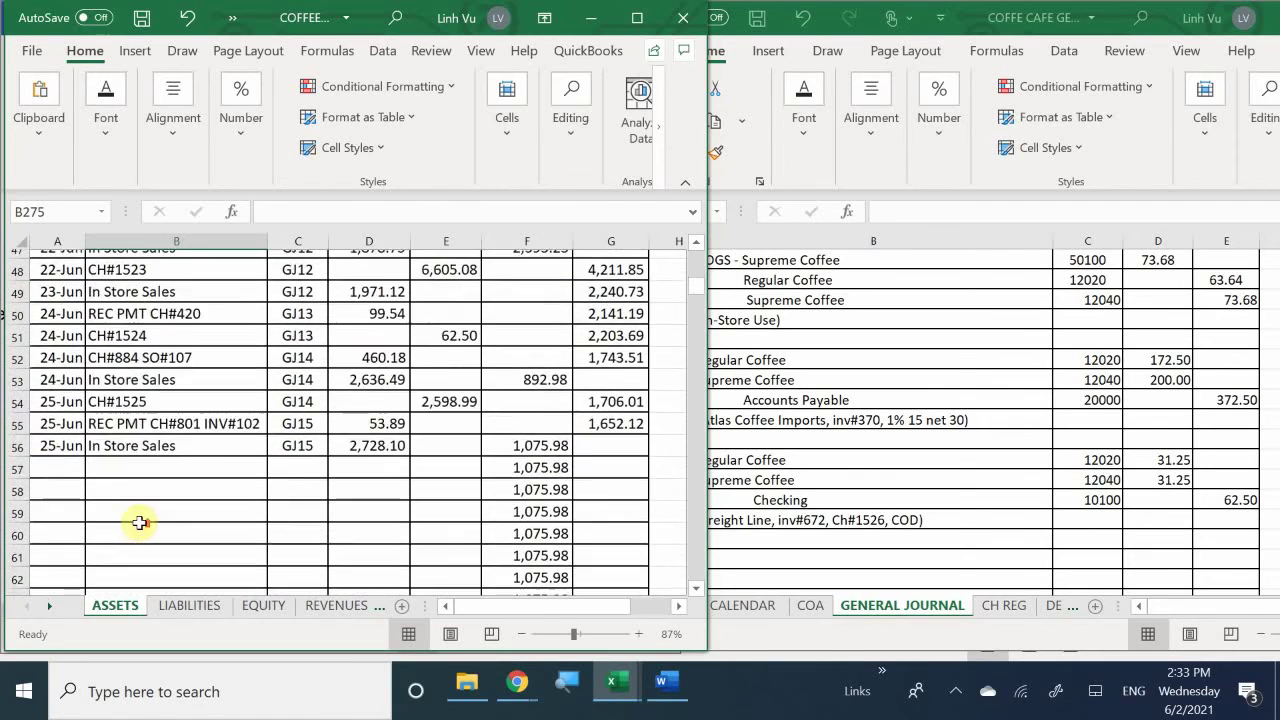
{"action": "left_click", "coordinate": [84, 504]}
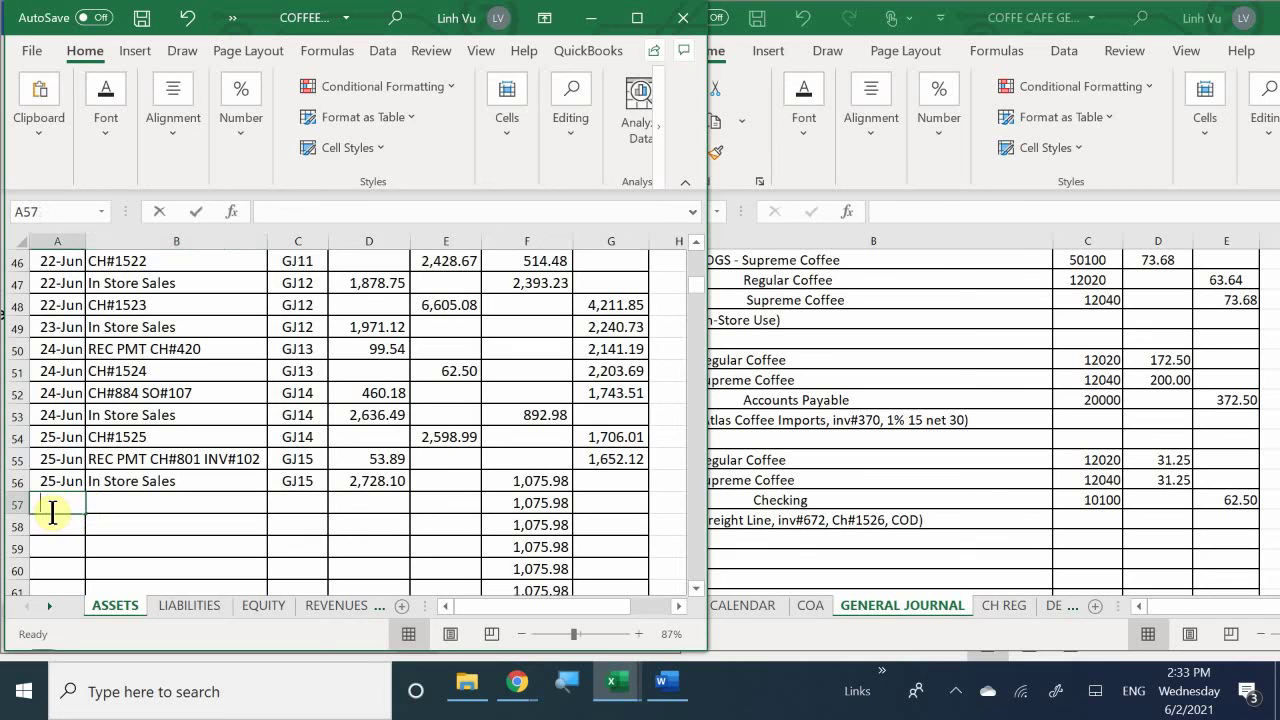
{"action": "type", "text": "6/26"}
{"action": "key", "text": "Return"}
Enter CH#1526 as the item in B57 of the Checking account.
{"action": "key", "text": "Right"}
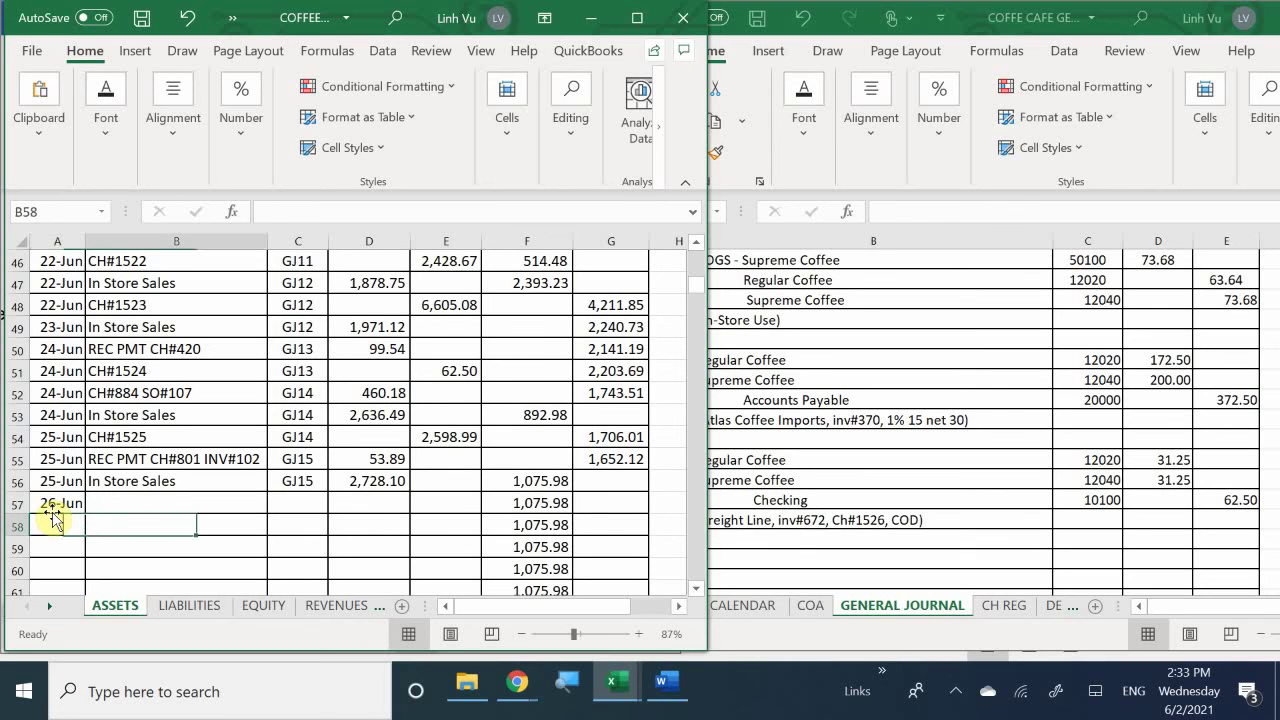
{"action": "key", "text": "Up"}
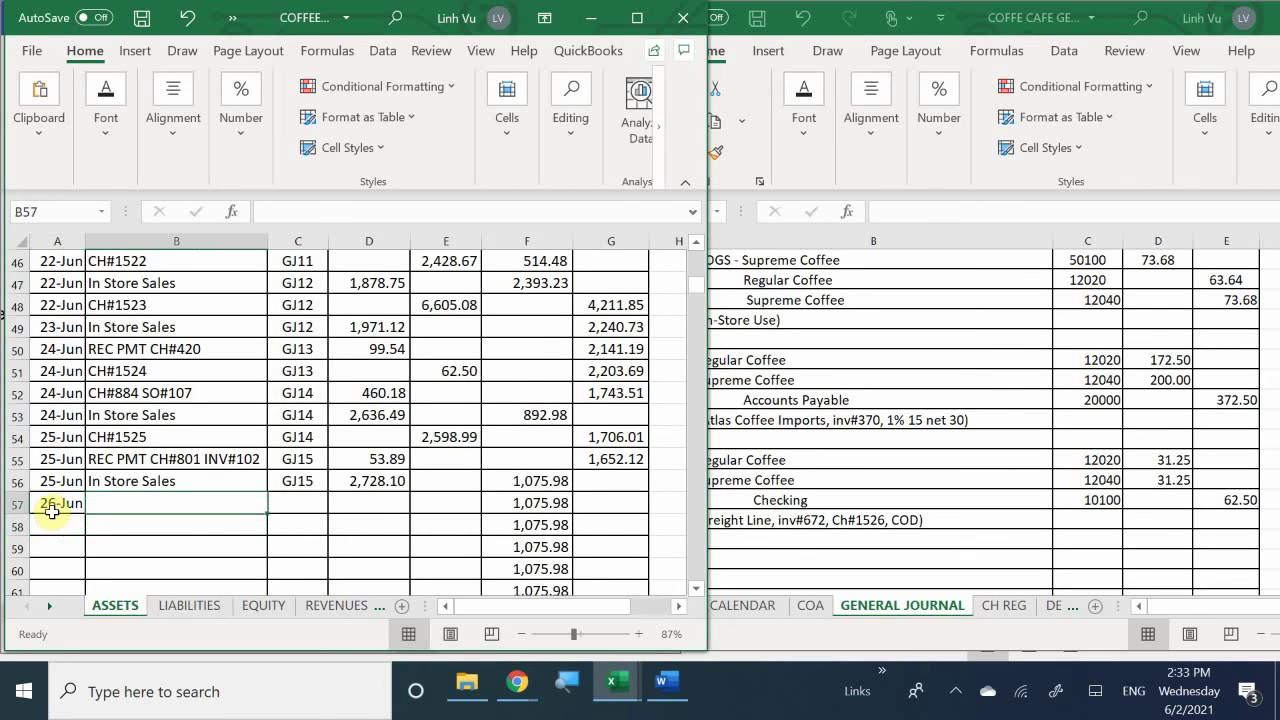
{"action": "type", "text": "CXH"}
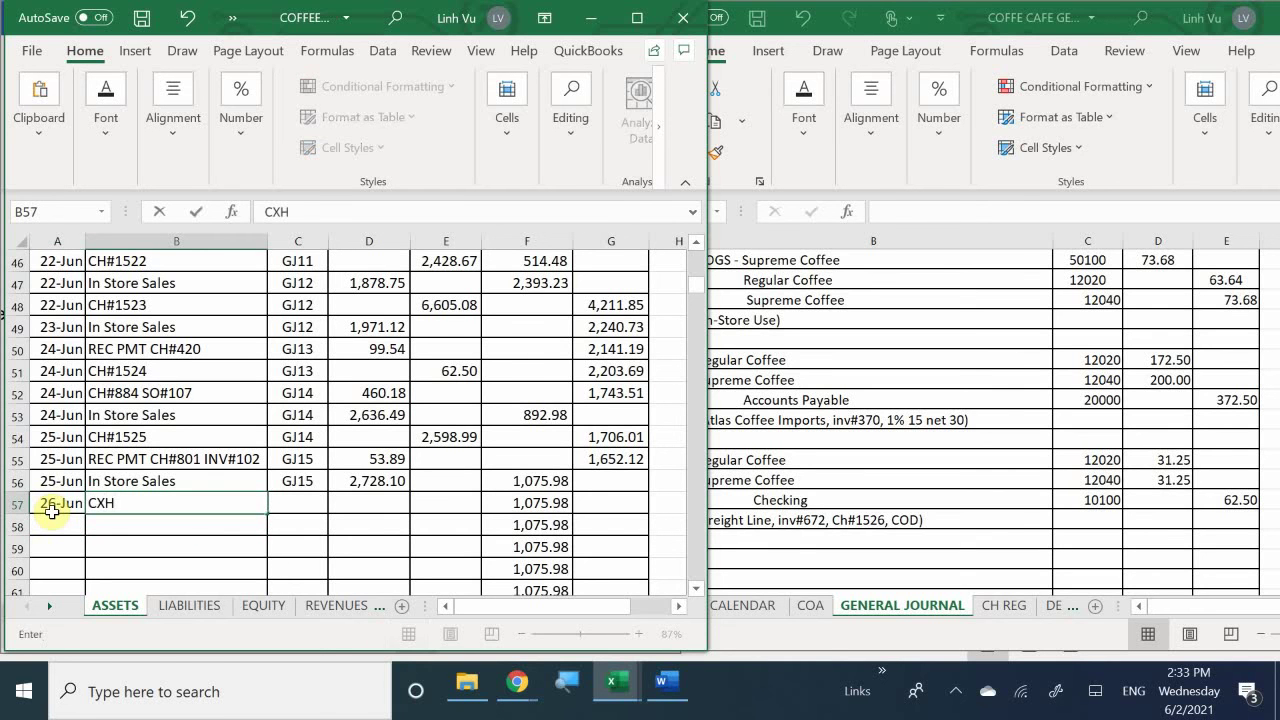
{"action": "key", "text": "BackSpace"}
{"action": "key", "text": "BackSpace"}
{"action": "type", "text": "H#1526"}
{"action": "key", "text": "Return"}
Enter the post reference GJ15 in C57 and a 62.50 credit in E57 of the Checking account.
{"action": "key", "text": "Right"}
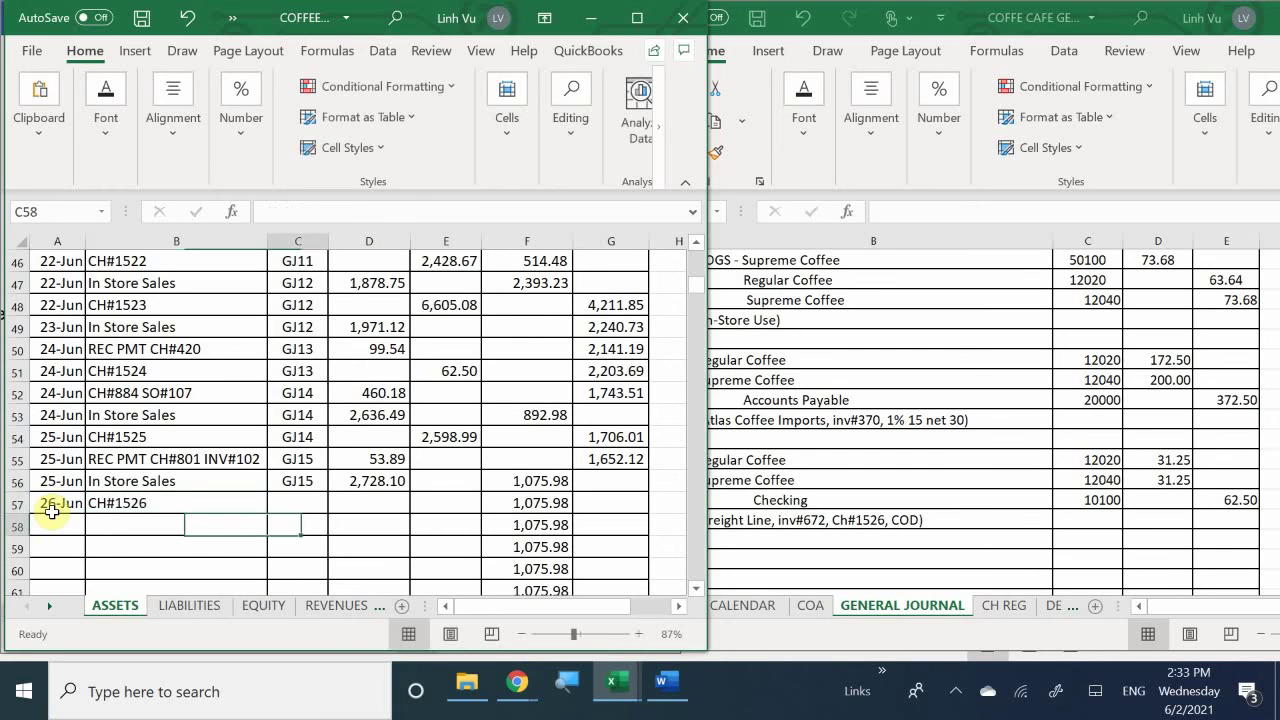
{"action": "key", "text": "Up"}
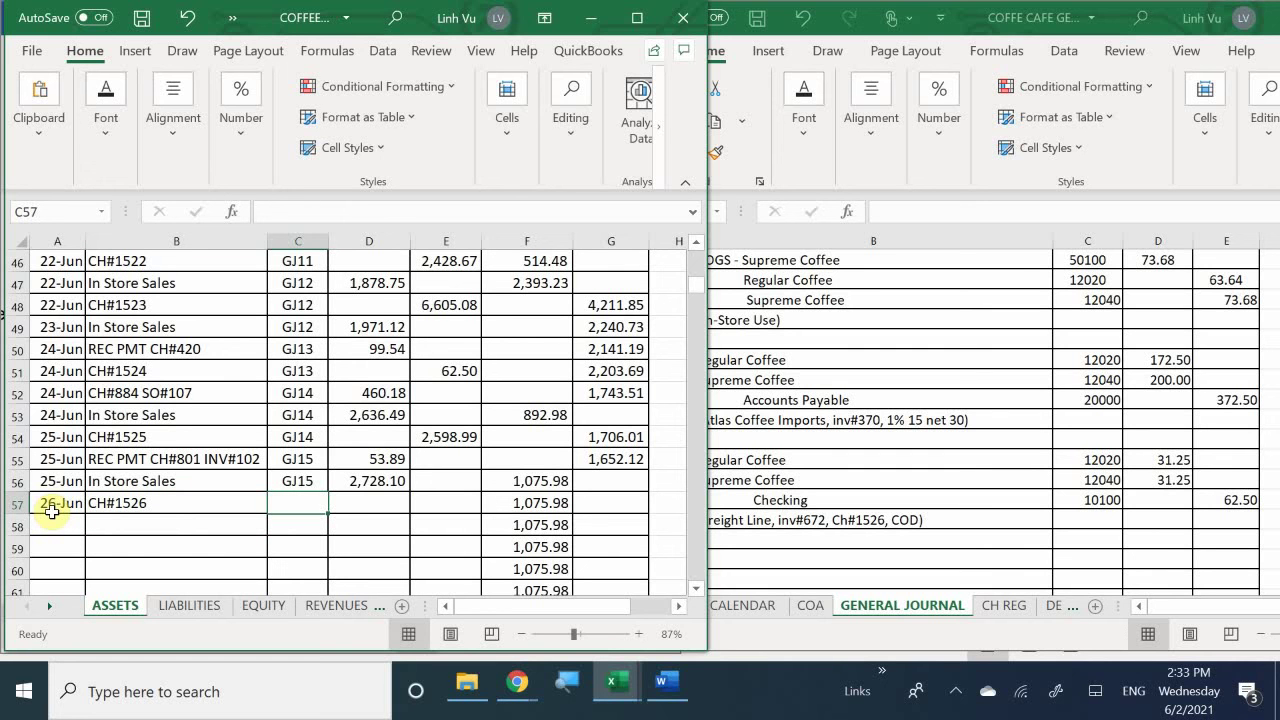
{"action": "type", "text": "GJ15"}
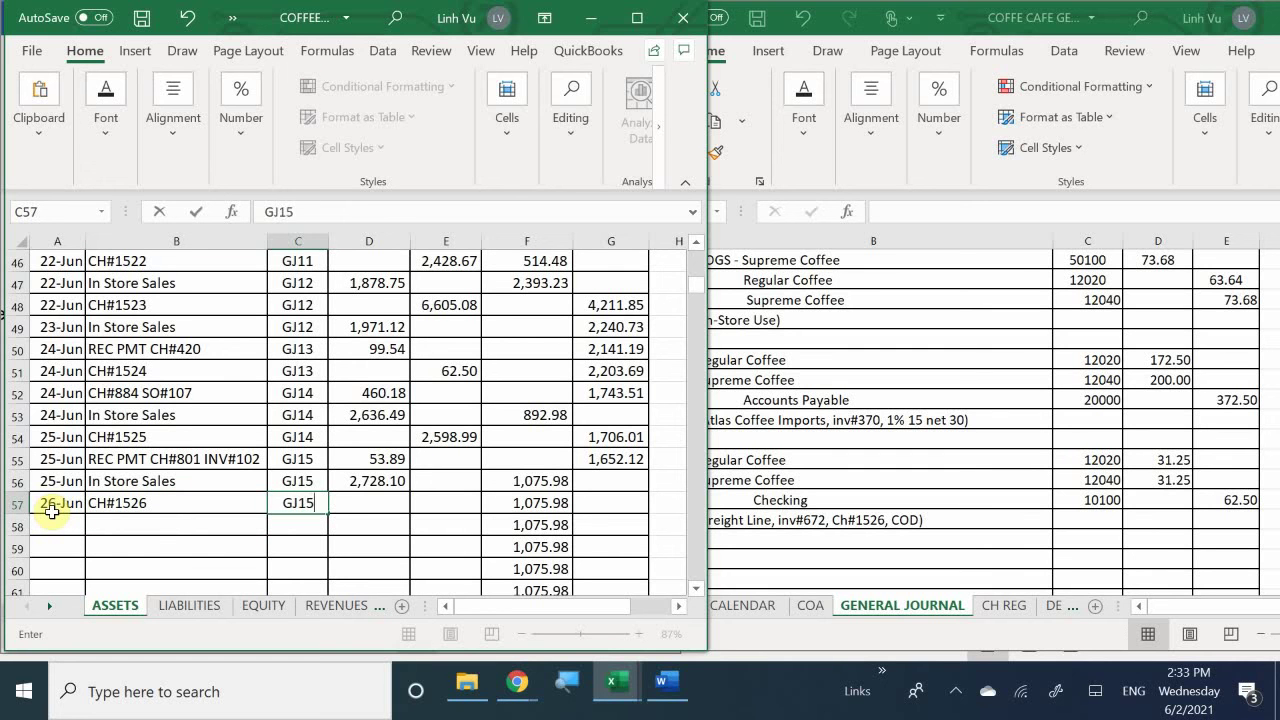
{"action": "key", "text": "Return"}
{"action": "key", "text": "Right"}
{"action": "key", "text": "Up"}
{"action": "key", "text": "Right"}
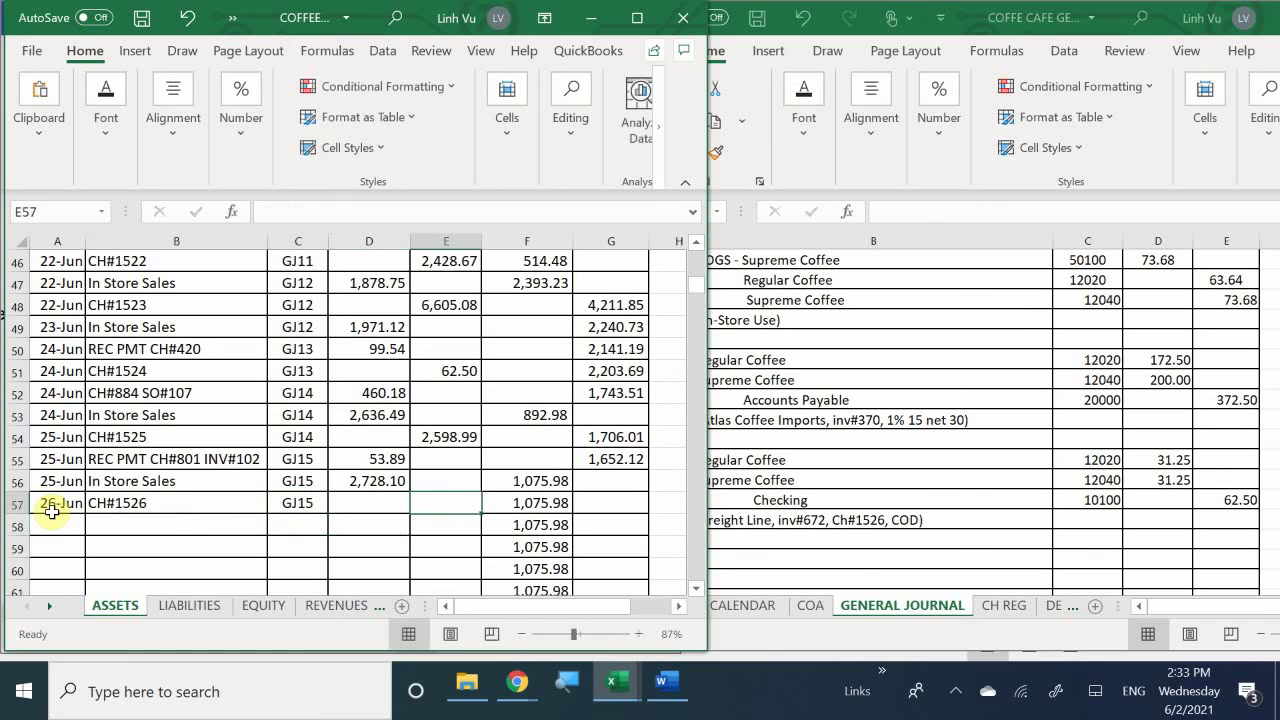
{"action": "type", "text": "62.50"}
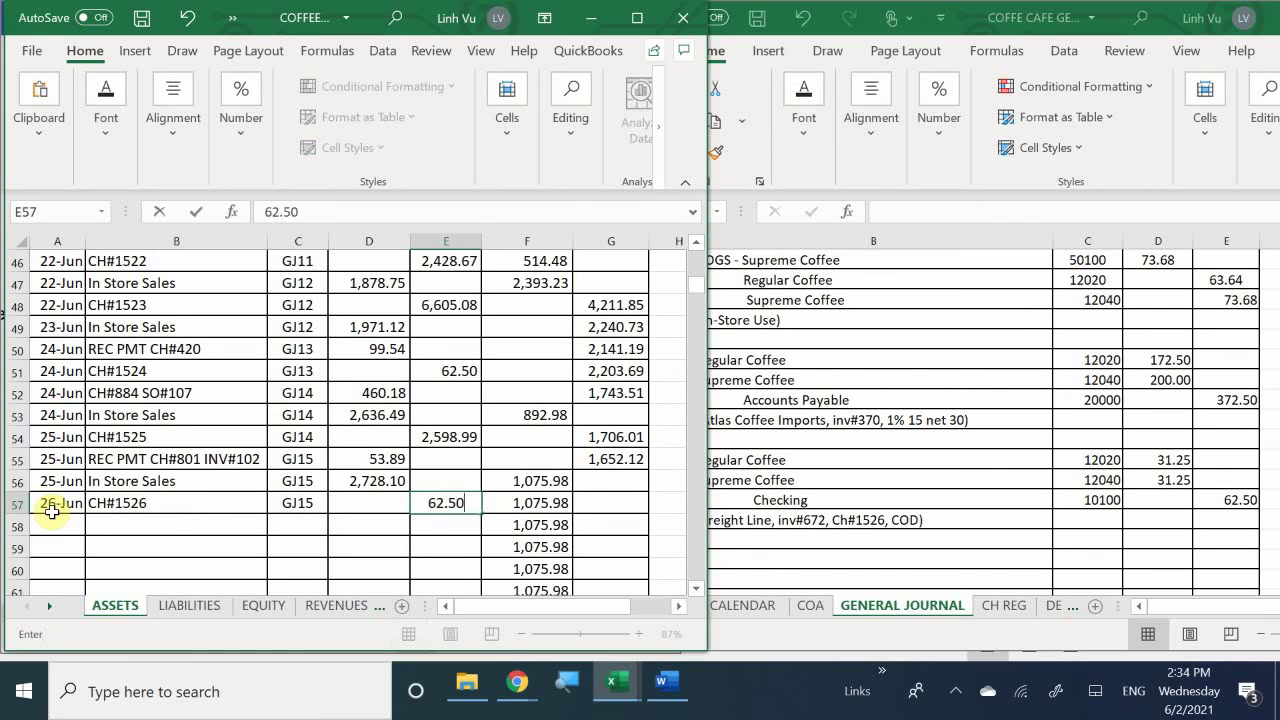
{"action": "key", "text": "Return"}
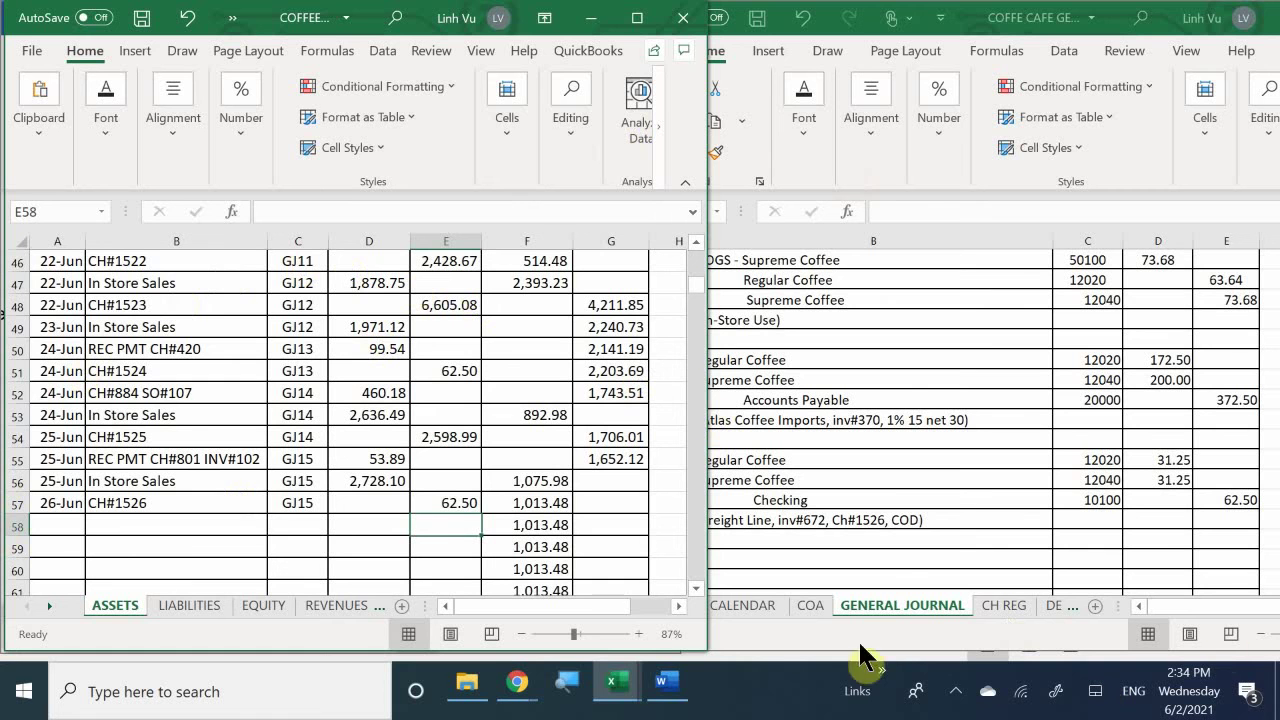
Switch to the COFFEE CAFE SUBSIDIARY LEDGER workbook and enter the date 6/26 in A65 of Freight Line's ledger on the VENDORS sheet.
{"action": "mouse_move", "coordinate": [608, 684]}
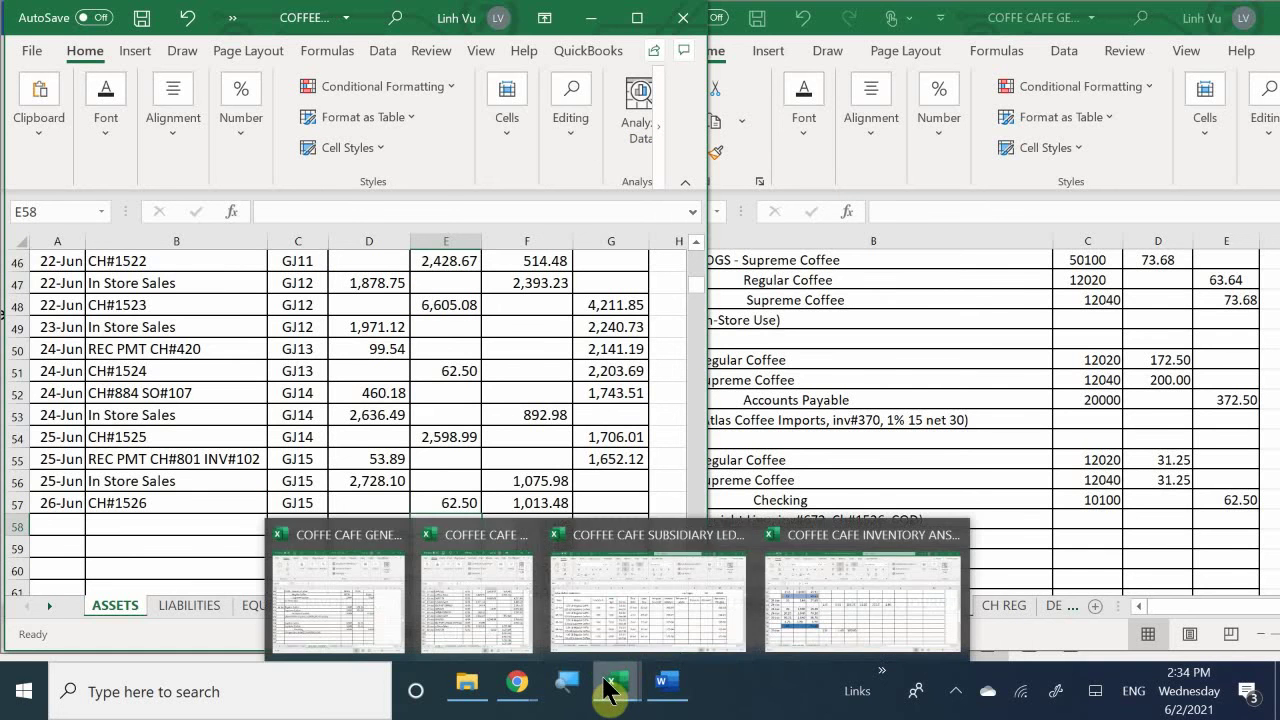
{"action": "left_click", "coordinate": [610, 612]}
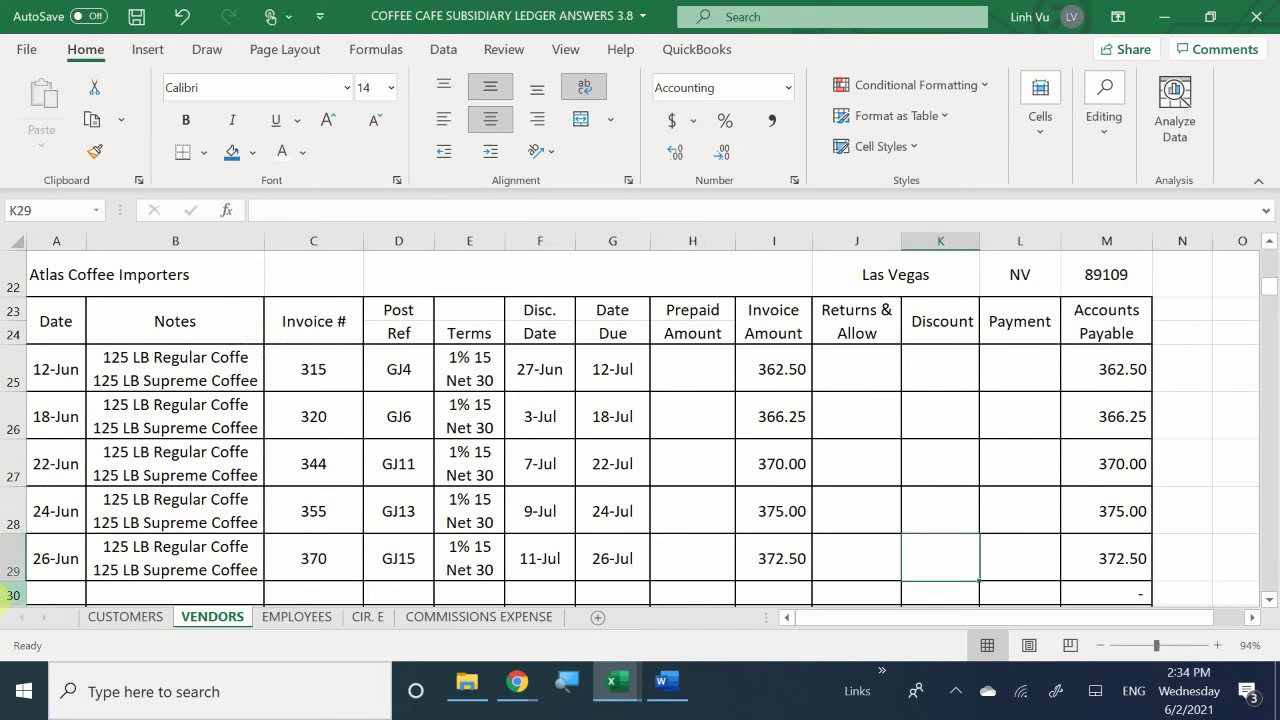
{"action": "left_click", "coordinate": [135, 491]}
{"action": "scroll", "coordinate": [135, 491], "scroll_direction": "down", "scroll_amount": 4}
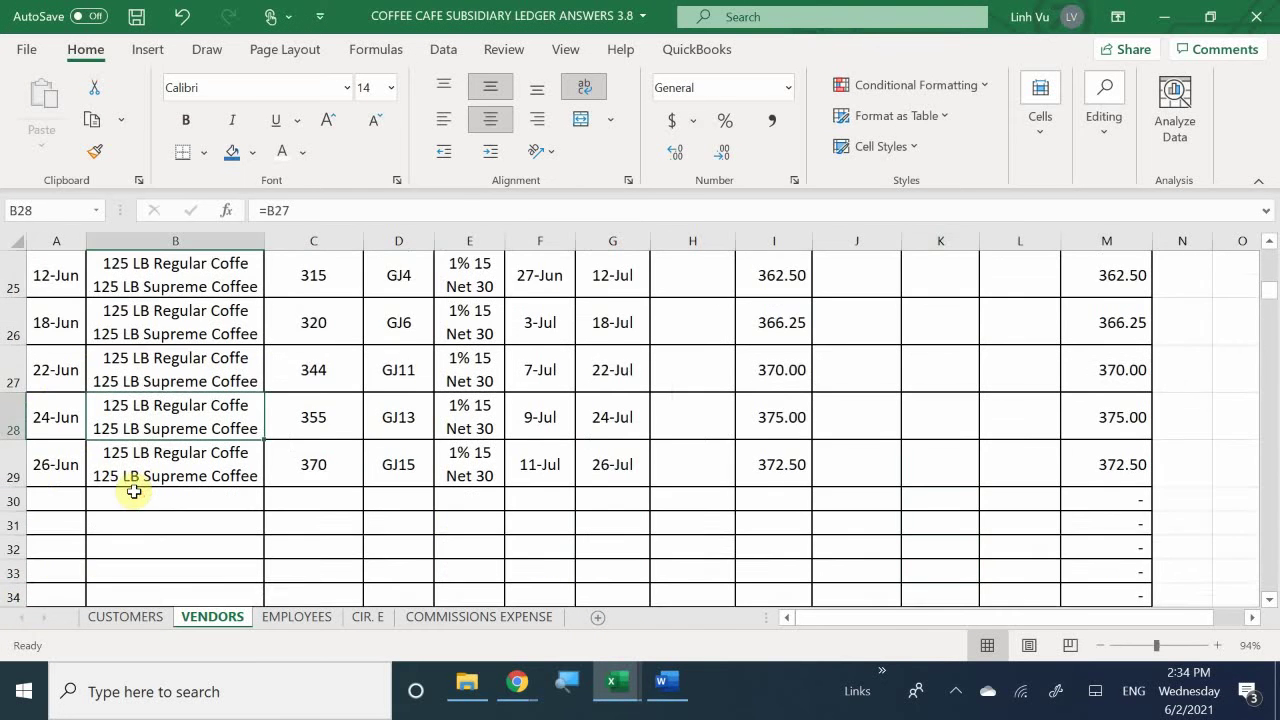
{"action": "scroll", "coordinate": [135, 491], "scroll_direction": "down", "scroll_amount": 3}
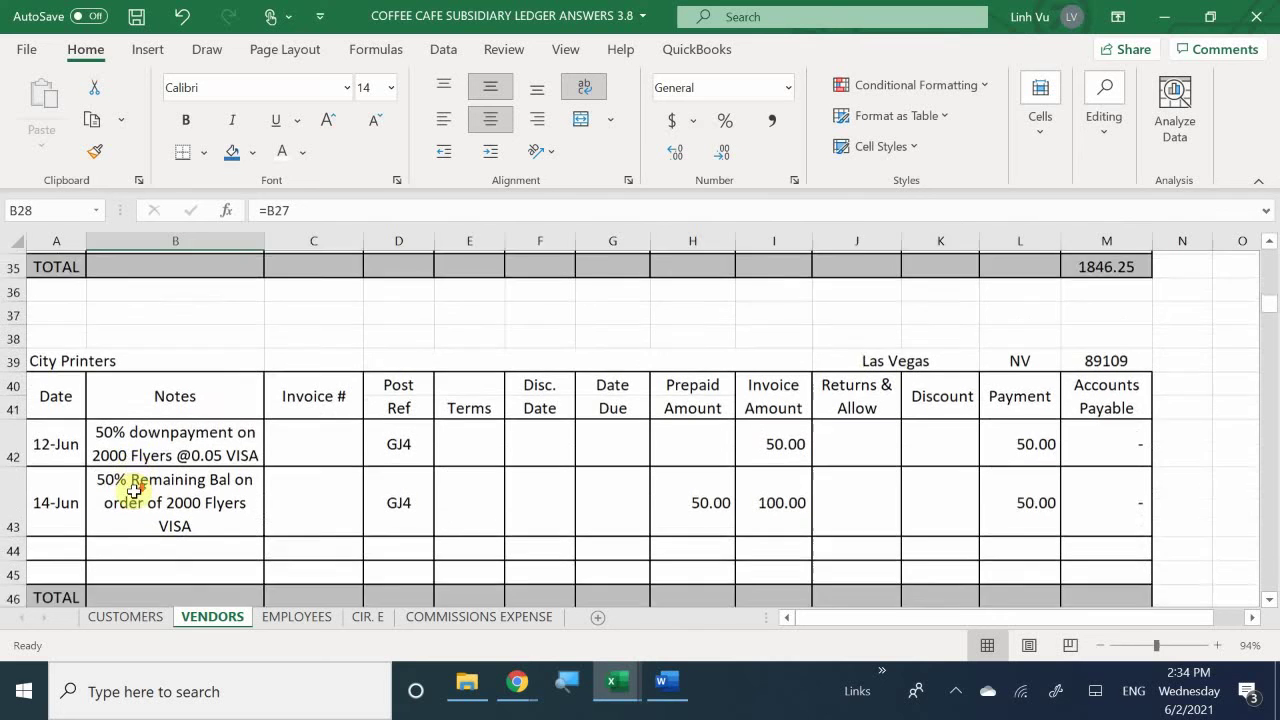
{"action": "scroll", "coordinate": [135, 491], "scroll_direction": "down", "scroll_amount": 3}
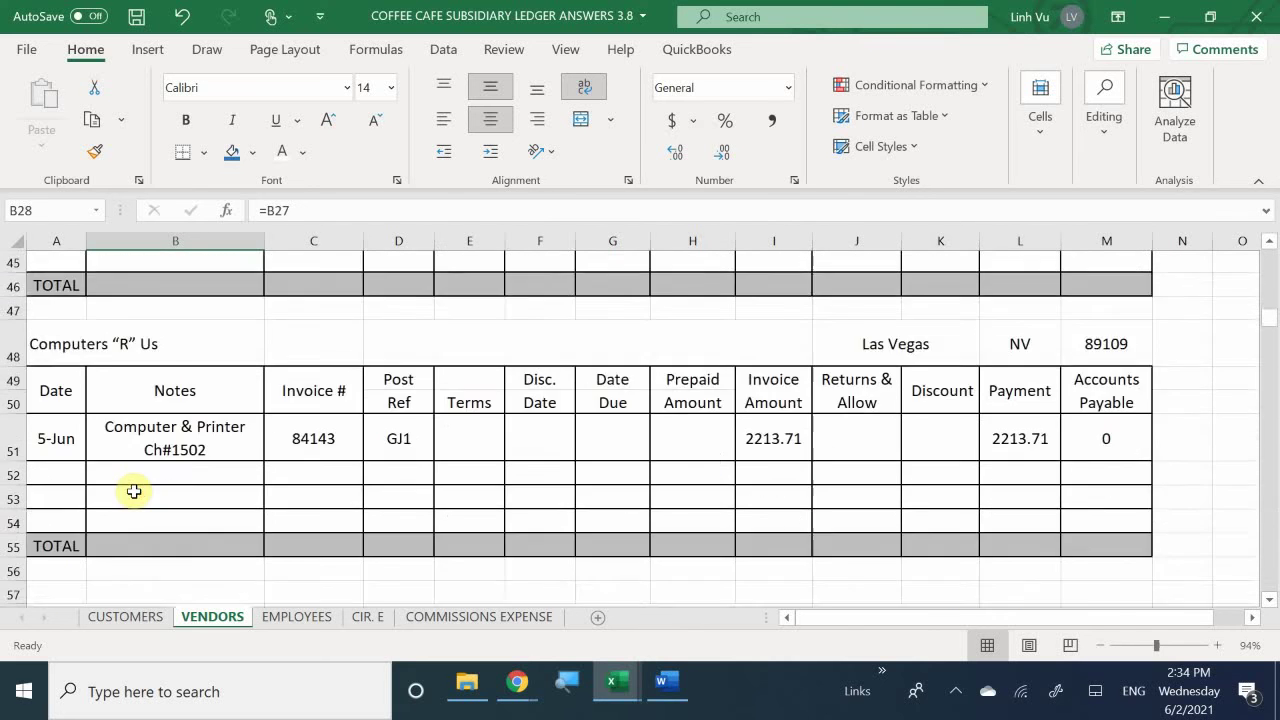
{"action": "scroll", "coordinate": [135, 491], "scroll_direction": "down", "scroll_amount": 1}
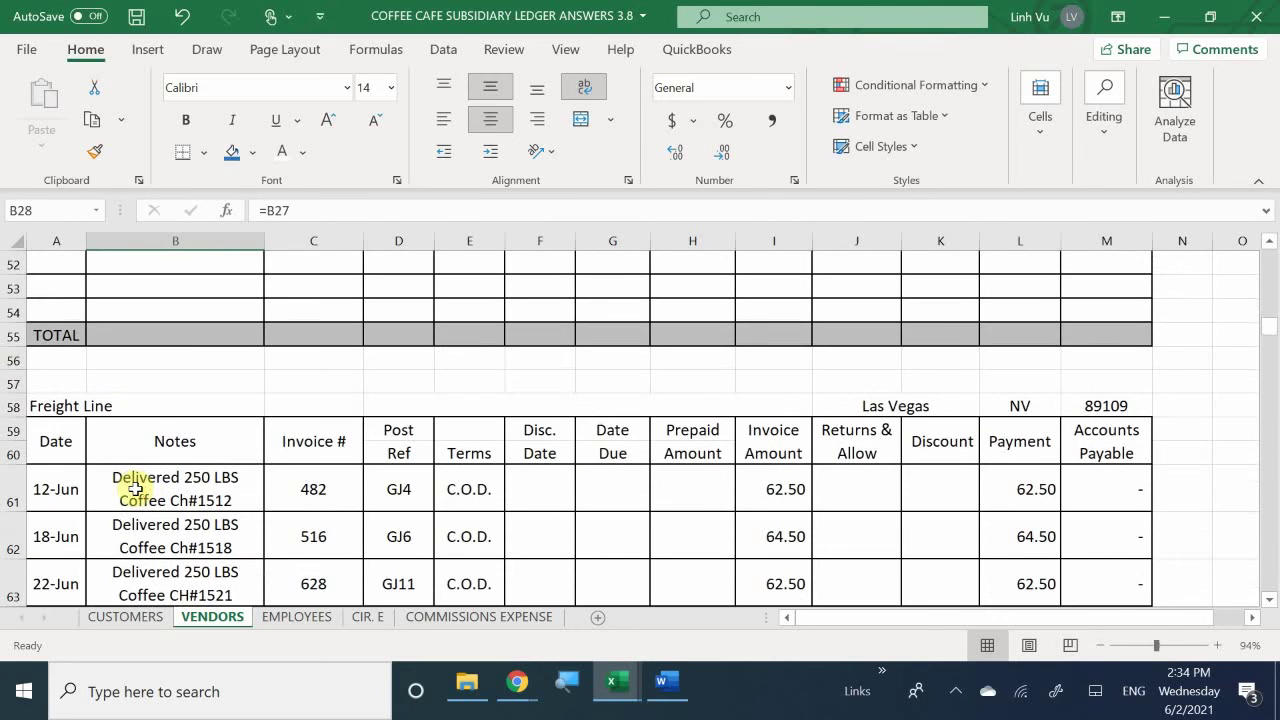
{"action": "scroll", "coordinate": [148, 483], "scroll_direction": "down", "scroll_amount": 2}
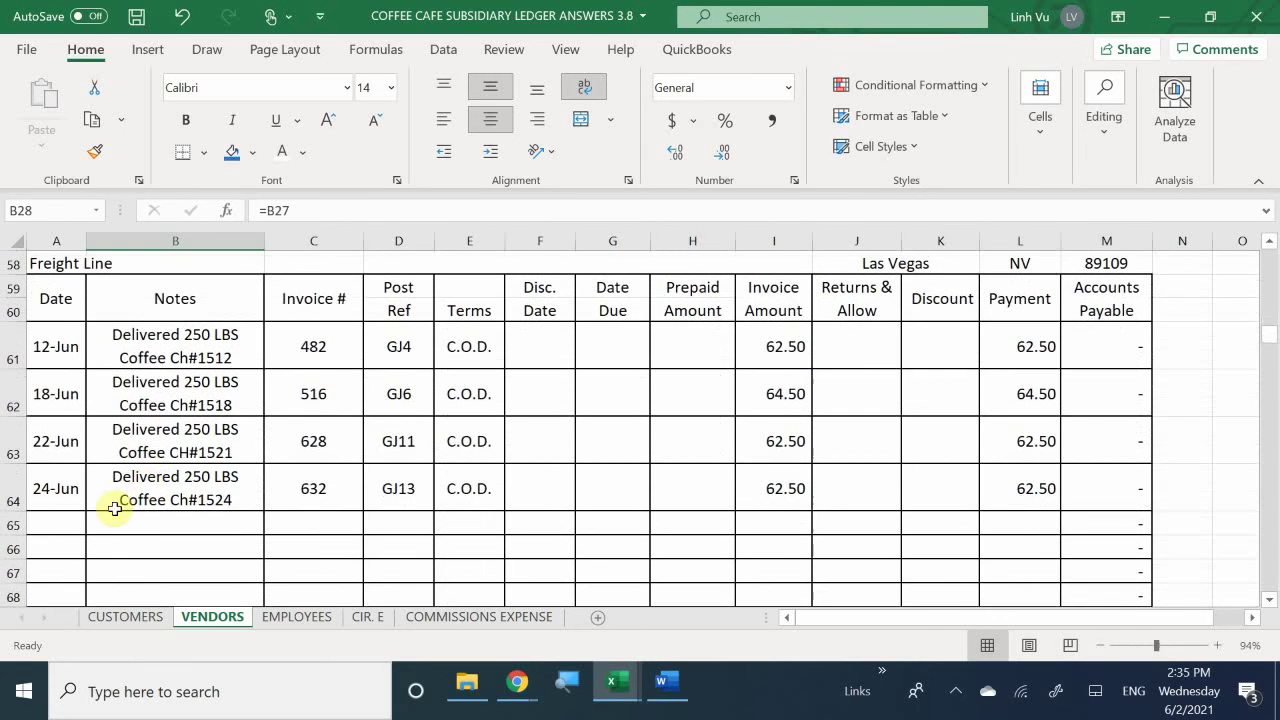
{"action": "left_click", "coordinate": [72, 523]}
{"action": "type", "text": "6/26"}
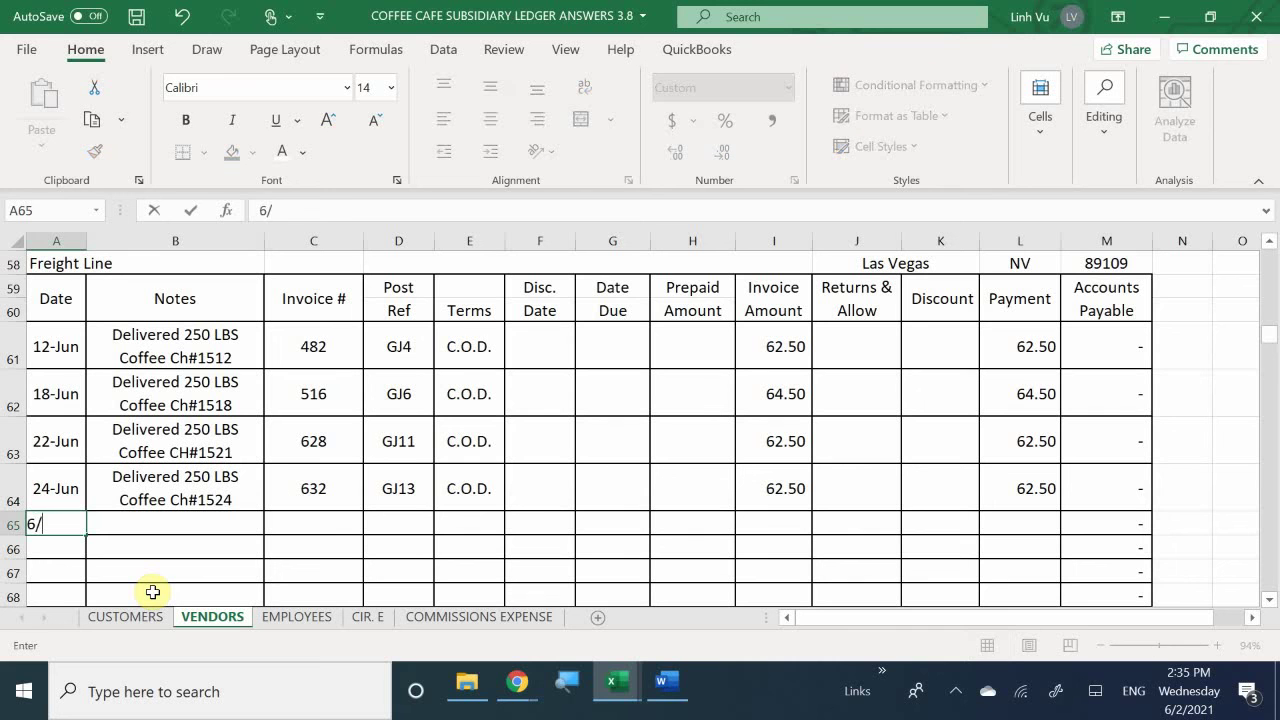
{"action": "key", "text": "Return"}
{"action": "key", "text": "Up"}
{"action": "key", "text": "Right"}
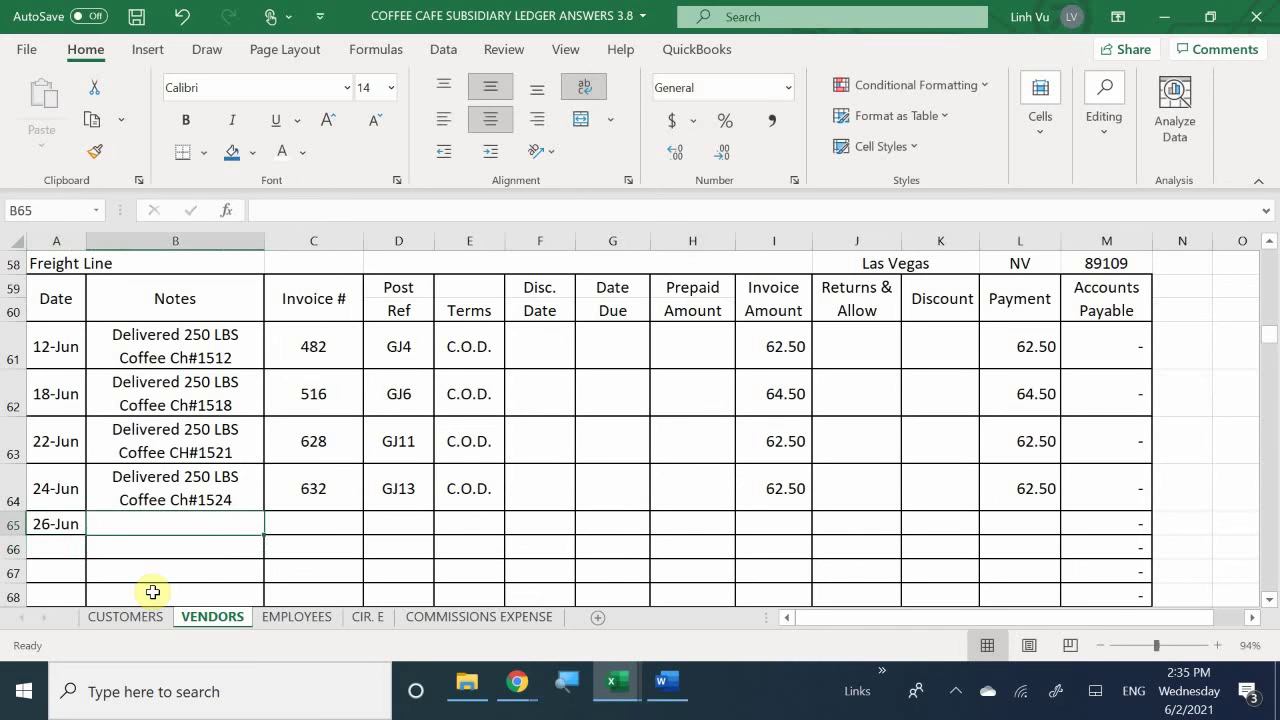
{"action": "type", "text": "="}
{"action": "key", "text": "Up"}
{"action": "key", "text": "Return"}
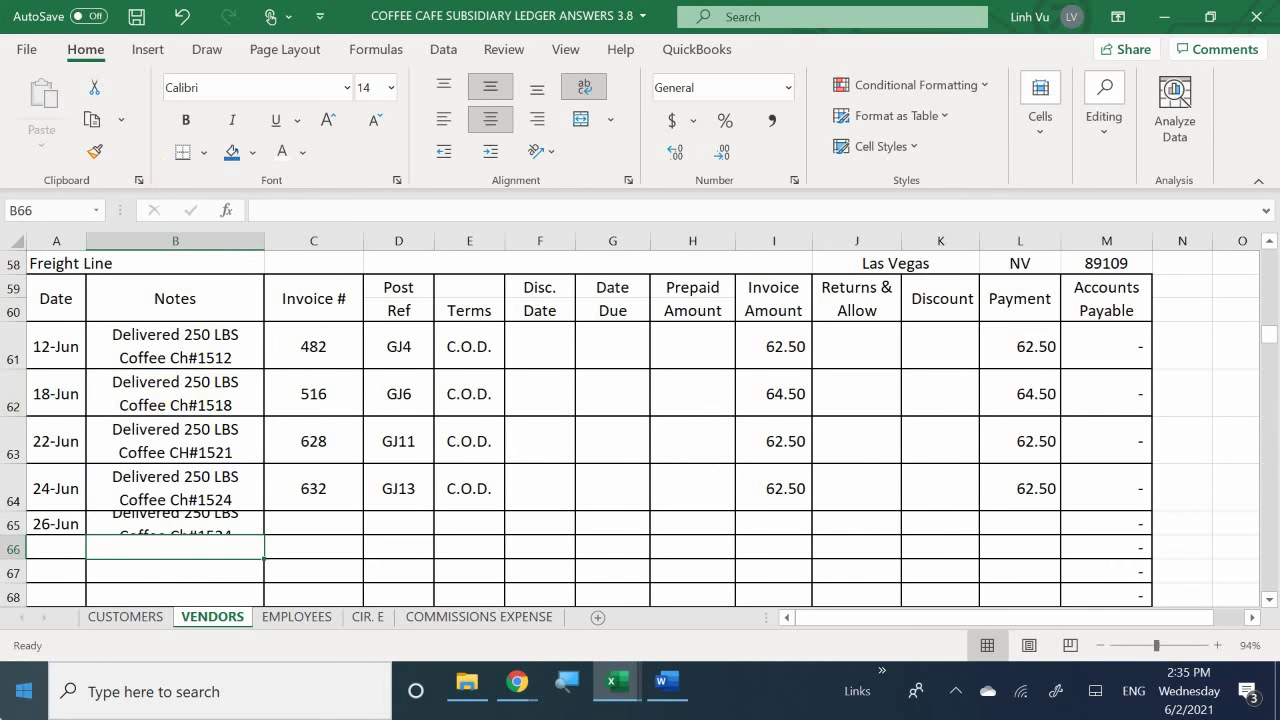
{"action": "left_click", "coordinate": [158, 522]}
{"action": "key", "text": "BackSpace"}
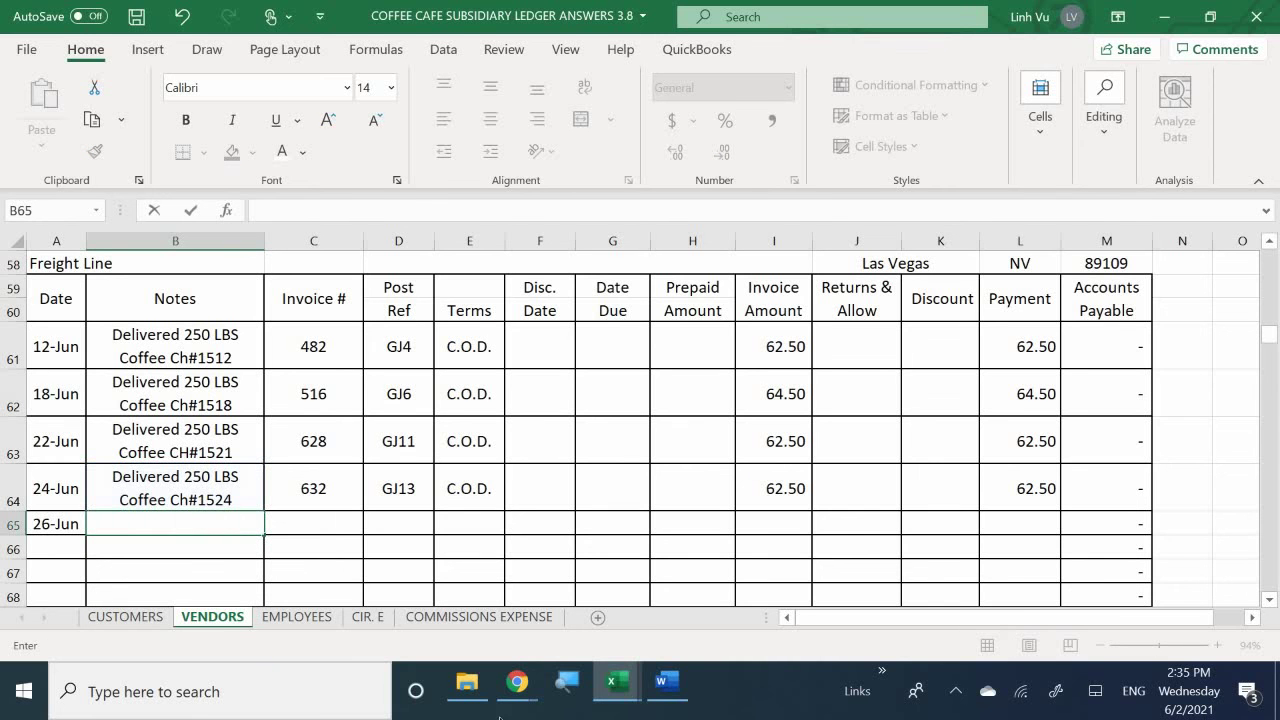
Enter the note "delivered 250 Coffee CH#1526" in B65 of the Freight Line ledger.
{"action": "type", "text": "deliver"}
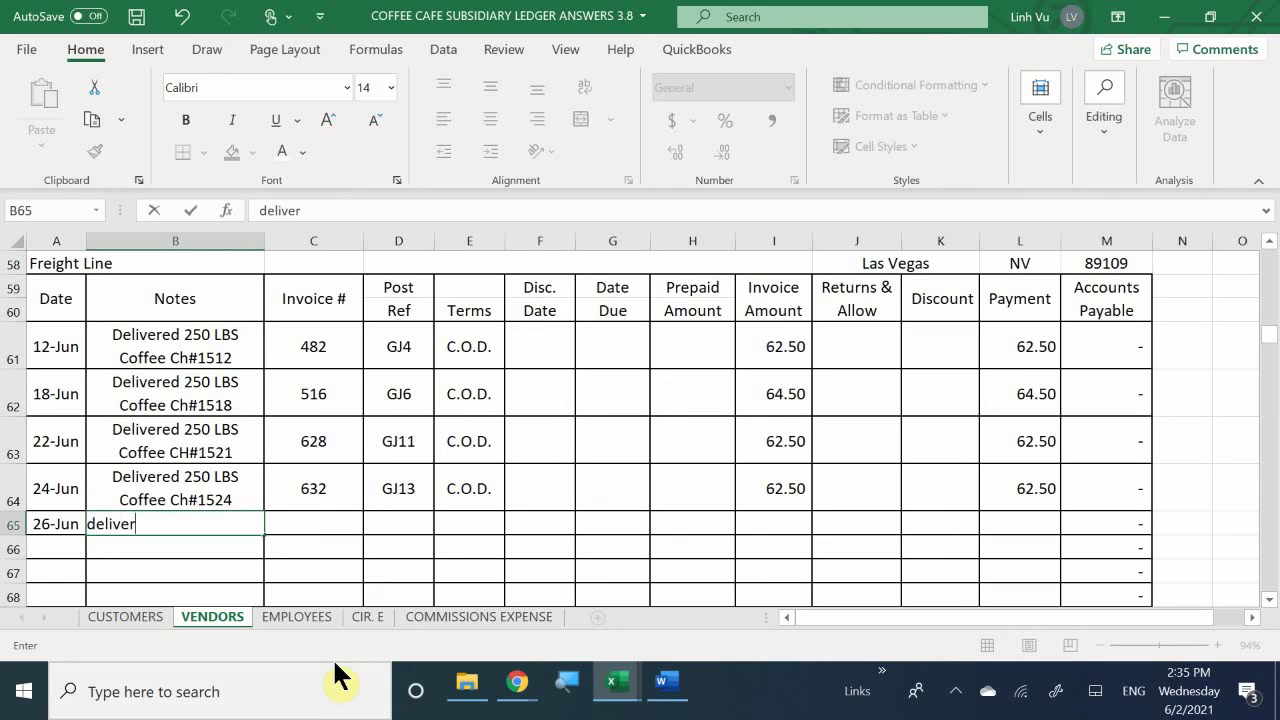
{"action": "type", "text": "ed 250 Coff"}
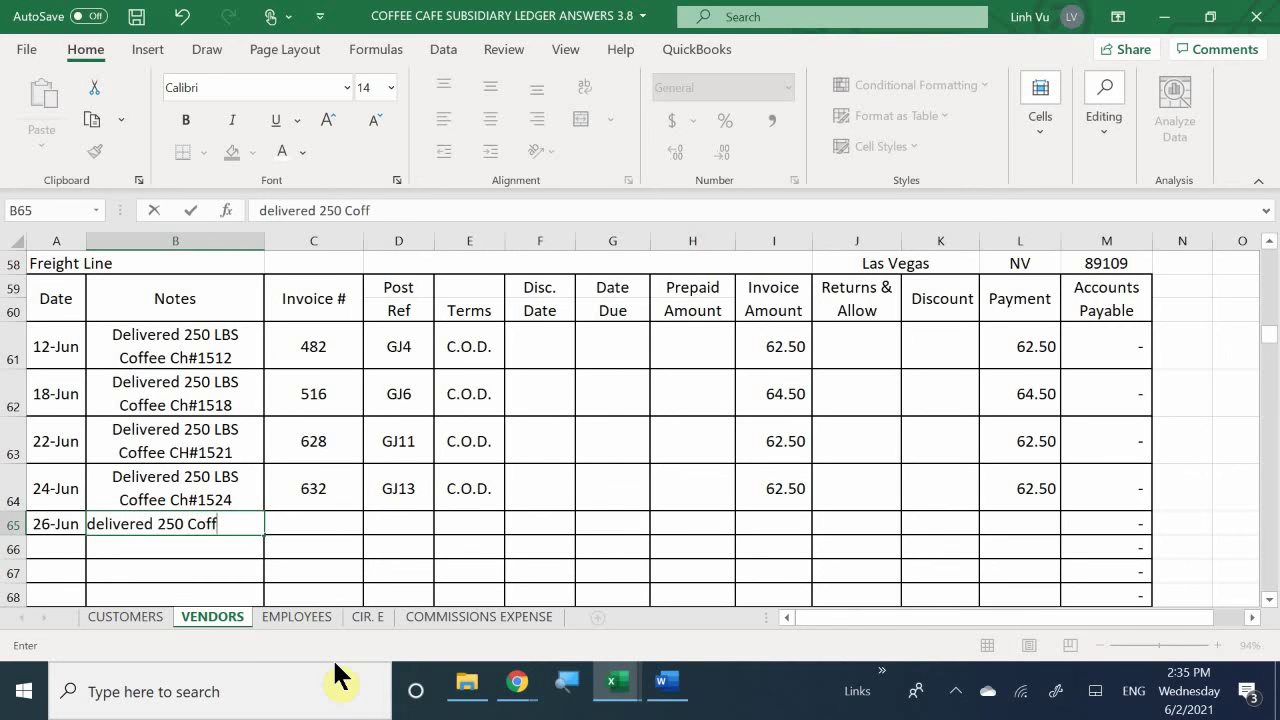
{"action": "type", "text": "ee CH#"}
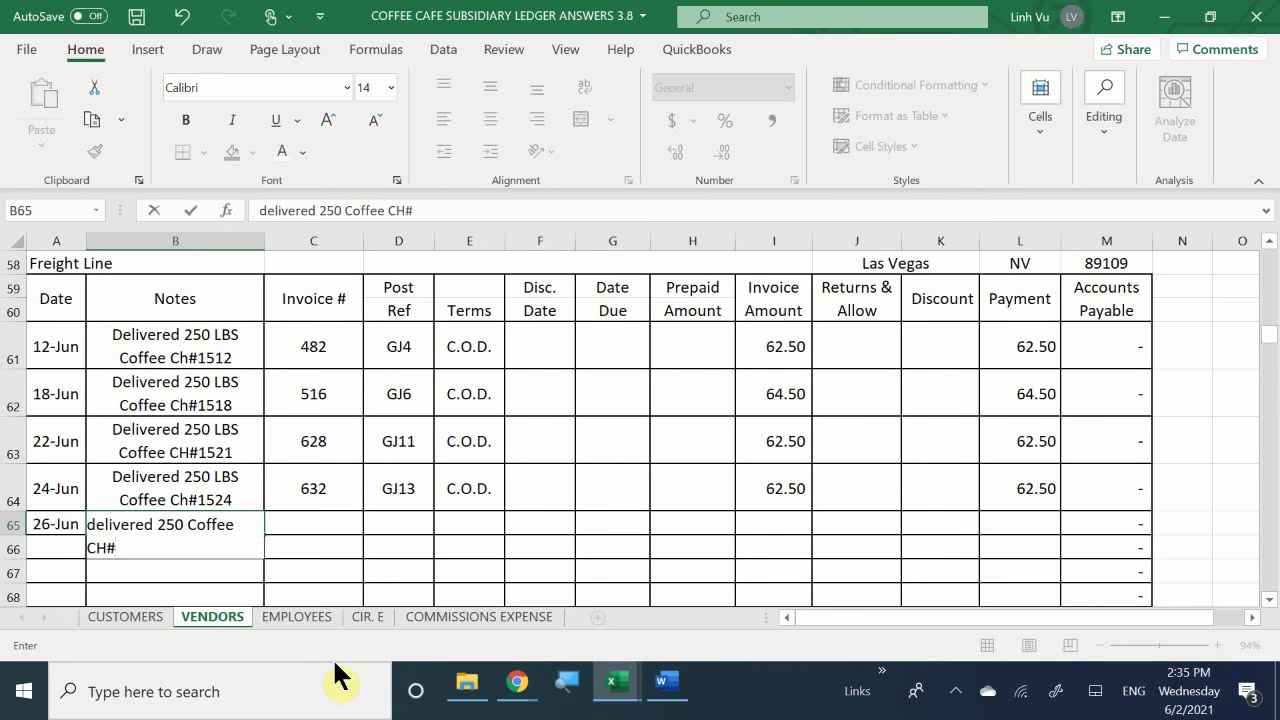
{"action": "type", "text": "1526"}
{"action": "key", "text": "Return"}
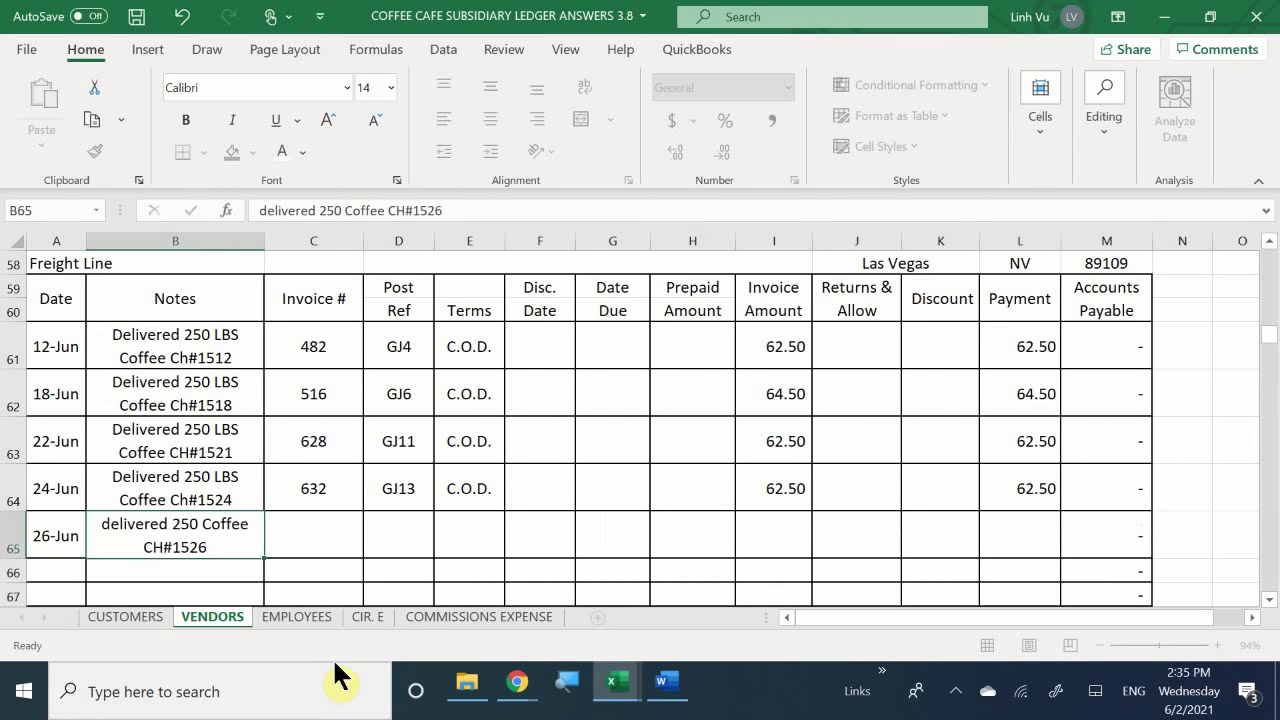
Enter 672 as the invoice number in C65 of the Freight Line ledger.
{"action": "key", "text": "Up"}
{"action": "key", "text": "Right"}
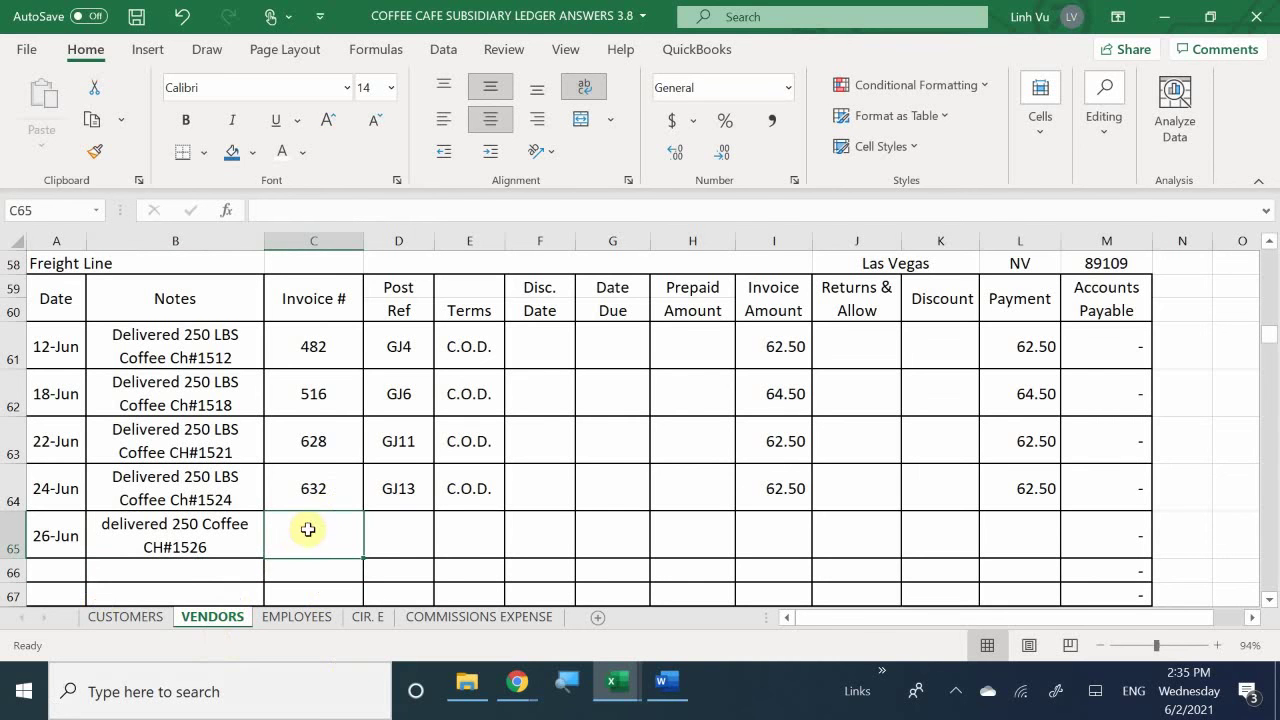
{"action": "mouse_move", "coordinate": [485, 682]}
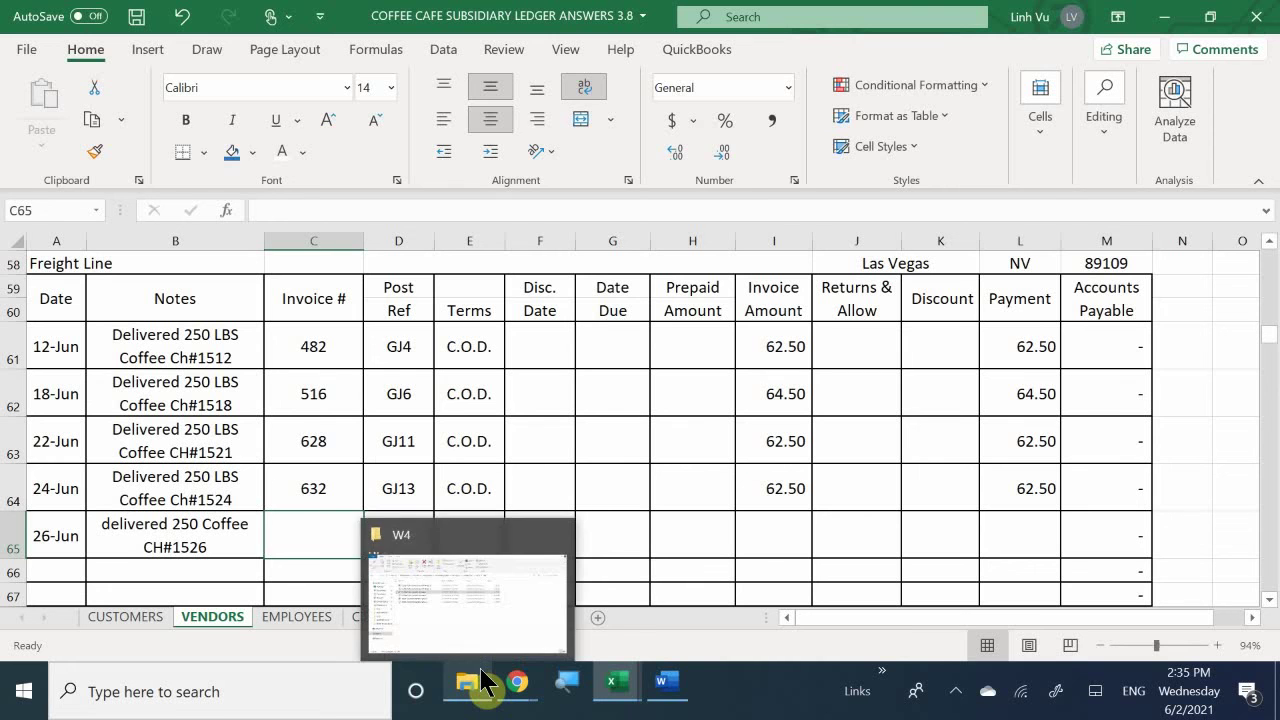
{"action": "type", "text": "3"}
{"action": "key", "text": "BackSpace"}
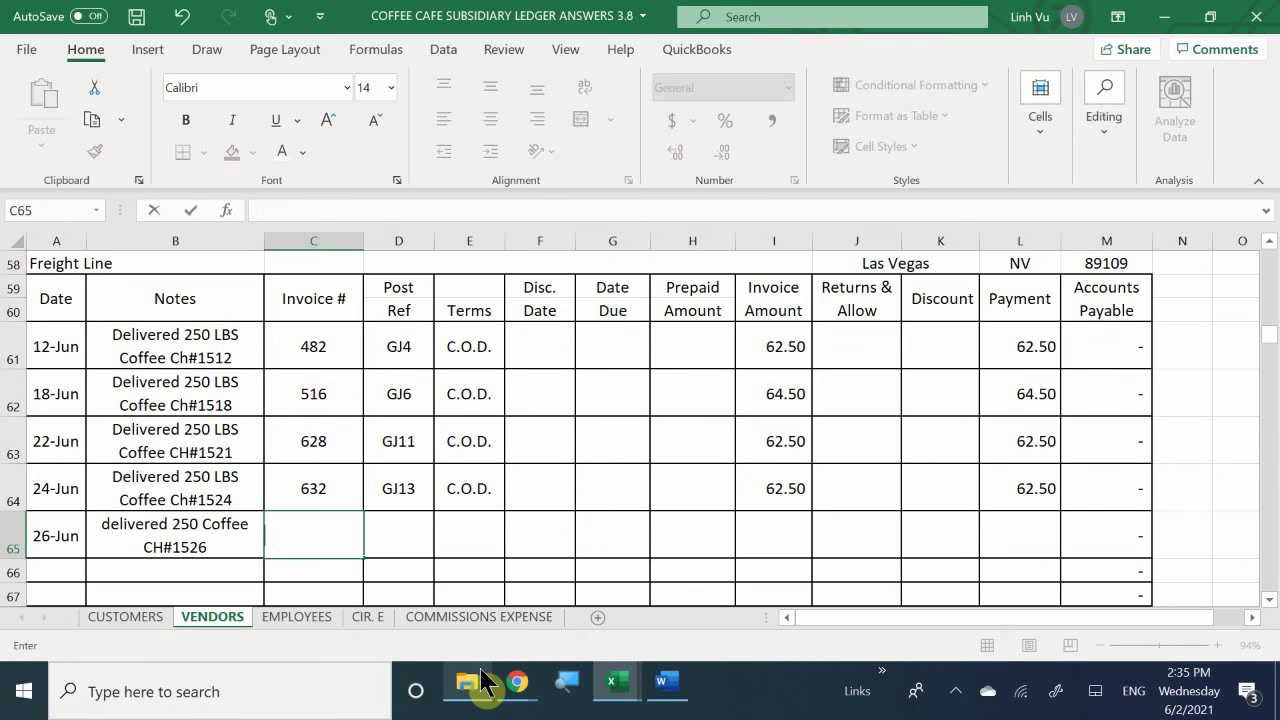
{"action": "type", "text": "672"}
{"action": "key", "text": "Return"}
Enter the post reference GJ15 in D65 and copy the C.O.D. terms into E65 with =E64.
{"action": "key", "text": "Up"}
{"action": "key", "text": "Right"}
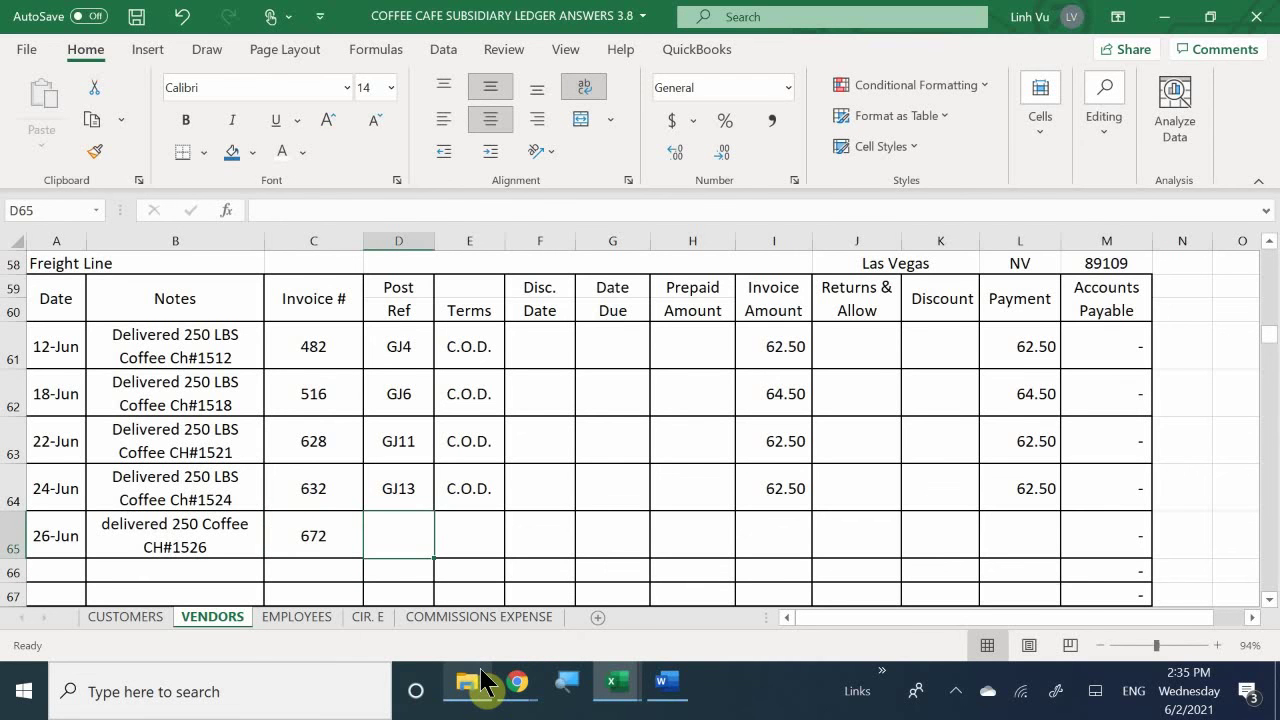
{"action": "type", "text": "GJ15"}
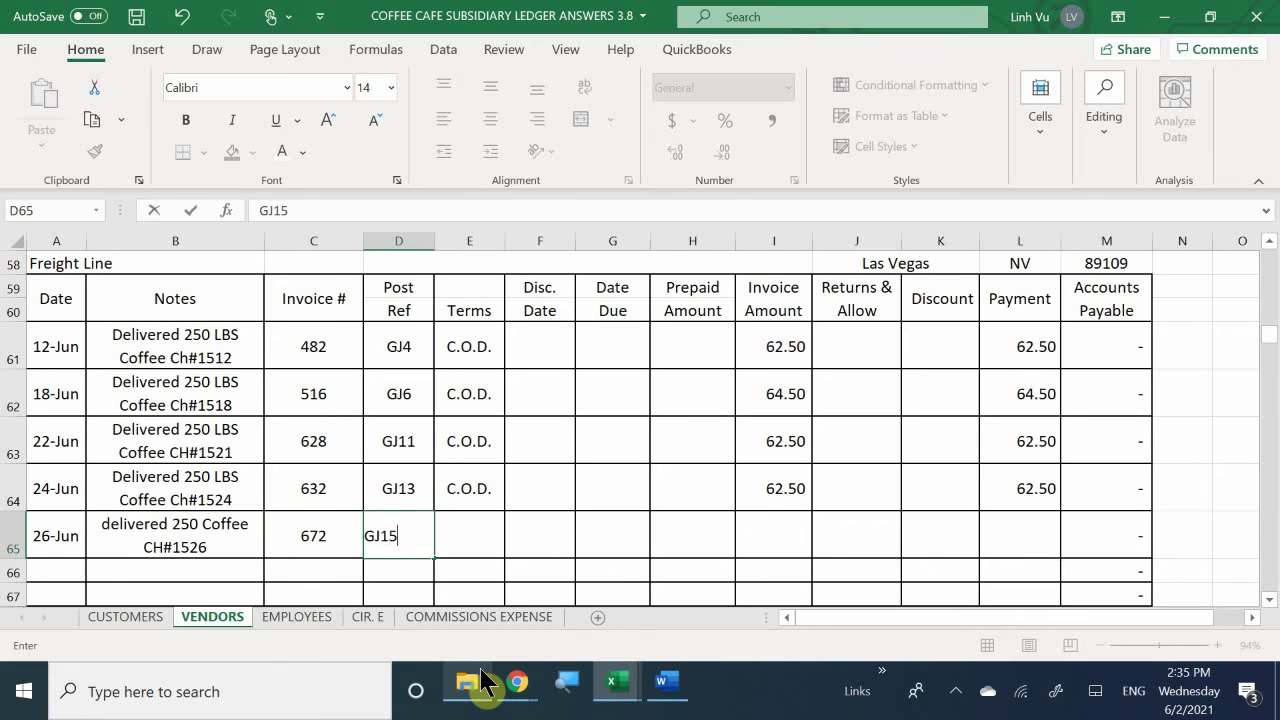
{"action": "key", "text": "Return"}
{"action": "key", "text": "Right"}
{"action": "key", "text": "Up"}
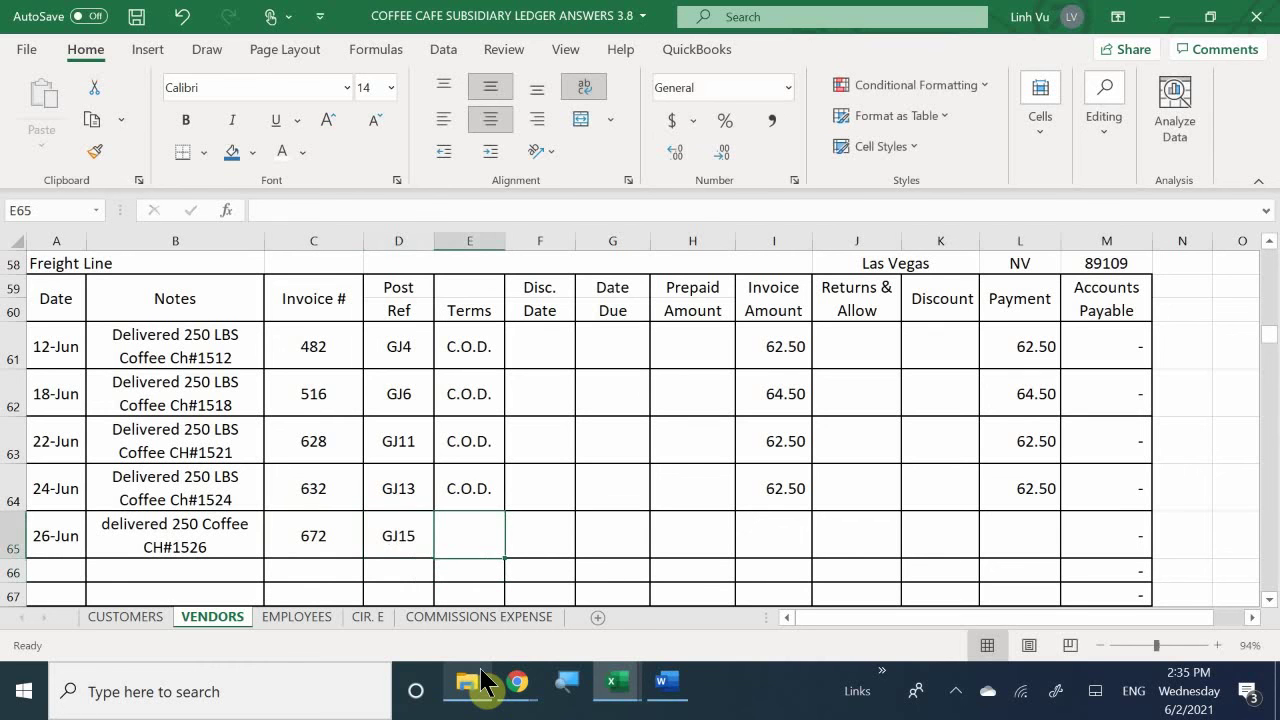
{"action": "type", "text": "="}
{"action": "key", "text": "Up"}
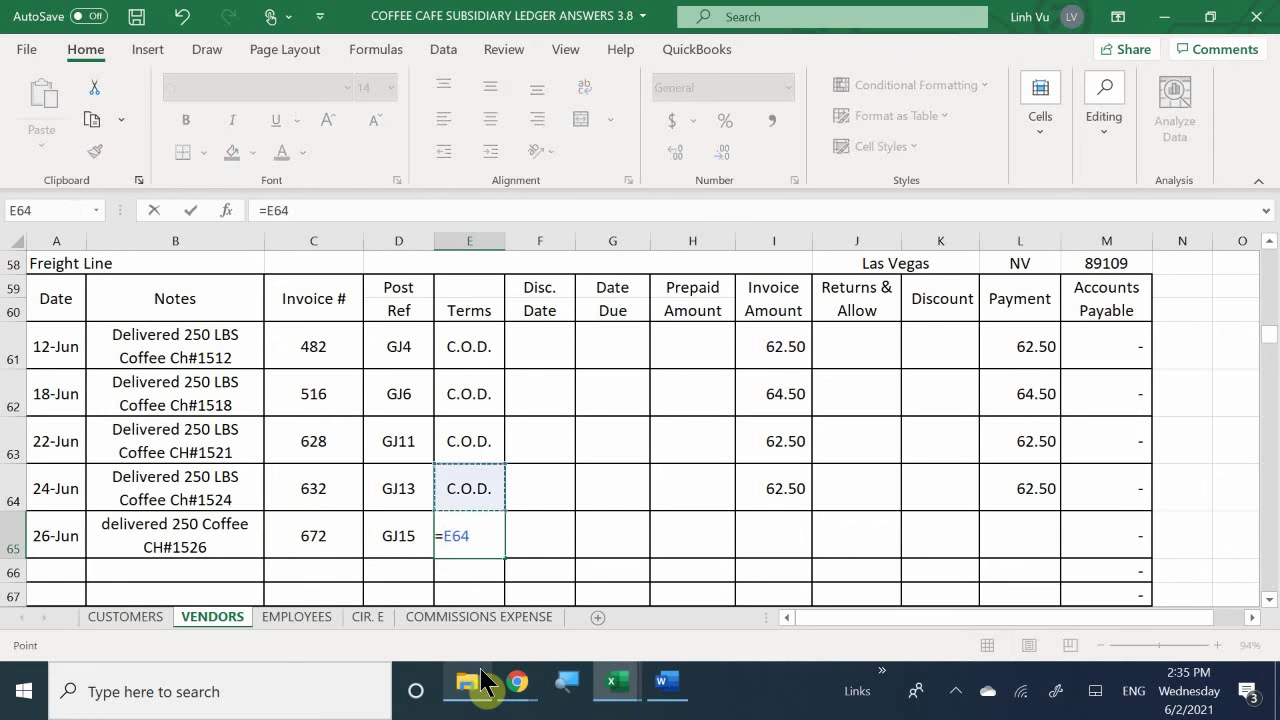
{"action": "key", "text": "Return"}
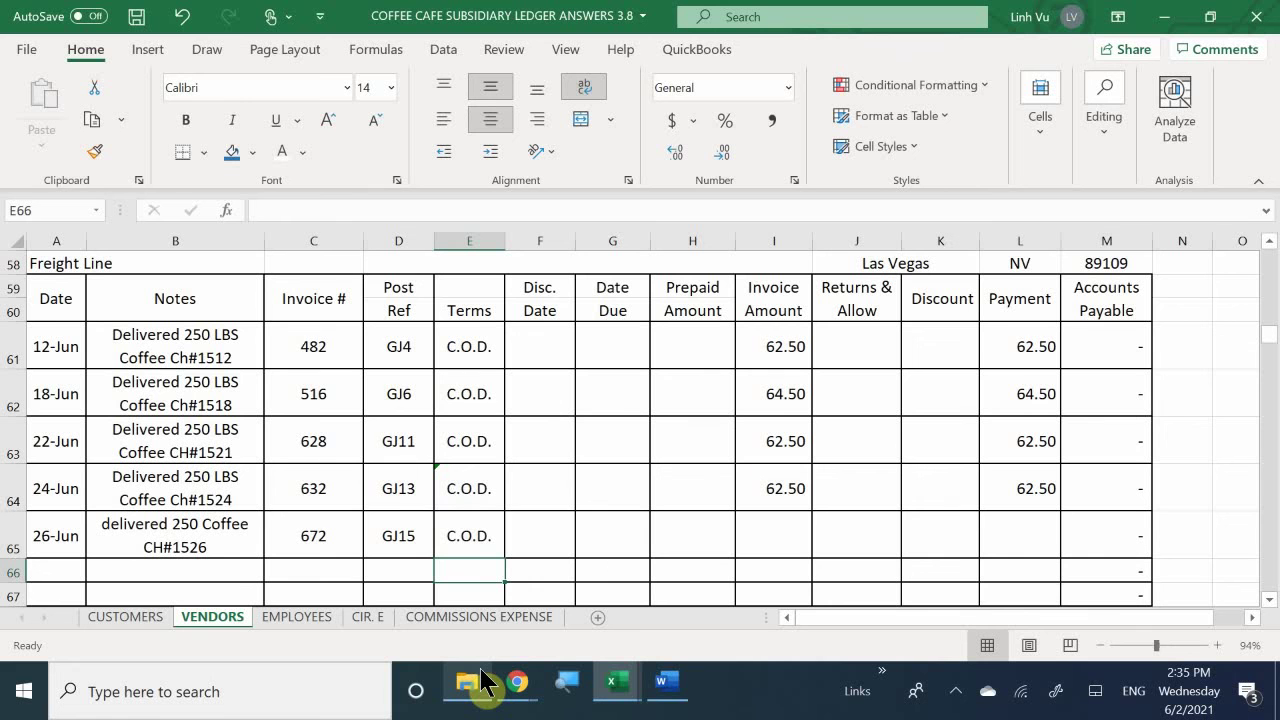
Enter an invoice amount of 62.50 in I65 of the Freight Line ledger.
{"action": "key", "text": "Right"}
{"action": "key", "text": "Up"}
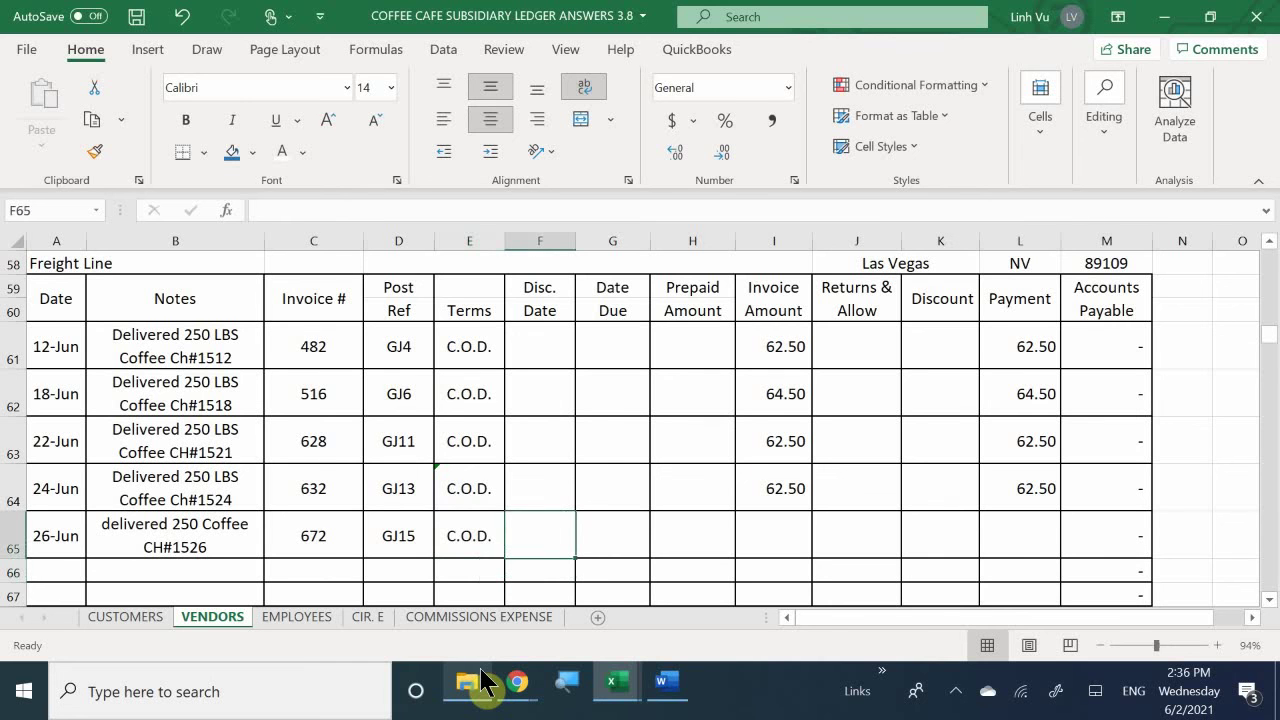
{"action": "key", "text": "Right"}
{"action": "key", "text": "Right"}
{"action": "key", "text": "Right"}
{"action": "type", "text": "62.50"}
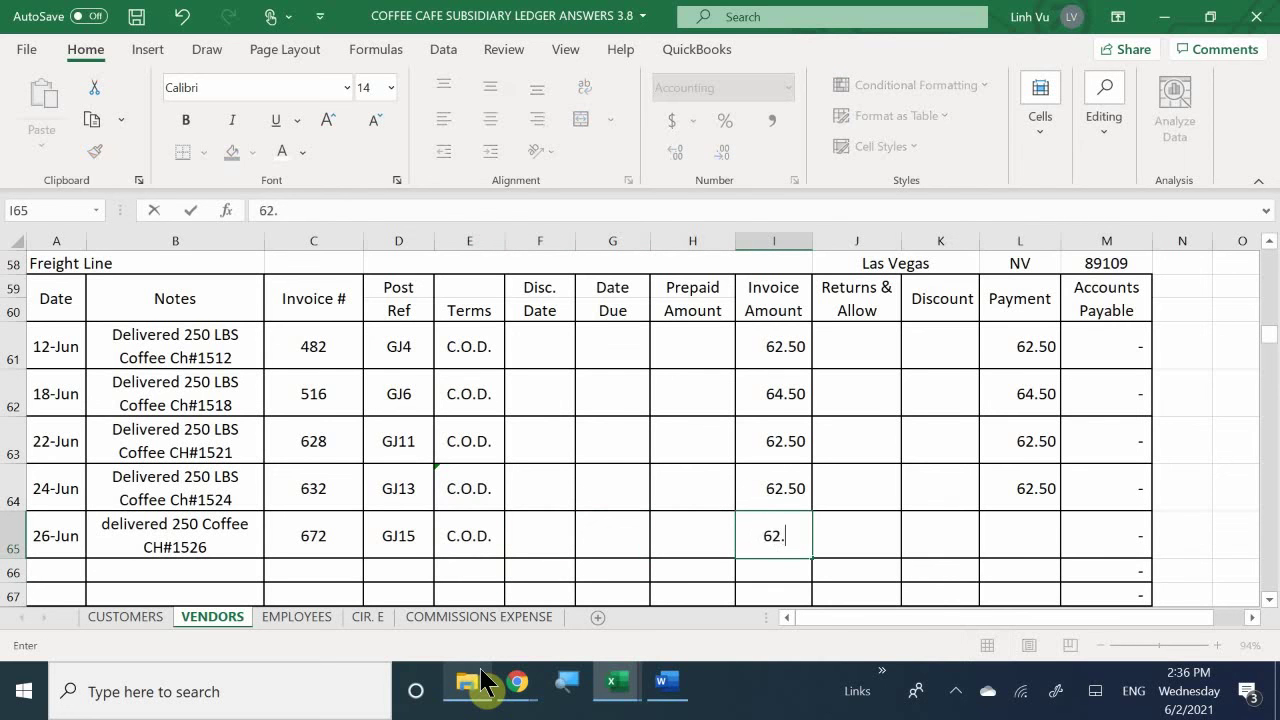
{"action": "key", "text": "Return"}
Set the Freight Line payment in L65 equal to the invoice amount with =I65.
{"action": "key", "text": "Right"}
{"action": "key", "text": "Up"}
{"action": "key", "text": "Right"}
{"action": "key", "text": "Right"}
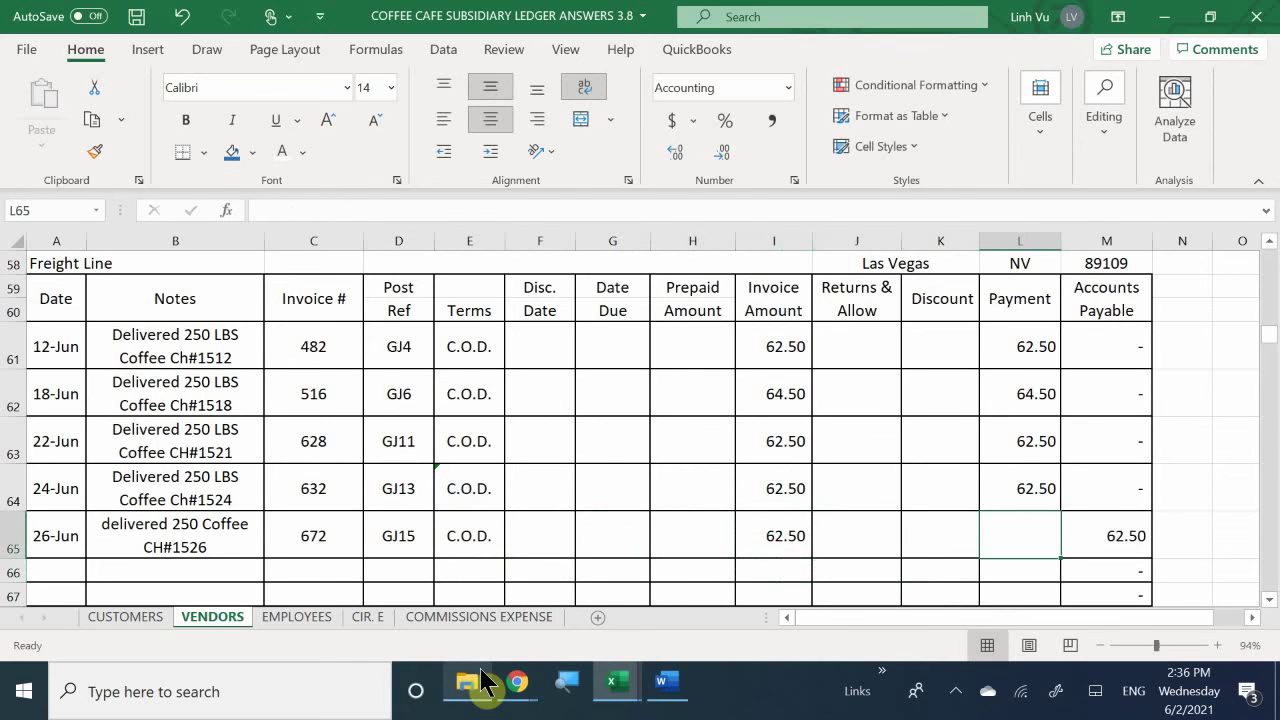
{"action": "type", "text": "="}
{"action": "key", "text": "Left"}
{"action": "key", "text": "Left"}
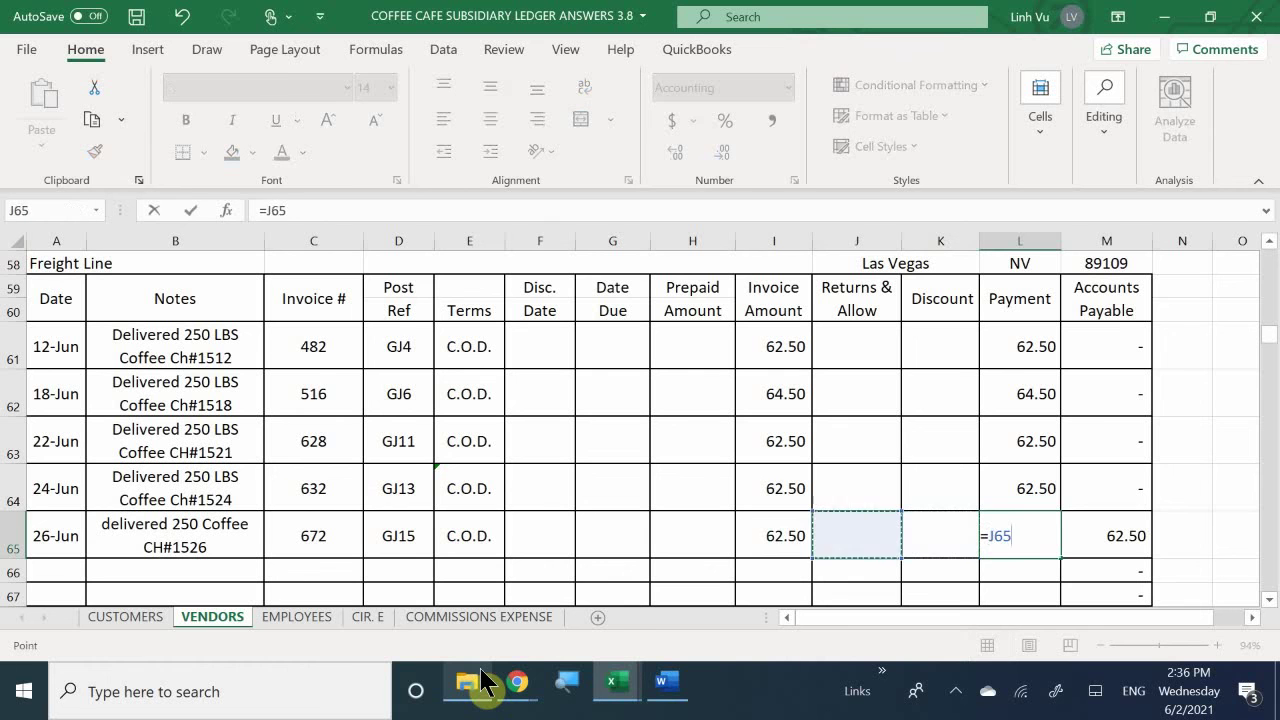
{"action": "key", "text": "Left"}
{"action": "key", "text": "Return"}
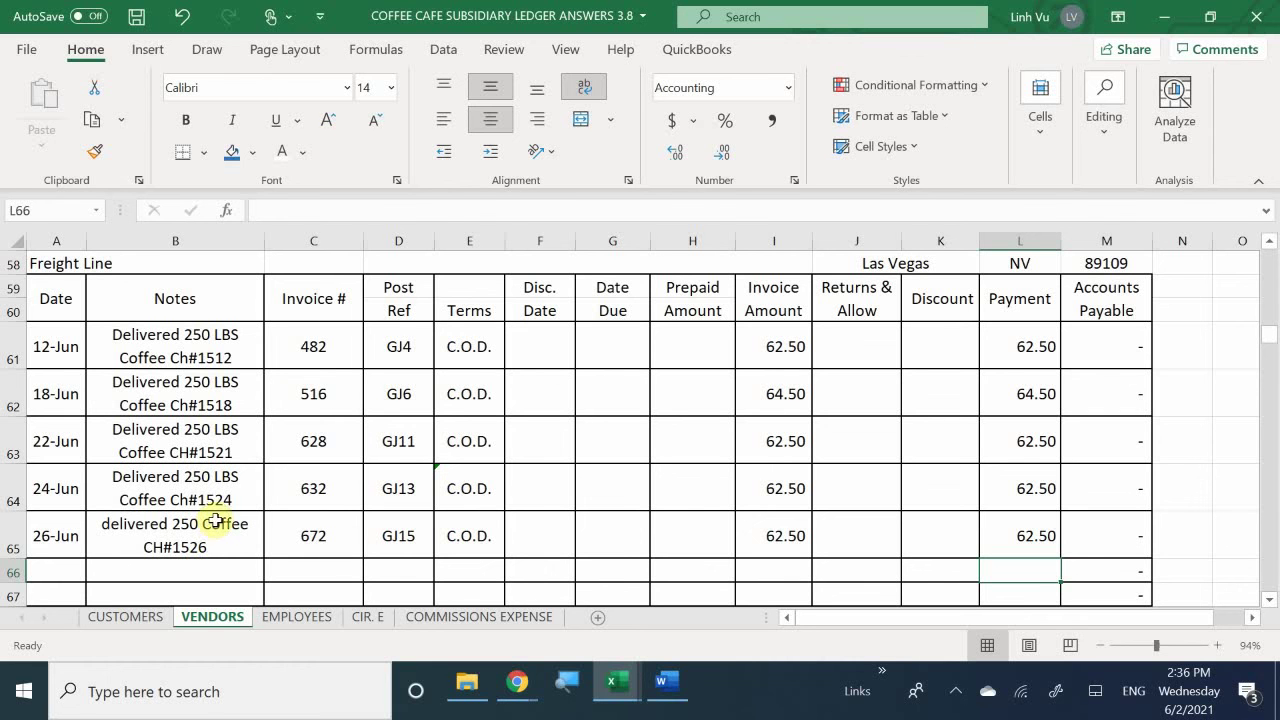
Switch to the COFFEE CAFE INVENTORY workbook and enter 31.25 in H24 of the 26-Jun row on the REG COFFEE sheet.
{"action": "left_click", "coordinate": [628, 690]}
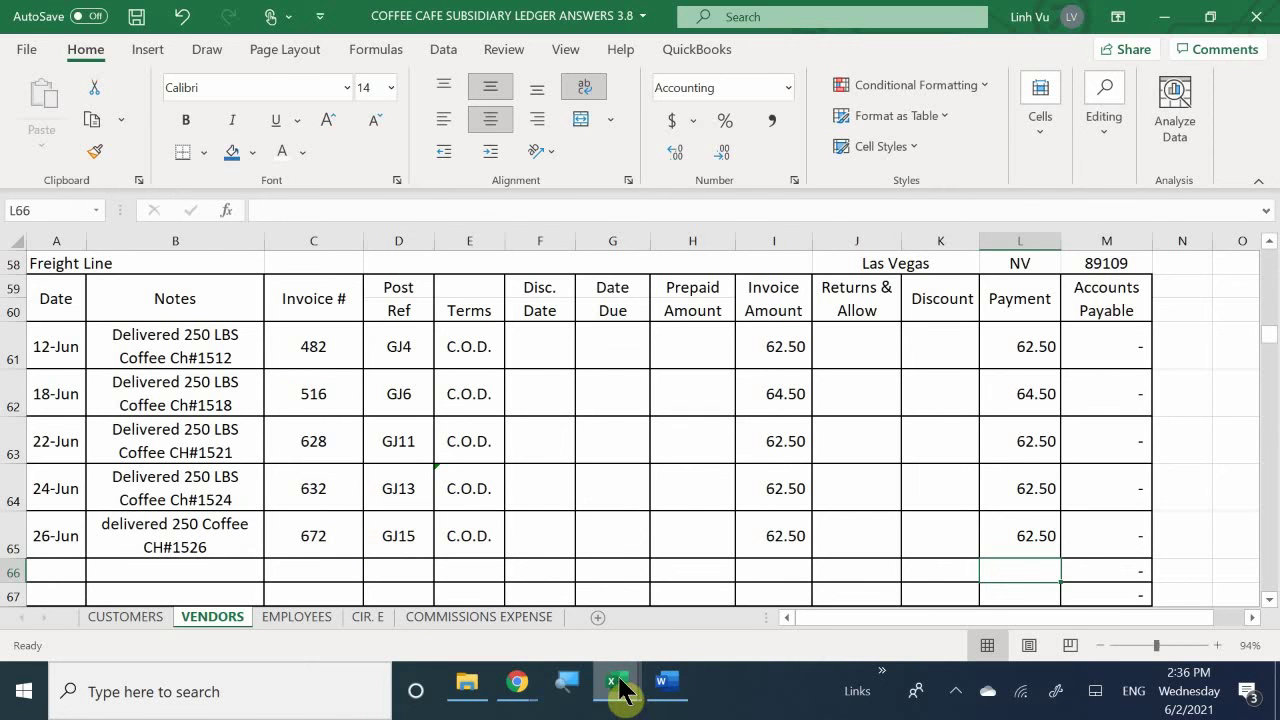
{"action": "left_click", "coordinate": [805, 600]}
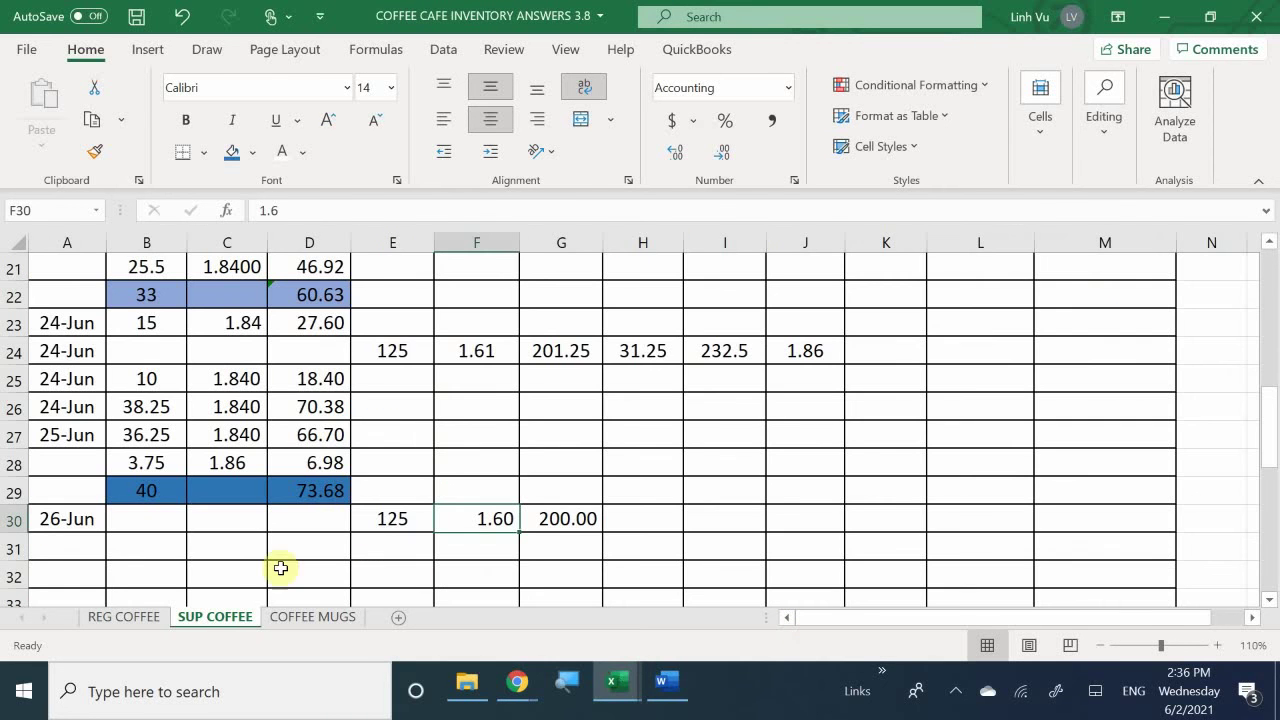
{"action": "left_click", "coordinate": [123, 616]}
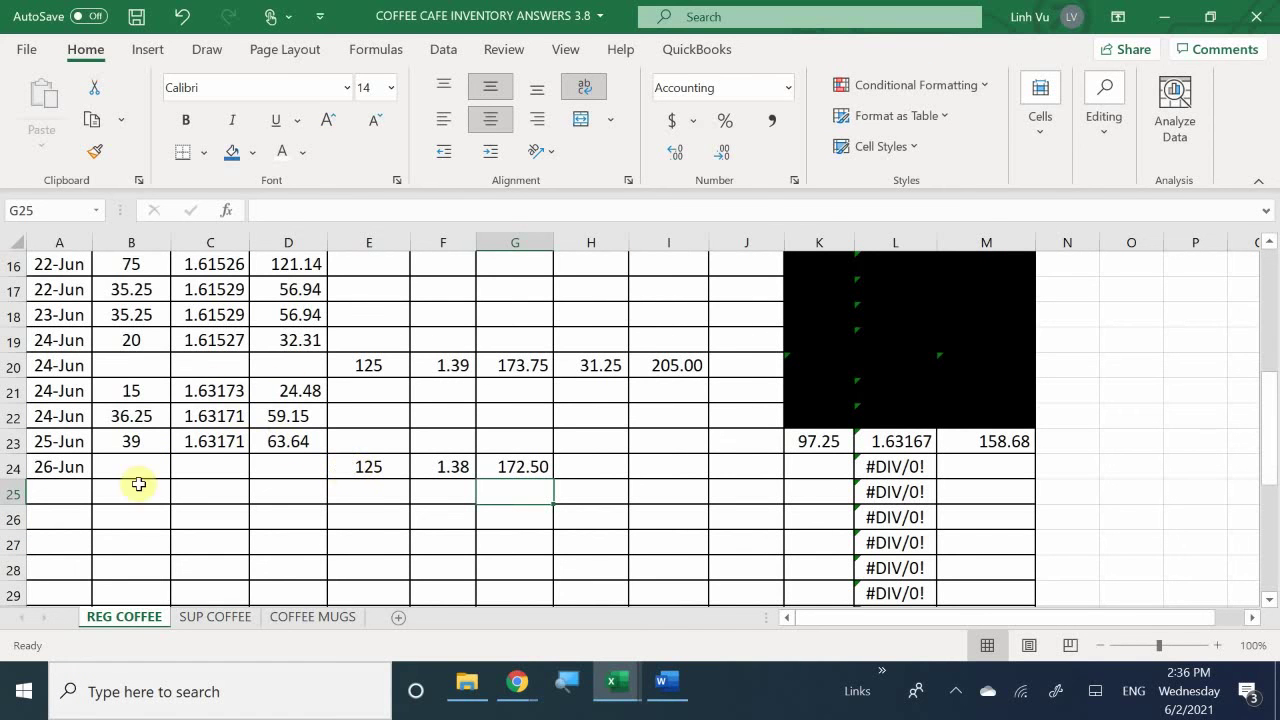
{"action": "left_click", "coordinate": [578, 468]}
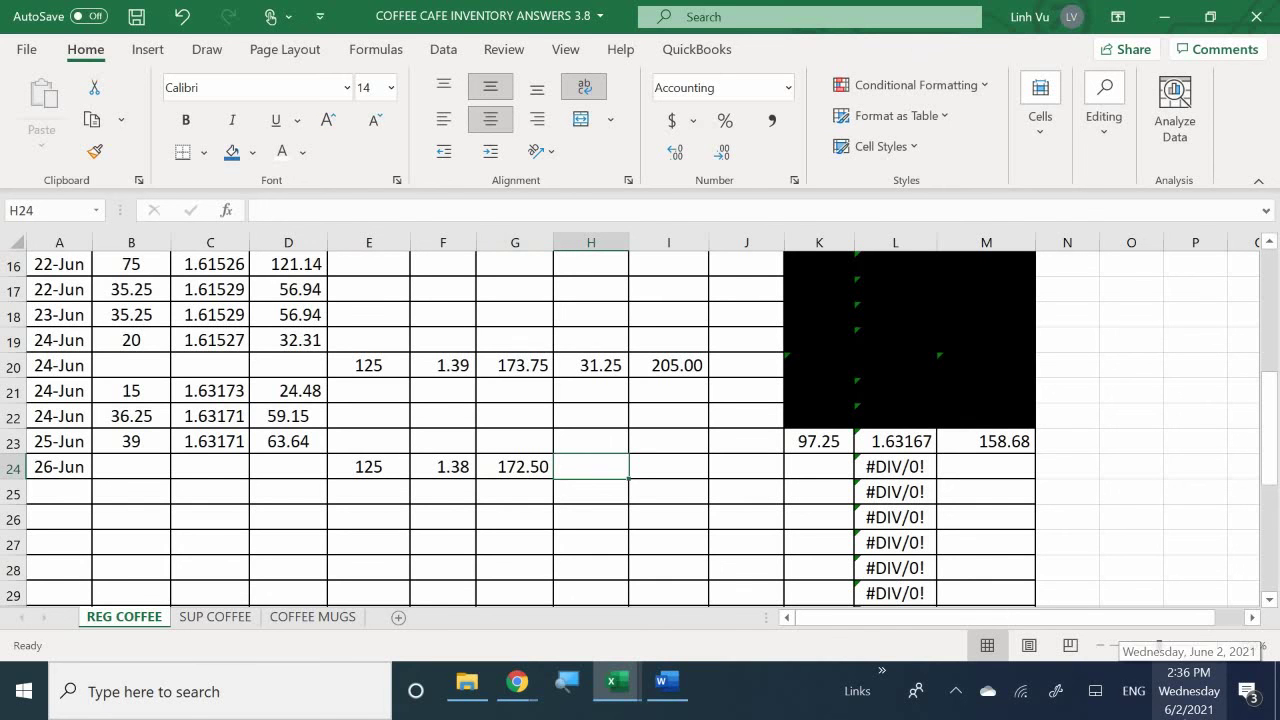
{"action": "type", "text": "31.25"}
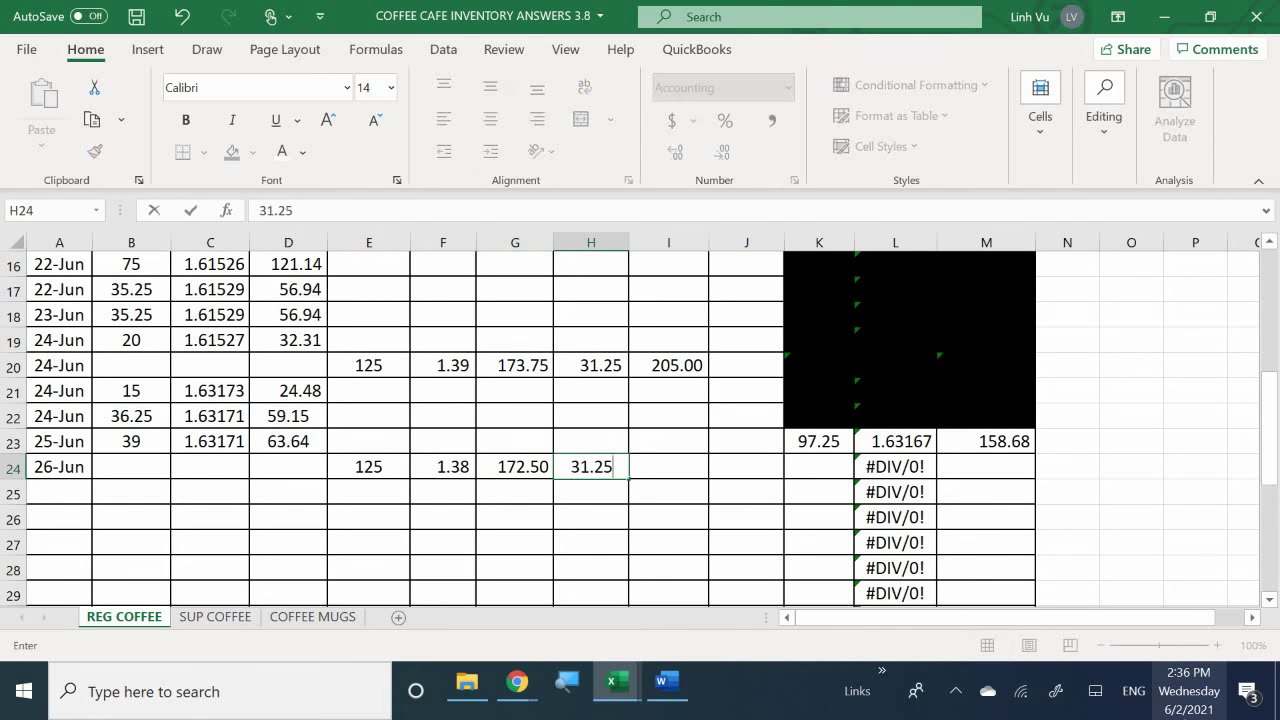
{"action": "key", "text": "Return"}
Calculate the total cost of the 26-Jun purchase in I24 of the REG COFFEE sheet with =G24+H24.
{"action": "key", "text": "Right"}
{"action": "key", "text": "Up"}
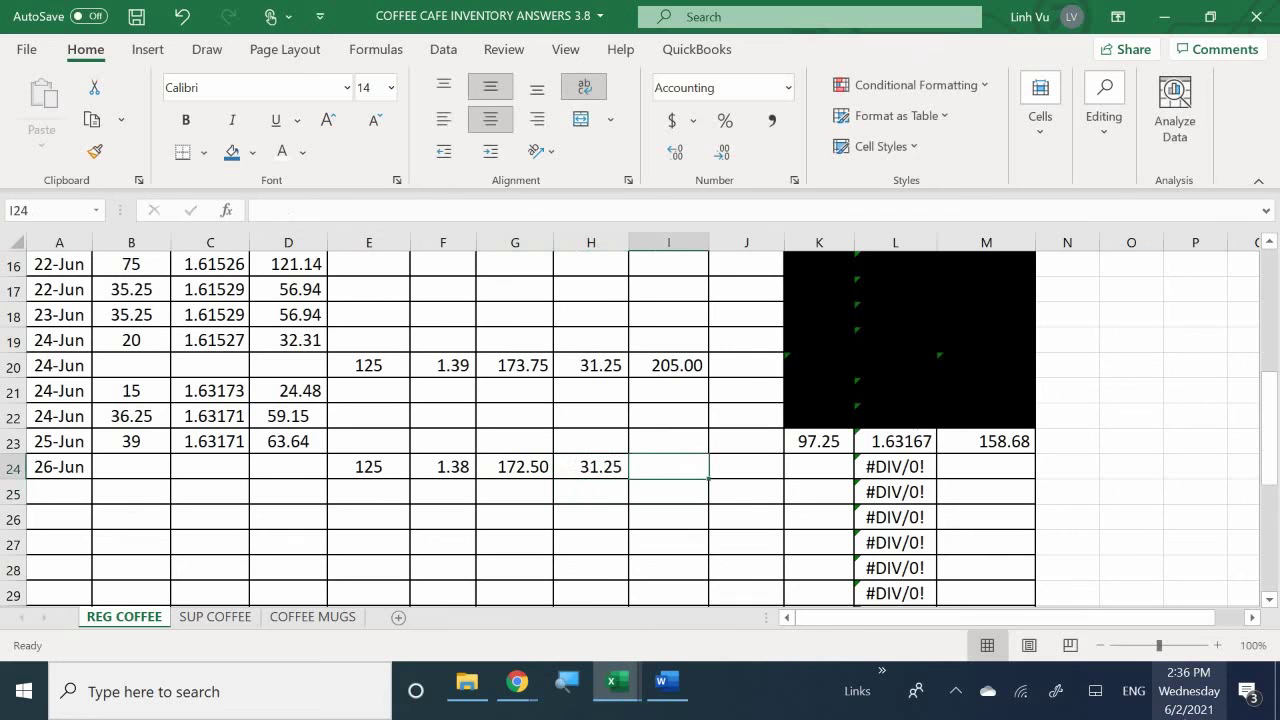
{"action": "type", "text": "="}
{"action": "key", "text": "Left"}
{"action": "key", "text": "Left"}
{"action": "type", "text": "+"}
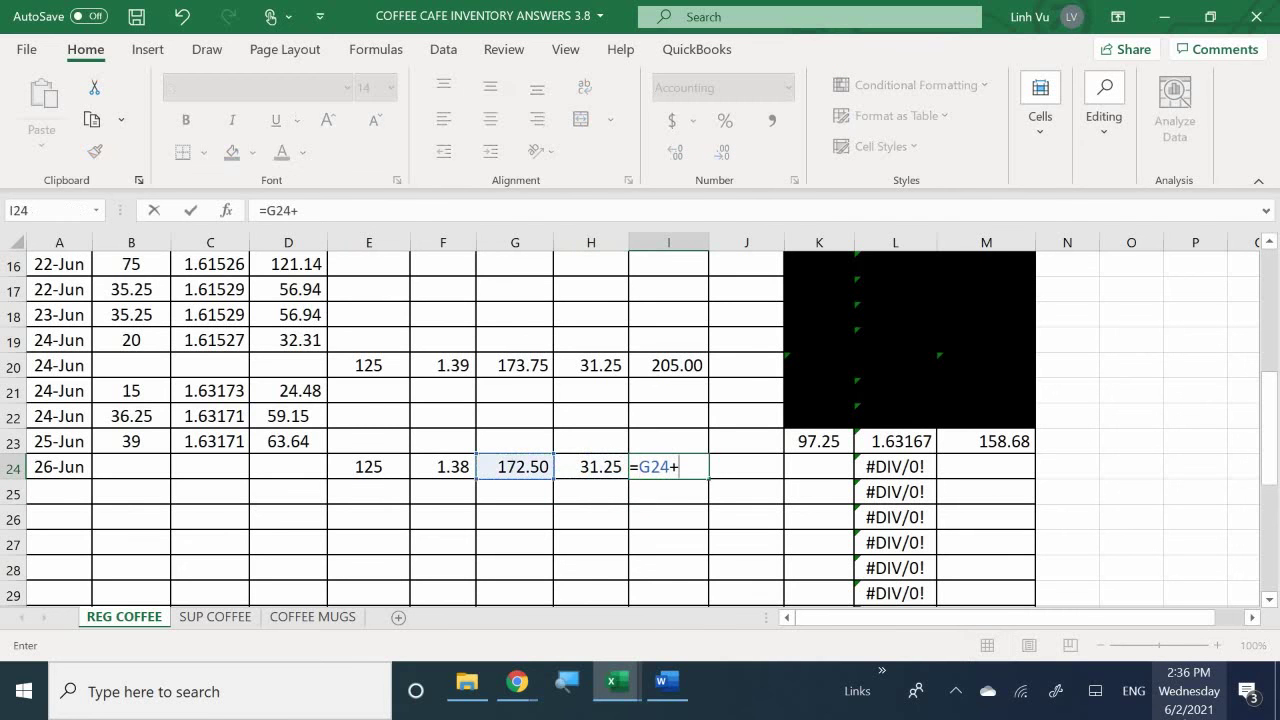
{"action": "key", "text": "Left"}
{"action": "key", "text": "Return"}
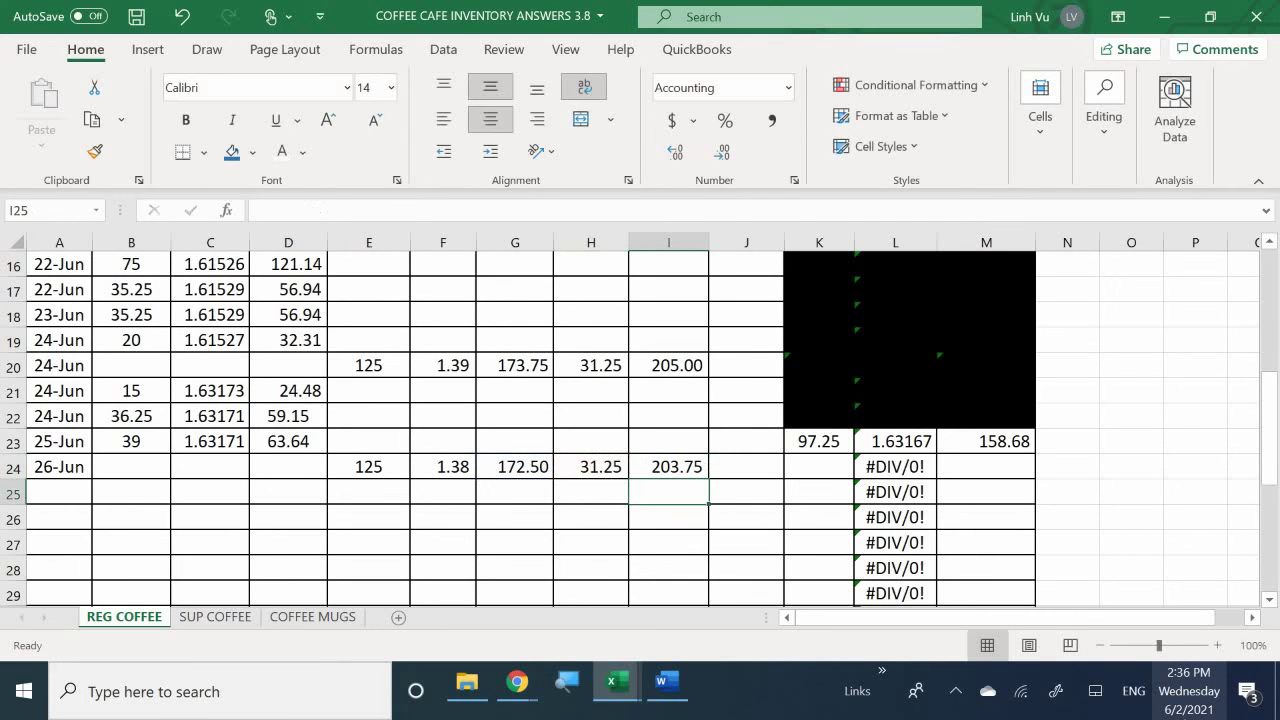
Update the inventory-on-hand quantity for 26-Jun in K24 with =K23+E24.
{"action": "key", "text": "Right"}
{"action": "key", "text": "Right"}
{"action": "key", "text": "Up"}
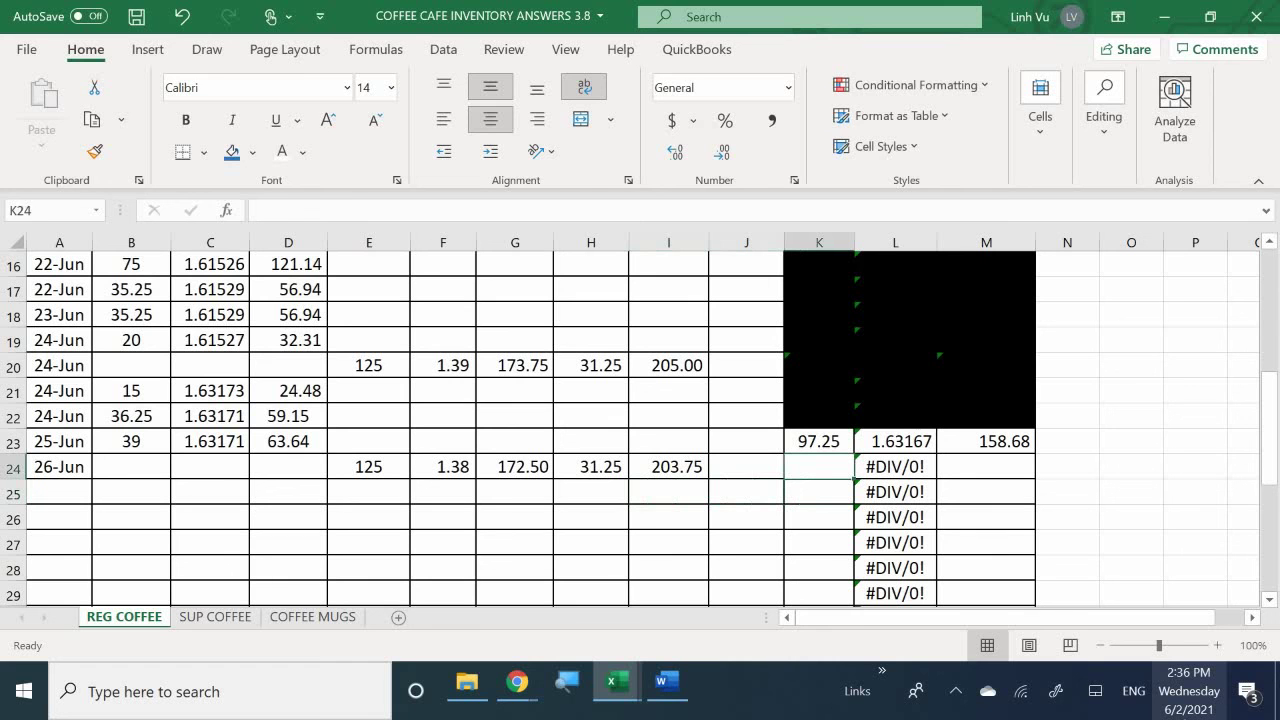
{"action": "type", "text": "="}
{"action": "key", "text": "Up"}
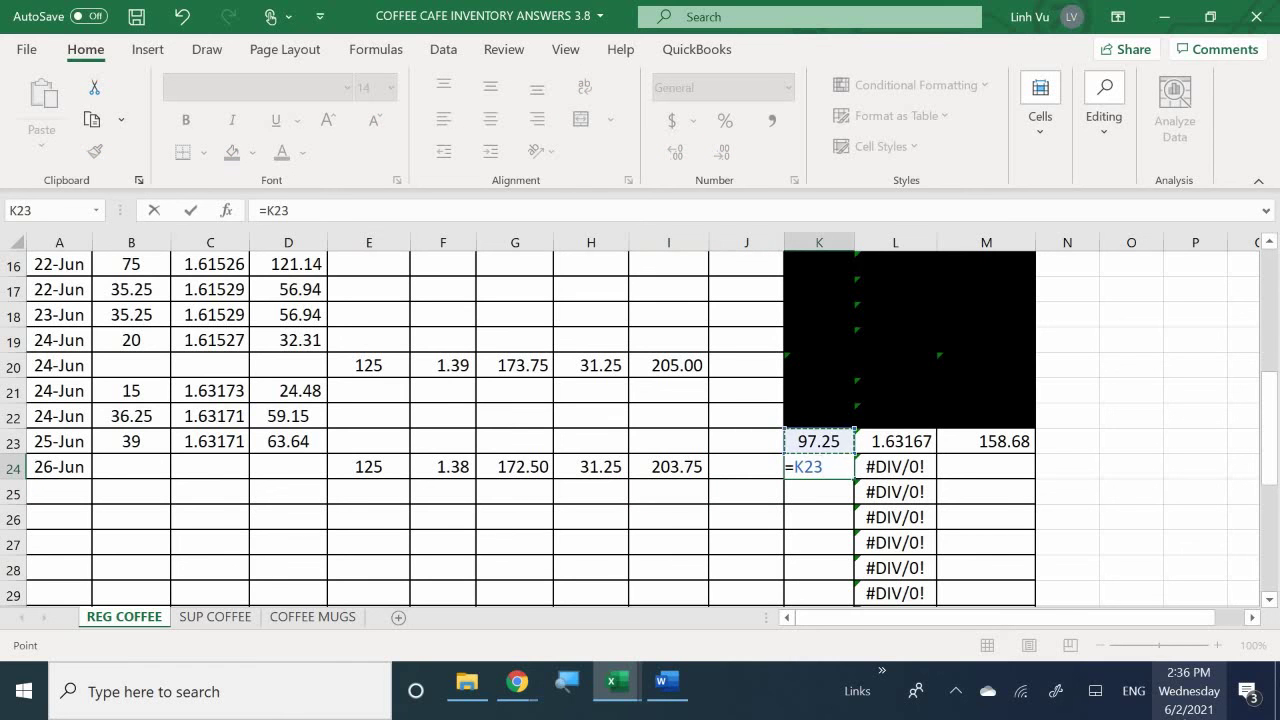
{"action": "type", "text": "+"}
{"action": "key", "text": "Left"}
{"action": "key", "text": "Left"}
{"action": "key", "text": "Left"}
{"action": "key", "text": "Left"}
{"action": "key", "text": "Left"}
{"action": "key", "text": "Left"}
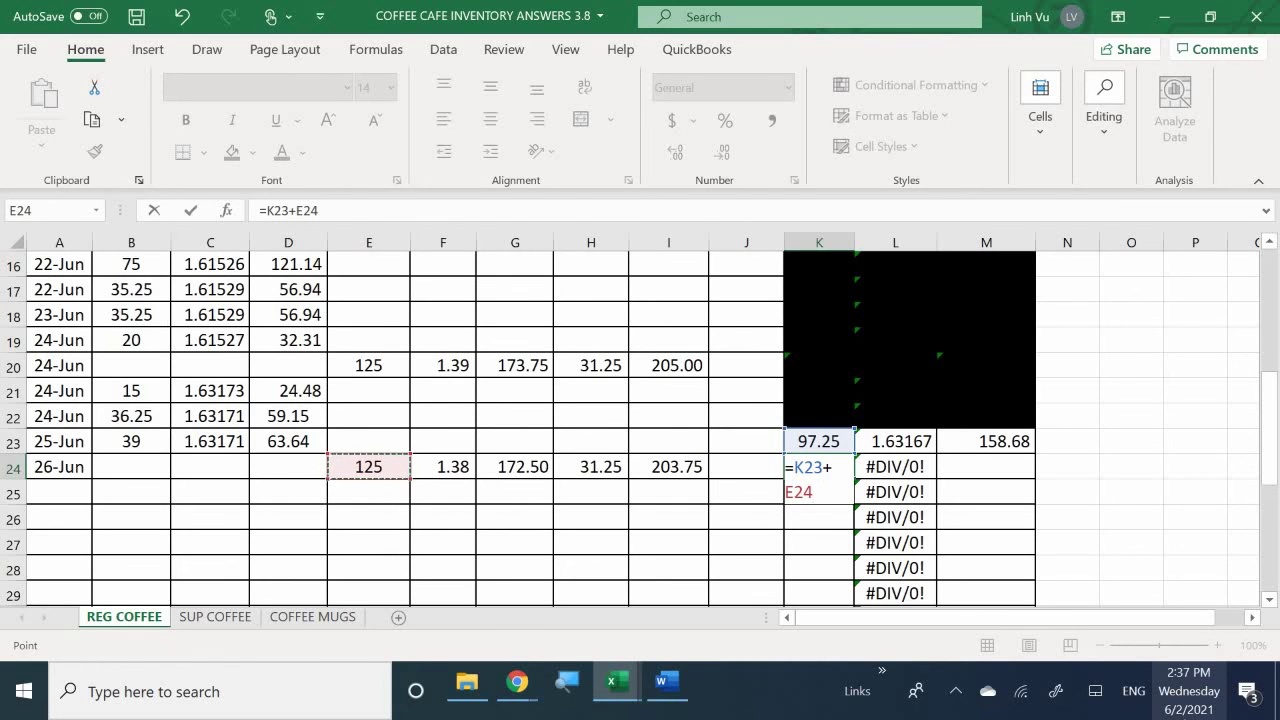
{"action": "key", "text": "Return"}
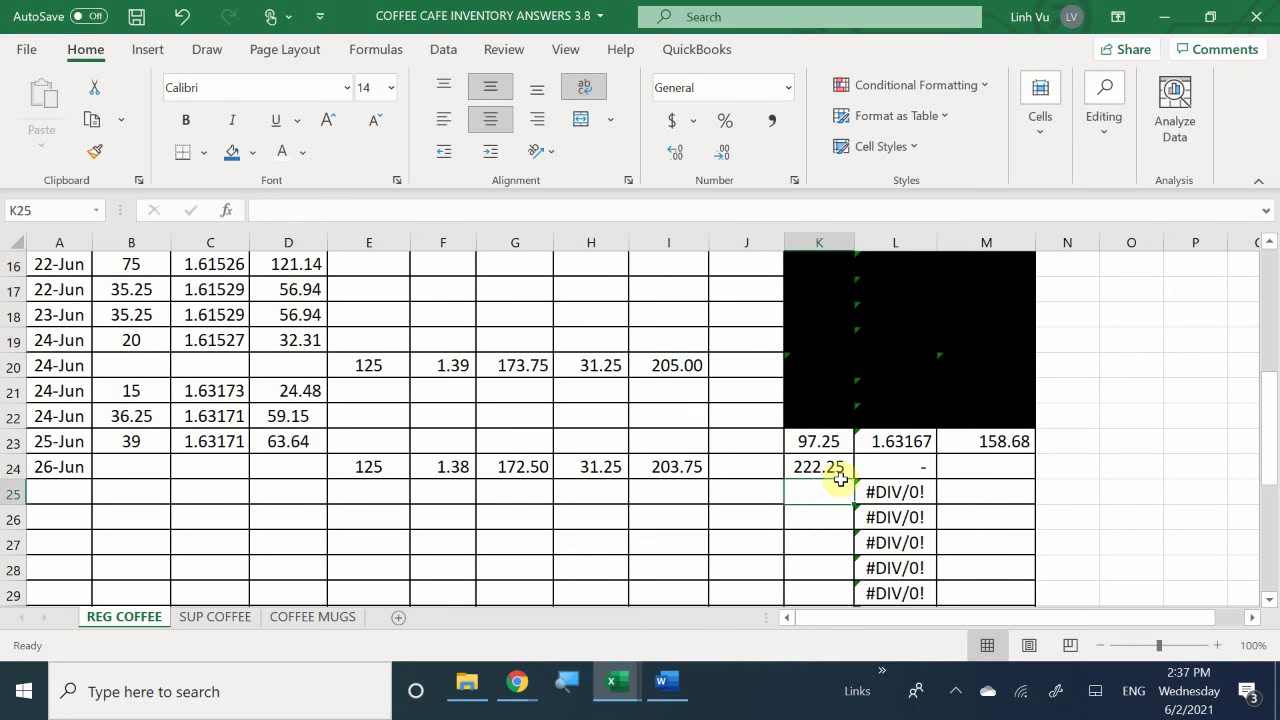
Update the inventory-on-hand total value for 26-Jun in M24 with =M23+I24.
{"action": "left_click", "coordinate": [970, 468]}
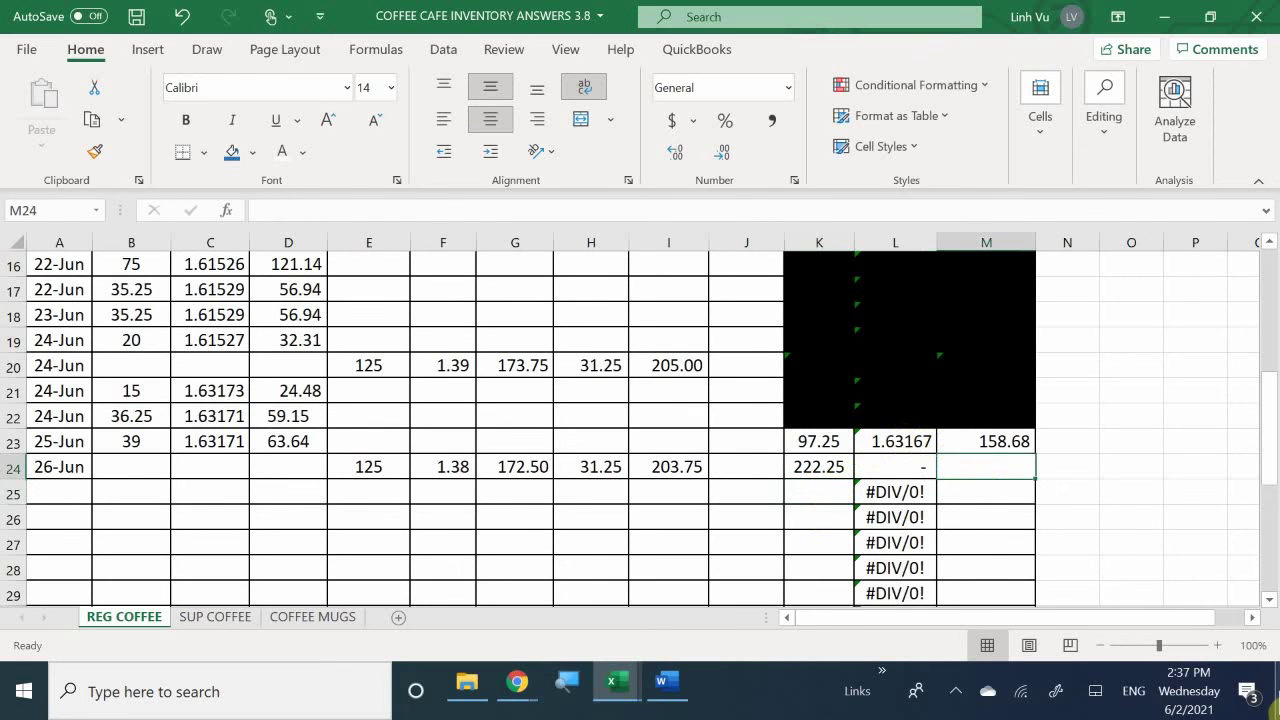
{"action": "type", "text": "="}
{"action": "key", "text": "Up"}
{"action": "type", "text": "+"}
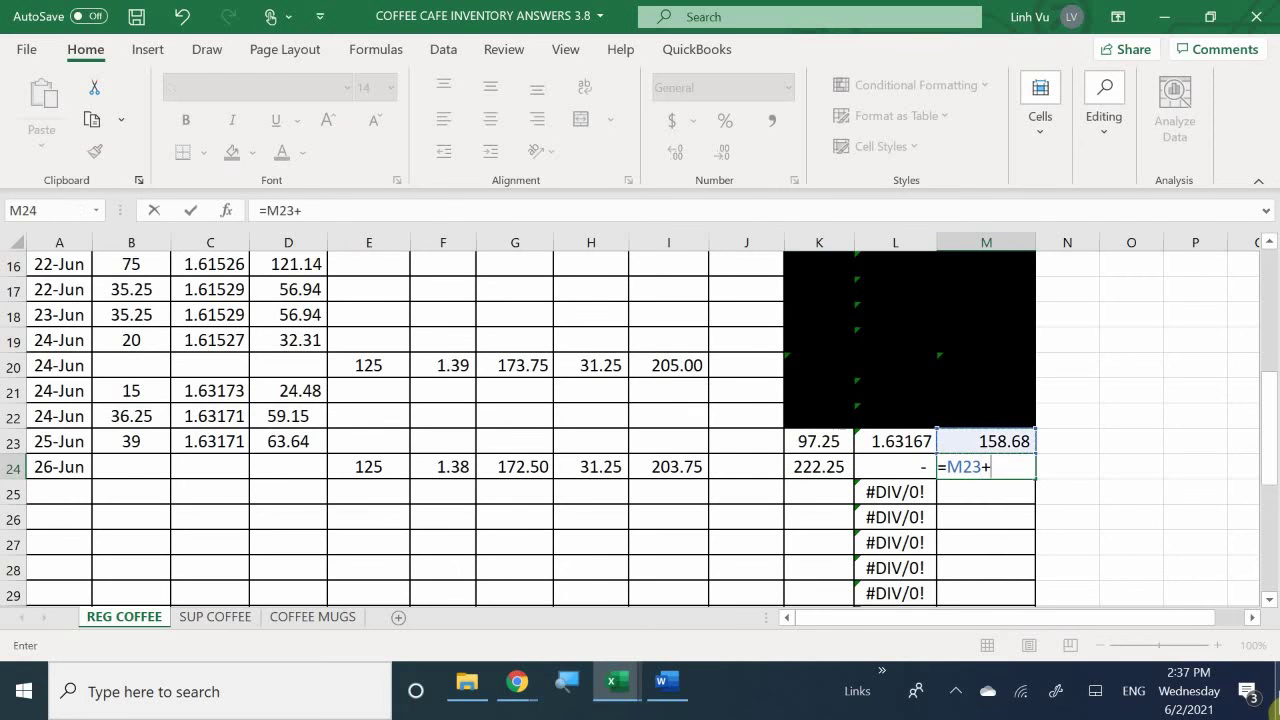
{"action": "key", "text": "Left"}
{"action": "key", "text": "Left"}
{"action": "key", "text": "Left"}
{"action": "key", "text": "Left"}
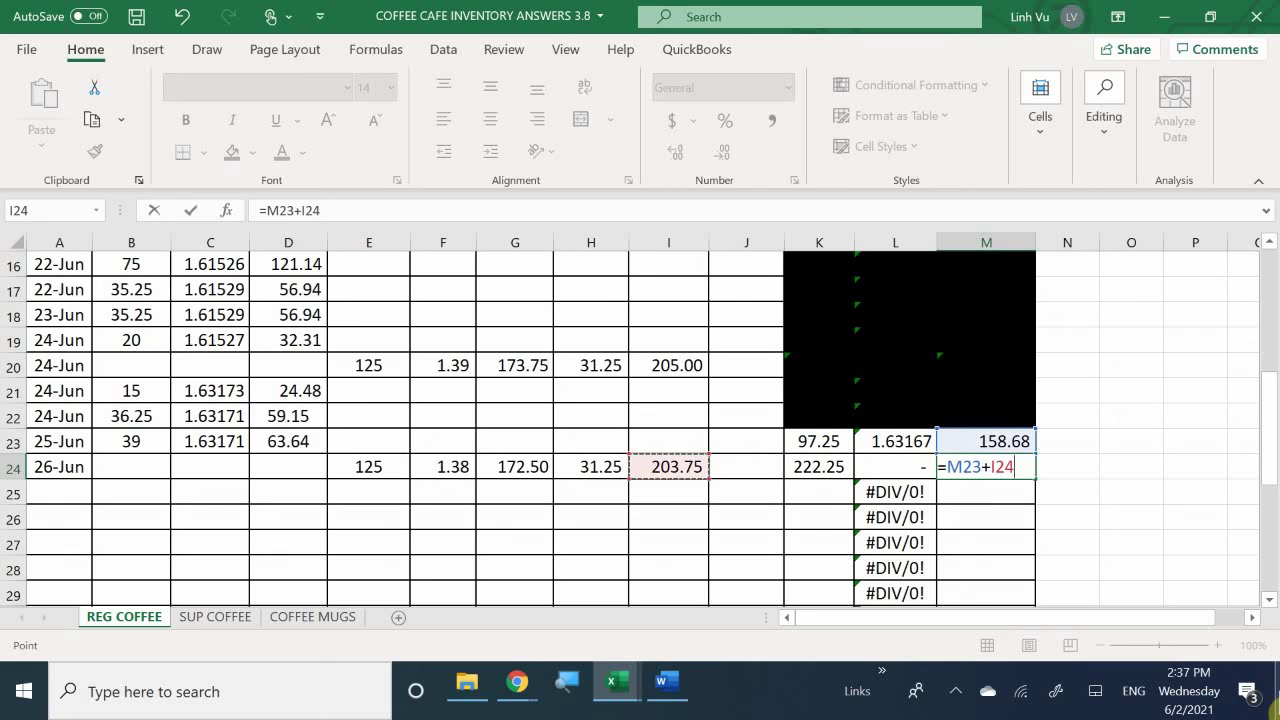
{"action": "key", "text": "Return"}
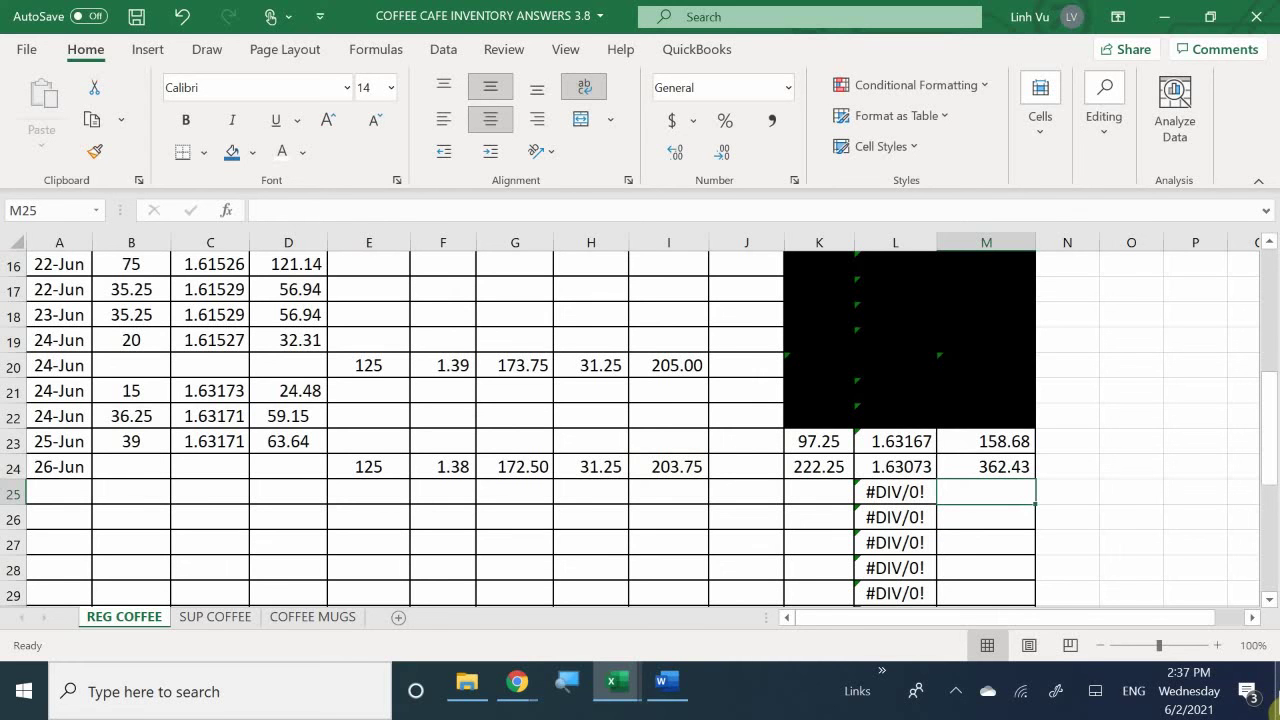
Black out the superseded 25-Jun inventory balance in K23:M23 with a black fill.
{"action": "left_click", "coordinate": [842, 432]}
{"action": "left_click_drag", "start_coordinate": [844, 430], "coordinate": [986, 443]}
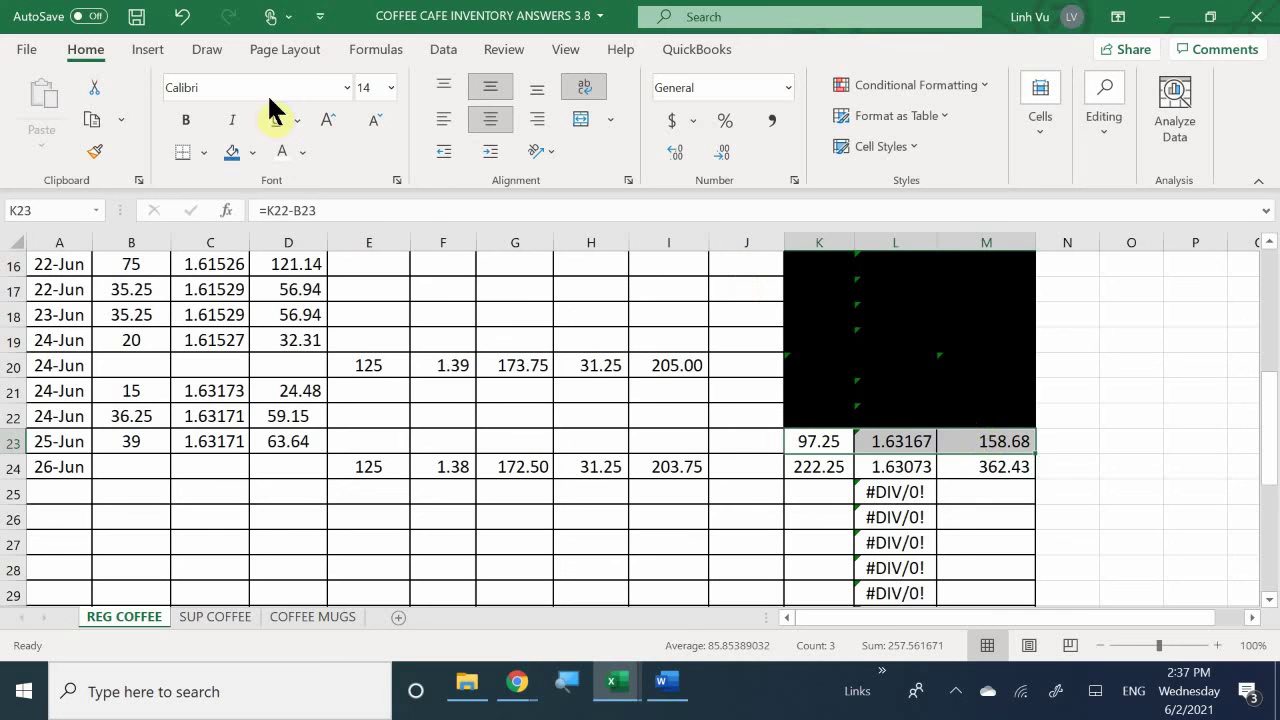
{"action": "left_click", "coordinate": [240, 151]}
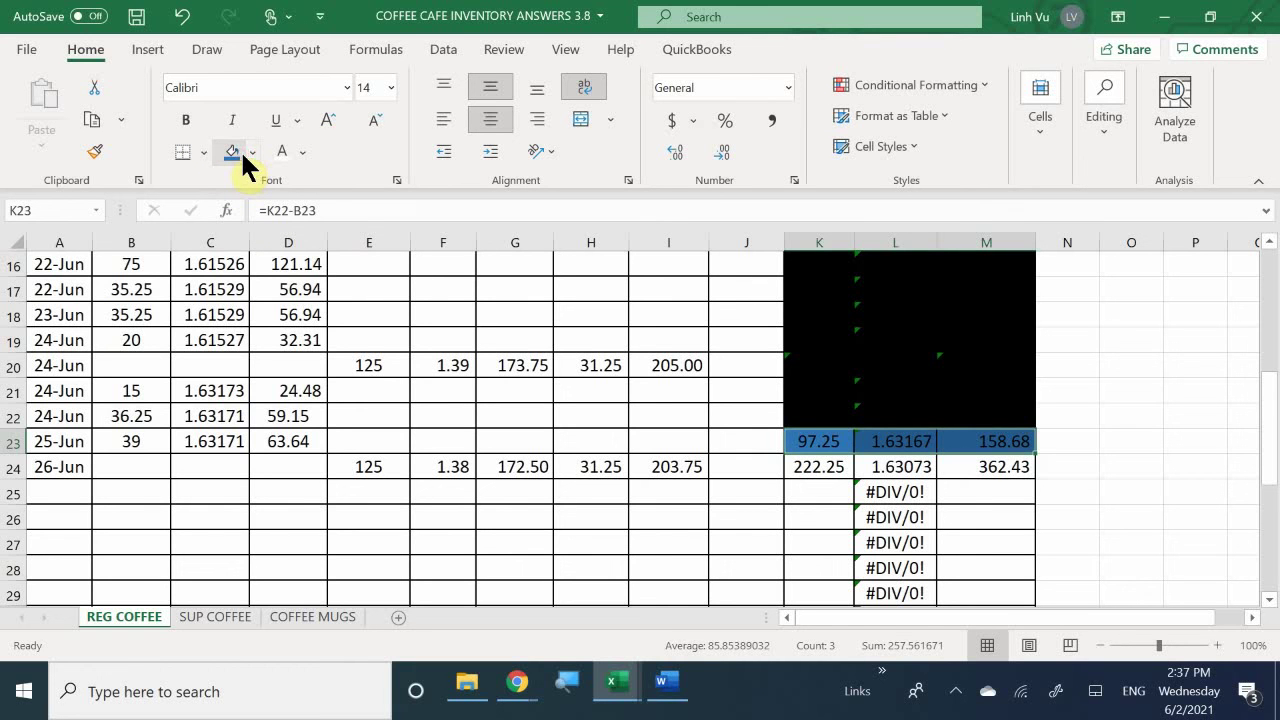
{"action": "left_click", "coordinate": [240, 150]}
{"action": "left_click", "coordinate": [252, 153]}
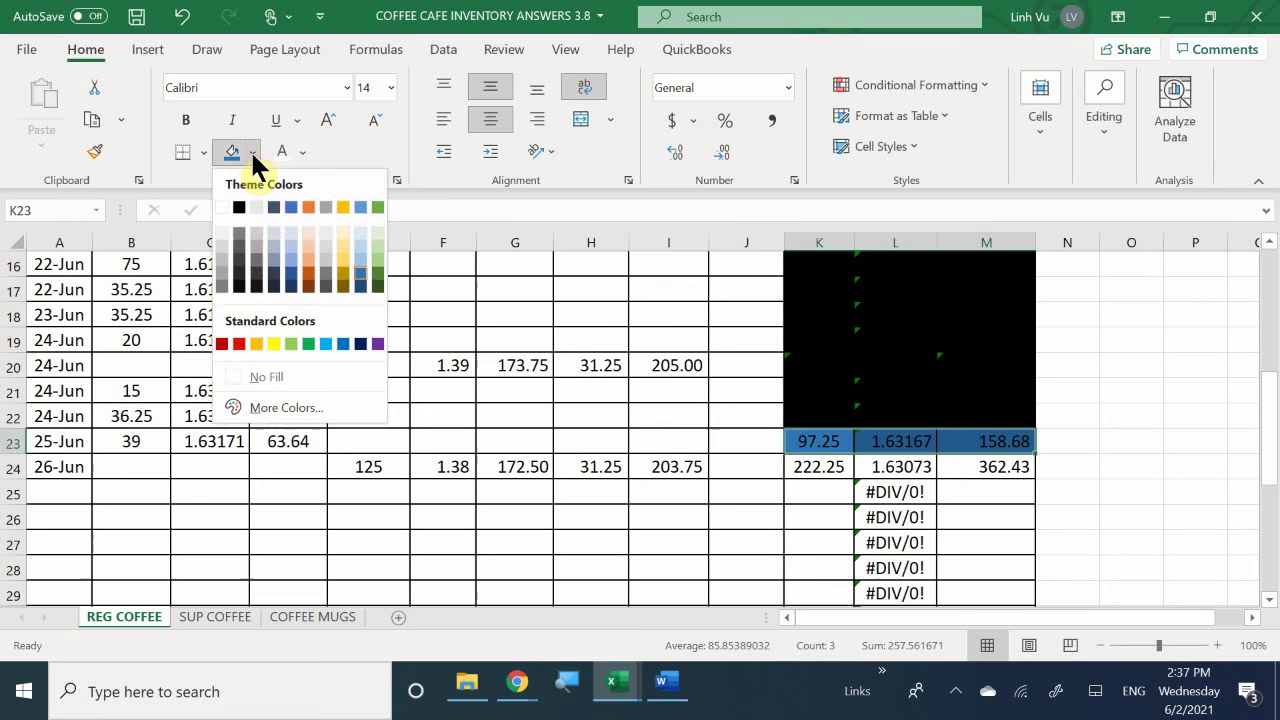
{"action": "left_click", "coordinate": [238, 206]}
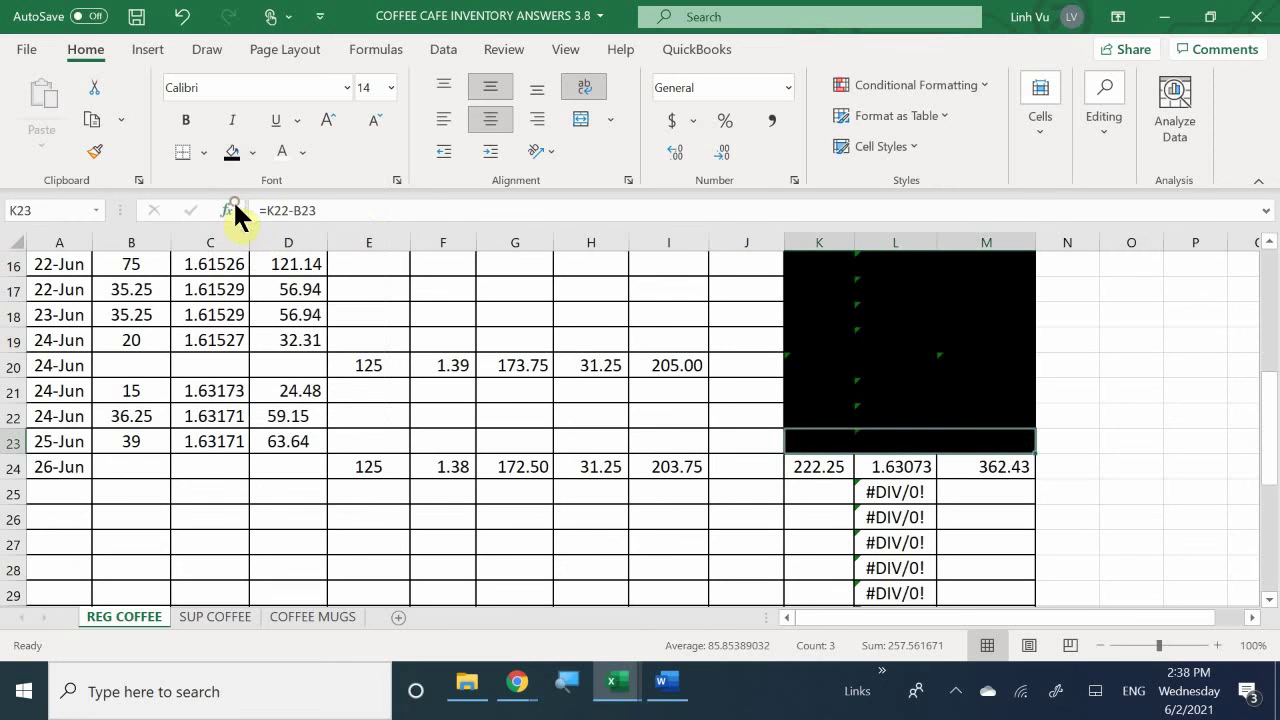
{"action": "left_click", "coordinate": [652, 509]}
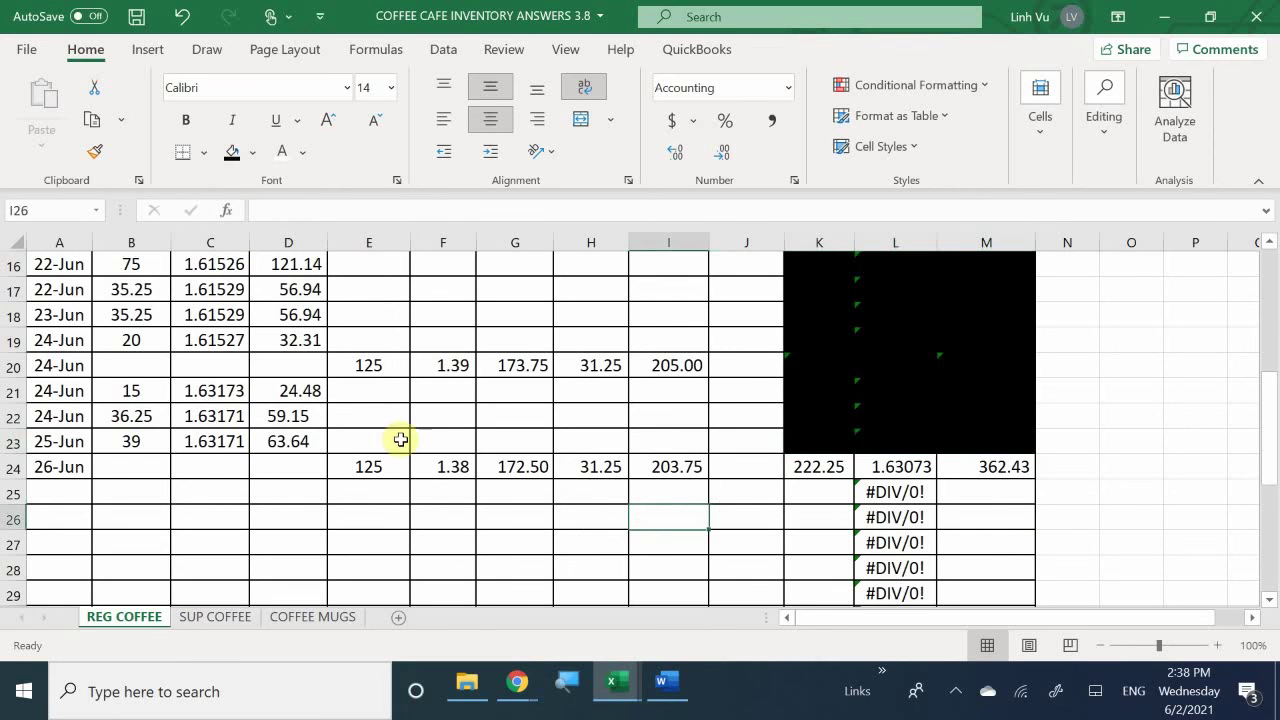
On the SUP COFFEE sheet, enter 31.25 freight in H30 of the 26-Jun row and total the cost in I30 with =G30+H30.
{"action": "left_click", "coordinate": [215, 616]}
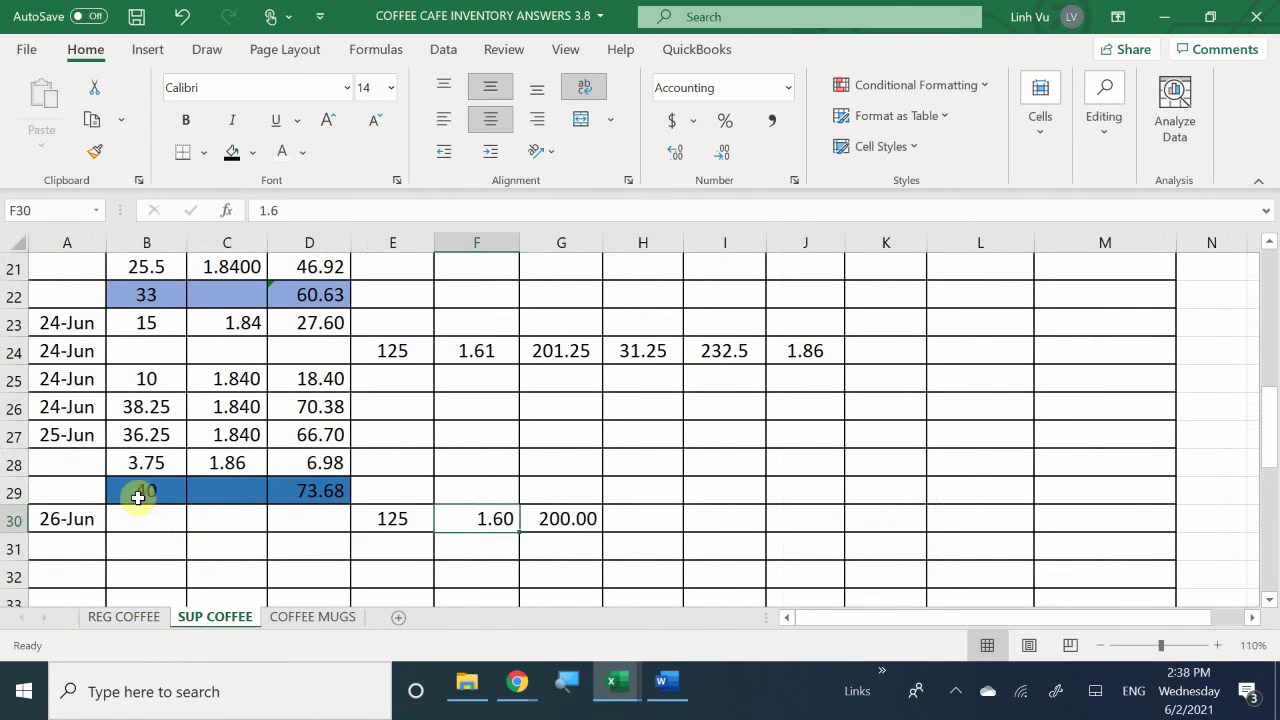
{"action": "left_click", "coordinate": [645, 525]}
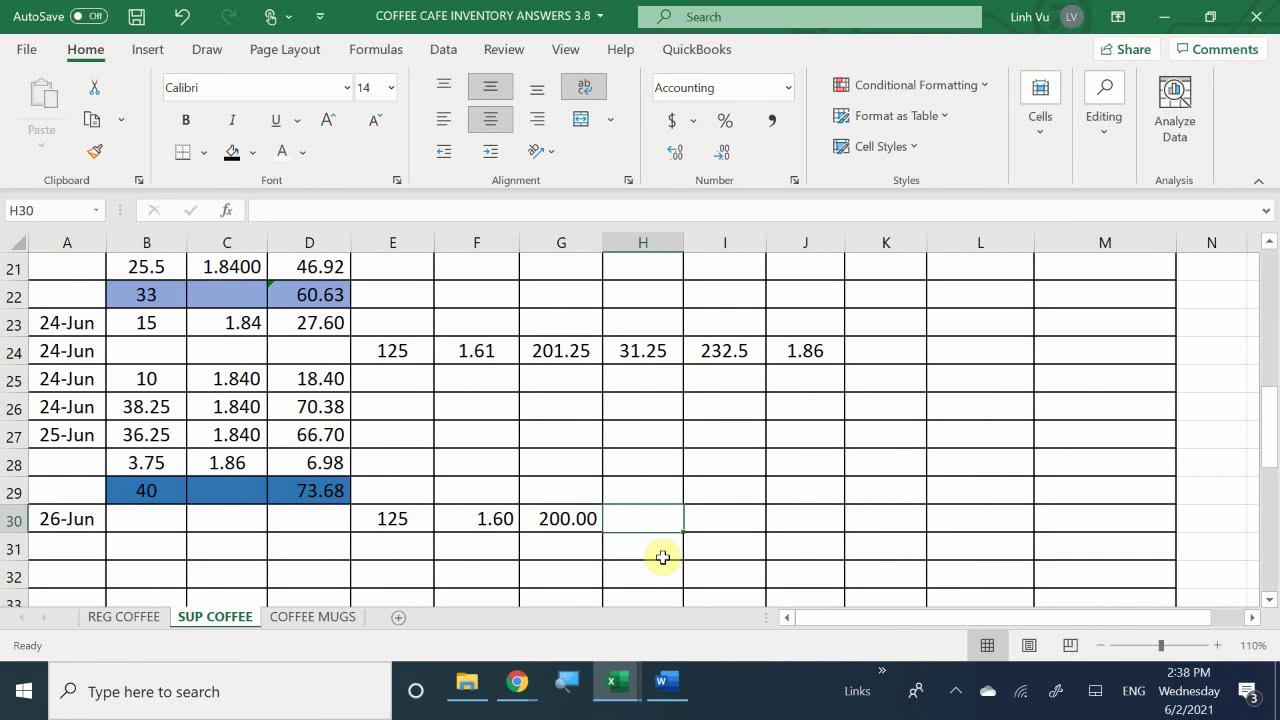
{"action": "type", "text": "31.25"}
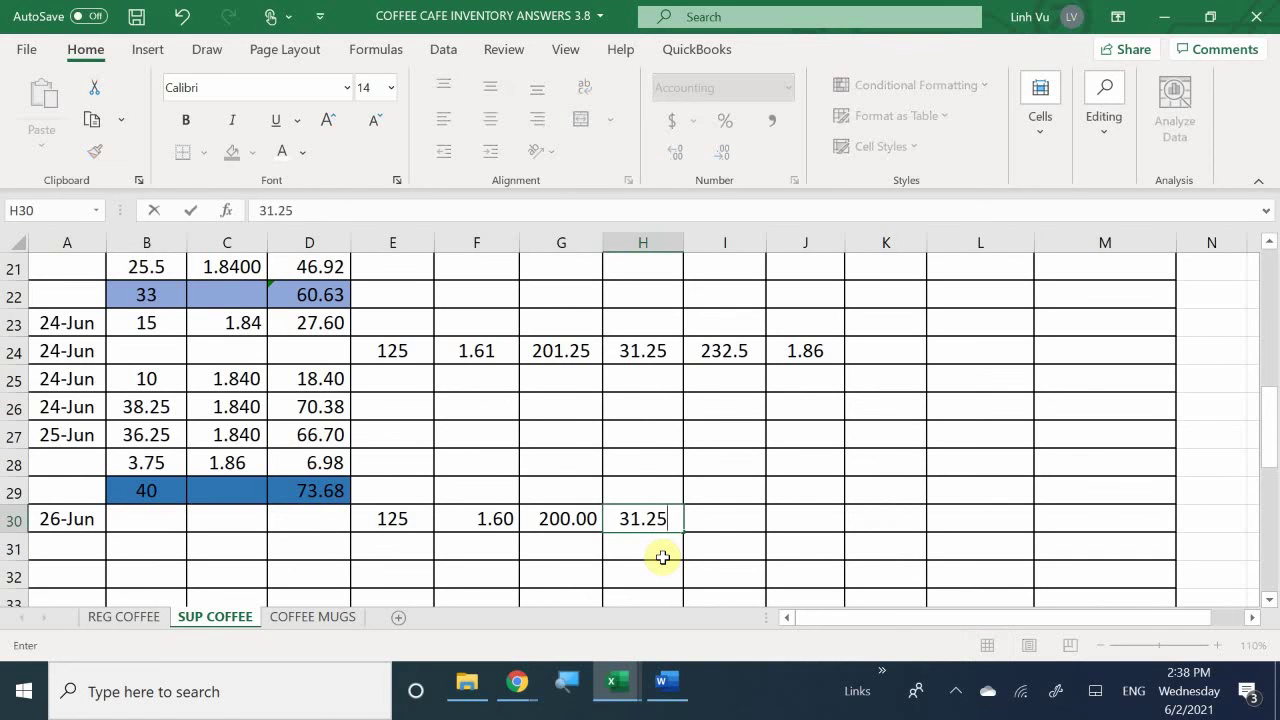
{"action": "key", "text": "Return"}
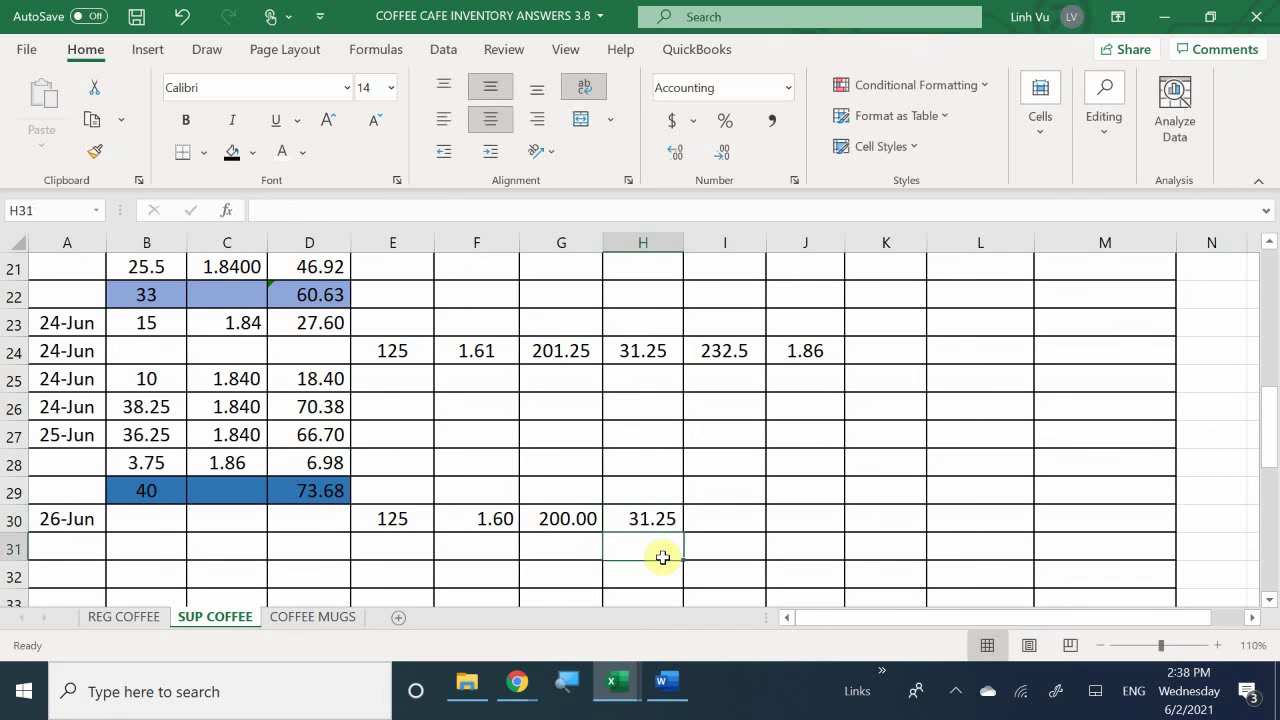
{"action": "key", "text": "Up"}
{"action": "key", "text": "Right"}
{"action": "type", "text": "=G30+H30"}
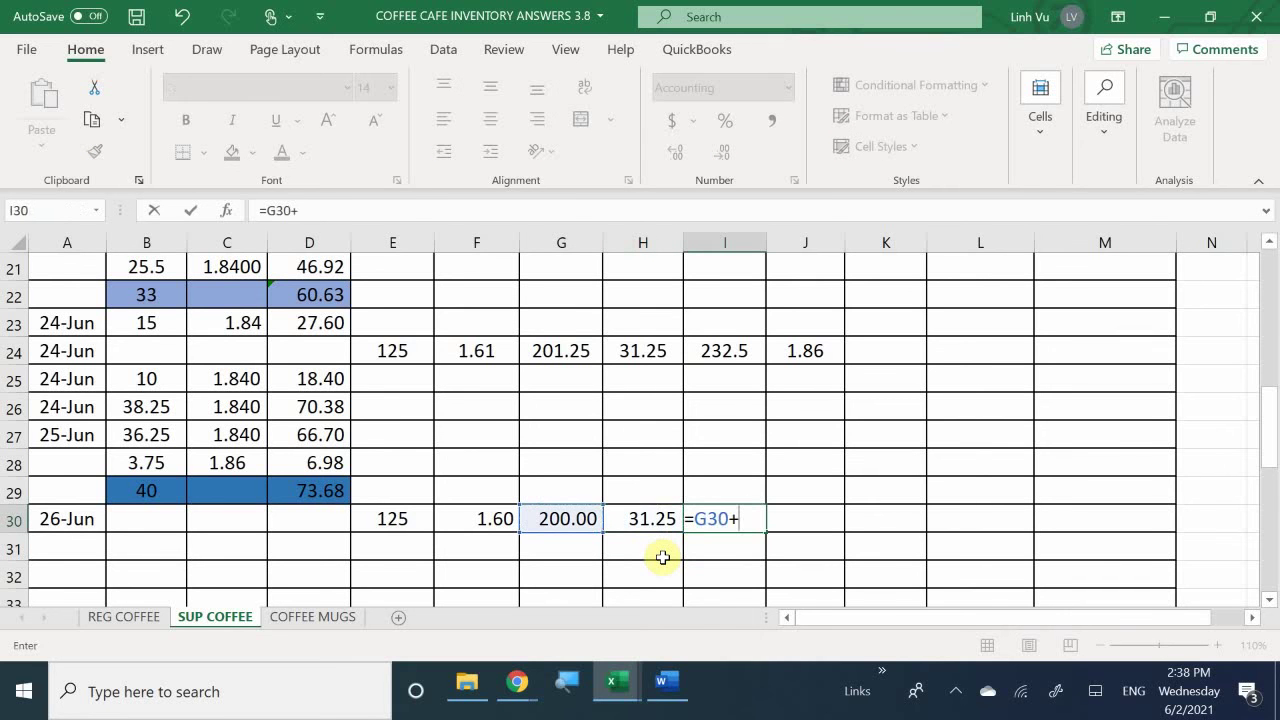
{"action": "key", "text": "Return"}
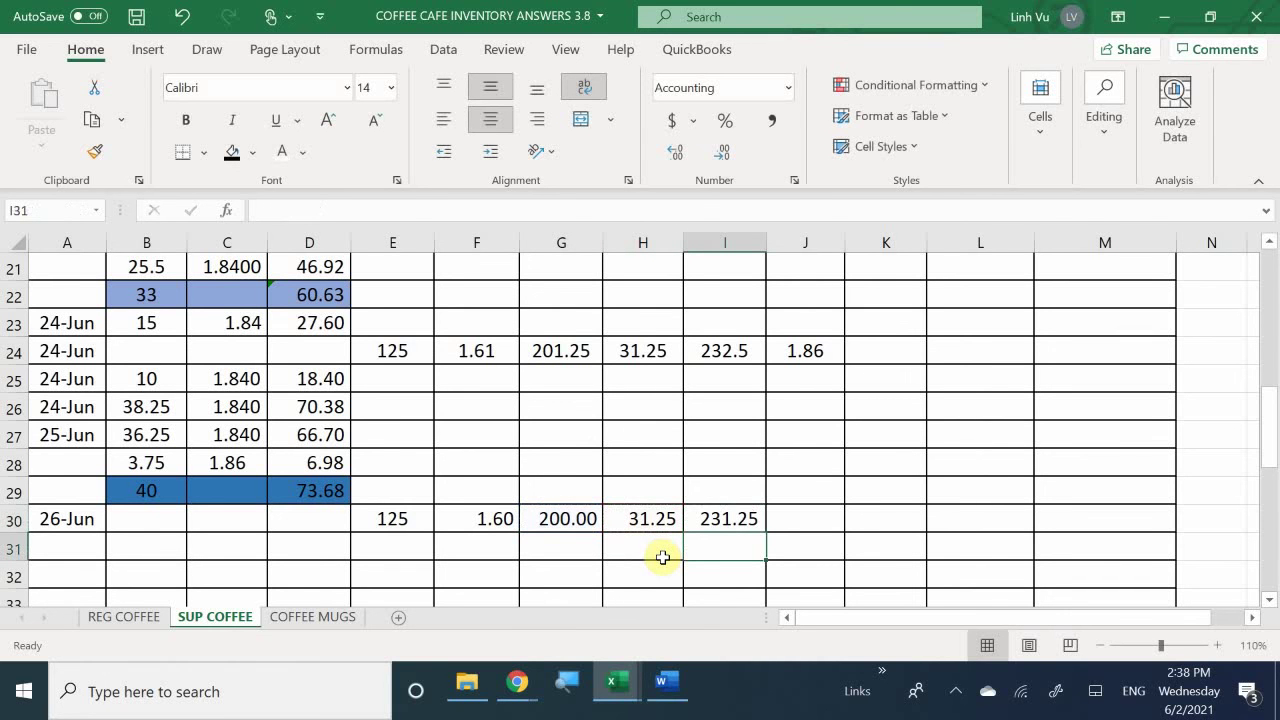
Calculate the 26-Jun cost per item in J30 with =I30/E30.
{"action": "key", "text": "Right"}
{"action": "key", "text": "Up"}
{"action": "type", "text": "="}
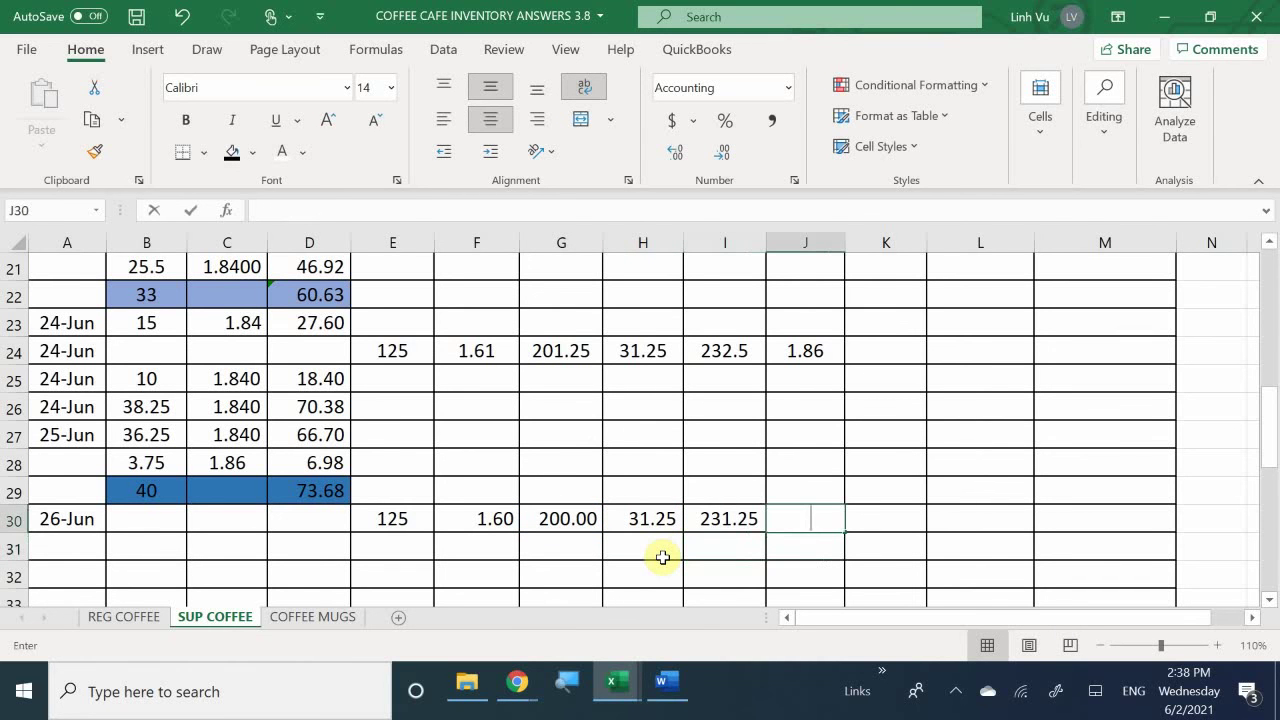
{"action": "key", "text": "Left"}
{"action": "type", "text": "/"}
{"action": "key", "text": "Left"}
{"action": "key", "text": "Left"}
{"action": "key", "text": "Left"}
{"action": "key", "text": "Left"}
{"action": "key", "text": "Left"}
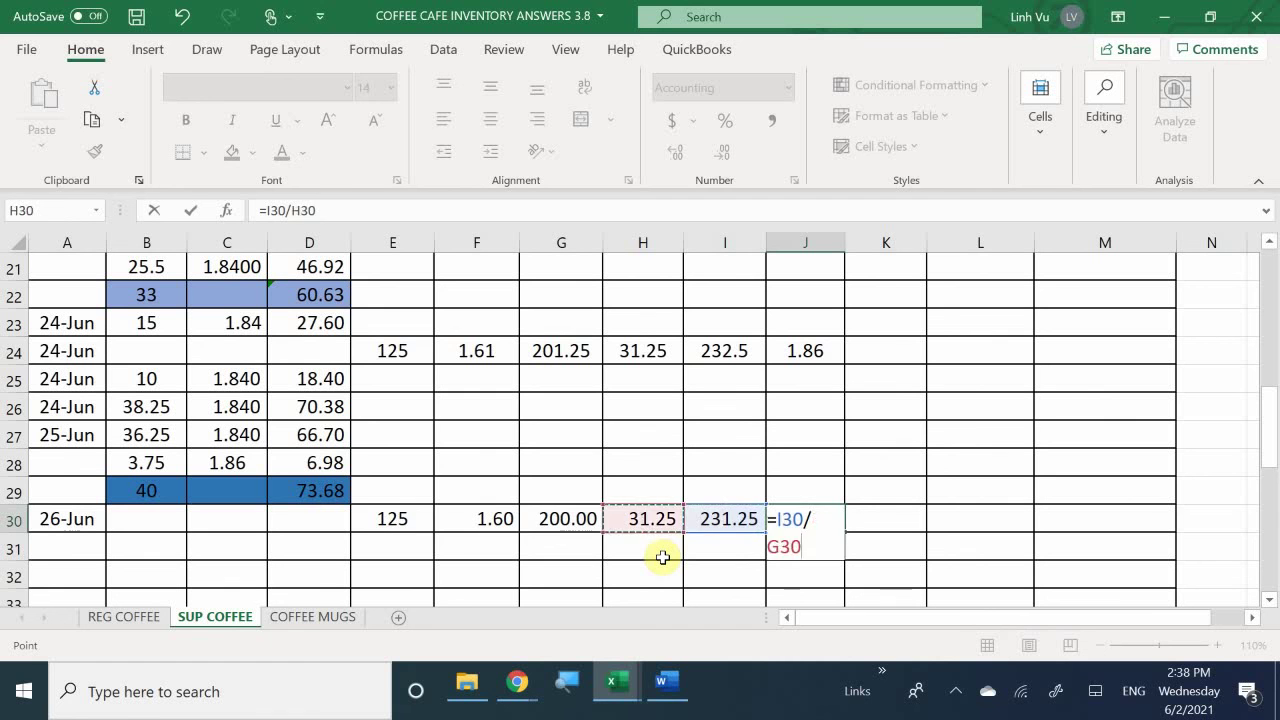
{"action": "key", "text": "Return"}
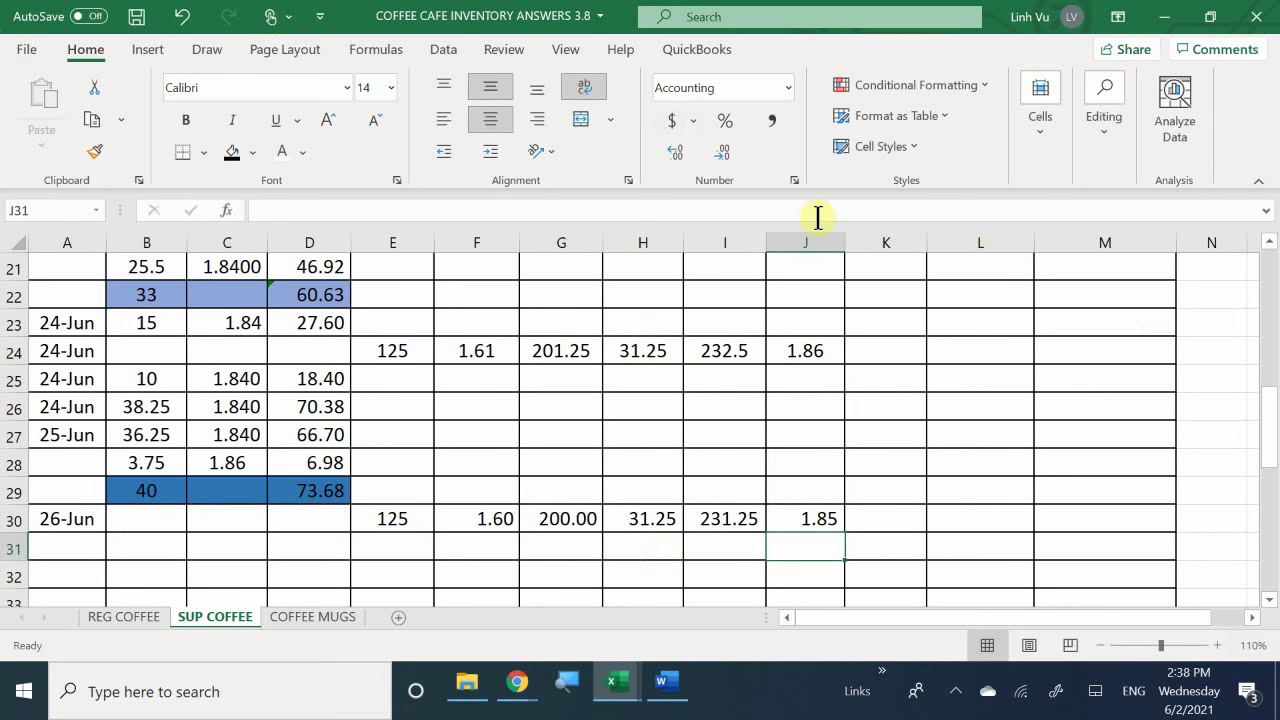
Enter 125 as the quantity of the new inventory-on-hand layer in K9 of the SUP COFFEE sheet.
{"action": "scroll", "coordinate": [935, 438], "scroll_direction": "up", "scroll_amount": 1}
{"action": "scroll", "coordinate": [935, 438], "scroll_direction": "up", "scroll_amount": 6}
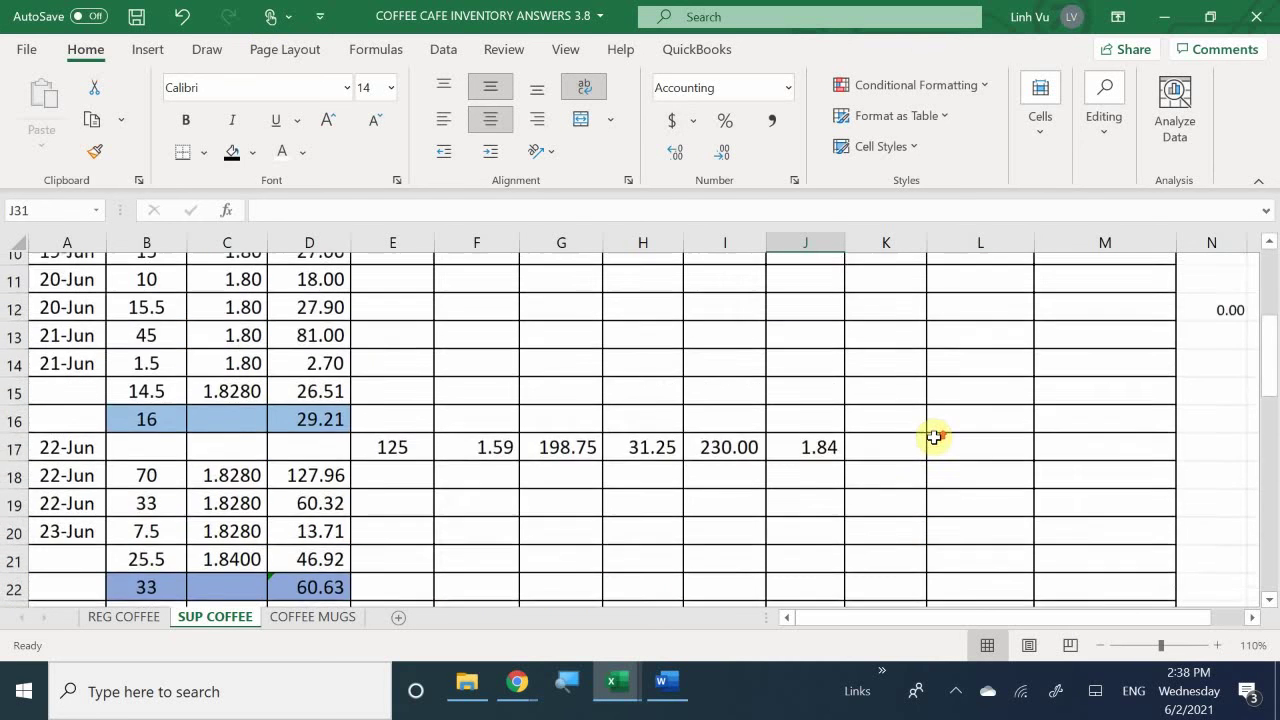
{"action": "left_click", "coordinate": [886, 487]}
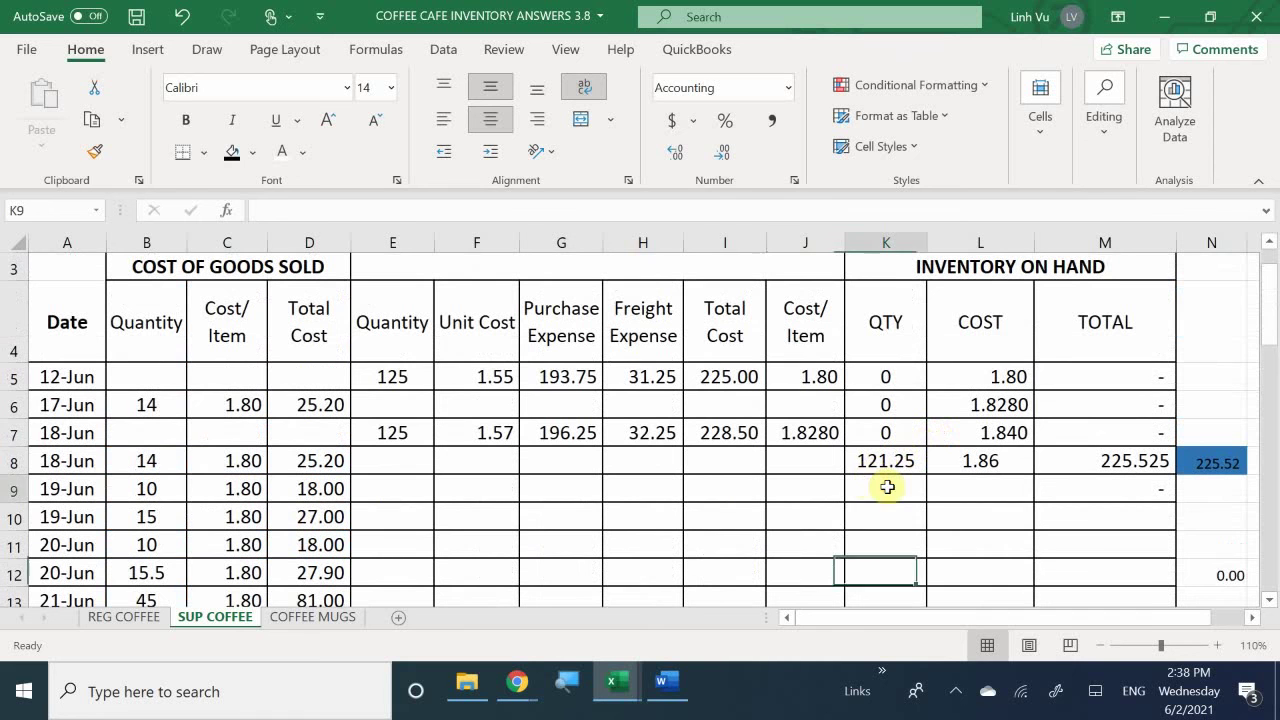
{"action": "type", "text": "125"}
{"action": "key", "text": "Tab"}
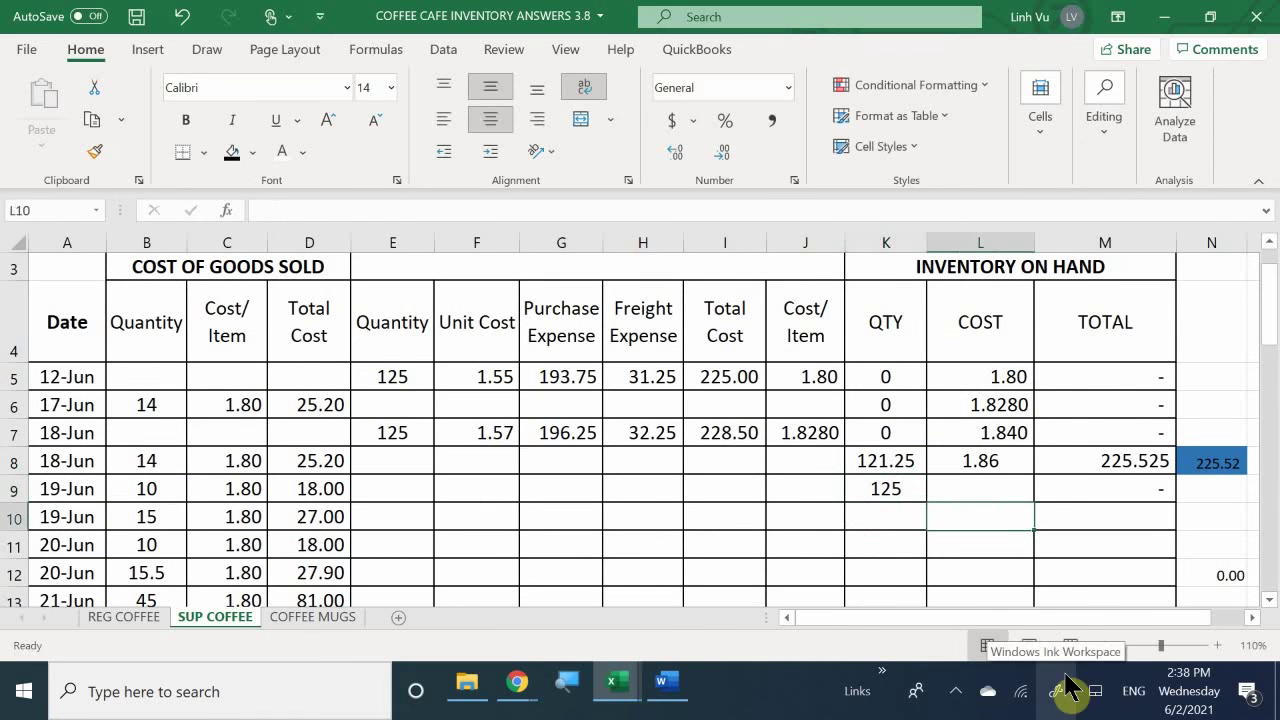
Link the new inventory layer's cost in L9 to the 26-Jun cost per item with =J30.
{"action": "type", "text": "="}
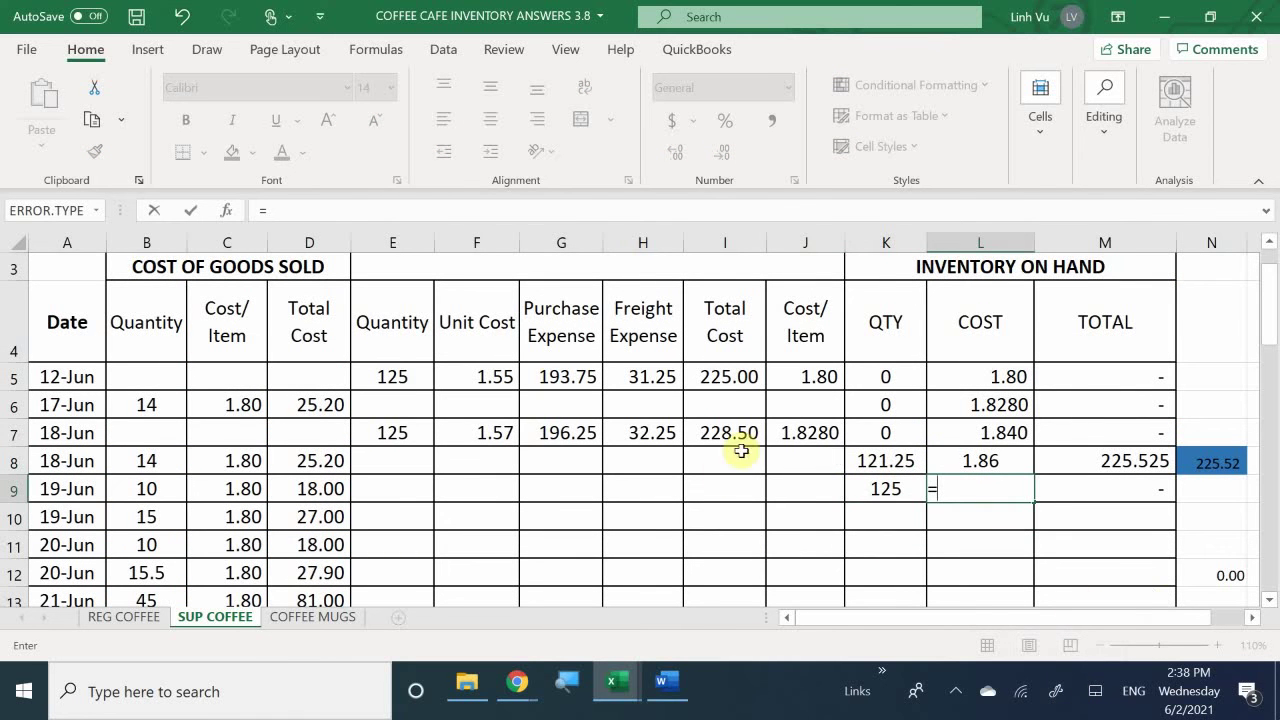
{"action": "scroll", "coordinate": [791, 517], "scroll_direction": "down", "scroll_amount": 6}
{"action": "scroll", "coordinate": [801, 521], "scroll_direction": "down", "scroll_amount": 2}
{"action": "scroll", "coordinate": [800, 511], "scroll_direction": "up", "scroll_amount": 1}
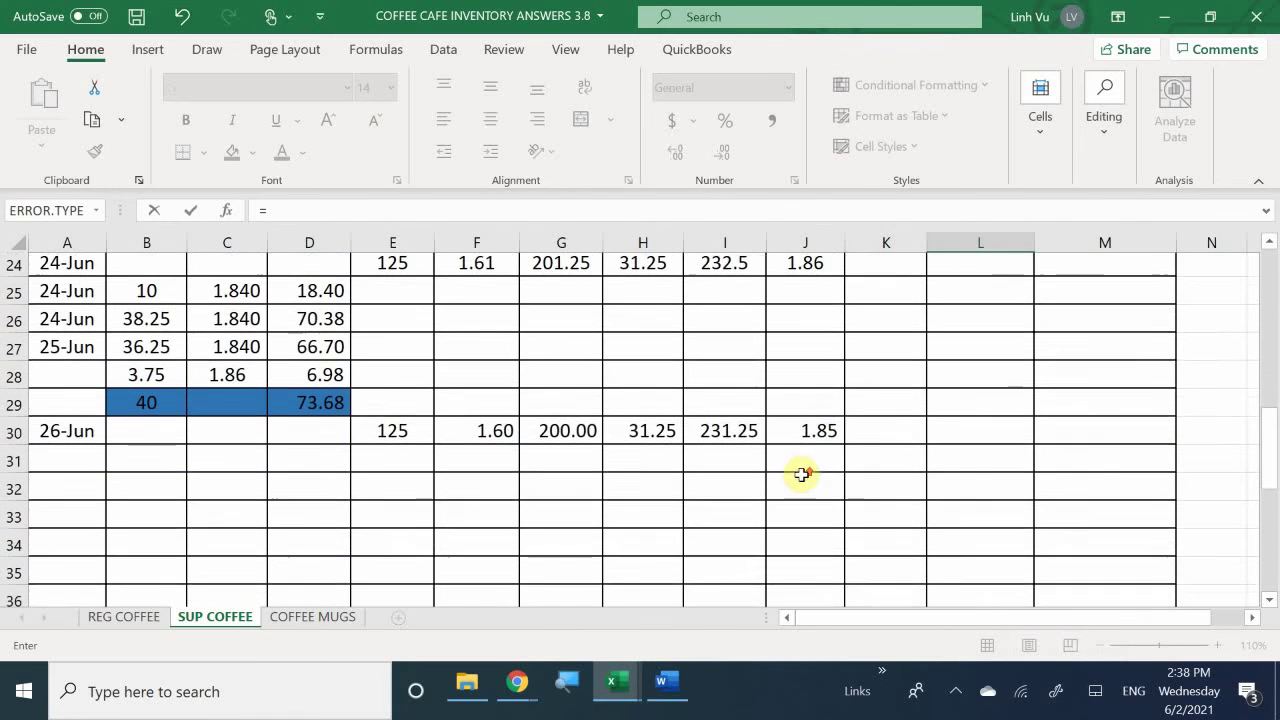
{"action": "left_click", "coordinate": [792, 435]}
{"action": "key", "text": "Return"}
In N9 of the SUP COFFEE sheet, add the new inventory layer's total to the prior balance with =N8+M9.
{"action": "scroll", "coordinate": [1005, 482], "scroll_direction": "up", "scroll_amount": 3}
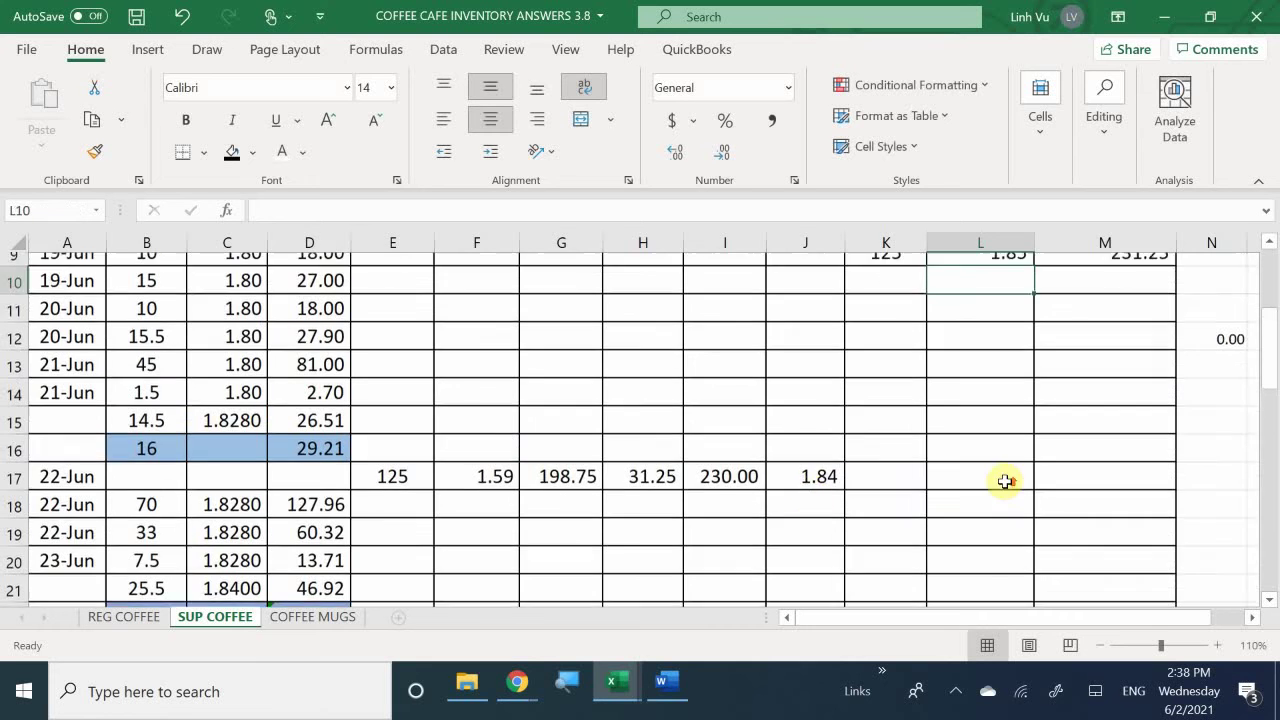
{"action": "scroll", "coordinate": [1005, 483], "scroll_direction": "down", "scroll_amount": 1}
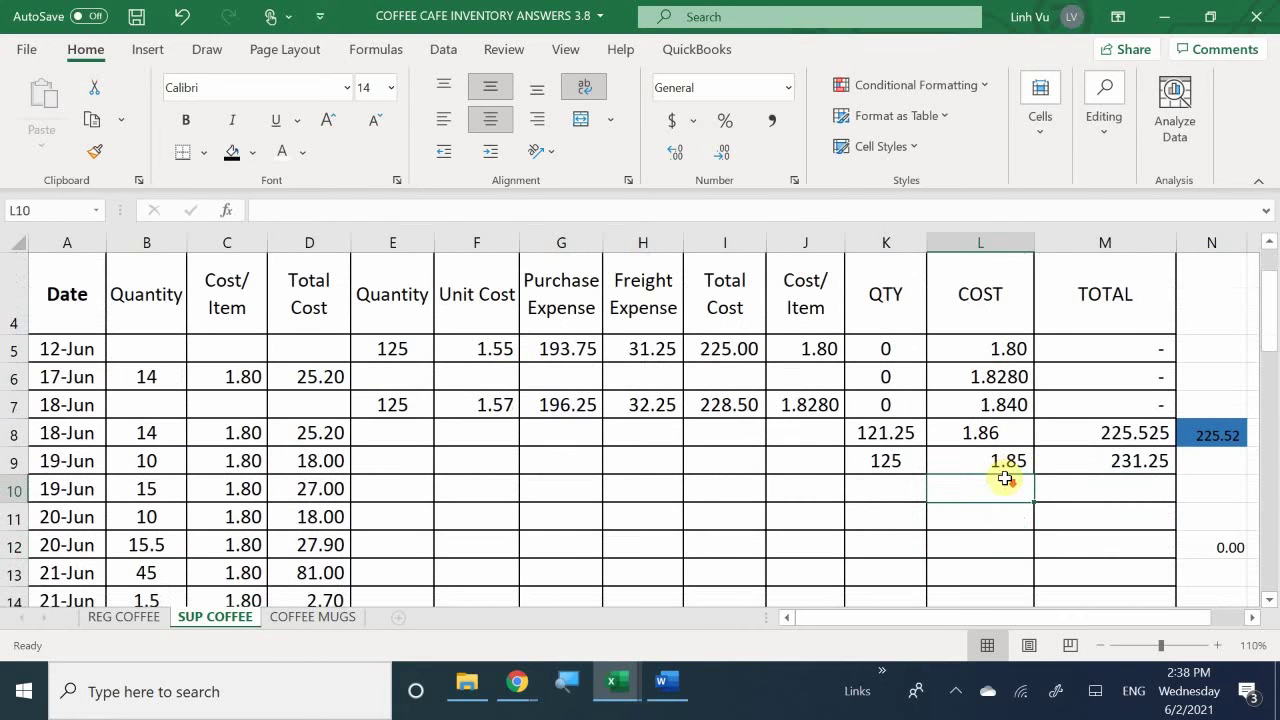
{"action": "left_click", "coordinate": [1066, 486]}
{"action": "key", "text": "Right"}
{"action": "key", "text": "Right"}
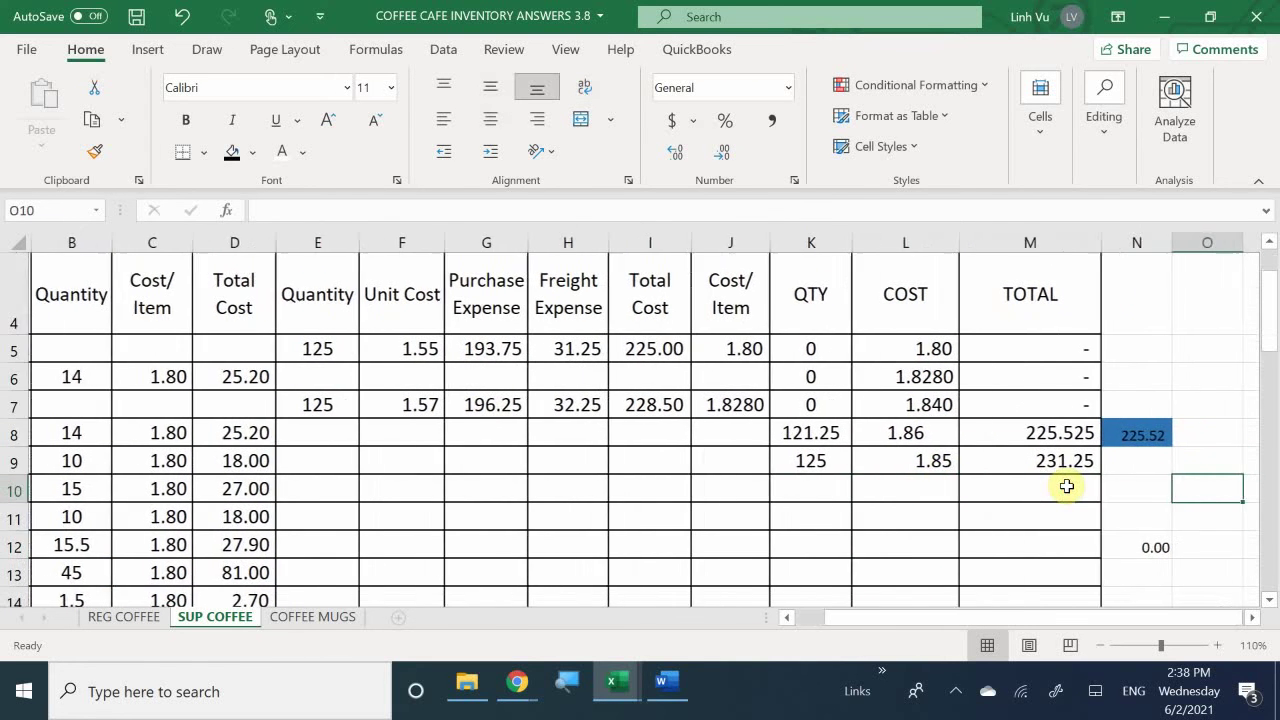
{"action": "key", "text": "Up"}
{"action": "key", "text": "Up"}
{"action": "key", "text": "Left"}
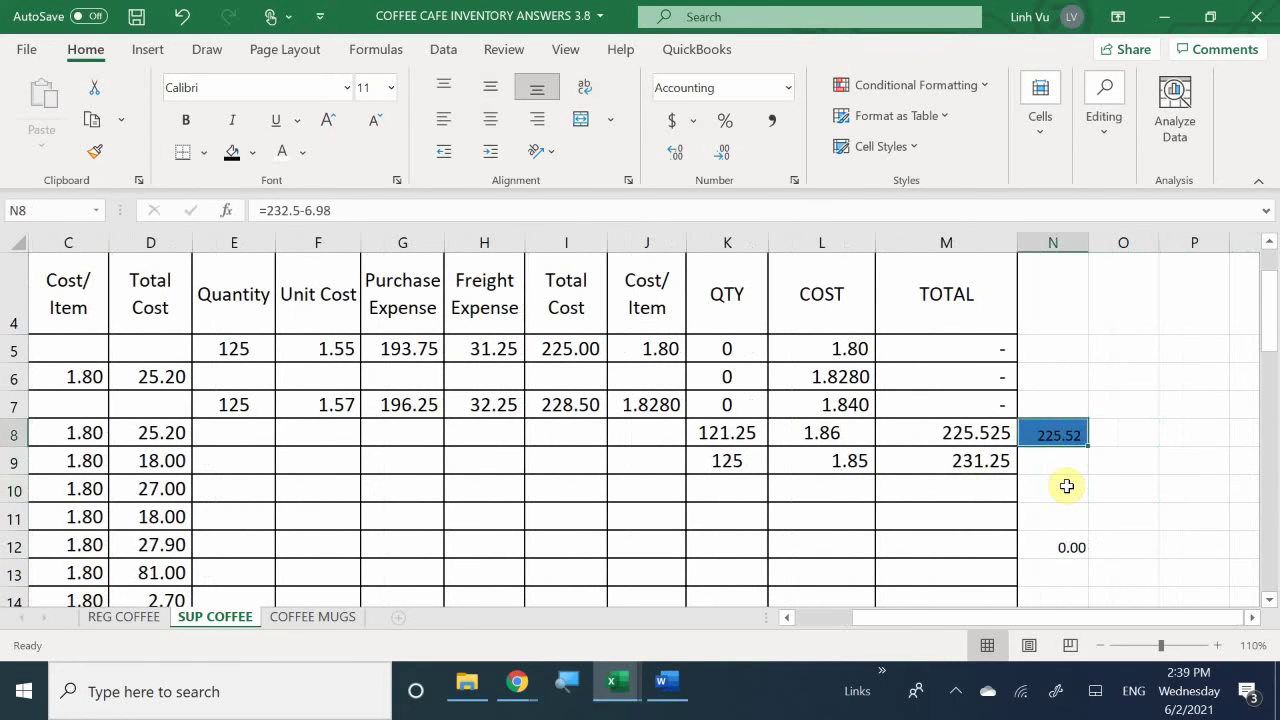
{"action": "key", "text": "Down"}
{"action": "type", "text": "="}
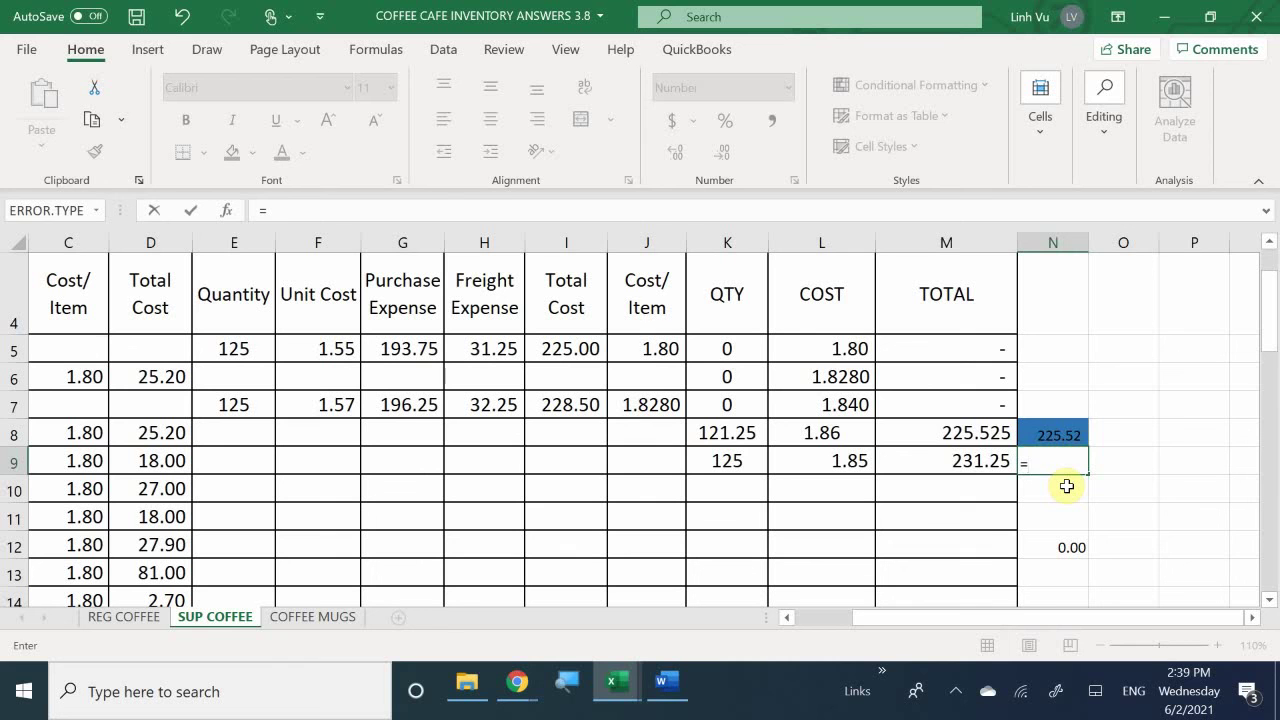
{"action": "key", "text": "Up"}
{"action": "type", "text": "+"}
{"action": "key", "text": "Left"}
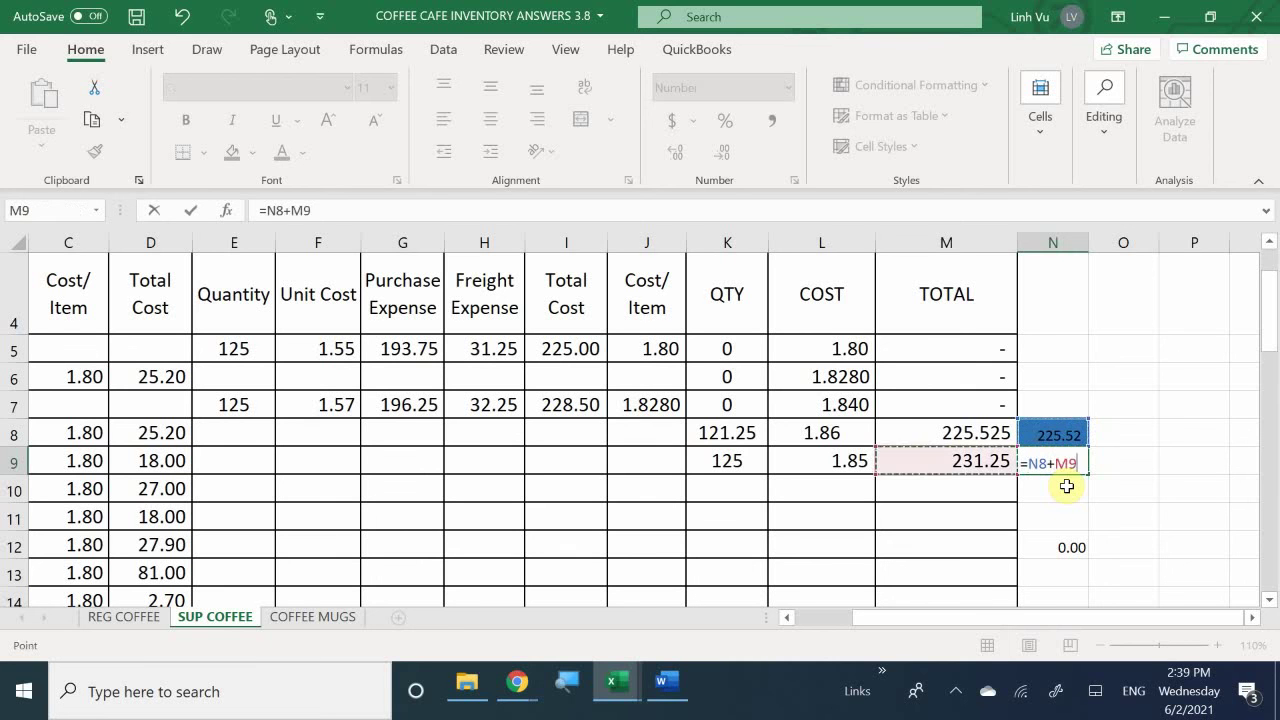
{"action": "key", "text": "Return"}
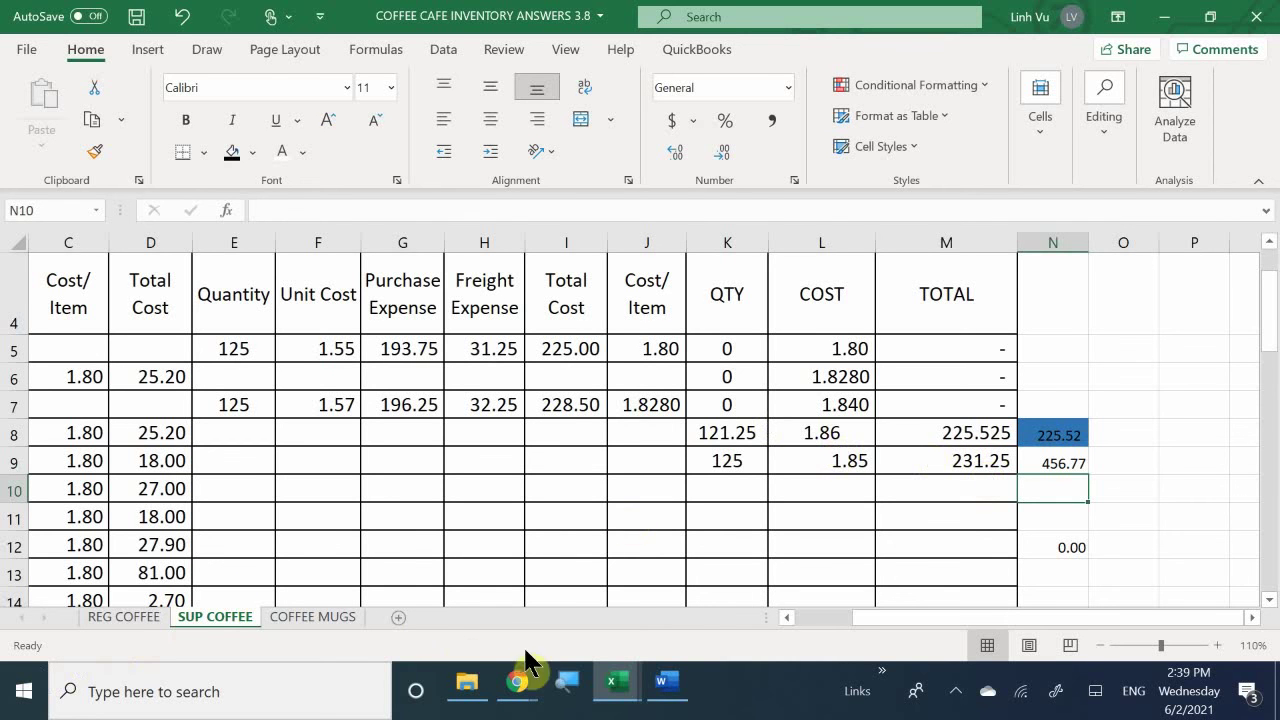
Switch to the general ledger workbook and check the Supreme Coffee account's 26-Jun balance against the SUP COFFEE inventory total.
{"action": "mouse_move", "coordinate": [620, 683]}
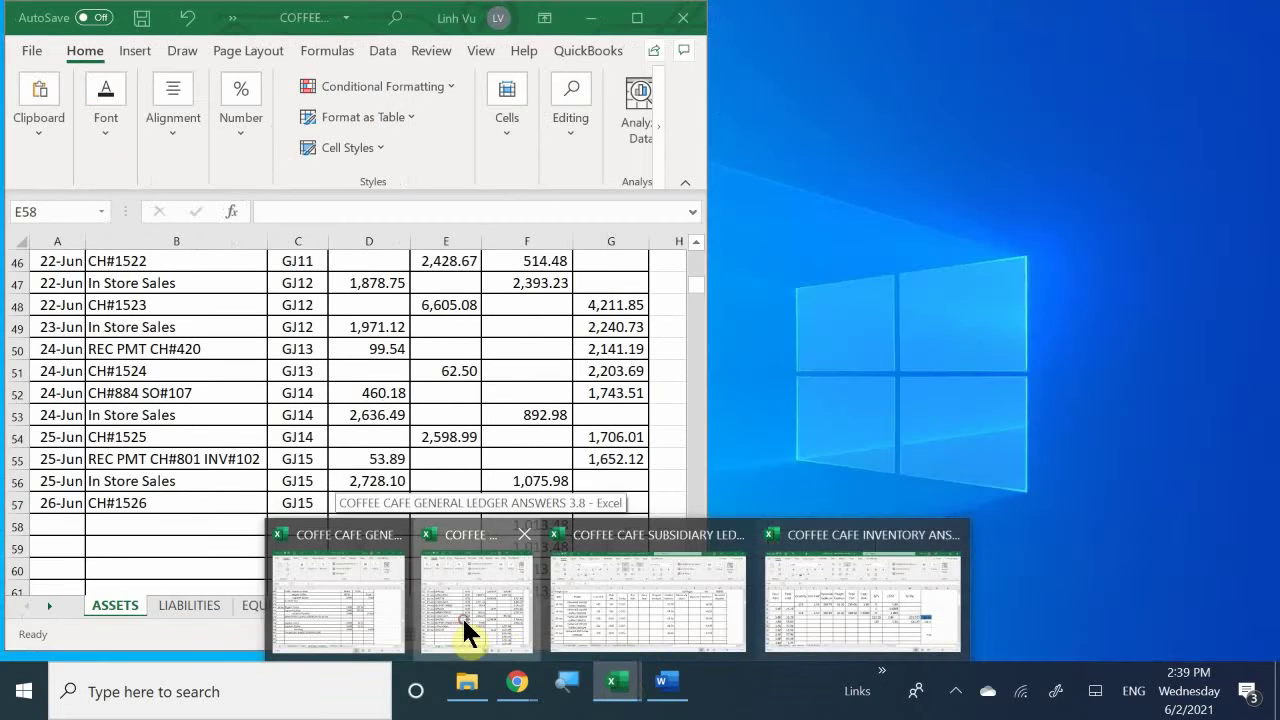
{"action": "left_click", "coordinate": [463, 620]}
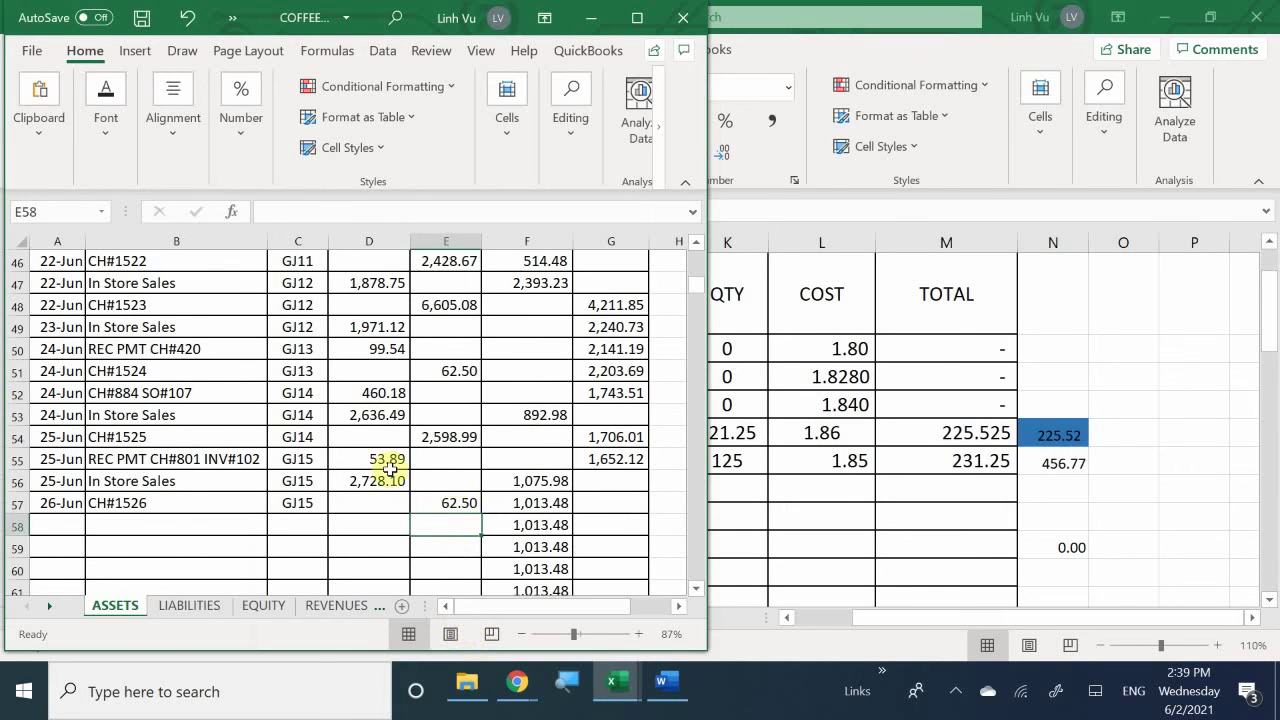
{"action": "left_click", "coordinate": [174, 481]}
{"action": "scroll", "coordinate": [179, 487], "scroll_direction": "down", "scroll_amount": 20}
{"action": "scroll", "coordinate": [179, 487], "scroll_direction": "down", "scroll_amount": 20}
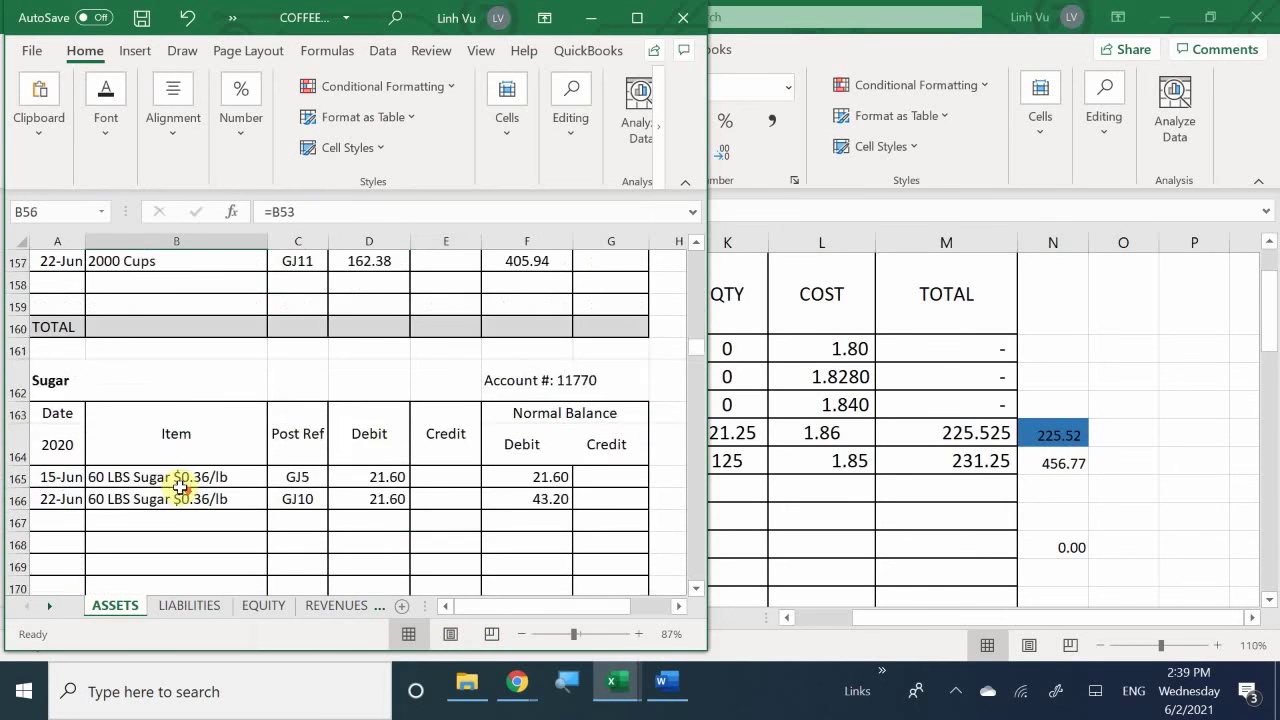
{"action": "scroll", "coordinate": [179, 487], "scroll_direction": "down", "scroll_amount": 10}
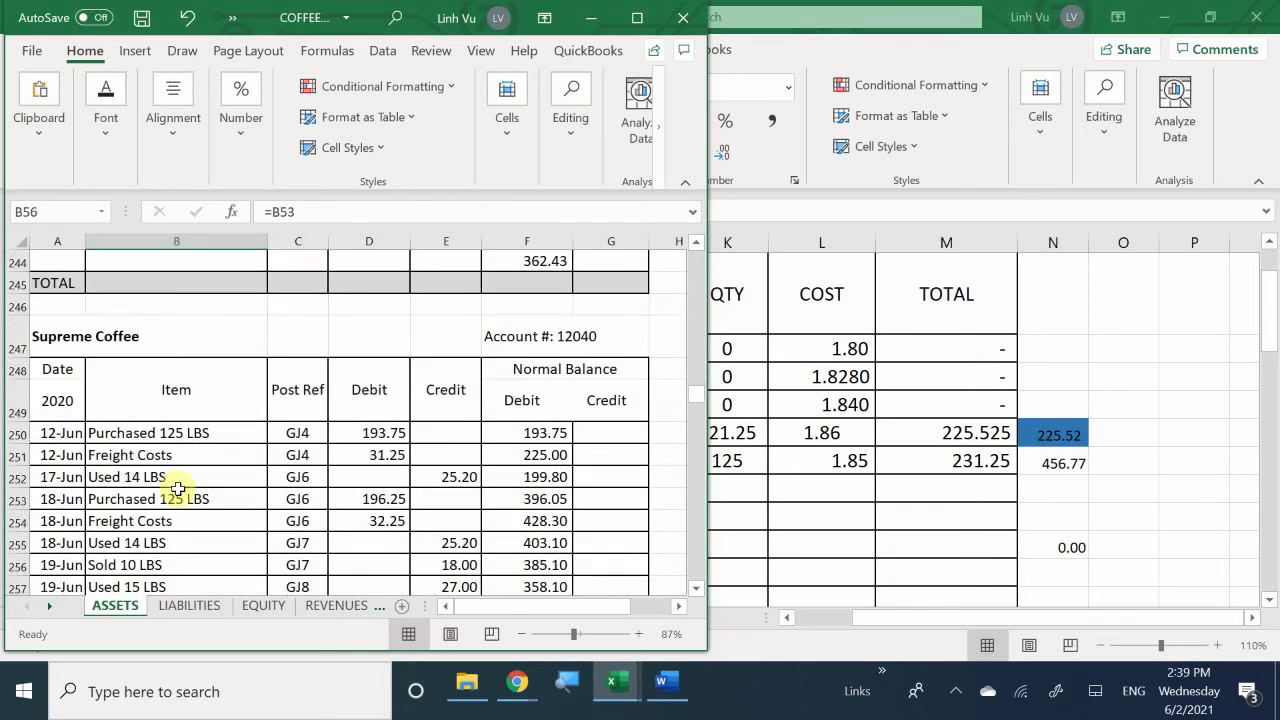
{"action": "scroll", "coordinate": [178, 488], "scroll_direction": "down", "scroll_amount": 2}
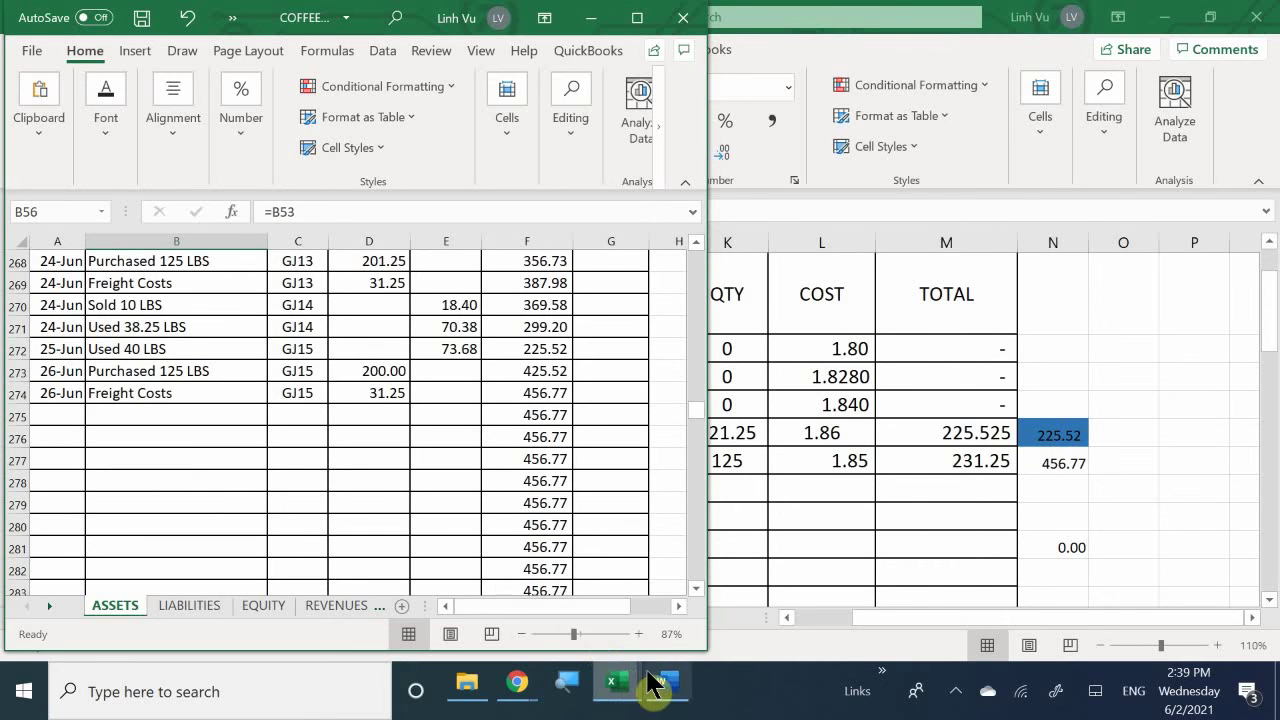
Bring up the Word assignment beside the GENERAL JOURNAL sheet and examine the rows left on the current page after the Freight Line entry.
{"action": "mouse_move", "coordinate": [663, 688]}
{"action": "mouse_move", "coordinate": [617, 686]}
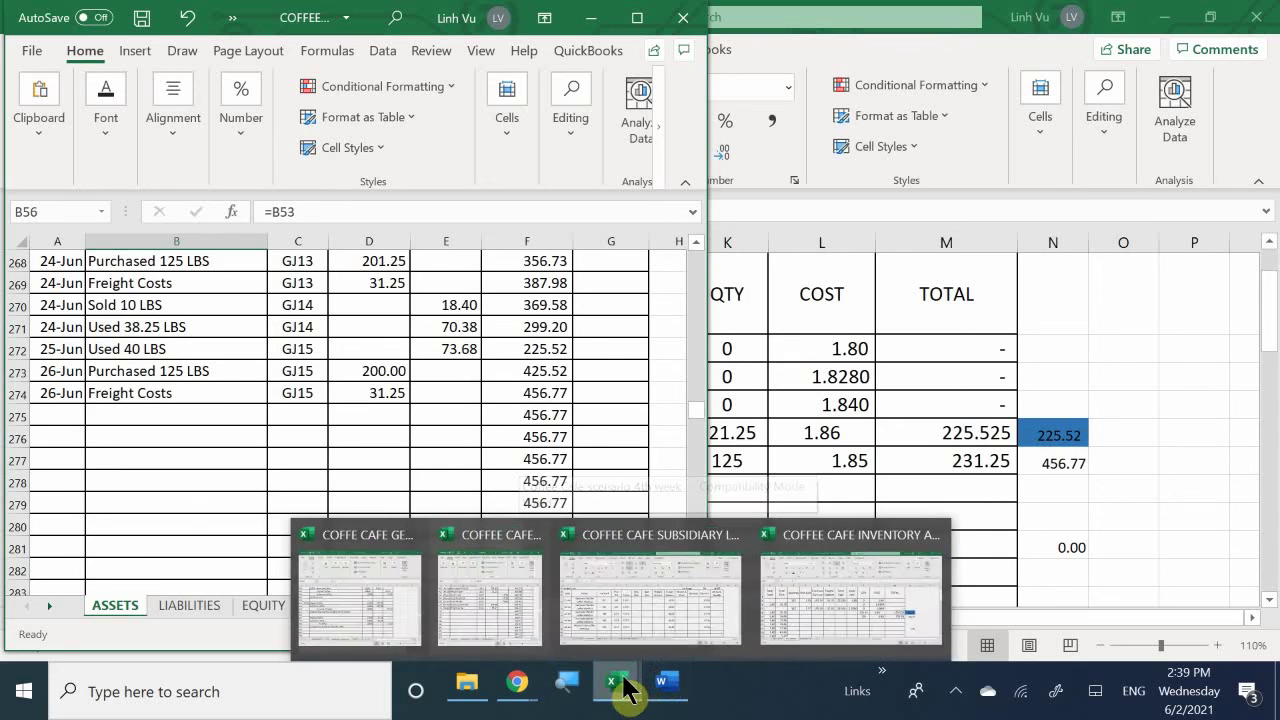
{"action": "mouse_move", "coordinate": [792, 625]}
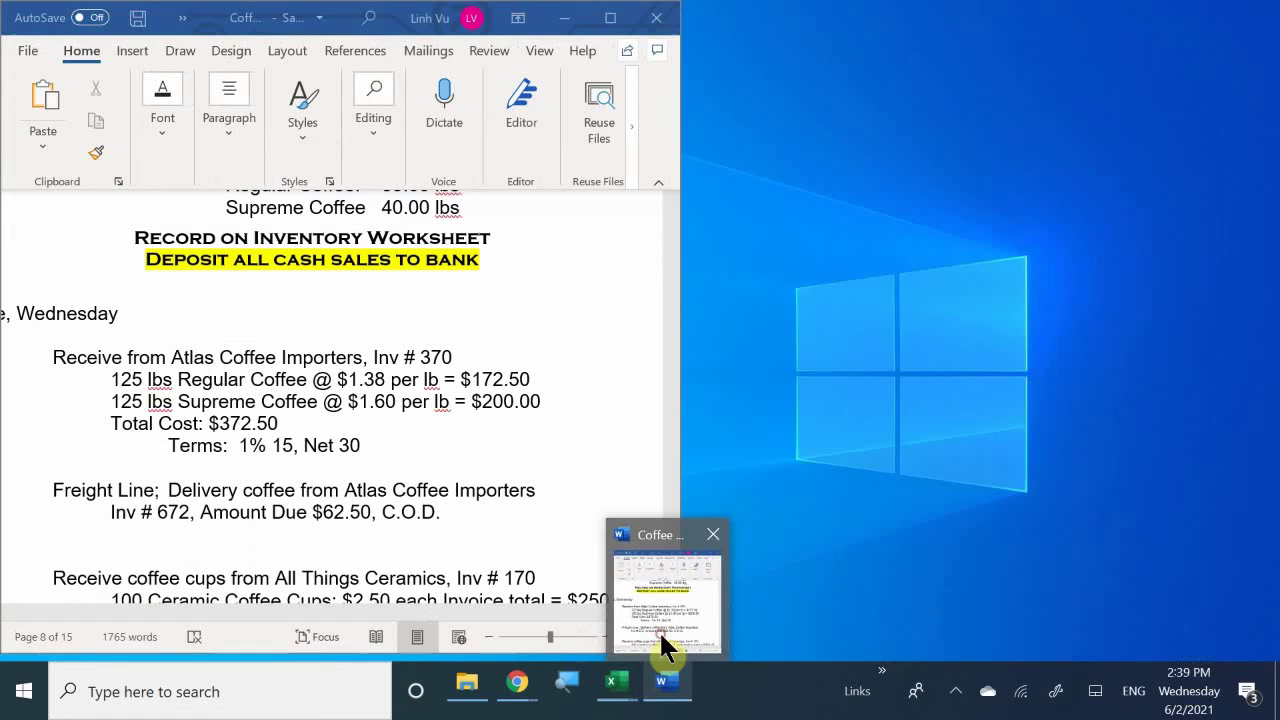
{"action": "left_click", "coordinate": [659, 632]}
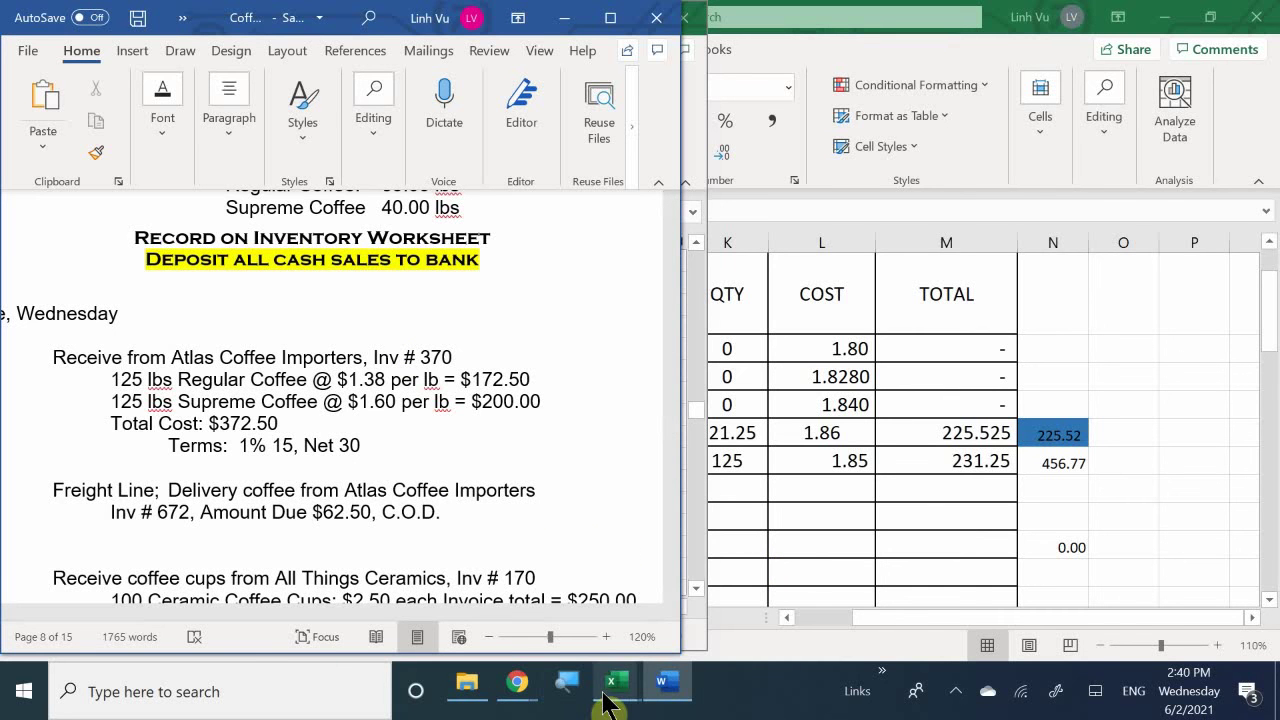
{"action": "left_click", "coordinate": [348, 560]}
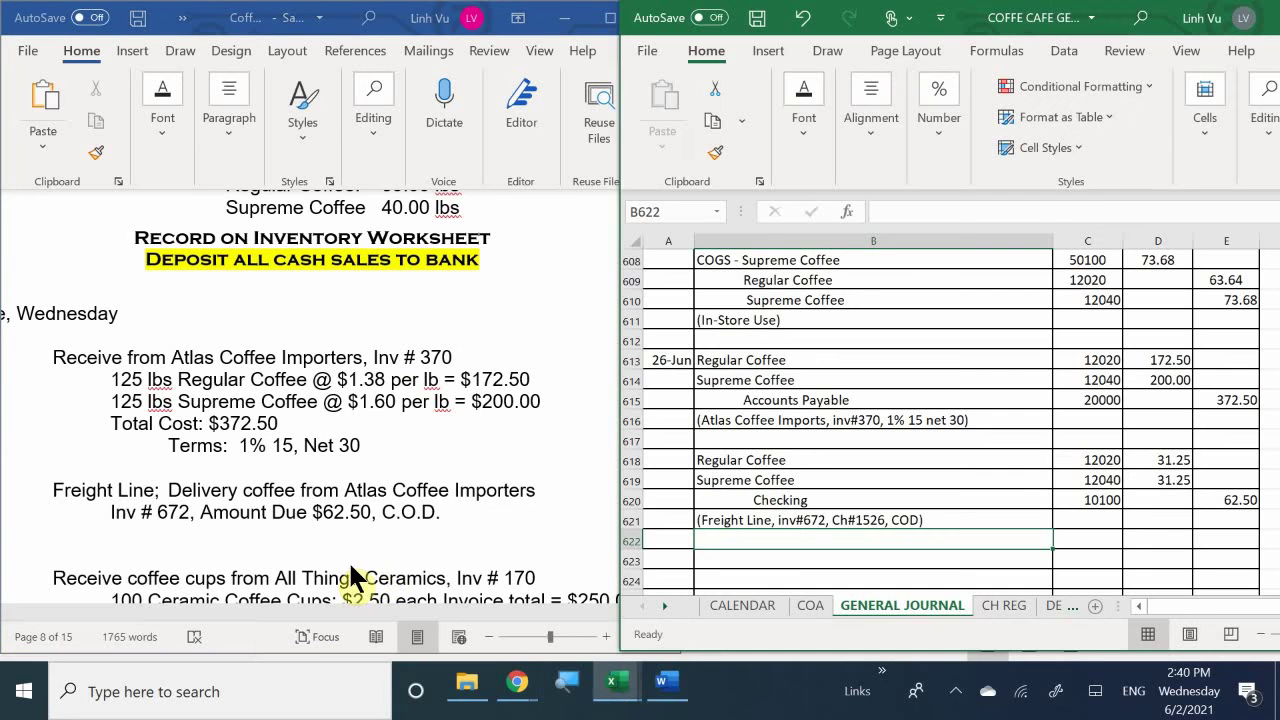
{"action": "left_click", "coordinate": [745, 440]}
{"action": "scroll", "coordinate": [755, 433], "scroll_direction": "down", "scroll_amount": 2}
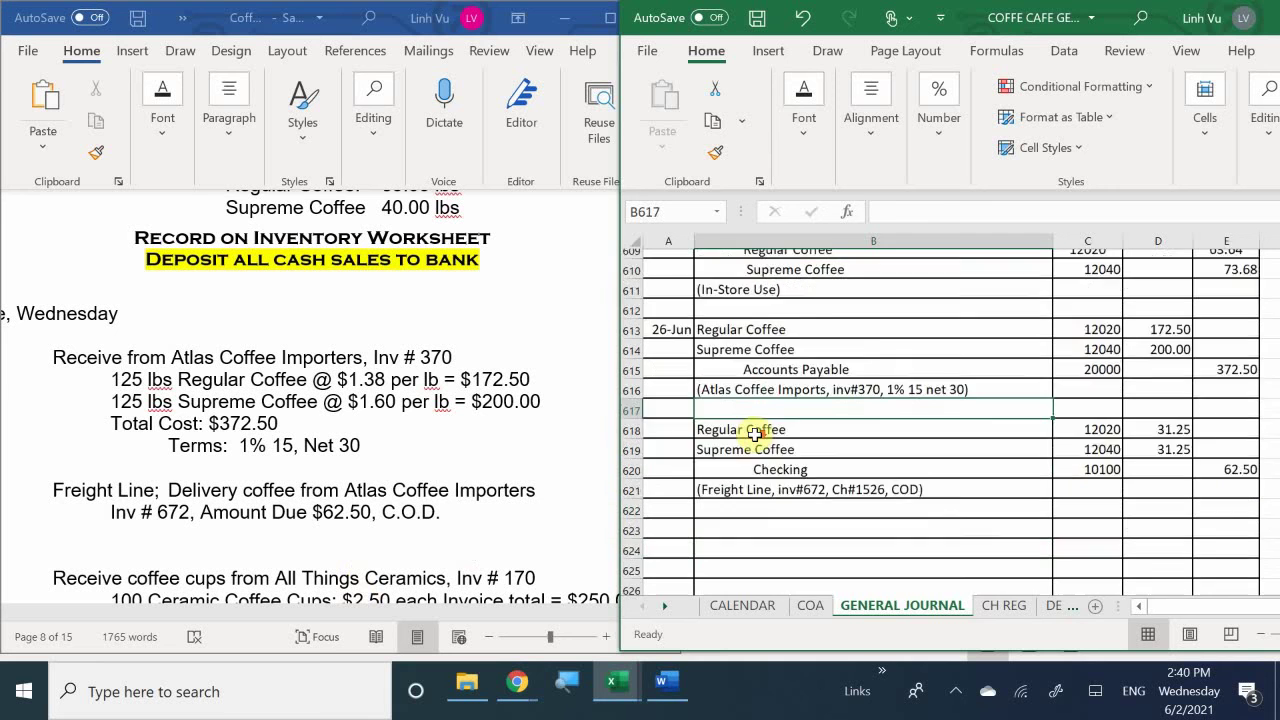
{"action": "scroll", "coordinate": [755, 433], "scroll_direction": "down", "scroll_amount": 4}
{"action": "scroll", "coordinate": [755, 435], "scroll_direction": "up", "scroll_amount": 3}
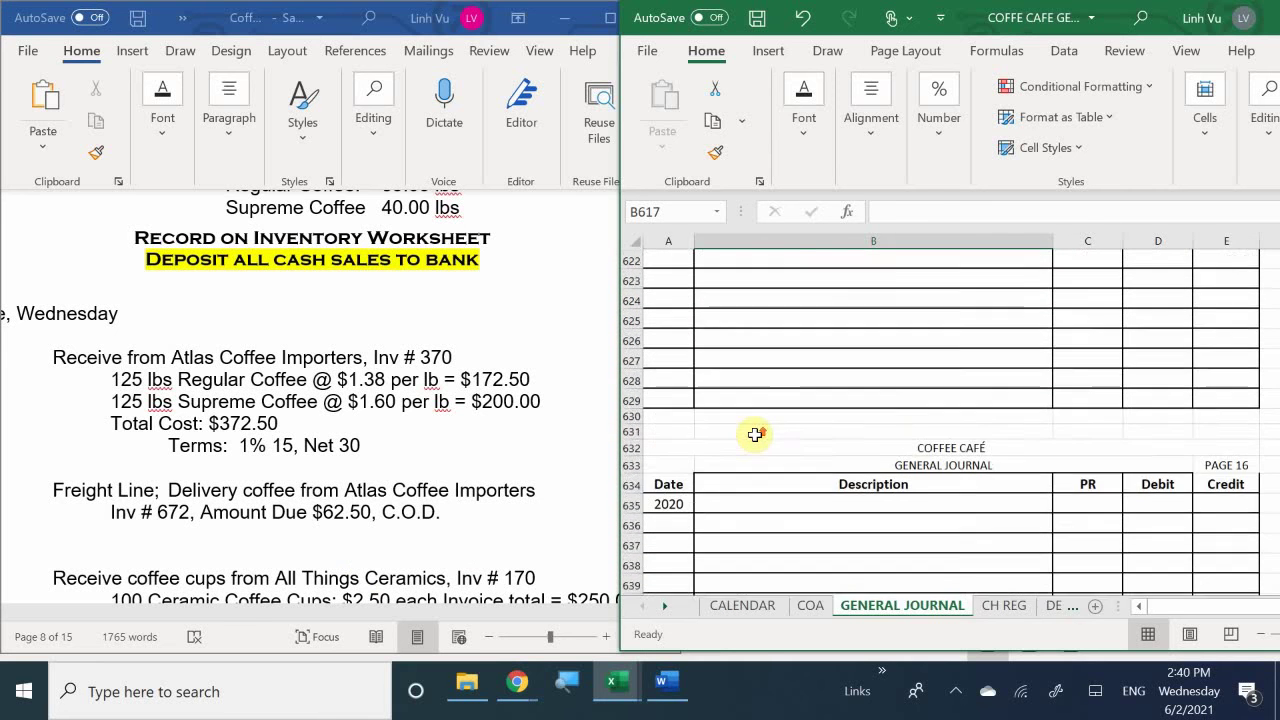
{"action": "scroll", "coordinate": [755, 435], "scroll_direction": "up", "scroll_amount": 1}
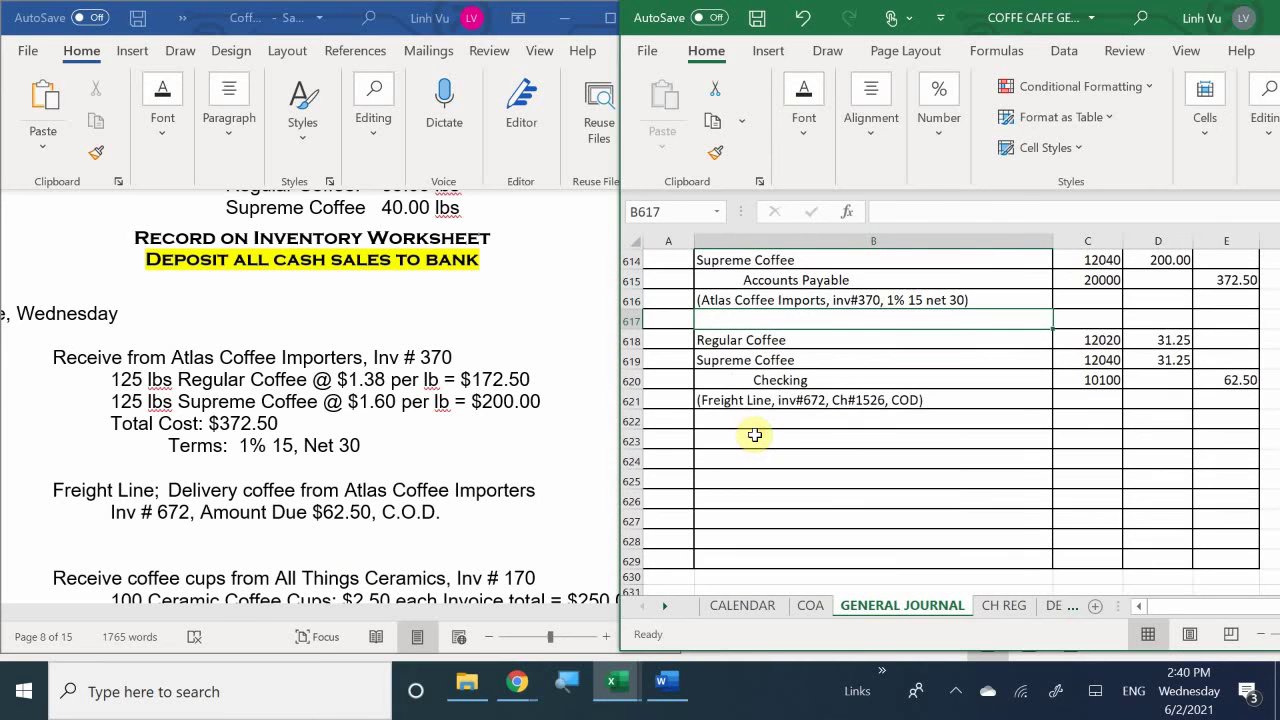
Read the All Things Ceramics Inv # 170 transaction in the assignment document, including its cups, delivery charge and terms.
{"action": "left_click", "coordinate": [225, 500]}
{"action": "scroll", "coordinate": [227, 489], "scroll_direction": "down", "scroll_amount": 3}
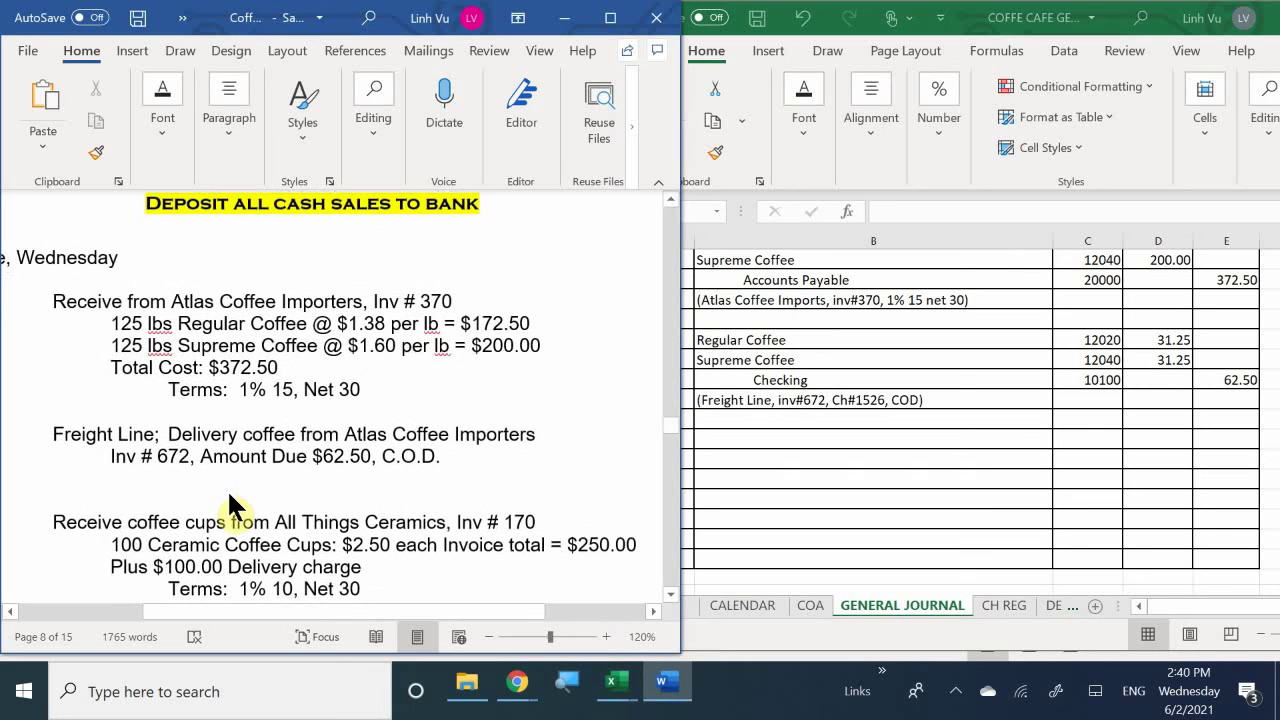
{"action": "scroll", "coordinate": [229, 505], "scroll_direction": "down", "scroll_amount": 1}
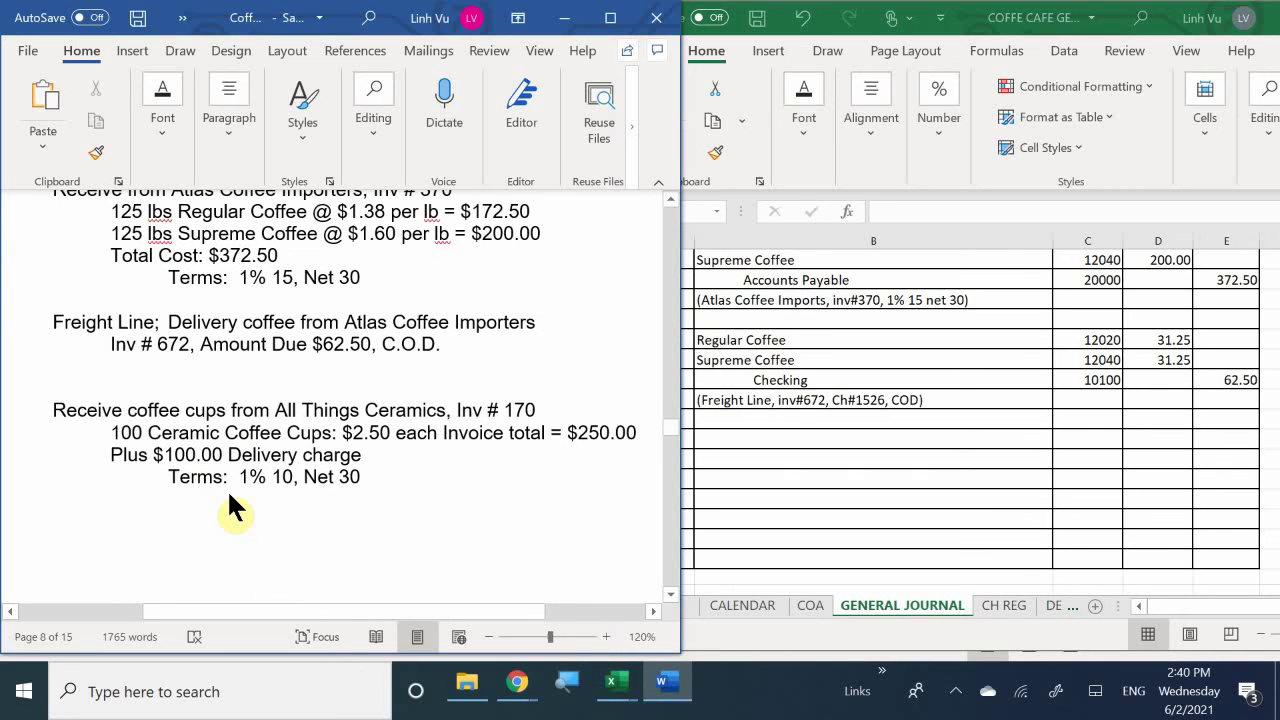
{"action": "scroll", "coordinate": [229, 495], "scroll_direction": "down", "scroll_amount": 1}
{"action": "scroll", "coordinate": [229, 495], "scroll_direction": "up", "scroll_amount": 1}
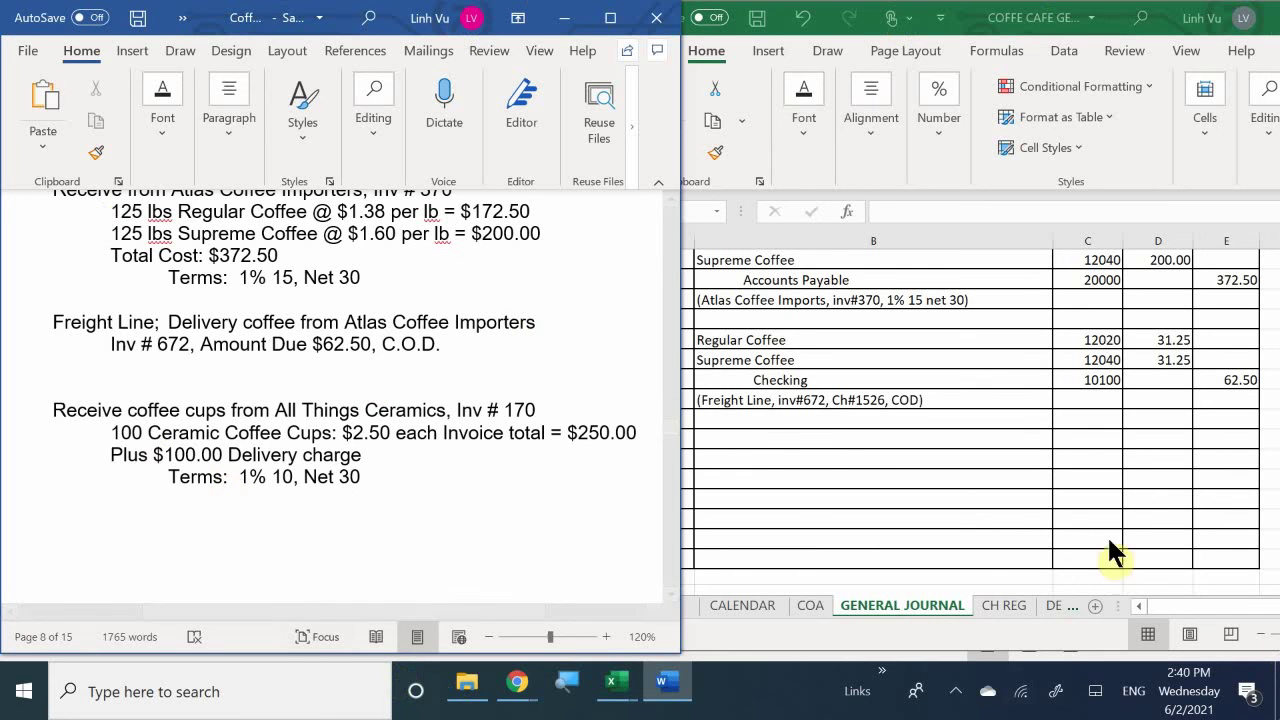
Copy the descriptions and PR numbers of the 24-Jun All Things Ceramics INV#162 purchase entry, B513:C517, on journal page 13.
{"action": "left_click", "coordinate": [800, 463]}
{"action": "scroll", "coordinate": [790, 457], "scroll_direction": "up", "scroll_amount": 1}
{"action": "scroll", "coordinate": [790, 457], "scroll_direction": "up", "scroll_amount": 16}
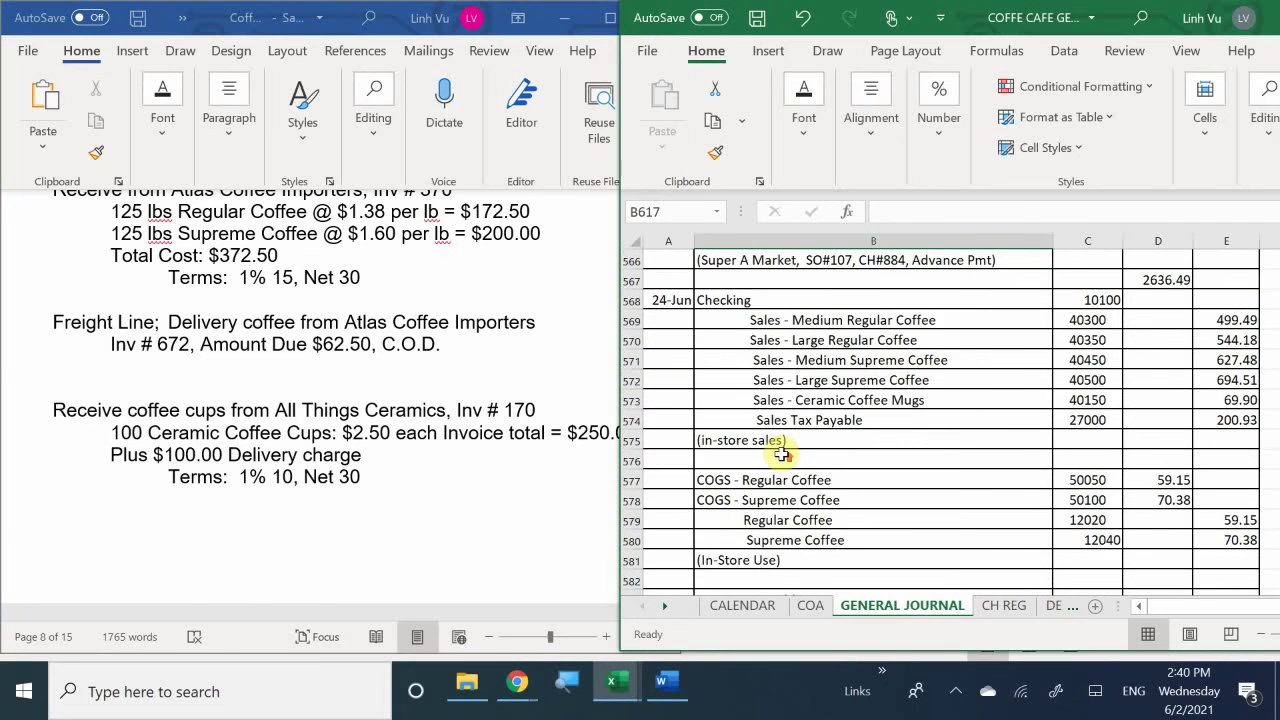
{"action": "scroll", "coordinate": [782, 452], "scroll_direction": "up", "scroll_amount": 6}
{"action": "scroll", "coordinate": [782, 454], "scroll_direction": "up", "scroll_amount": 5}
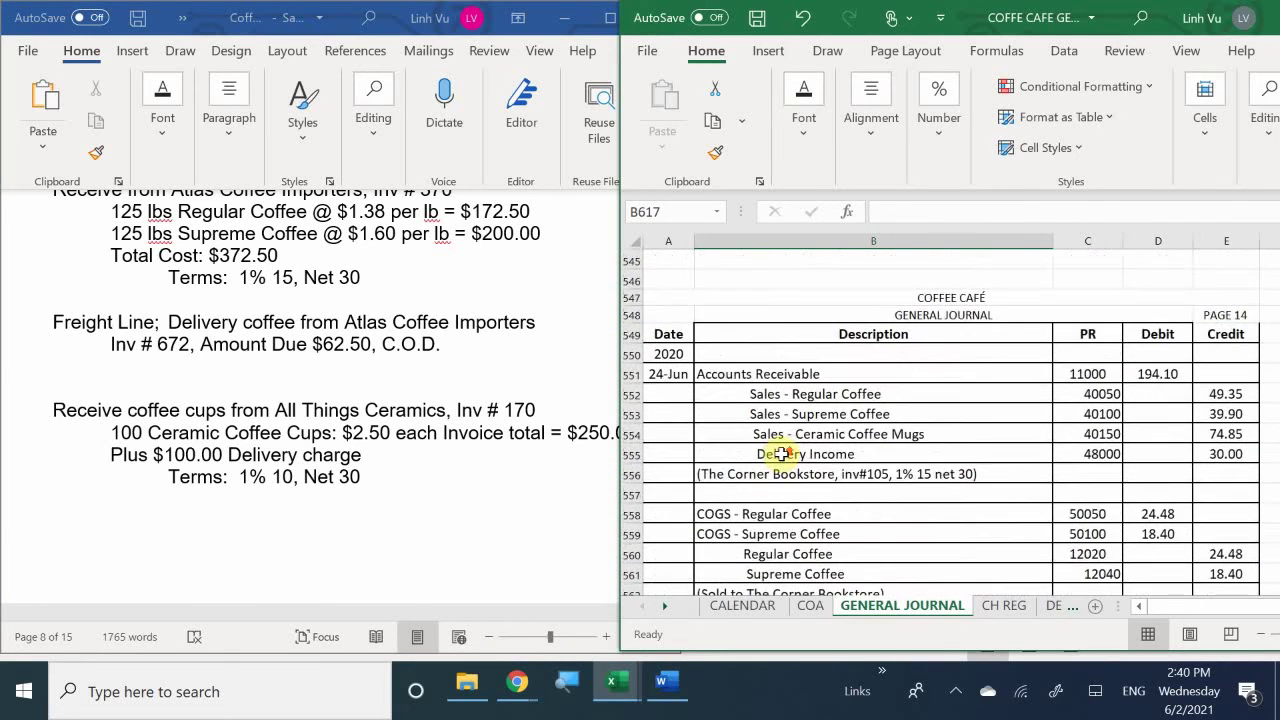
{"action": "scroll", "coordinate": [782, 454], "scroll_direction": "up", "scroll_amount": 1}
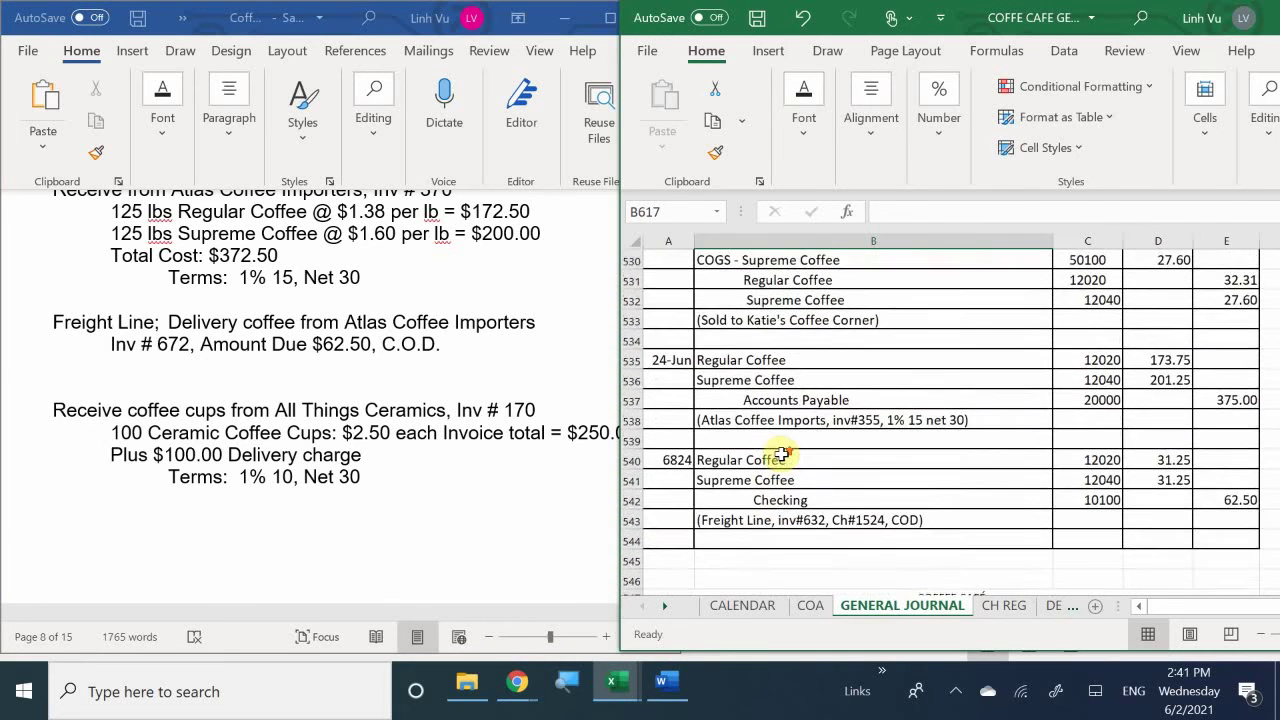
{"action": "scroll", "coordinate": [782, 454], "scroll_direction": "up", "scroll_amount": 1}
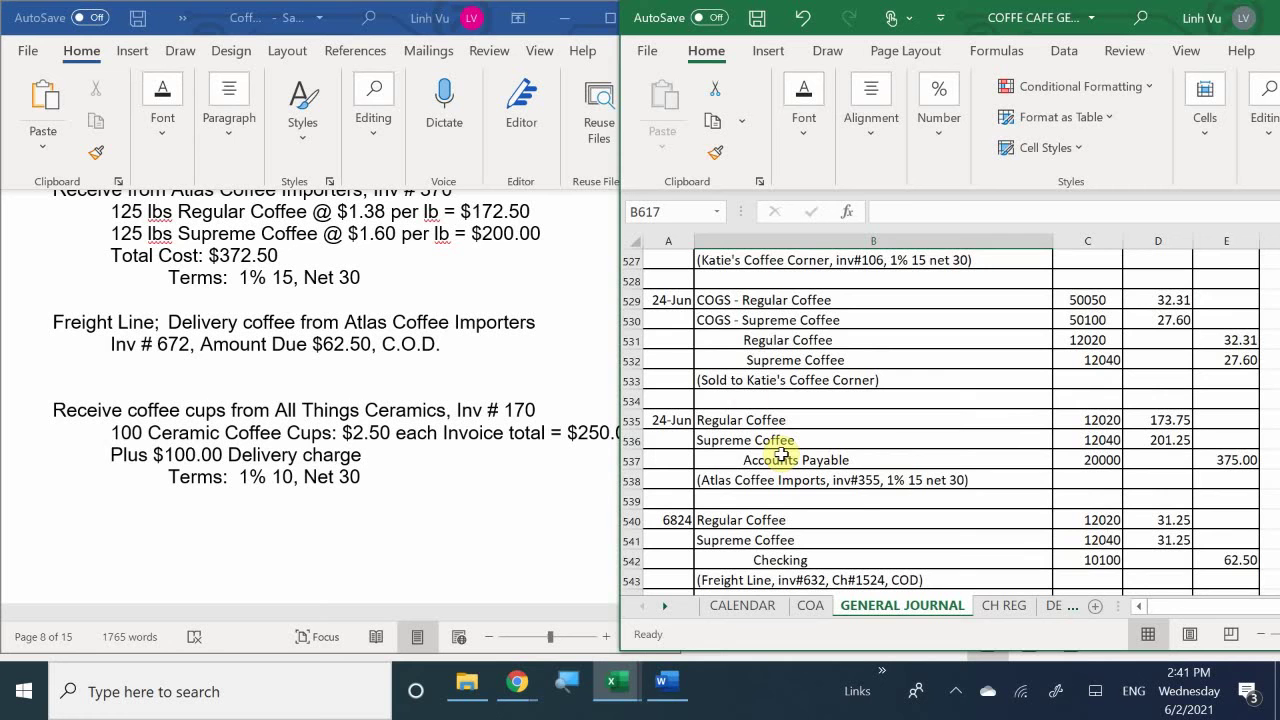
{"action": "scroll", "coordinate": [720, 467], "scroll_direction": "up", "scroll_amount": 1}
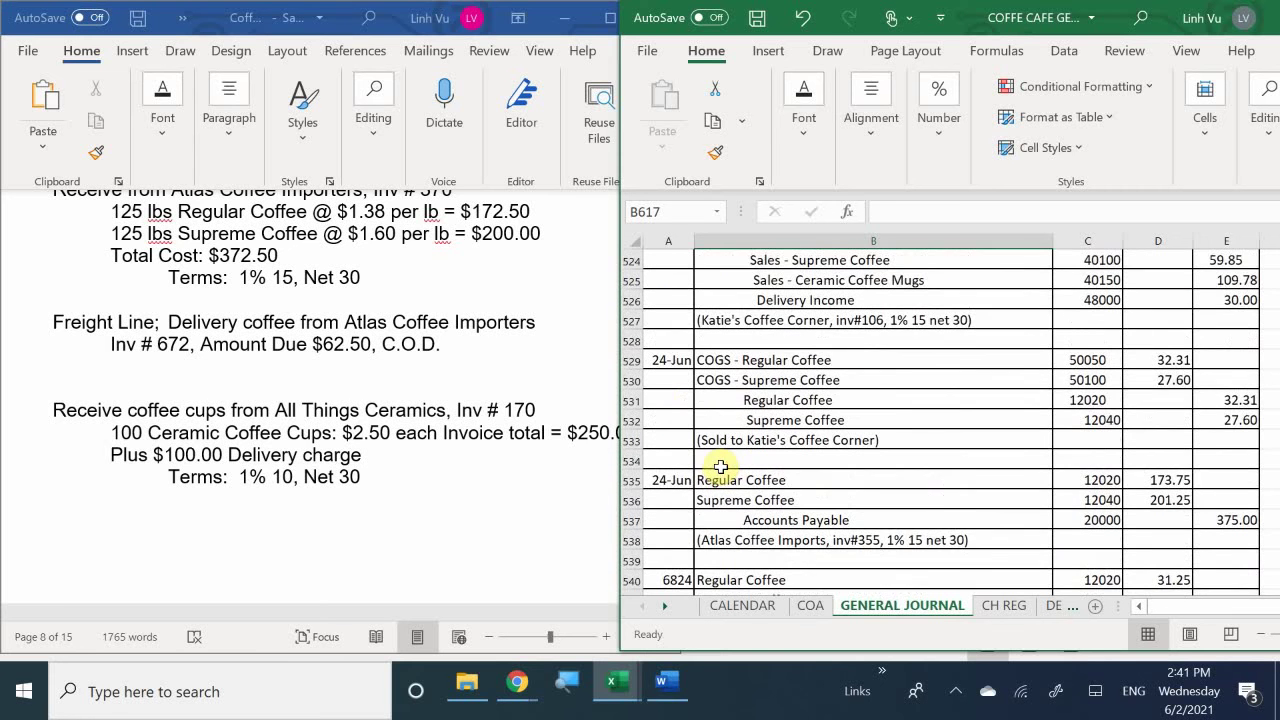
{"action": "scroll", "coordinate": [720, 467], "scroll_direction": "up", "scroll_amount": 4}
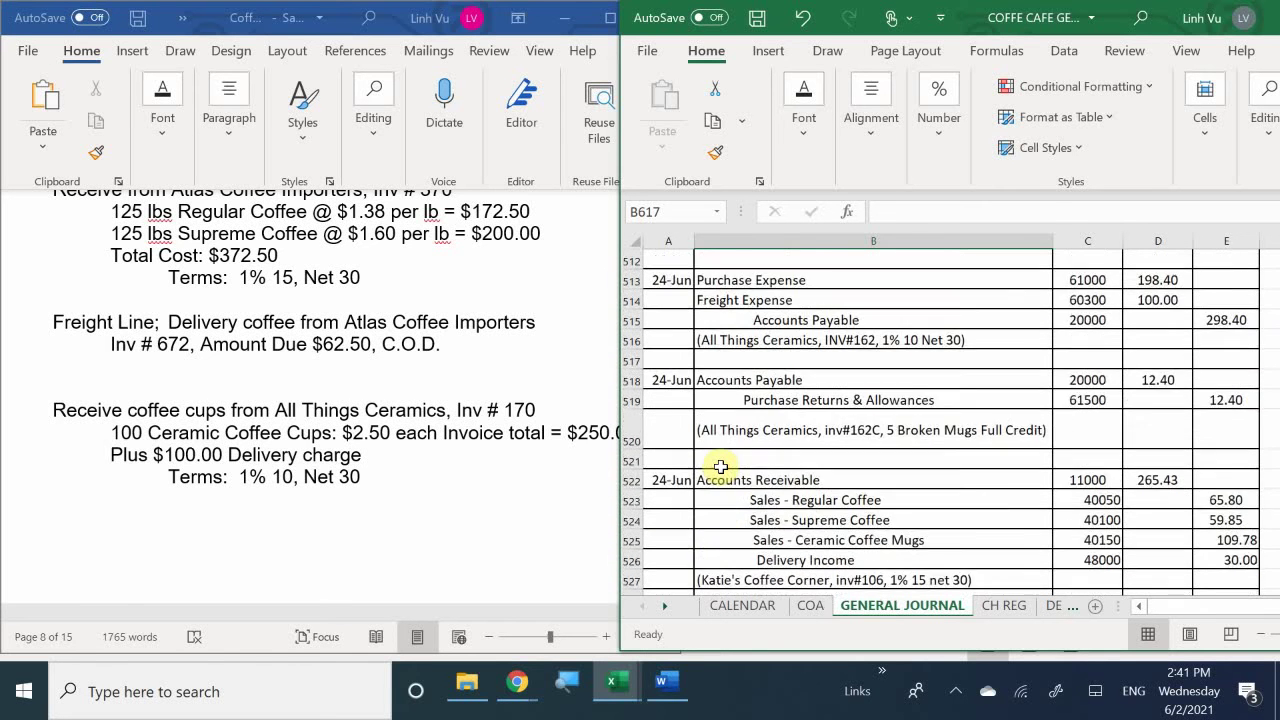
{"action": "scroll", "coordinate": [720, 467], "scroll_direction": "up", "scroll_amount": 2}
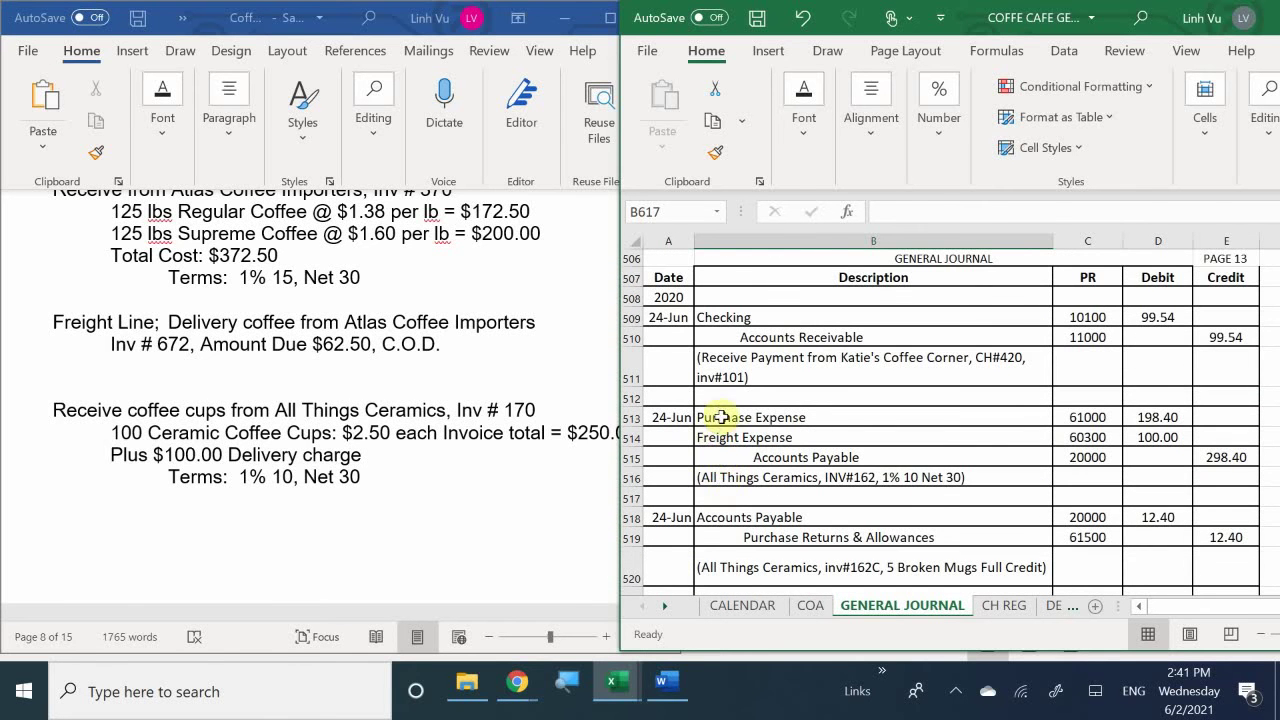
{"action": "left_click_drag", "start_coordinate": [723, 417], "coordinate": [1065, 490]}
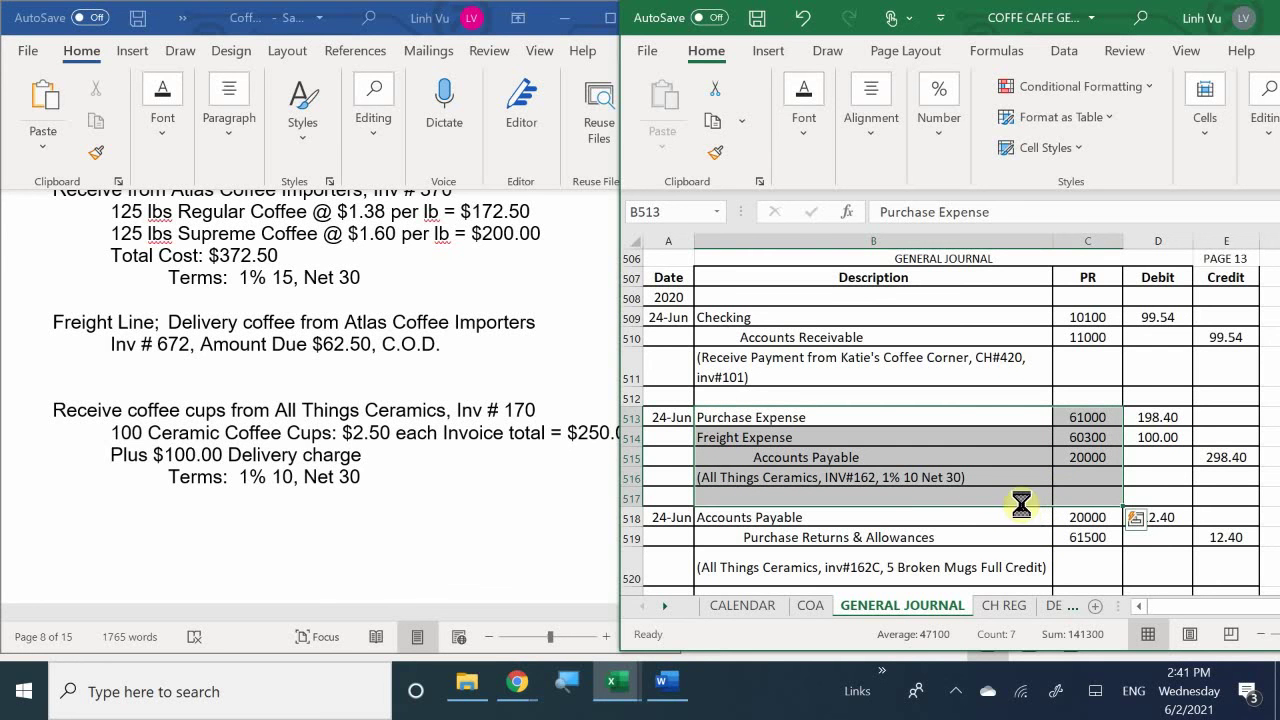
{"action": "key", "text": "ctrl+c"}
Paste the copied All Things Ceramics purchase entry at B623, one row below the Freight Line entry on journal page 15.
{"action": "scroll", "coordinate": [800, 420], "scroll_direction": "down", "scroll_amount": 12}
{"action": "scroll", "coordinate": [743, 425], "scroll_direction": "down", "scroll_amount": 20}
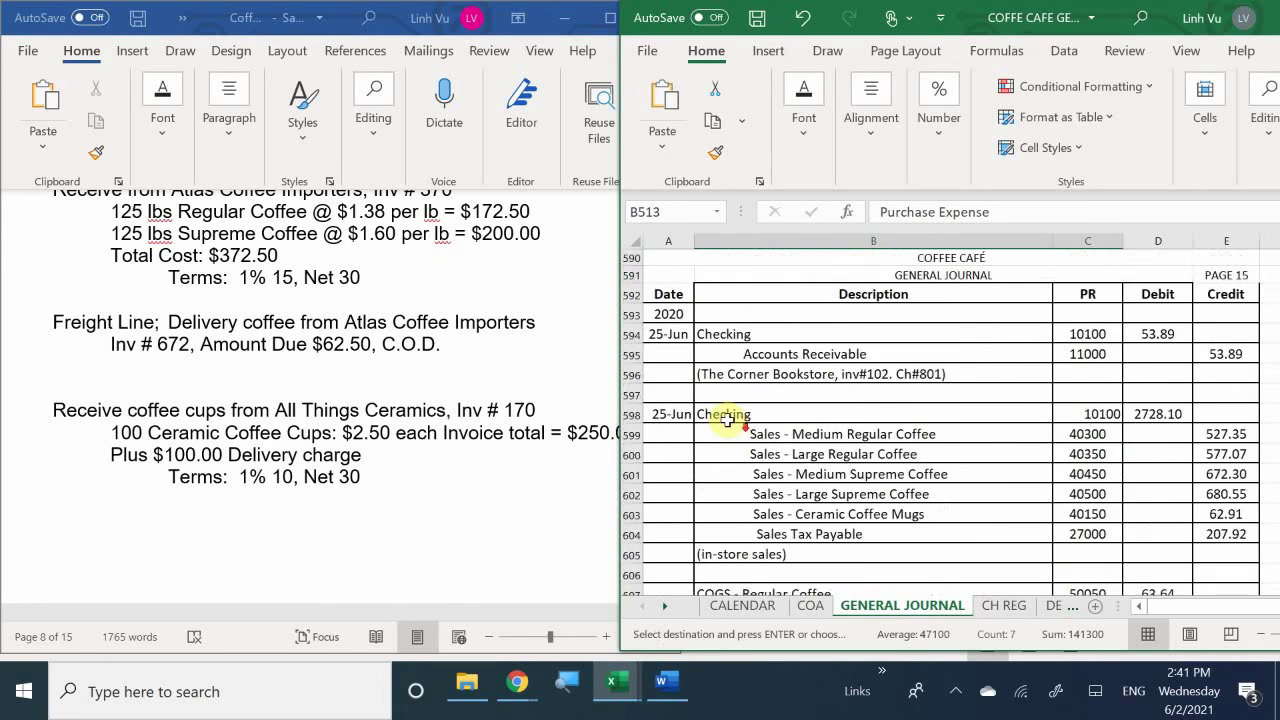
{"action": "scroll", "coordinate": [728, 420], "scroll_direction": "up", "scroll_amount": 3}
{"action": "scroll", "coordinate": [725, 420], "scroll_direction": "up", "scroll_amount": 1}
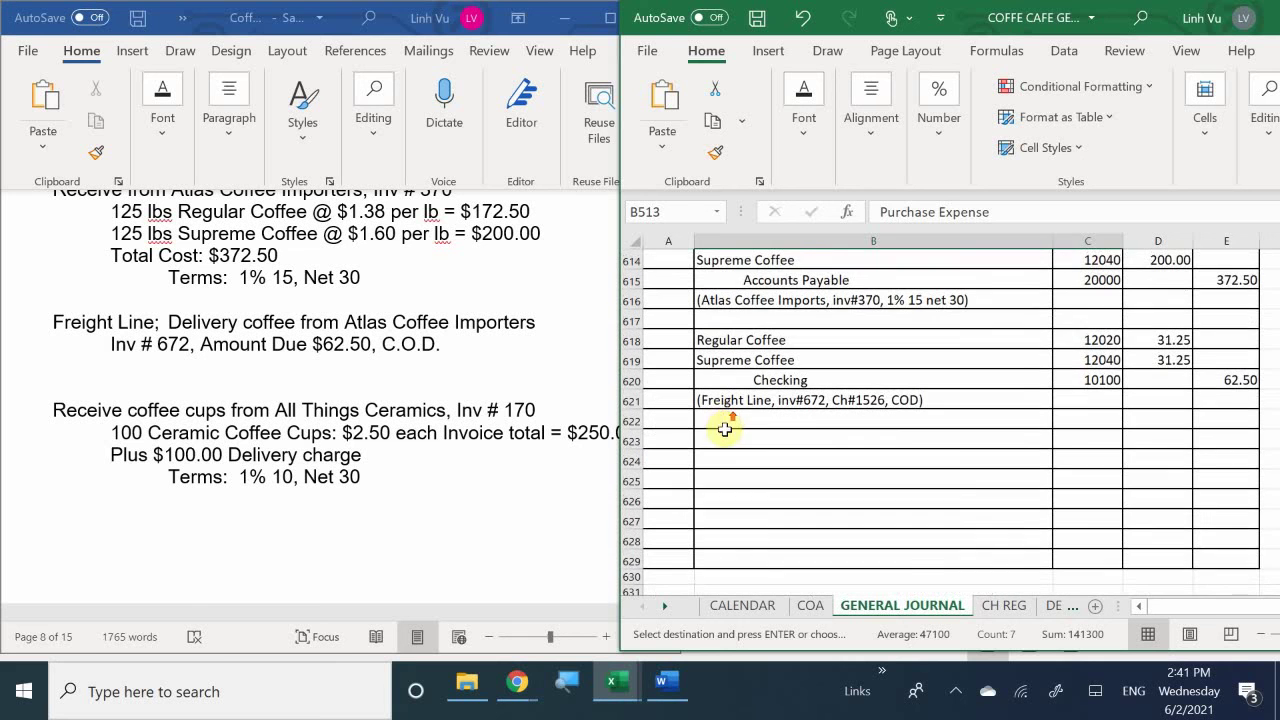
{"action": "left_click", "coordinate": [743, 442]}
{"action": "key", "text": "ctrl+v"}
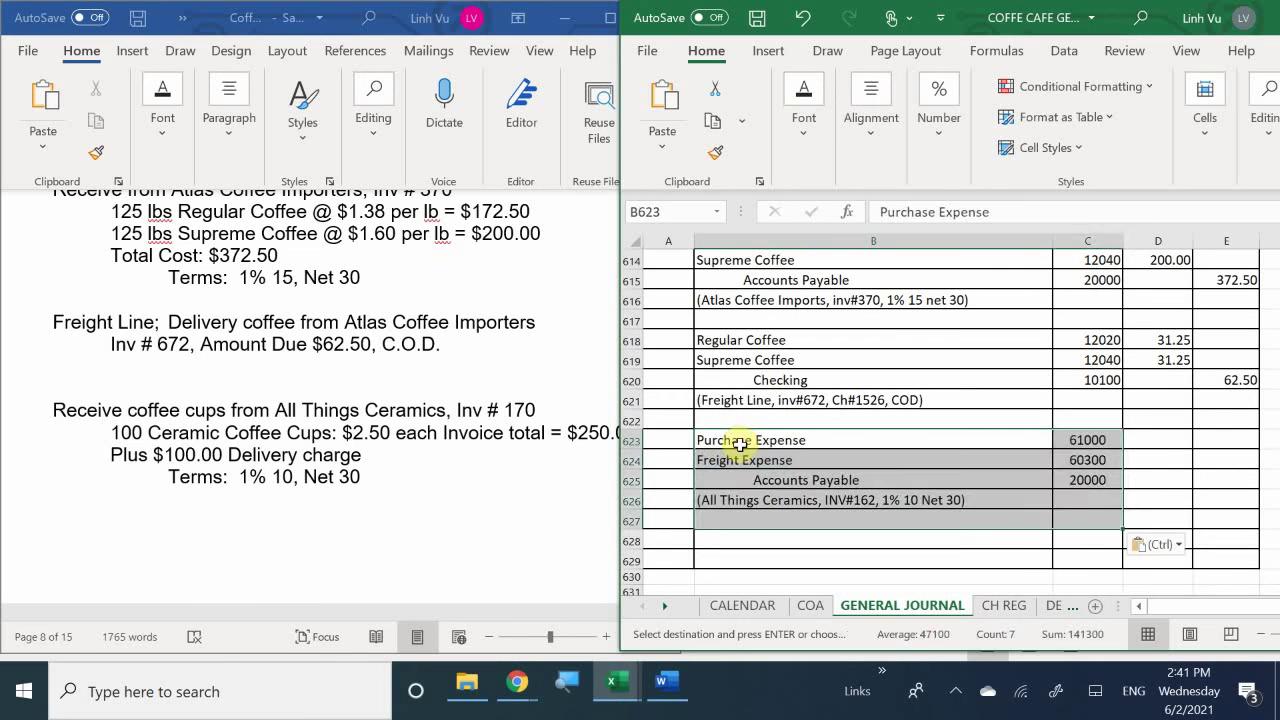
Date the pasted All Things Ceramics journal entry 6/26 in A623.
{"action": "left_click", "coordinate": [668, 440]}
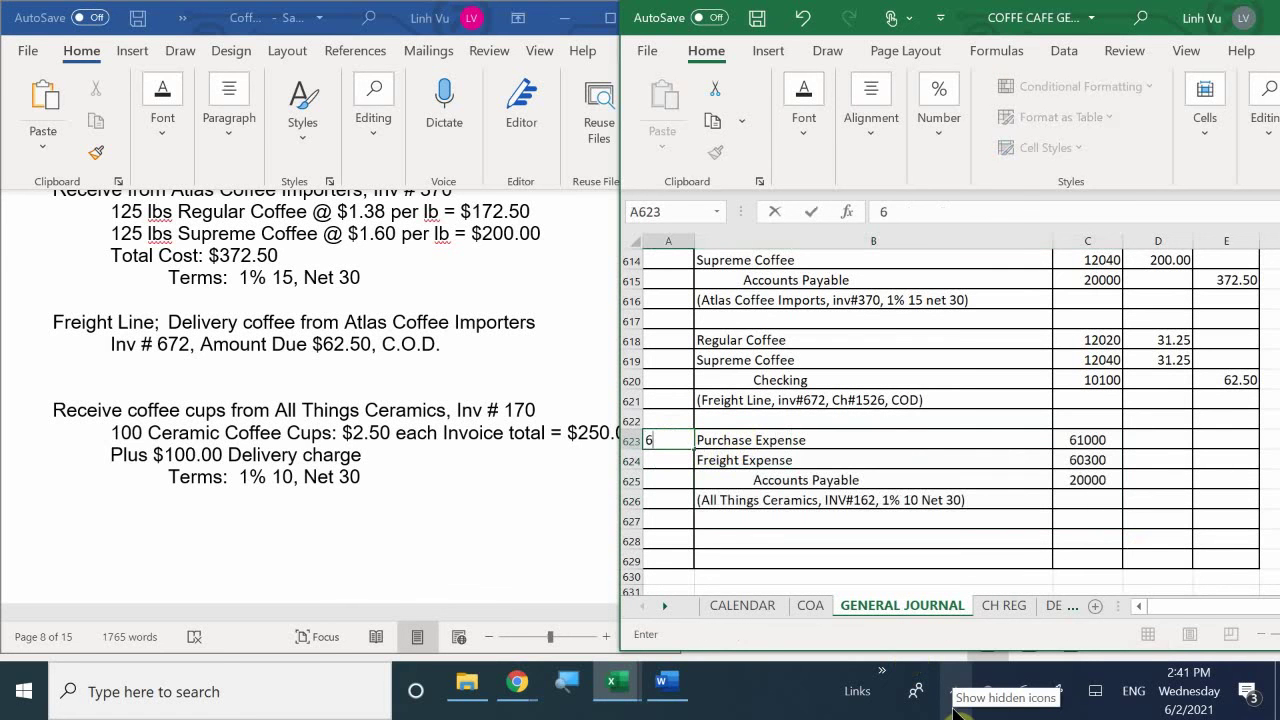
{"action": "type", "text": "6/26"}
{"action": "key", "text": "Return"}
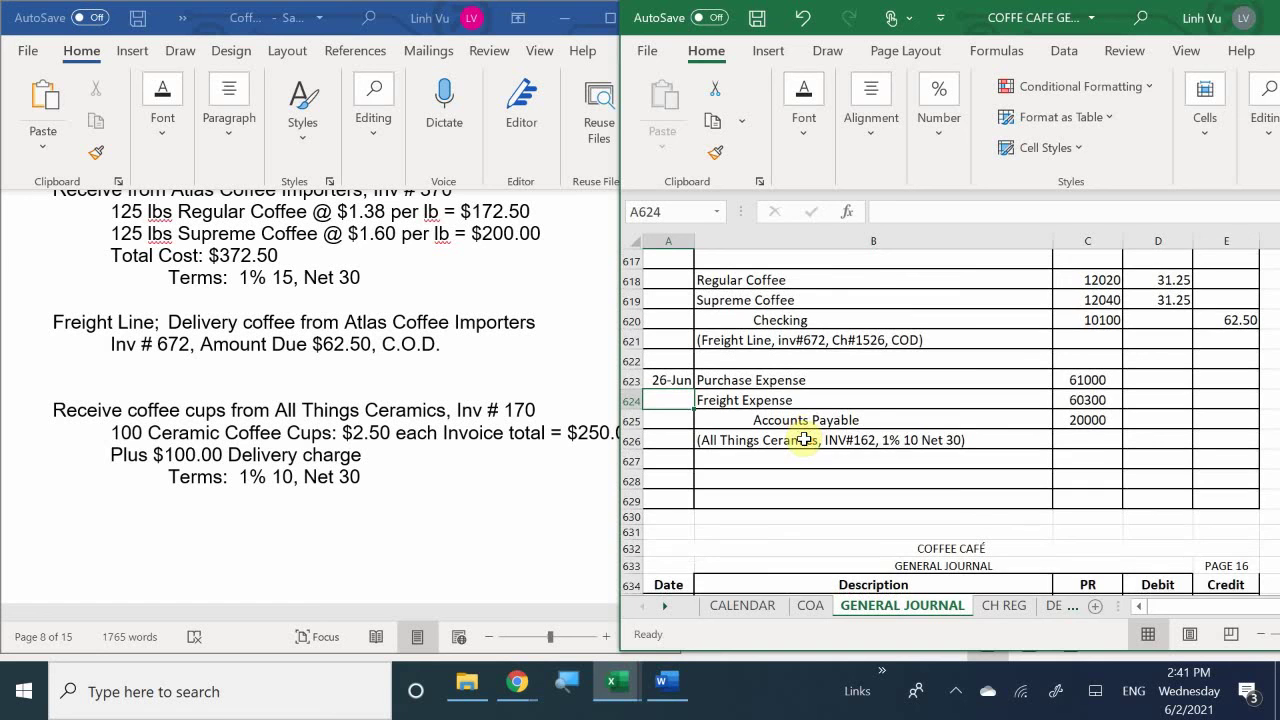
Debit Purchase Expense 250 in D623 and Freight Expense 100 in D624 of the 26-Jun All Things Ceramics journal entry.
{"action": "scroll", "coordinate": [804, 438], "scroll_direction": "up", "scroll_amount": 1}
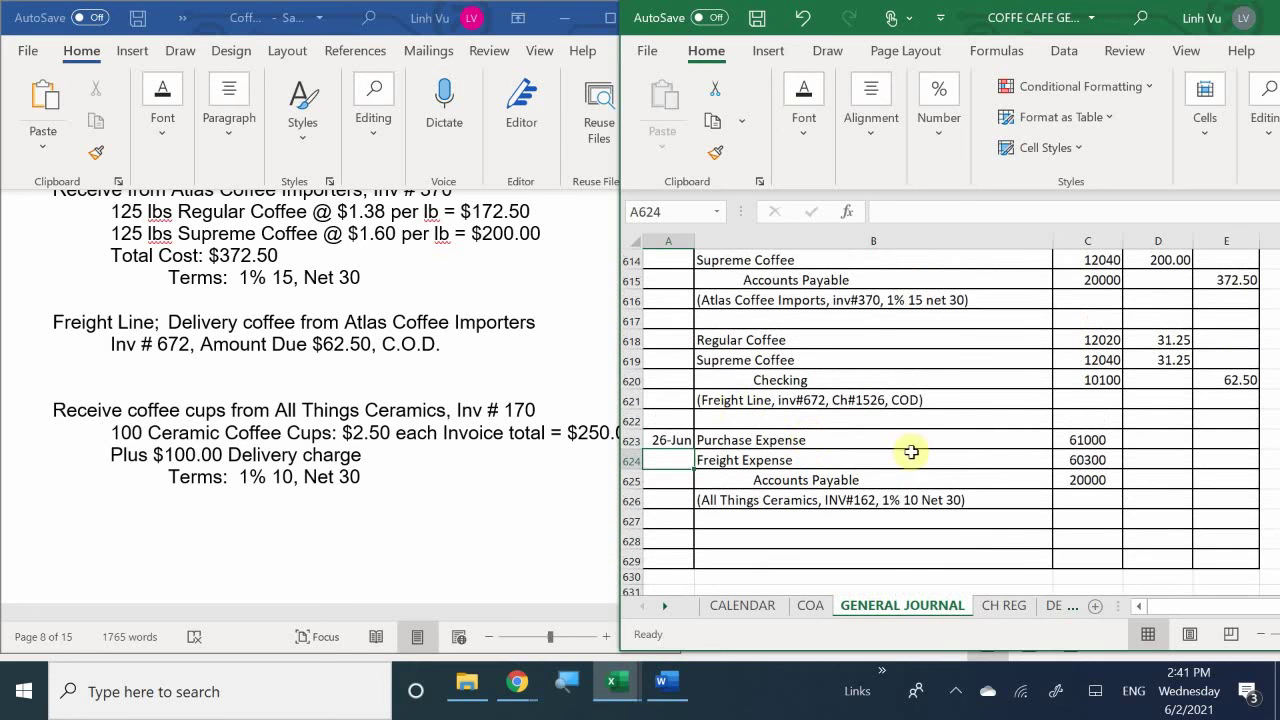
{"action": "left_click", "coordinate": [1157, 446]}
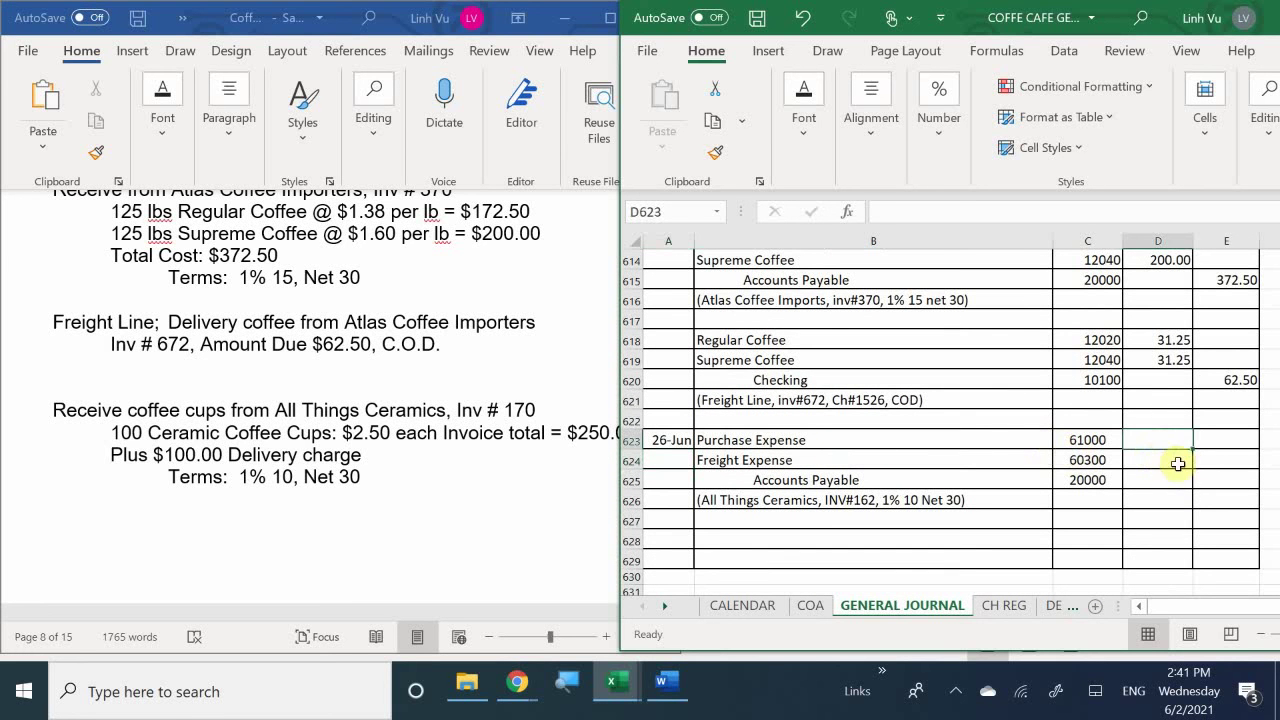
{"action": "left_click", "coordinate": [1175, 456]}
{"action": "left_click", "coordinate": [1177, 447]}
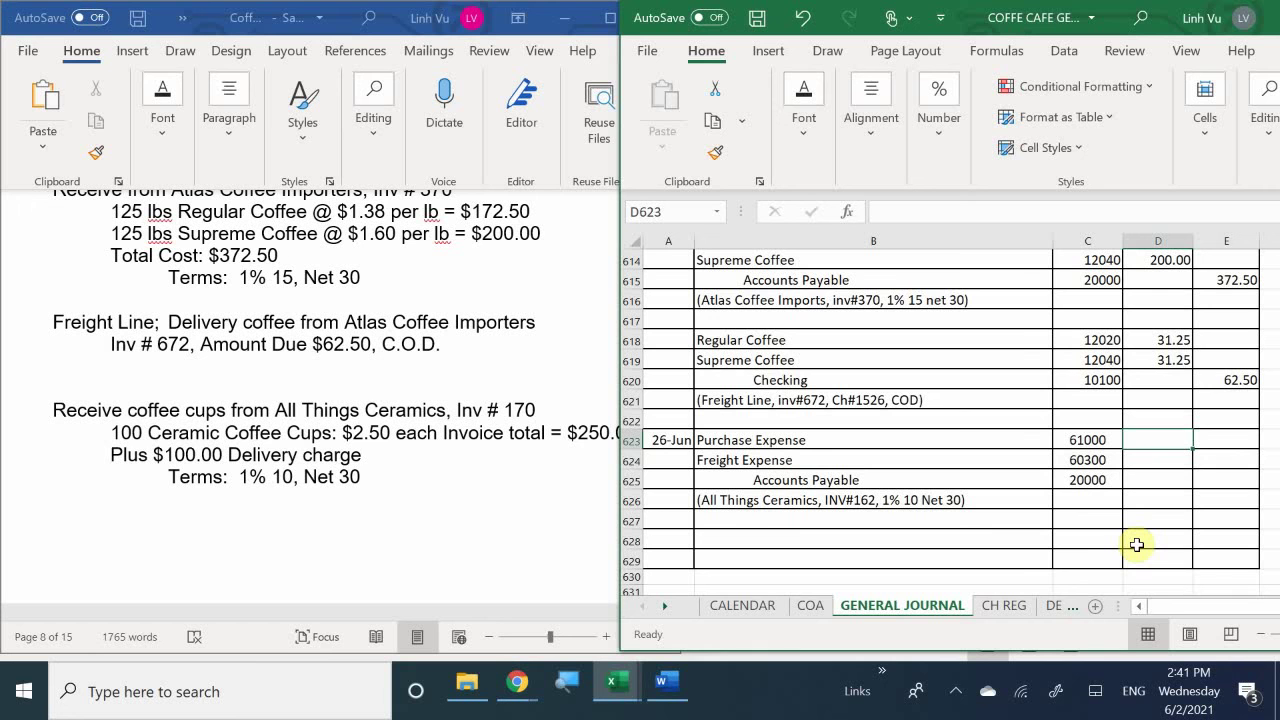
{"action": "type", "text": "250"}
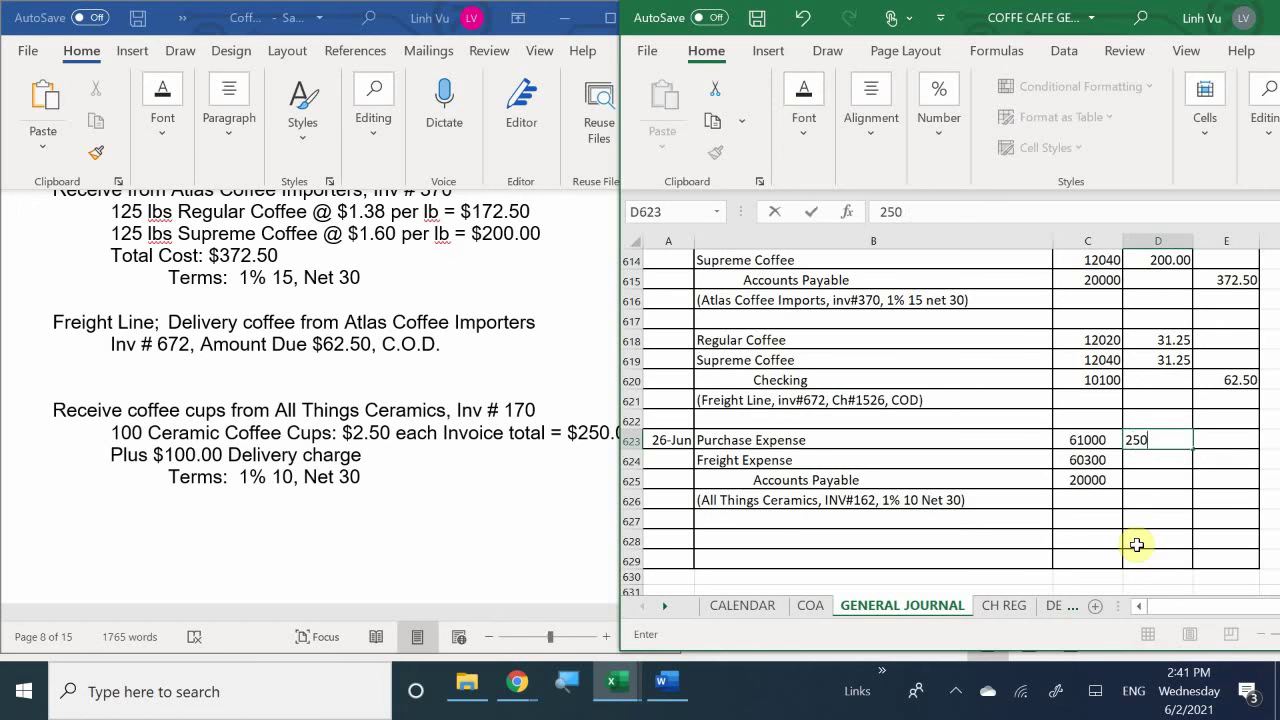
{"action": "key", "text": "Return"}
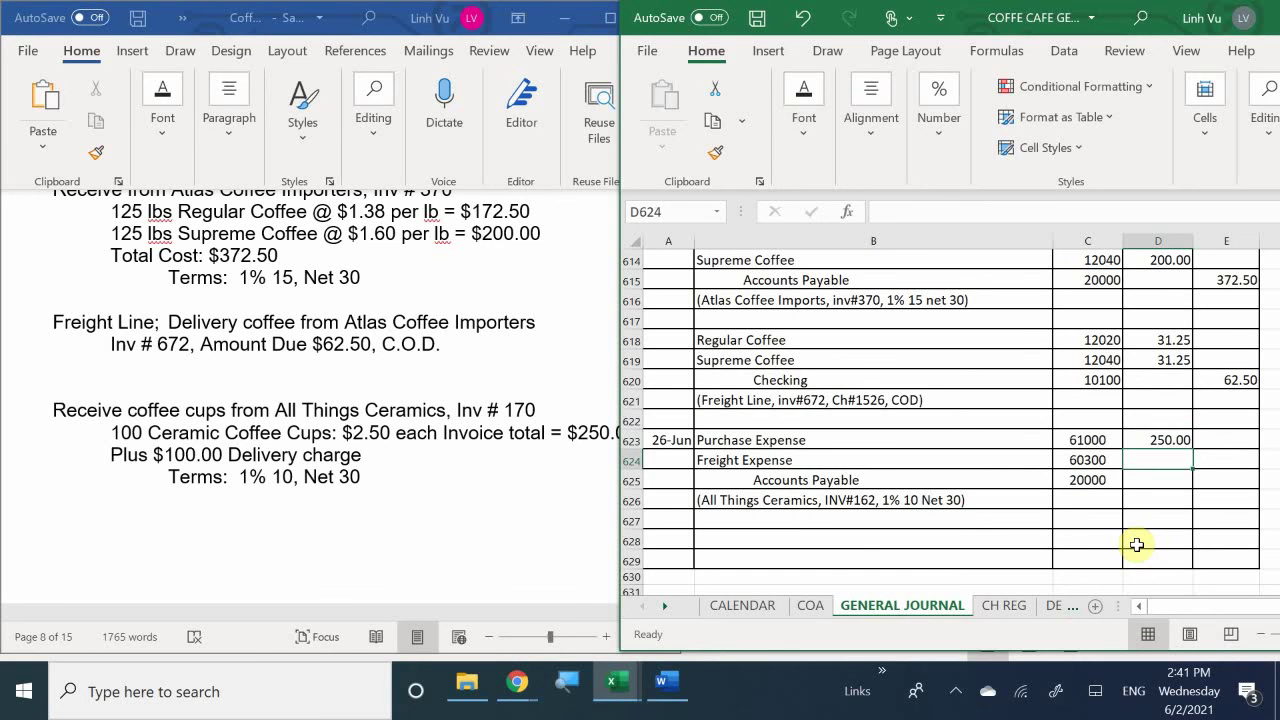
{"action": "type", "text": "100"}
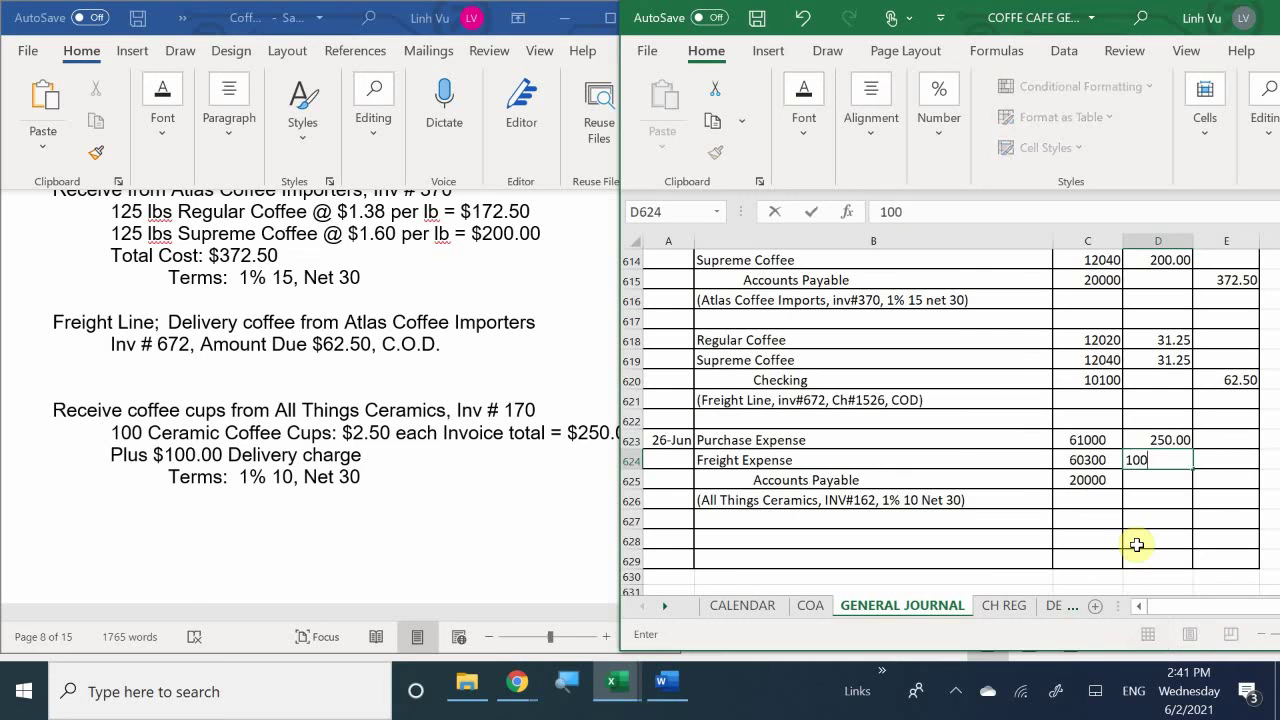
{"action": "key", "text": "Return"}
Credit Accounts Payable in E625 with the sum of both debits, using the formula =D623+D624.
{"action": "key", "text": "Right"}
{"action": "type", "text": "="}
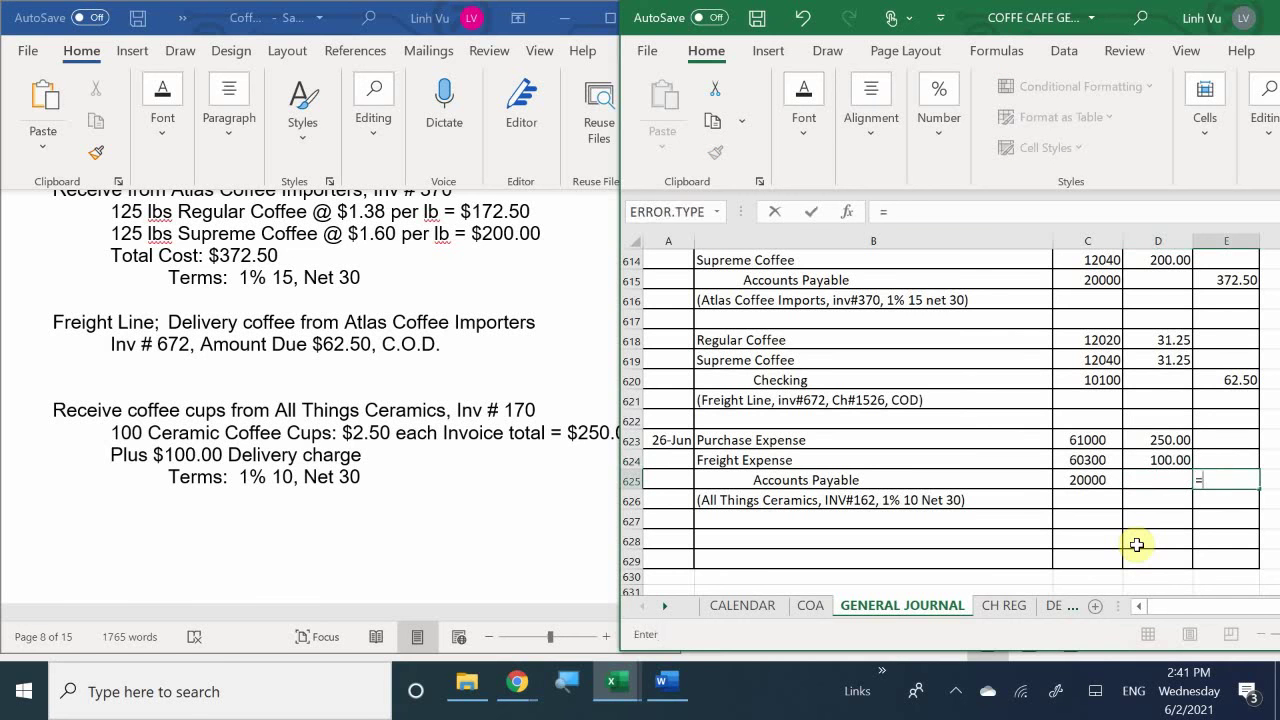
{"action": "key", "text": "Left"}
{"action": "key", "text": "Up"}
{"action": "key", "text": "Up"}
{"action": "type", "text": "+"}
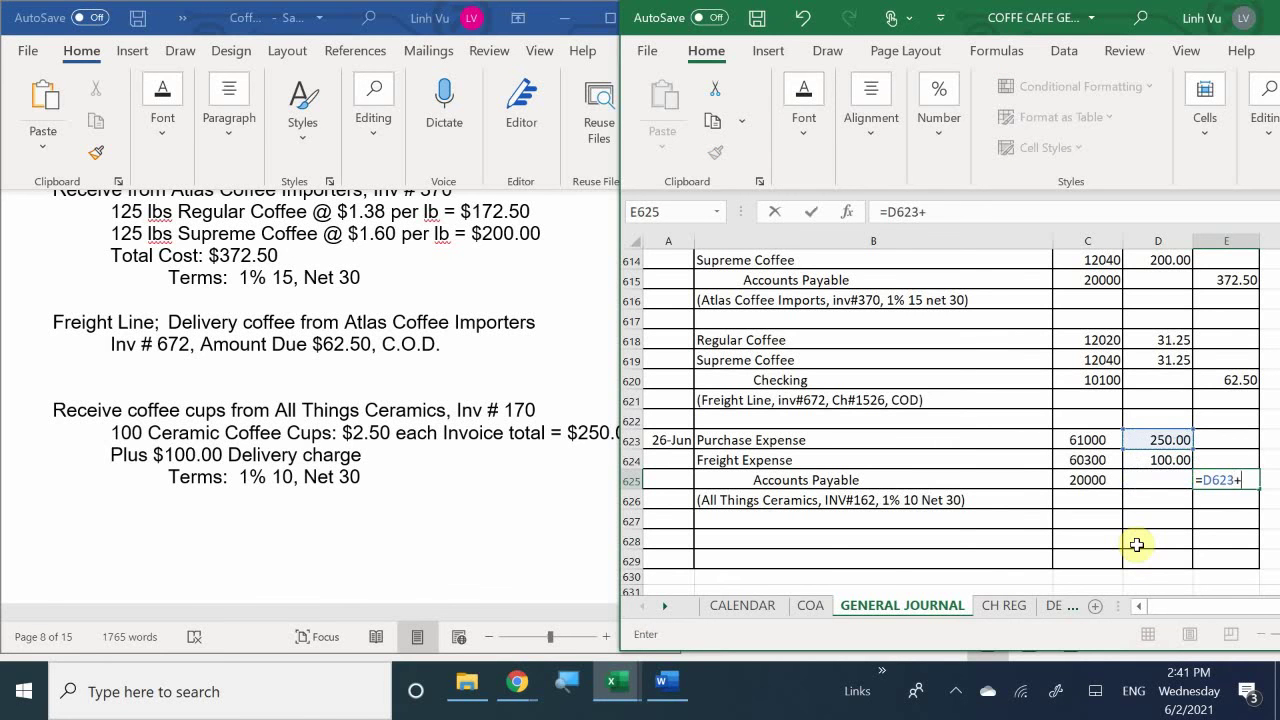
{"action": "key", "text": "Left"}
{"action": "key", "text": "Up"}
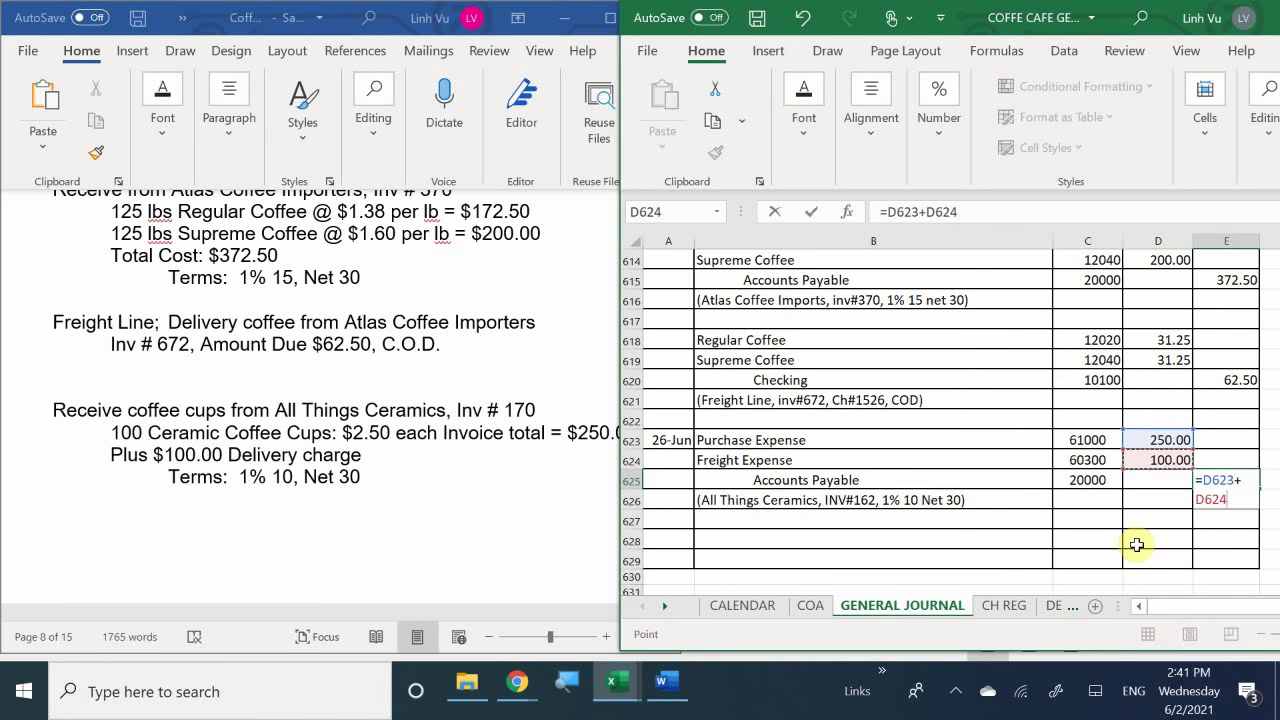
{"action": "key", "text": "Return"}
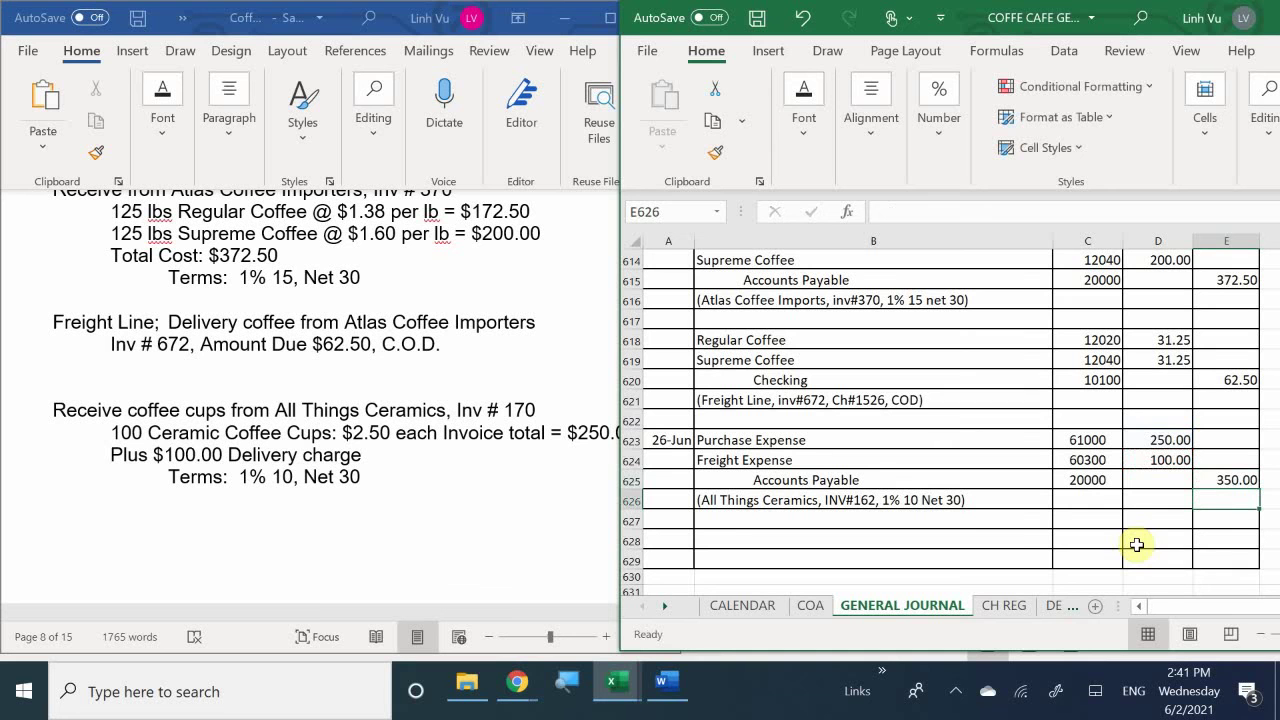
Change the invoice number in the B626 journal explanation to INV#170, keeping the 1% 10 Net 30 terms.
{"action": "double_click", "coordinate": [866, 502]}
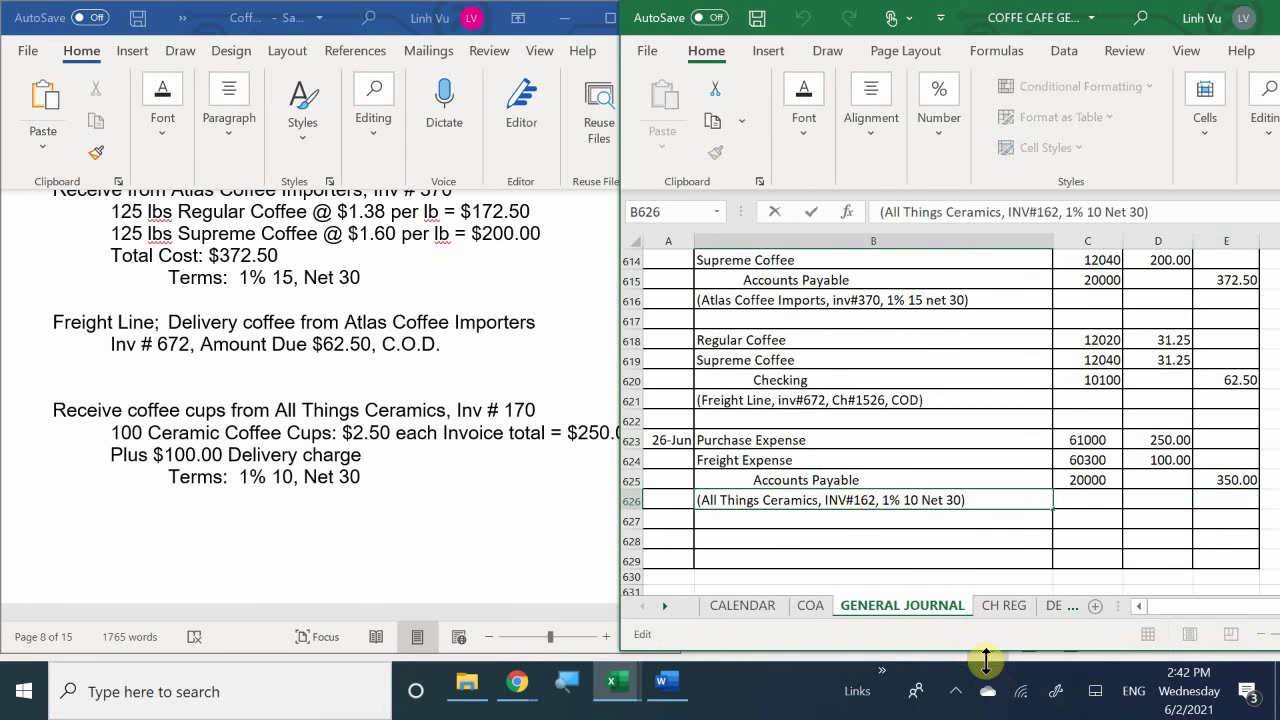
{"action": "key", "text": "BackSpace"}
{"action": "key", "text": "BackSpace"}
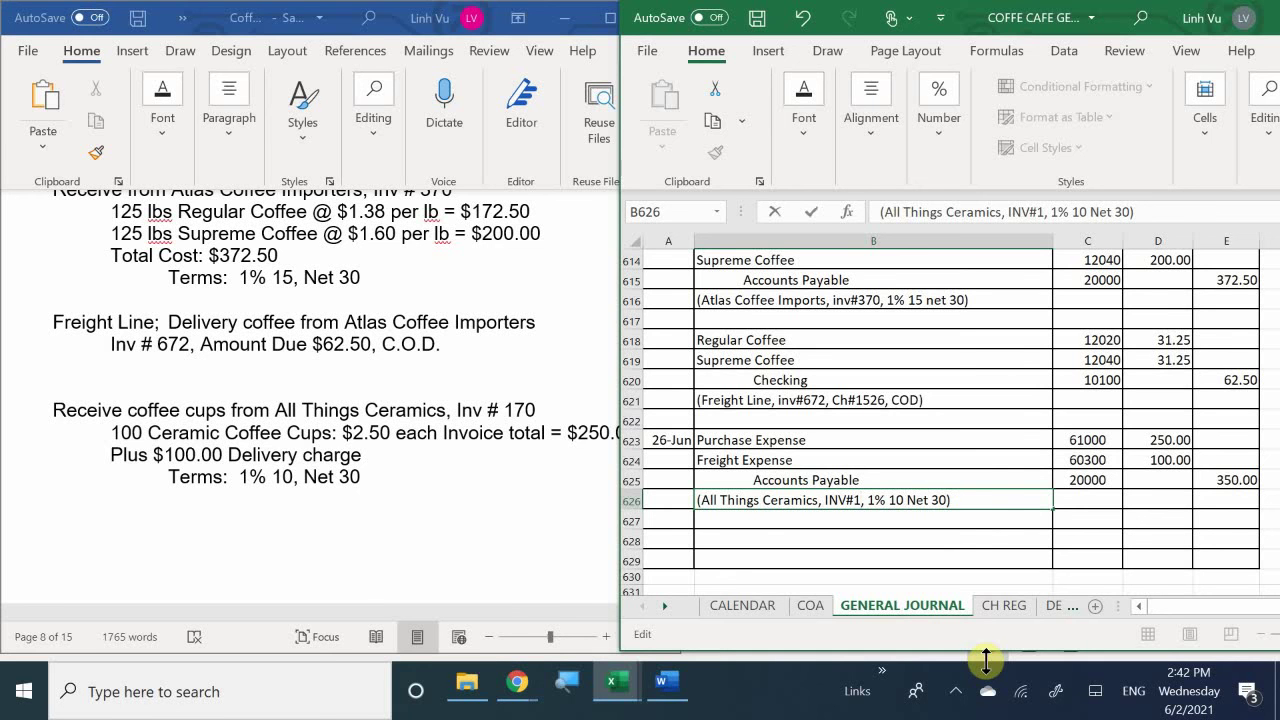
{"action": "type", "text": "70"}
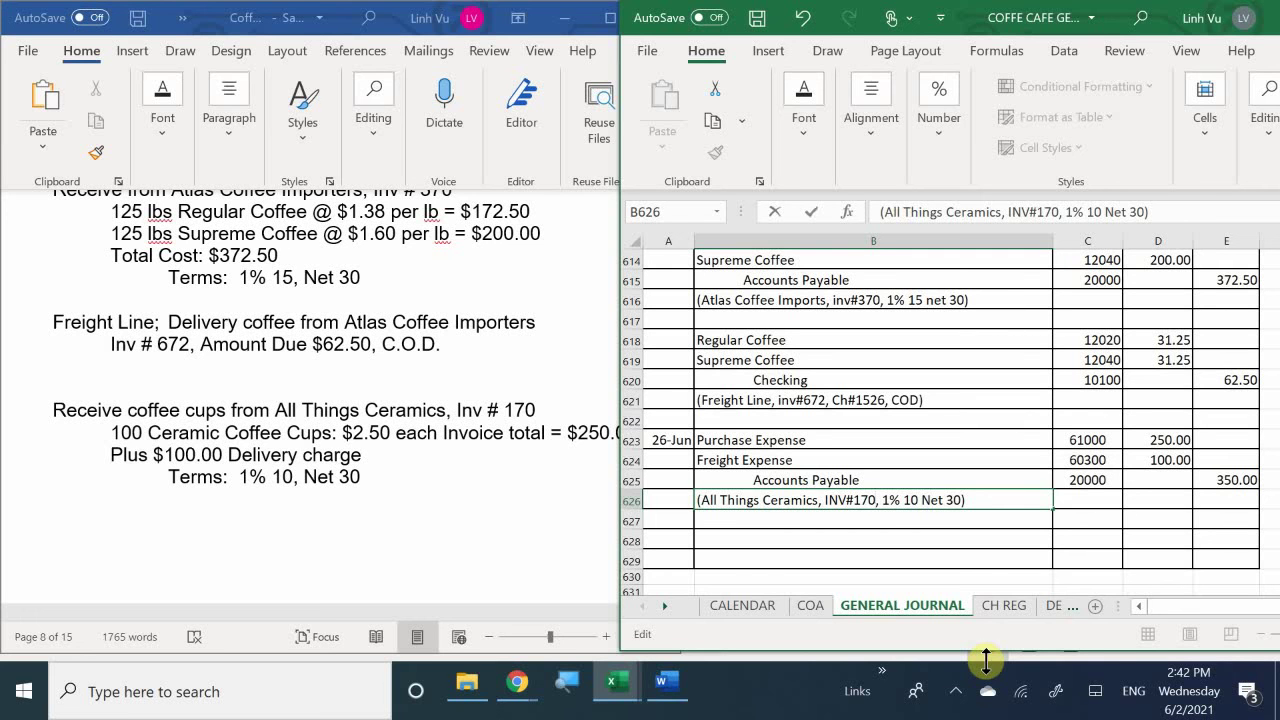
{"action": "type", "text": ", 1% 10 Net 30)"}
{"action": "key", "text": "Return"}
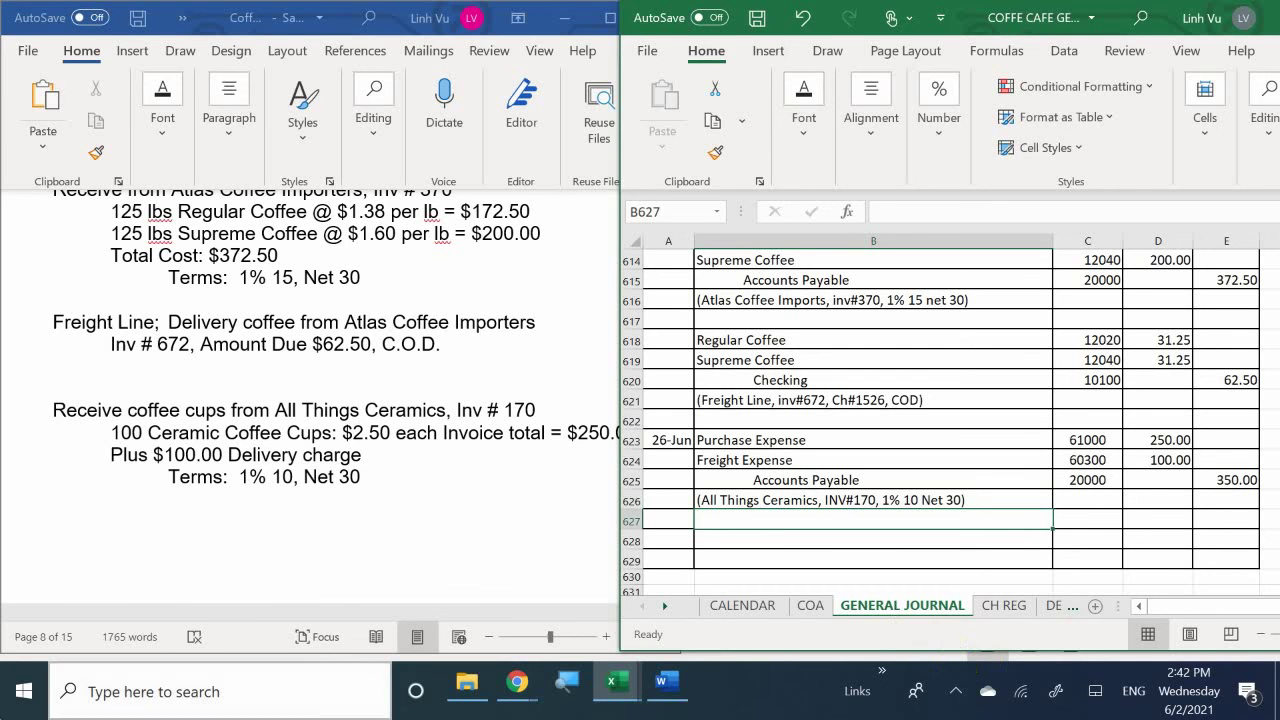
Switch to the general ledger workbook and go to the Purchase Expense account (61000) on the EXPENSES - OP sheet.
{"action": "mouse_move", "coordinate": [616, 688]}
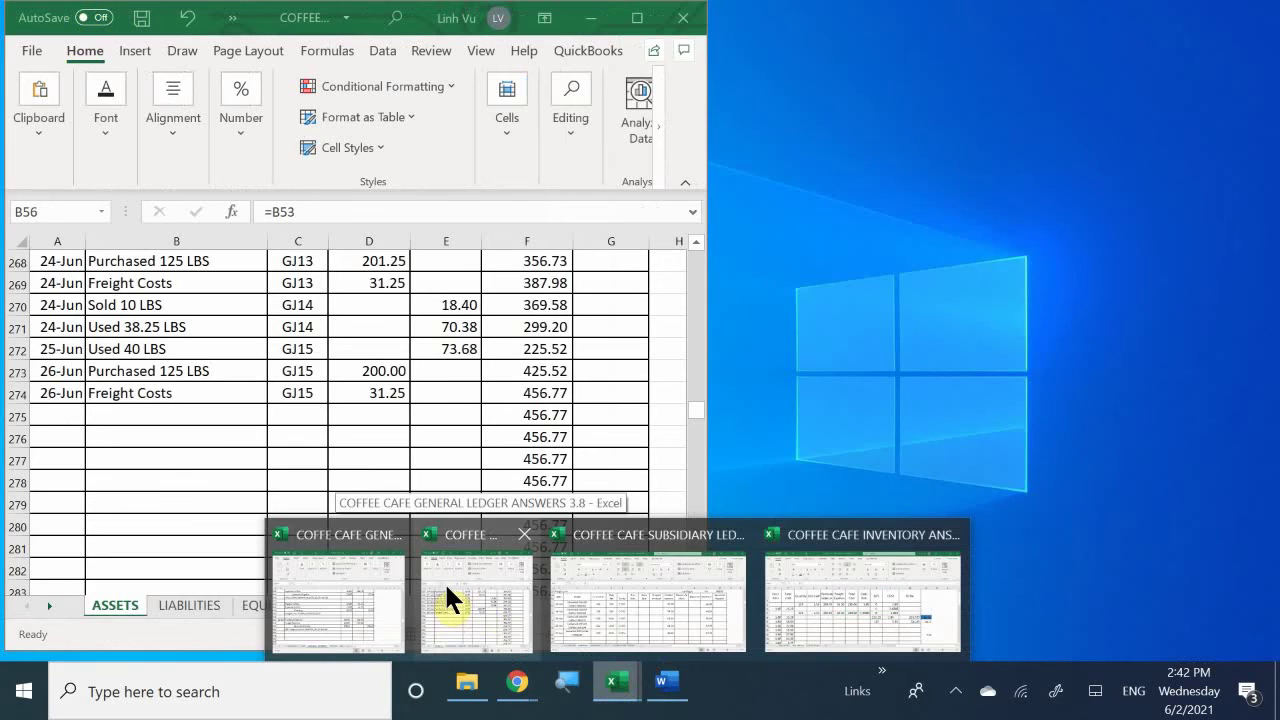
{"action": "left_click", "coordinate": [445, 587]}
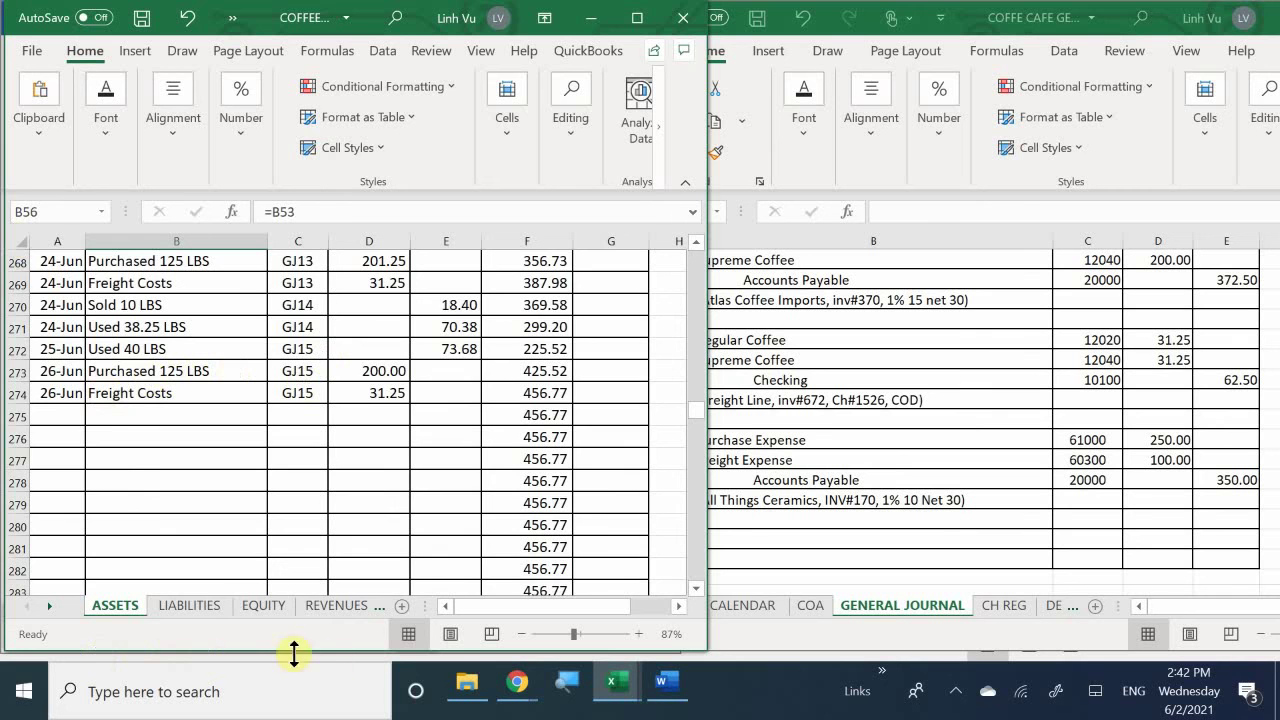
{"action": "left_click", "coordinate": [350, 607]}
{"action": "left_click", "coordinate": [350, 607]}
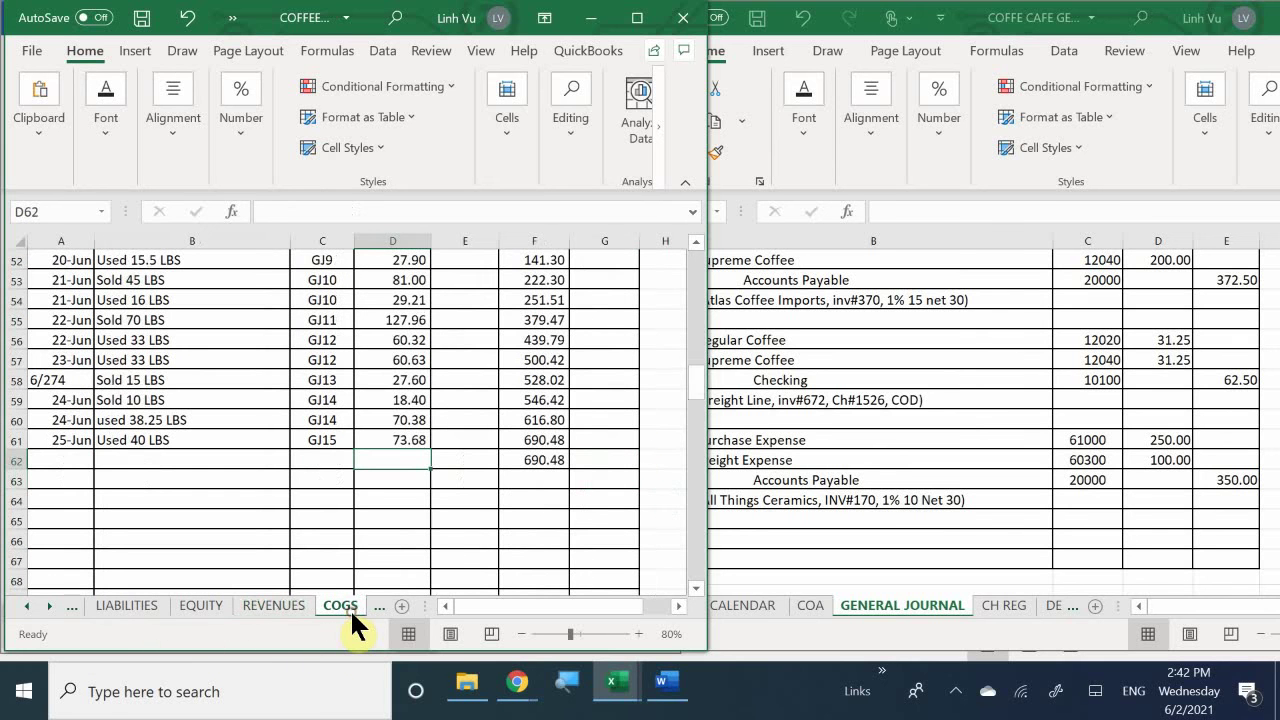
{"action": "left_click", "coordinate": [376, 607]}
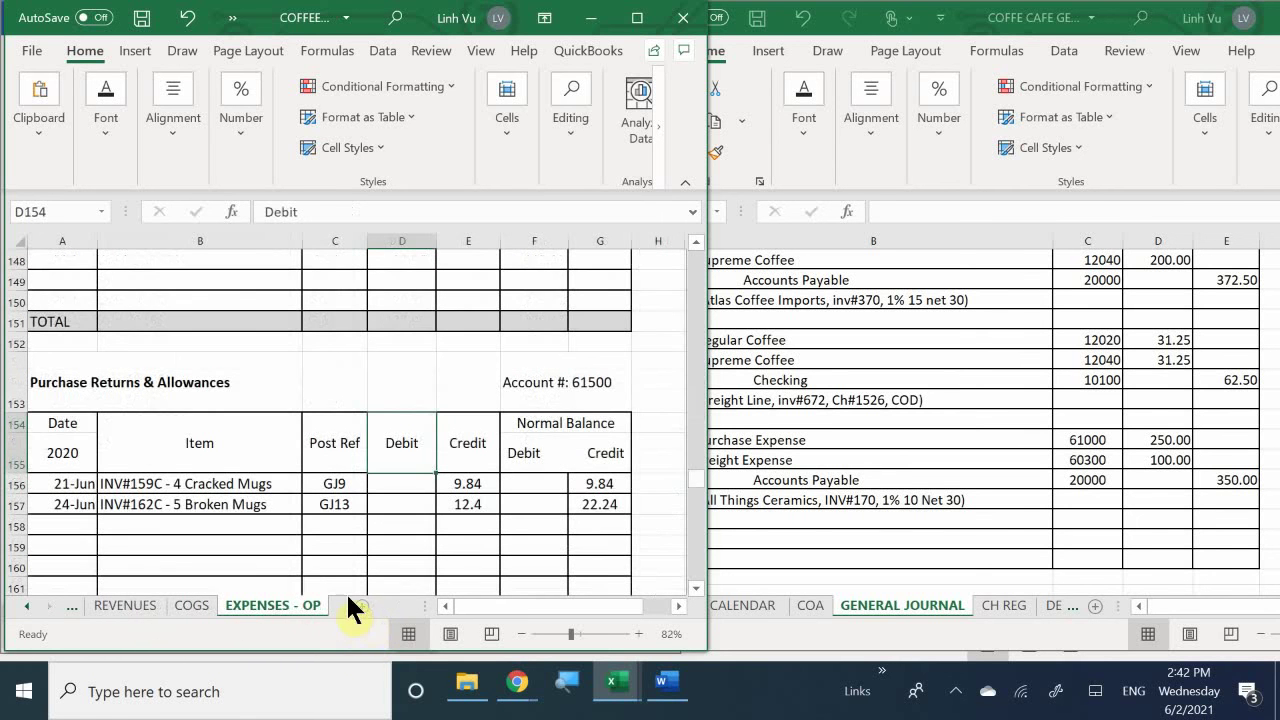
{"action": "left_click", "coordinate": [305, 601]}
{"action": "left_click", "coordinate": [155, 567]}
{"action": "scroll", "coordinate": [153, 566], "scroll_direction": "up", "scroll_amount": 1}
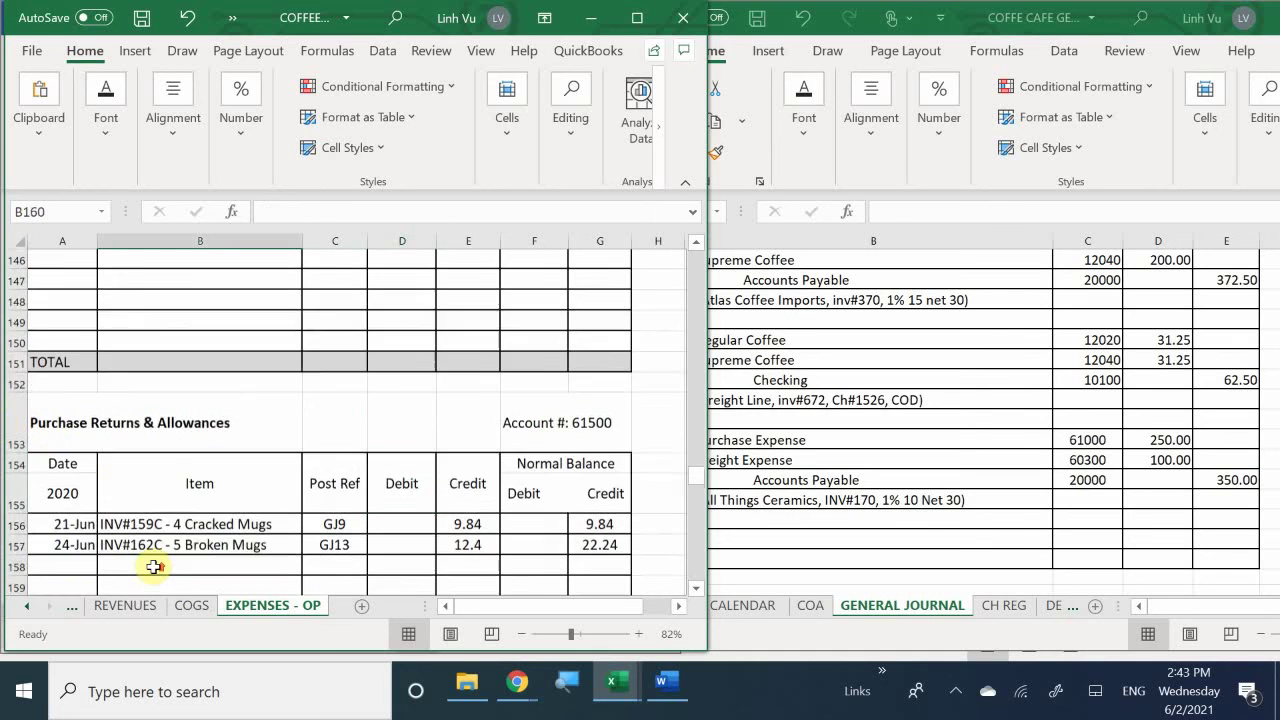
{"action": "scroll", "coordinate": [153, 566], "scroll_direction": "up", "scroll_amount": 3}
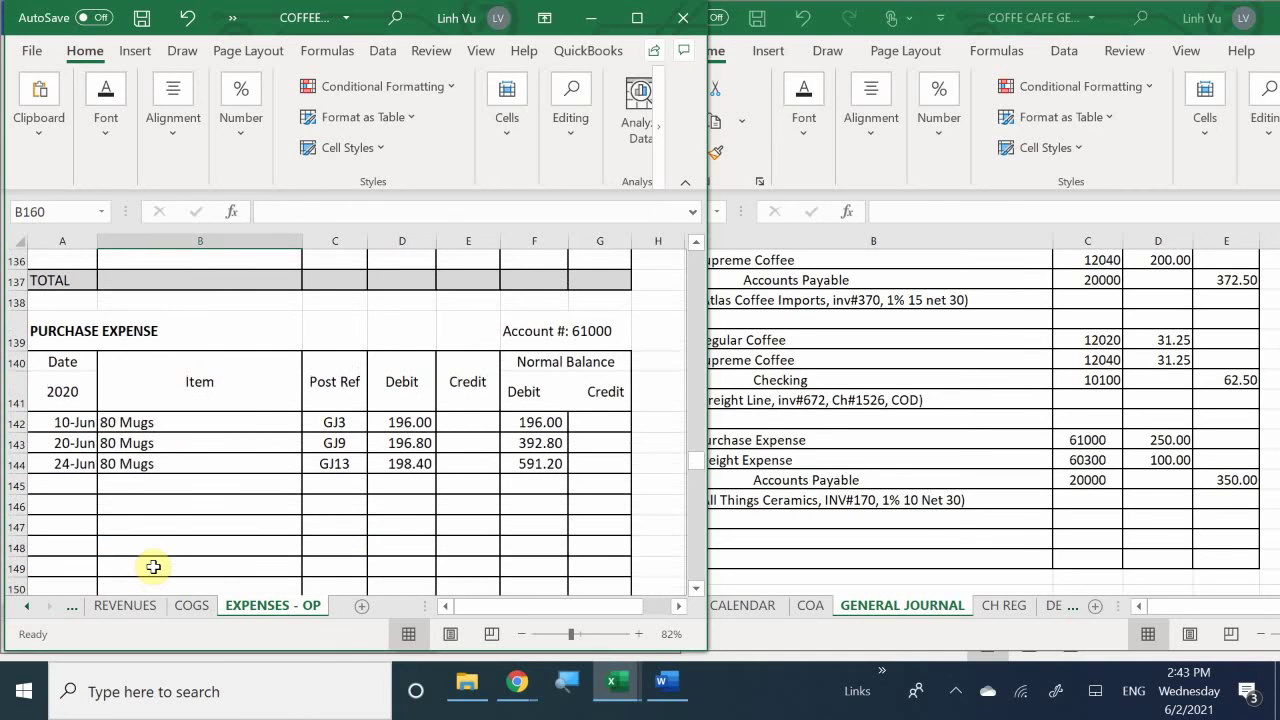
Start a Purchase Expense posting in row 145, dated 6/26, with the item "100 Mugs".
{"action": "left_click", "coordinate": [75, 482]}
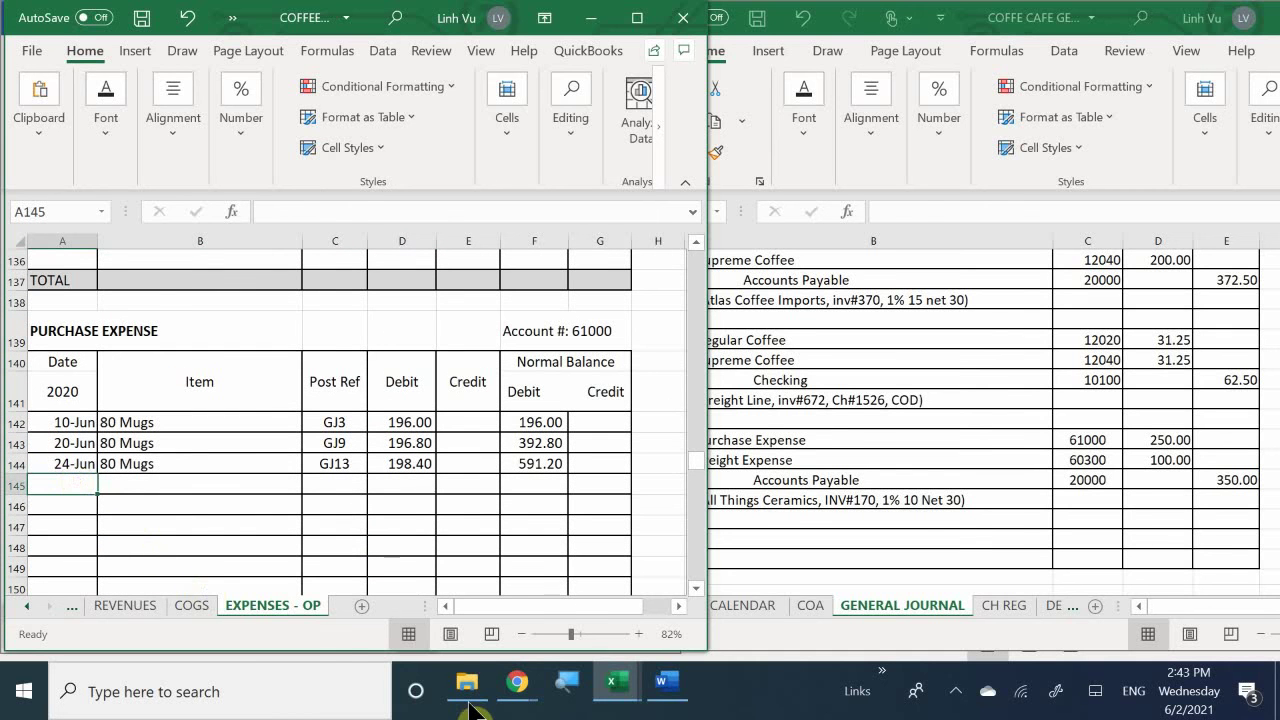
{"action": "type", "text": "6/26"}
{"action": "key", "text": "Return"}
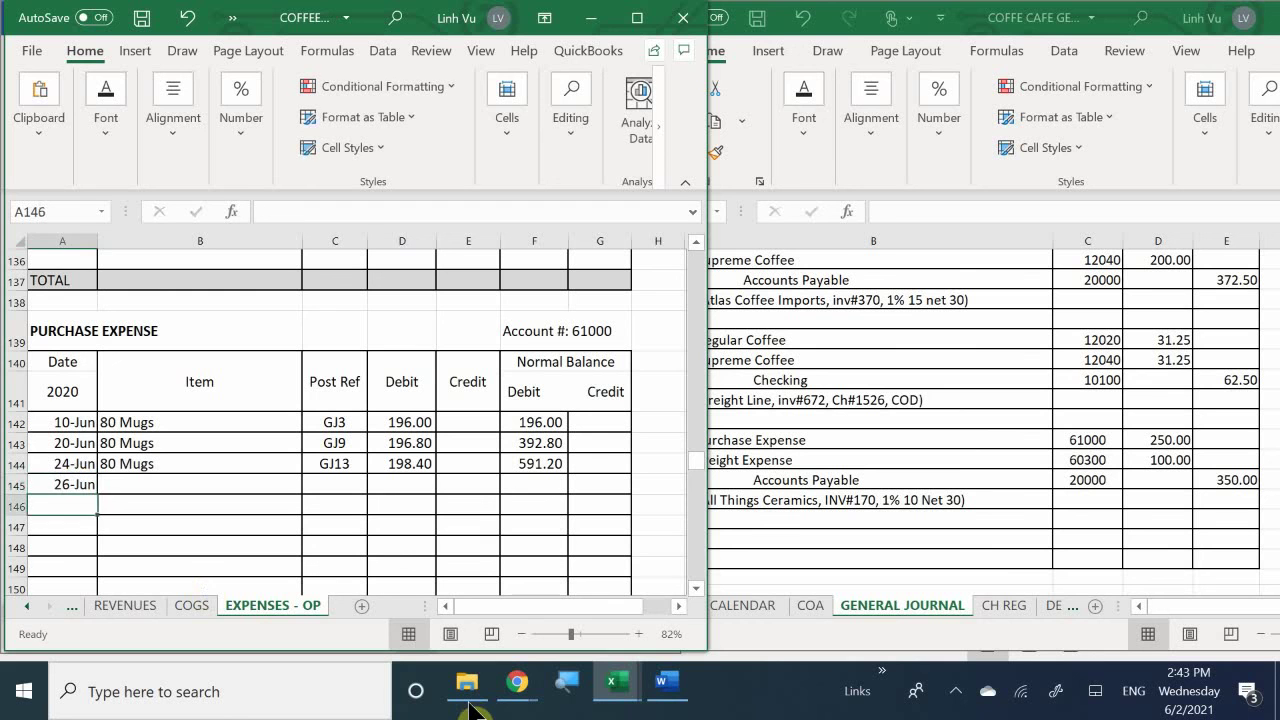
{"action": "key", "text": "Up"}
{"action": "key", "text": "Right"}
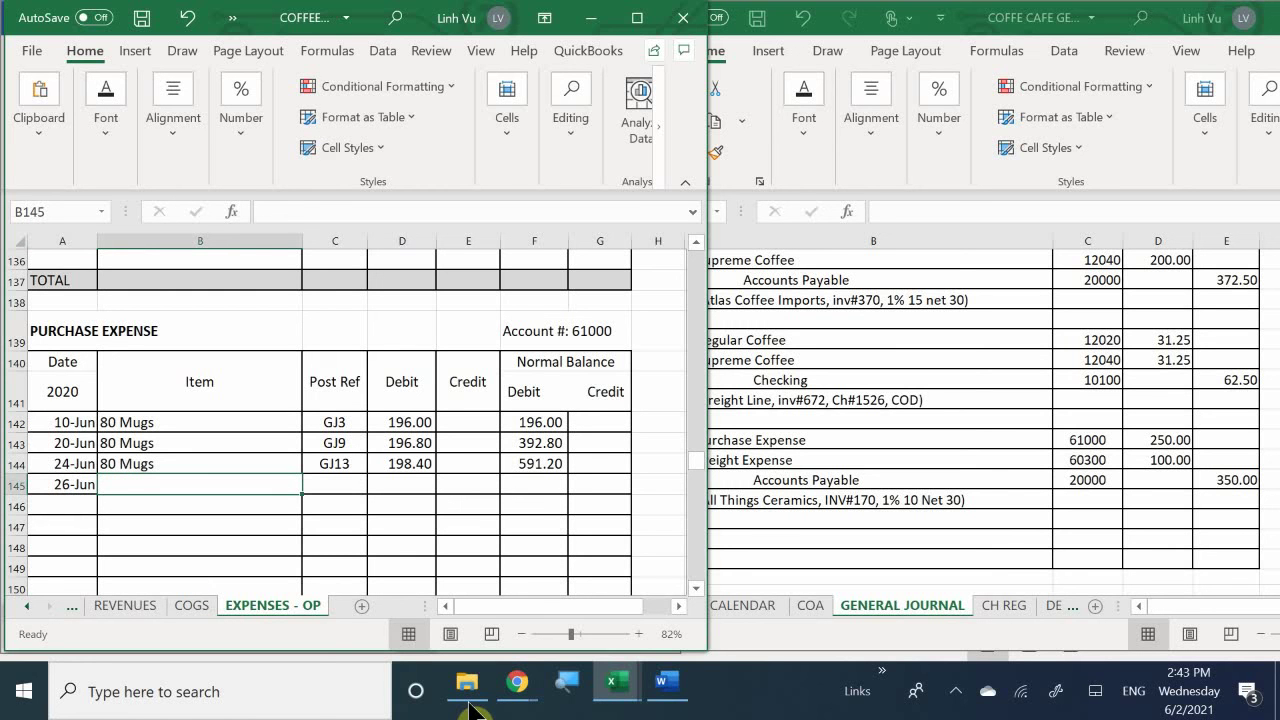
{"action": "type", "text": "100"}
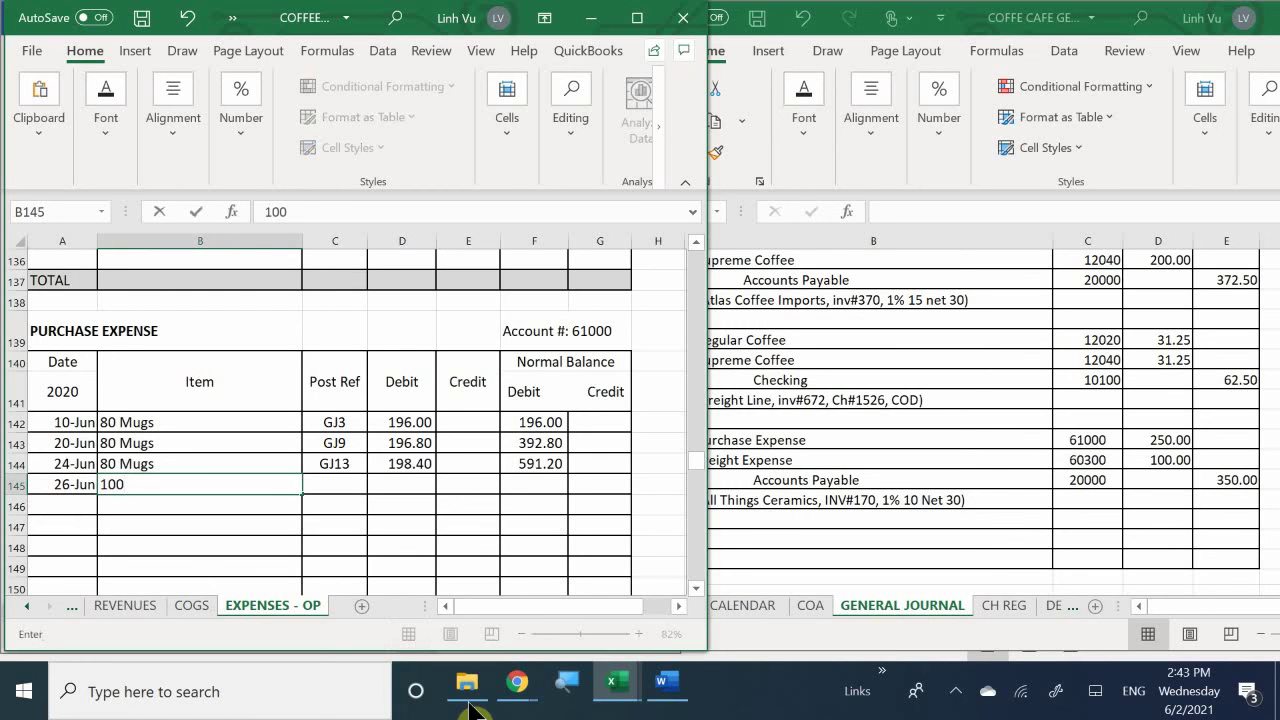
{"action": "type", "text": " N"}
{"action": "key", "text": "BackSpace"}
{"action": "type", "text": "m"}
{"action": "key", "text": "BackSpace"}
{"action": "type", "text": "Mugs"}
{"action": "key", "text": "Tab"}
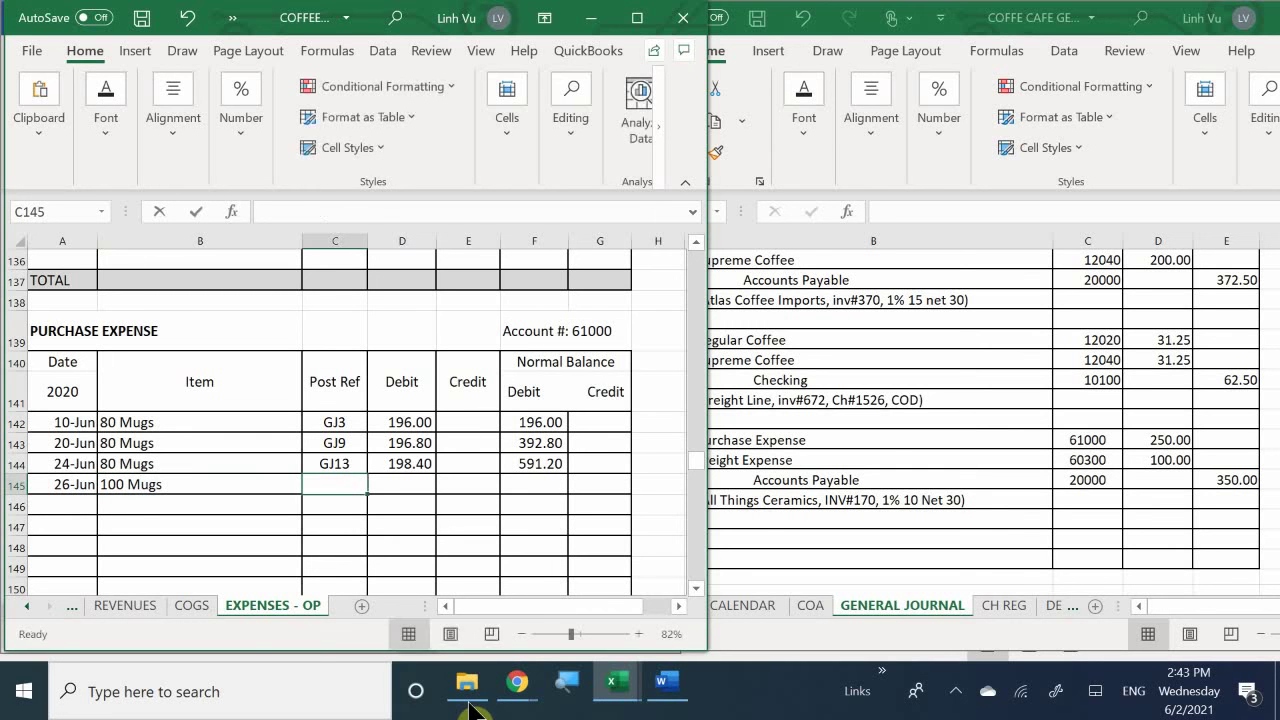
Enter post reference GJ15 and a debit of 250 for the 26-Jun mugs posting in row 145.
{"action": "type", "text": "GJ15"}
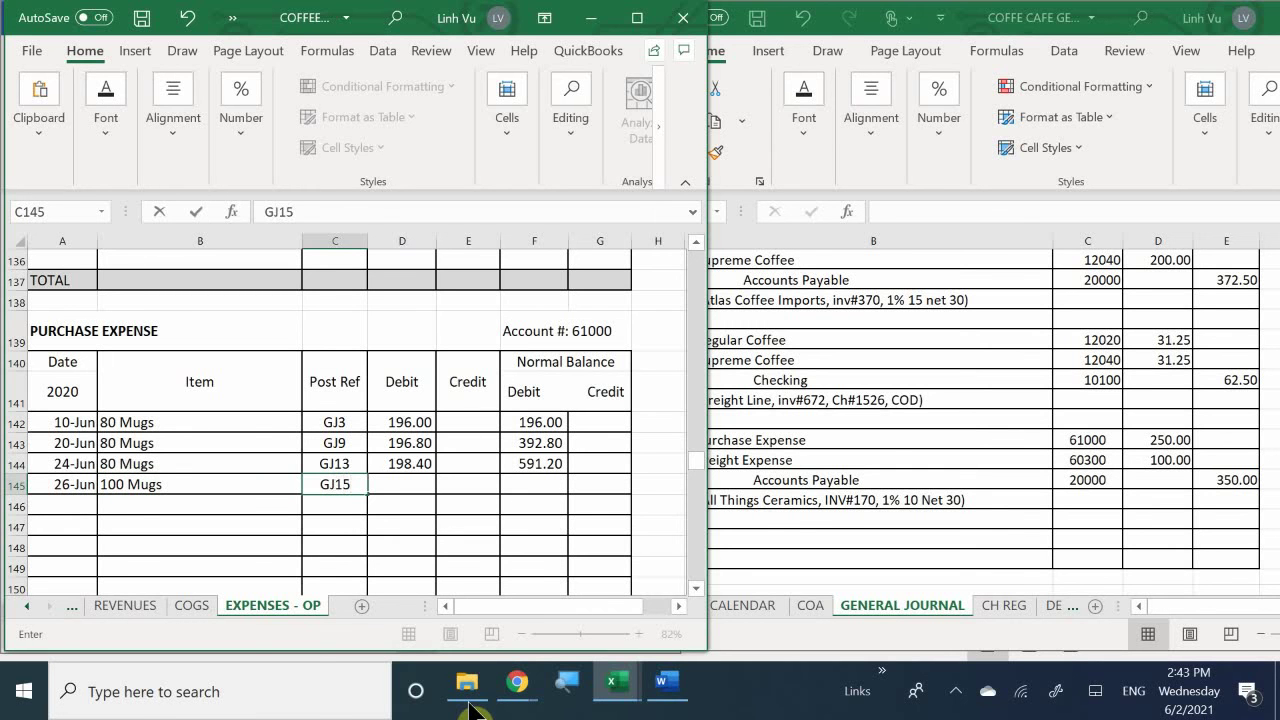
{"action": "key", "text": "Return"}
{"action": "key", "text": "Right"}
{"action": "key", "text": "Up"}
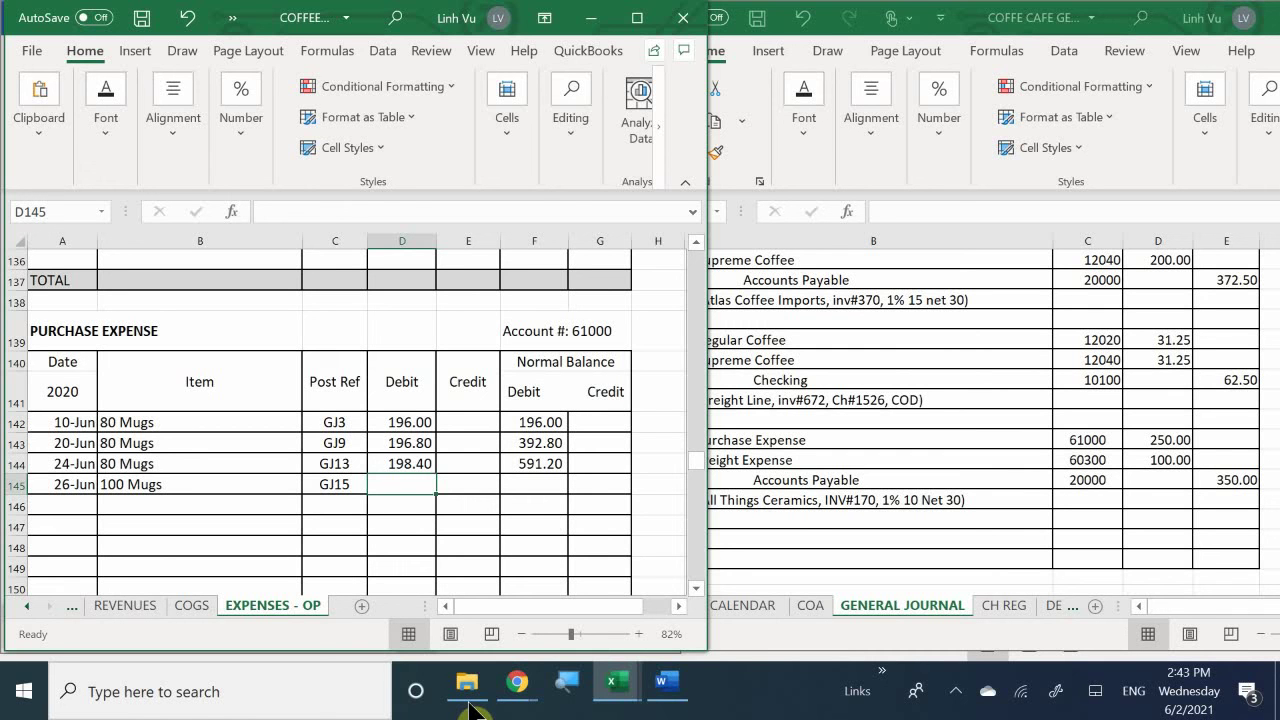
{"action": "type", "text": "250"}
{"action": "key", "text": "Return"}
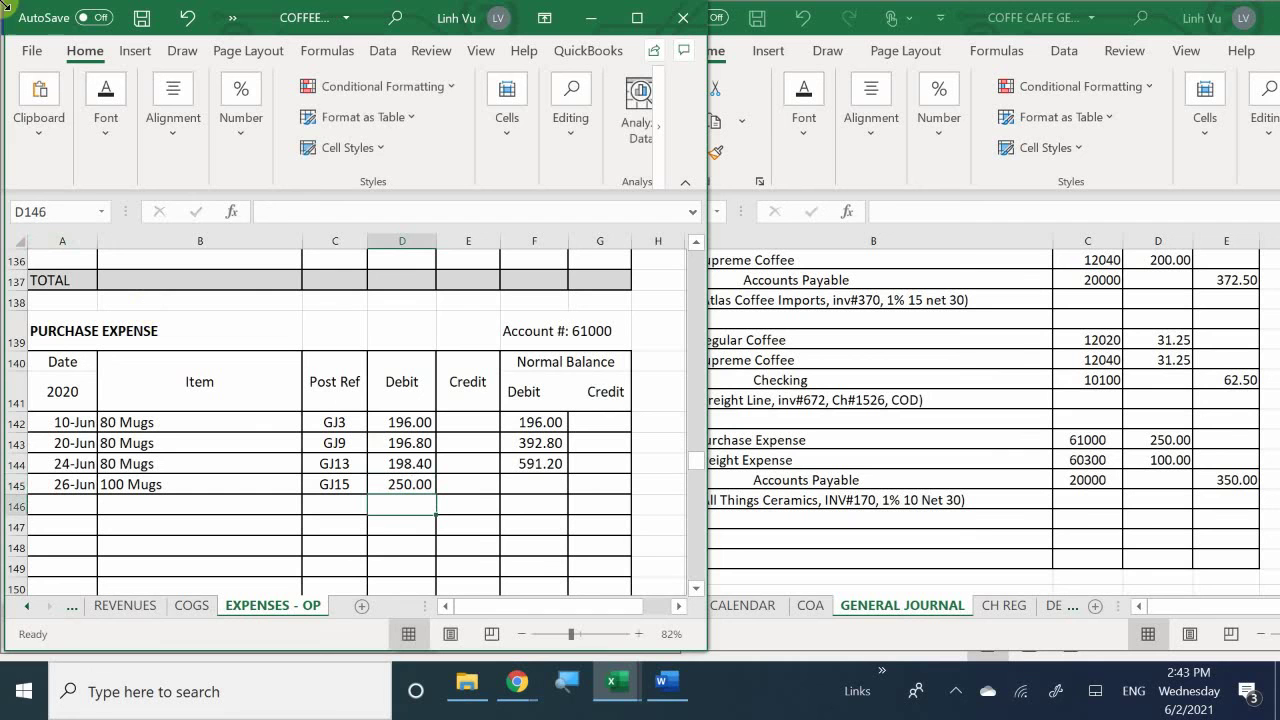
Extend the Purchase Expense running balance formula from F144 down to F145.
{"action": "left_click", "coordinate": [545, 463]}
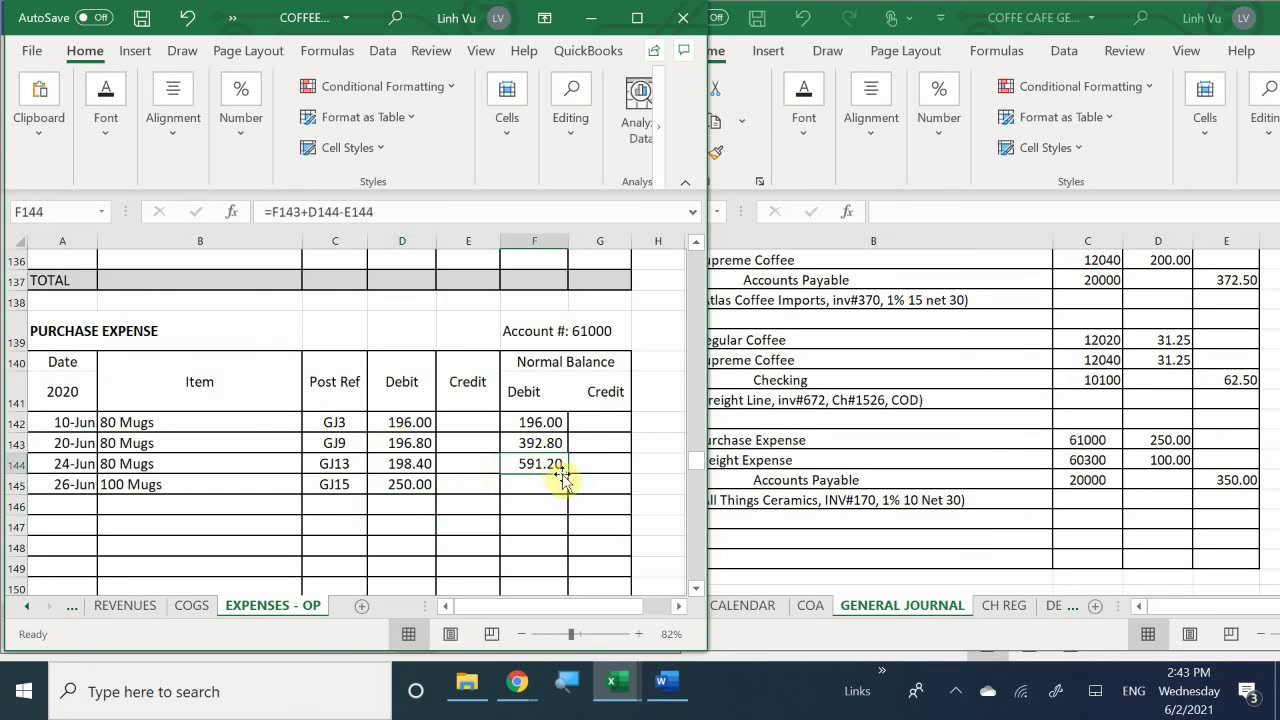
{"action": "left_click_drag", "start_coordinate": [567, 472], "coordinate": [572, 493]}
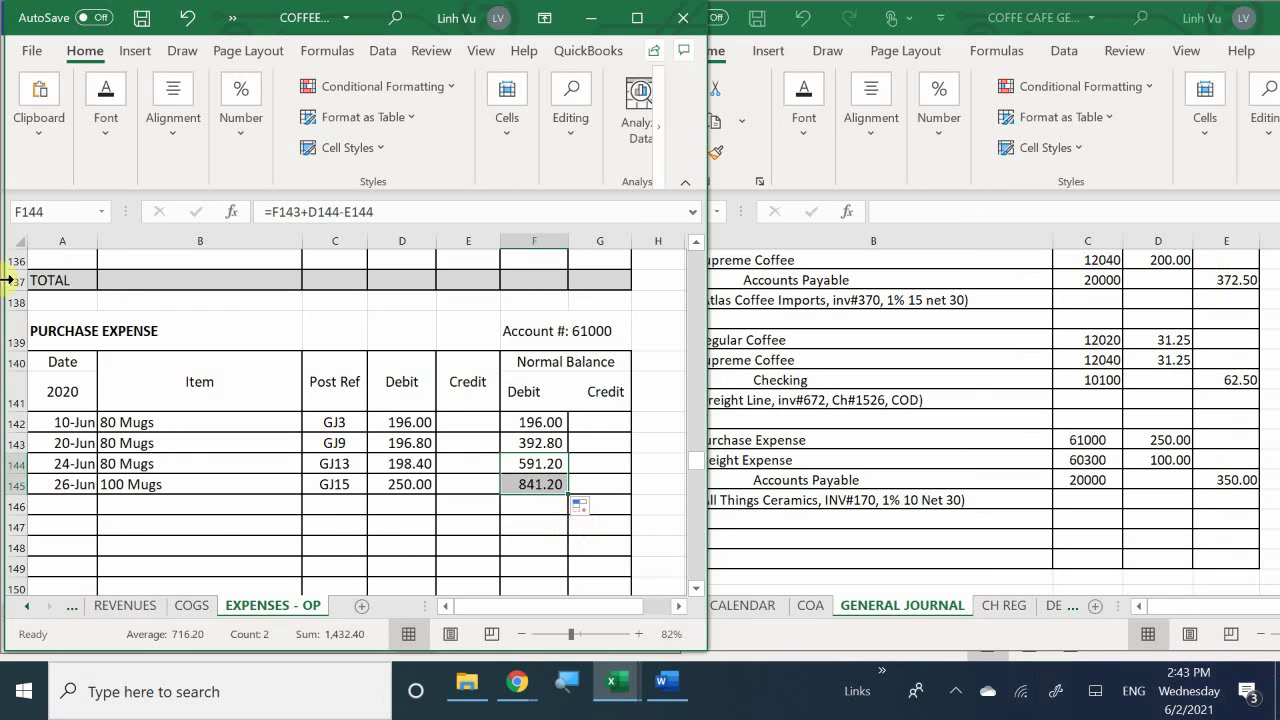
{"action": "left_click", "coordinate": [208, 526]}
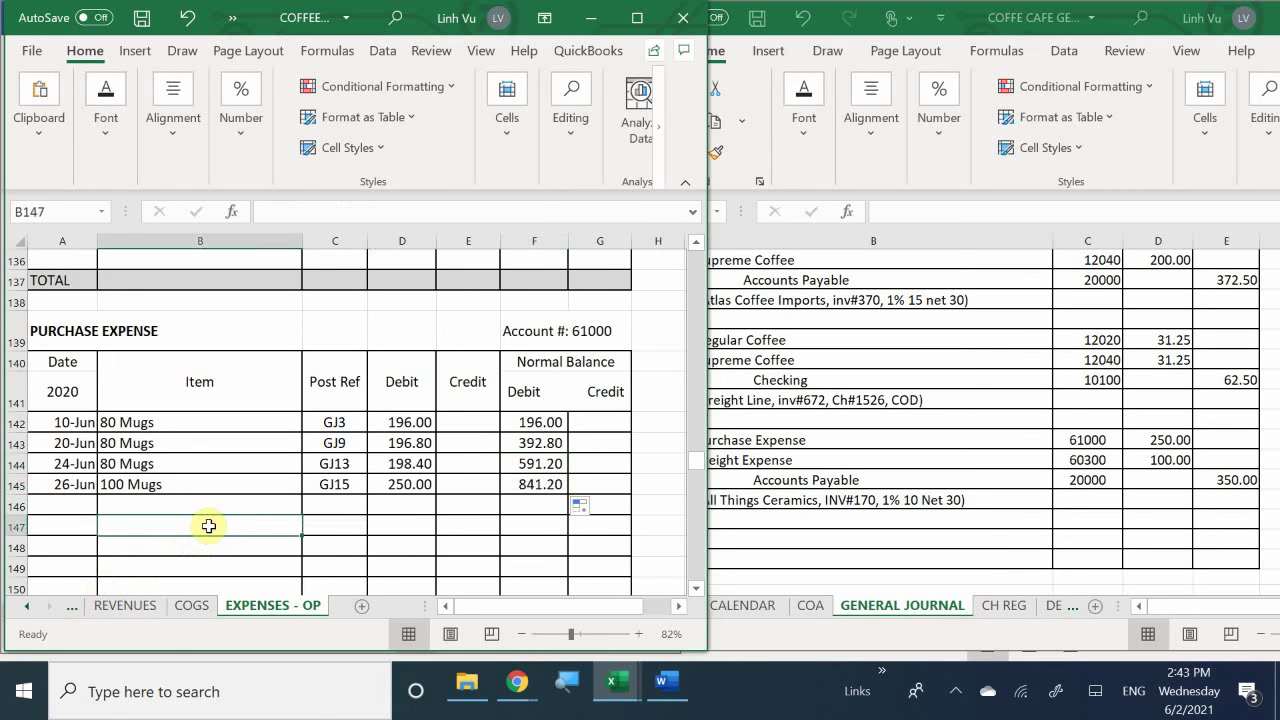
Go to the Freight Expense account (60300) on the EXPENSES - OP sheet and date a new posting 6/26 in row 40.
{"action": "scroll", "coordinate": [208, 526], "scroll_direction": "up", "scroll_amount": 5}
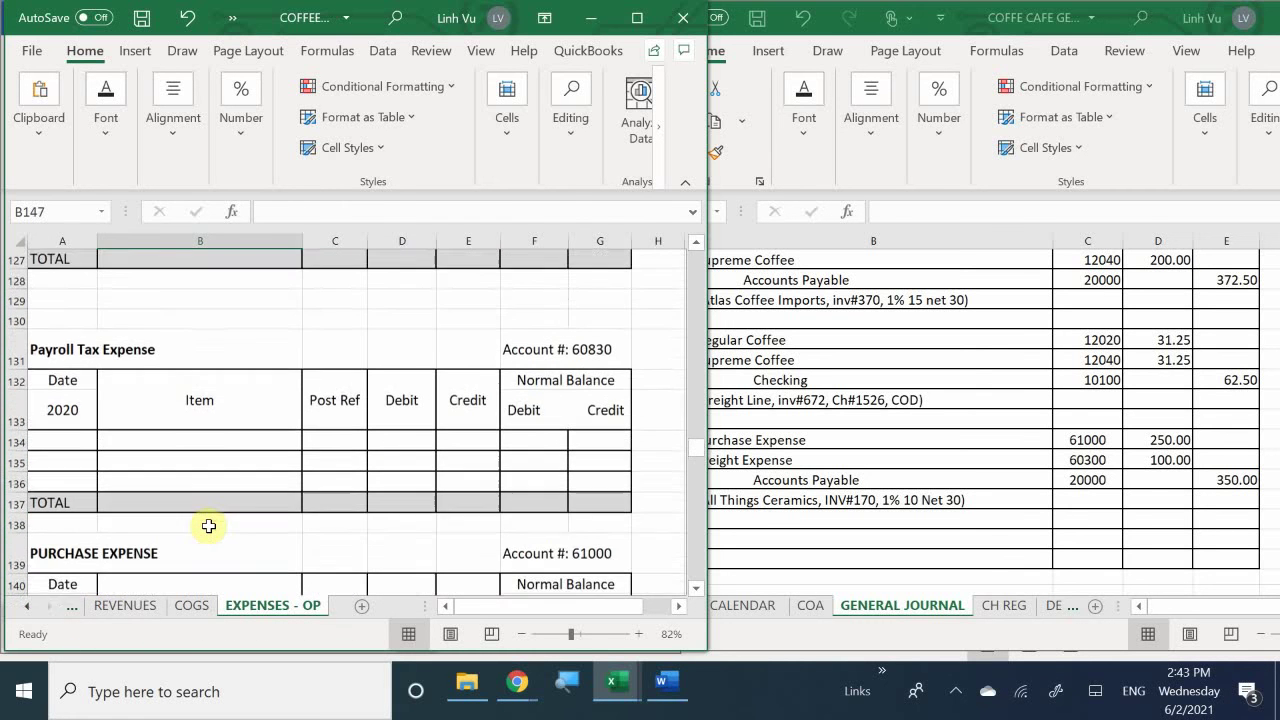
{"action": "scroll", "coordinate": [208, 526], "scroll_direction": "up", "scroll_amount": 10}
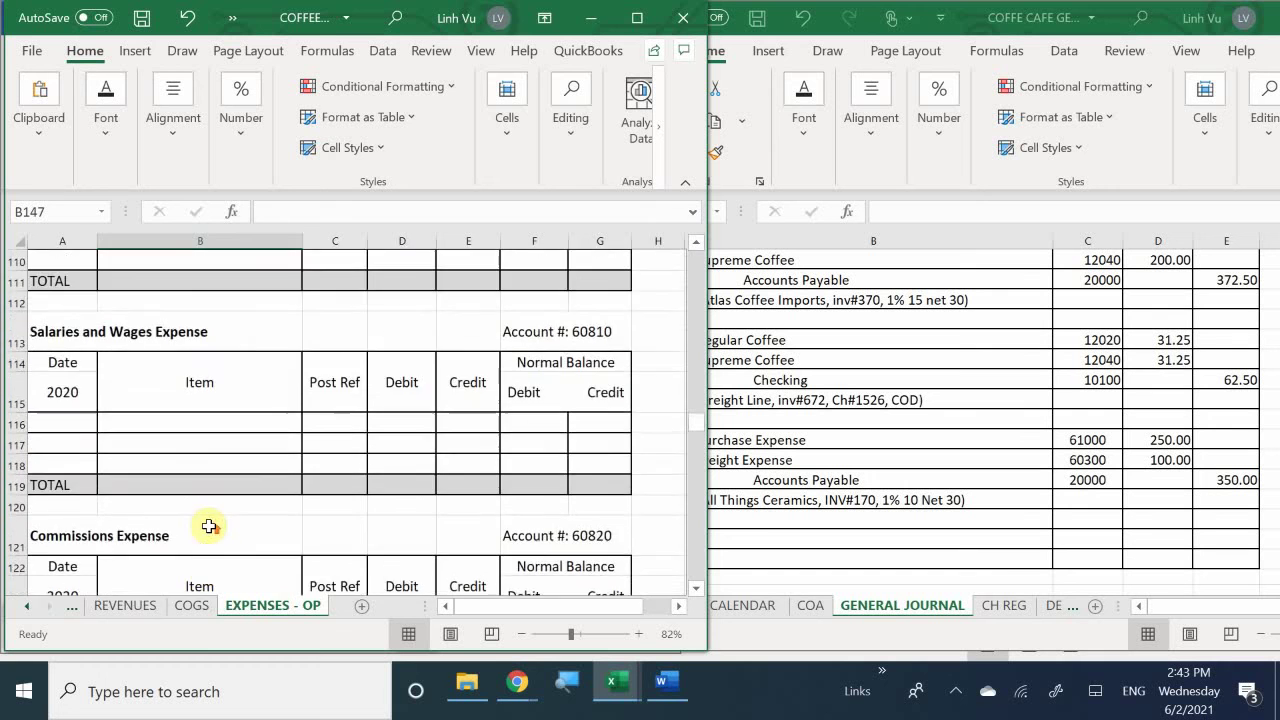
{"action": "scroll", "coordinate": [220, 518], "scroll_direction": "up", "scroll_amount": 9}
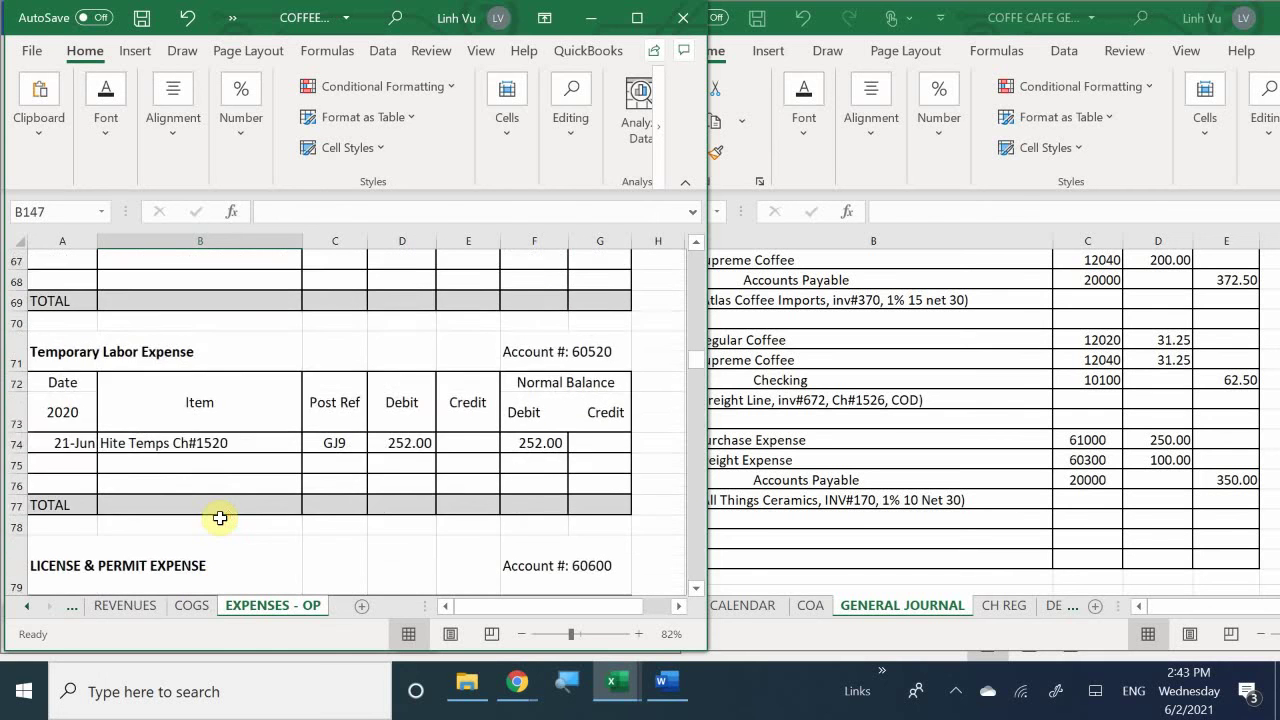
{"action": "scroll", "coordinate": [220, 520], "scroll_direction": "up", "scroll_amount": 18}
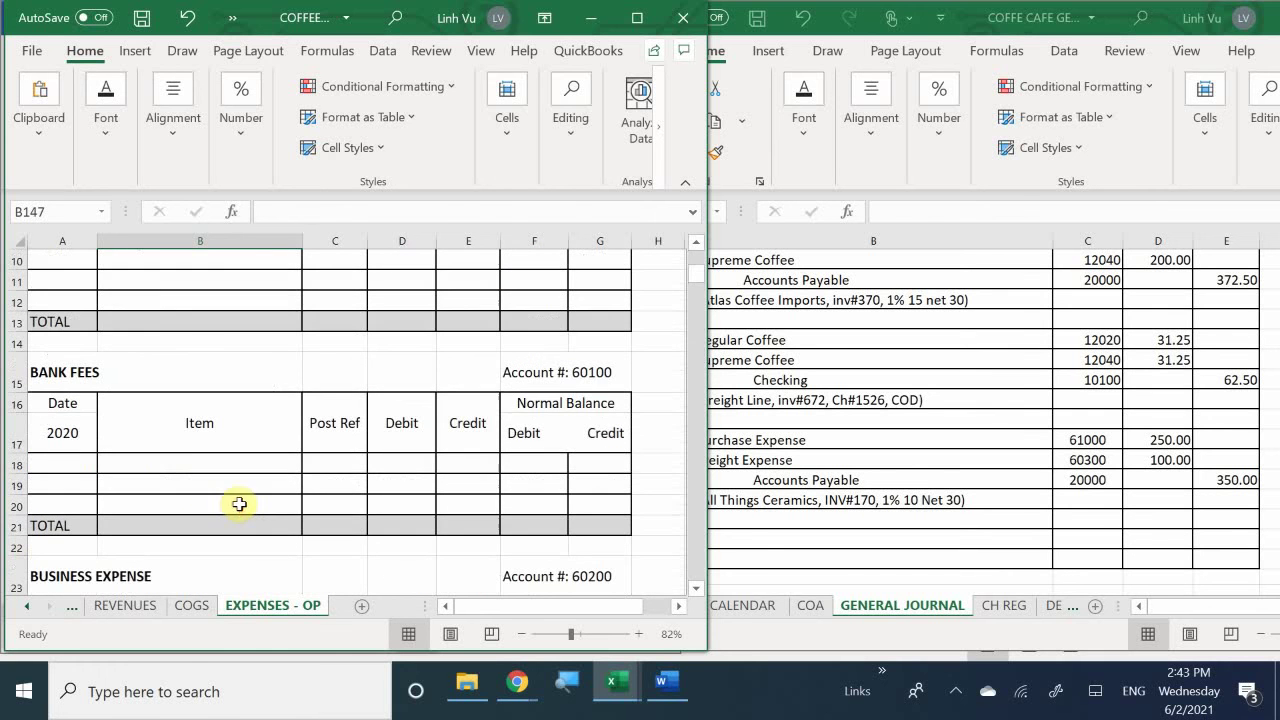
{"action": "scroll", "coordinate": [238, 516], "scroll_direction": "up", "scroll_amount": 3}
{"action": "scroll", "coordinate": [238, 516], "scroll_direction": "down", "scroll_amount": 5}
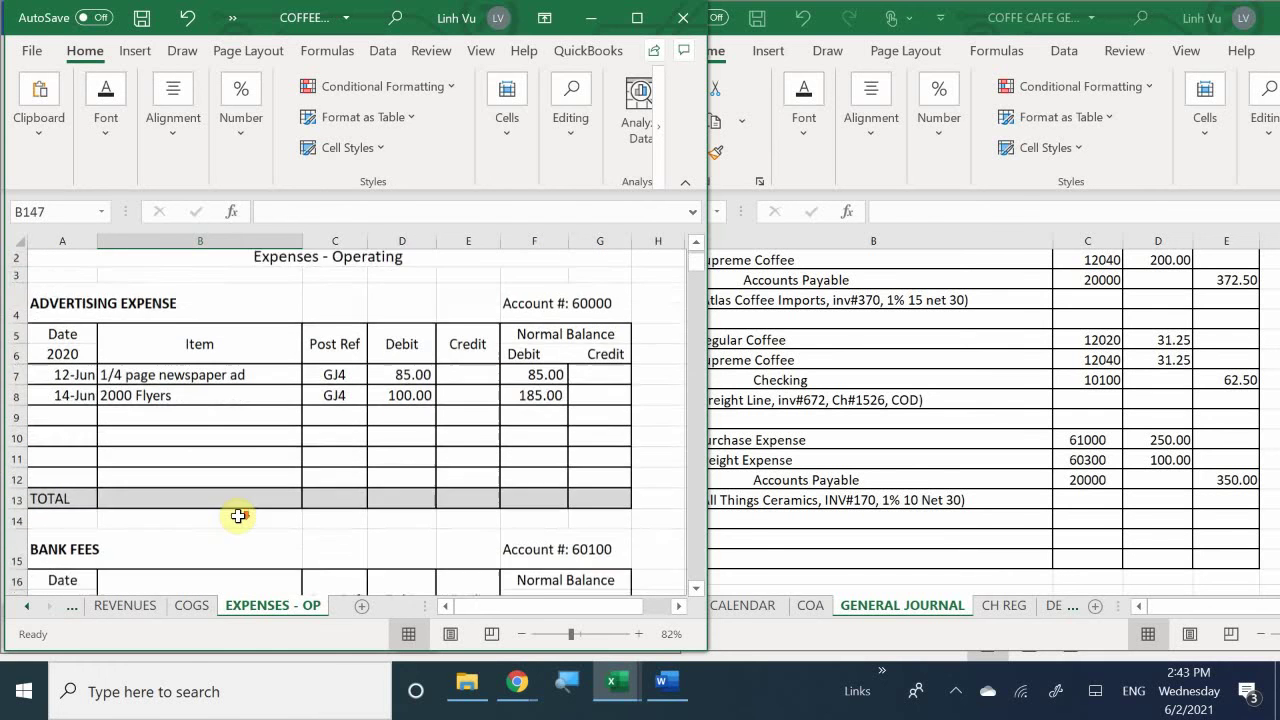
{"action": "scroll", "coordinate": [237, 517], "scroll_direction": "down", "scroll_amount": 3}
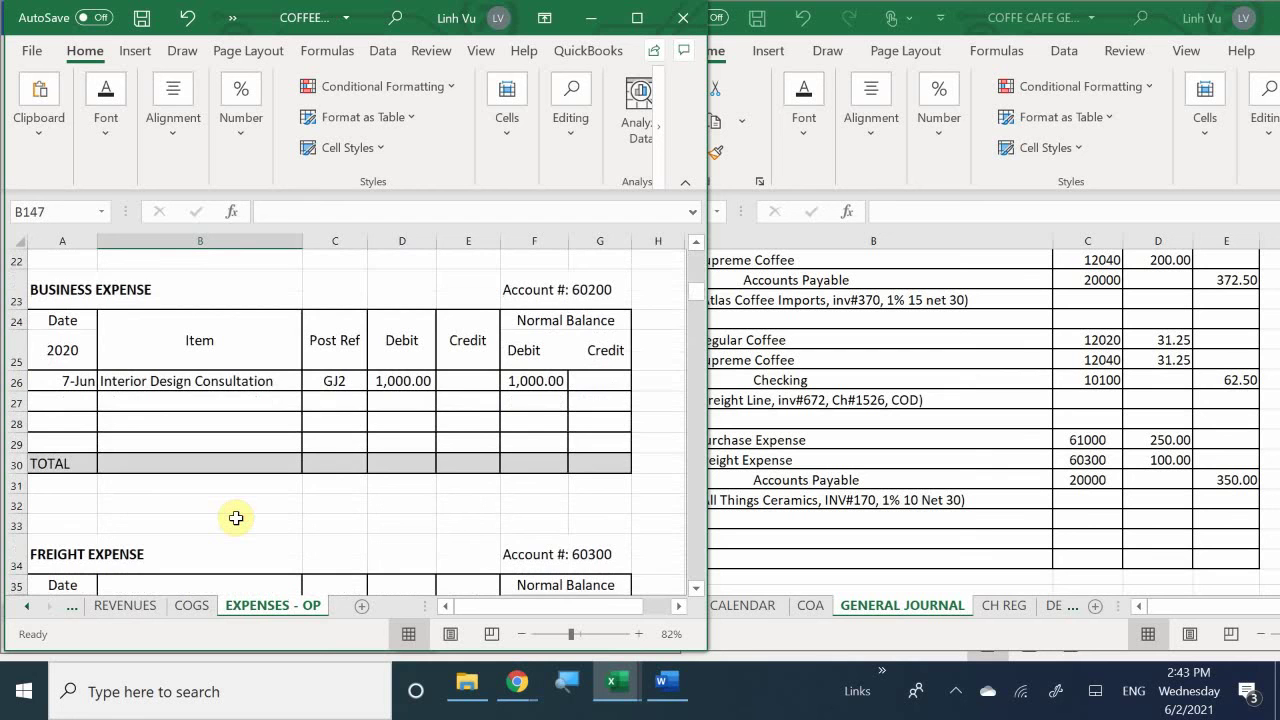
{"action": "scroll", "coordinate": [236, 518], "scroll_direction": "down", "scroll_amount": 2}
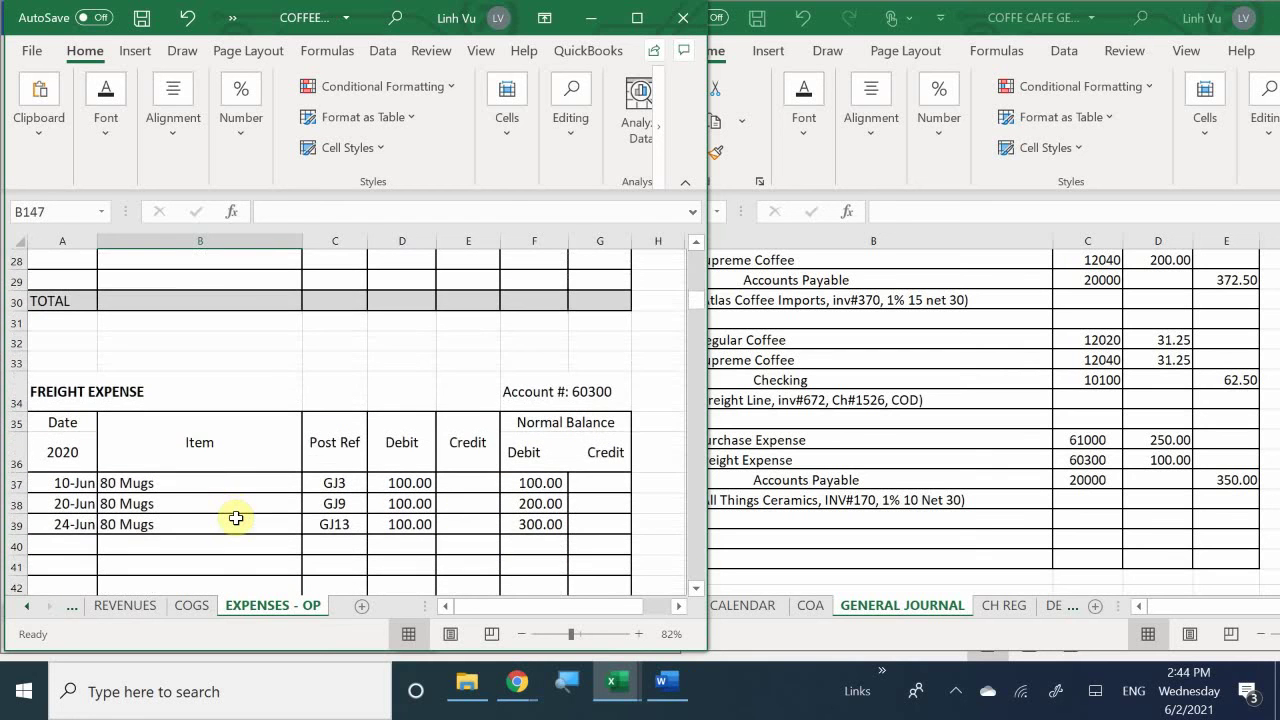
{"action": "scroll", "coordinate": [236, 518], "scroll_direction": "down", "scroll_amount": 2}
{"action": "scroll", "coordinate": [234, 517], "scroll_direction": "up", "scroll_amount": 1}
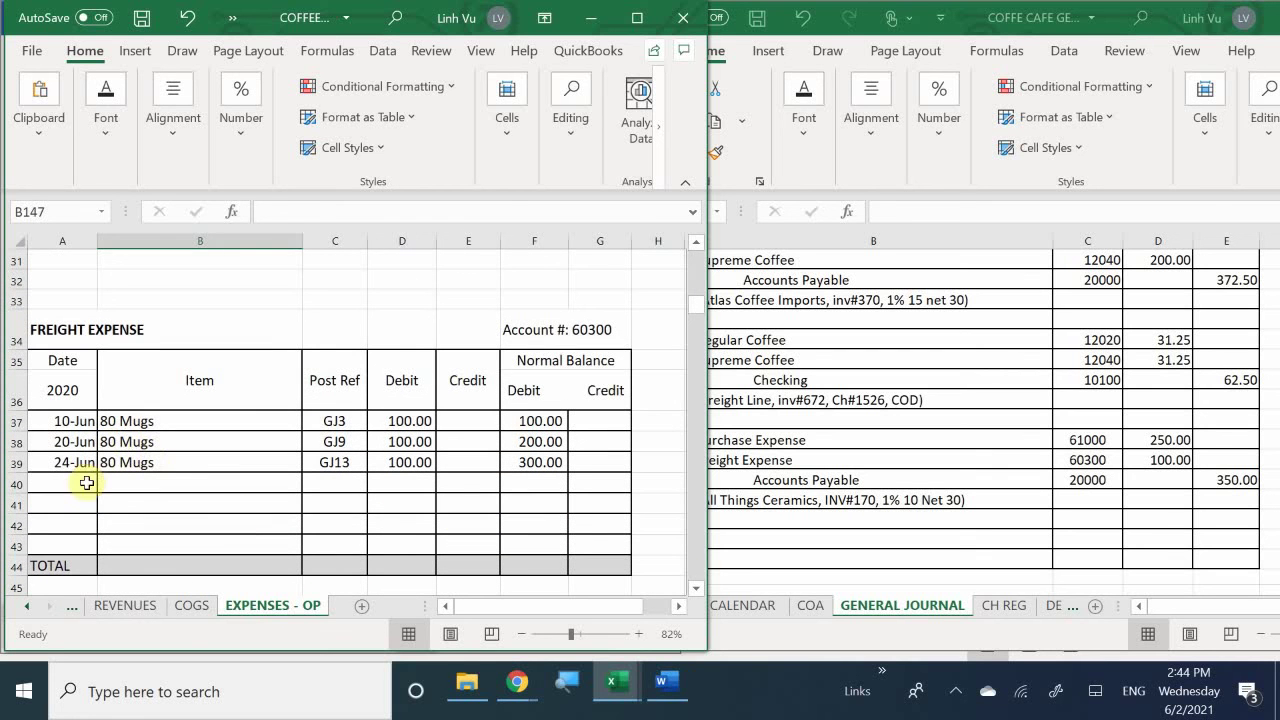
{"action": "left_click", "coordinate": [87, 483]}
{"action": "type", "text": "6/2"}
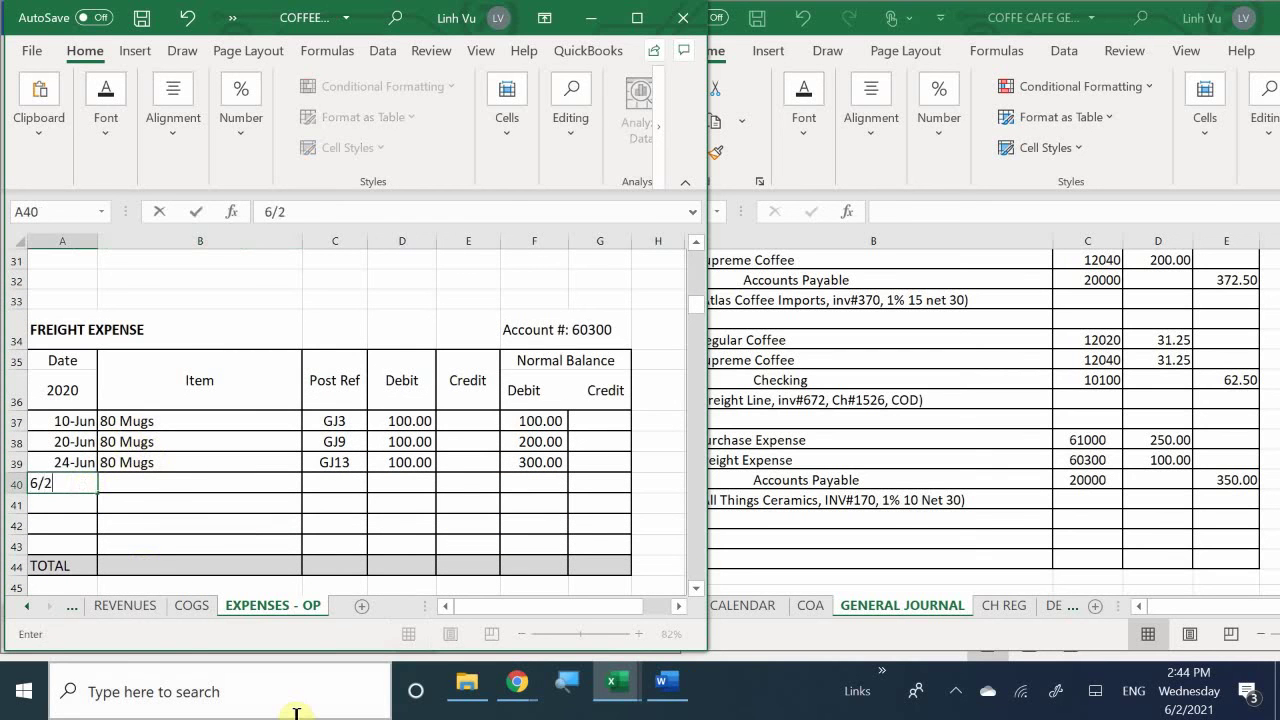
{"action": "type", "text": "6"}
{"action": "key", "text": "Return"}
Enter "100 Mugs" as the item of the 26-Jun Freight Expense posting in row 40.
{"action": "key", "text": "Up"}
{"action": "key", "text": "Right"}
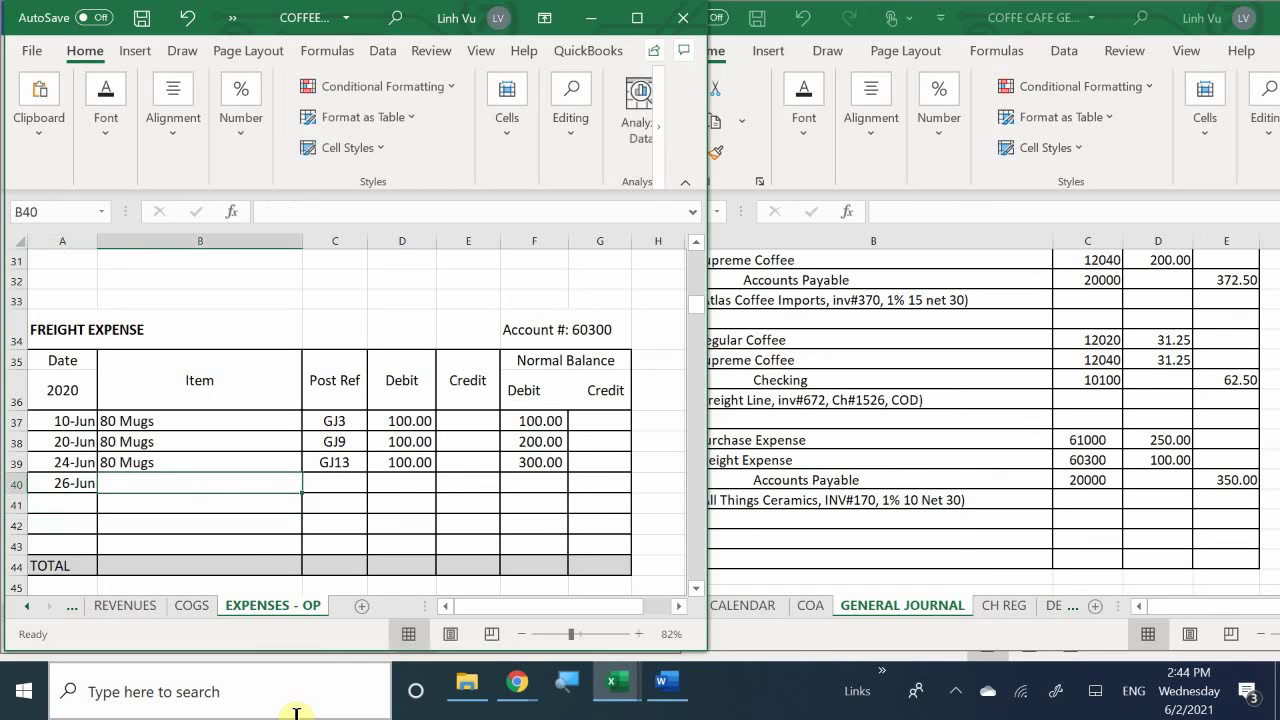
{"action": "type", "text": "10"}
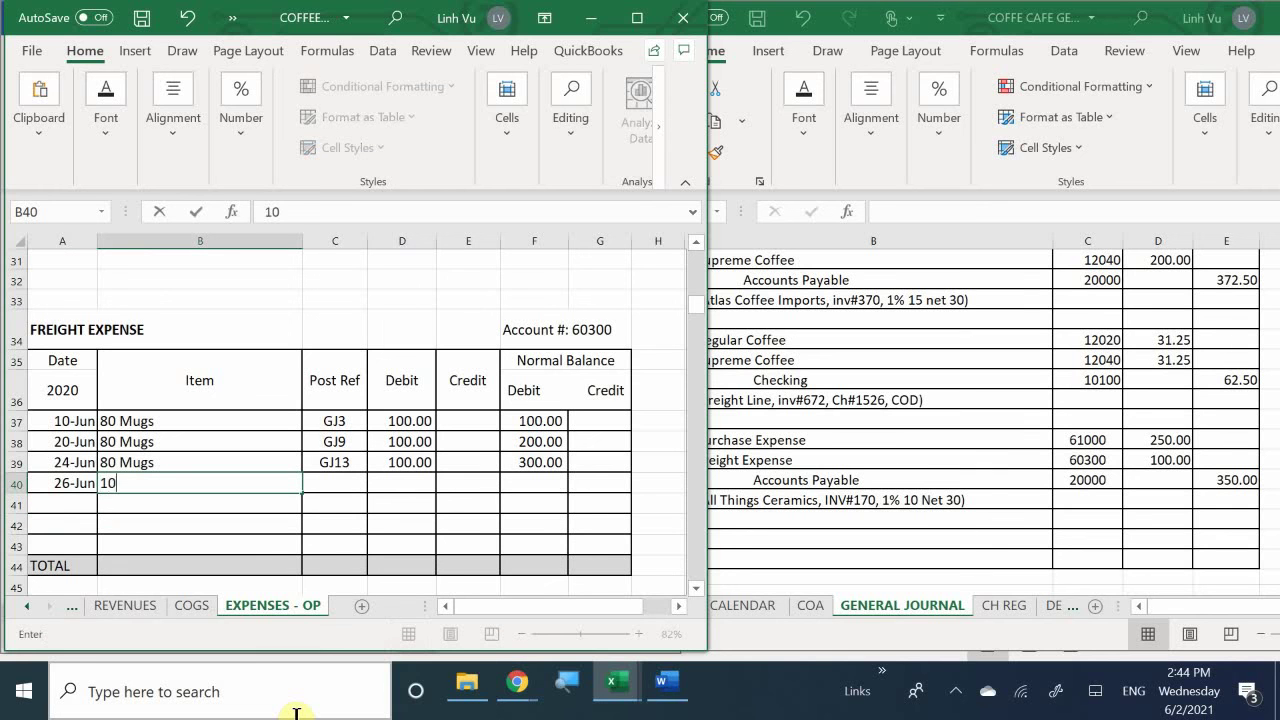
{"action": "type", "text": "0 N"}
{"action": "key", "text": "BackSpace"}
{"action": "type", "text": "Muf"}
{"action": "key", "text": "BackSpace"}
{"action": "type", "text": "gs"}
{"action": "key", "text": "Tab"}
Enter post reference GJ15 for the 26-Jun freight posting and set its debit to the formula =D39.
{"action": "type", "text": "GJ"}
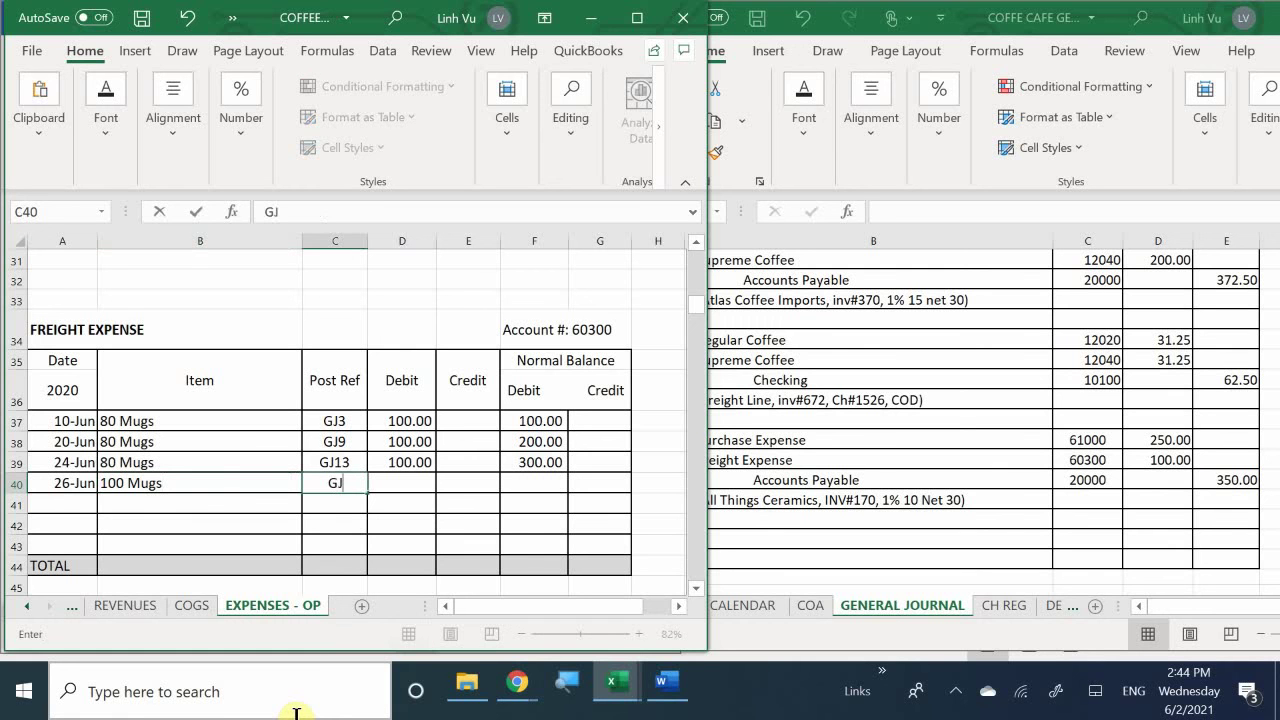
{"action": "type", "text": "15"}
{"action": "key", "text": "Tab"}
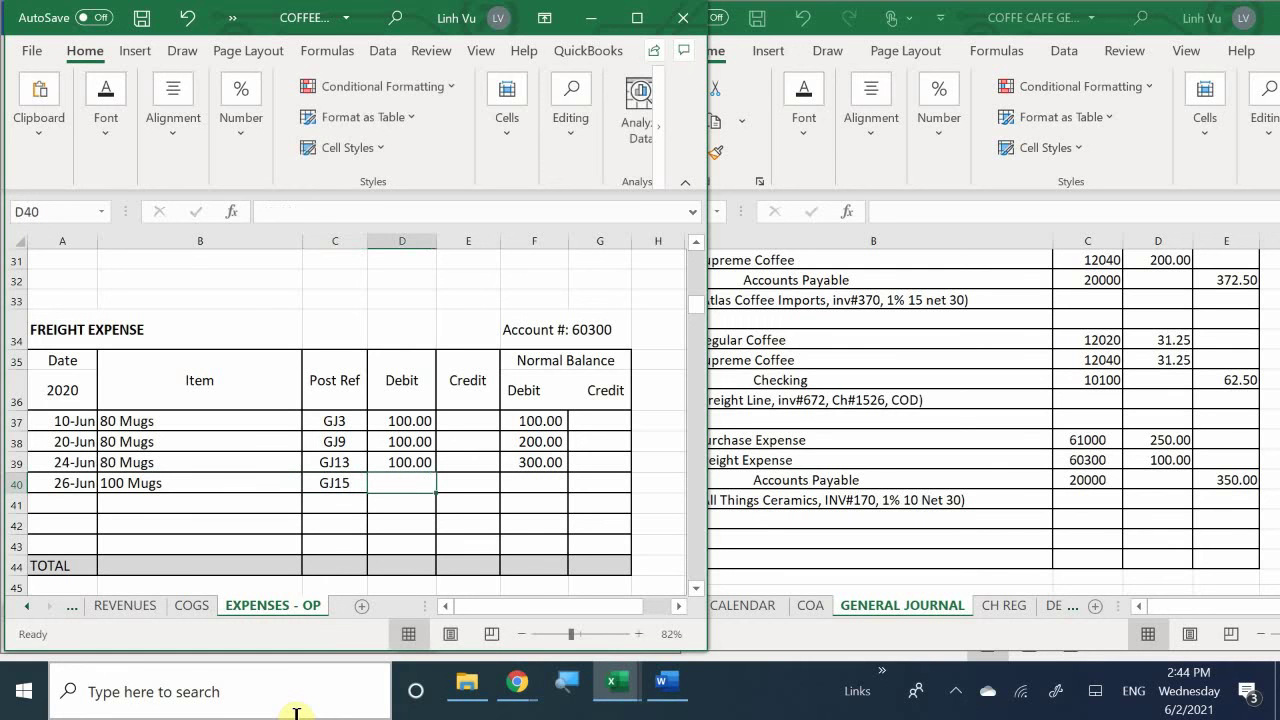
{"action": "type", "text": "="}
{"action": "type", "text": "D20"}
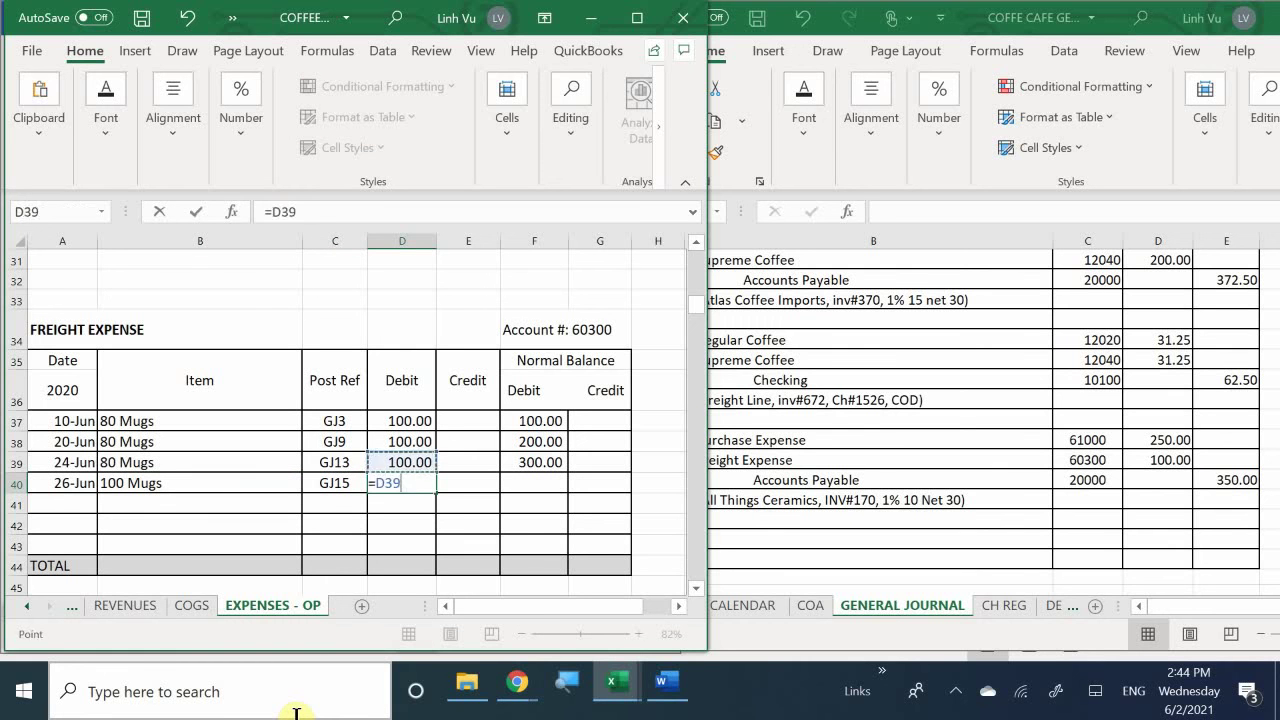
{"action": "key", "text": "Return"}
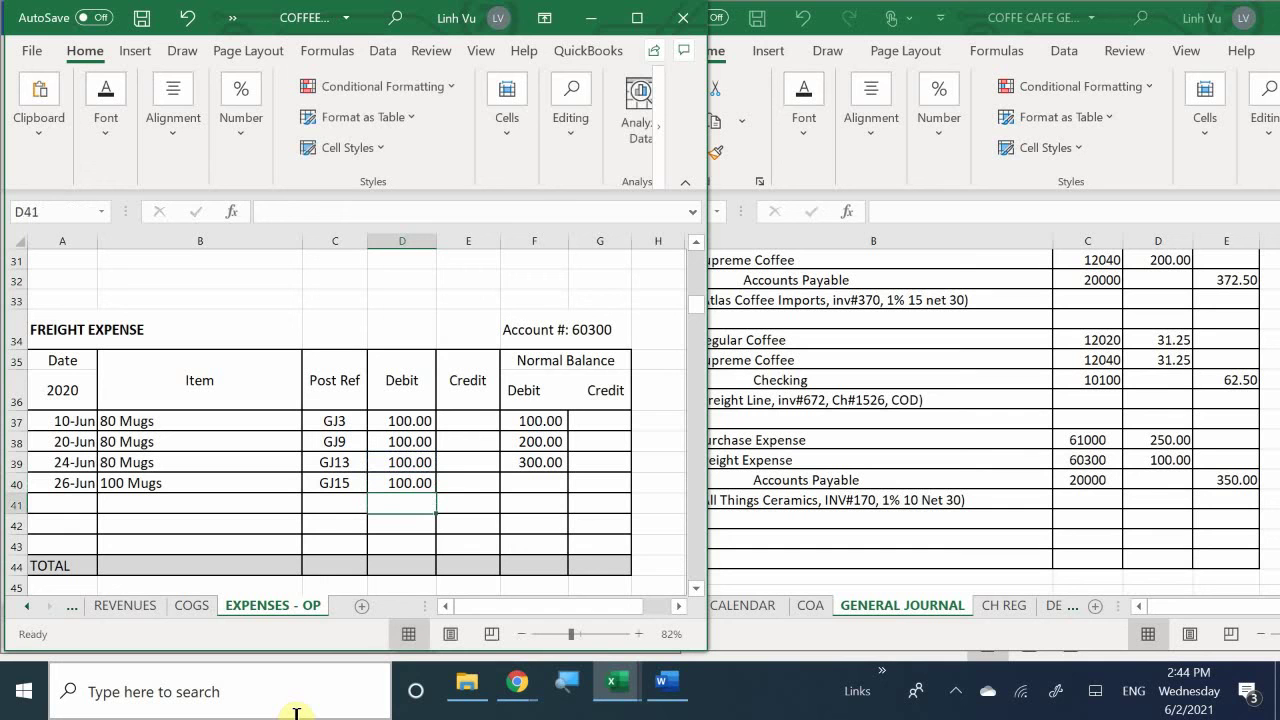
Extend the Freight Expense running balance formula from F39 down to F40.
{"action": "key", "text": "Right"}
{"action": "key", "text": "Right"}
{"action": "key", "text": "Up"}
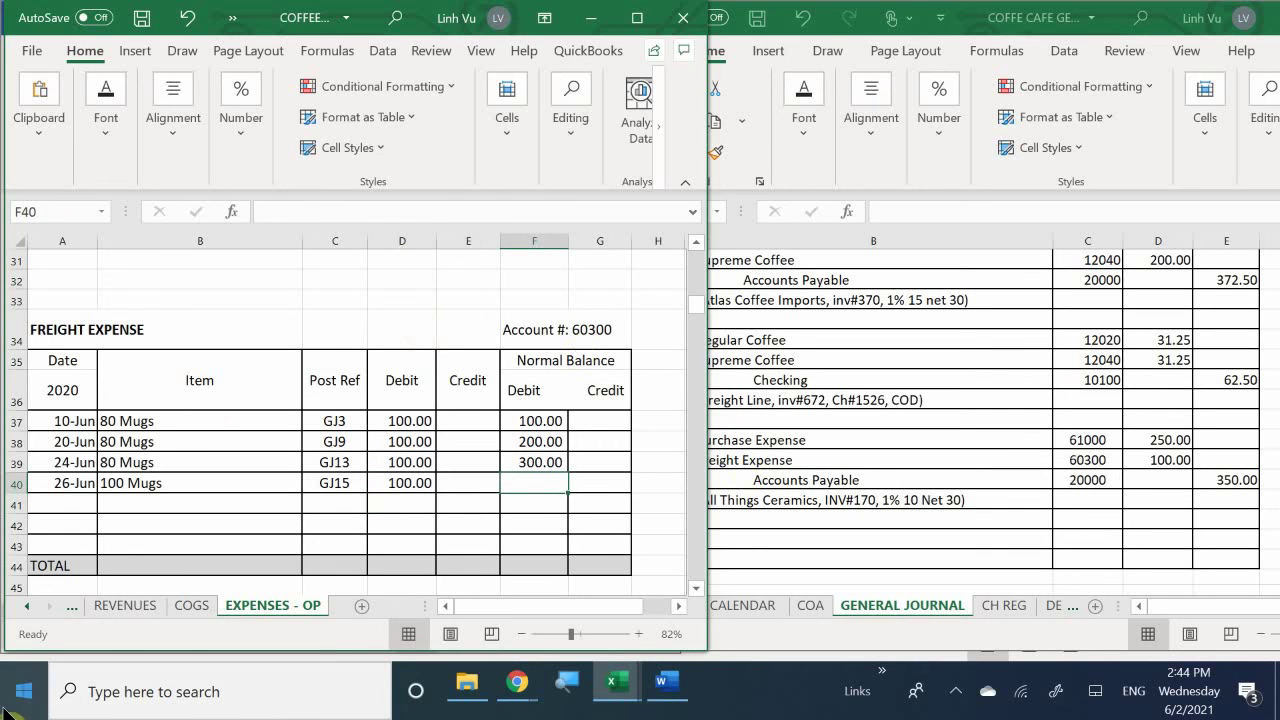
{"action": "left_click", "coordinate": [543, 460]}
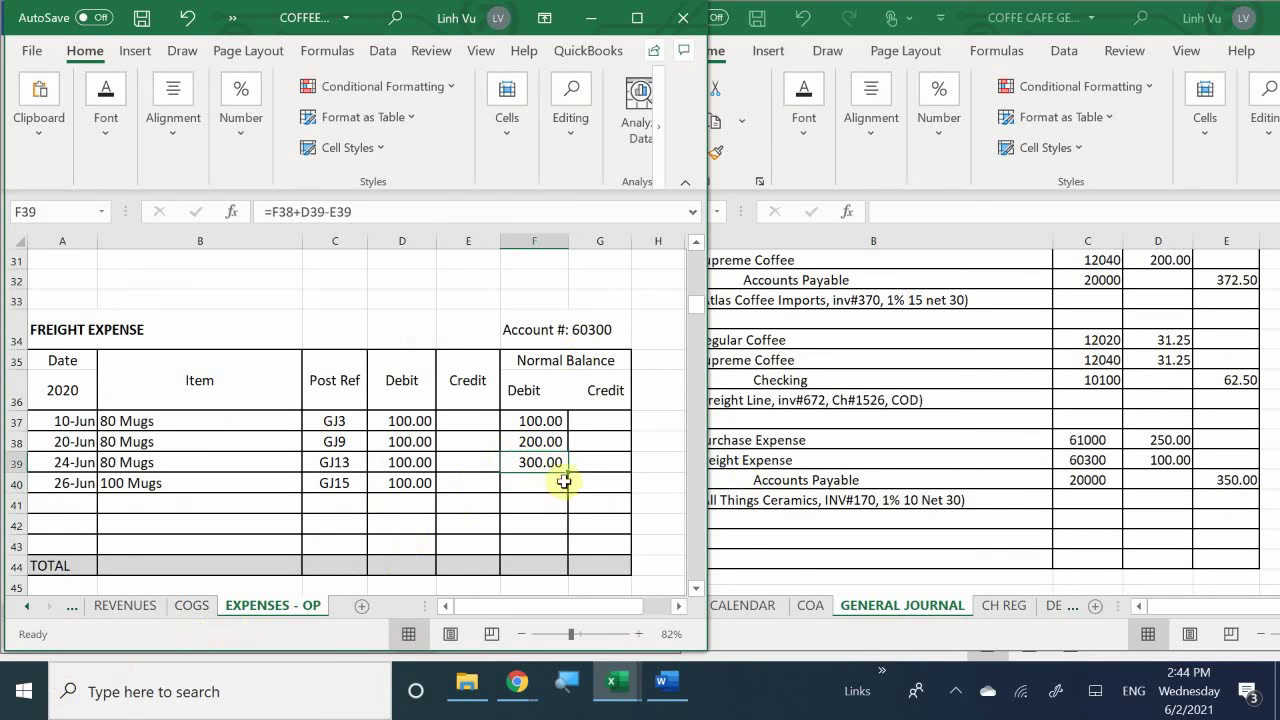
{"action": "mouse_move", "coordinate": [566, 472]}
{"action": "left_mouse_down"}
{"action": "mouse_move", "coordinate": [568, 503]}
{"action": "mouse_move", "coordinate": [571, 492]}
{"action": "left_mouse_up"}
{"action": "left_click", "coordinate": [492, 503]}
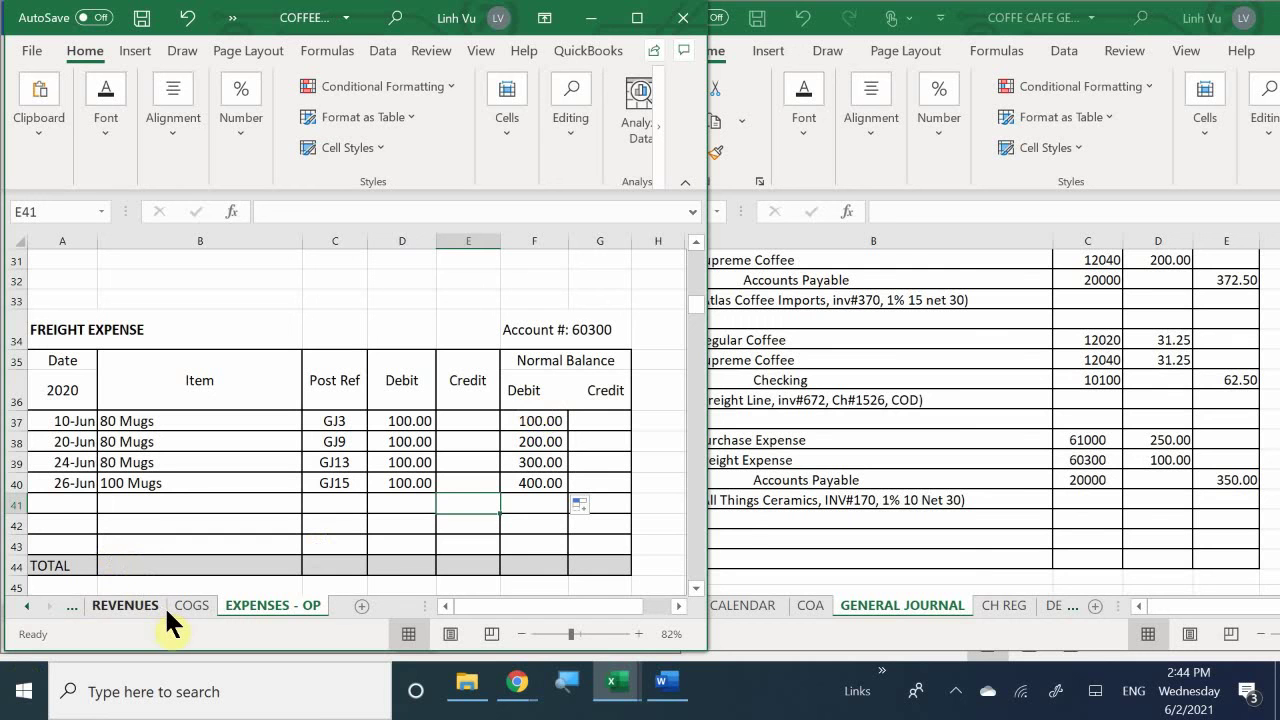
Go to the Accounts Payable account (20000) on the LIABILITIES sheet and date a new posting 6/26 in row 32.
{"action": "left_click", "coordinate": [31, 606]}
{"action": "left_click", "coordinate": [31, 606]}
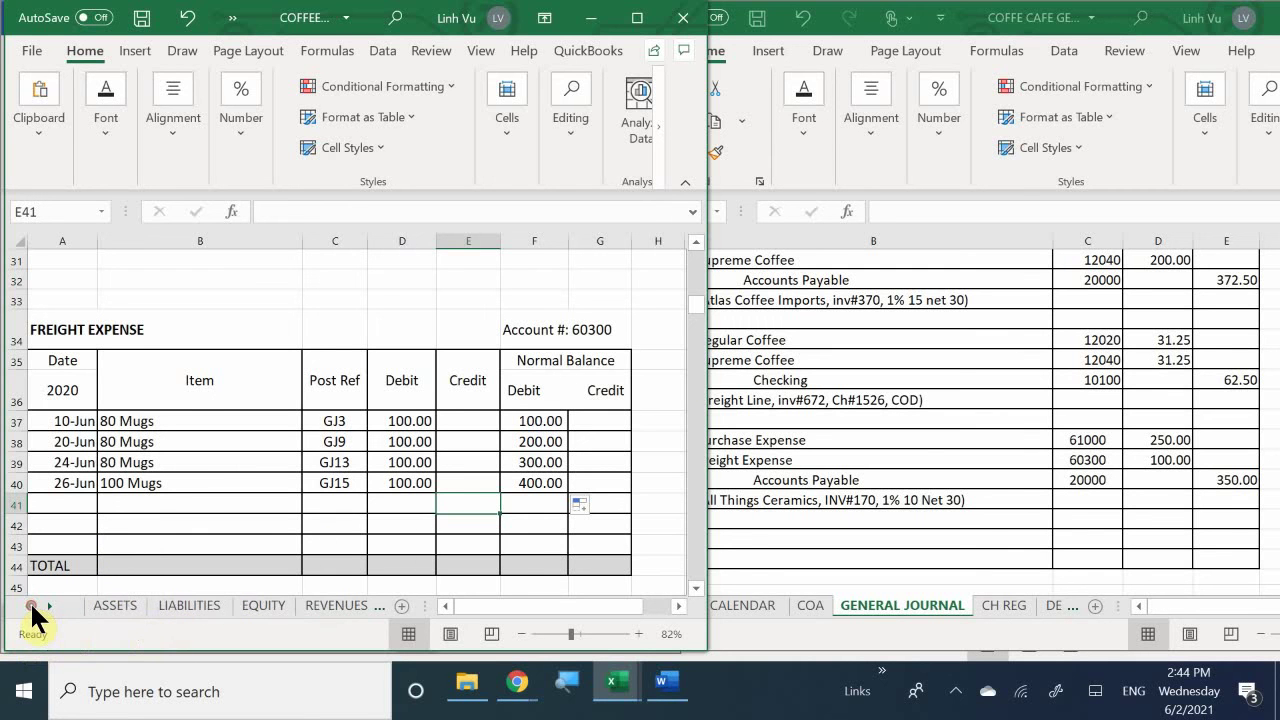
{"action": "left_click", "coordinate": [186, 608]}
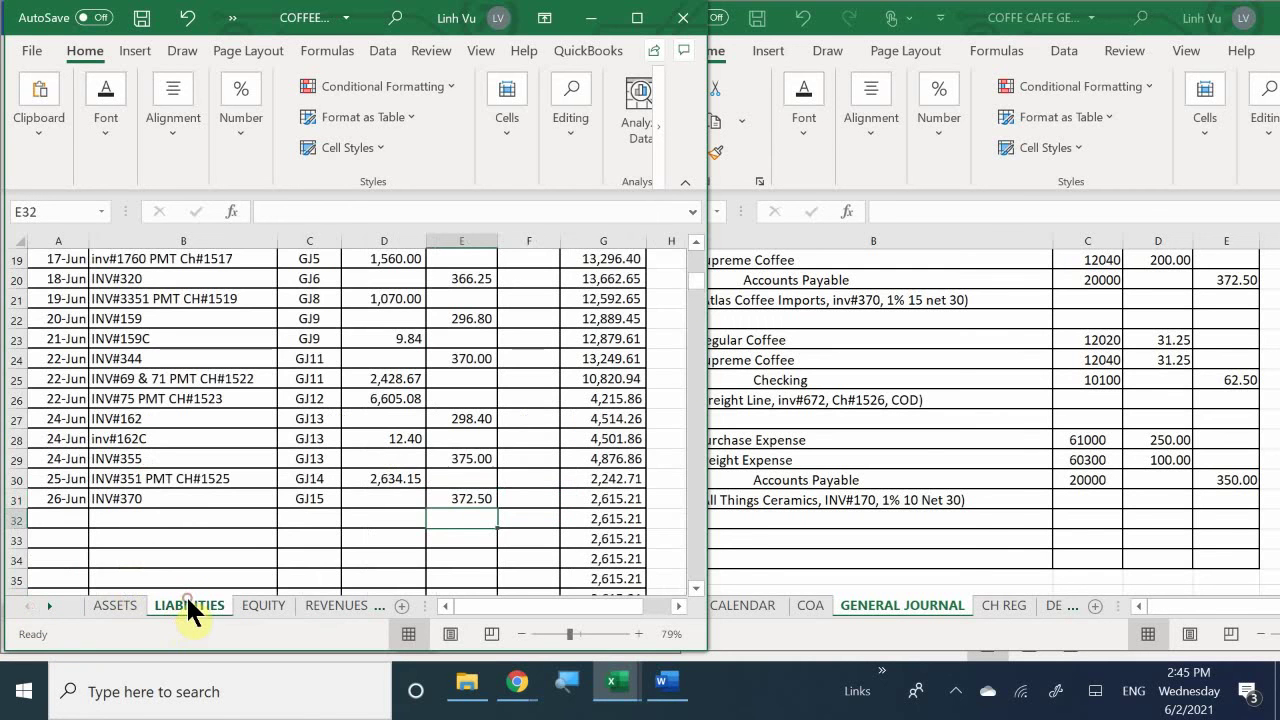
{"action": "scroll", "coordinate": [202, 508], "scroll_direction": "up", "scroll_amount": 6}
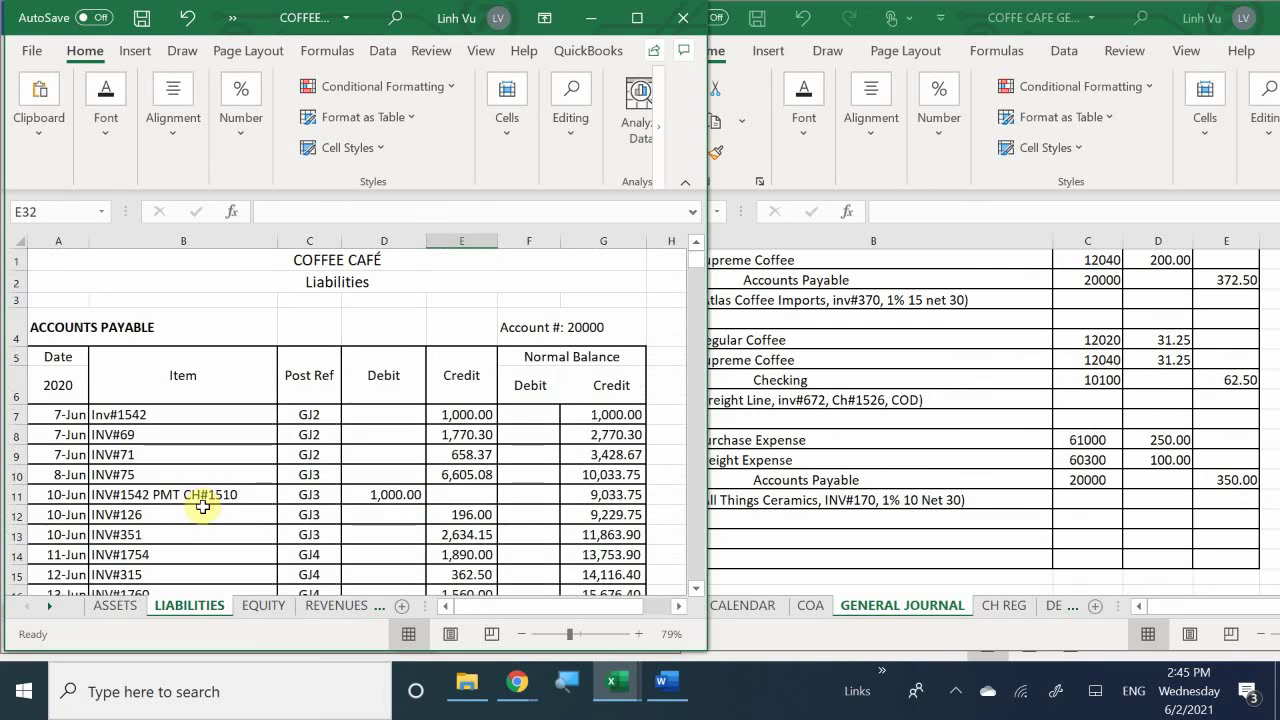
{"action": "scroll", "coordinate": [100, 528], "scroll_direction": "down", "scroll_amount": 6}
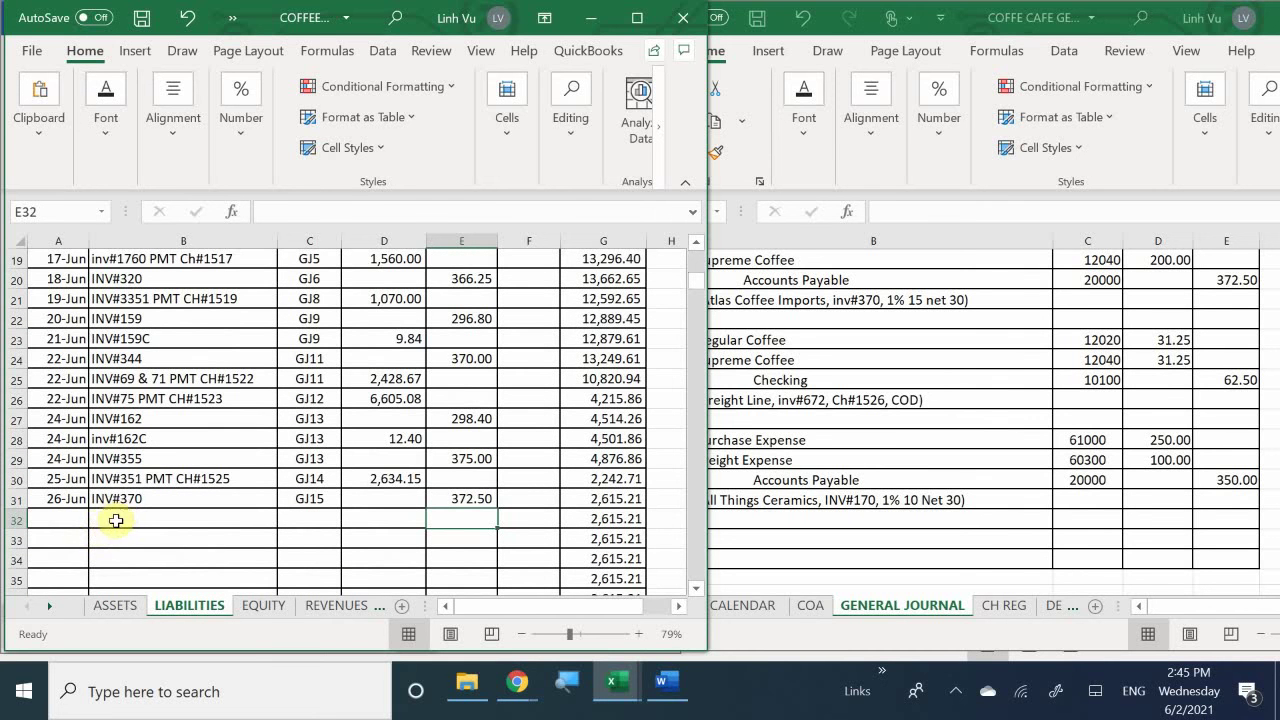
{"action": "left_click", "coordinate": [64, 518]}
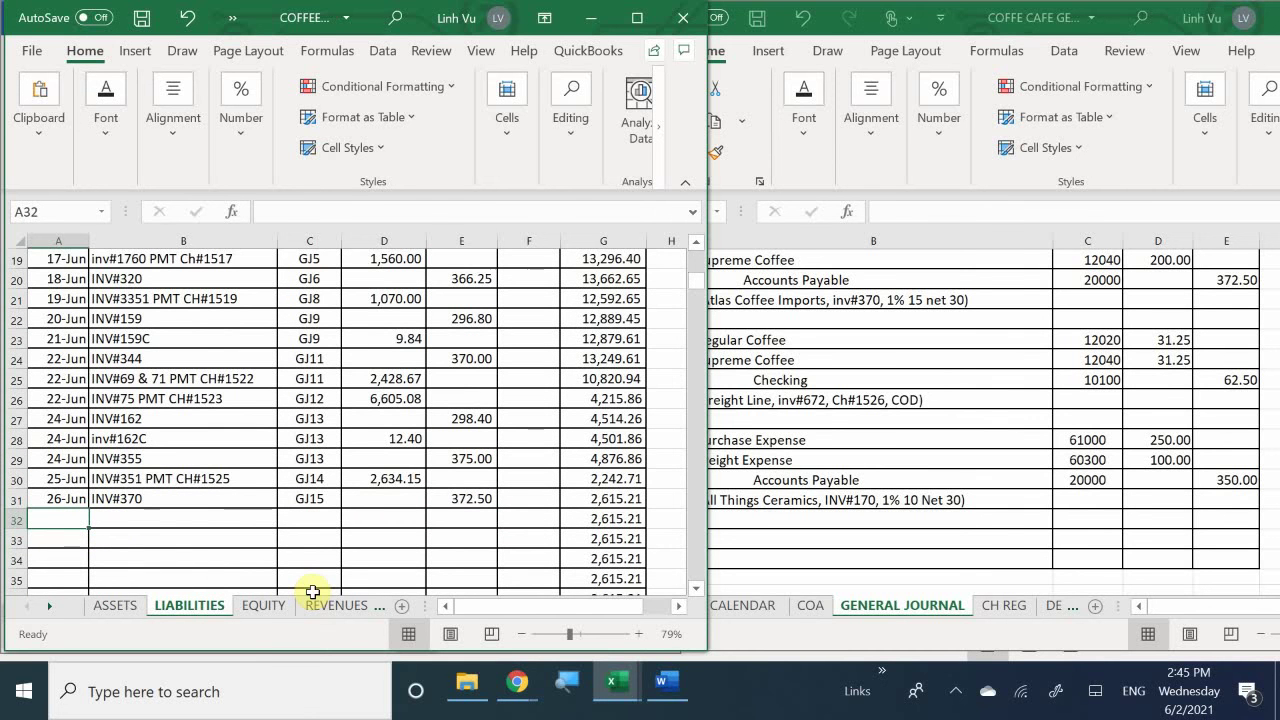
{"action": "type", "text": "6/26"}
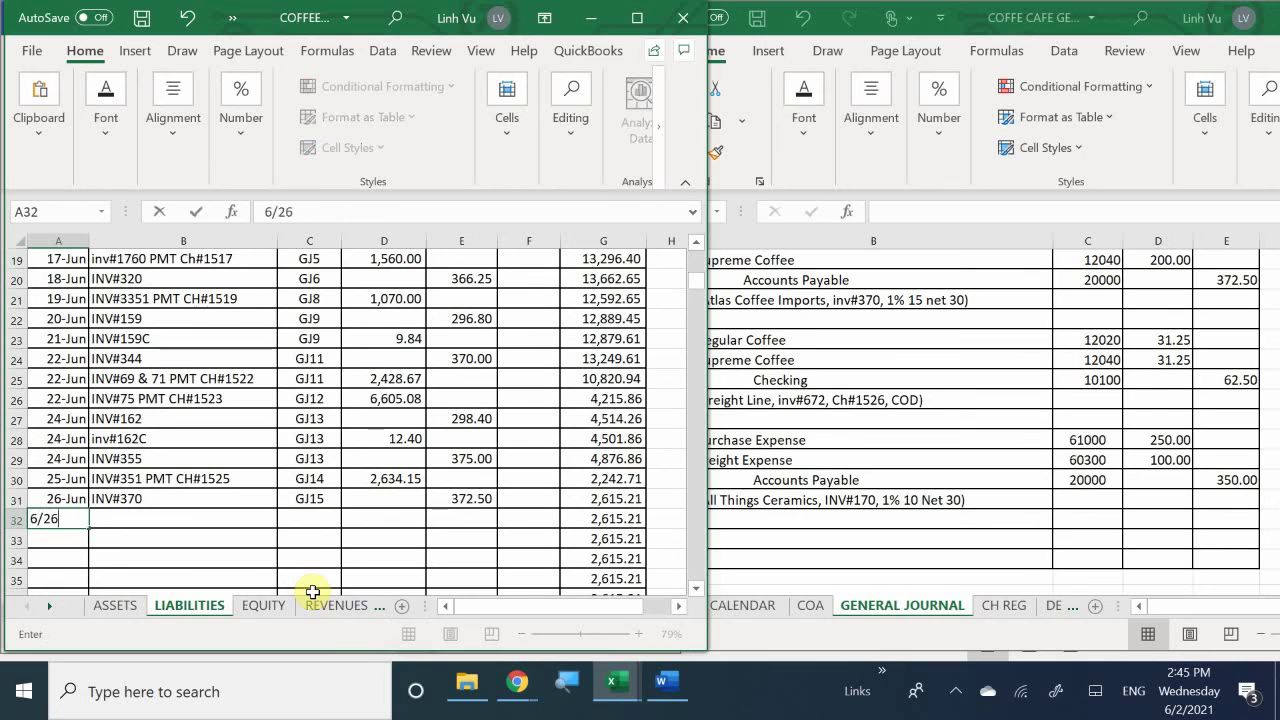
{"action": "key", "text": "Return"}
Enter the item INV#170 and post reference GJ15 for the Accounts Payable posting in row 32.
{"action": "key", "text": "Tab"}
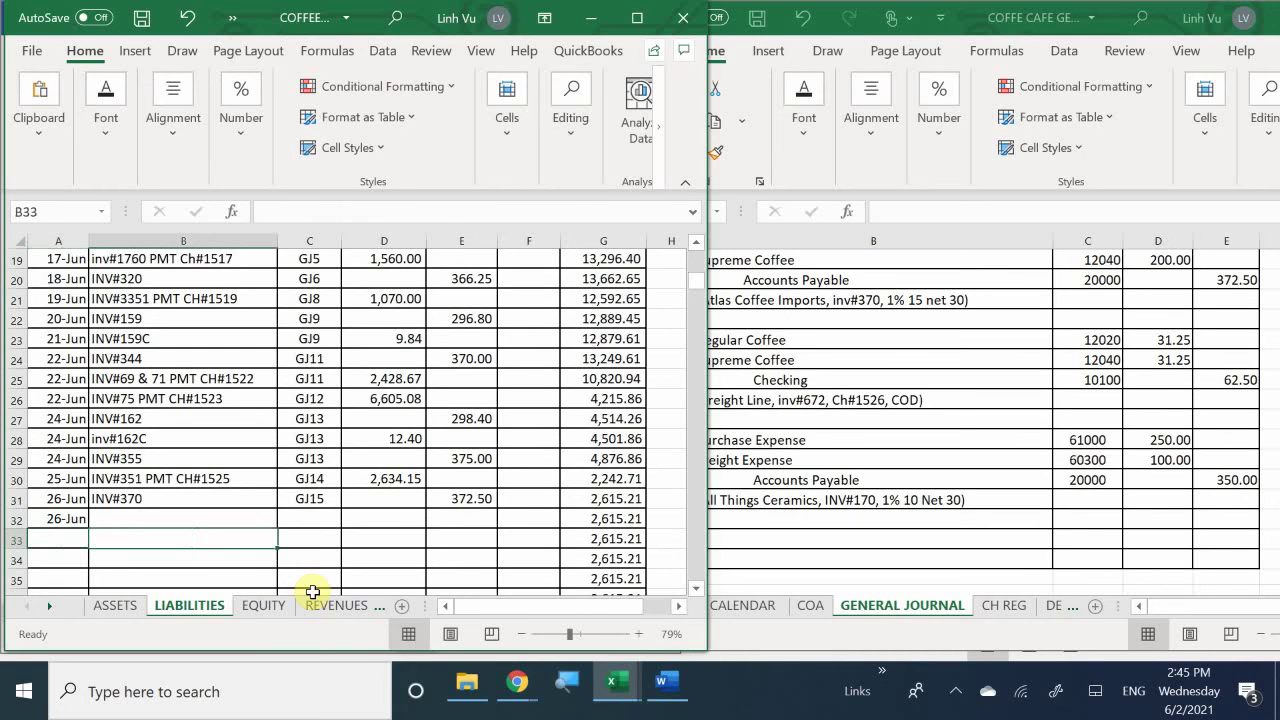
{"action": "key", "text": "Up"}
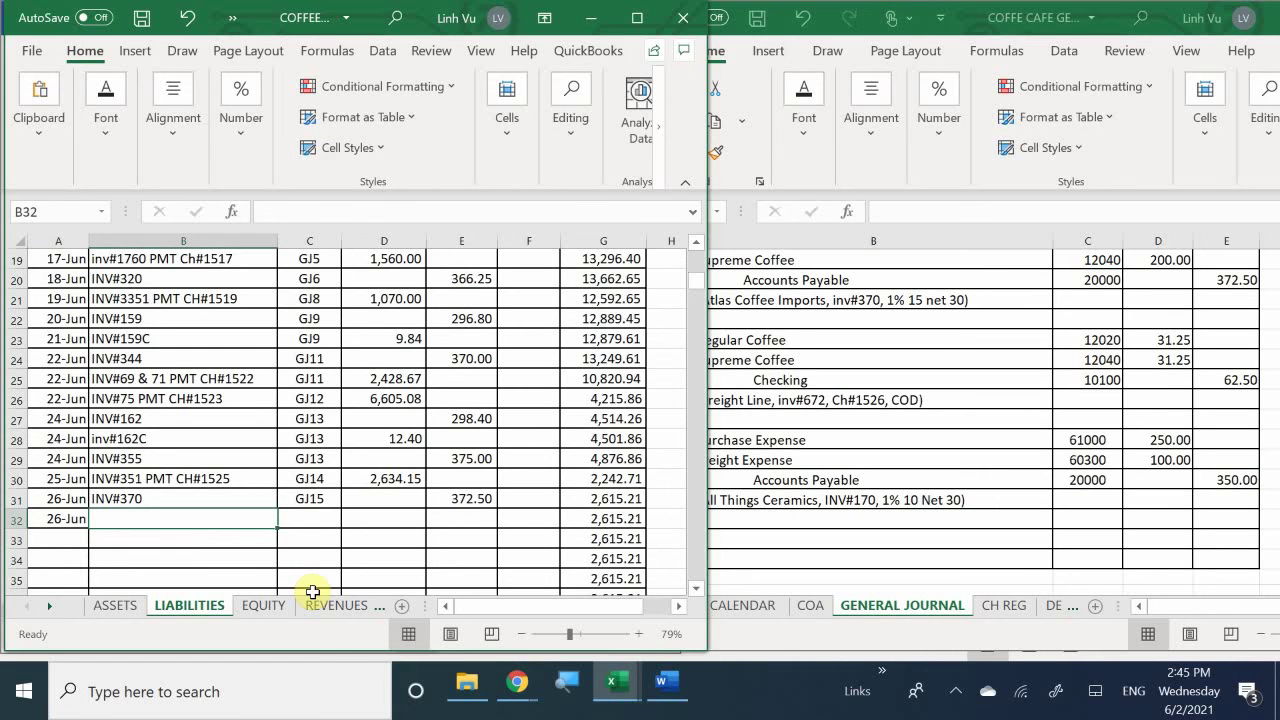
{"action": "type", "text": "INV#"}
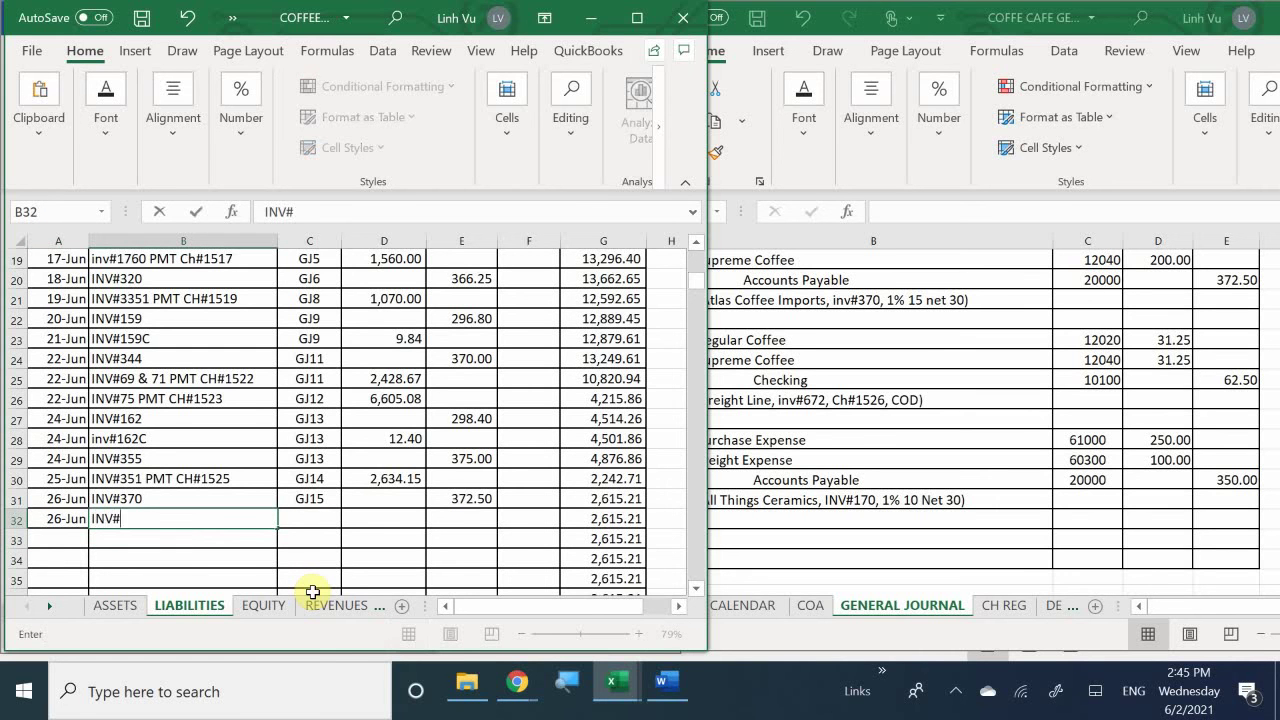
{"action": "type", "text": "170"}
{"action": "key", "text": "Return"}
{"action": "key", "text": "Right"}
{"action": "key", "text": "Up"}
{"action": "type", "text": "G"}
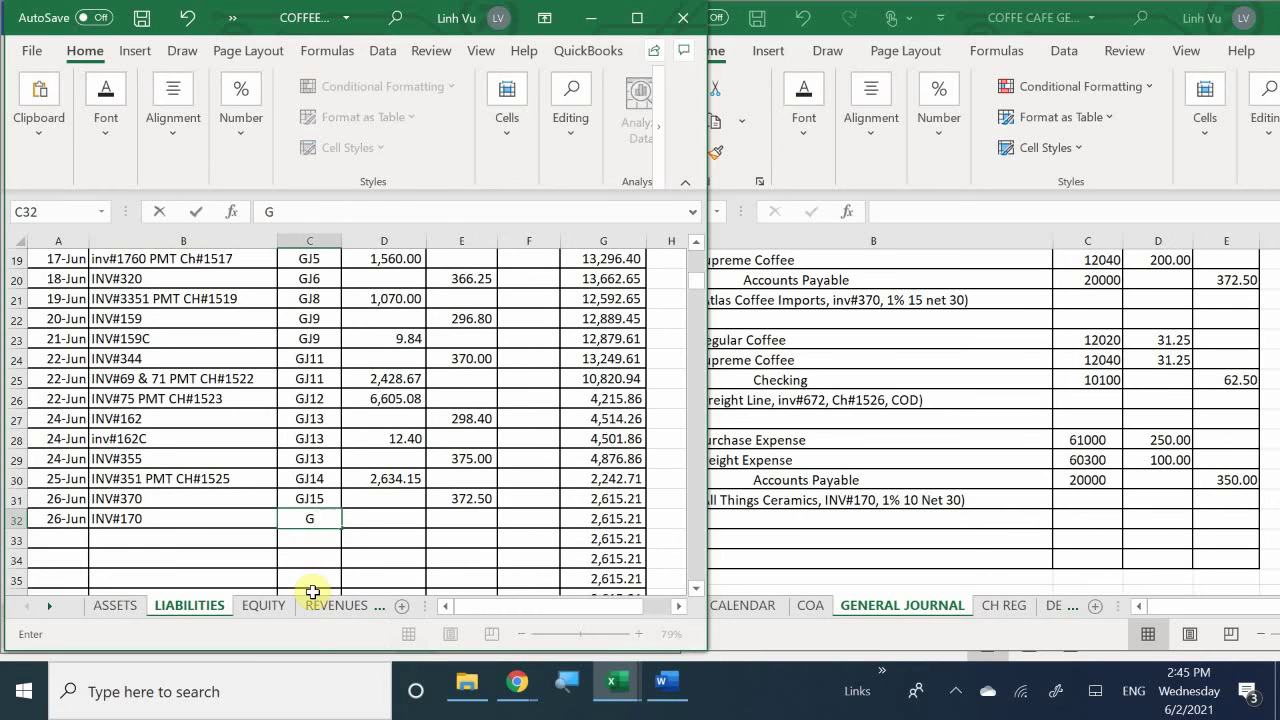
{"action": "type", "text": "J15"}
{"action": "key", "text": "Return"}
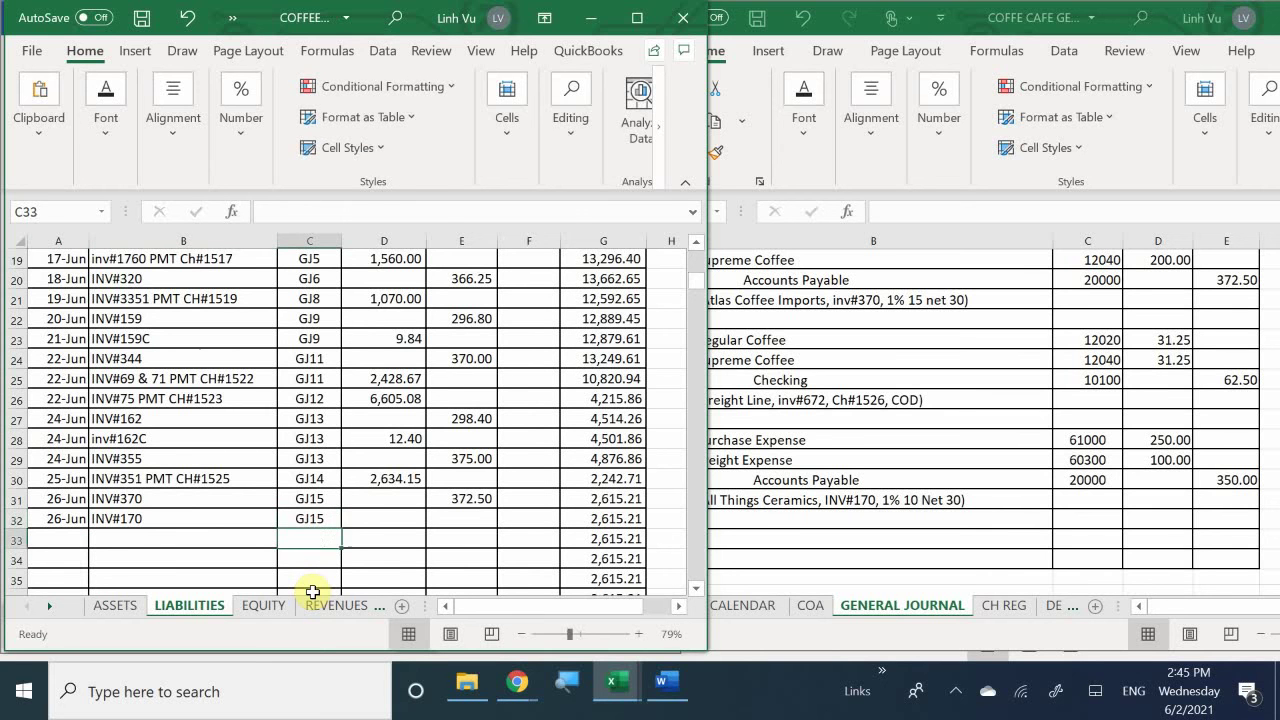
Enter a credit of 350 for the INV#170 posting in Accounts Payable row 32.
{"action": "key", "text": "Up"}
{"action": "key", "text": "Right"}
{"action": "key", "text": "Right"}
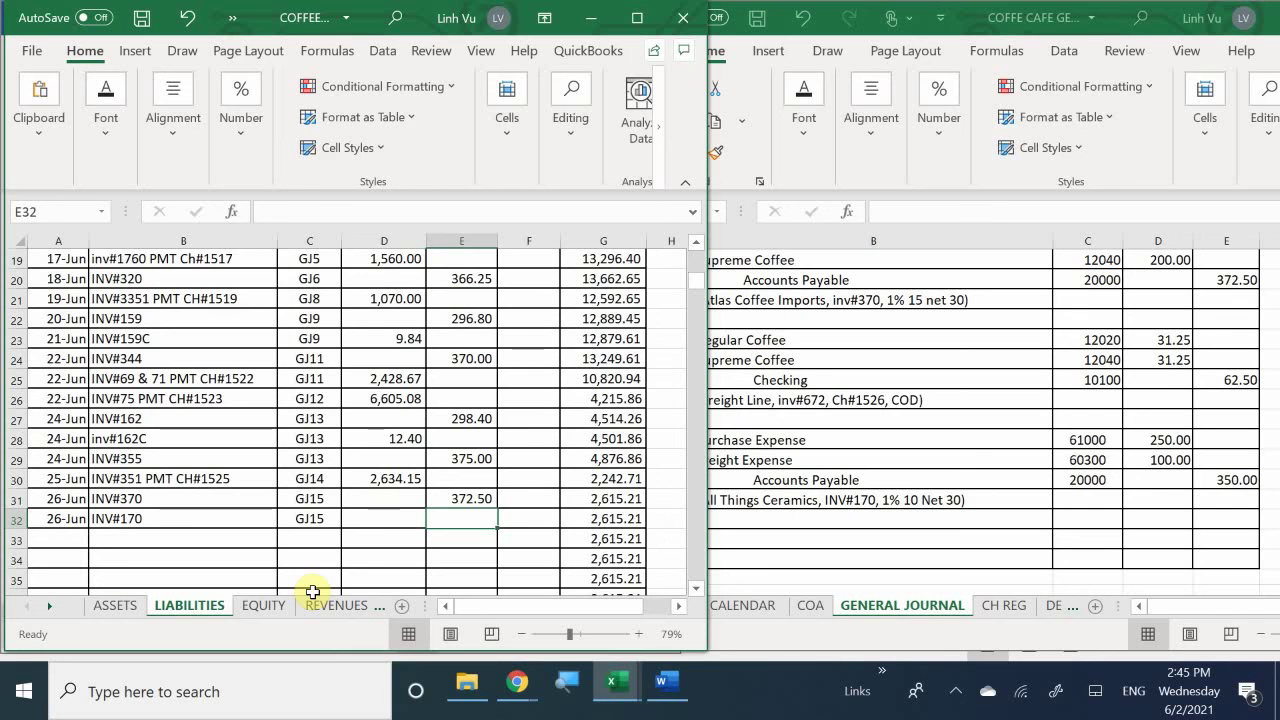
{"action": "type", "text": "3"}
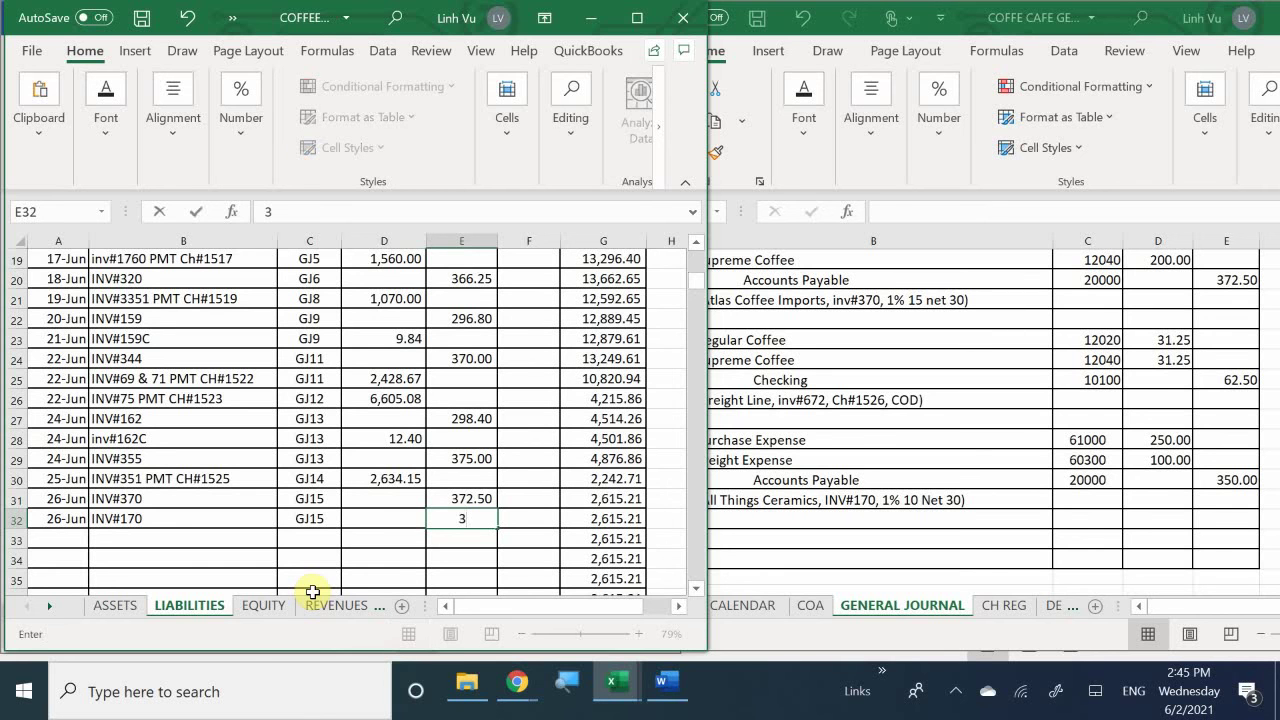
{"action": "type", "text": "50"}
{"action": "key", "text": "Return"}
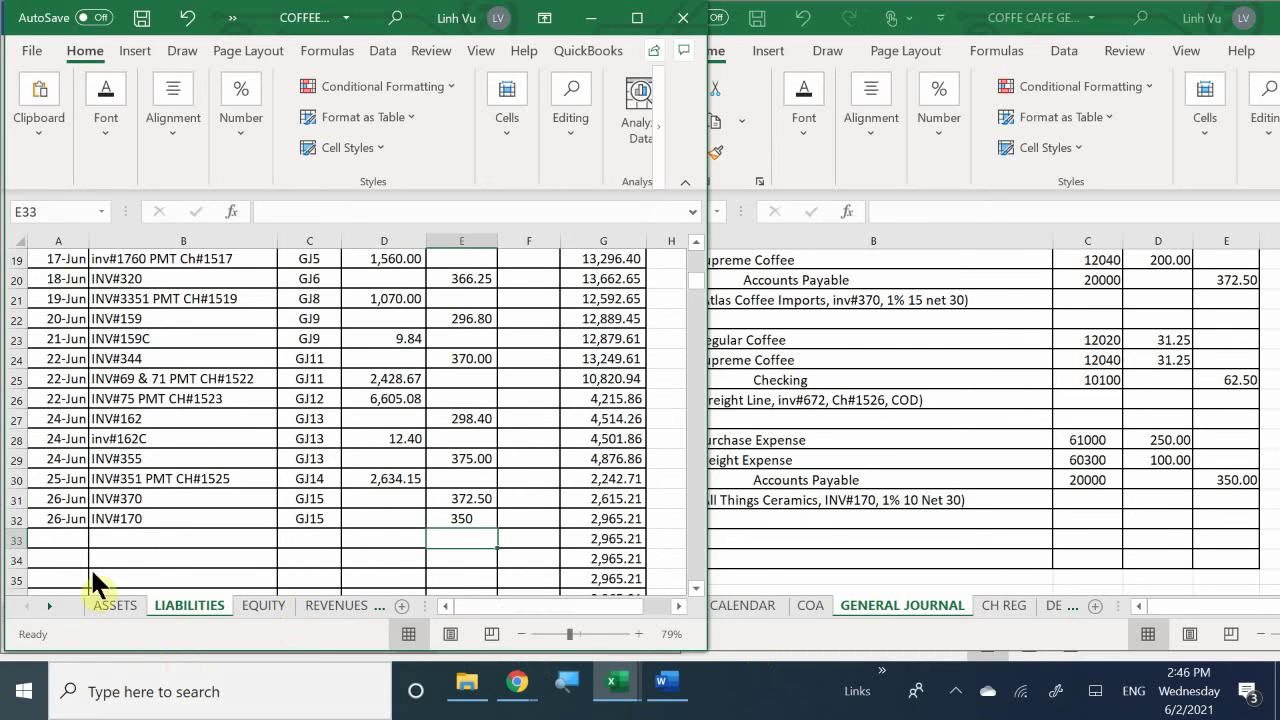
Switch to the subsidiary ledger workbook and insert a blank row at row 45 of the City Printers account on the VENDORS sheet.
{"action": "mouse_move", "coordinate": [615, 680]}
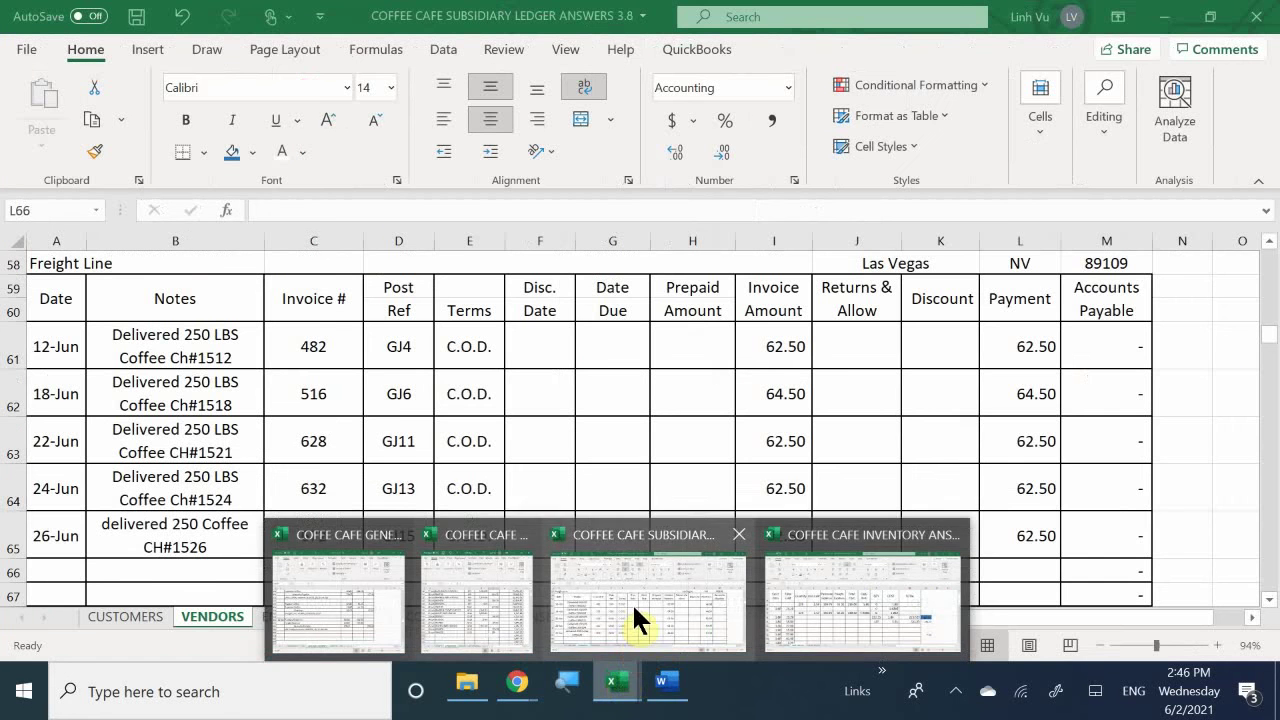
{"action": "left_click", "coordinate": [632, 602]}
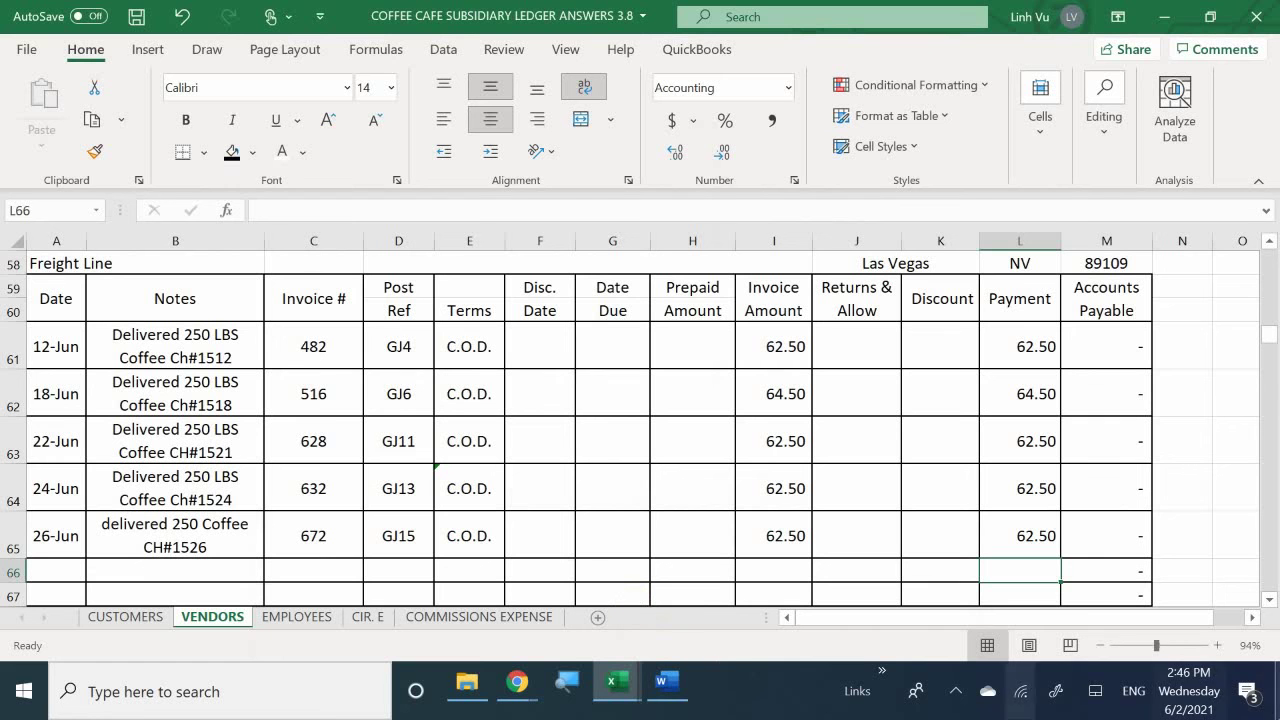
{"action": "left_click", "coordinate": [114, 572]}
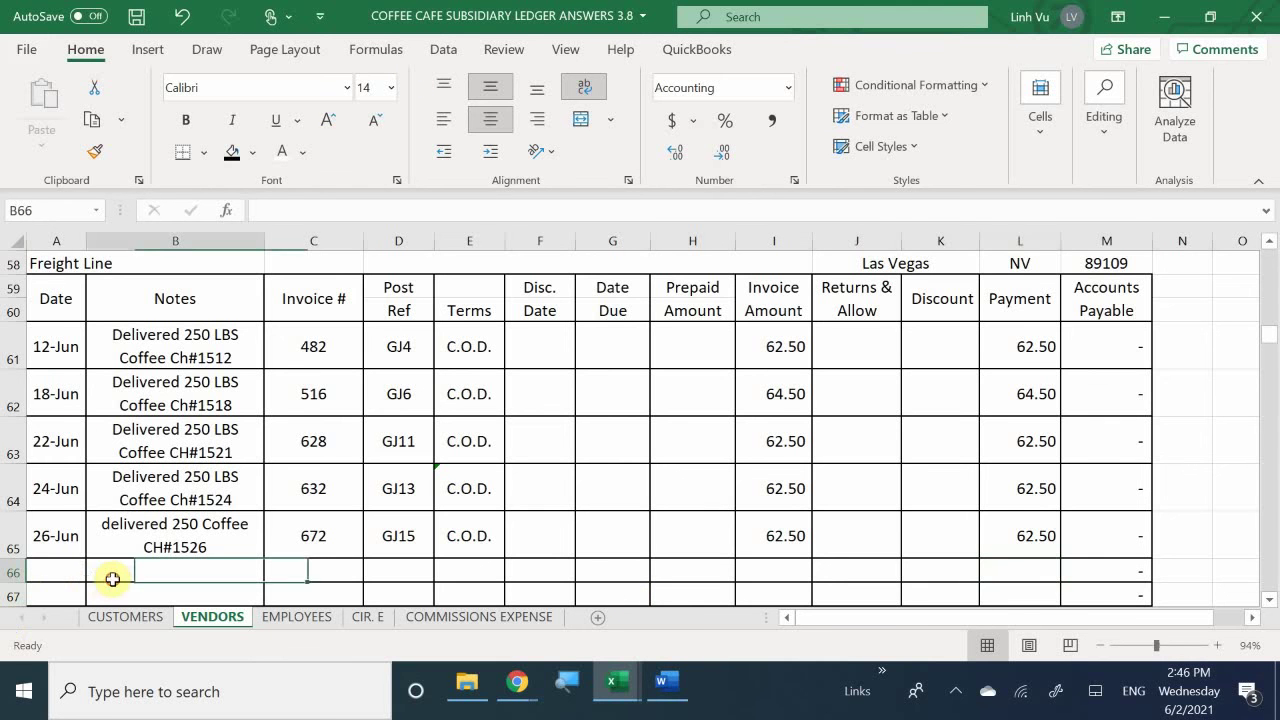
{"action": "scroll", "coordinate": [113, 573], "scroll_direction": "up", "scroll_amount": 3}
{"action": "scroll", "coordinate": [114, 572], "scroll_direction": "up", "scroll_amount": 6}
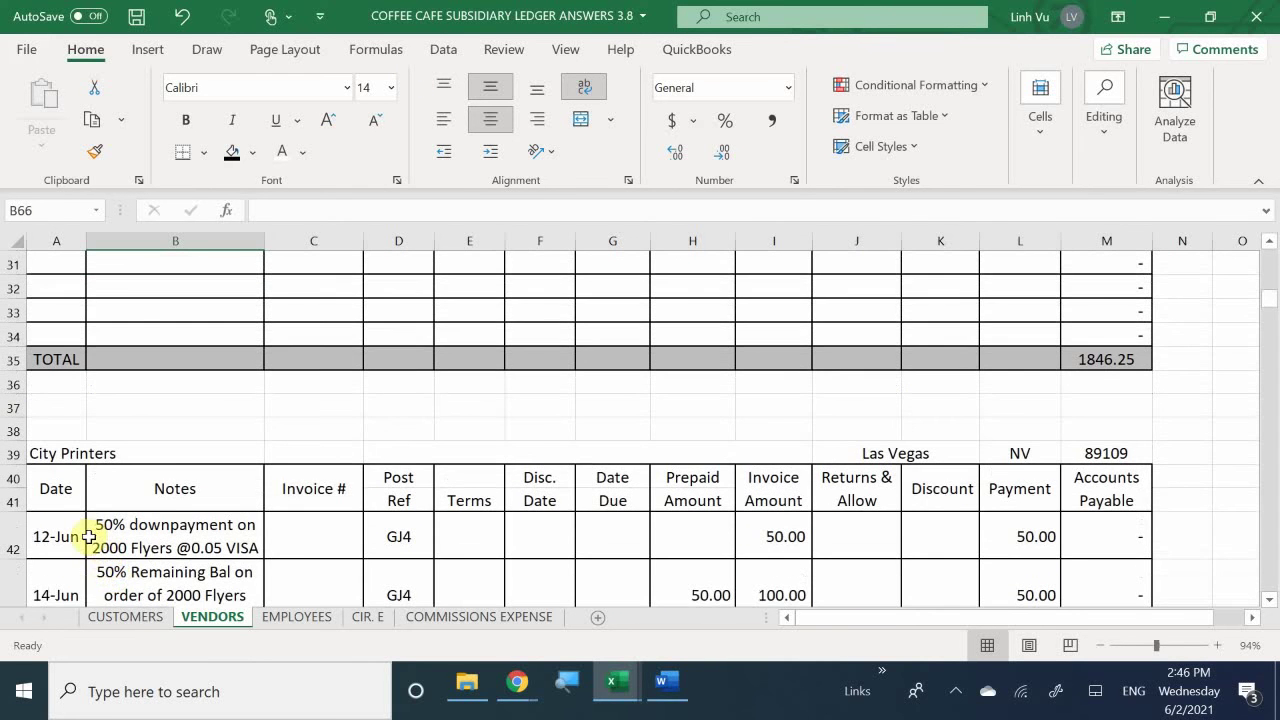
{"action": "scroll", "coordinate": [95, 524], "scroll_direction": "down", "scroll_amount": 2}
{"action": "scroll", "coordinate": [95, 524], "scroll_direction": "down", "scroll_amount": 1}
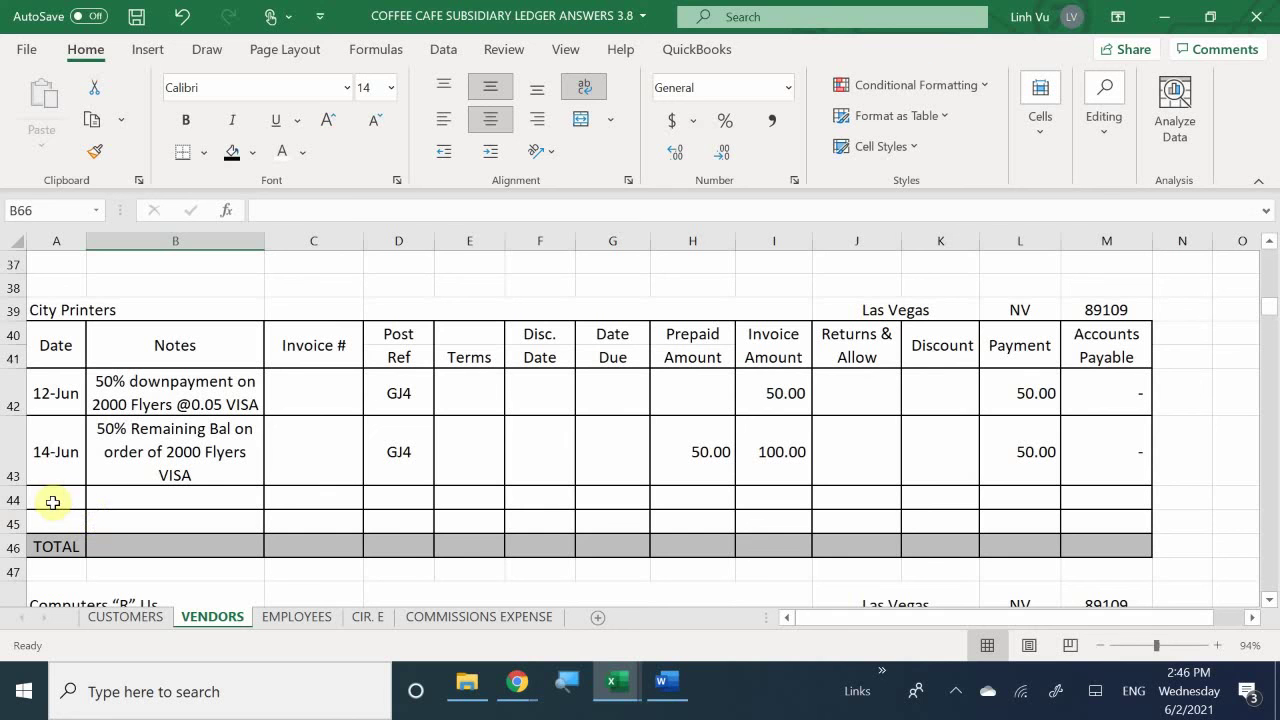
{"action": "left_click", "coordinate": [65, 495]}
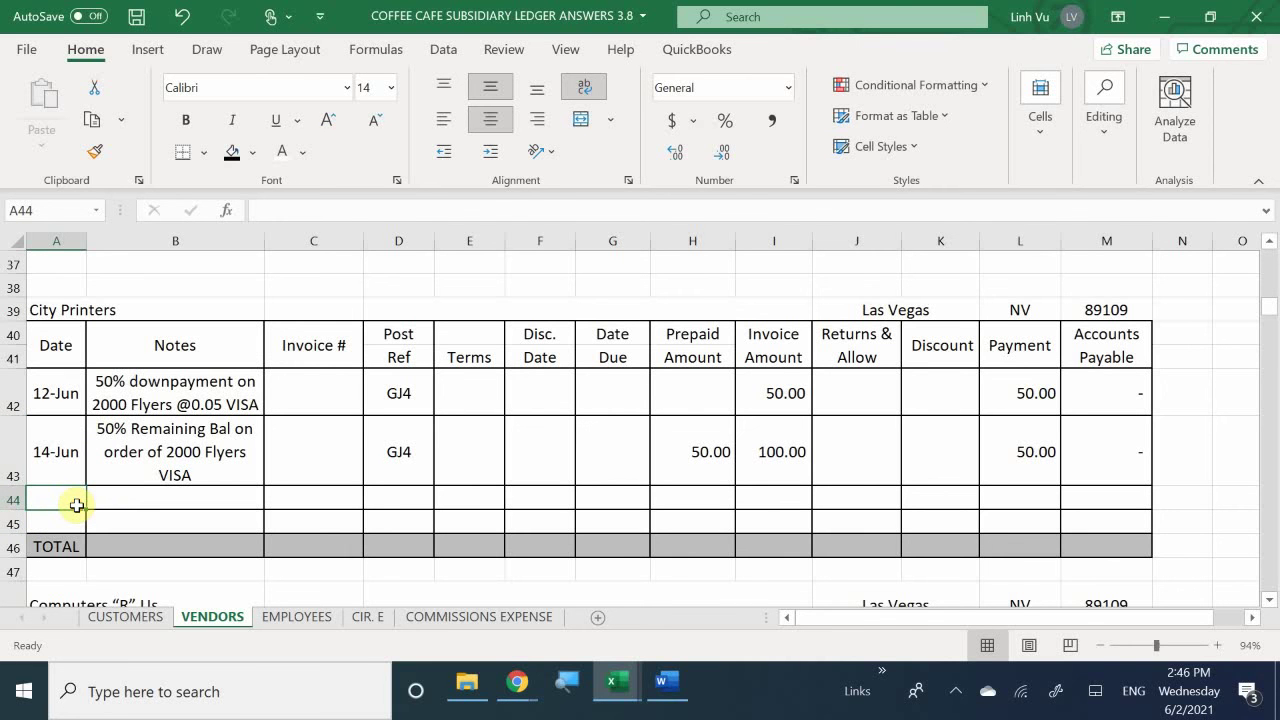
{"action": "right_click", "coordinate": [15, 521]}
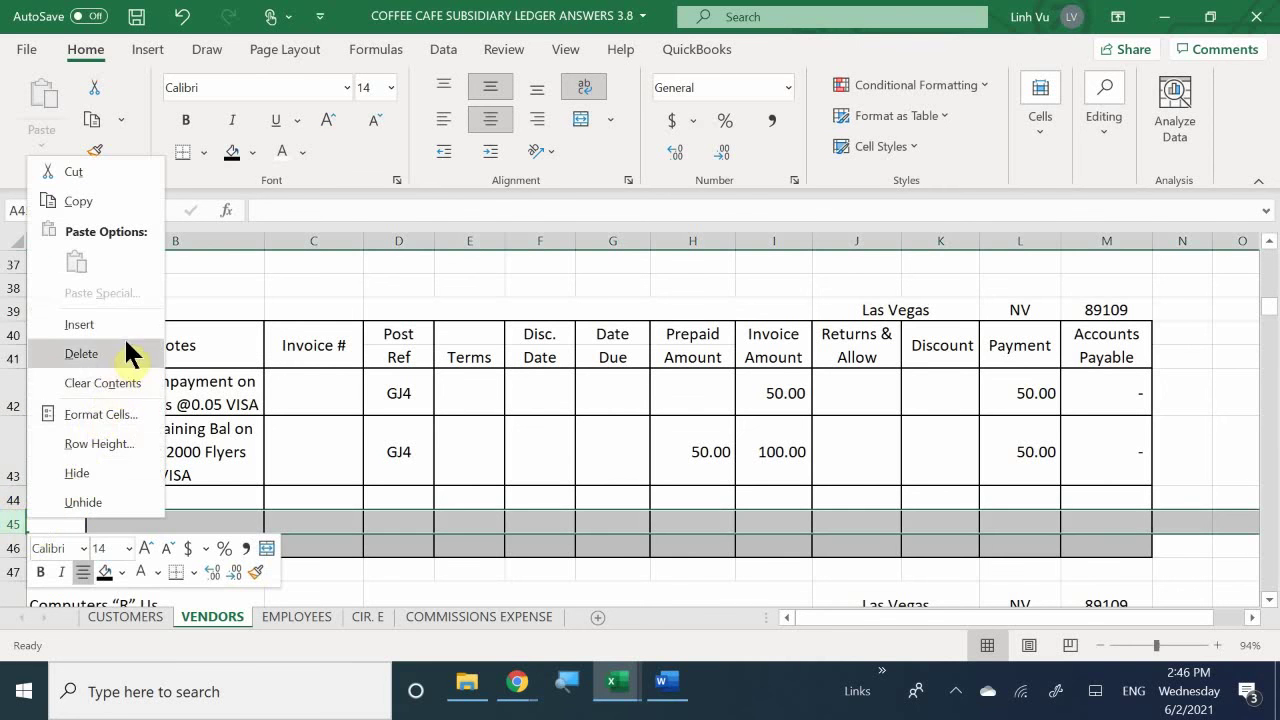
{"action": "left_click", "coordinate": [132, 326]}
{"action": "left_click", "coordinate": [68, 496]}
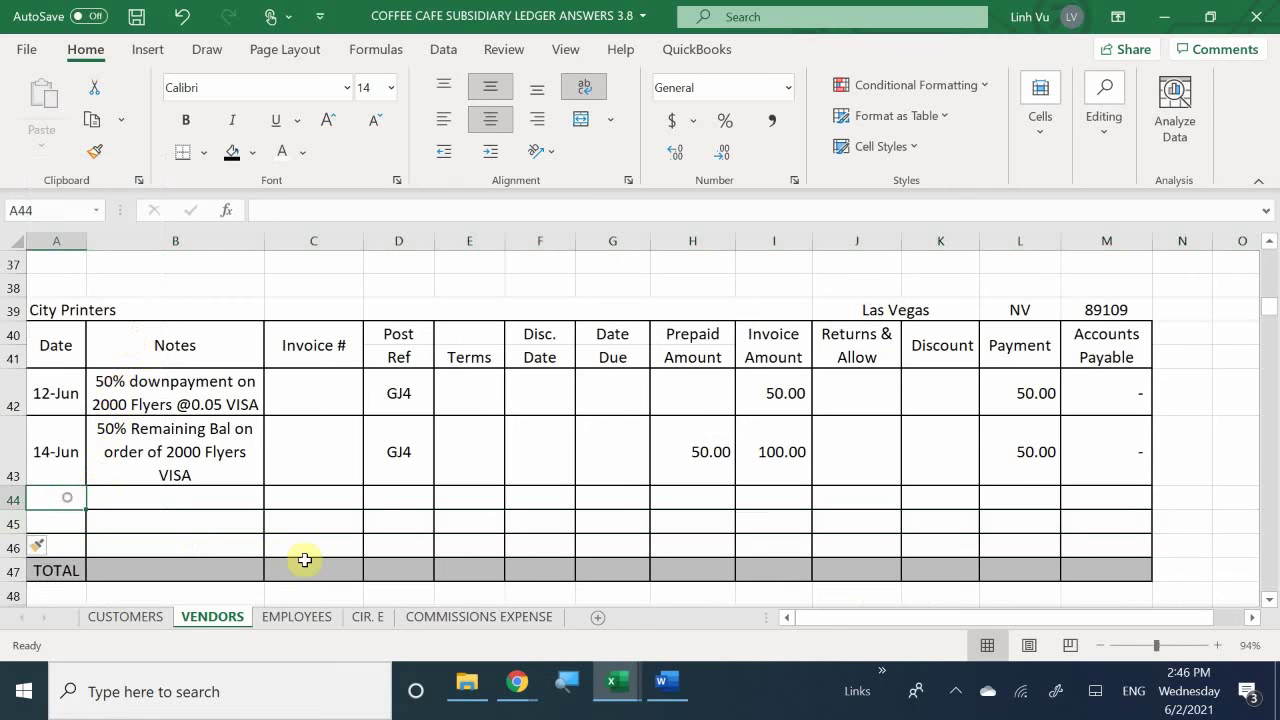
{"action": "type", "text": "6/2"}
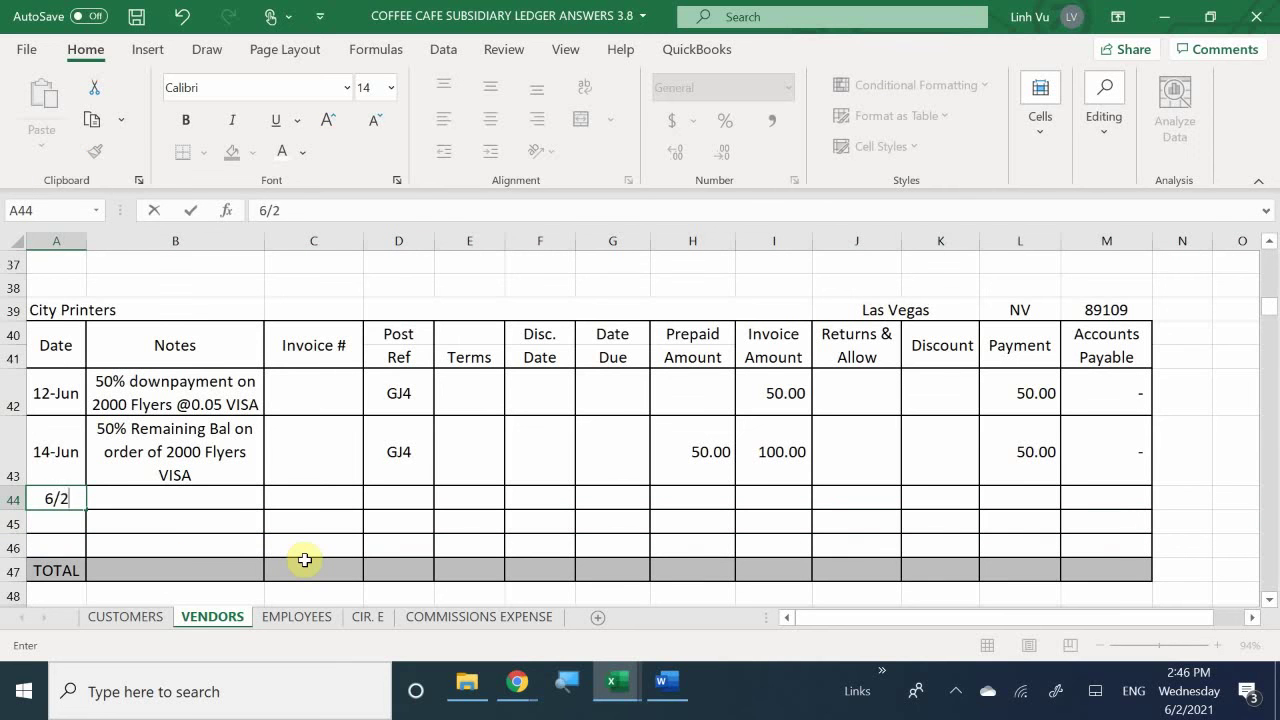
{"action": "type", "text": "6"}
{"action": "key", "text": "Return"}
{"action": "key", "text": "Right"}
{"action": "key", "text": "Up"}
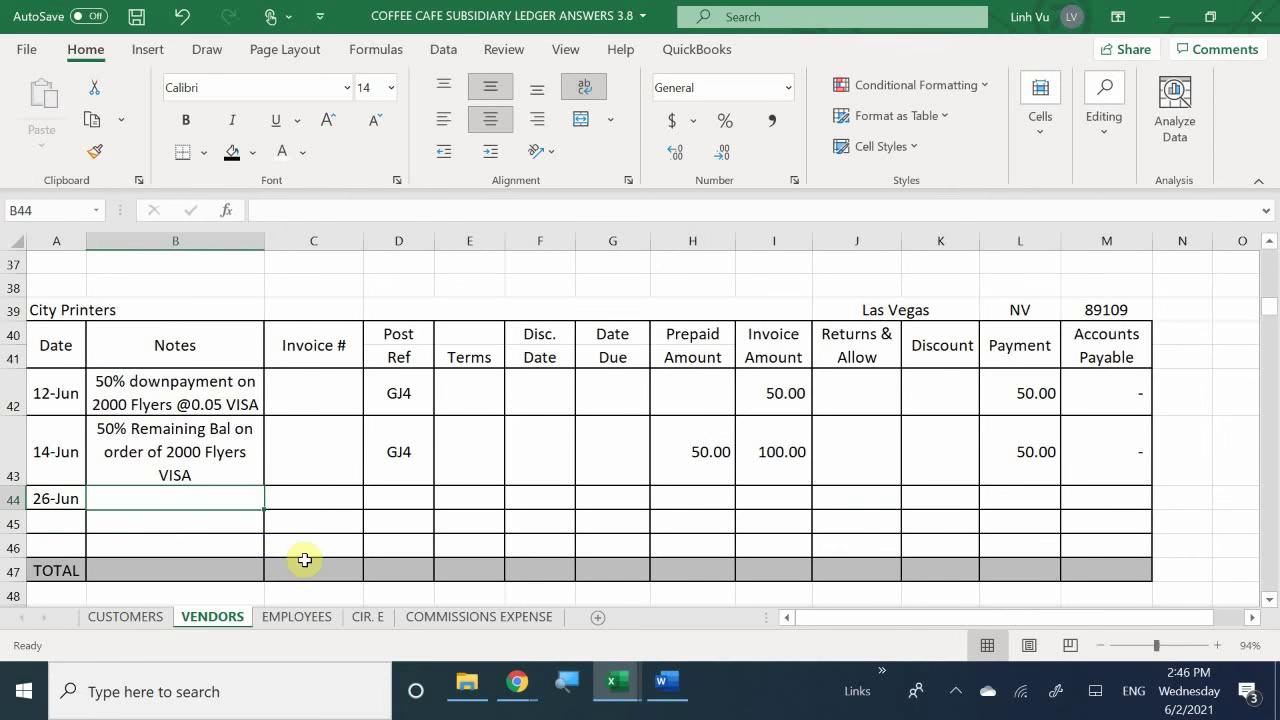
{"action": "type", "text": "1"}
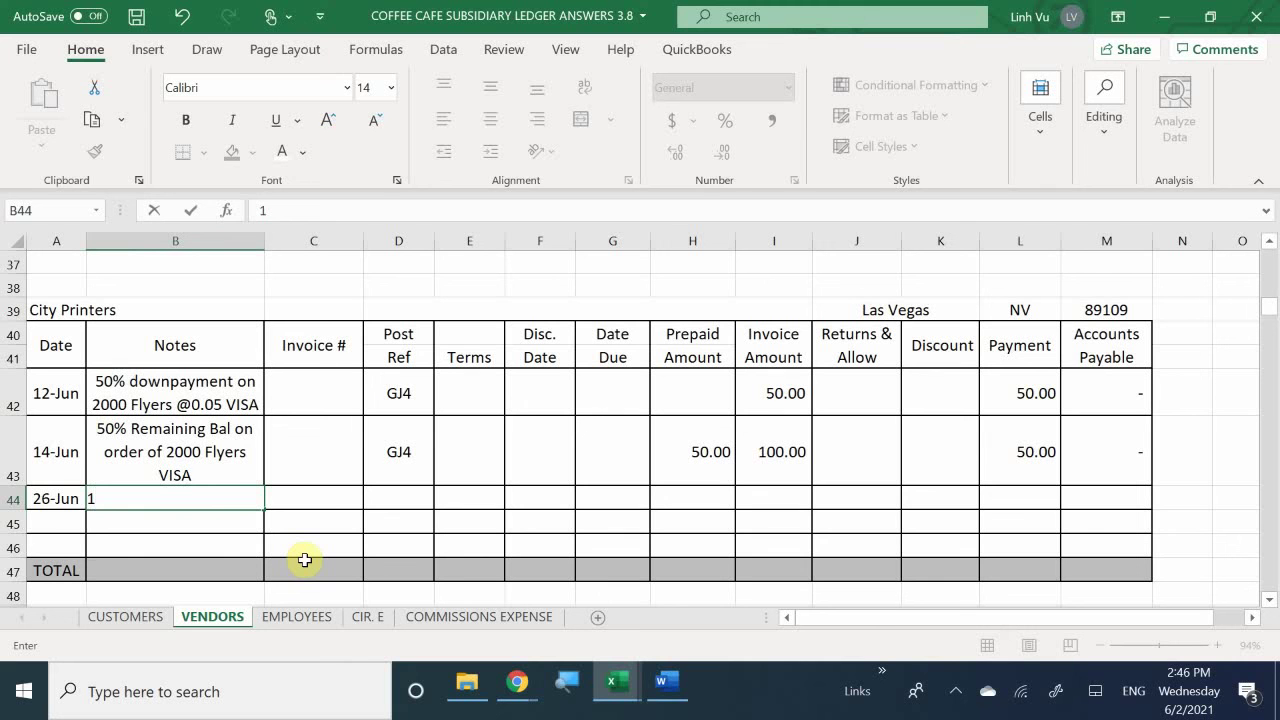
{"action": "type", "text": "0"}
{"action": "key", "text": "BackSpace"}
{"action": "key", "text": "BackSpace"}
{"action": "key", "text": "Left"}
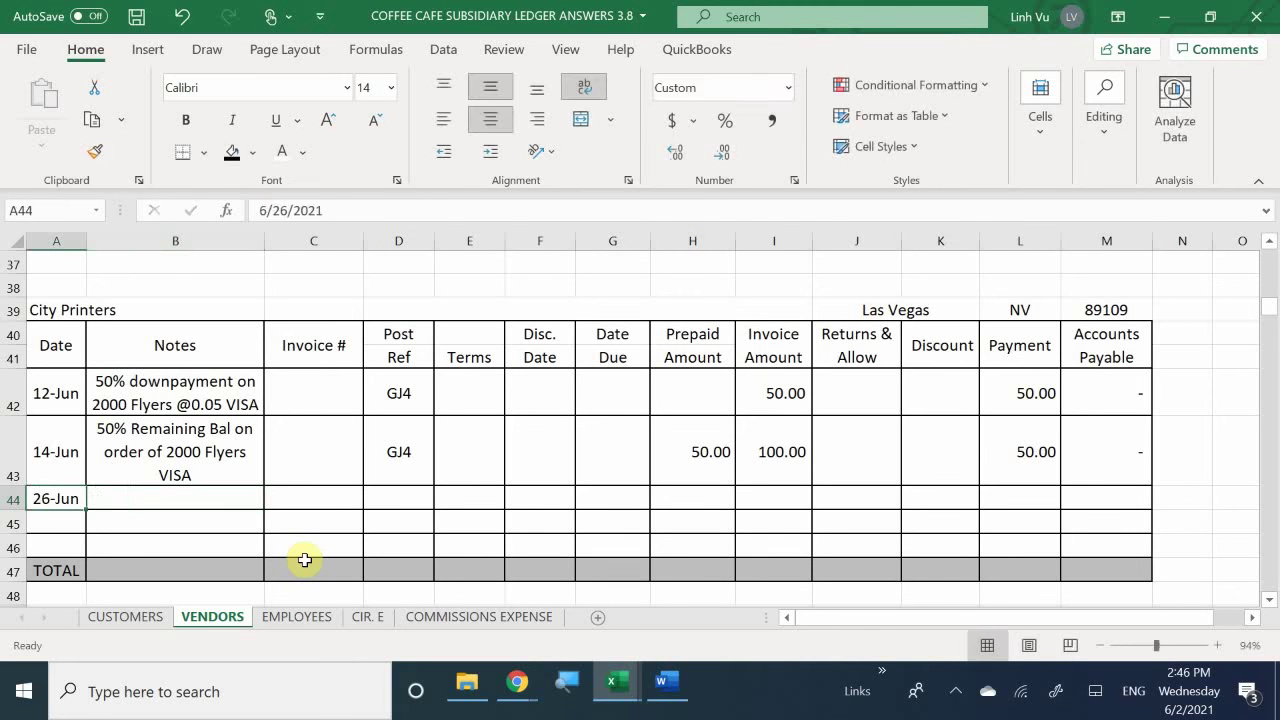
{"action": "key", "text": "Delete"}
{"action": "key", "text": "Down"}
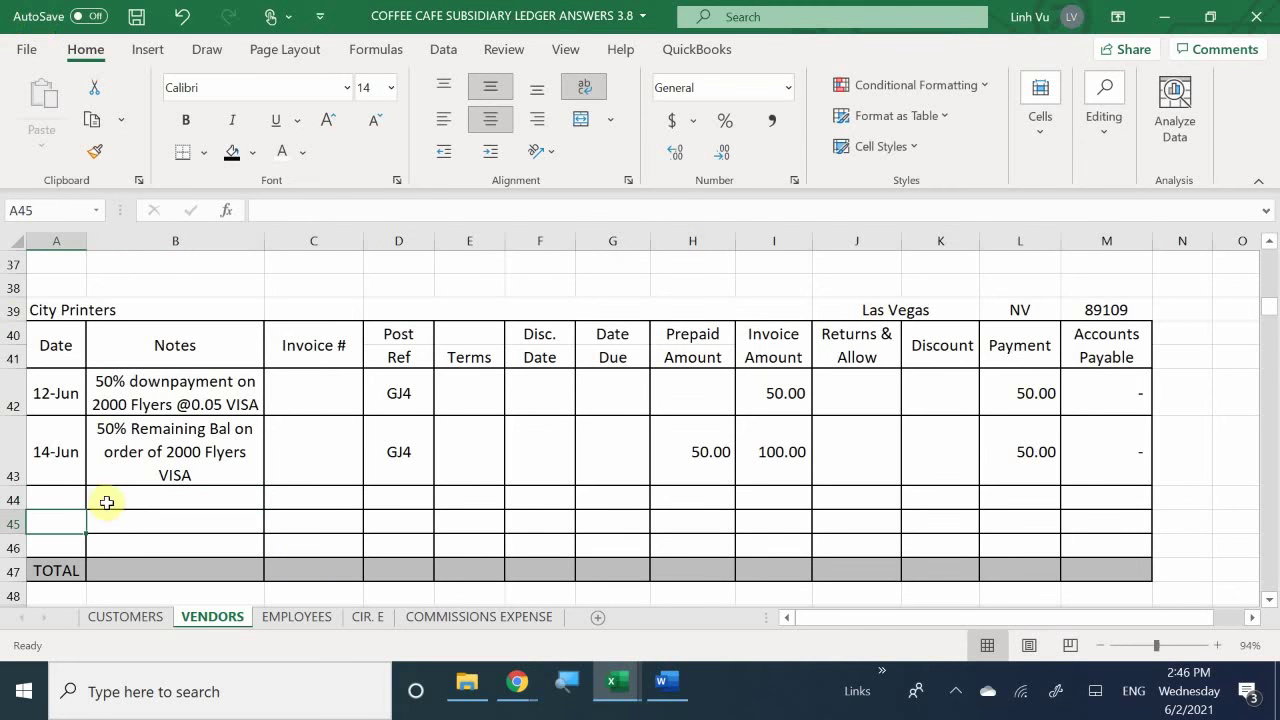
Go to the All Things Ceramic account on the VENDORS sheet and date a new entry 6/26 in row 14.
{"action": "scroll", "coordinate": [108, 510], "scroll_direction": "up", "scroll_amount": 5}
{"action": "scroll", "coordinate": [125, 515], "scroll_direction": "up", "scroll_amount": 7}
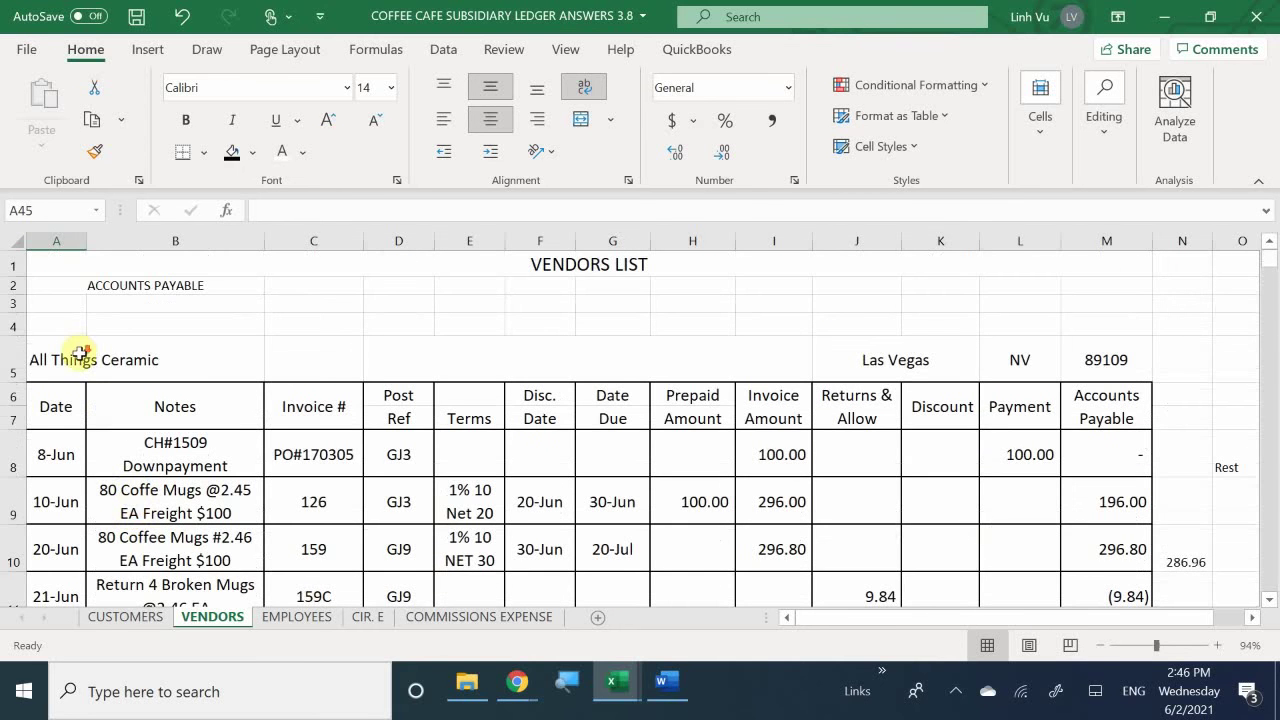
{"action": "scroll", "coordinate": [80, 410], "scroll_direction": "down", "scroll_amount": 3}
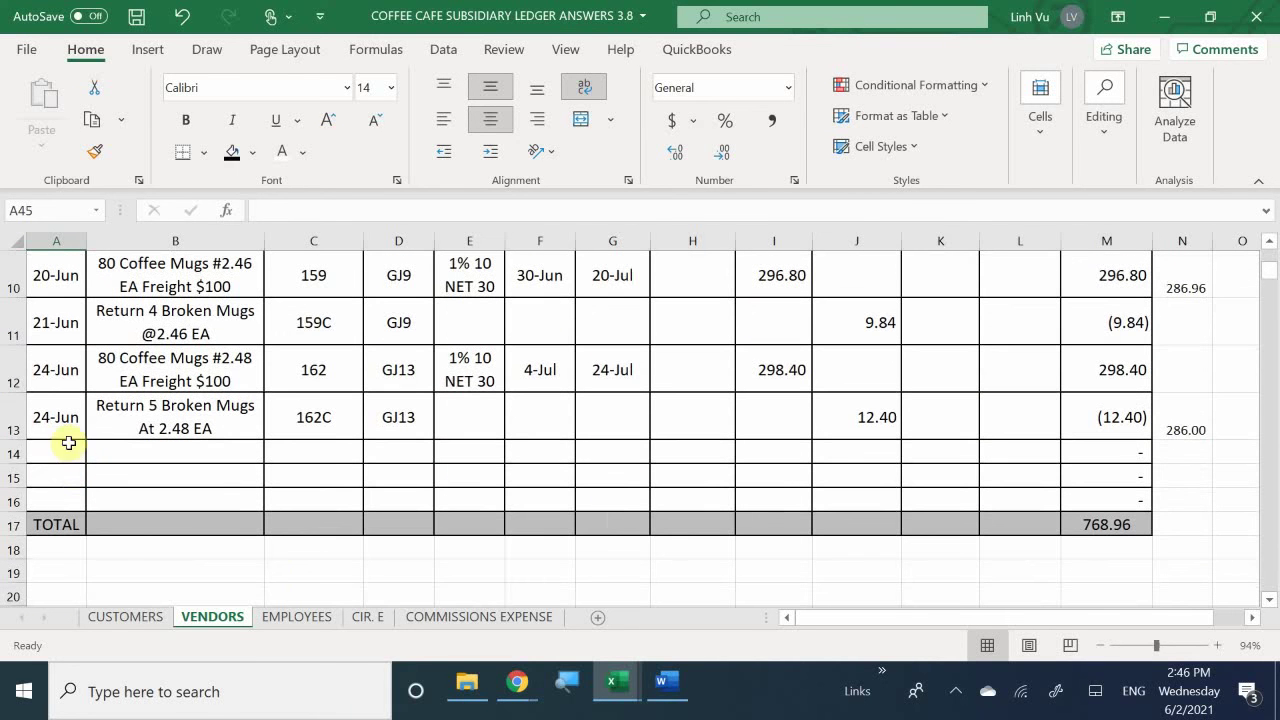
{"action": "left_click", "coordinate": [62, 452]}
{"action": "mouse_move", "coordinate": [483, 705]}
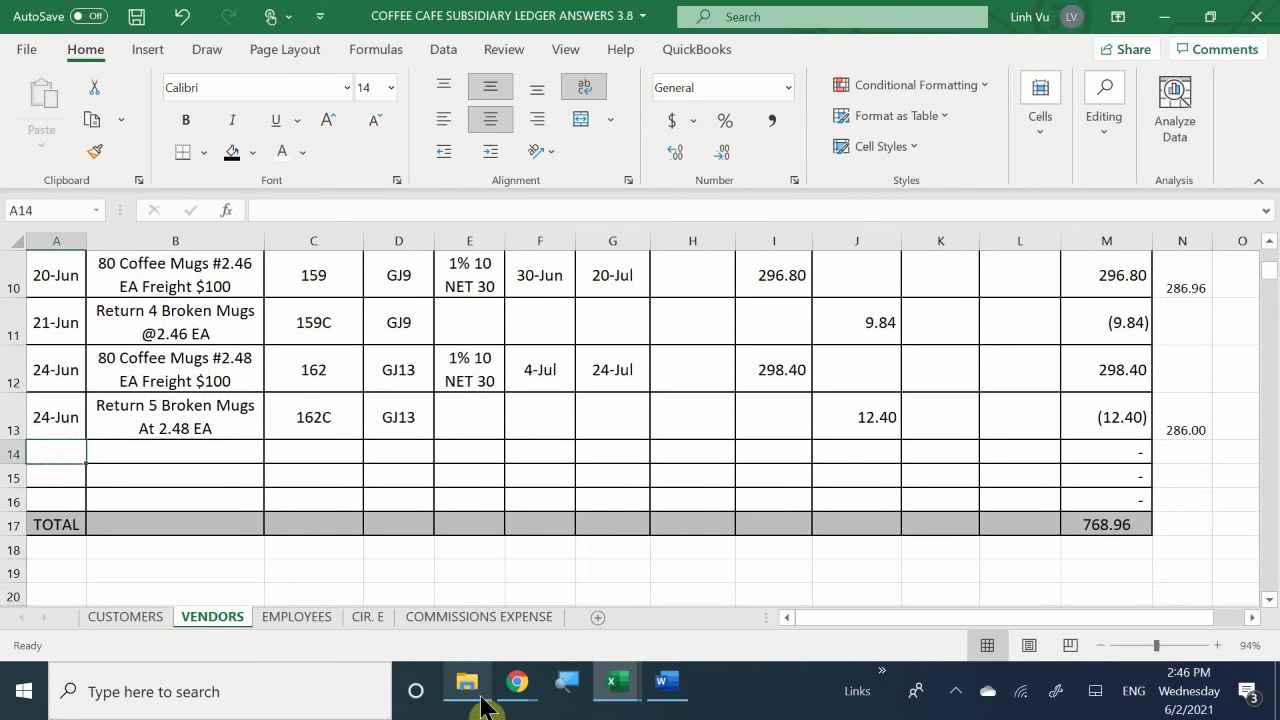
{"action": "type", "text": "6/26"}
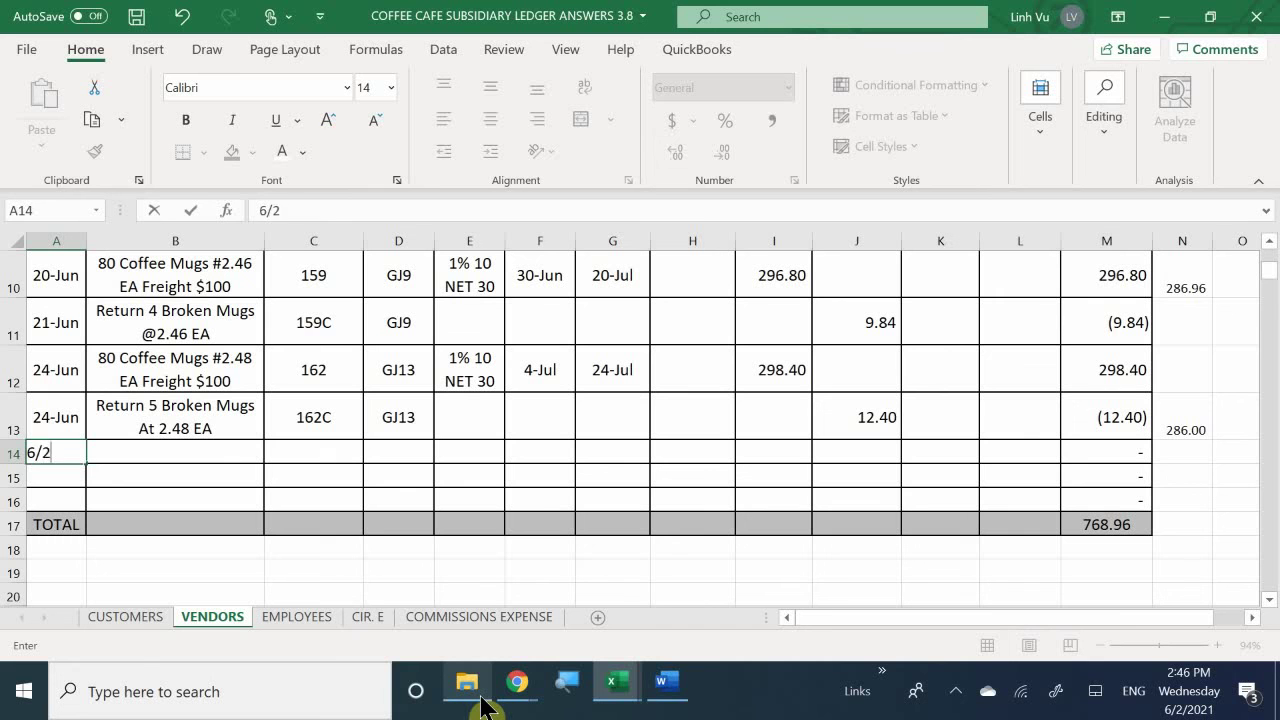
{"action": "key", "text": "Return"}
{"action": "key", "text": "Right"}
{"action": "key", "text": "Up"}
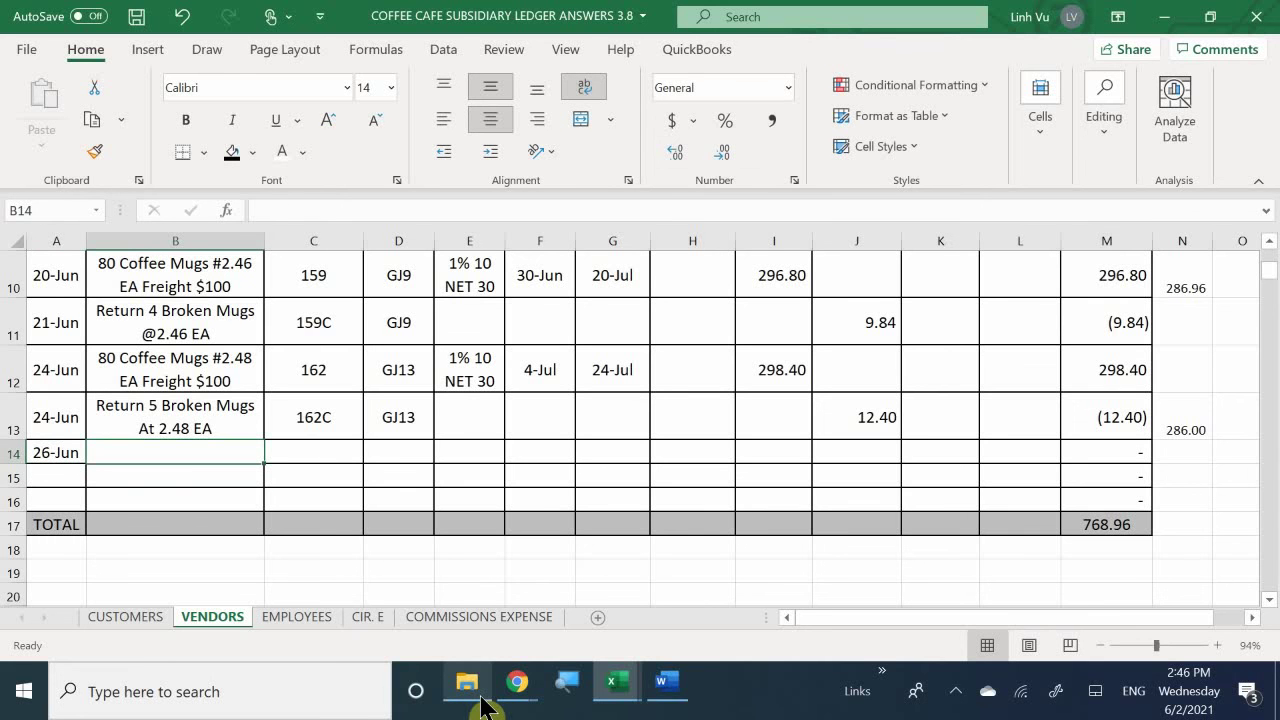
Enter the note "100 Mugs @2.50 EA Freight 100" for the All Things Ceramic entry in row 14.
{"action": "type", "text": "100"}
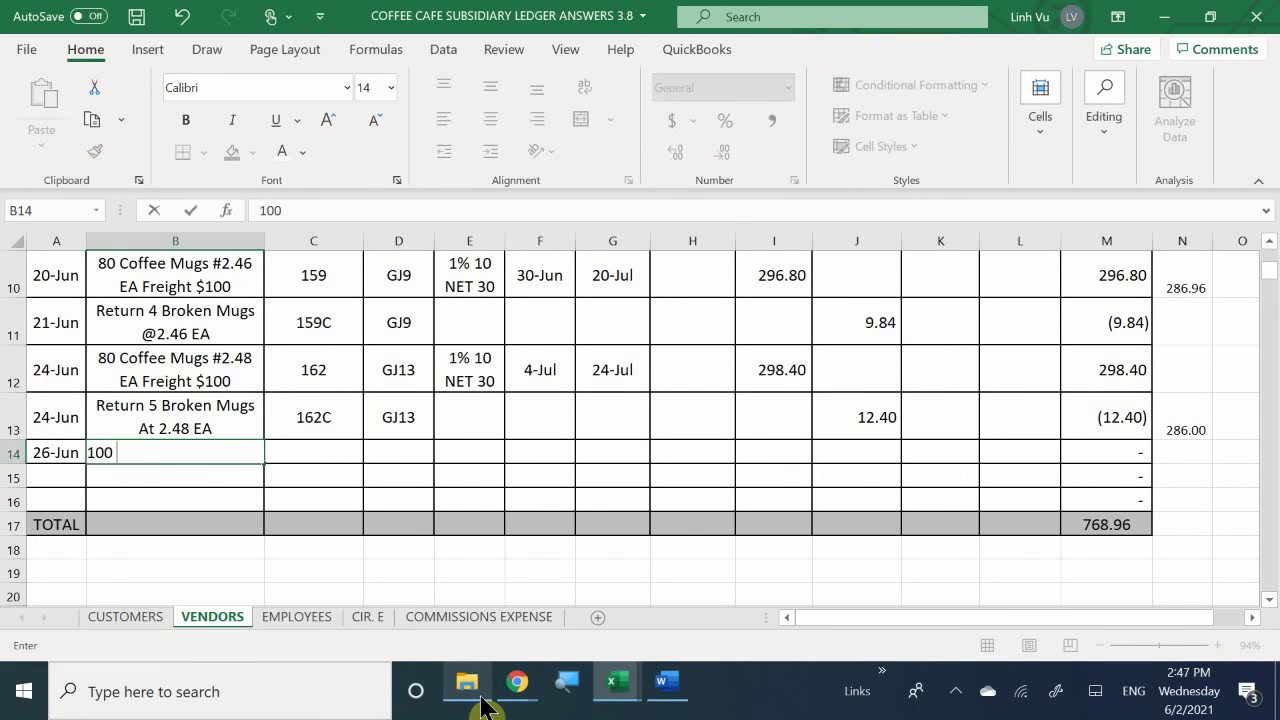
{"action": "type", "text": " Mugs #"}
{"action": "key", "text": "BackSpace"}
{"action": "type", "text": "@2.50"}
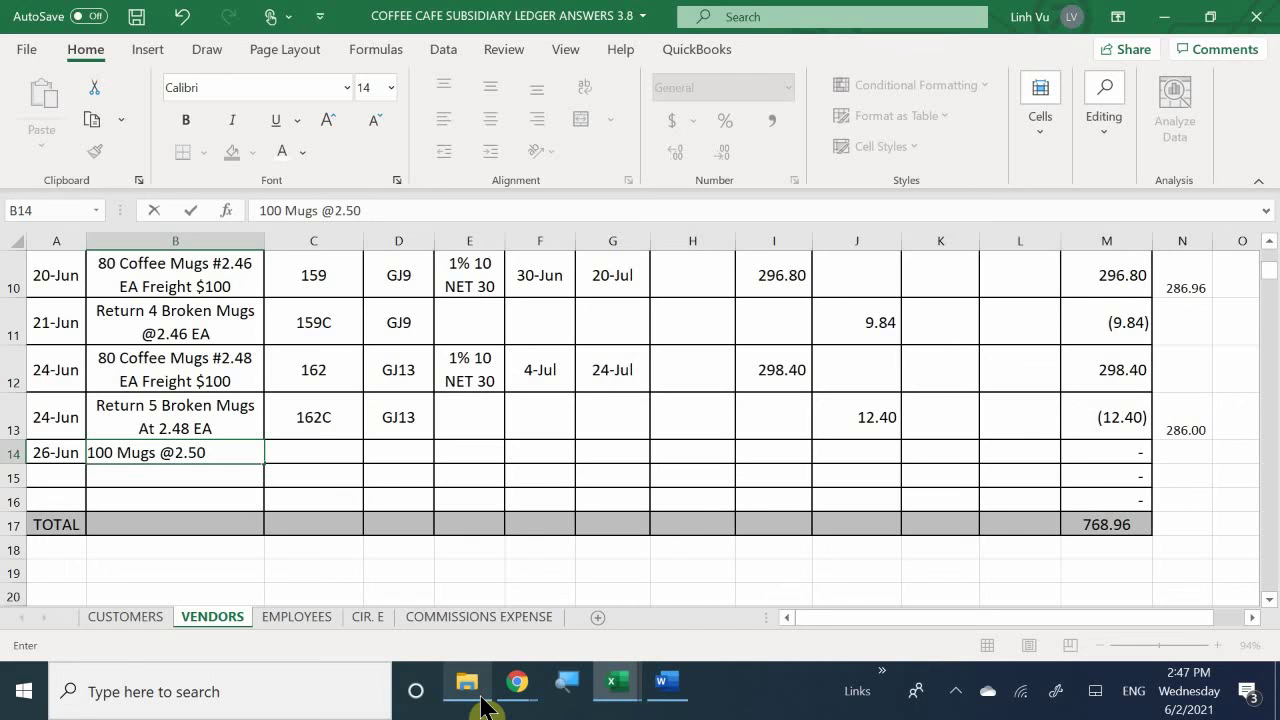
{"action": "type", "text": " EA Freight "}
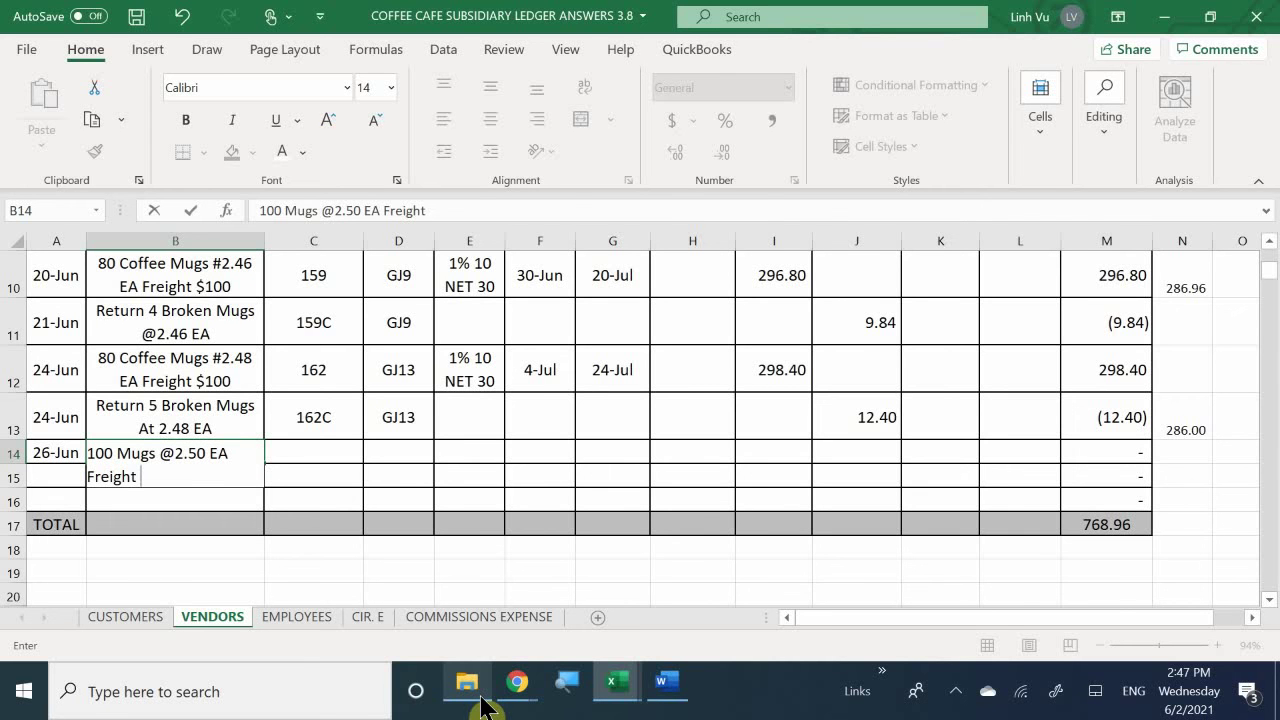
{"action": "type", "text": "100"}
{"action": "key", "text": "Tab"}
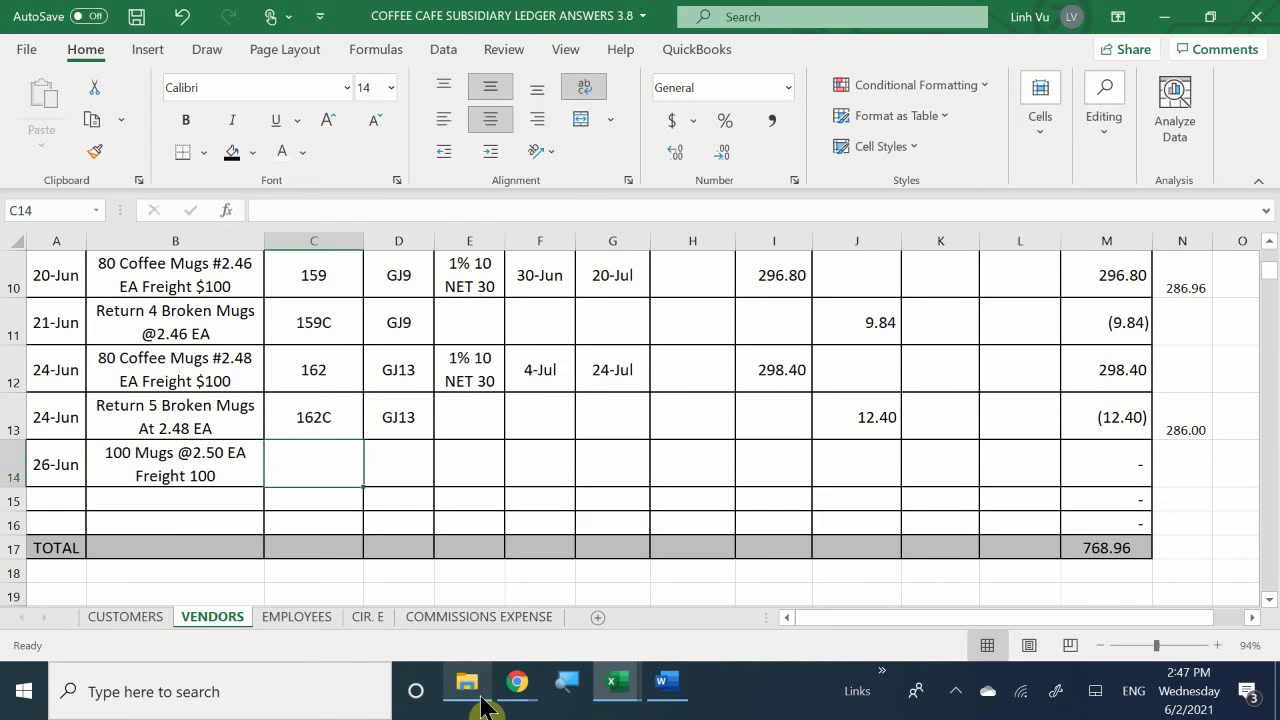
Enter invoice number 170 and post reference GJ15 for the All Things Ceramic entry in row 14.
{"action": "type", "text": "170"}
{"action": "key", "text": "Return"}
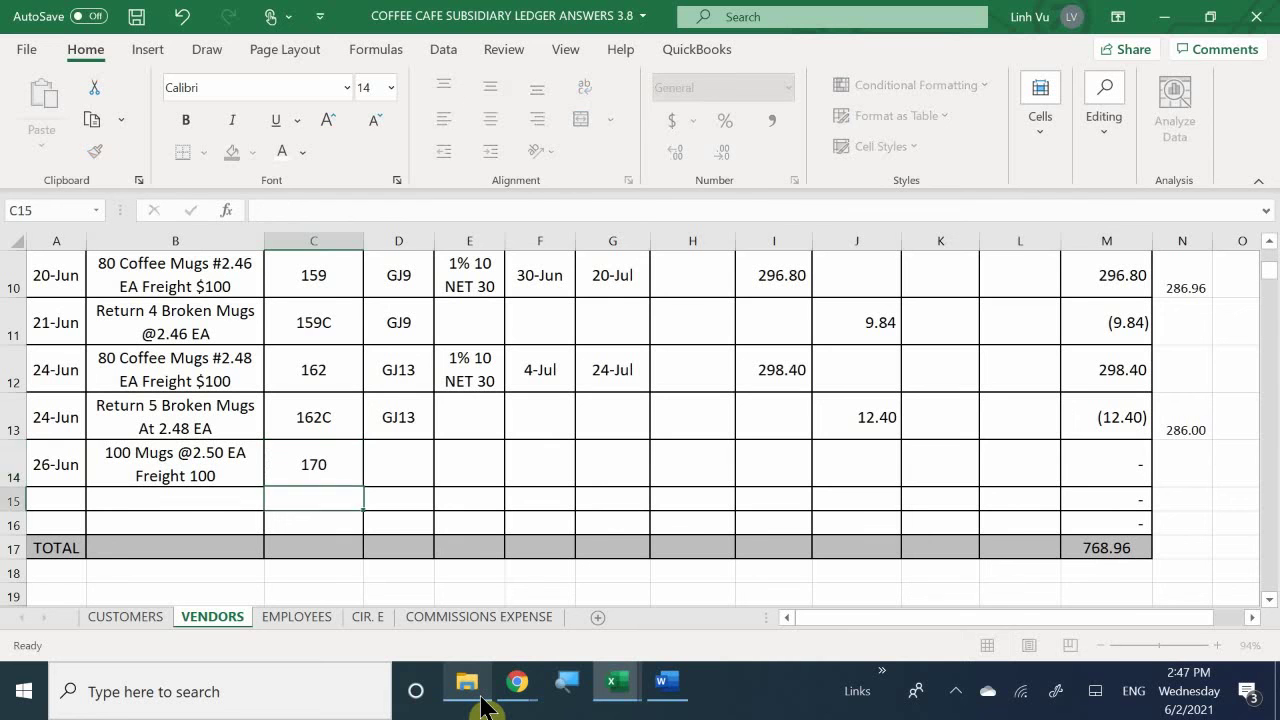
{"action": "key", "text": "Tab"}
{"action": "key", "text": "Up"}
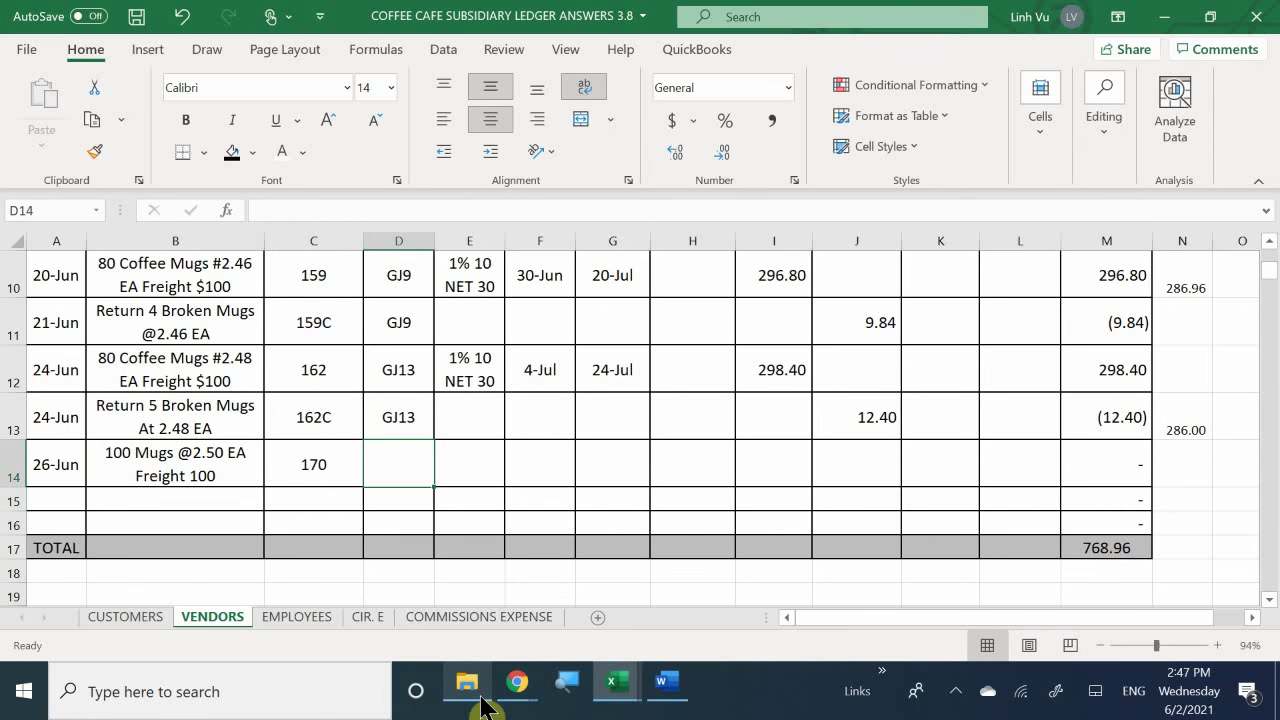
{"action": "type", "text": "F"}
{"action": "key", "text": "BackSpace"}
{"action": "type", "text": "G"}
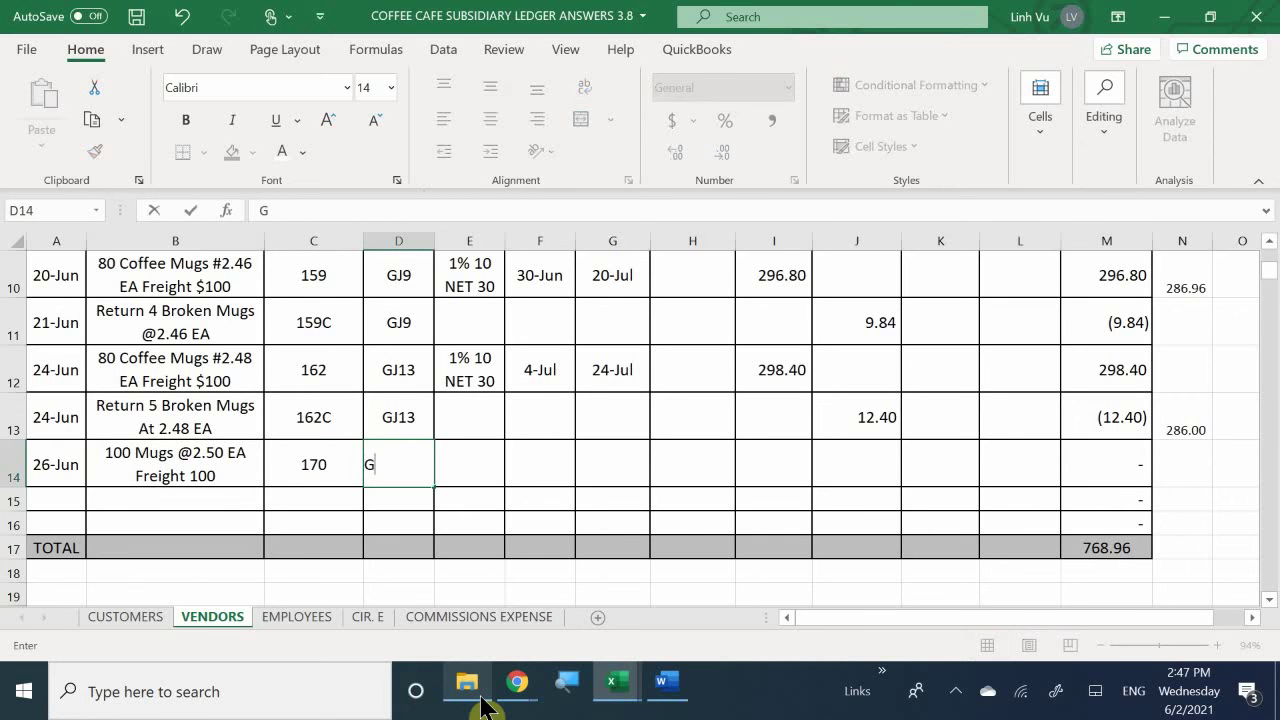
{"action": "type", "text": "H"}
{"action": "key", "text": "BackSpace"}
{"action": "type", "text": "J15"}
{"action": "key", "text": "Tab"}
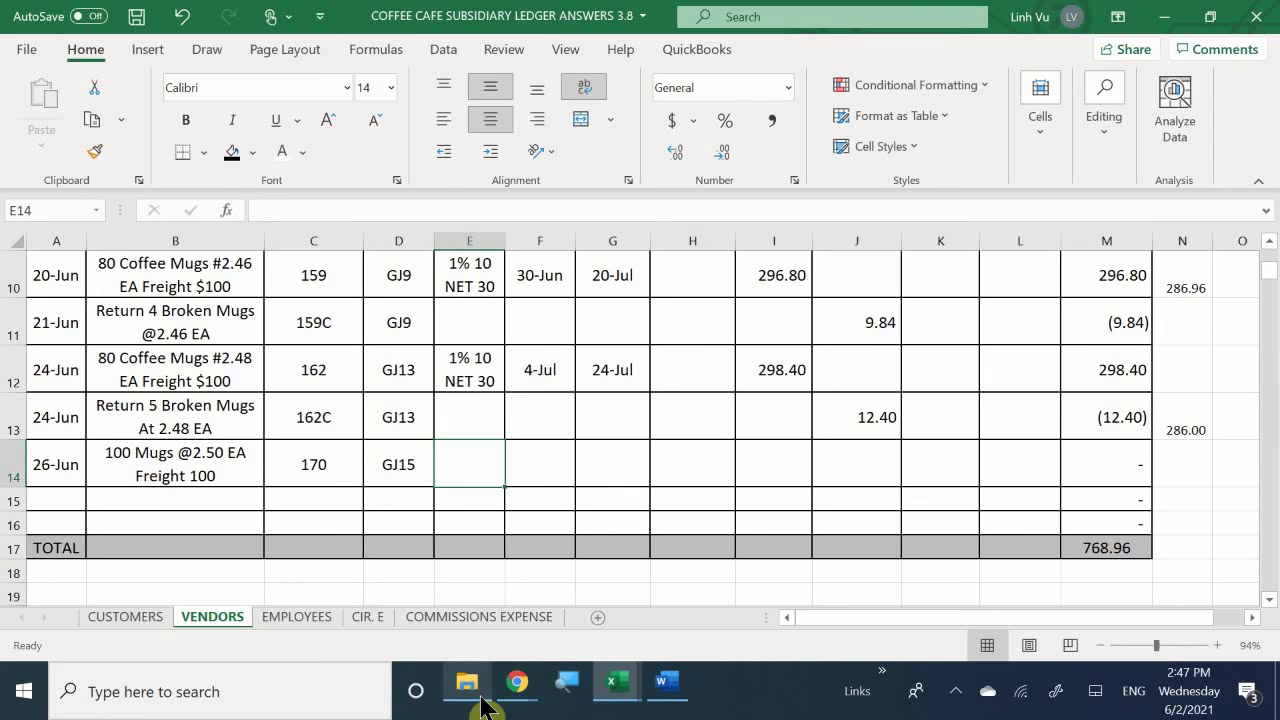
Fill in the row 14 terms by referencing the earlier 1% 10 NET 30 terms with the formula =E12.
{"action": "type", "text": "="}
{"action": "key", "text": "Up"}
{"action": "key", "text": "Up"}
{"action": "key", "text": "Up"}
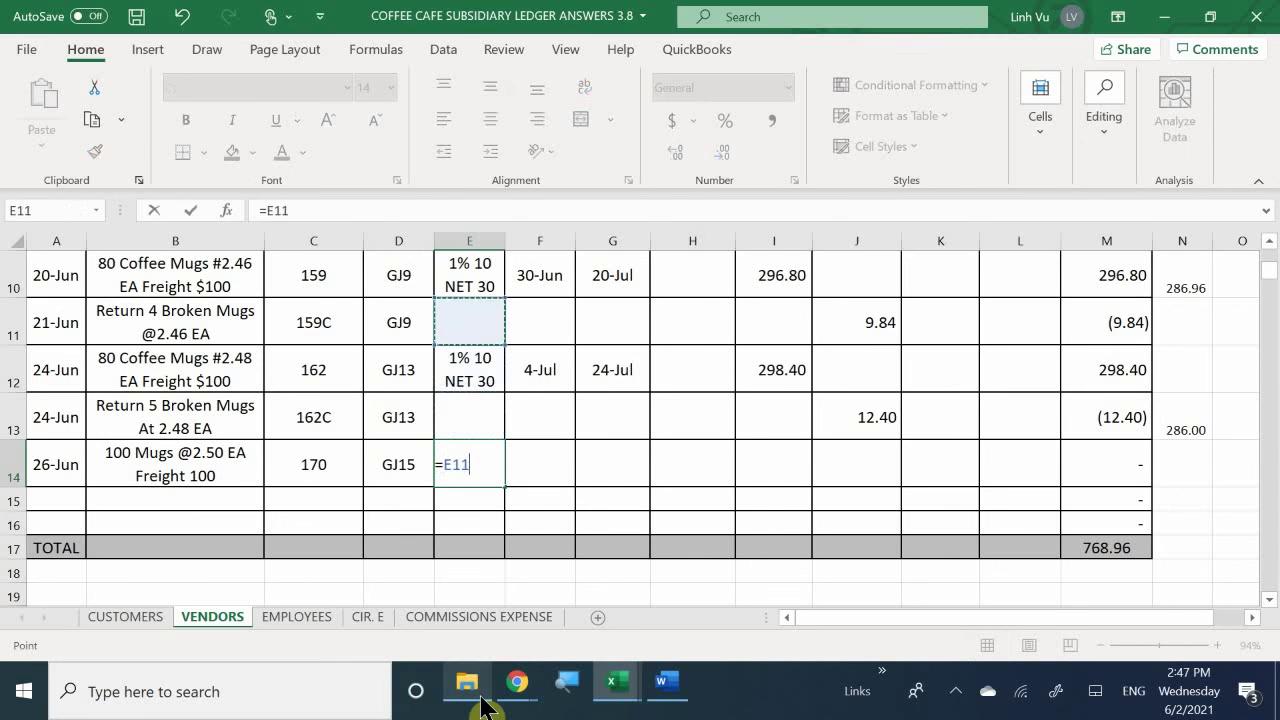
{"action": "key", "text": "Down"}
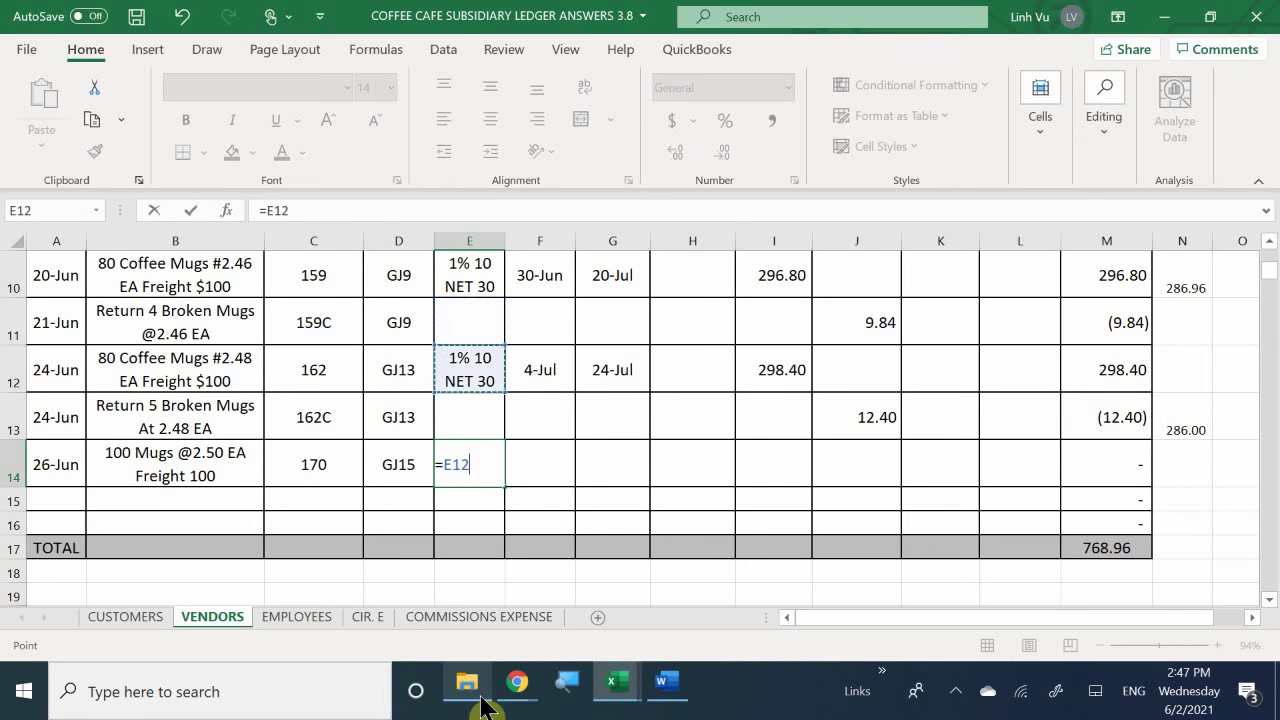
{"action": "key", "text": "Tab"}
Calculate the discount date for invoice 170 in F14 with the formula =A14+10.
{"action": "type", "text": "="}
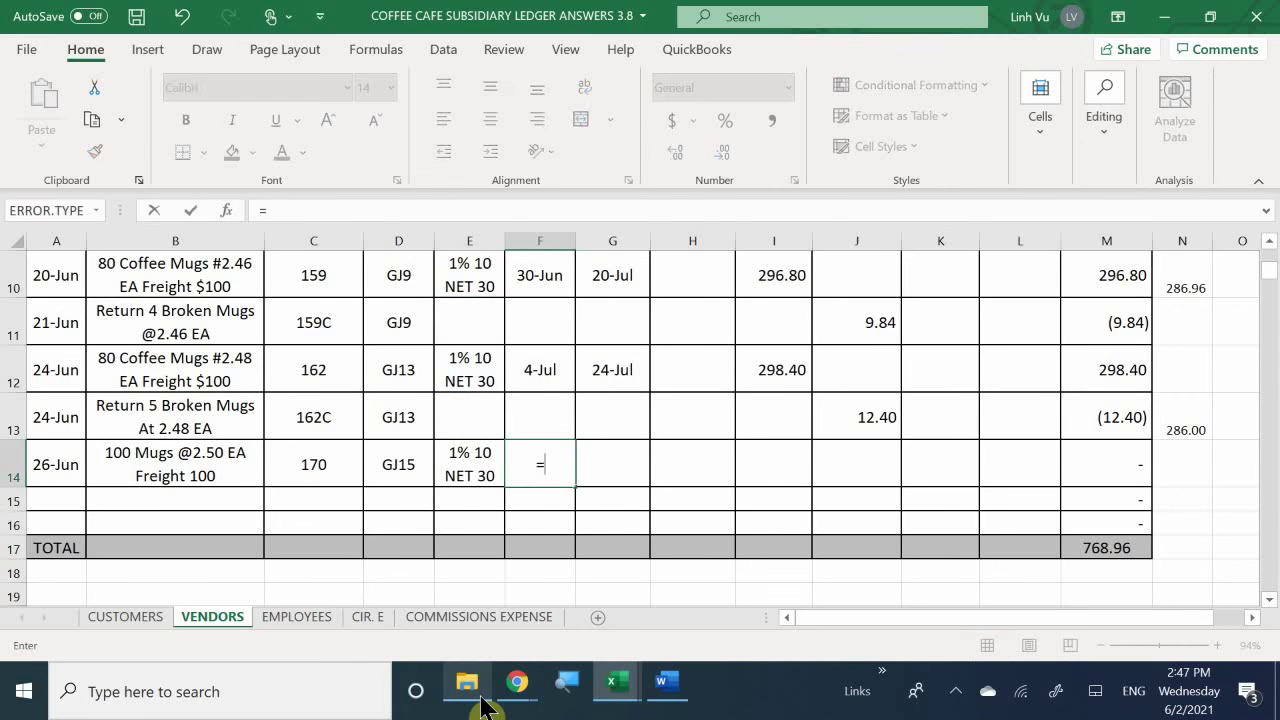
{"action": "key", "text": "Left"}
{"action": "key", "text": "Left"}
{"action": "key", "text": "Left"}
{"action": "key", "text": "Left"}
{"action": "key", "text": "Left"}
{"action": "type", "text": "+"}
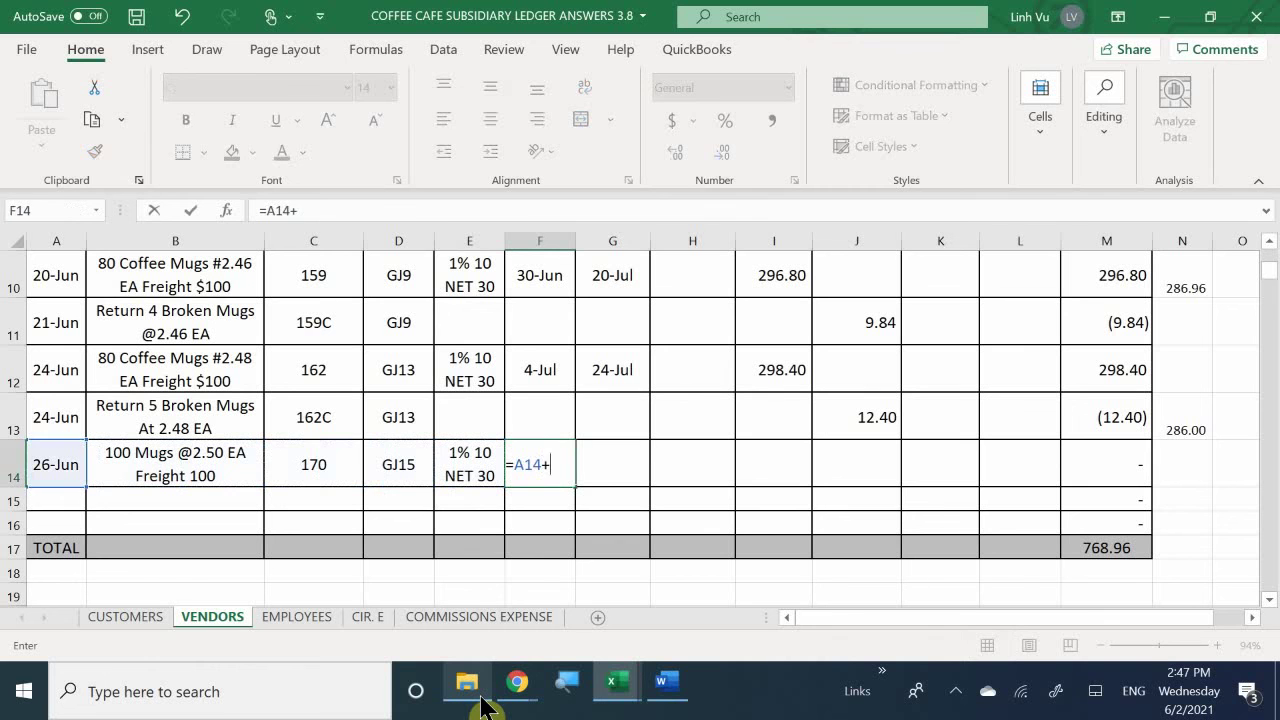
{"action": "type", "text": "10"}
{"action": "key", "text": "Tab"}
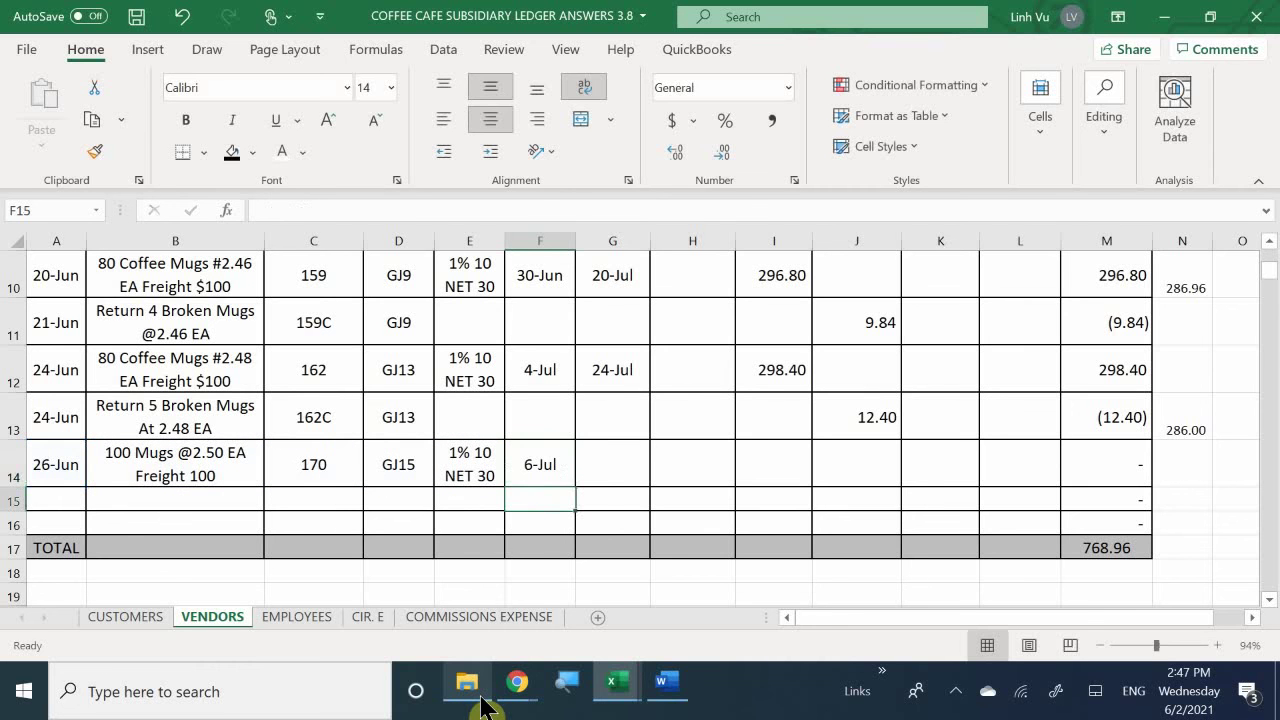
Calculate the due date for invoice 170 in G14 with the formula =A14+30.
{"action": "type", "text": "="}
{"action": "key", "text": "Left"}
{"action": "key", "text": "Left"}
{"action": "key", "text": "Left"}
{"action": "key", "text": "Left"}
{"action": "key", "text": "Left"}
{"action": "key", "text": "Left"}
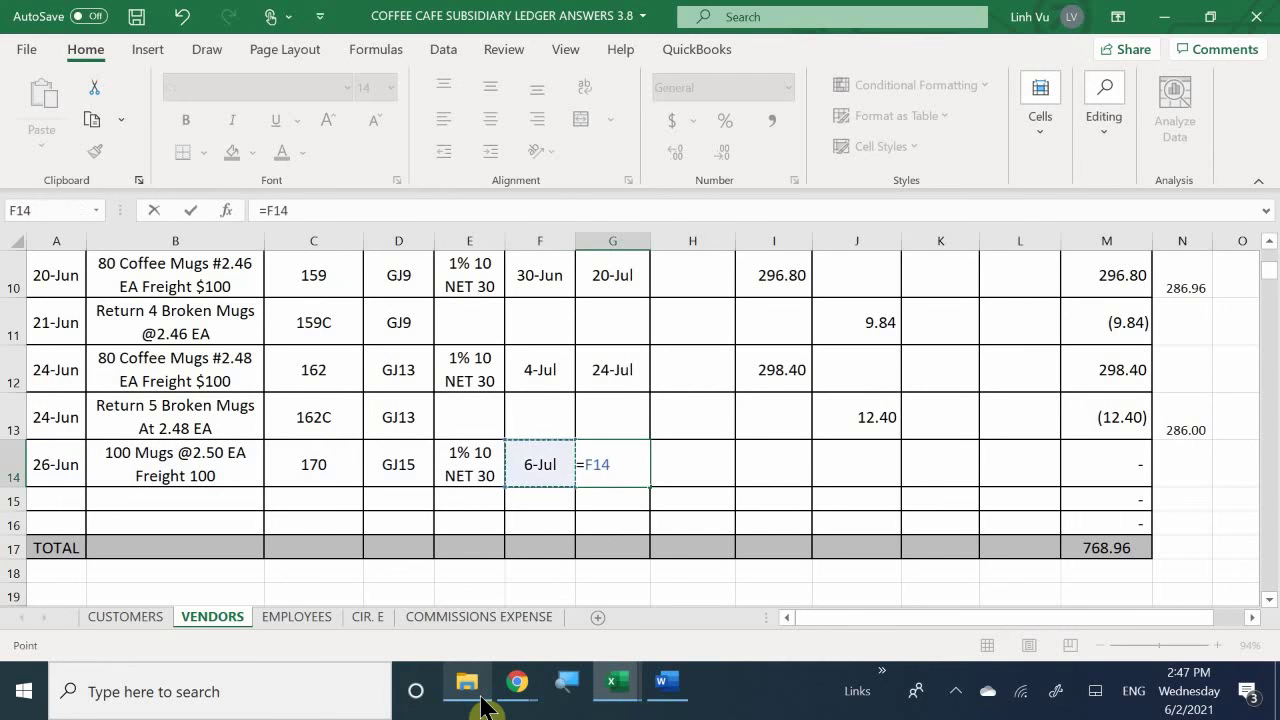
{"action": "type", "text": "+30"}
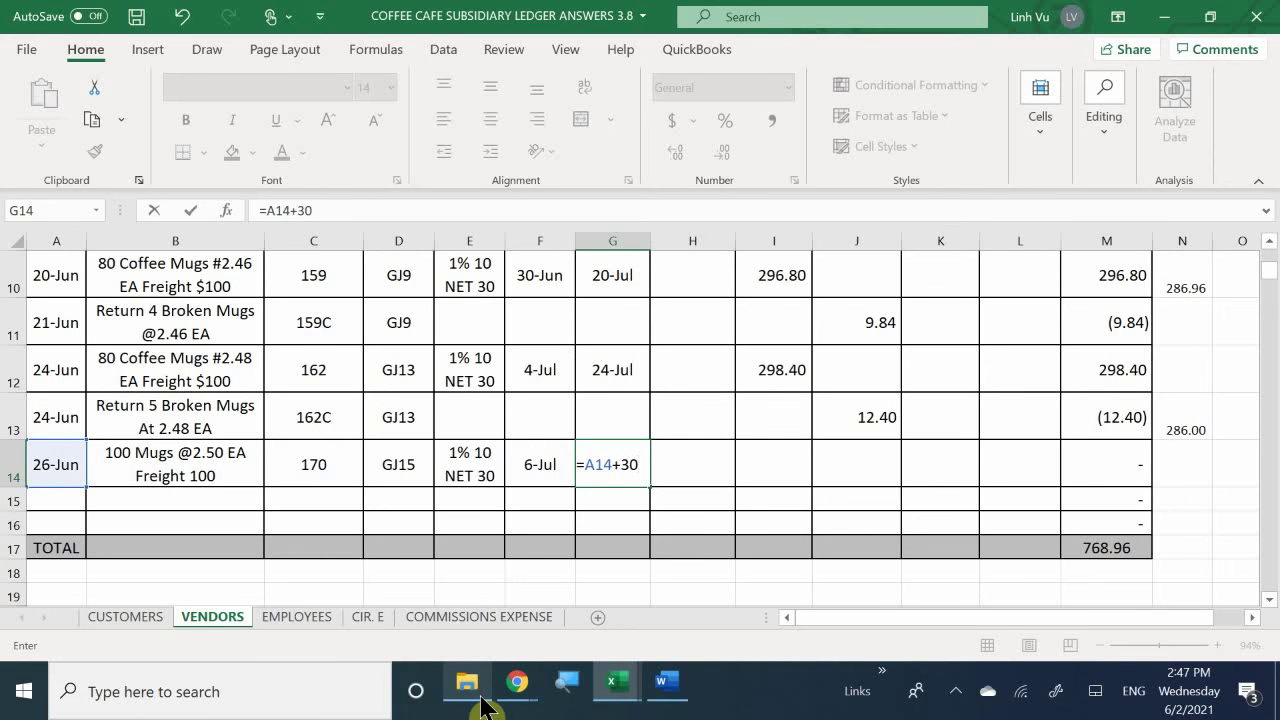
{"action": "key", "text": "Return"}
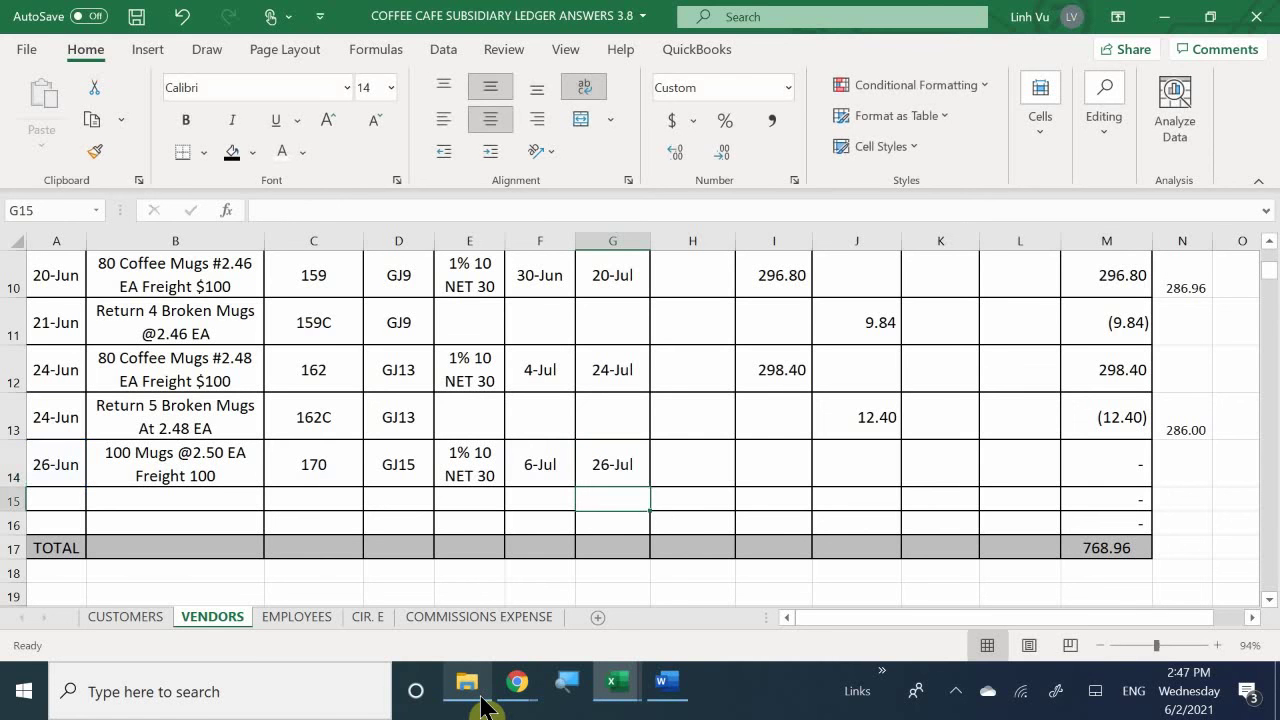
{"action": "key", "text": "Right"}
{"action": "key", "text": "Up"}
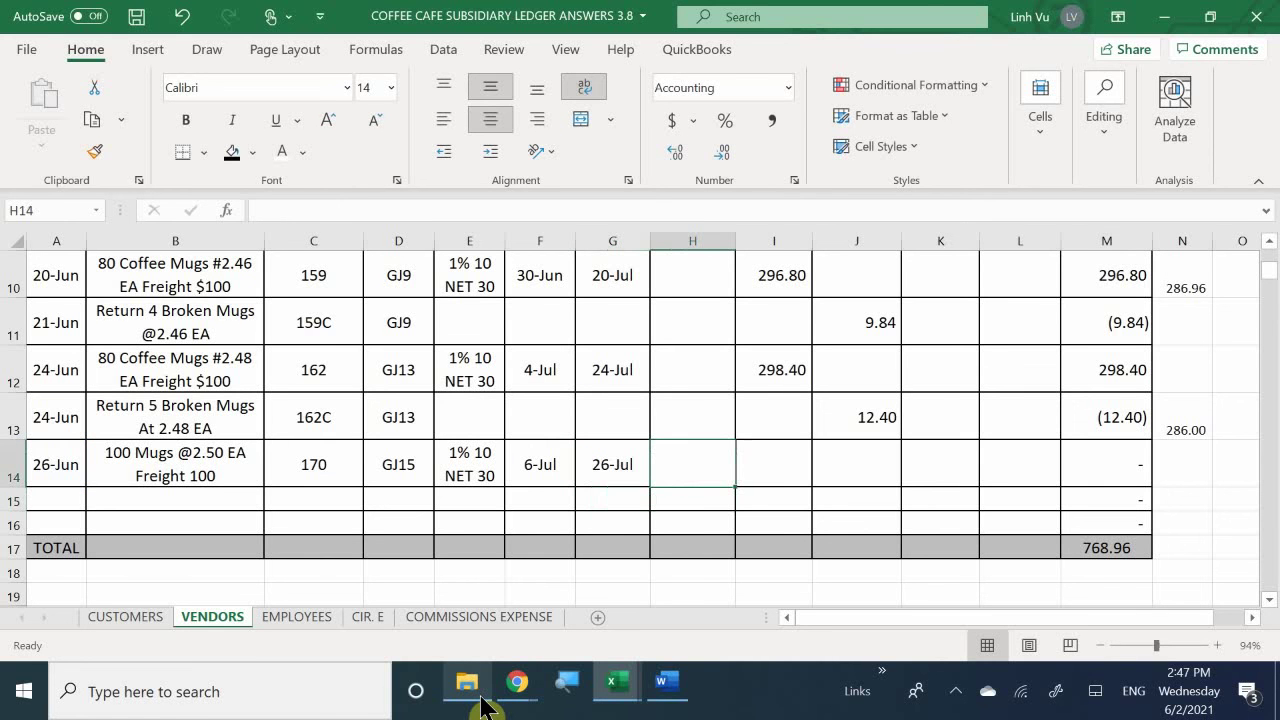
Enter 350 in I14 as the All Things Ceramics invoice 170 amount and save the subsidiary ledger workbook.
{"action": "key", "text": "Right"}
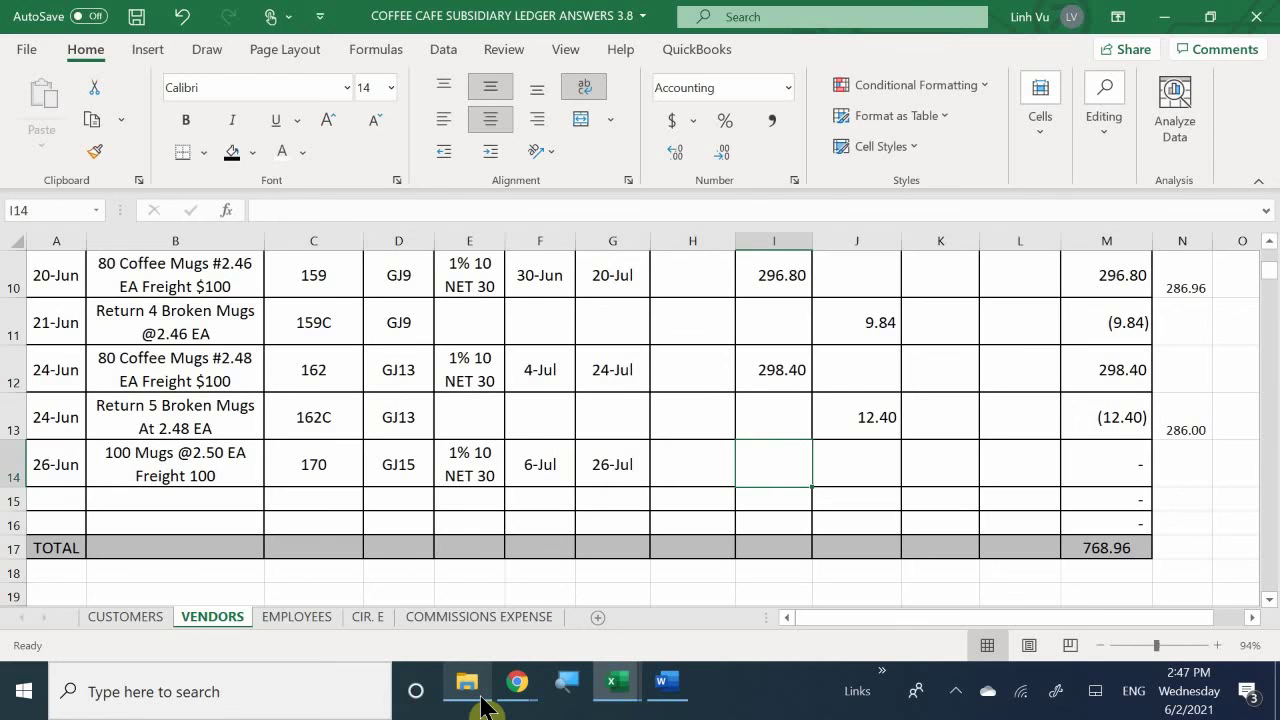
{"action": "type", "text": "350"}
{"action": "key", "text": "Return"}
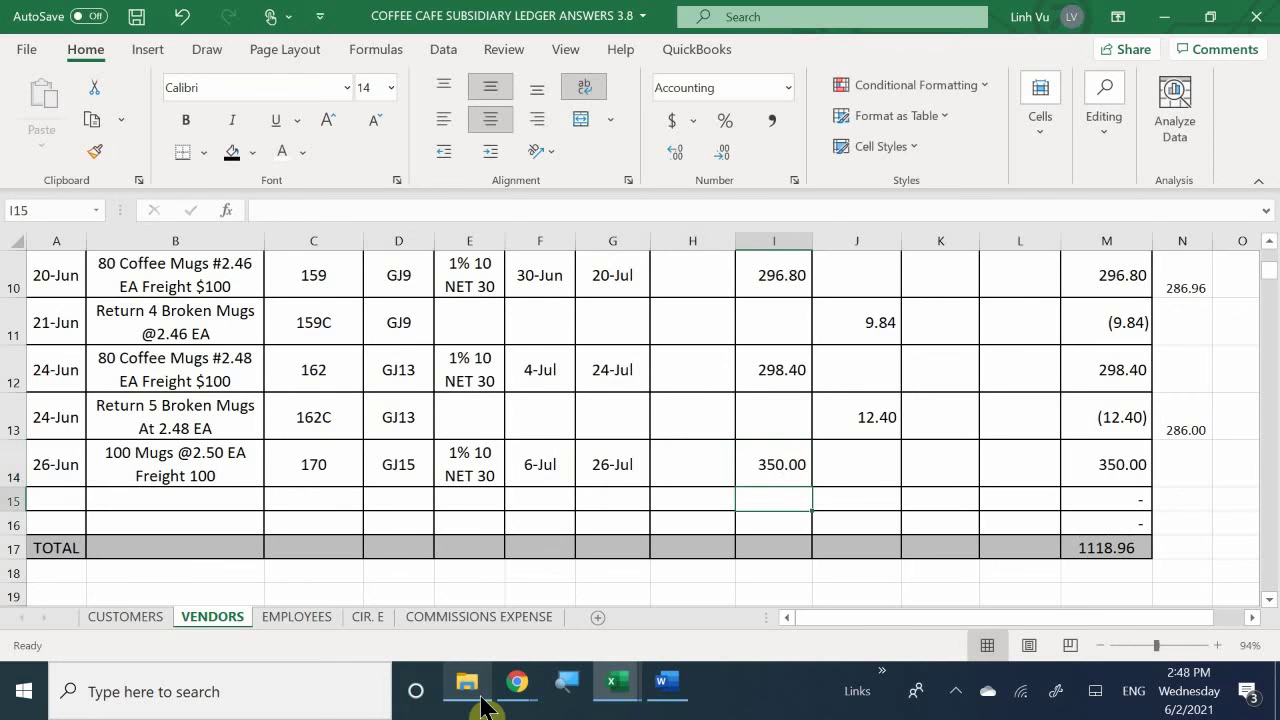
{"action": "key", "text": "Right"}
{"action": "key", "text": "Up"}
{"action": "key", "text": "Right"}
{"action": "key", "text": "Right"}
{"action": "key", "text": "Right"}
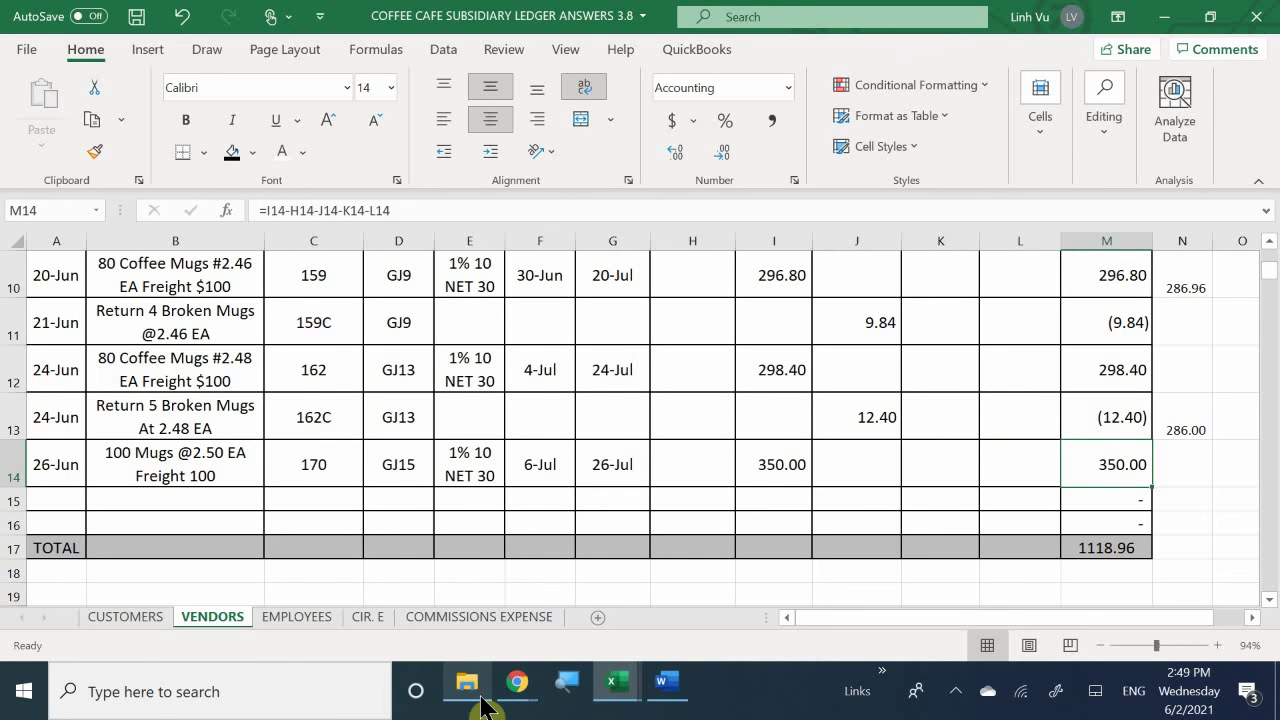
{"action": "key", "text": "ctrl+s"}
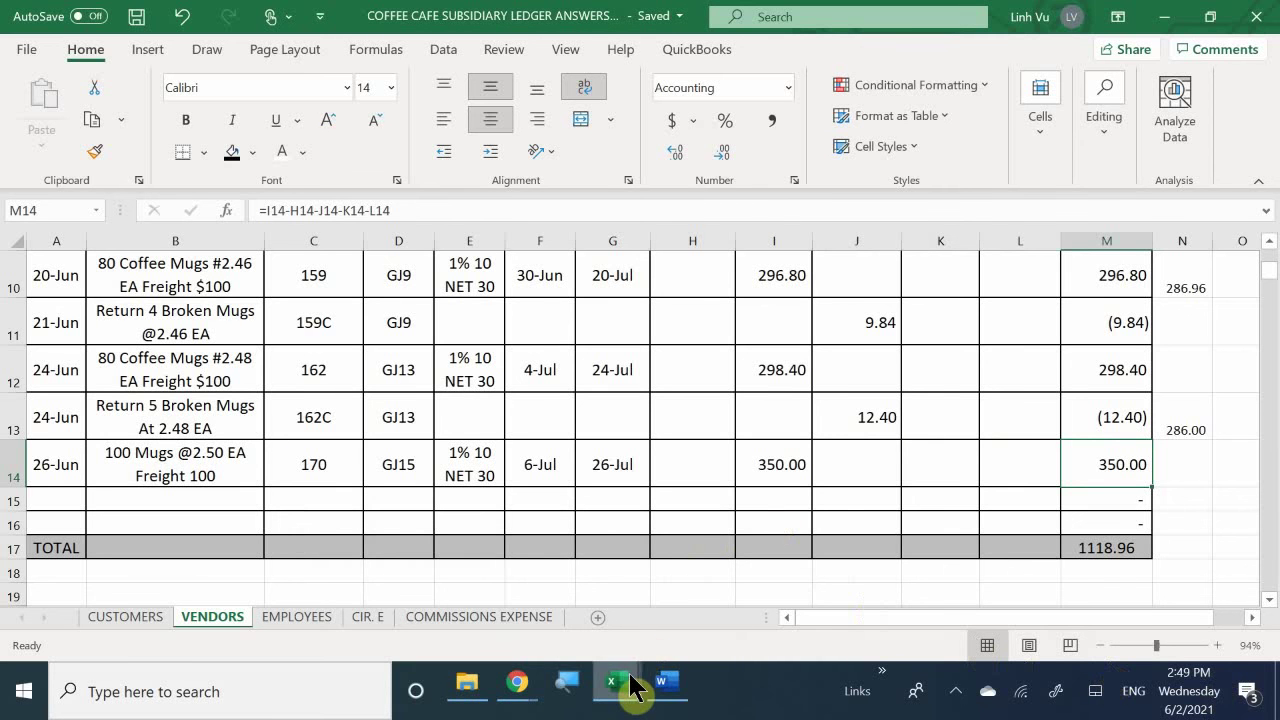
In the general journal workbook's PO sheet, enter invoice number 170 in F17 for the 24-Jun All Things Ceramics coffee mugs order.
{"action": "mouse_move", "coordinate": [630, 678]}
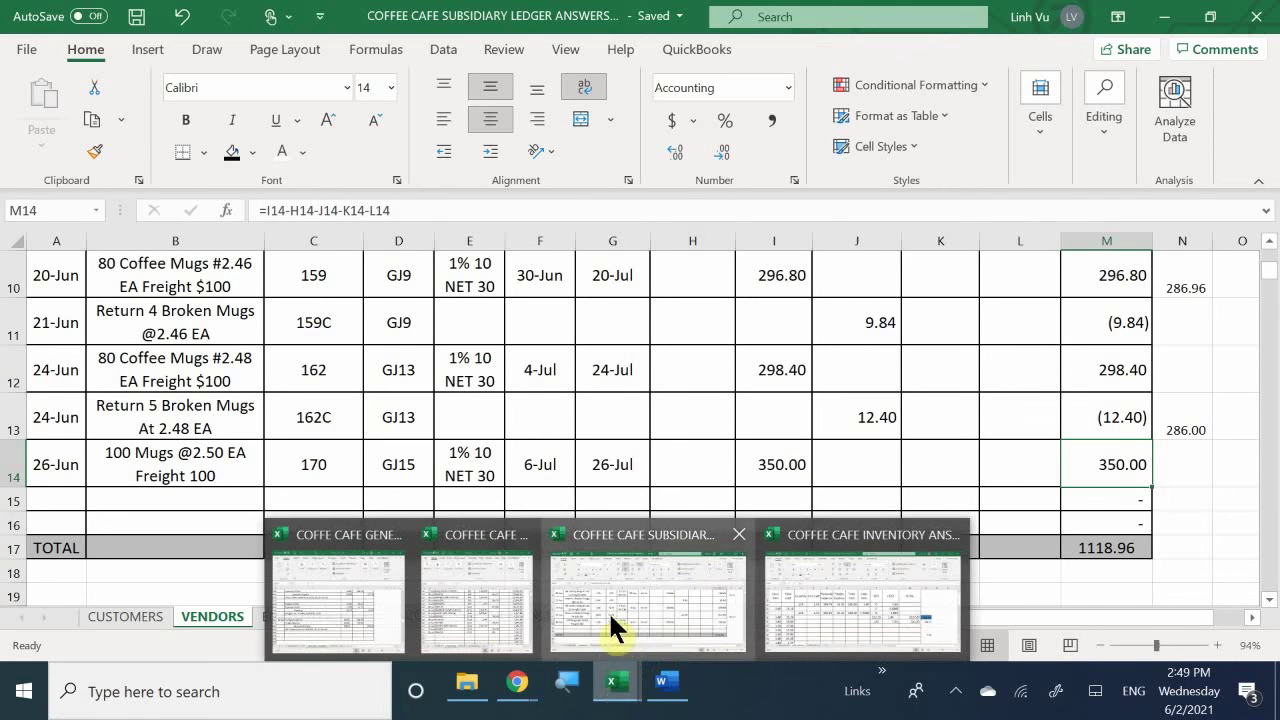
{"action": "mouse_move", "coordinate": [427, 624]}
{"action": "left_click", "coordinate": [386, 610]}
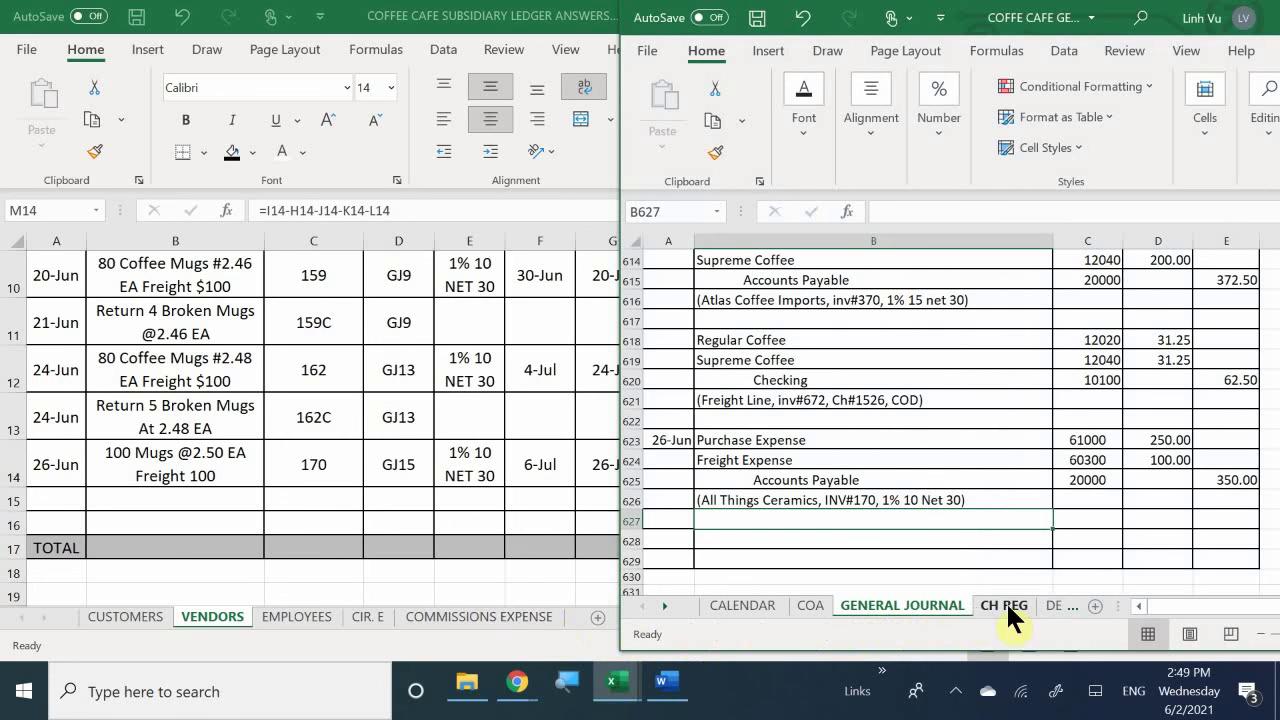
{"action": "left_click", "coordinate": [1054, 608]}
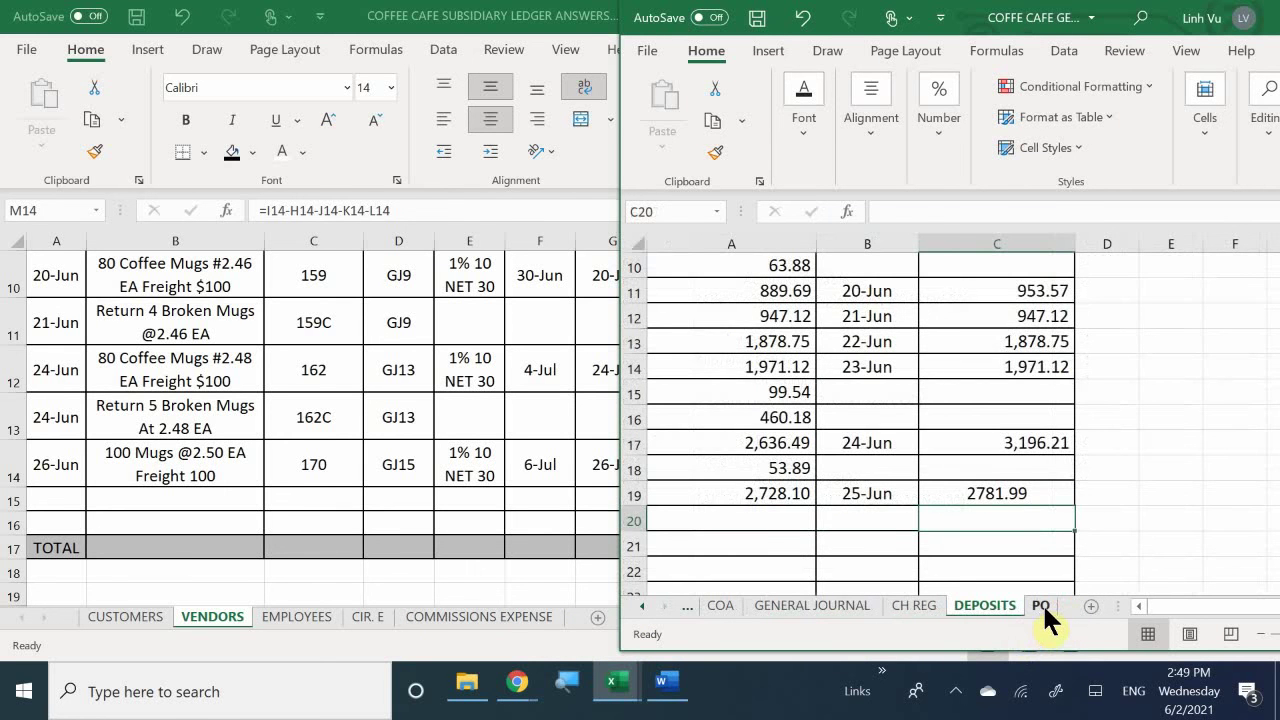
{"action": "left_click", "coordinate": [1042, 604]}
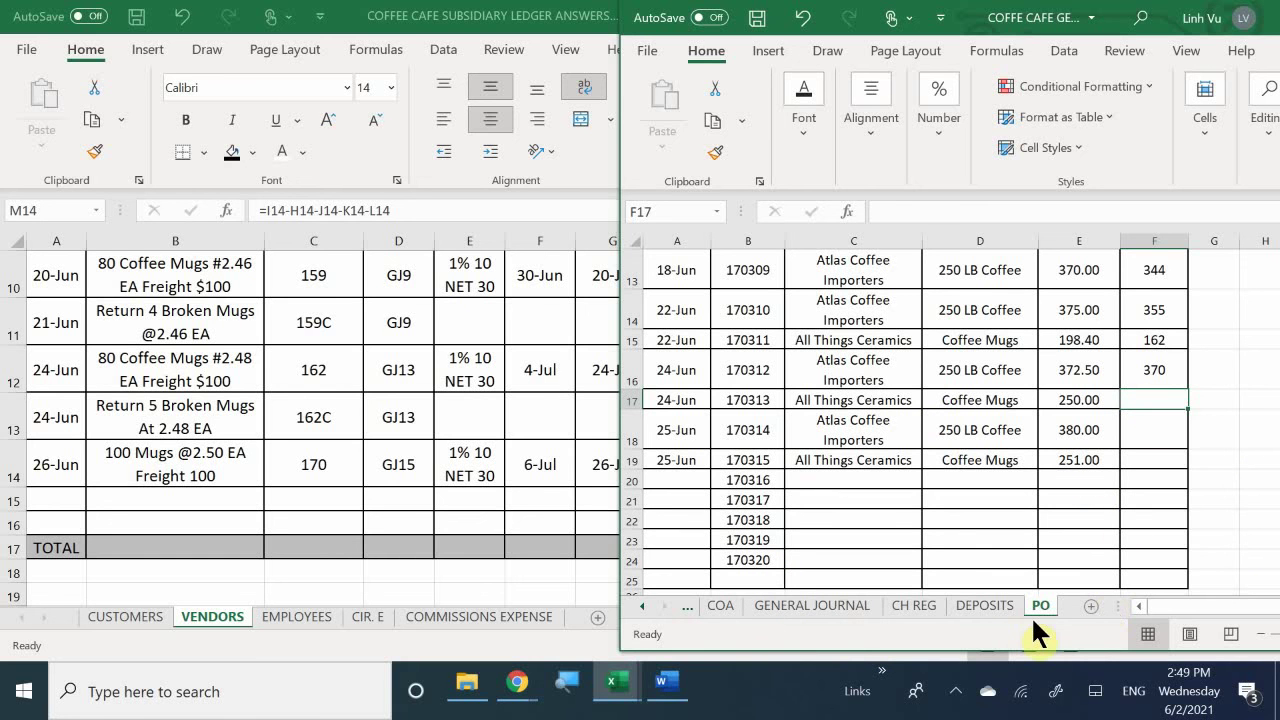
{"action": "type", "text": "170"}
{"action": "key", "text": "Return"}
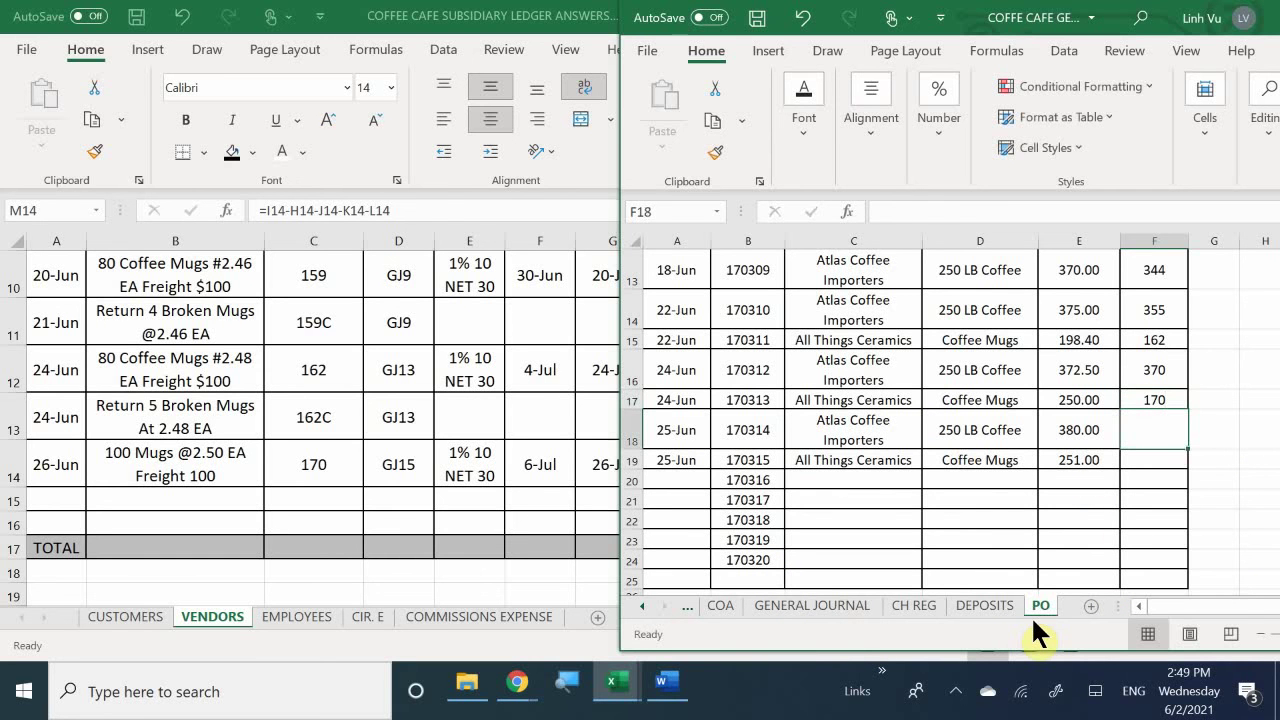
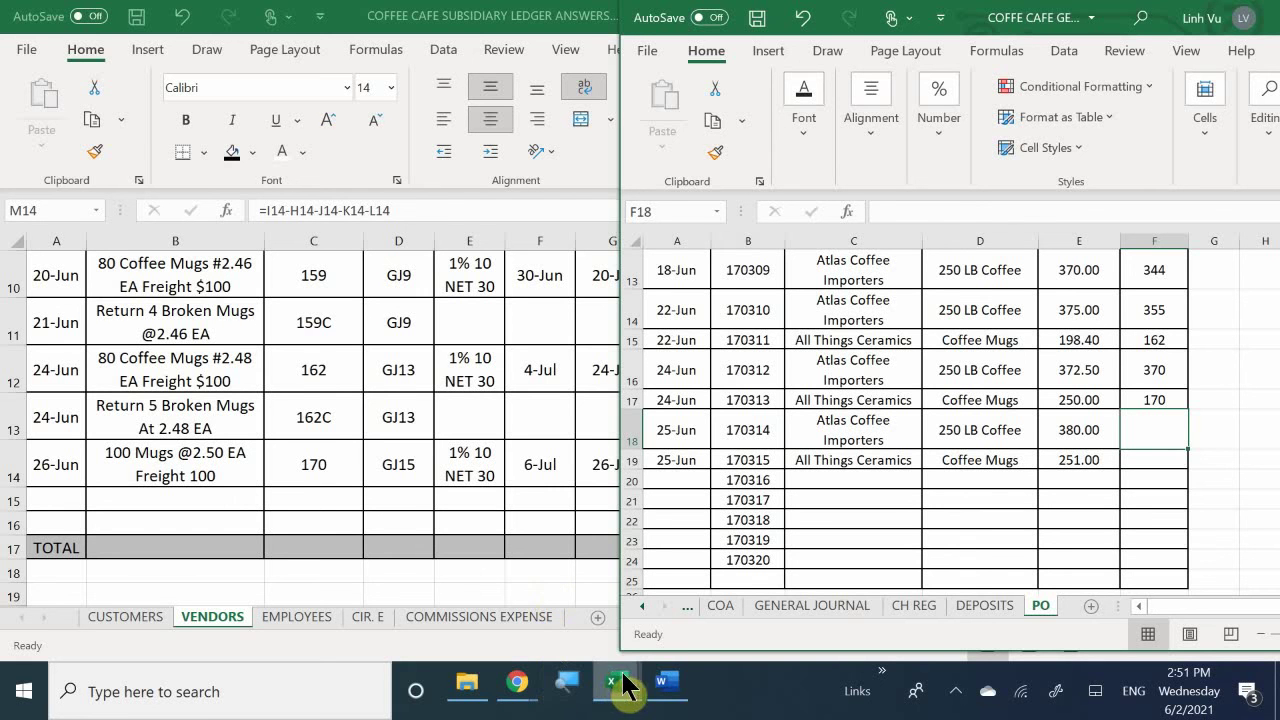
In the inventory workbook's COFFEE MUGS sheet, enter the purchase date 6/26+ in A8.
{"action": "mouse_move", "coordinate": [616, 684]}
{"action": "left_click", "coordinate": [873, 600]}
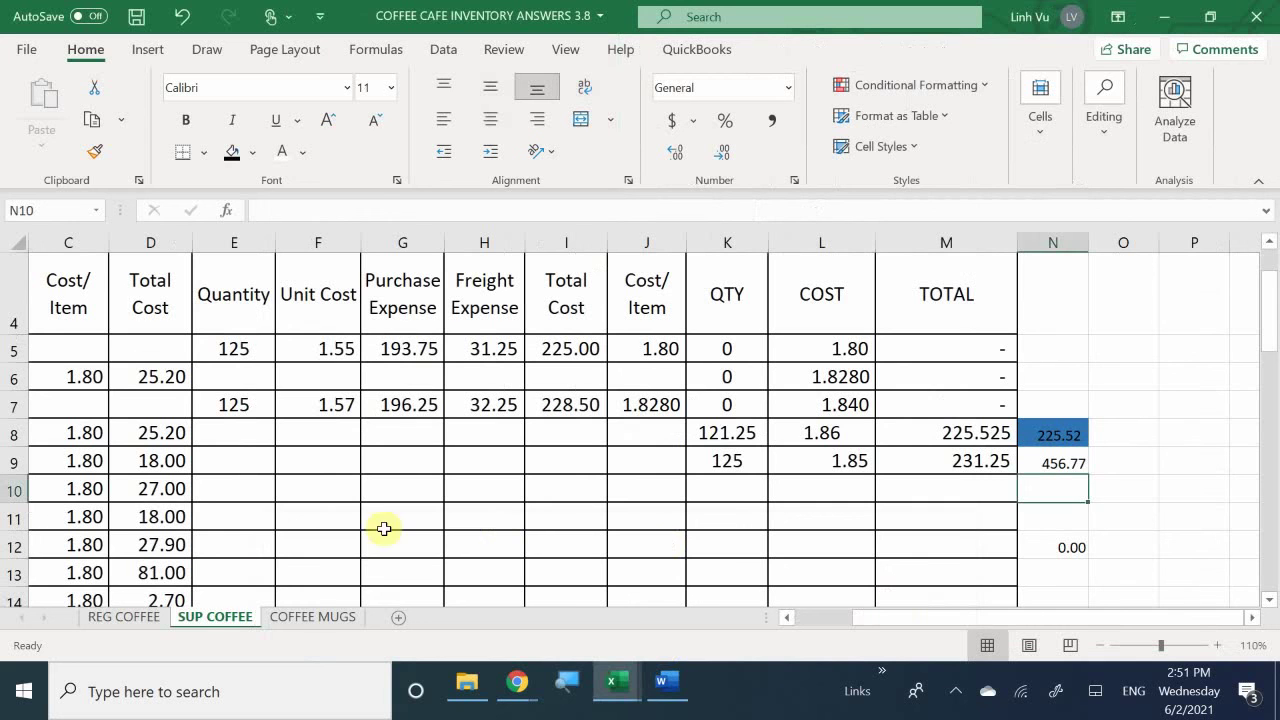
{"action": "left_click", "coordinate": [315, 617]}
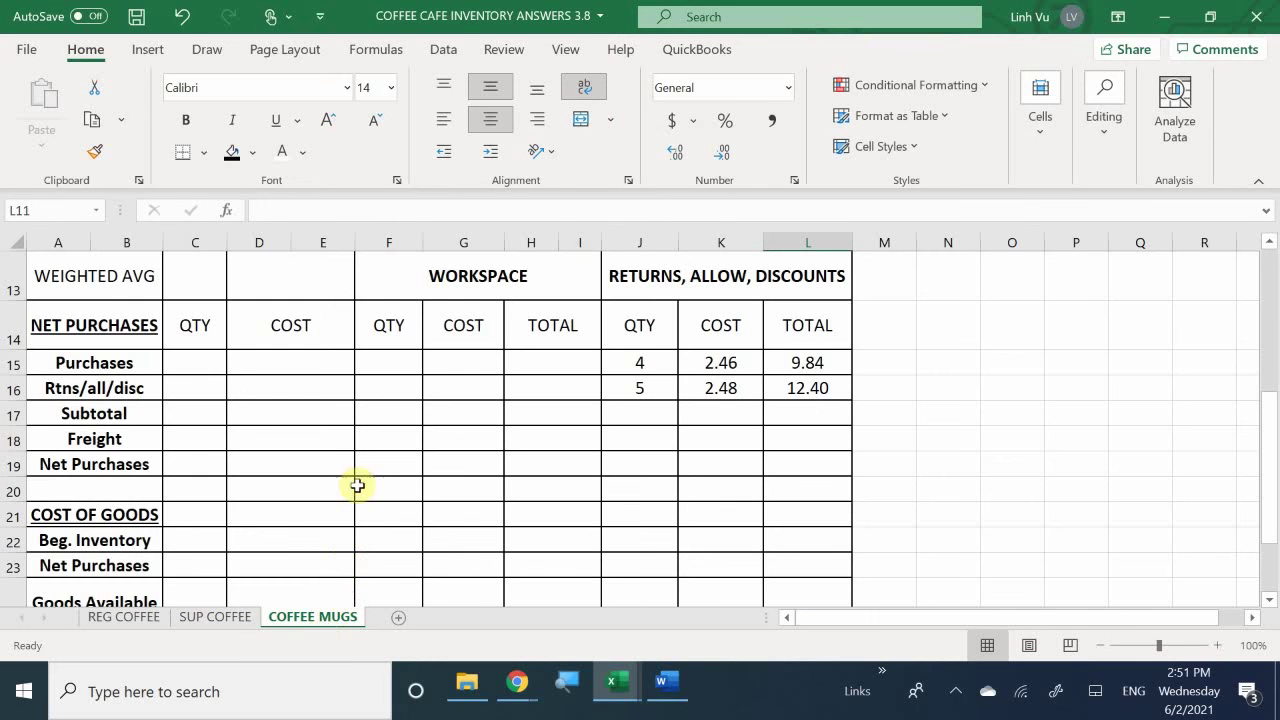
{"action": "scroll", "coordinate": [344, 465], "scroll_direction": "up", "scroll_amount": 4}
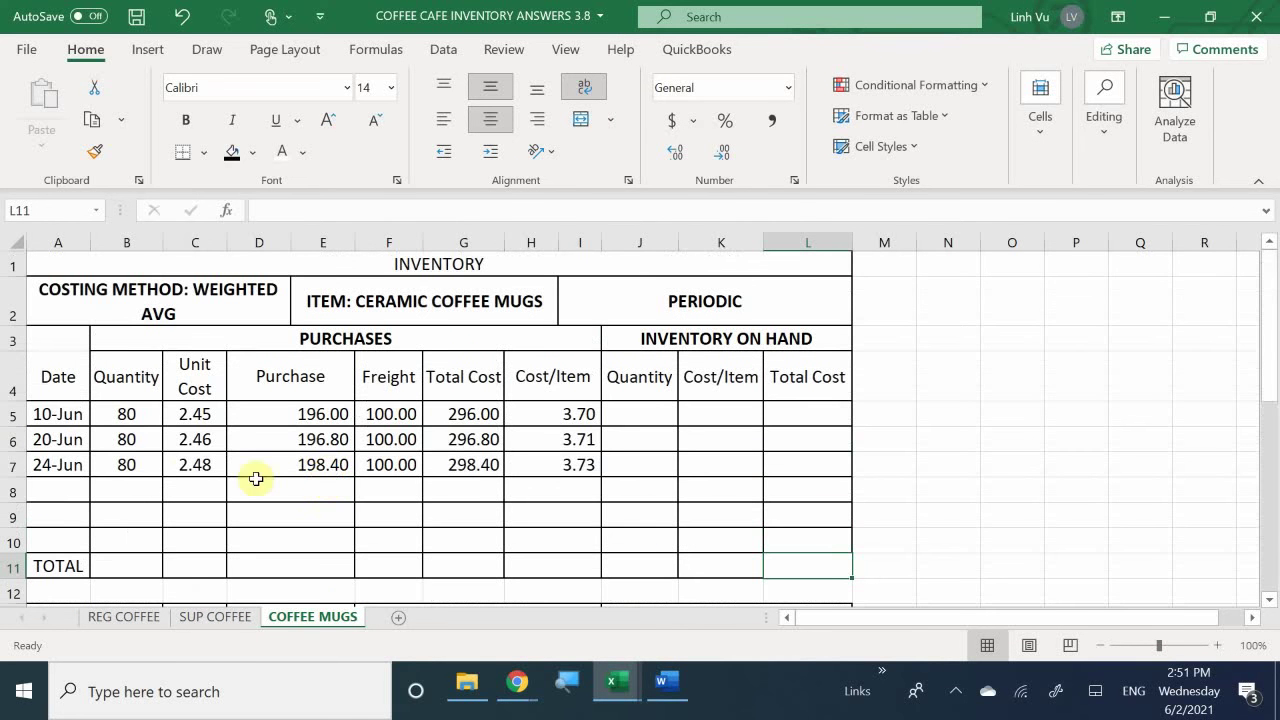
{"action": "left_click", "coordinate": [52, 497]}
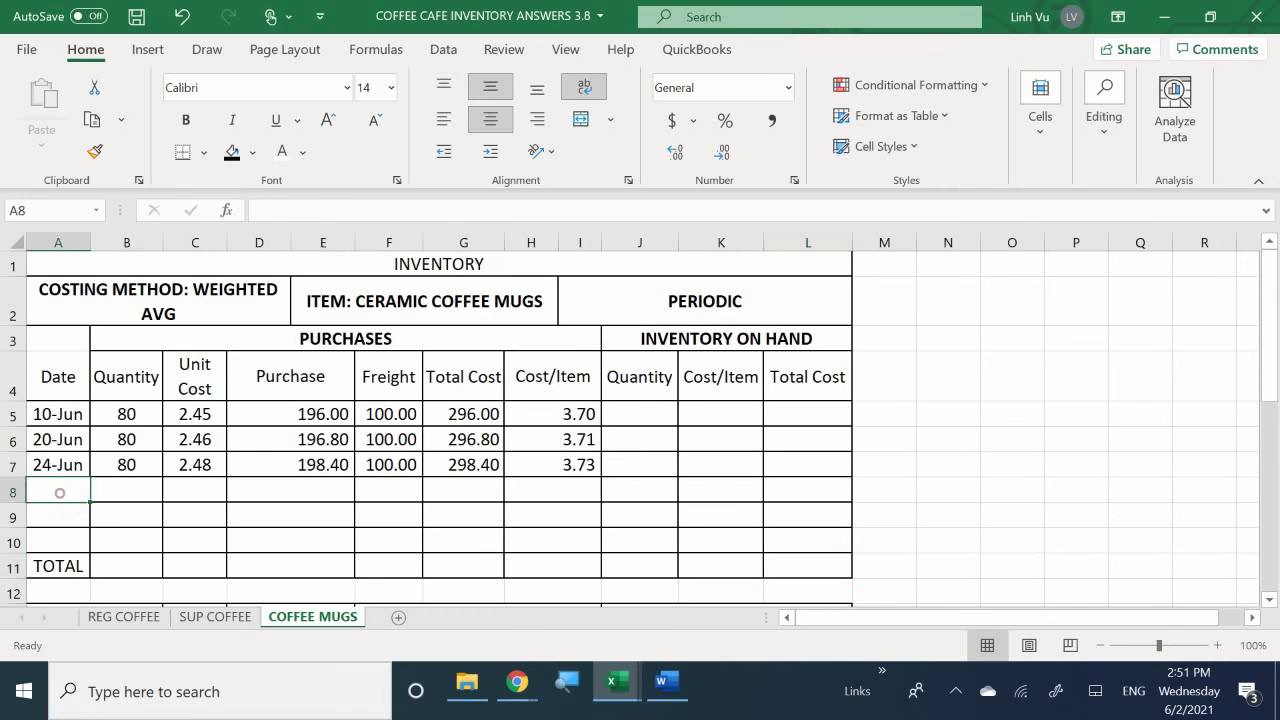
{"action": "type", "text": "6/26+"}
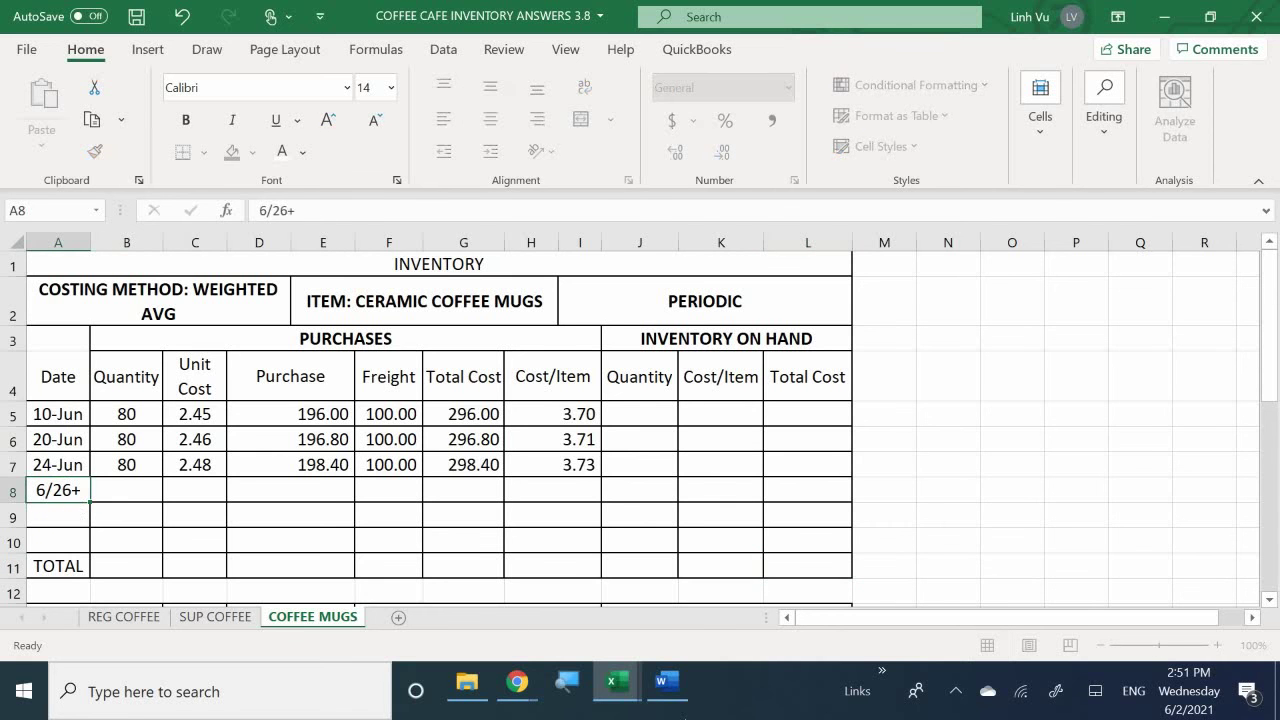
{"action": "key", "text": "Return"}
Enter a quantity of 100 in B8 and a unit cost of 2.5 in C8 for the mug purchase.
{"action": "left_click", "coordinate": [126, 490]}
{"action": "type", "text": "100"}
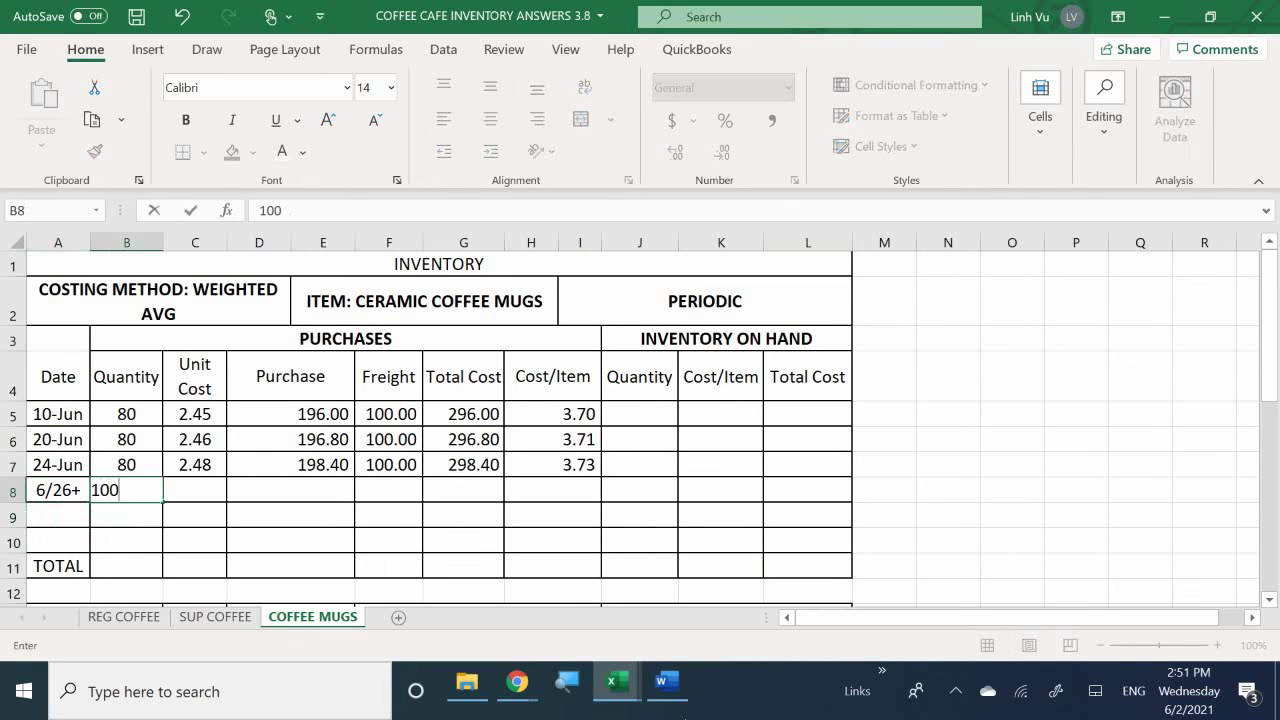
{"action": "key", "text": "Return"}
{"action": "left_click", "coordinate": [195, 514]}
{"action": "left_click", "coordinate": [195, 489]}
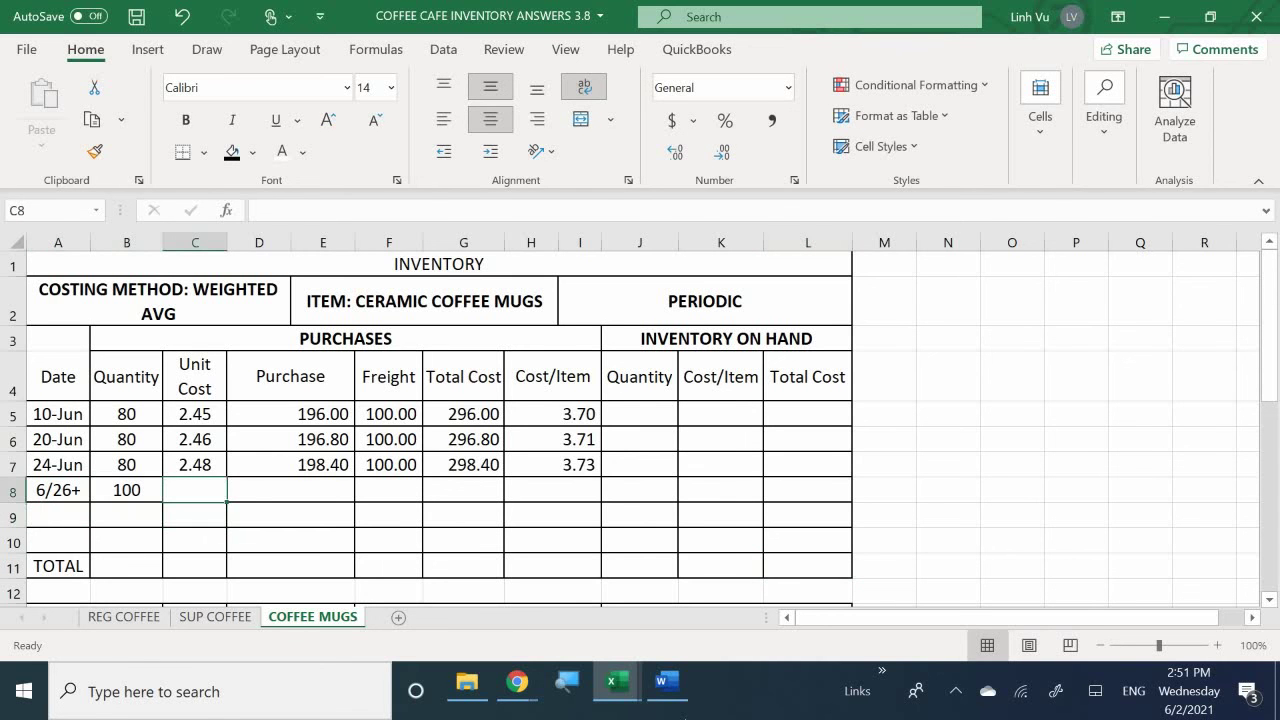
{"action": "type", "text": "2.5"}
{"action": "key", "text": "Return"}
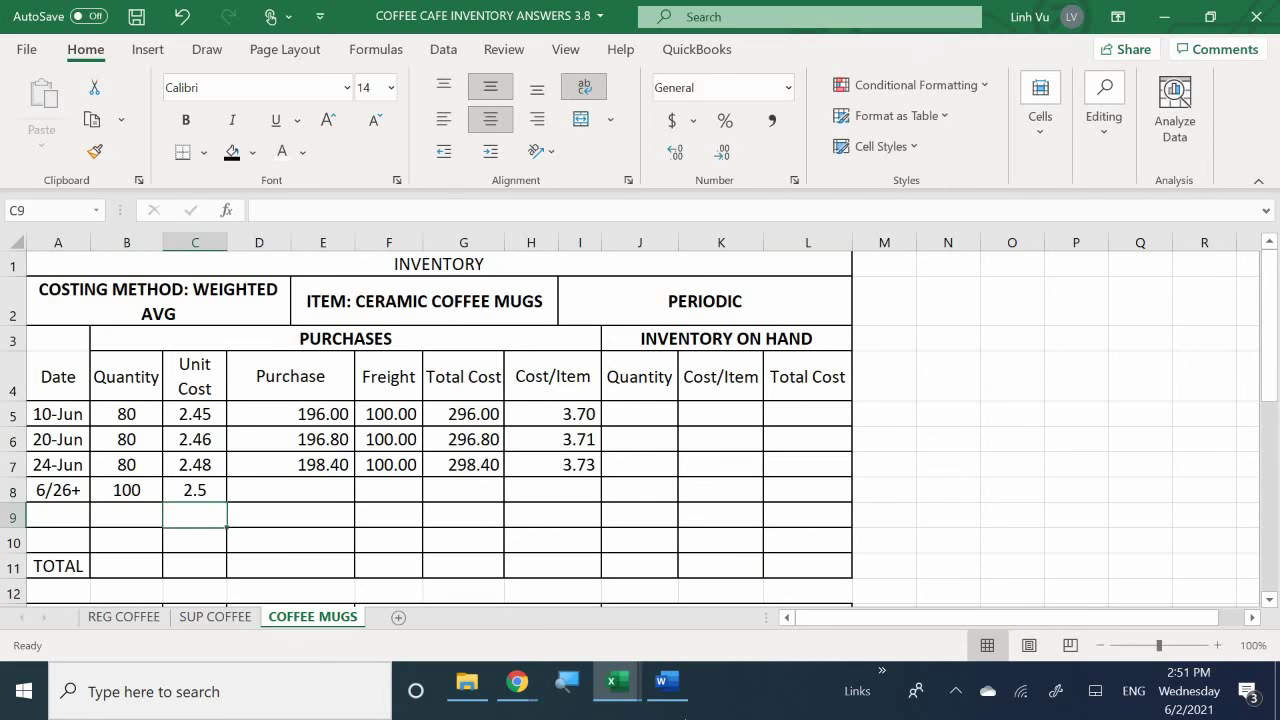
Calculate the row 8 mug purchase amount in the Purchase column with the formula =B8*C8.
{"action": "left_click", "coordinate": [290, 514]}
{"action": "left_click", "coordinate": [290, 489]}
{"action": "type", "text": "="}
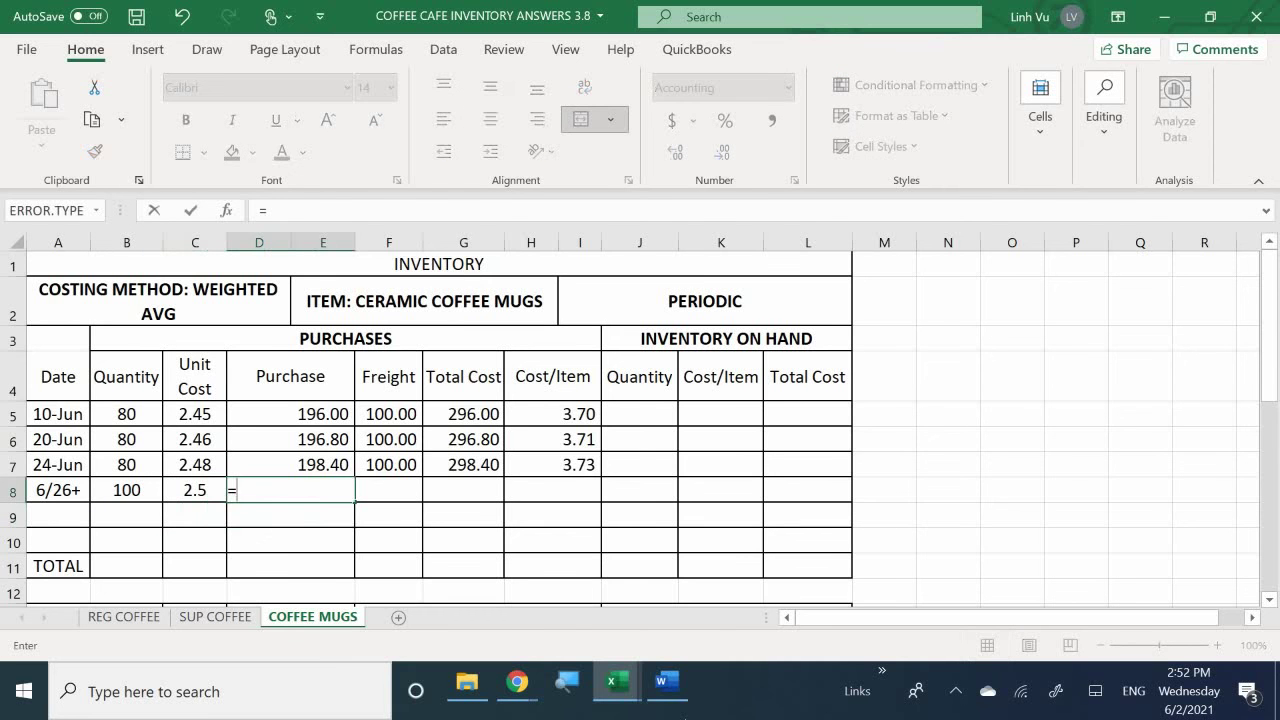
{"action": "key", "text": "Left"}
{"action": "key", "text": "Left"}
{"action": "type", "text": "*"}
{"action": "key", "text": "Left"}
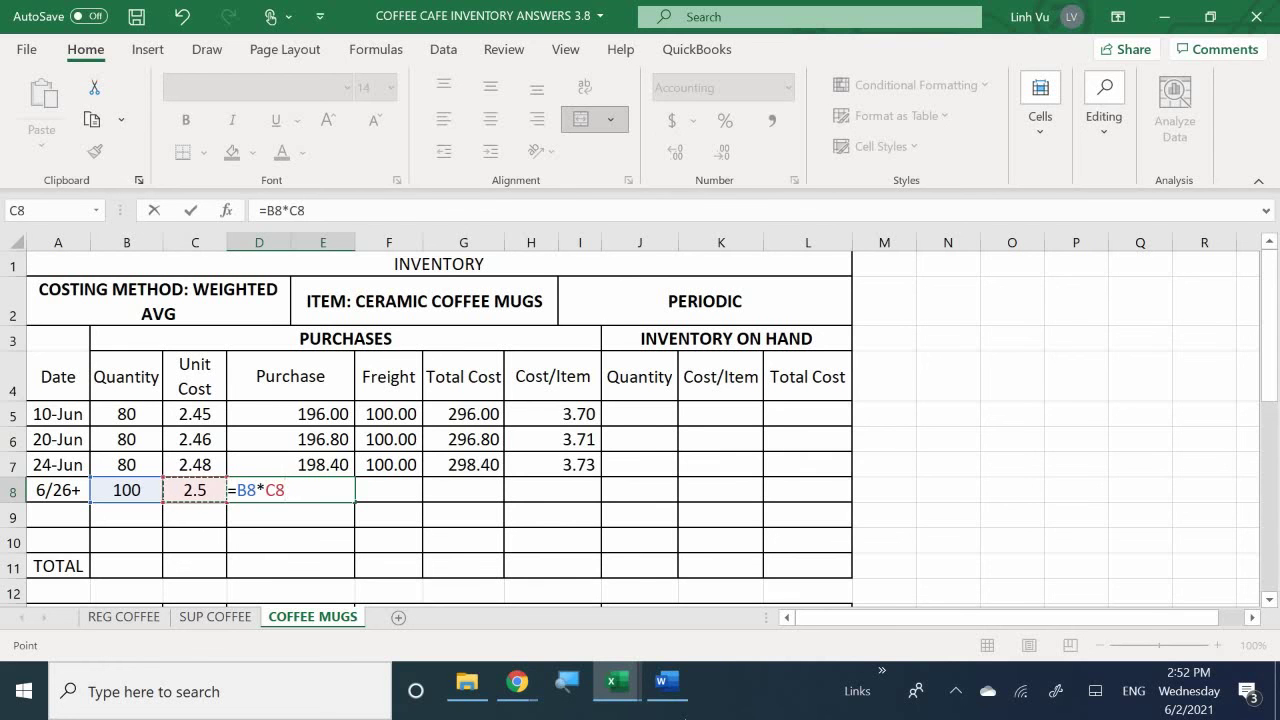
{"action": "key", "text": "Return"}
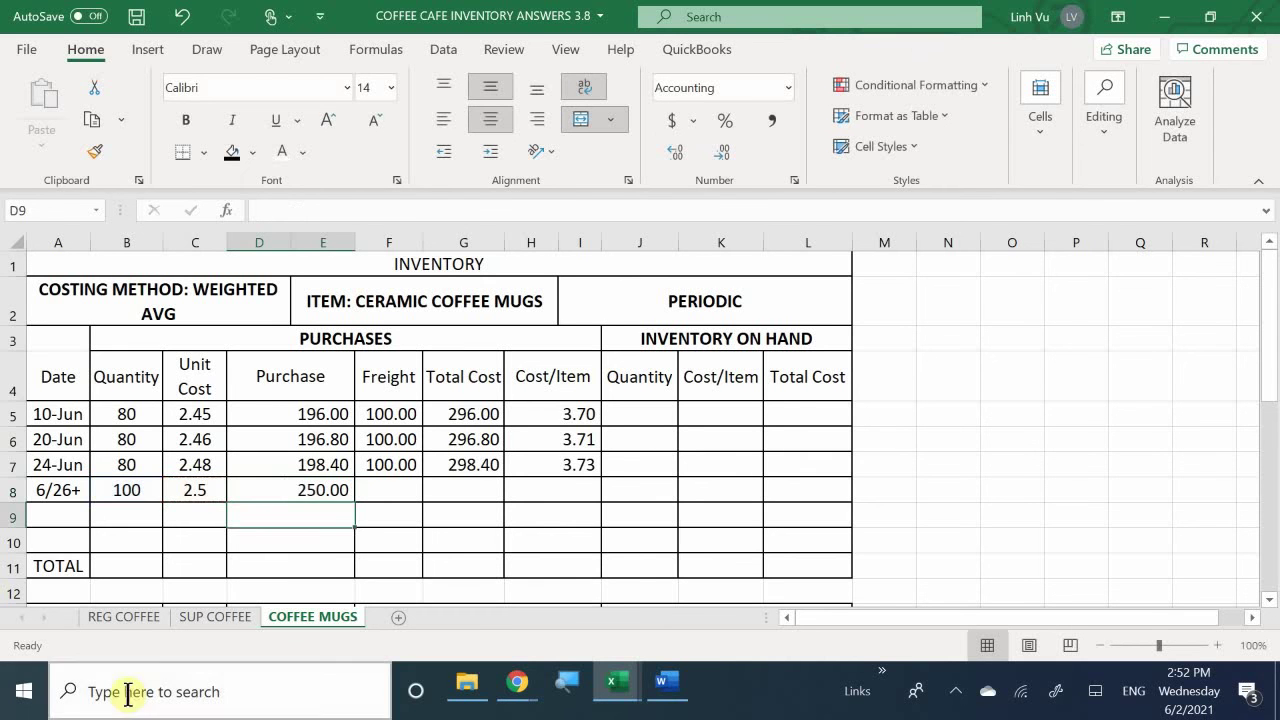
Format C8:K11 in comma style with two decimals and enter 100 as the freight in F8.
{"action": "left_click_drag", "start_coordinate": [214, 489], "coordinate": [717, 564]}
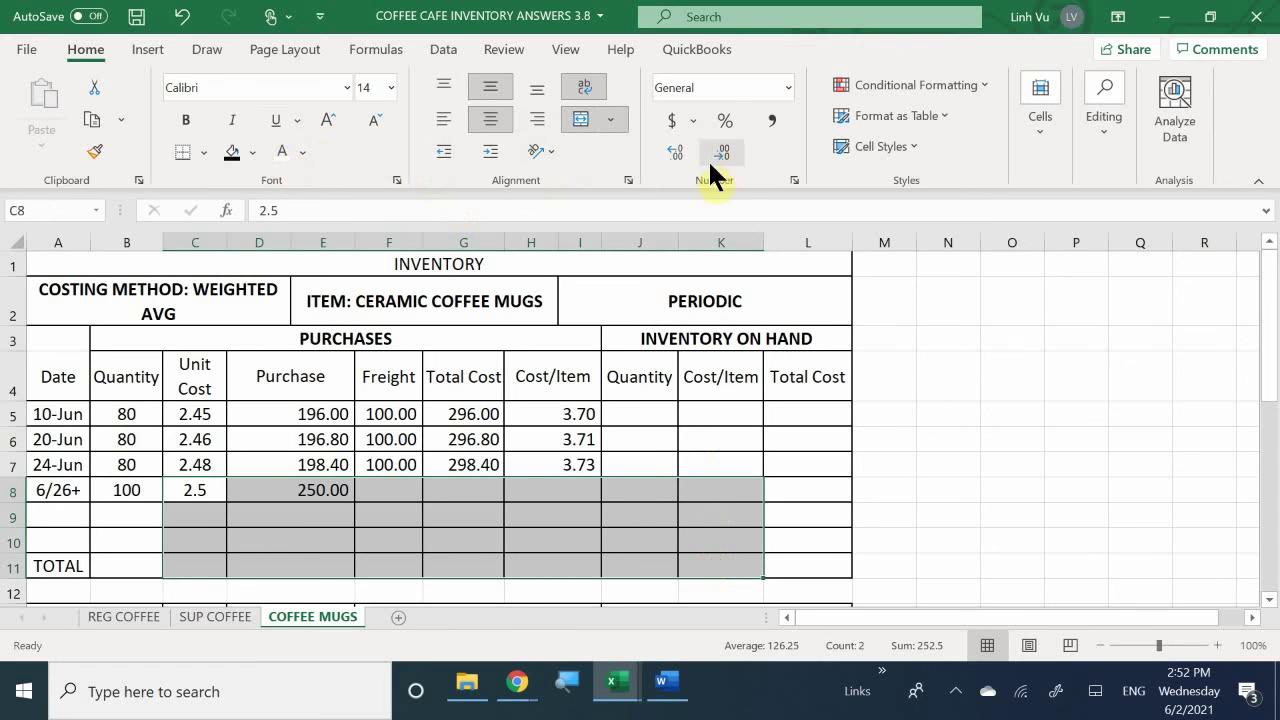
{"action": "left_click", "coordinate": [769, 129]}
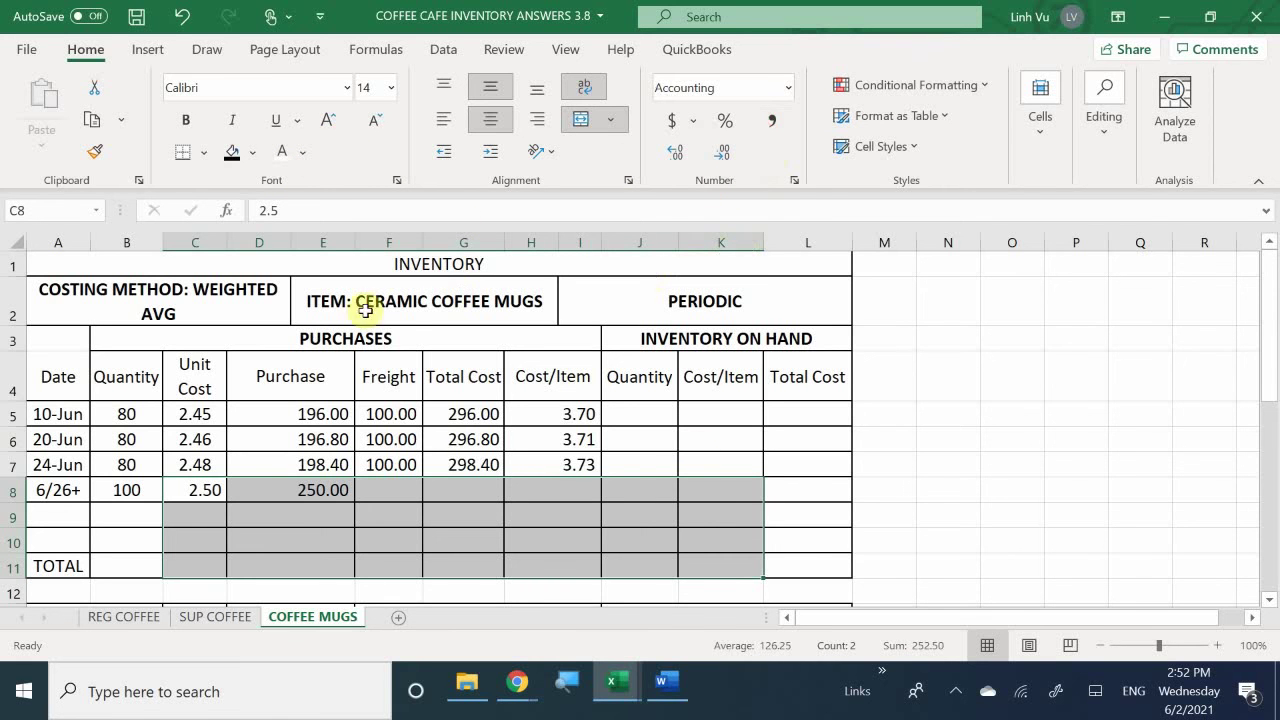
{"action": "left_click", "coordinate": [386, 489]}
{"action": "type", "text": "100"}
{"action": "key", "text": "Return"}
Calculate the total cost of the row 8 mug purchase in G8 with the formula =D8+F8.
{"action": "key", "text": "Right"}
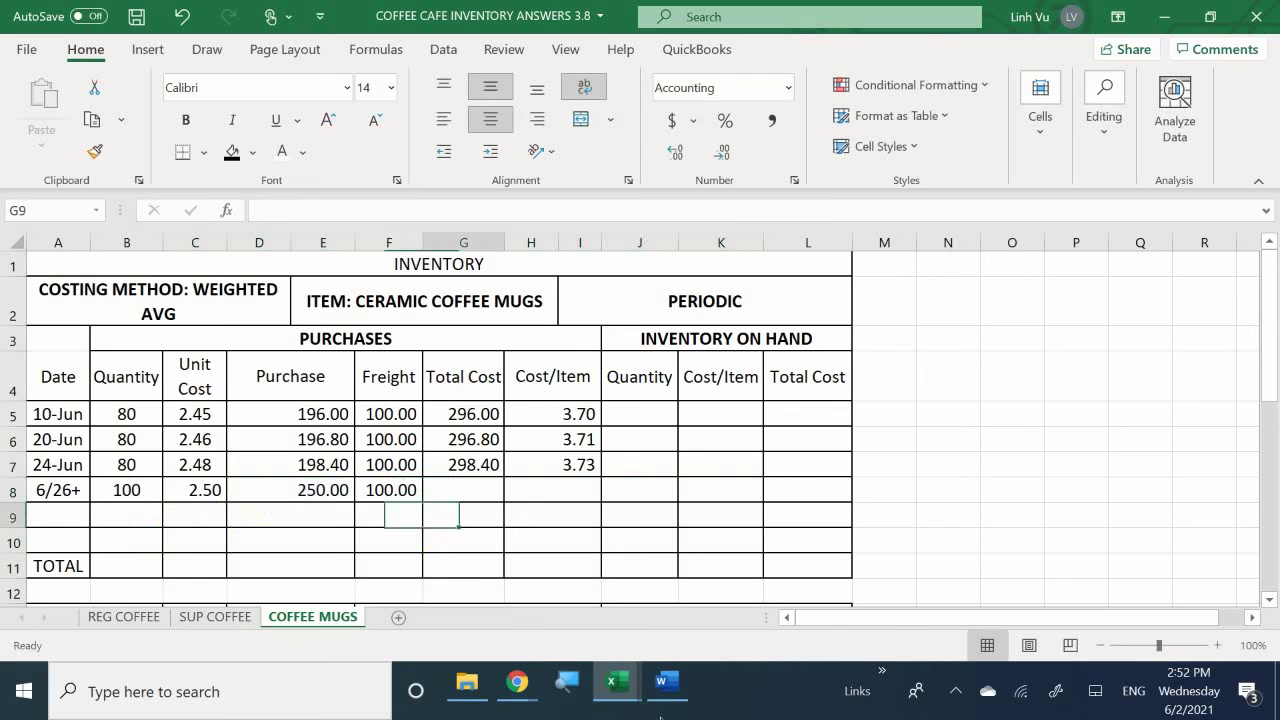
{"action": "key", "text": "Up"}
{"action": "type", "text": "="}
{"action": "key", "text": "Left"}
{"action": "key", "text": "Left"}
{"action": "key", "text": "Left"}
{"action": "type", "text": "+"}
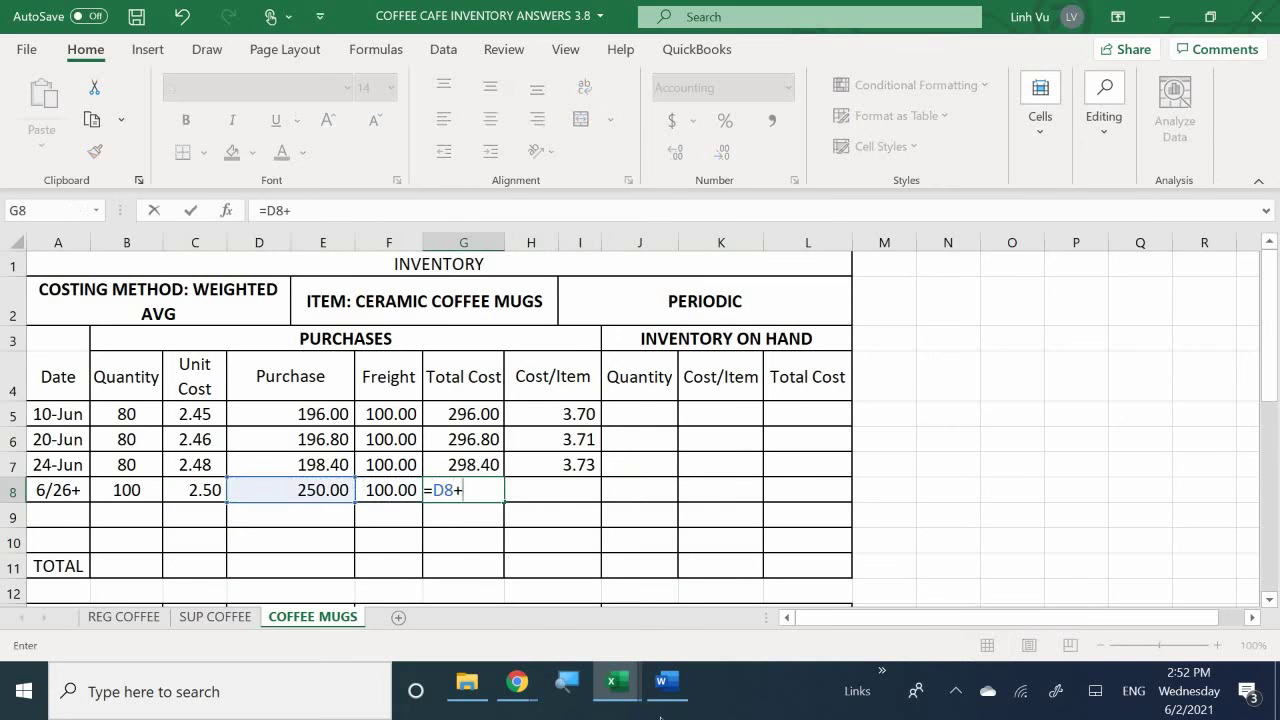
{"action": "key", "text": "Left"}
{"action": "key", "text": "Return"}
Calculate the cost per item for the row 8 mug purchase in H8 with the formula =G8/B8.
{"action": "key", "text": "Right"}
{"action": "key", "text": "Up"}
{"action": "type", "text": "="}
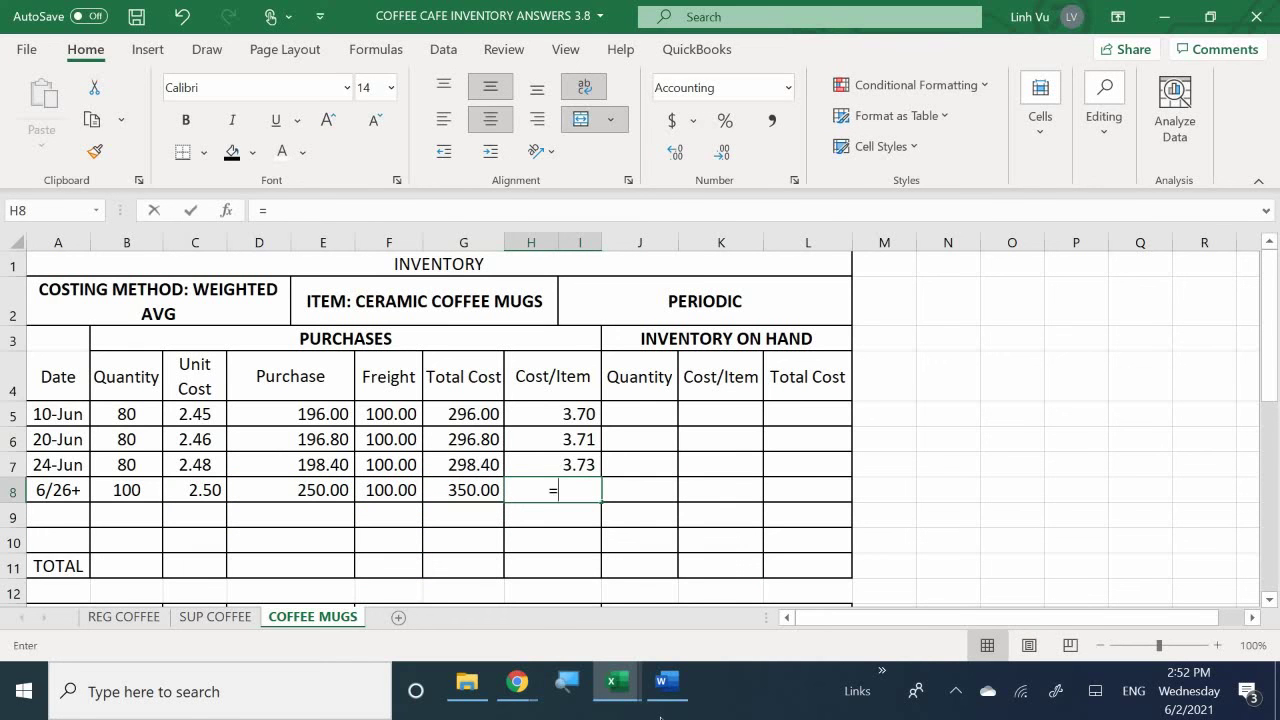
{"action": "key", "text": "Left"}
{"action": "type", "text": "/"}
{"action": "key", "text": "Left"}
{"action": "key", "text": "Left"}
{"action": "key", "text": "Left"}
{"action": "key", "text": "Left"}
{"action": "key", "text": "Left"}
{"action": "key", "text": "Left"}
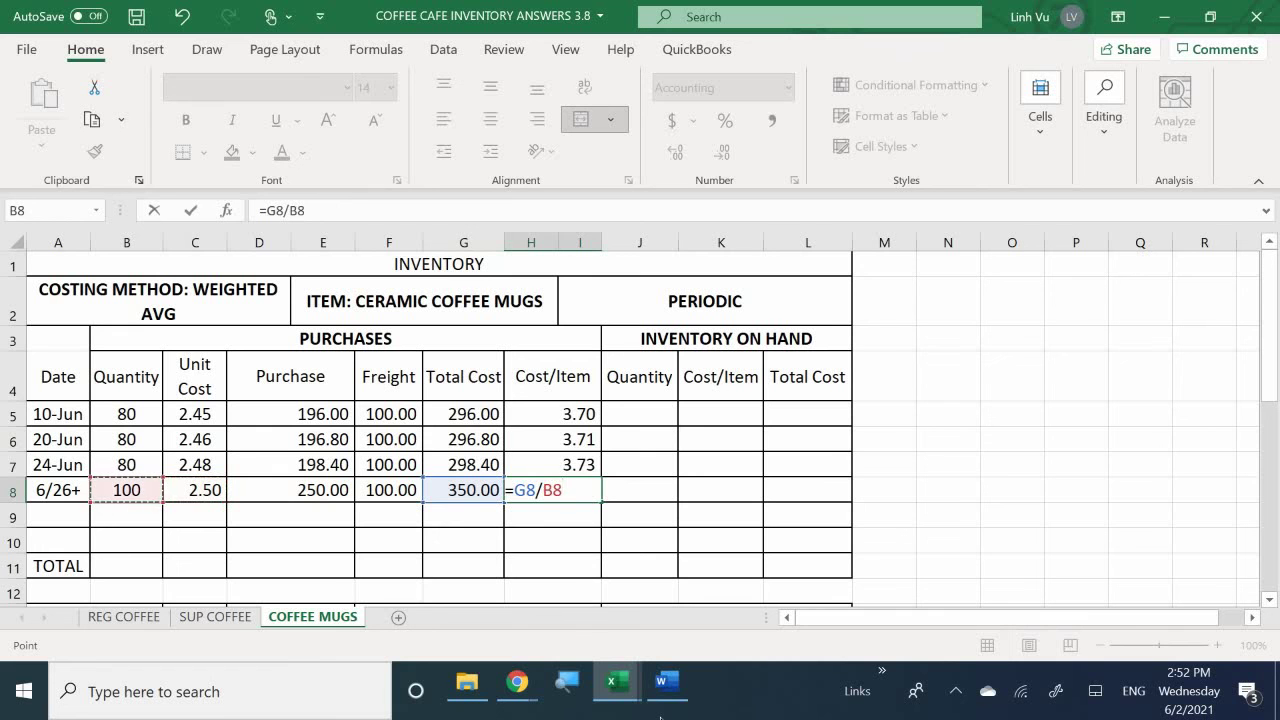
{"action": "key", "text": "Return"}
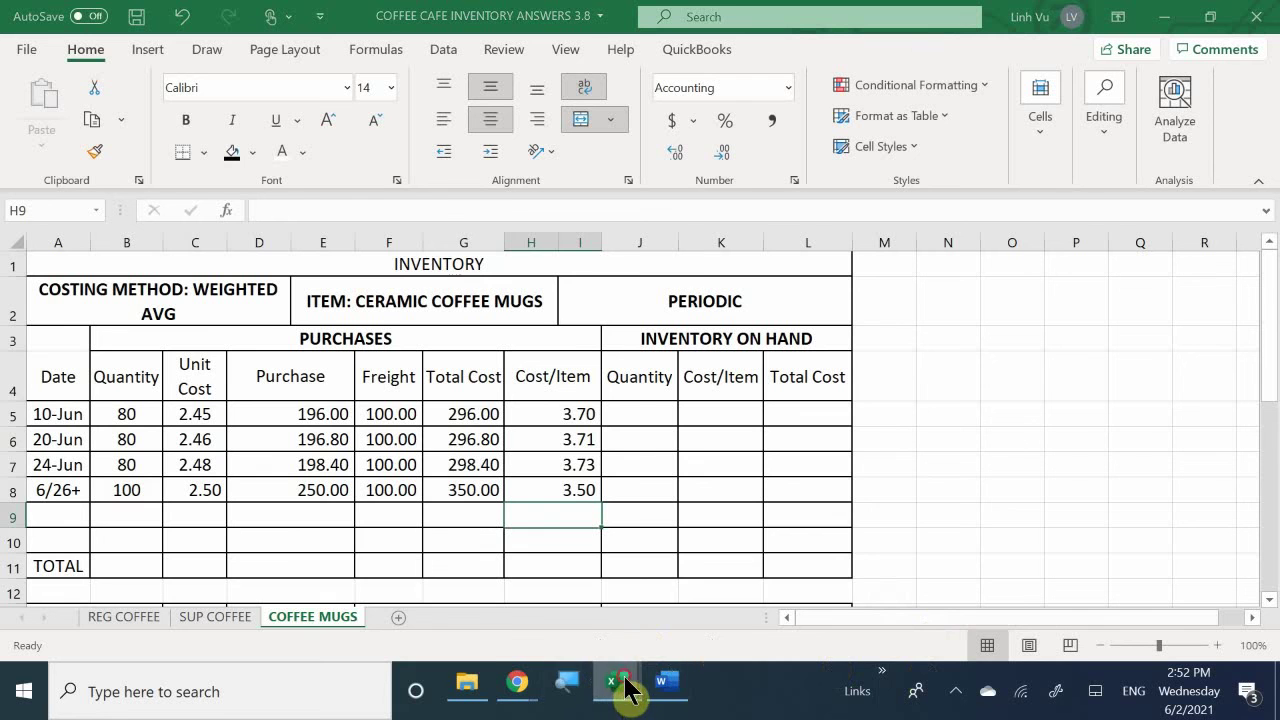
Review the transaction list in the Word document and the DEPOSITS and PO sheets of the general journal workbook.
{"action": "mouse_move", "coordinate": [600, 686]}
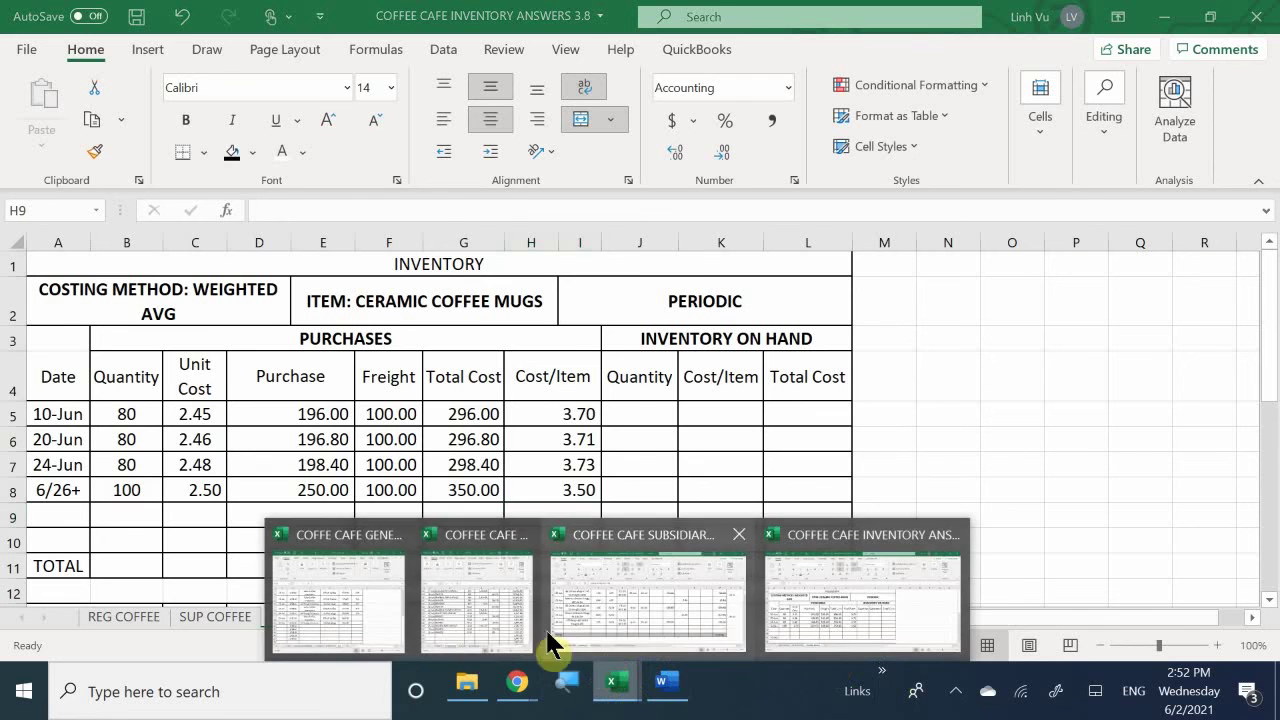
{"action": "left_click", "coordinate": [662, 684]}
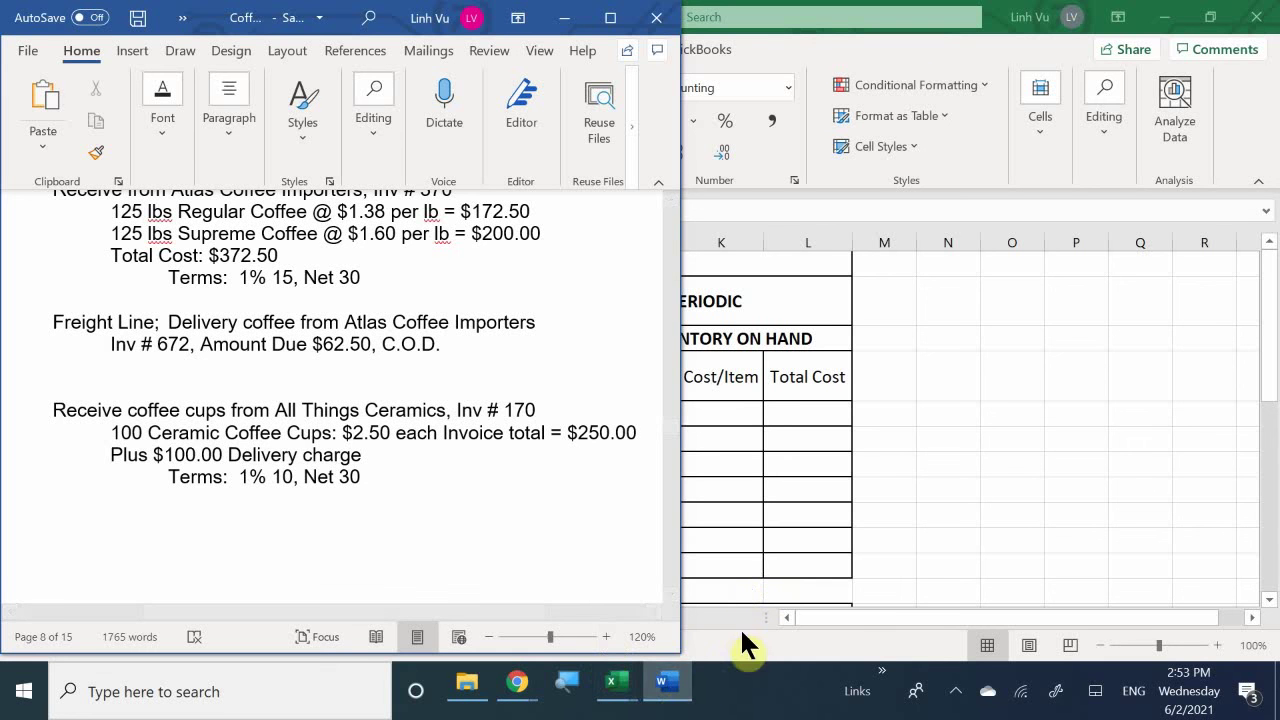
{"action": "mouse_move", "coordinate": [615, 685]}
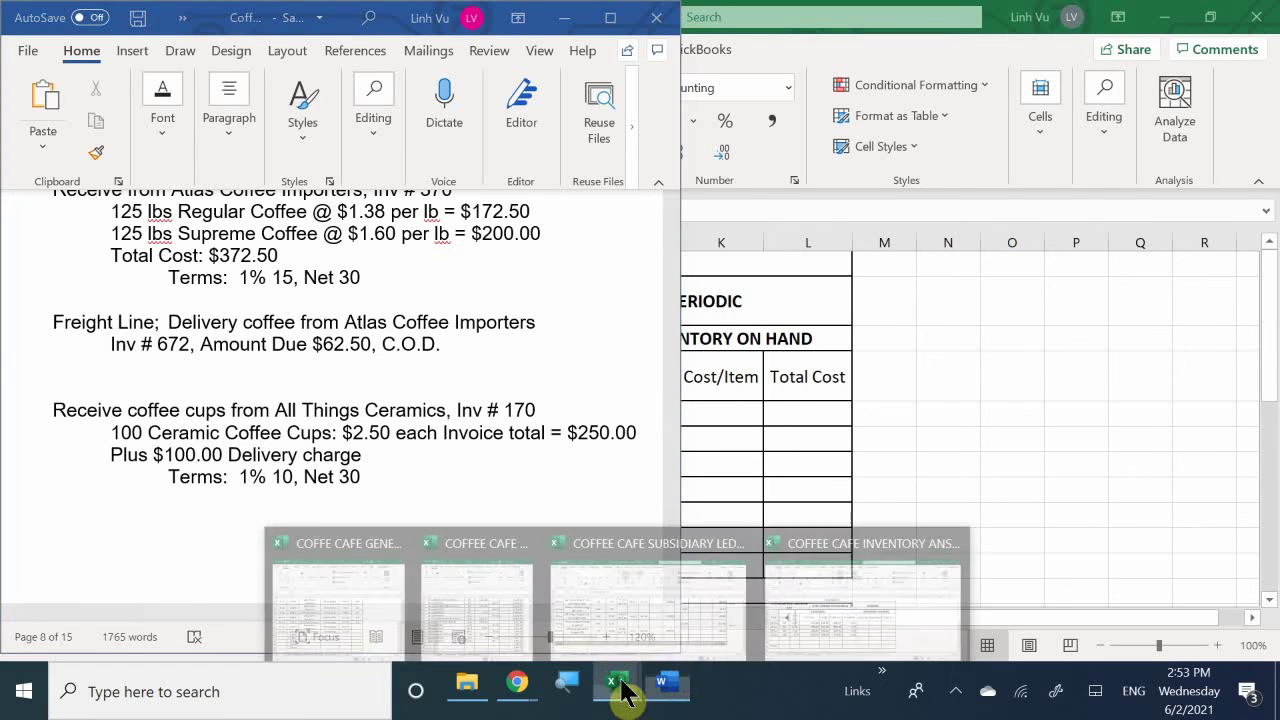
{"action": "left_click", "coordinate": [376, 618]}
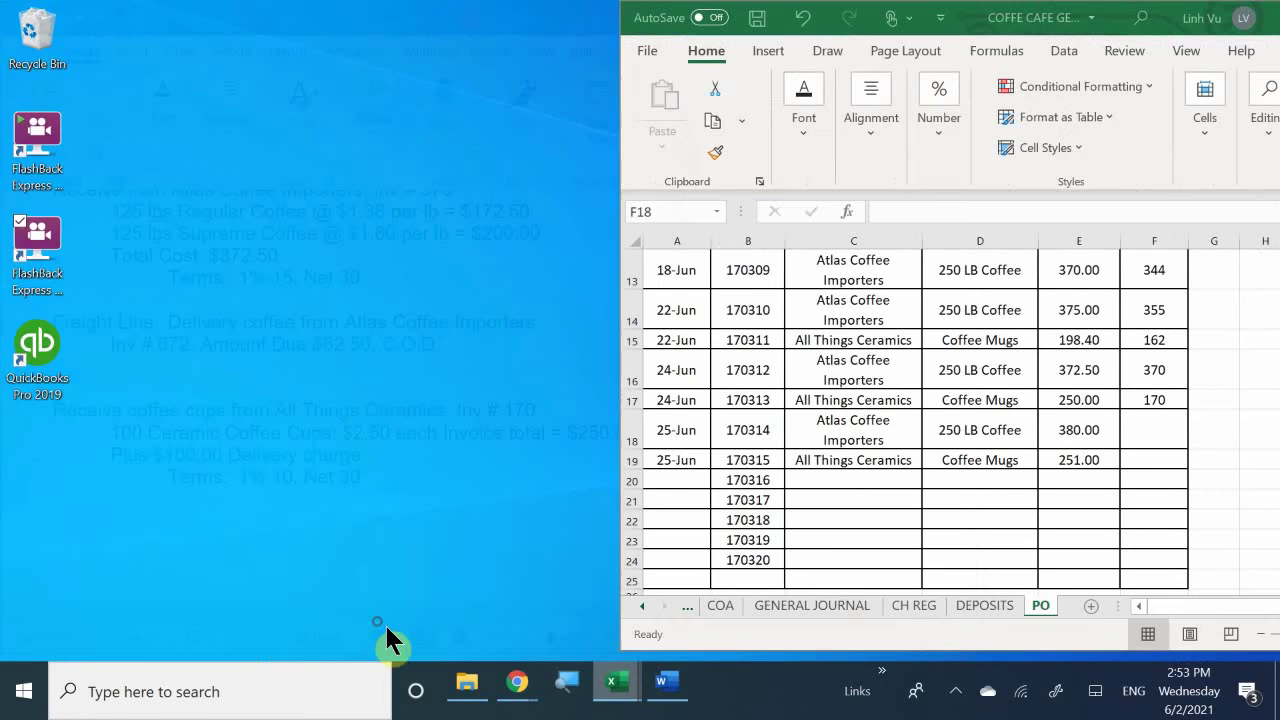
{"action": "left_click", "coordinate": [1008, 605]}
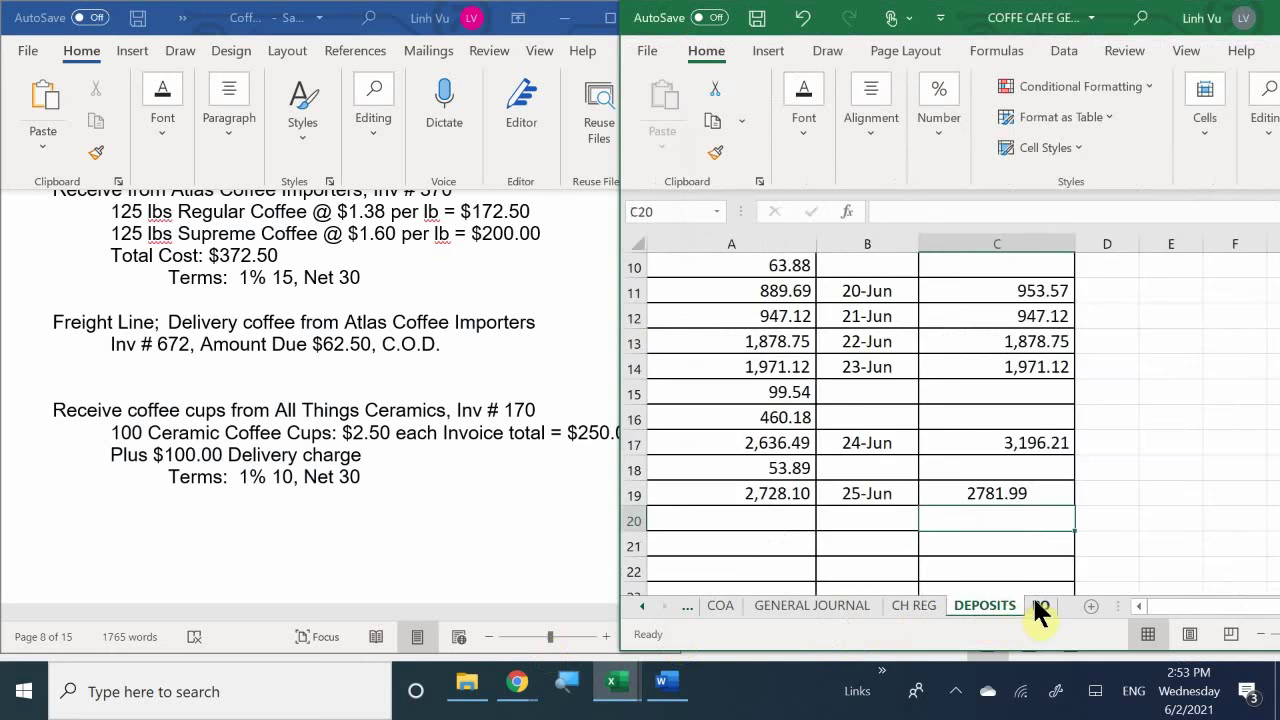
{"action": "left_click", "coordinate": [1036, 605]}
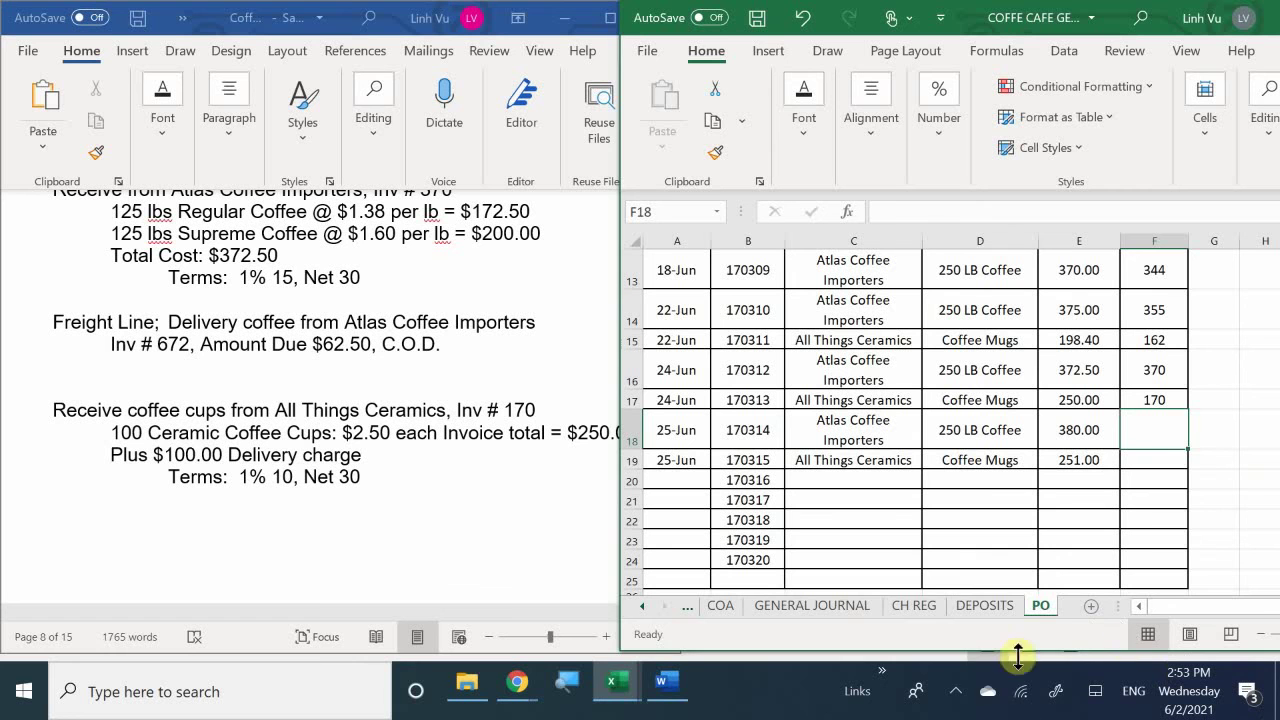
{"action": "left_click", "coordinate": [957, 697]}
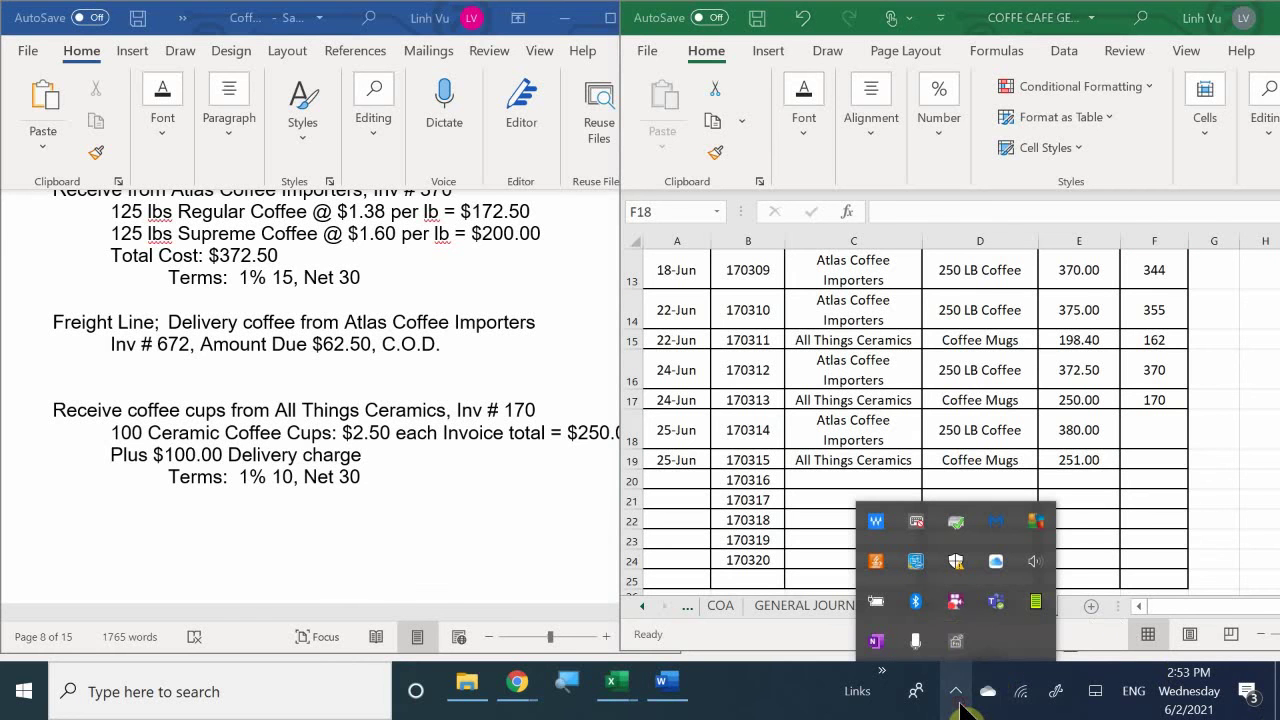
{"action": "right_click", "coordinate": [958, 608]}
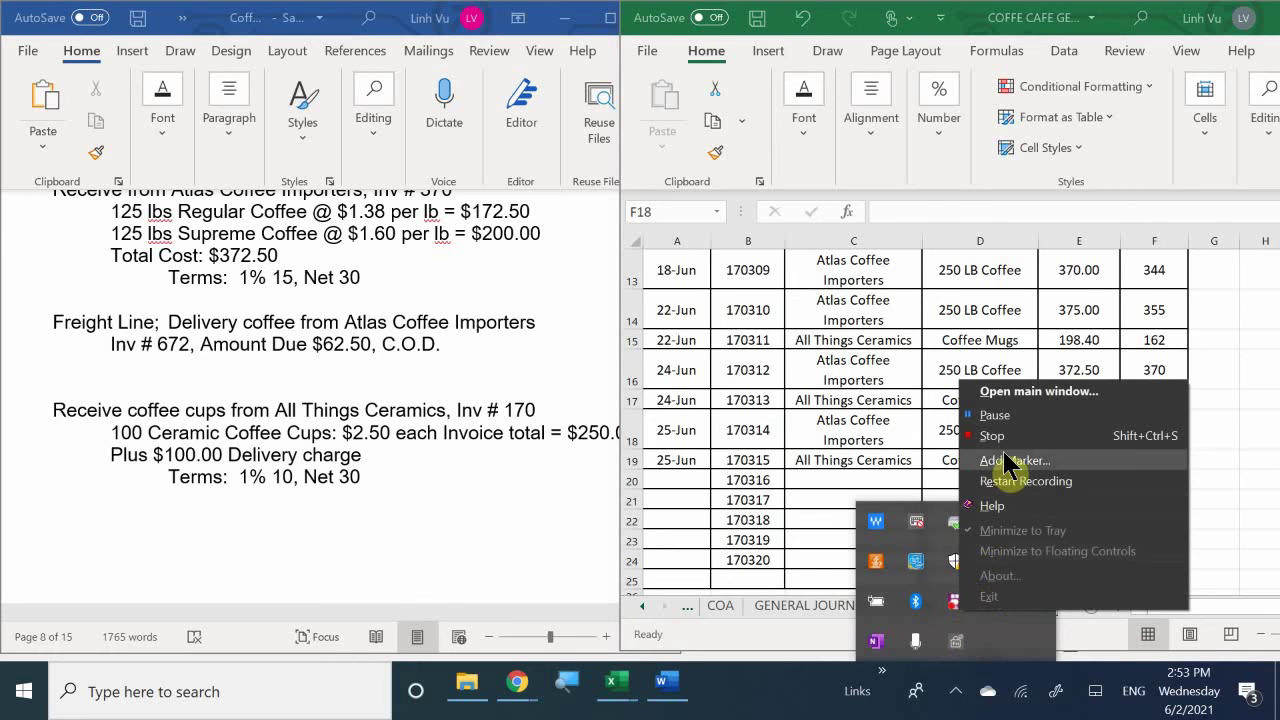